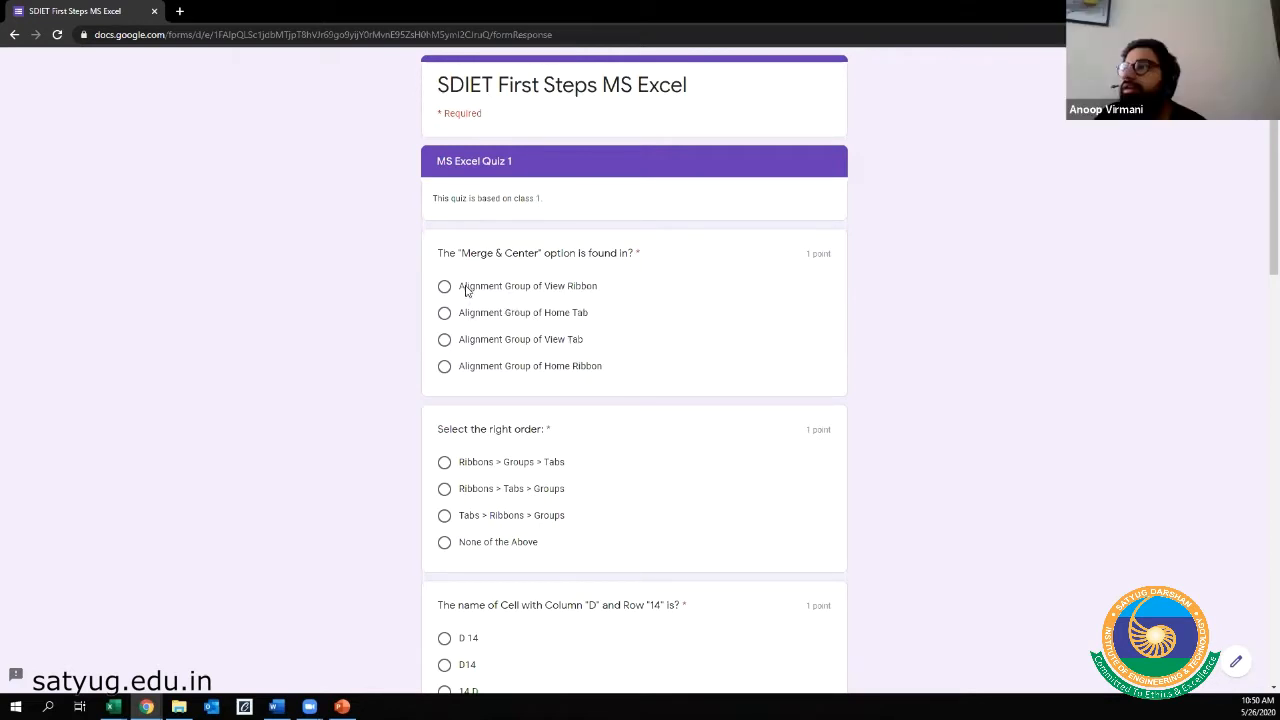
# - Answer the Merge & Center question with "Alignment Group of Home Ribbon" and the order question with "Tabs > Ribbons > Groups"
pyautogui.click(444, 366)
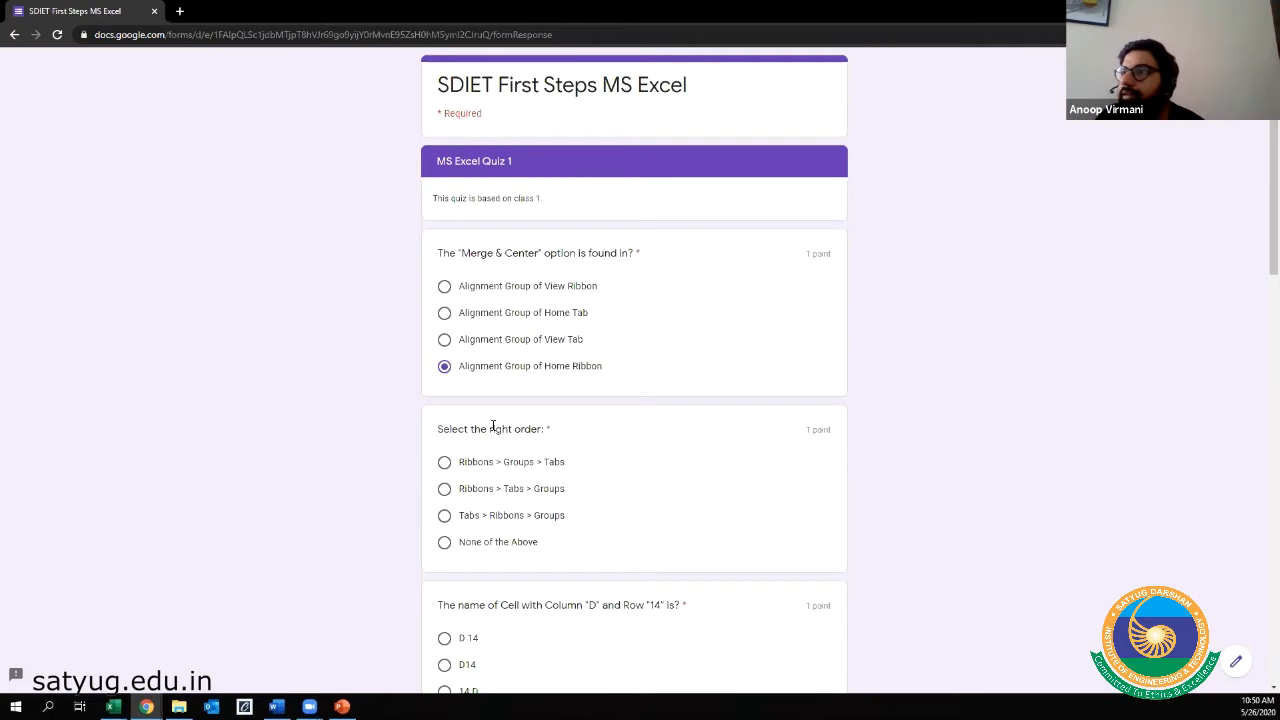
pyautogui.scroll(-1, 493, 426)
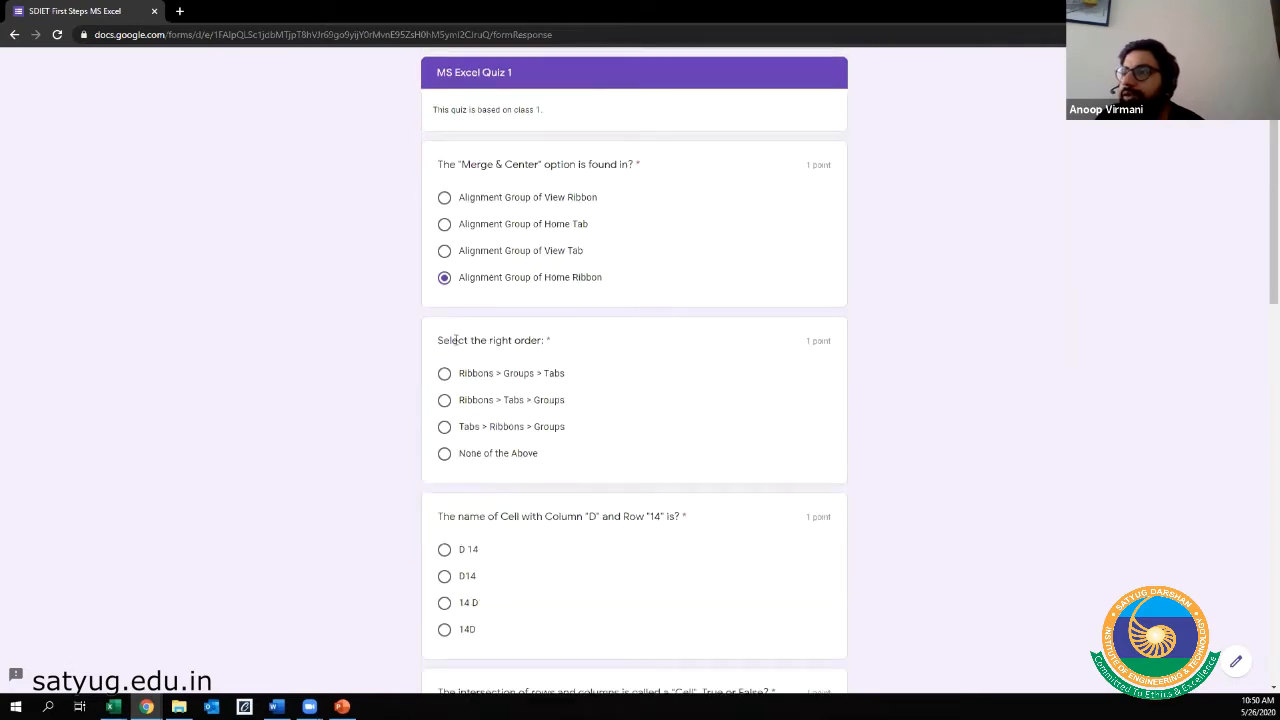
pyautogui.click(444, 427)
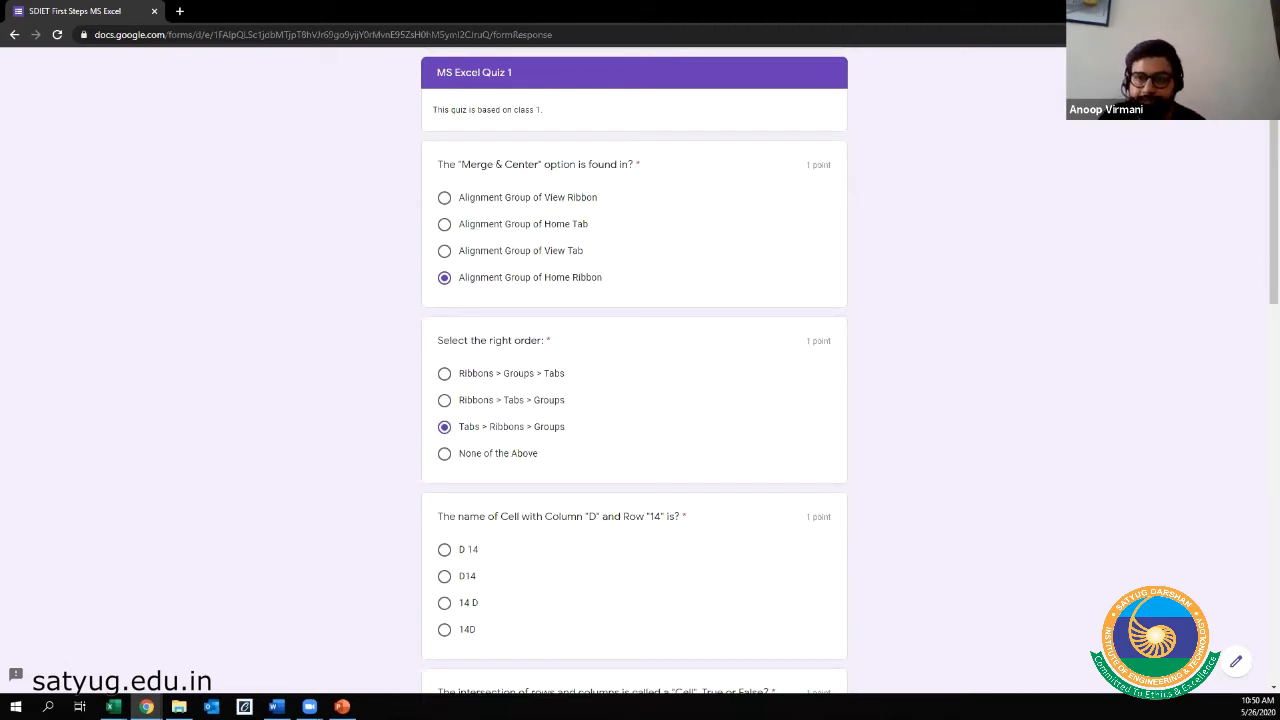
# - Switch to the open PowerPoint window and close it
pyautogui.hotkey('alt', 'Tab')
pyautogui.hotkey('alt', 'F4')
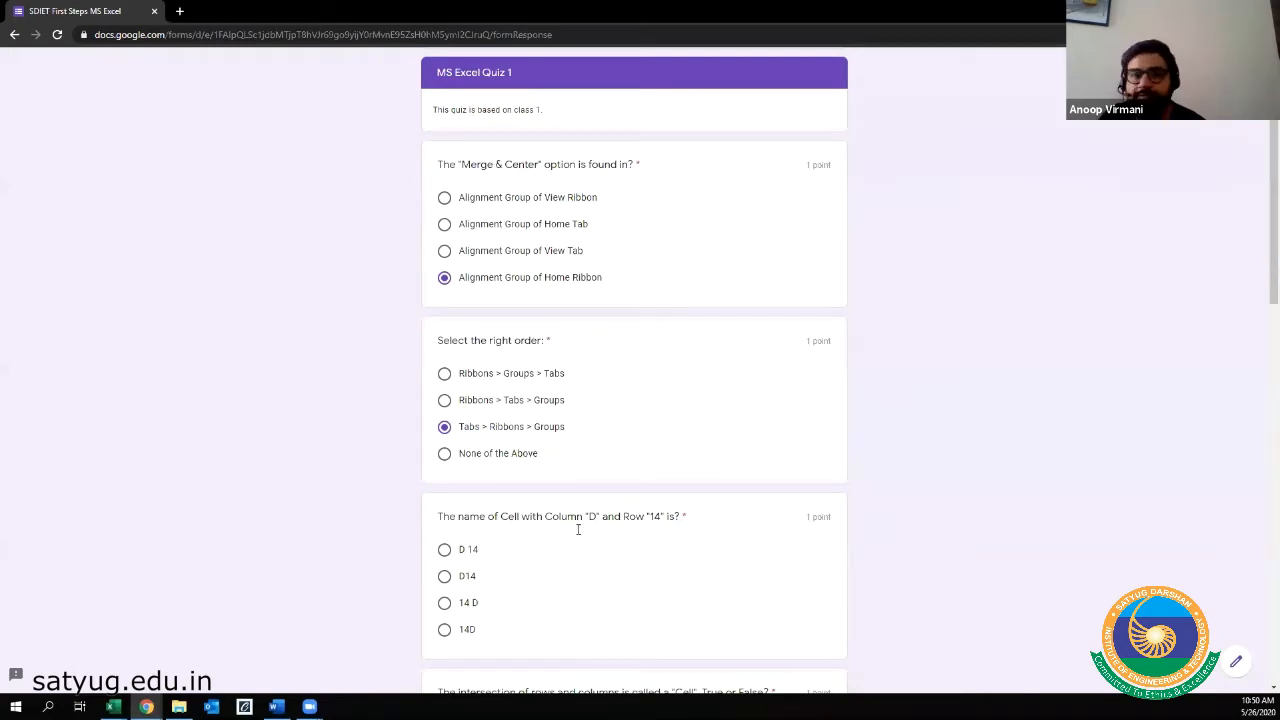
# - Answer the question on the cell in column D, row 14 with D14 and the row-column intersection question with True
pyautogui.scroll(-2, 538, 458)
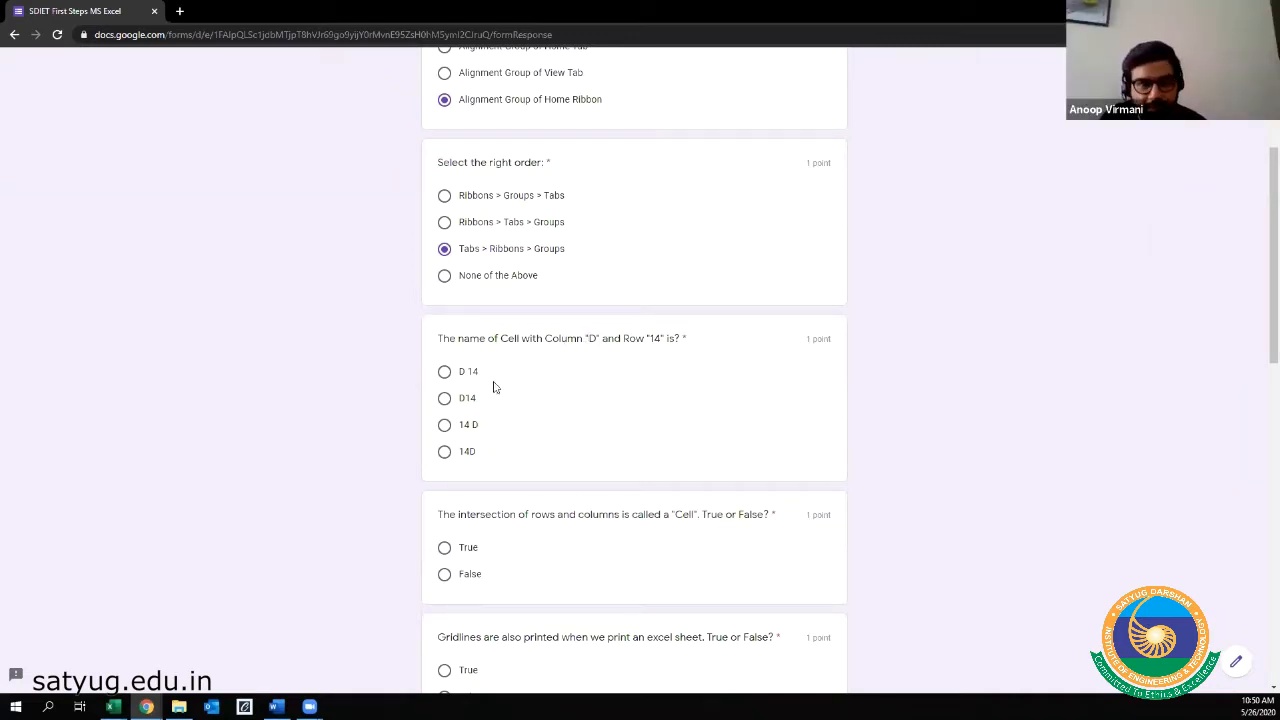
pyautogui.click(444, 398)
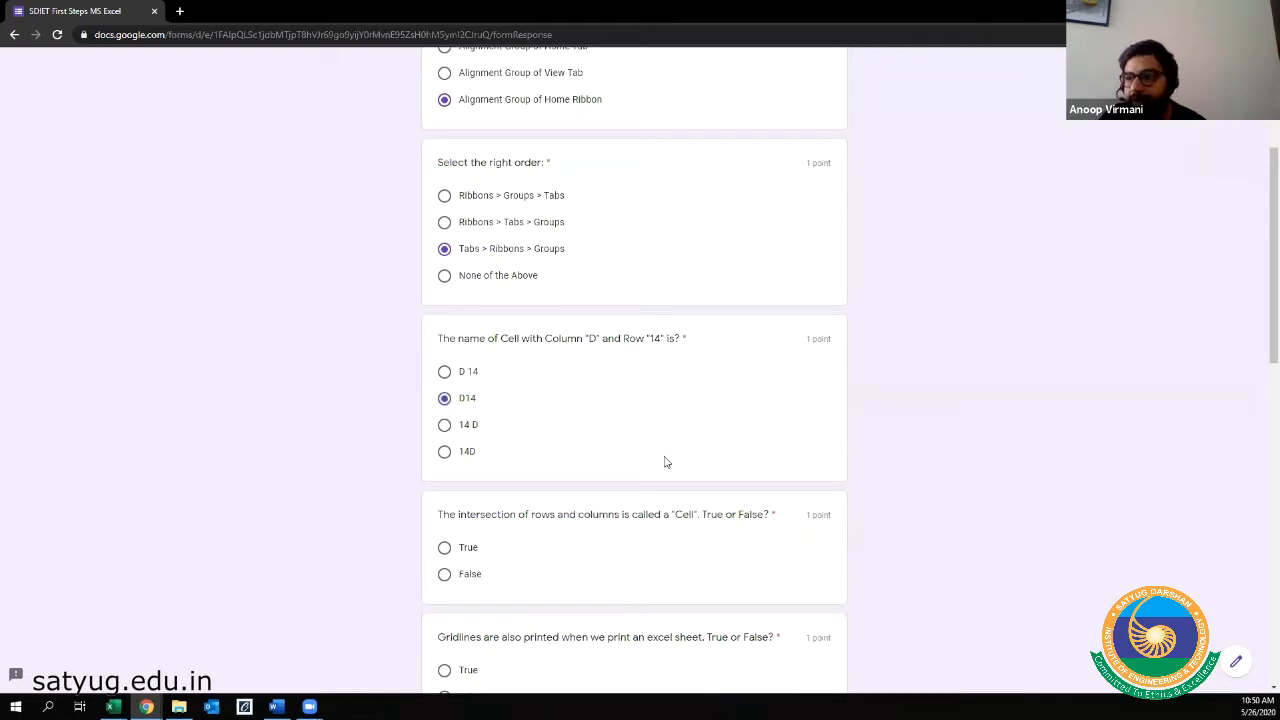
pyautogui.scroll(-1, 670, 462)
pyautogui.scroll(-3, 626, 471)
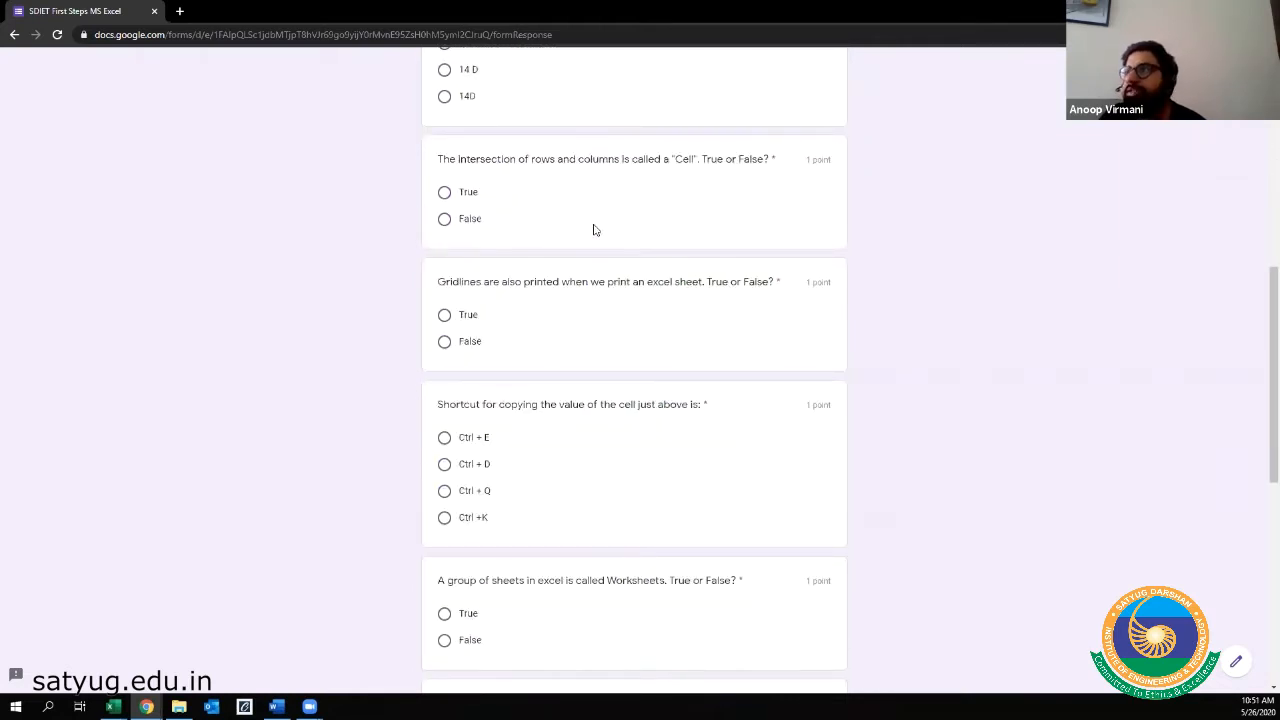
pyautogui.scroll(1, 593, 230)
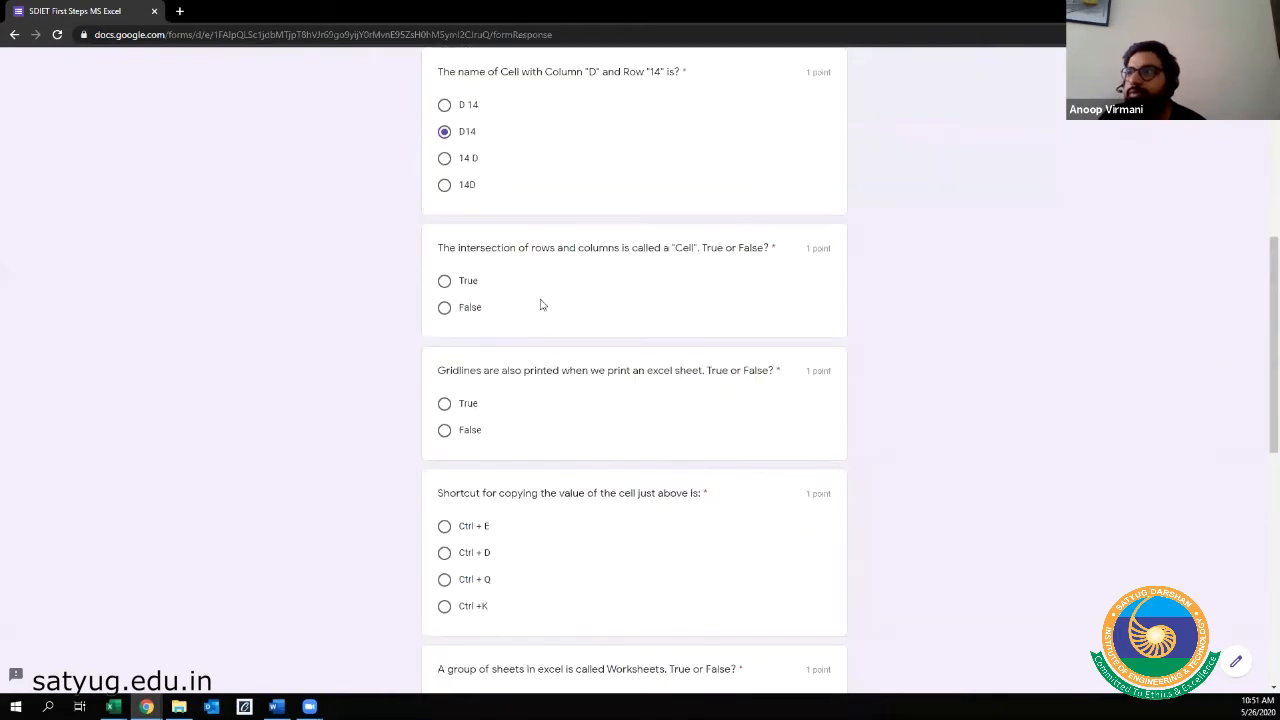
pyautogui.click(462, 286)
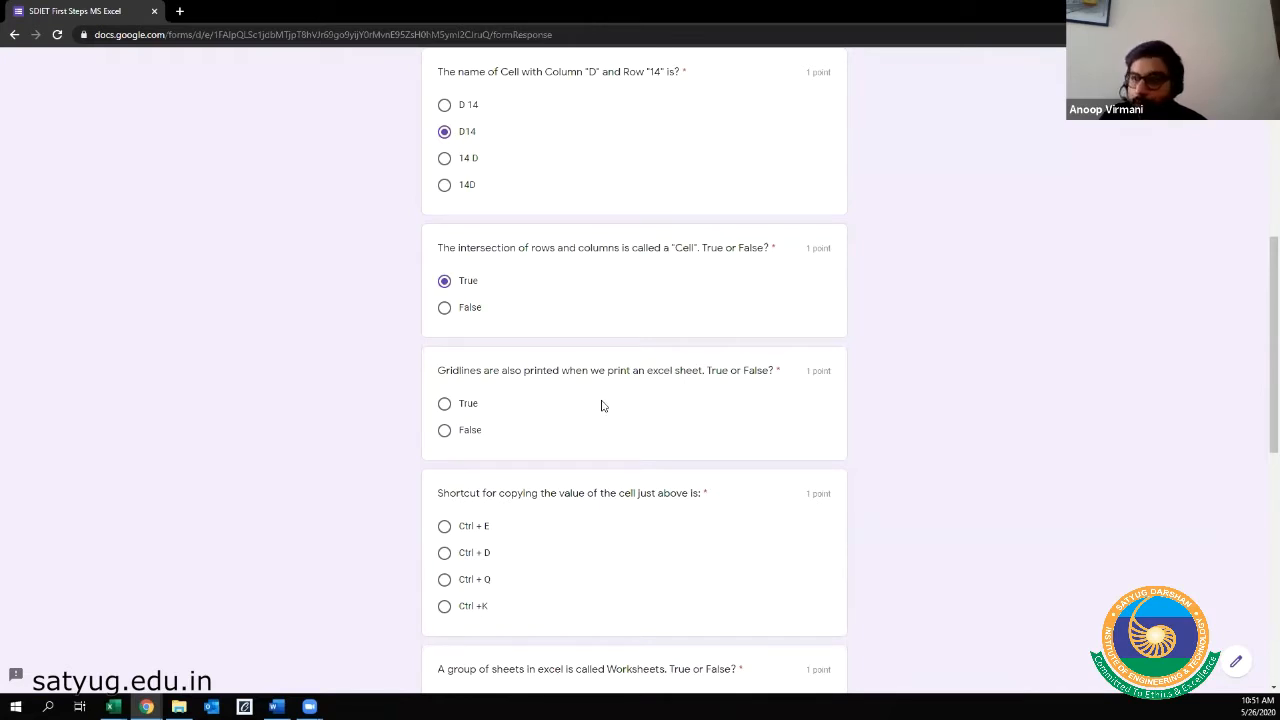
# - Answer the gridlines printing question with False and the shortcut for copying the value of the cell above with Ctrl + D
pyautogui.click(444, 430)
pyautogui.scroll(-2, 671, 428)
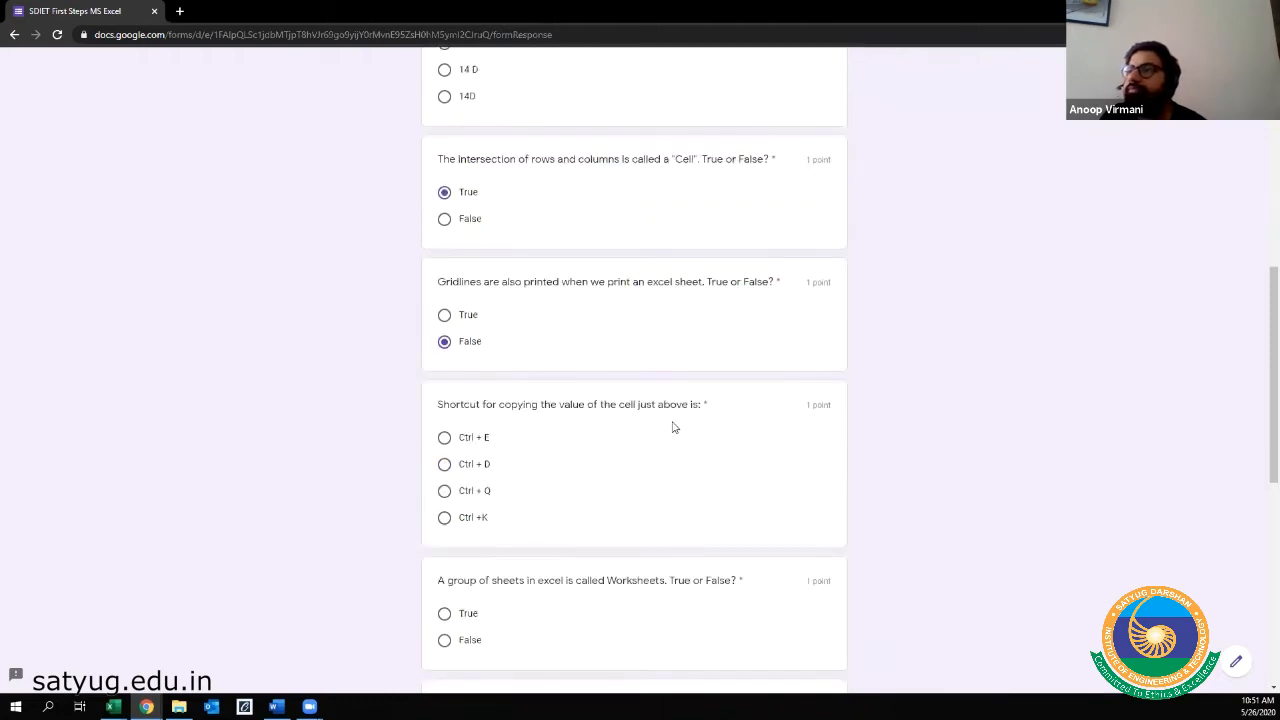
pyautogui.moveTo(503, 316); pyautogui.dragTo(607, 318)
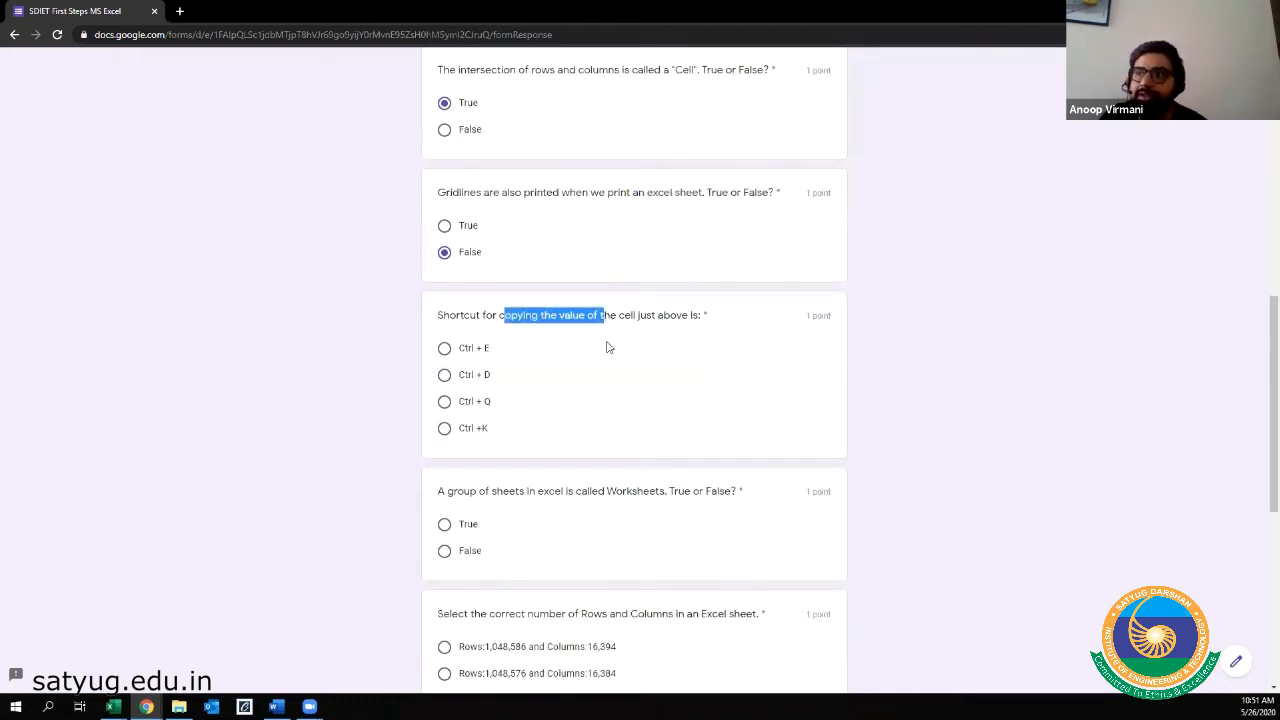
pyautogui.click(607, 347)
pyautogui.click(444, 375)
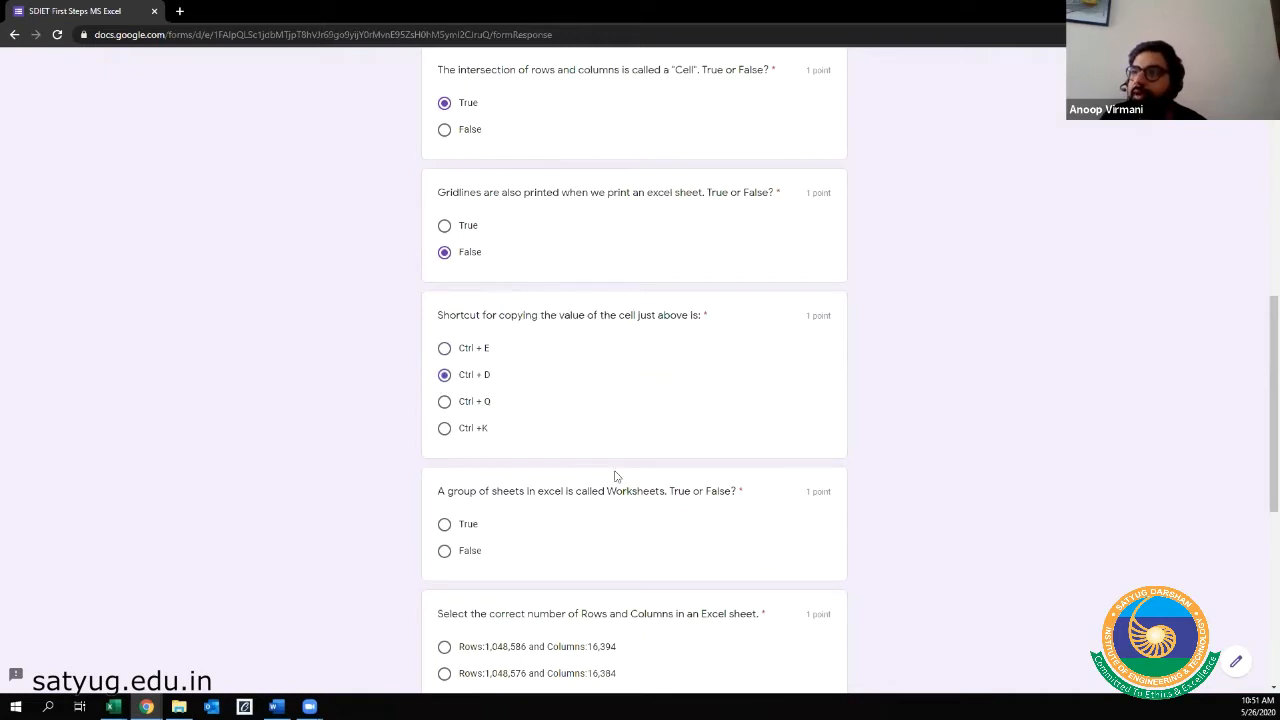
# - Answer the question on whether a group of sheets is called Worksheets with False
pyautogui.scroll(-1, 626, 452)
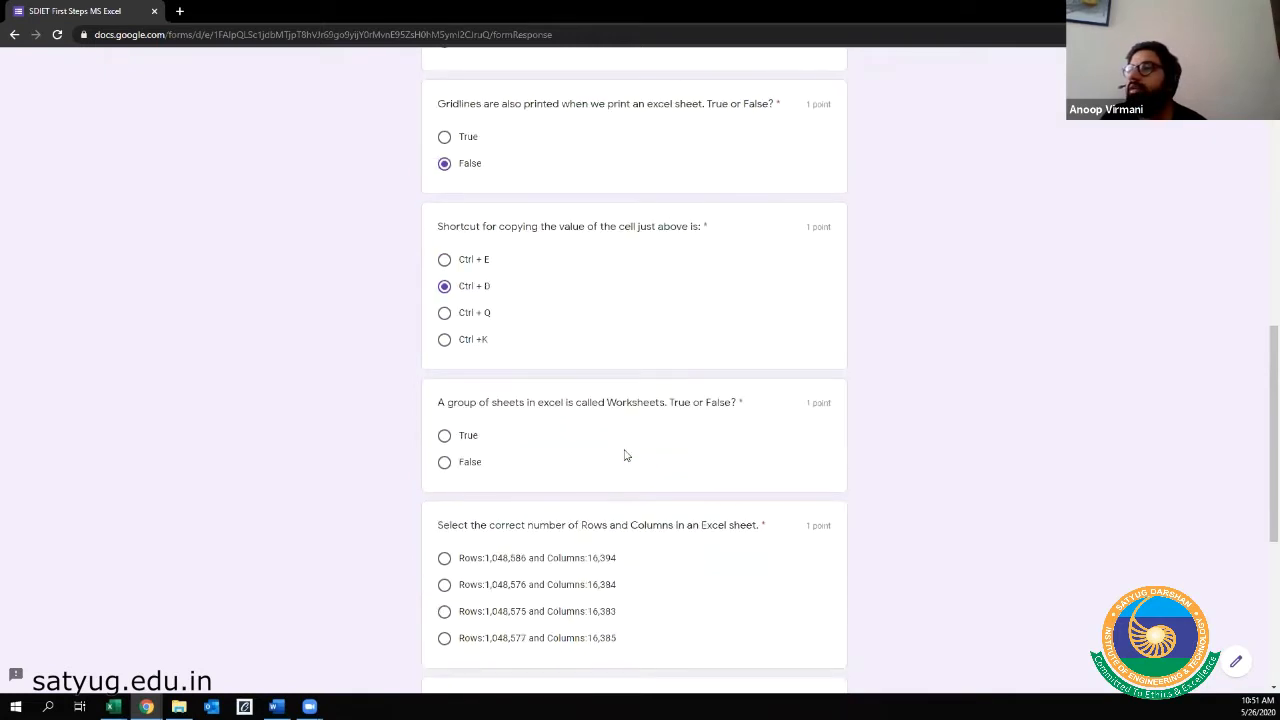
pyautogui.scroll(-1, 625, 452)
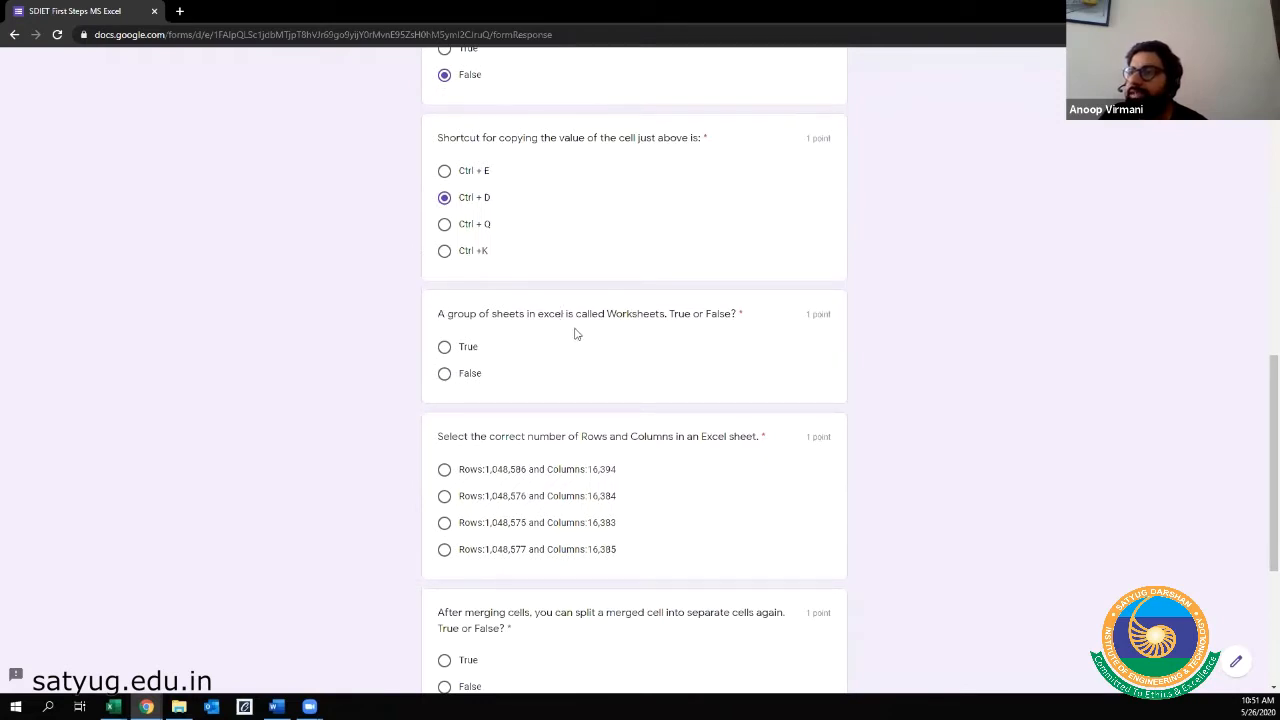
pyautogui.moveTo(590, 313); pyautogui.dragTo(763, 317)
pyautogui.click(727, 336)
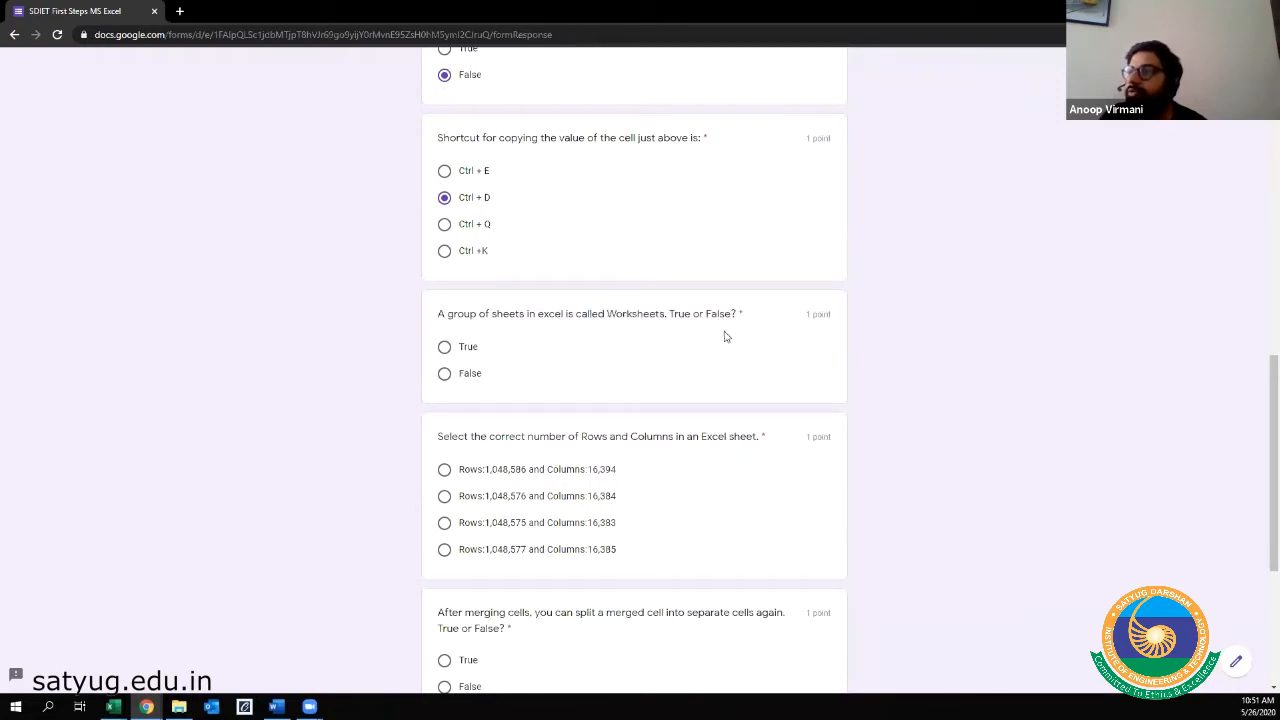
pyautogui.click(444, 374)
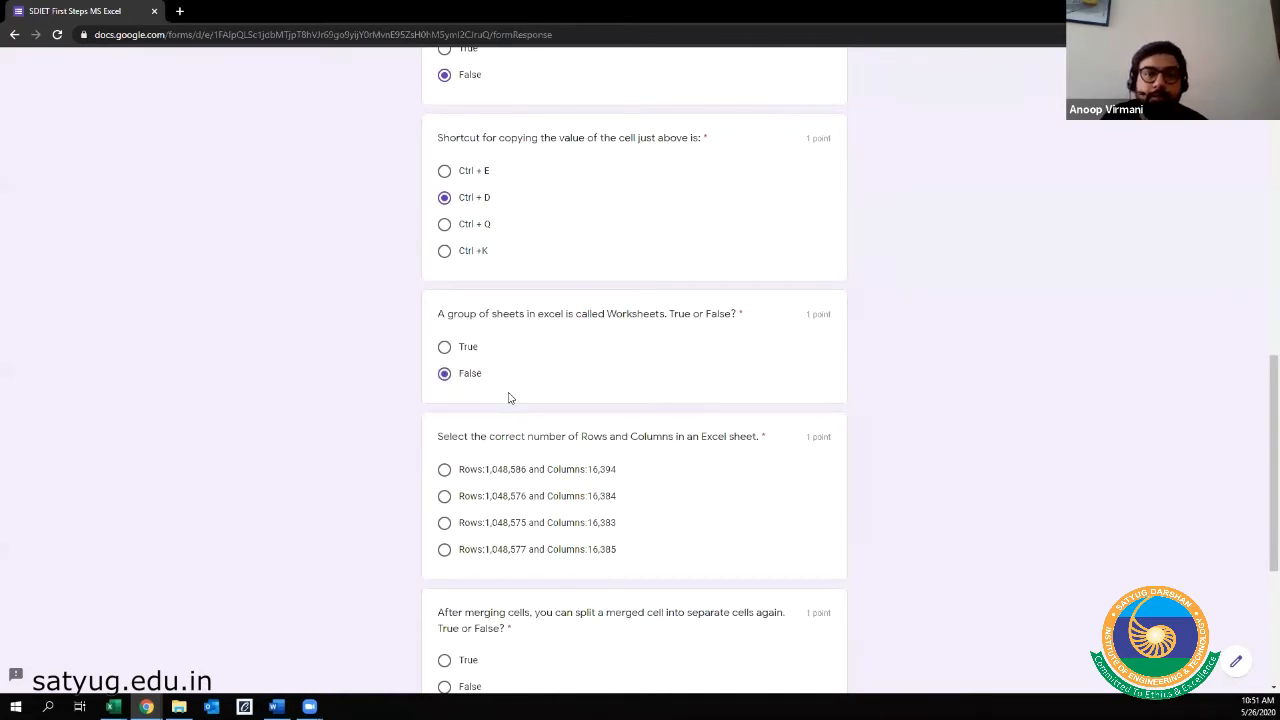
# - Answer the question on Excel's number of rows and columns with "Rows:1,048,576 and Columns:16,384"
pyautogui.scroll(-1, 528, 394)
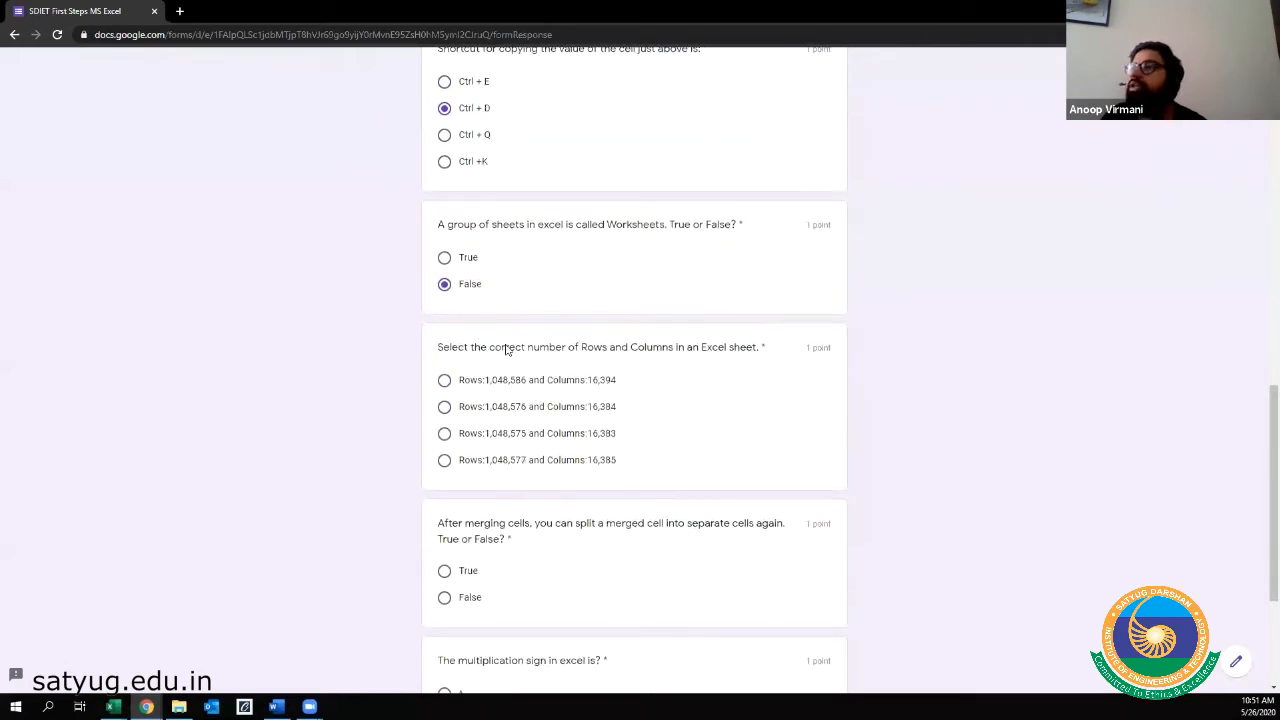
pyautogui.moveTo(484, 346); pyautogui.dragTo(604, 347)
pyautogui.click(676, 346)
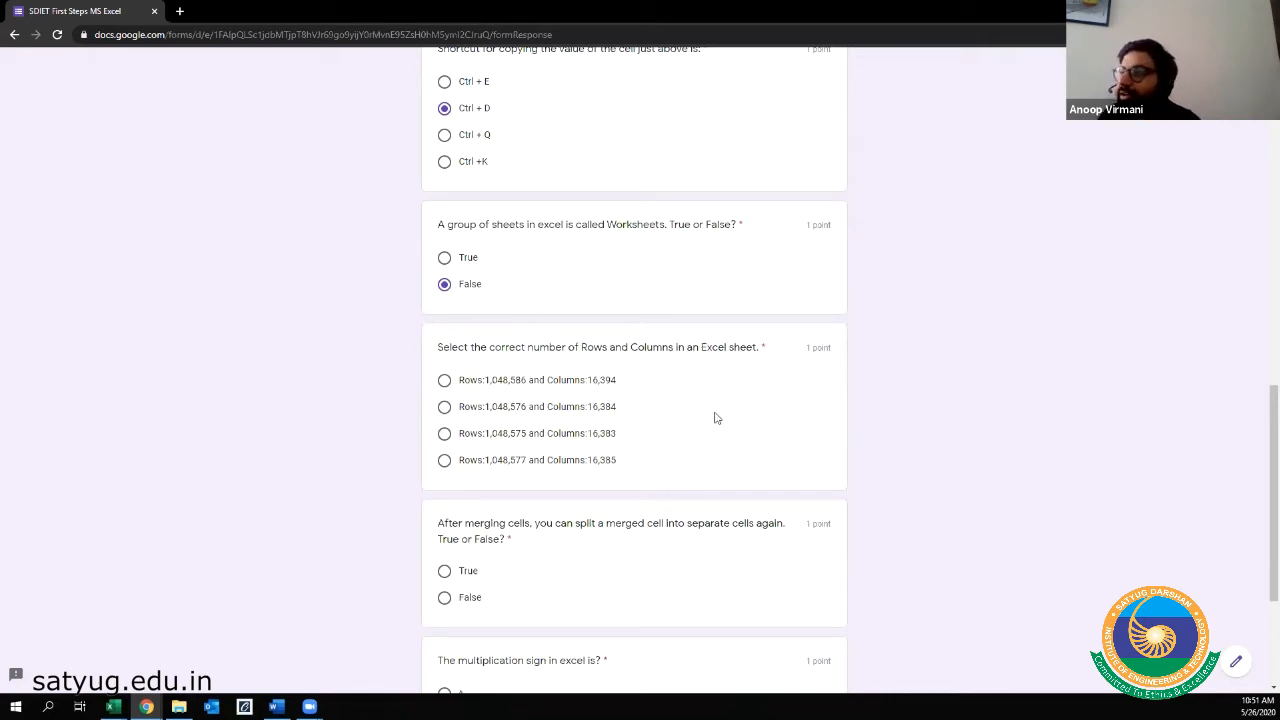
pyautogui.click(444, 409)
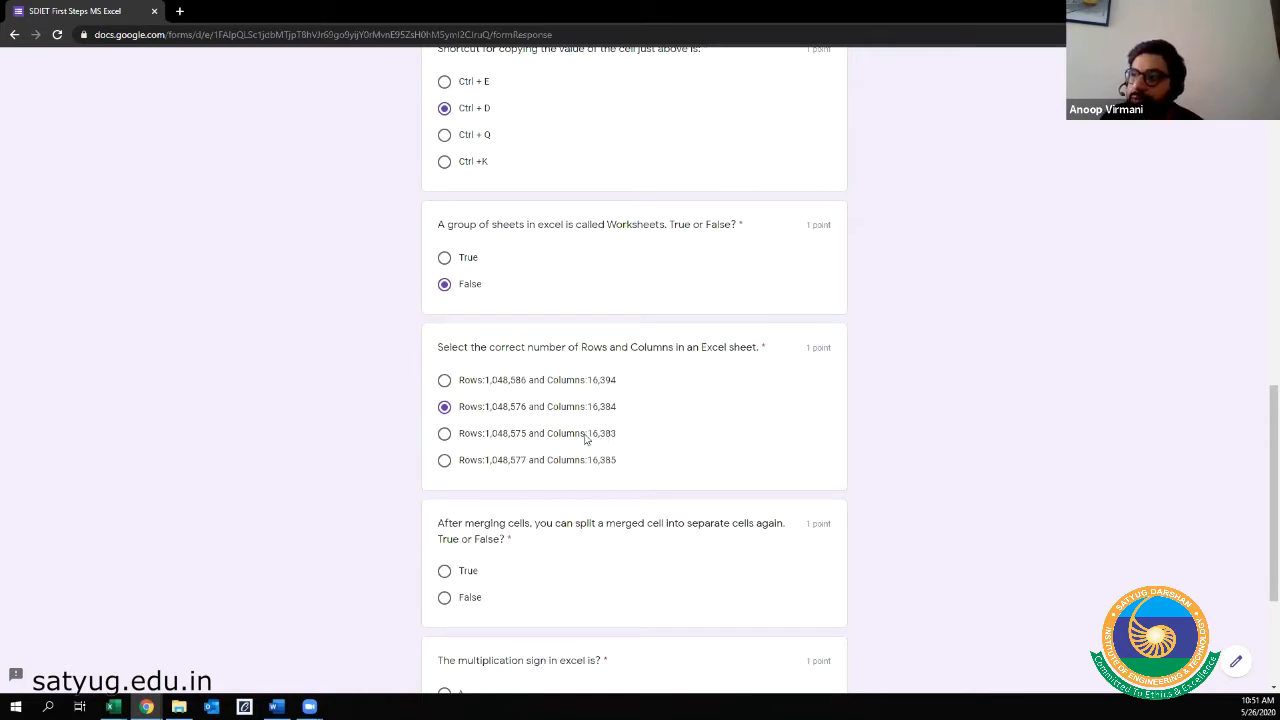
# - Answer the question on splitting merged cells with True and the multiplication sign question with the asterisk (*)
pyautogui.scroll(-2, 661, 415)
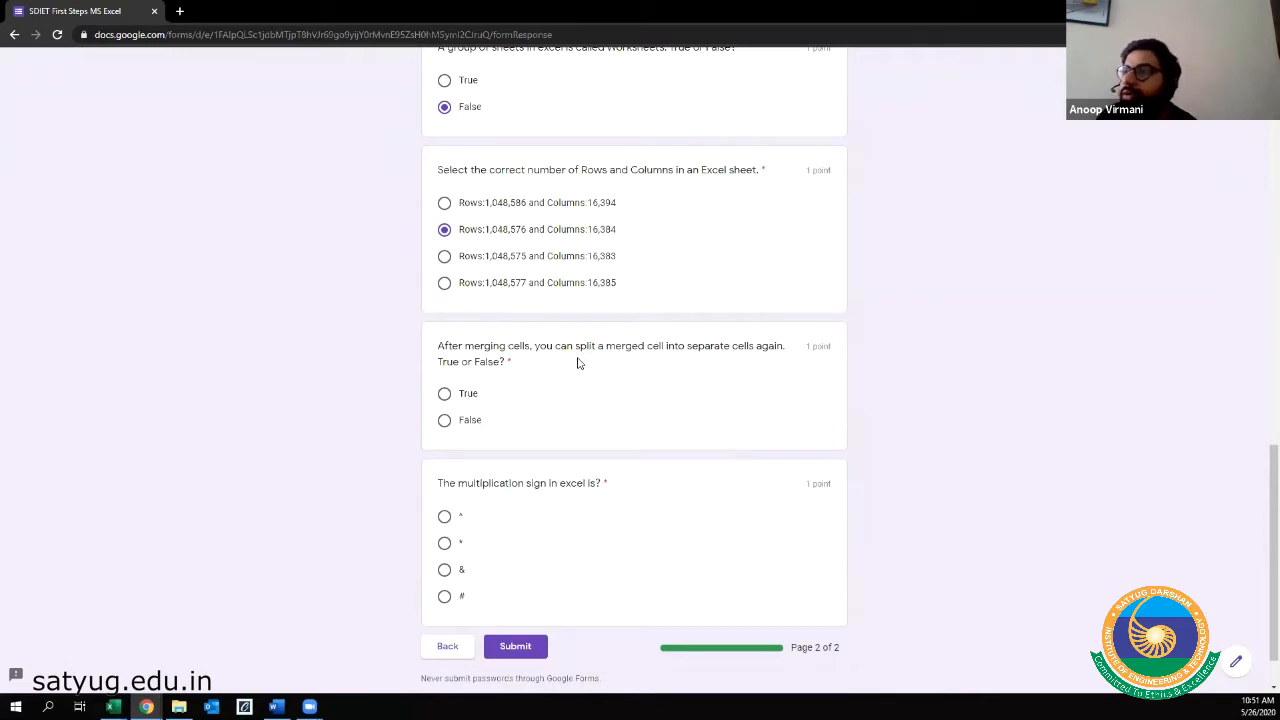
pyautogui.moveTo(606, 346); pyautogui.dragTo(724, 348)
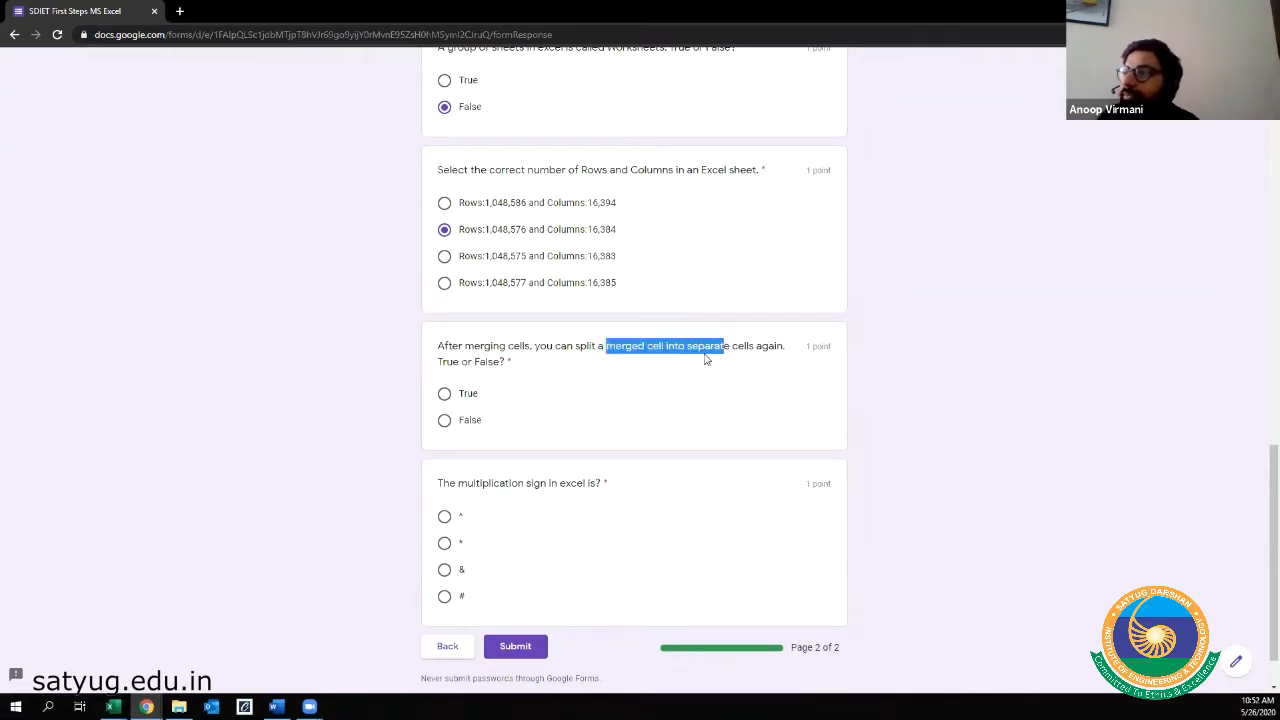
pyautogui.click(651, 362)
pyautogui.click(444, 393)
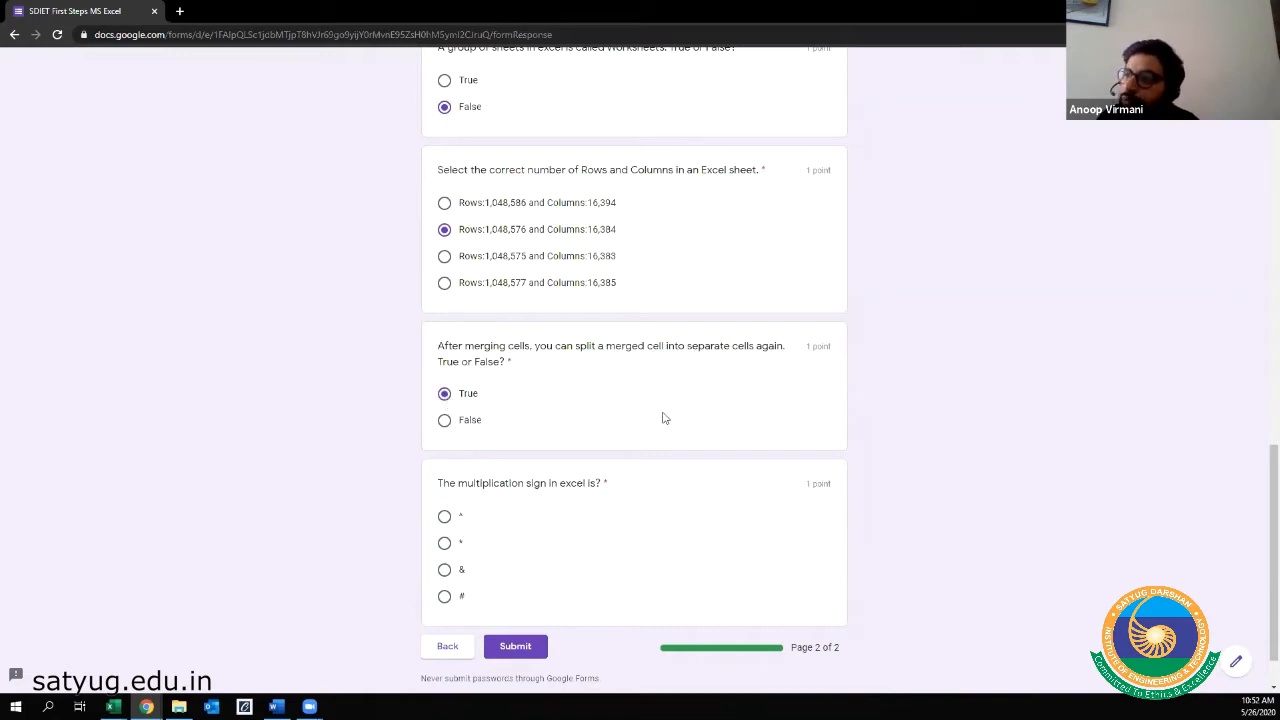
pyautogui.scroll(-1, 665, 418)
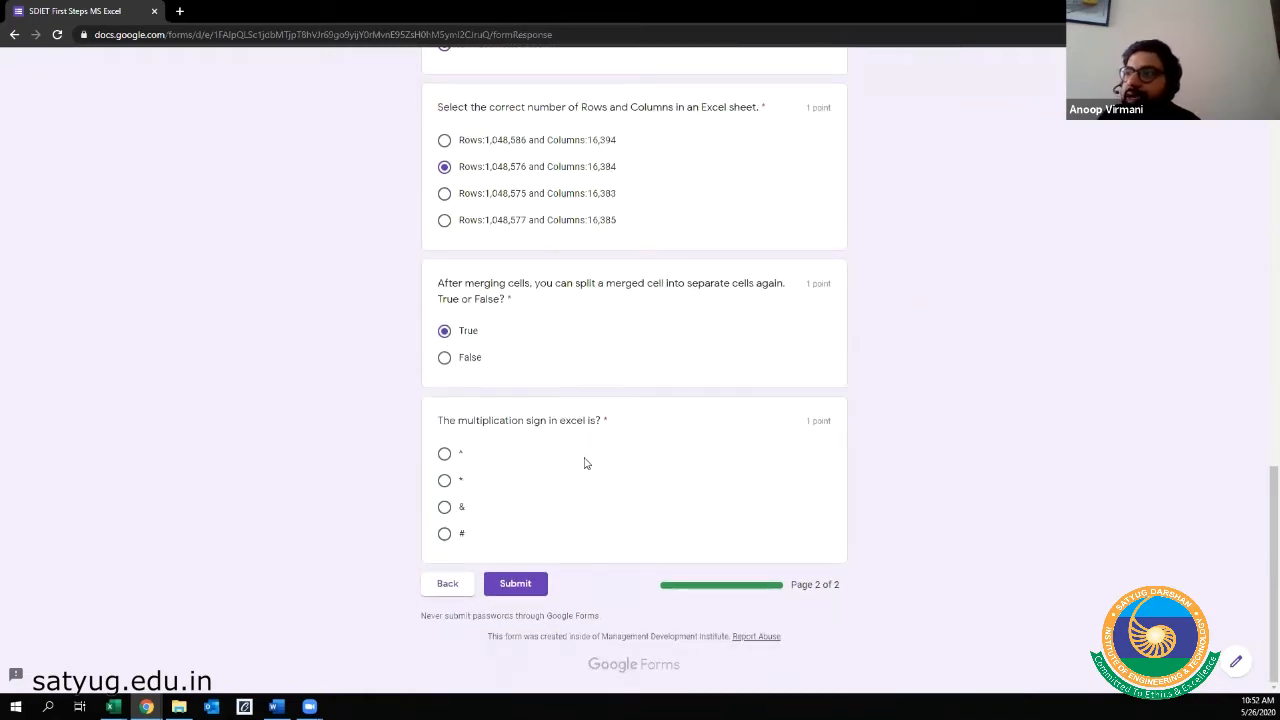
pyautogui.click(444, 480)
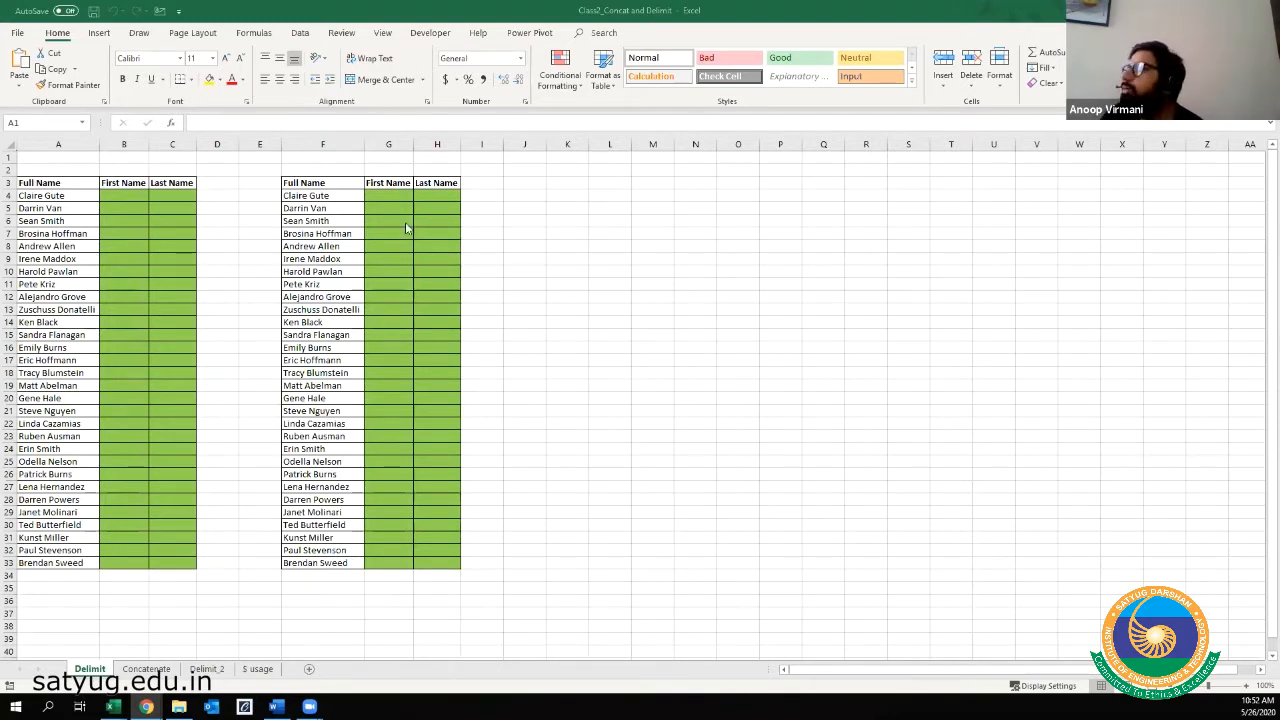
# - Minimize the Class2_Concat and Delimit workbook and bring up Class2_CONDITIONAL FORMATTING in Excel
pyautogui.click(1203, 10)
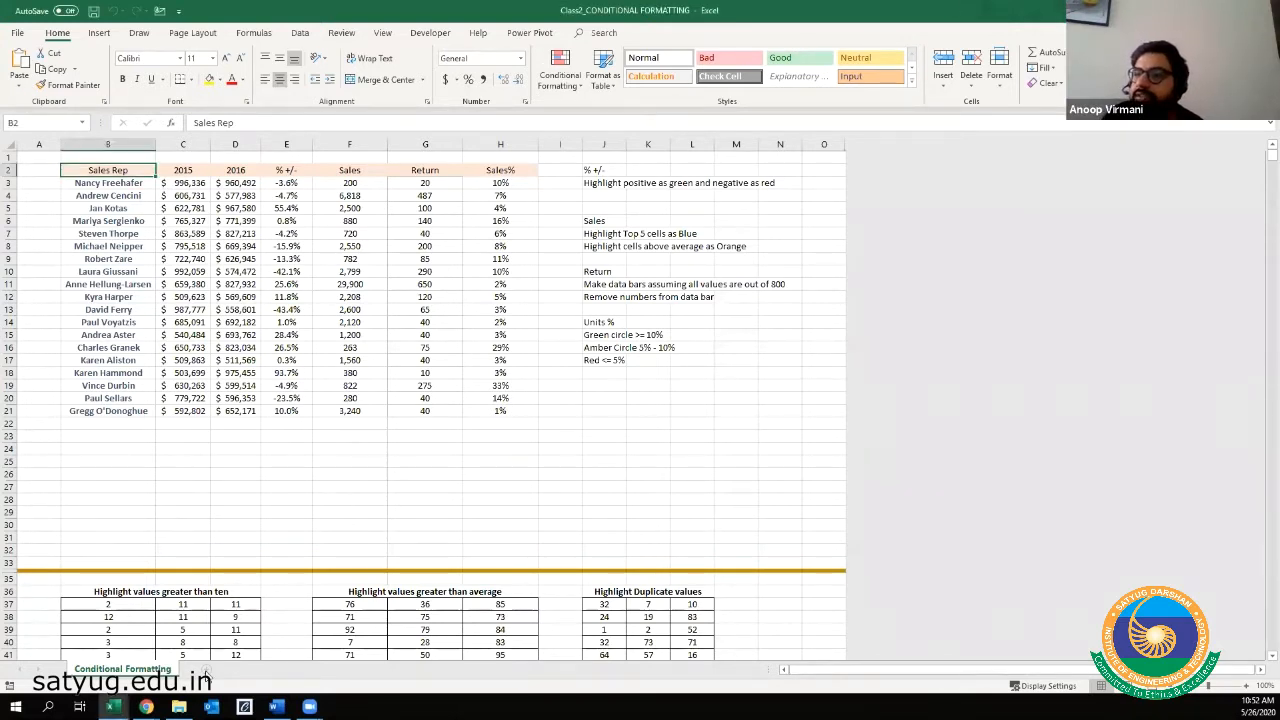
pyautogui.click(113, 706)
# - Add a new worksheet after the Conditional Formatting sheet and rename it "Re-Name the sheet"
pyautogui.click(206, 669)
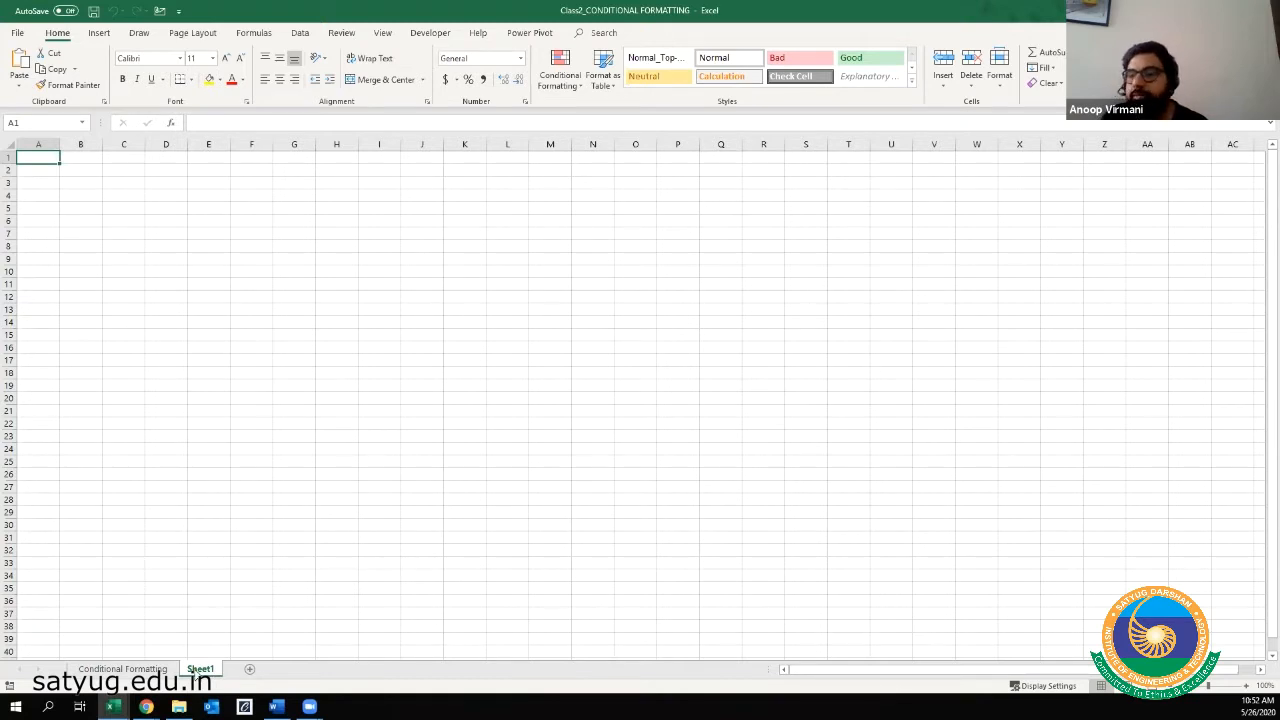
pyautogui.doubleClick(200, 669)
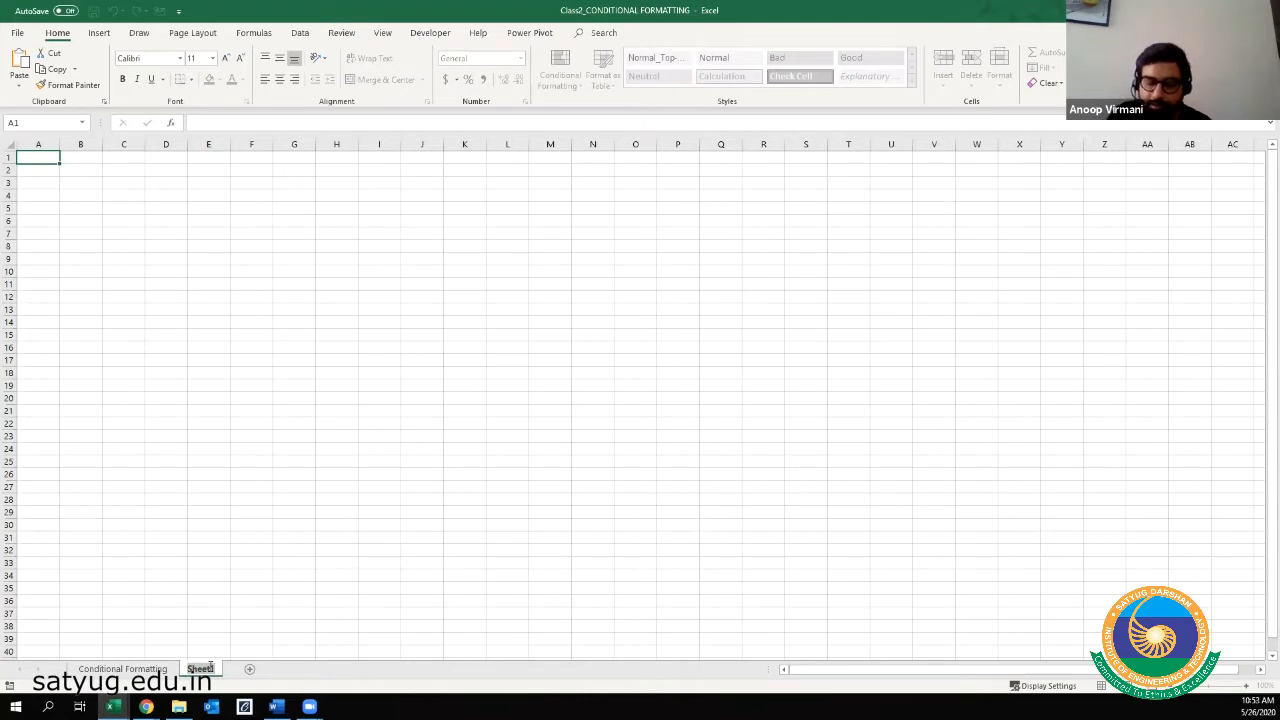
pyautogui.write('Re-Name the sheet')
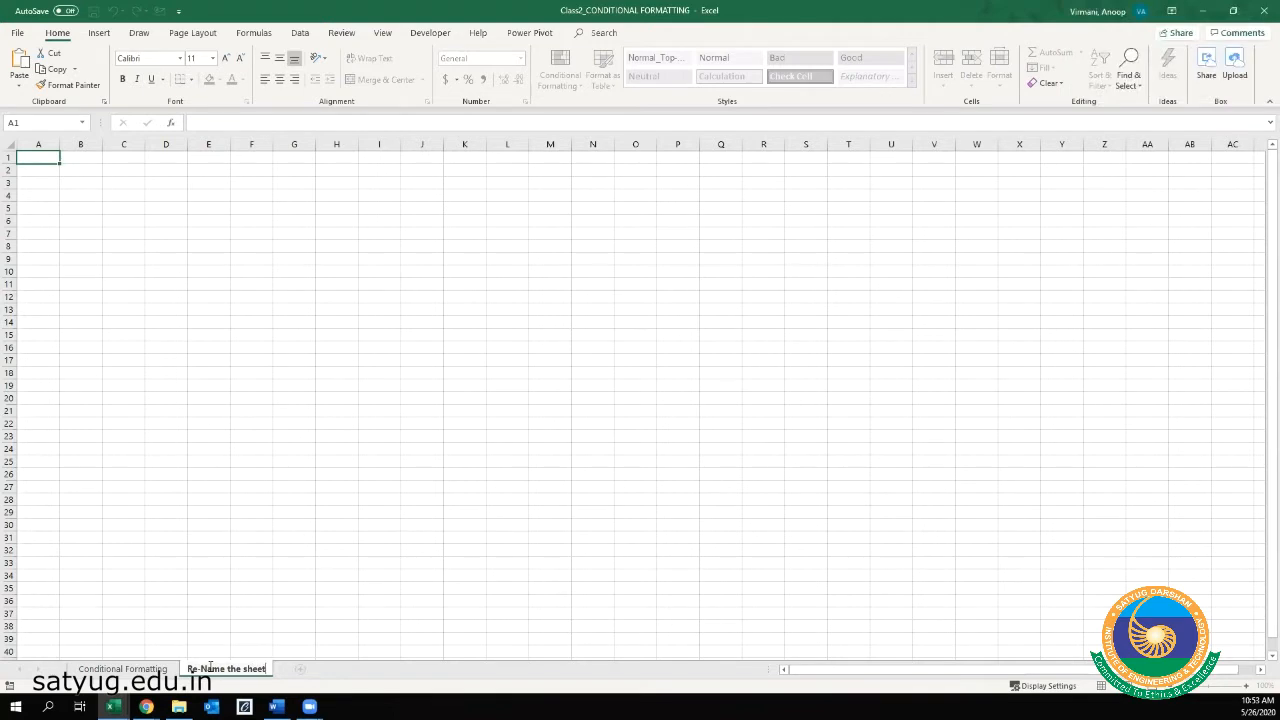
pyautogui.click(250, 588)
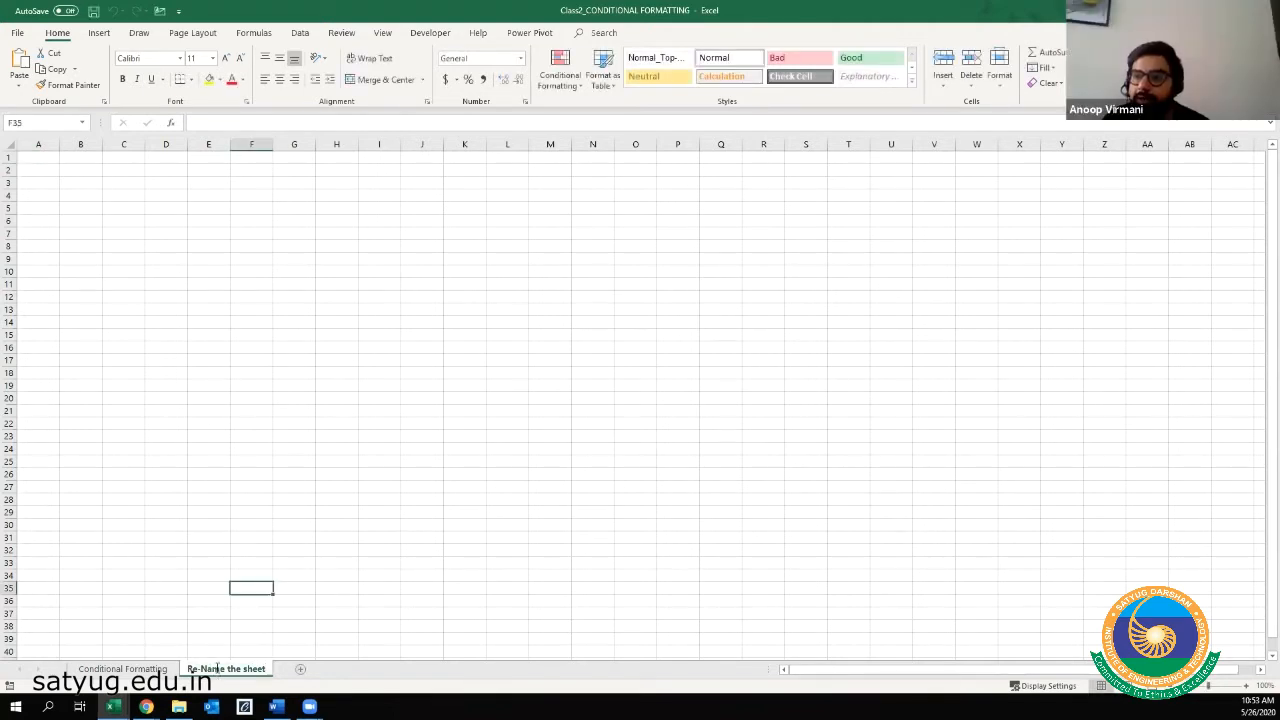
pyautogui.doubleClick(217, 668)
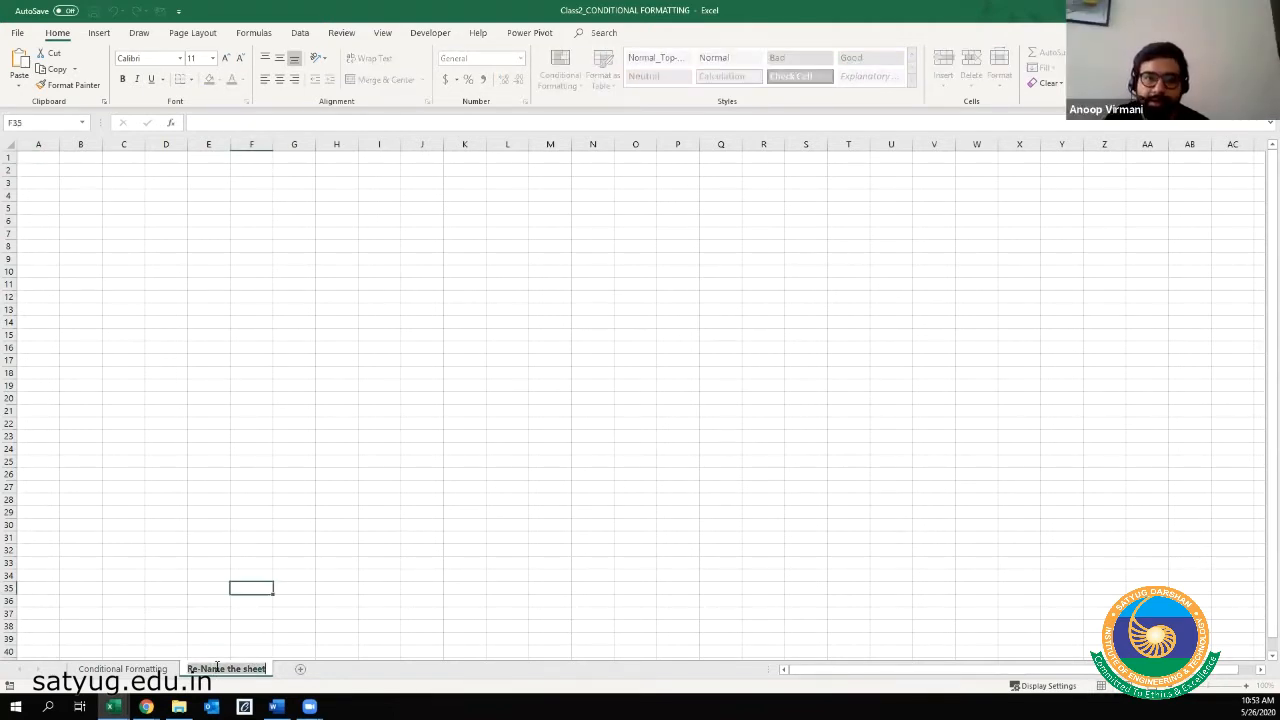
pyautogui.click(159, 512)
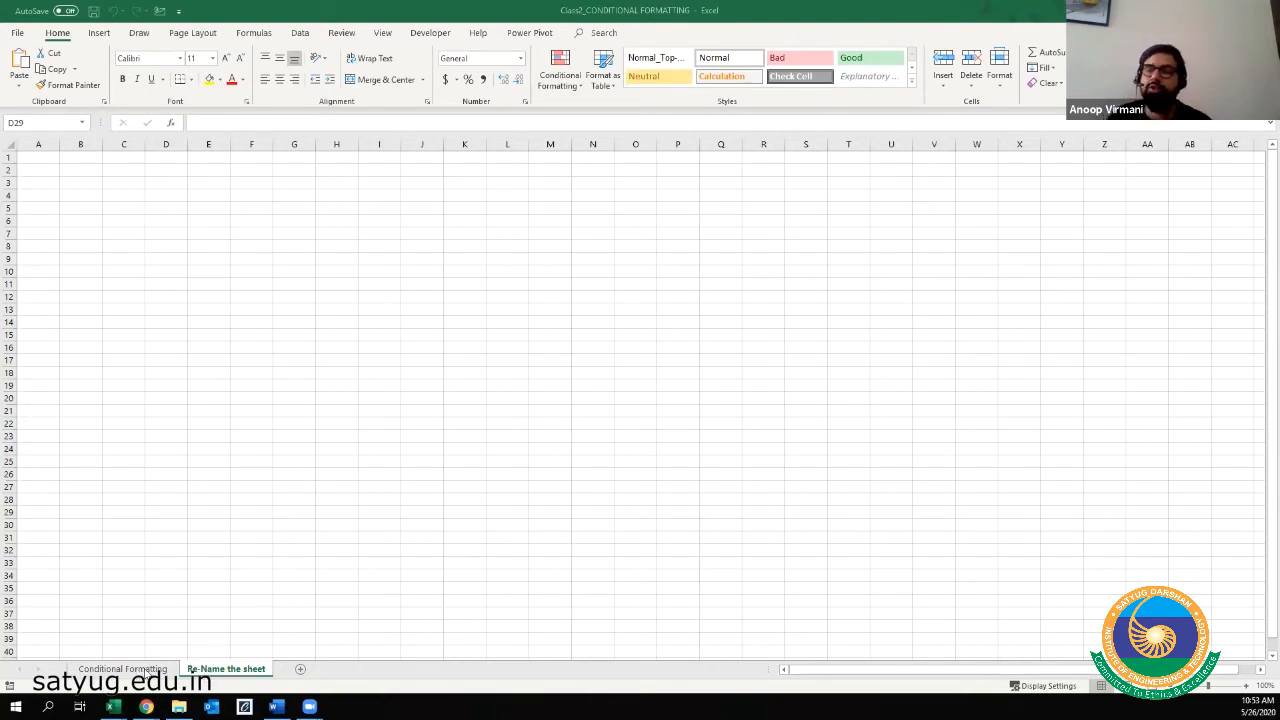
# - Delete the "Re-Name the sheet" worksheet from the workbook
pyautogui.click(250, 678)
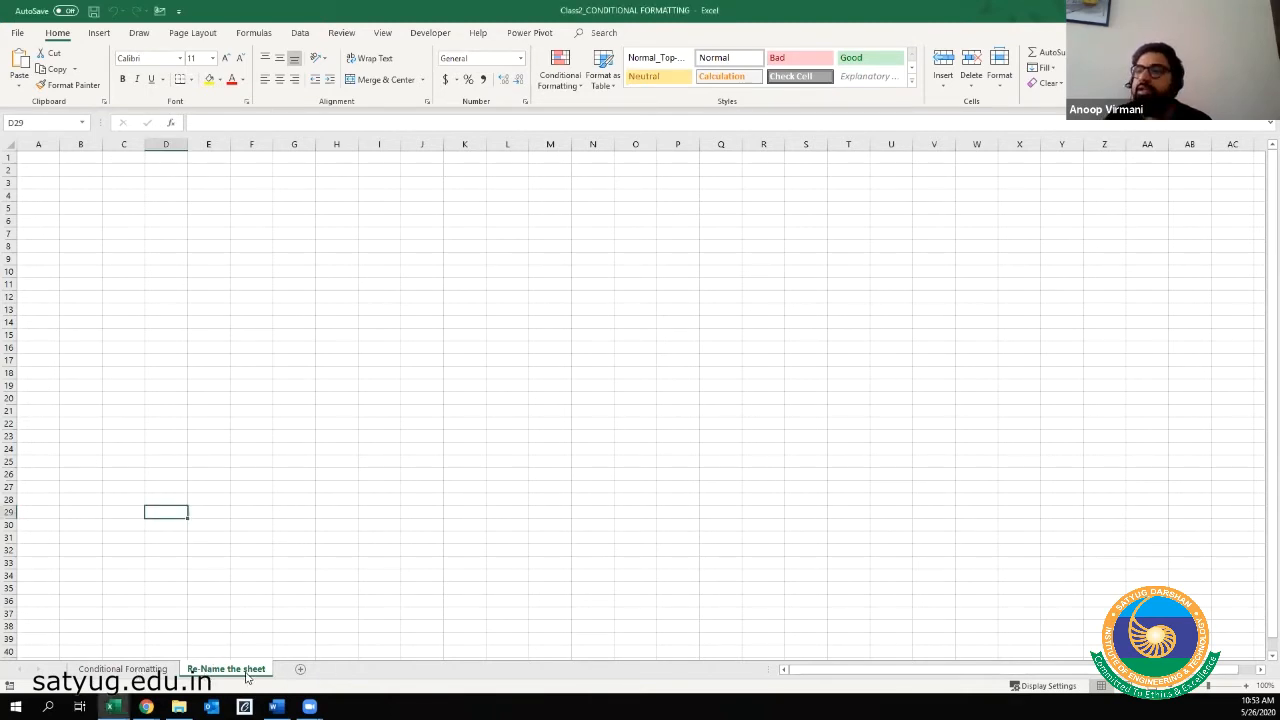
pyautogui.rightClick(220, 679)
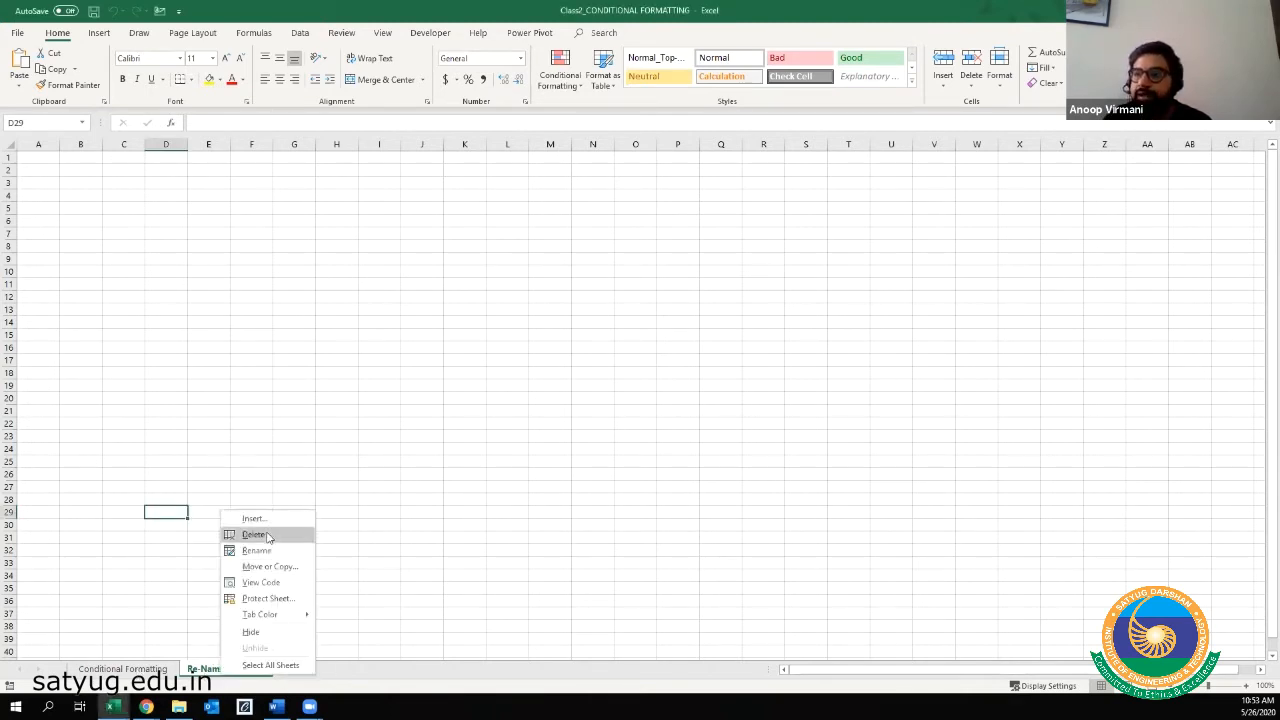
pyautogui.click(253, 534)
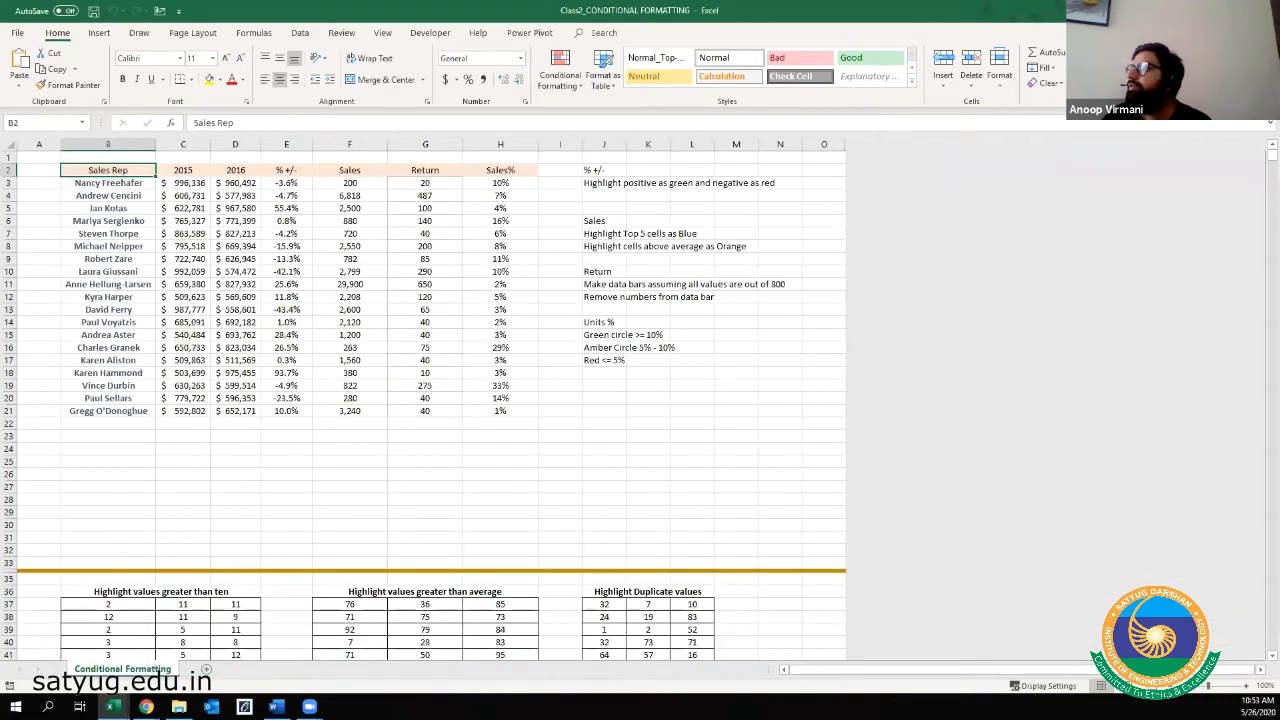
# - Minimize the Class2_CONDITIONAL FORMATTING workbook window
pyautogui.click(1203, 10)
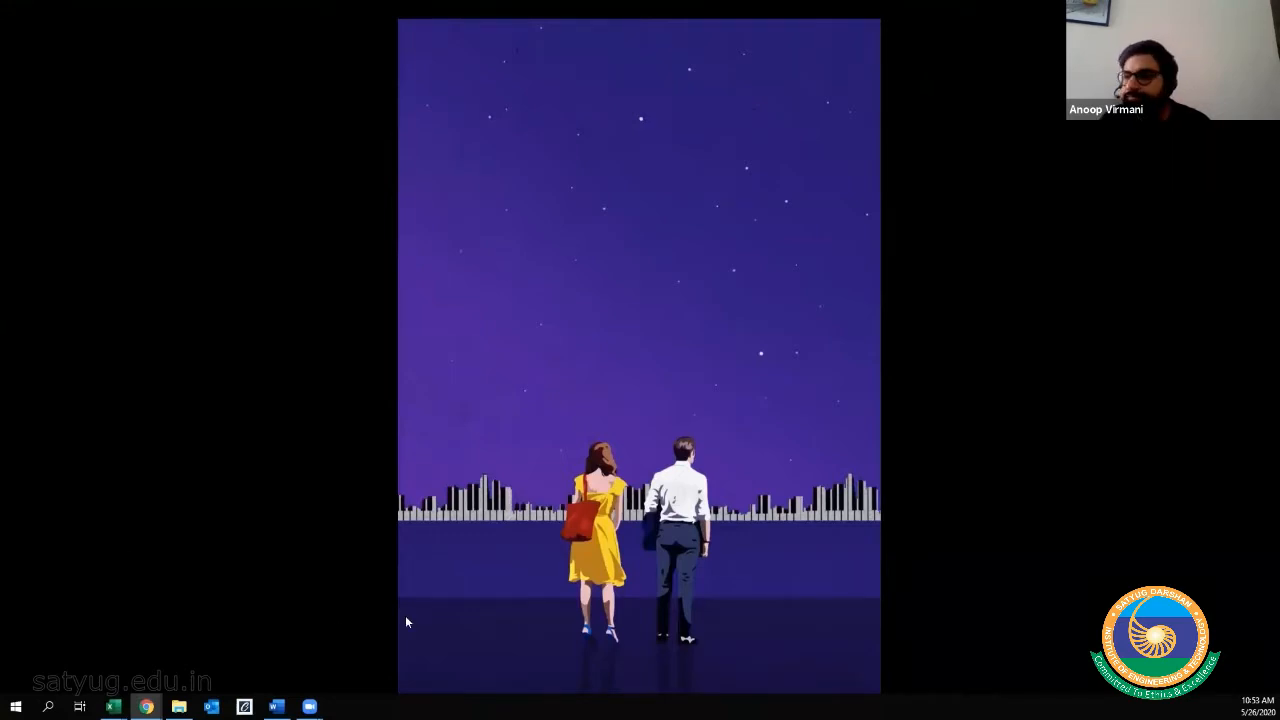
# - Bring up the Class2_Concat and Delimit workbook at its $ usage worksheet with the Series 1 and Series 2 data
pyautogui.moveTo(113, 706)
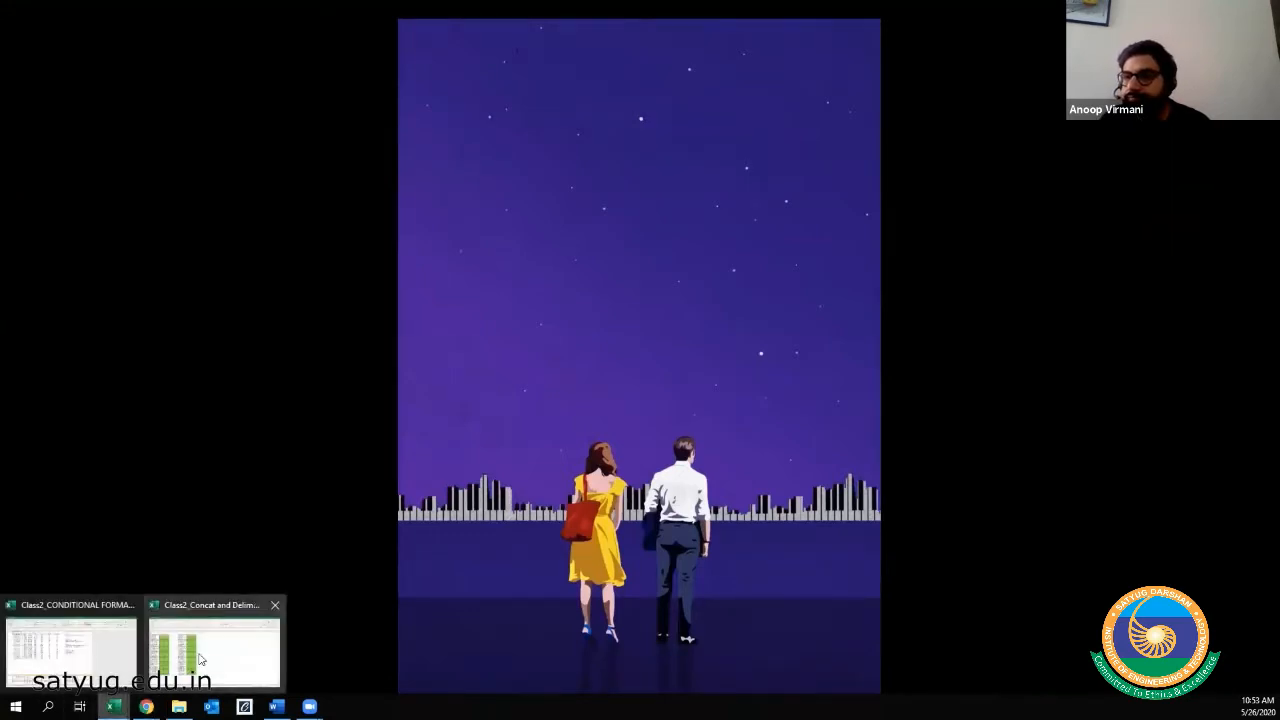
pyautogui.click(67, 654)
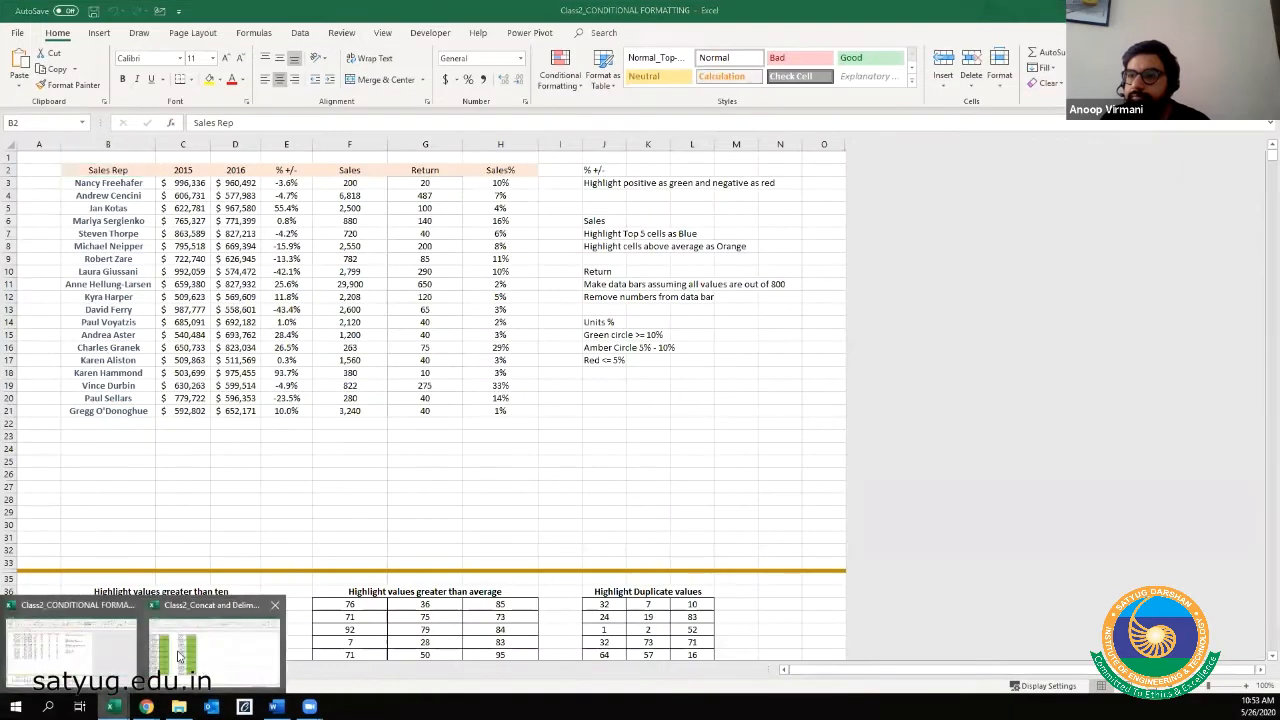
pyautogui.click(255, 675)
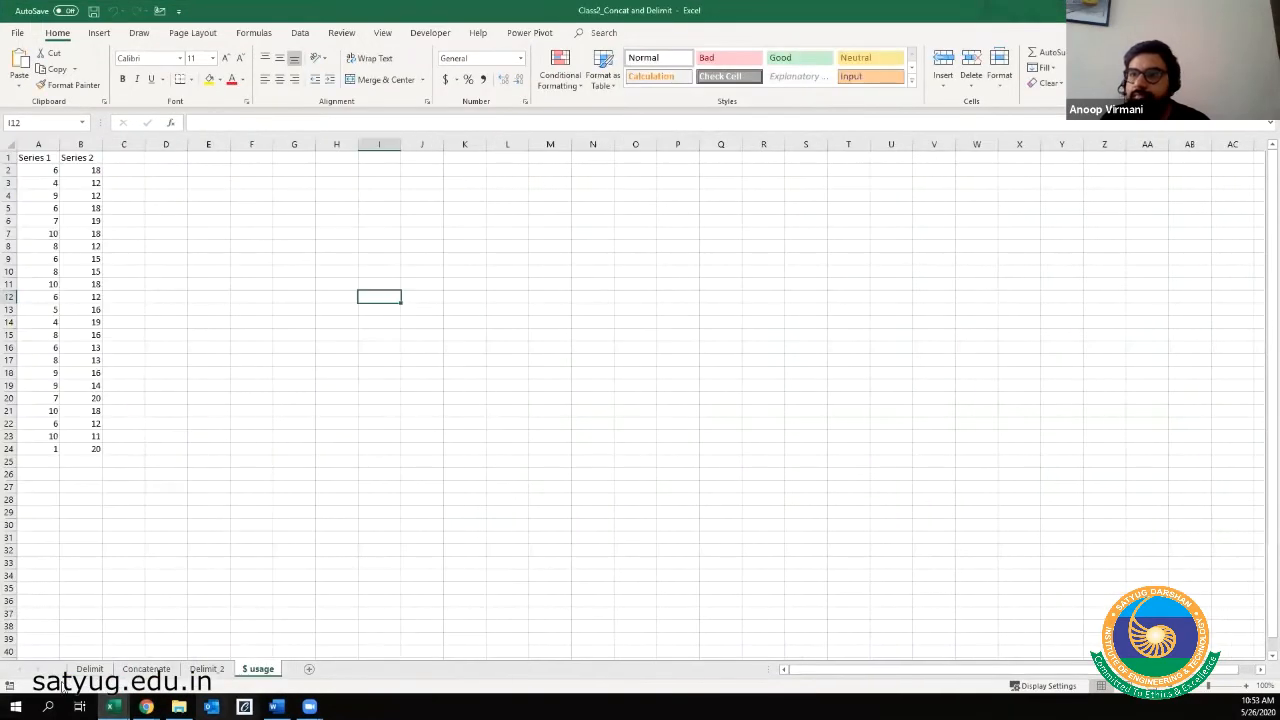
pyautogui.click(170, 396)
pyautogui.click(63, 160)
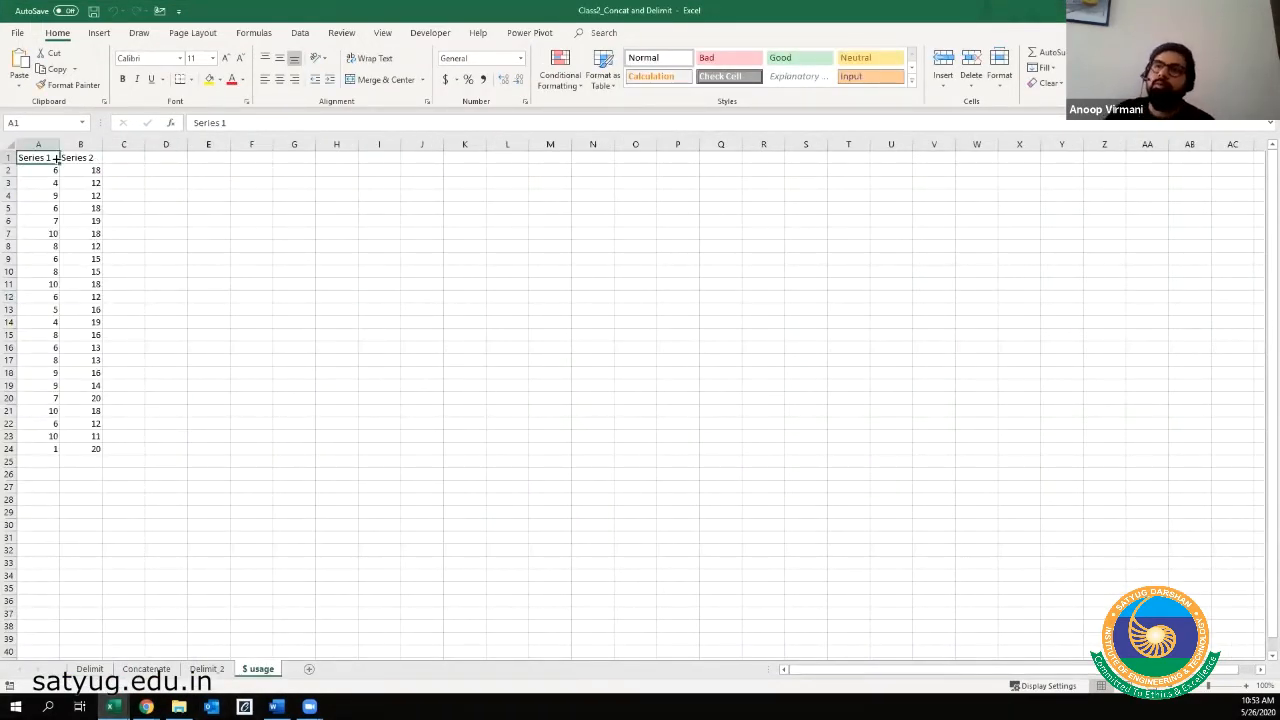
pyautogui.scroll(5, 71, 224)
pyautogui.scroll(2, 82, 219)
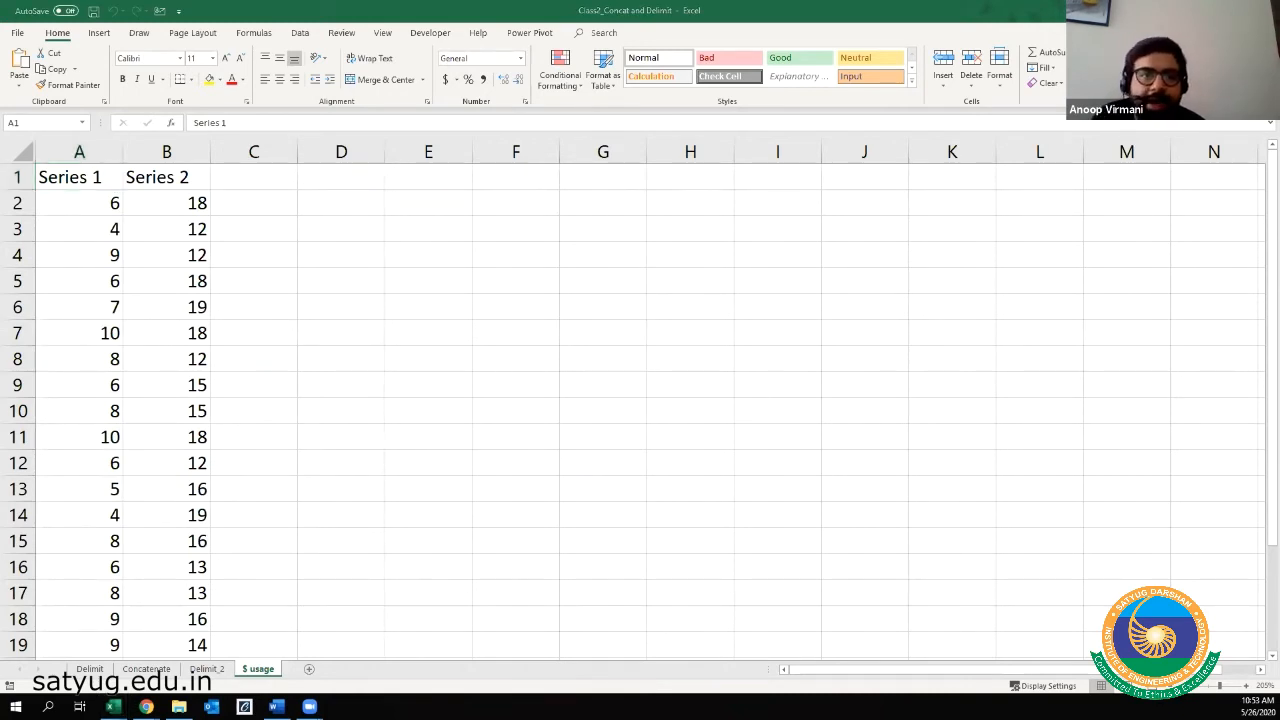
pyautogui.hotkey('alt', 'Tab')
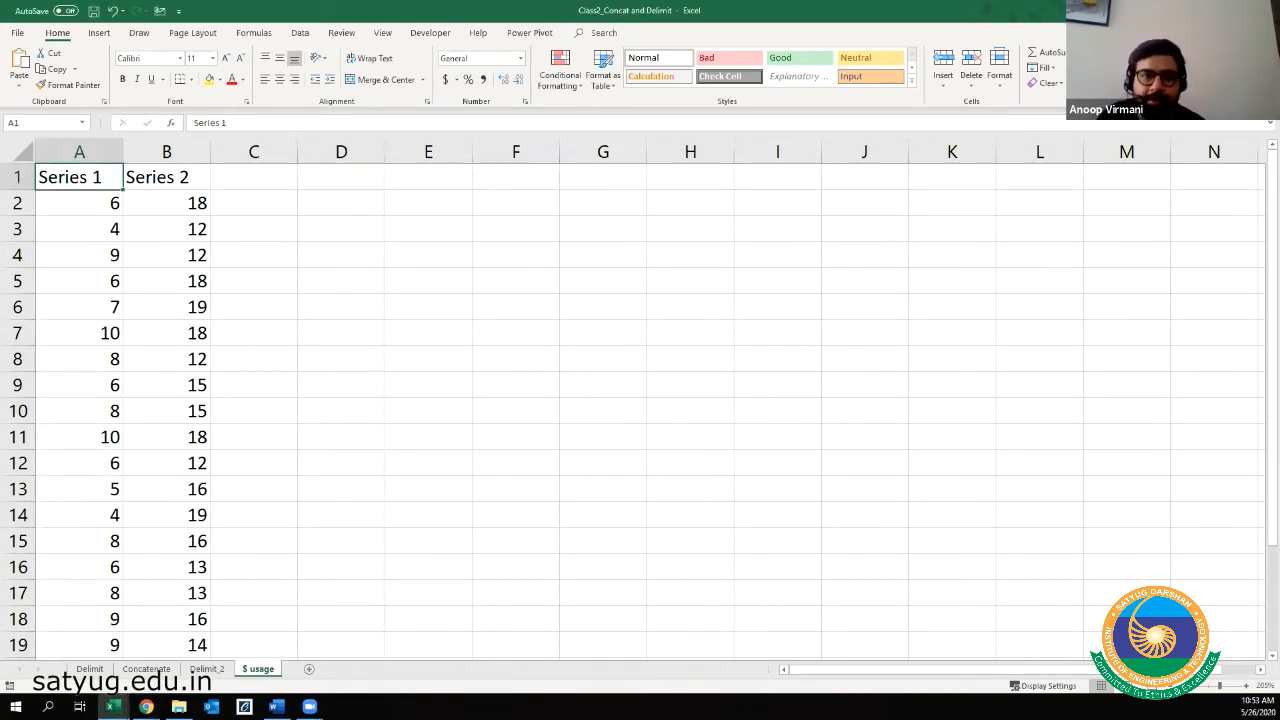
pyautogui.hotkey('alt', 'Tab')
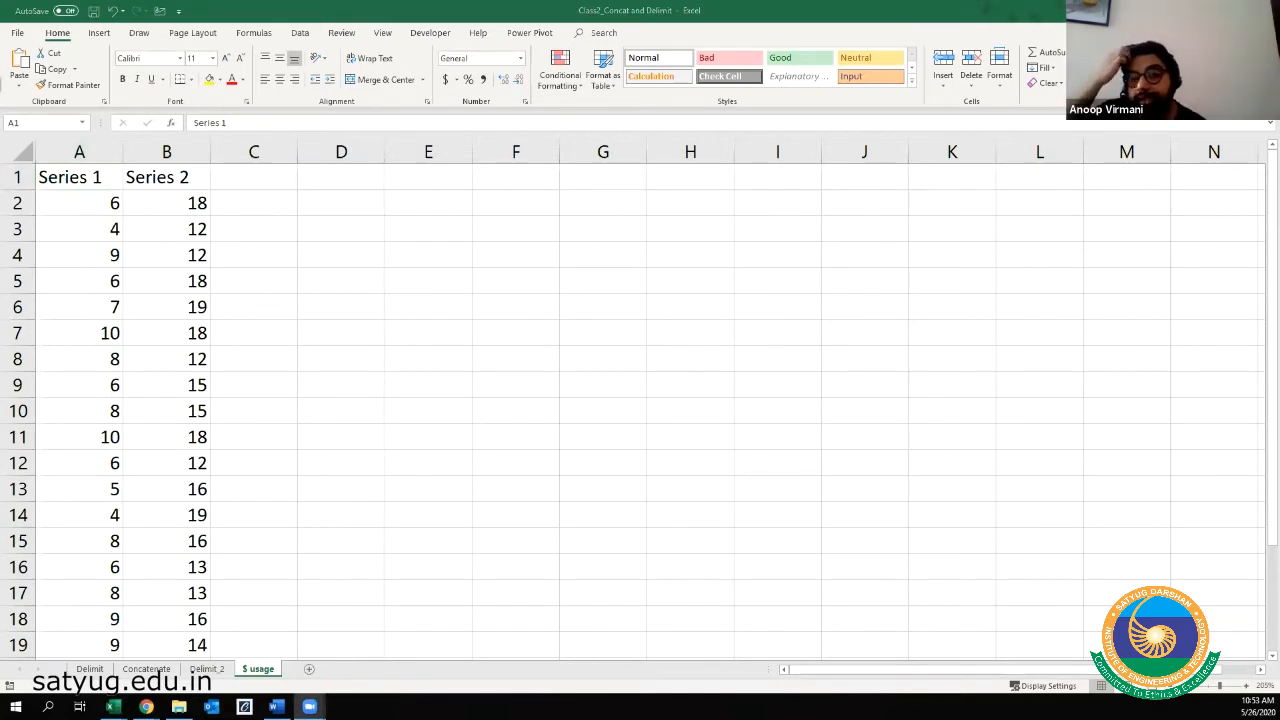
pyautogui.click(246, 180)
pyautogui.click(248, 176)
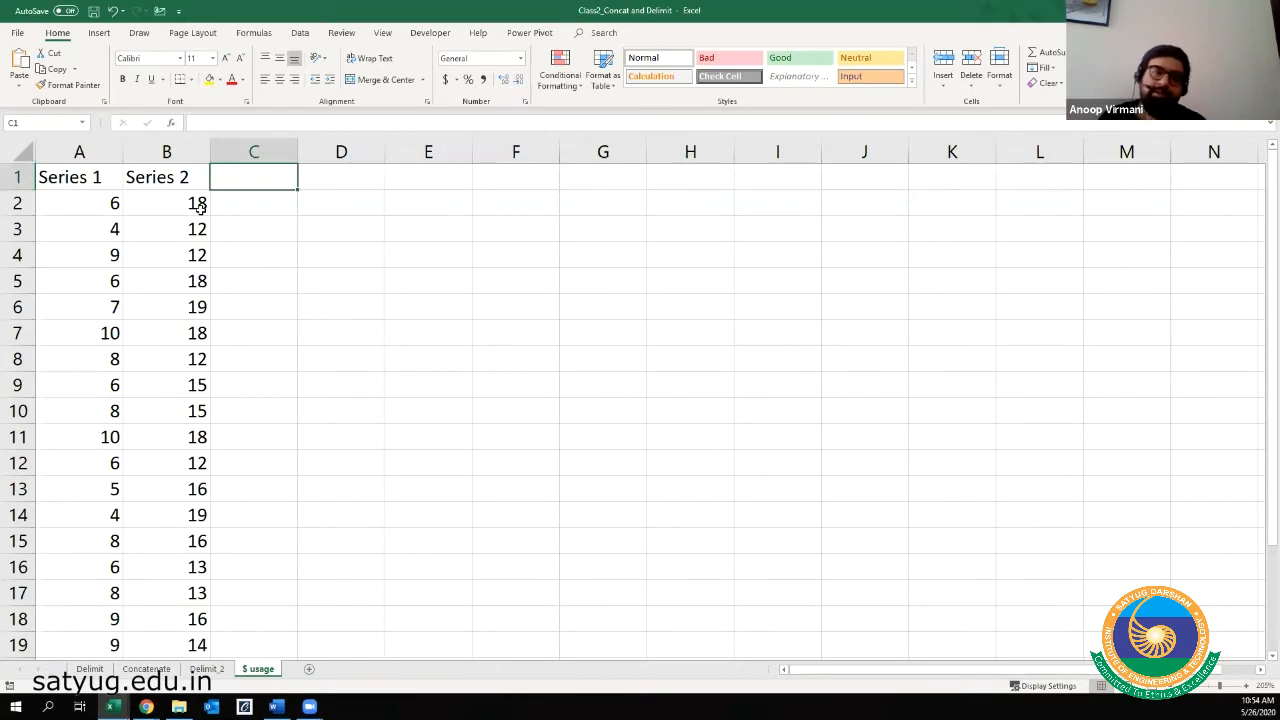
pyautogui.click(205, 208)
pyautogui.click(128, 232)
pyautogui.click(83, 237)
pyautogui.click(180, 222)
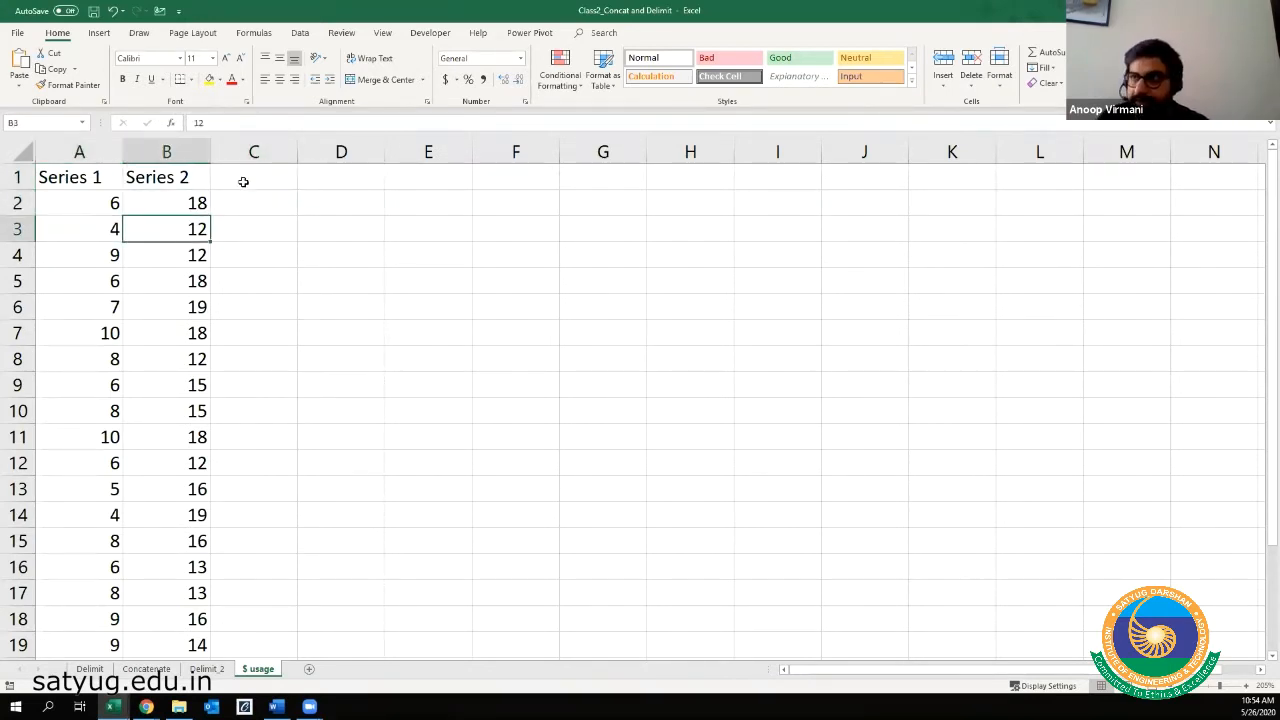
# - Enter the heading "Multiplication" in cell C1, beside Series 2
pyautogui.click(243, 181)
pyautogui.write('Mu')
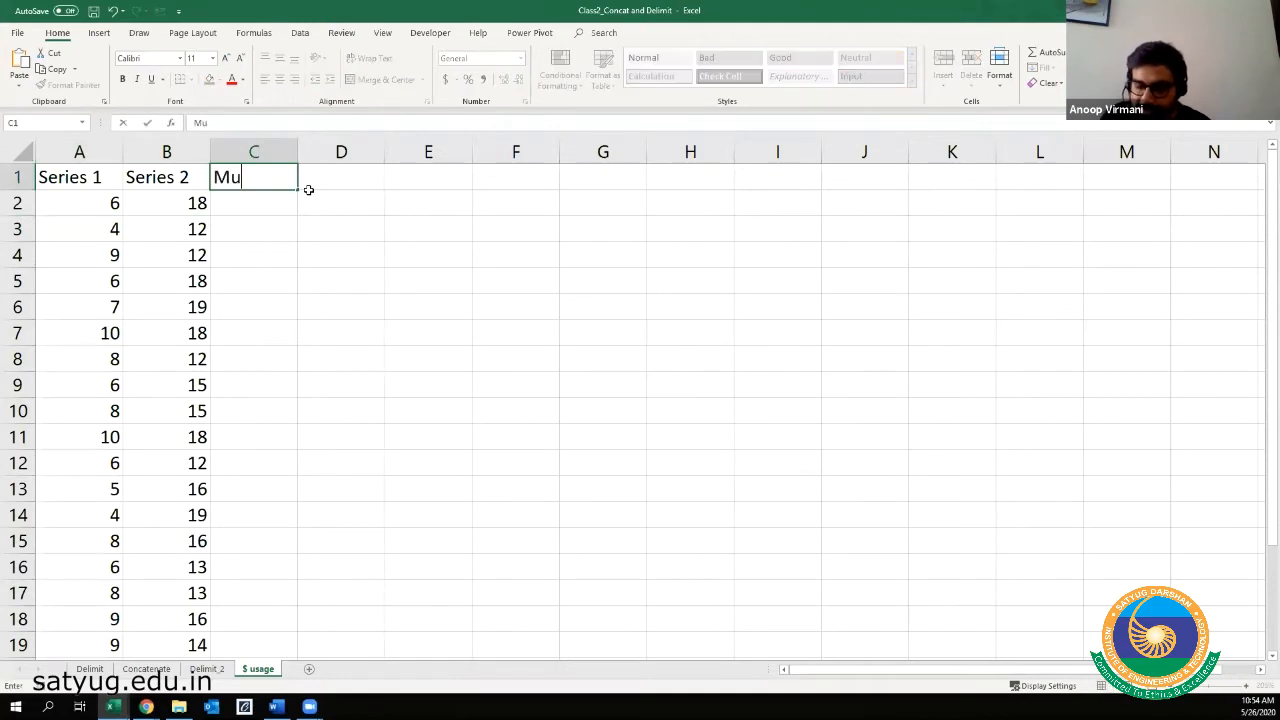
pyautogui.write('ltiplication')
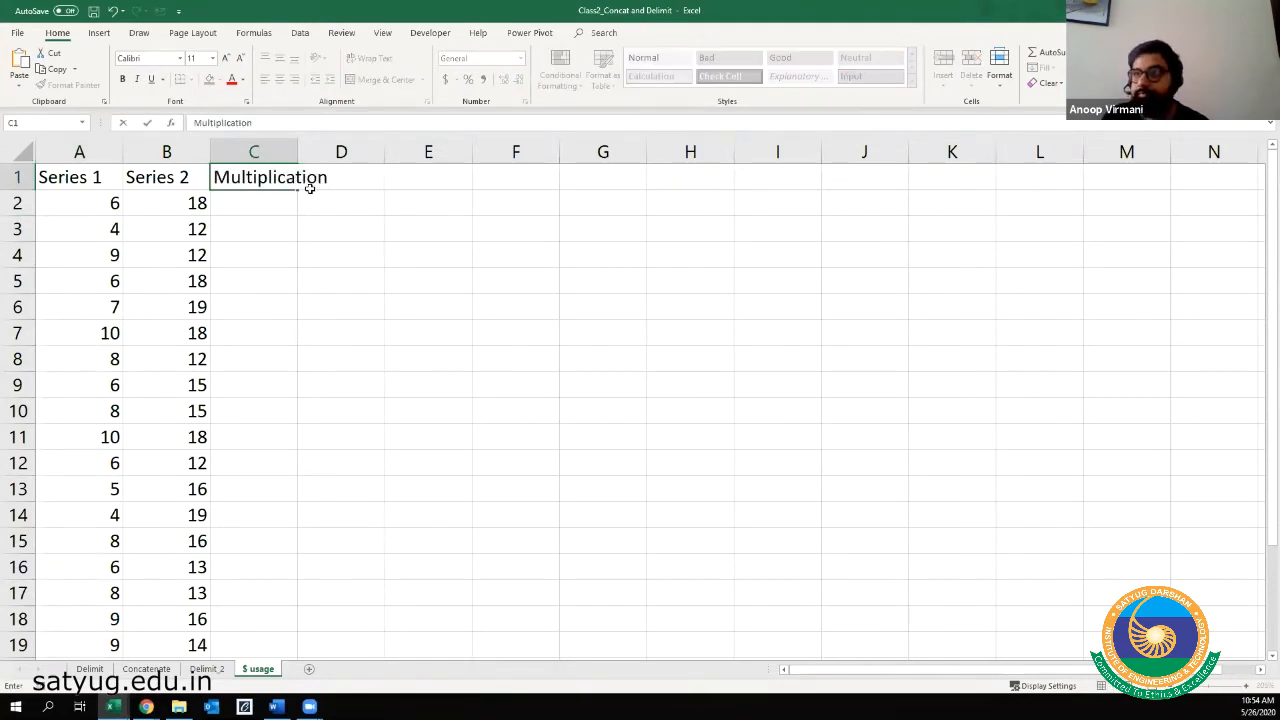
pyautogui.press('Return')
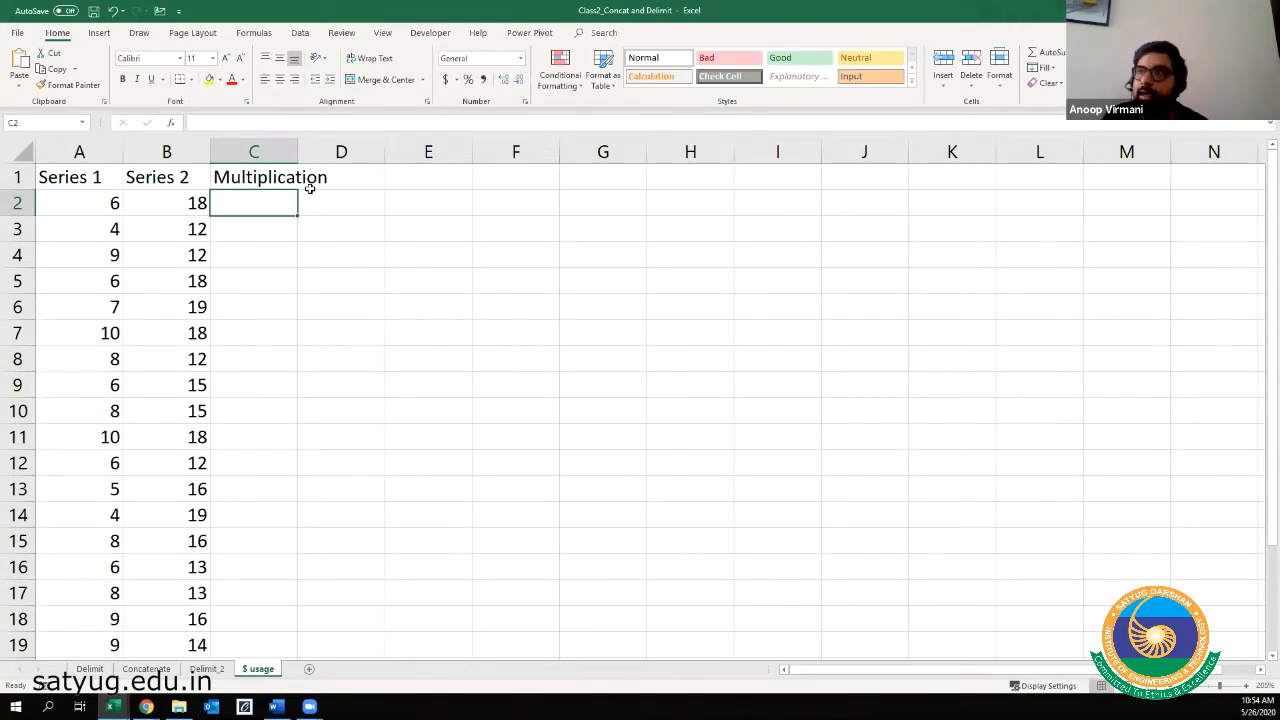
# - Enter the formula =A2*B2 in C2 to multiply the first Series 1 and Series 2 values
pyautogui.write('=')
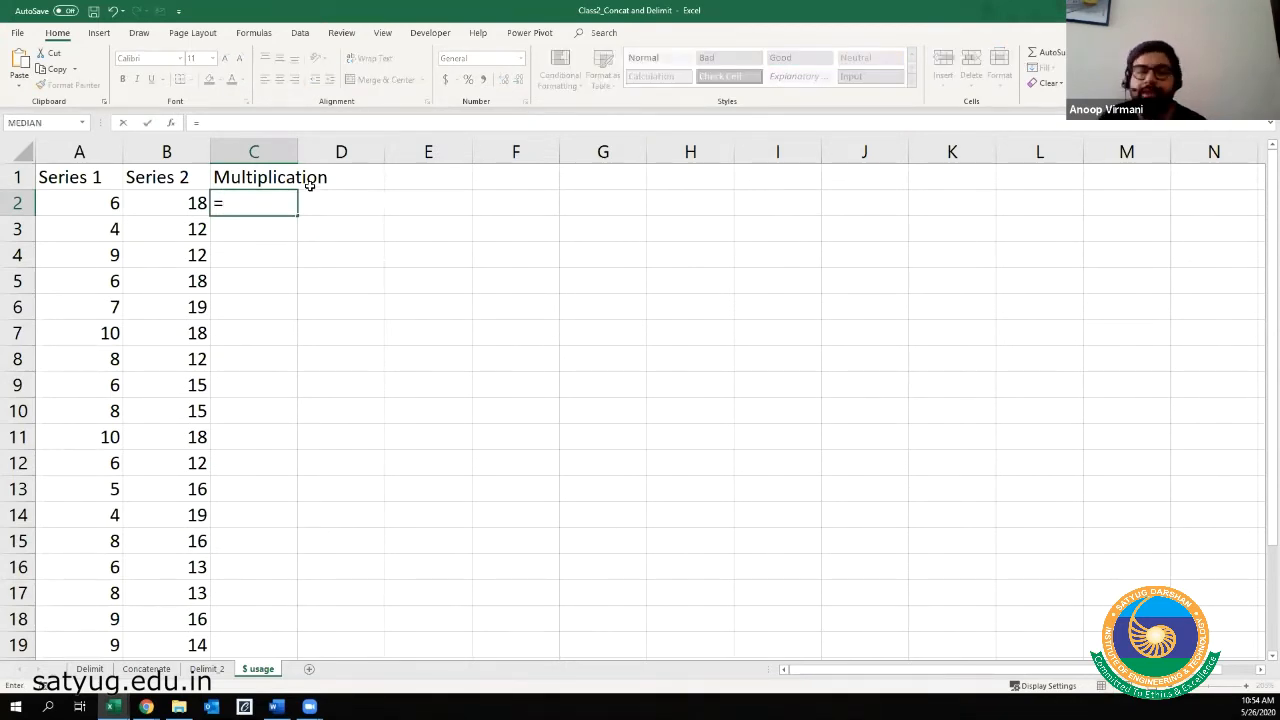
pyautogui.click(101, 208)
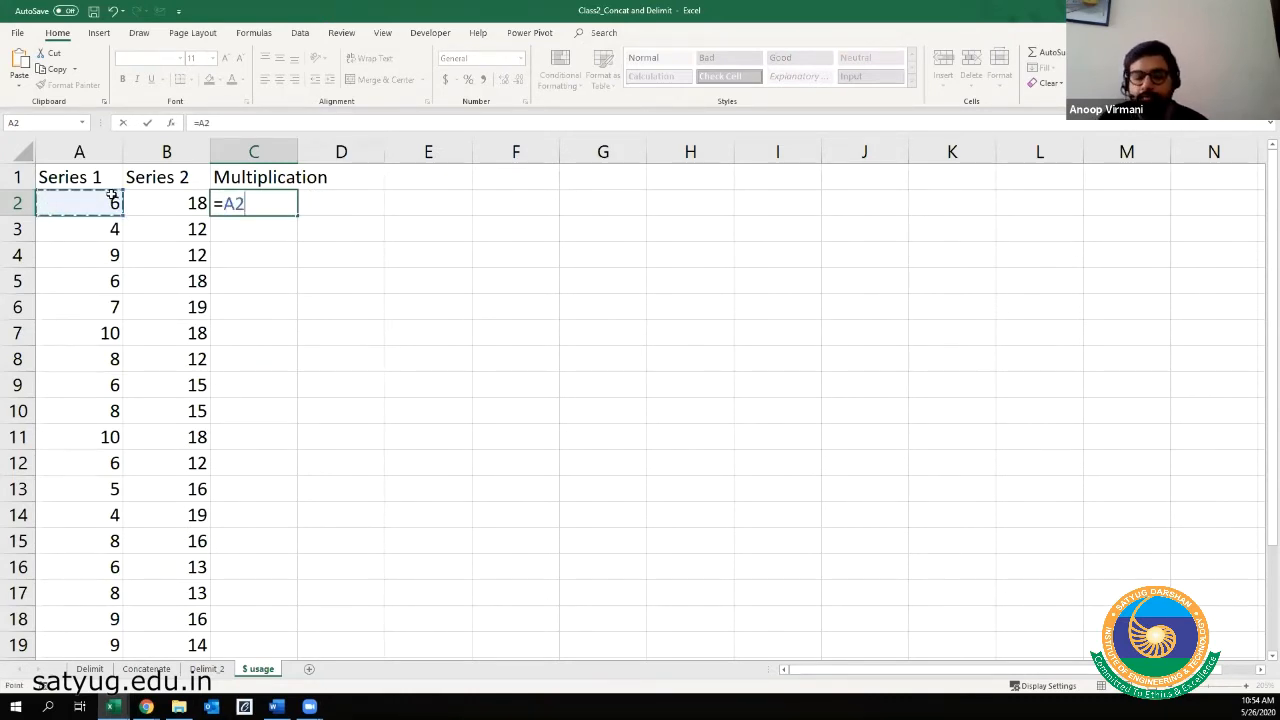
pyautogui.write('*')
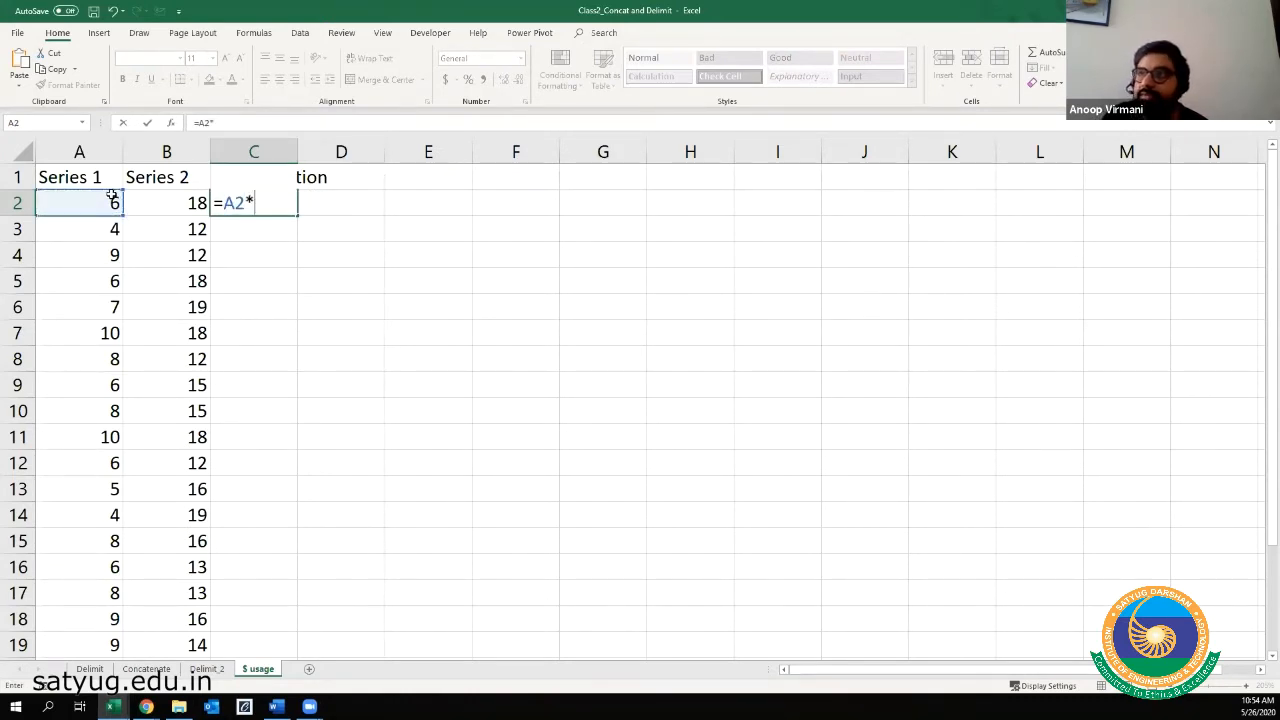
pyautogui.click(163, 203)
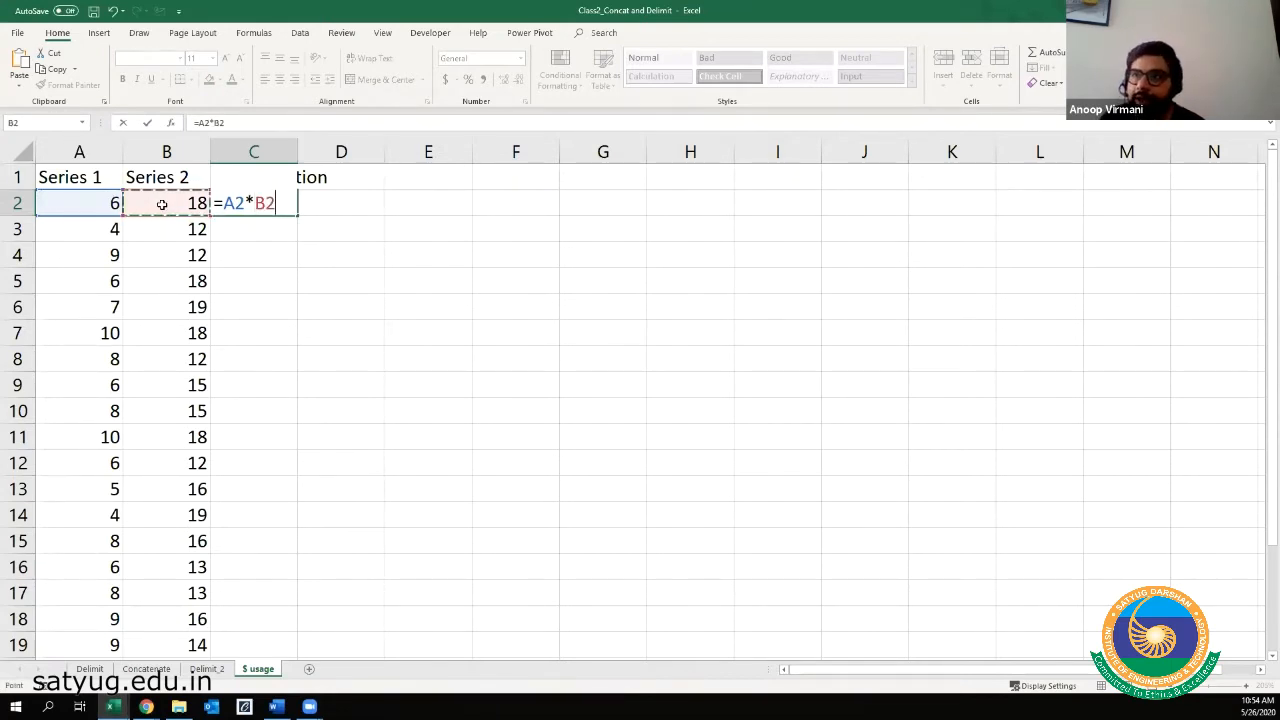
pyautogui.press('Return')
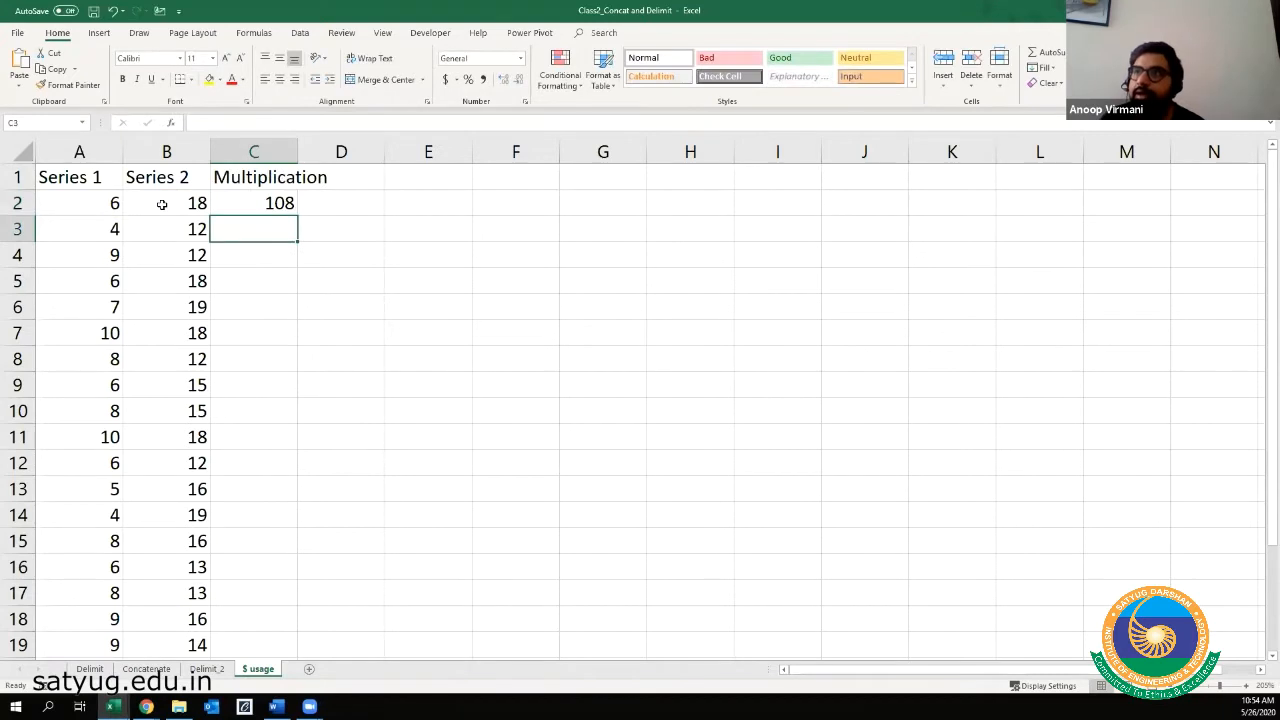
# - Fit column C to its heading and change the text in C1 to "Multiplication 1"
pyautogui.doubleClick(296, 142)
pyautogui.click(271, 177)
pyautogui.click(310, 122)
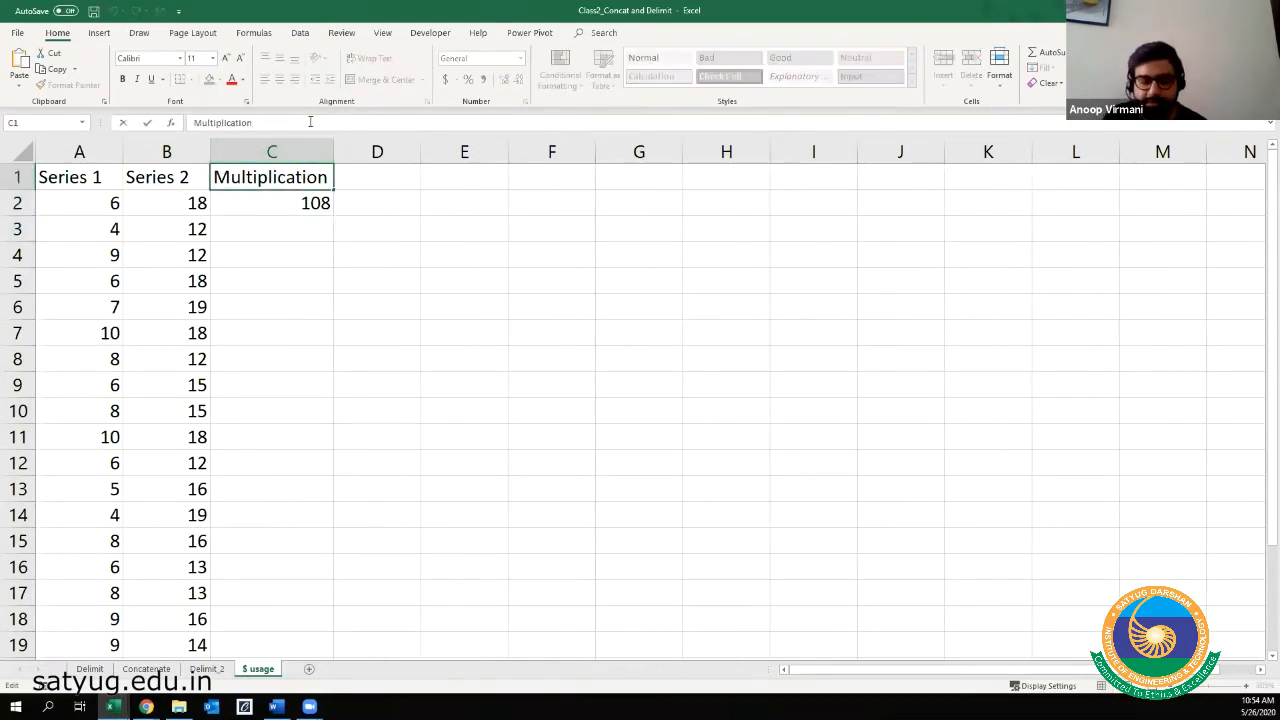
pyautogui.write('1')
pyautogui.press('Return')
# - Extend the C1 heading as a series through E1 and autofit the widths of columns C, D and E
pyautogui.click(325, 170)
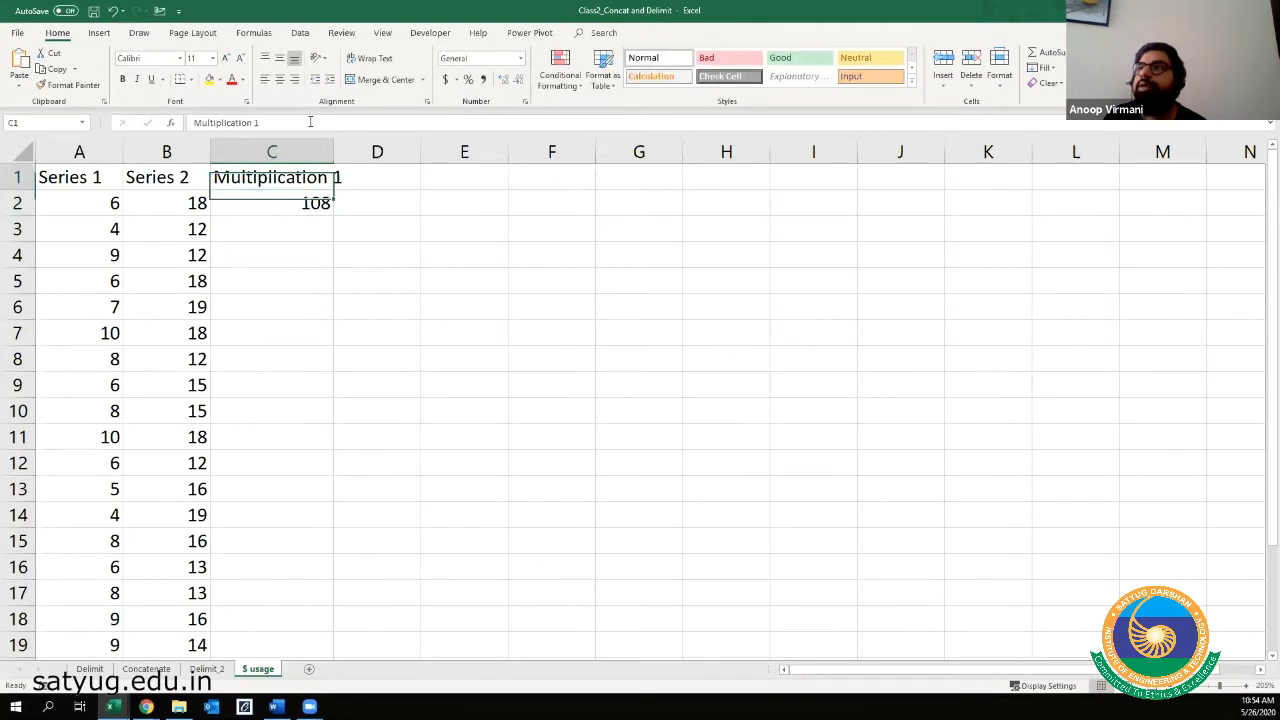
pyautogui.doubleClick(334, 147)
pyautogui.moveTo(348, 190); pyautogui.dragTo(520, 188)
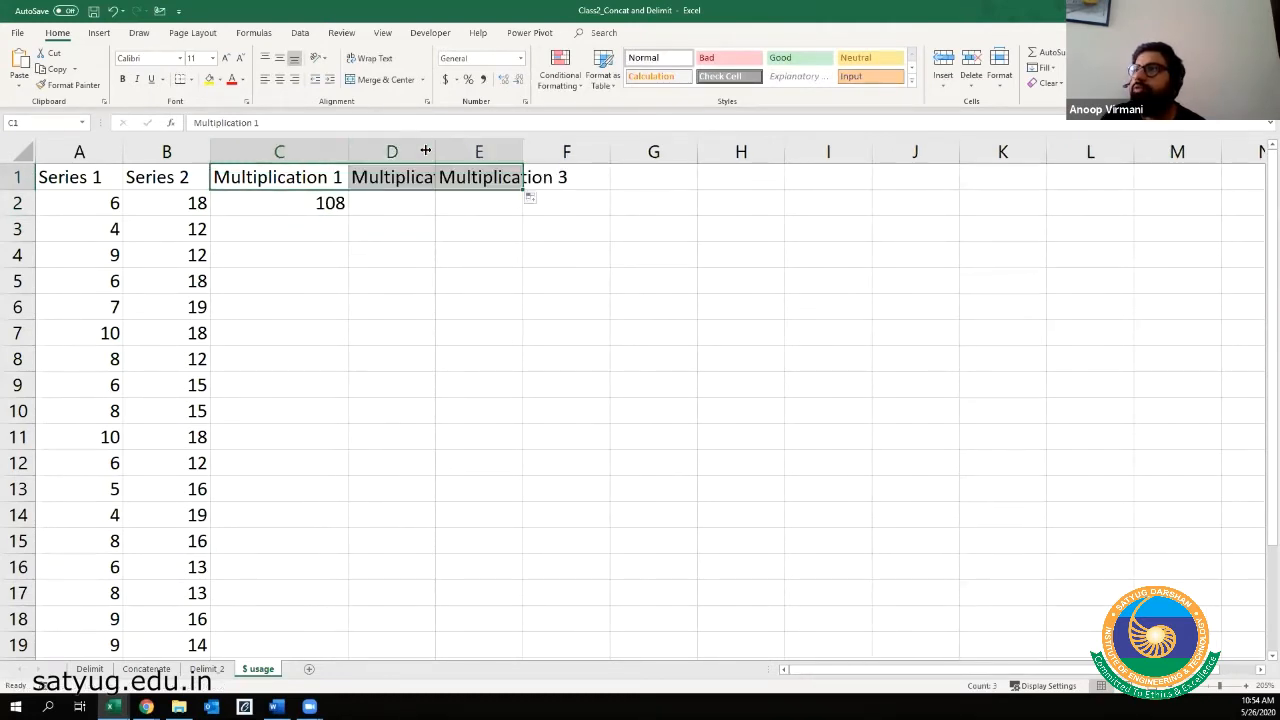
pyautogui.doubleClick(435, 150)
pyautogui.doubleClick(574, 150)
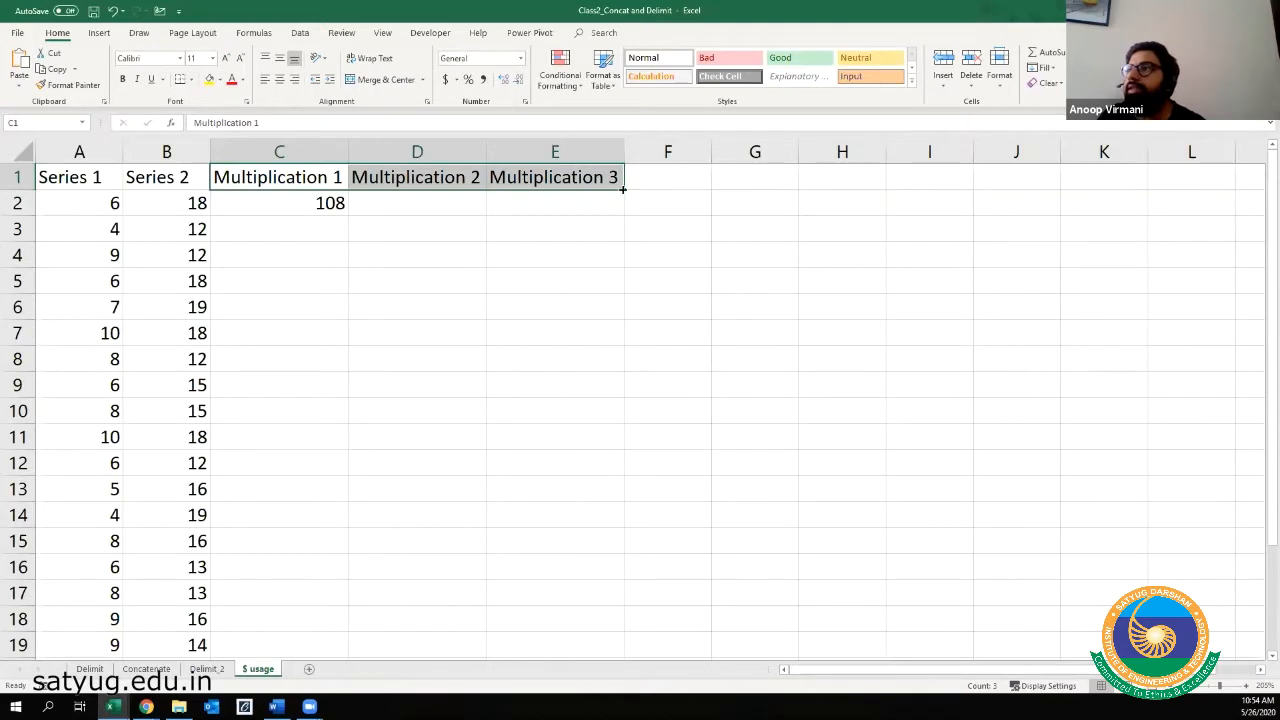
# - Fill the C2 multiplication formula down column C through row 24, the last data row
pyautogui.click(306, 252)
pyautogui.click(329, 210)
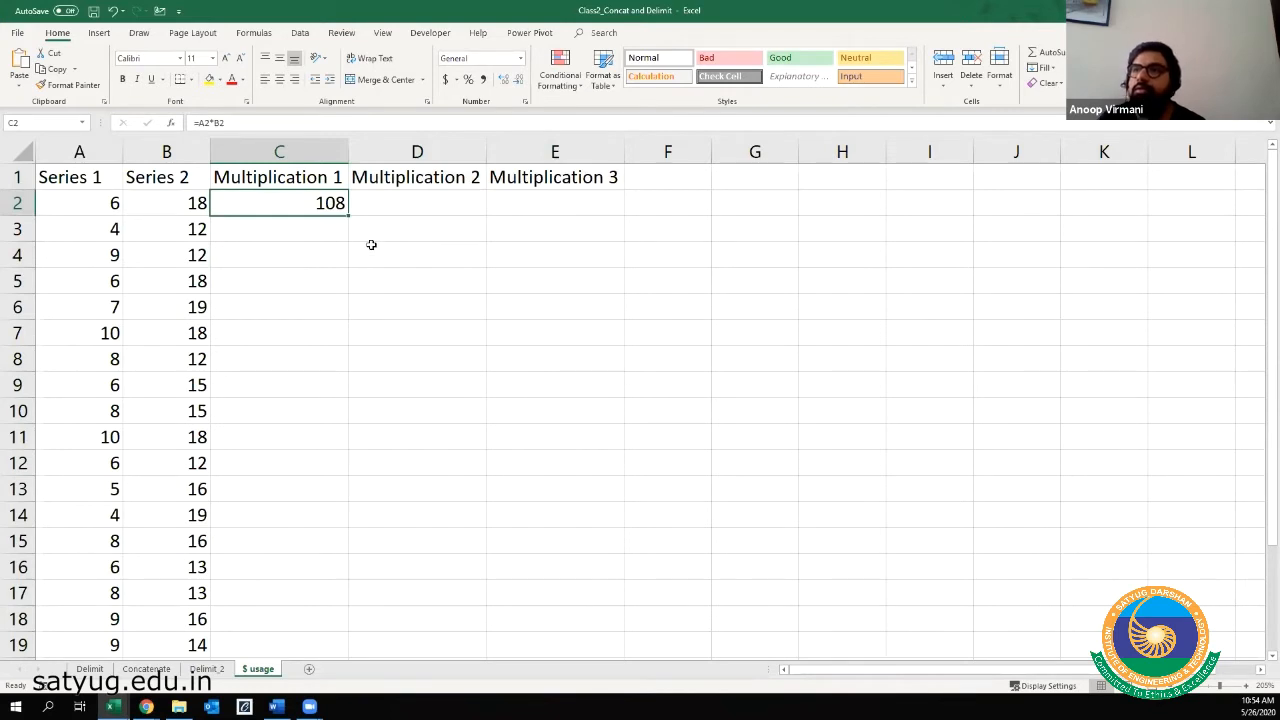
pyautogui.press('Left')
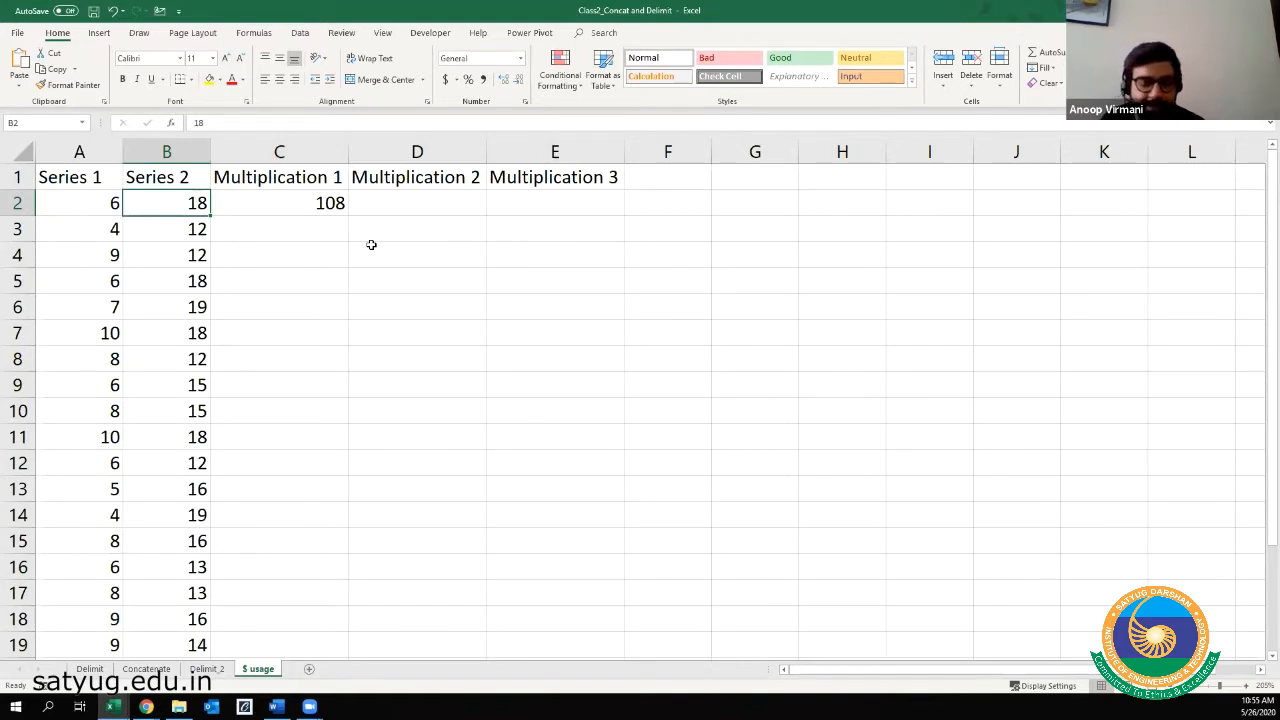
pyautogui.hotkey('ctrl', 'Down')
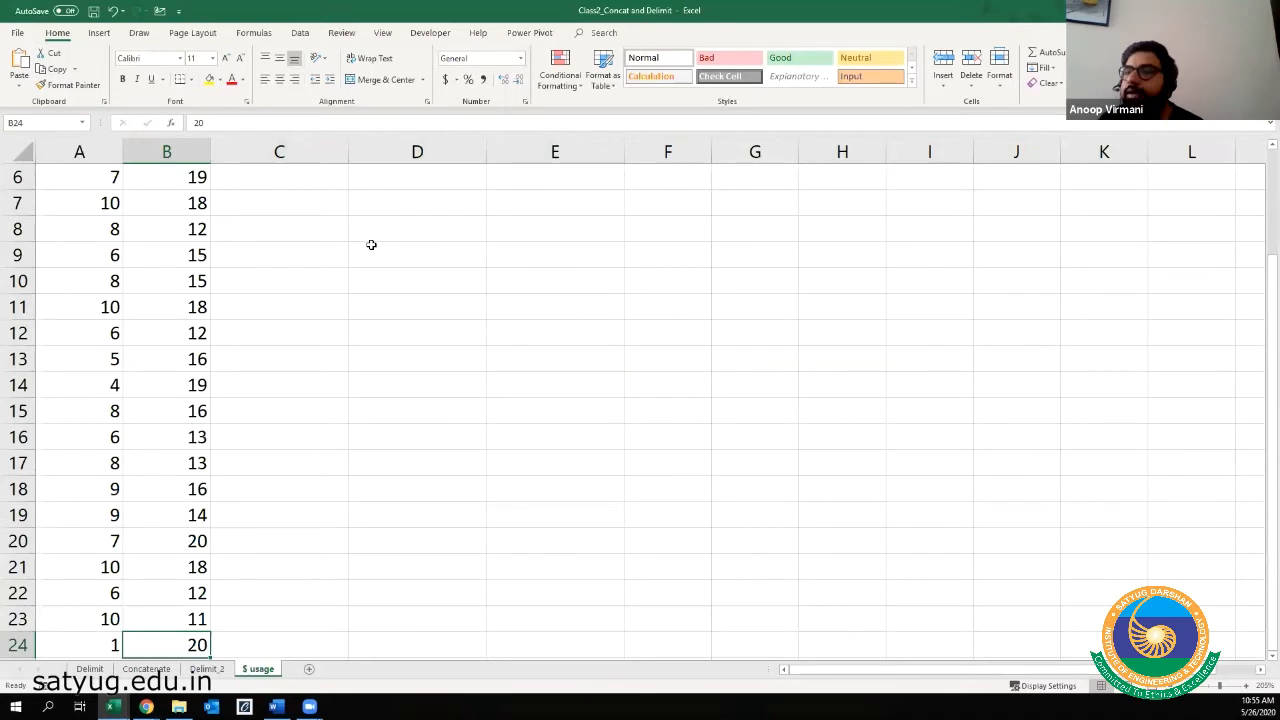
pyautogui.press('Right')
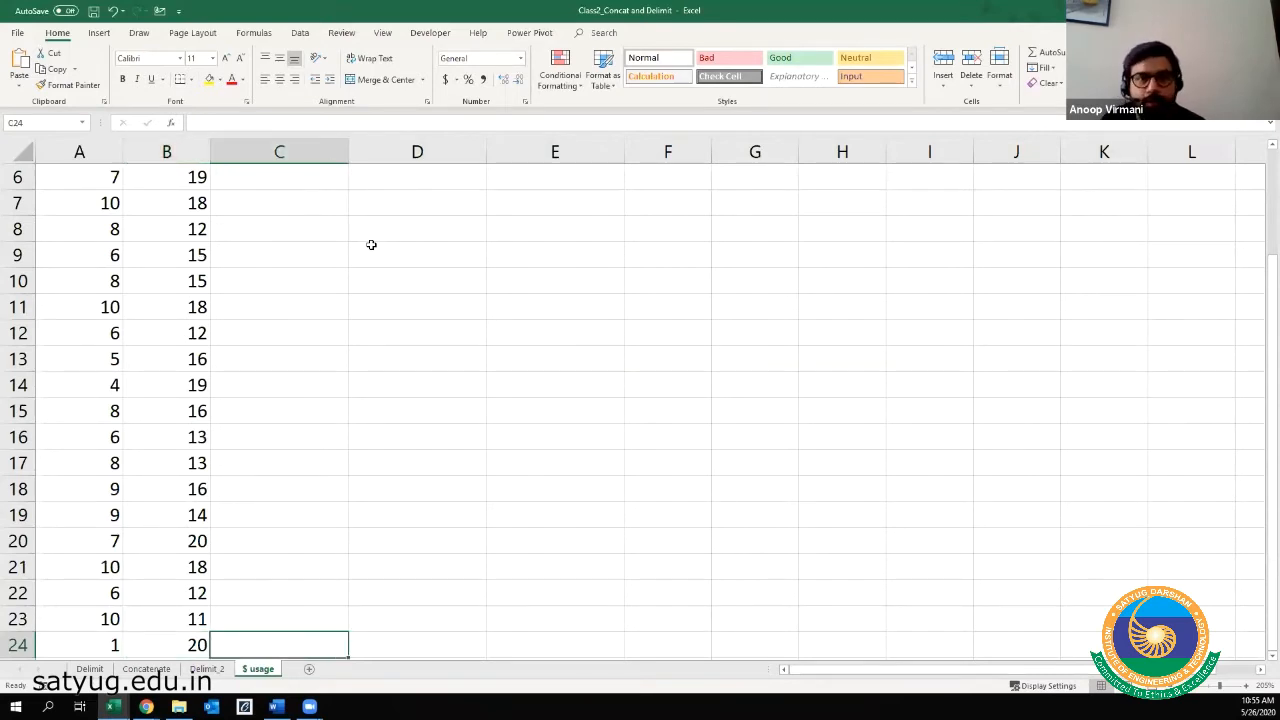
pyautogui.hotkey('ctrl', 'shift', 'Up')
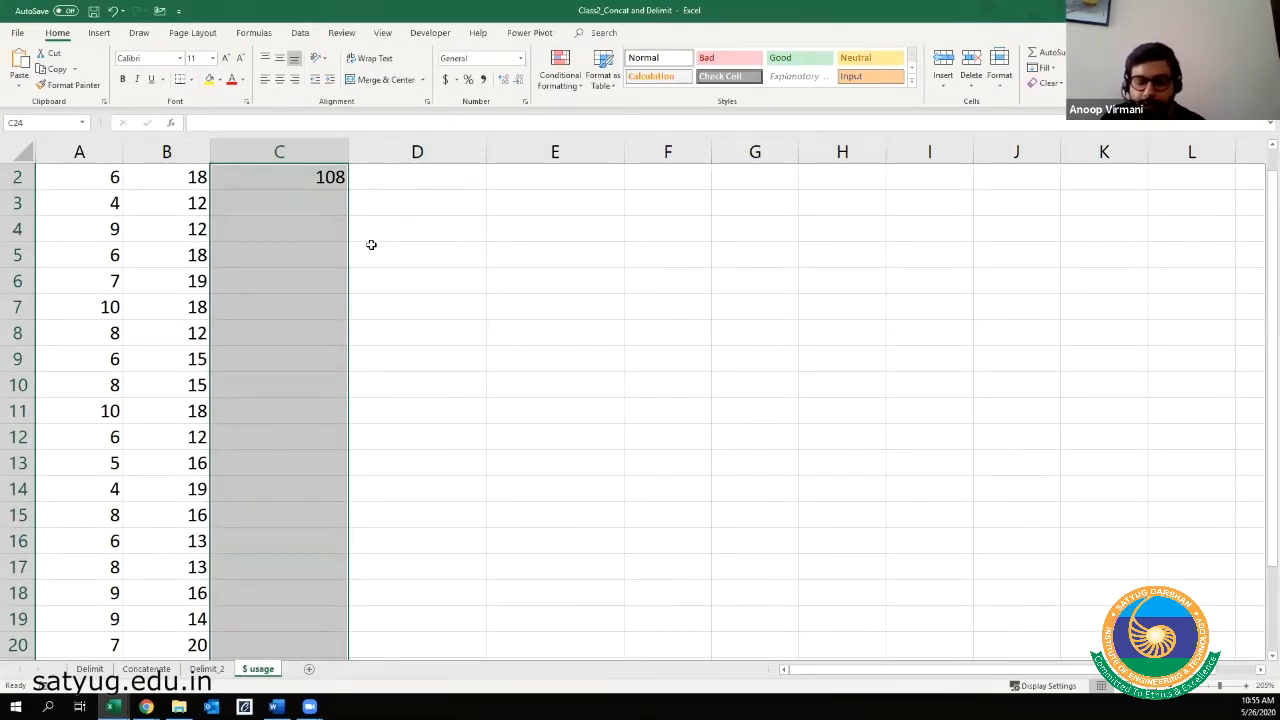
pyautogui.hotkey('ctrl', 'd')
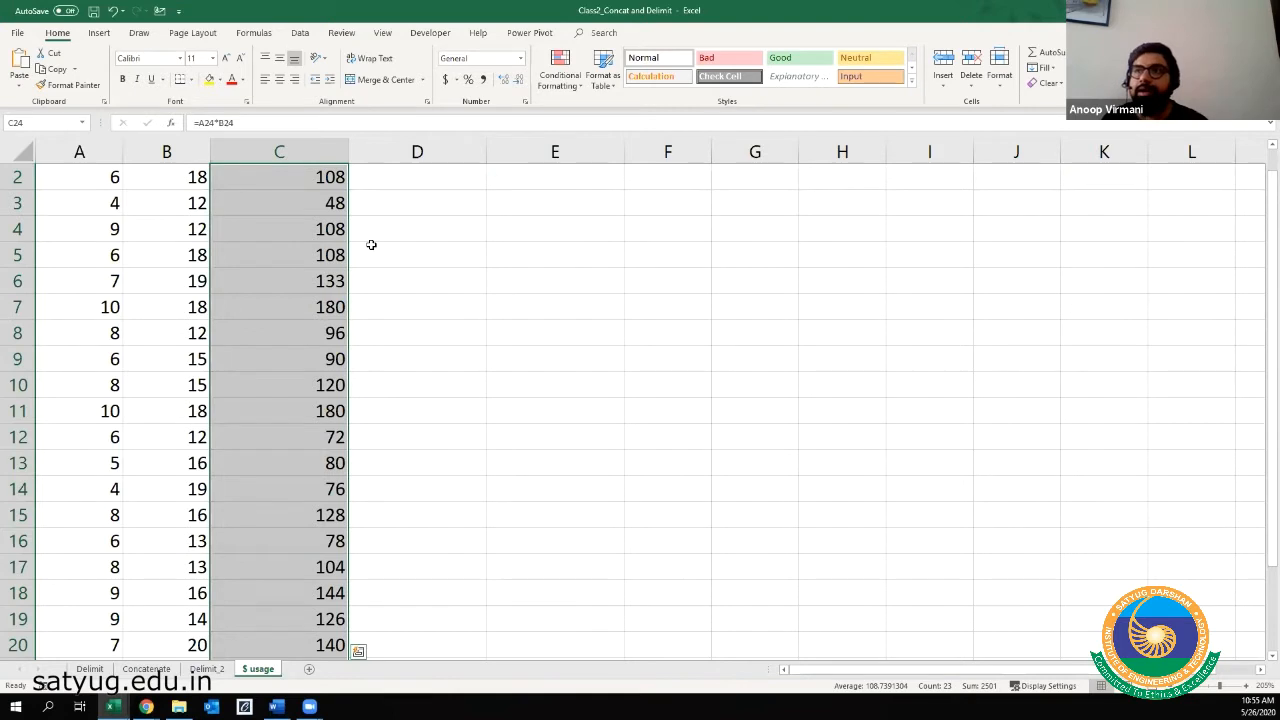
# - Examine the cell references in the Multiplication 1 formulas in C2, C3 and C4
pyautogui.click(336, 205)
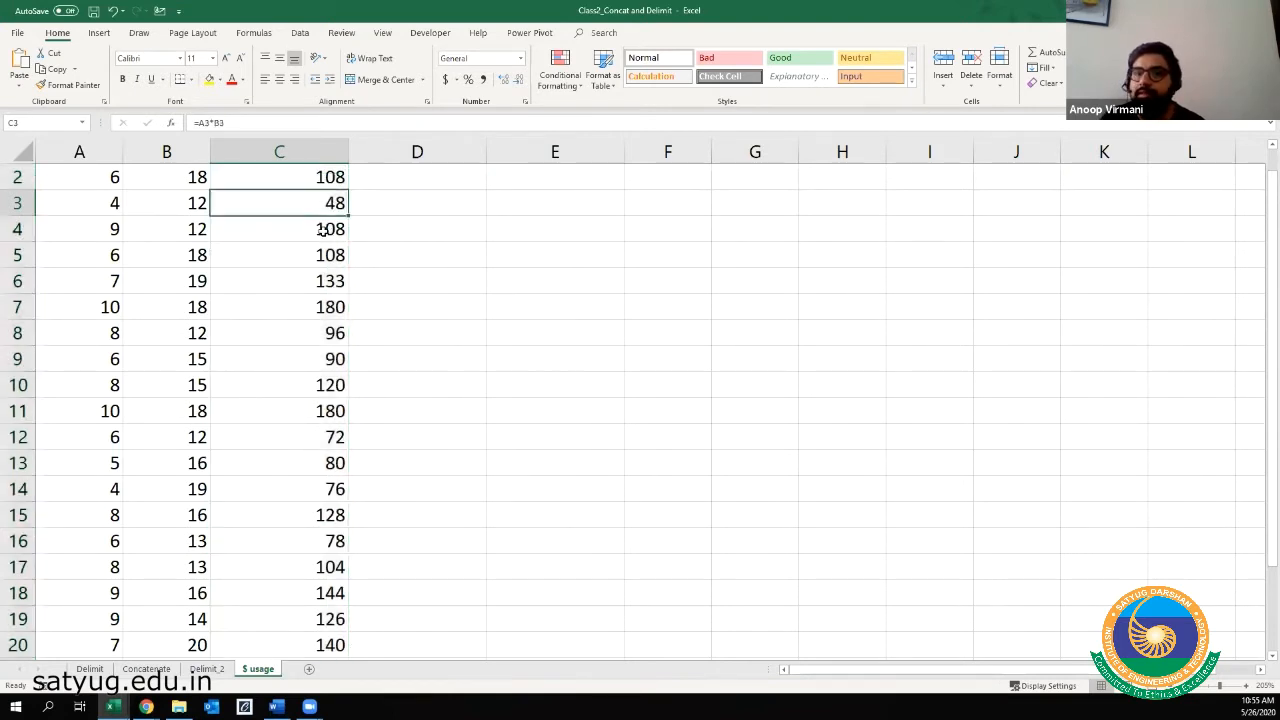
pyautogui.press('Down')
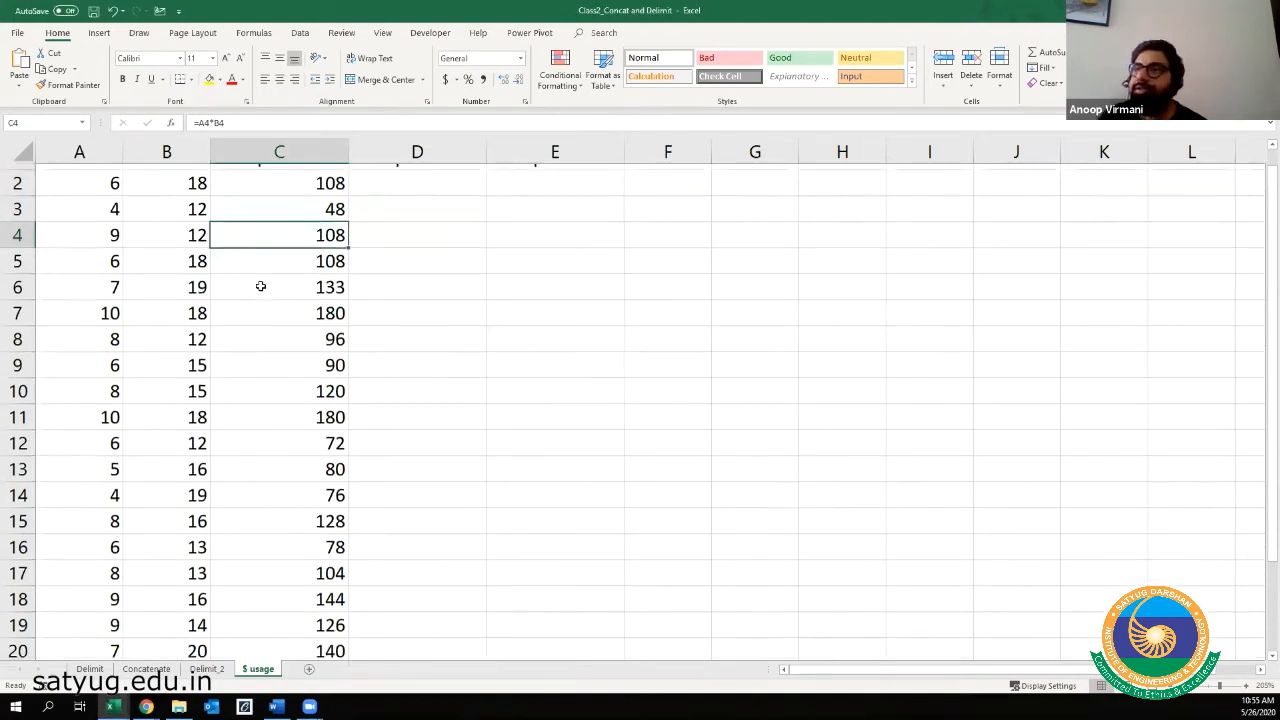
pyautogui.scroll(1, 260, 283)
pyautogui.click(274, 203)
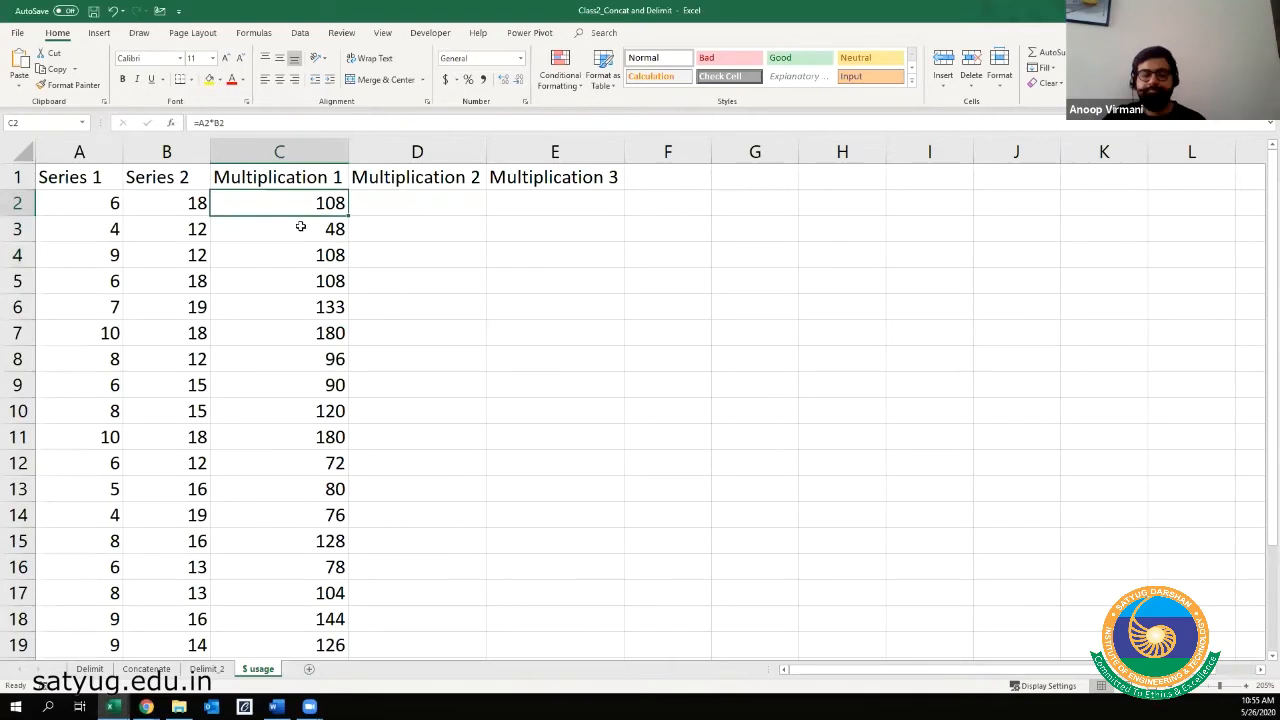
pyautogui.scroll(4, 303, 254)
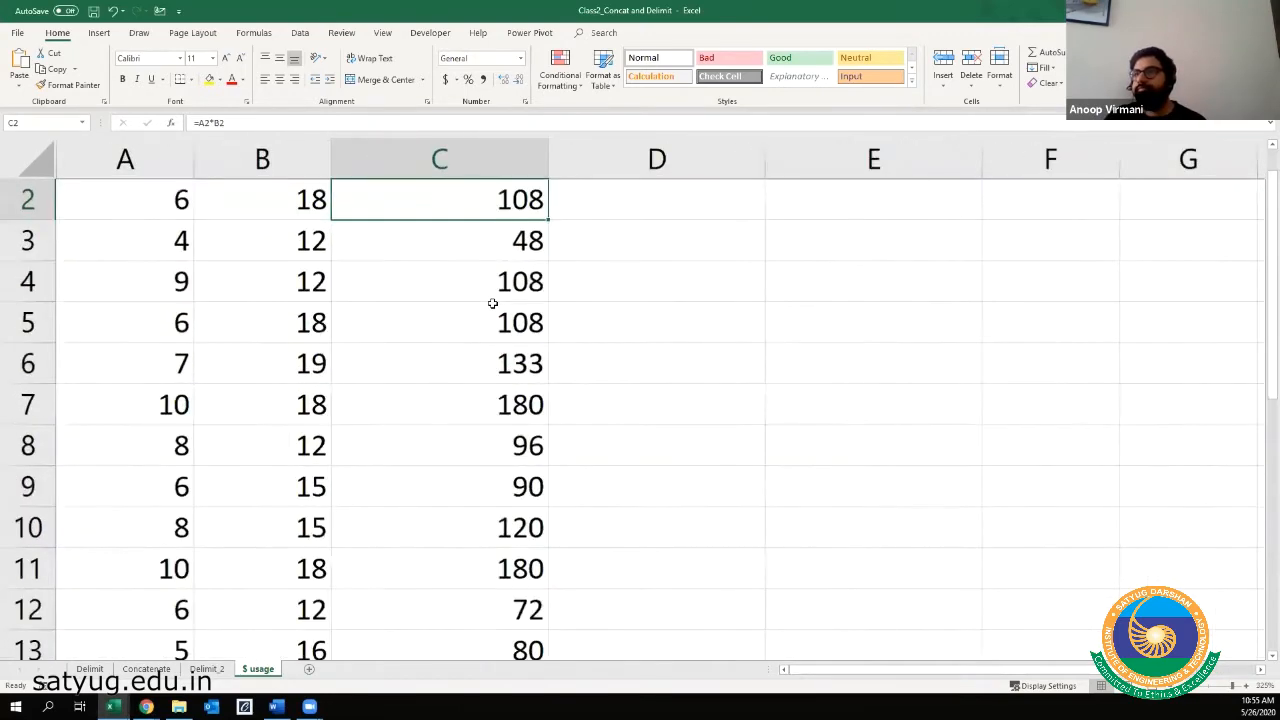
pyautogui.press('F2')
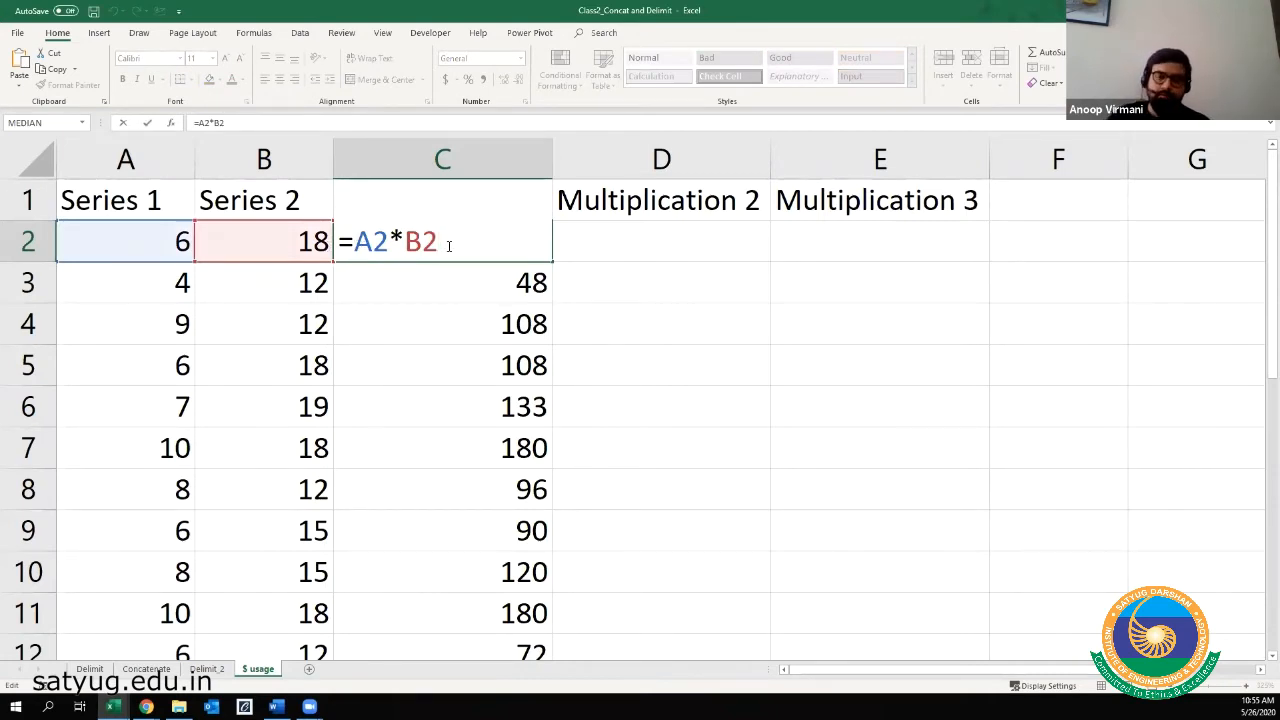
pyautogui.hotkey('ctrl', 'Return')
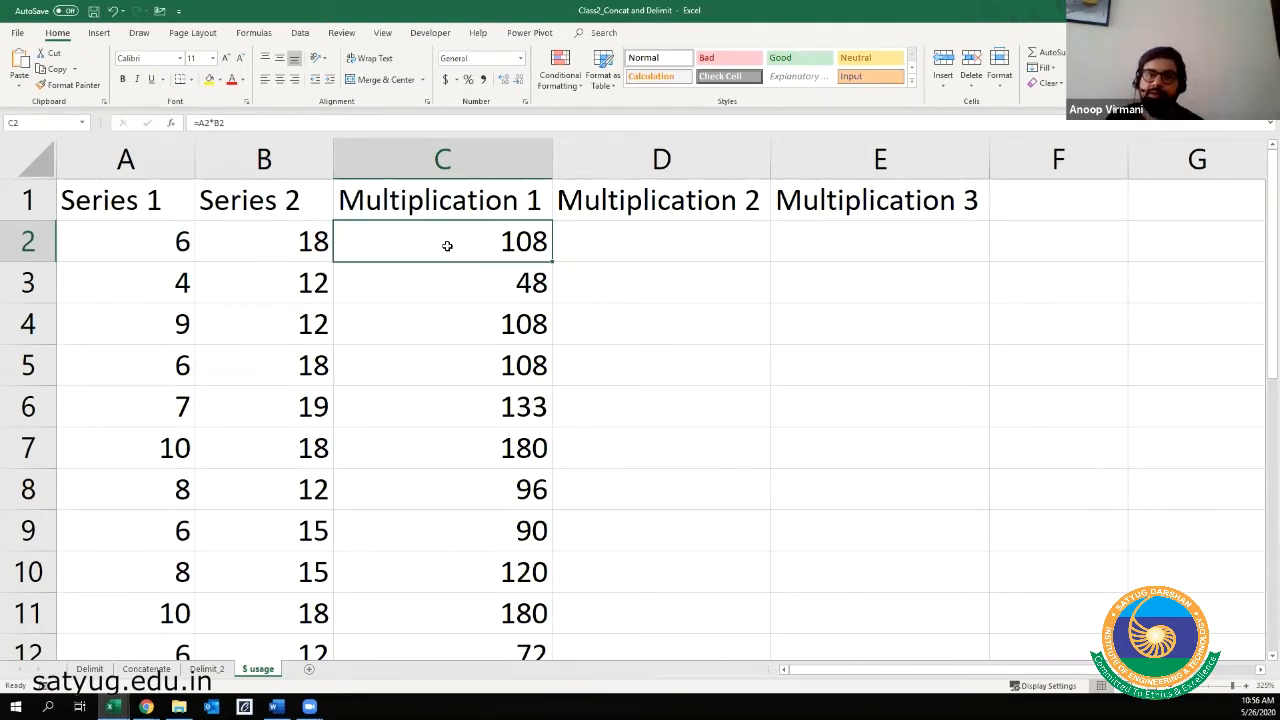
pyautogui.doubleClick(447, 246)
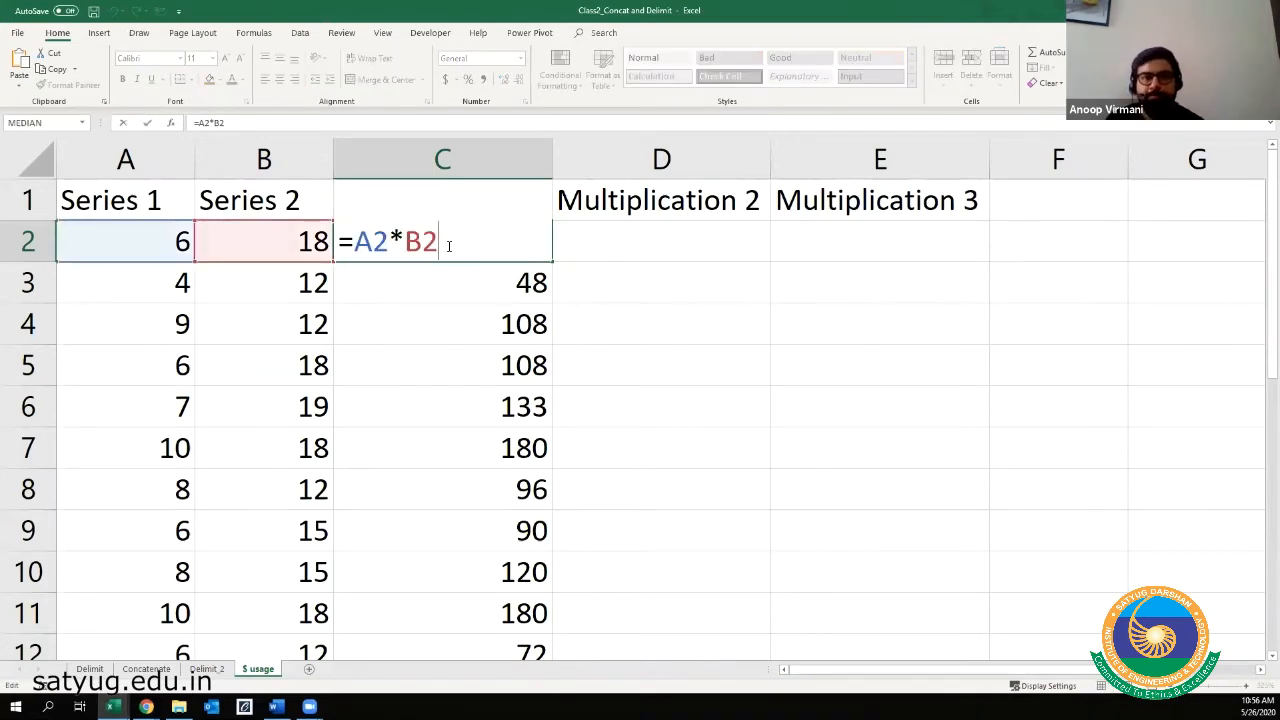
pyautogui.press('Escape')
pyautogui.press('Down')
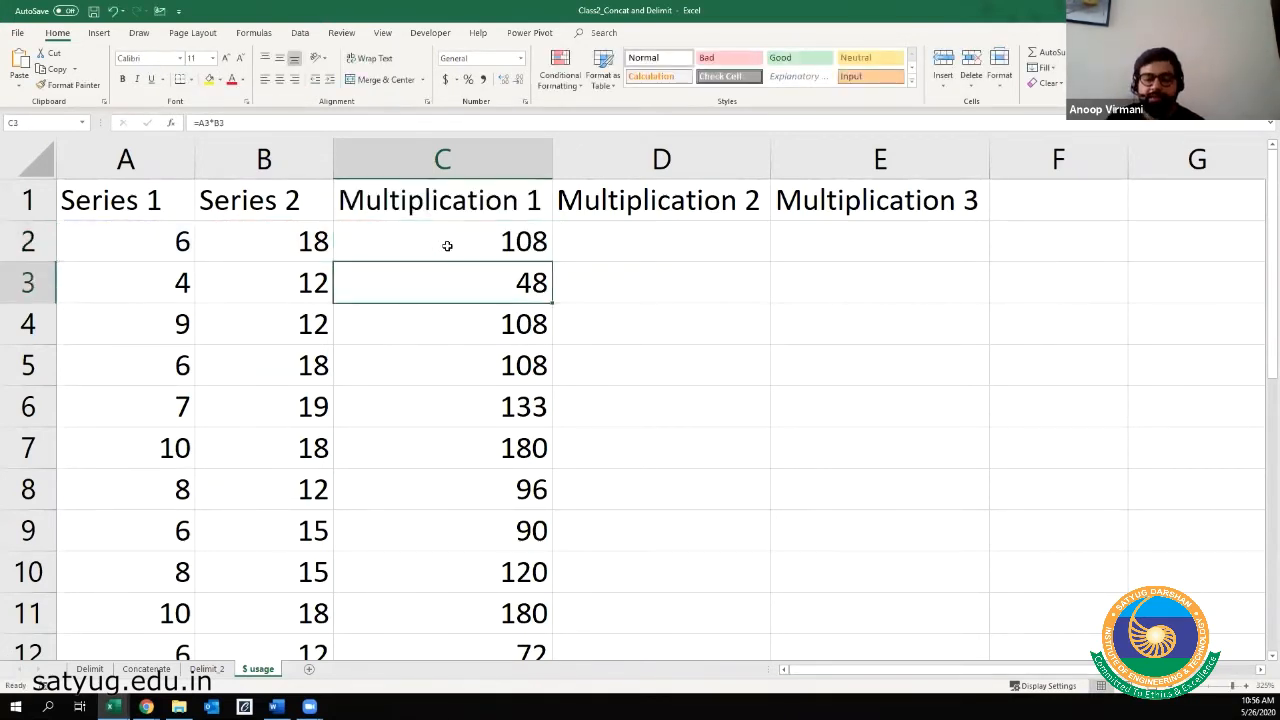
# - Inspect which cells the multiplication formula in C3 refers to, leaving the formula as it is
pyautogui.press('F2')
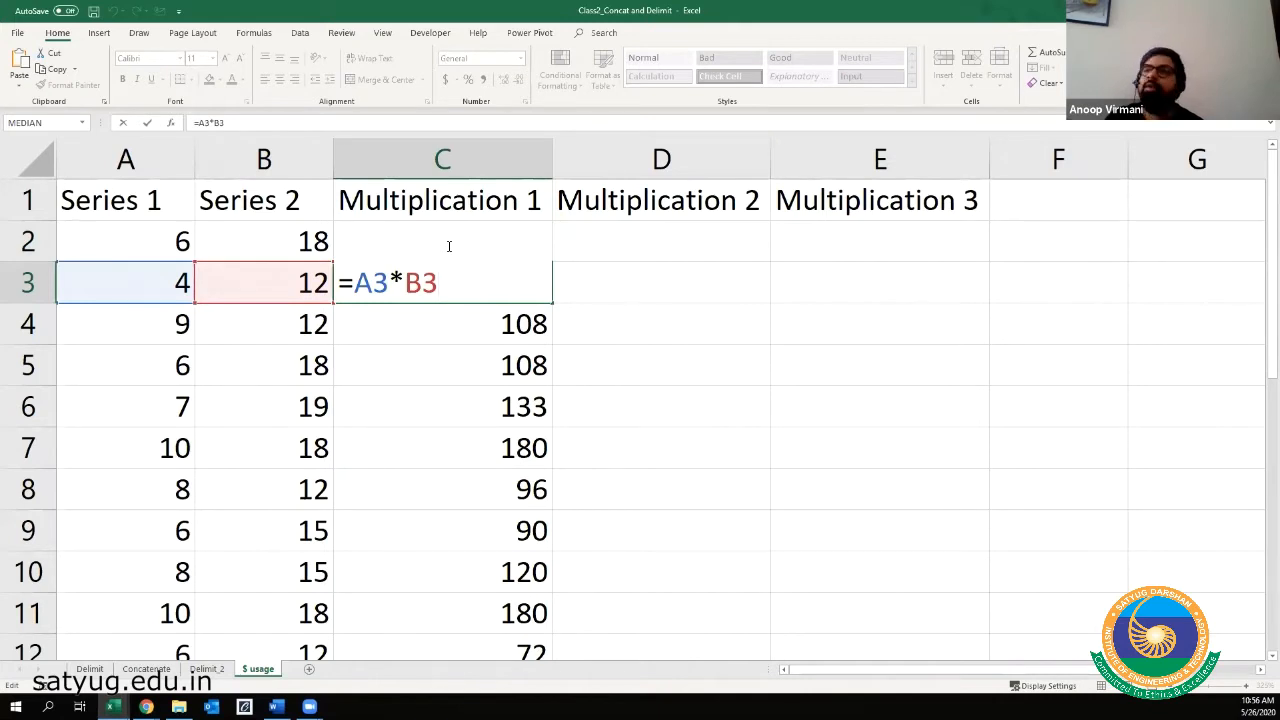
pyautogui.hotkey('ctrl', 'Return')
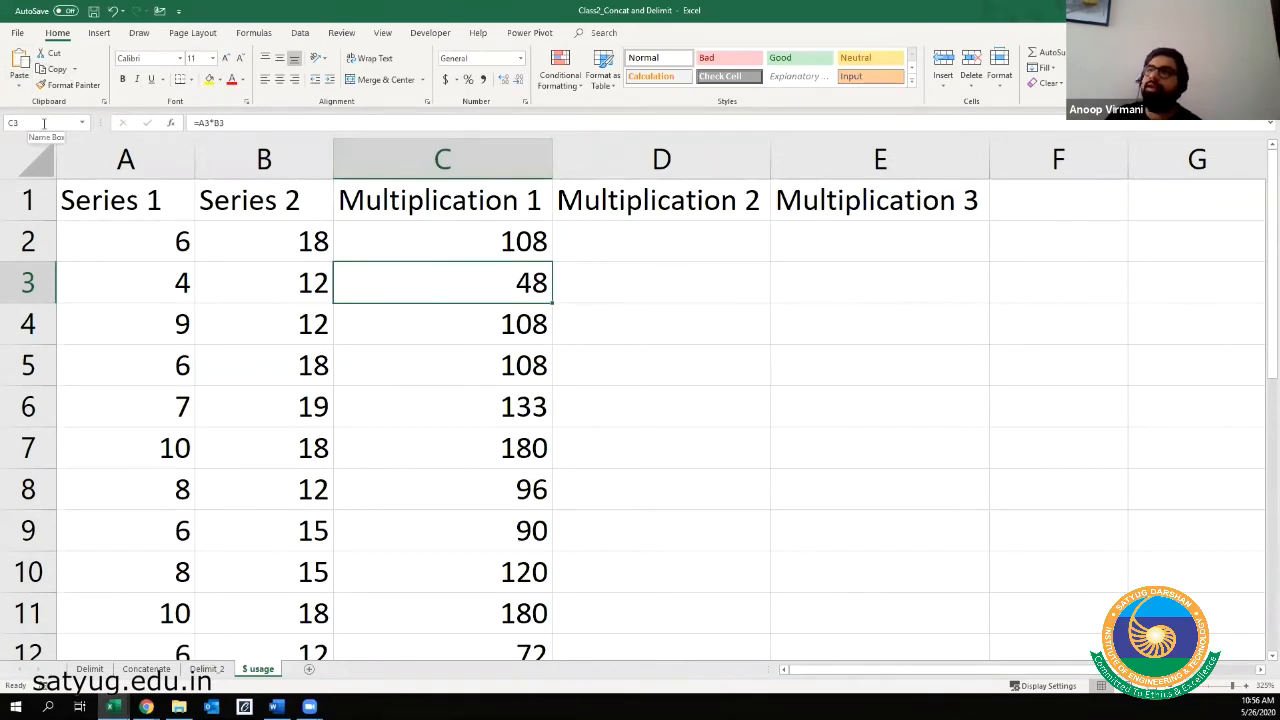
pyautogui.click(176, 289)
pyautogui.click(408, 289)
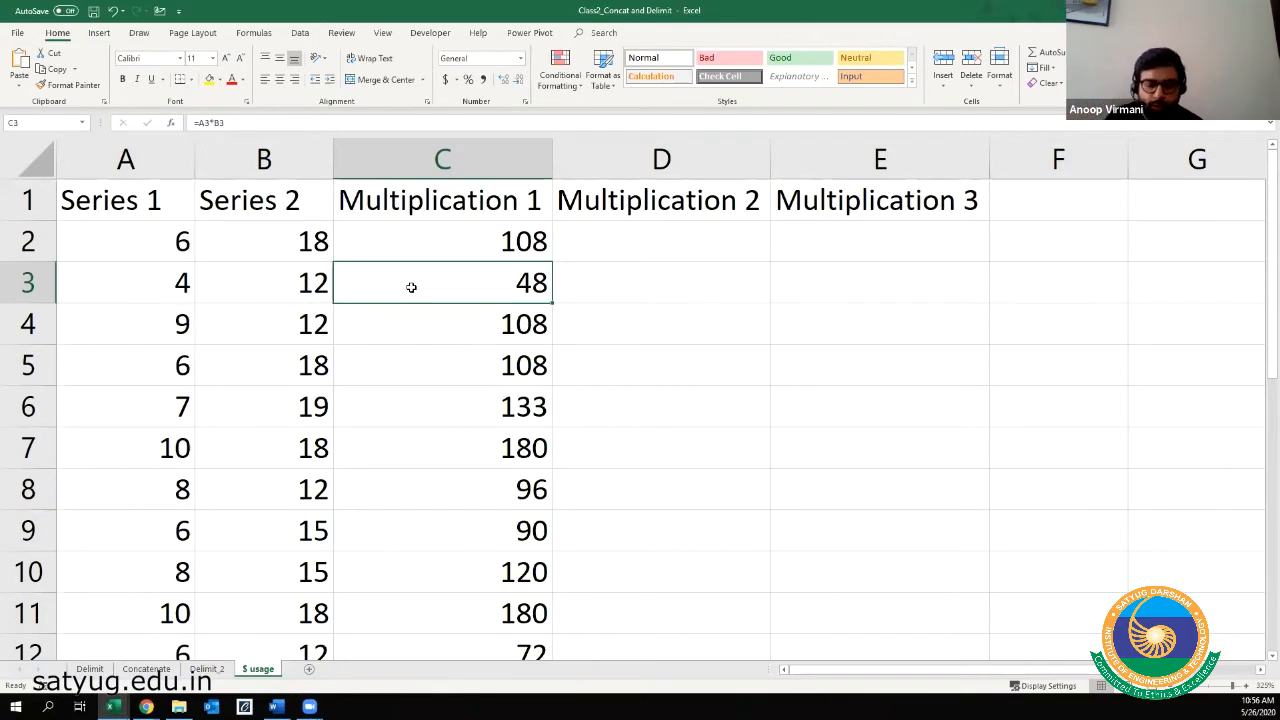
pyautogui.doubleClick(411, 287)
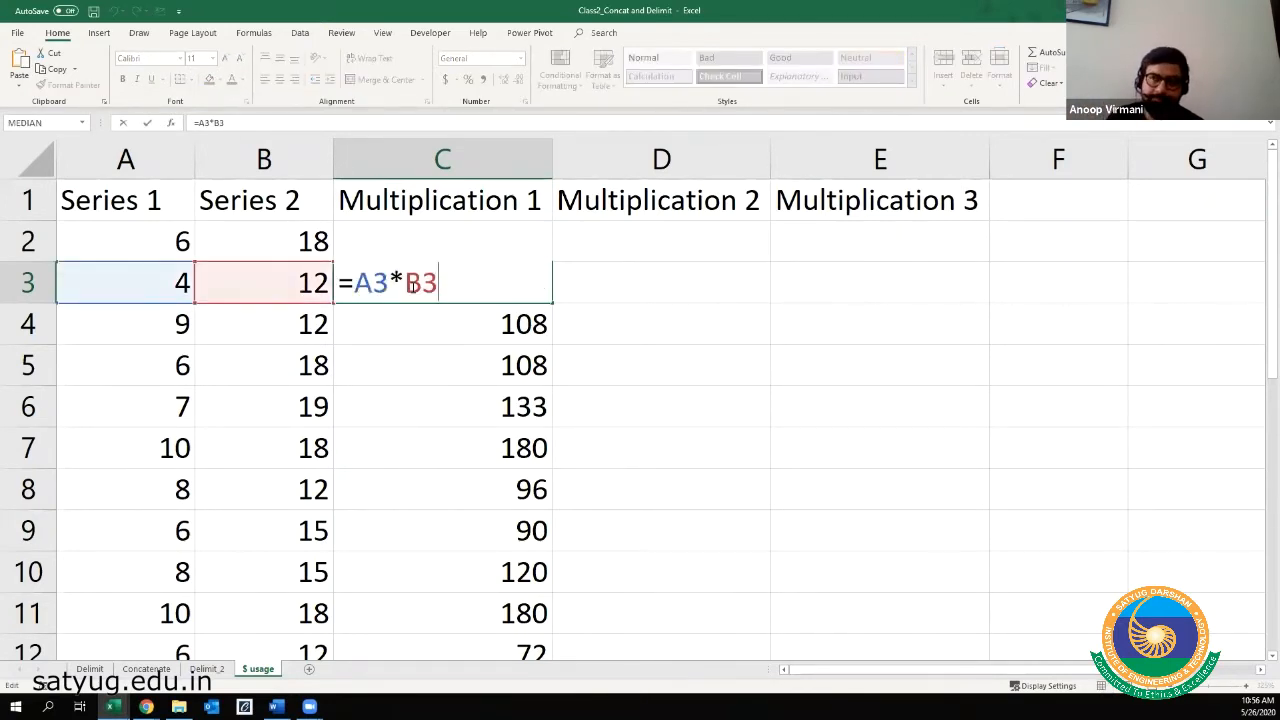
pyautogui.press('Escape')
pyautogui.press('Up')
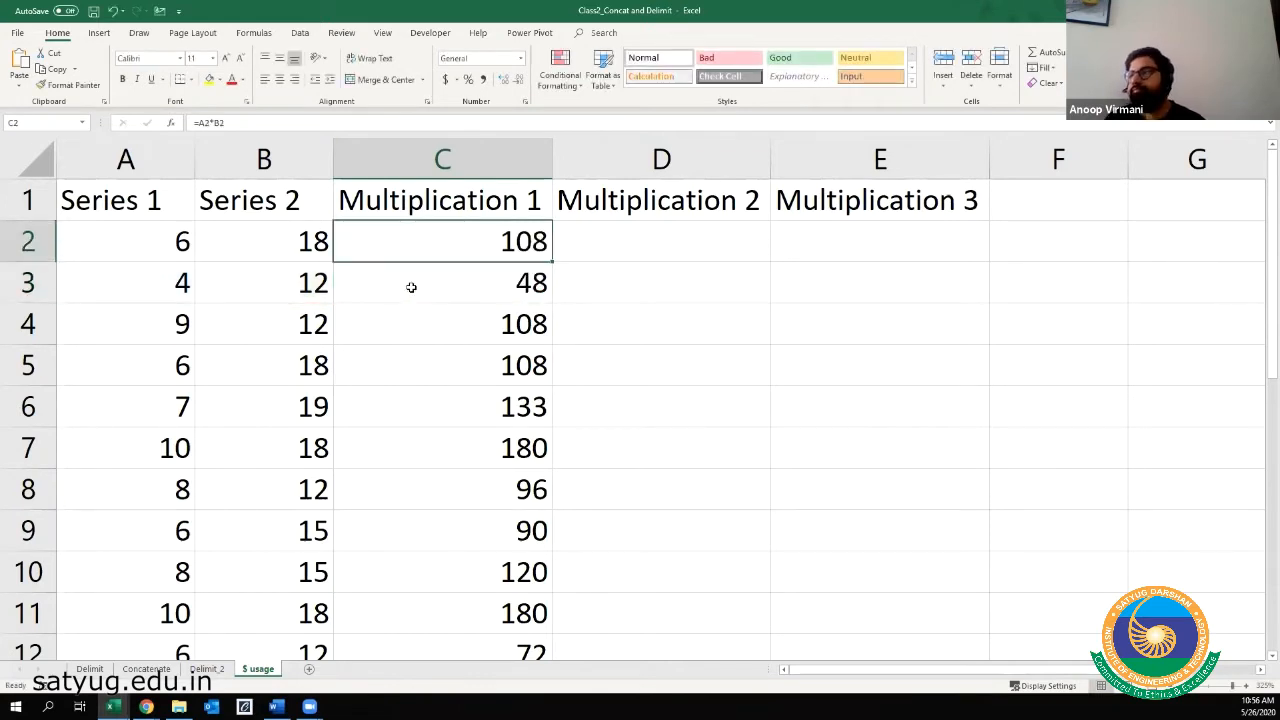
# - Examine the cell references in the Multiplication 1 formulas further down the column, in C12 and C8
pyautogui.press('Right')
pyautogui.press('Left')
pyautogui.press('Down')
pyautogui.press('Down')
pyautogui.press('Down')
pyautogui.press('Down')
pyautogui.press('Down')
pyautogui.press('Down')
pyautogui.press('Down')
pyautogui.press('Down')
pyautogui.press('Down')
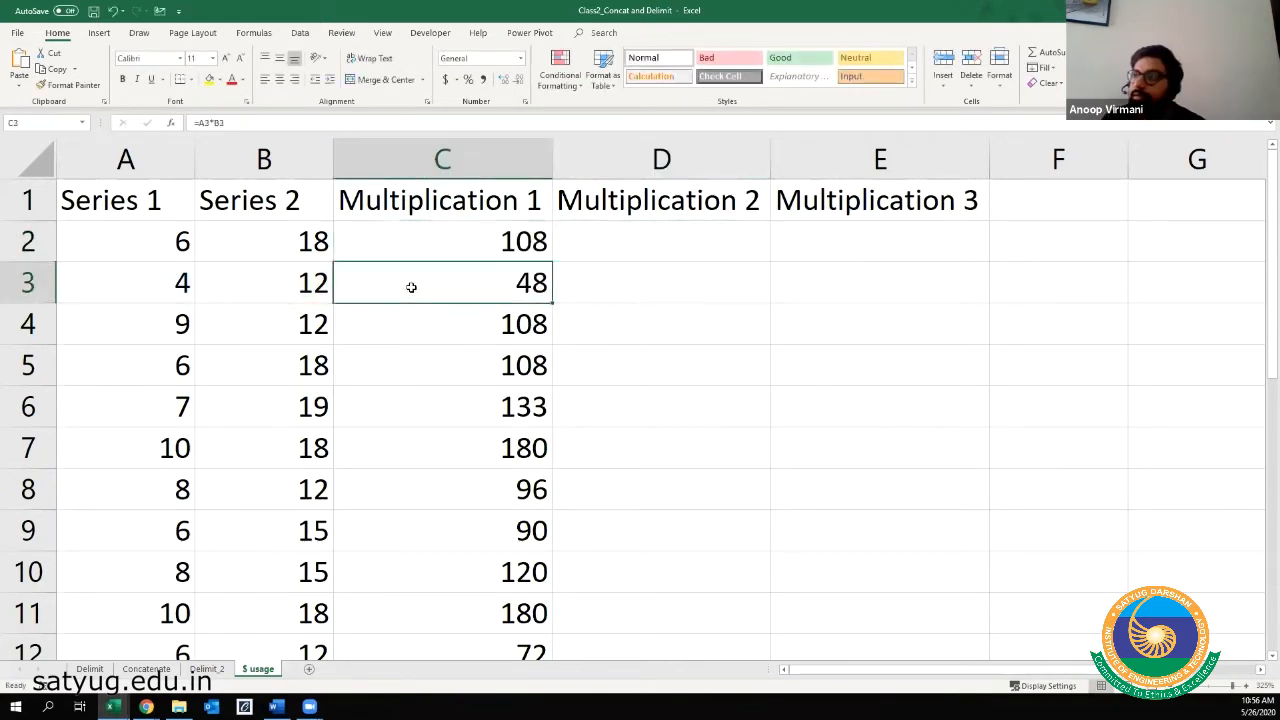
pyautogui.press('Down')
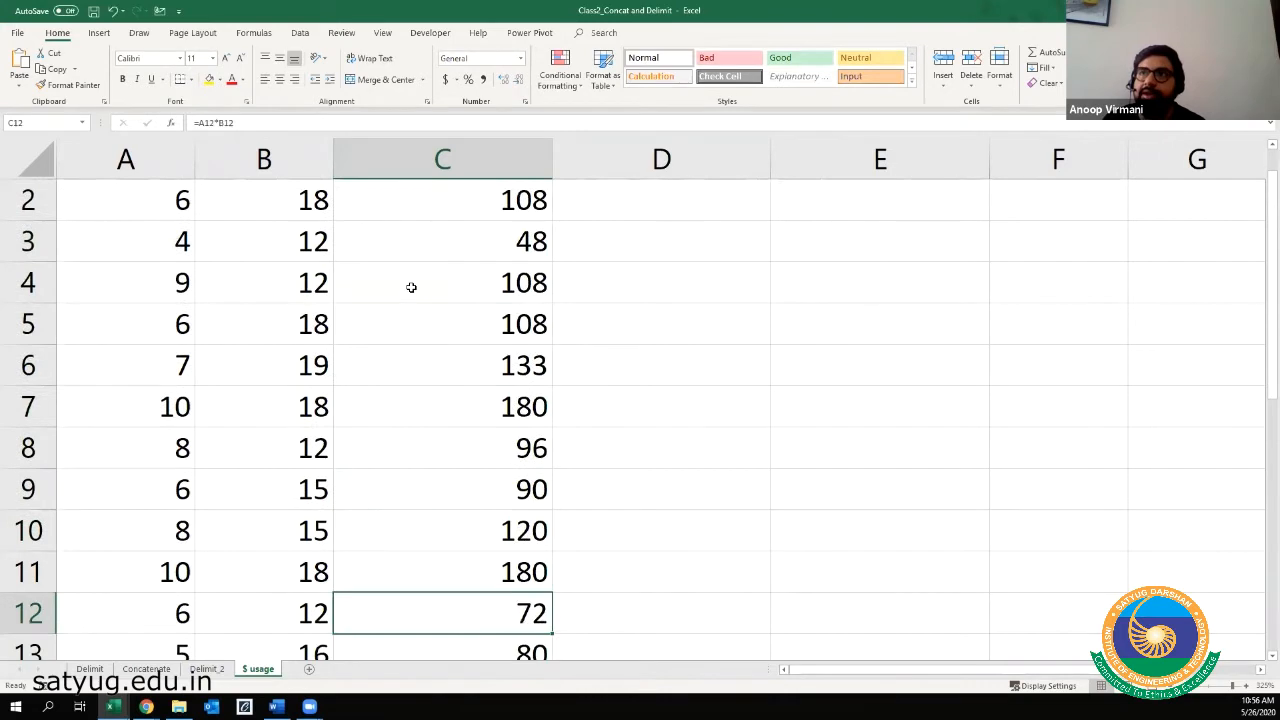
pyautogui.press('F2')
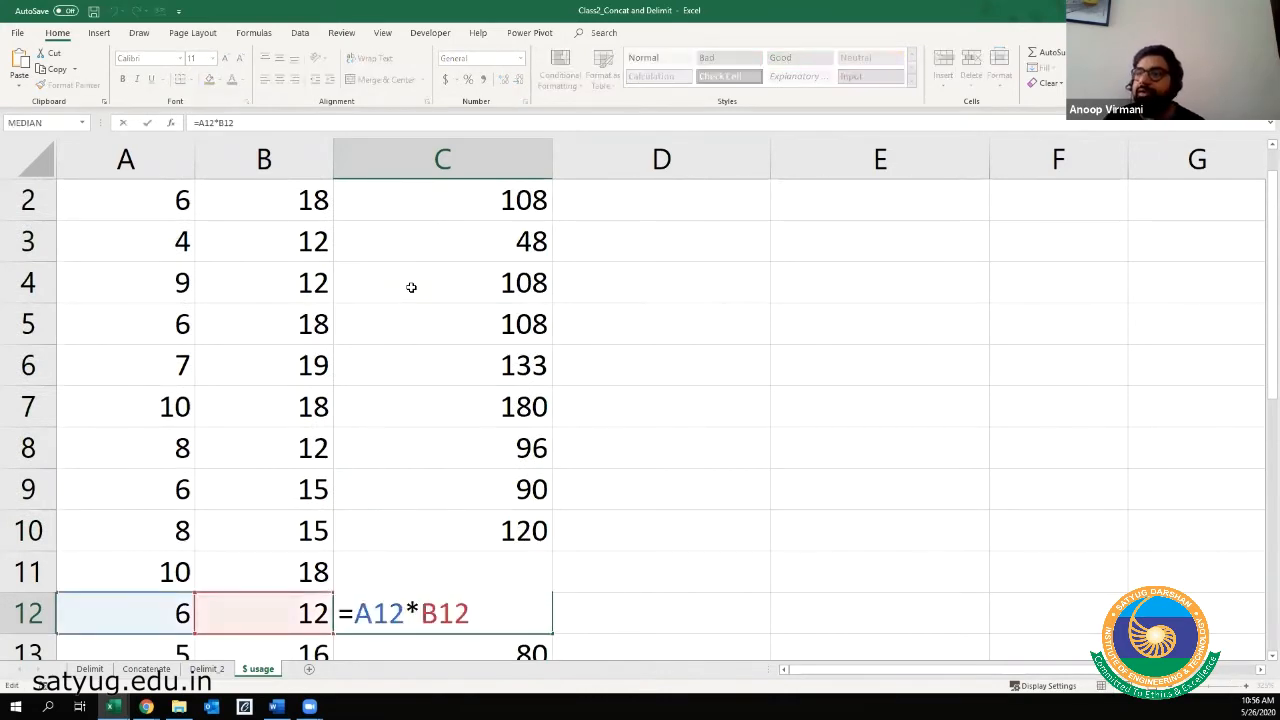
pyautogui.press('Escape')
pyautogui.press('Up')
pyautogui.press('Up')
pyautogui.press('Up')
pyautogui.press('Up')
pyautogui.press('F2')
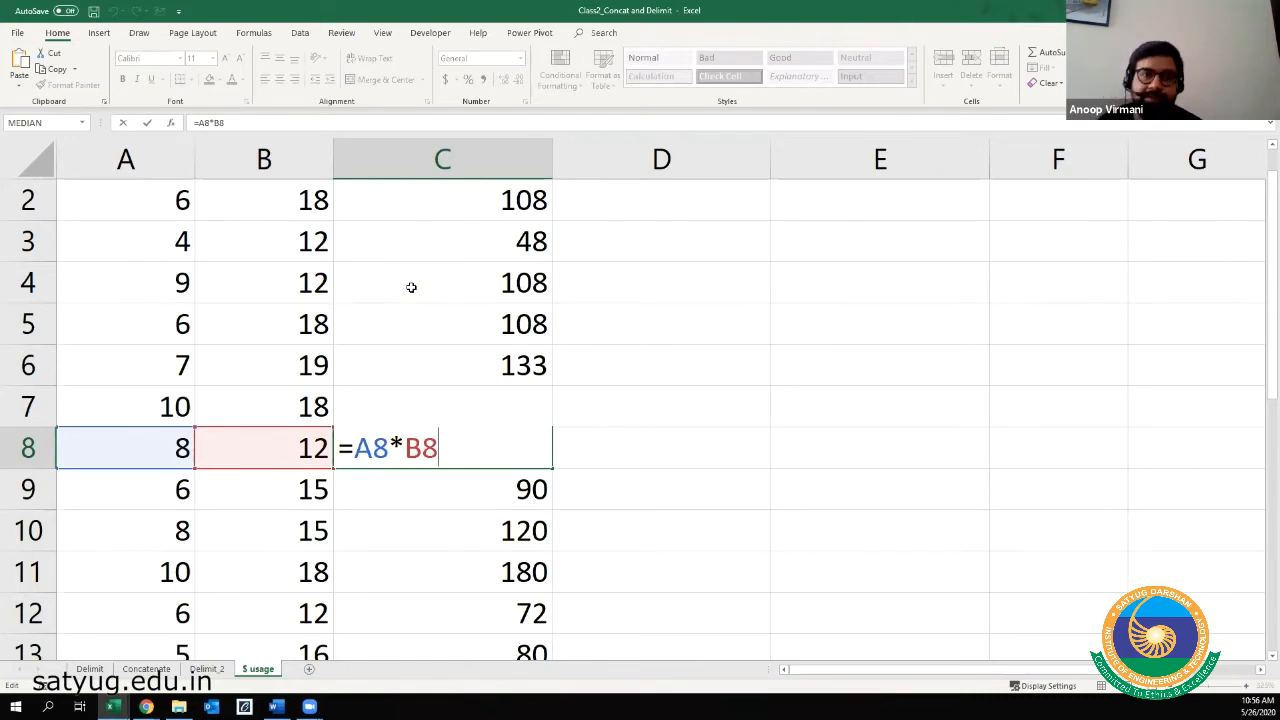
pyautogui.hotkey('ctrl', 'Return')
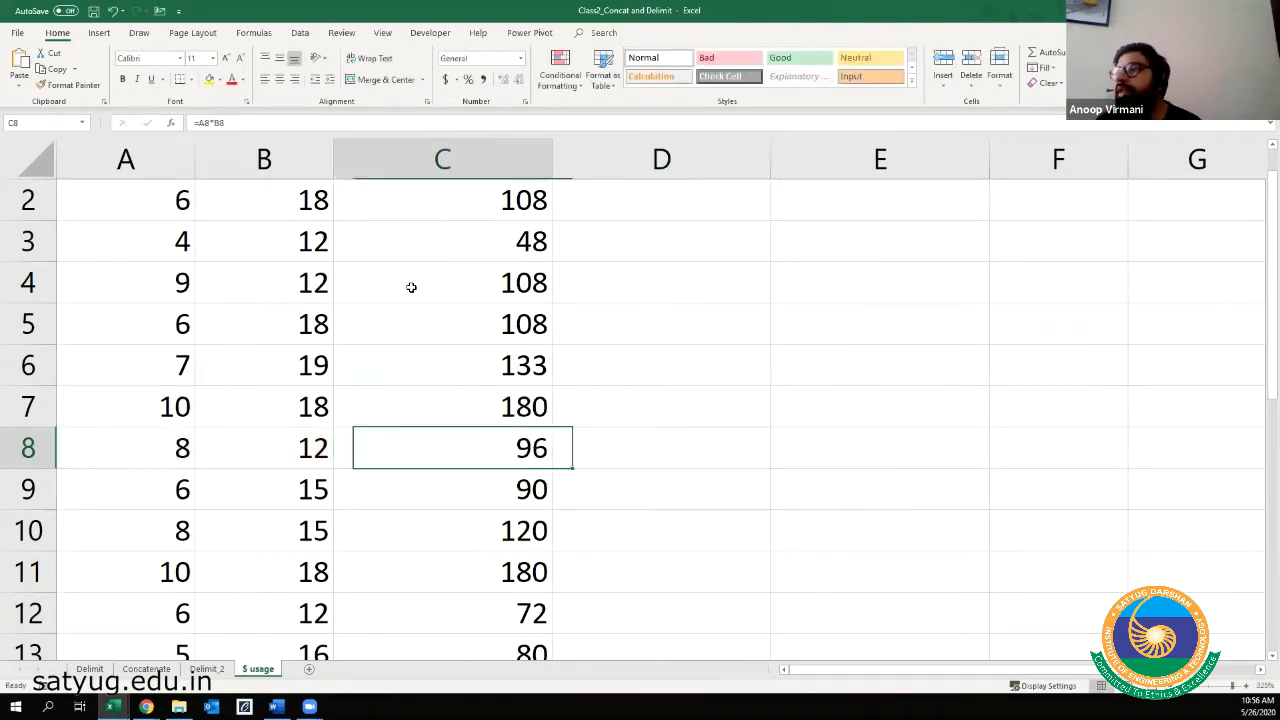
pyautogui.hotkey('ctrl', 'Up')
pyautogui.press('Down')
pyautogui.press('Left')
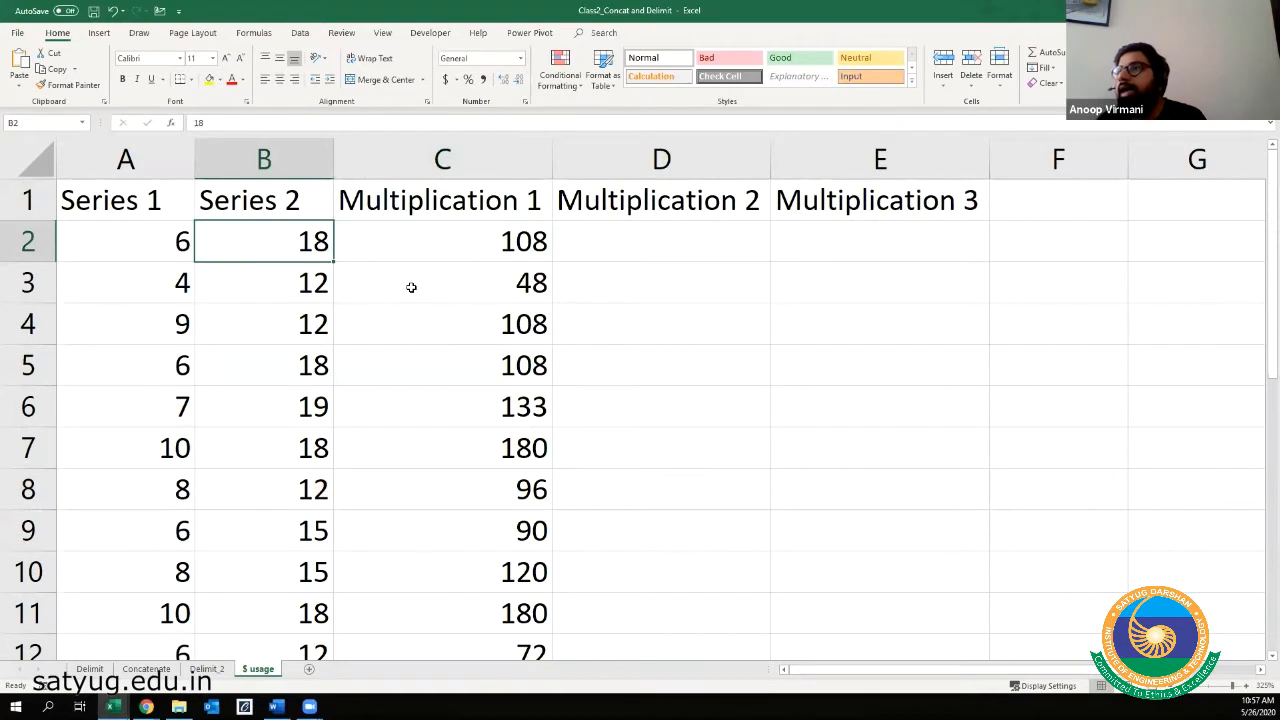
pyautogui.press('Right')
pyautogui.press('Right')
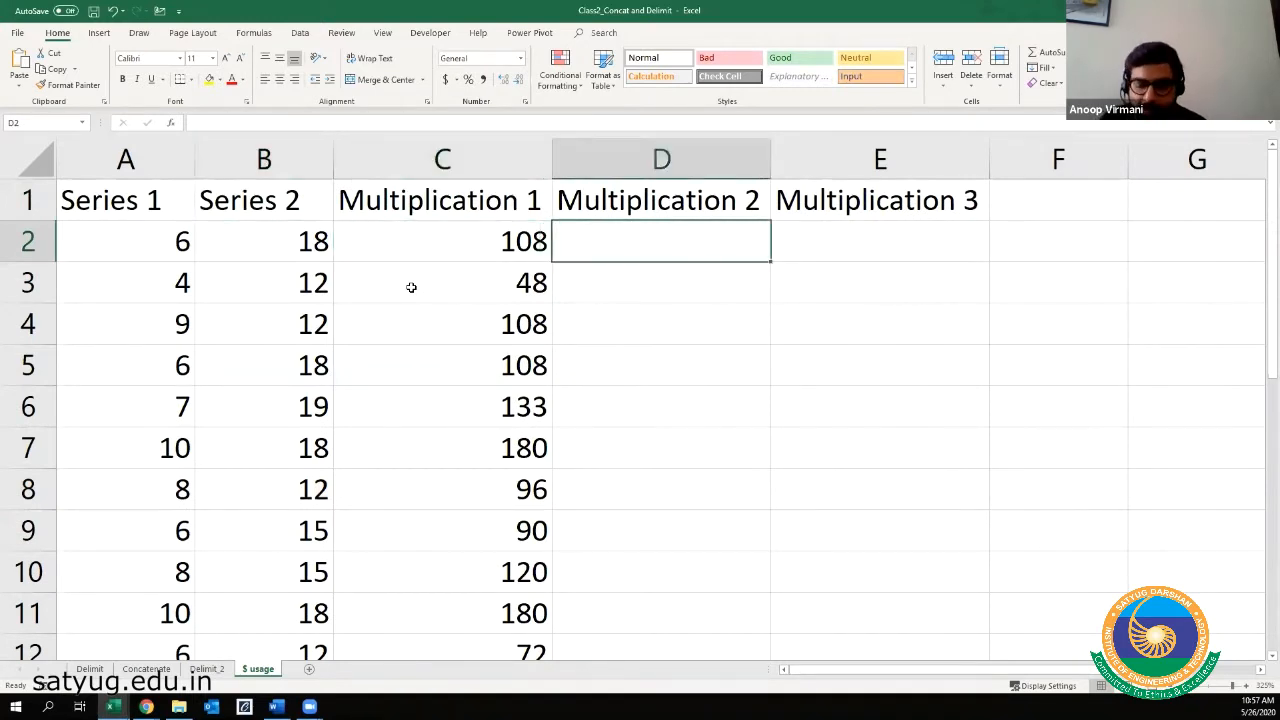
pyautogui.write('$')
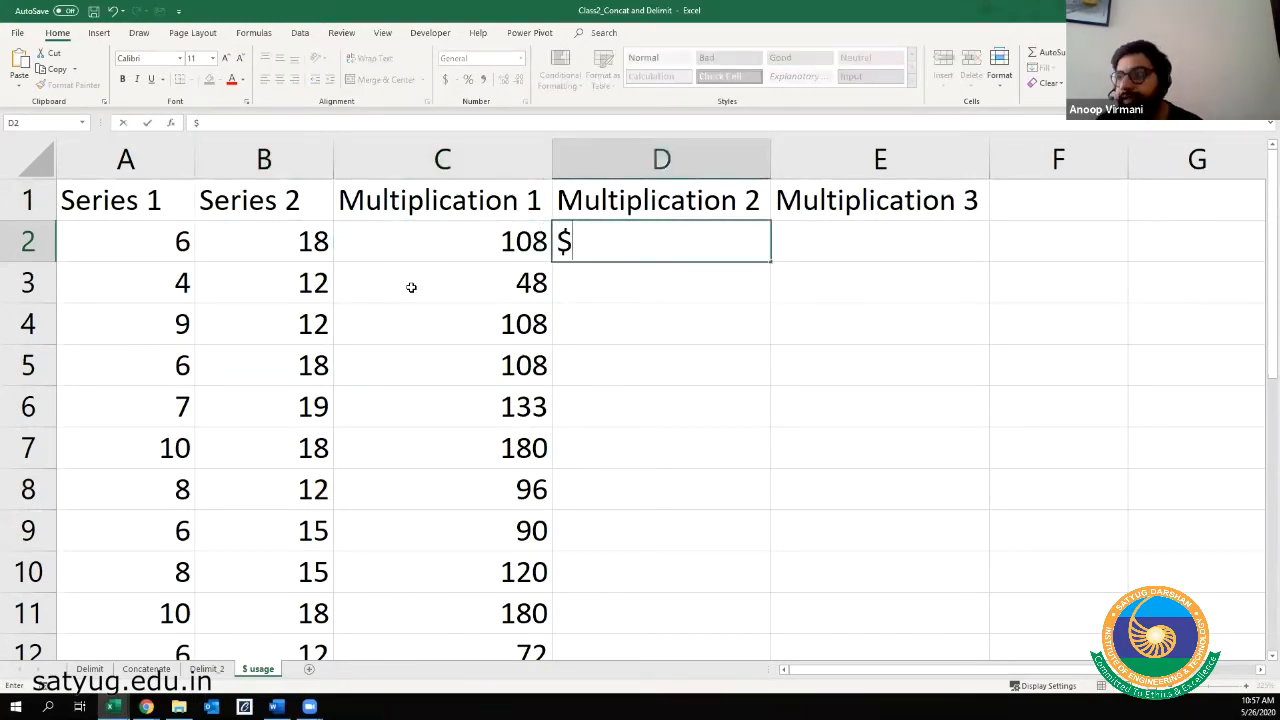
pyautogui.doubleClick(564, 243)
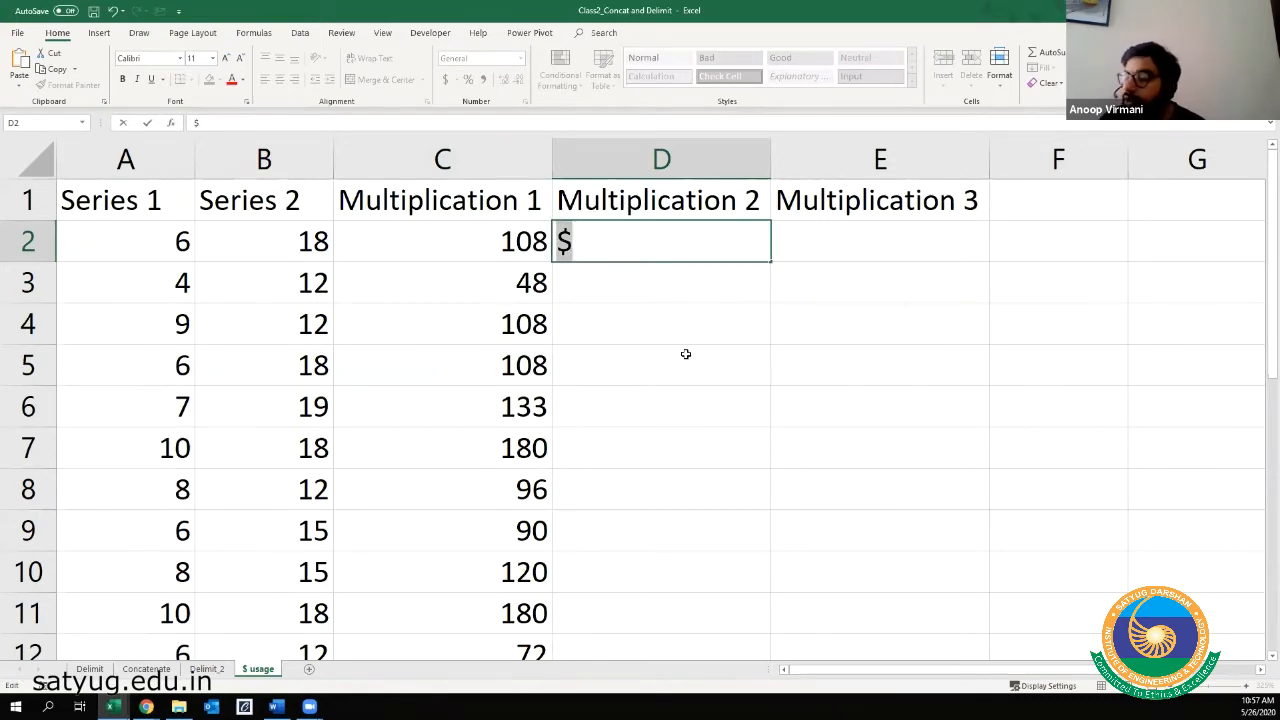
pyautogui.press('Escape')
# - Copy the C2 multiplication formula into D2 under Multiplication 2 and check which cells the copy refers to
pyautogui.click(499, 247)
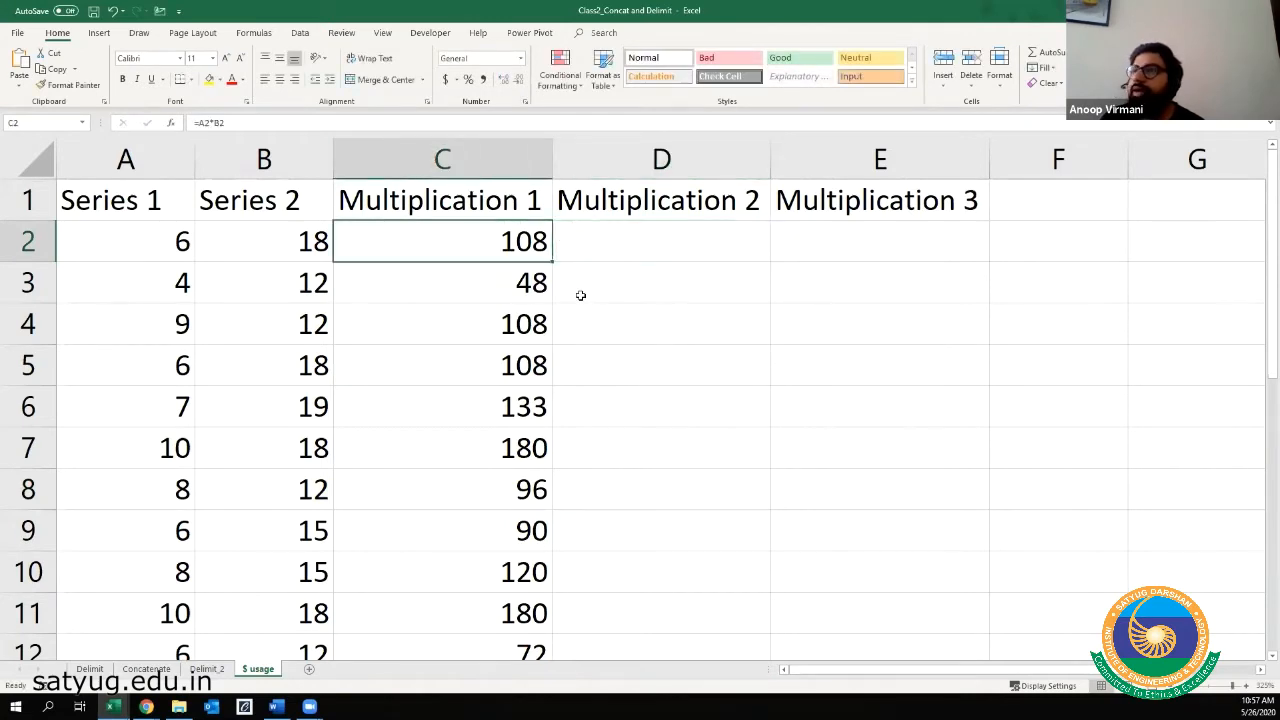
pyautogui.hotkey('ctrl', 'c')
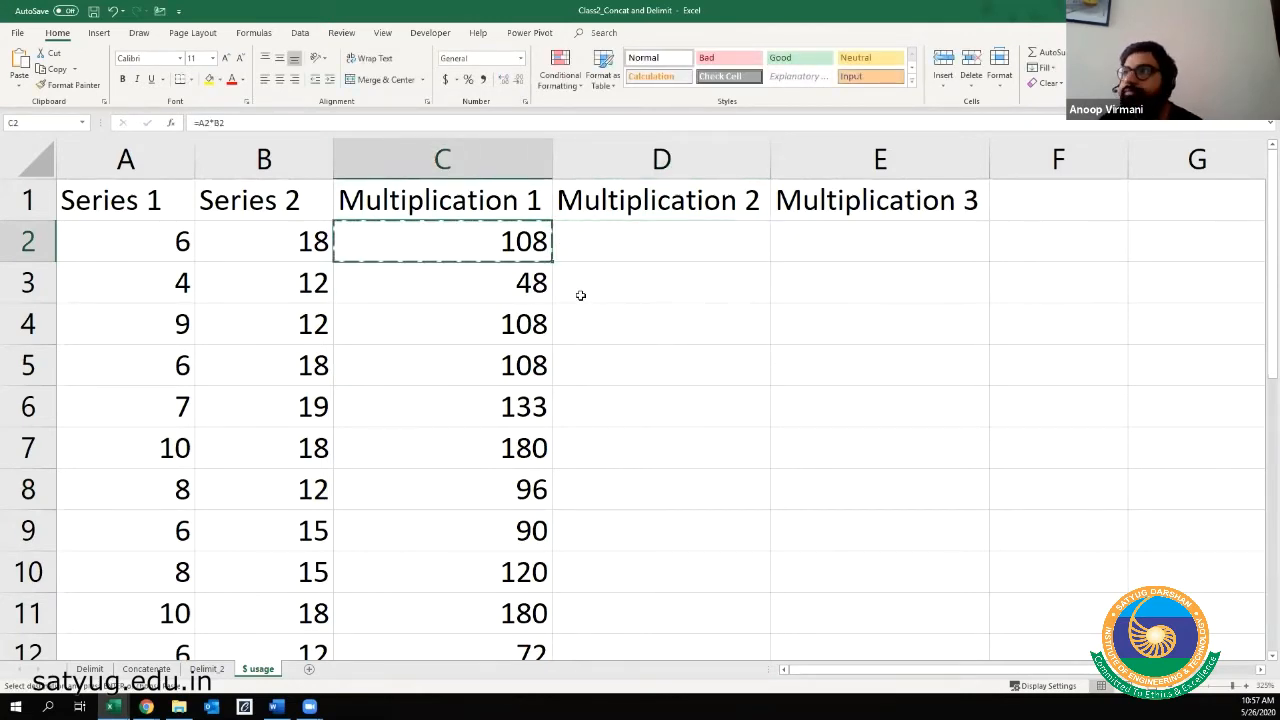
pyautogui.press('Right')
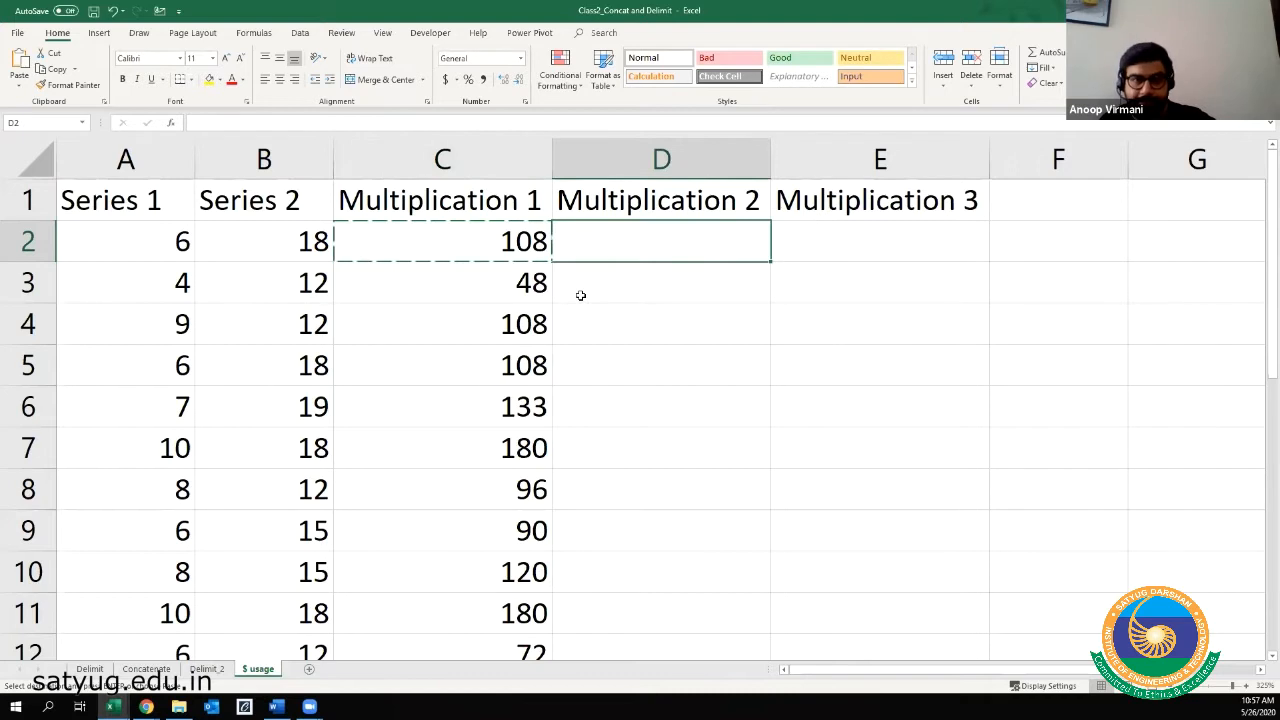
pyautogui.hotkey('ctrl', 'v')
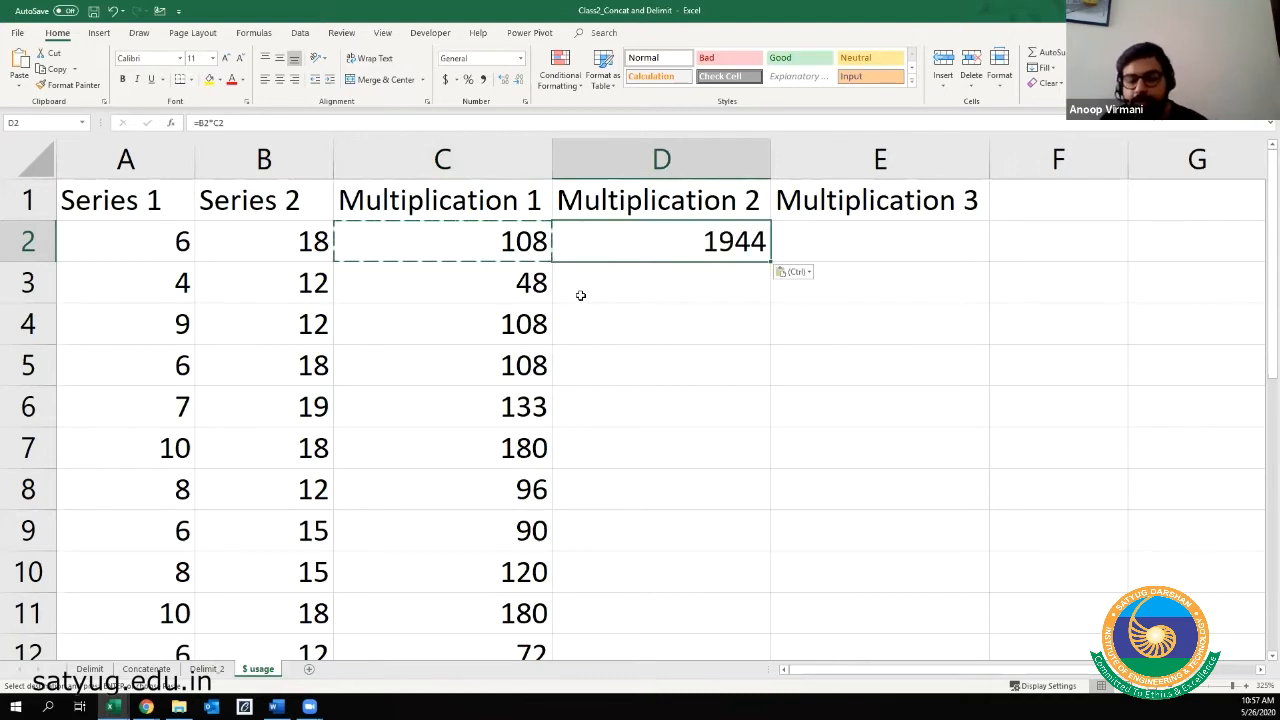
pyautogui.press('F2')
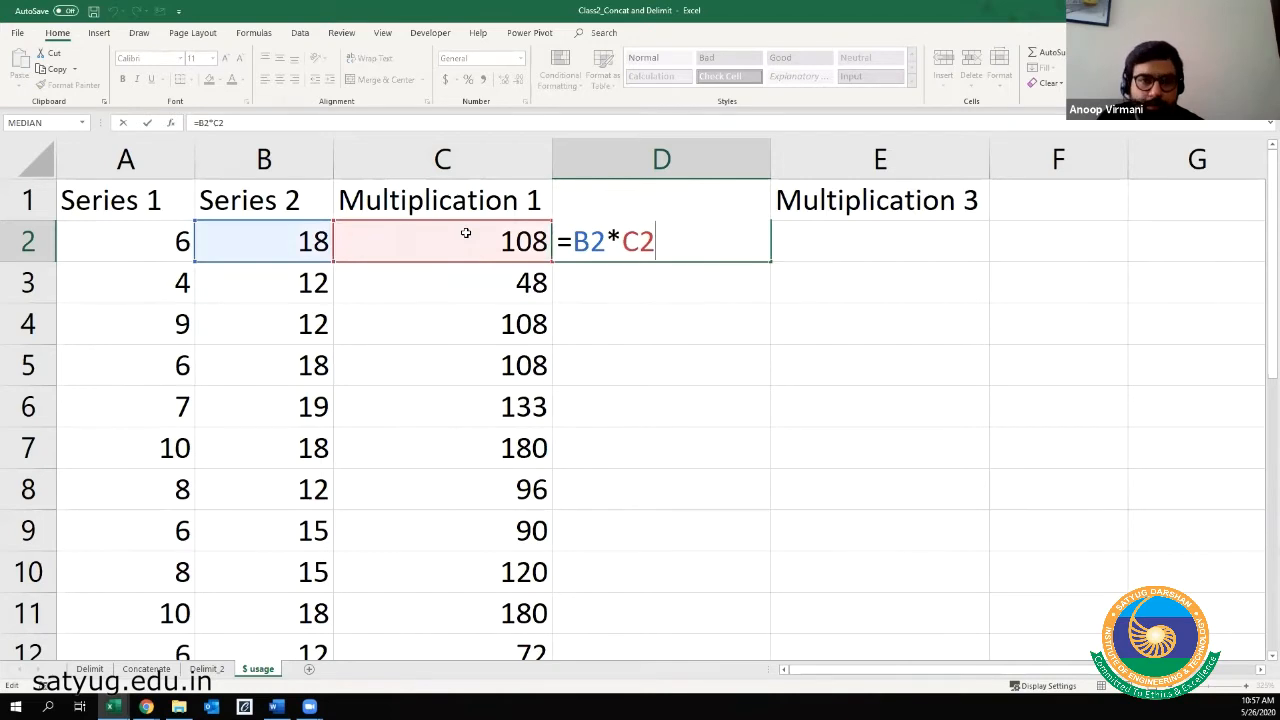
pyautogui.press('Escape')
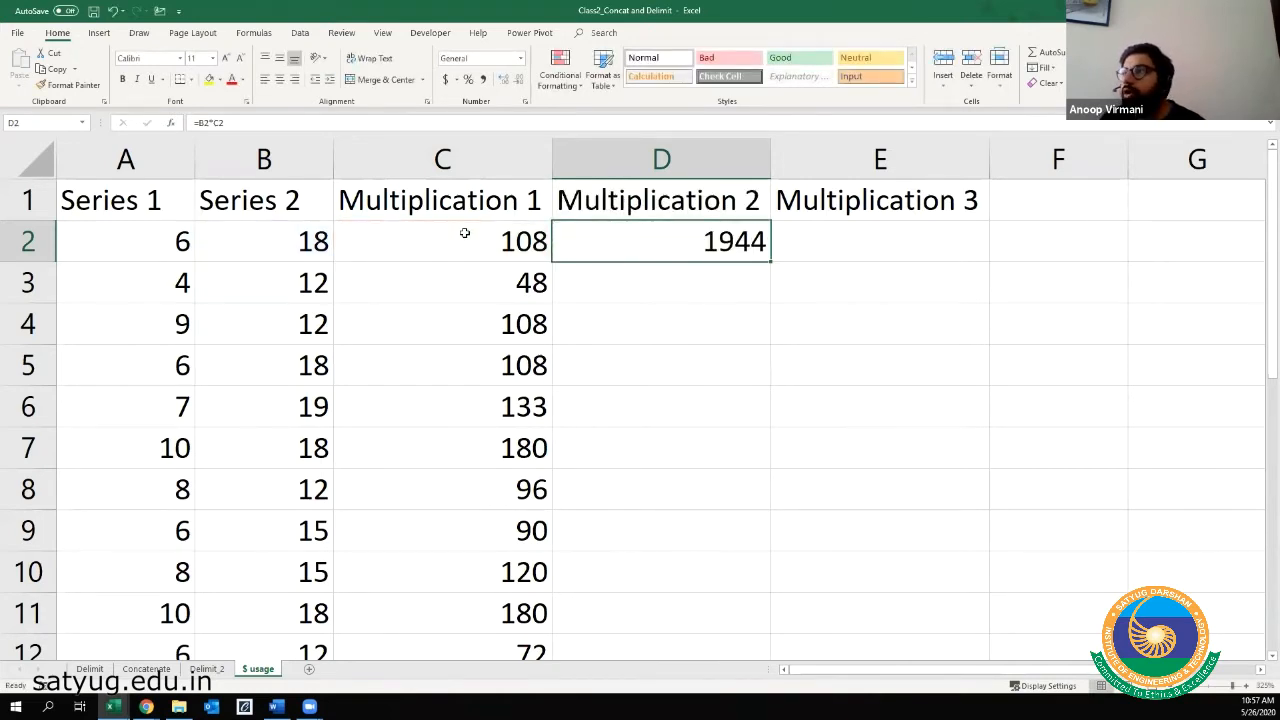
# - Copy the D2 formula into E2 under Multiplication 3 and check which cells it refers to
pyautogui.hotkey('ctrl', 'c')
pyautogui.press('Right')
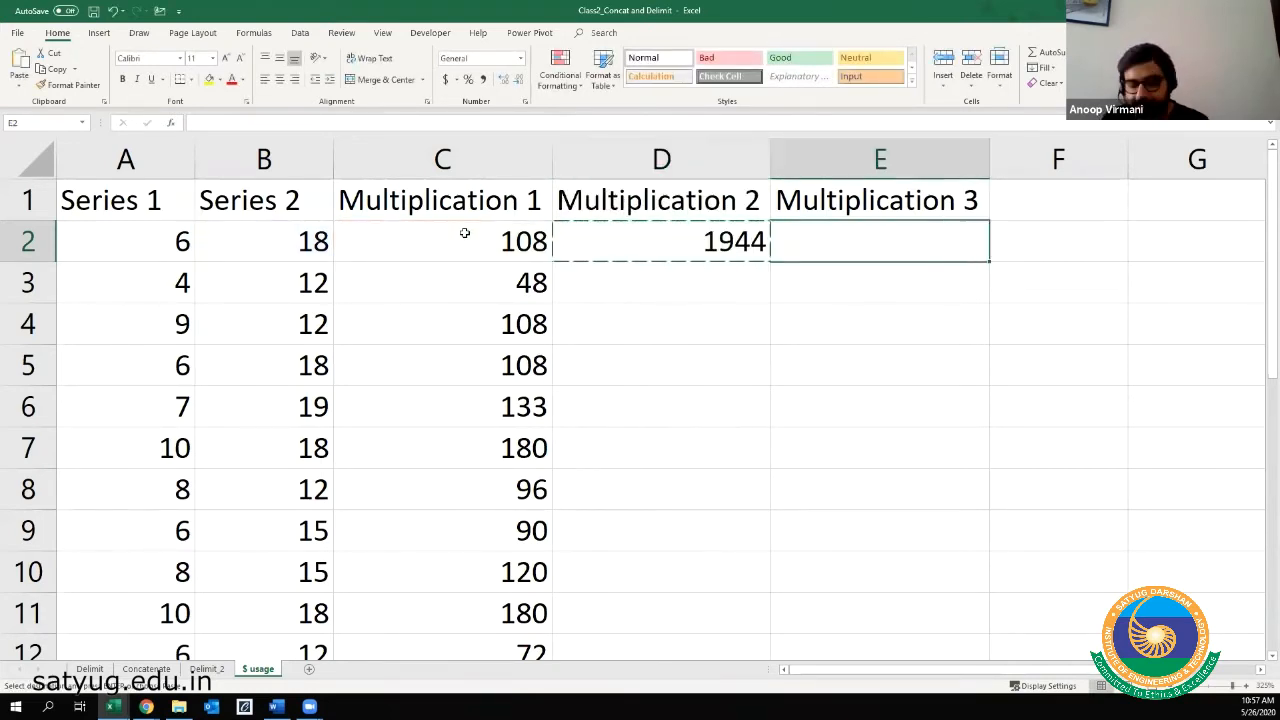
pyautogui.hotkey('ctrl', 'v')
pyautogui.press('Escape')
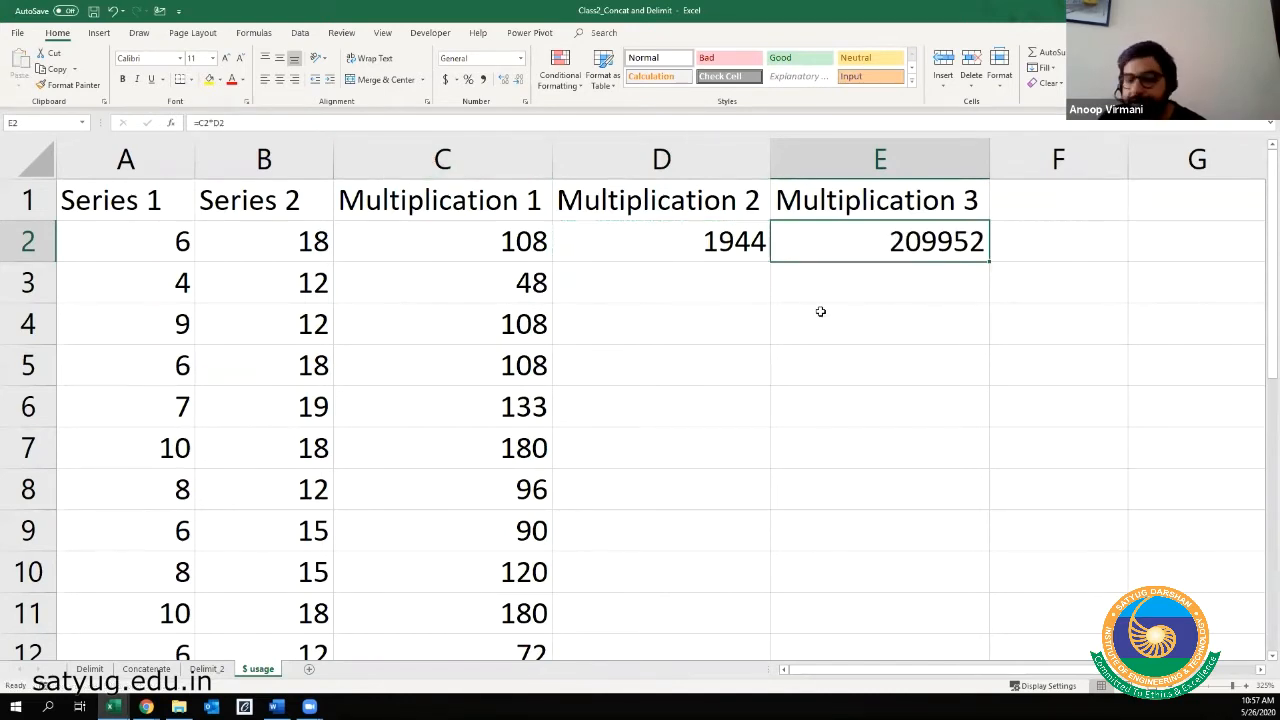
pyautogui.press('F2')
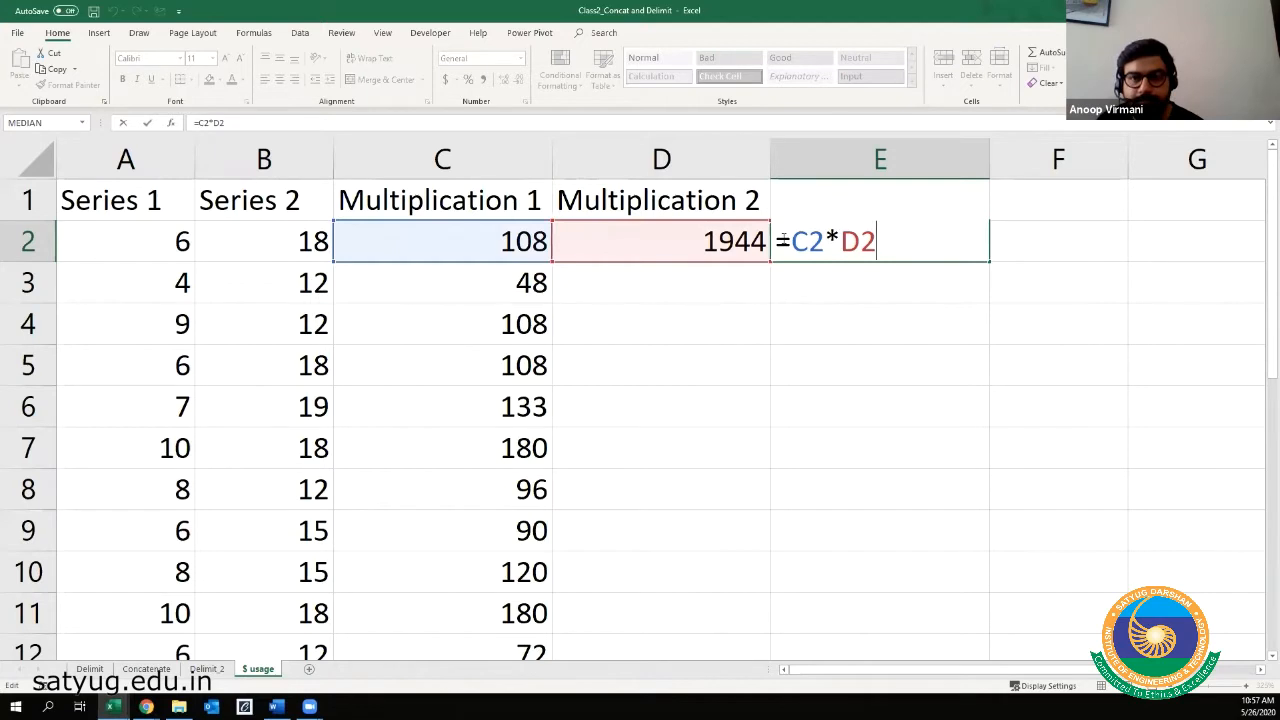
pyautogui.press('Escape')
# - Compare the cell references in the original C2 formula with those in the D2 copy
pyautogui.click(680, 283)
pyautogui.click(310, 240)
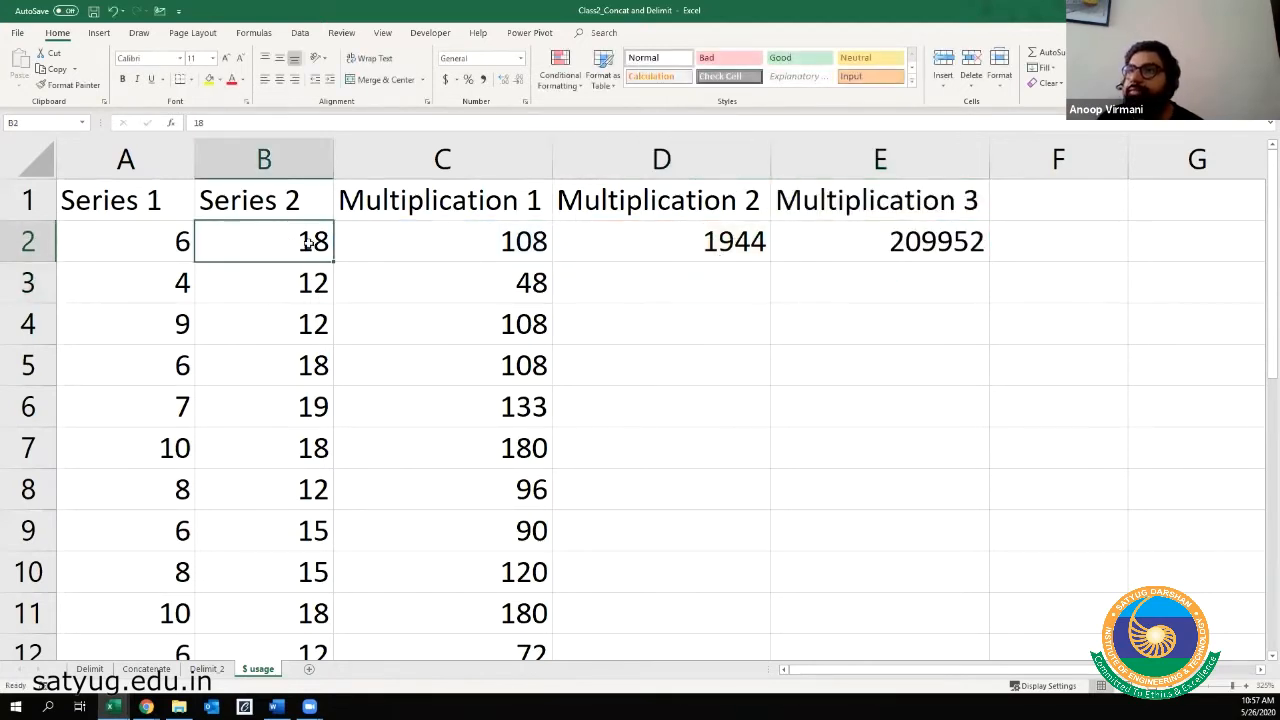
pyautogui.click(496, 250)
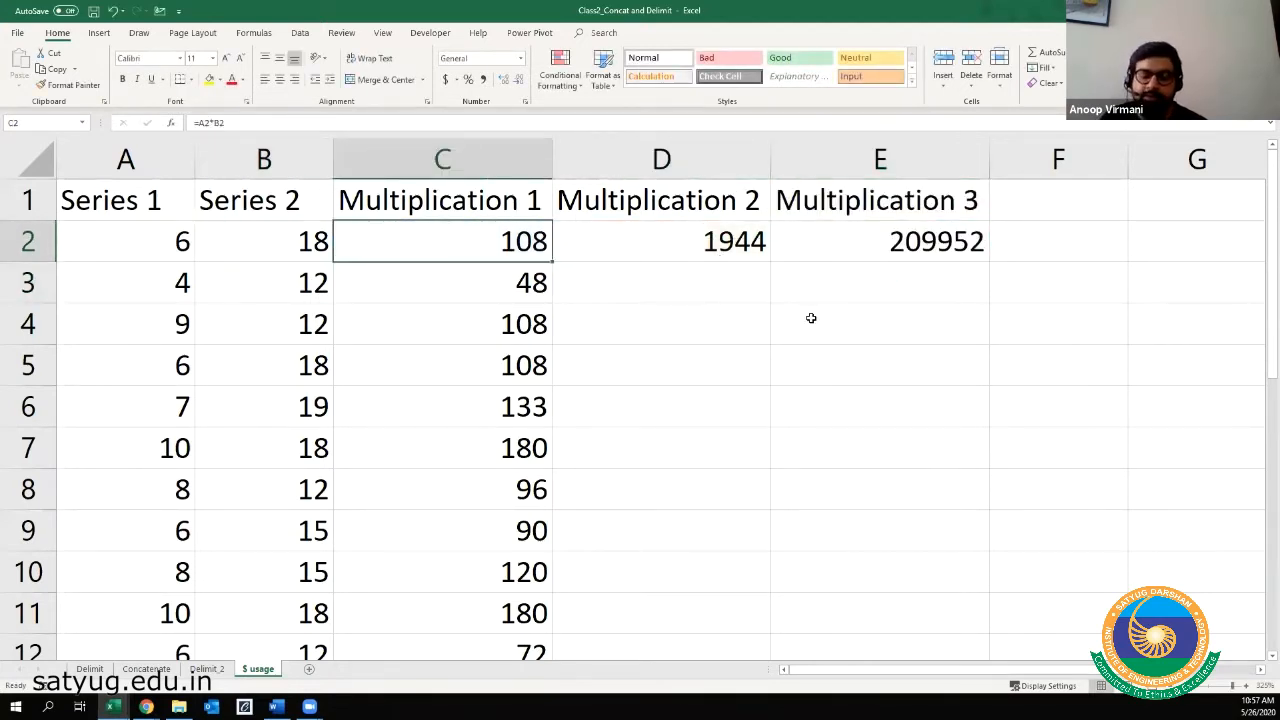
pyautogui.press('F2')
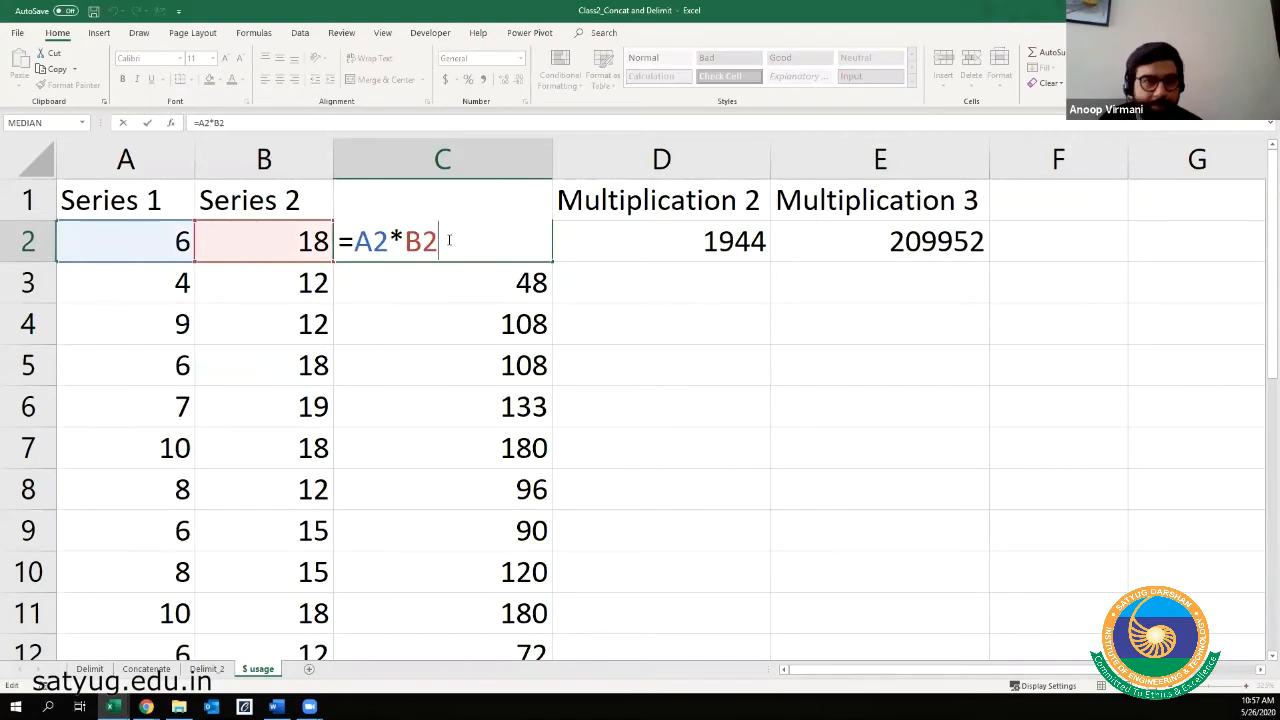
pyautogui.press('Escape')
pyautogui.click(605, 265)
pyautogui.click(626, 252)
pyautogui.press('F2')
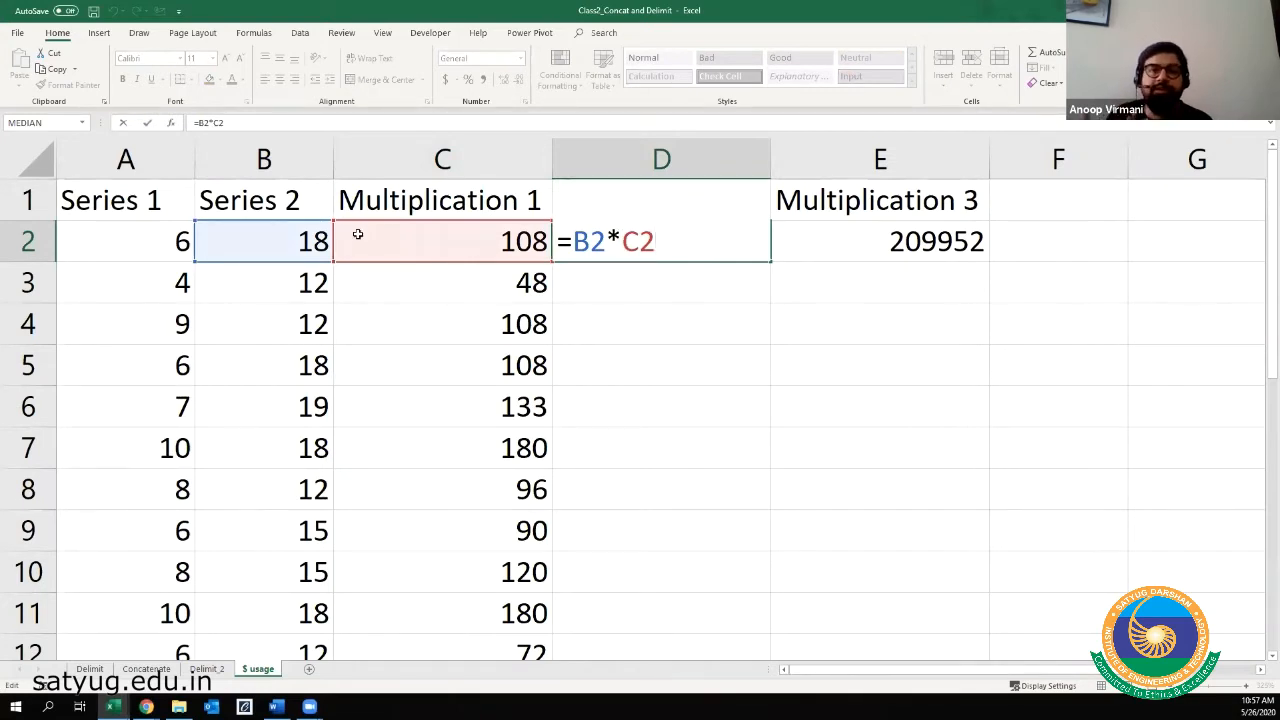
pyautogui.hotkey('ctrl', 'Return')
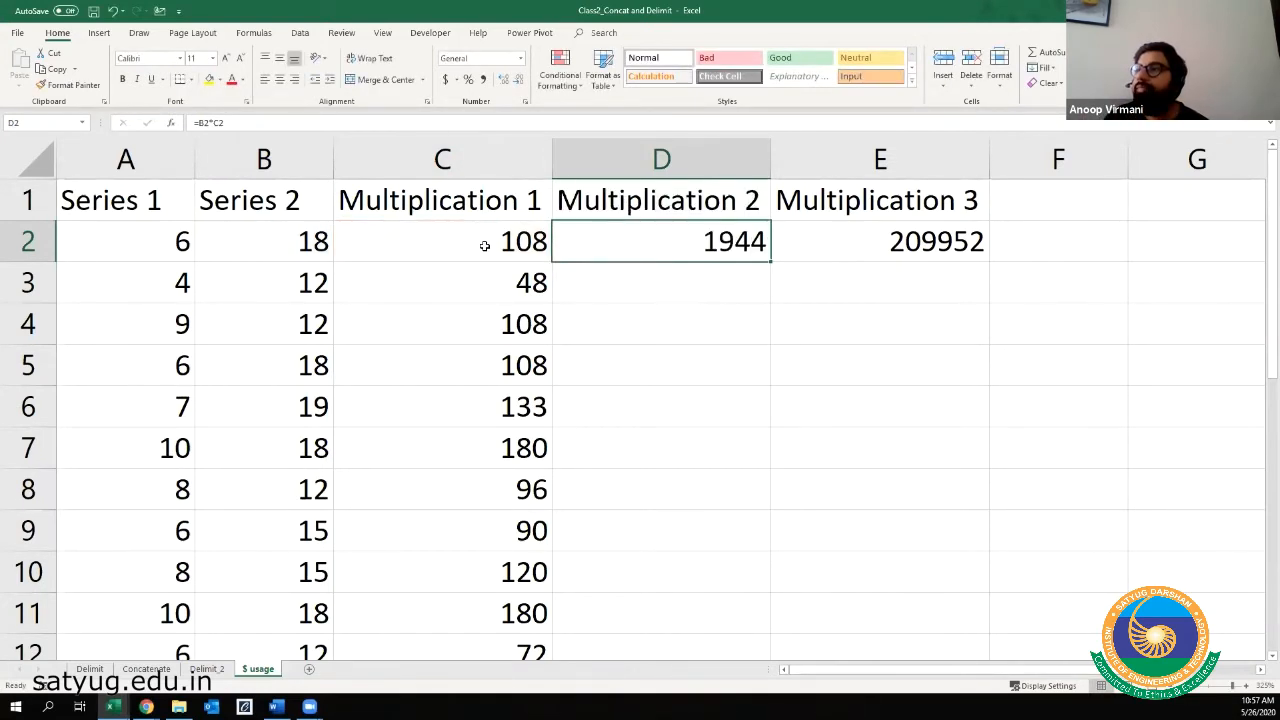
# - Review how the cell references shift from column to column across the formulas in C2, D2 and E2
pyautogui.click(484, 245)
pyautogui.doubleClick(484, 245)
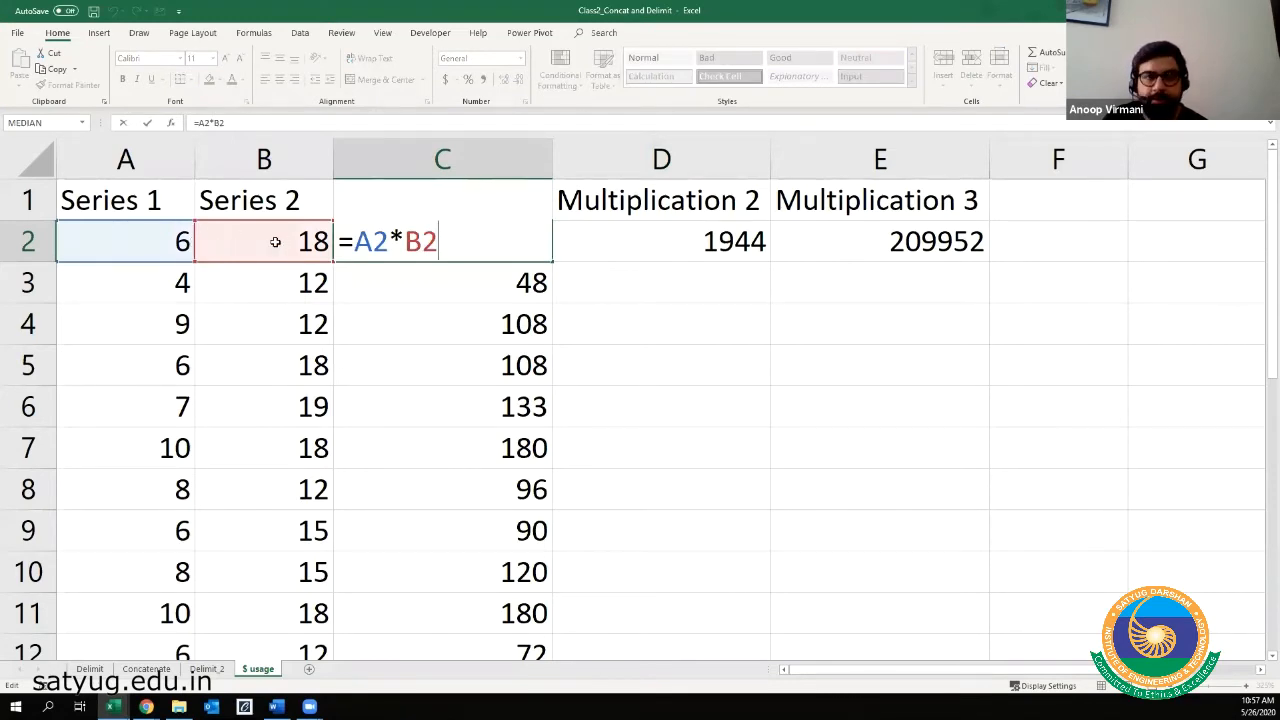
pyautogui.hotkey('ctrl', 'Return')
pyautogui.click(643, 246)
pyautogui.doubleClick(643, 246)
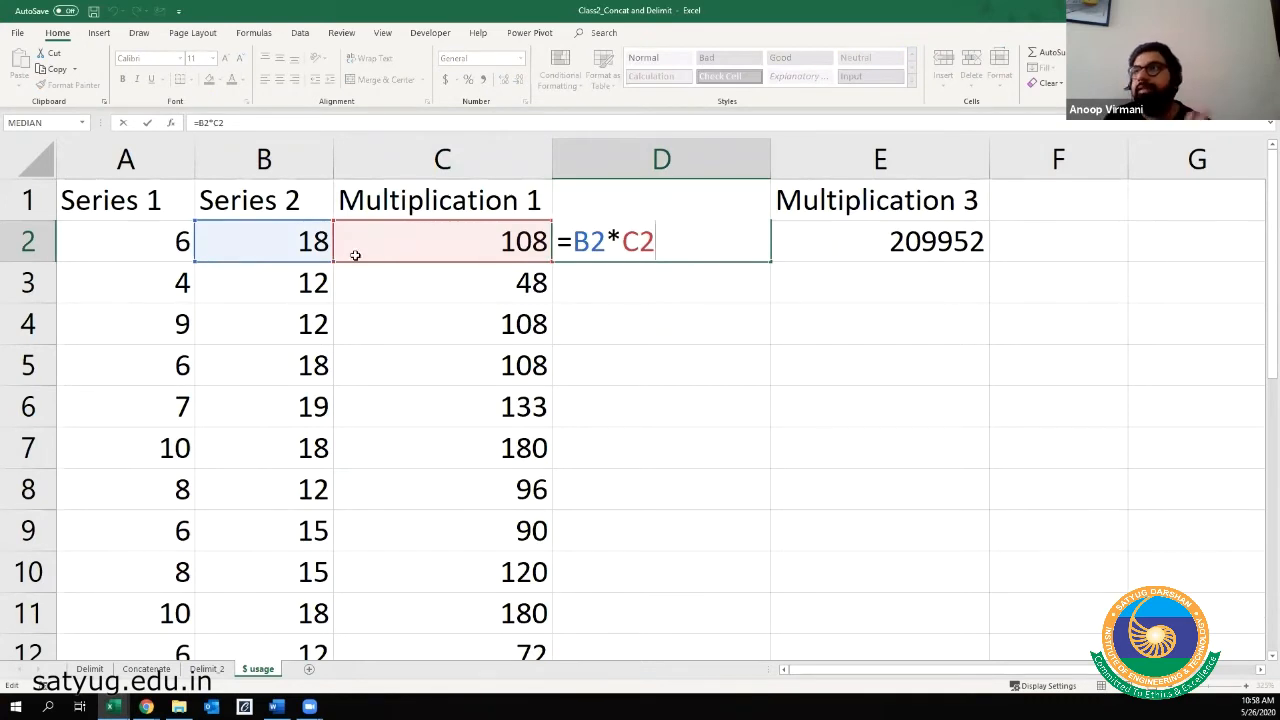
pyautogui.hotkey('ctrl', 'Return')
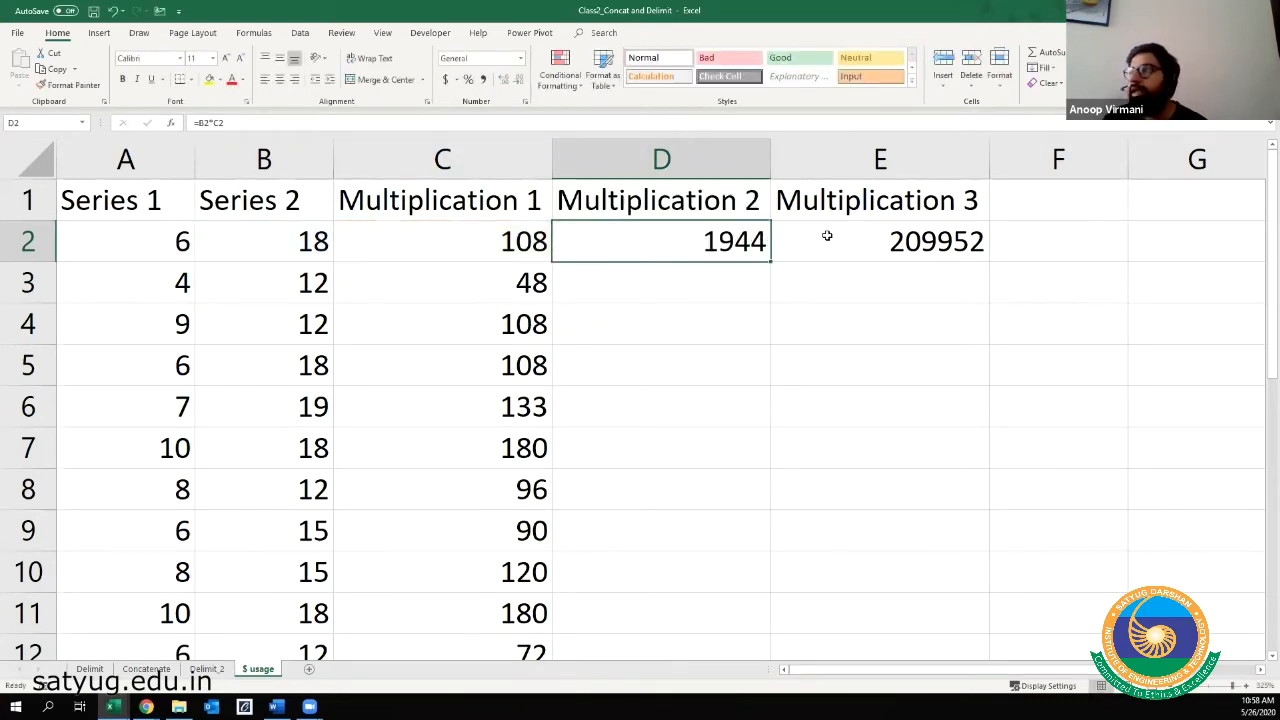
pyautogui.click(829, 238)
pyautogui.doubleClick(829, 238)
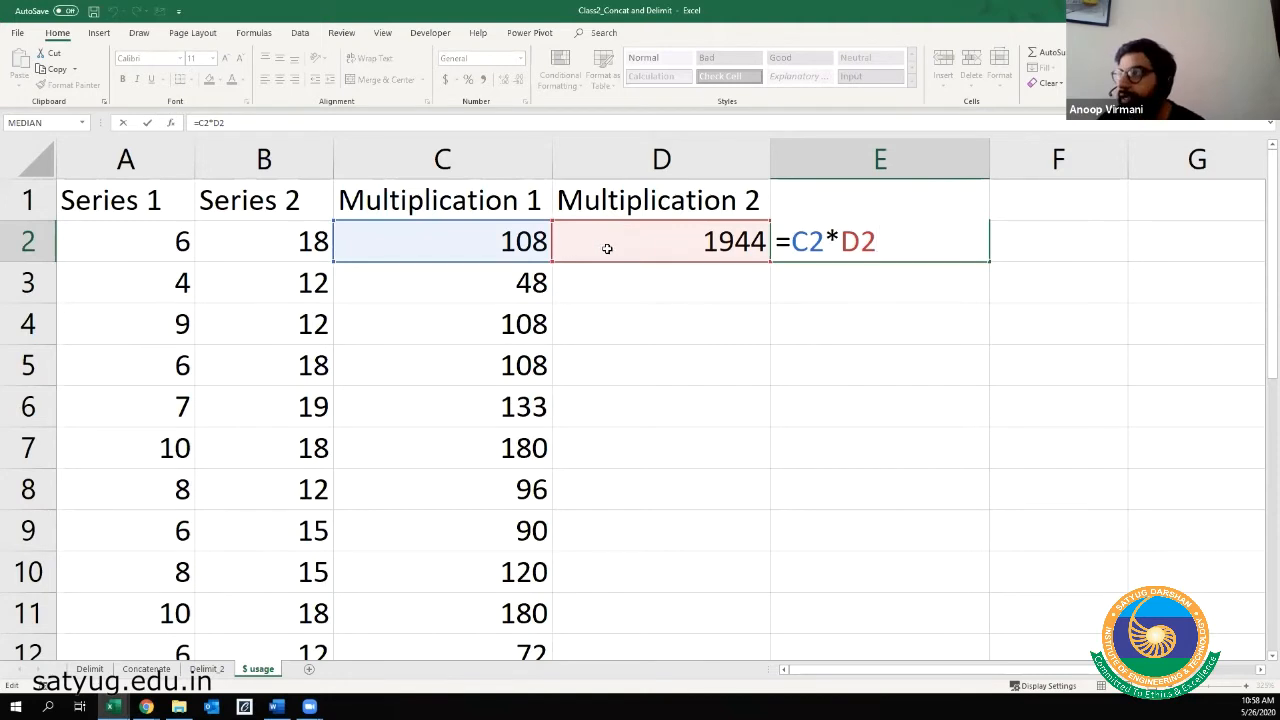
pyautogui.hotkey('ctrl', 'Return')
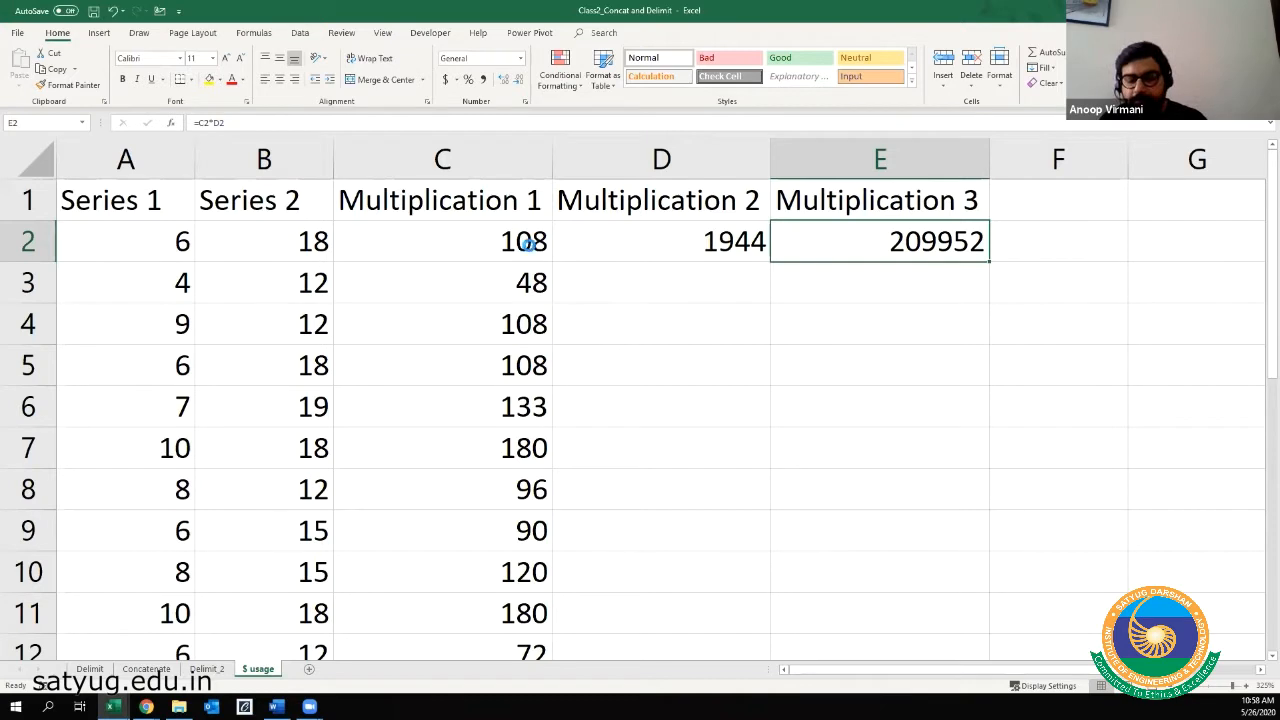
# - Copy the E2 formula into F2 and autofit the width of column F
pyautogui.hotkey('ctrl', 'c')
pyautogui.press('Right')
pyautogui.press('Return')
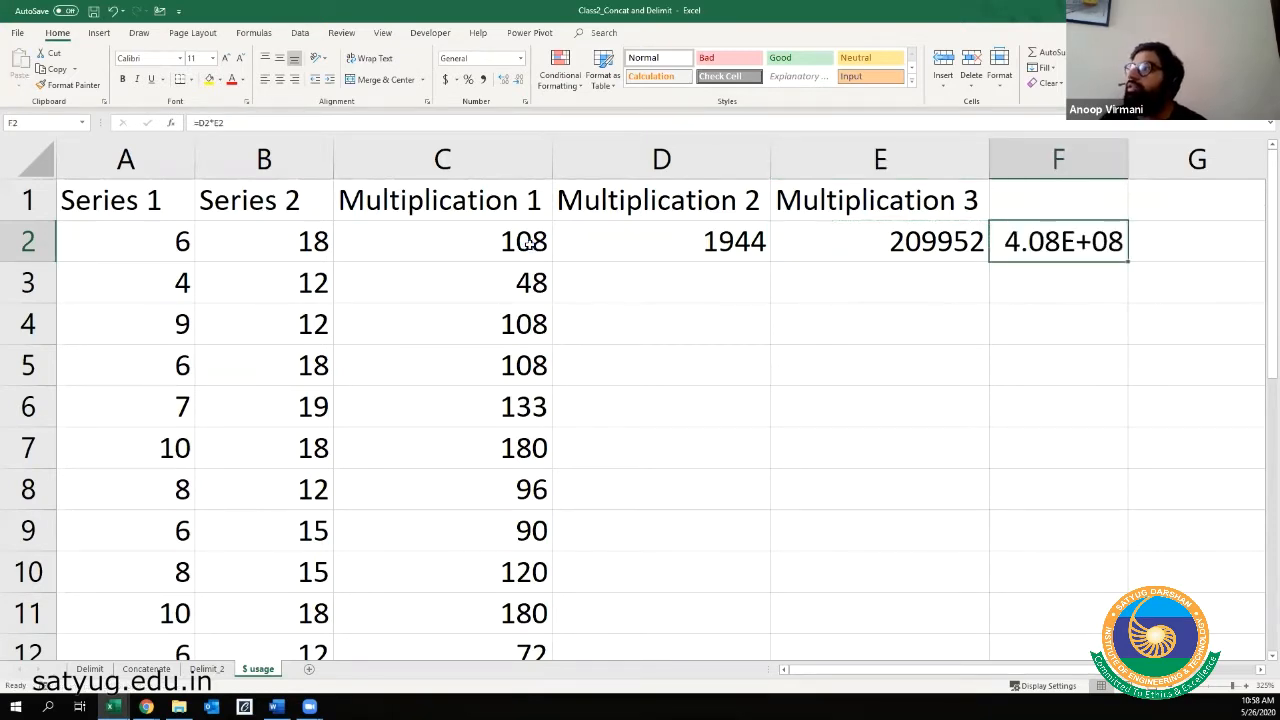
pyautogui.doubleClick(1130, 150)
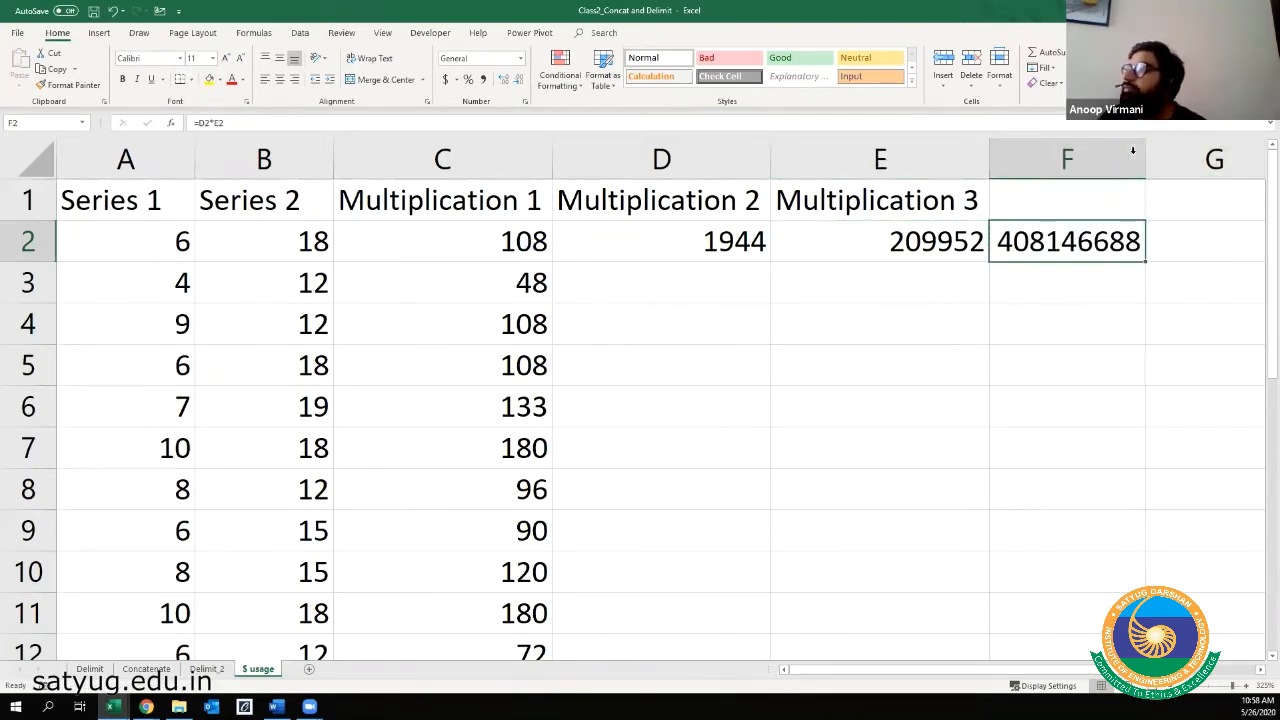
# - Check which cells the F2 formula refers to, and clear the copied formulas from D2 to F2
pyautogui.press('F2')
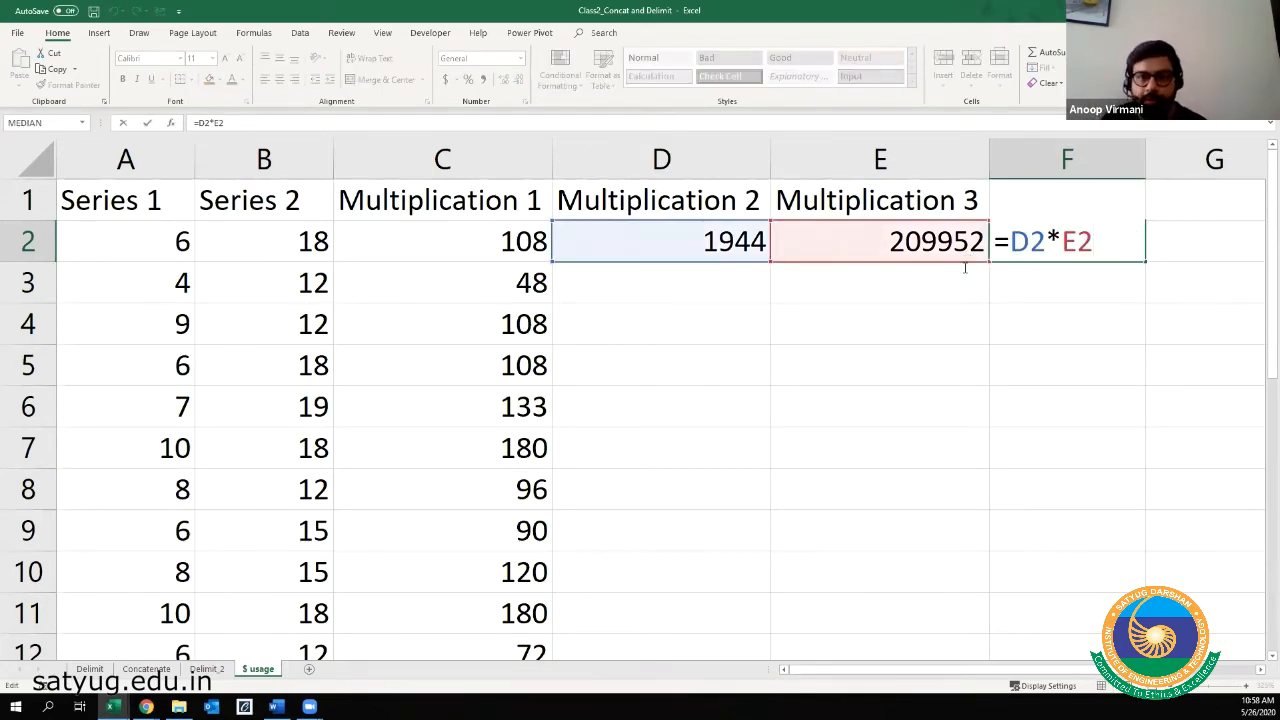
pyautogui.press('Escape')
pyautogui.hotkey('shift', 'Left')
pyautogui.hotkey('shift', 'Left')
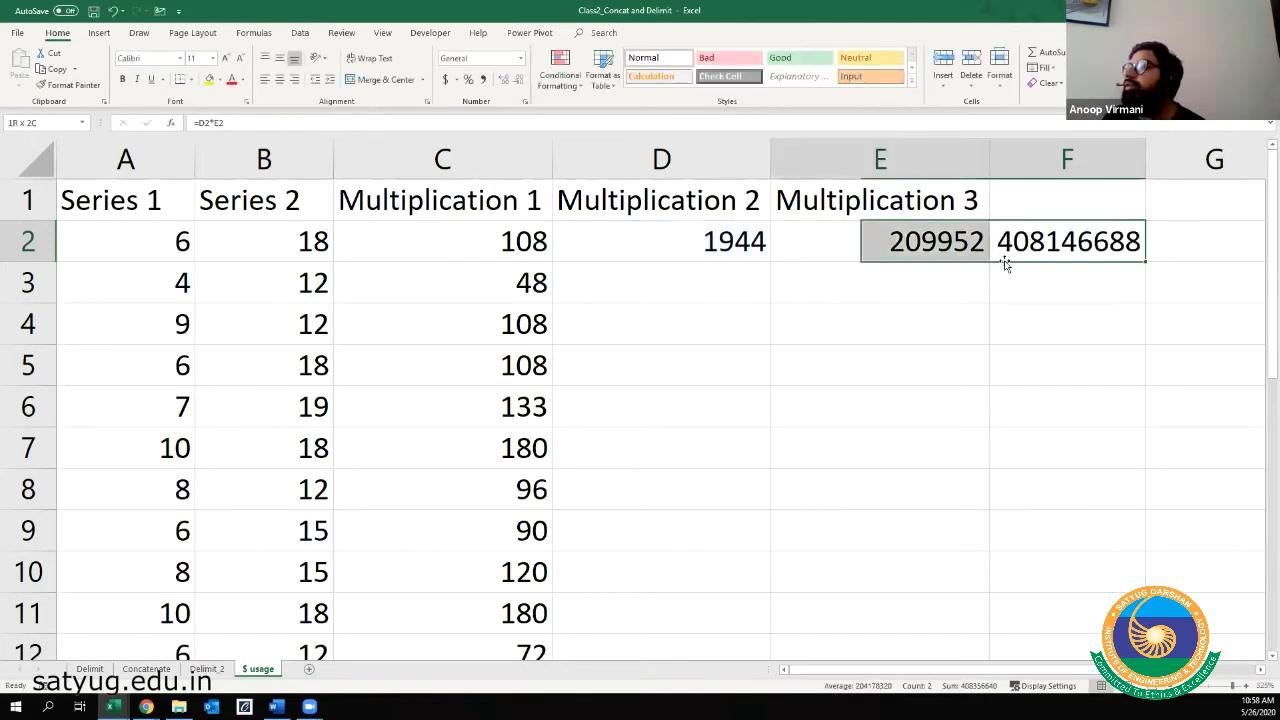
pyautogui.press('Delete')
pyautogui.press('Left')
pyautogui.press('Left')
pyautogui.press('Left')
pyautogui.press('Right')
pyautogui.press('Right')
pyautogui.press('Right')
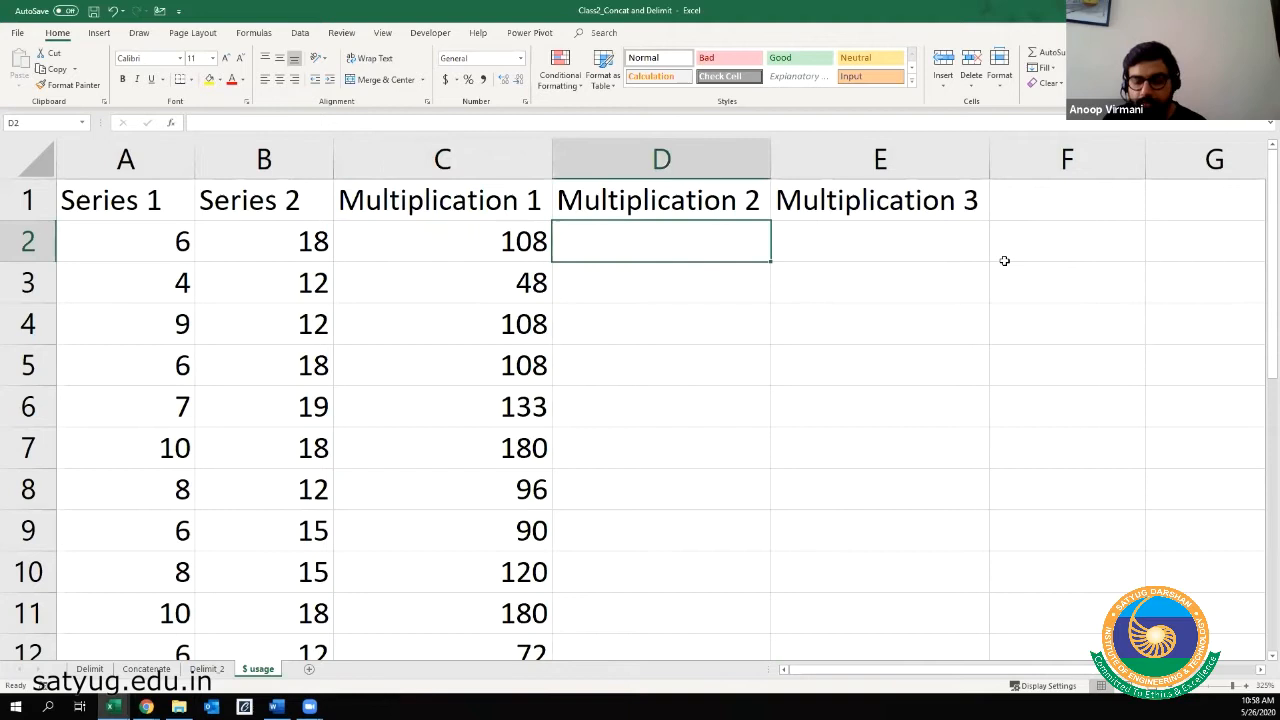
# - Start a formula in D2 under Multiplication 2 that multiplies A2 by B2, and move into its A2 reference
pyautogui.write('=')
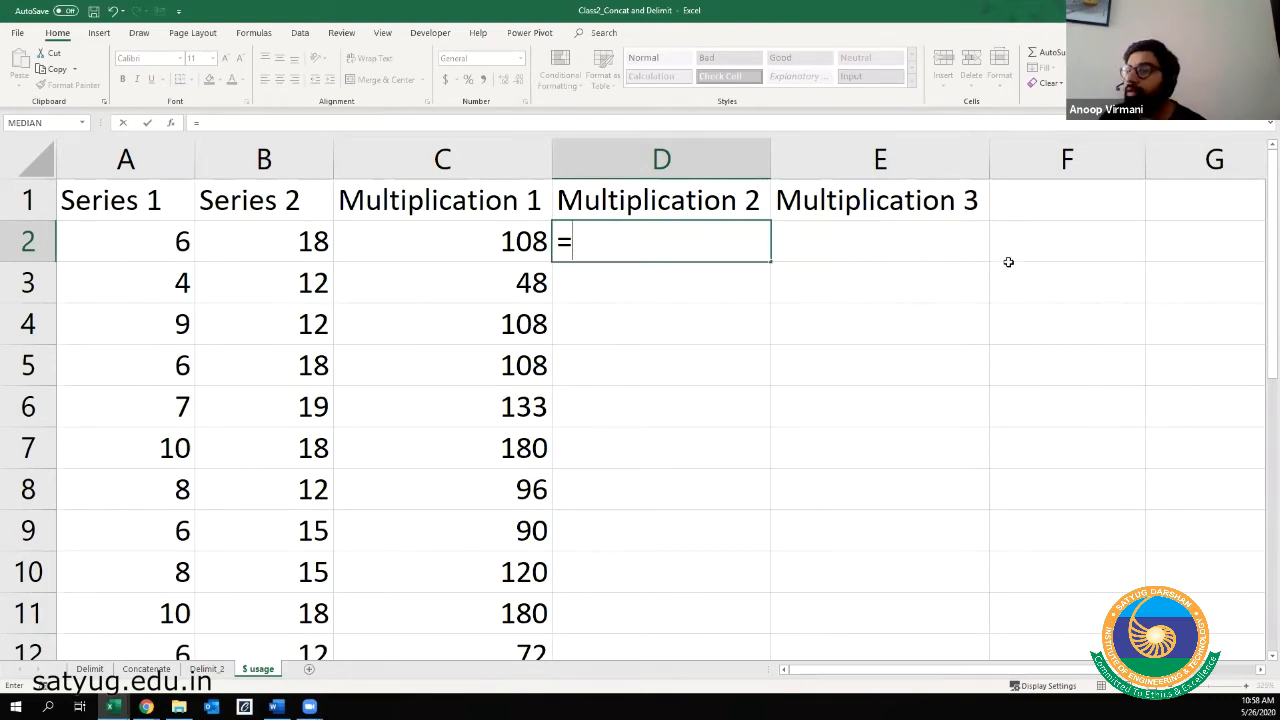
pyautogui.click(173, 239)
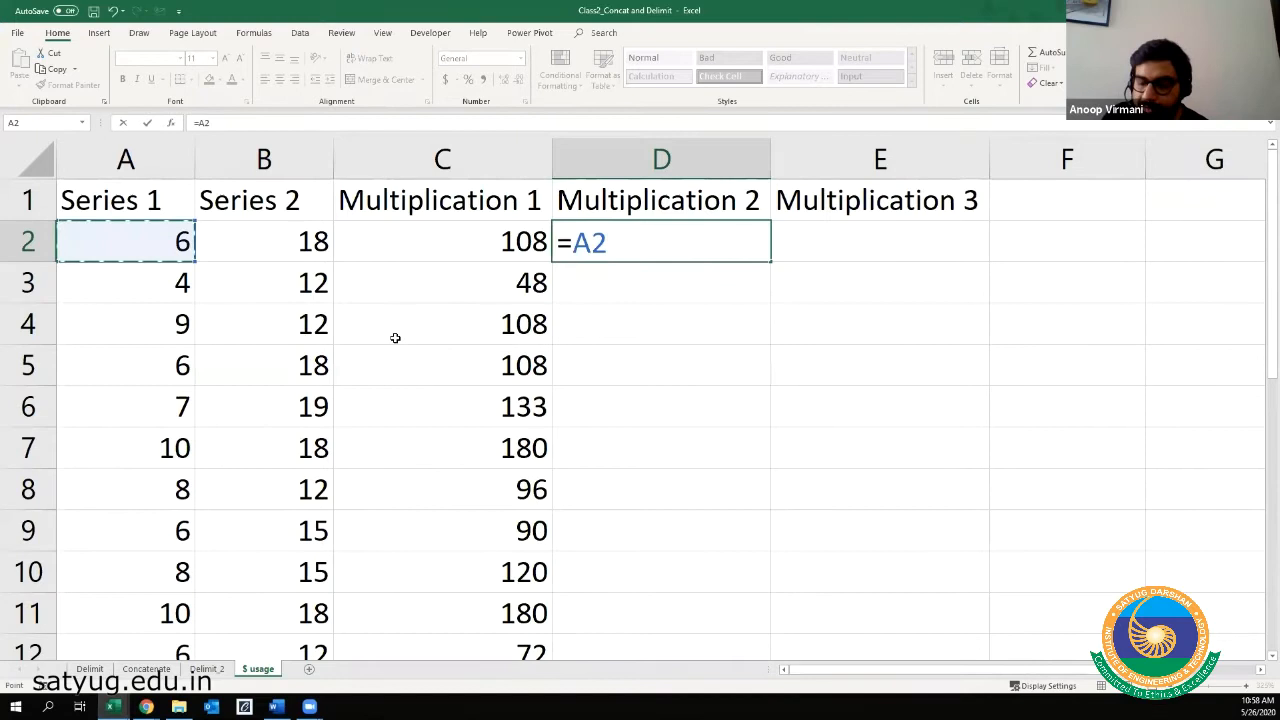
pyautogui.write('*')
pyautogui.click(290, 250)
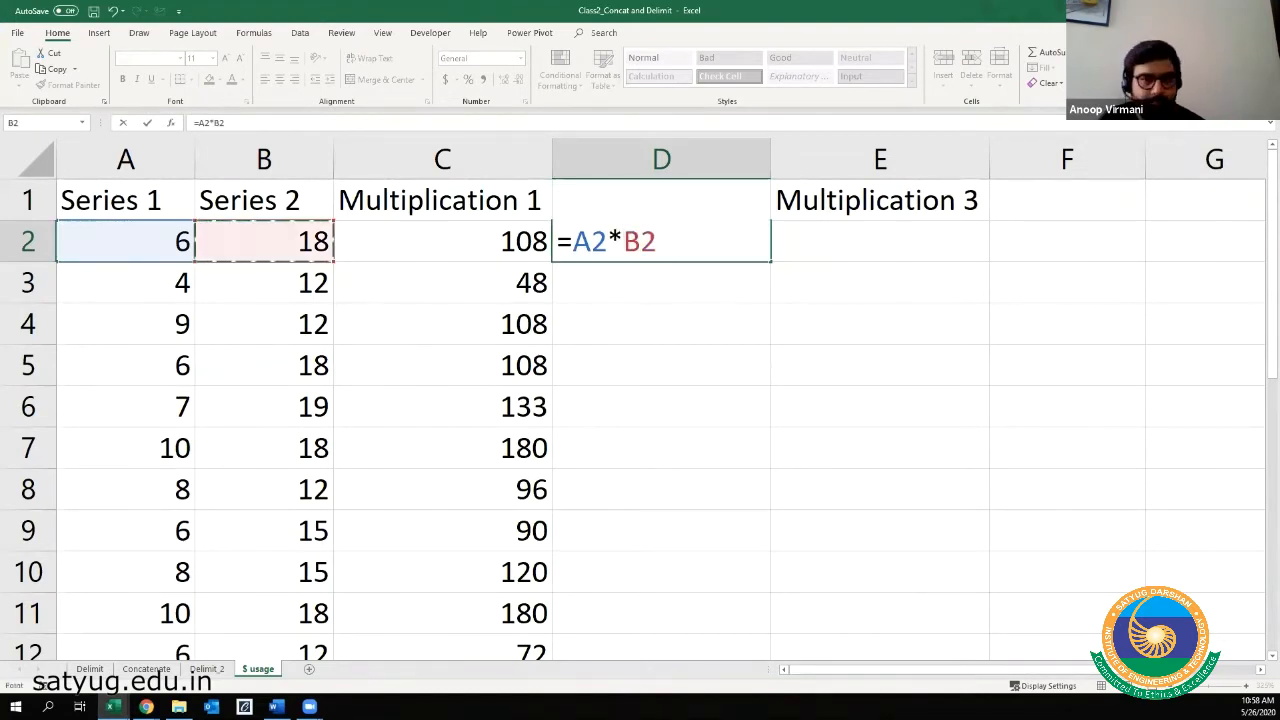
pyautogui.press('F2')
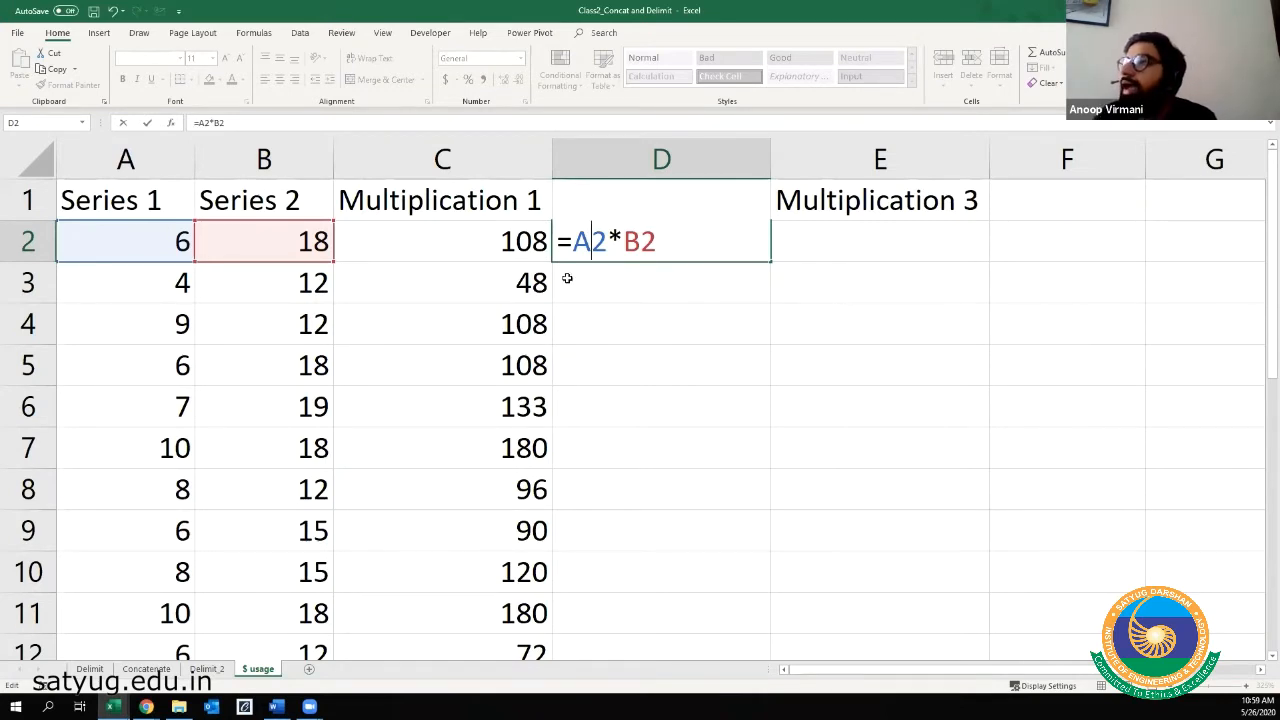
pyautogui.press('Left')
# - Cycle the A2 reference in the D2 formula through $A$2, A$2, $A2 and A2, and discard the formula
pyautogui.moveTo(572, 241); pyautogui.dragTo(606, 241)
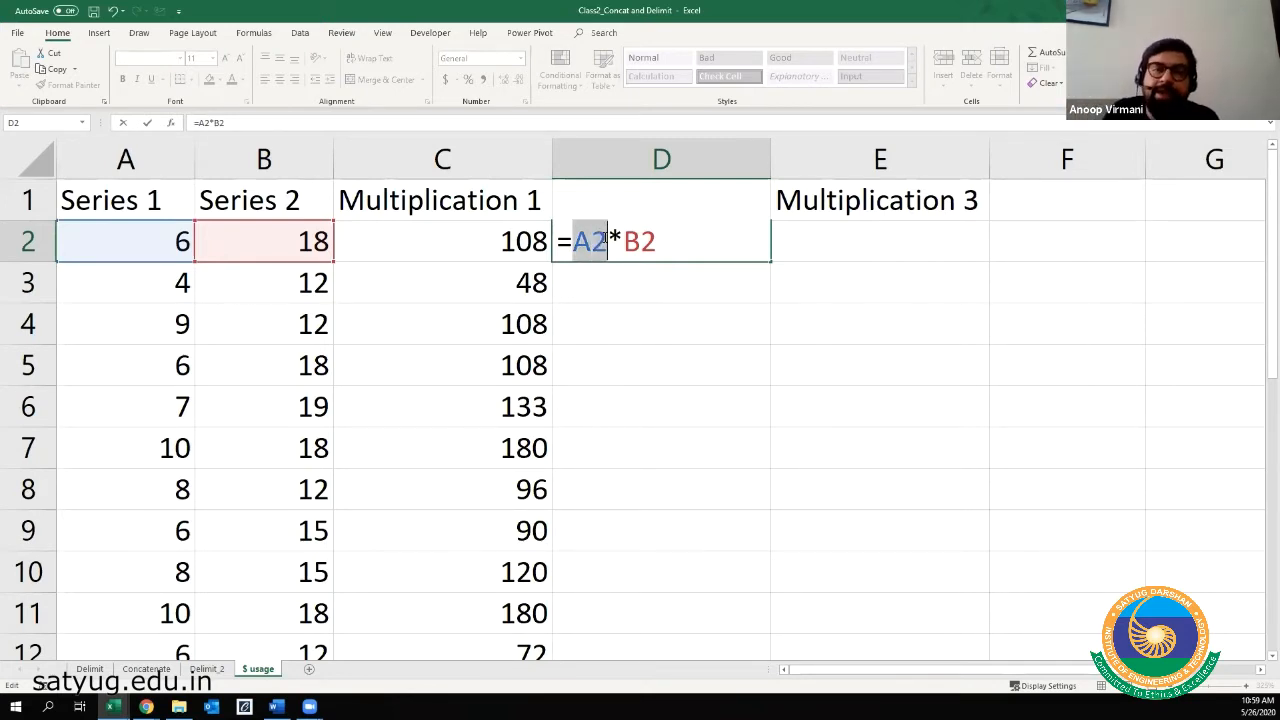
pyautogui.press('F4')
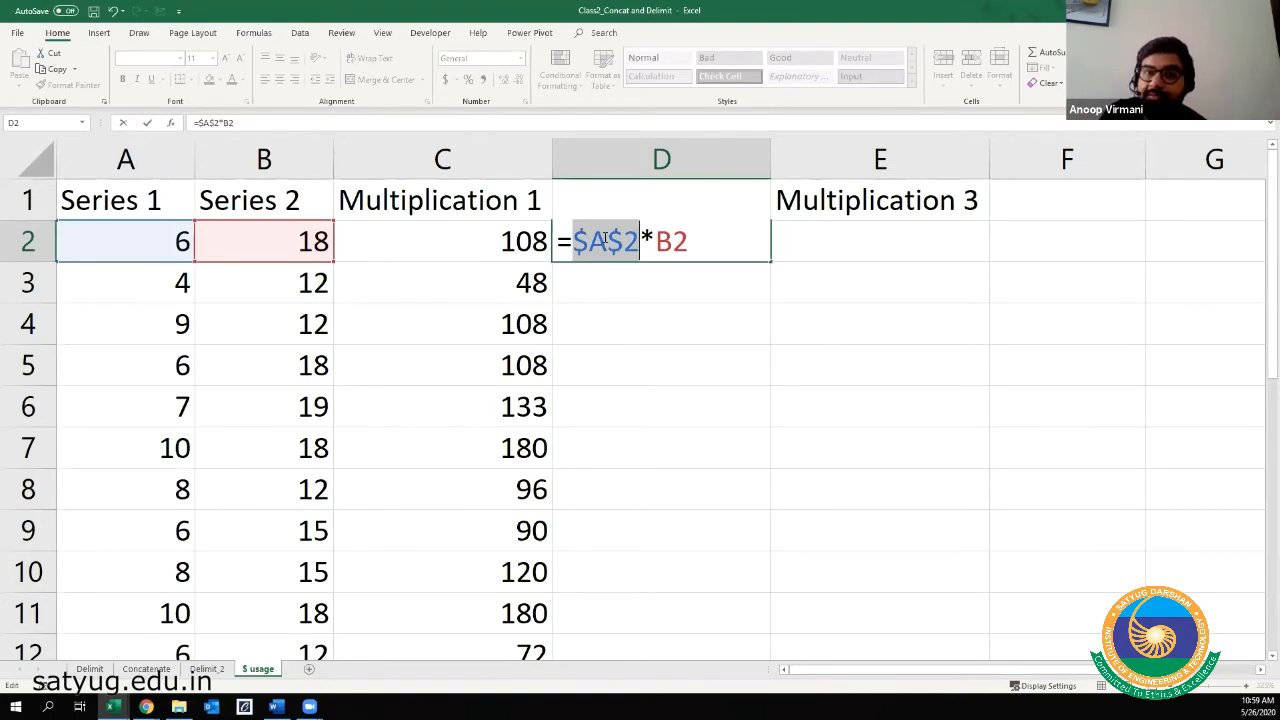
pyautogui.press('F4')
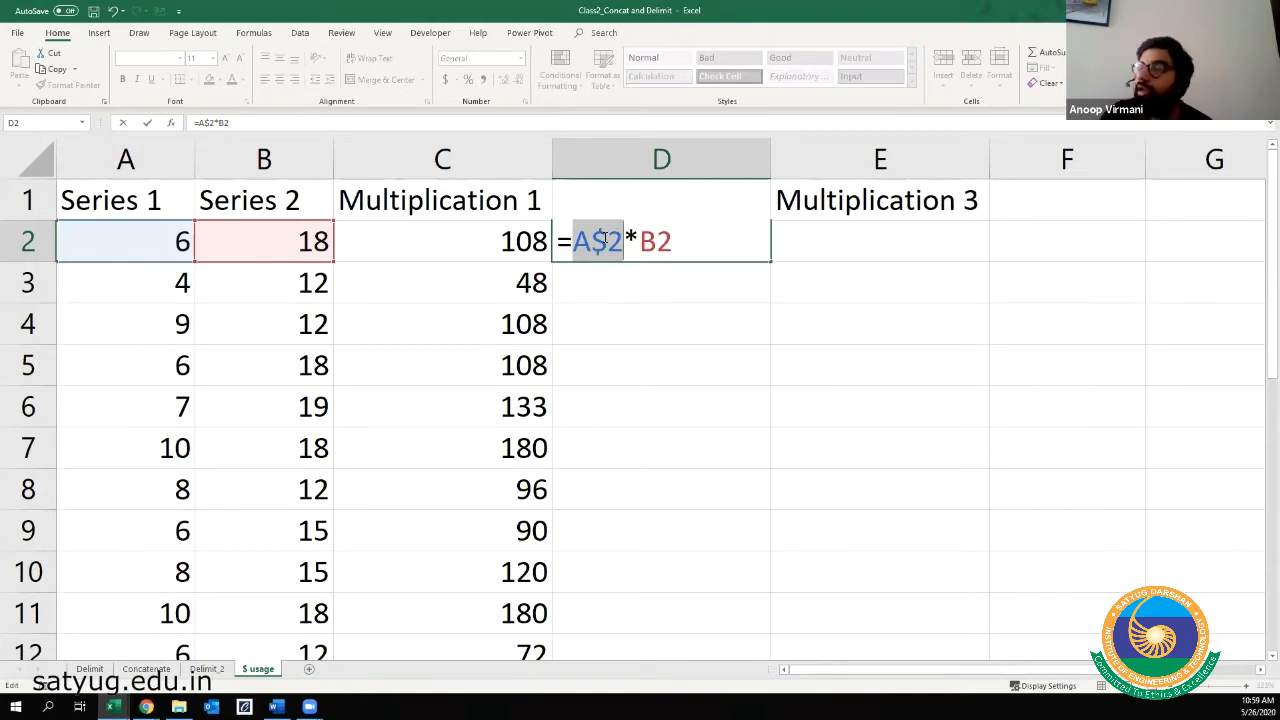
pyautogui.press('F4')
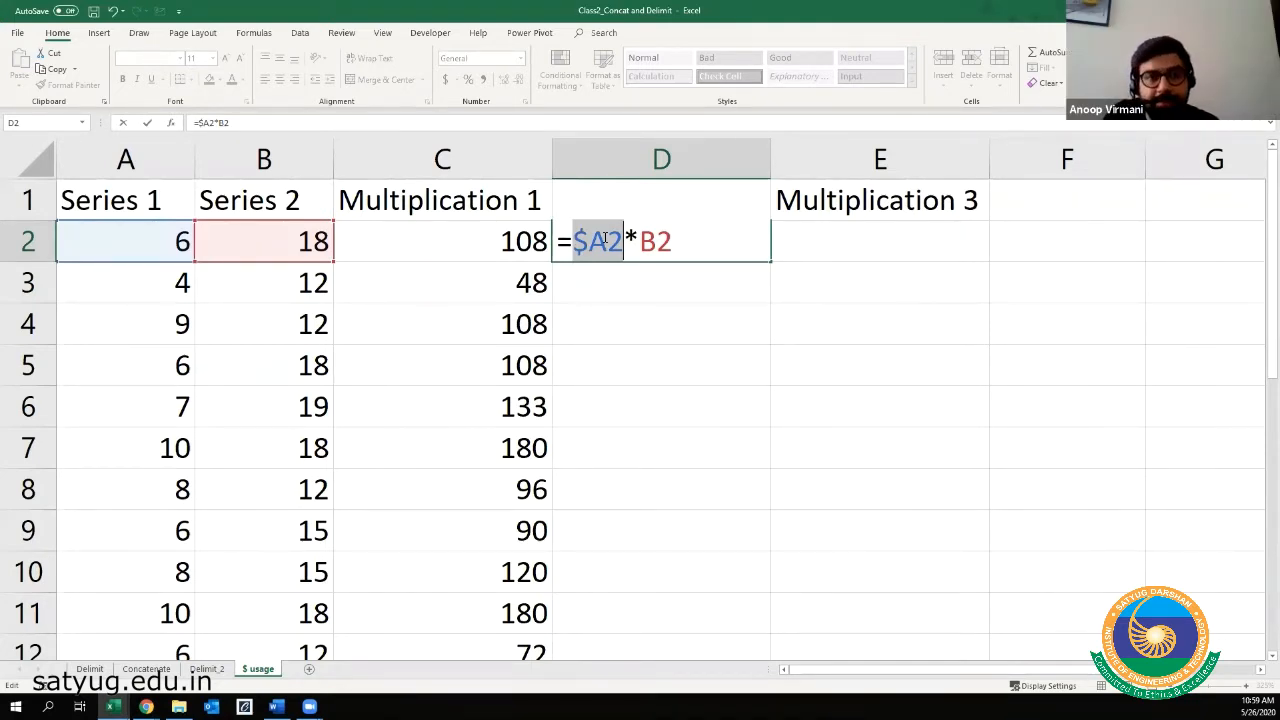
pyautogui.press('F4')
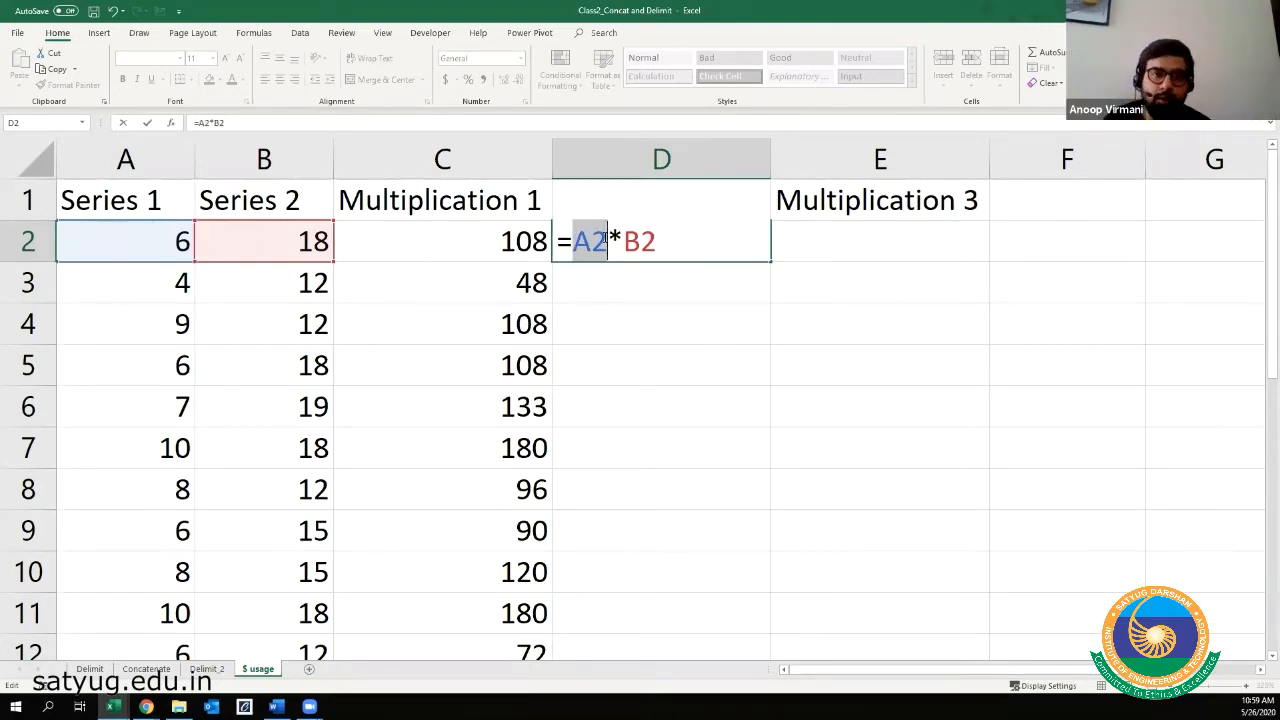
pyautogui.press('Escape')
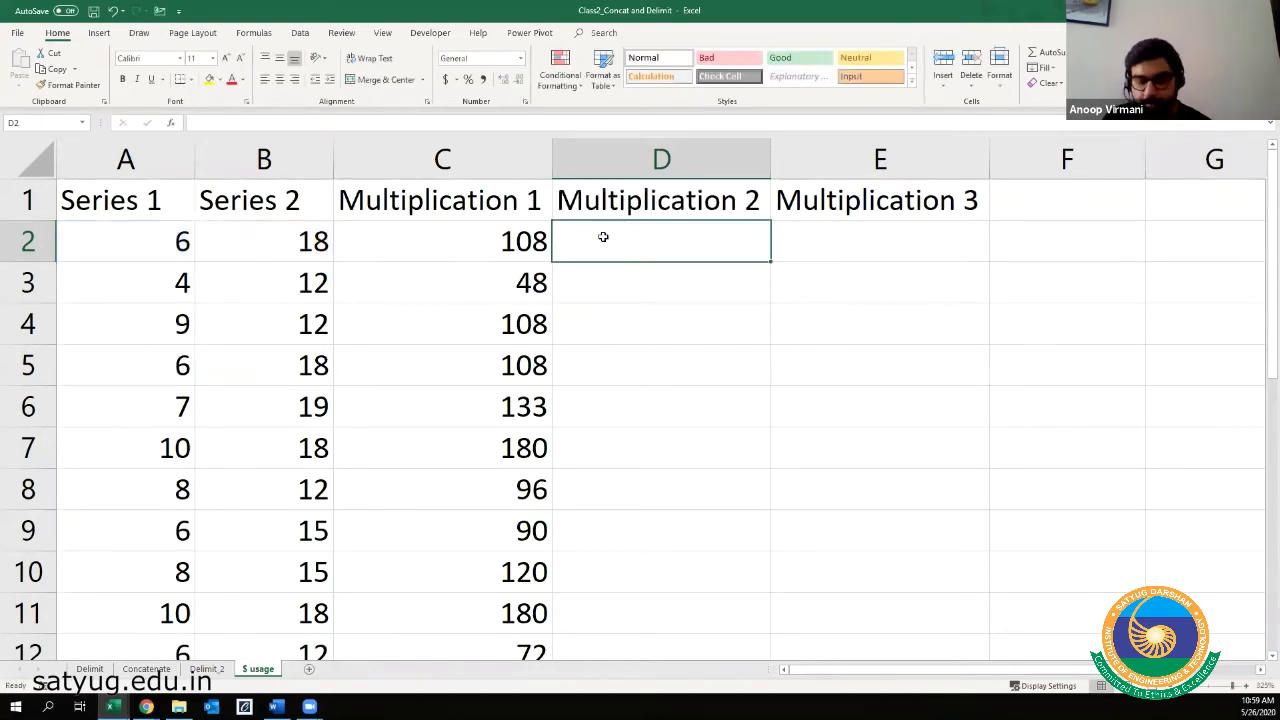
# - Begin the formula =A2*B2 in cell D2 again
pyautogui.write('=')
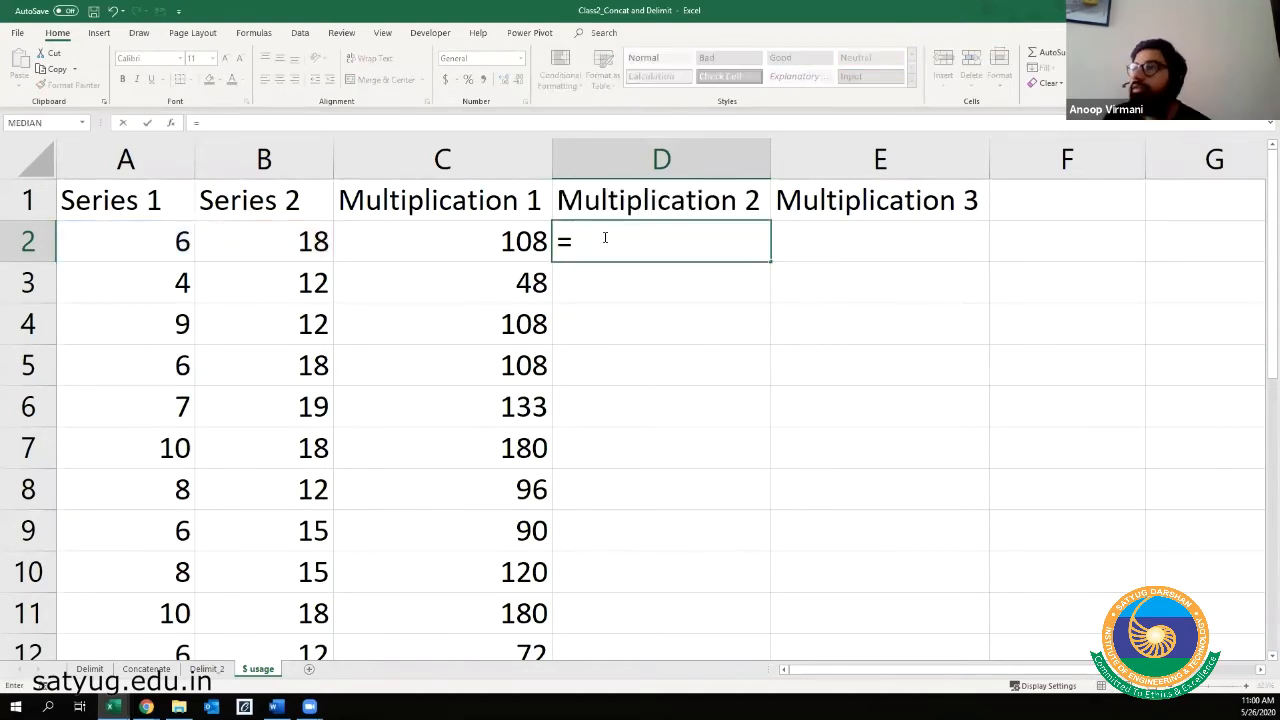
pyautogui.press('Left')
pyautogui.press('Left')
pyautogui.press('Left')
pyautogui.write('*')
pyautogui.press('Left')
pyautogui.press('Left')
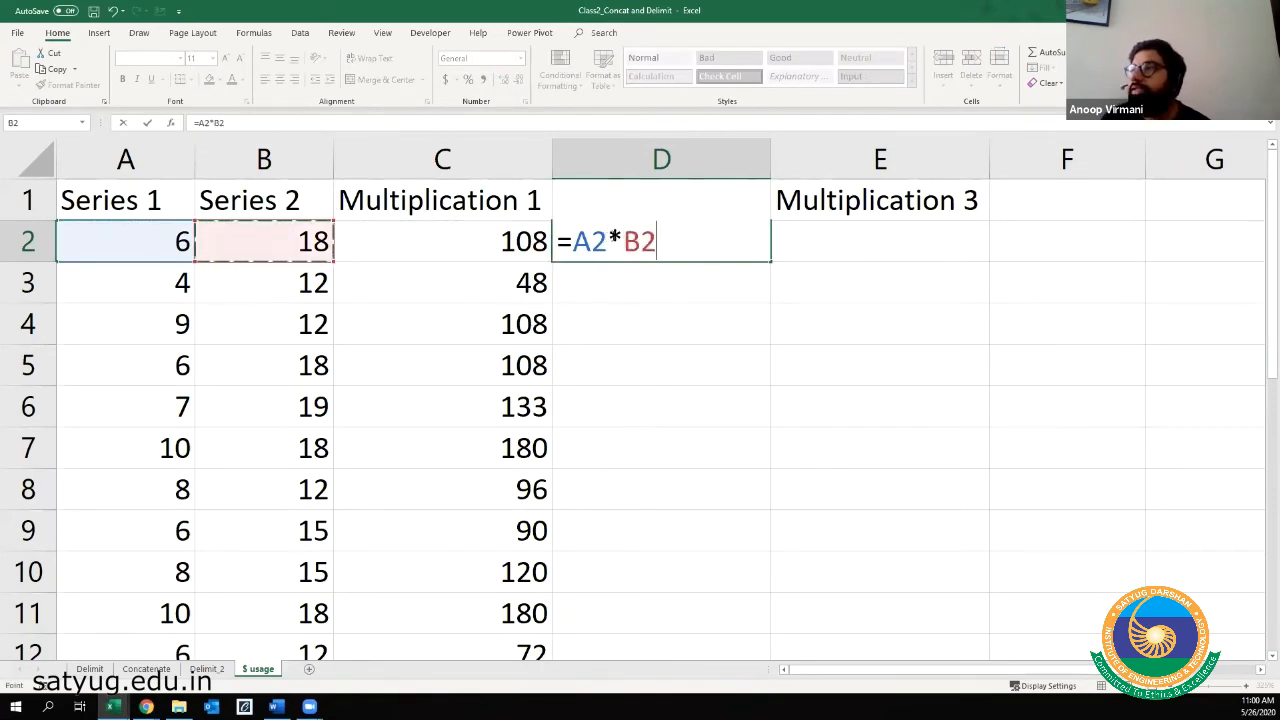
# - Cycle the B2 reference in the D2 formula through $B$2, B$2, $B2 and B2, and discard the formula
pyautogui.doubleClick(640, 240)
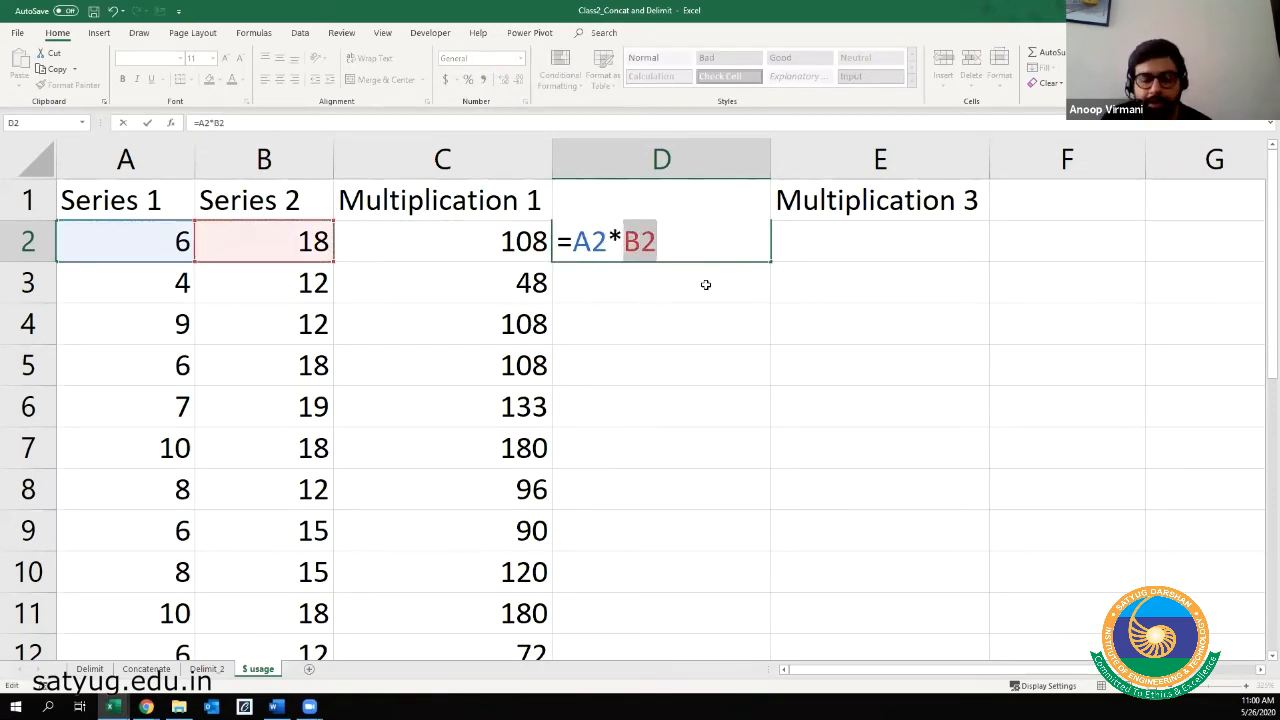
pyautogui.press('F4')
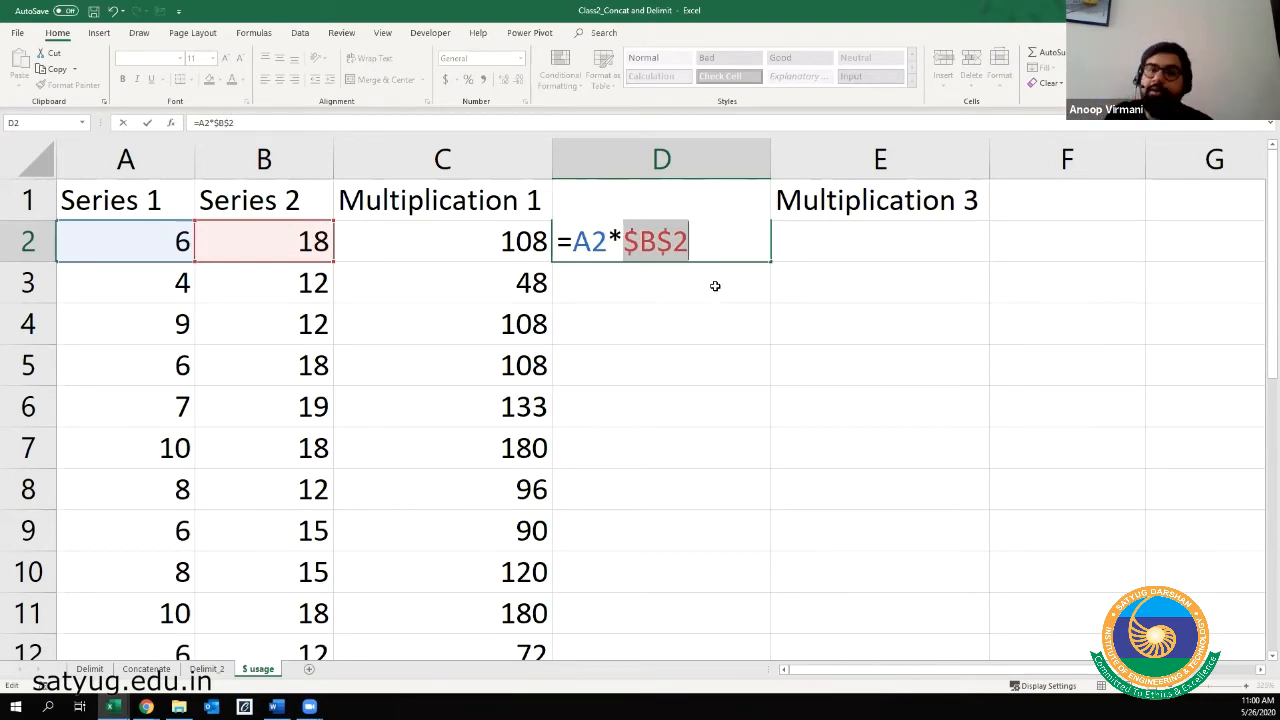
pyautogui.press('F4')
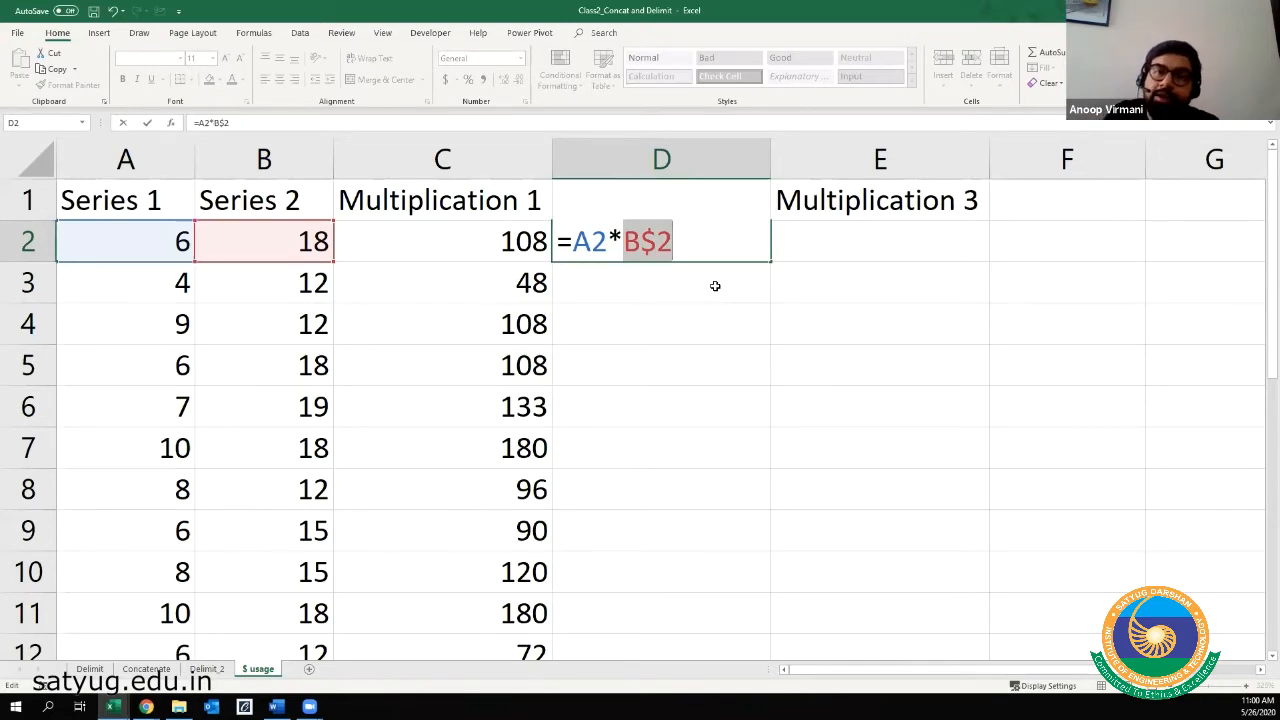
pyautogui.press('F4')
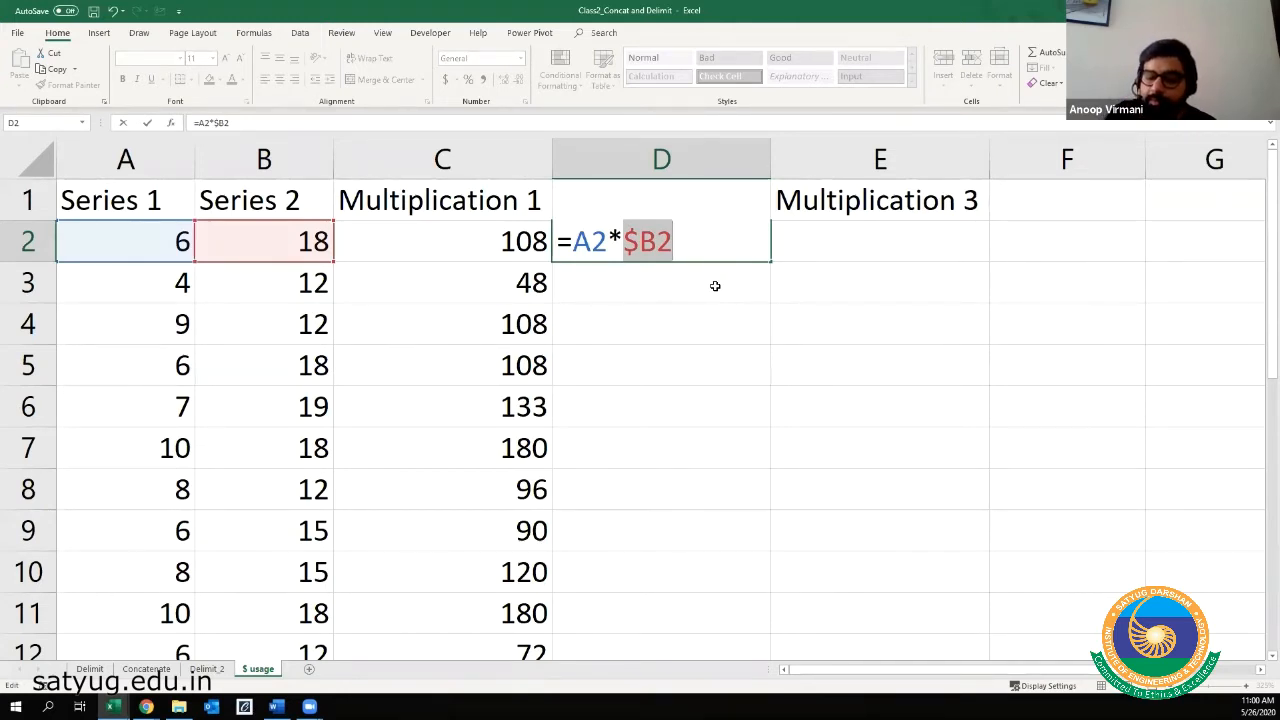
pyautogui.press('F4')
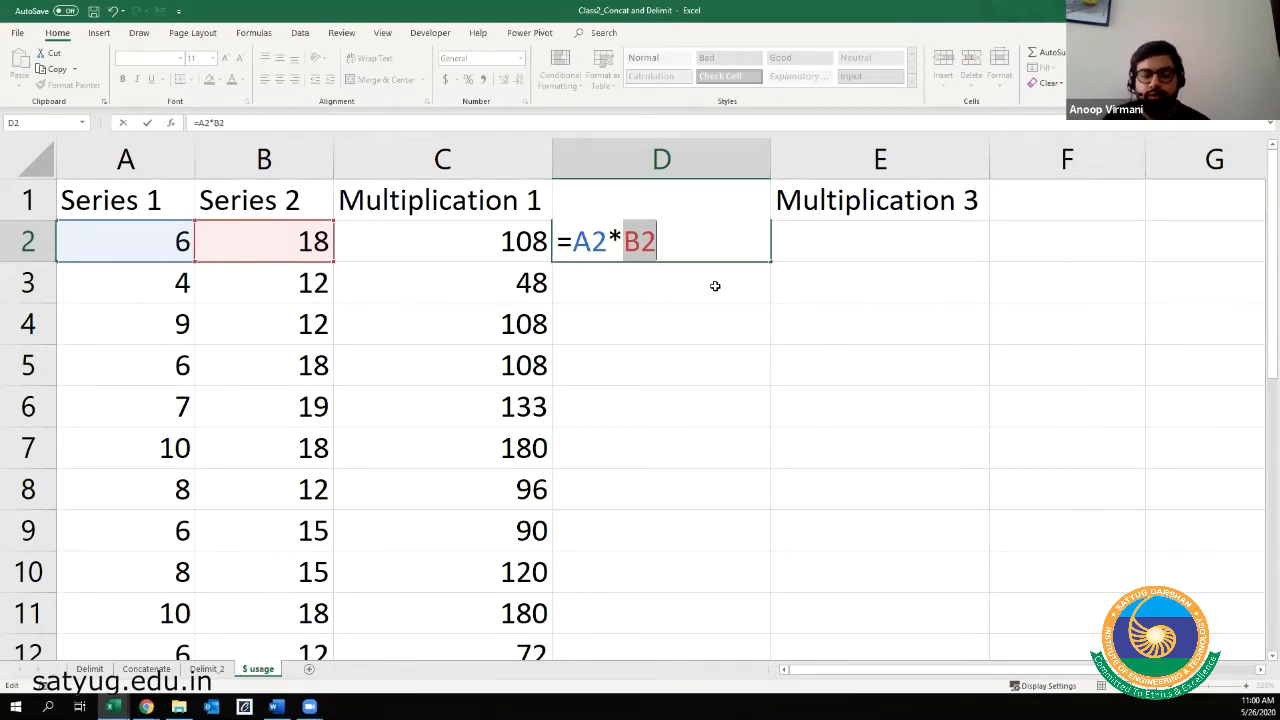
pyautogui.press('Escape')
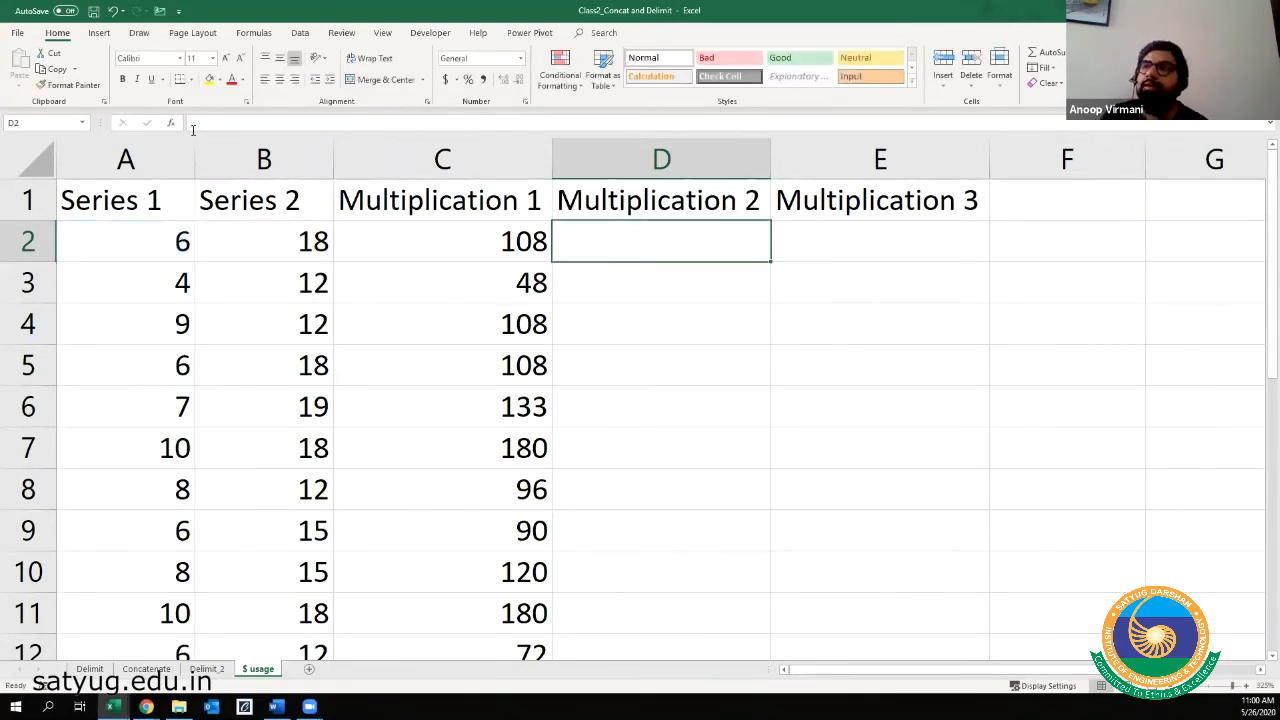
# - Highlight whole columns A, B and D, and whole rows 2 to 5, one at a time to illustrate columns and rows
pyautogui.click(163, 156)
pyautogui.click(263, 156)
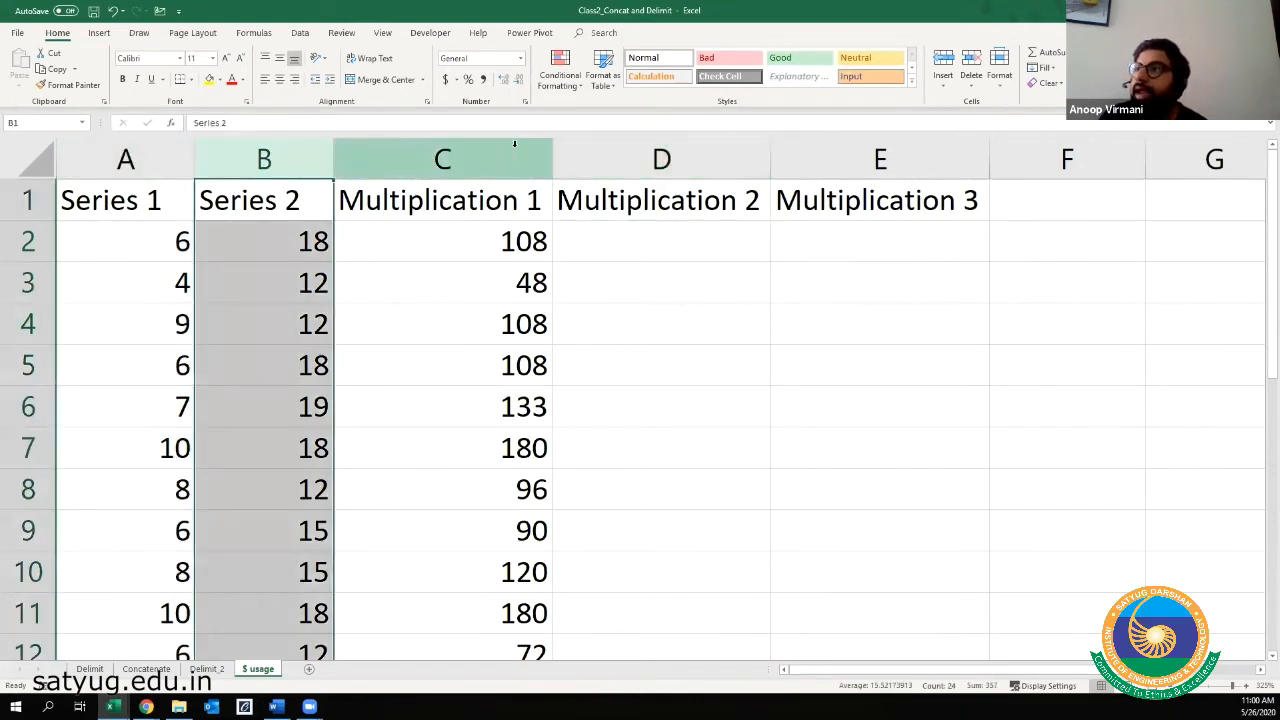
pyautogui.click(660, 150)
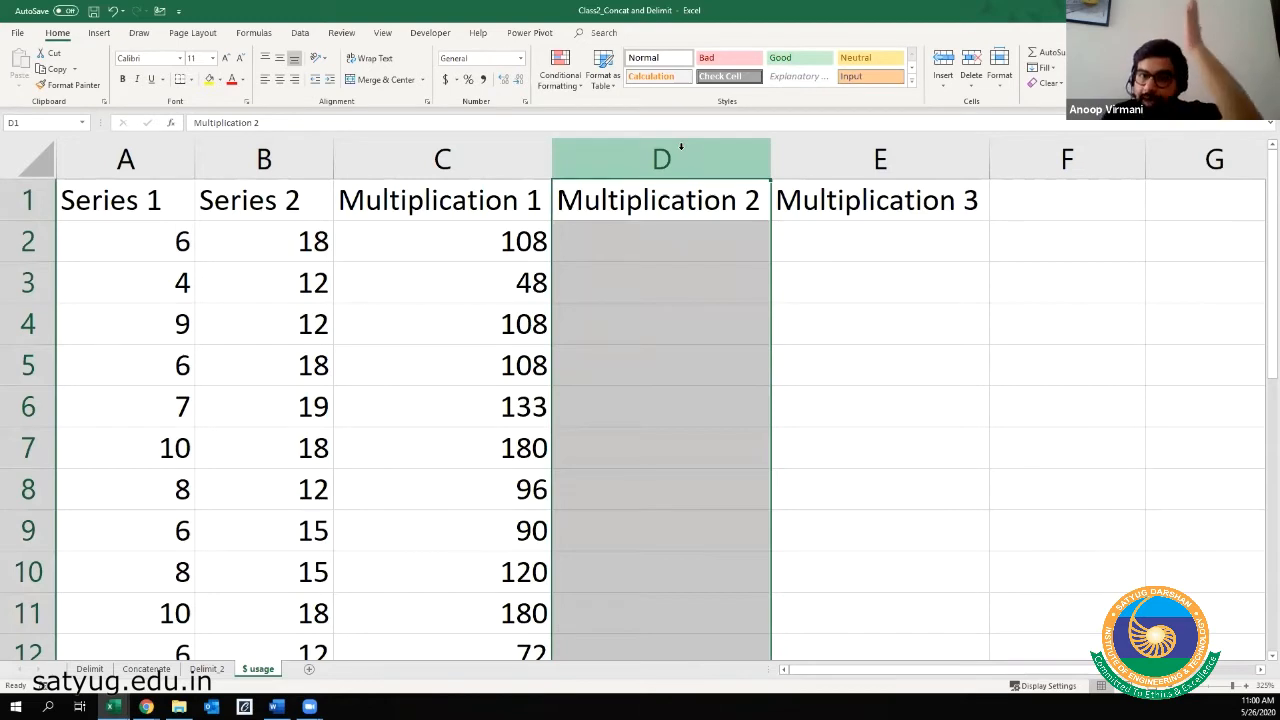
pyautogui.click(28, 245)
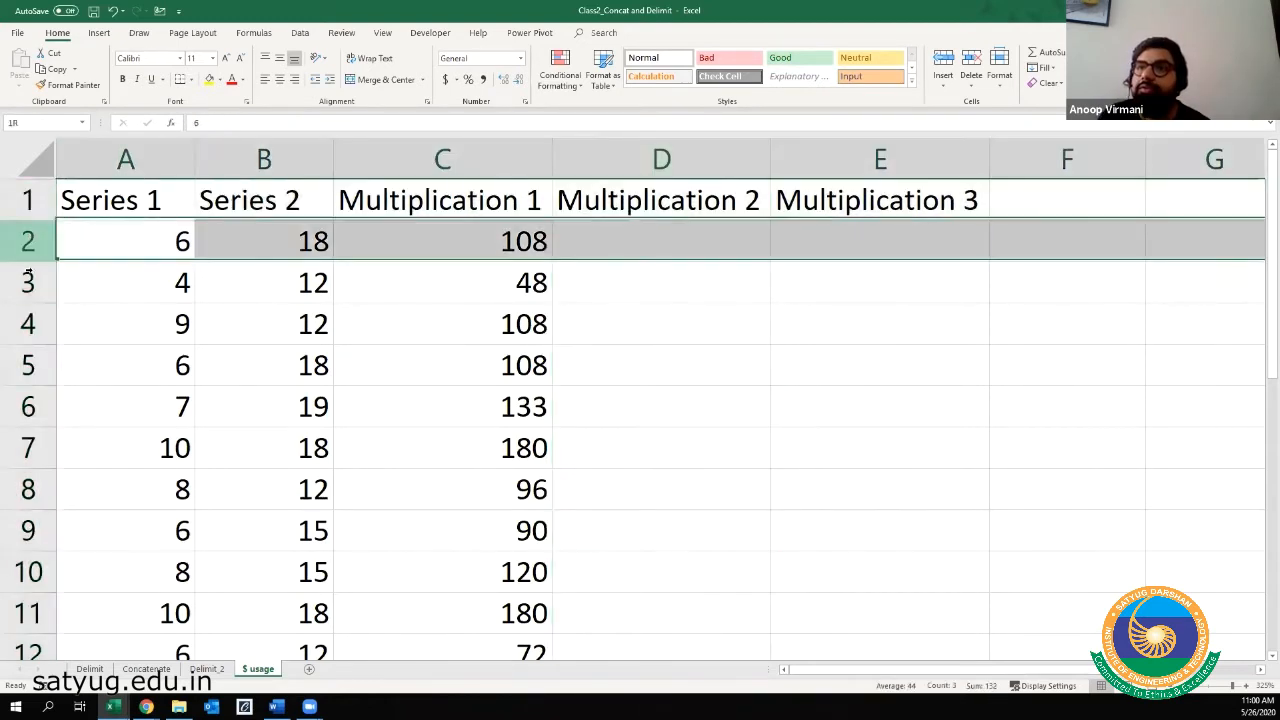
pyautogui.click(28, 283)
pyautogui.click(28, 324)
pyautogui.click(35, 368)
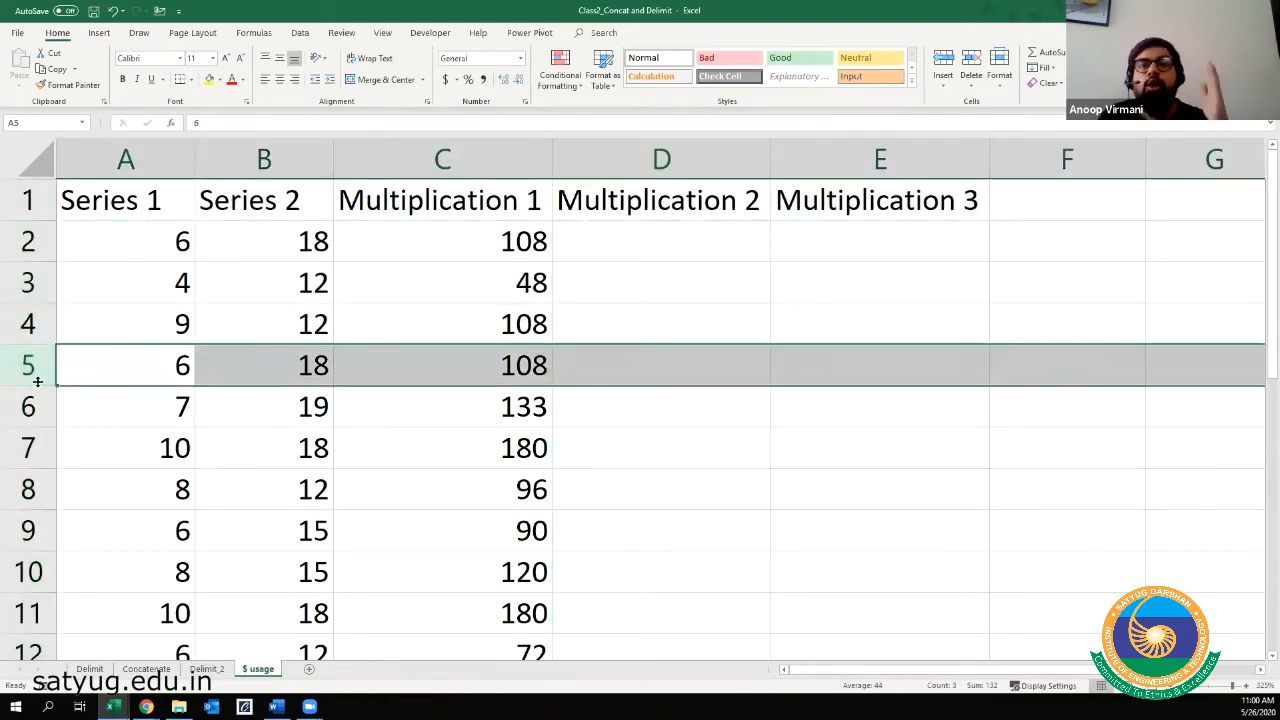
# - Build the formula =A2*B2 in cell D2 under Multiplication 2
pyautogui.click(647, 246)
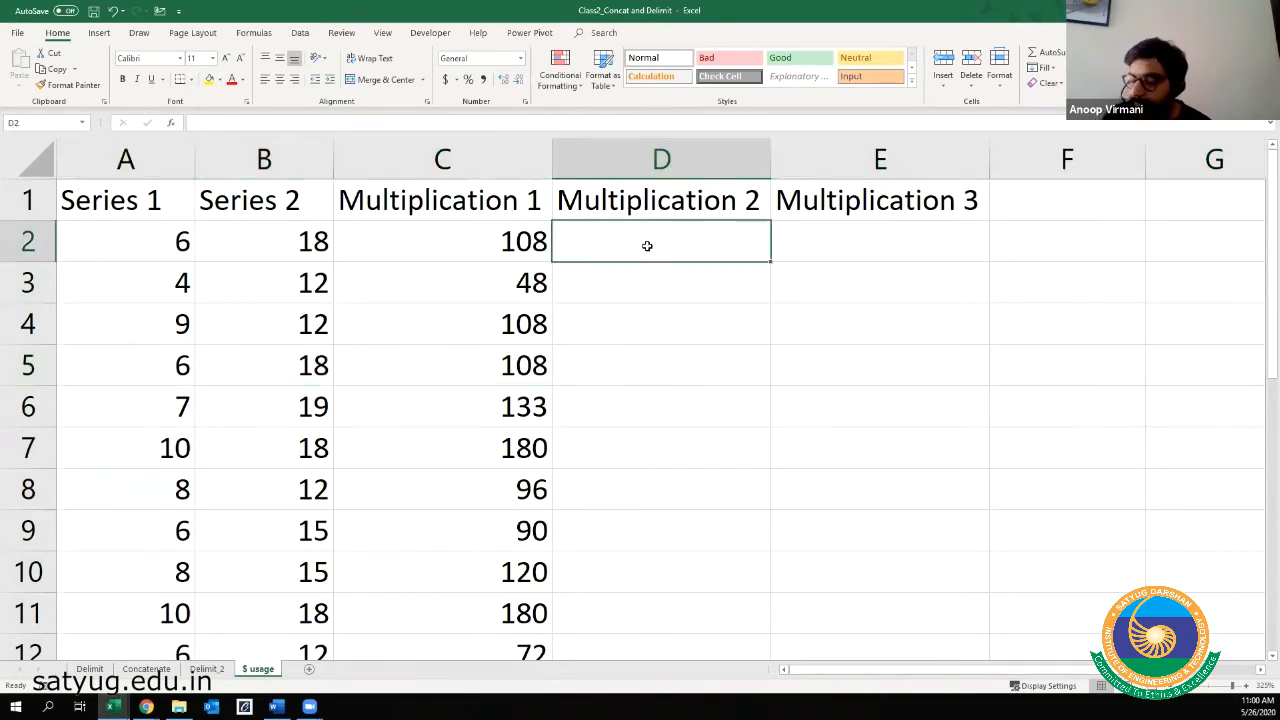
pyautogui.write('=')
pyautogui.press('Left')
pyautogui.press('Left')
pyautogui.press('Left')
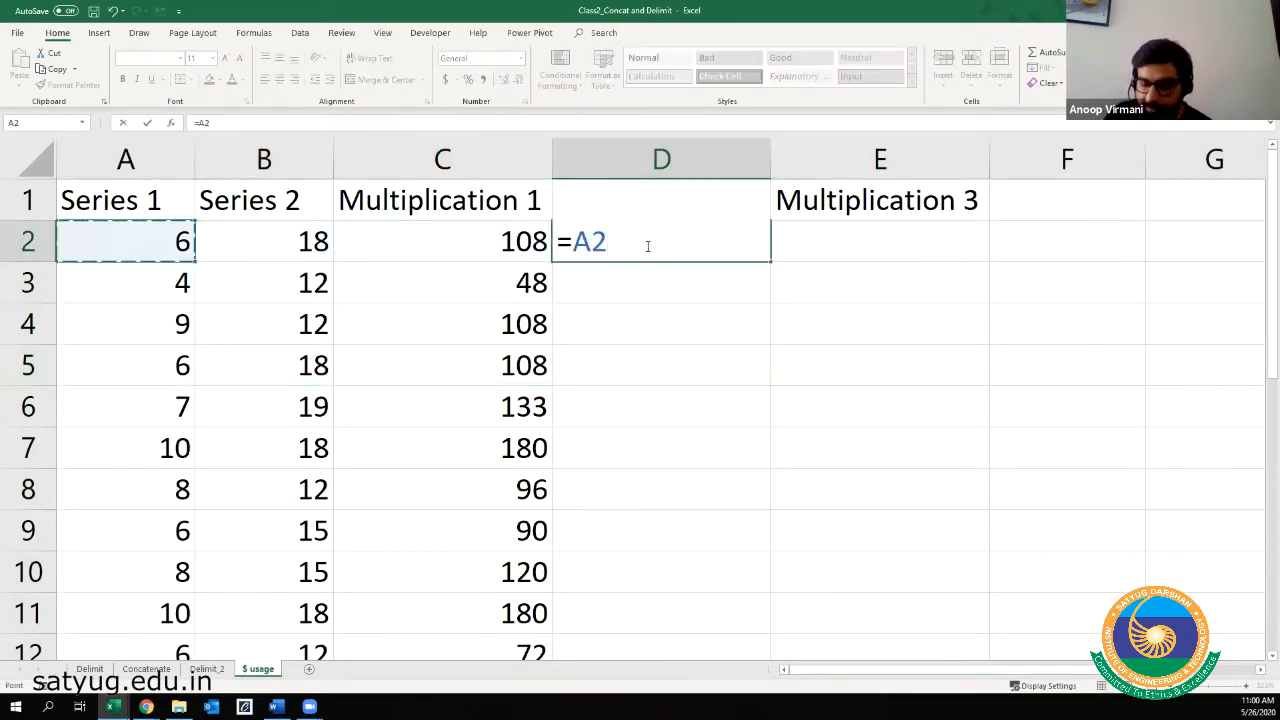
pyautogui.write('*')
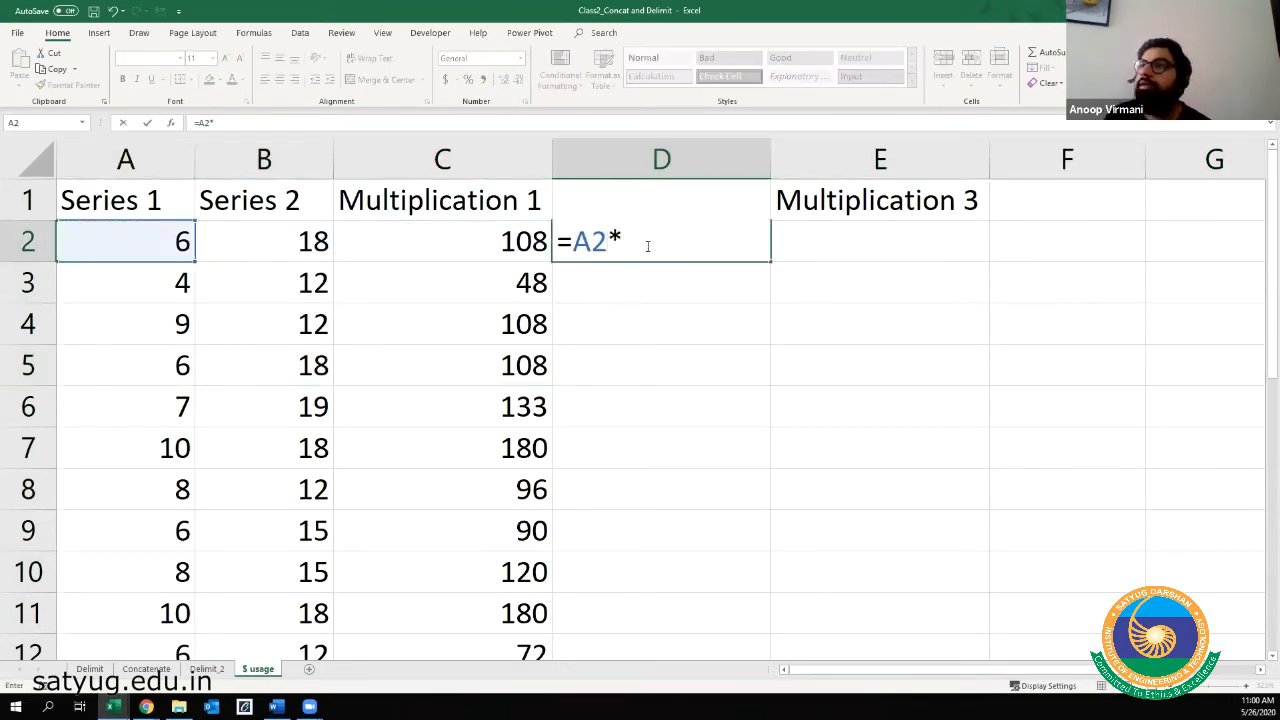
pyautogui.press('Left')
pyautogui.press('Left')
# - Make the A2 reference in the D2 formula absolute so it reads =$A$2*B2, and enter it
pyautogui.press('F2')
pyautogui.press('Left')
pyautogui.press('Left')
pyautogui.press('Left')
pyautogui.press('Left')
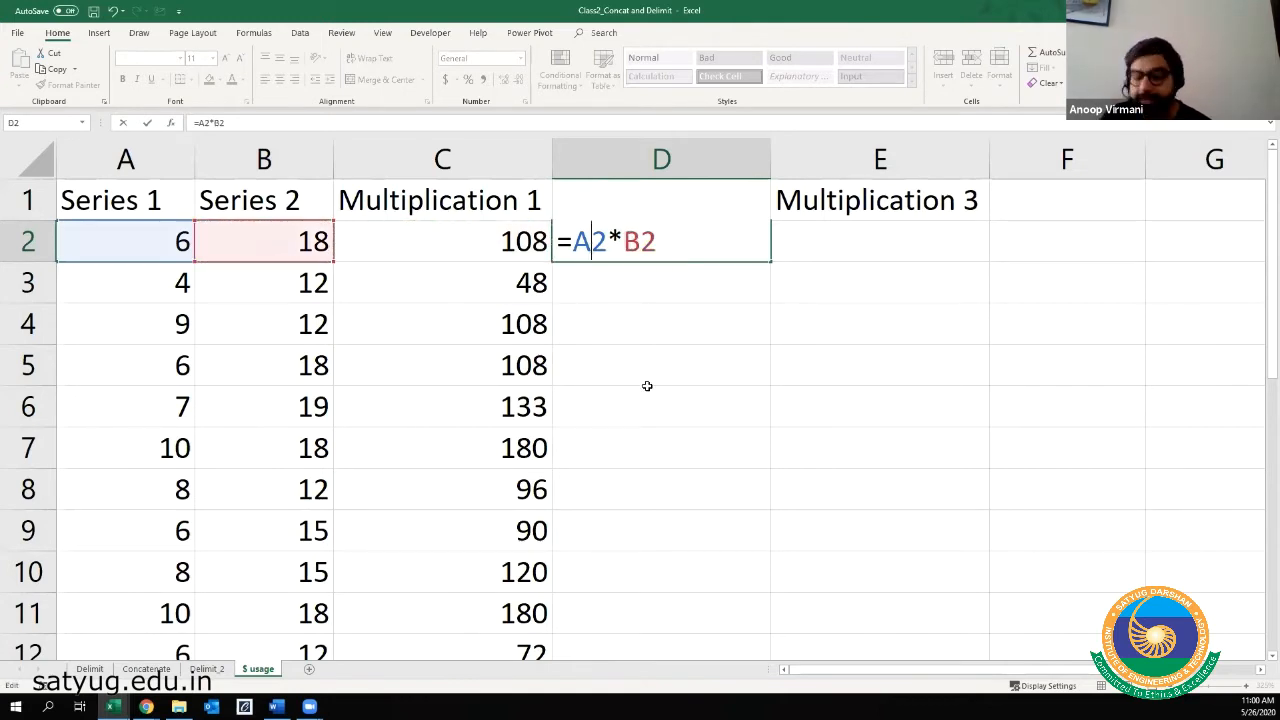
pyautogui.press('F4')
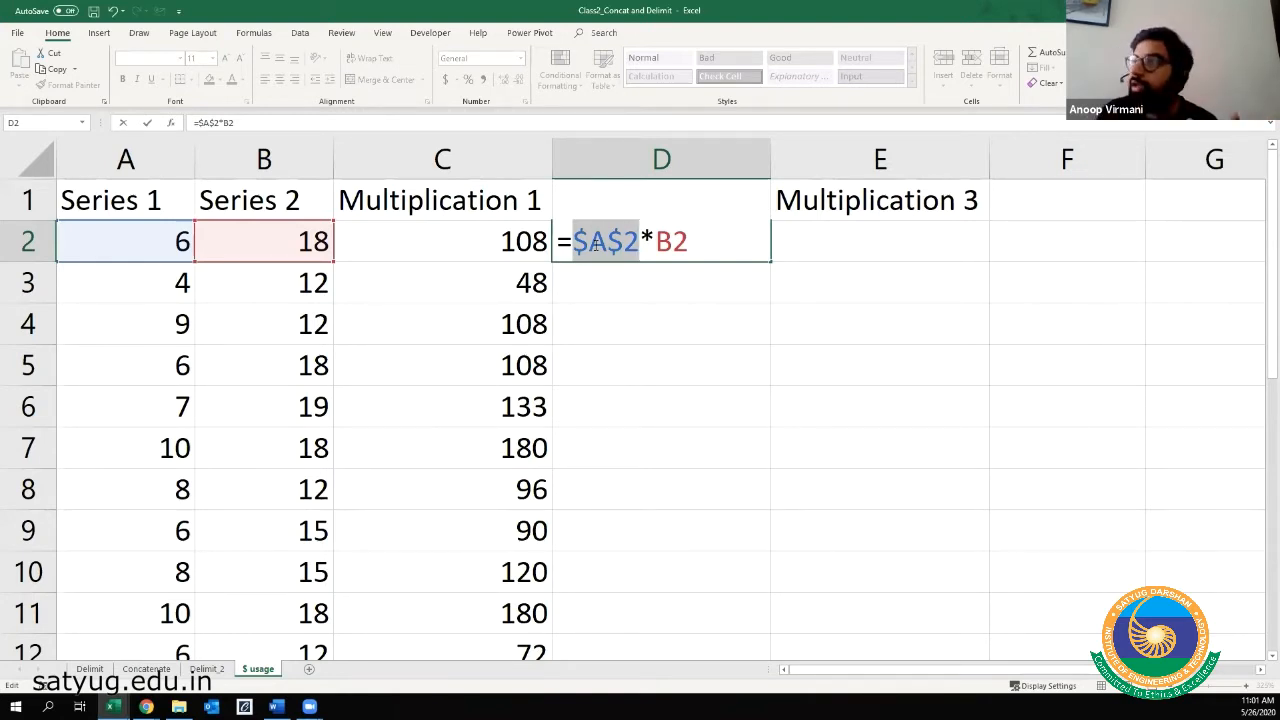
pyautogui.press('Return')
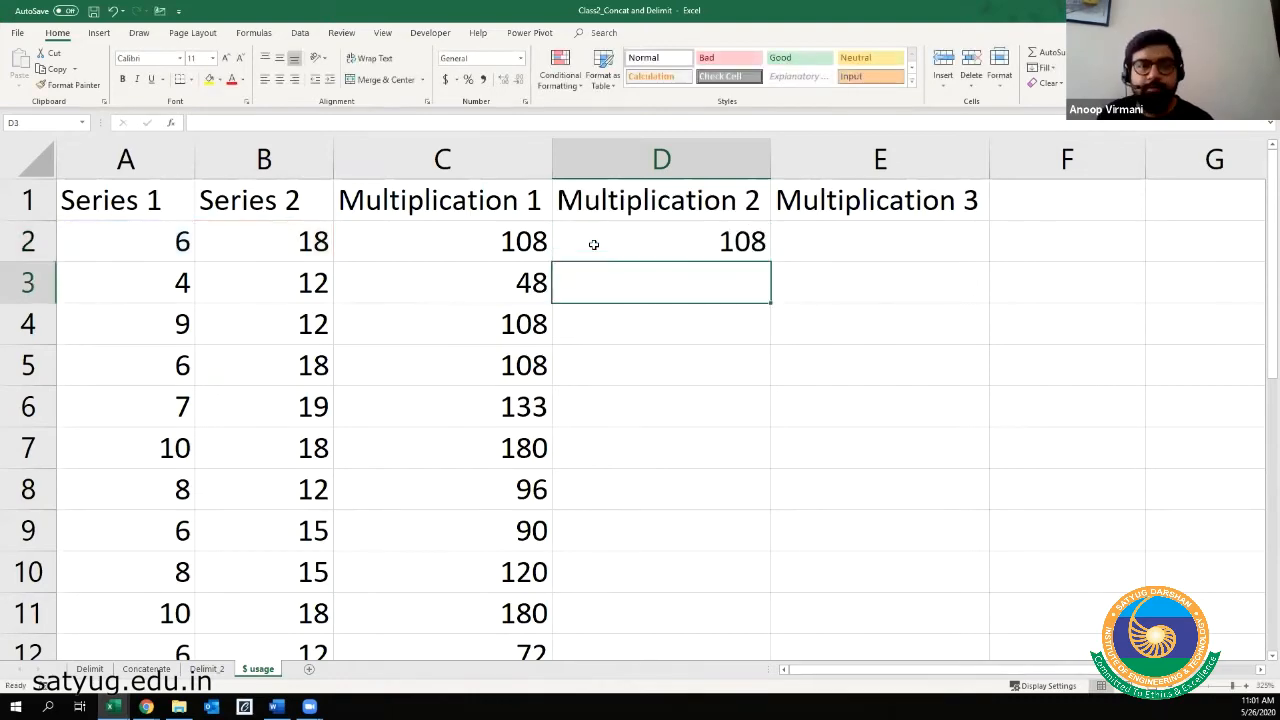
# - Fill the D2 formula down the Multiplication 2 column to the last data row
pyautogui.press('Up')
pyautogui.press('Left')
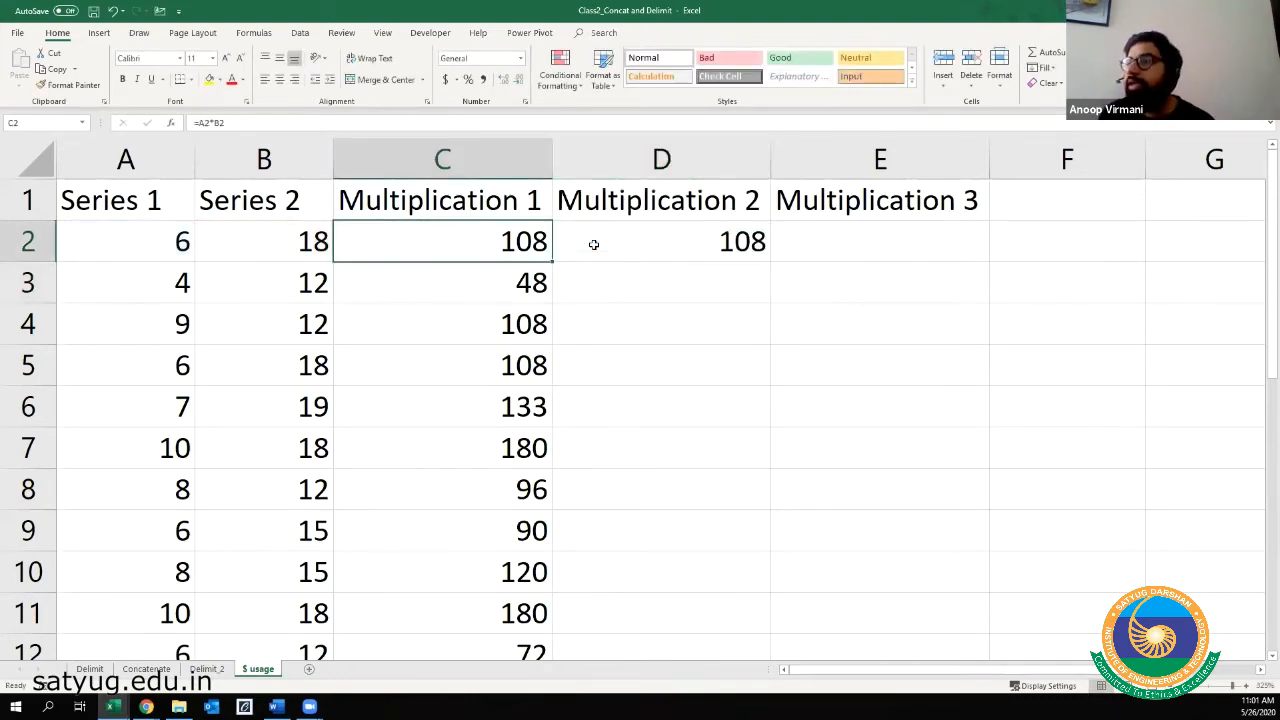
pyautogui.hotkey('ctrl', 'Down')
pyautogui.press('Right')
pyautogui.hotkey('ctrl', 'shift', 'Up')
pyautogui.hotkey('ctrl', 'd')
# - Check which cells the filled formula in D3 refers to, and return to C3 under Multiplication 1
pyautogui.hotkey('ctrl', 'Up')
pyautogui.press('Down')
pyautogui.press('Down')
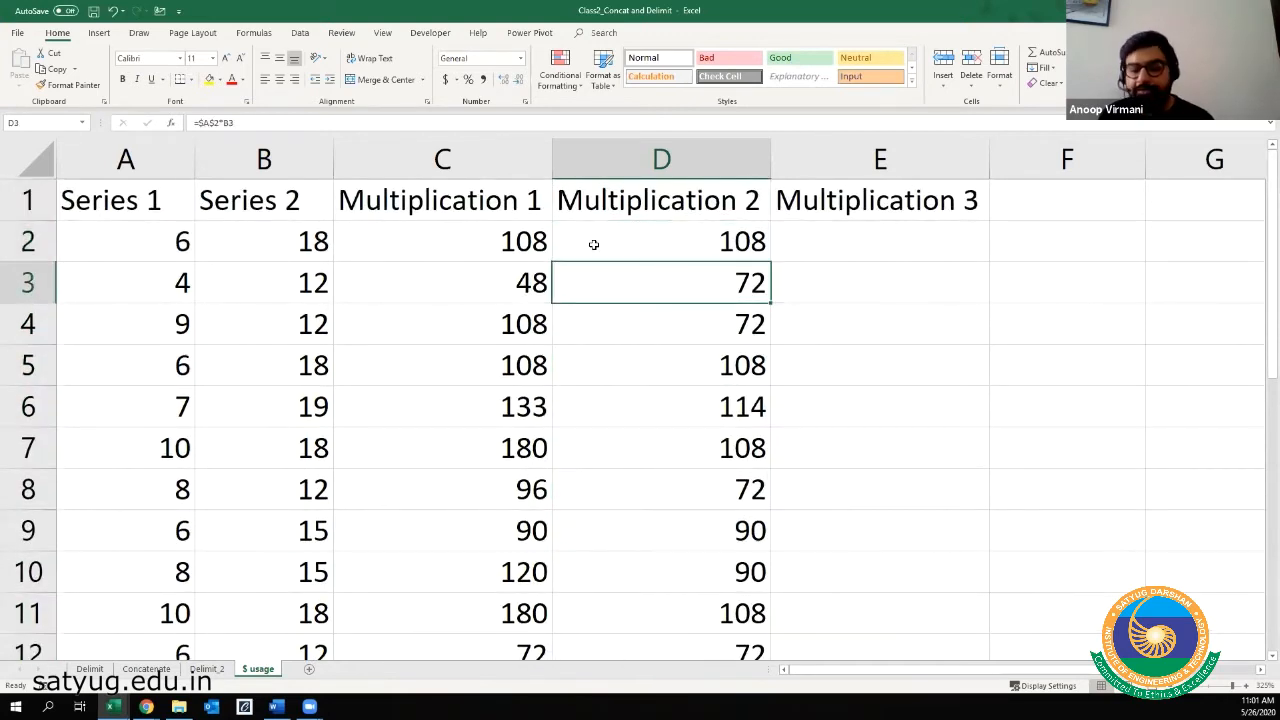
pyautogui.press('F2')
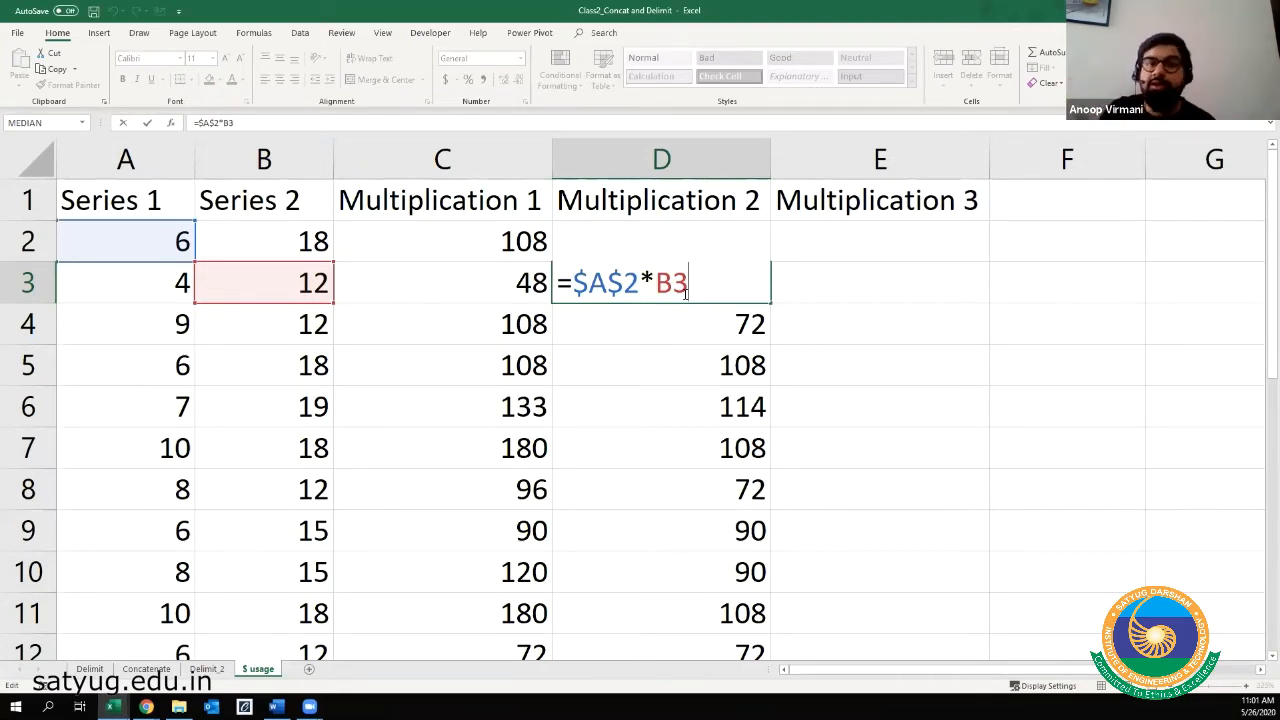
pyautogui.hotkey('shift', 'Tab')
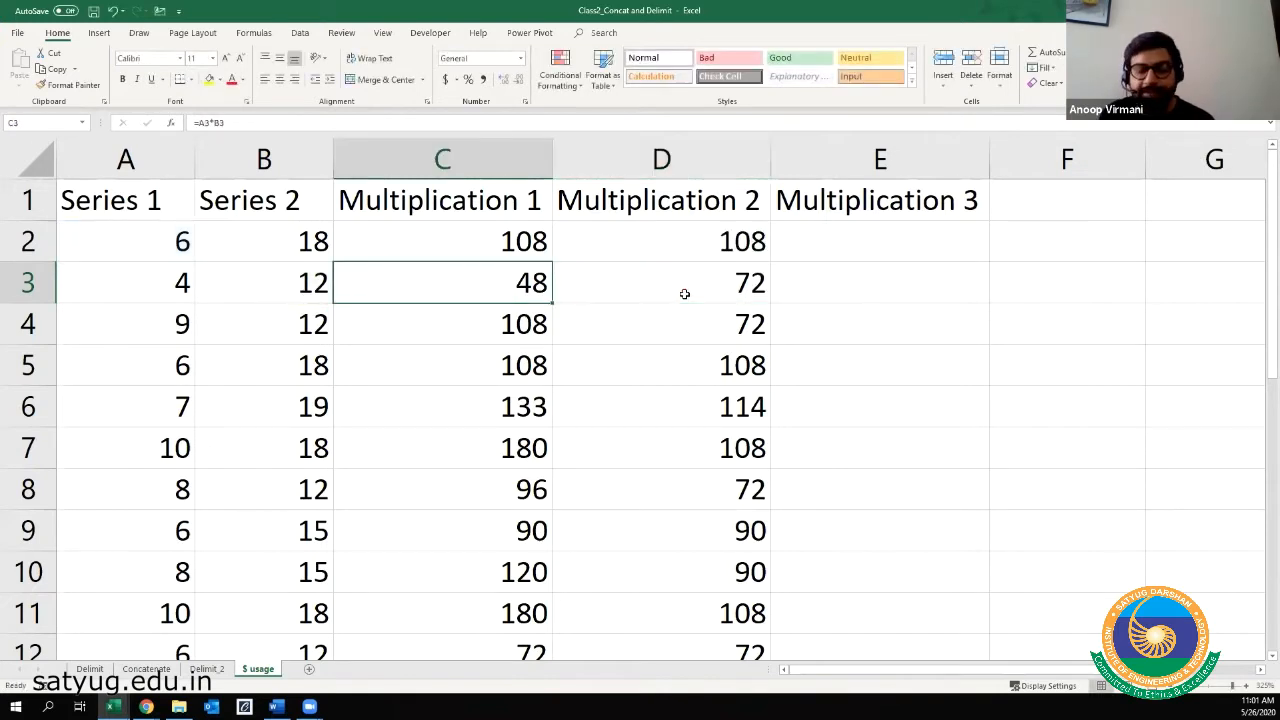
# - Check which cells the C3 formula refers to, and make the Multiplication 1 heading in C1 bold
pyautogui.press('F2')
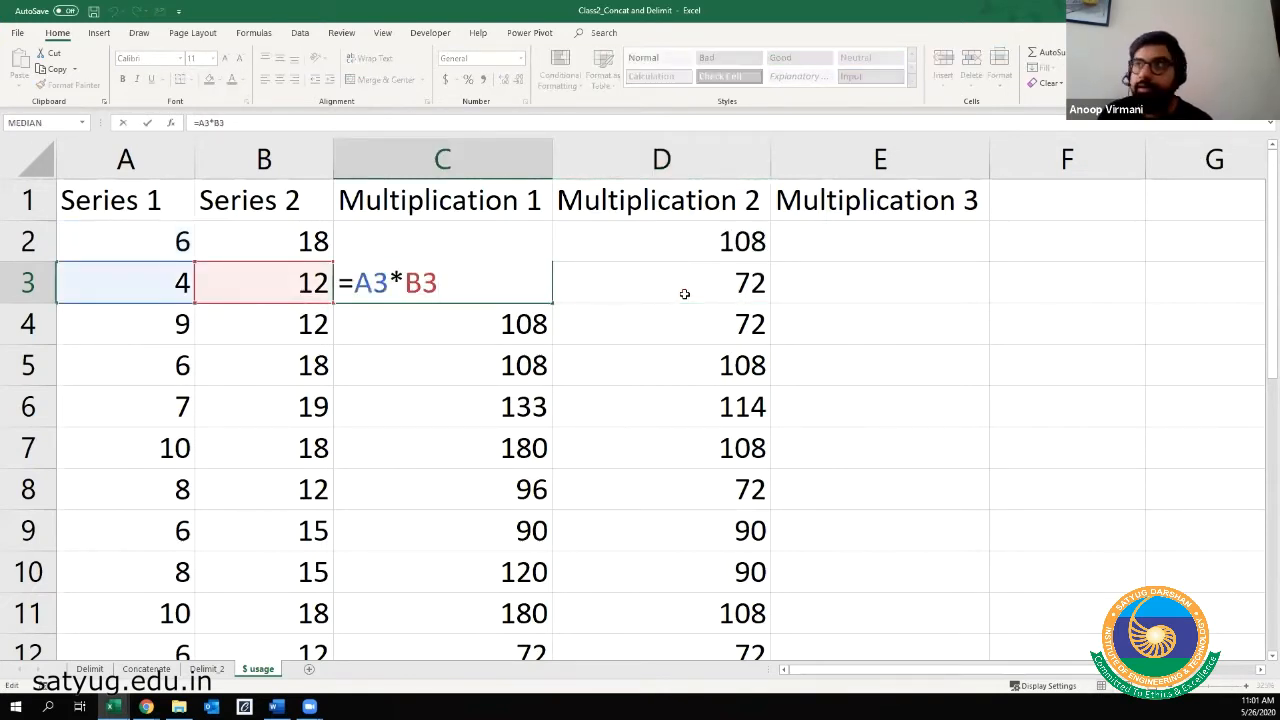
pyautogui.hotkey('shift', 'Return')
pyautogui.press('Up')
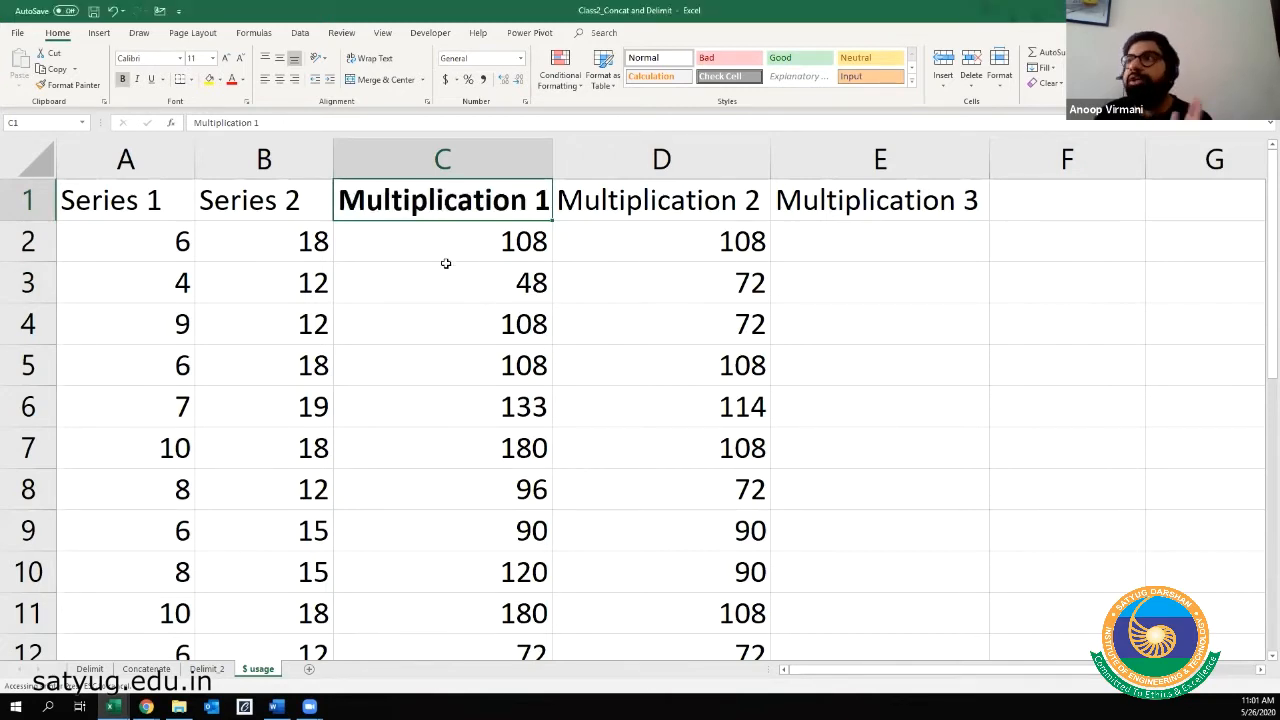
# - Examine which cells the formulas in D3, D4 and D5 refer to, and return to D2
pyautogui.click(496, 270)
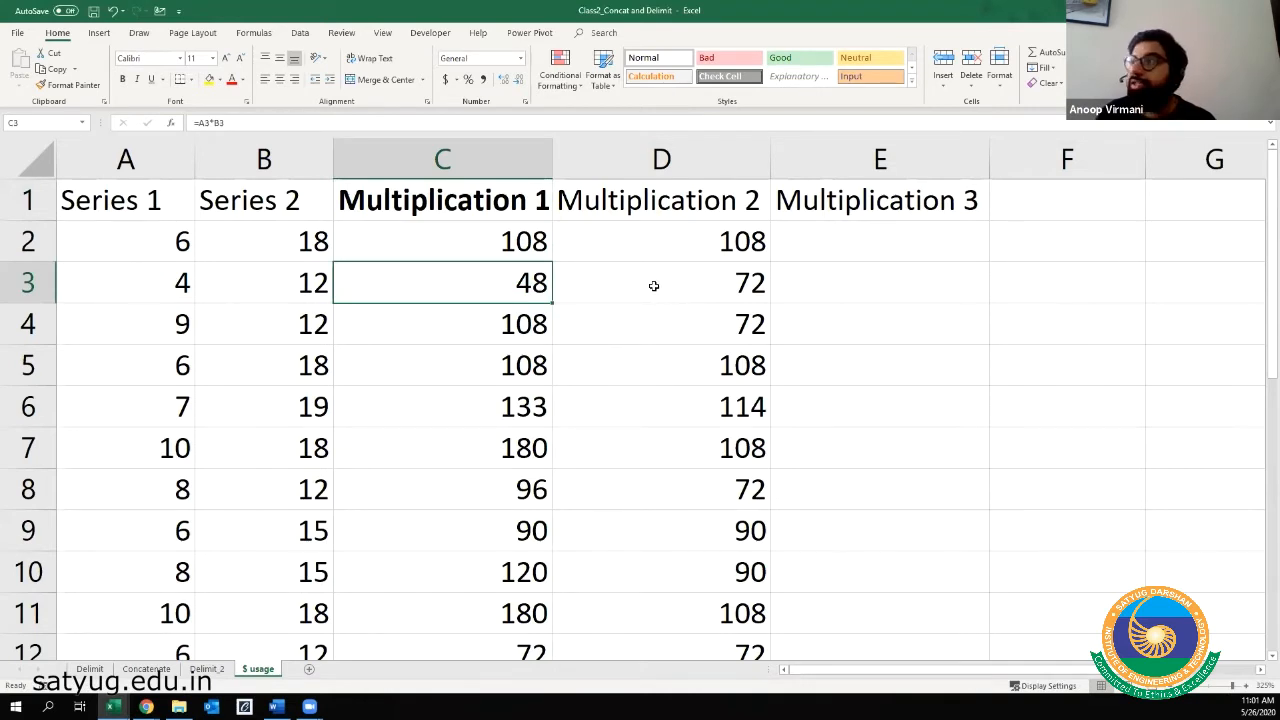
pyautogui.click(653, 288)
pyautogui.doubleClick(653, 288)
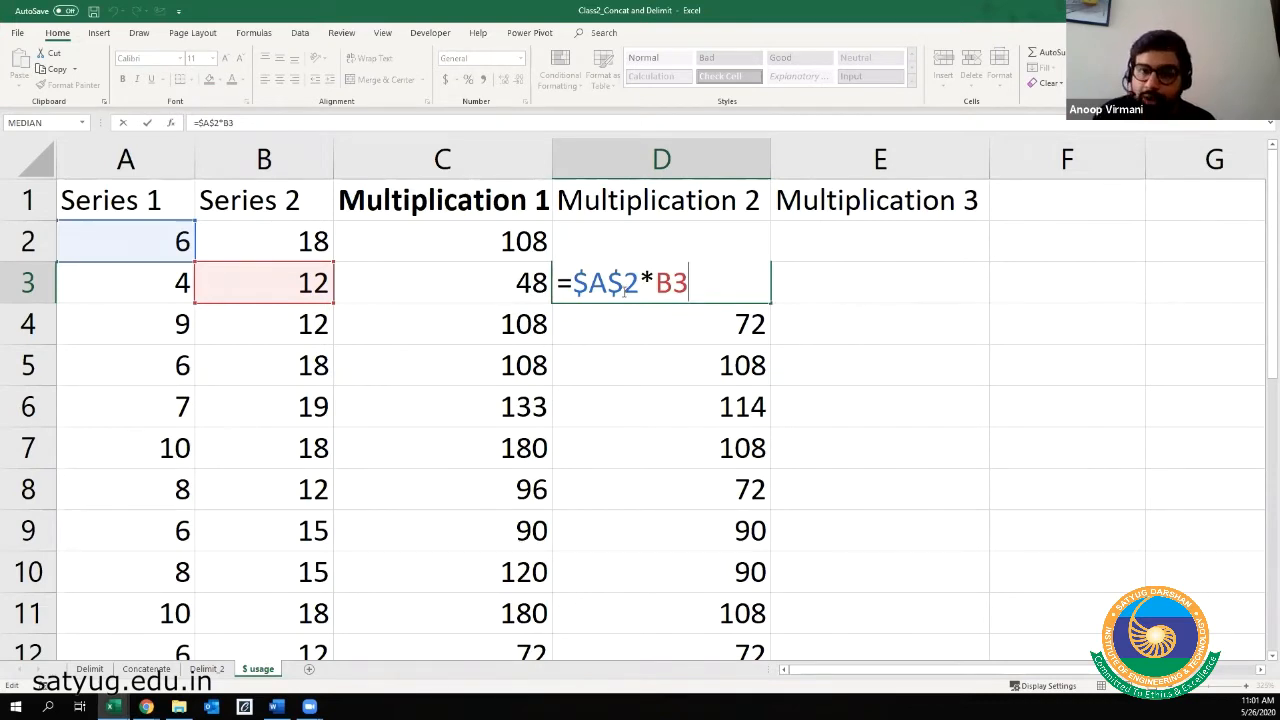
pyautogui.press('Return')
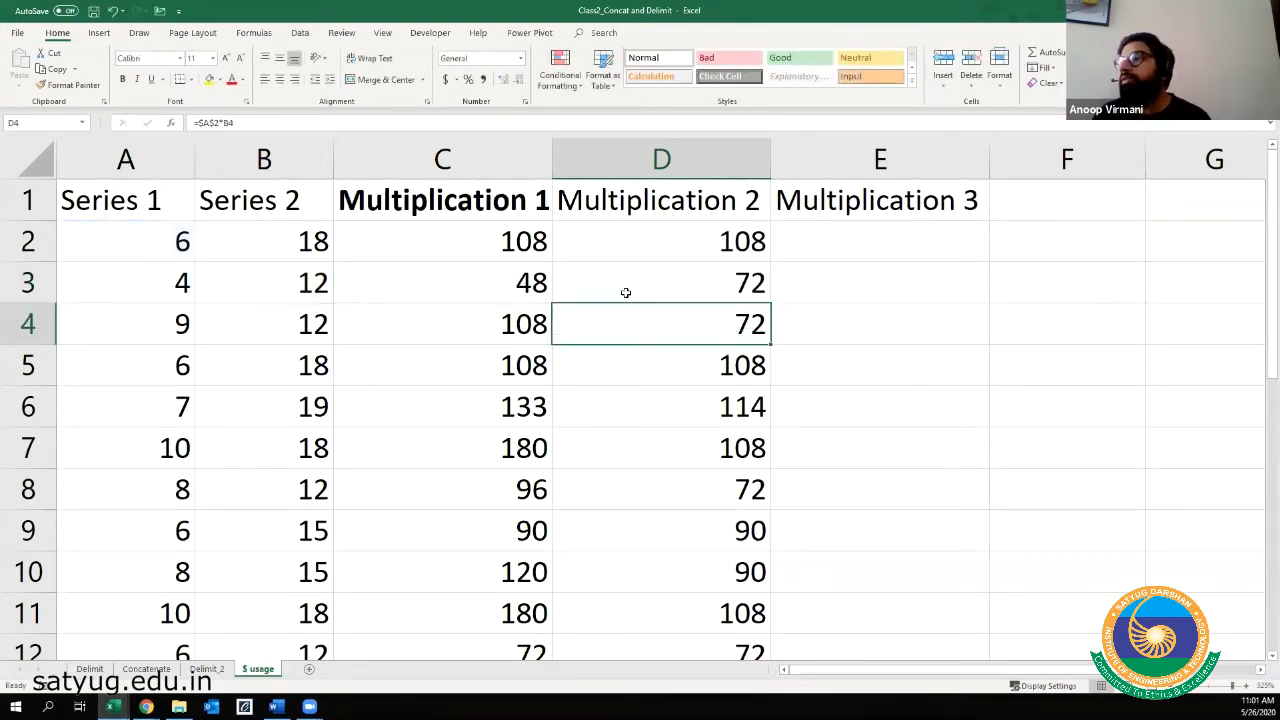
pyautogui.press('F2')
pyautogui.press('Return')
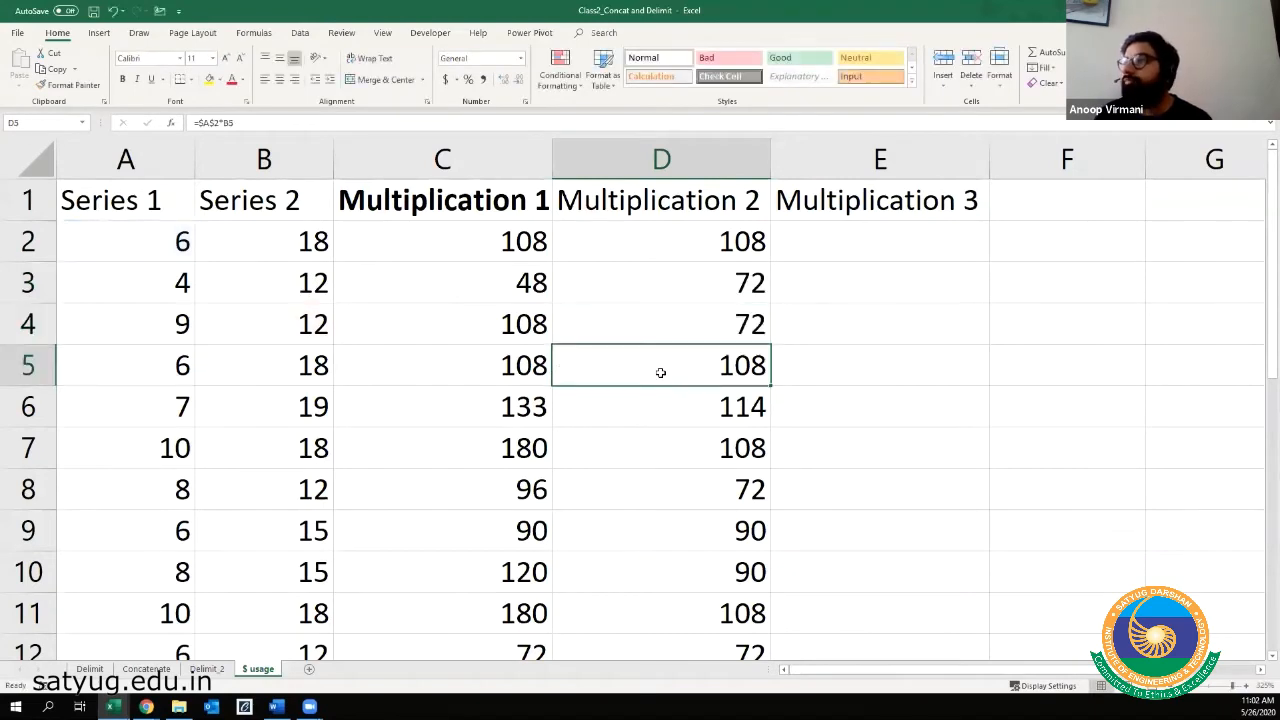
pyautogui.press('F2')
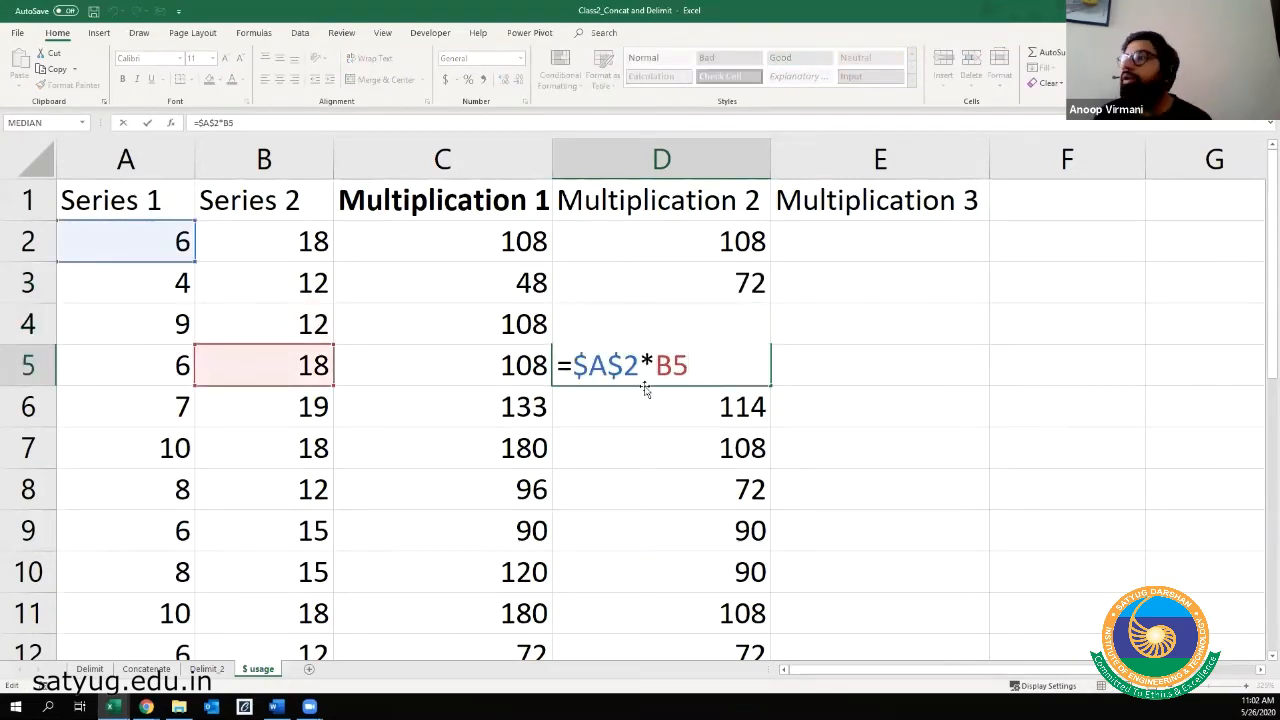
pyautogui.press('Escape')
pyautogui.click(666, 243)
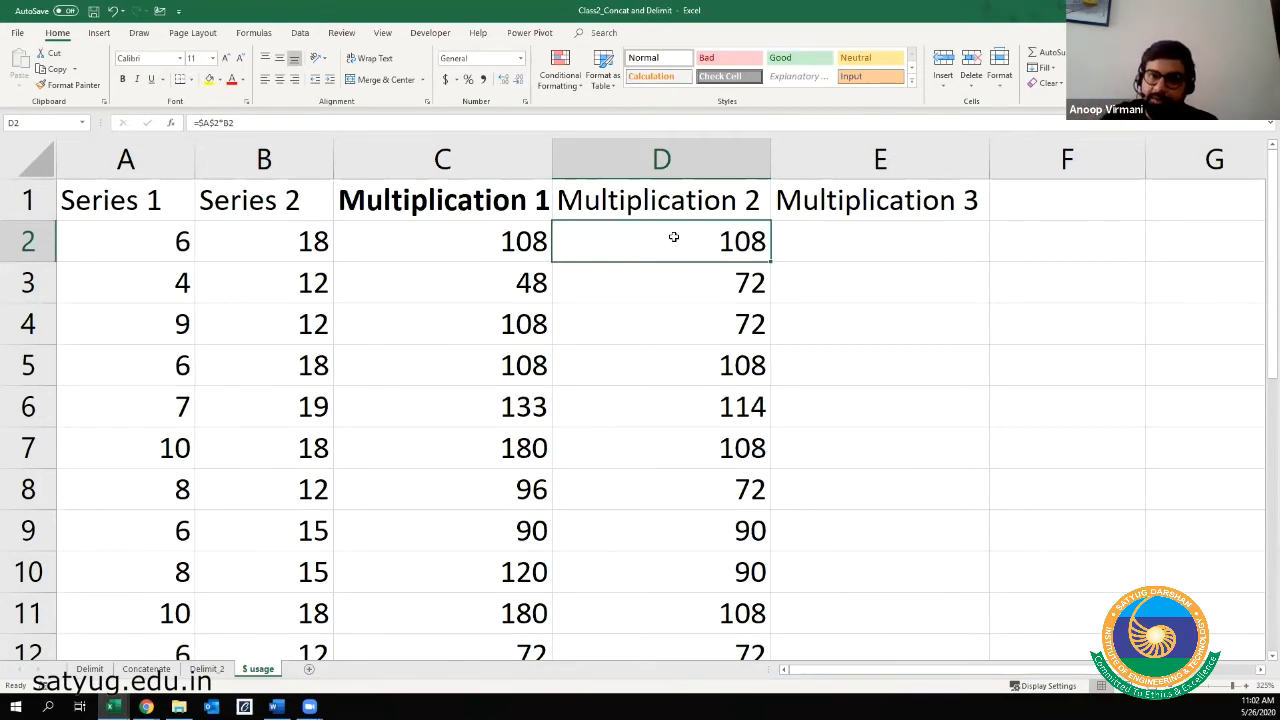
# - Copy the D2 formula into E2 under Multiplication 3 and change its second reference to B2, so it reads =$A$2*B2
pyautogui.press('Right')
pyautogui.press('Left')
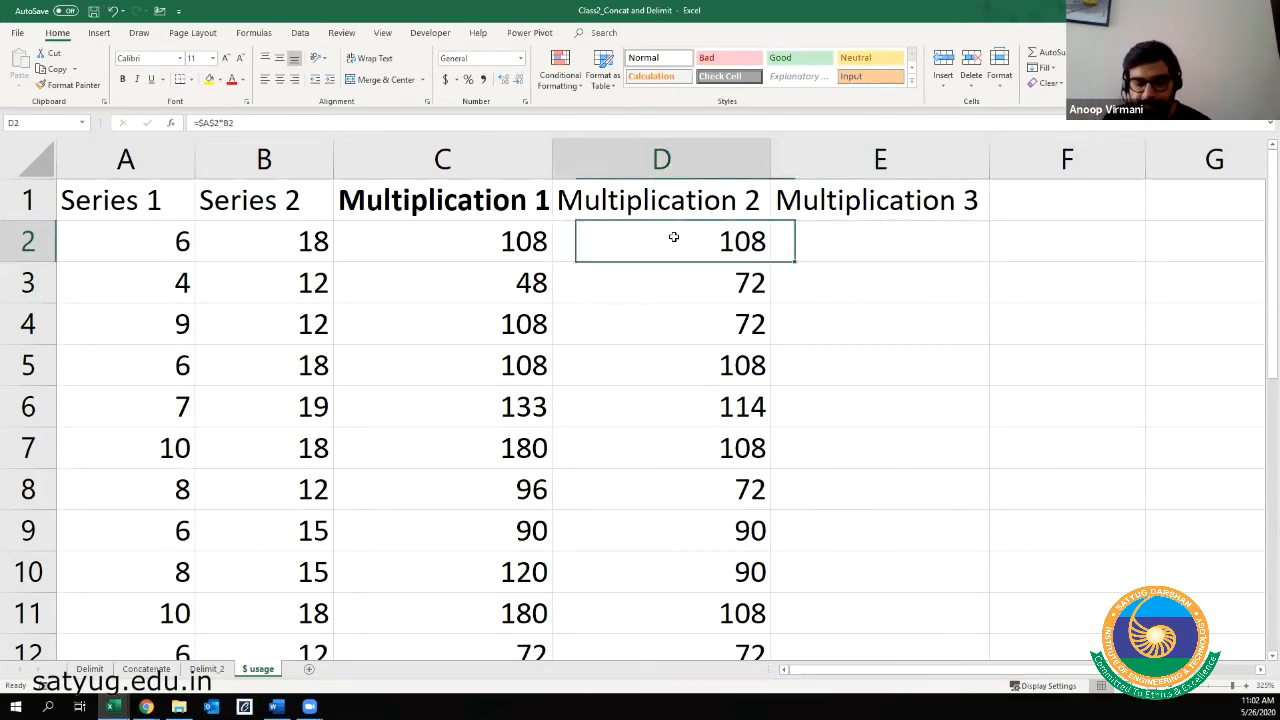
pyautogui.hotkey('ctrl', 'c')
pyautogui.press('Right')
pyautogui.press('Return')
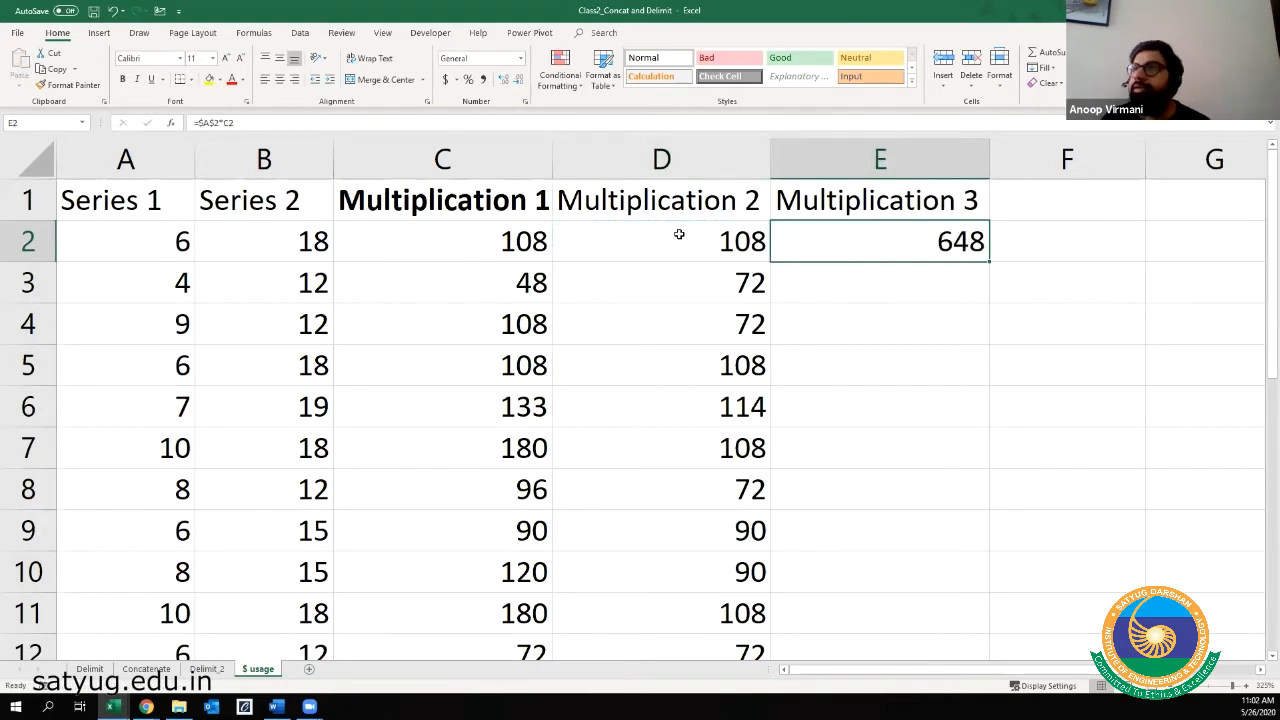
pyautogui.click(318, 122)
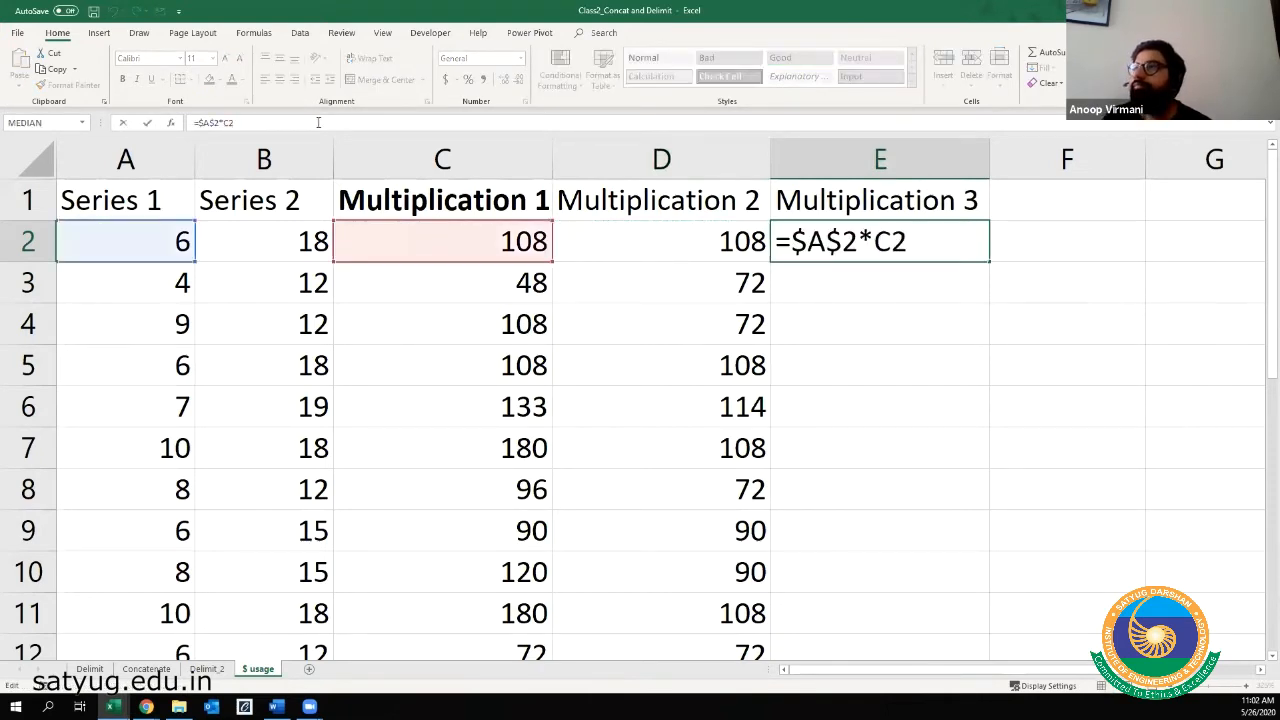
pyautogui.press('BackSpace')
pyautogui.press('BackSpace')
pyautogui.click(305, 236)
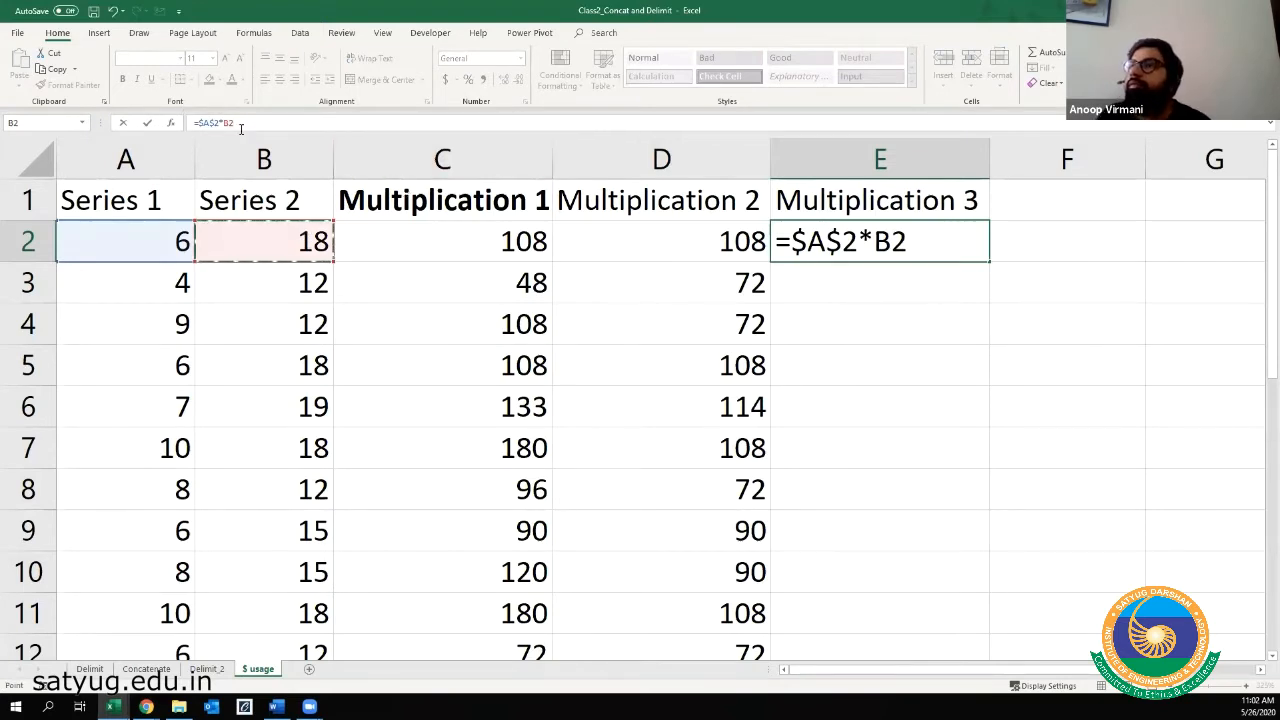
# - Lock only the row of the A2 reference in the E2 formula so it reads =A$2*B2, and enter it
pyautogui.click(791, 244)
pyautogui.moveTo(791, 244); pyautogui.dragTo(857, 238)
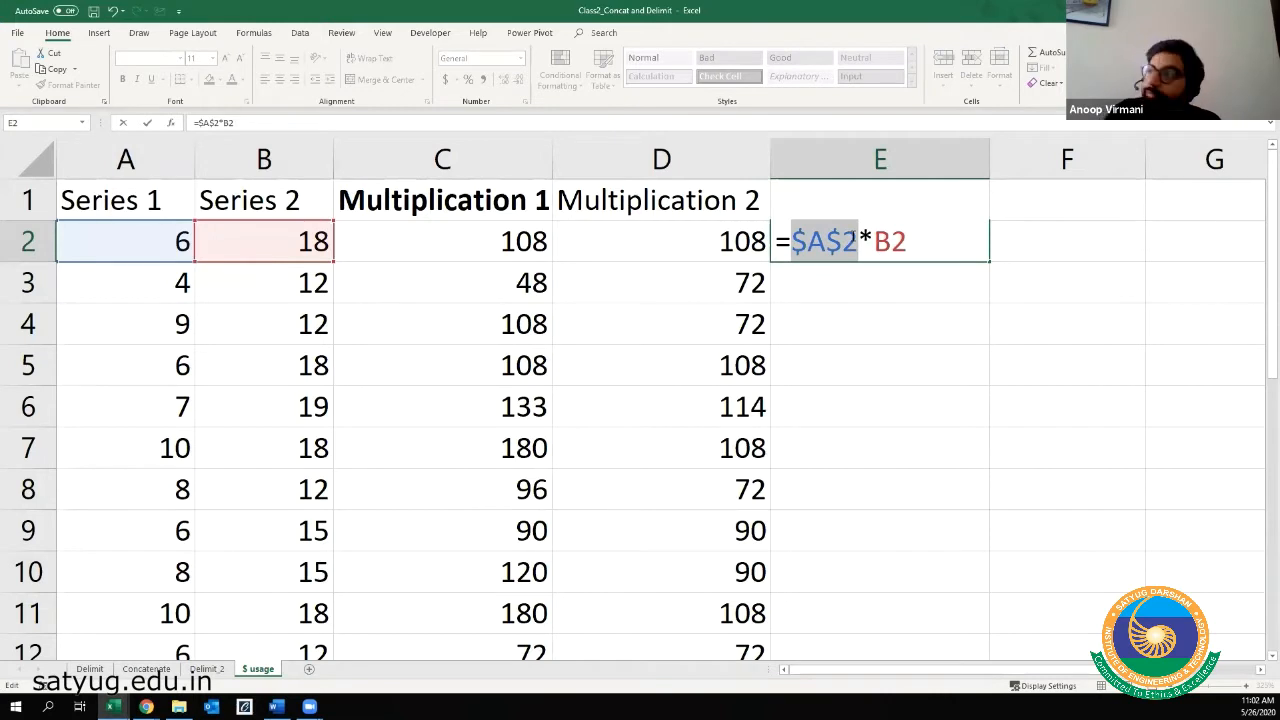
pyautogui.press('F4')
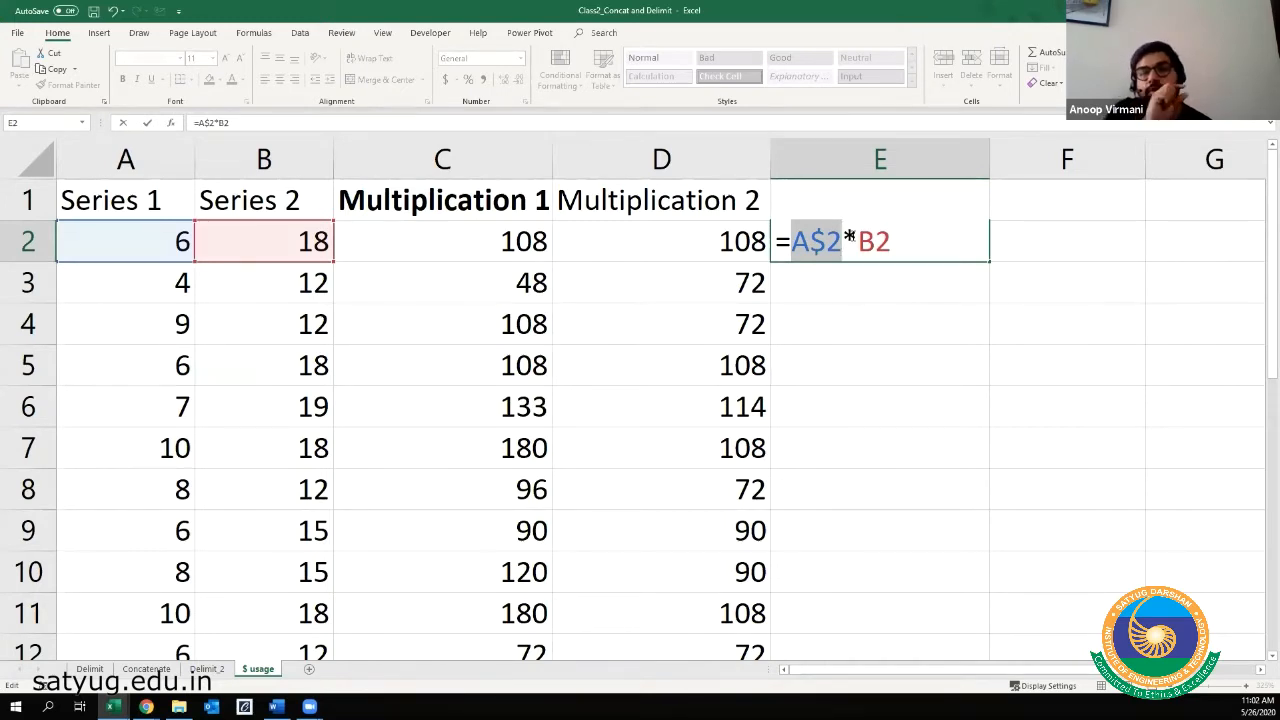
pyautogui.press('Return')
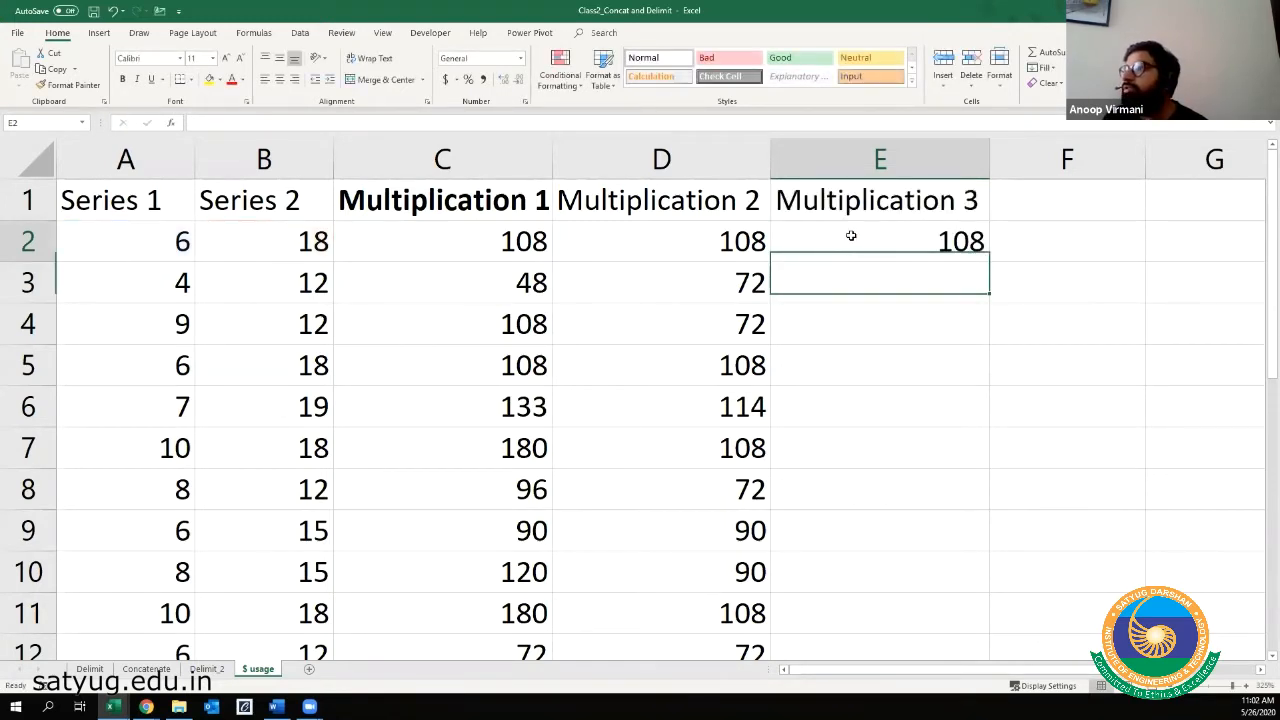
# - Fill the E2 formula down the Multiplication 3 column to E7
pyautogui.click(851, 236)
pyautogui.hotkey('shift', 'Down')
pyautogui.hotkey('shift', 'Down')
pyautogui.hotkey('shift', 'Down')
pyautogui.hotkey('shift', 'Down')
pyautogui.hotkey('shift', 'Down')
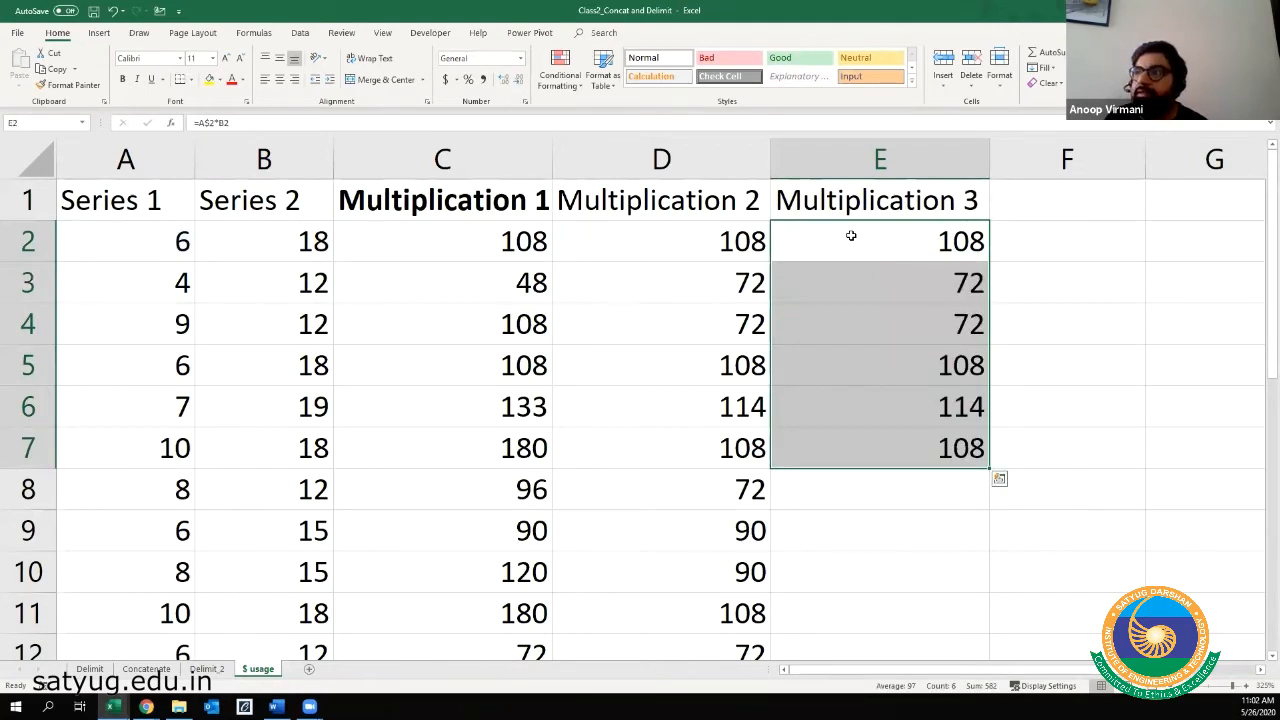
# - Select D2:D7 under Multiplication 2 to compare its results with the Multiplication 3 column
pyautogui.press('Up')
pyautogui.press('Left')
pyautogui.press('Down')
pyautogui.hotkey('shift', 'Down')
pyautogui.hotkey('shift', 'Down')
pyautogui.hotkey('shift', 'Down')
pyautogui.hotkey('shift', 'Down')
pyautogui.hotkey('shift', 'Down')
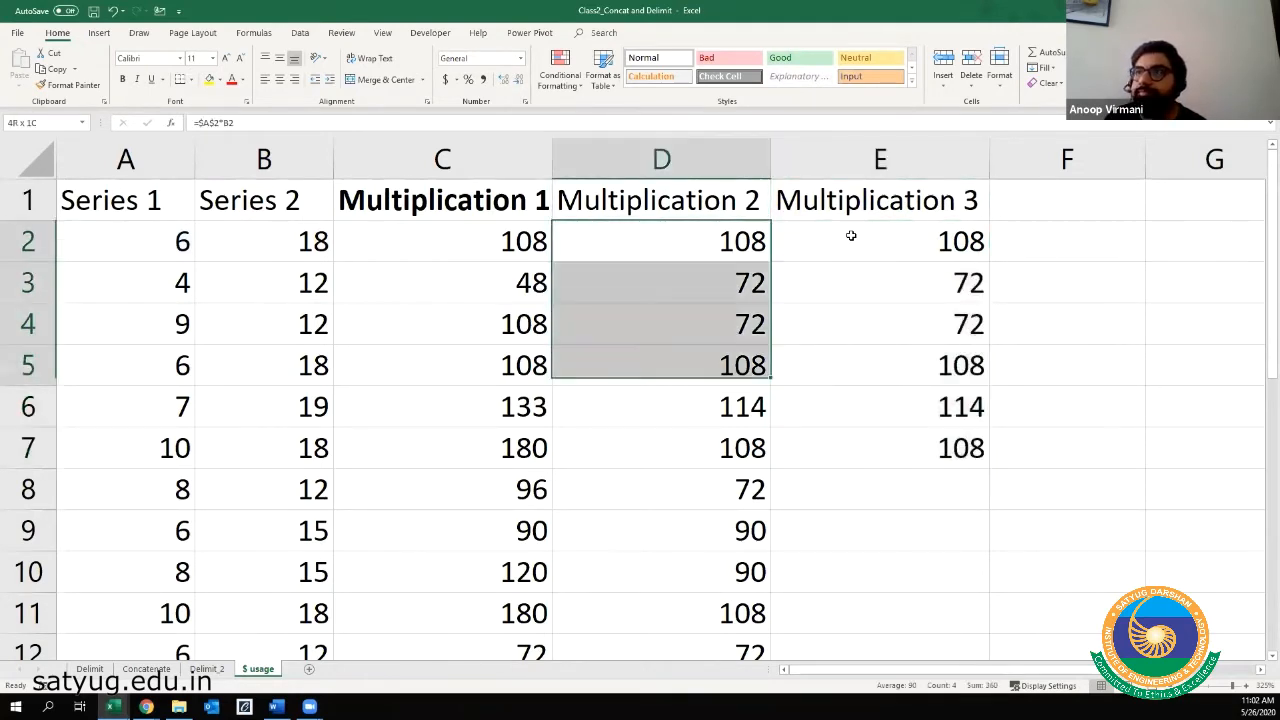
# - Examine which cells the formulas in E2, E3 and E4 refer to, and return to E2
pyautogui.click(851, 236)
pyautogui.press('F2')
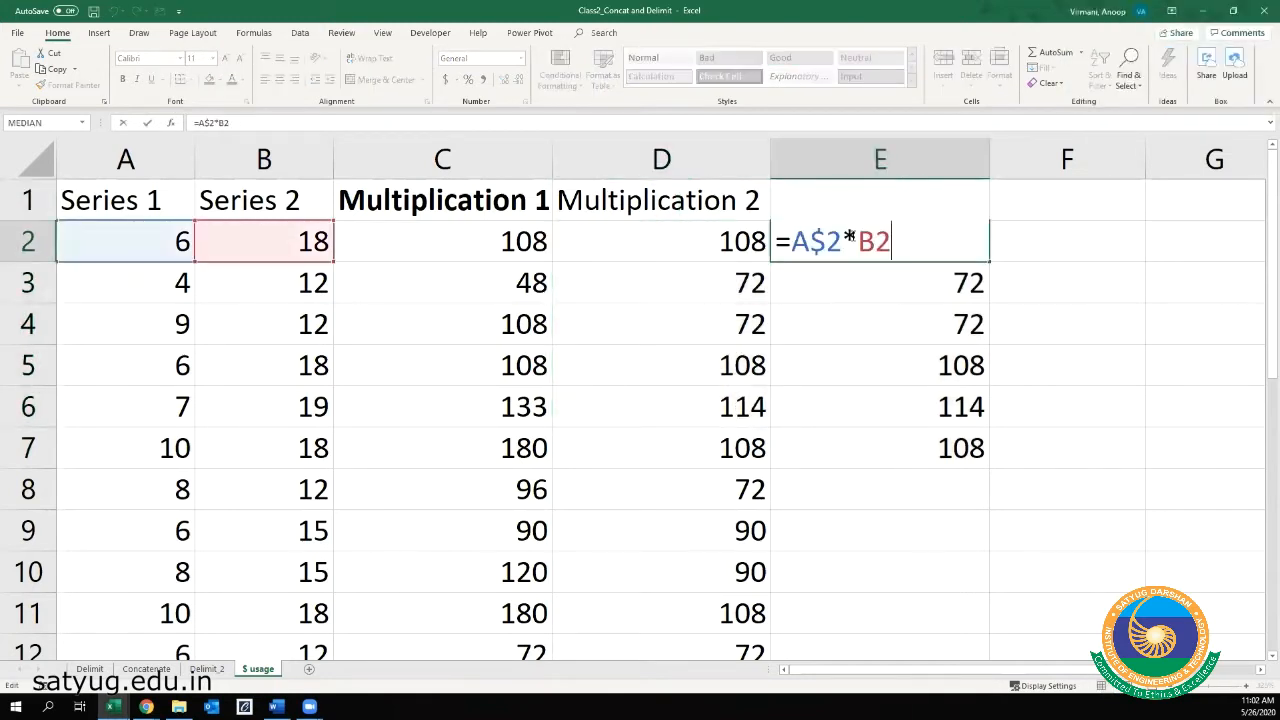
pyautogui.press('Return')
pyautogui.press('F2')
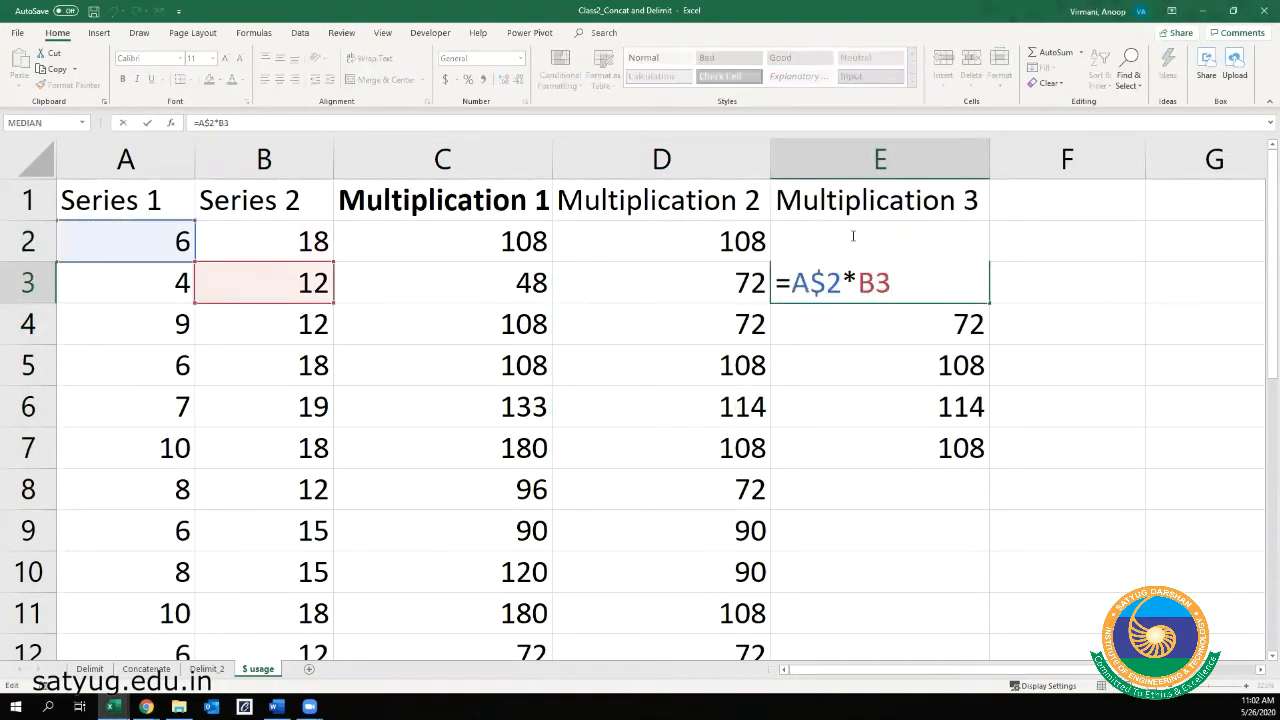
pyautogui.press('Return')
pyautogui.press('F2')
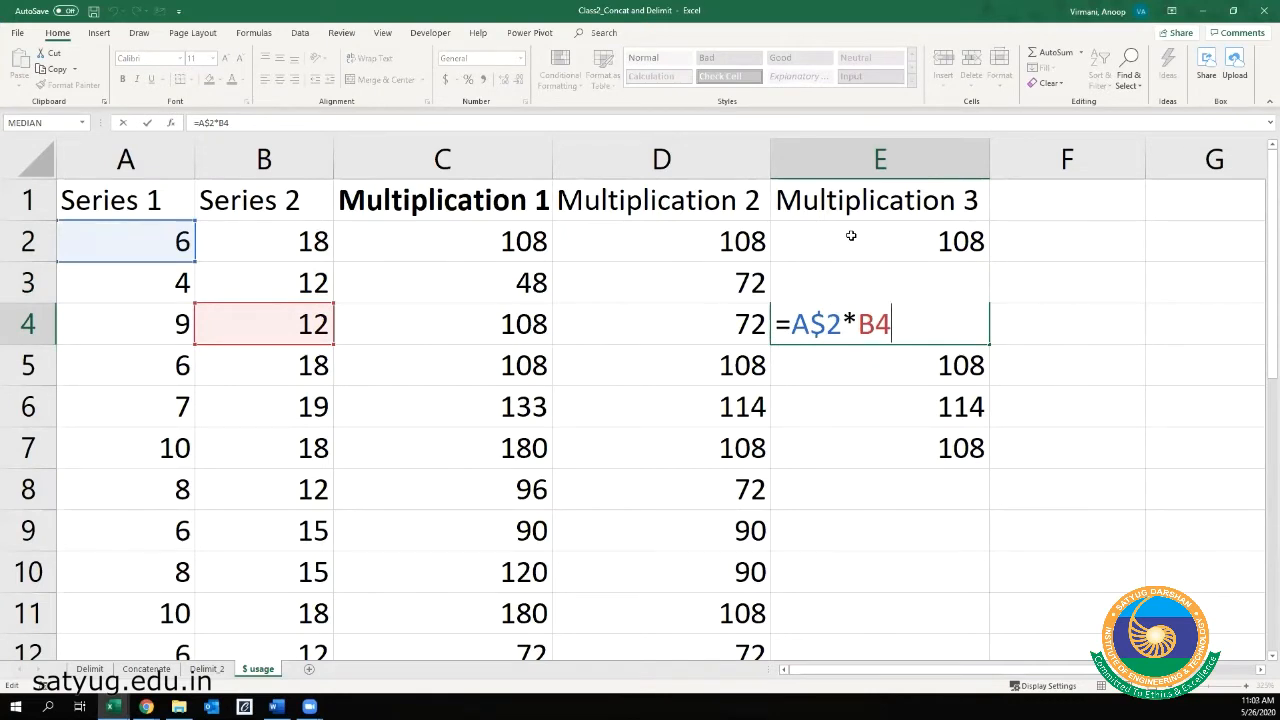
pyautogui.press('Return')
pyautogui.press('Up')
pyautogui.press('Up')
pyautogui.press('Up')
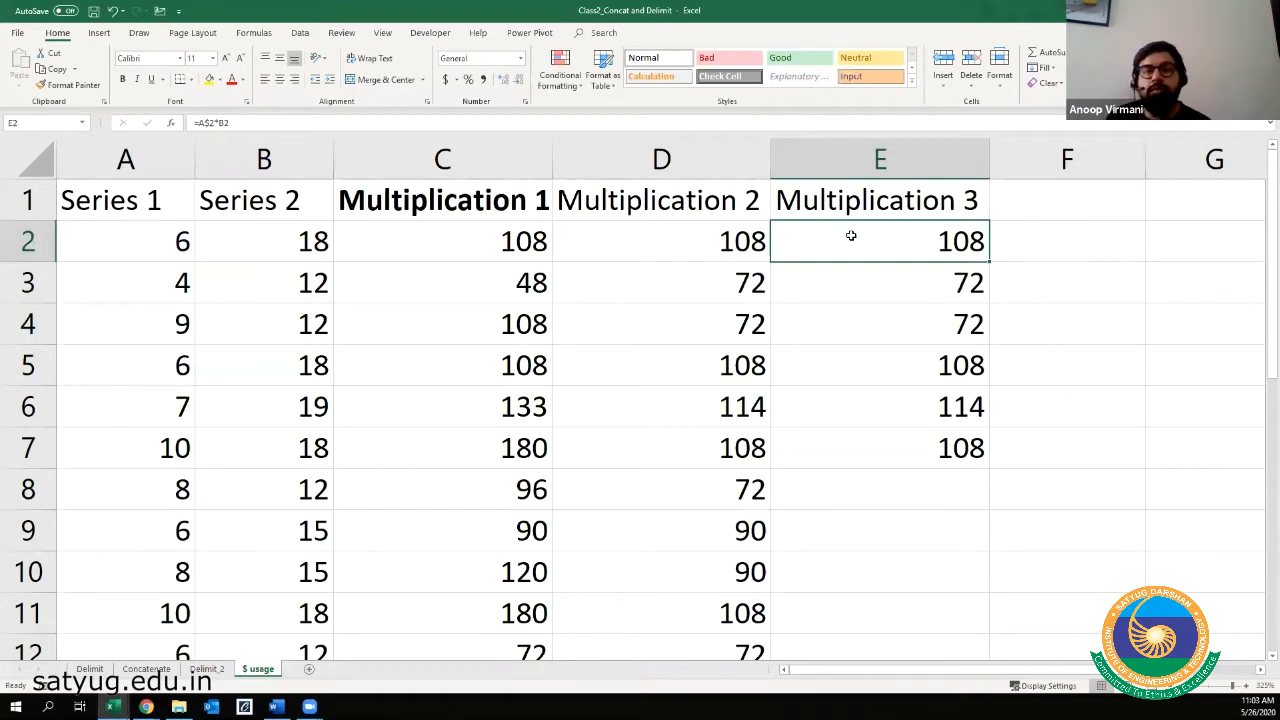
# - Copy the E2 formula into F2 and check how its row-locked first reference shifts
pyautogui.hotkey('ctrl', 'c')
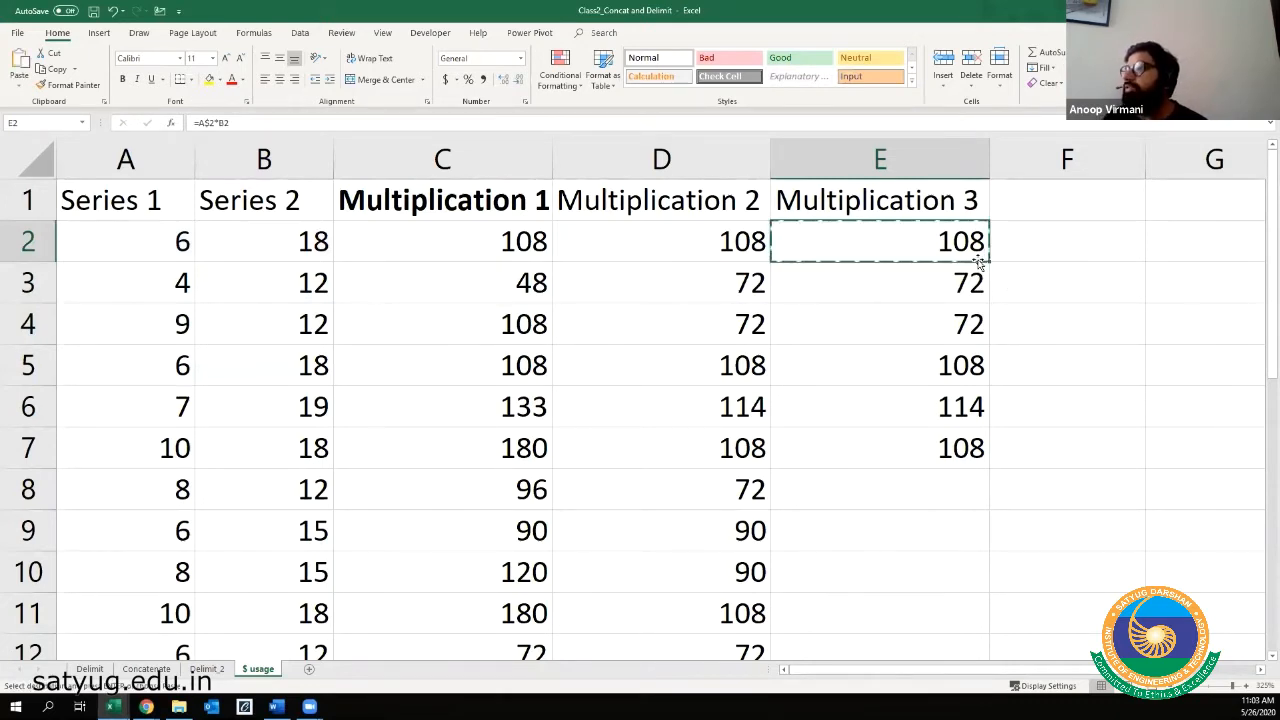
pyautogui.press('Right')
pyautogui.hotkey('ctrl', 'v')
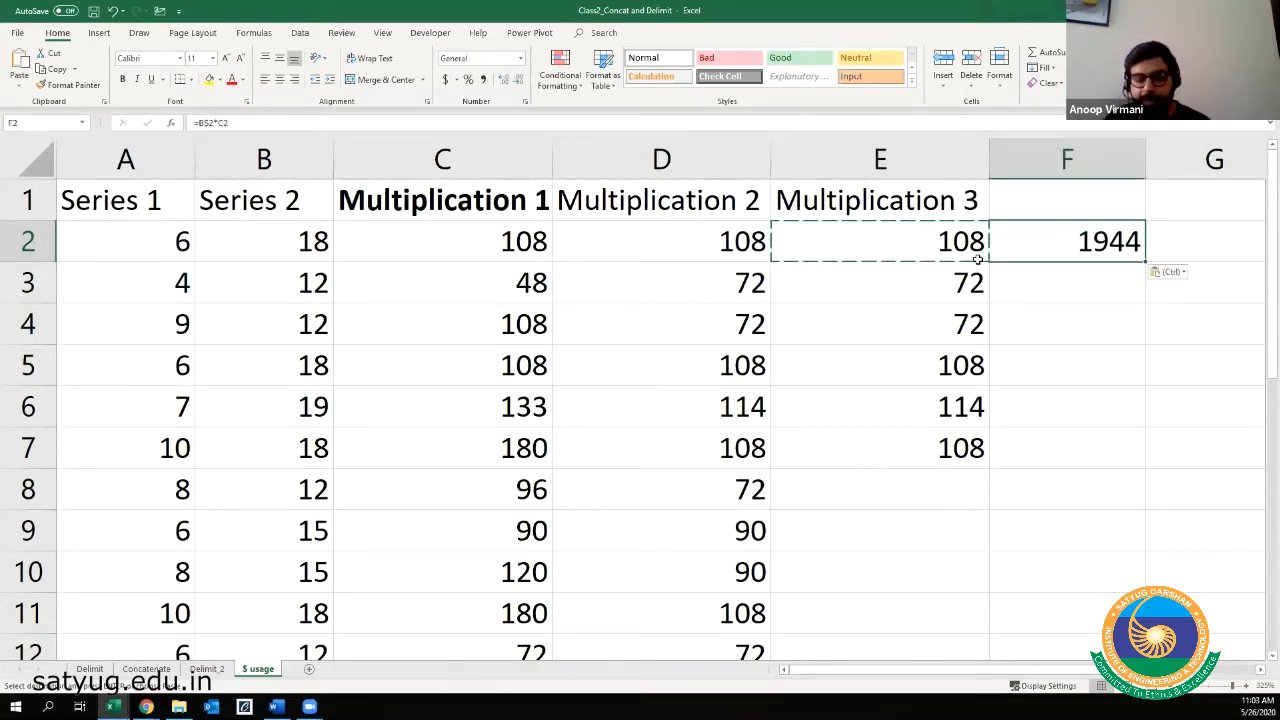
pyautogui.press('F2')
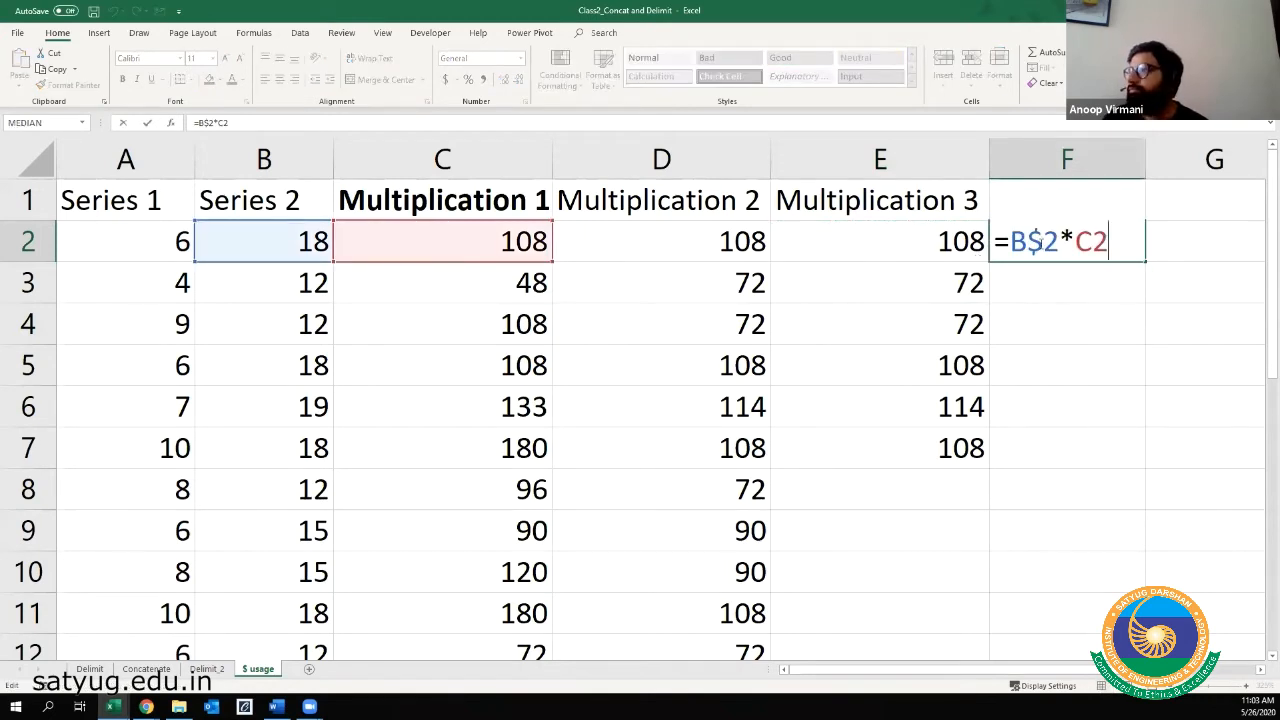
pyautogui.moveTo(1058, 240); pyautogui.dragTo(1010, 240)
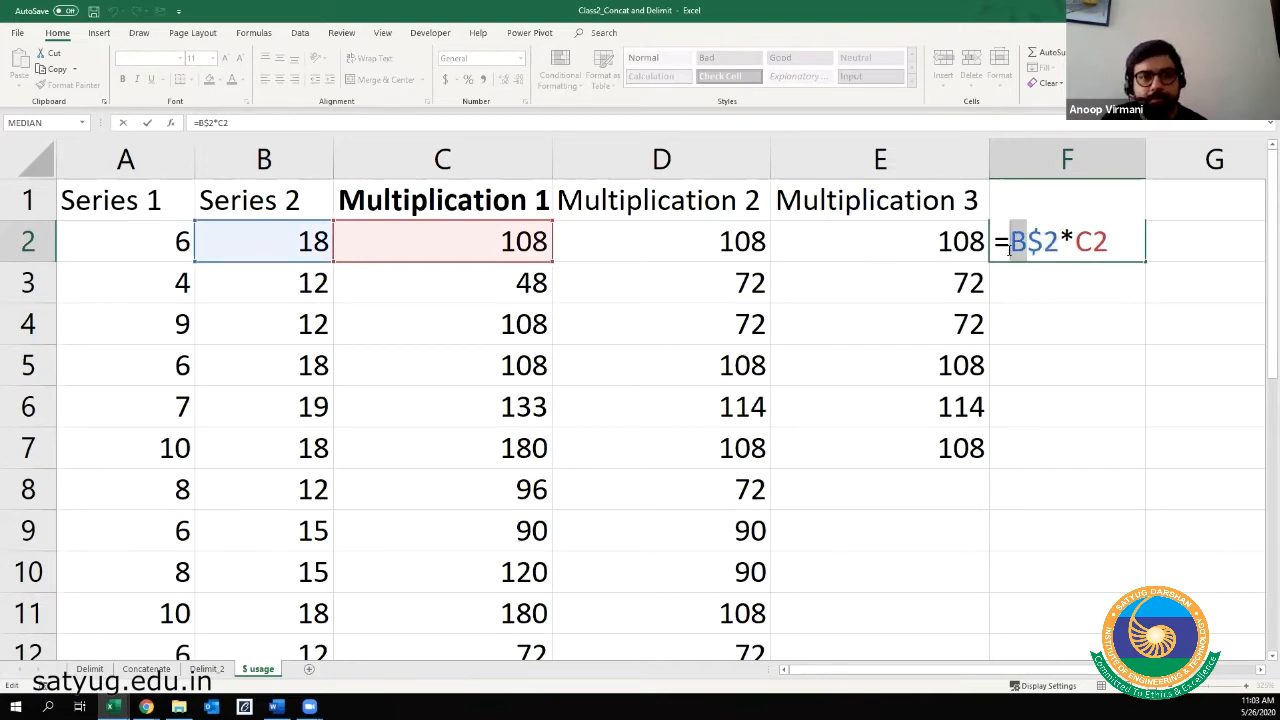
pyautogui.hotkey('ctrl', 'Return')
# - Fill the F2 formula down to F4 and check which cells the F4 formula refers to
pyautogui.hotkey('shift', 'Down')
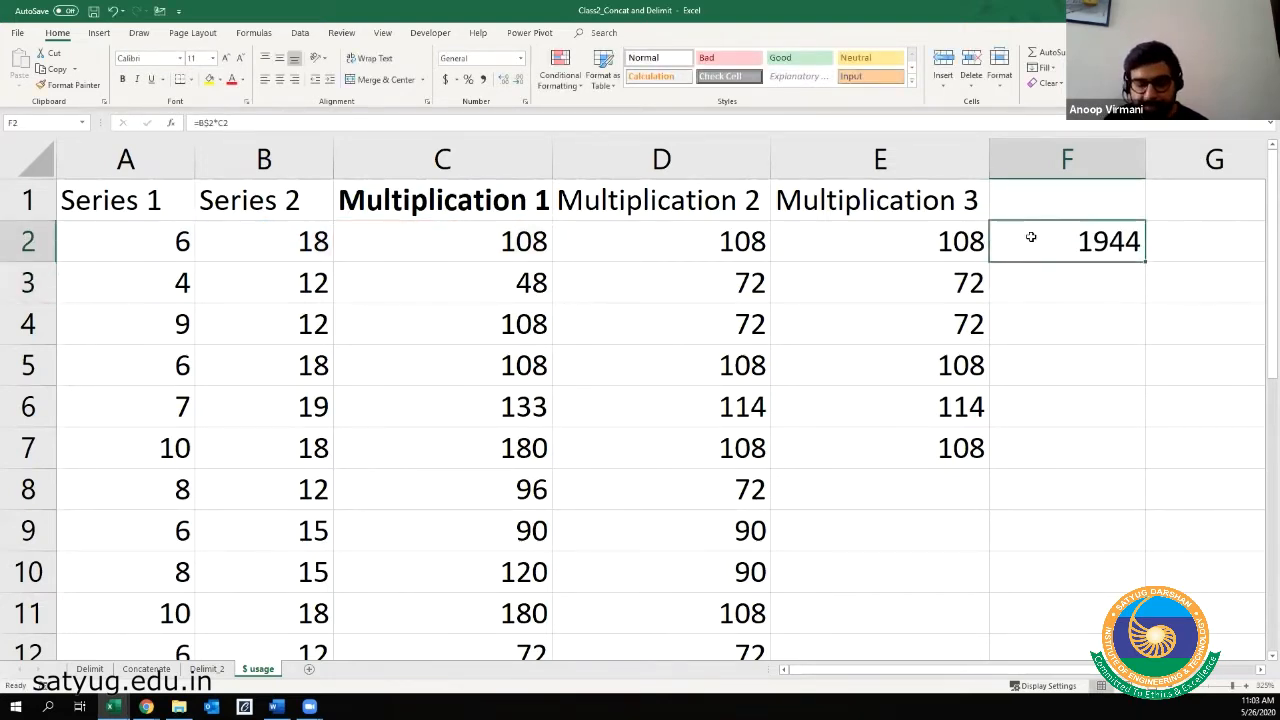
pyautogui.hotkey('shift', 'Down')
pyautogui.hotkey('ctrl', 'd')
pyautogui.press('Down')
pyautogui.press('Down')
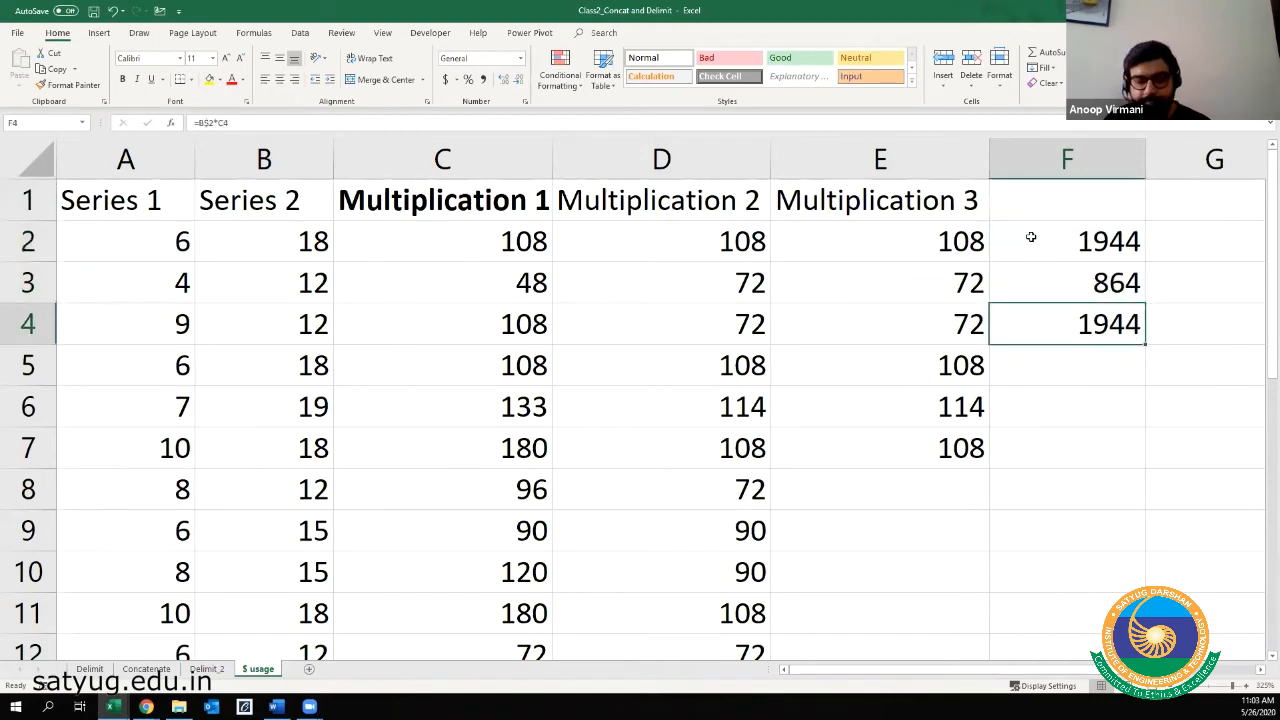
pyautogui.press('F2')
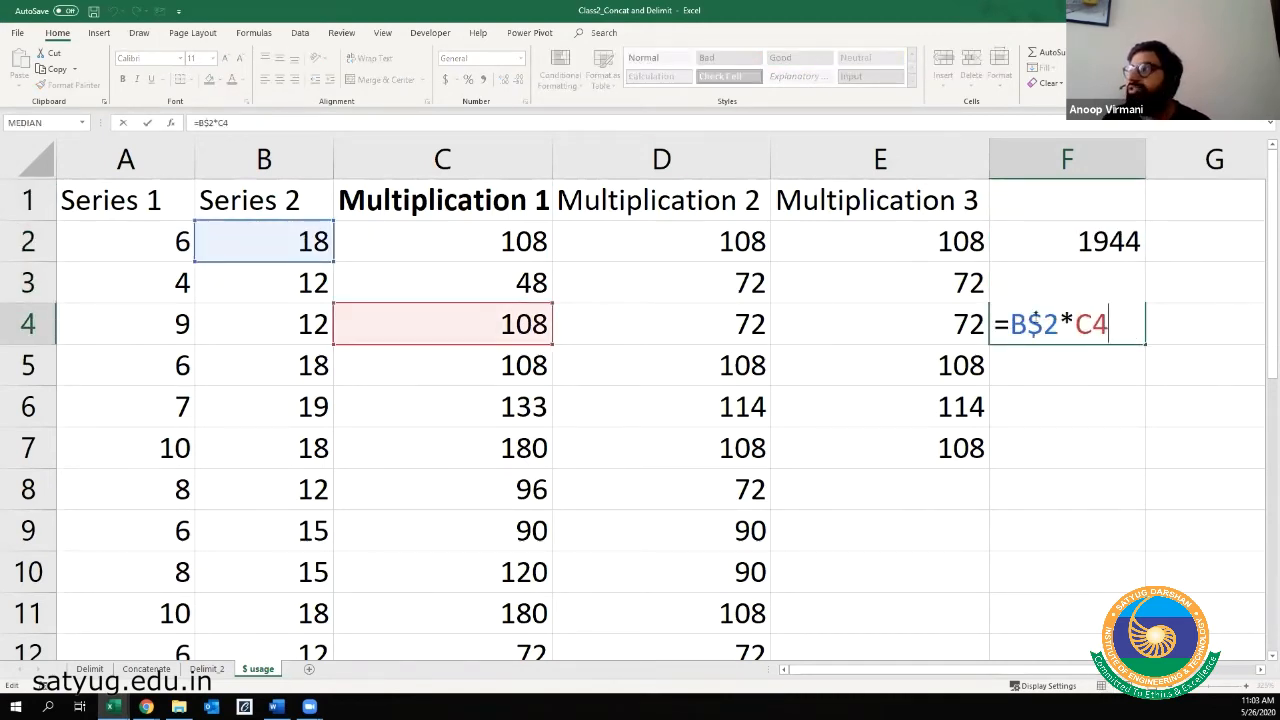
pyautogui.press('Escape')
# - Copy the F2 formula into G2 and check which cells the pasted formula refers to
pyautogui.click(1056, 245)
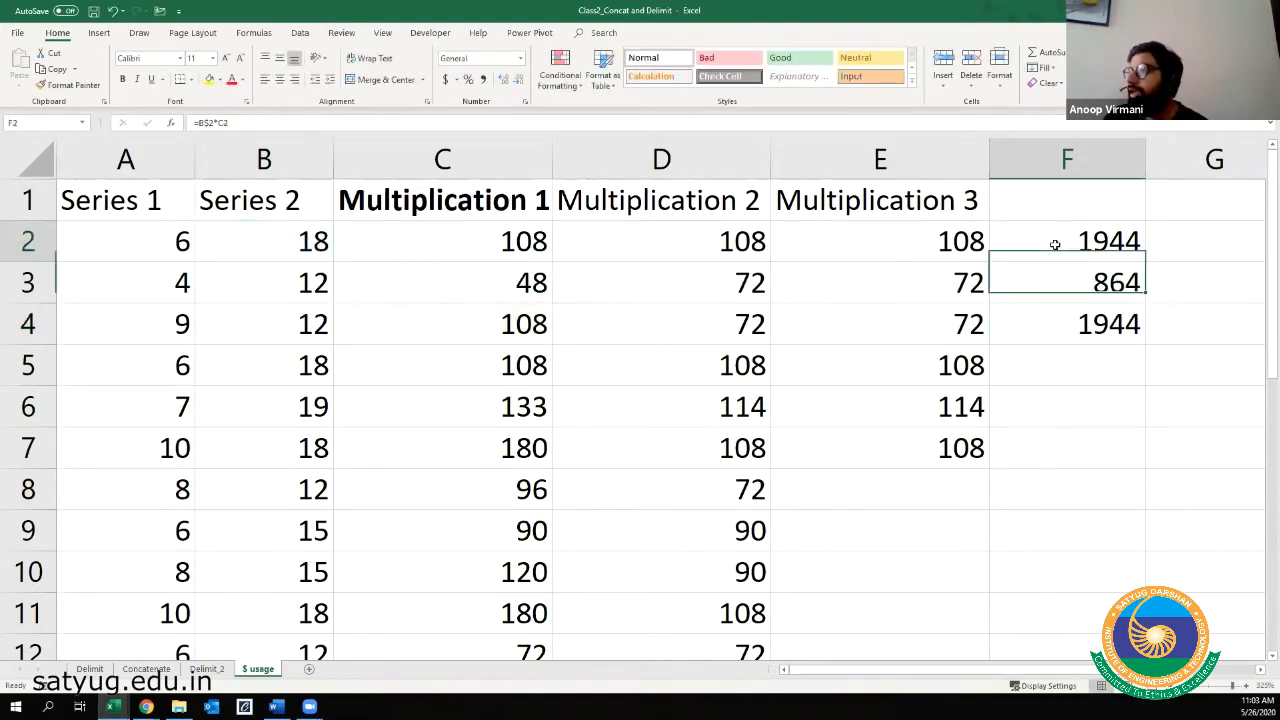
pyautogui.hotkey('ctrl', 'c')
pyautogui.press('Right')
pyautogui.press('Return')
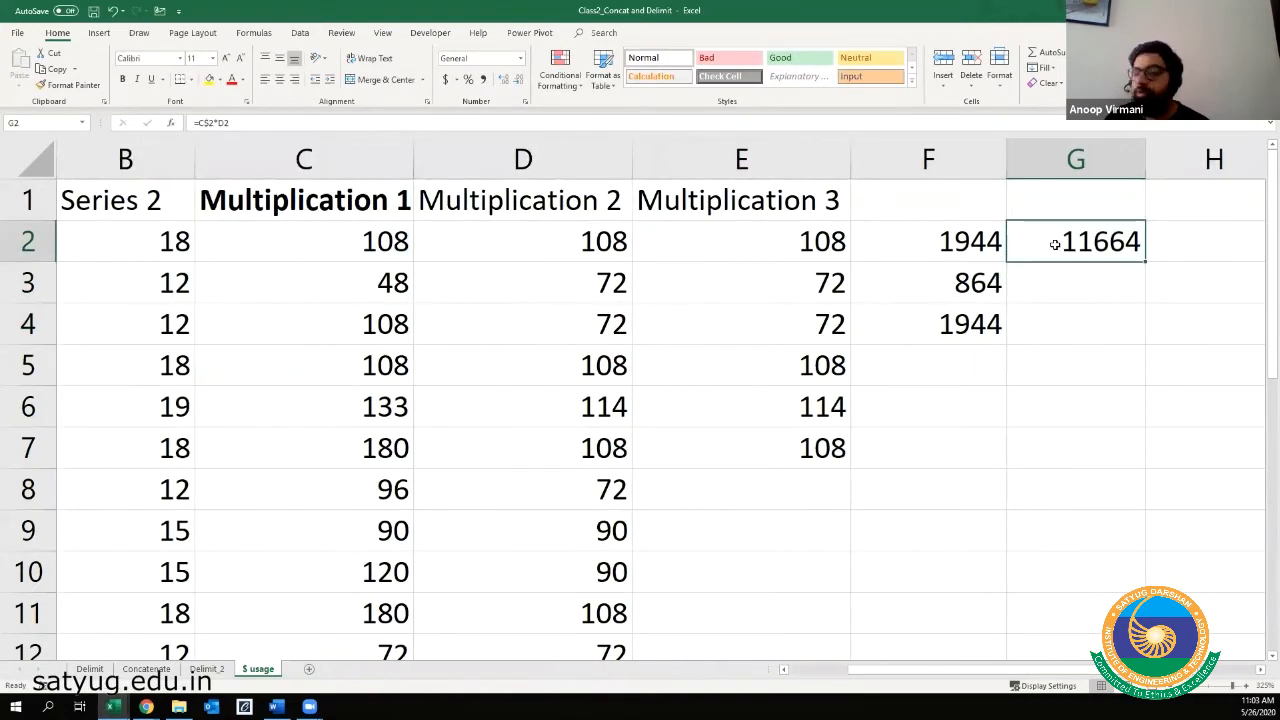
pyautogui.press('F2')
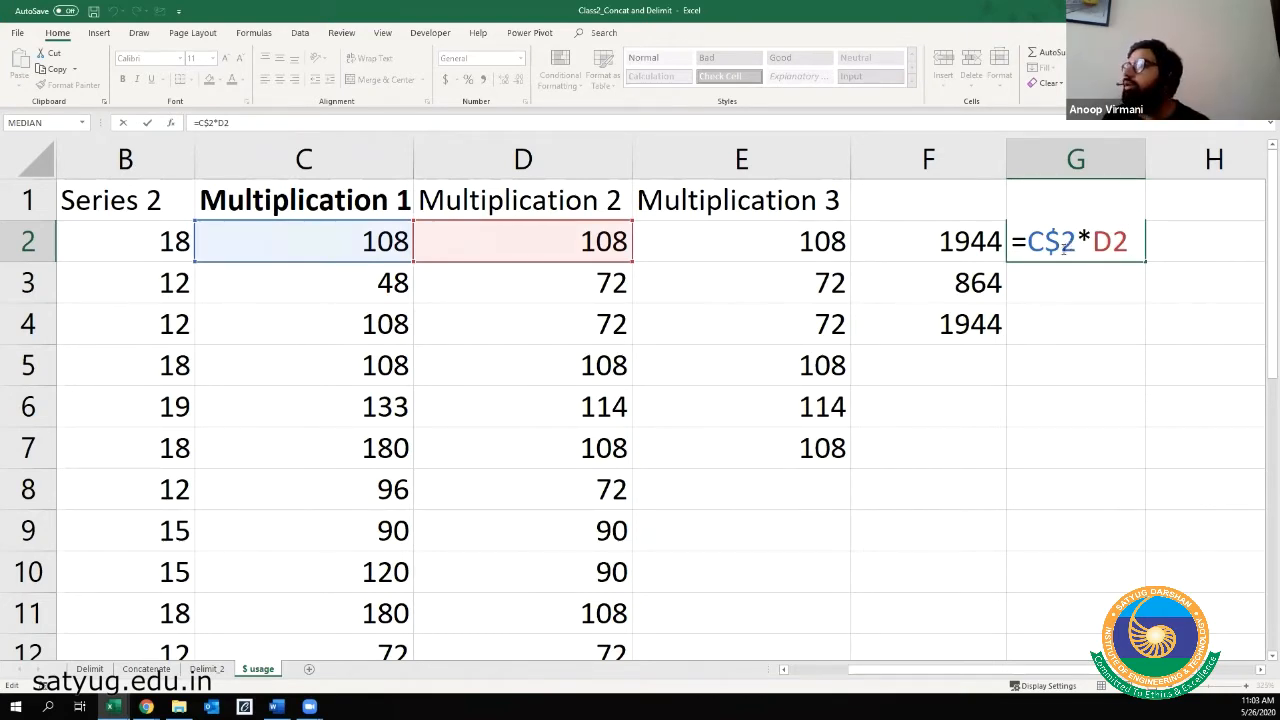
pyautogui.hotkey('ctrl', 'Return')
# - Clear the trial formulas from the range E2:G7
pyautogui.hotkey('shift', 'Left')
pyautogui.hotkey('shift', 'Left')
pyautogui.hotkey('shift', 'Down')
pyautogui.hotkey('shift', 'Down')
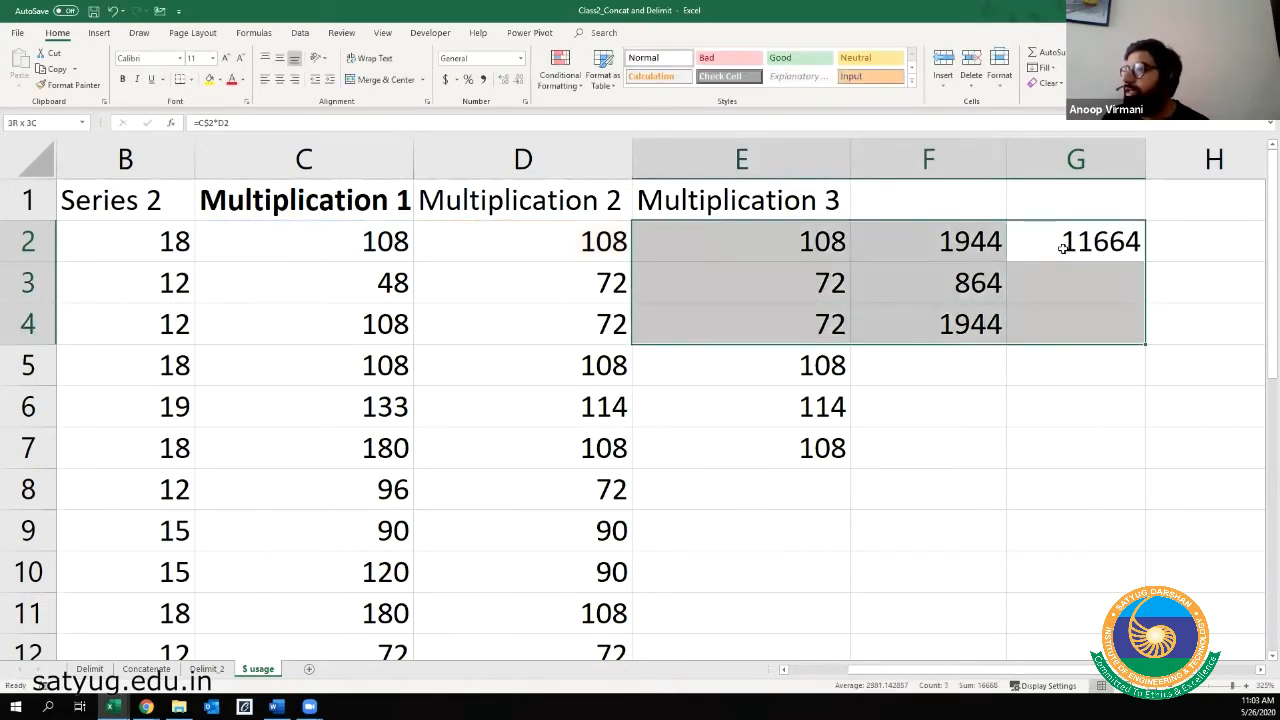
pyautogui.hotkey('shift', 'Down')
pyautogui.hotkey('shift', 'Down')
pyautogui.hotkey('shift', 'Down')
pyautogui.press('Delete')
# - Enter the formula =$A$2*B2 in cell E2, based on the formula in D2
pyautogui.press('Left')
pyautogui.press('Left')
pyautogui.press('Left')
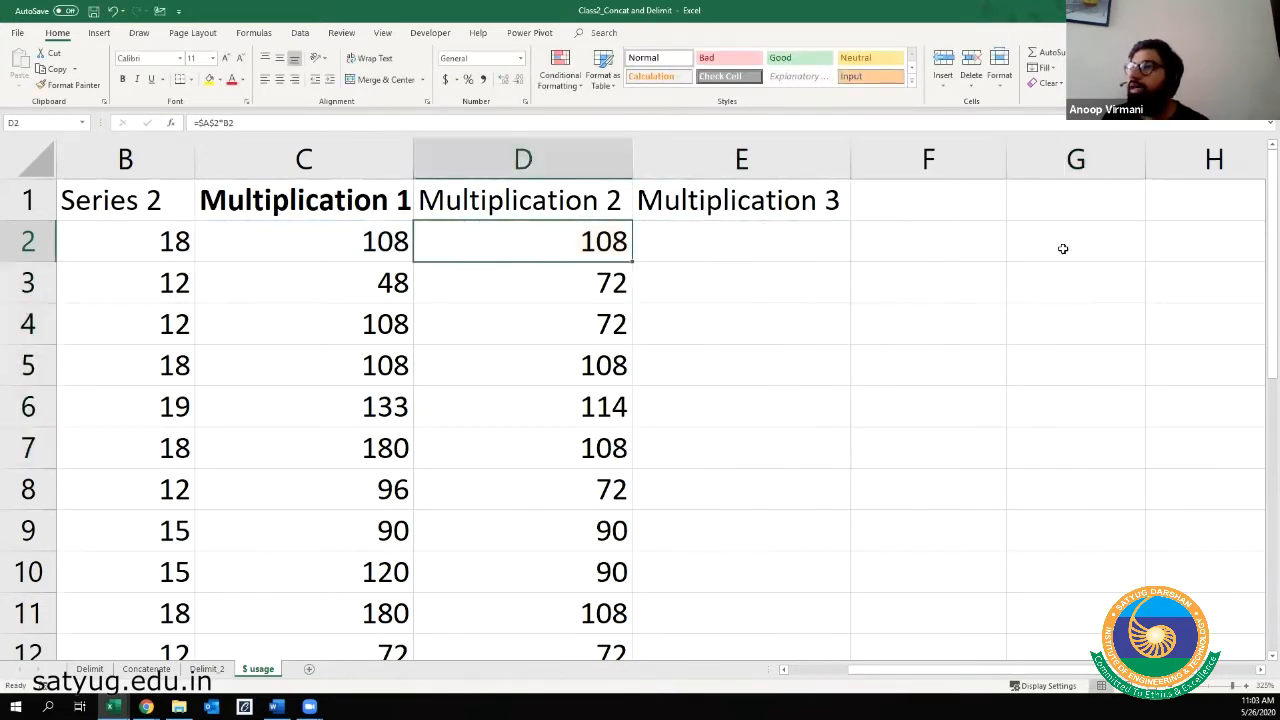
pyautogui.press('Left')
pyautogui.press('Right')
pyautogui.hotkey('ctrl', 'c')
pyautogui.press('Right')
pyautogui.hotkey('ctrl', 'v')
pyautogui.press('Escape')
pyautogui.click(262, 122)
pyautogui.press('BackSpace')
pyautogui.press('BackSpace')
pyautogui.click(288, 228)
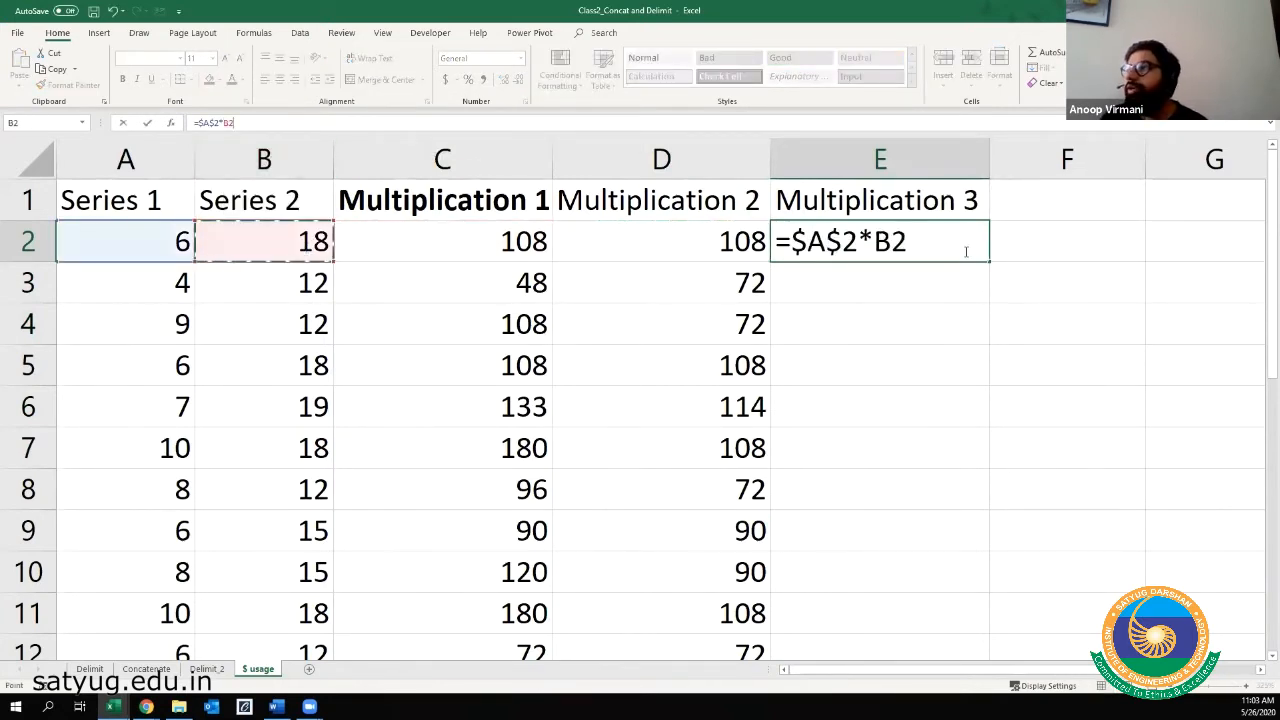
# - Change the first reference in the E2 formula to the column-locked $A2
pyautogui.moveTo(858, 241); pyautogui.dragTo(792, 241)
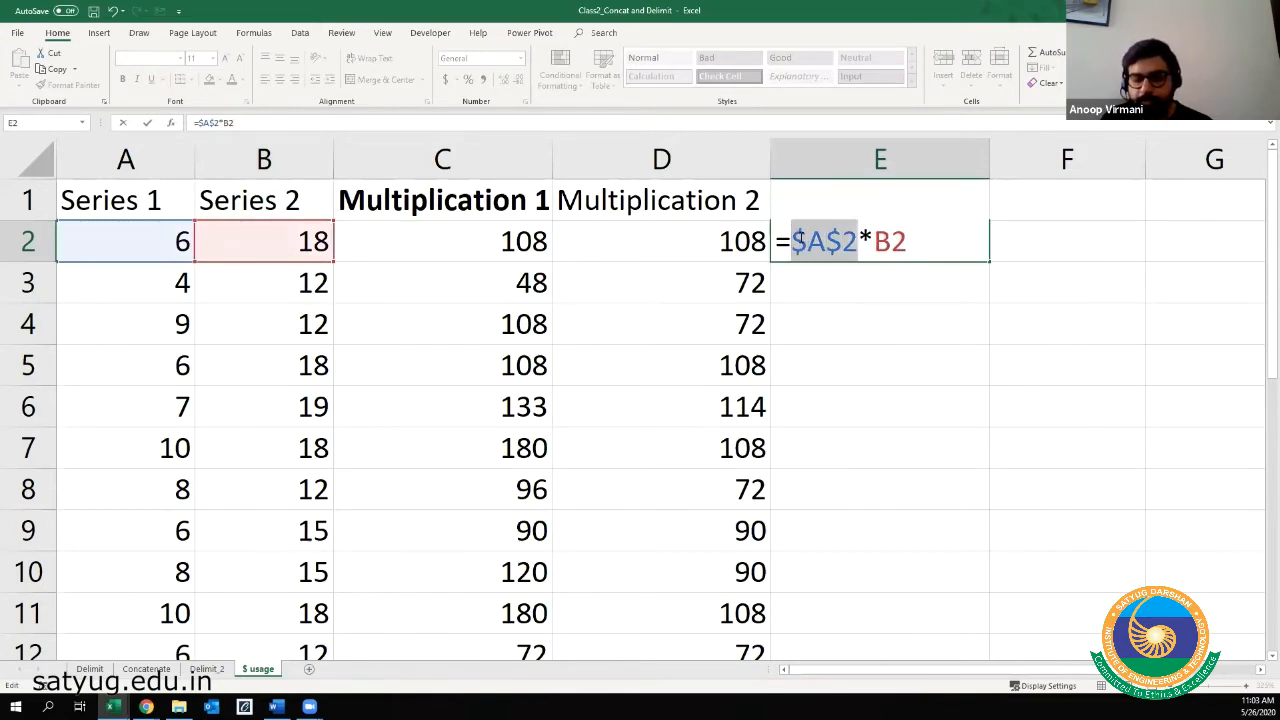
pyautogui.press('F4')
pyautogui.press('F4')
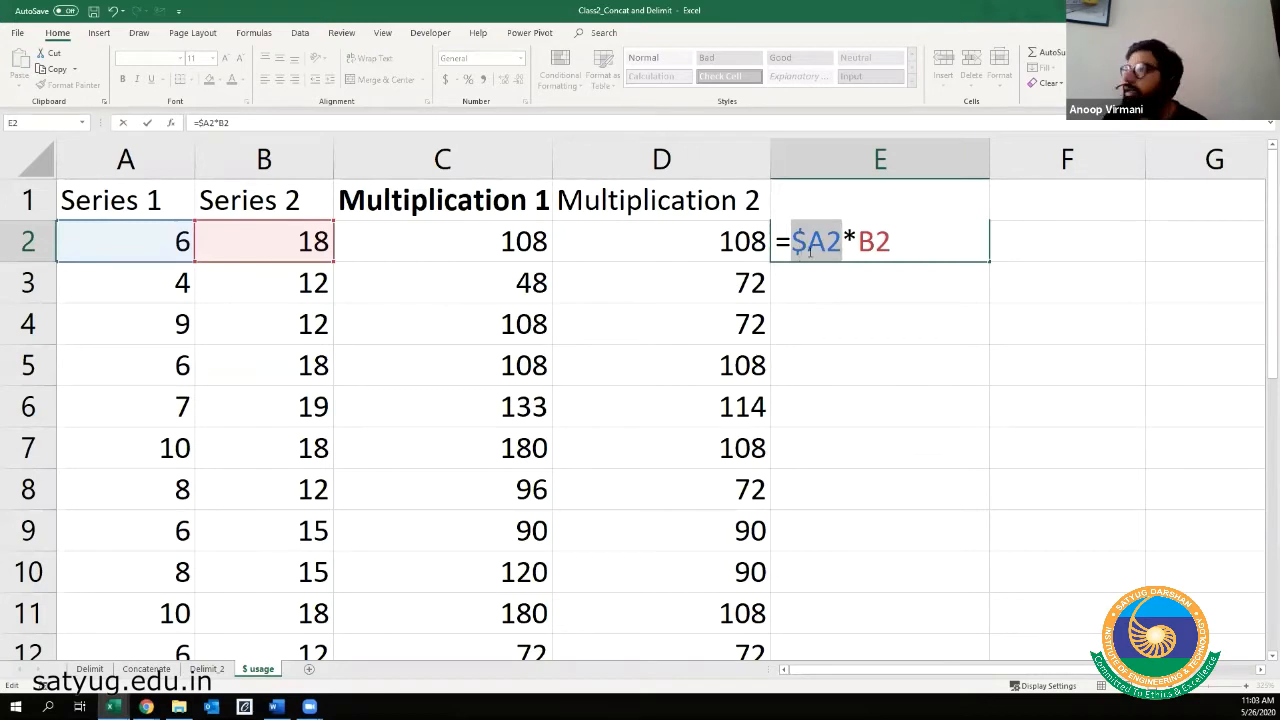
pyautogui.press('Return')
# - Fill the E2 formula down to E7
pyautogui.moveTo(808, 251); pyautogui.dragTo(808, 320)
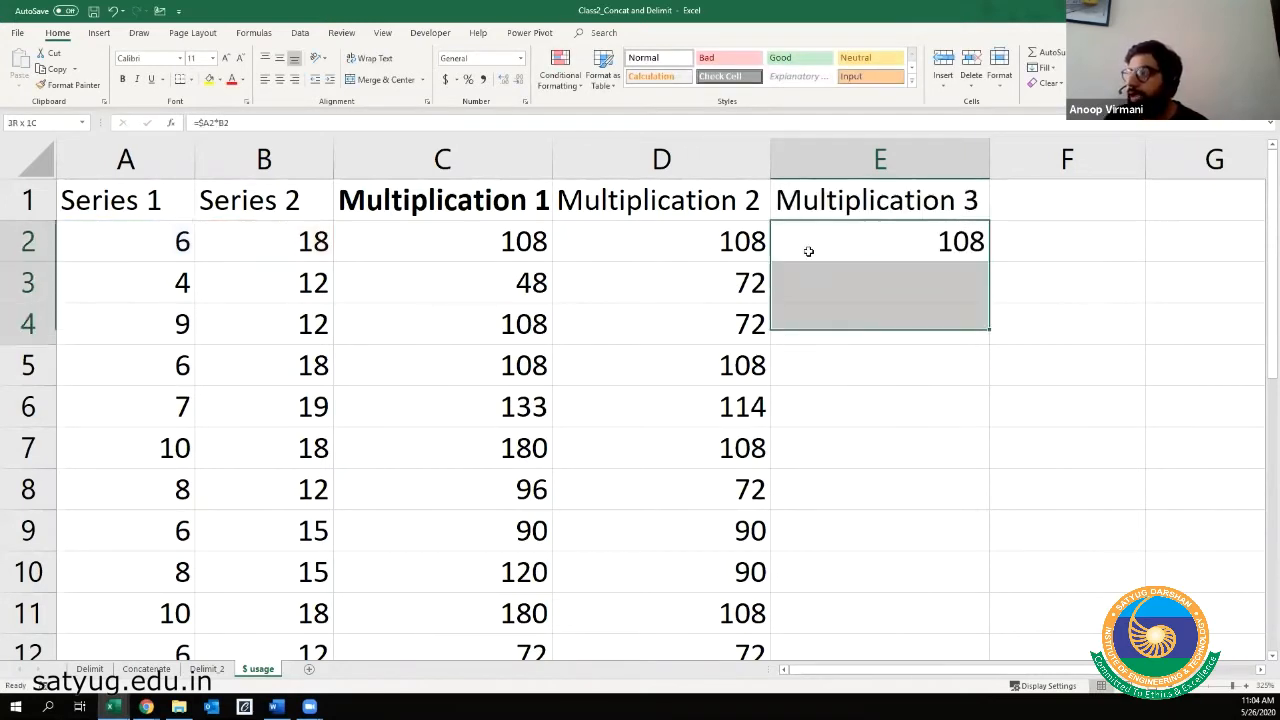
pyautogui.hotkey('shift', 'Down')
pyautogui.hotkey('shift', 'Down')
pyautogui.hotkey('shift', 'Down')
pyautogui.hotkey('ctrl', 'd')
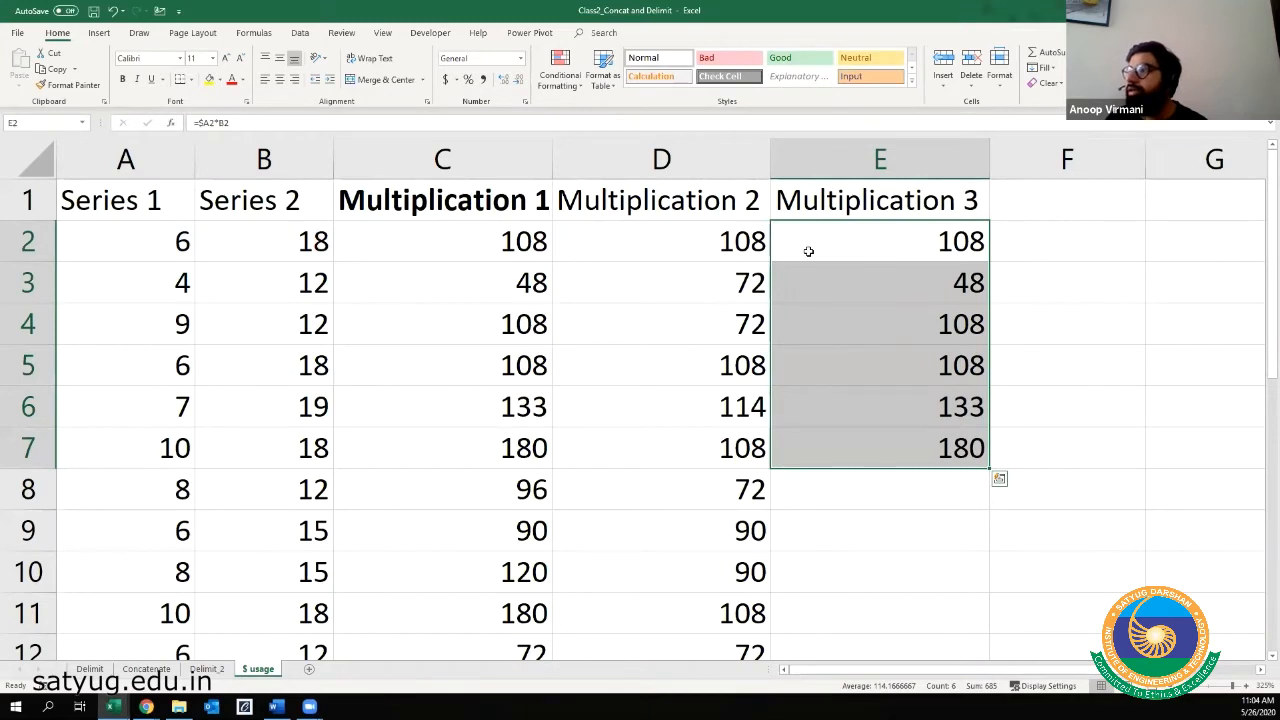
# - Compare the formulas in E2 and E3 to check how the row number of the column-locked reference shifts
pyautogui.press('Down')
pyautogui.press('Up')
pyautogui.press('F2')
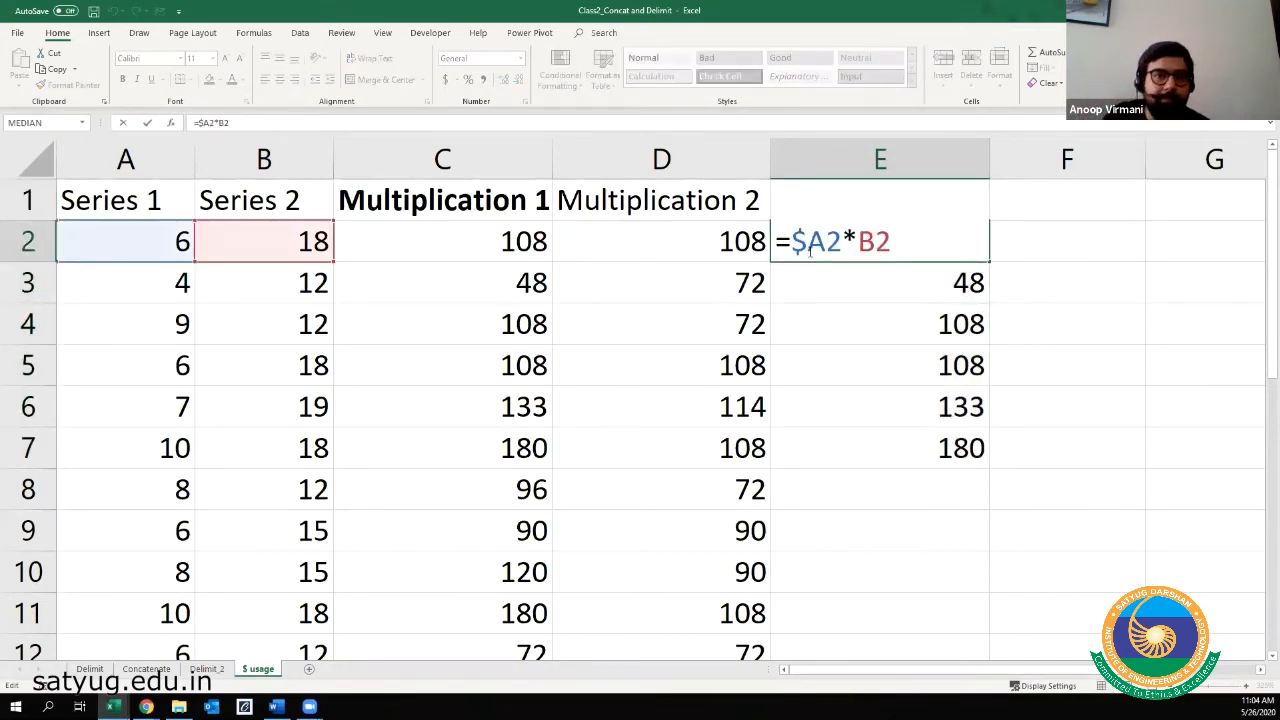
pyautogui.press('Return')
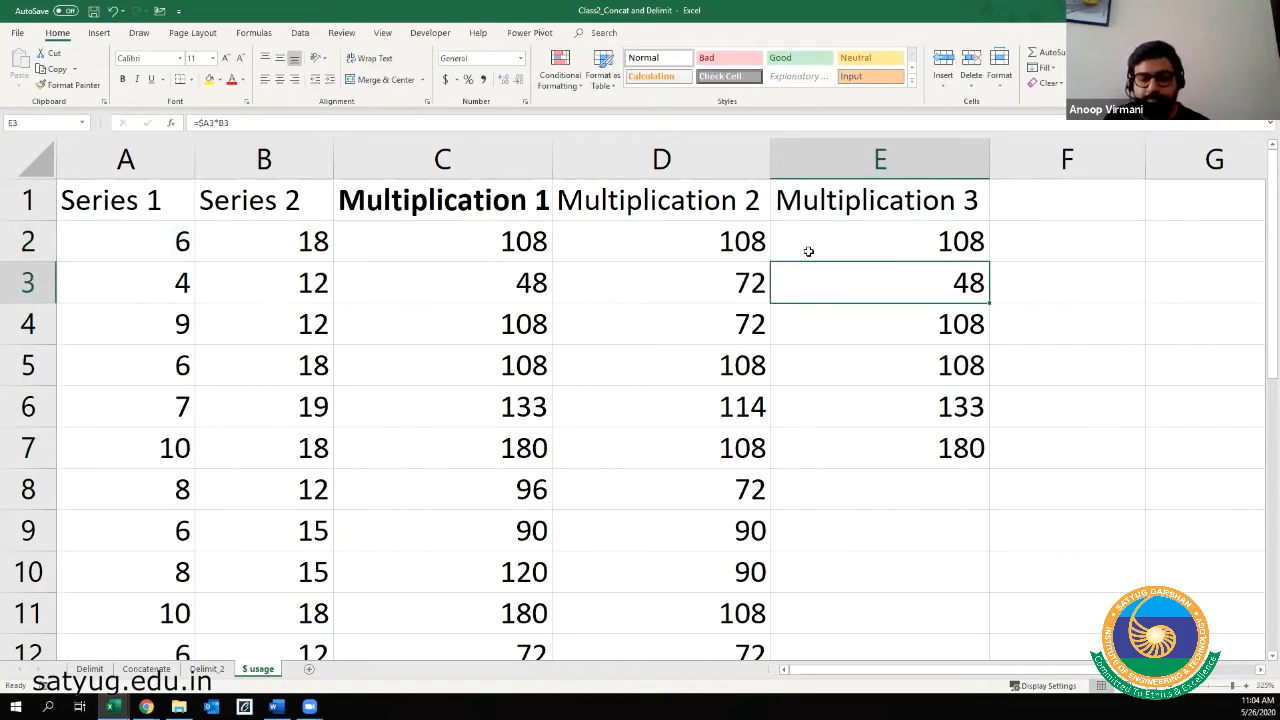
pyautogui.press('F2')
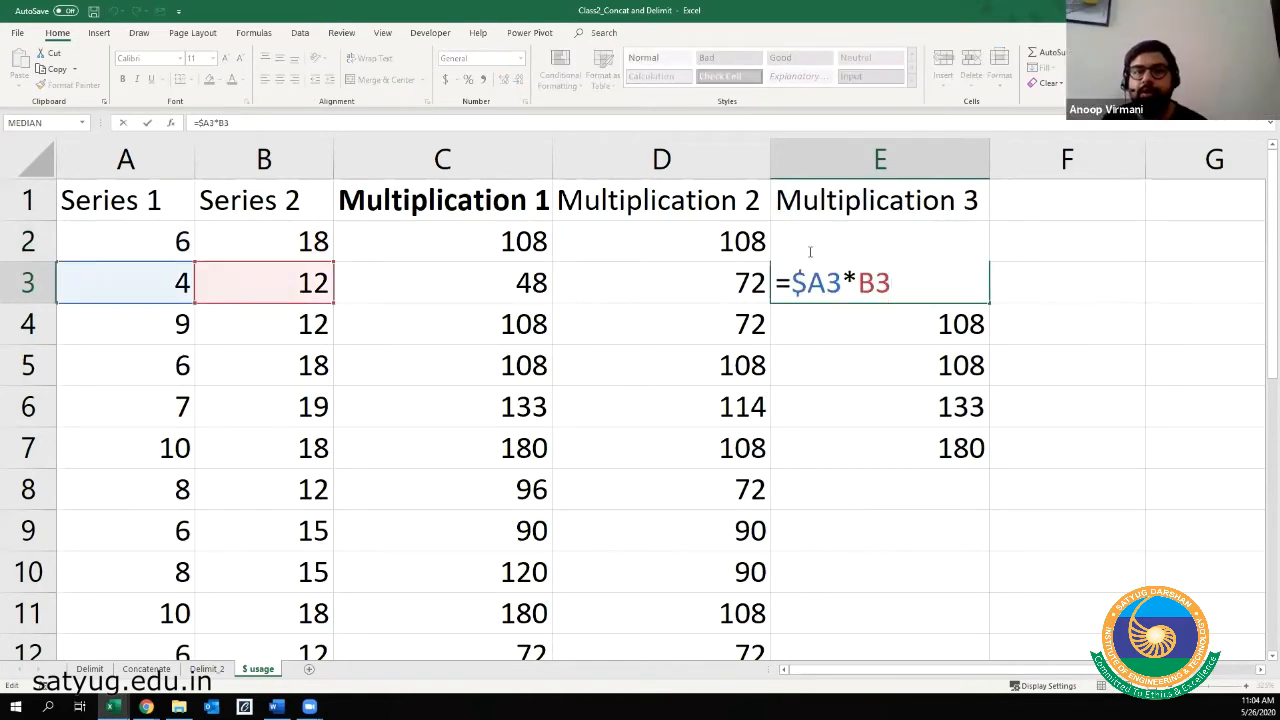
pyautogui.press('Escape')
pyautogui.click(810, 251)
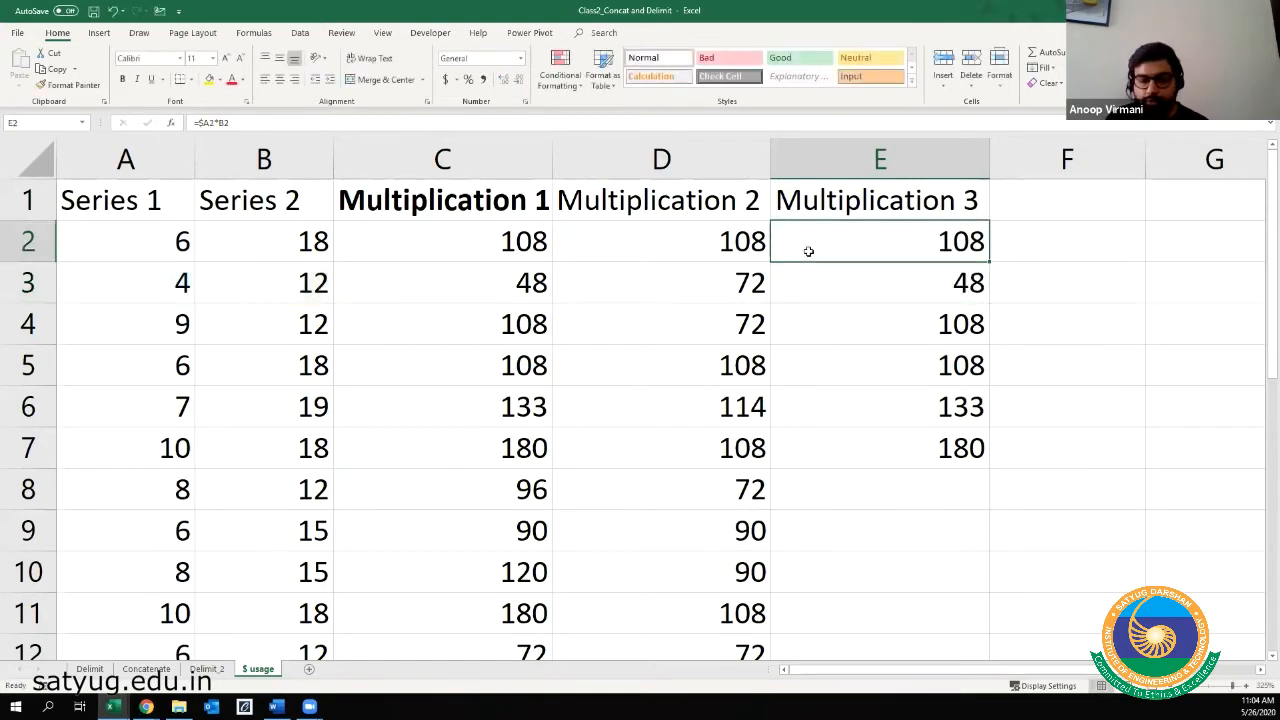
pyautogui.press('F2')
pyautogui.moveTo(842, 240); pyautogui.dragTo(825, 240)
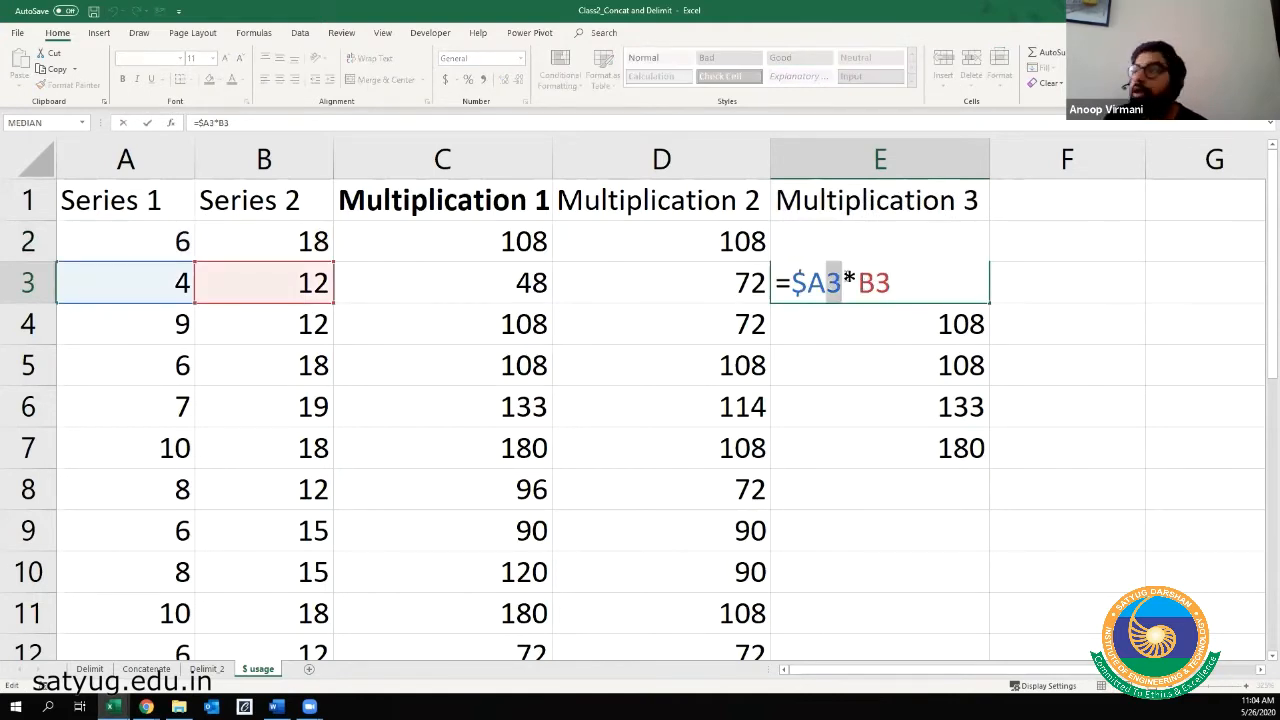
# - Recheck the E2 formula, examining the locked column letter of its first reference
pyautogui.press('Return')
pyautogui.press('Up')
pyautogui.press('Up')
pyautogui.doubleClick(850, 255)
pyautogui.moveTo(818, 242); pyautogui.dragTo(806, 243)
pyautogui.press('Return')
pyautogui.press('Up')
# - Copy the E2 formula into F2 and extend it down to F5
pyautogui.hotkey('ctrl', 'c')
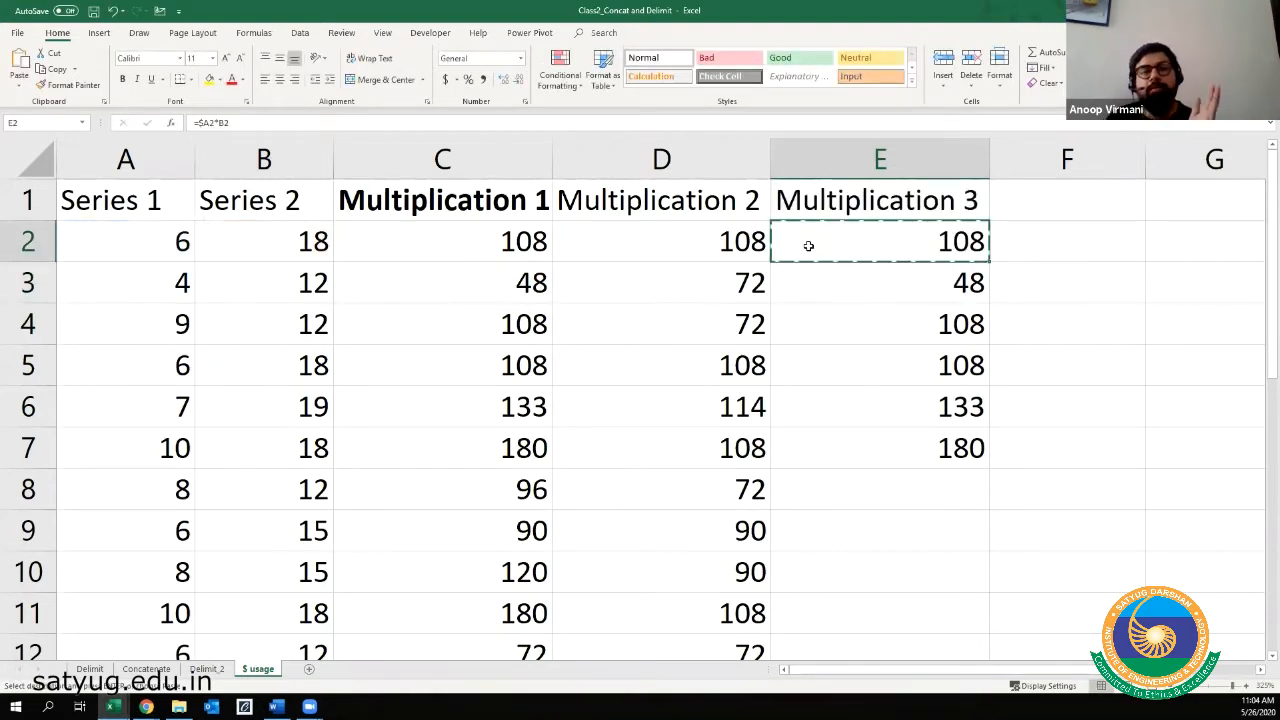
pyautogui.press('Right')
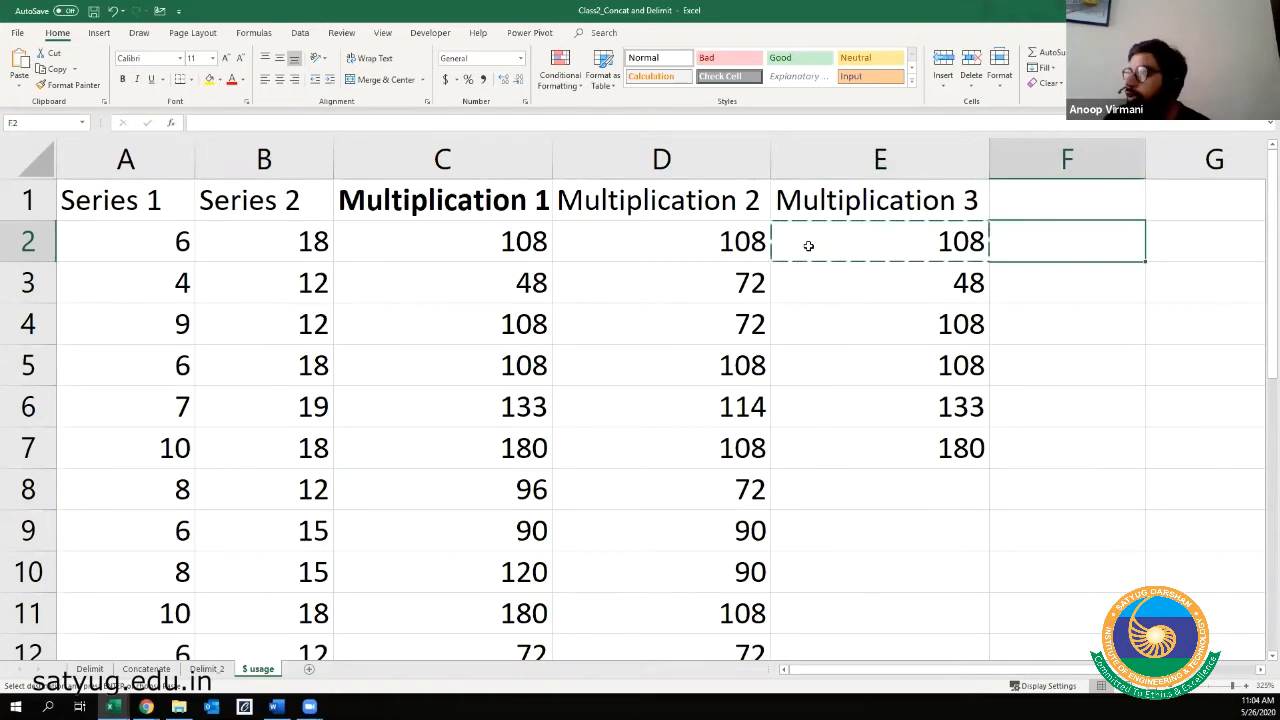
pyautogui.hotkey('ctrl', 'v')
pyautogui.hotkey('ctrl', 'c')
pyautogui.hotkey('shift', 'Down')
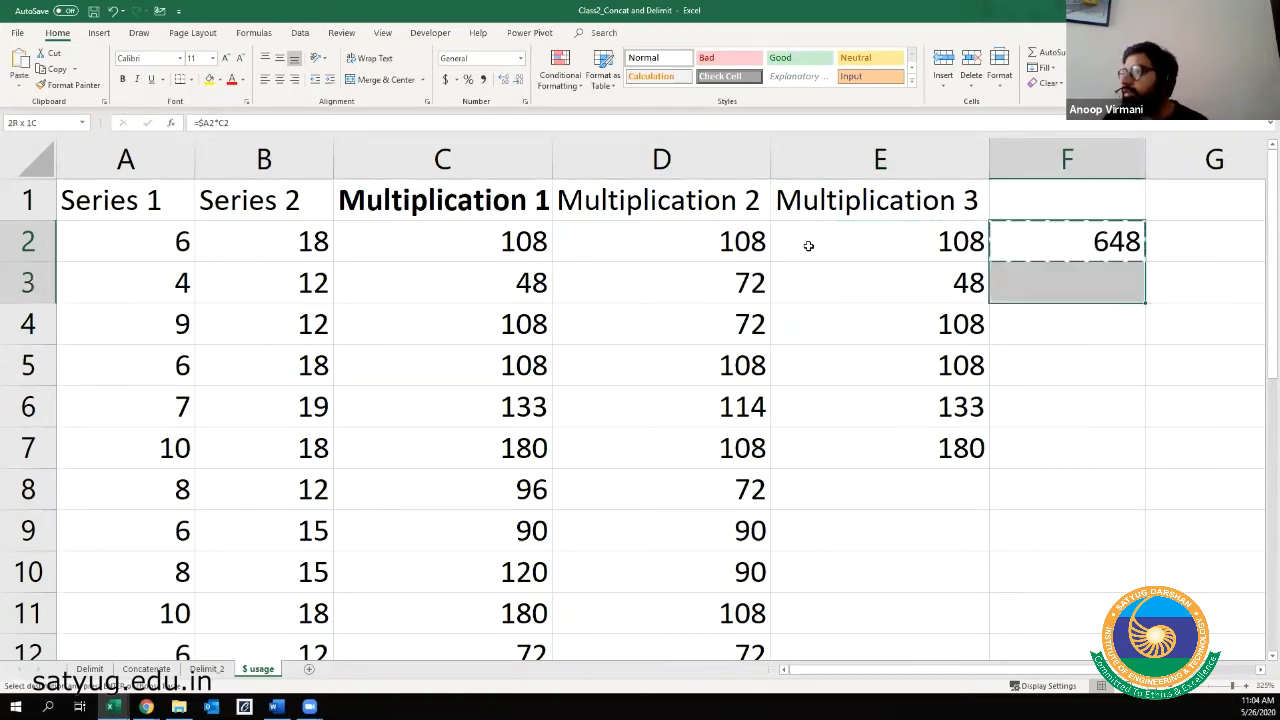
pyautogui.hotkey('shift', 'Down')
pyautogui.hotkey('shift', 'Down')
pyautogui.hotkey('ctrl', 'v')
pyautogui.press('Up')
pyautogui.press('Down')
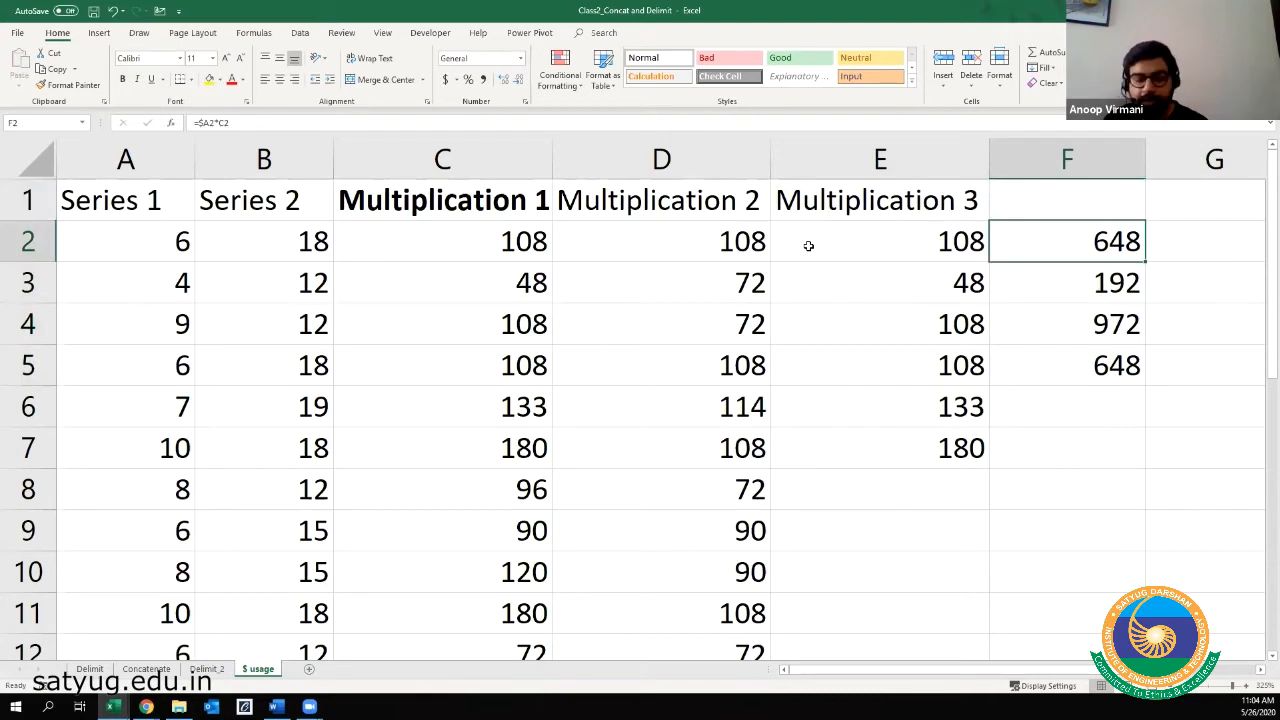
# - Examine the column-locked first reference of the formula in F2
pyautogui.press('F2')
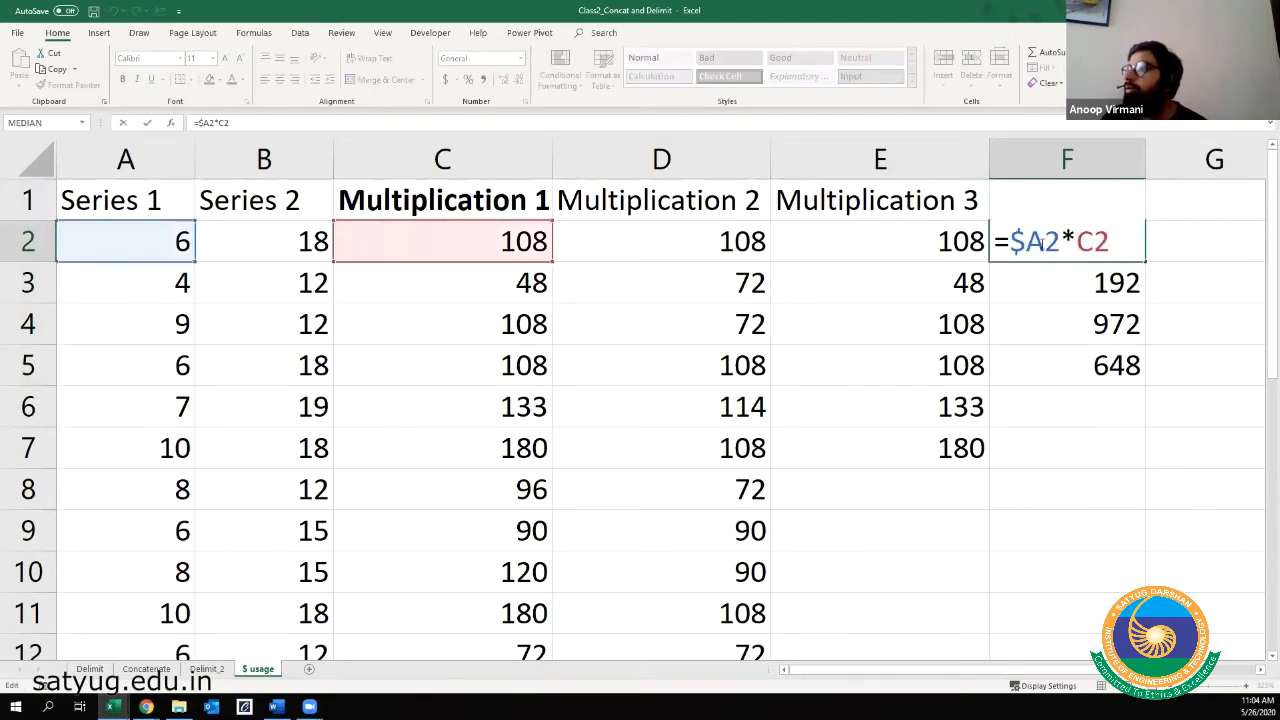
pyautogui.click(1042, 243)
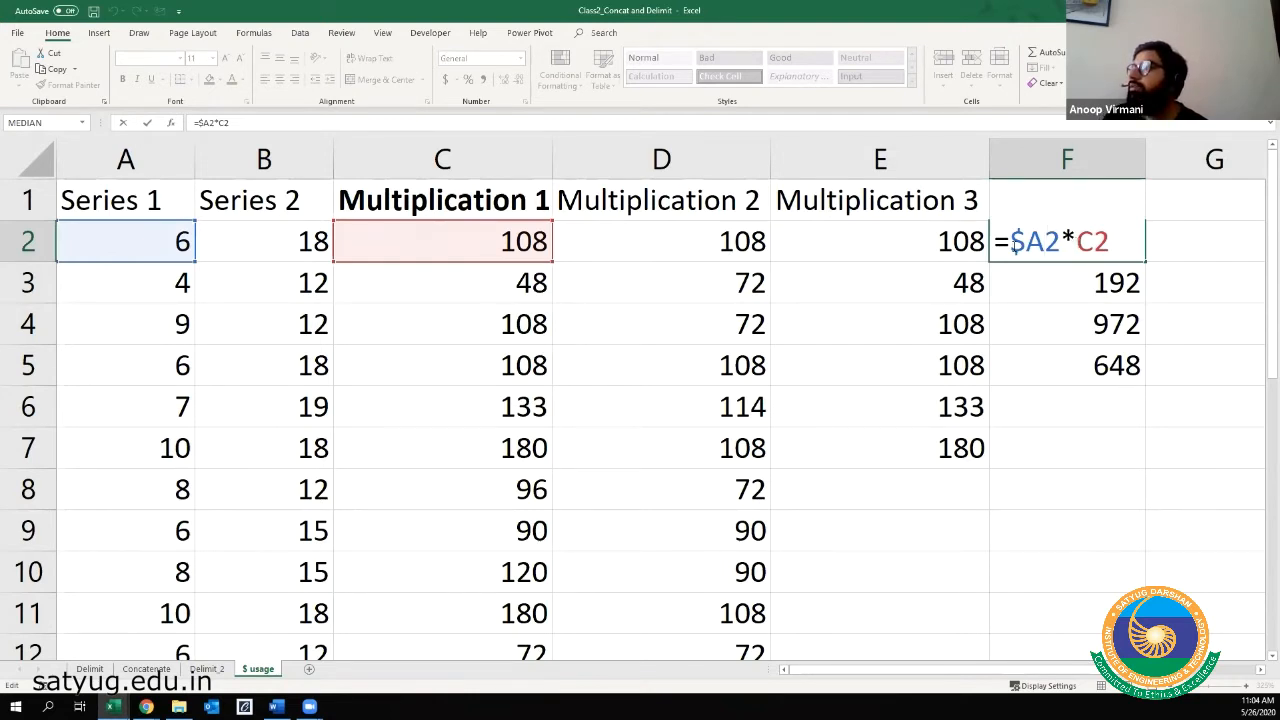
pyautogui.hotkey('ctrl', 'Return')
# - Compare the relative second references of the formulas in E2 and F2
pyautogui.press('Left')
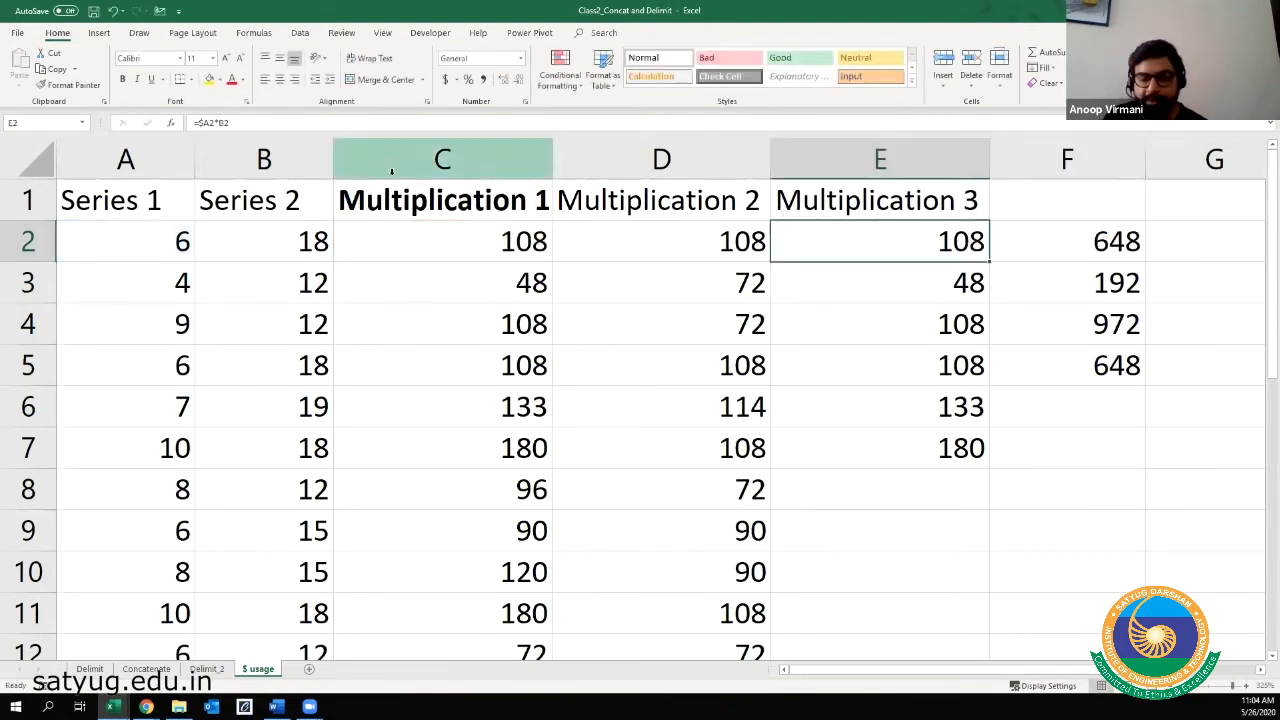
pyautogui.press('F2')
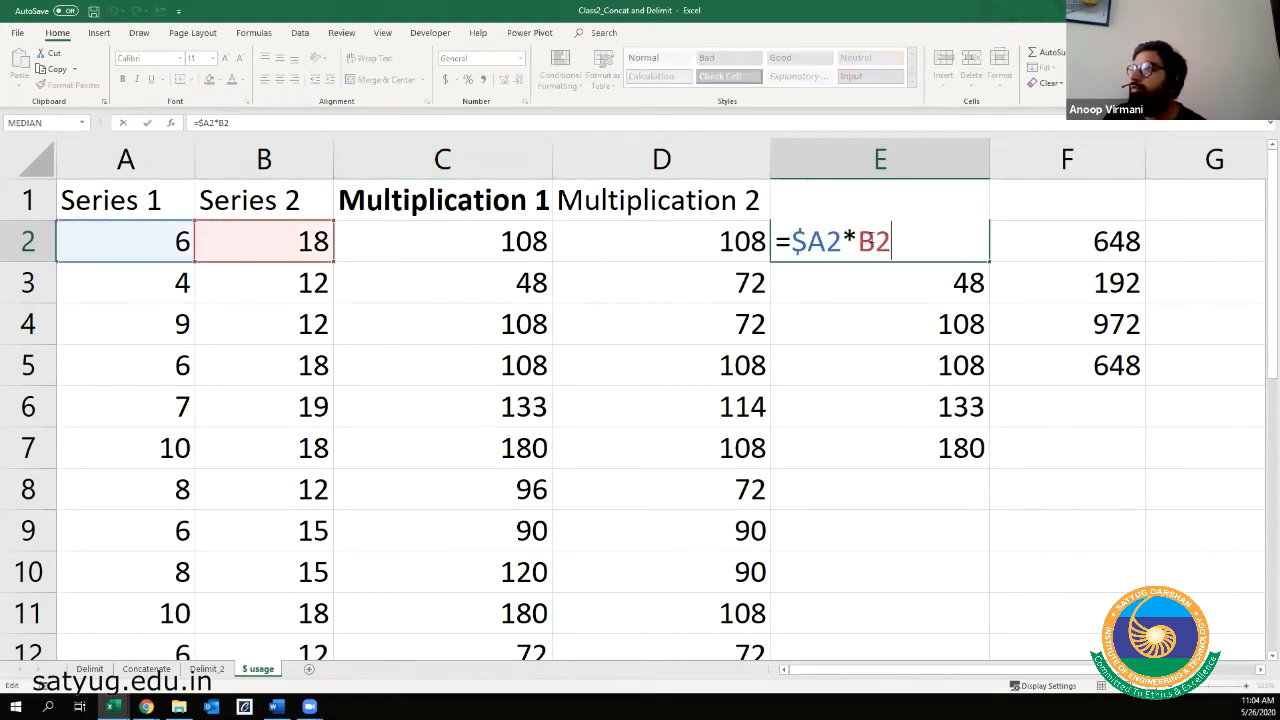
pyautogui.hotkey('shift', 'Left')
pyautogui.hotkey('shift', 'Left')
pyautogui.click(1024, 235)
pyautogui.press('Escape')
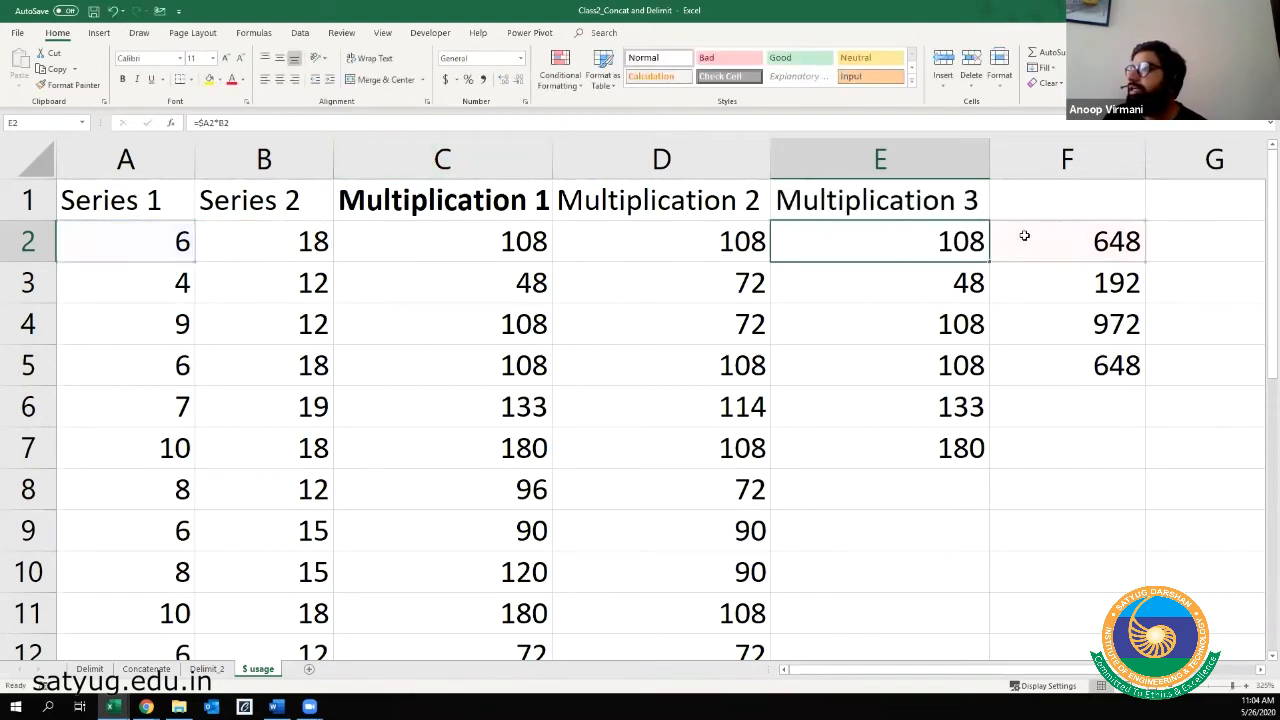
pyautogui.press('Right')
pyautogui.press('F2')
pyautogui.moveTo(1074, 240); pyautogui.dragTo(1109, 236)
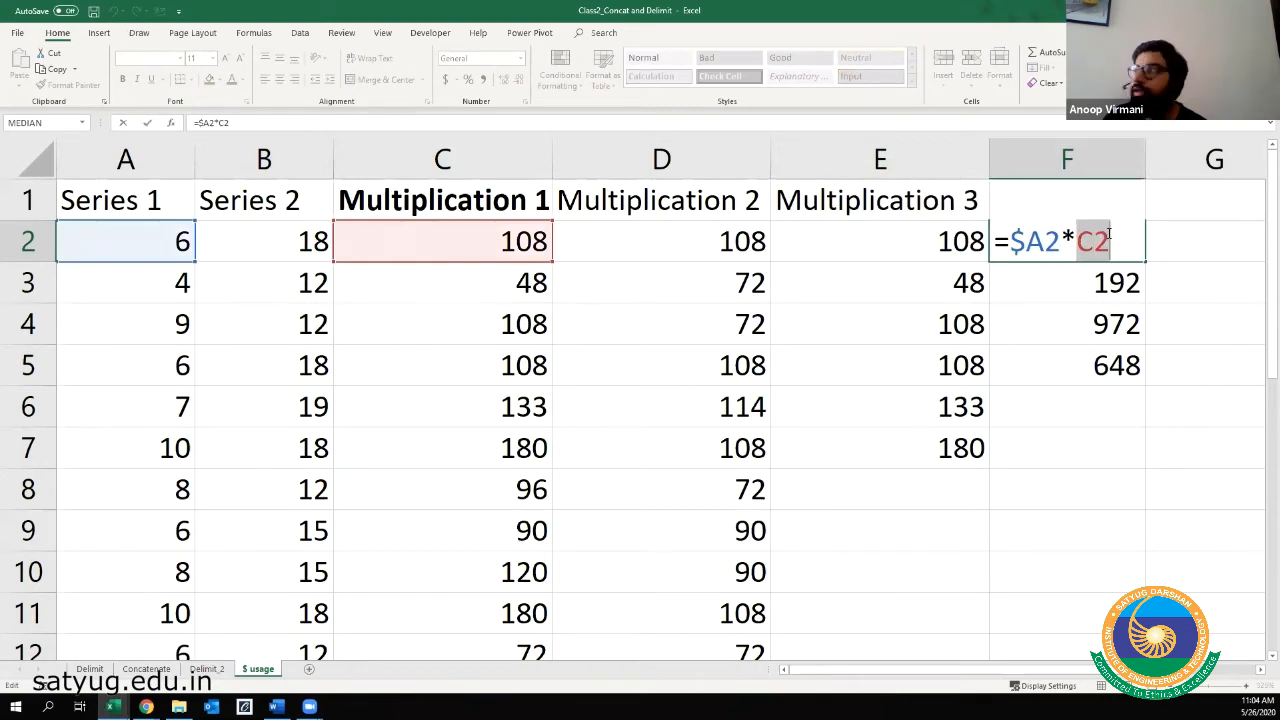
pyautogui.hotkey('ctrl', 'Return')
# - Compare the locked and relative references of the formulas in E3 and F3
pyautogui.click(945, 242)
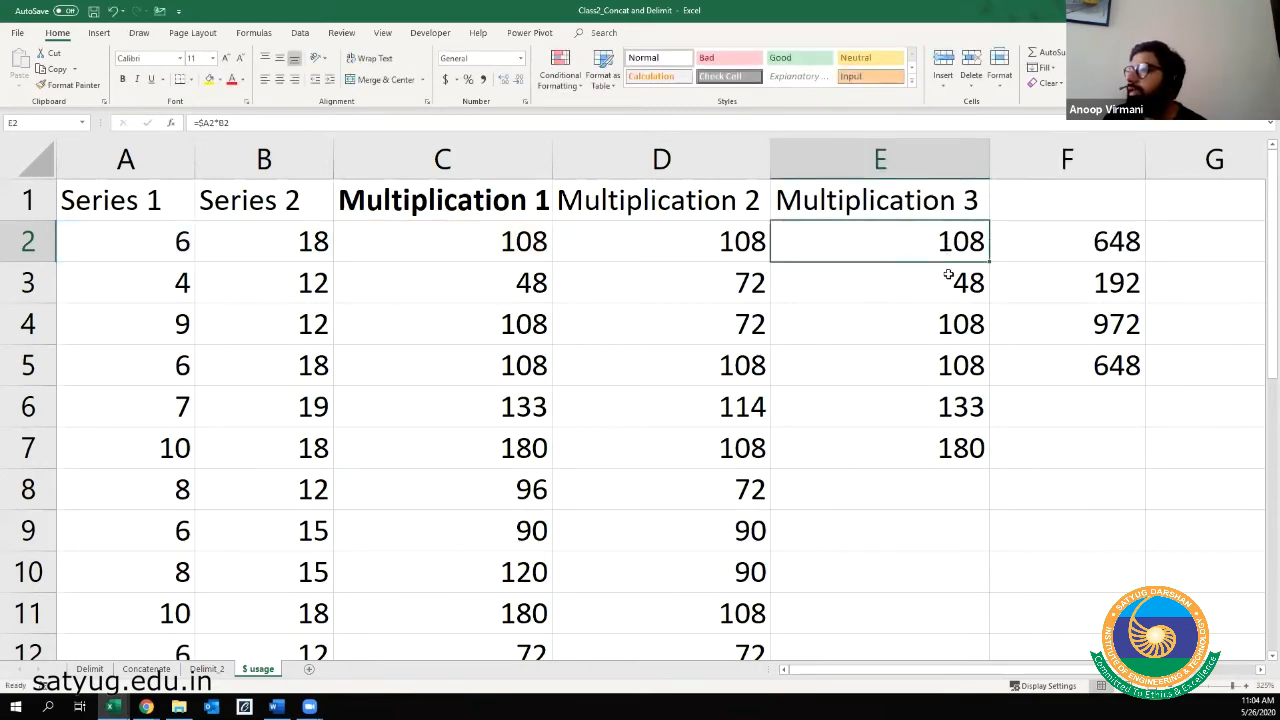
pyautogui.press('Delete')
pyautogui.doubleClick(943, 271)
pyautogui.moveTo(858, 283); pyautogui.dragTo(891, 283)
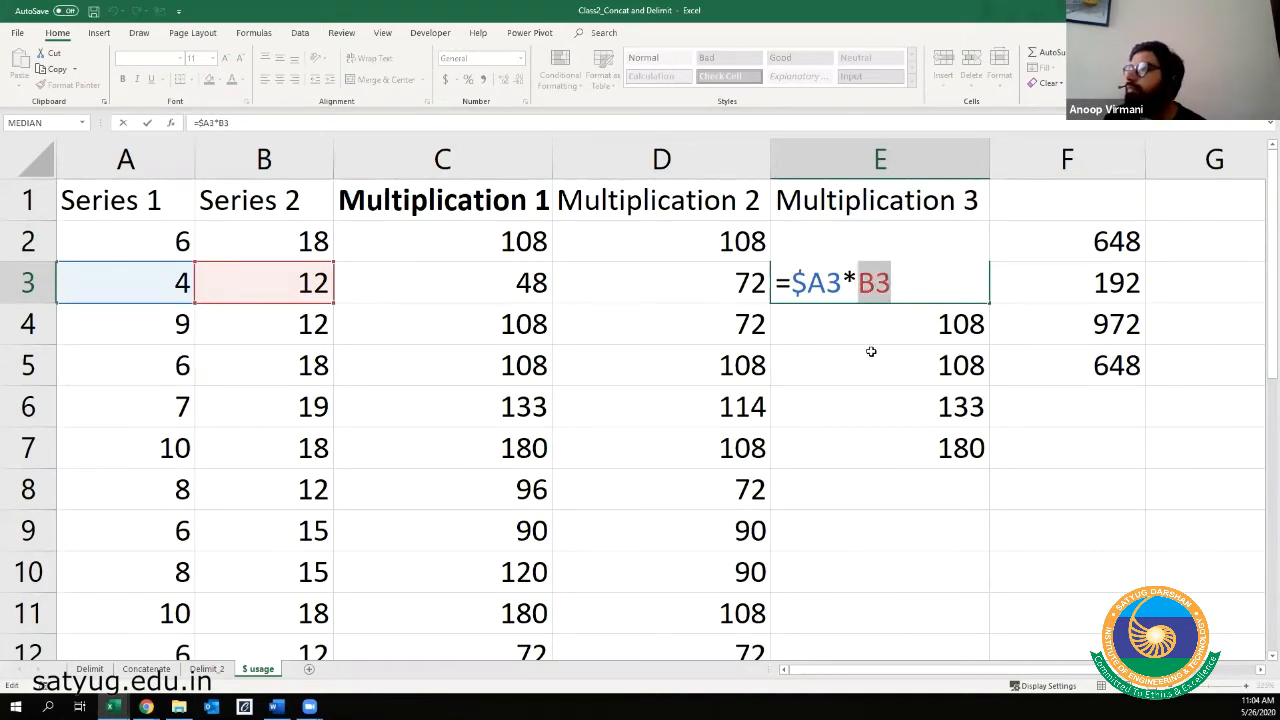
pyautogui.press('Return')
pyautogui.press('Up')
pyautogui.press('Right')
pyautogui.press('F2')
pyautogui.moveTo(1079, 282); pyautogui.dragTo(1012, 289)
pyautogui.click(1030, 286)
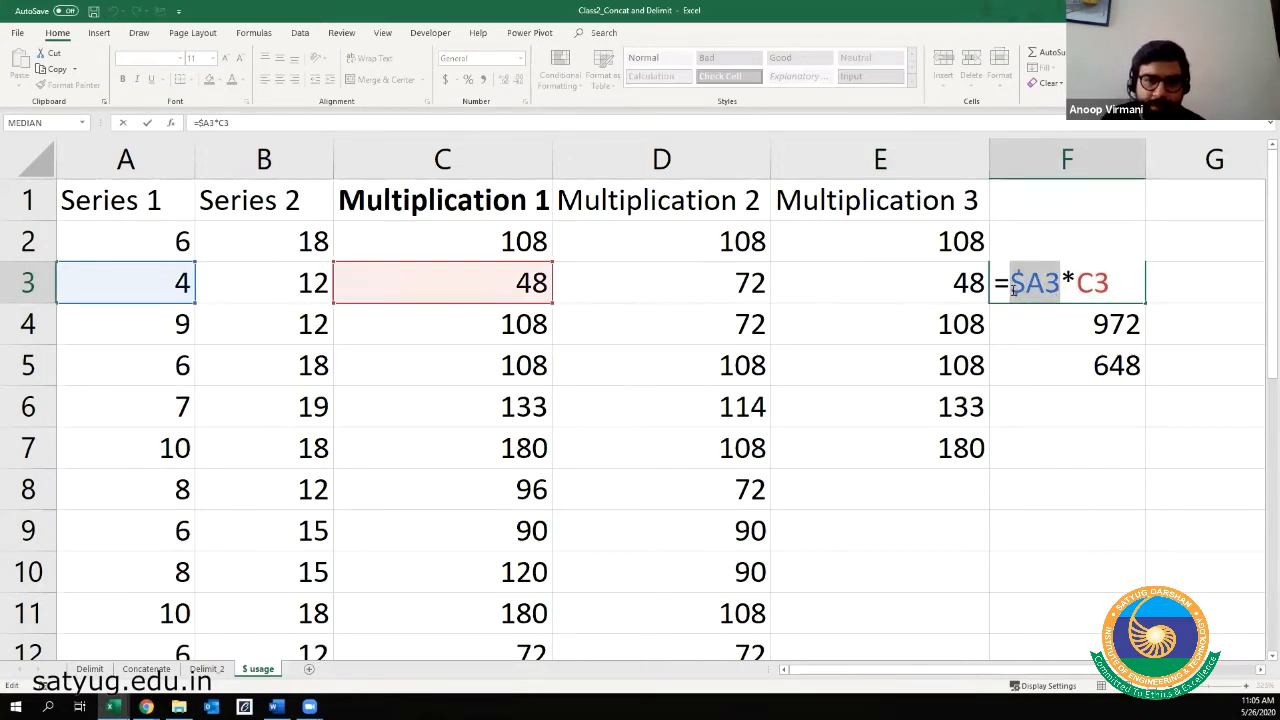
pyautogui.hotkey('ctrl', 'Return')
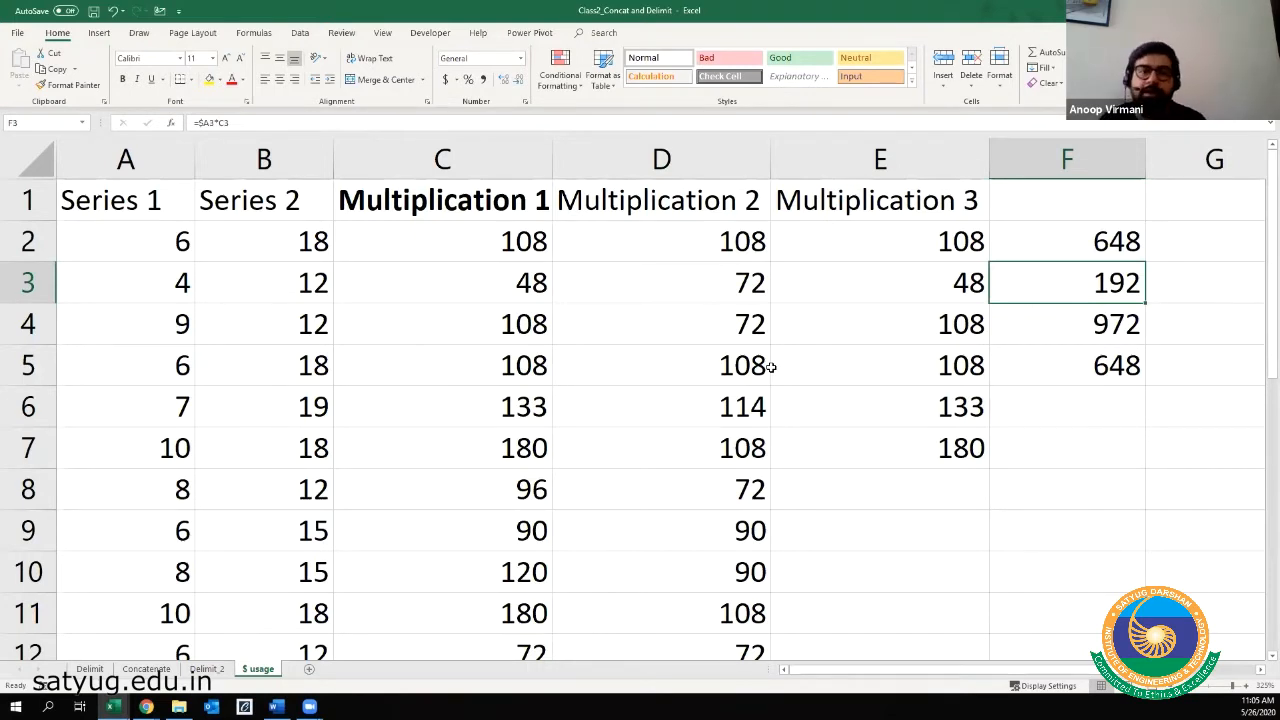
pyautogui.click(103, 310)
pyautogui.click(114, 192)
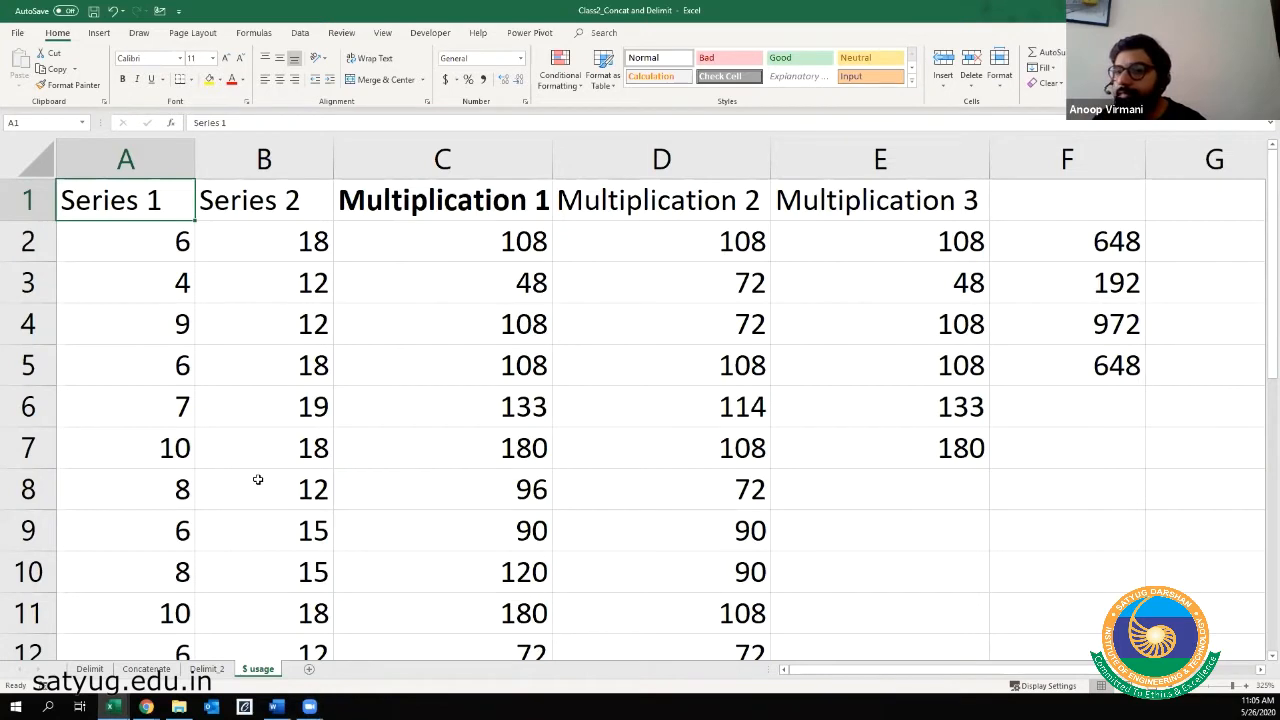
pyautogui.click(258, 480)
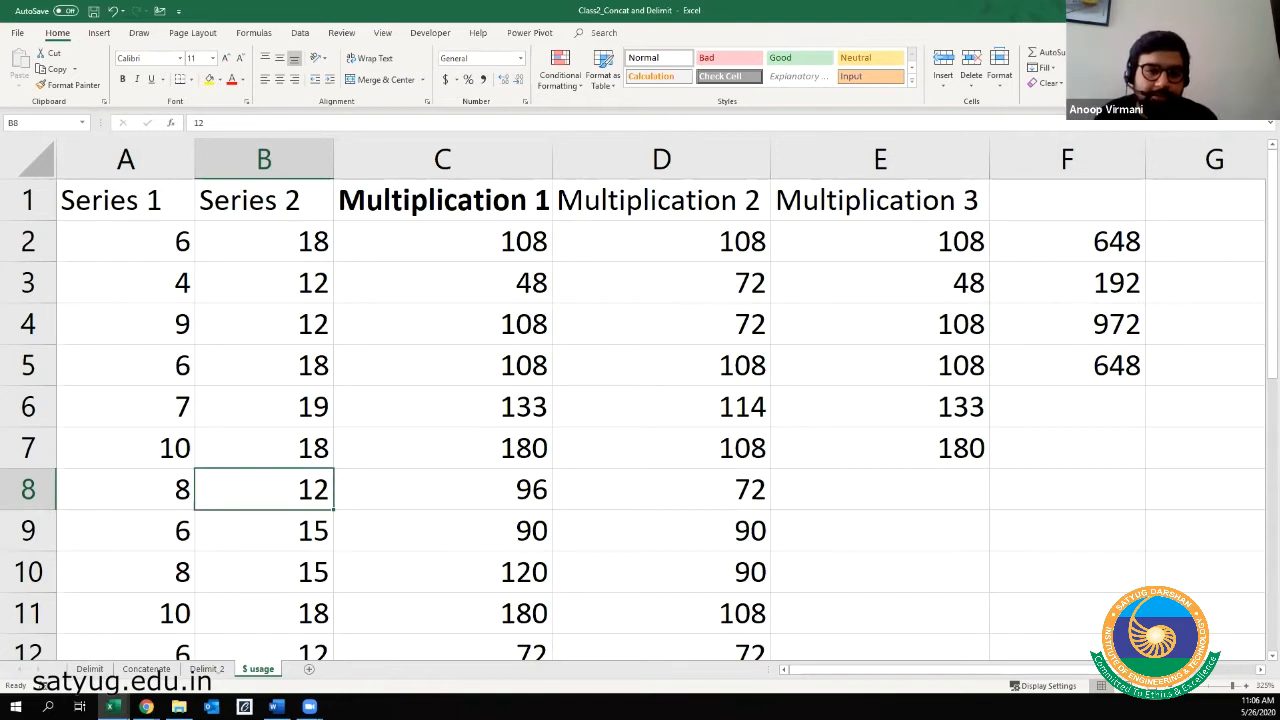
pyautogui.hotkey('alt', 'Tab')
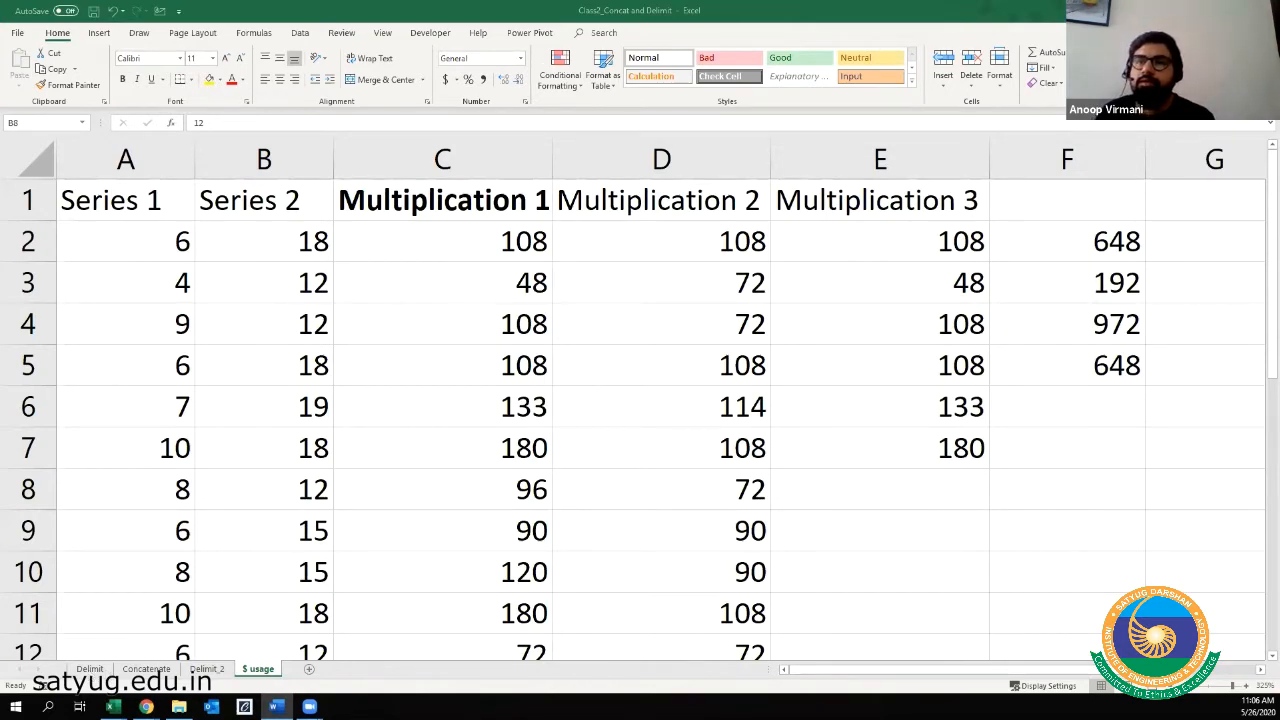
# - Open the Delimit sheet with its two Full Name tables
pyautogui.click(90, 668)
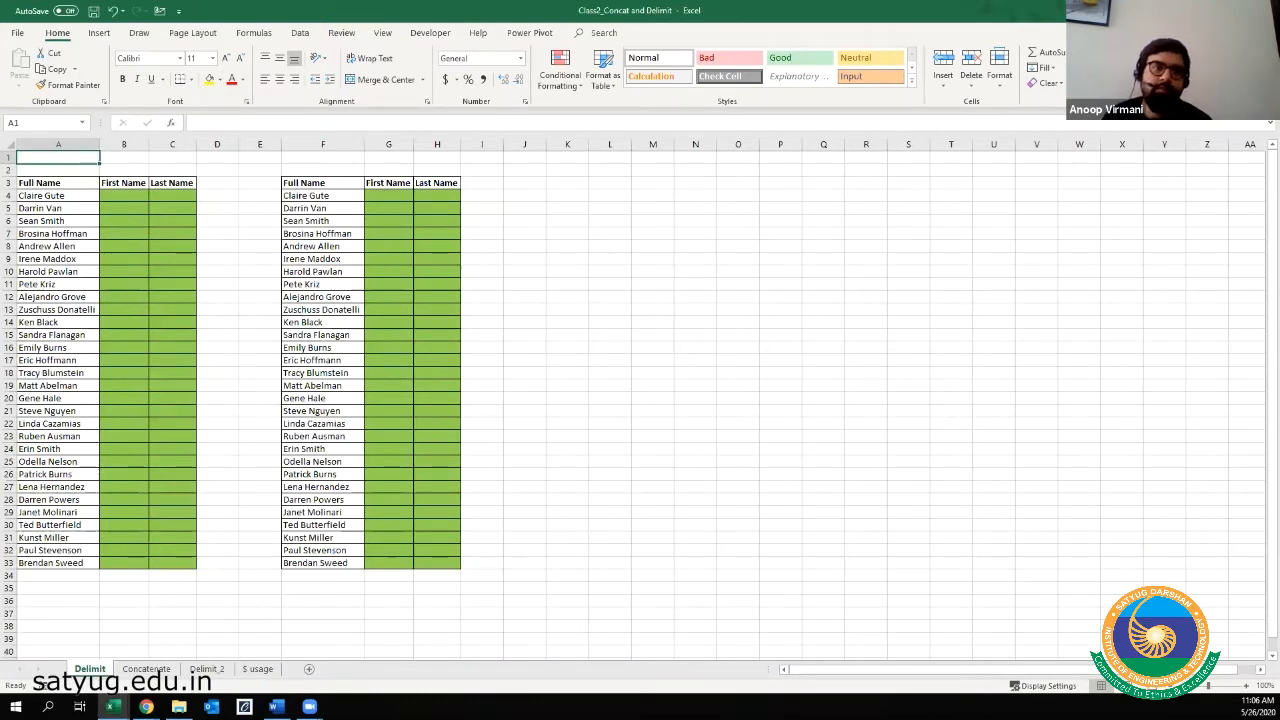
pyautogui.click(595, 244)
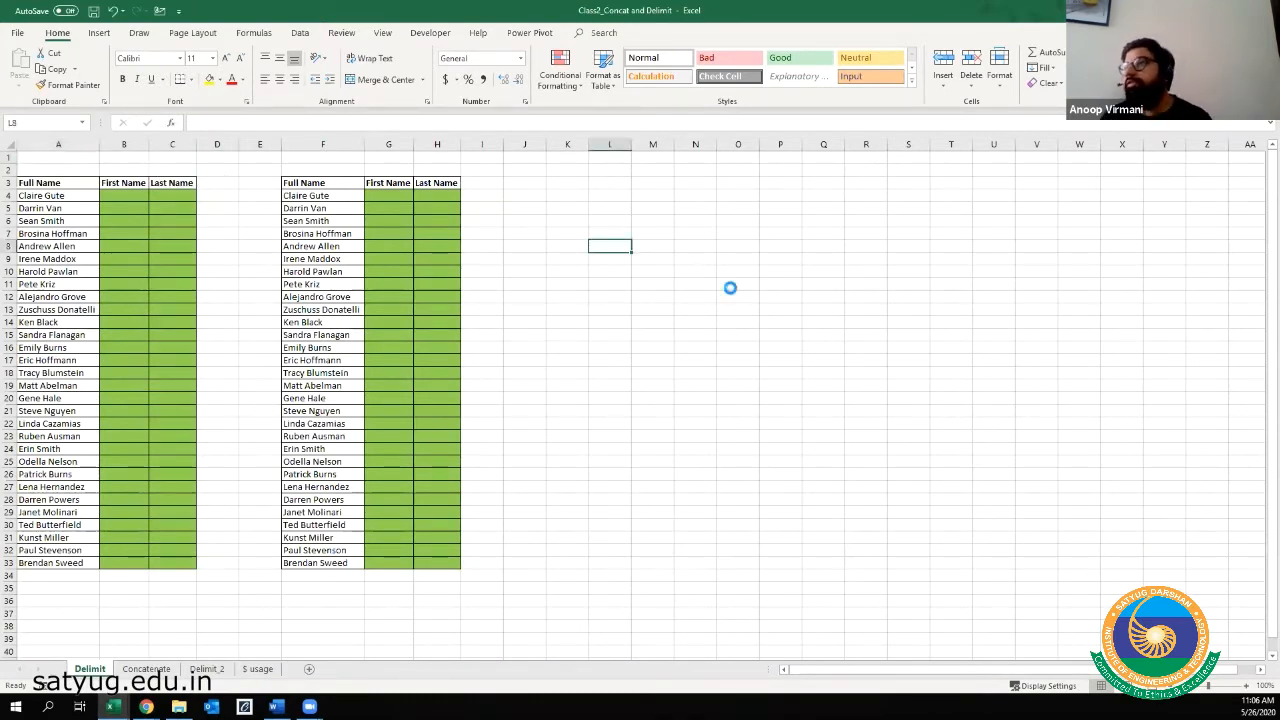
pyautogui.scroll(1, 731, 287)
pyautogui.scroll(9, 731, 287)
pyautogui.scroll(3, 823, 374)
# - Enter the word Delimit in cell F1 and clear it from the cell
pyautogui.click(489, 197)
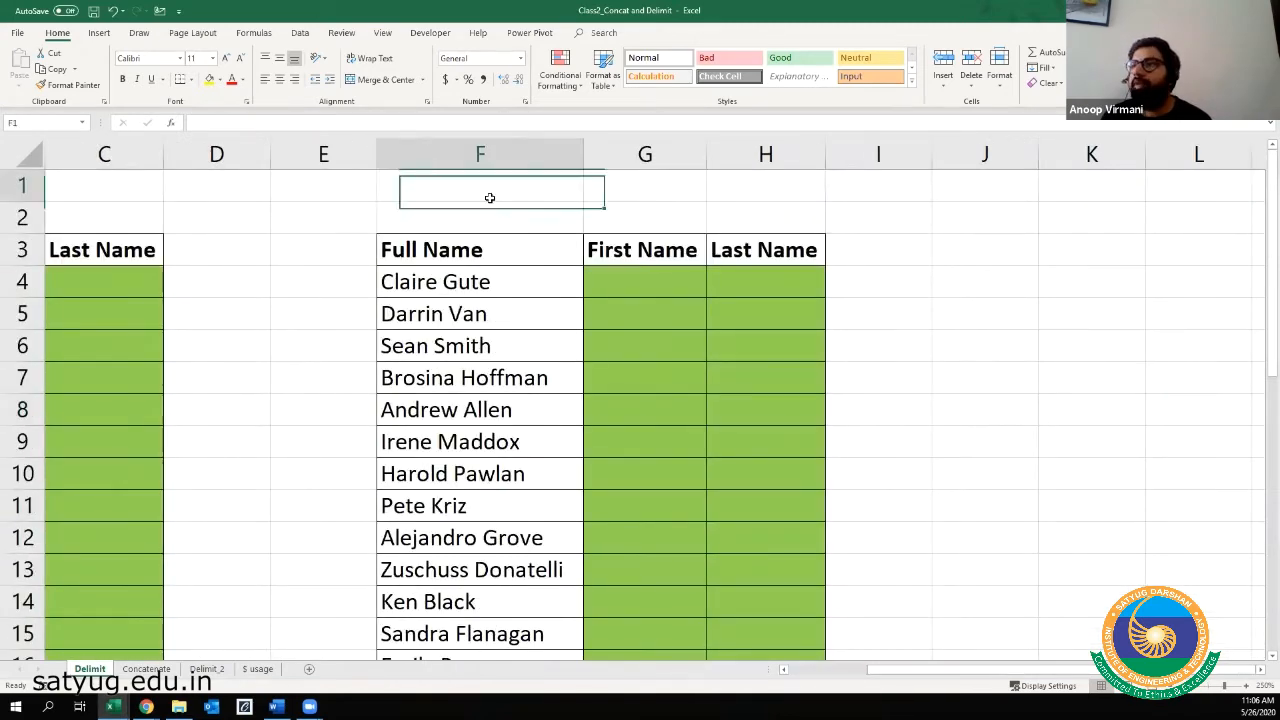
pyautogui.write('Deli')
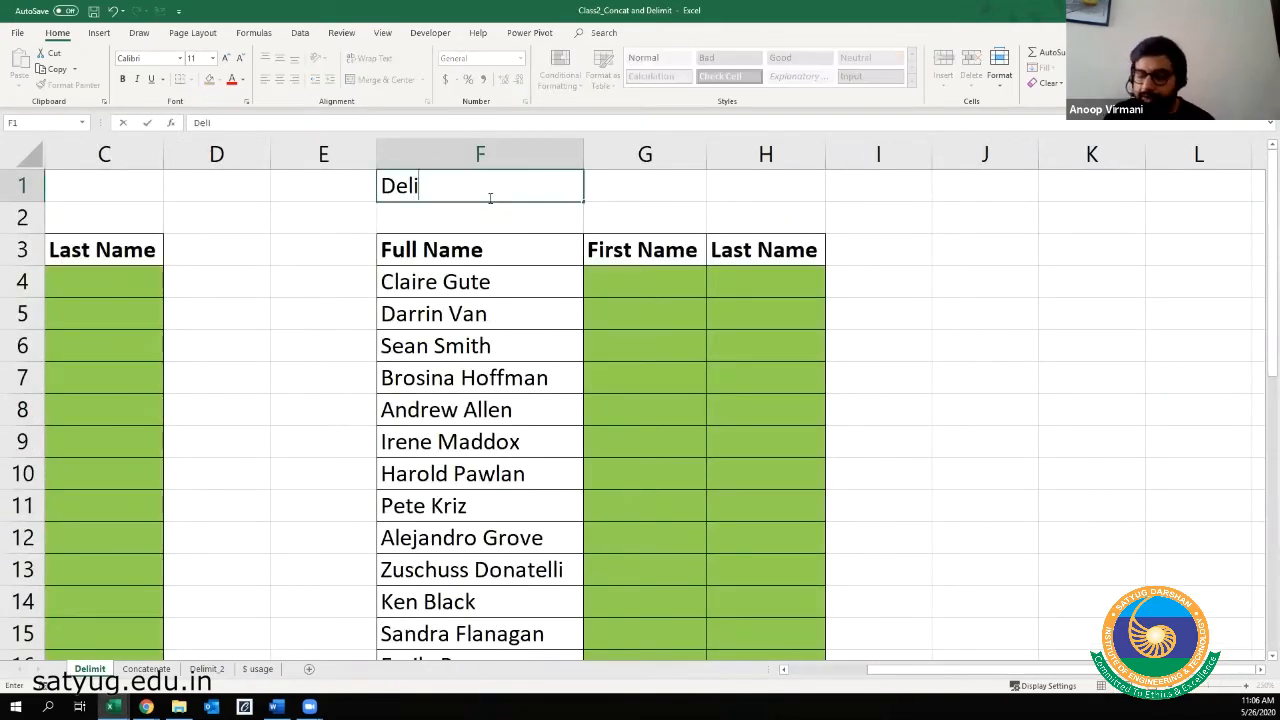
pyautogui.write('mit')
pyautogui.press('Return')
pyautogui.click(489, 197)
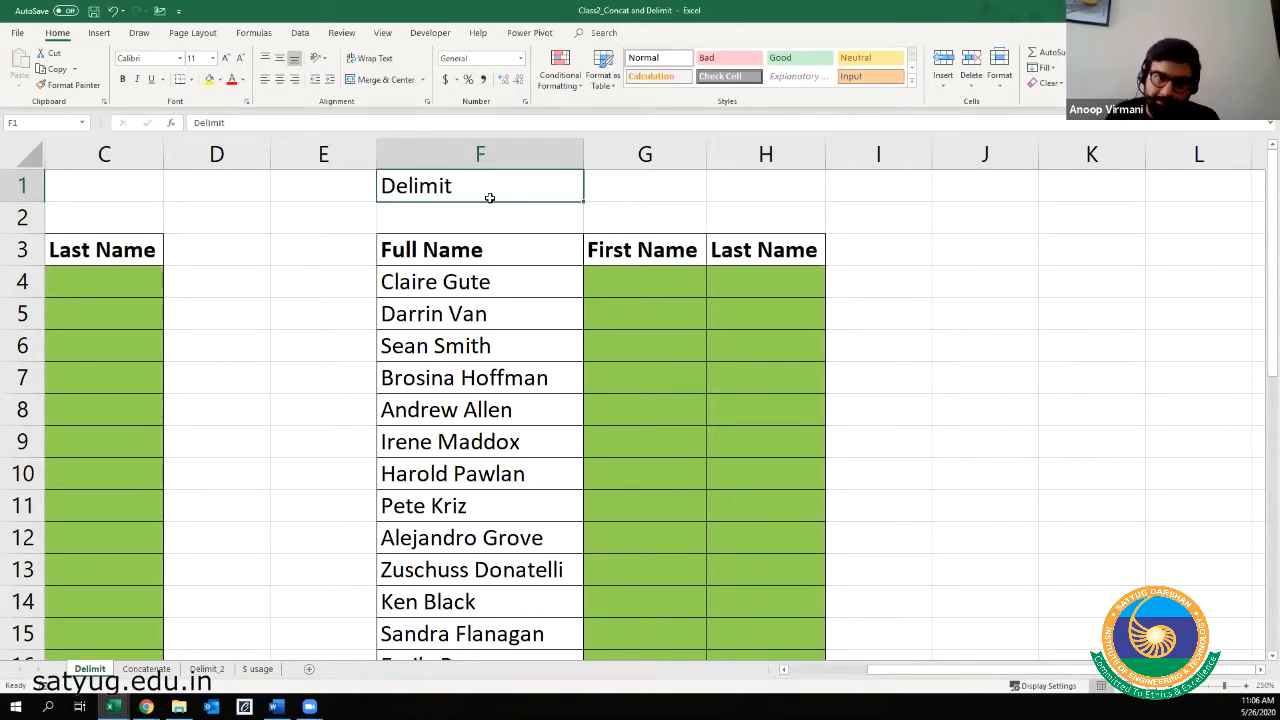
pyautogui.press('Delete')
# - Select cell A4, the first entry under Full Name in the table starting in column A
pyautogui.press('Left')
pyautogui.press('Left')
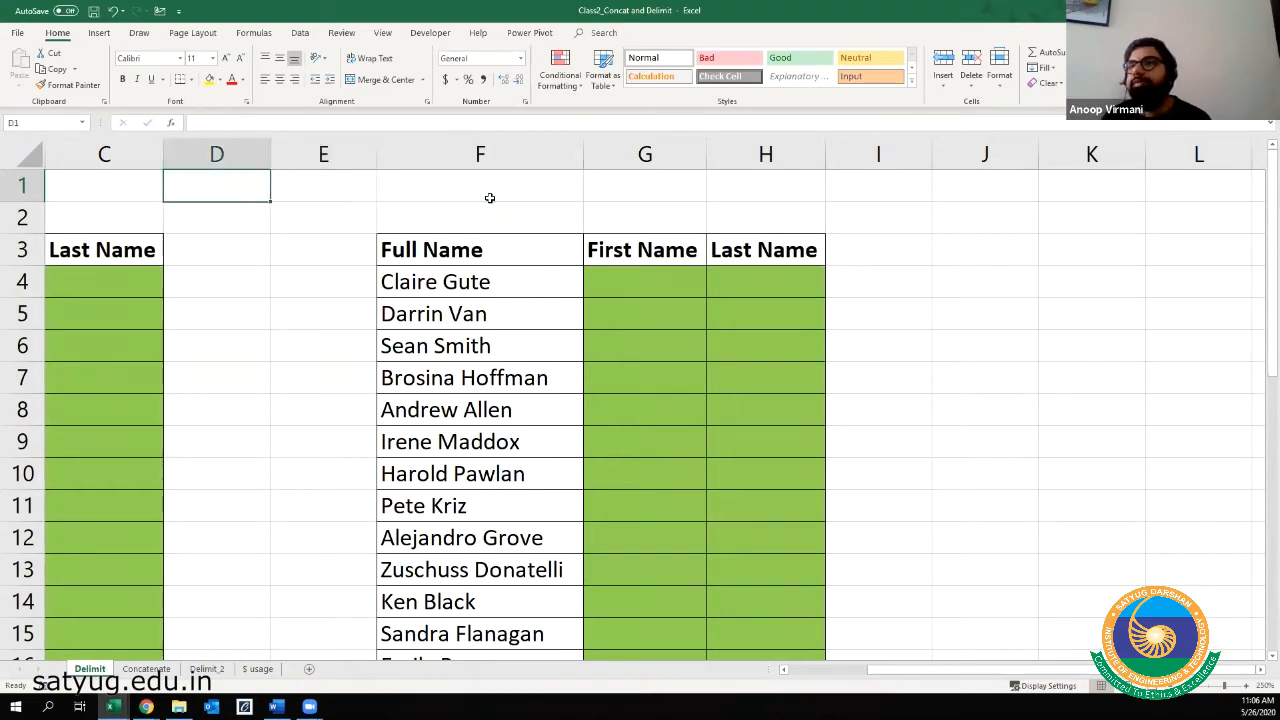
pyautogui.press('Left')
pyautogui.press('Left')
pyautogui.press('Left')
pyautogui.press('Down')
pyautogui.press('Down')
pyautogui.press('Down')
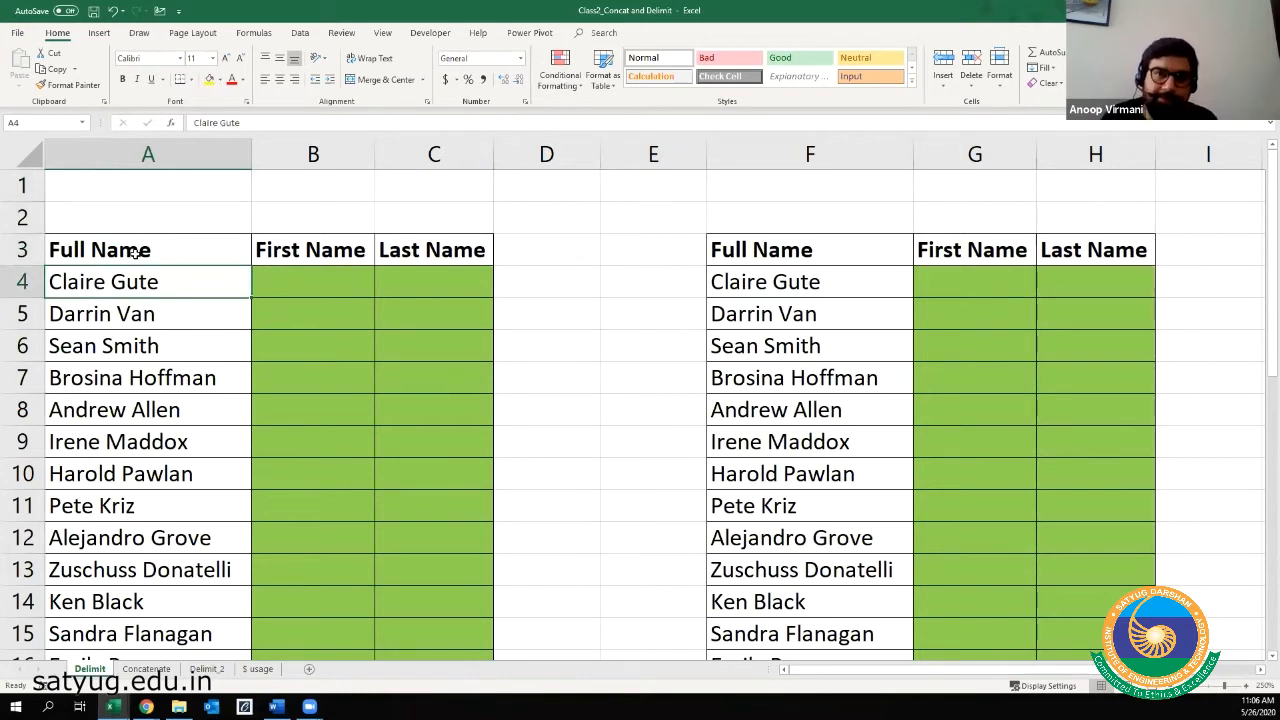
# - Examine the First Name and Last Name headers against the first Full Name entry in the table starting in column A
pyautogui.click(291, 251)
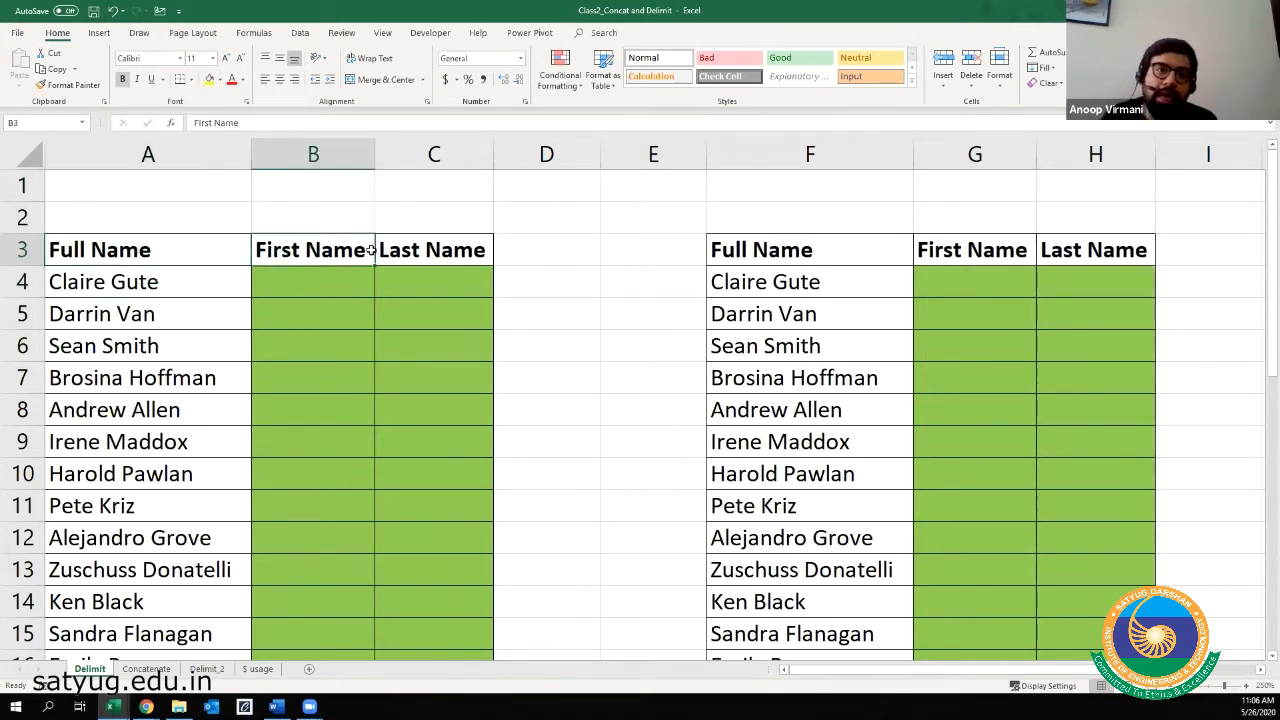
pyautogui.click(376, 251)
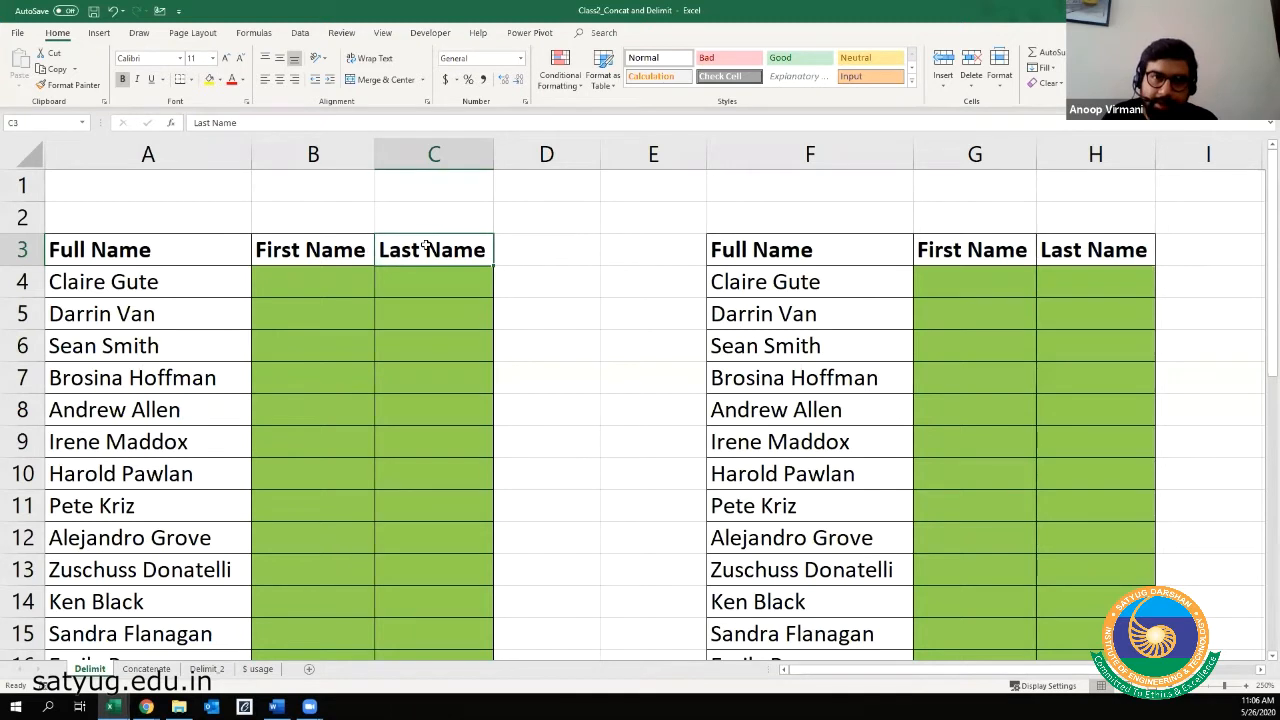
pyautogui.click(152, 286)
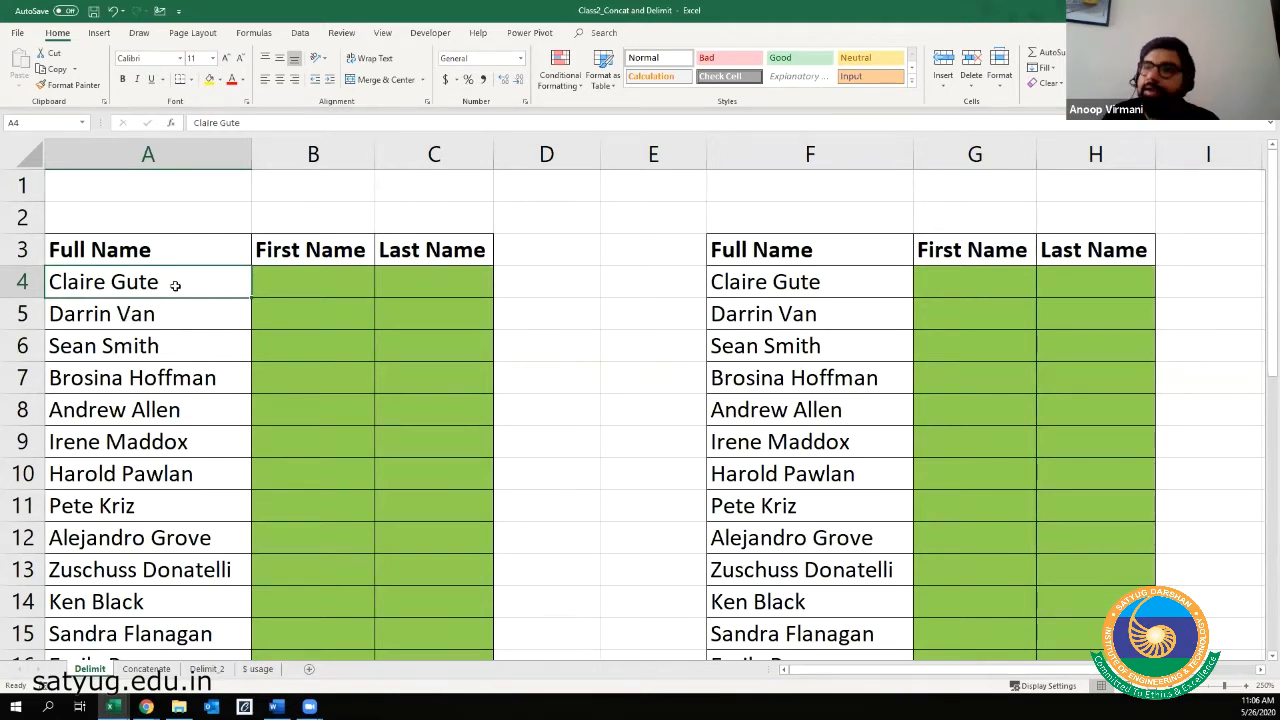
pyautogui.click(366, 247)
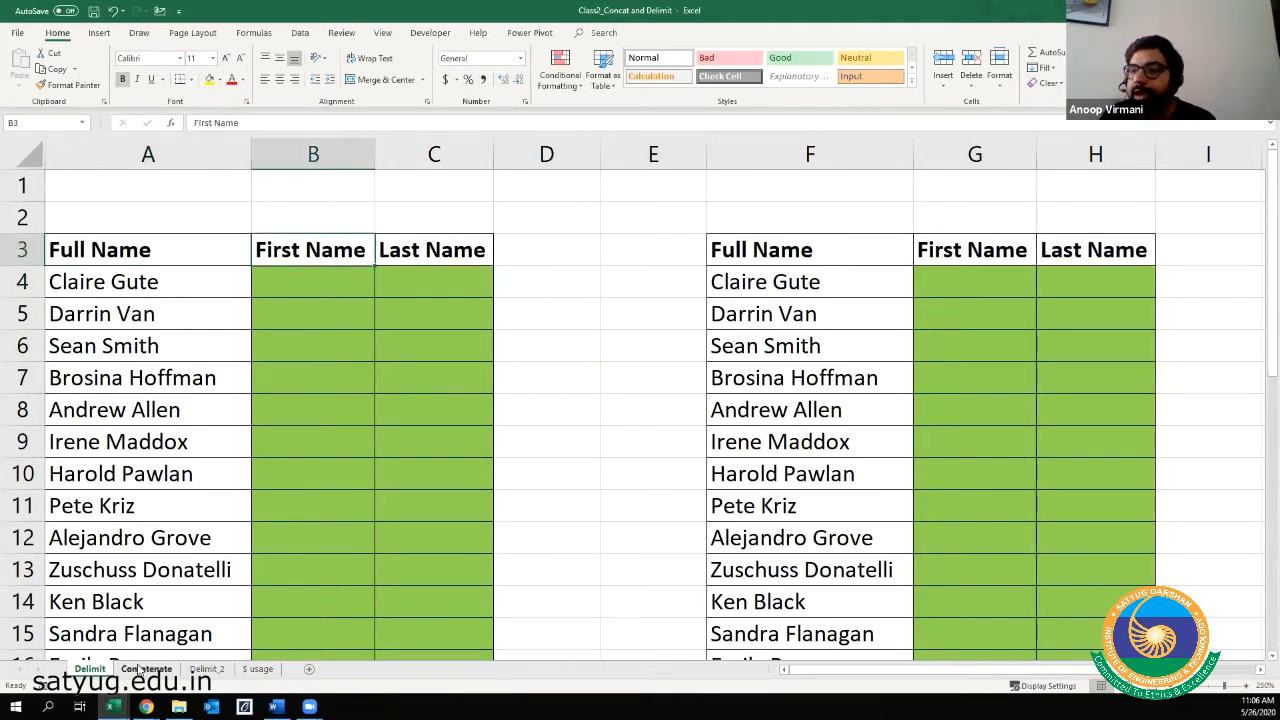
# - Open the Delimit_2 sheet and select the first Order ID entry in cell A2
pyautogui.click(207, 669)
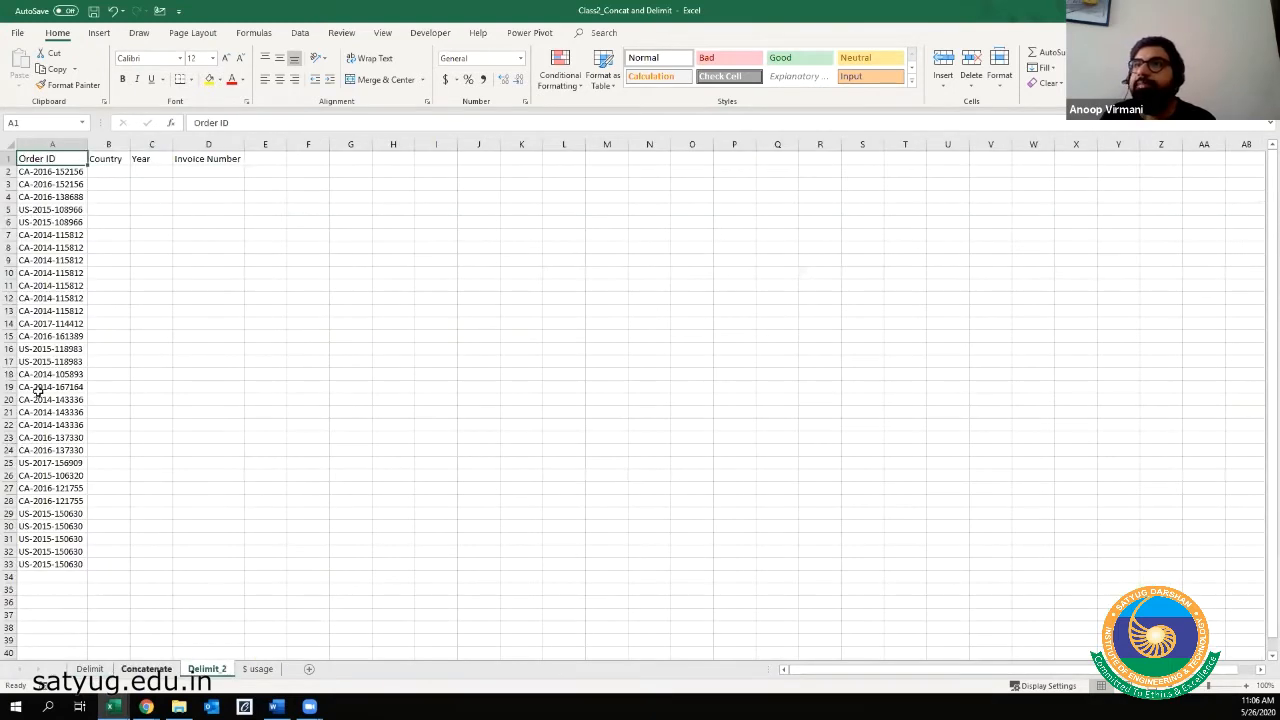
pyautogui.keyDown('ctrl'); pyautogui.scroll(8, 197, 388); pyautogui.keyUp('ctrl')
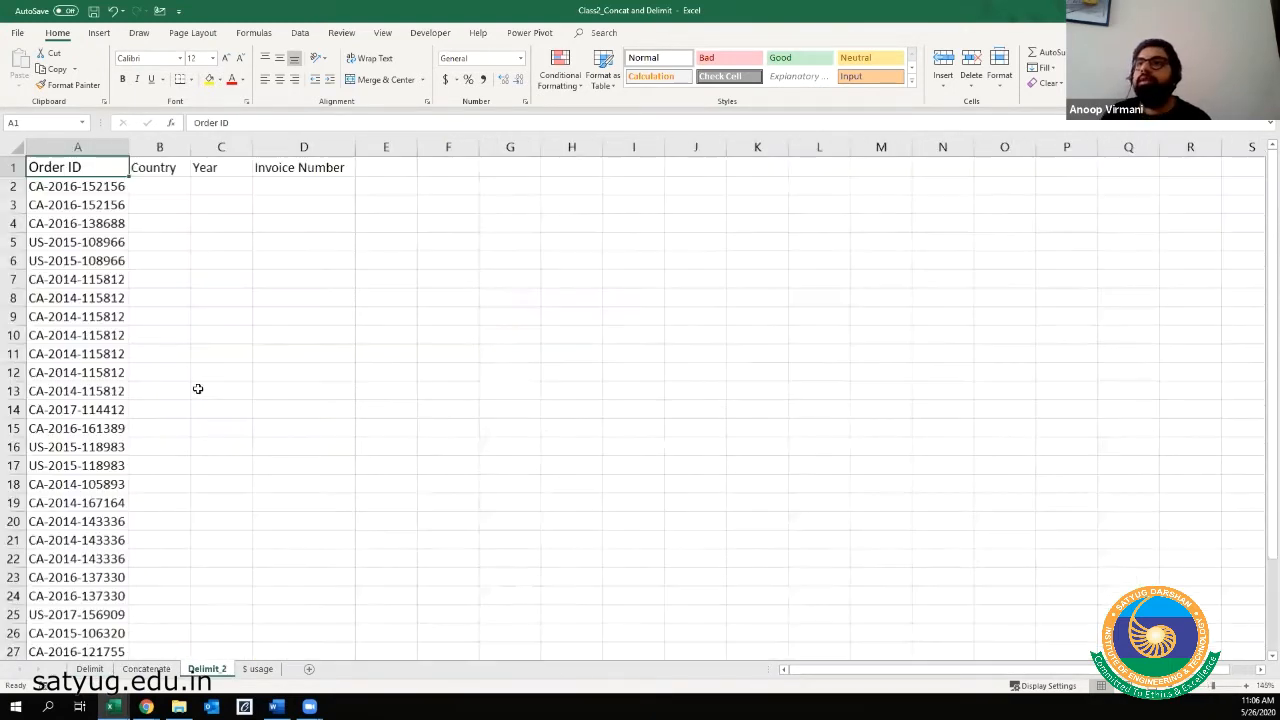
pyautogui.keyDown('ctrl'); pyautogui.scroll(3, 129, 260); pyautogui.keyUp('ctrl')
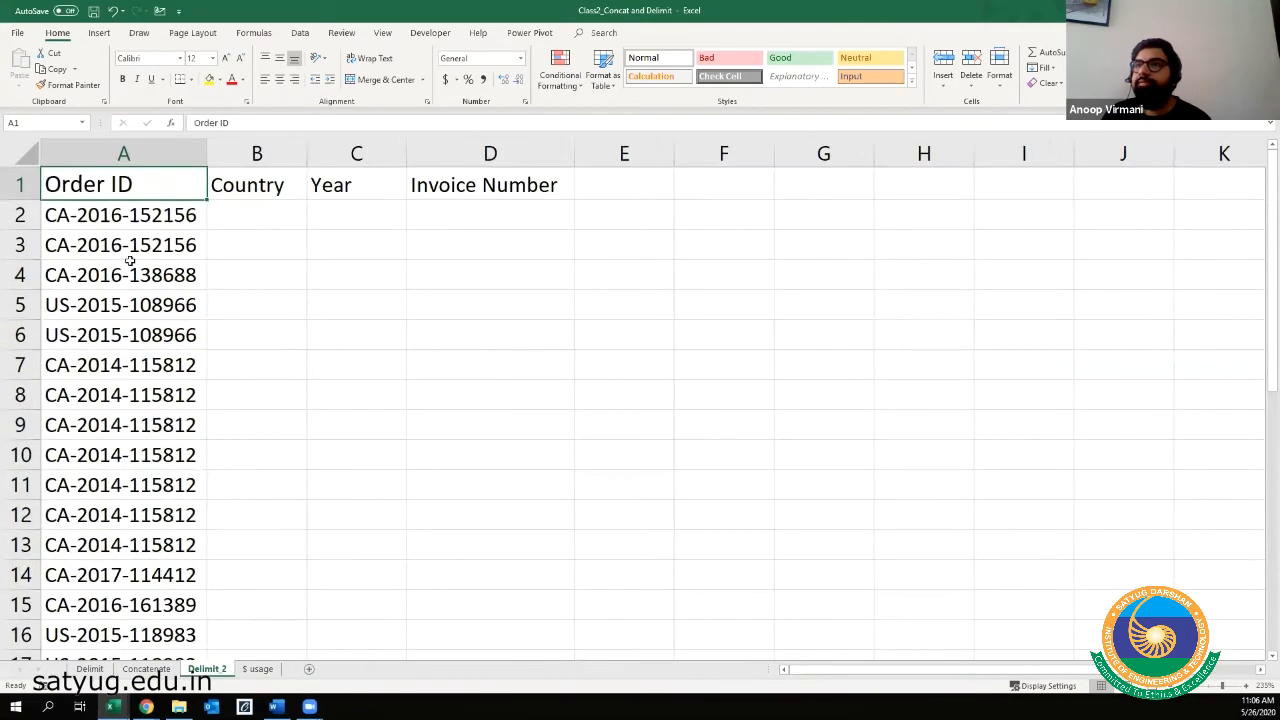
pyautogui.click(120, 250)
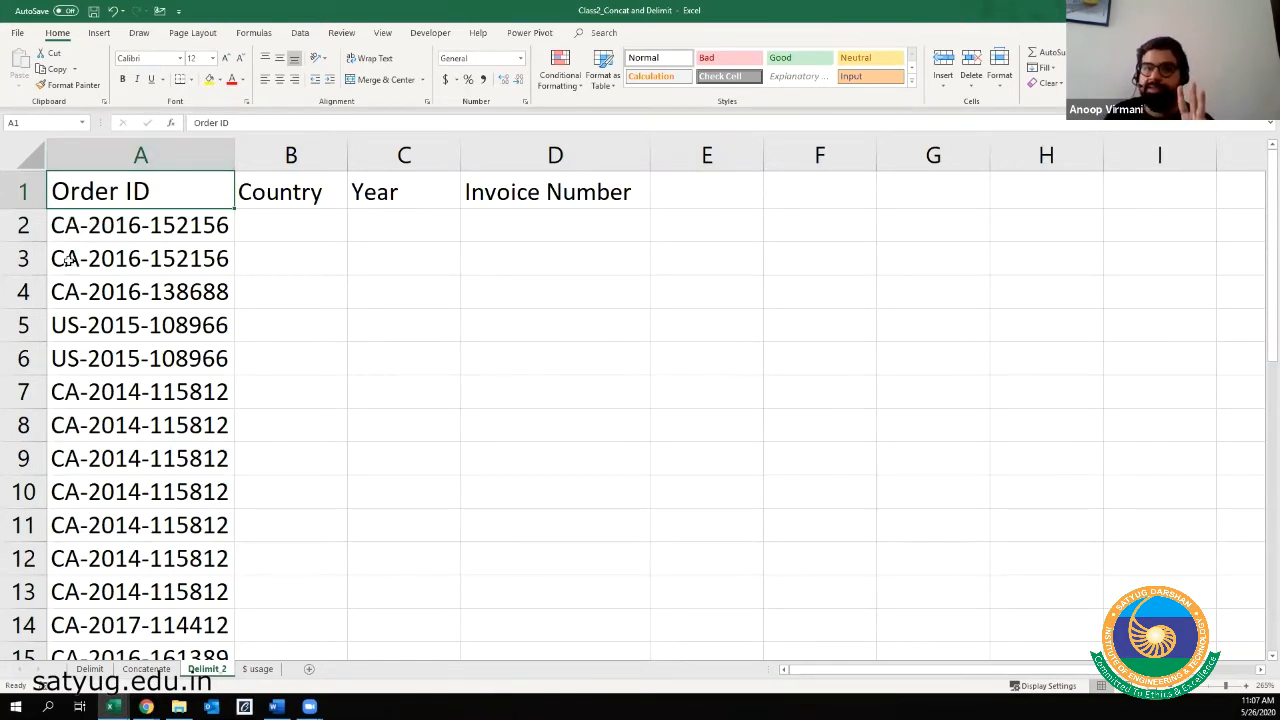
pyautogui.click(86, 225)
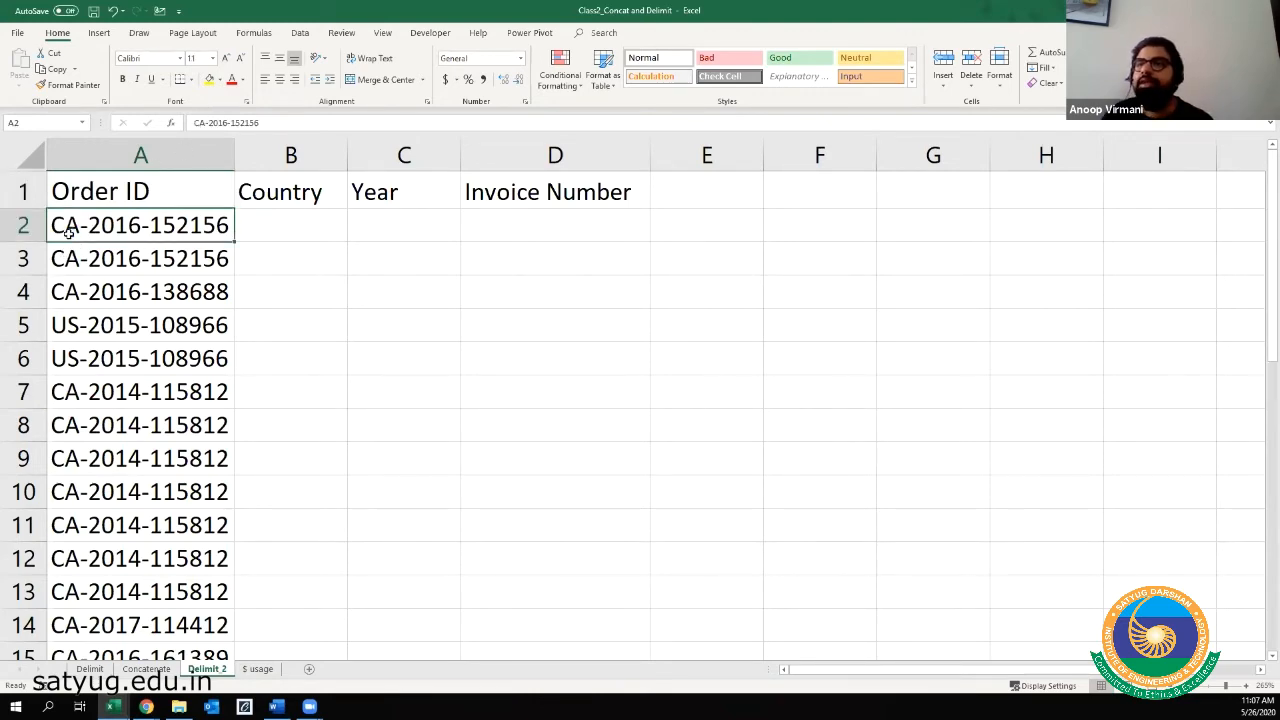
# - Highlight the country code CA within the Order ID in cell A2, leaving the cell's content as it is
pyautogui.keyDown('ctrl'); pyautogui.scroll(7, 103, 240); pyautogui.keyUp('ctrl')
pyautogui.keyDown('ctrl'); pyautogui.scroll(2, 103, 250); pyautogui.keyUp('ctrl')
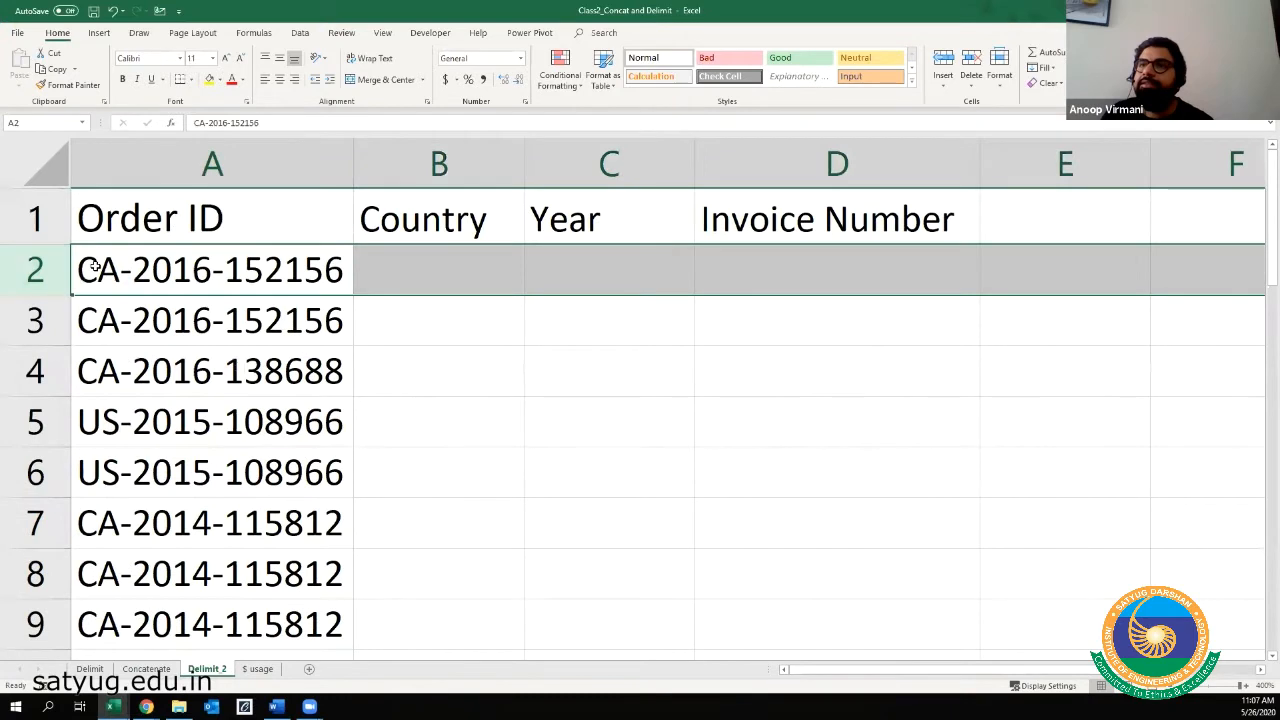
pyautogui.doubleClick(117, 270)
pyautogui.hotkey('shift', 'Left')
pyautogui.hotkey('shift', 'Left')
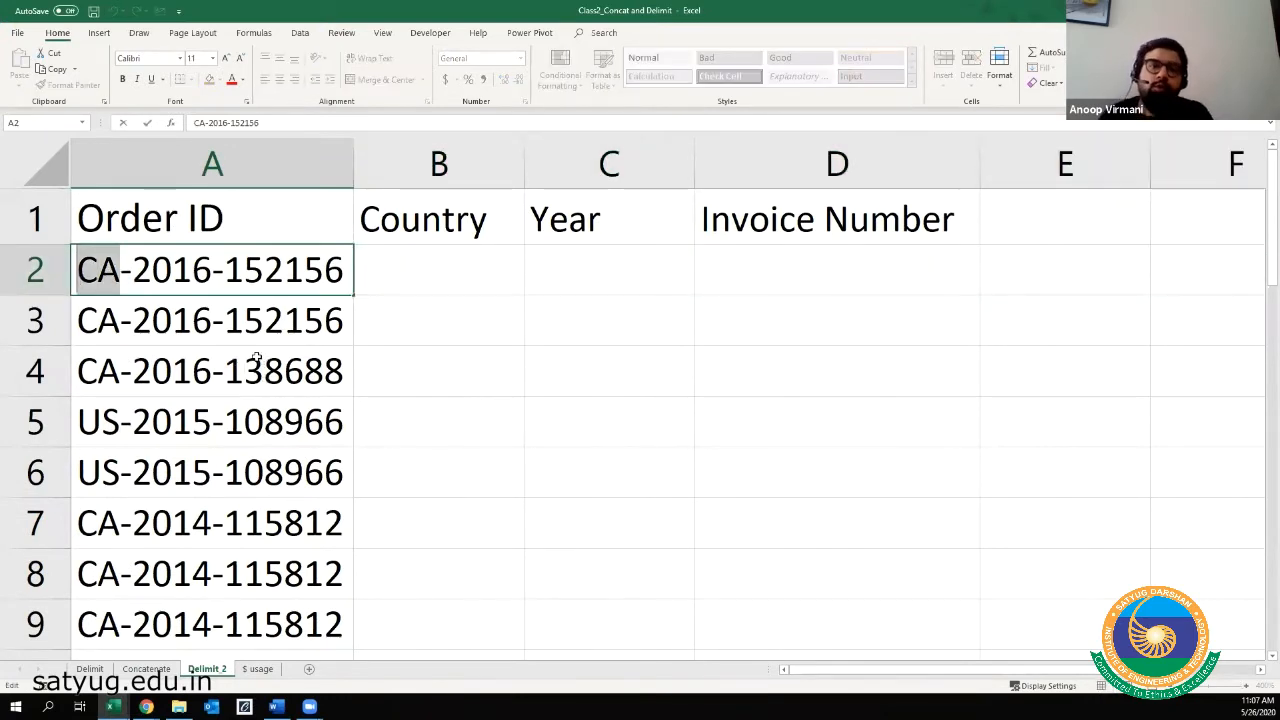
pyautogui.click(131, 320)
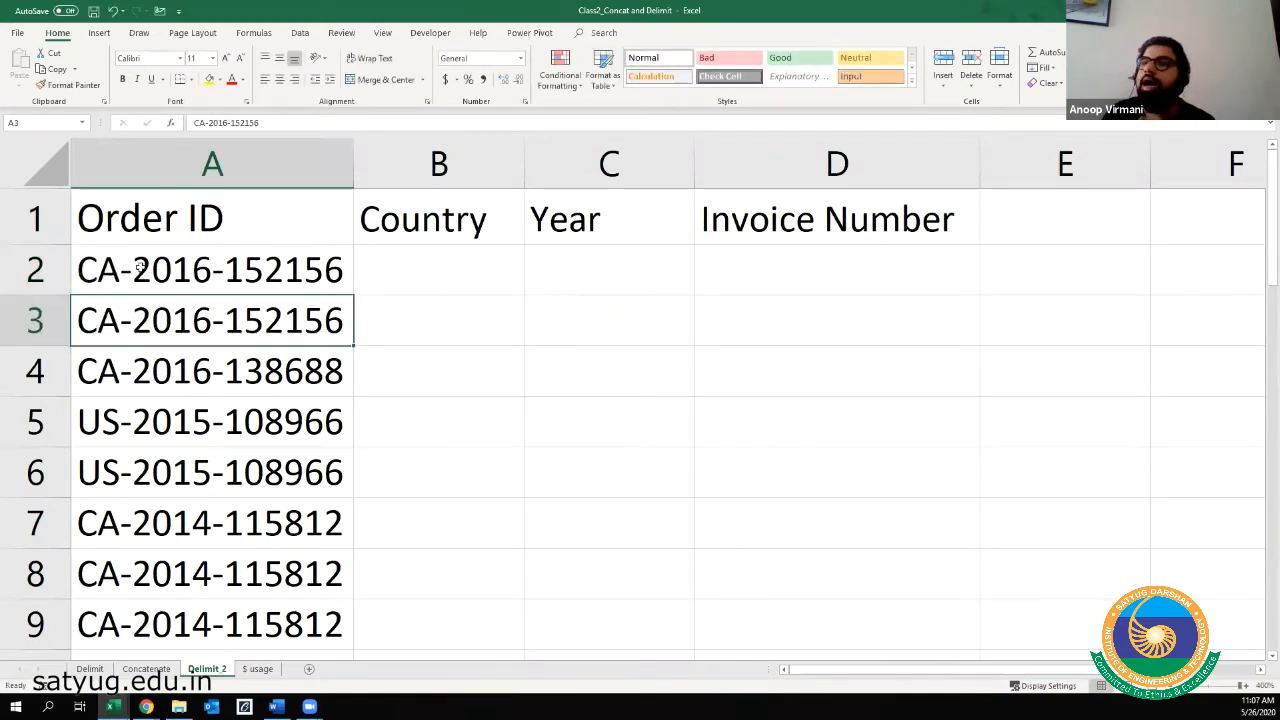
# - Highlight the year 2016 within the Order ID in cell A2 without altering the text
pyautogui.click(138, 268)
pyautogui.doubleClick(133, 268)
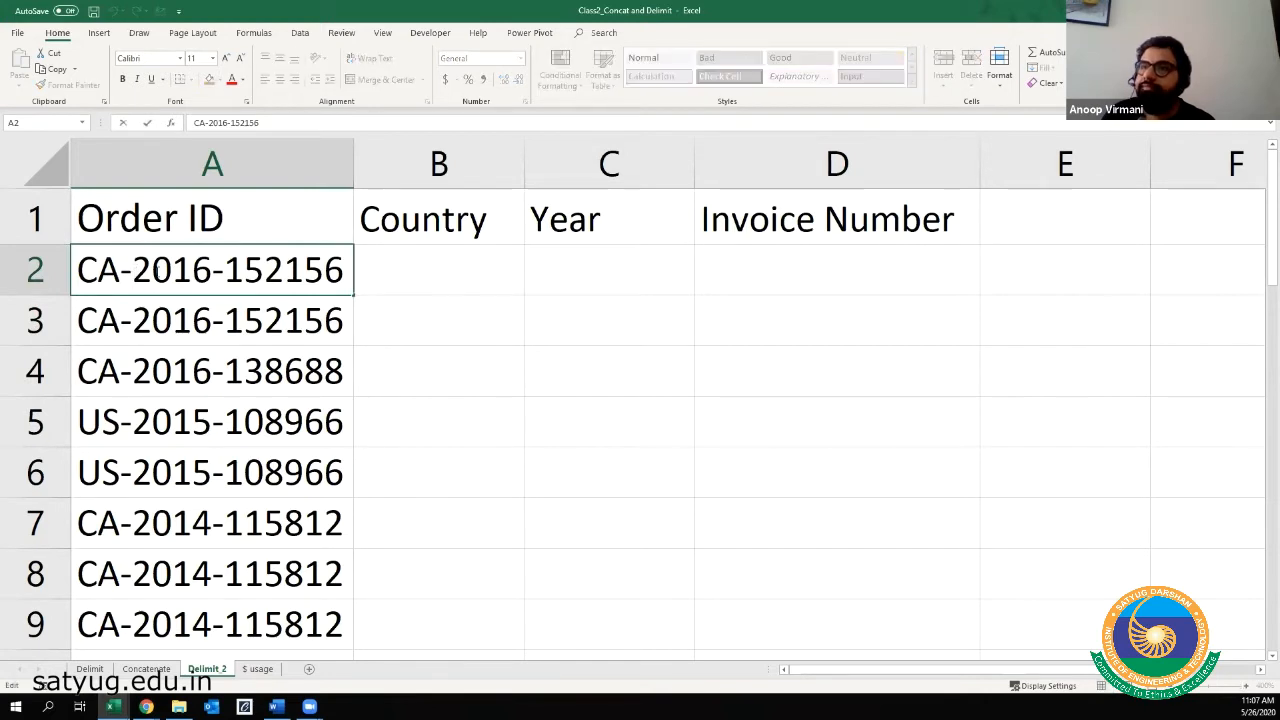
pyautogui.moveTo(133, 268); pyautogui.dragTo(212, 268)
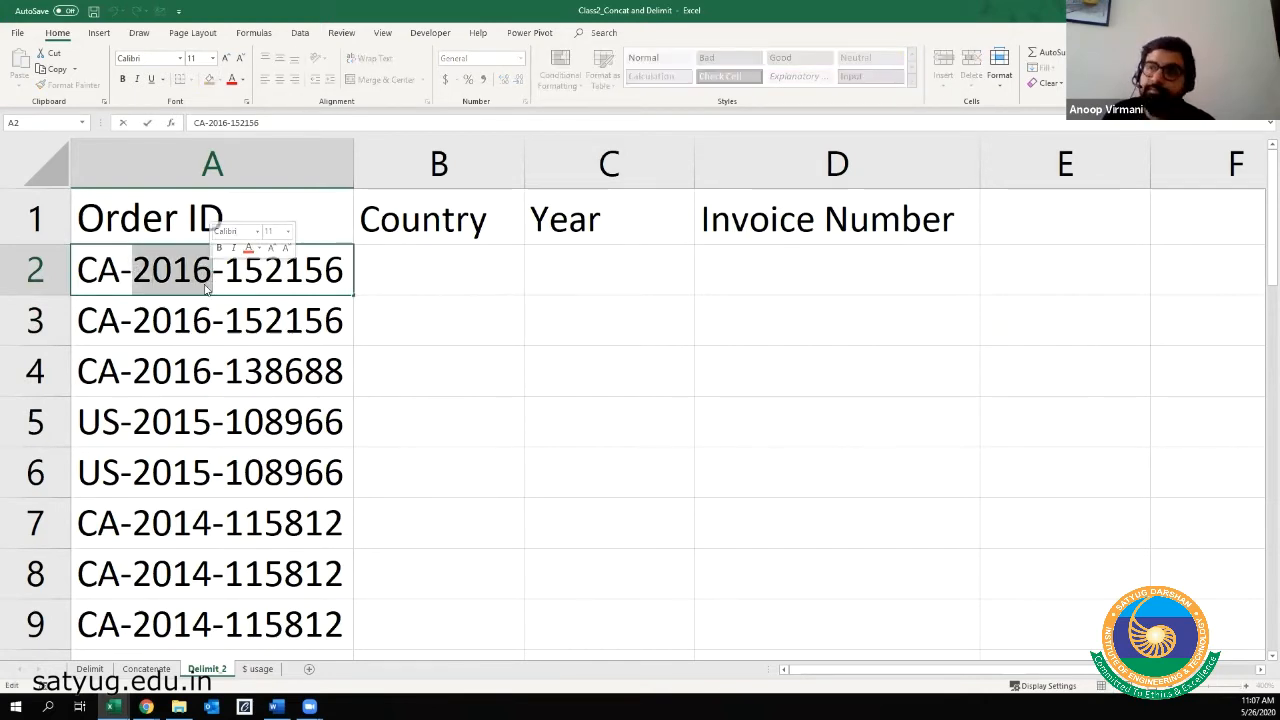
pyautogui.press('Return')
pyautogui.press('Up')
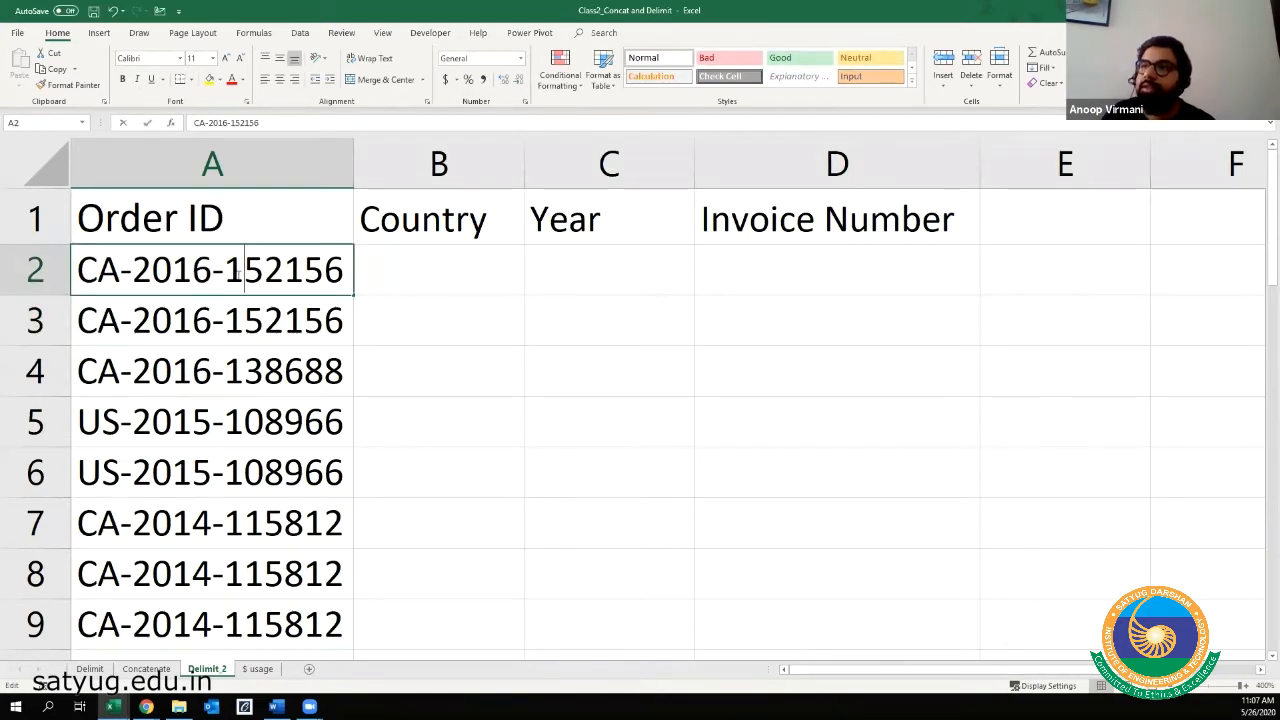
# - Highlight the invoice number part after the second hyphen of the Order ID in cell A2
pyautogui.doubleClick(227, 270)
pyautogui.moveTo(227, 270); pyautogui.dragTo(344, 268)
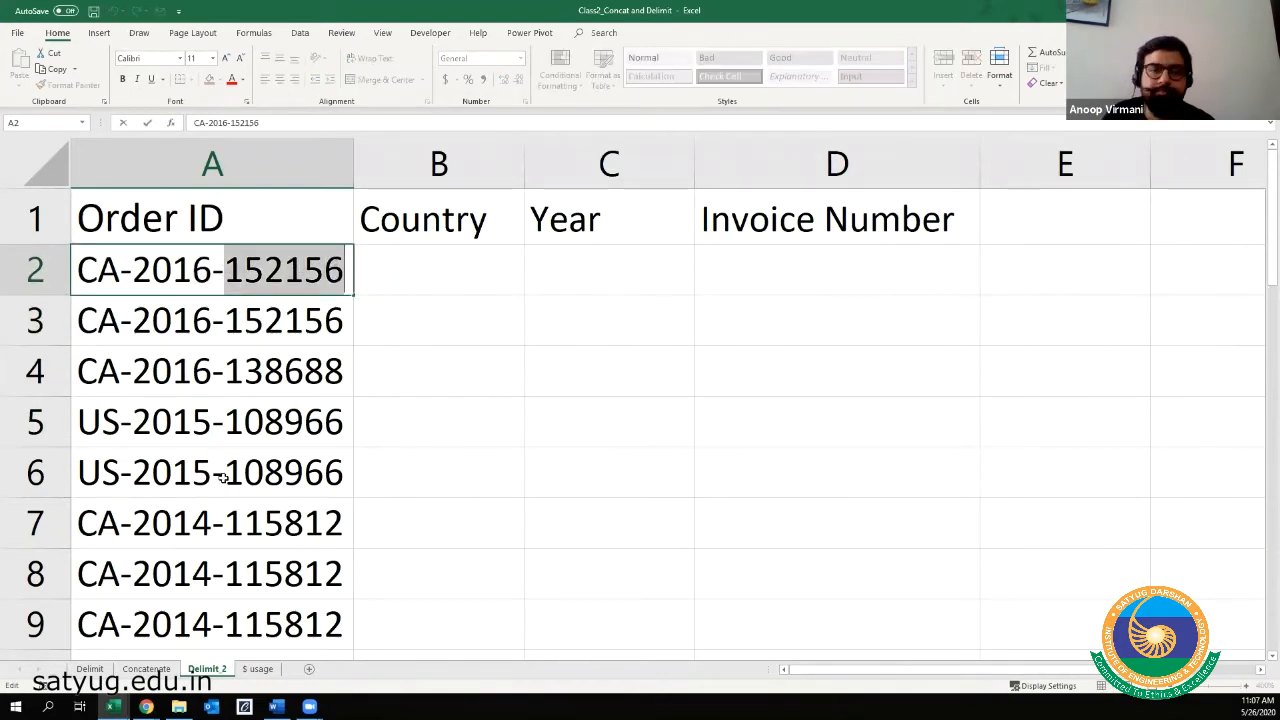
pyautogui.click(199, 400)
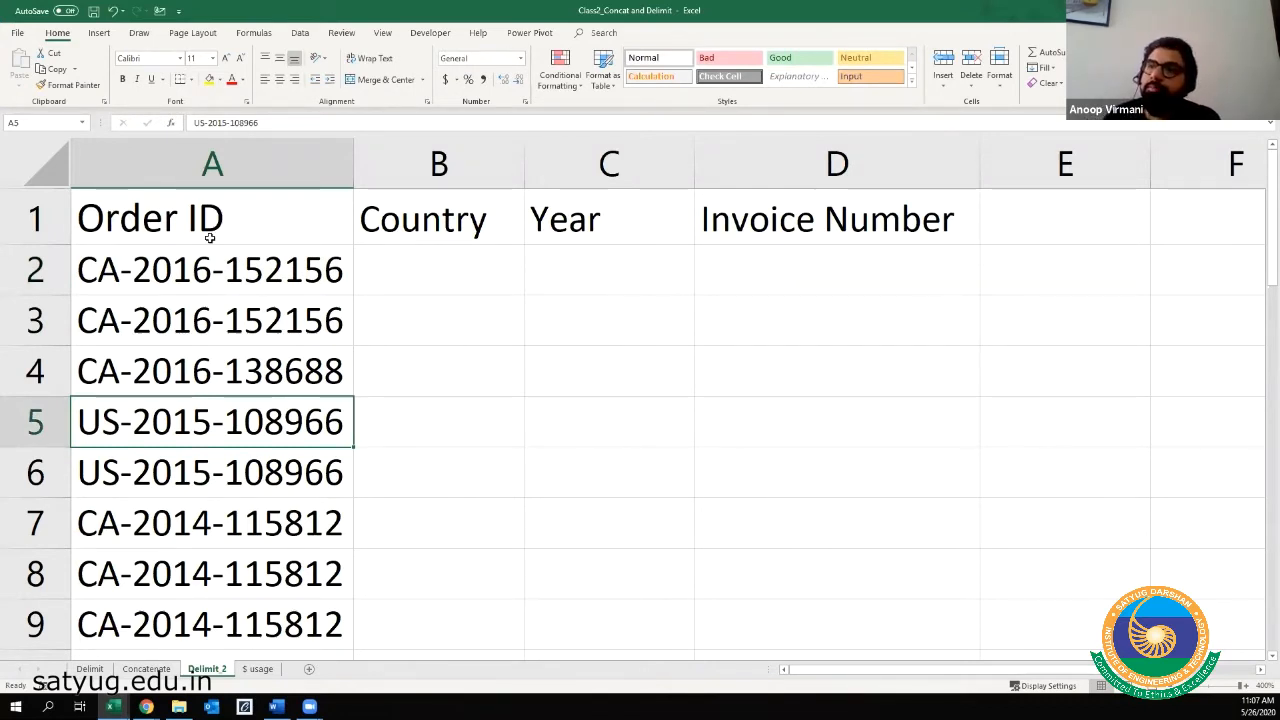
# - Go through the Country, Year and Invoice Number headers in B1 to D1 and relate them to the Order ID in A2
pyautogui.click(500, 220)
pyautogui.click(613, 217)
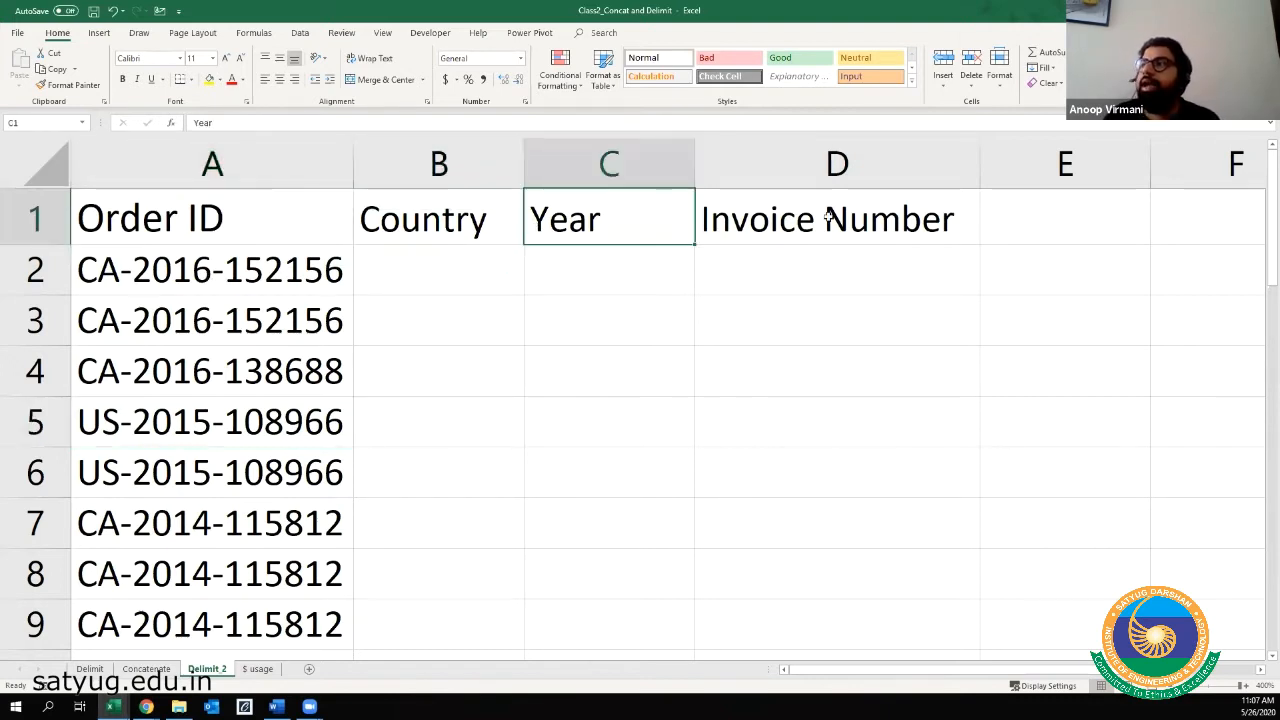
pyautogui.click(828, 216)
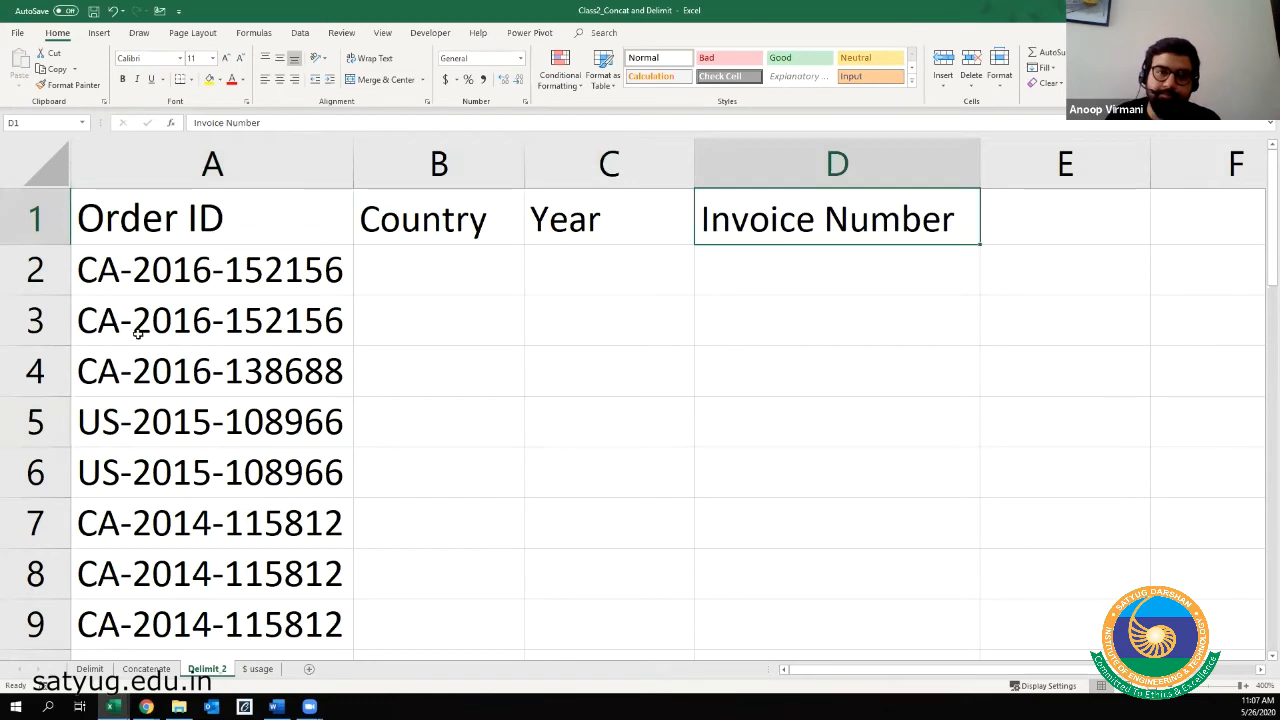
pyautogui.click(166, 281)
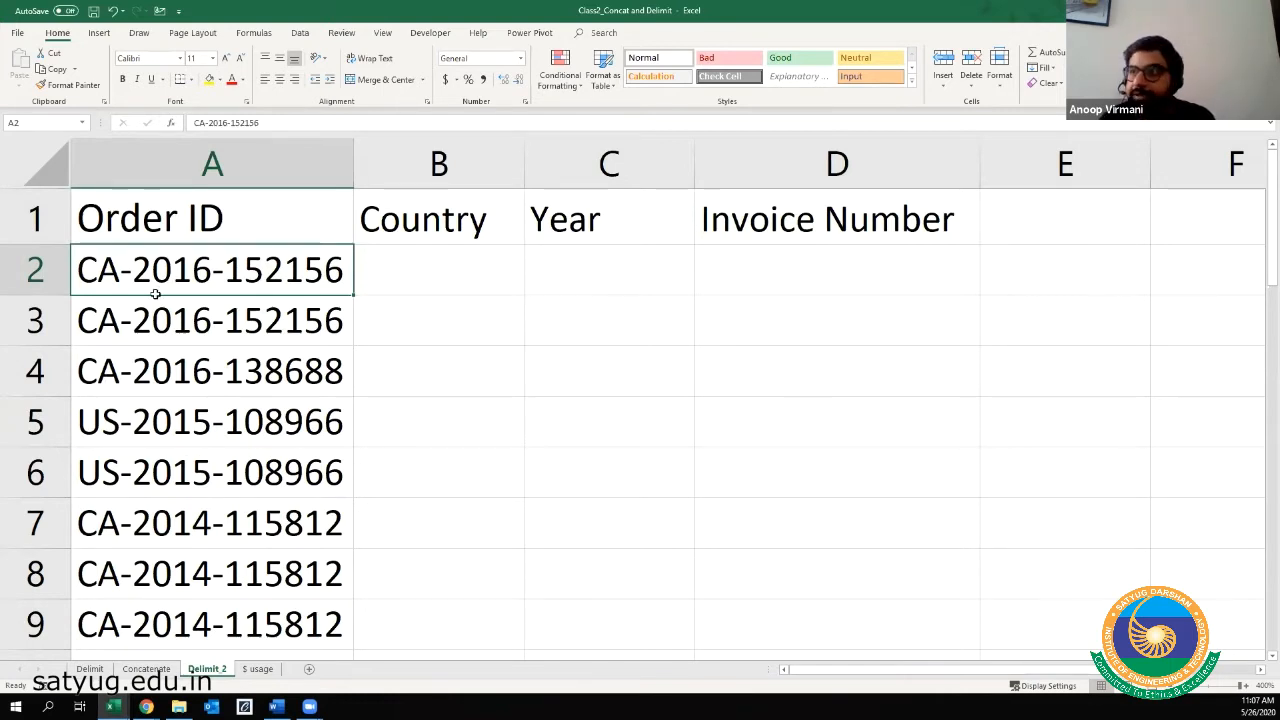
pyautogui.click(505, 220)
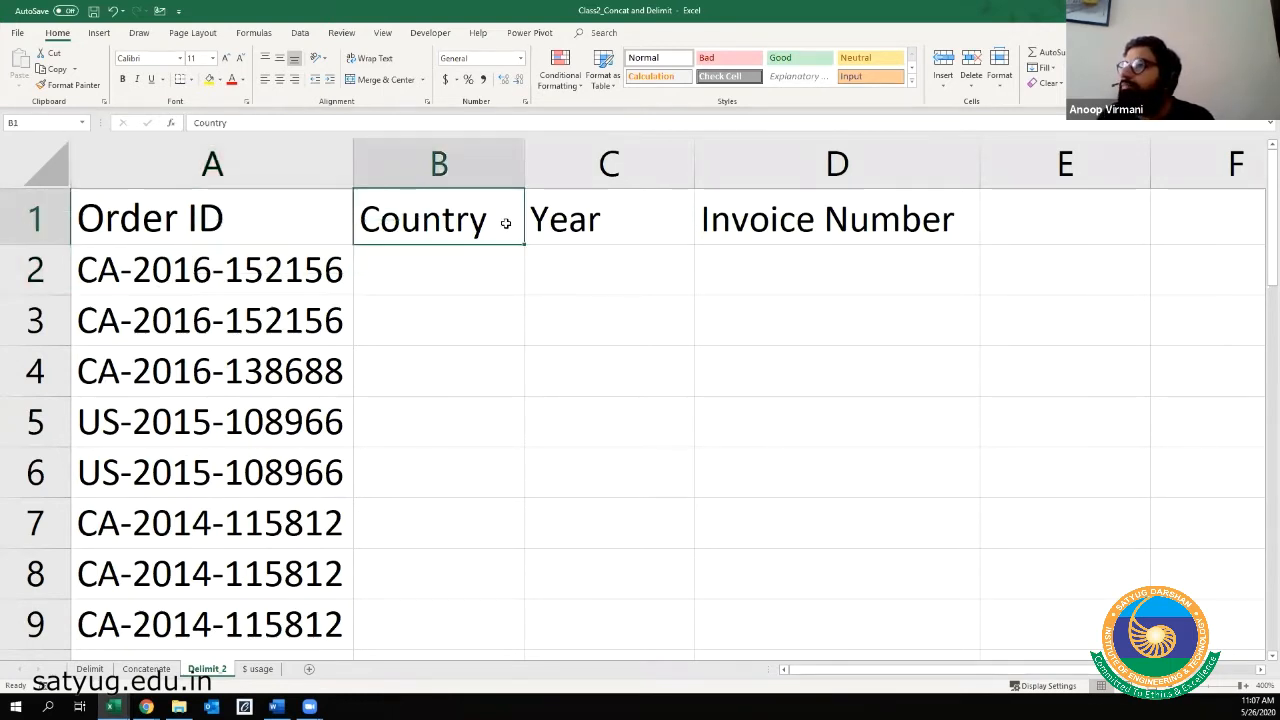
pyautogui.click(790, 199)
# - Copy all Order ID values from A2 downward into the Country column starting at cell B2
pyautogui.click(267, 248)
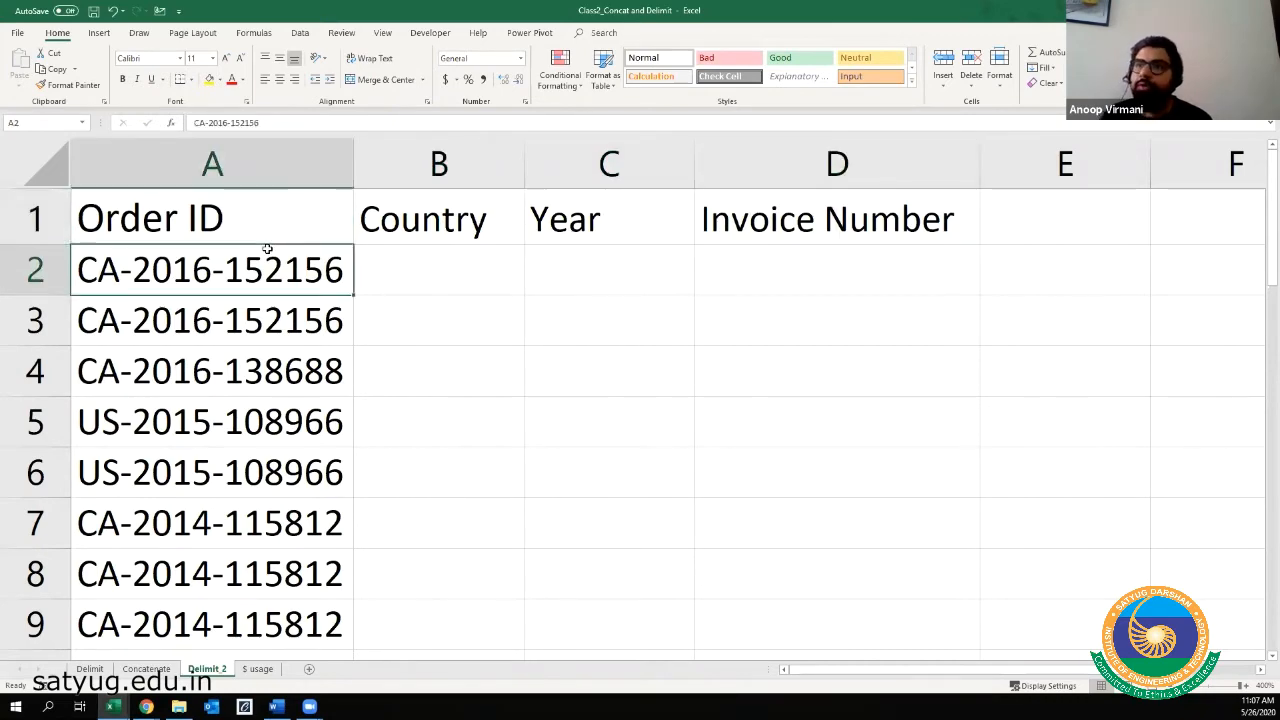
pyautogui.hotkey('ctrl', 'shift', 'Down')
pyautogui.hotkey('ctrl', 'c')
pyautogui.hotkey('ctrl', 'Up')
pyautogui.press('Right')
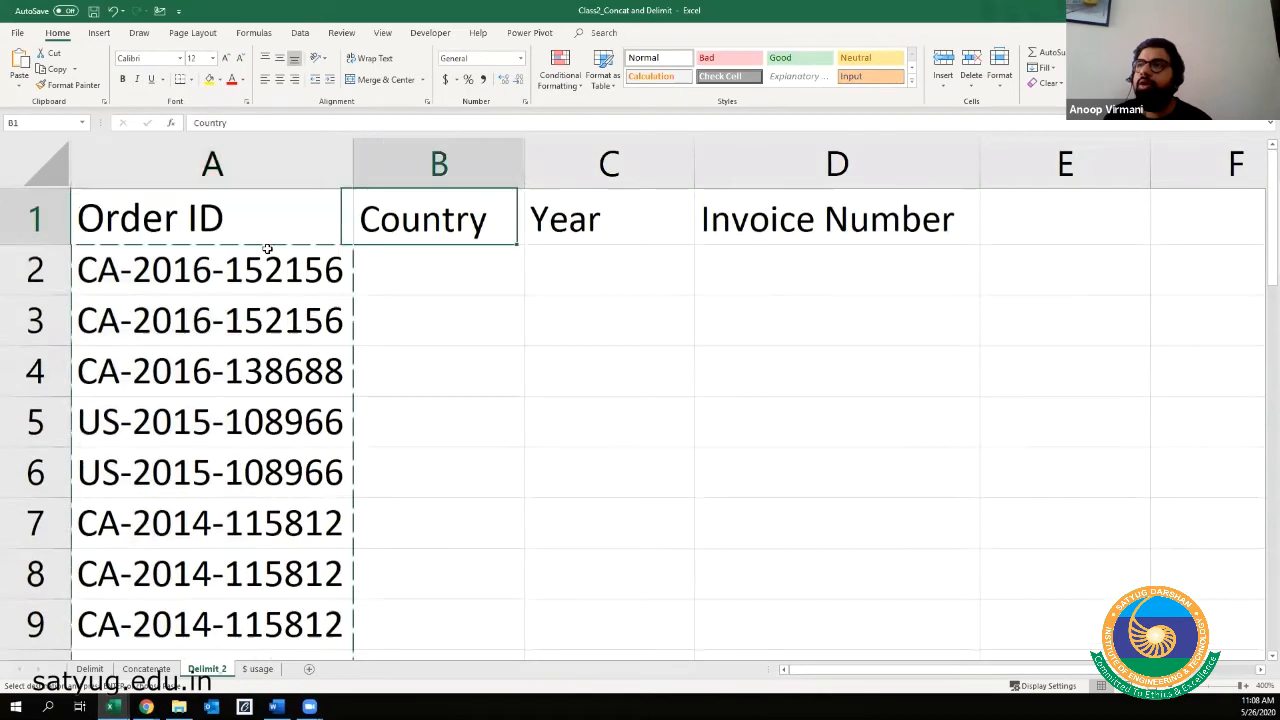
pyautogui.press('Down')
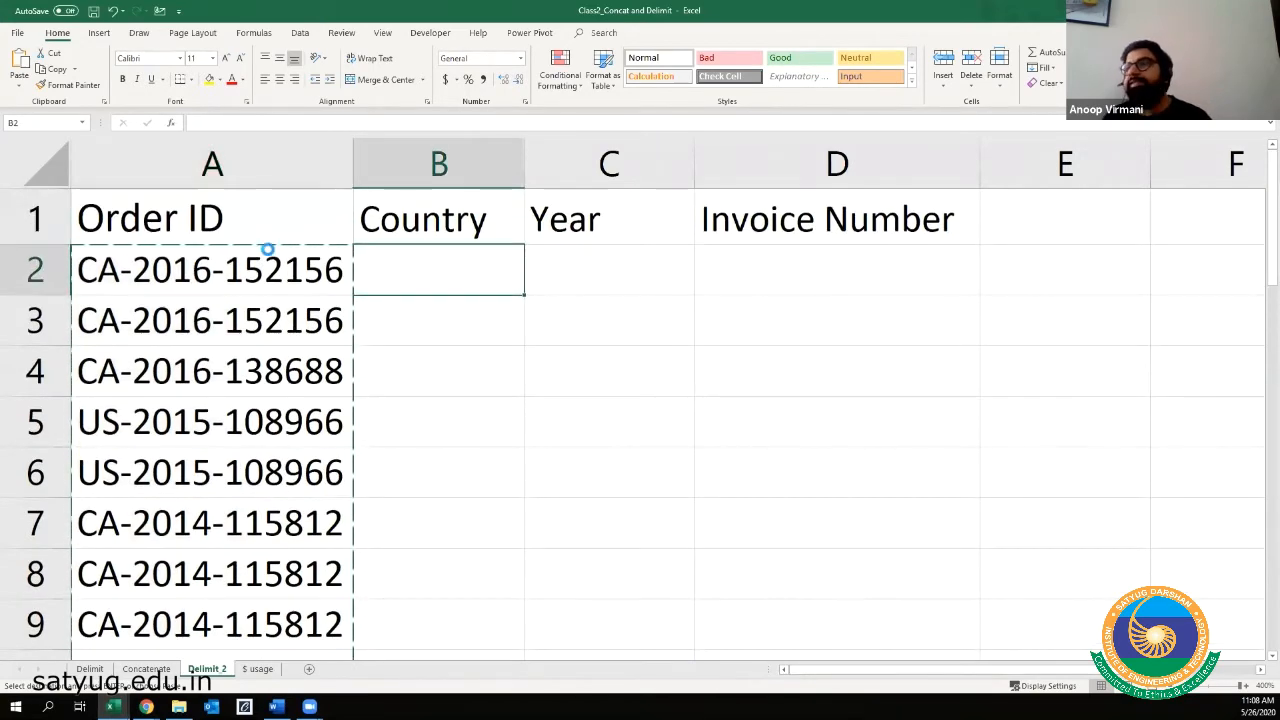
pyautogui.hotkey('ctrl', 'v')
pyautogui.press('Escape')
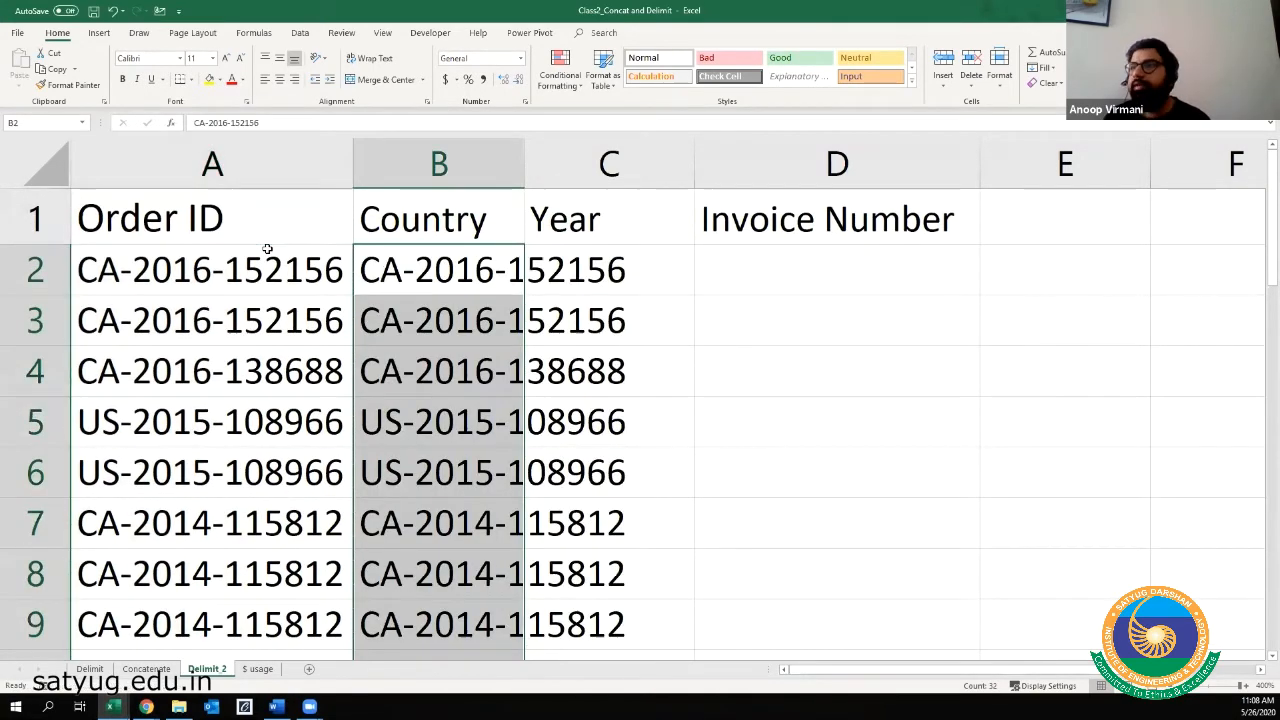
# - Select the copied order IDs in the Country column, B2 through B33
pyautogui.click(560, 312)
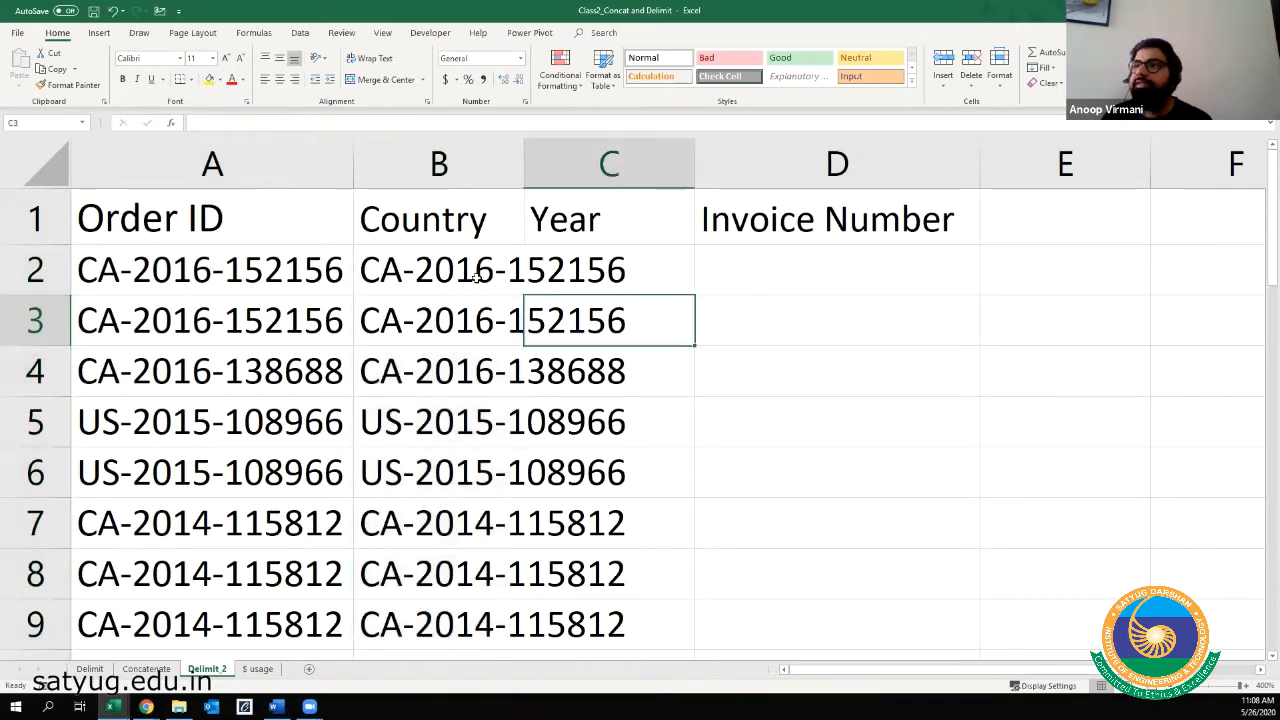
pyautogui.click(477, 278)
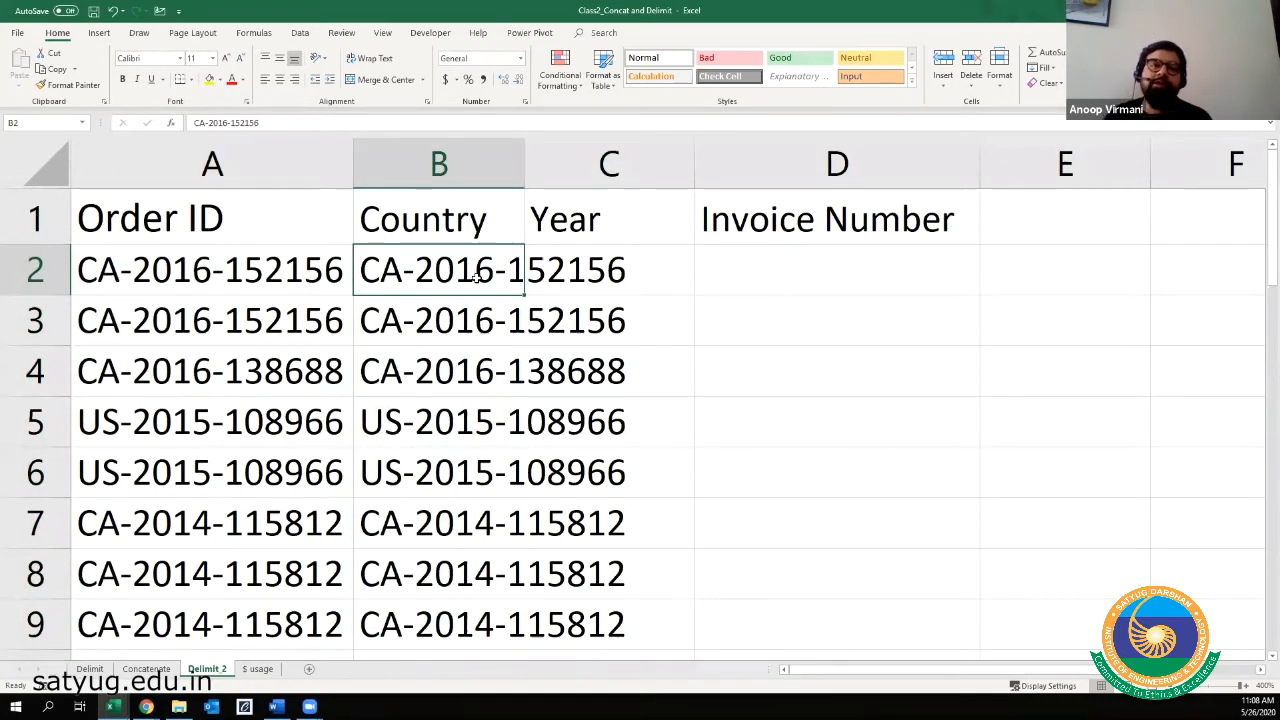
pyautogui.hotkey('ctrl', 'shift', 'Down')
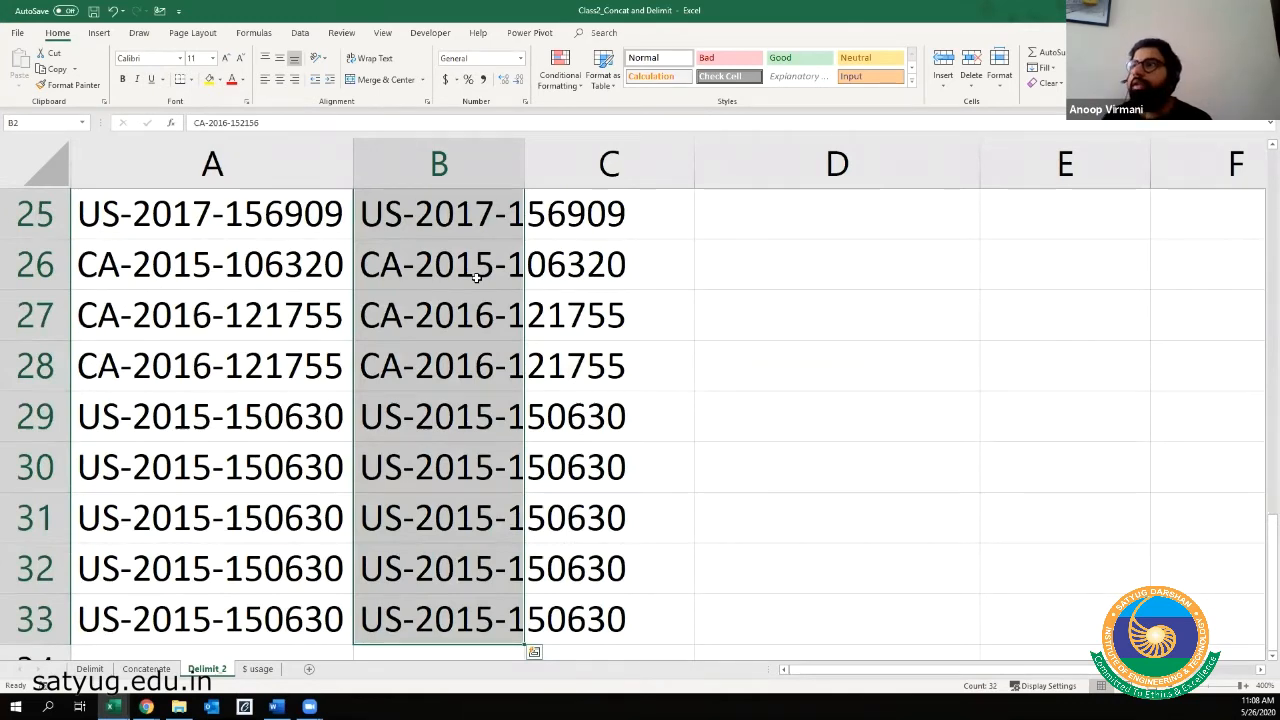
pyautogui.press('alt')
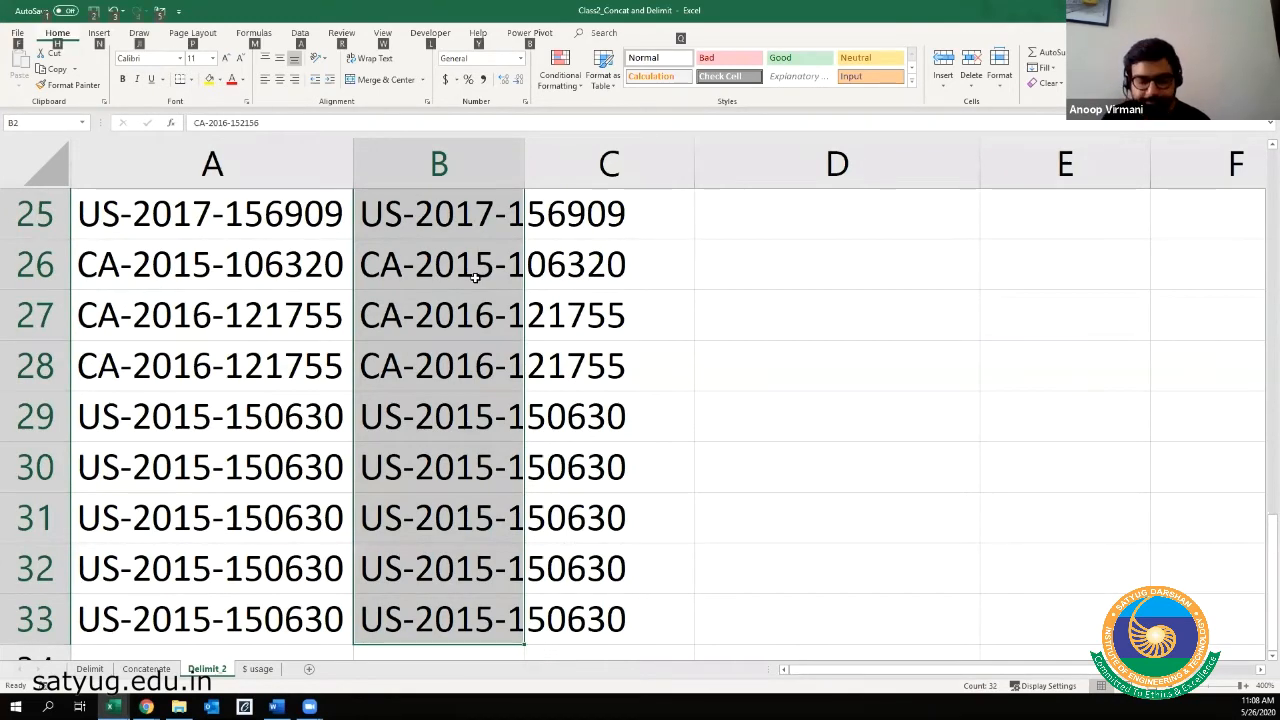
pyautogui.press('a')
pyautogui.press('e')
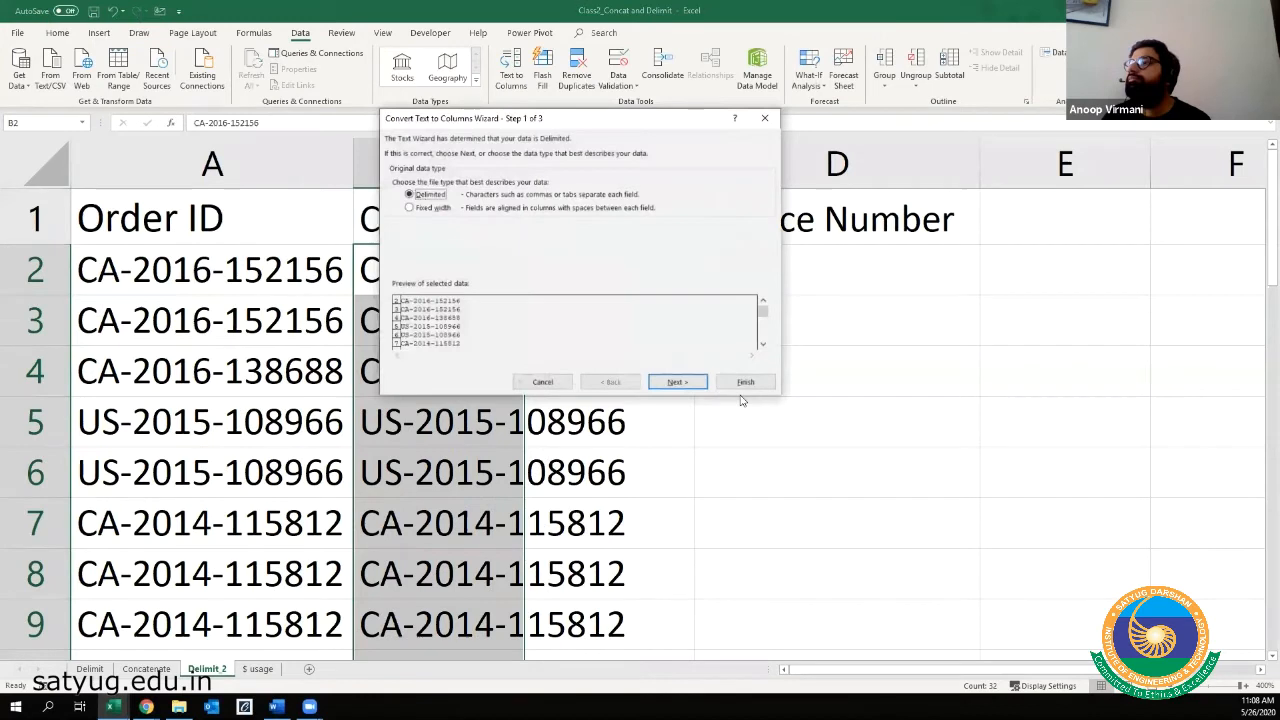
pyautogui.click(765, 118)
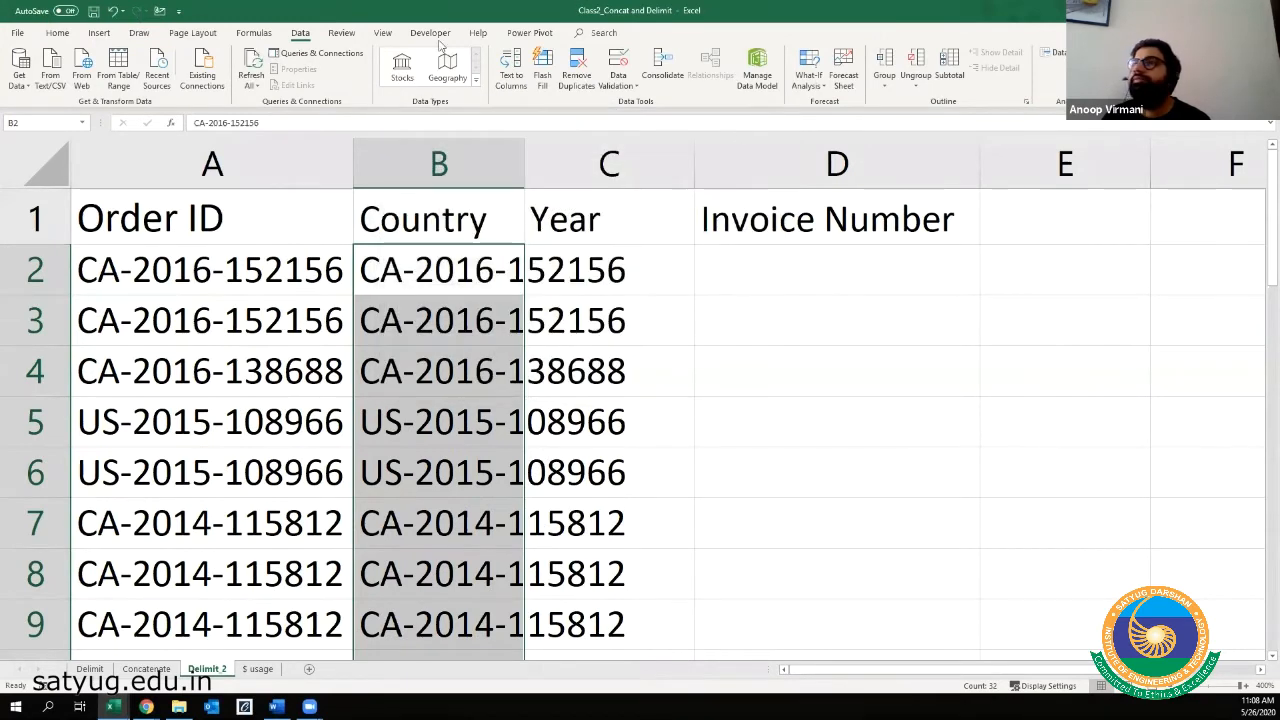
# - Start Text to Columns on the selected order IDs in the Country column
pyautogui.click(58, 33)
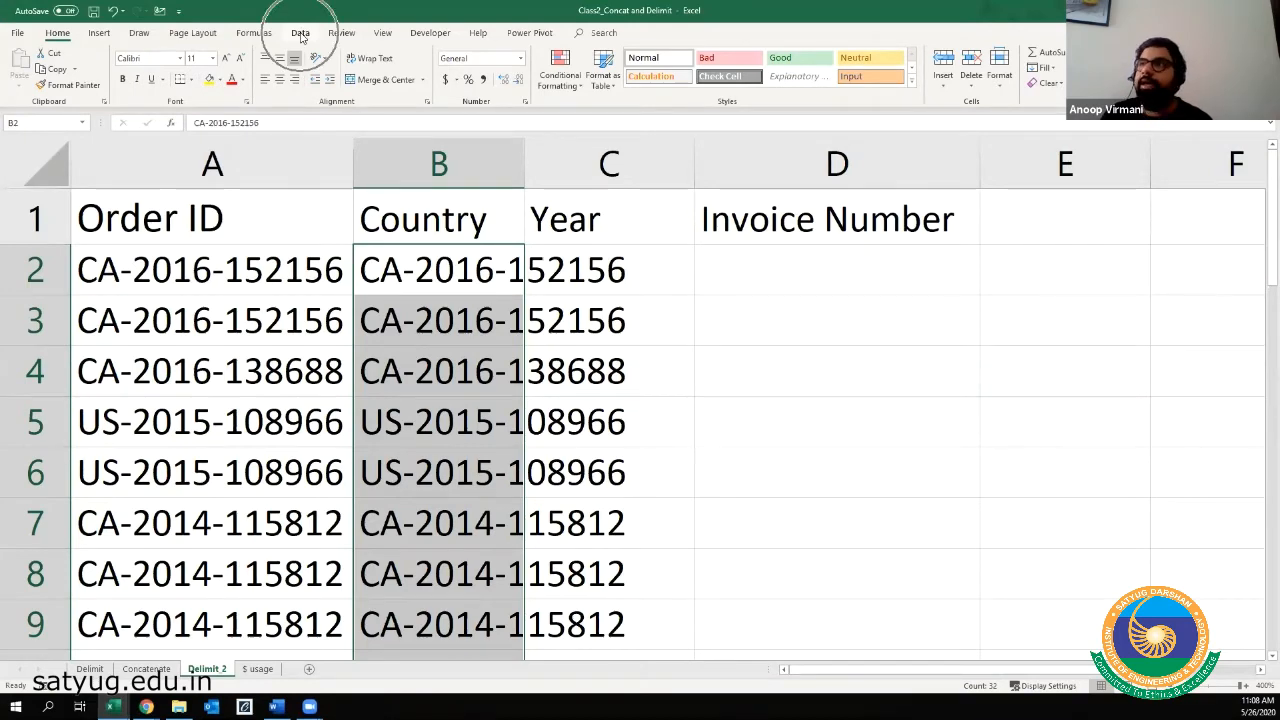
pyautogui.hotkey('ctrl', 'q')
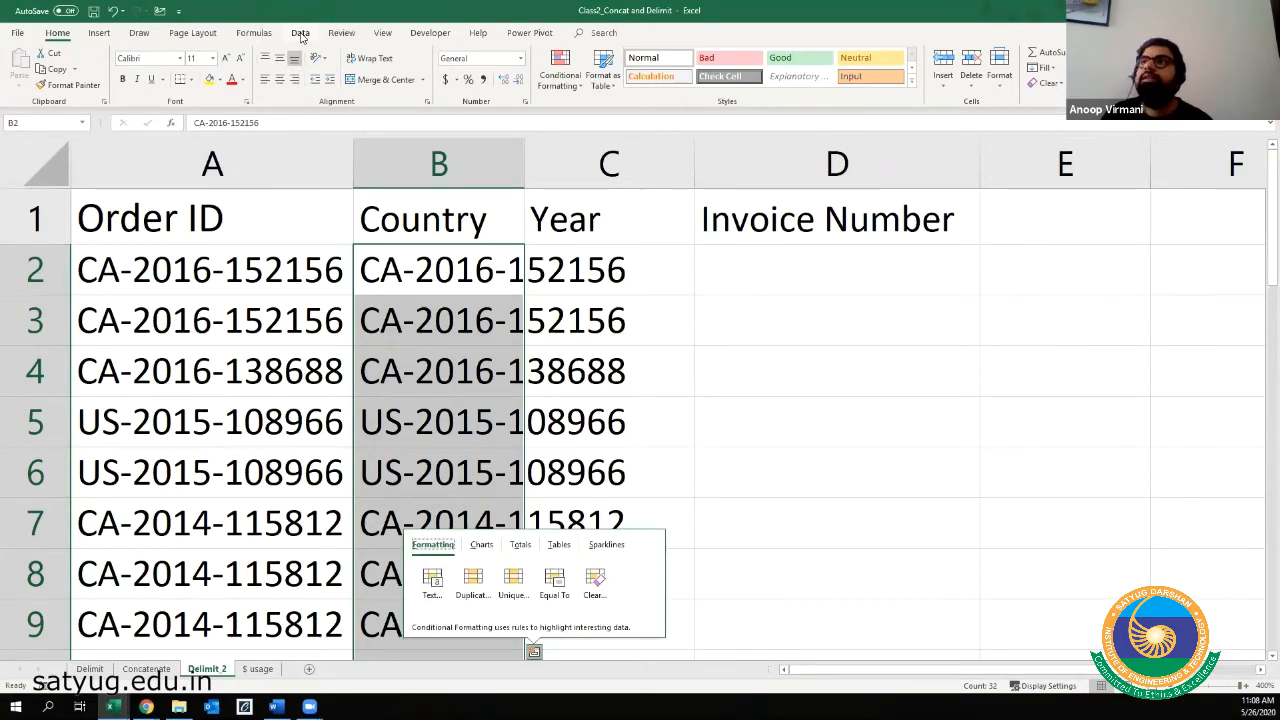
pyautogui.click(300, 33)
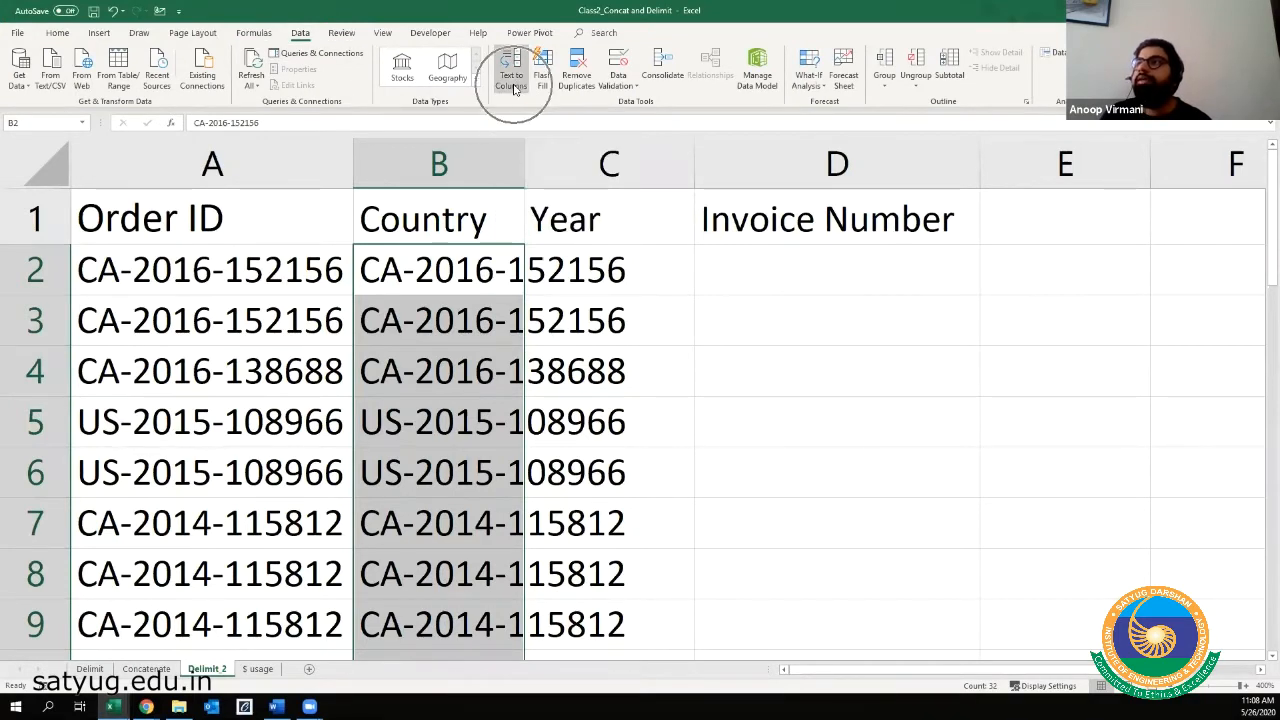
pyautogui.hotkey('ctrl', 'q')
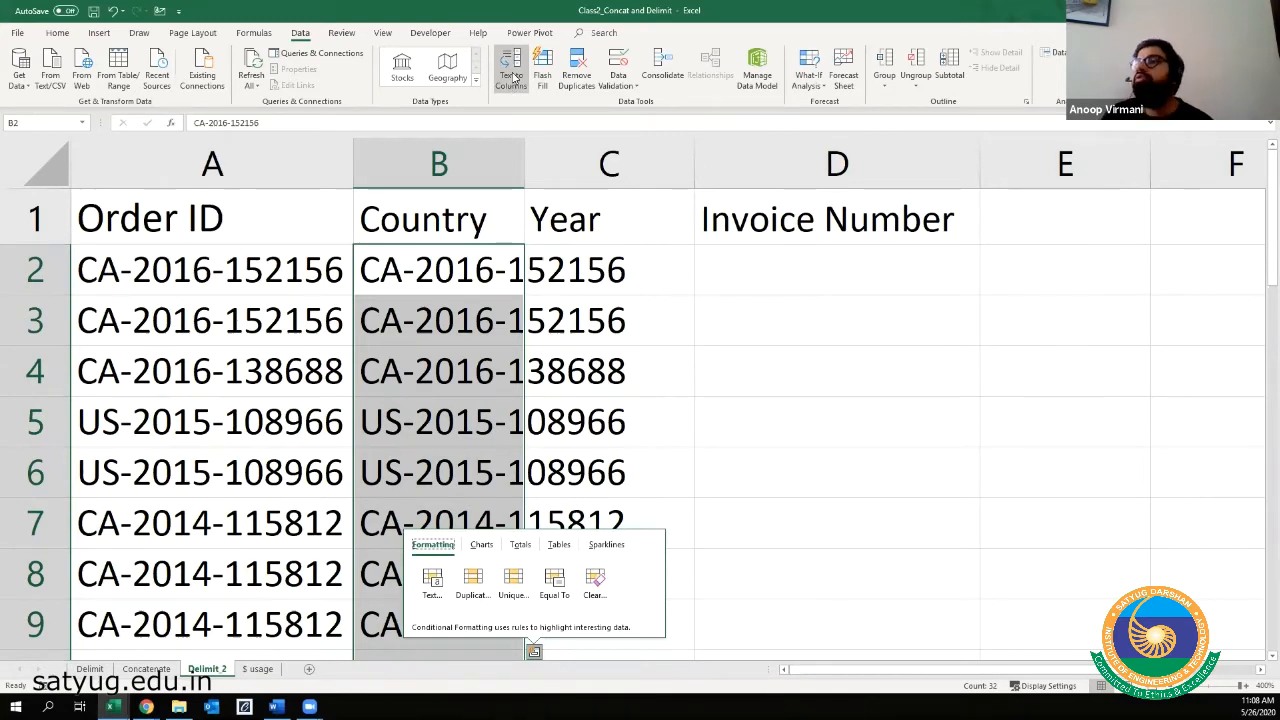
pyautogui.press('Escape')
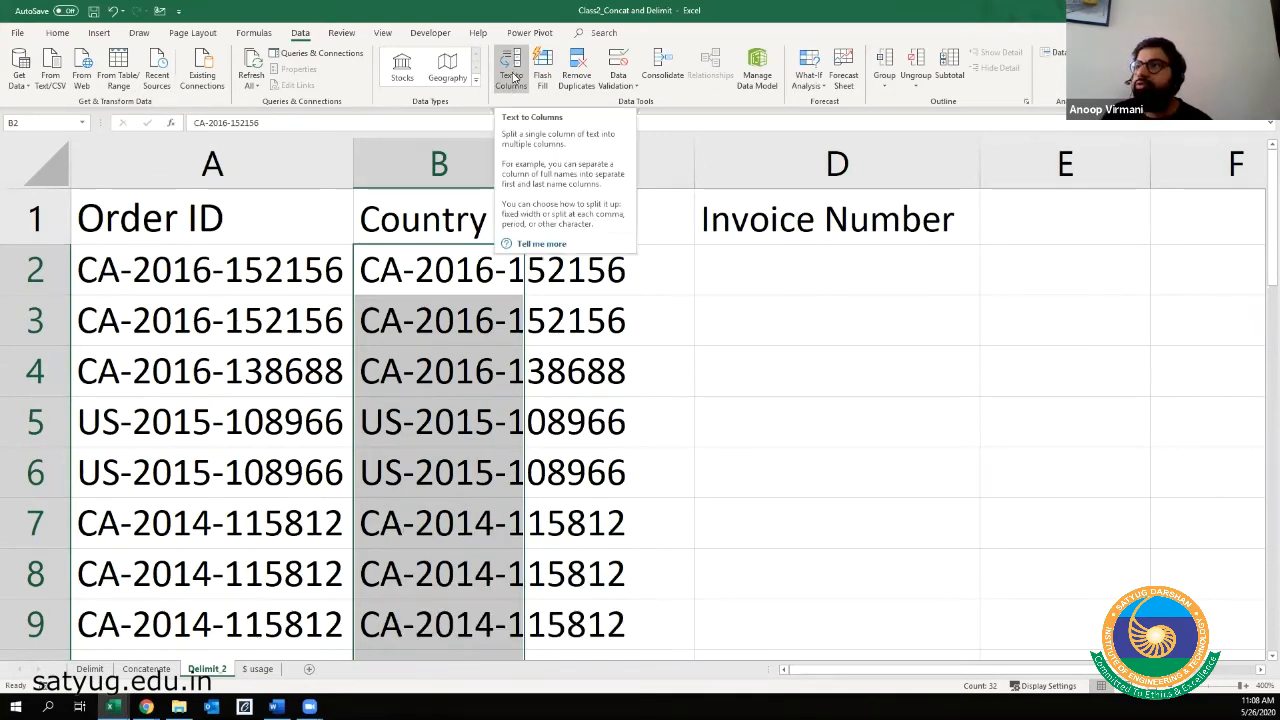
pyautogui.click(513, 77)
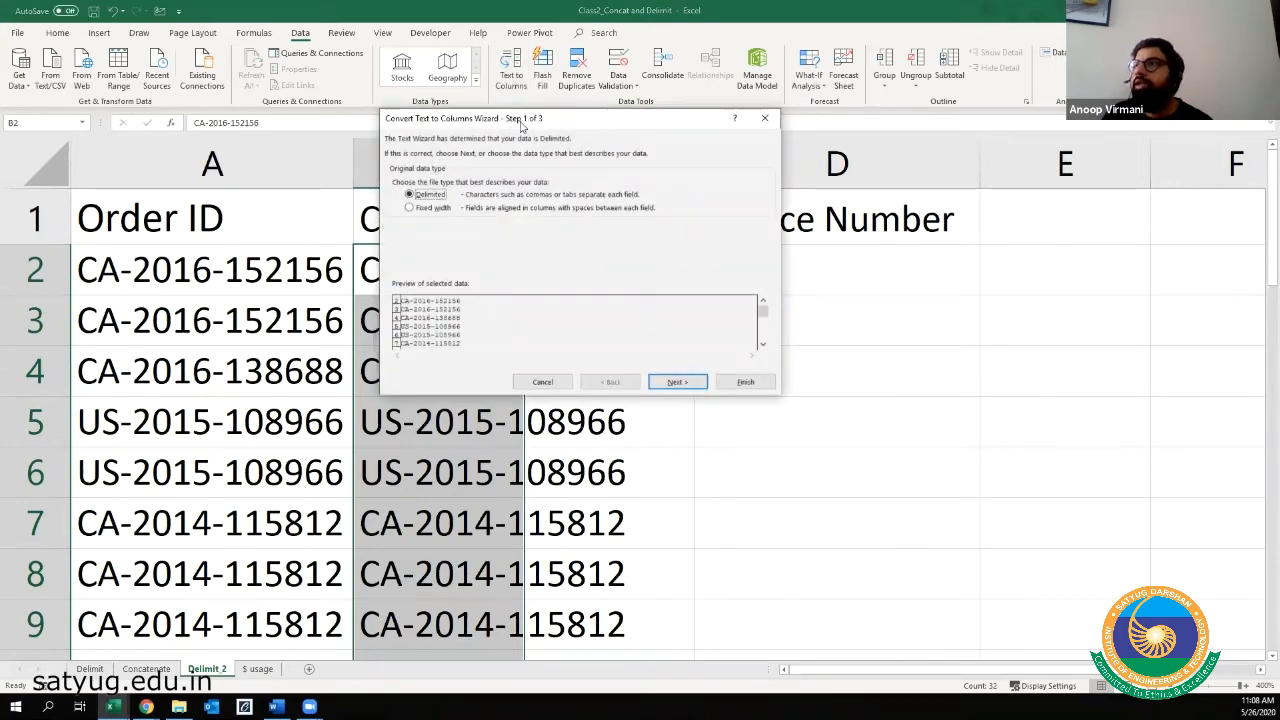
pyautogui.moveTo(520, 122); pyautogui.dragTo(428, 177)
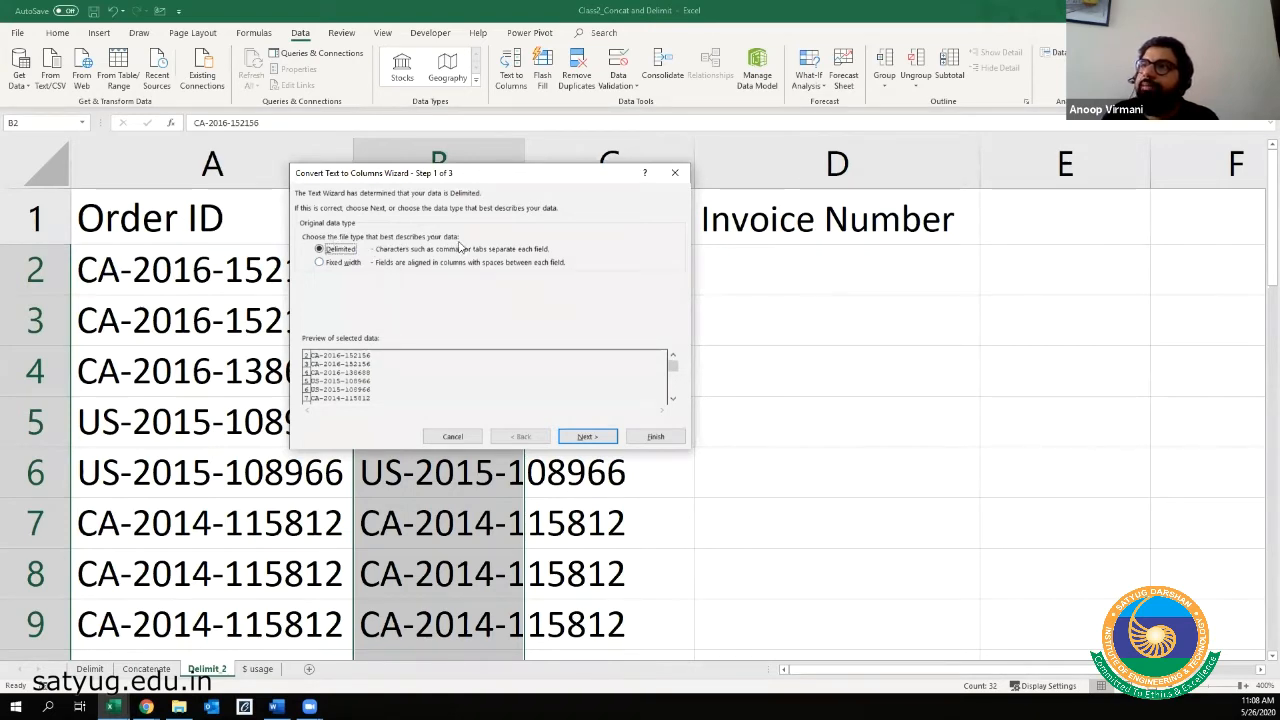
# - Choose Delimited as the original data type, after briefly trying Fixed width, and continue to the delimiter settings
pyautogui.click(333, 262)
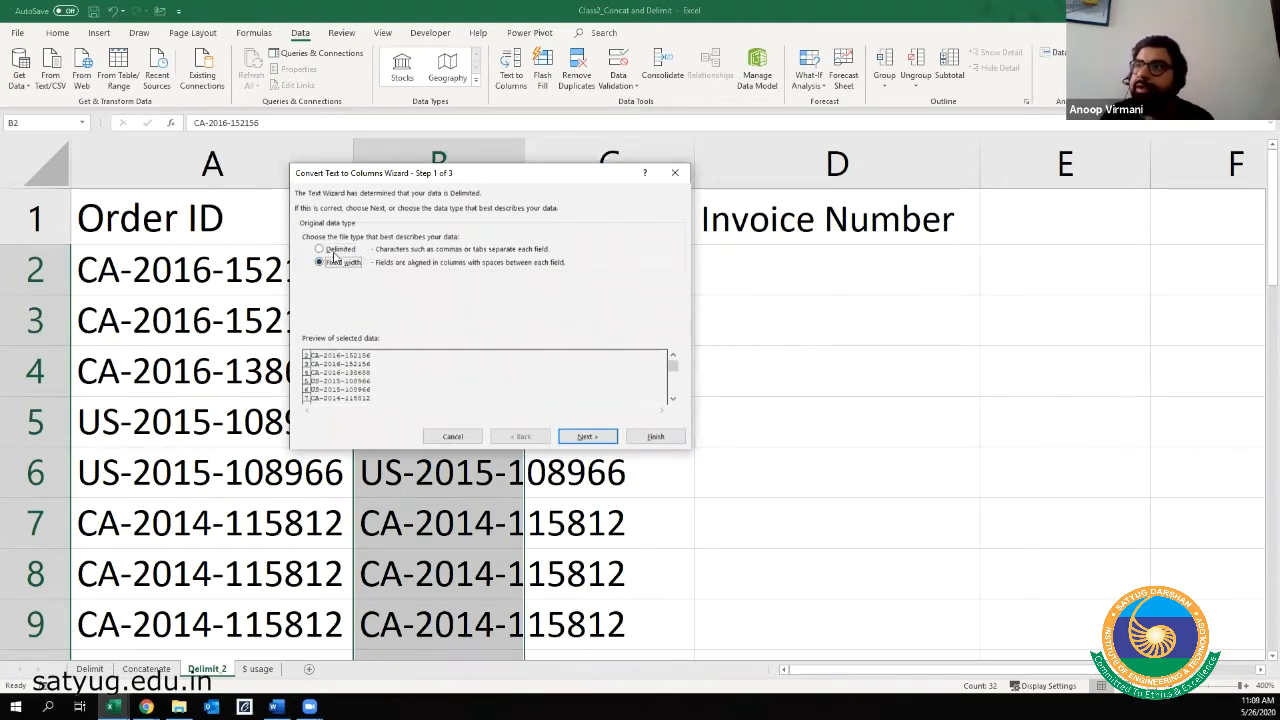
pyautogui.click(319, 249)
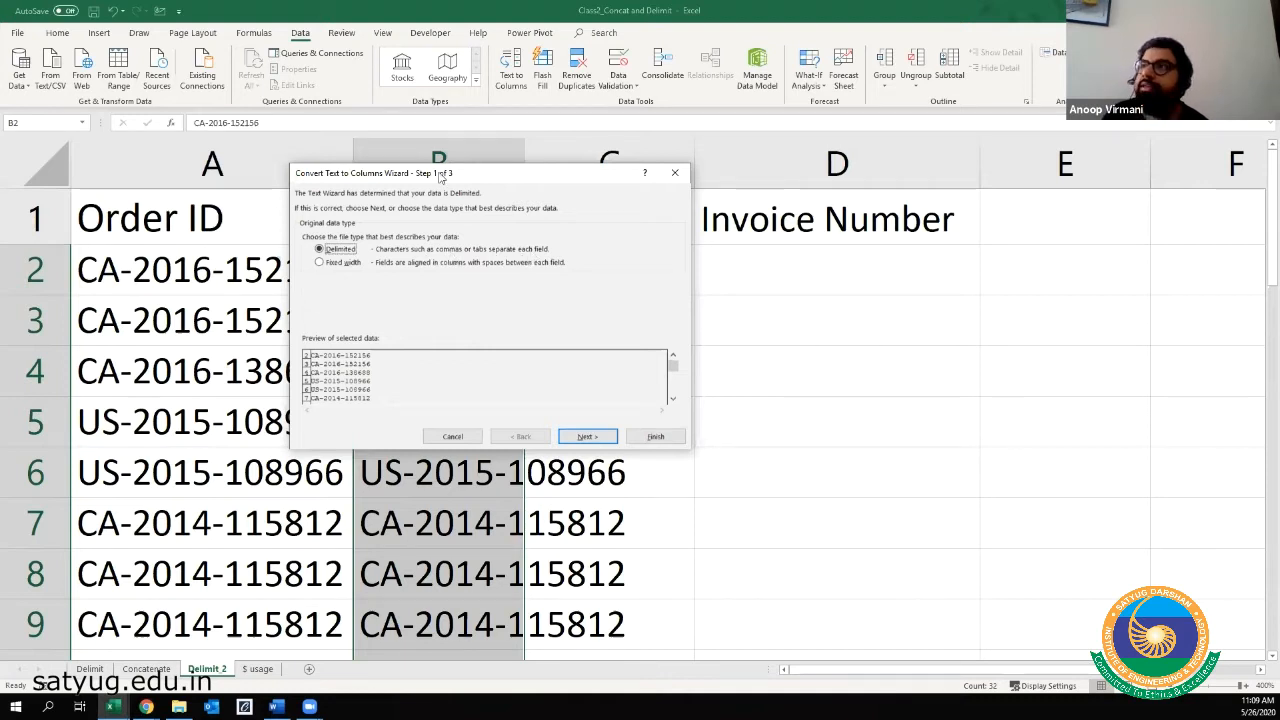
pyautogui.moveTo(479, 177); pyautogui.dragTo(532, 177)
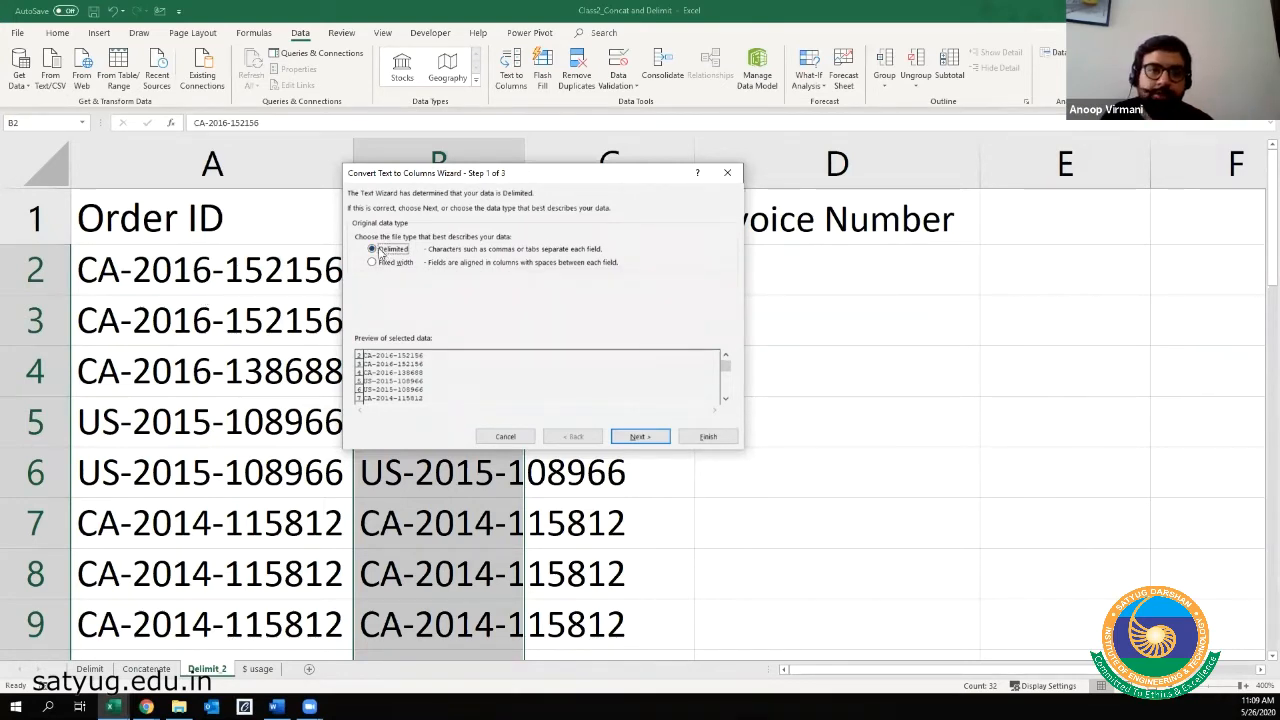
pyautogui.click(622, 442)
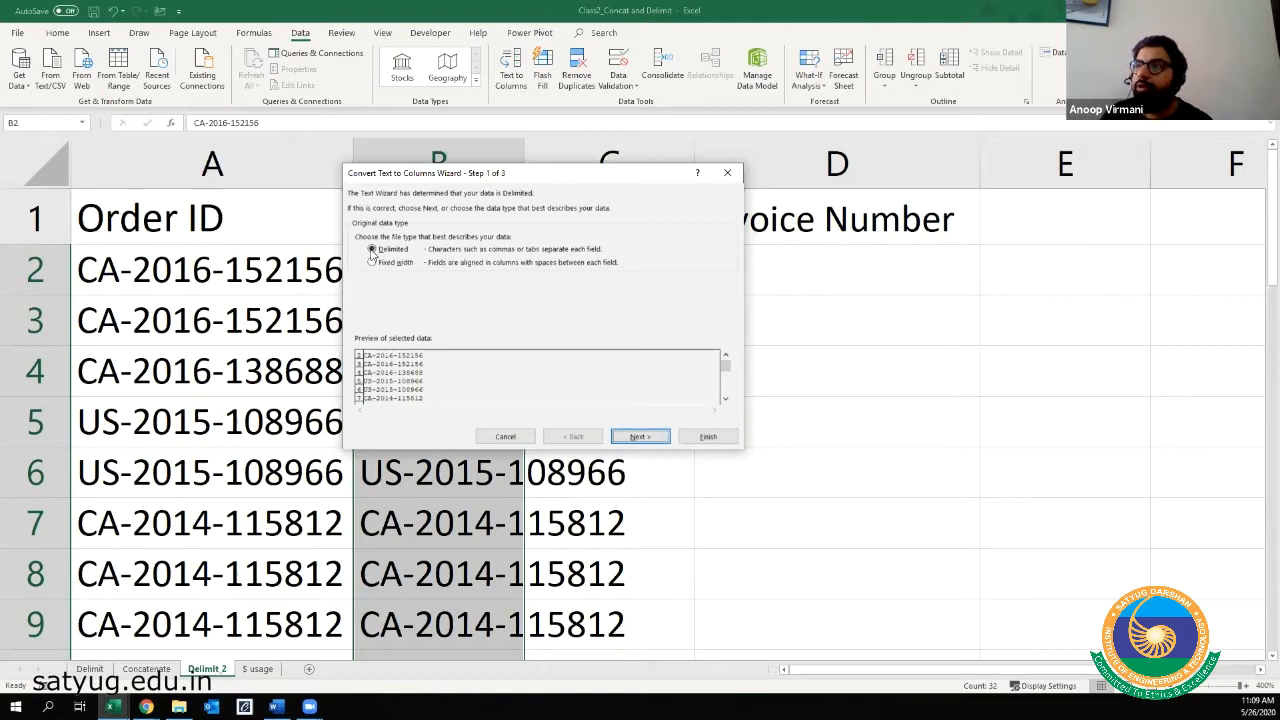
pyautogui.click(640, 437)
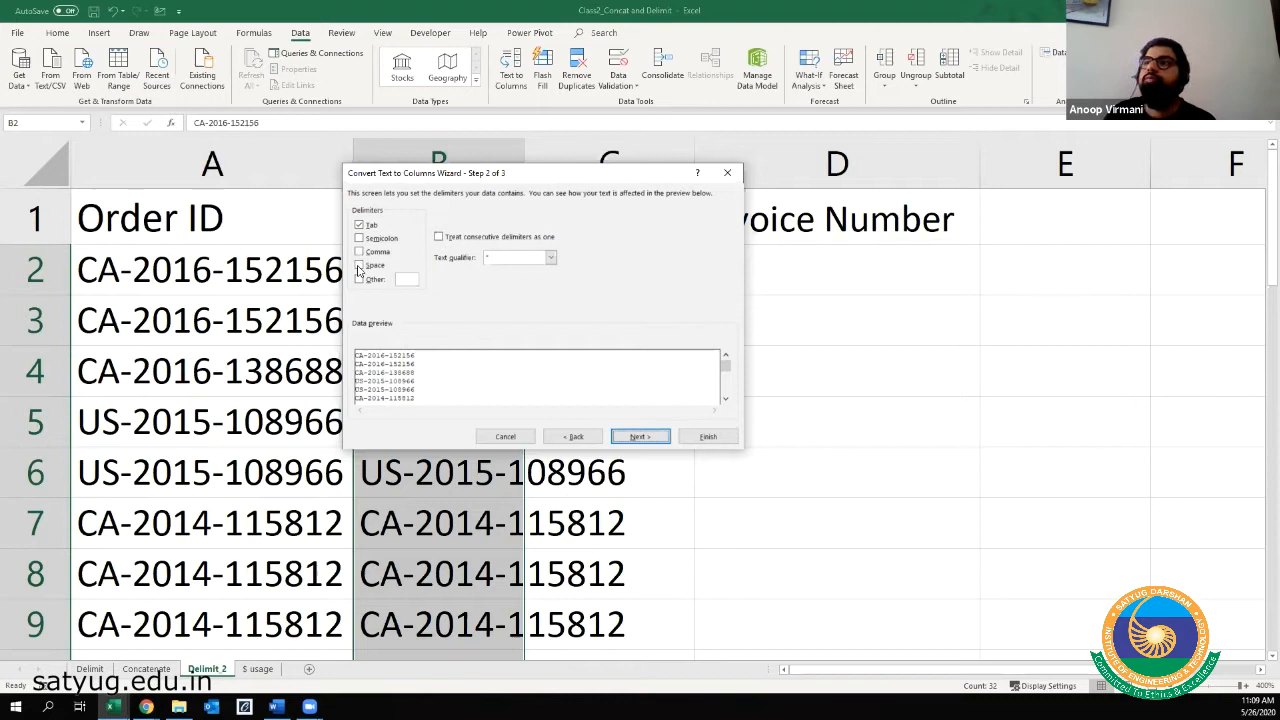
# - Try out the standard delimiter options and leave Tab, Semicolon, Comma and Space all turned off
pyautogui.click(361, 226)
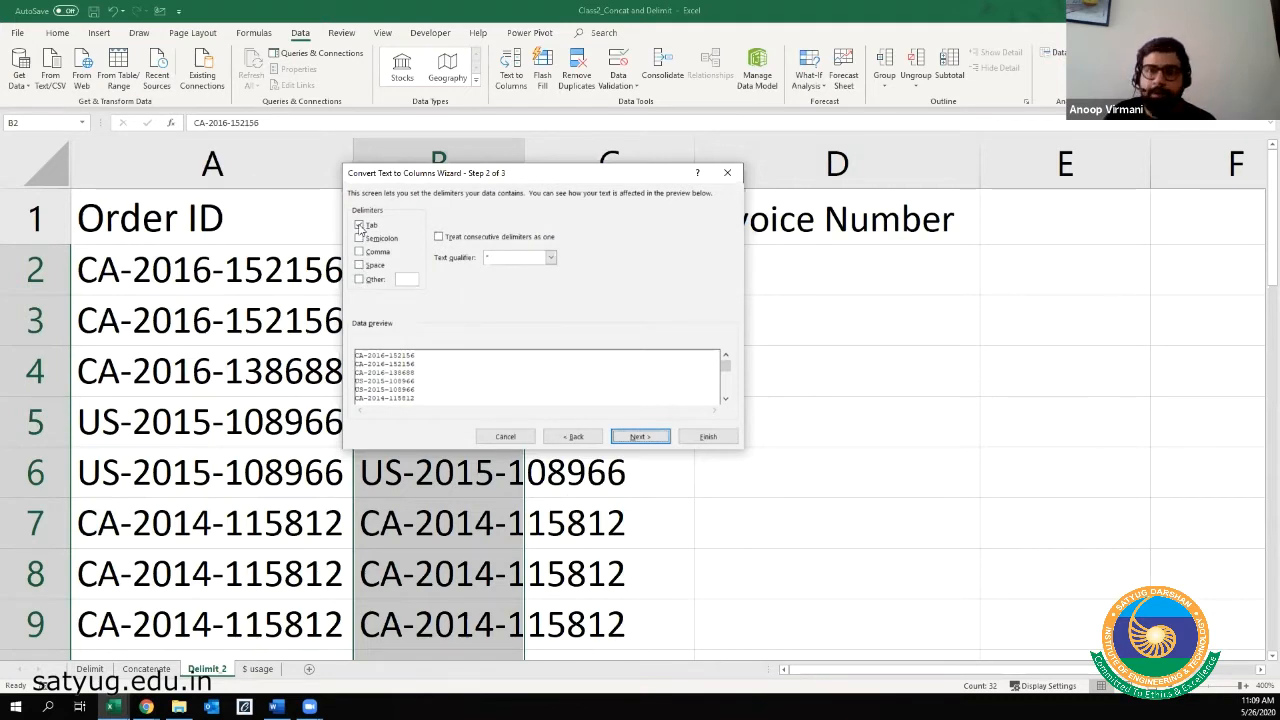
pyautogui.click(360, 237)
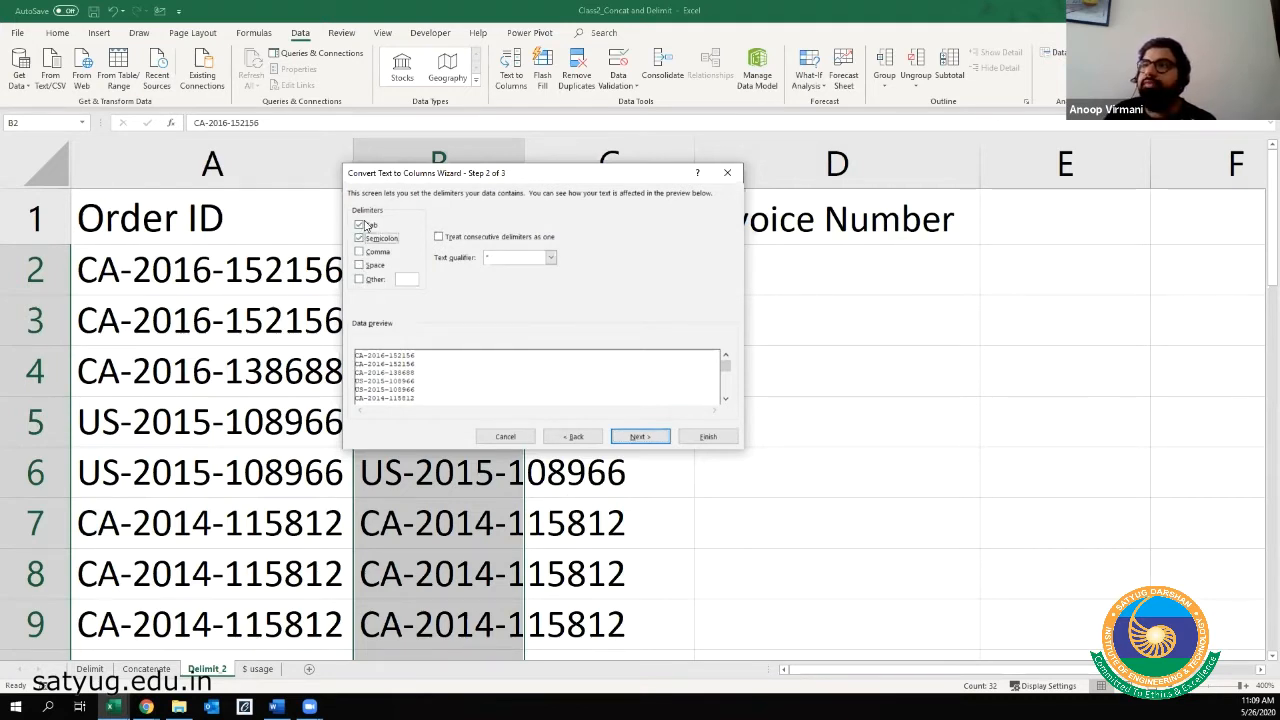
pyautogui.click(359, 227)
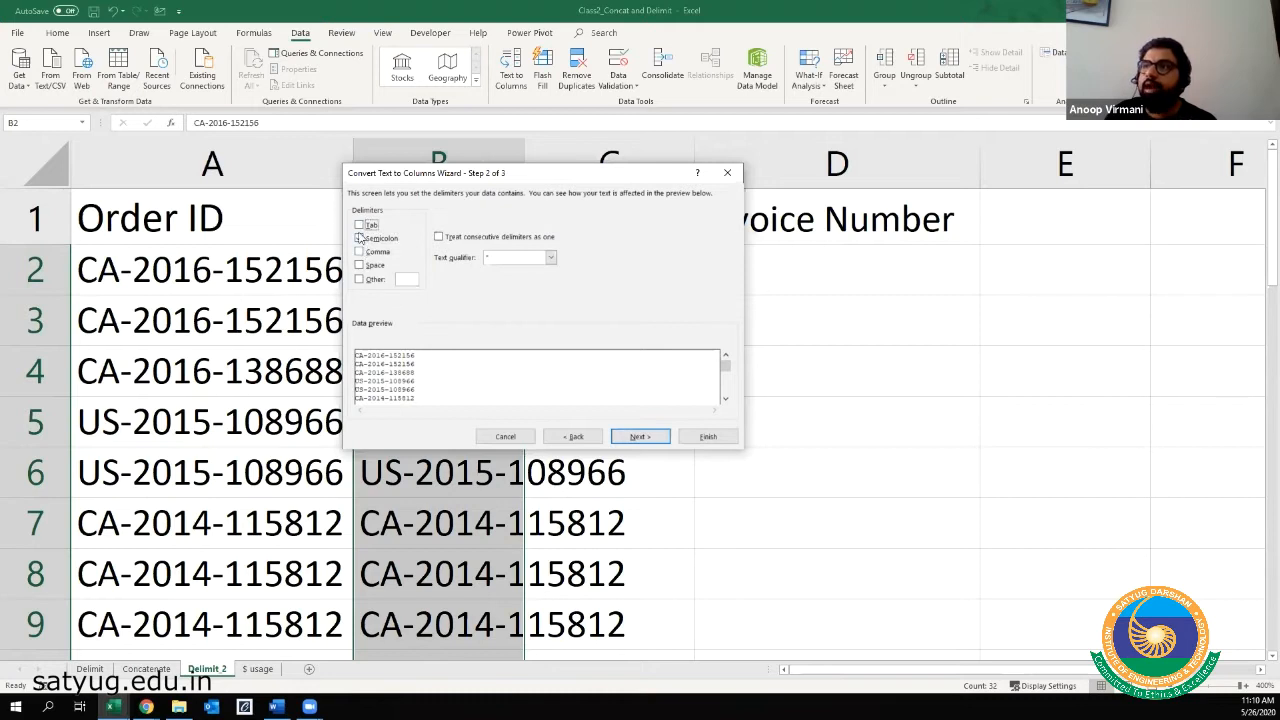
pyautogui.click(361, 253)
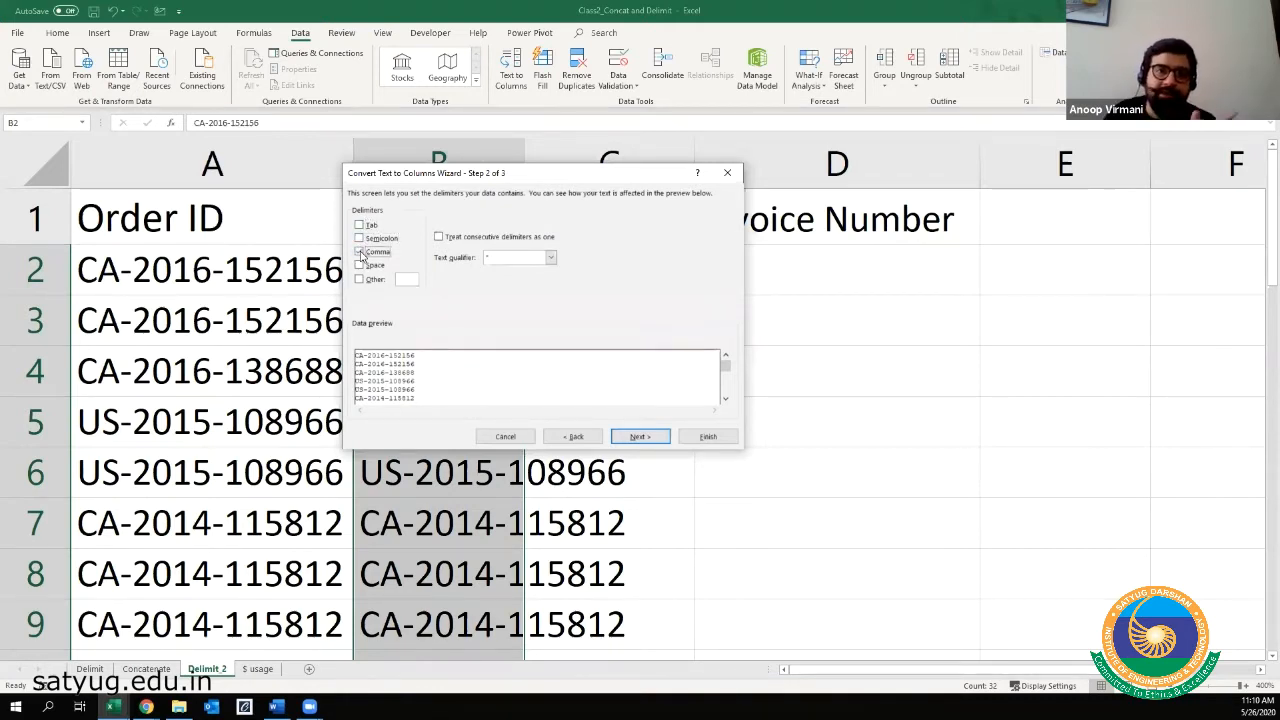
pyautogui.click(361, 253)
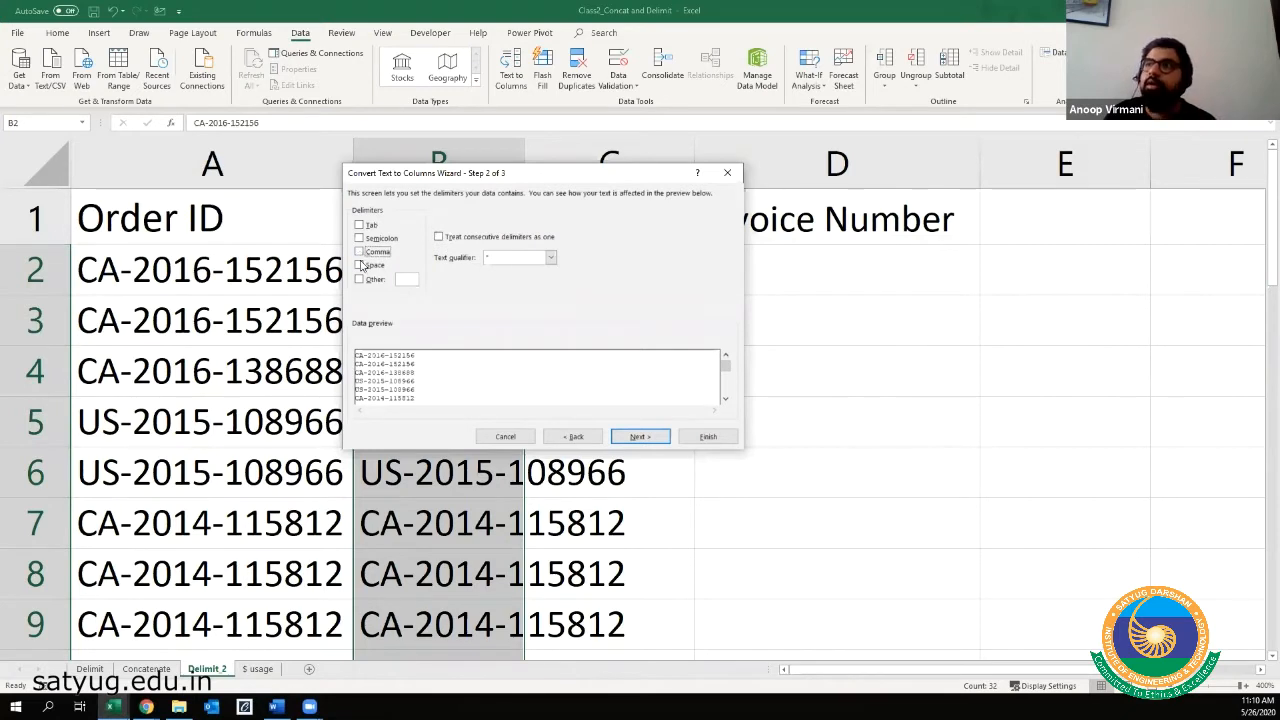
pyautogui.click(360, 266)
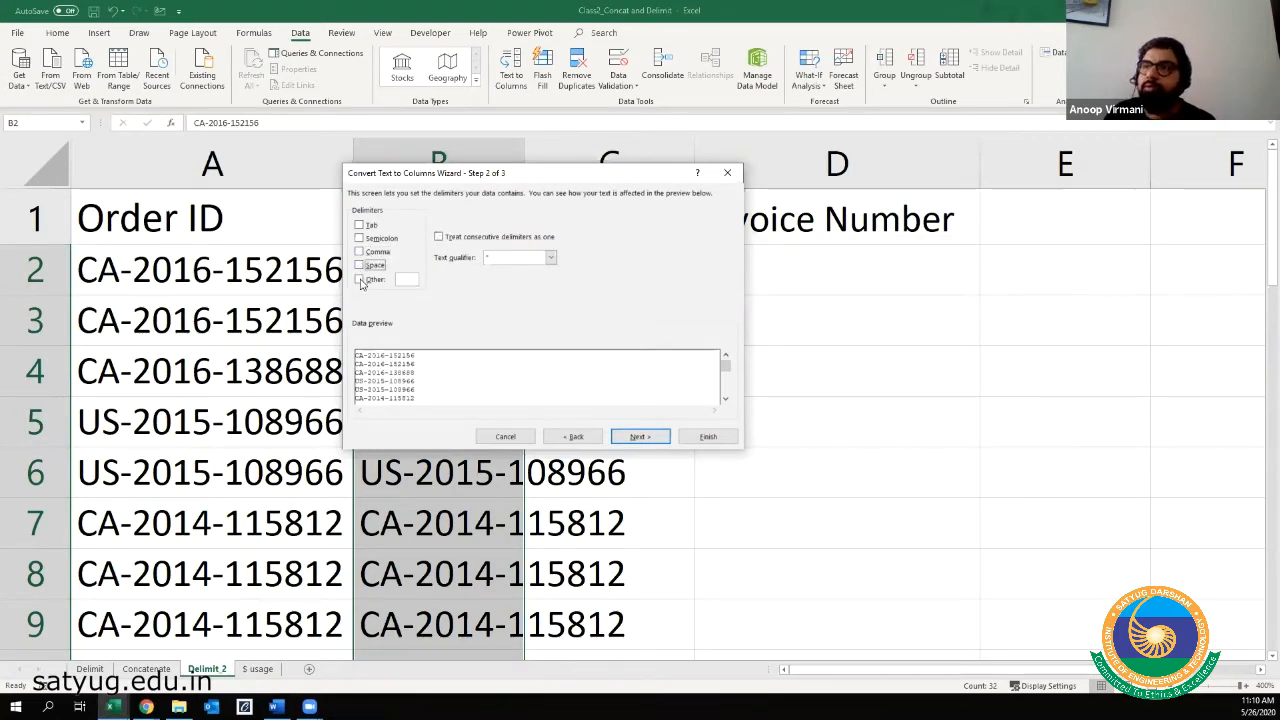
# - Set a hyphen (-) as the Other delimiter and continue to the column data formats
pyautogui.click(361, 280)
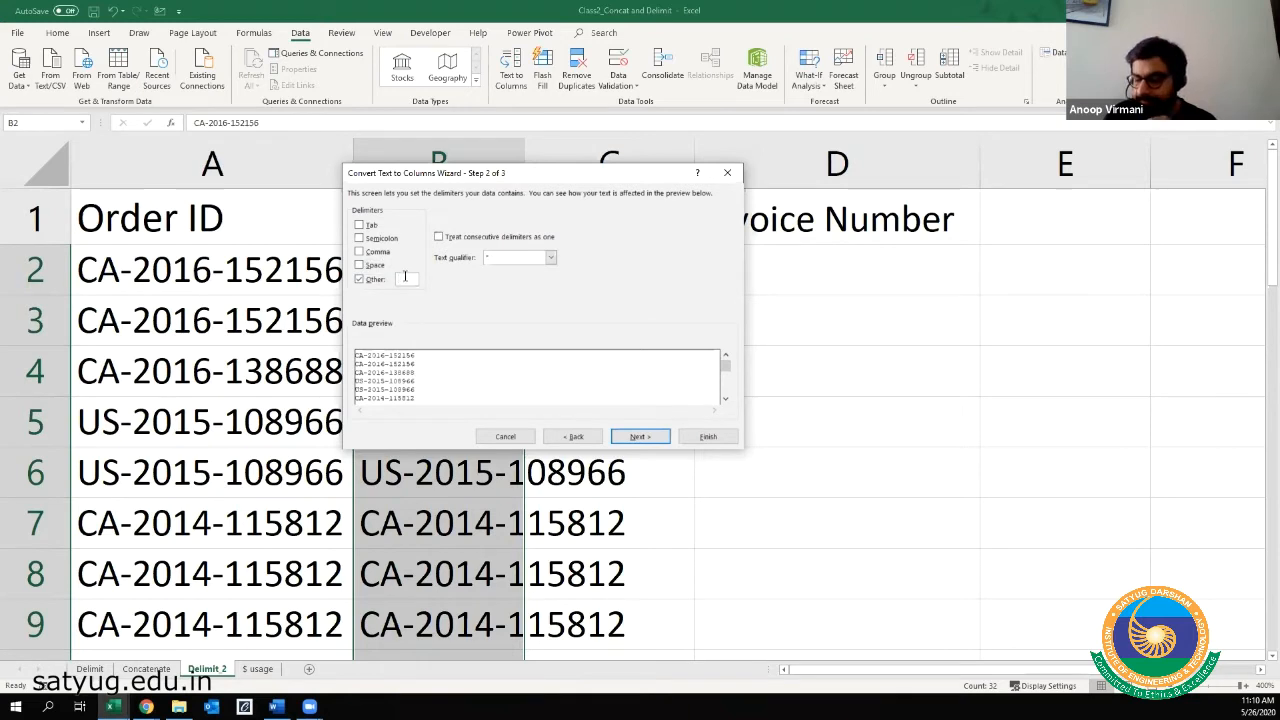
pyautogui.write('-')
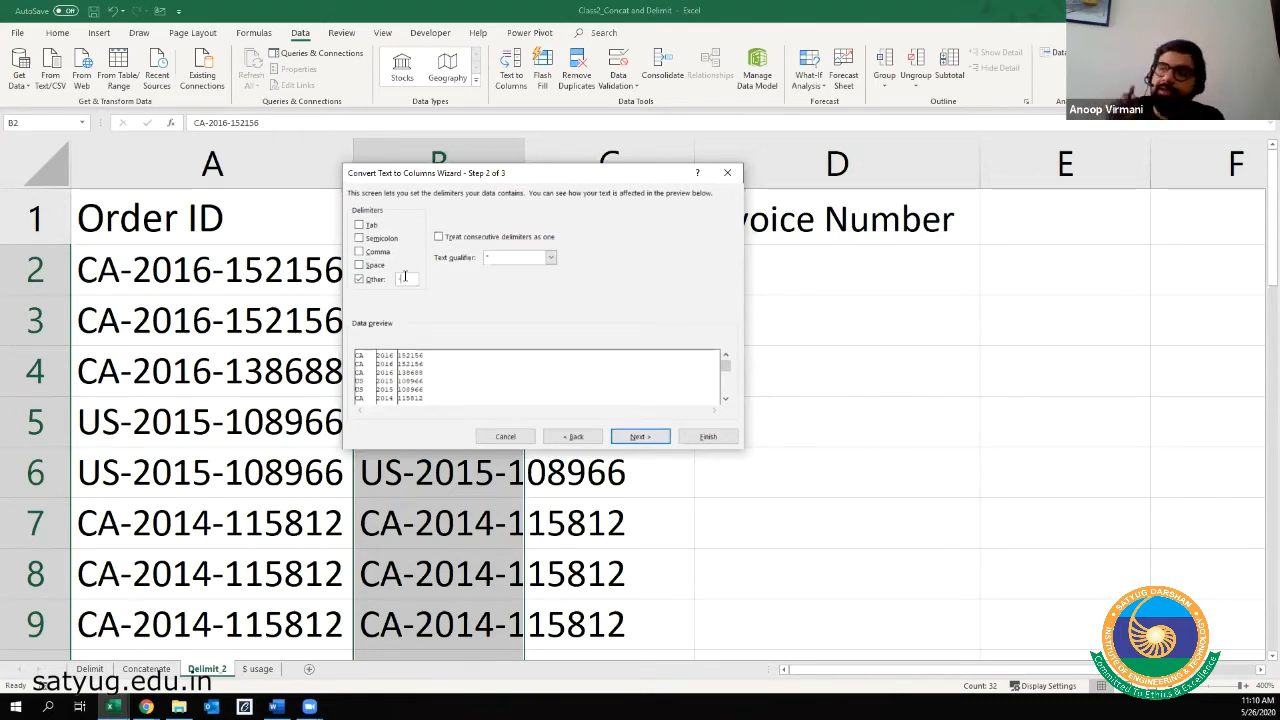
pyautogui.press('BackSpace')
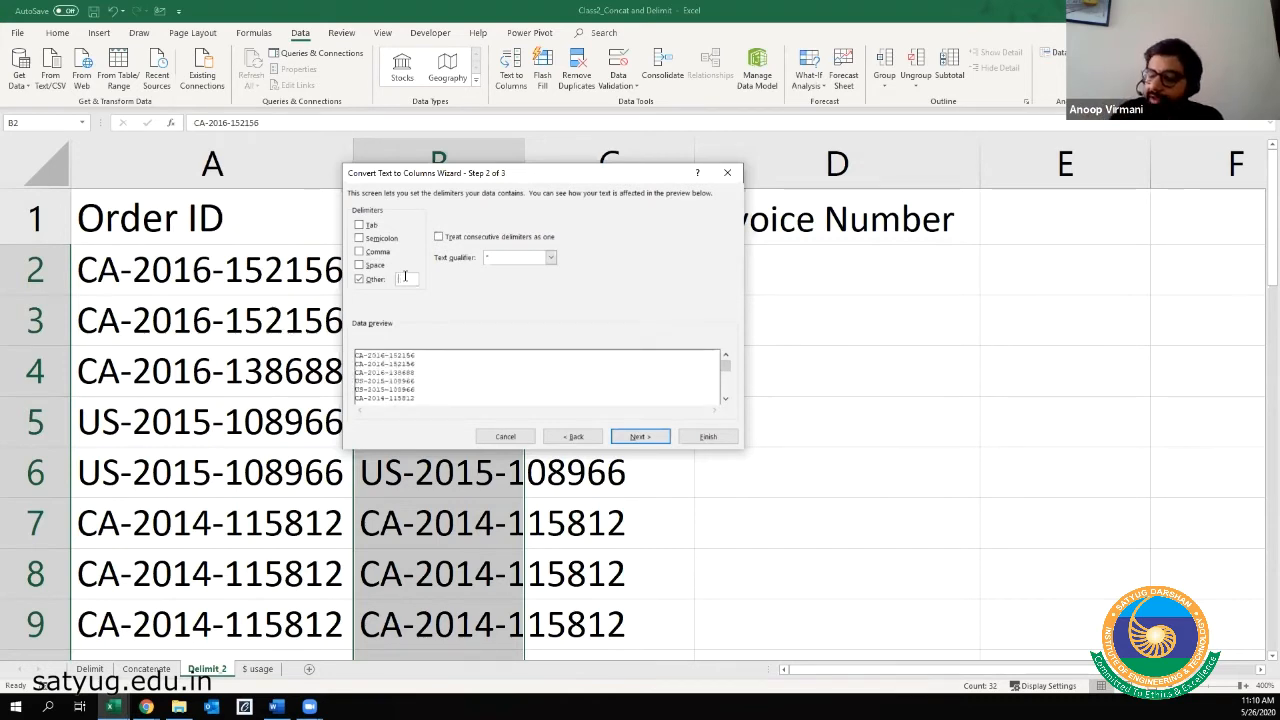
pyautogui.write('-')
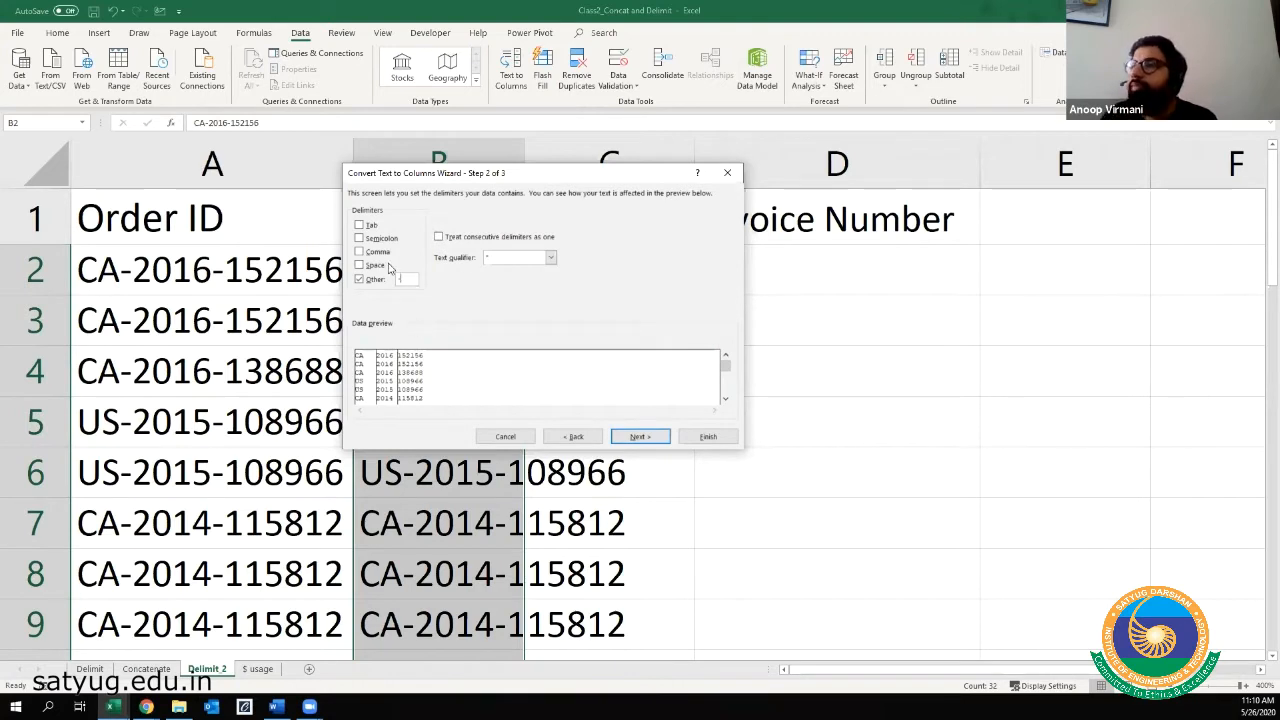
pyautogui.click(640, 436)
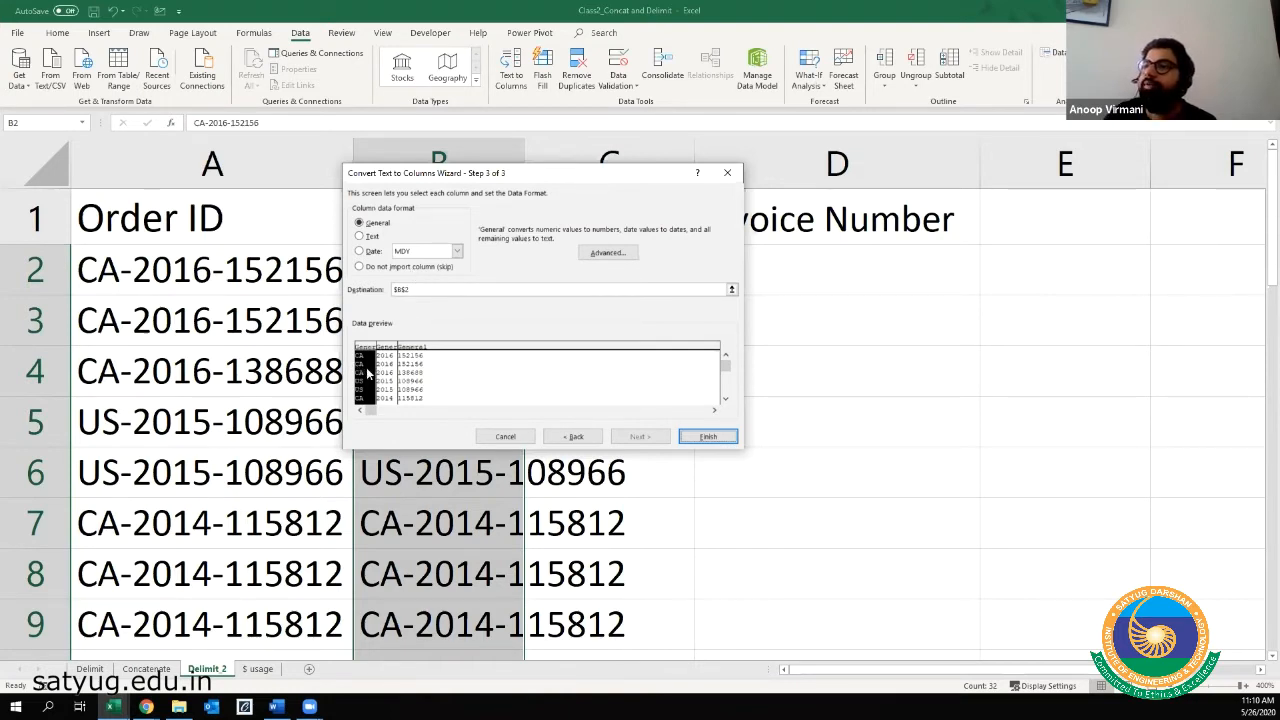
# - Format the country part as Text and keep the year and invoice number parts as General
pyautogui.click(360, 237)
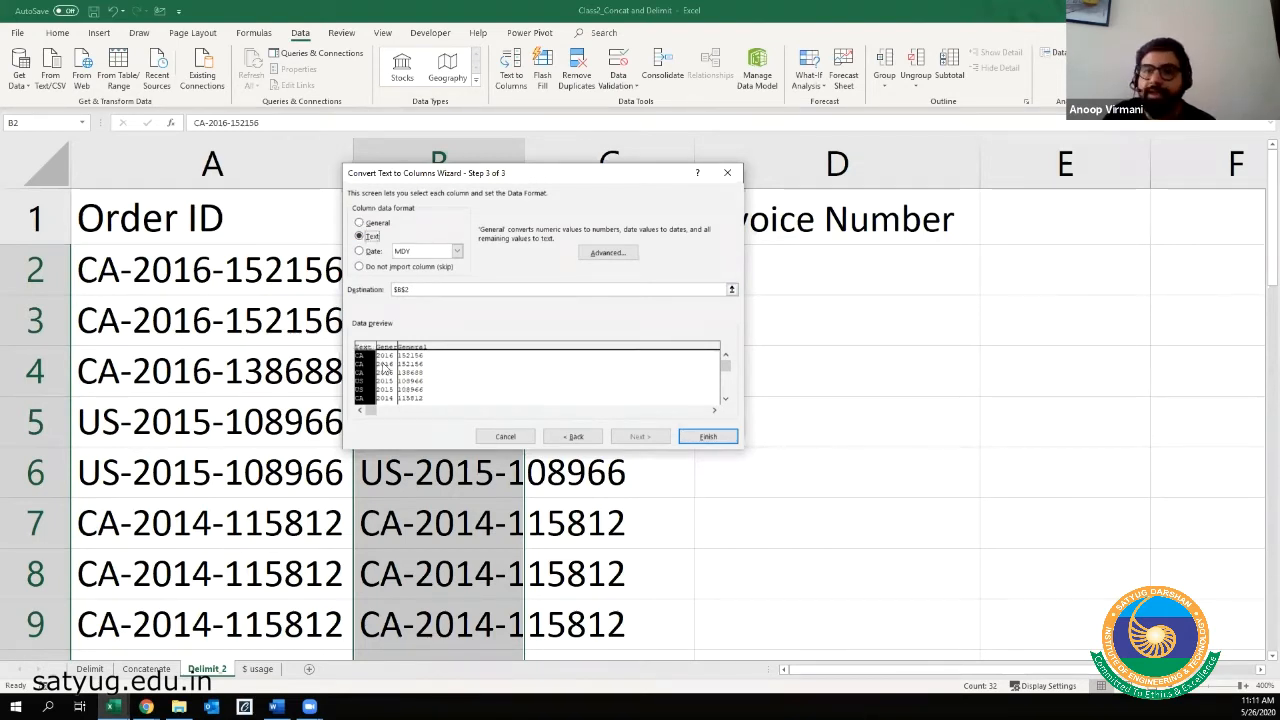
pyautogui.click(386, 364)
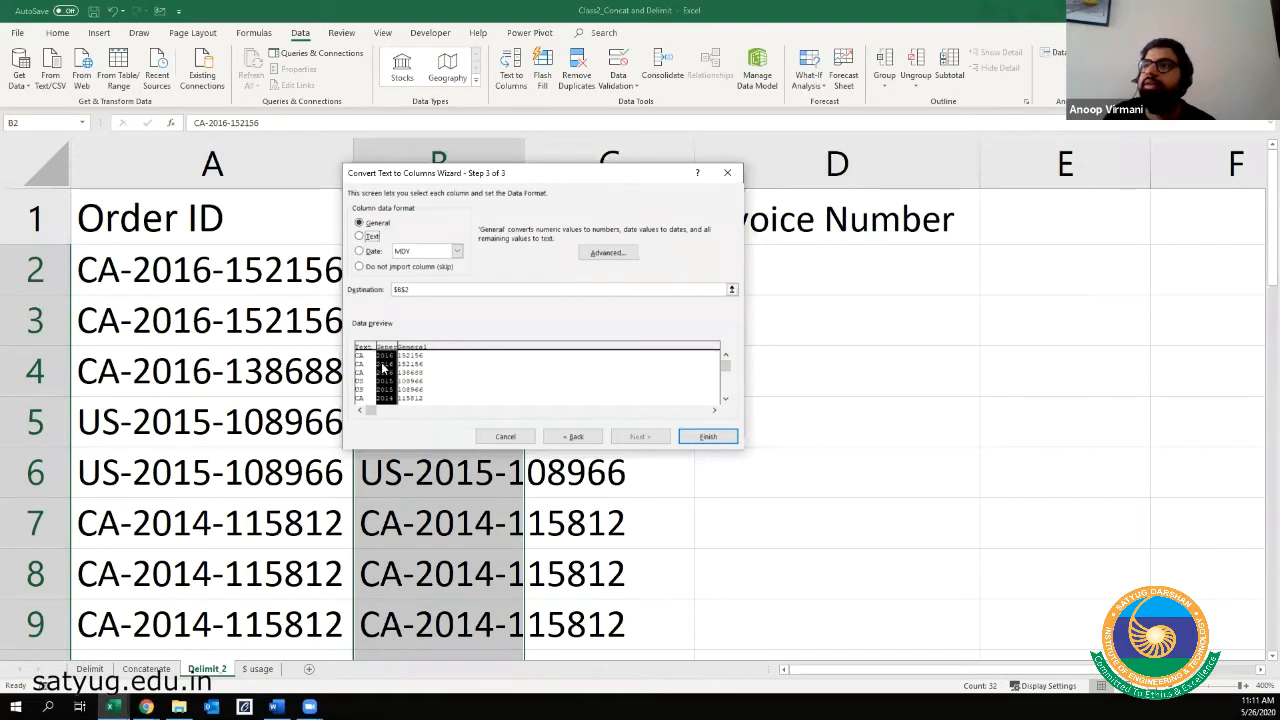
pyautogui.click(361, 226)
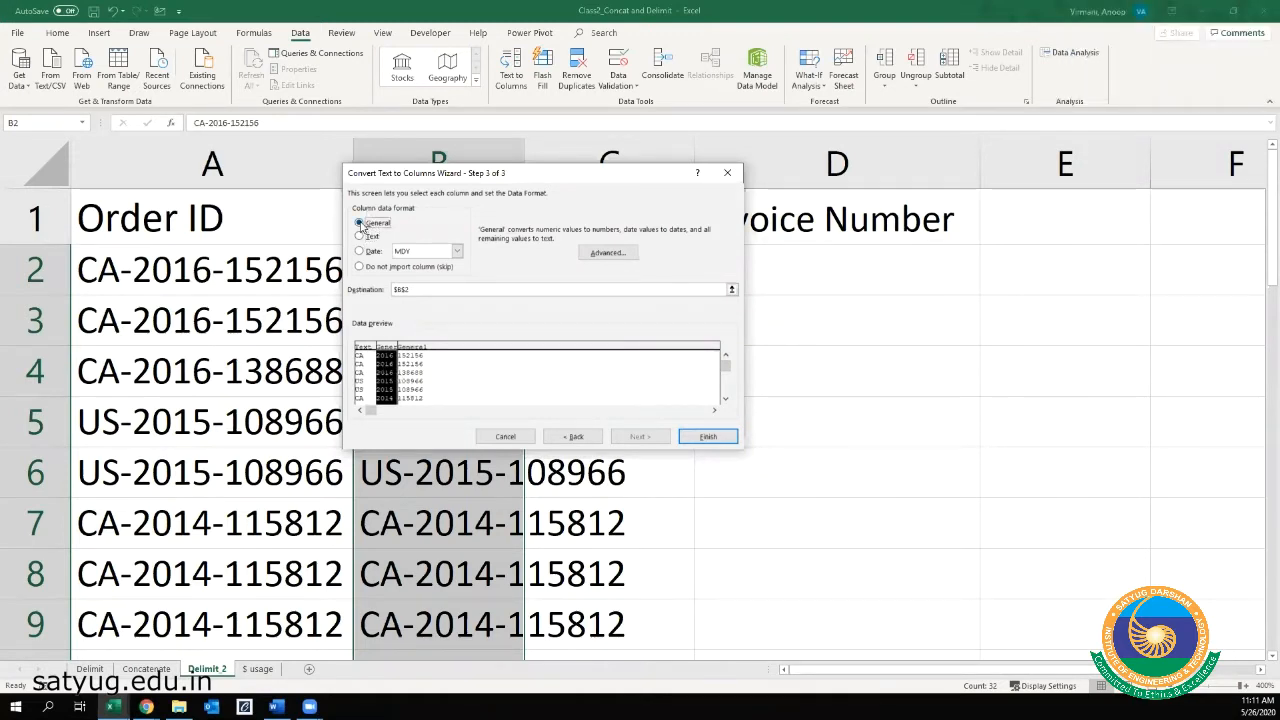
pyautogui.click(419, 365)
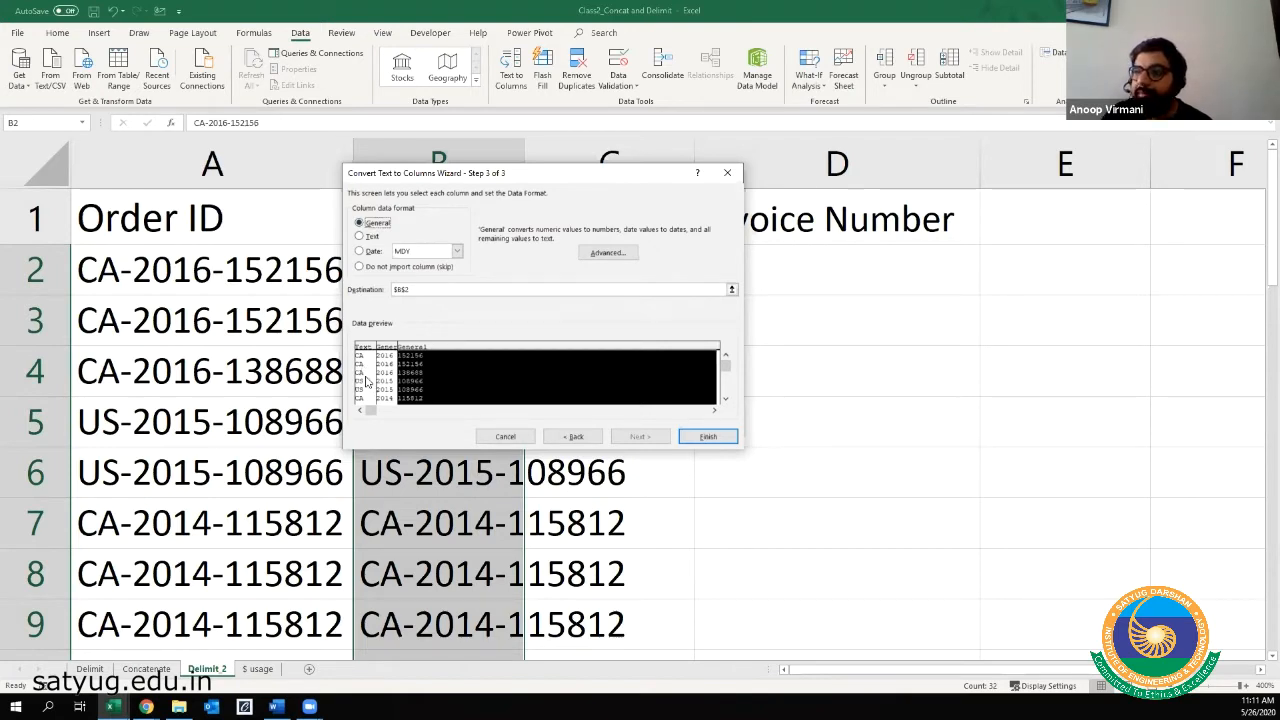
# - Review the data format of all three preview columns and finish the split with destination $B$2
pyautogui.click(367, 381)
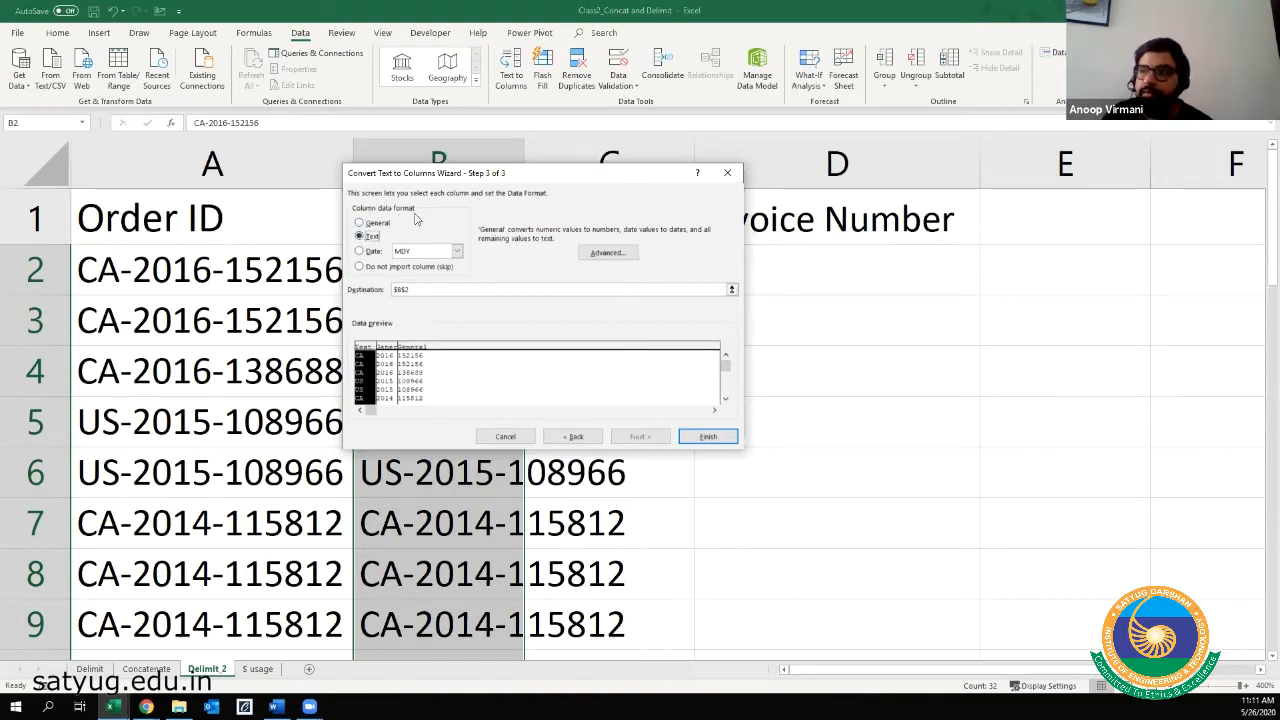
pyautogui.click(390, 360)
pyautogui.click(433, 378)
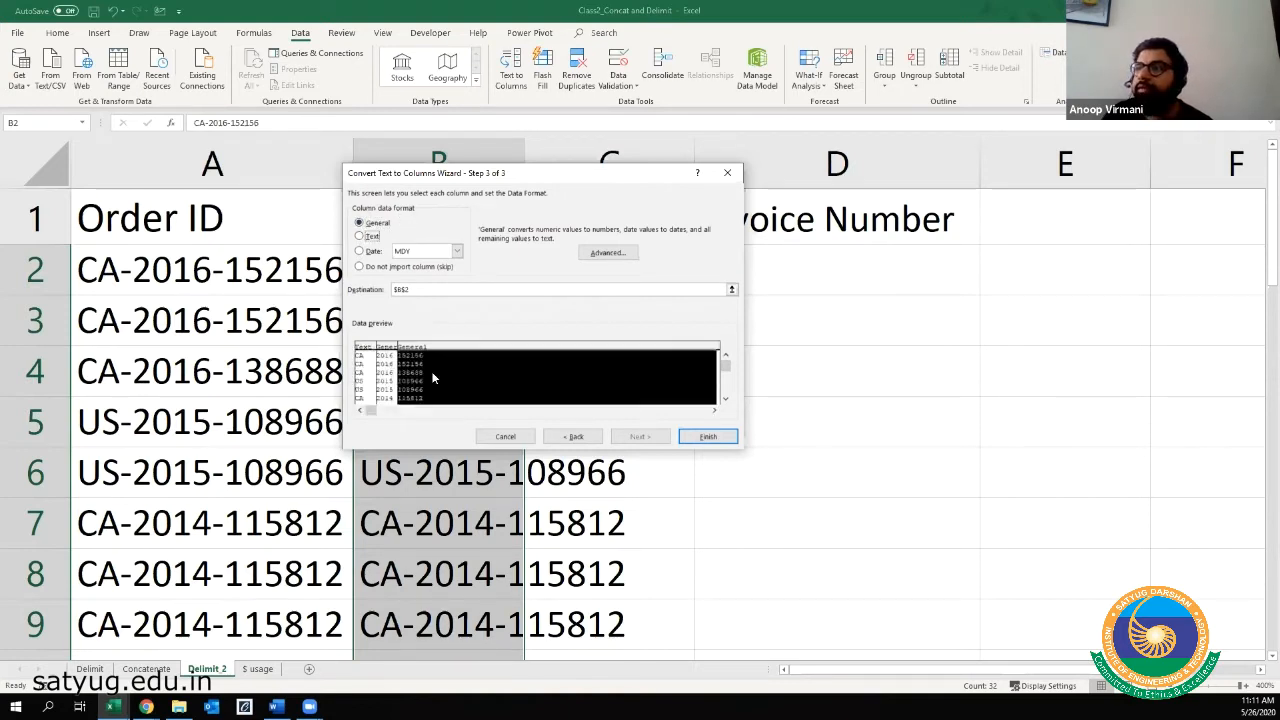
pyautogui.click(705, 437)
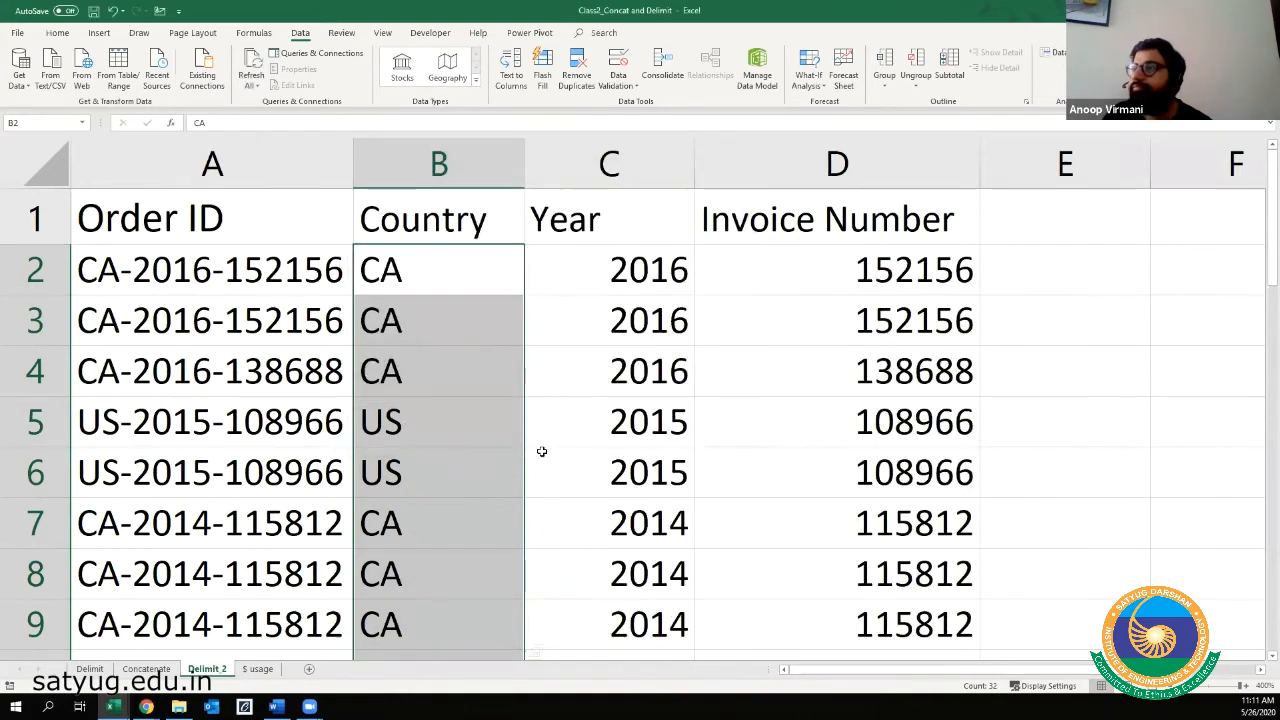
# - Compare the Order ID column with the split Country, Year and Invoice Number columns from the header row down
pyautogui.keyDown('ctrl'); pyautogui.scroll(-3, 443, 469); pyautogui.keyUp('ctrl')
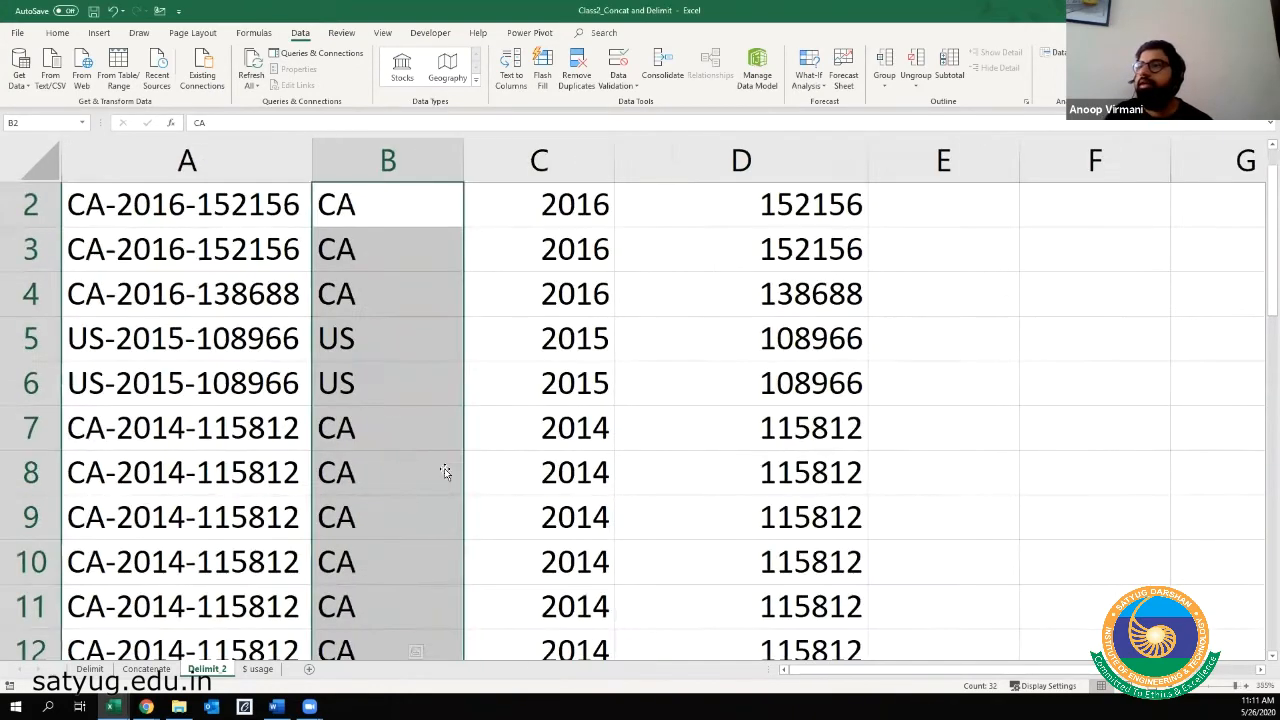
pyautogui.keyDown('ctrl'); pyautogui.scroll(-4, 445, 472); pyautogui.keyUp('ctrl')
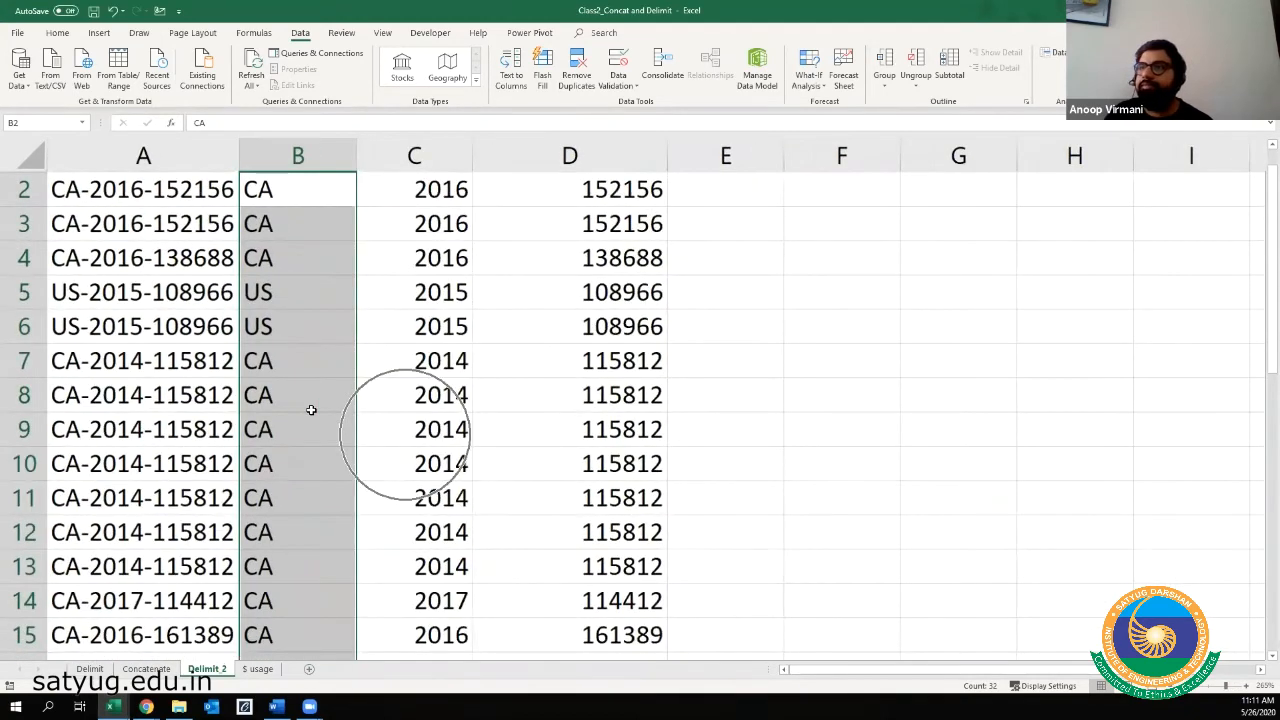
pyautogui.keyDown('ctrl'); pyautogui.scroll(-1, 311, 410); pyautogui.keyUp('ctrl')
pyautogui.scroll(1, 648, 200)
pyautogui.click(560, 192)
pyautogui.click(177, 192)
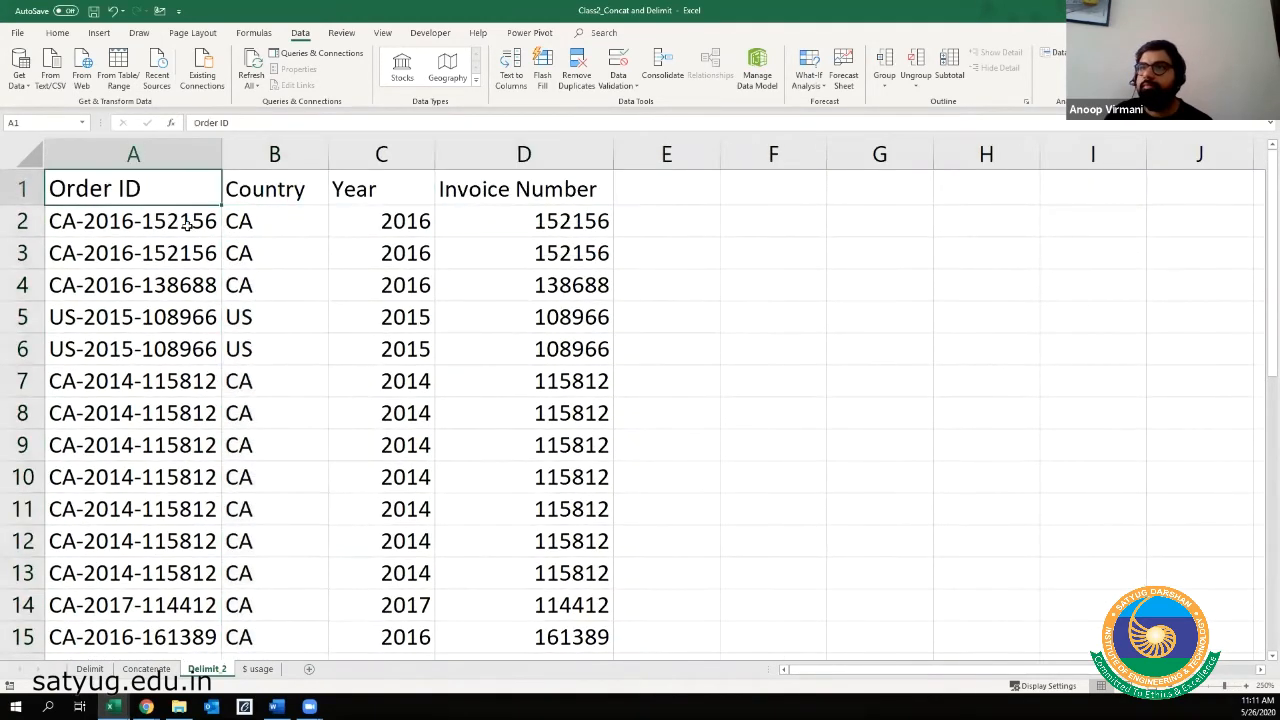
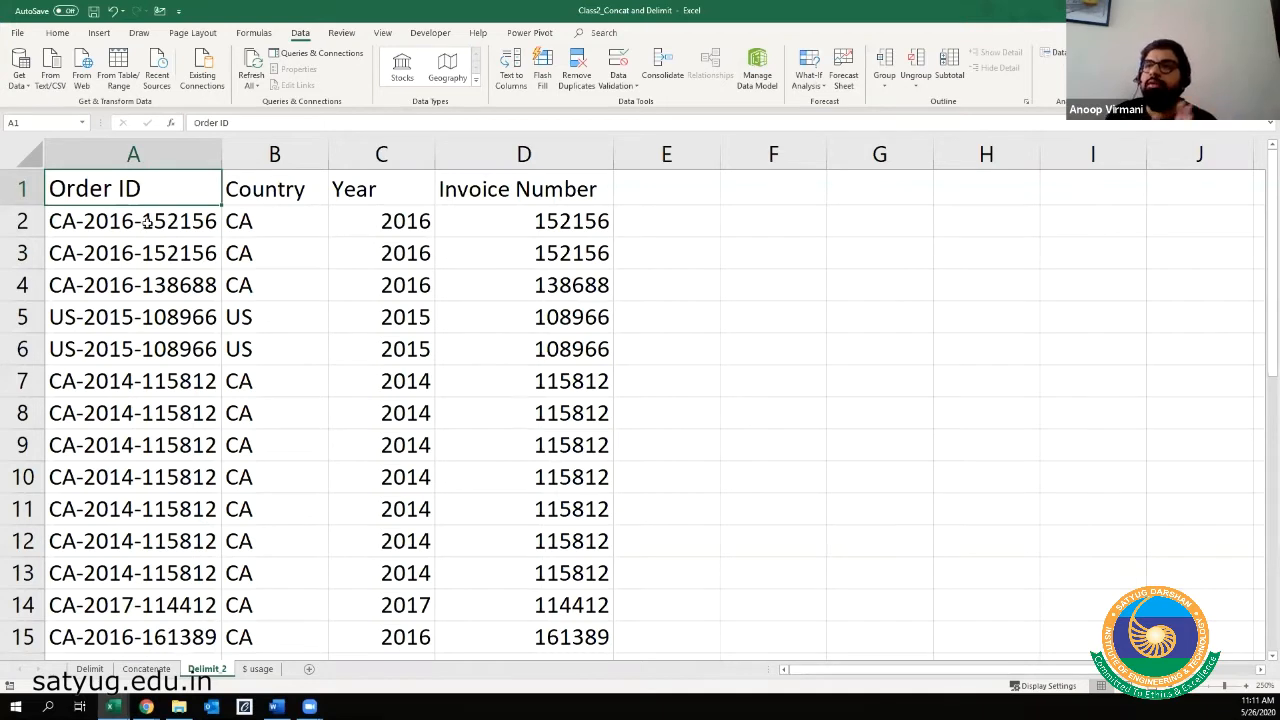
pyautogui.click(272, 222)
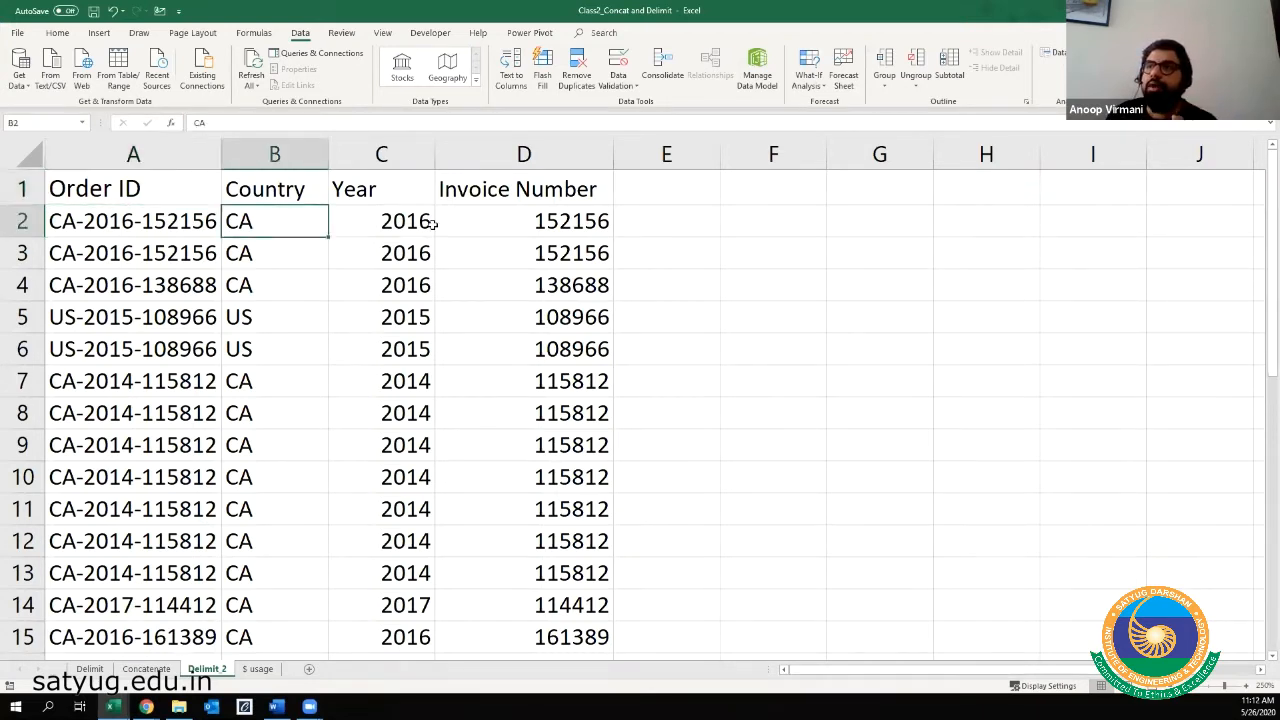
# - Open the Delimit sheet and look through the whole Full Name list starting at A4
pyautogui.click(400, 230)
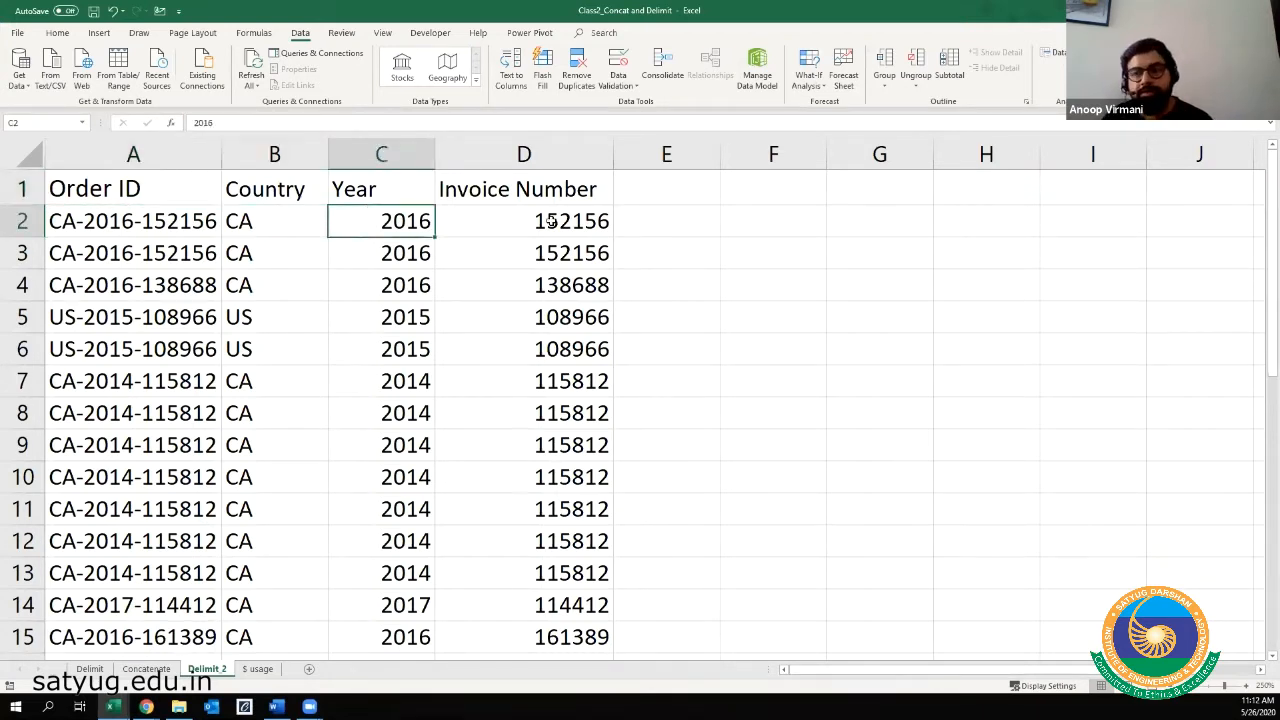
pyautogui.click(550, 222)
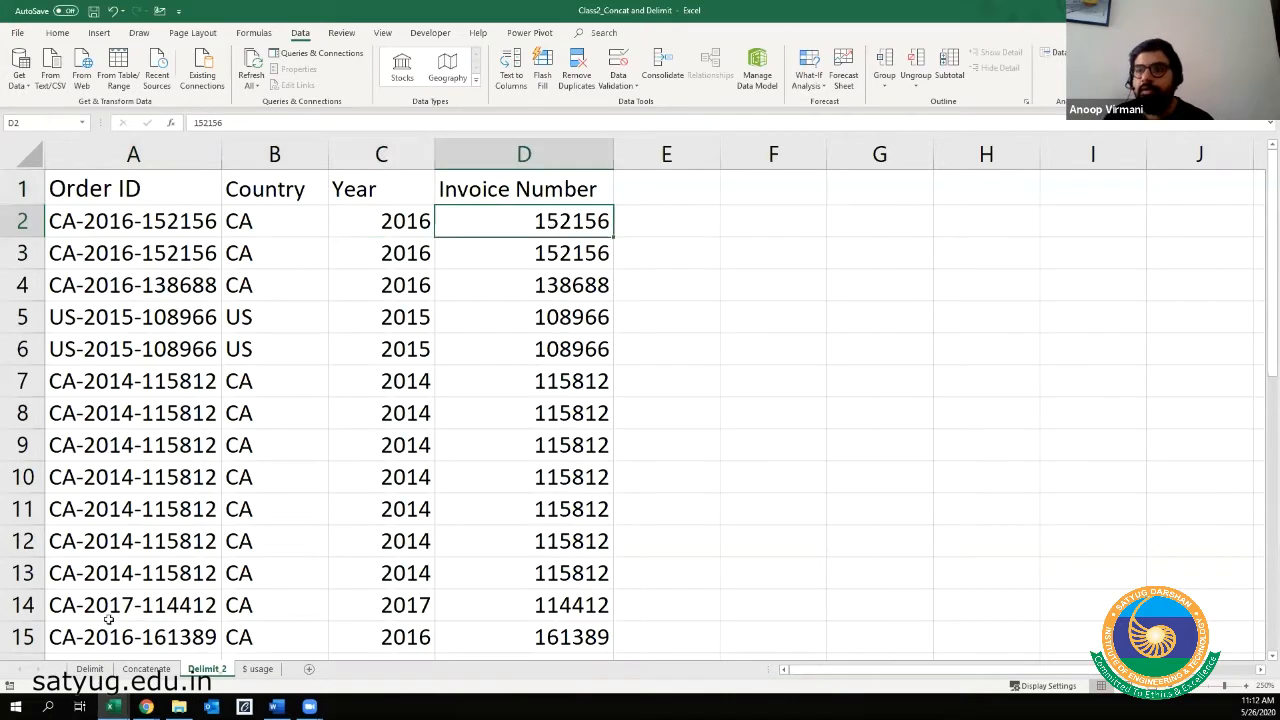
pyautogui.click(90, 670)
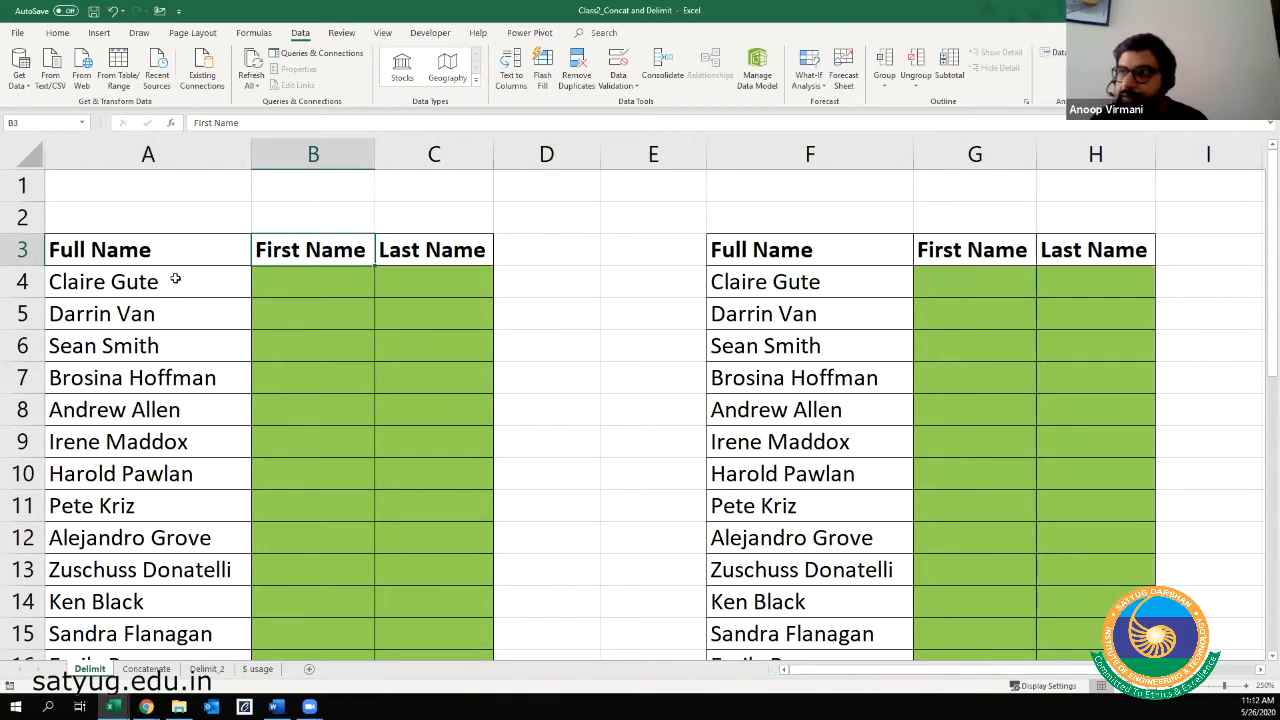
pyautogui.click(212, 283)
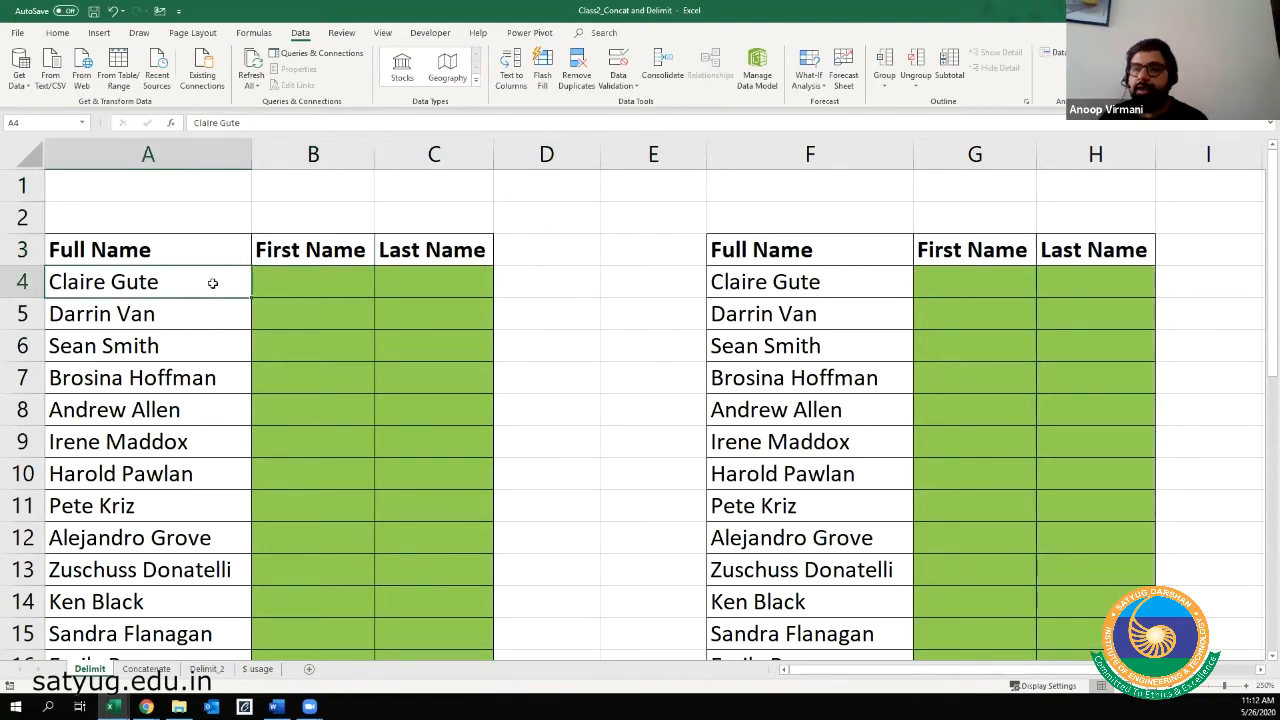
pyautogui.hotkey('ctrl', 'shift', 'Down')
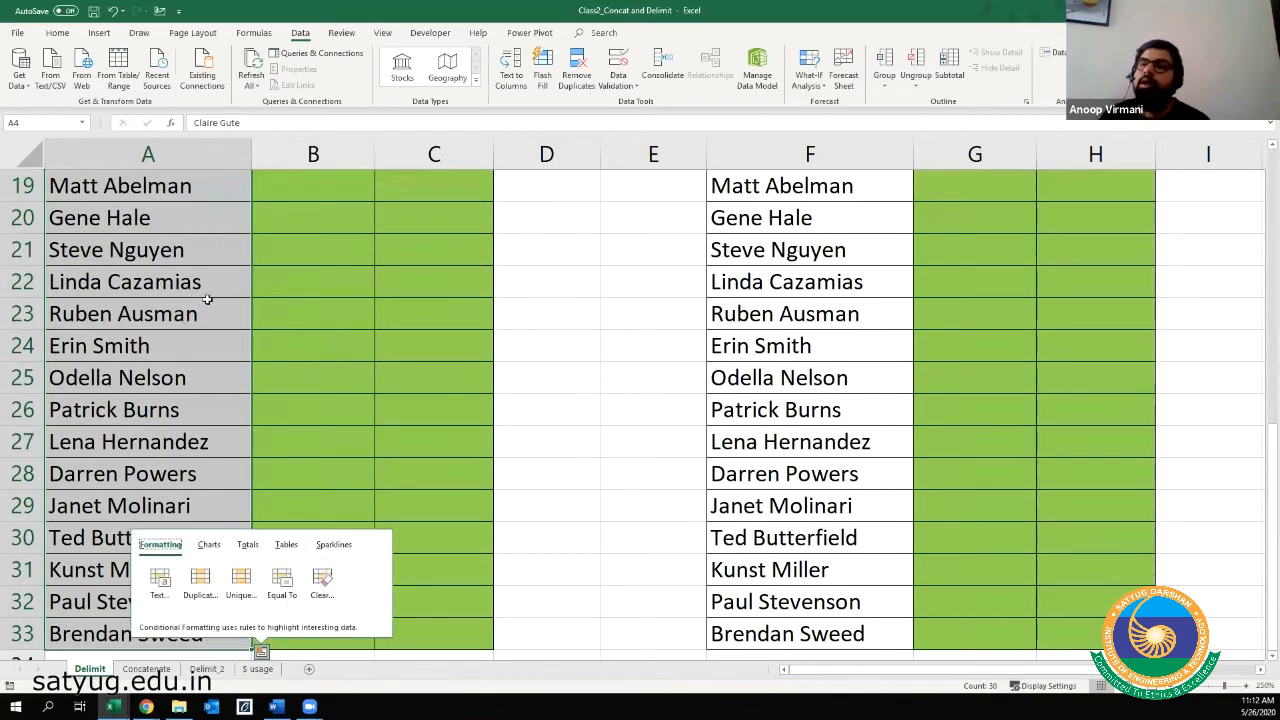
pyautogui.scroll(3, 184, 316)
pyautogui.scroll(1, 184, 316)
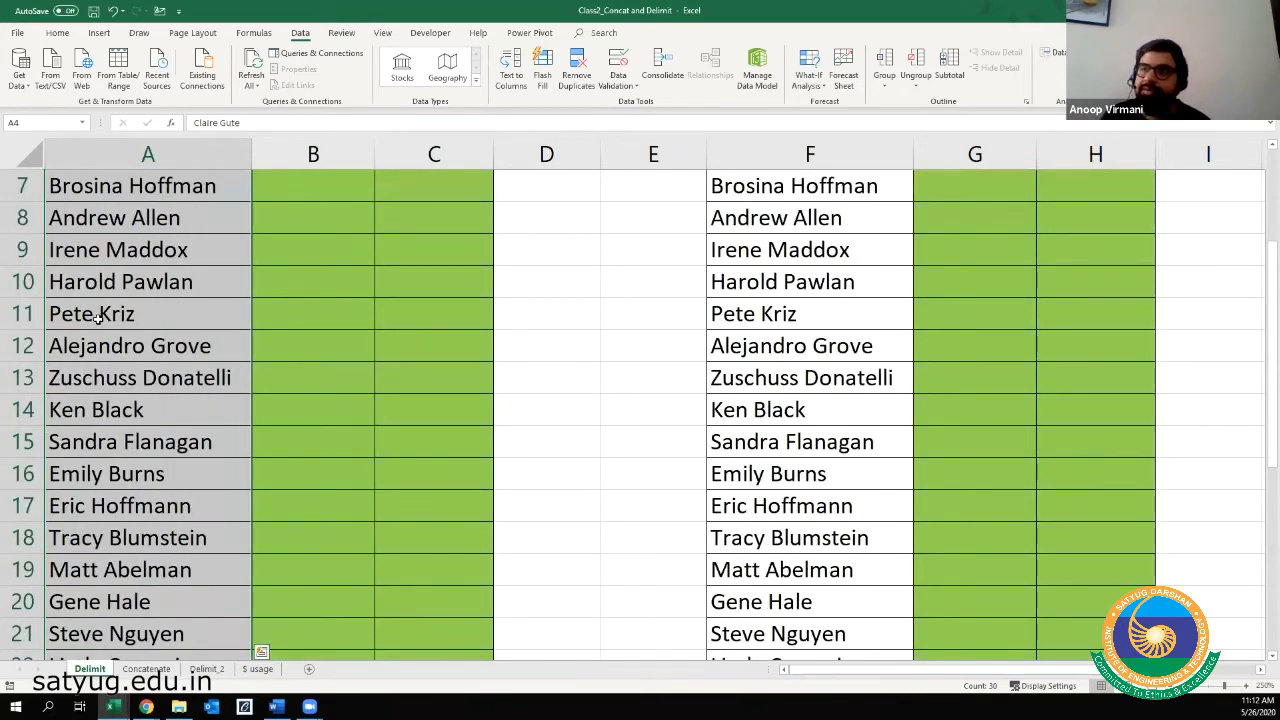
pyautogui.scroll(2, 97, 317)
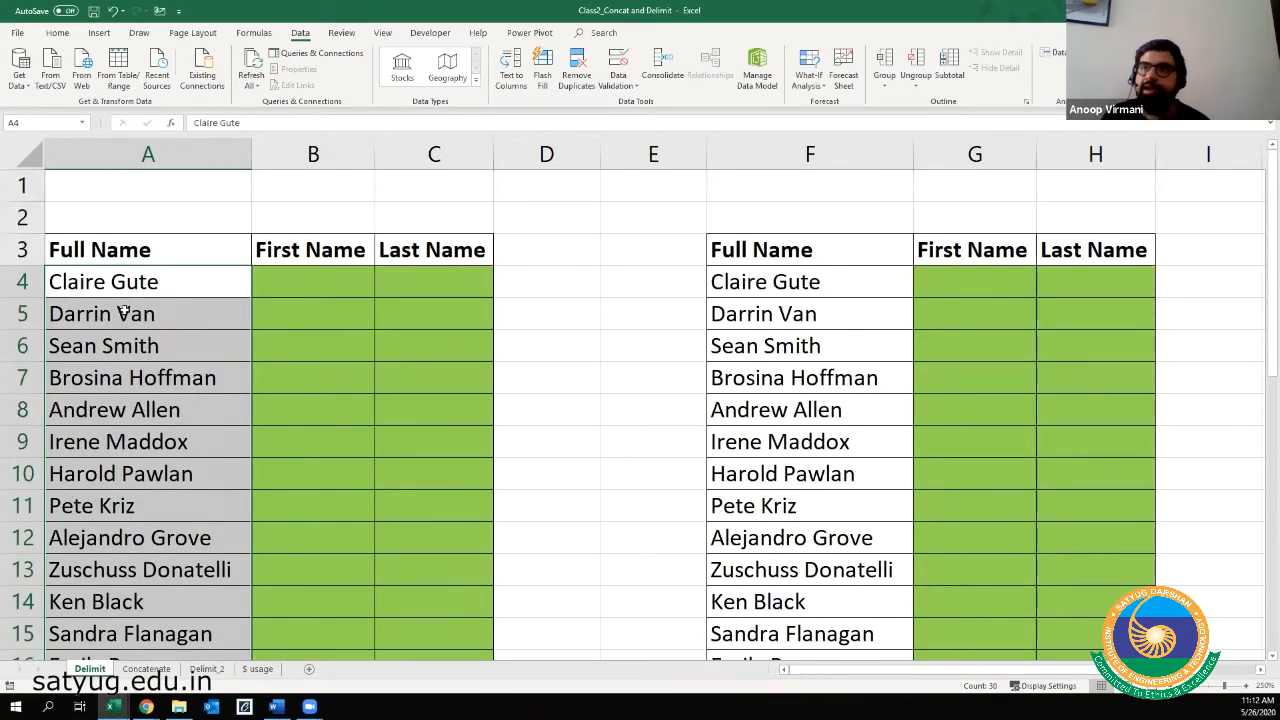
# - Copy all the full names from A4 down into the First Name column starting at B4
pyautogui.click(128, 308)
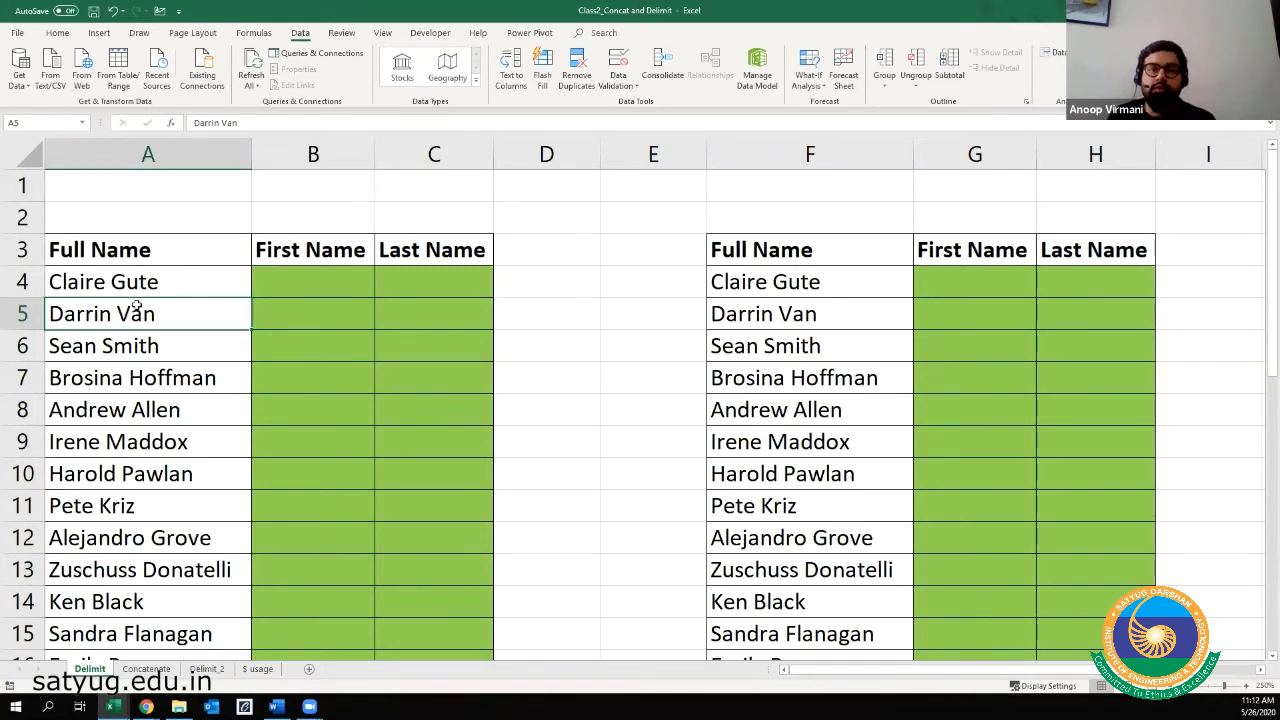
pyautogui.press('Up')
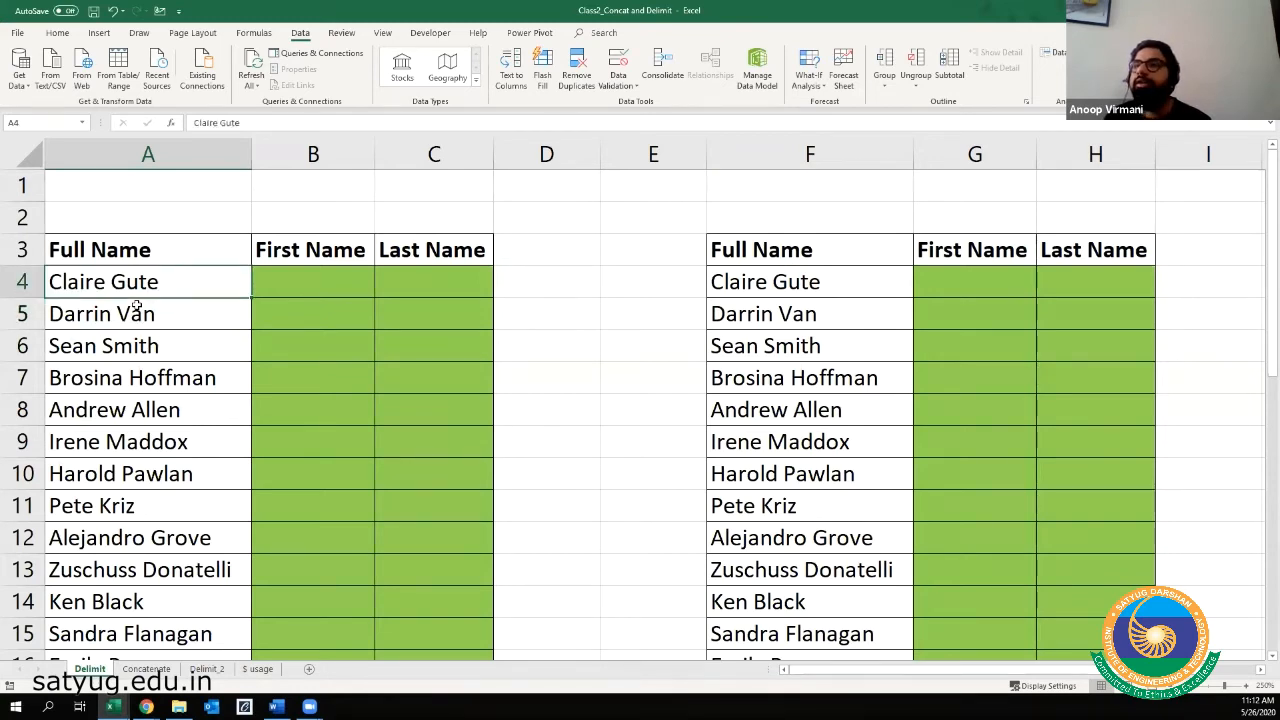
pyautogui.hotkey('ctrl', 'shift', 'Down')
pyautogui.hotkey('ctrl', 'c')
pyautogui.press('Right')
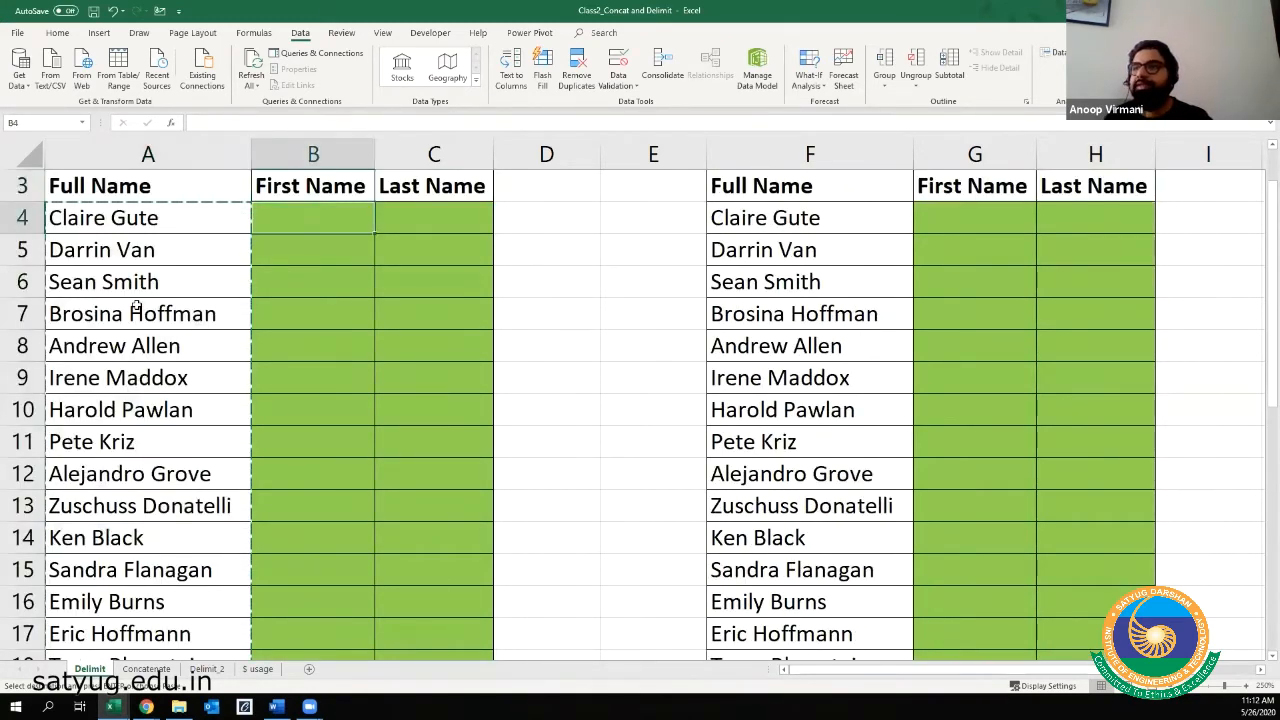
pyautogui.hotkey('ctrl', 'v')
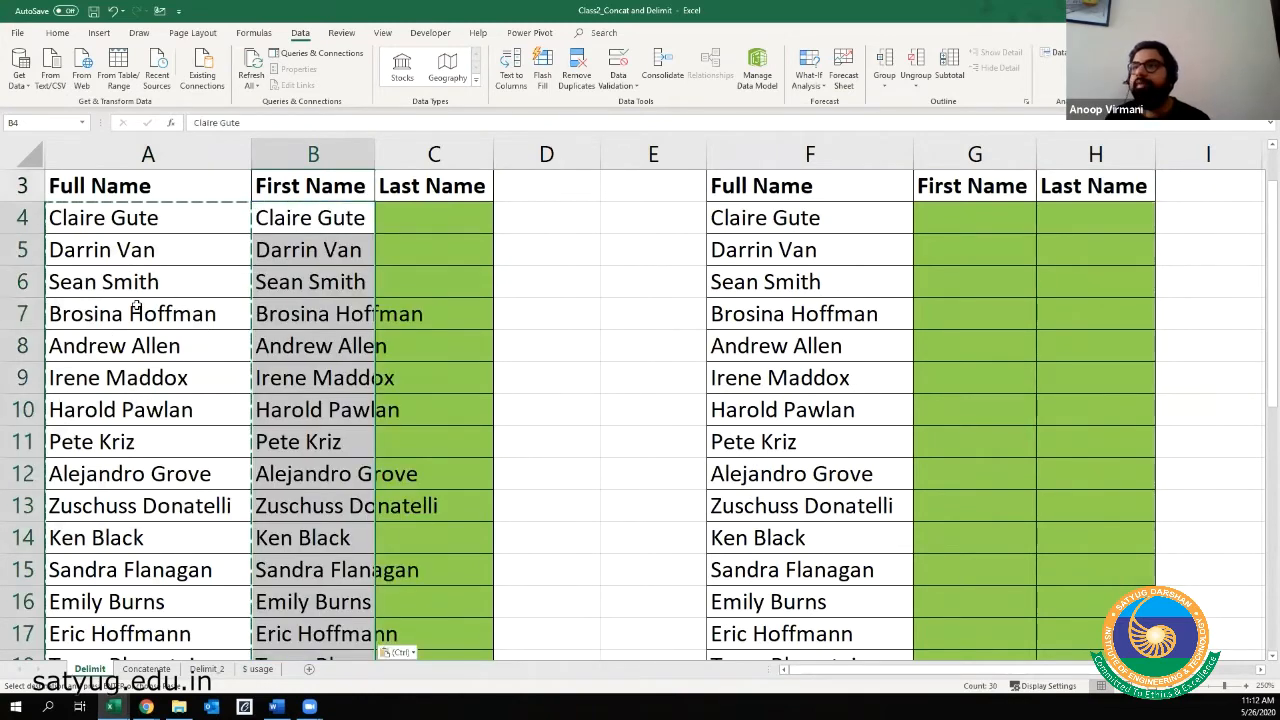
pyautogui.scroll(1, 165, 286)
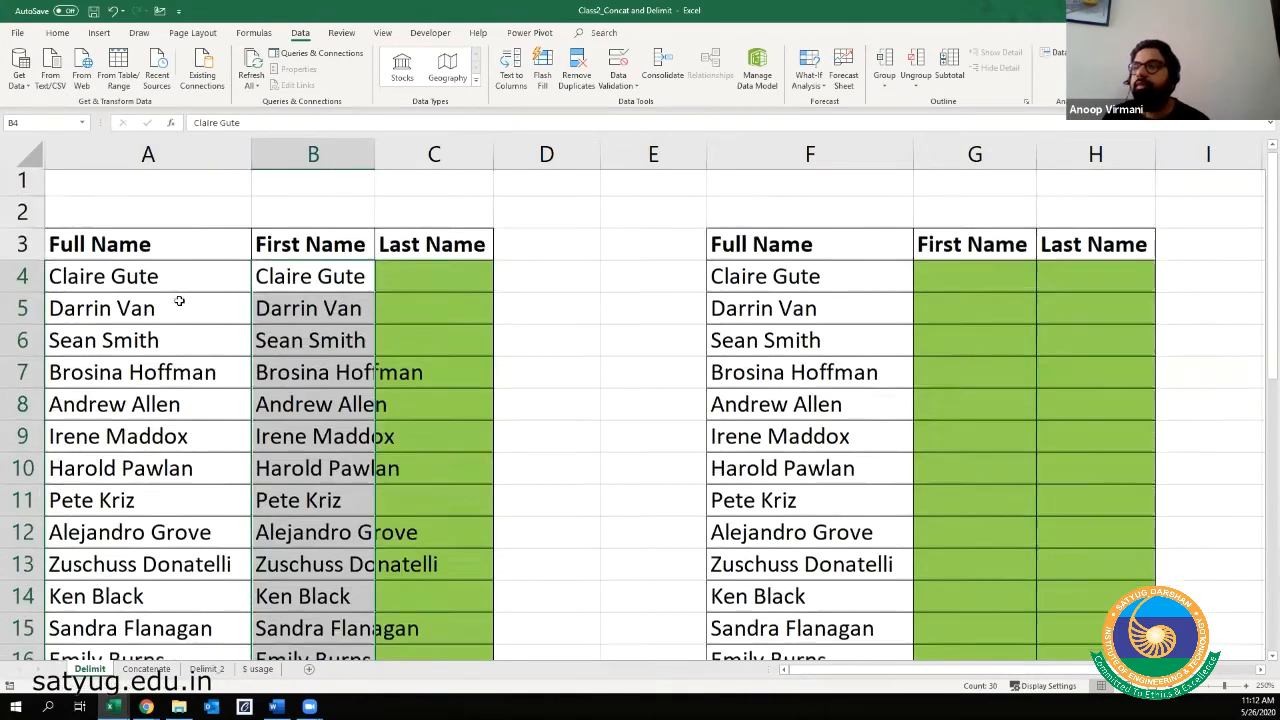
pyautogui.scroll(-2, 210, 316)
pyautogui.scroll(2, 215, 316)
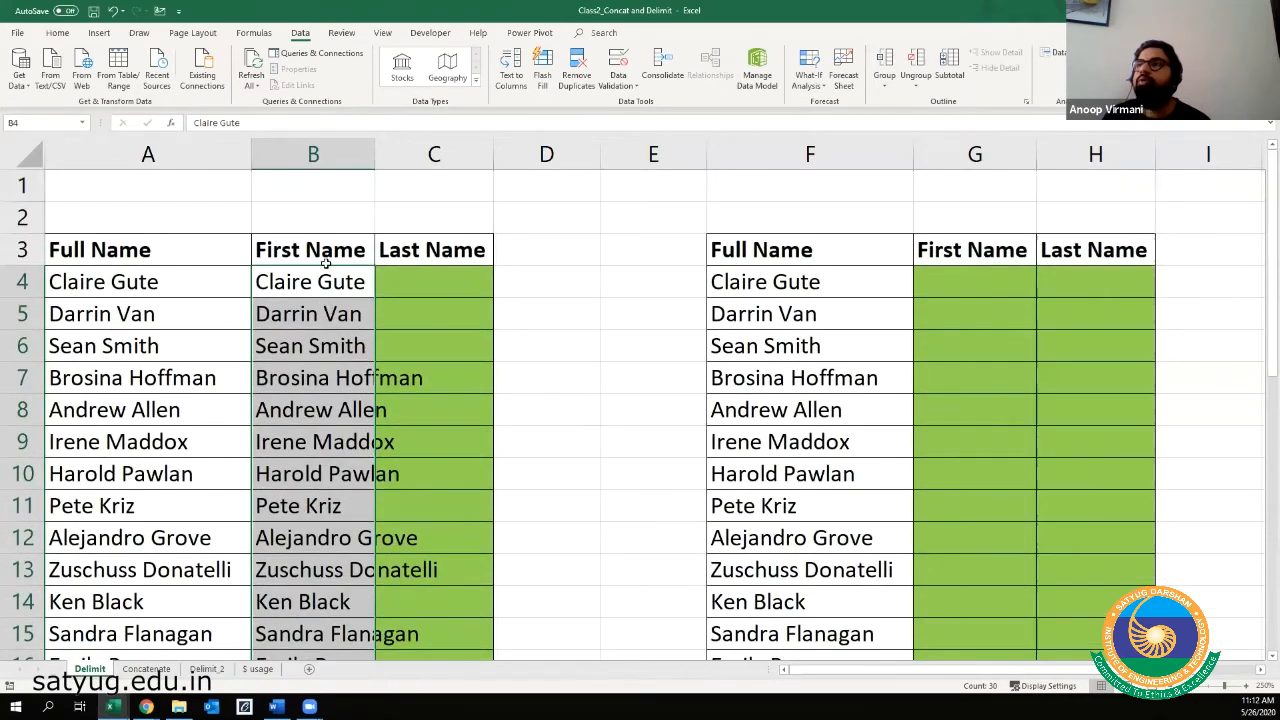
# - Start Text to Columns on the copied names in column B as Delimited data and continue to the delimiters
pyautogui.doubleClick(301, 33)
pyautogui.click(301, 33)
pyautogui.click(301, 33)
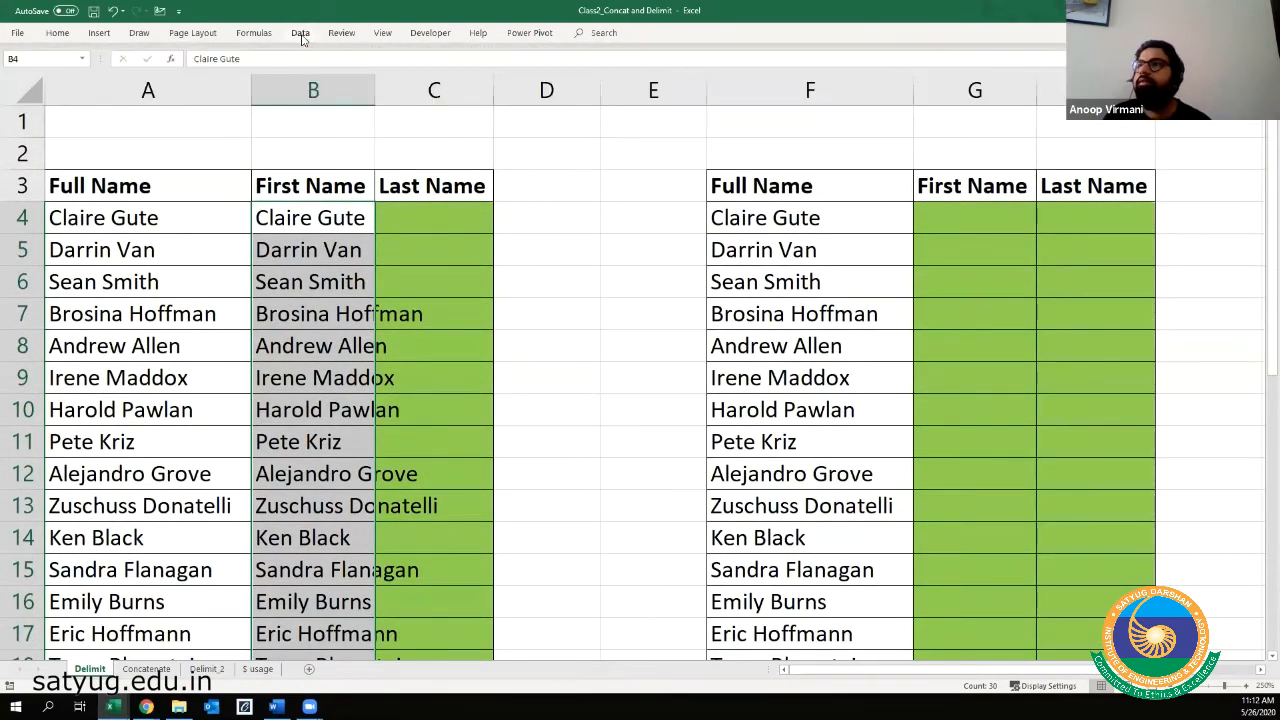
pyautogui.doubleClick(301, 33)
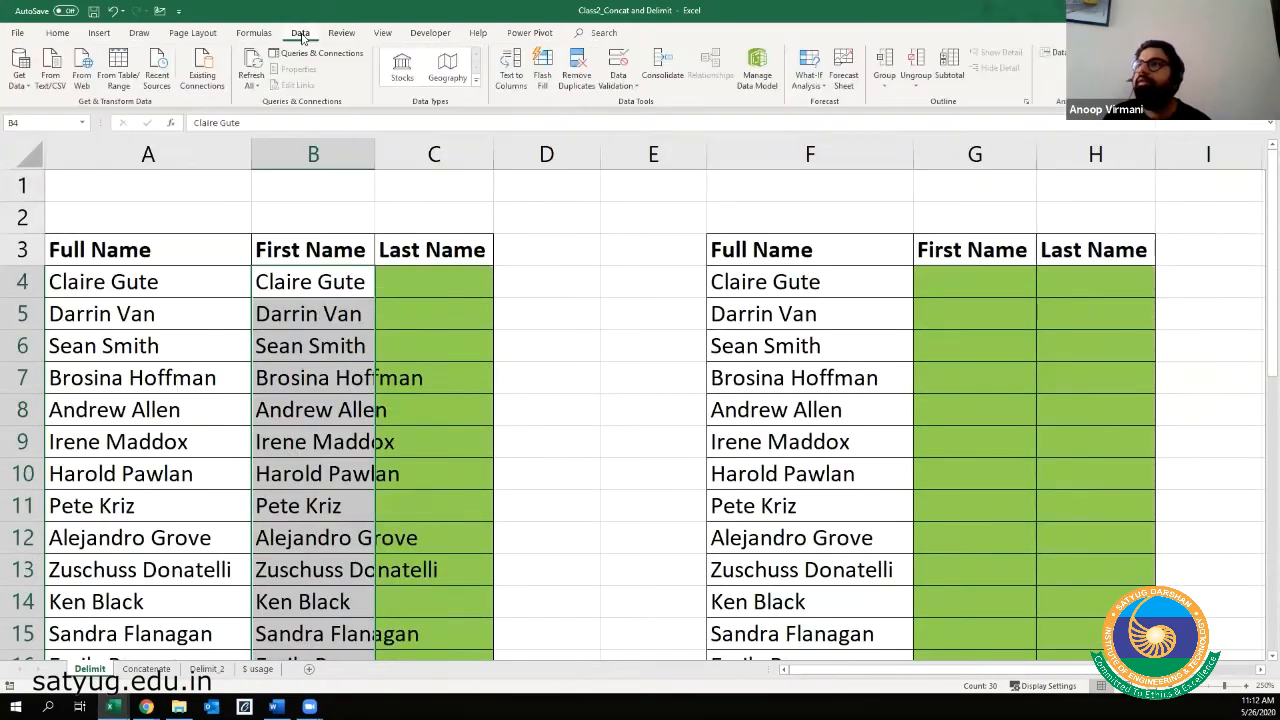
pyautogui.click(509, 92)
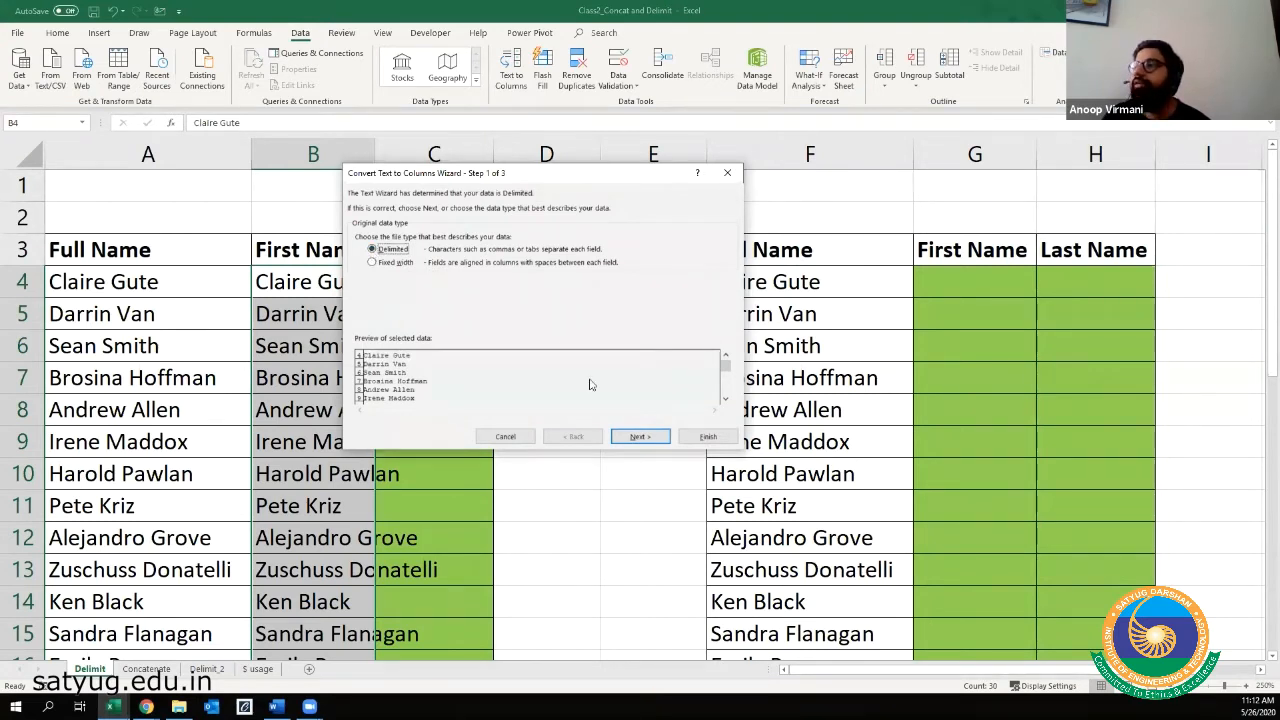
pyautogui.click(639, 437)
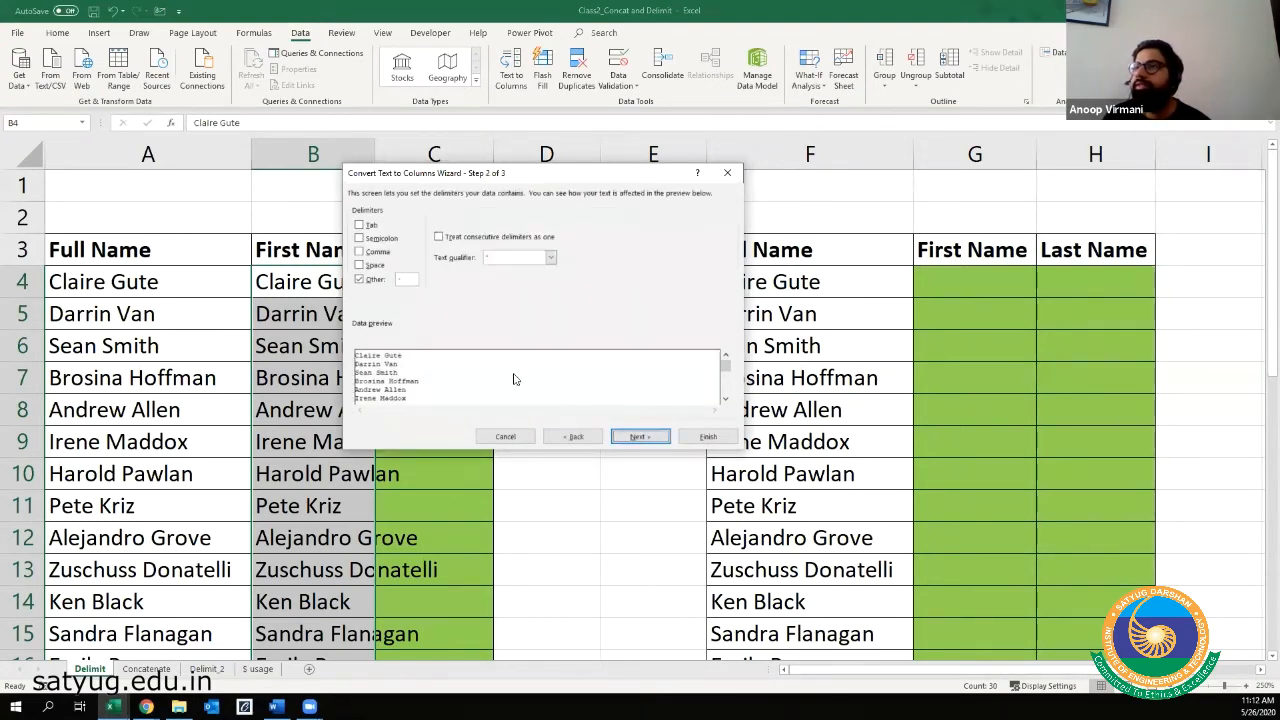
# - Clear the Other delimiter and its hyphen, set Space as the only delimiter and continue to the column data formats
pyautogui.click(358, 281)
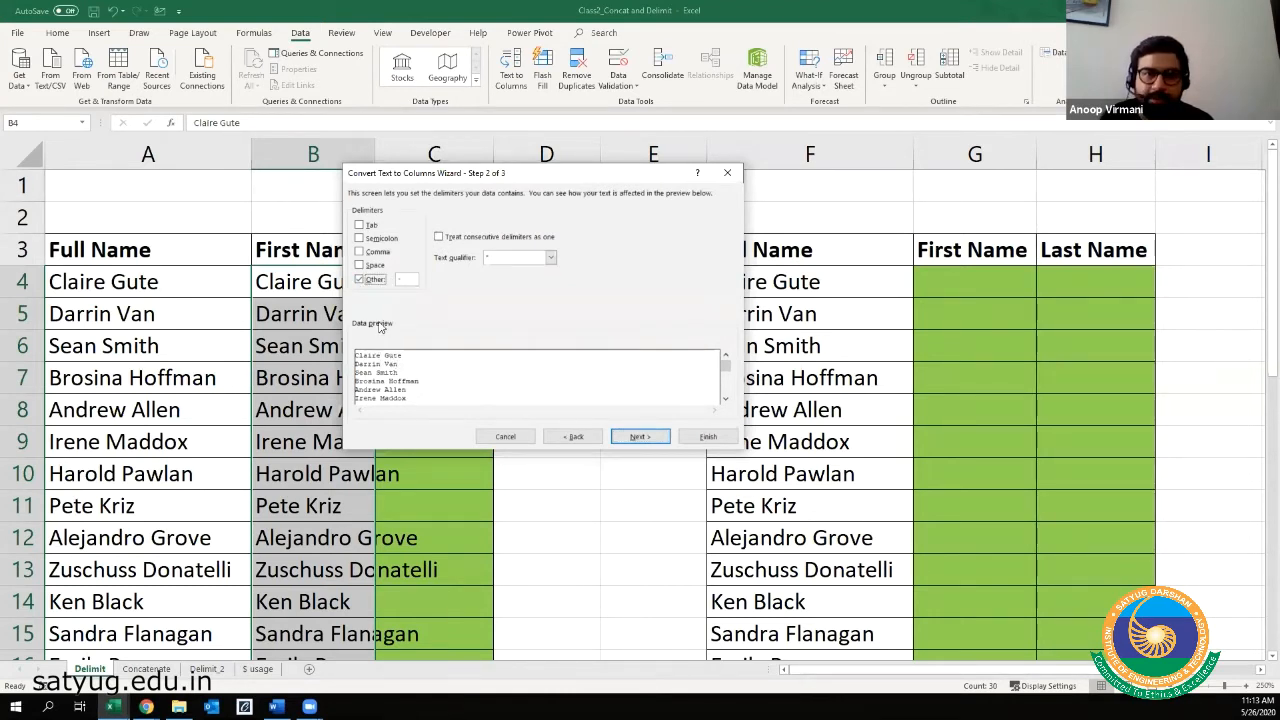
pyautogui.click(359, 280)
pyautogui.click(407, 281)
pyautogui.press('BackSpace')
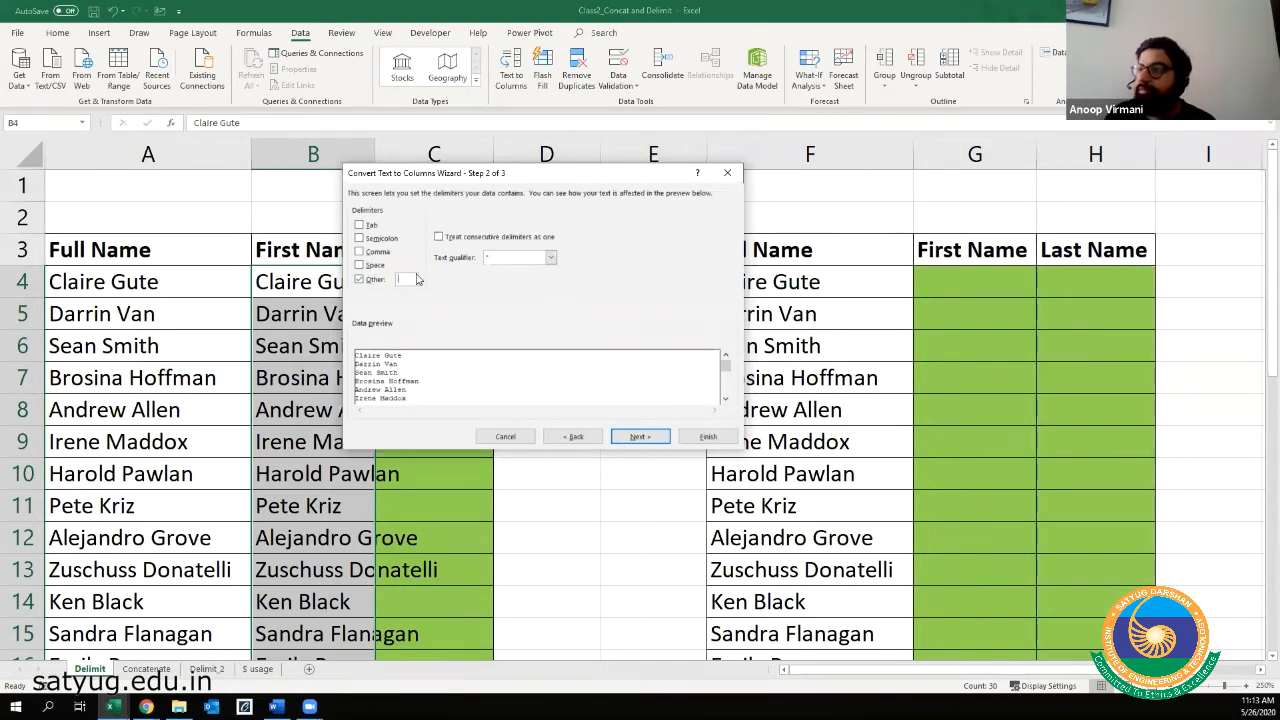
pyautogui.click(359, 279)
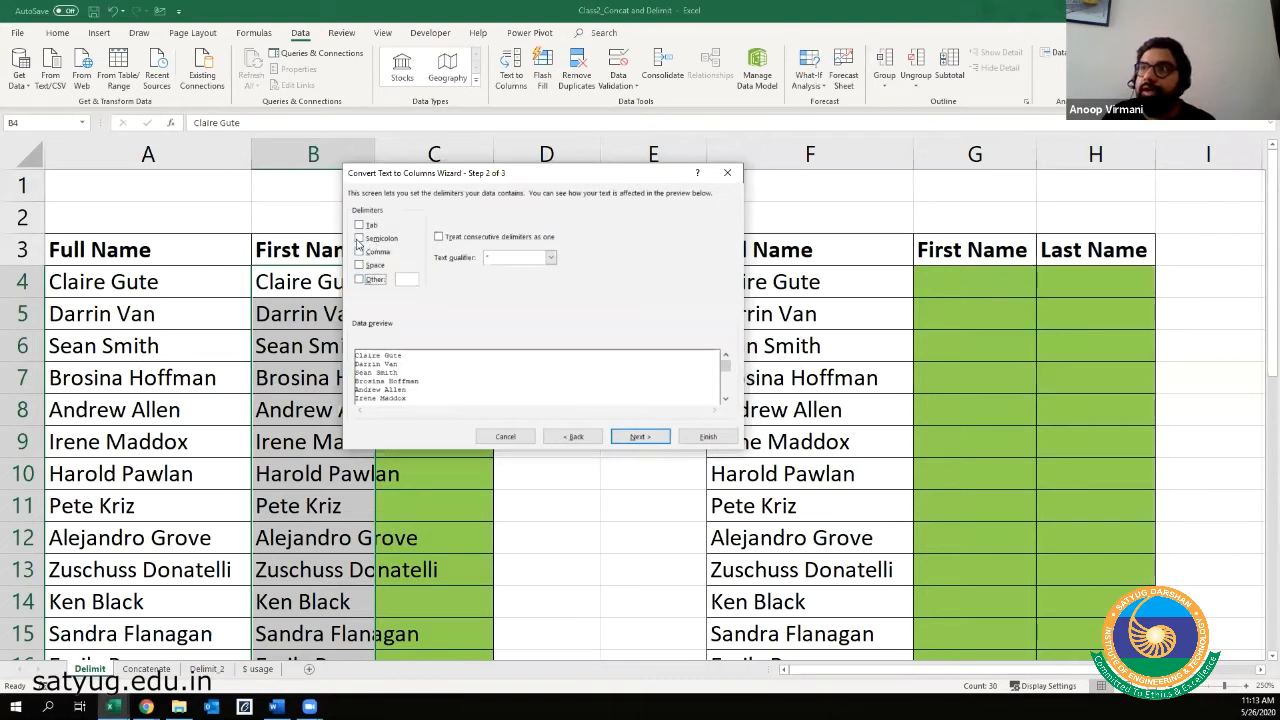
pyautogui.click(359, 239)
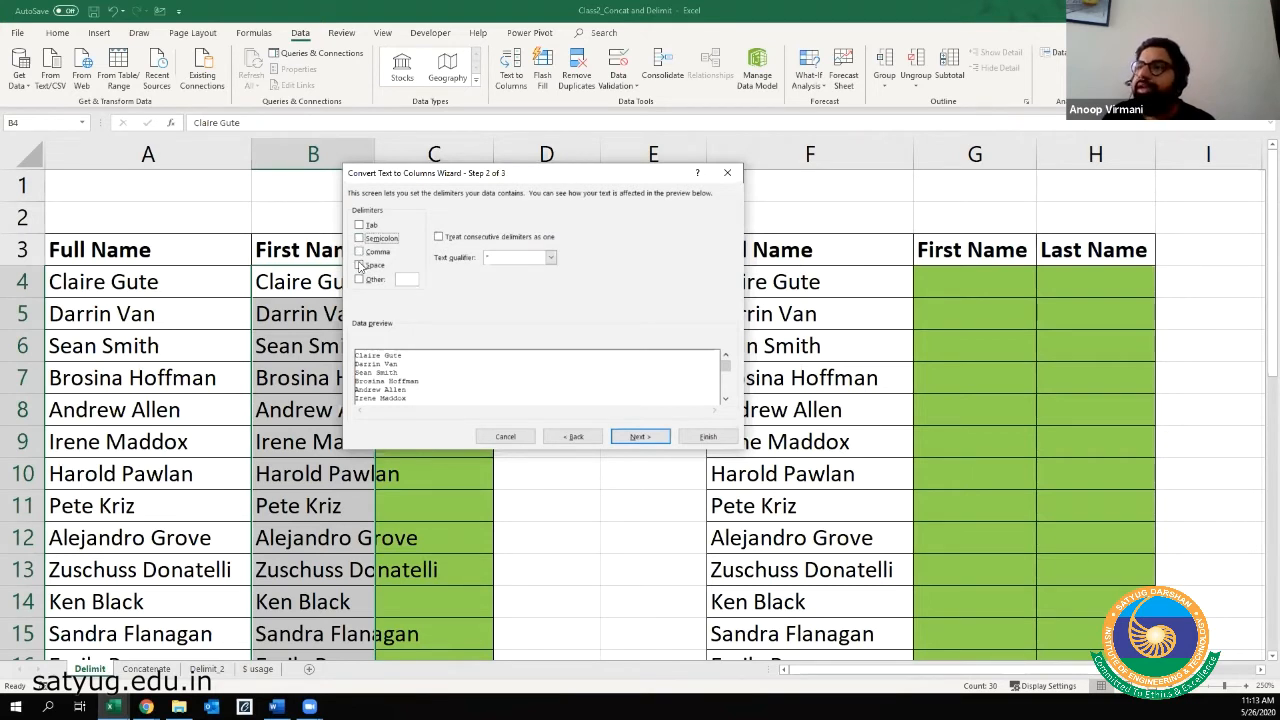
pyautogui.click(360, 266)
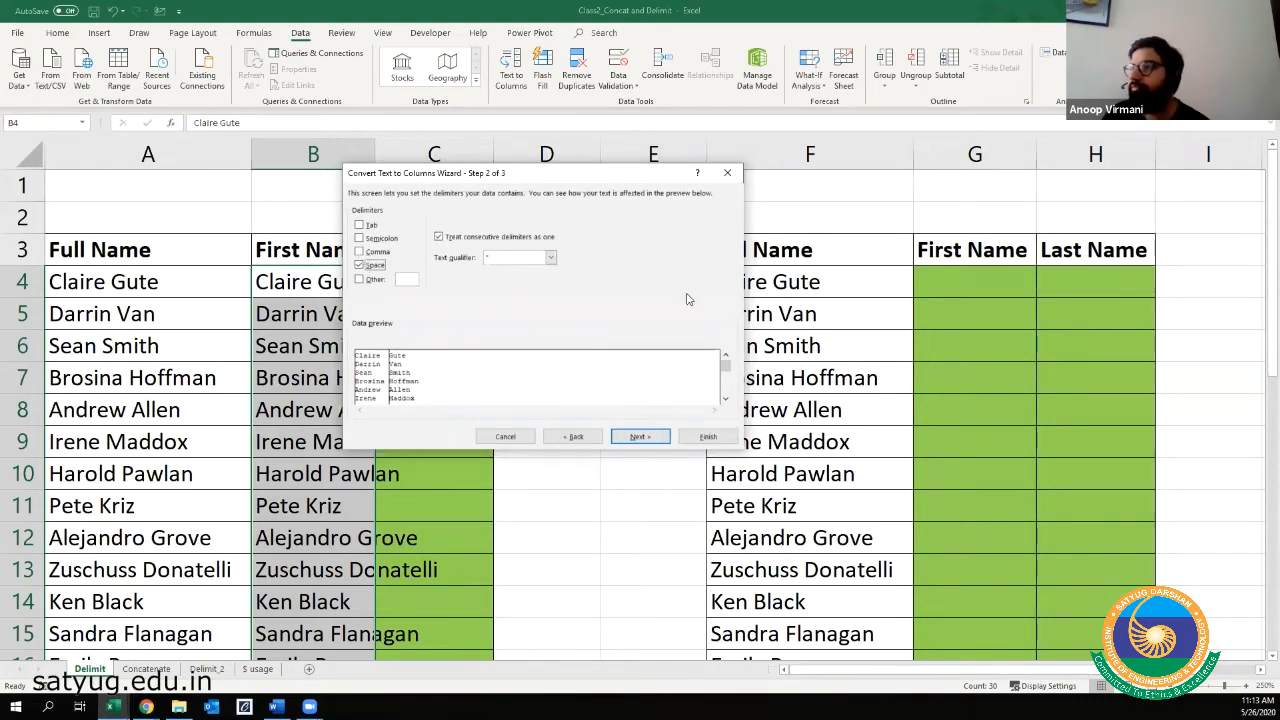
pyautogui.click(636, 438)
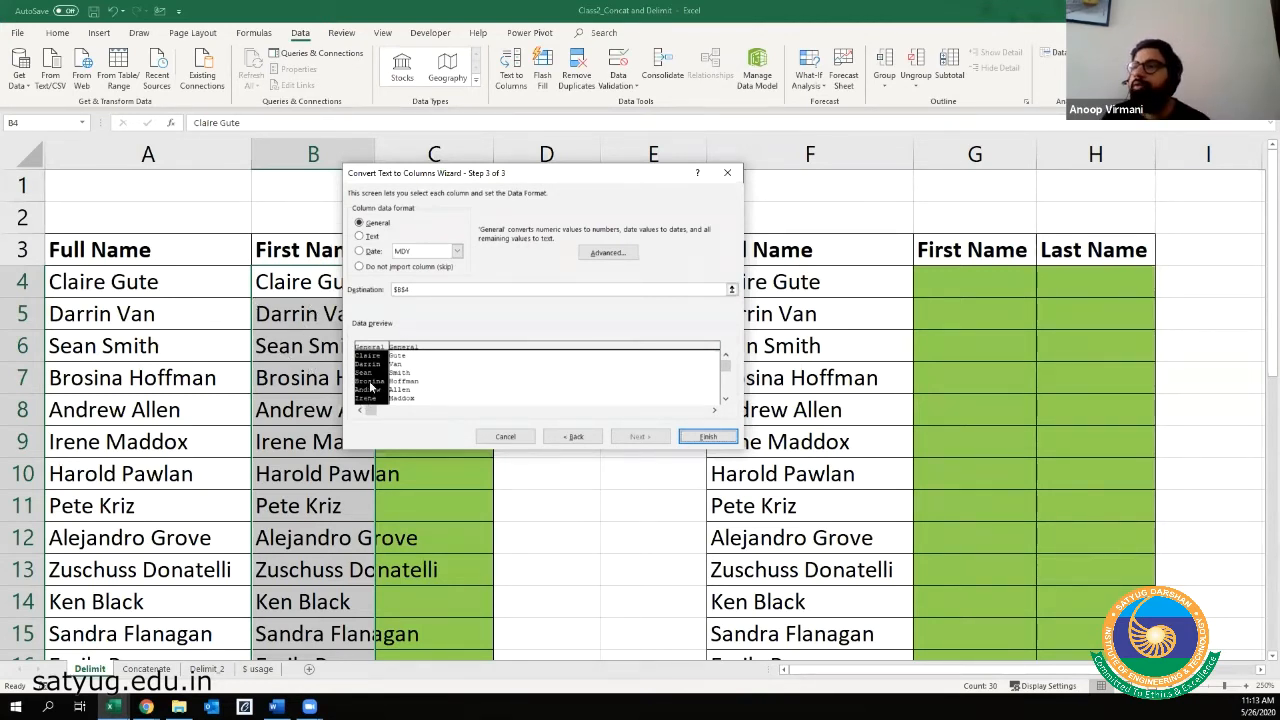
# - Format both name parts as Text and finish the split with destination $B$4, replacing the existing data
pyautogui.click(371, 238)
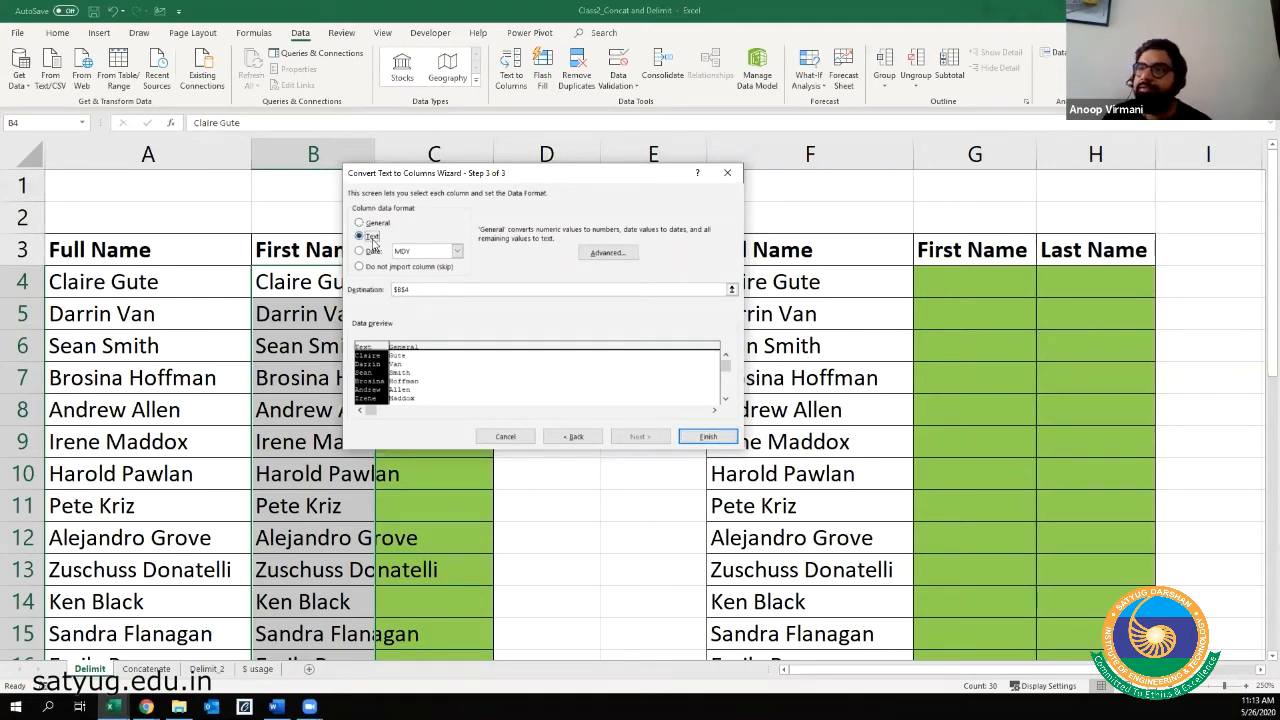
pyautogui.click(416, 370)
pyautogui.click(365, 237)
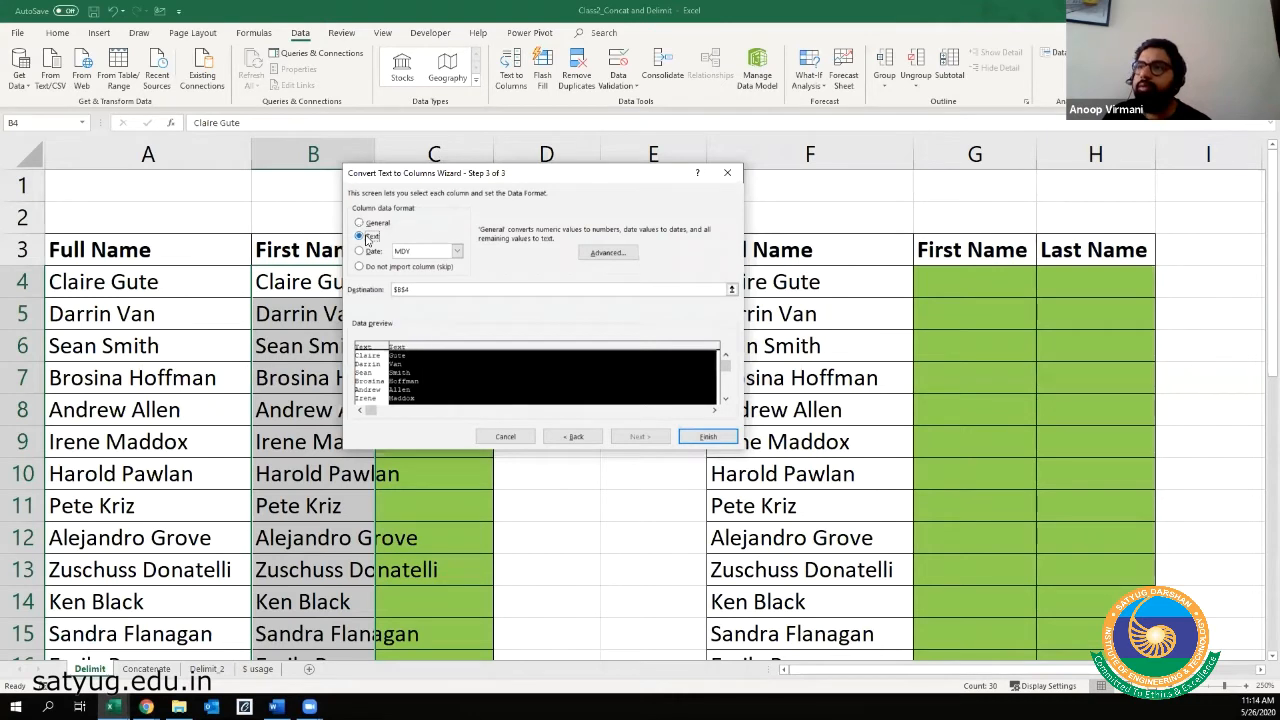
pyautogui.click(707, 438)
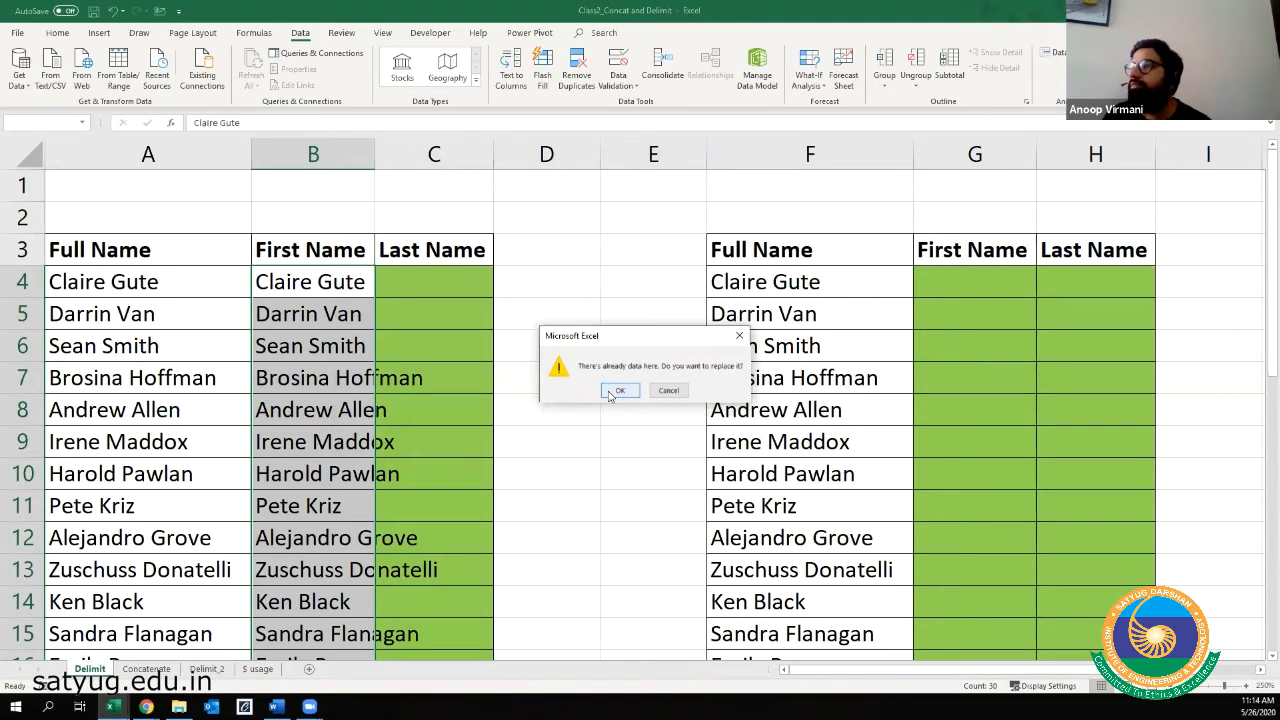
pyautogui.click(610, 392)
# - Compare the Full Name column with the split First Name and Last Name columns down to row 33
pyautogui.click(406, 343)
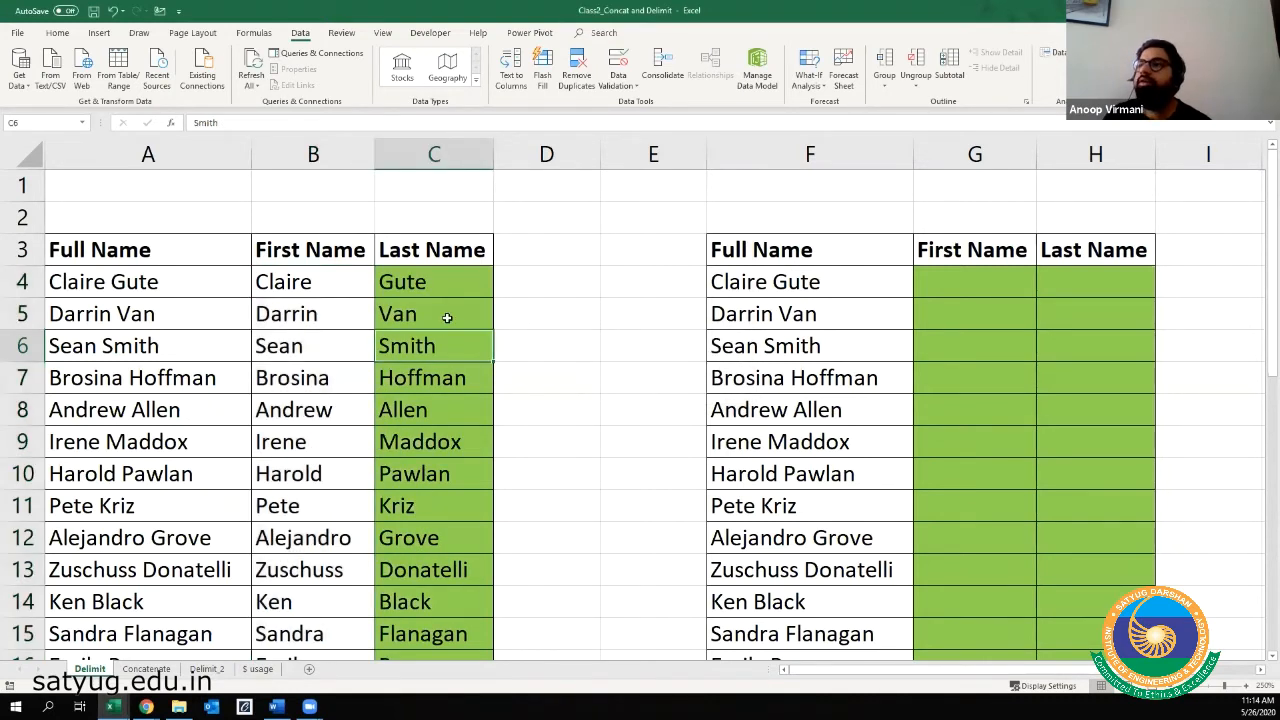
pyautogui.click(438, 277)
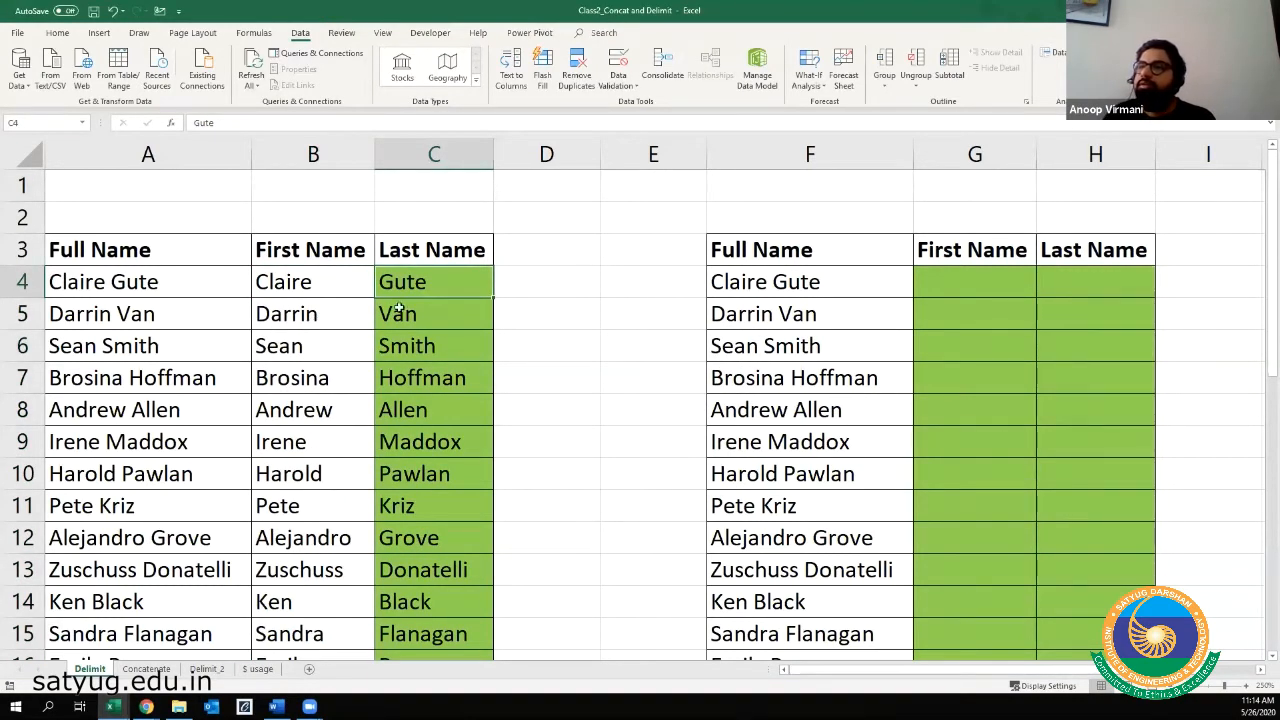
pyautogui.scroll(-7, 422, 310)
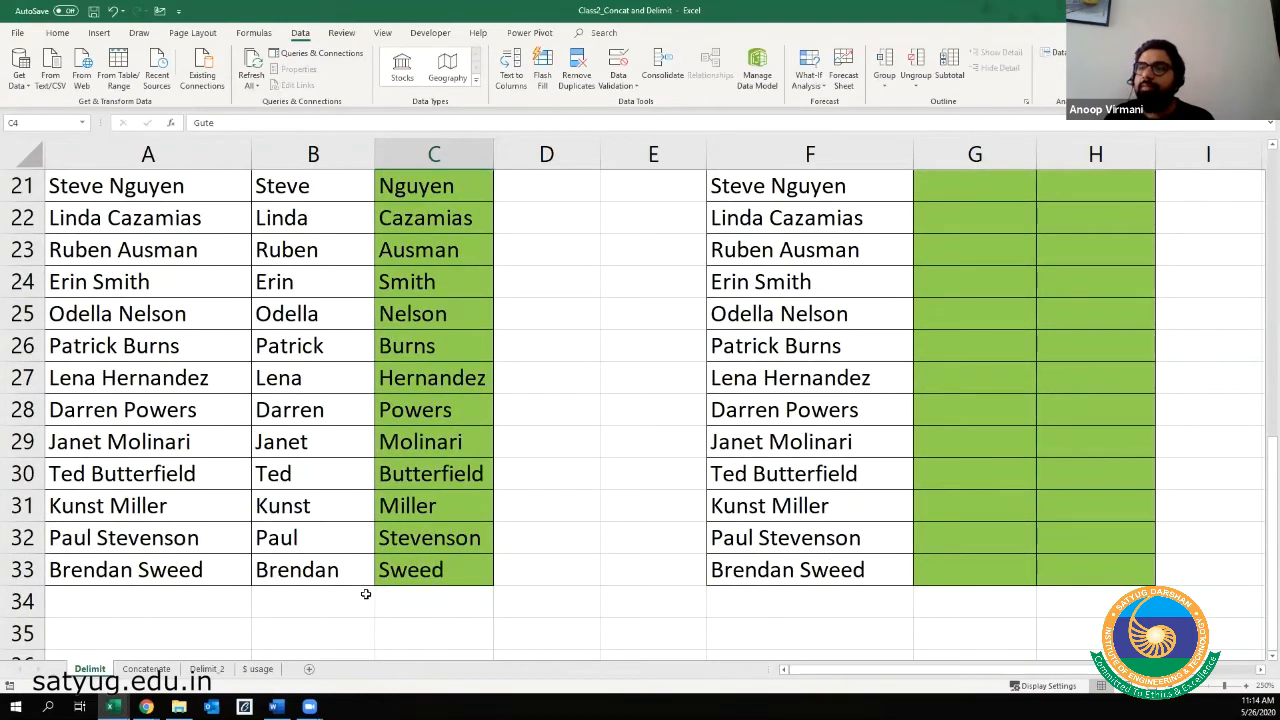
pyautogui.scroll(6, 390, 569)
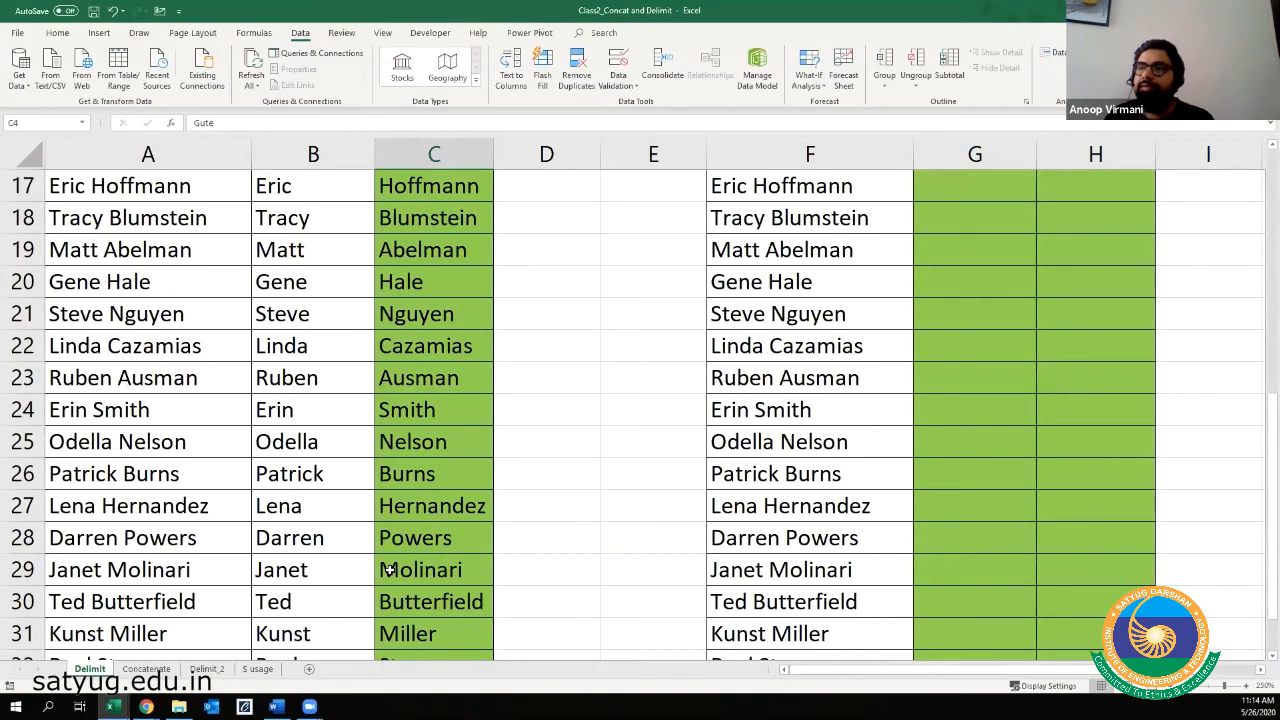
pyautogui.scroll(-1, 390, 569)
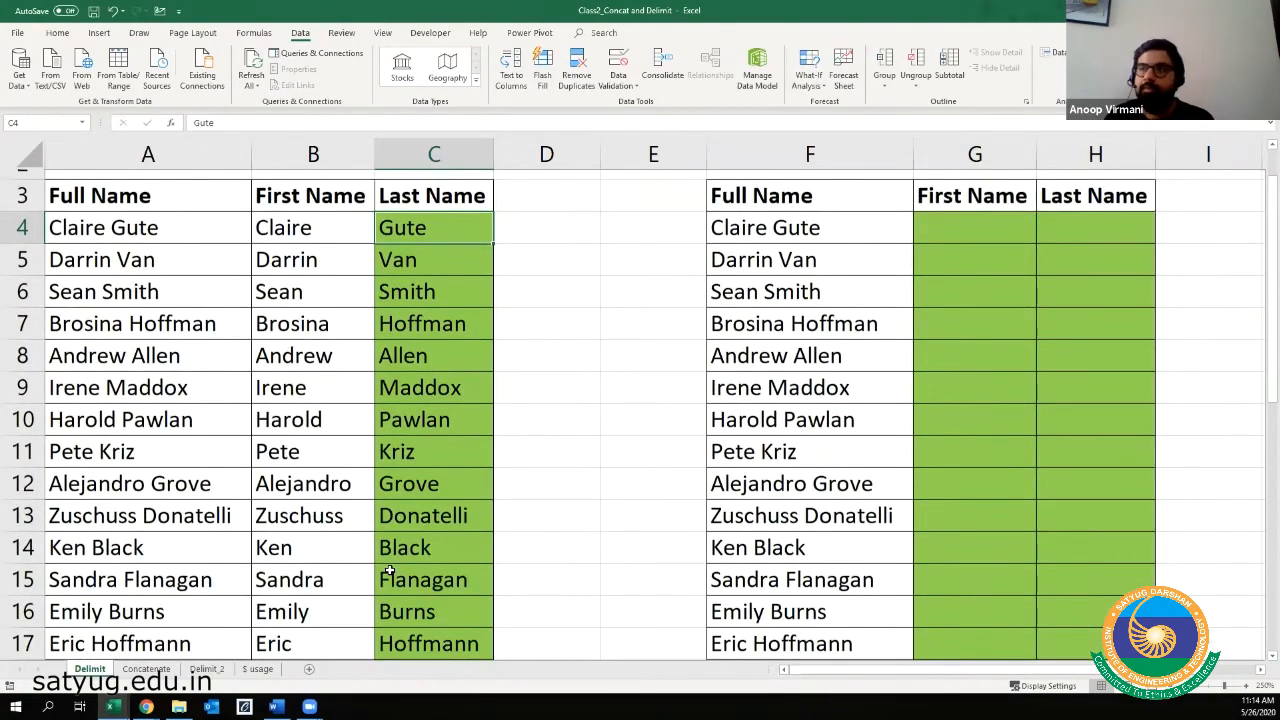
pyautogui.scroll(-1, 557, 391)
pyautogui.scroll(2, 189, 220)
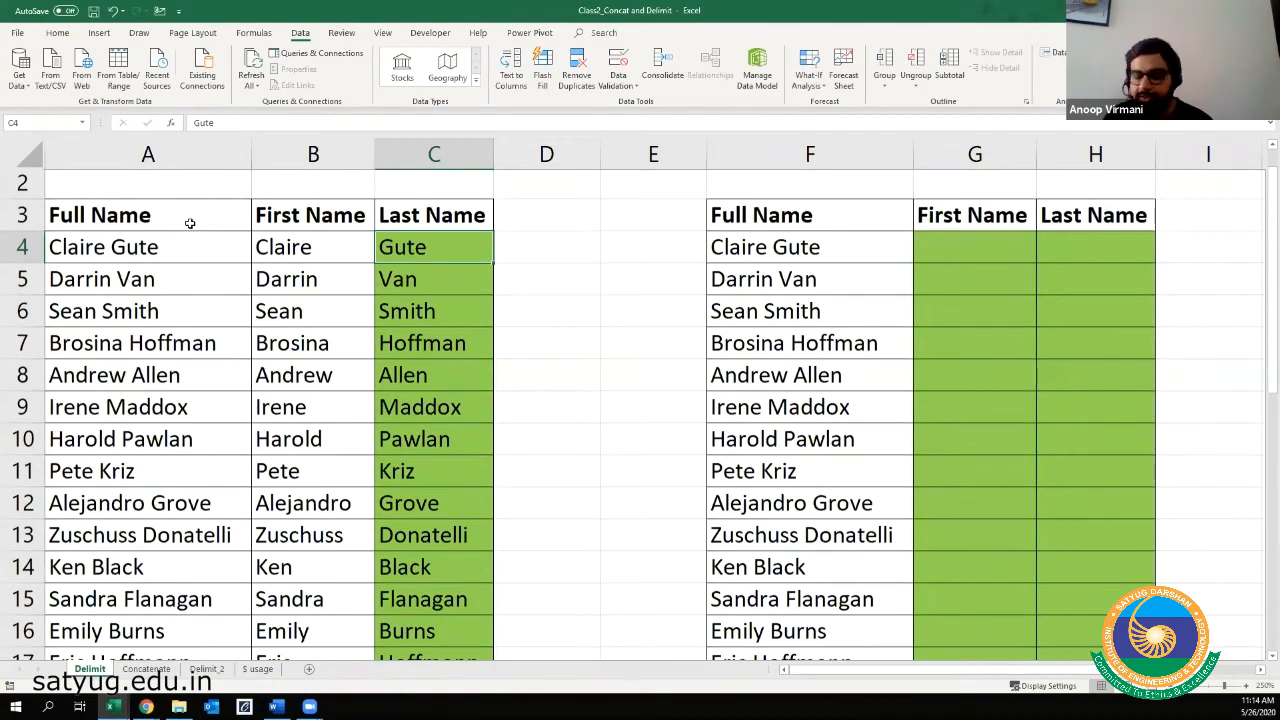
# - Label the first name table in cell A2 with the heading "Seperation with Text to Columns"
pyautogui.click(189, 220)
pyautogui.write('Sepera')
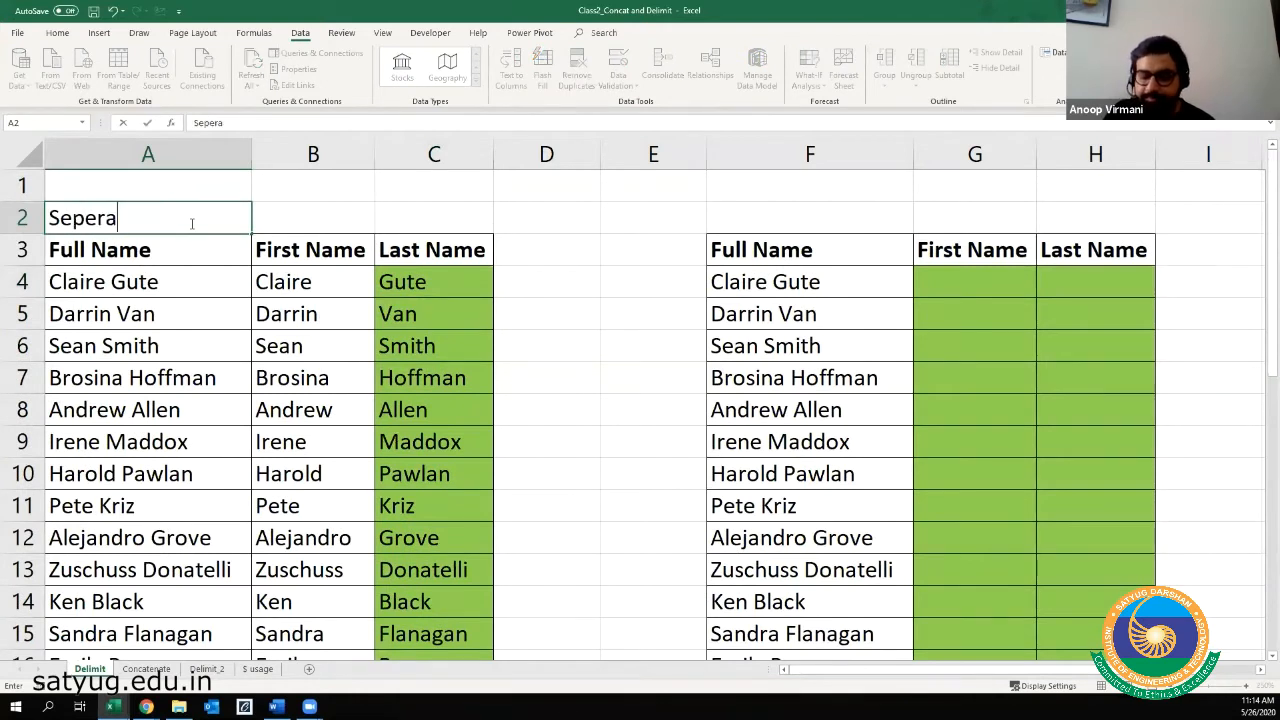
pyautogui.write('tion with ')
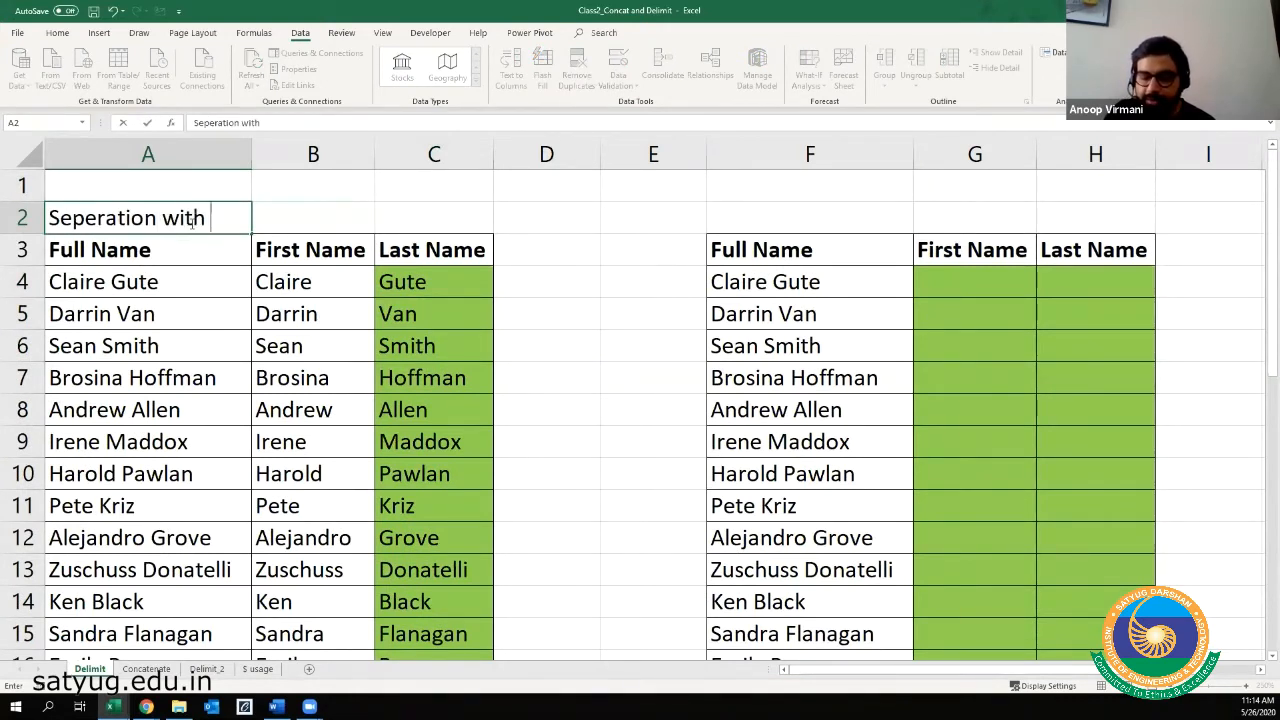
pyautogui.write('Text to')
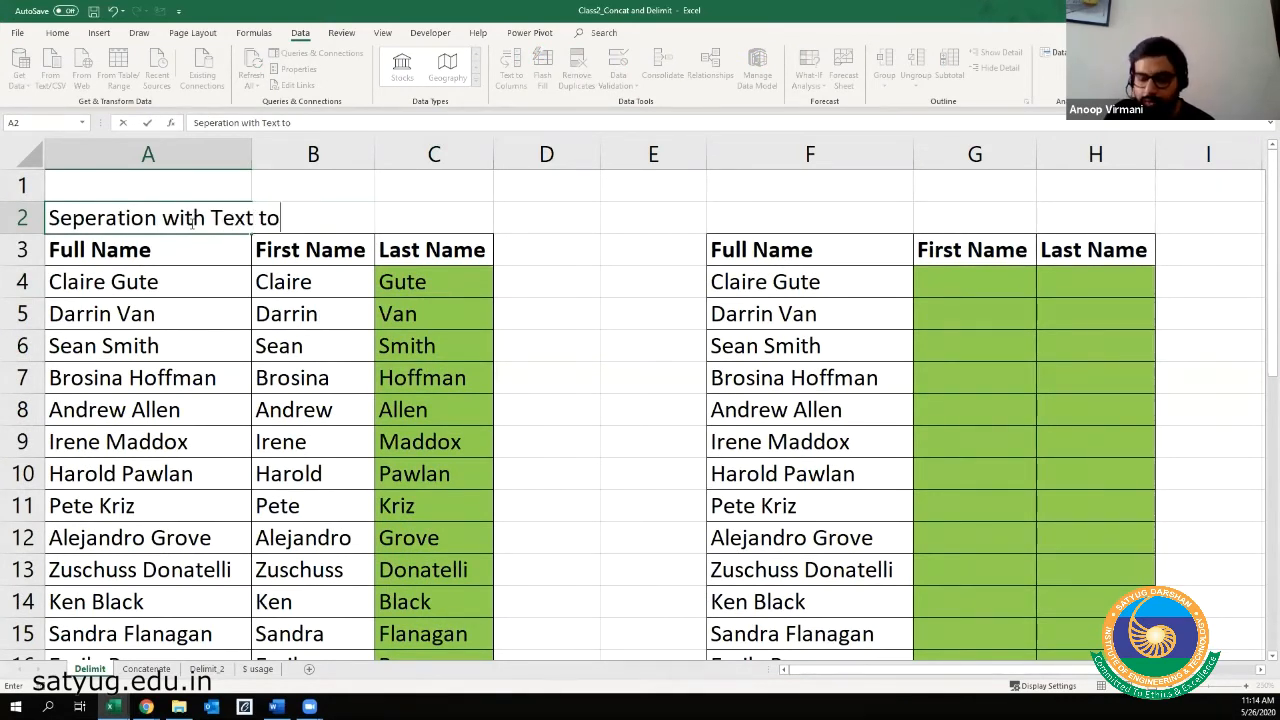
pyautogui.write(' Columns')
pyautogui.hotkey('ctrl', 'Return')
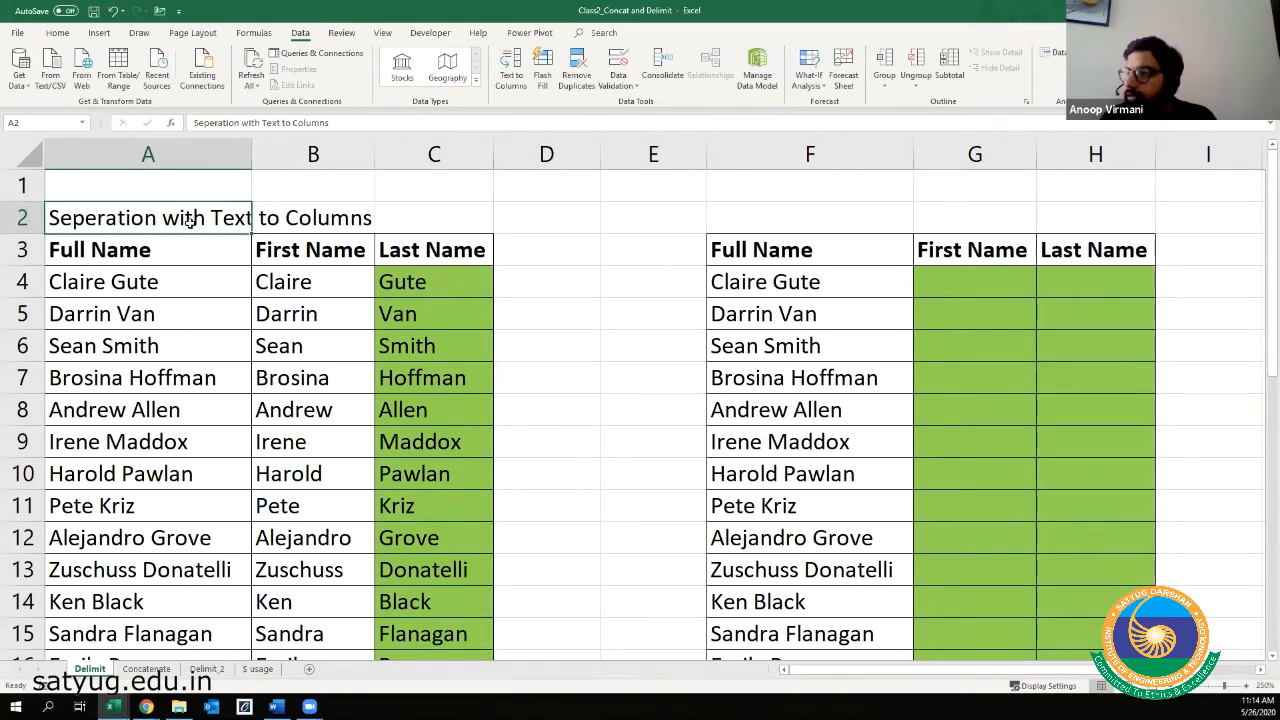
# - Enter the heading "Flash Fill" in cell F2 above the second Full Name column
pyautogui.press('Right')
pyautogui.press('Right')
pyautogui.press('Right')
pyautogui.press('Right')
pyautogui.press('Right')
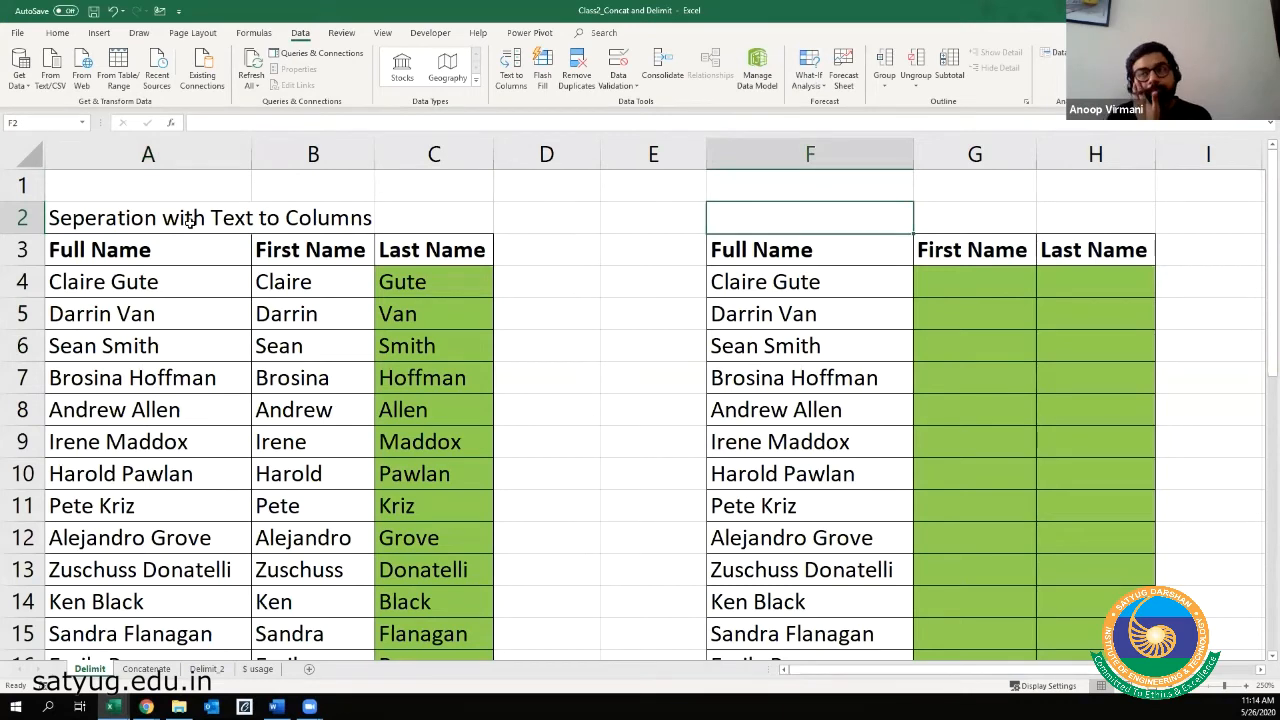
pyautogui.click(1260, 670)
pyautogui.click(1260, 670)
pyautogui.click(1260, 670)
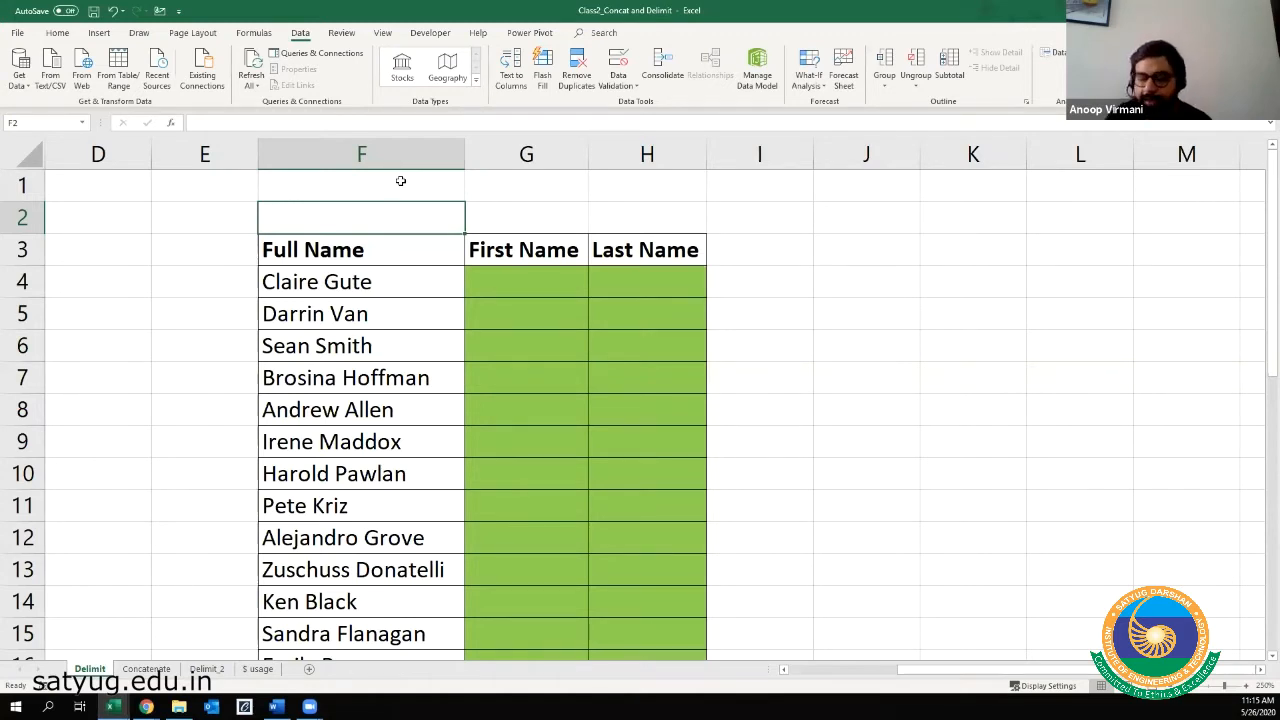
pyautogui.write('Flash ')
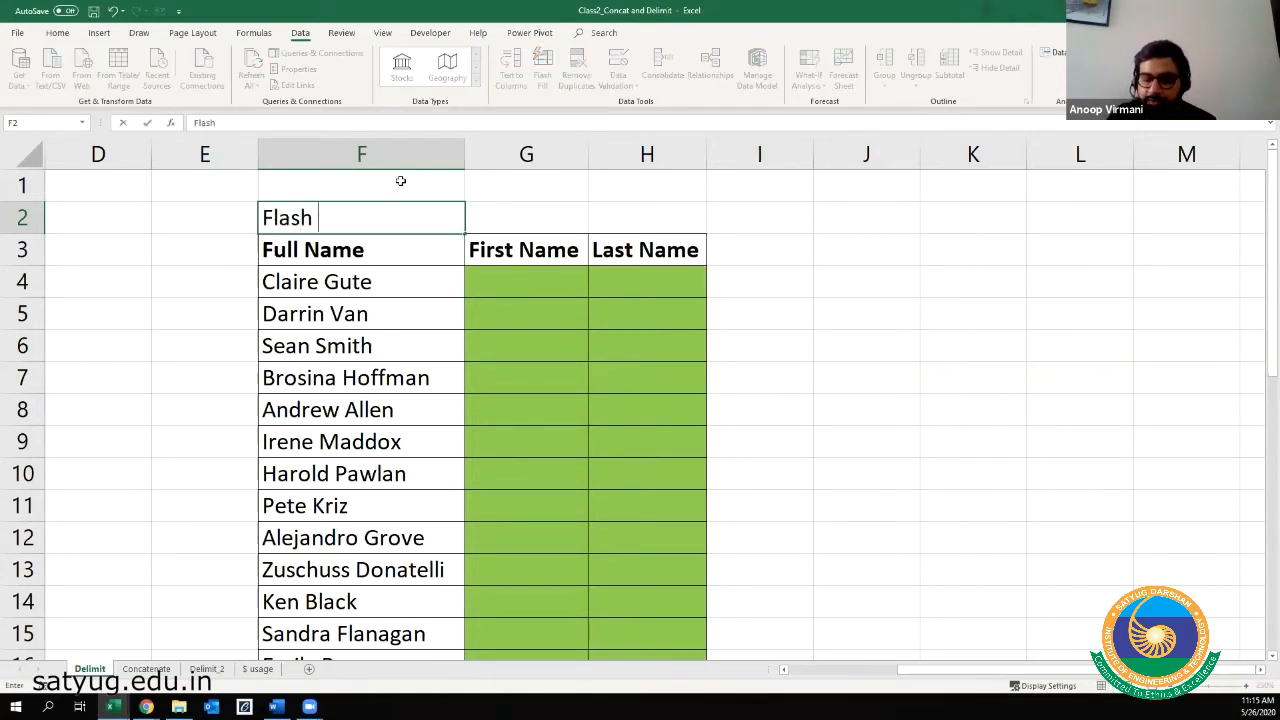
pyautogui.write('Fill')
pyautogui.press('Return')
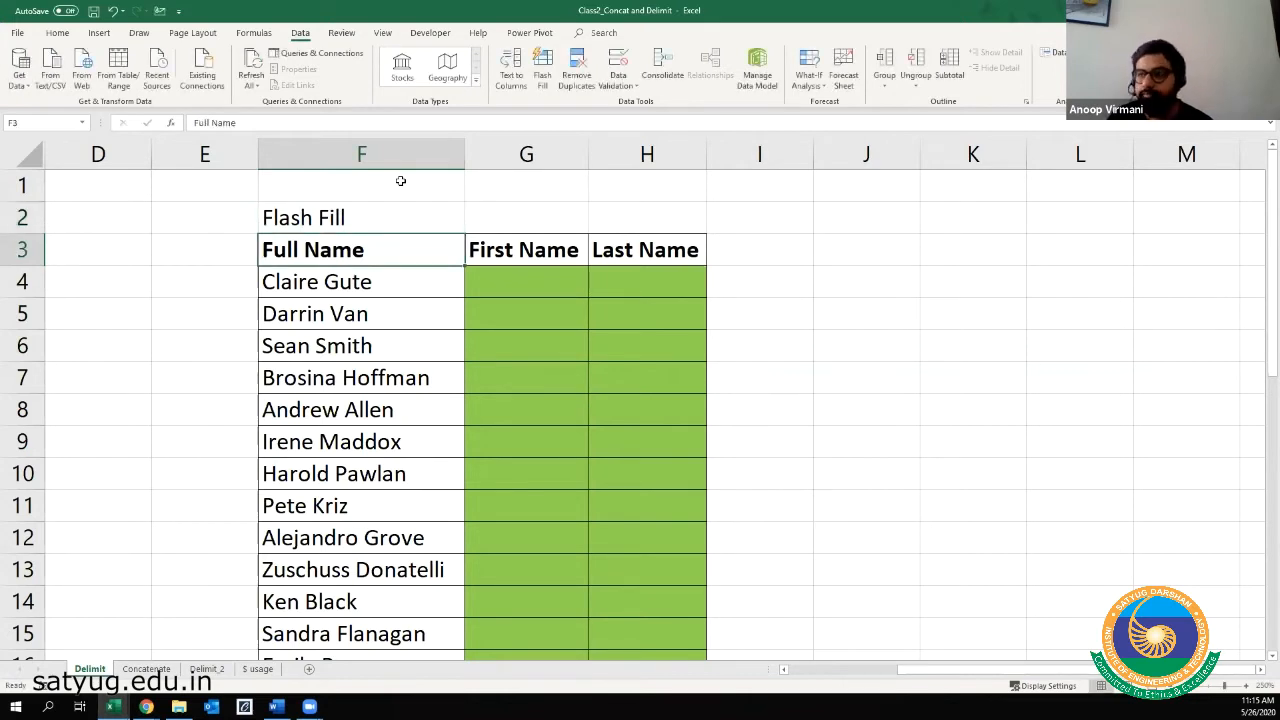
# - Make the heading in F2 bold and extend its text to "Flash Fill Option"
pyautogui.press('Up')
pyautogui.hotkey('ctrl', 'b')
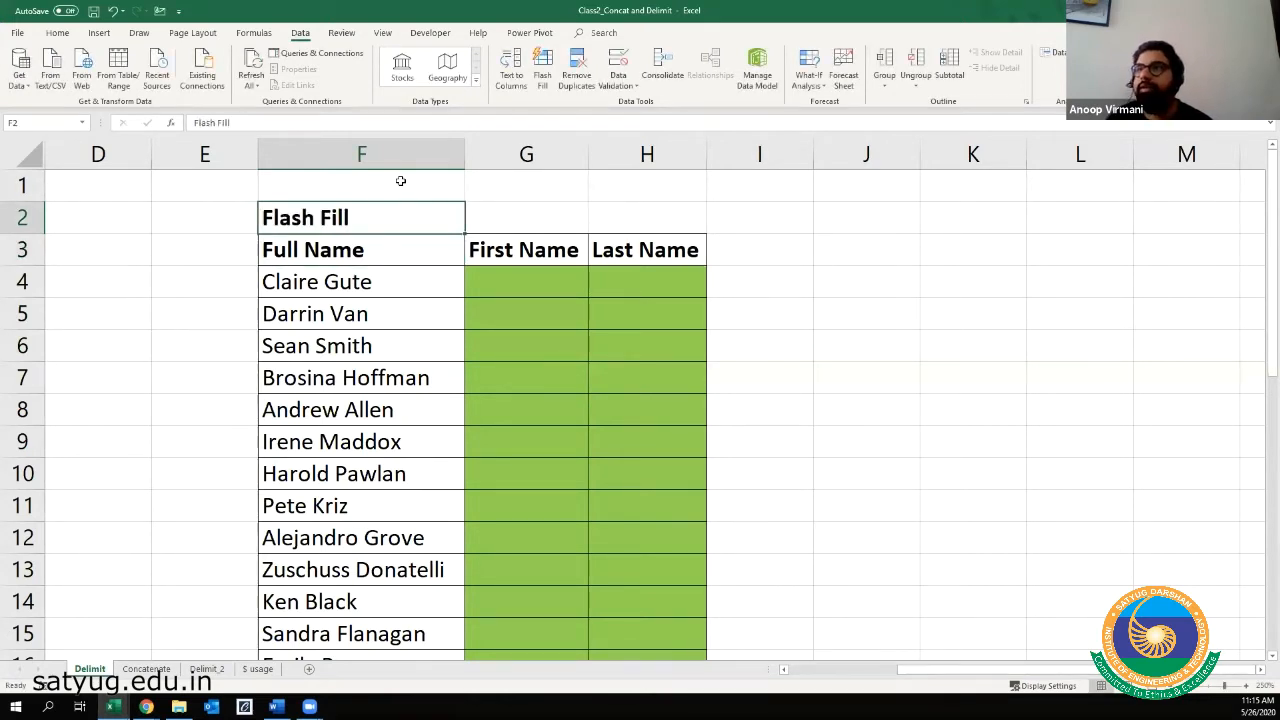
pyautogui.click(299, 131)
pyautogui.write('Option')
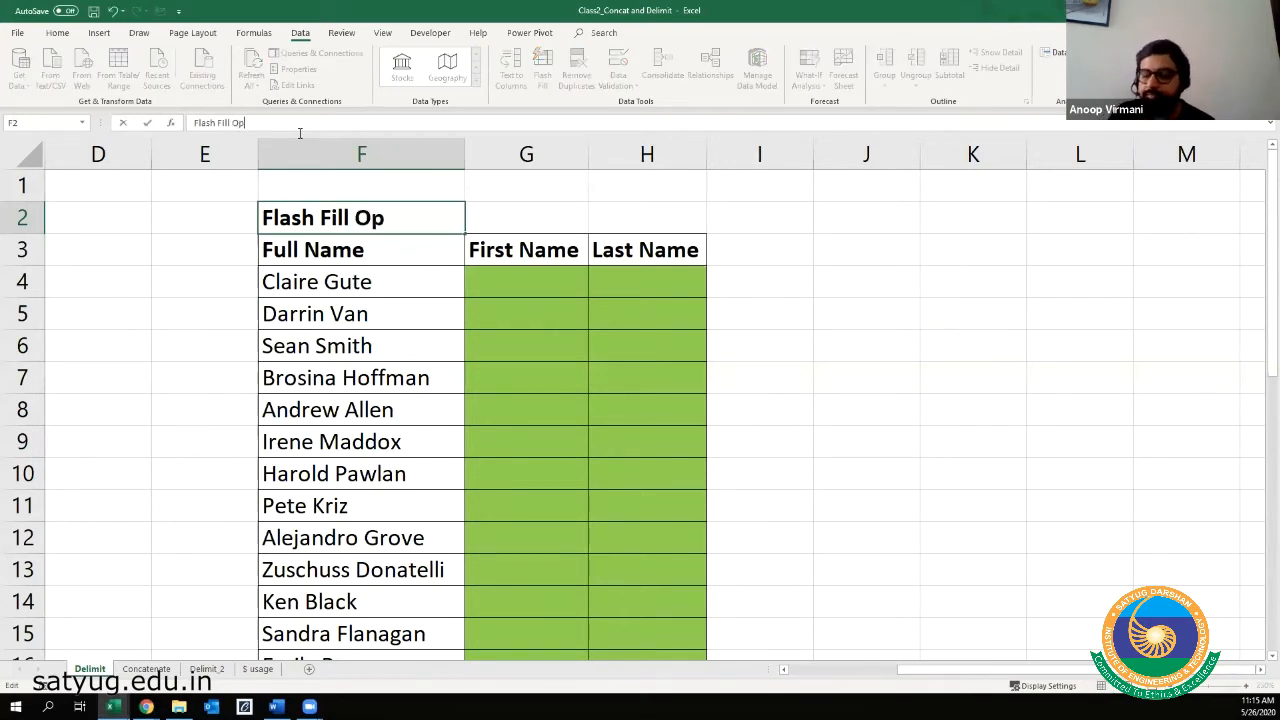
pyautogui.press('Return')
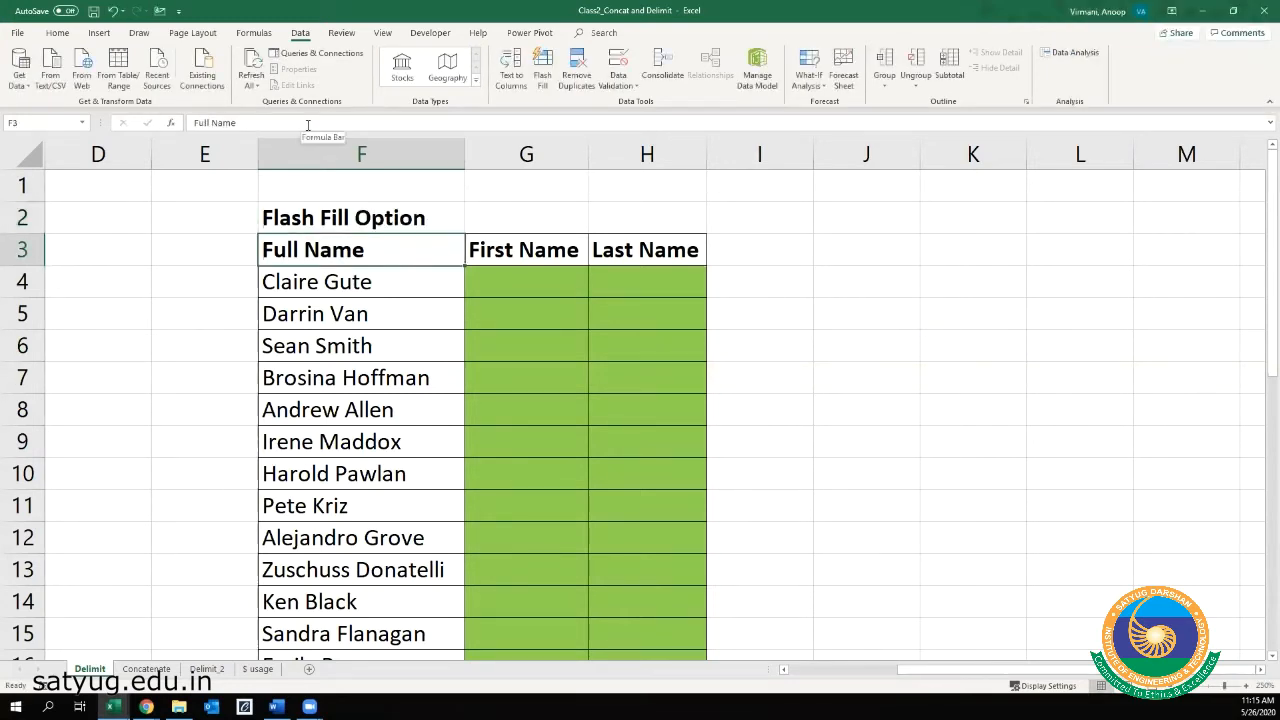
# - Flash Fill the First Name column G by entering the first names from F4 and F5 in G4 and G5 and accepting the suggestions
pyautogui.press('Down')
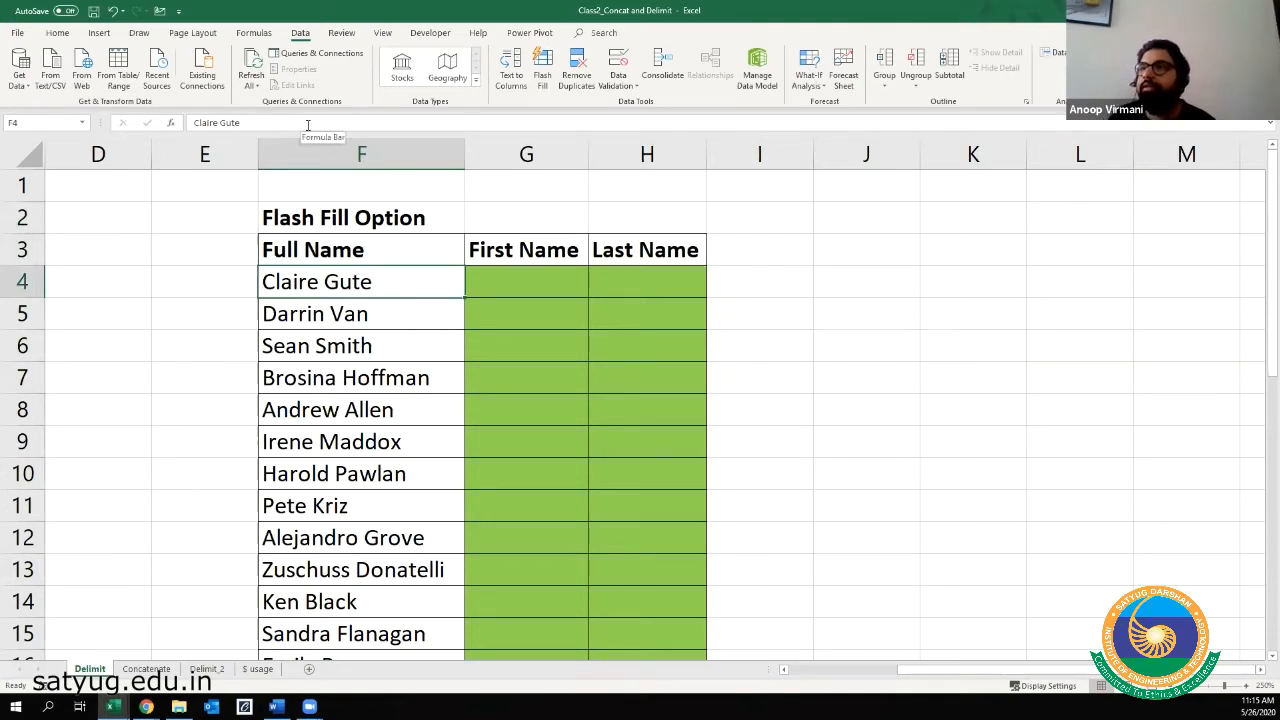
pyautogui.press('Right')
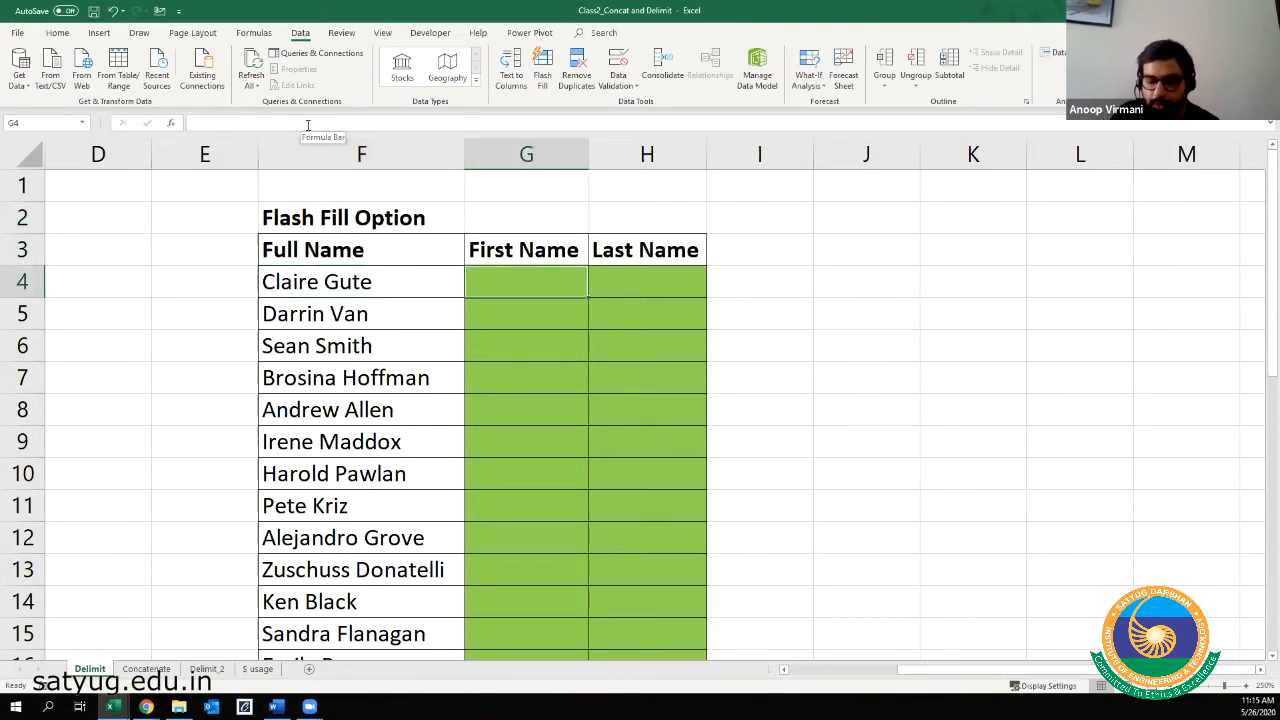
pyautogui.write('Cl')
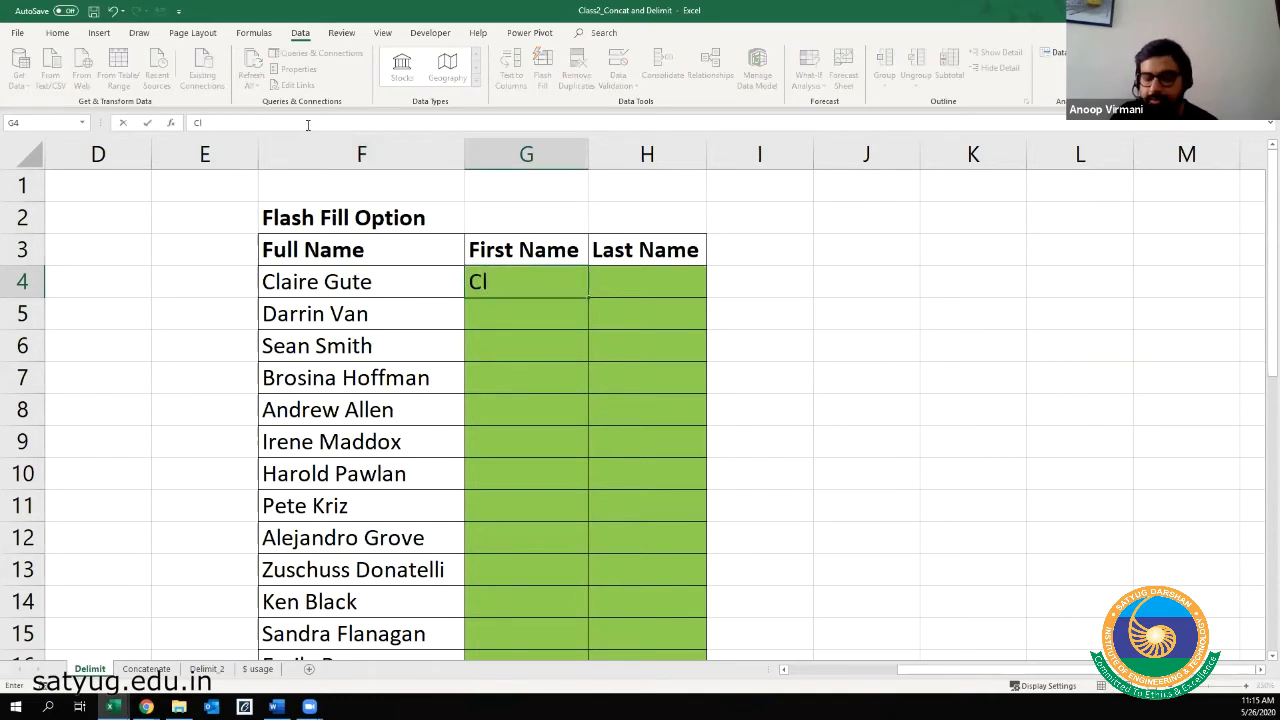
pyautogui.write('aire')
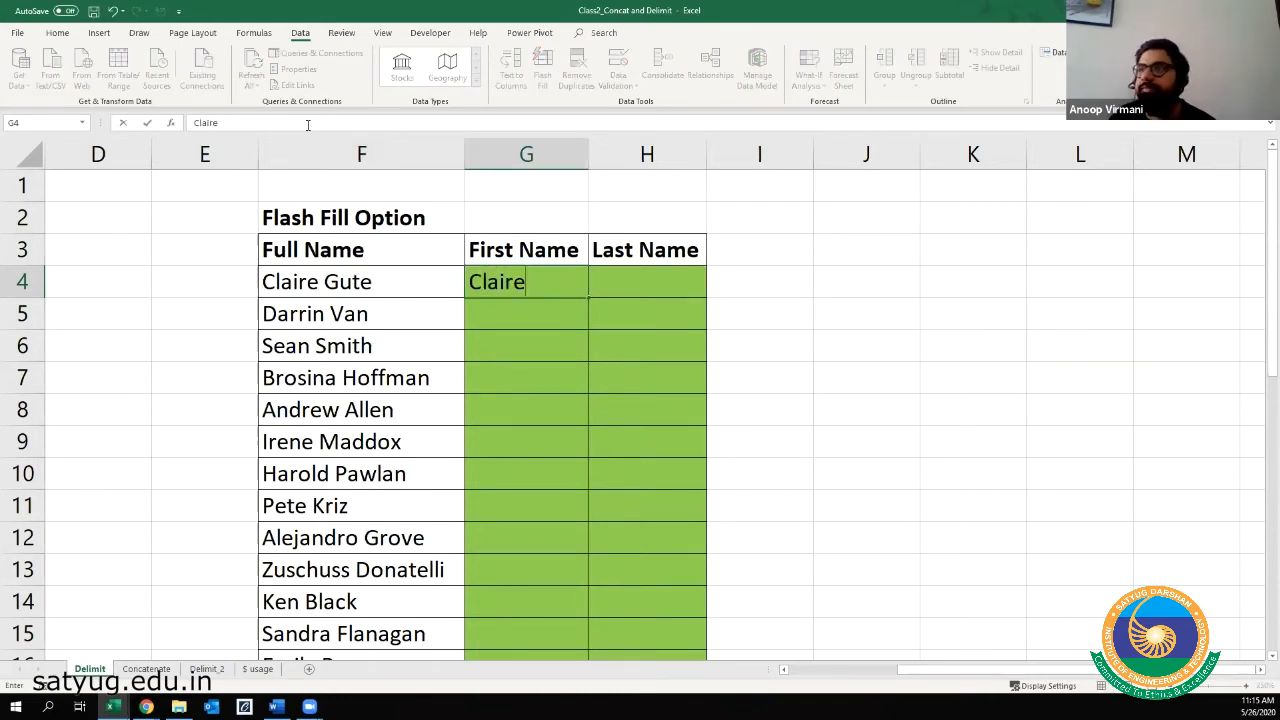
pyautogui.press('Return')
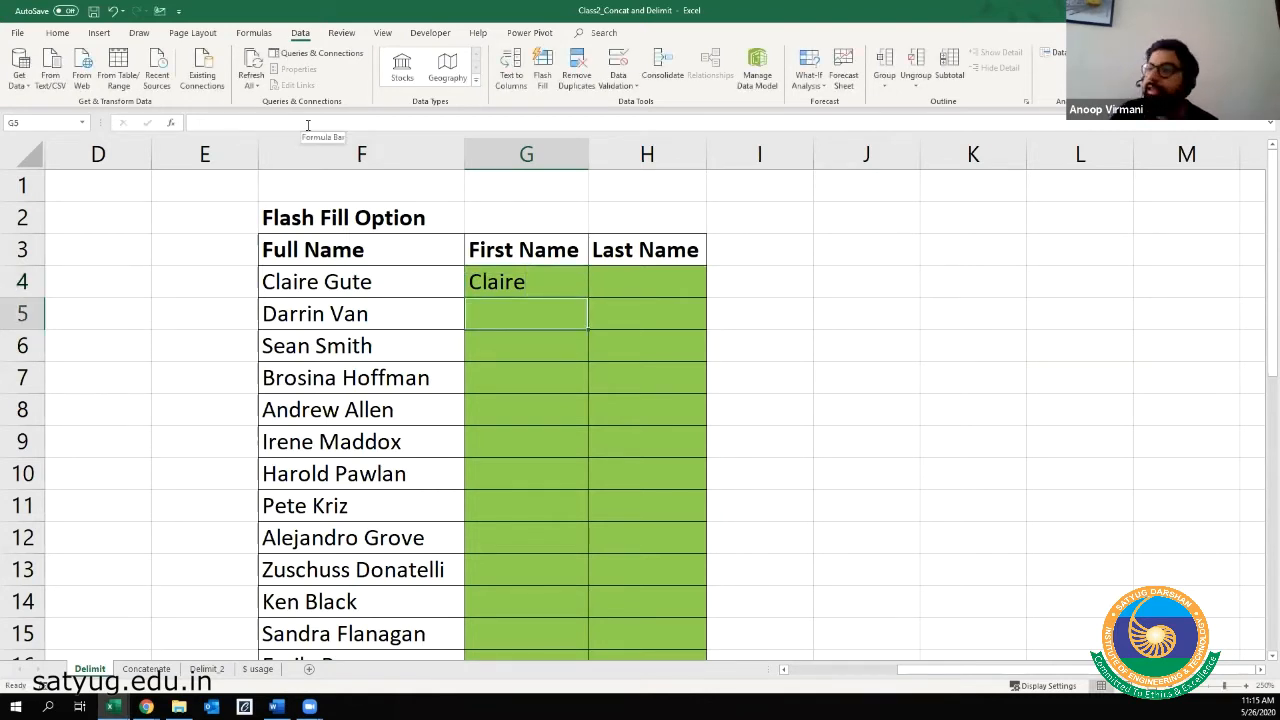
pyautogui.write('Darrin')
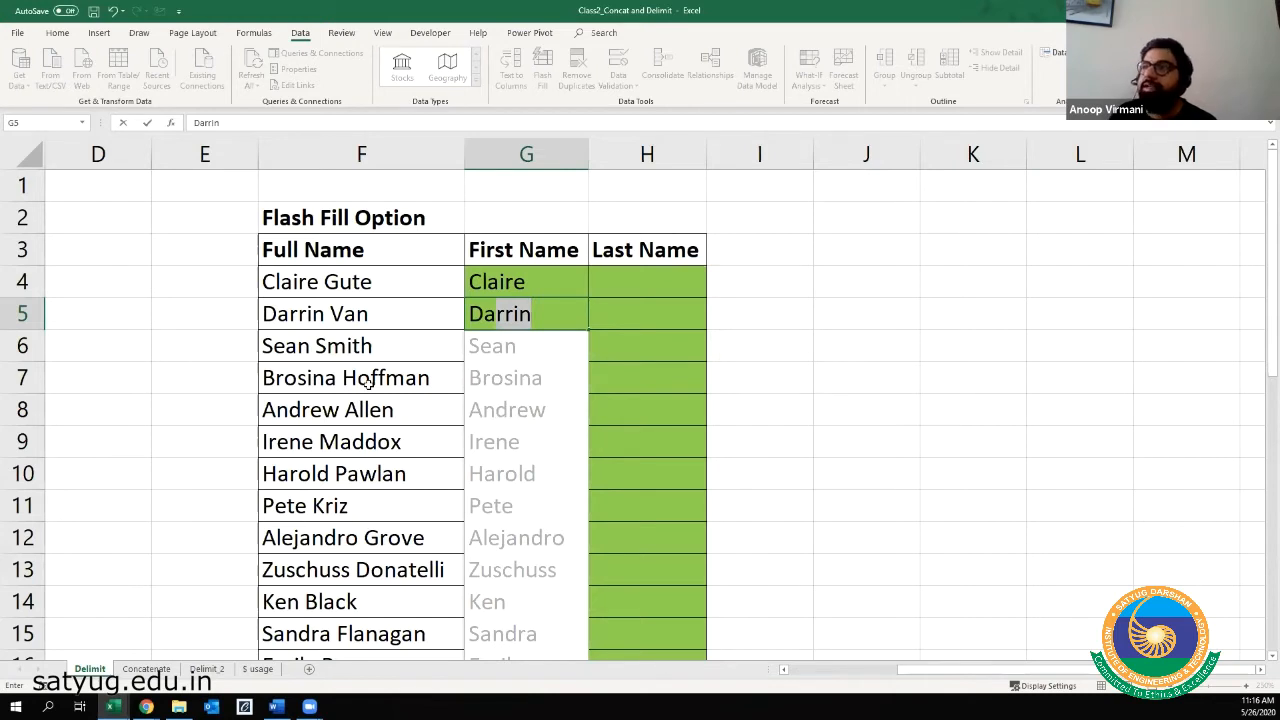
pyautogui.press('Return')
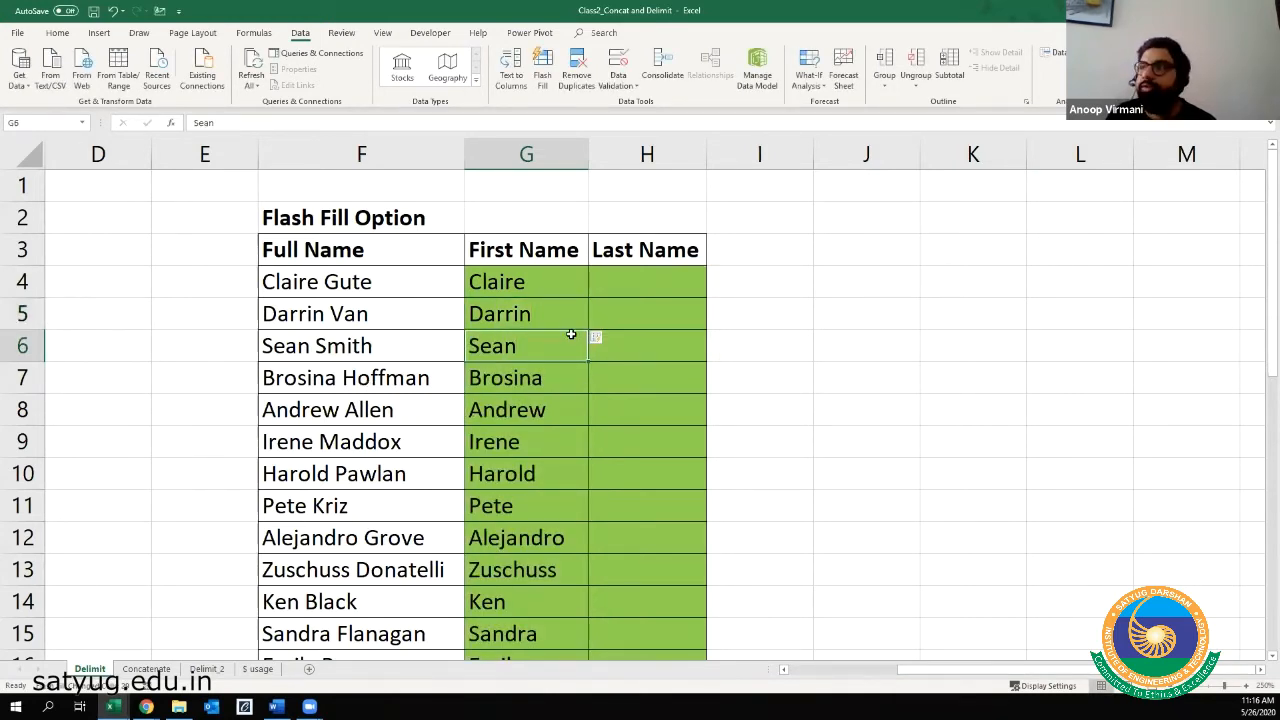
# - Enter the last names from F4 and F5 in H4 and H5 as the Flash Fill pattern for the Last Name column
pyautogui.click(530, 287)
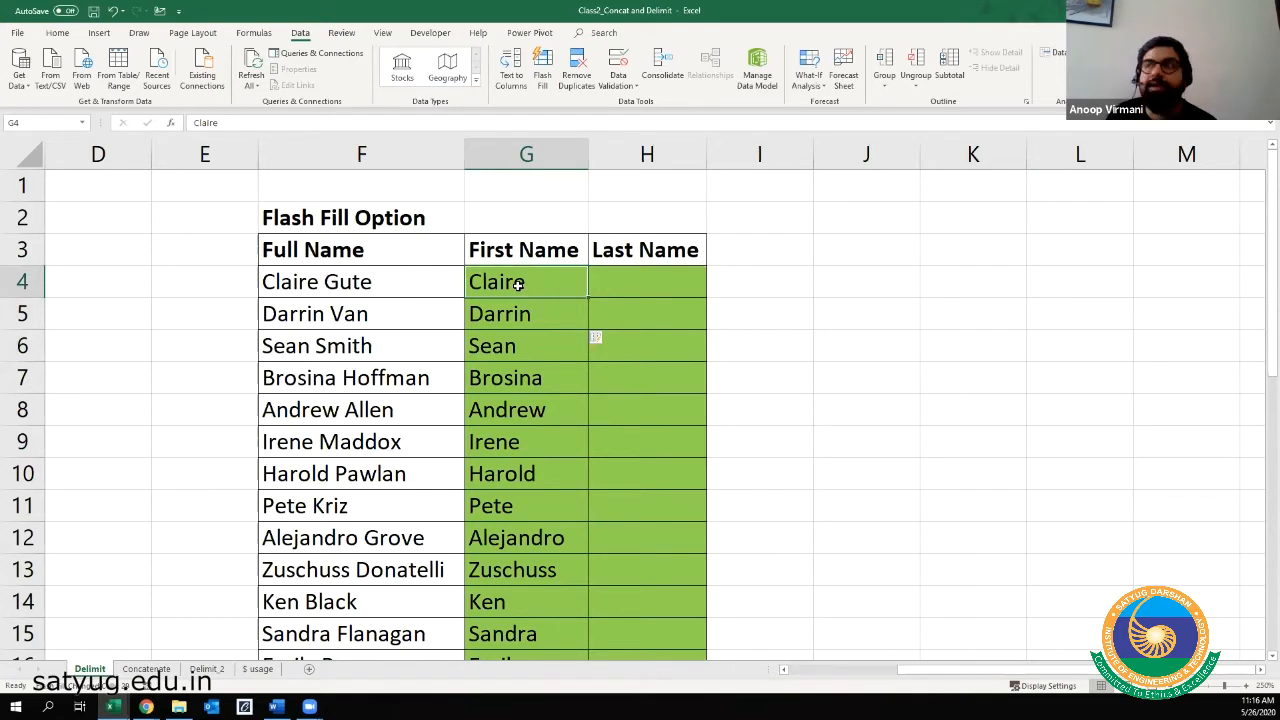
pyautogui.click(613, 276)
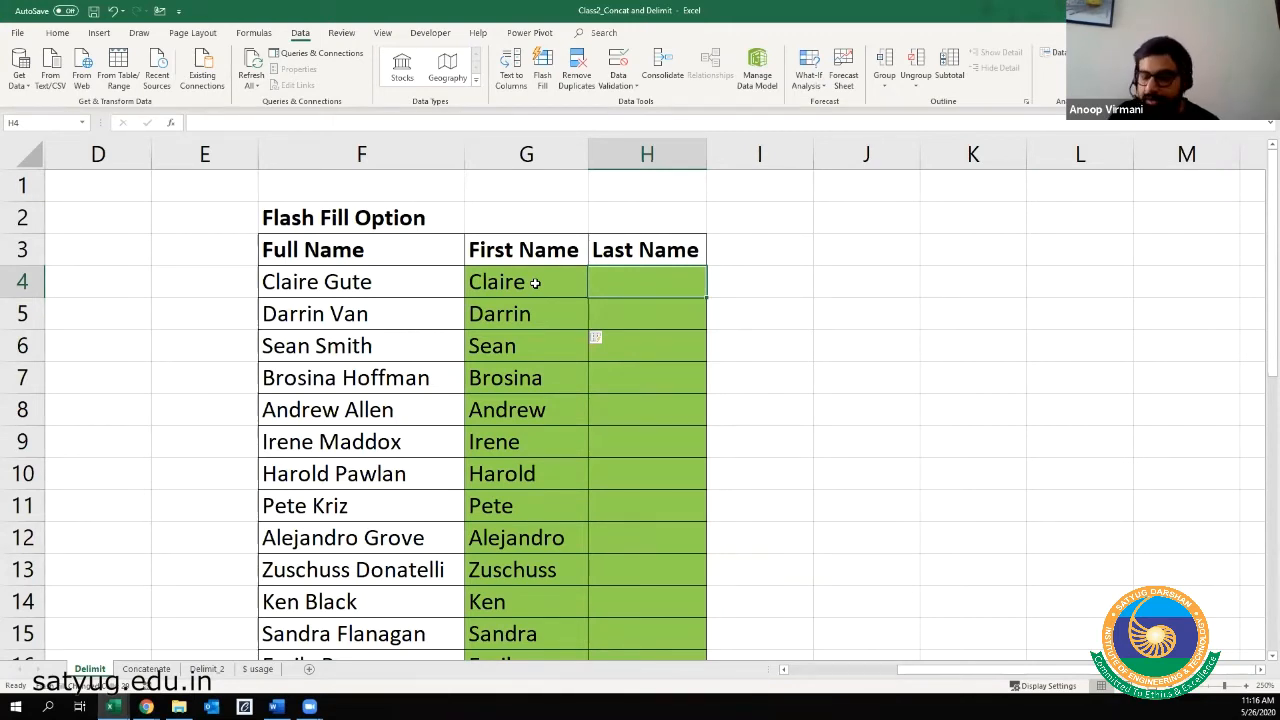
pyautogui.write('g')
pyautogui.press('BackSpace')
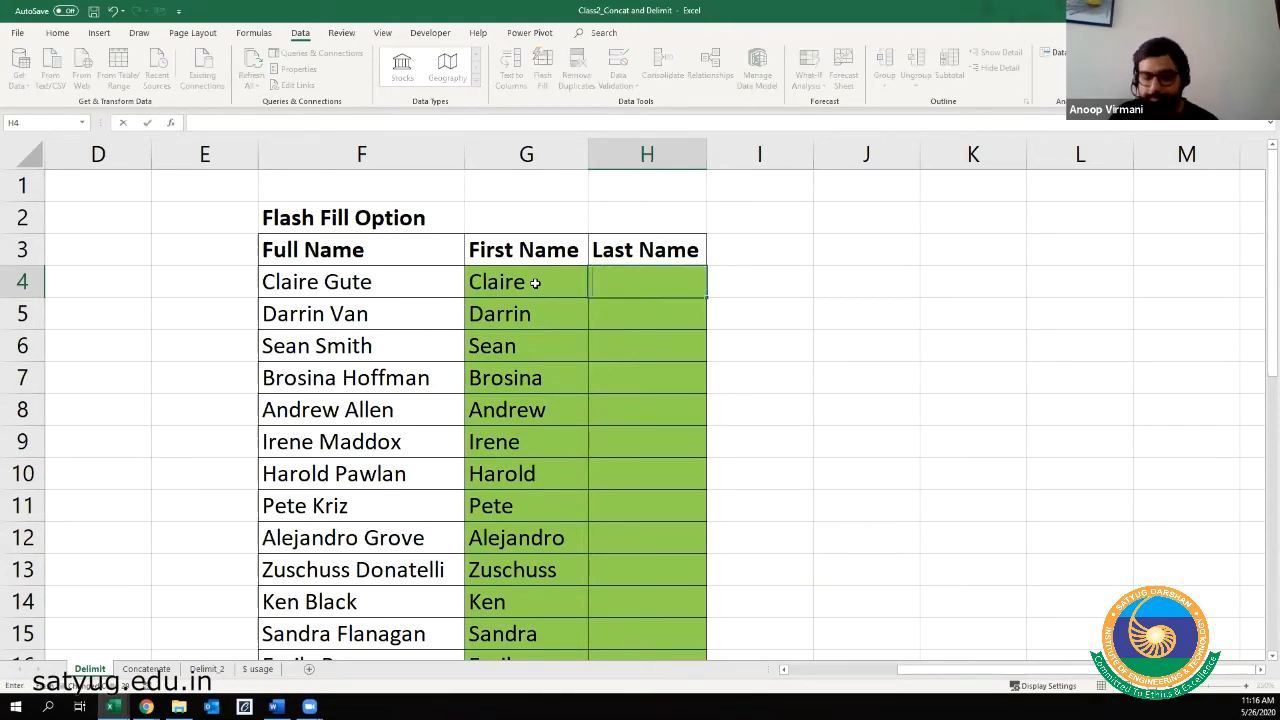
pyautogui.write('Gute')
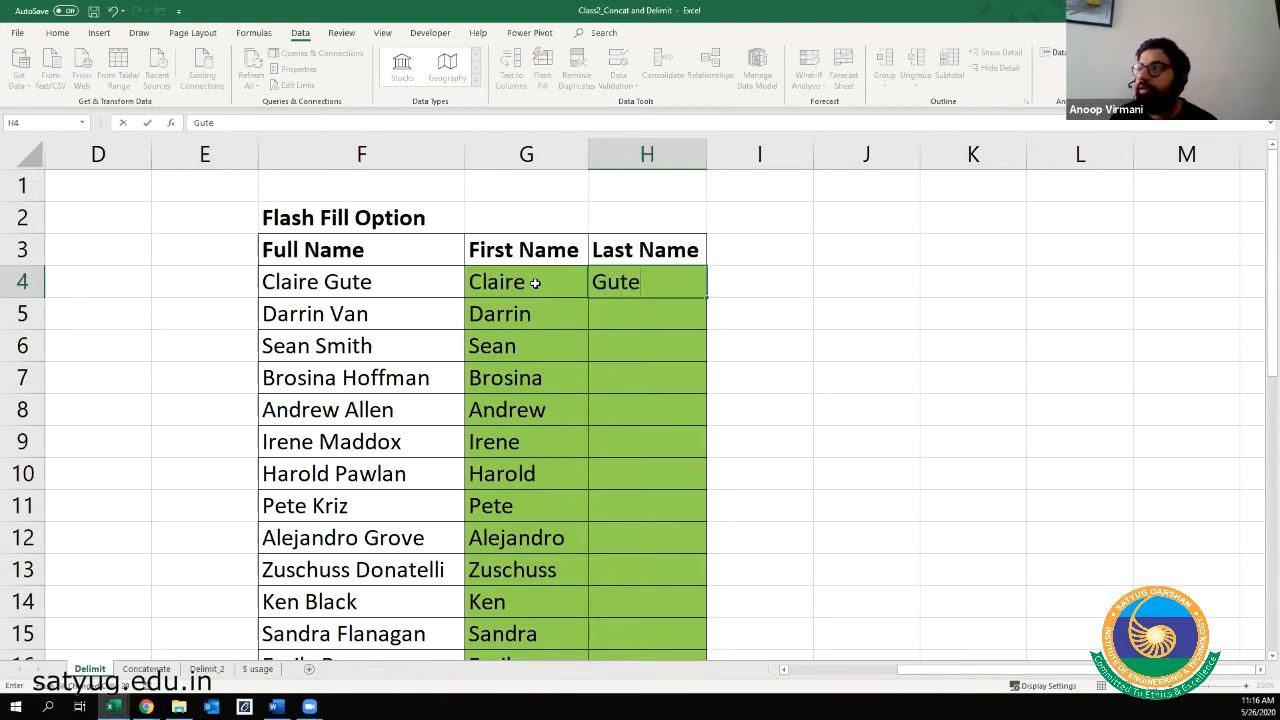
pyautogui.press('Return')
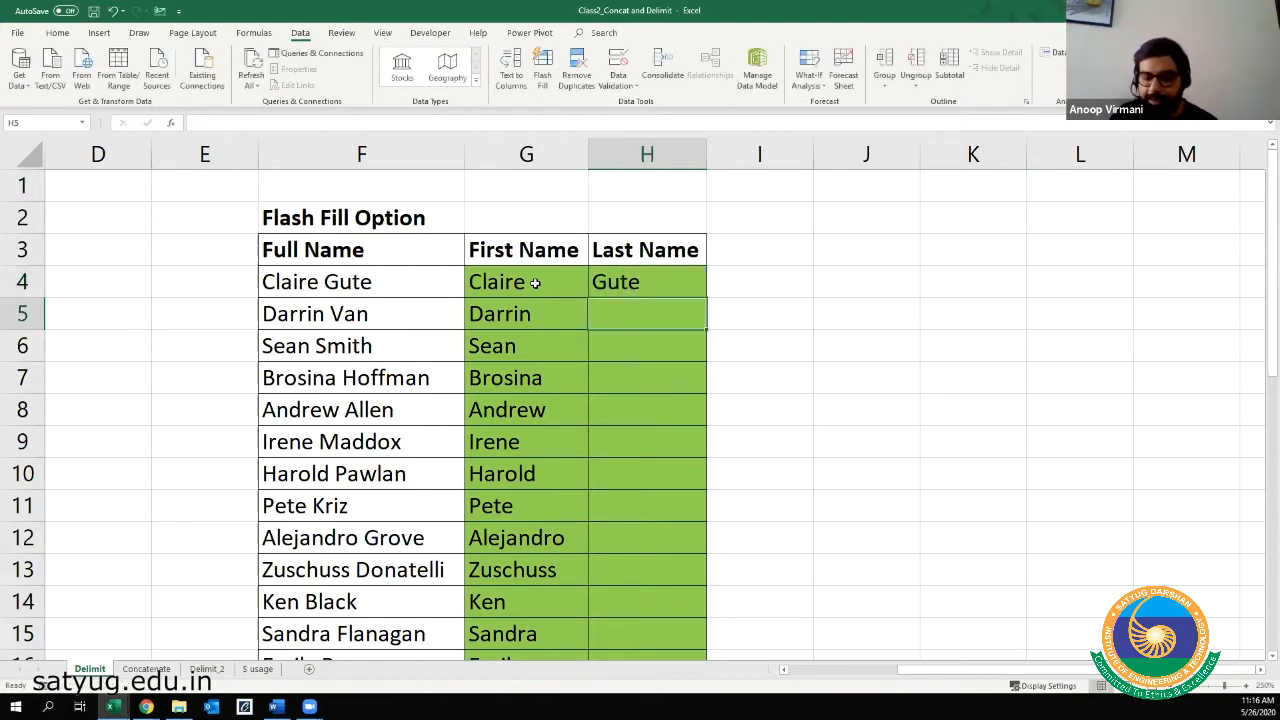
pyautogui.write('Van')
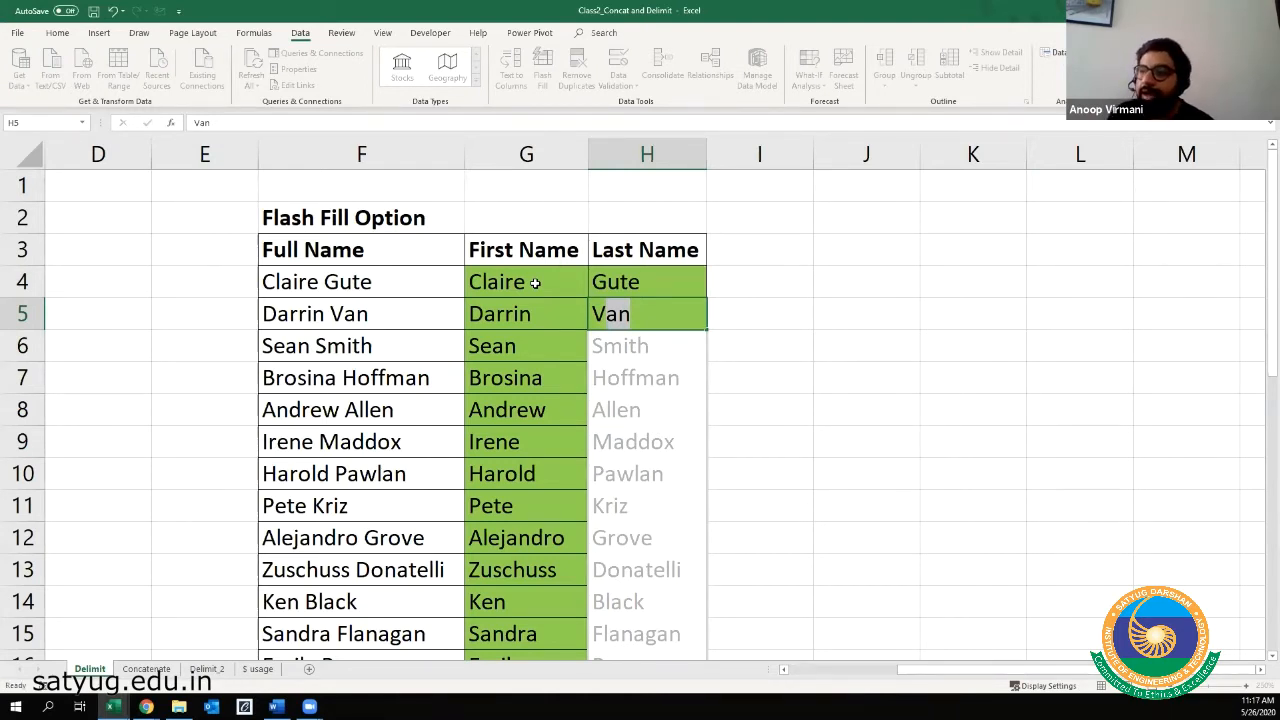
# - Accept the Flash Fill suggestions to complete the Last Name column
pyautogui.press('Return')
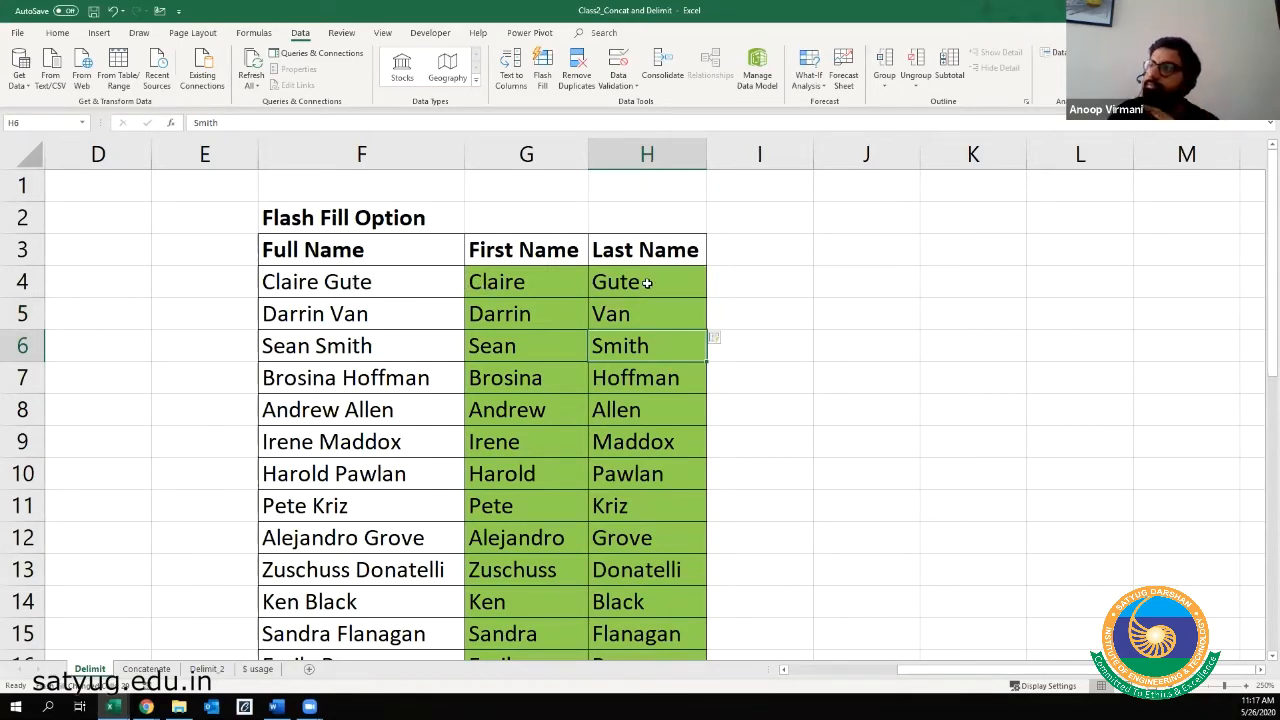
pyautogui.click(314, 283)
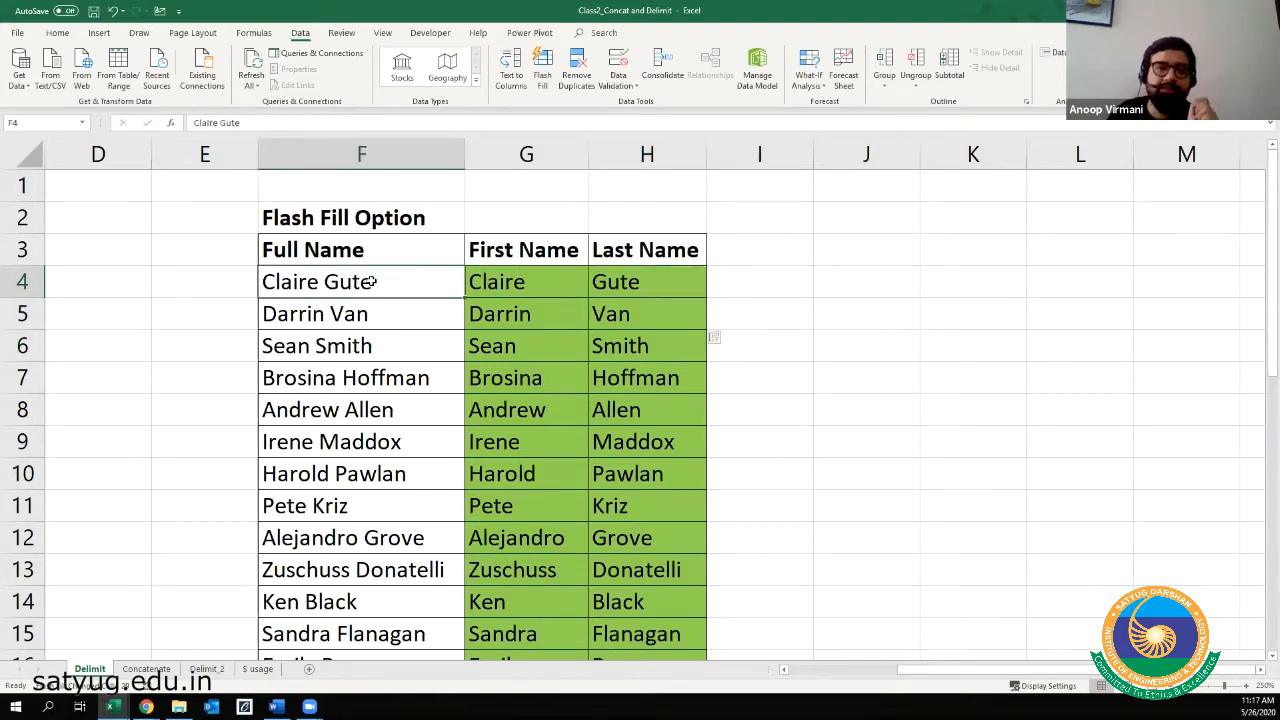
pyautogui.click(357, 221)
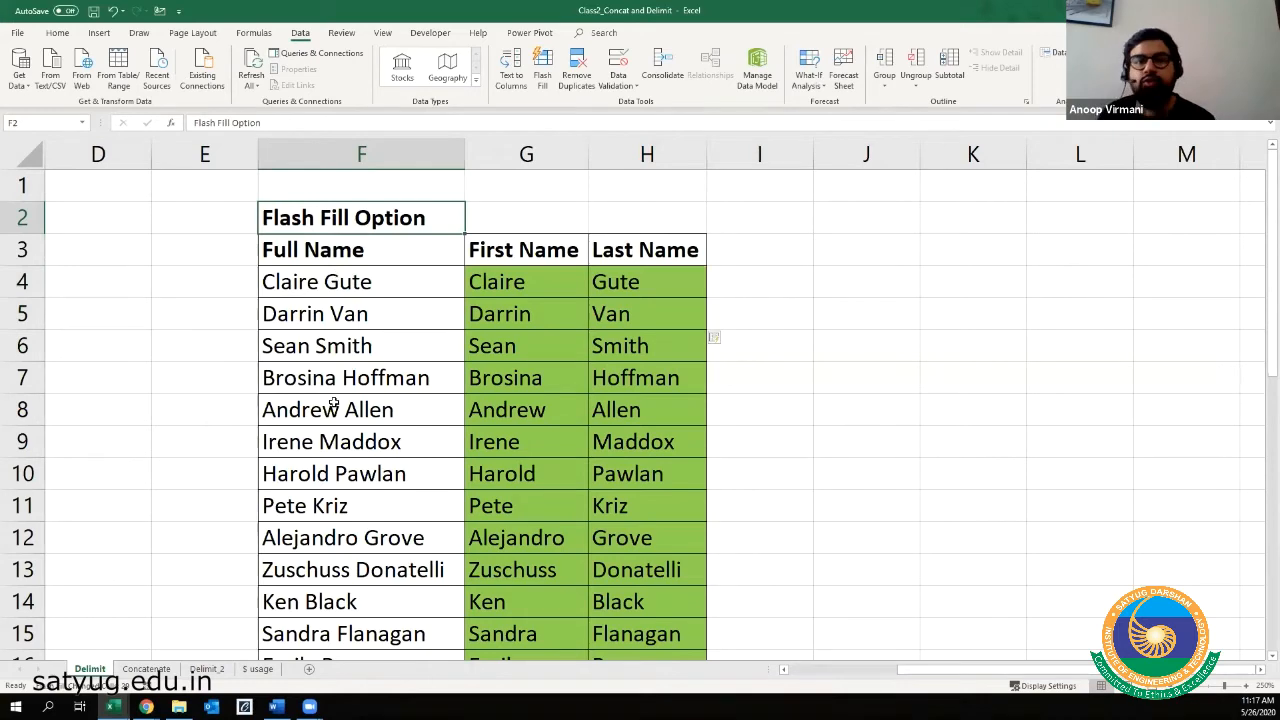
# - Add a new sheet after Delimit_2 and copy the whole Order ID table from Delimit_2 into it, starting at A1
pyautogui.click(226, 668)
pyautogui.click(312, 669)
pyautogui.click(212, 668)
pyautogui.hotkey('ctrl', 'Home')
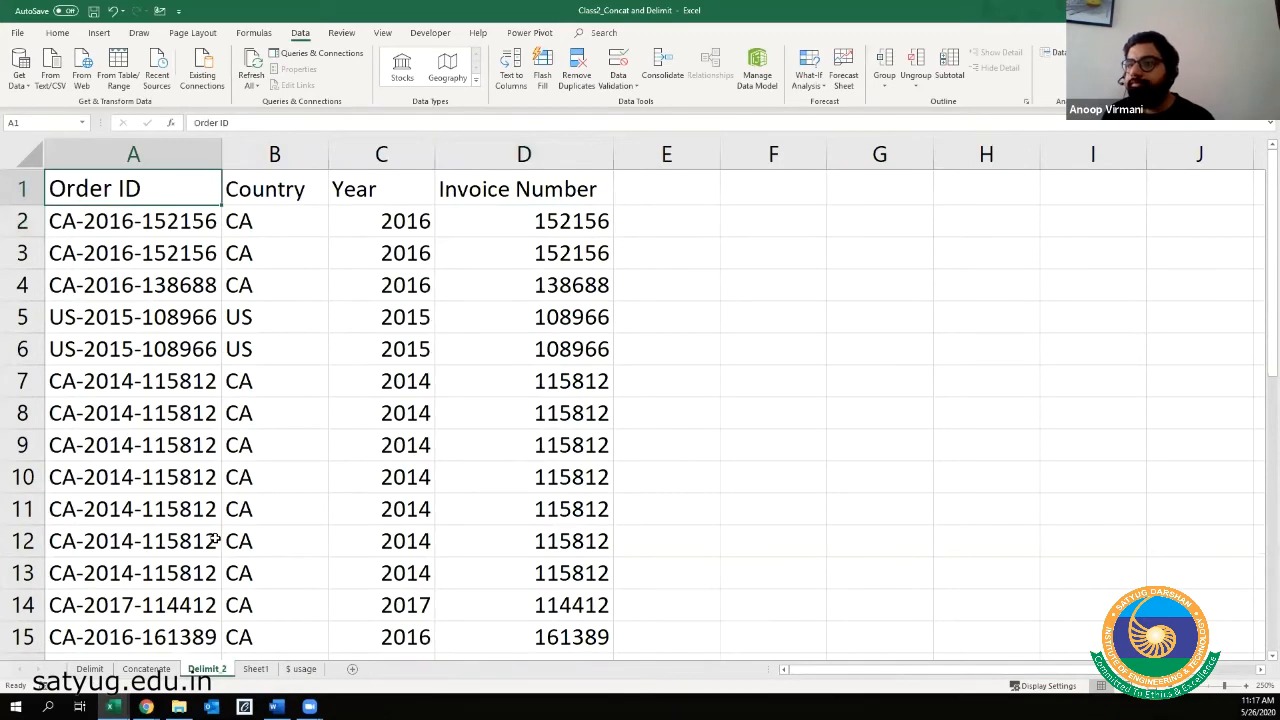
pyautogui.hotkey('ctrl', 'shift', 'Down')
pyautogui.hotkey('ctrl', 'shift', 'Right')
pyautogui.hotkey('ctrl', 'c')
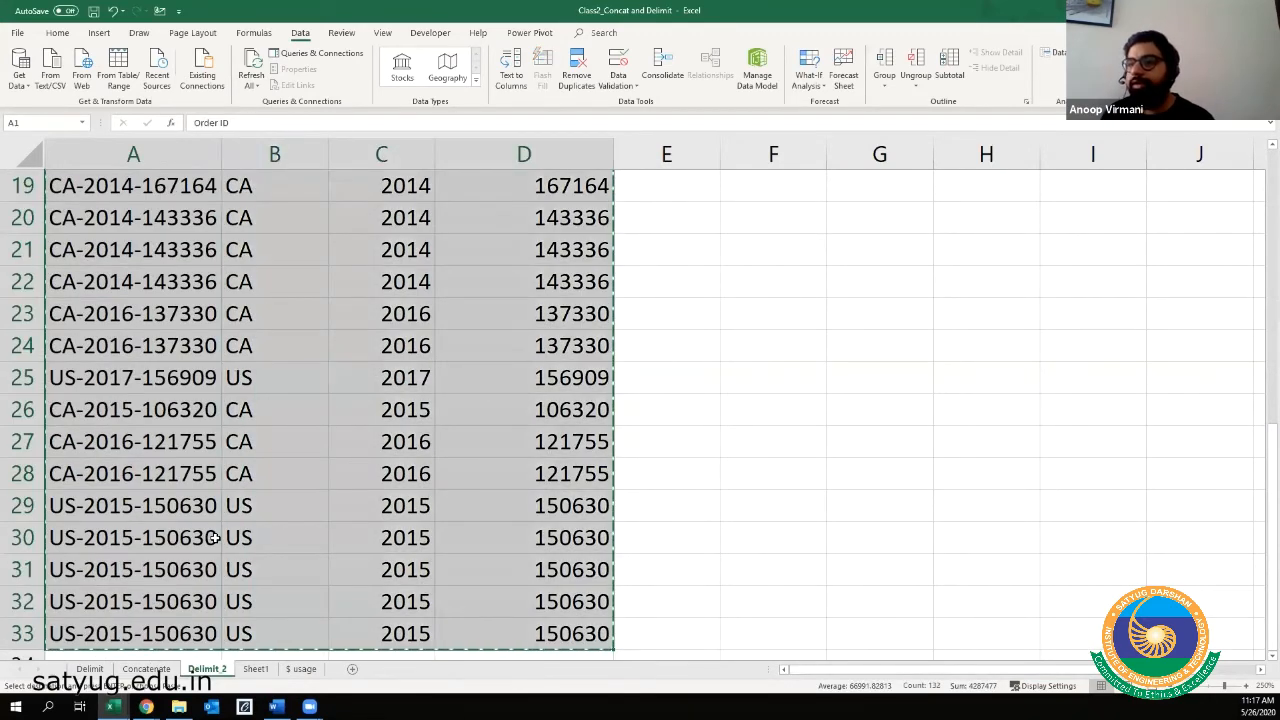
pyautogui.hotkey('ctrl', 'pagedown')
pyautogui.hotkey('ctrl', 'v')
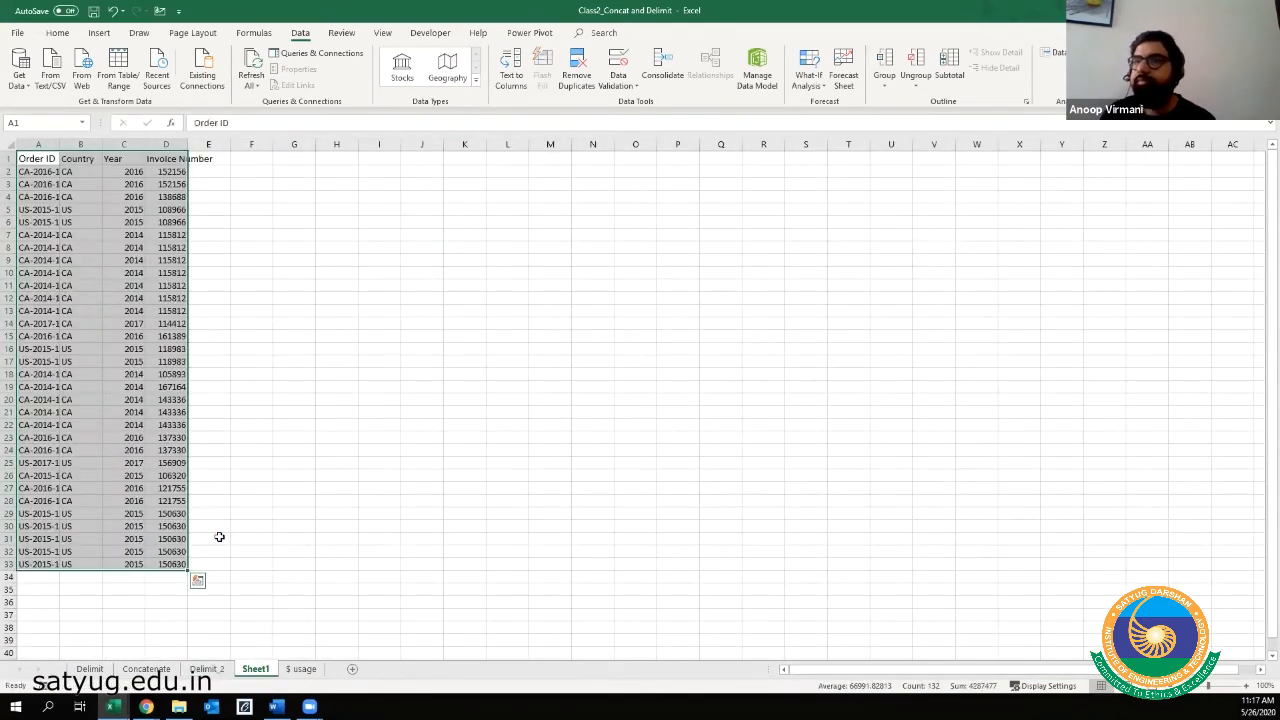
# - Autofit the column widths of the pasted table on Sheet1
pyautogui.keyDown('ctrl'); pyautogui.scroll(7, 219, 537); pyautogui.keyUp('ctrl')
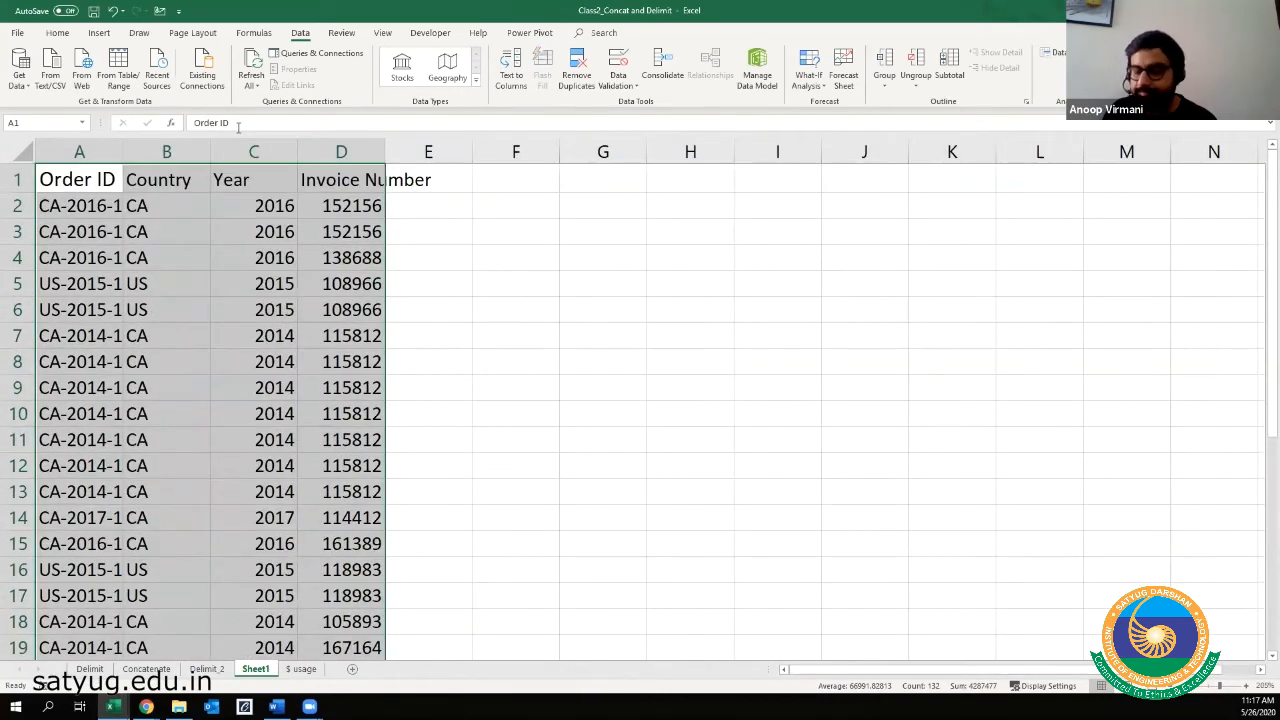
pyautogui.hotkey('alt', 'h')
pyautogui.press('o')
pyautogui.press('i')
pyautogui.press('Down')
pyautogui.press('Right')
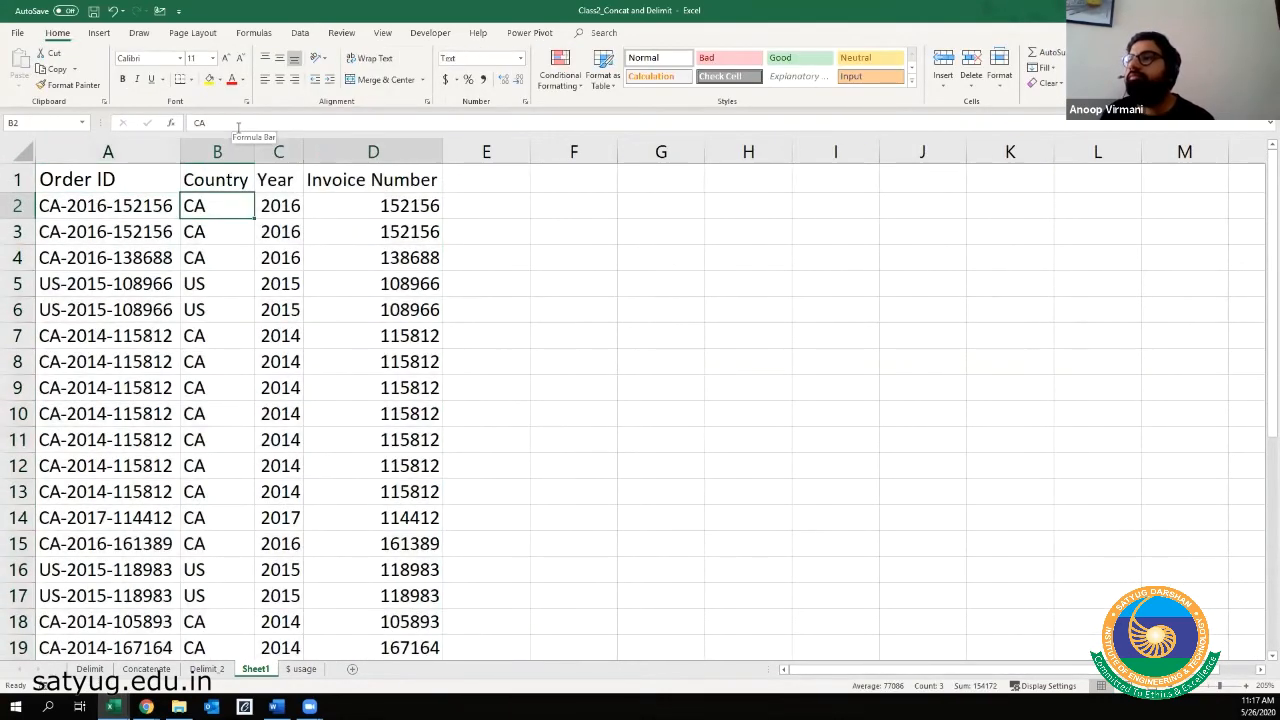
# - Clear all values below the Country, Year and Invoice Number headers on Sheet1, keeping the headers
pyautogui.hotkey('ctrl', 'shift', 'End')
pyautogui.press('Delete')
pyautogui.hotkey('ctrl', 'Home')
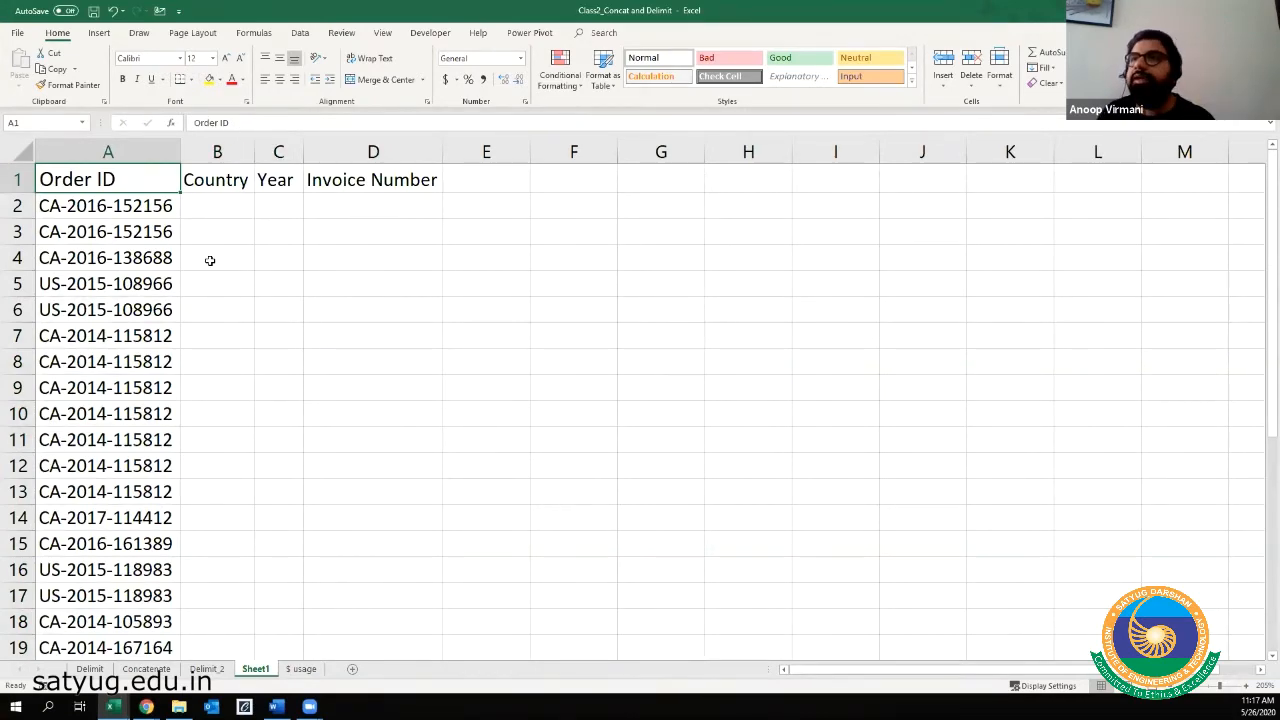
pyautogui.scroll(3, 210, 260)
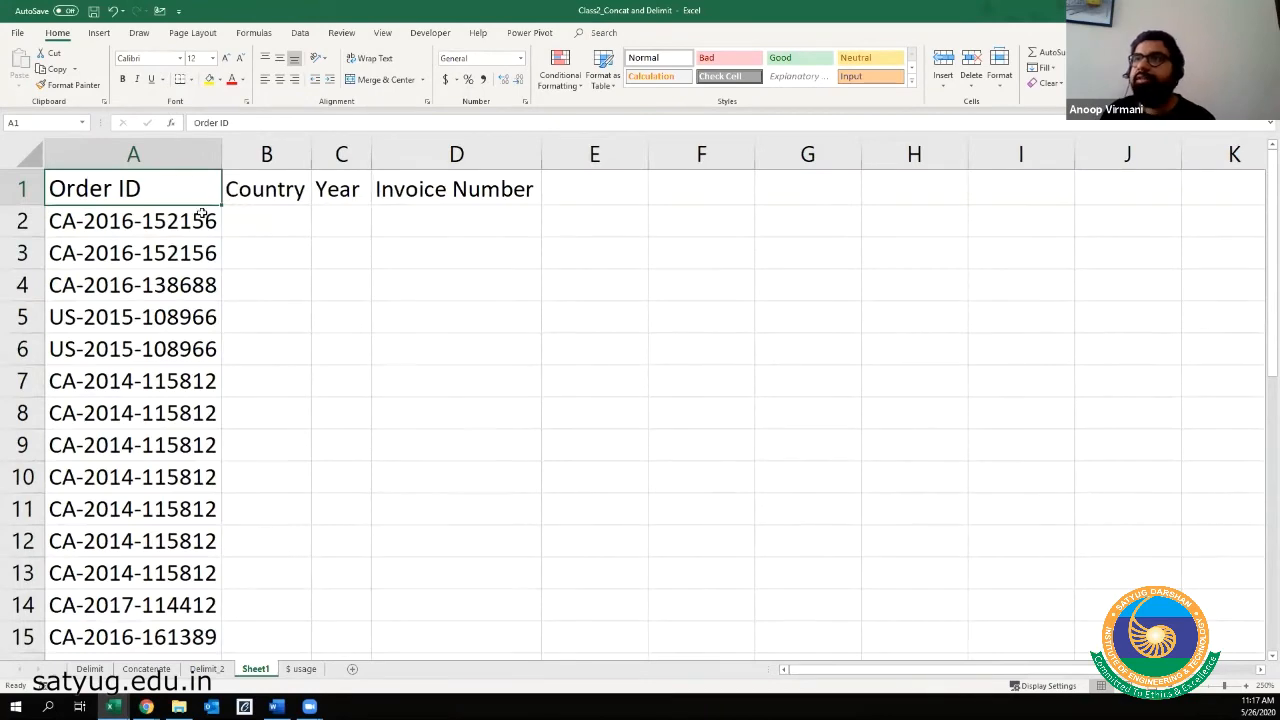
# - Start Text to Columns on the order IDs in A2:A33, using Fixed width as the original data type
pyautogui.hotkey('ctrl', 'shift', 'Down')
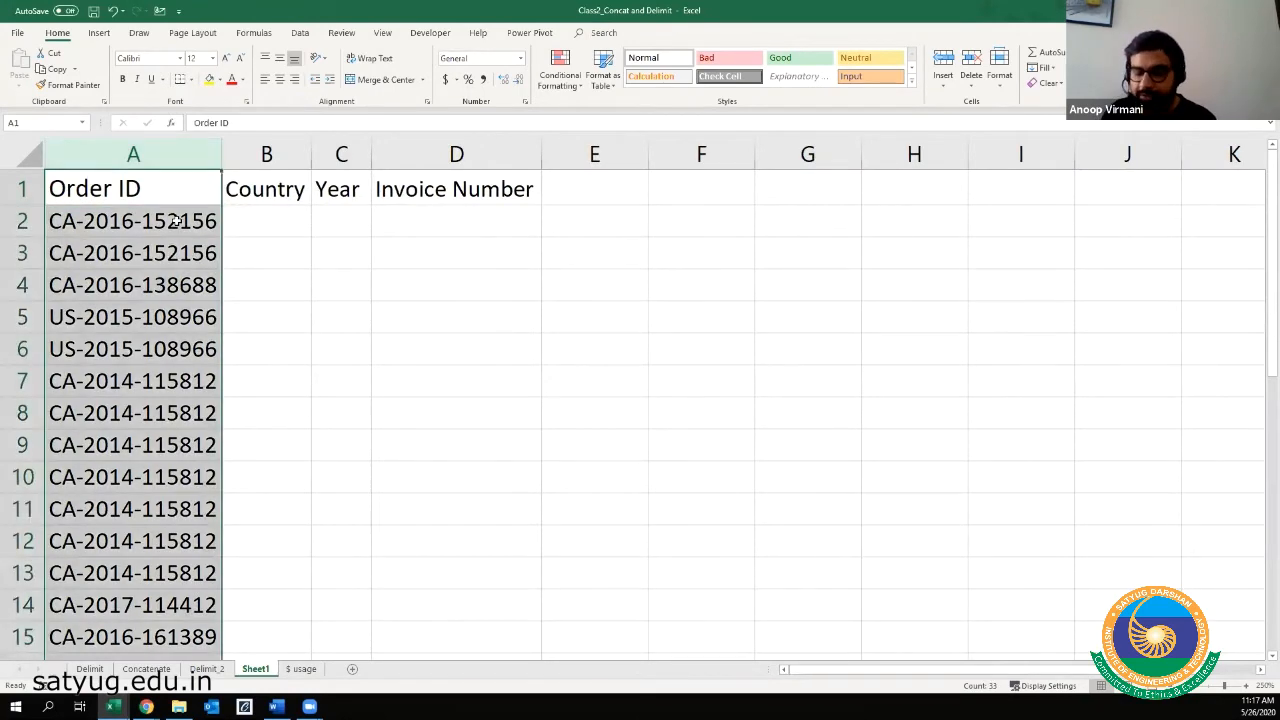
pyautogui.press('Up')
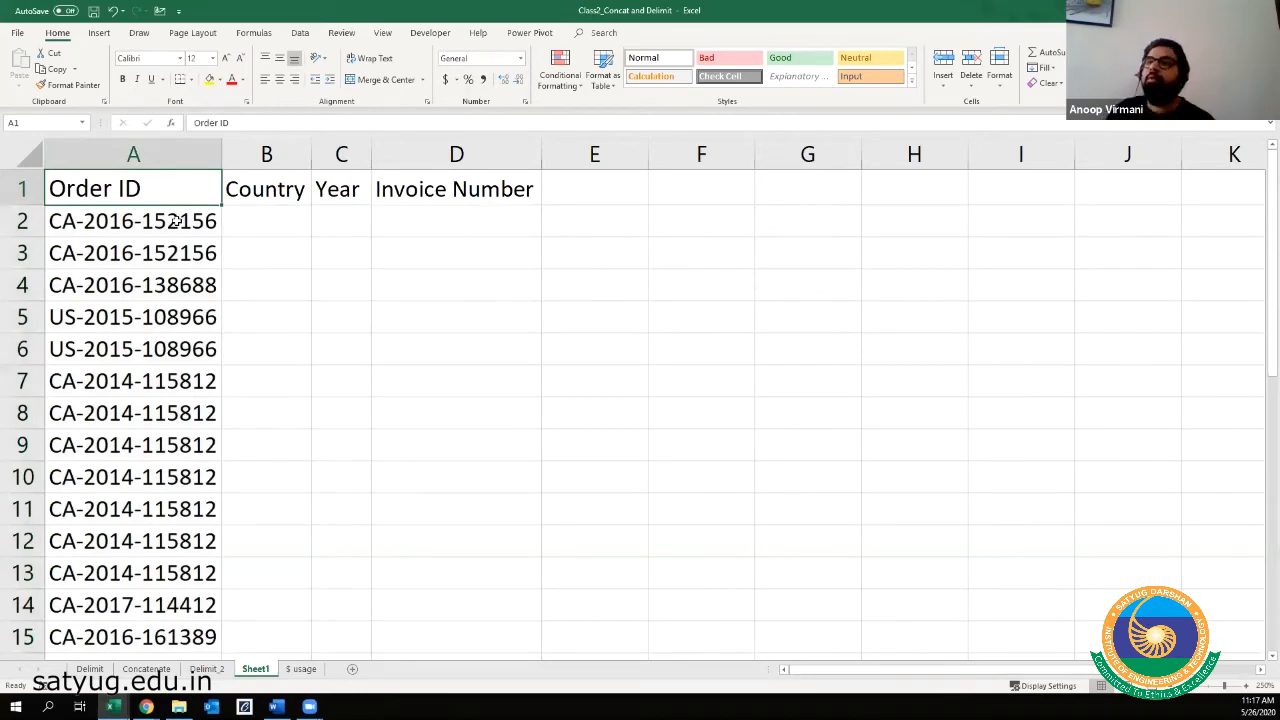
pyautogui.click(175, 221)
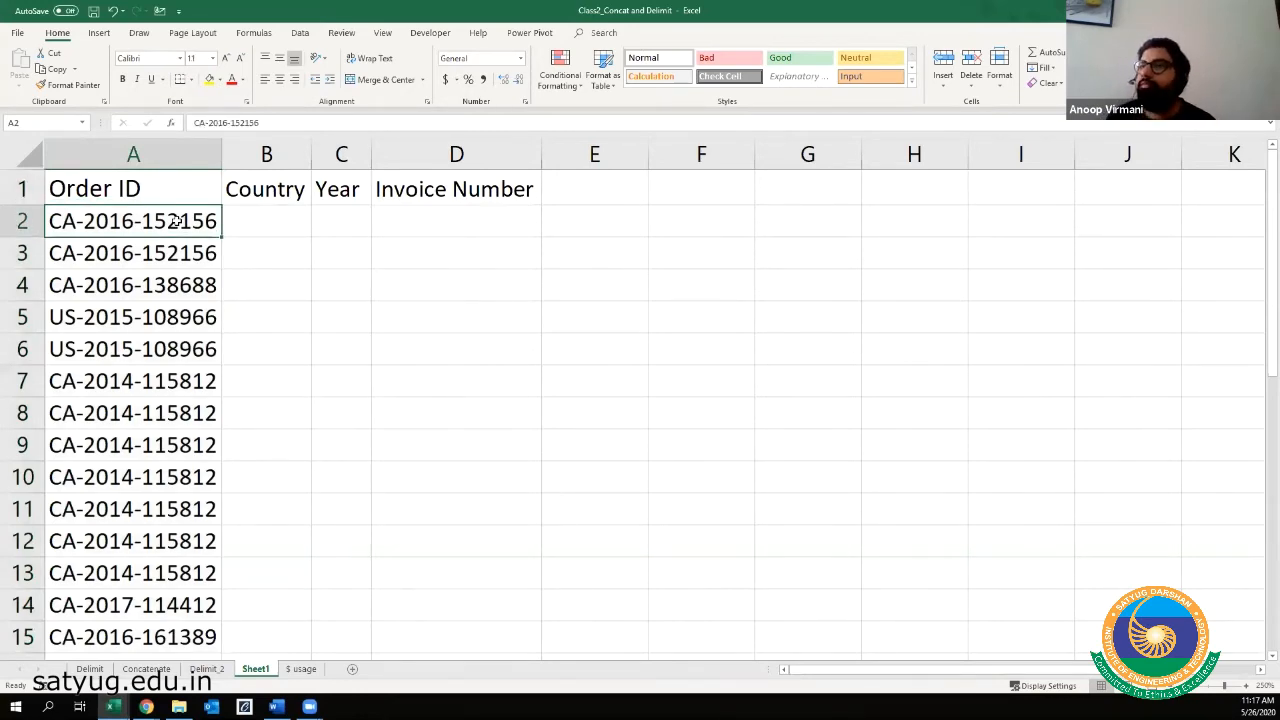
pyautogui.hotkey('ctrl', 'shift', 'Down')
pyautogui.scroll(6, 306, 326)
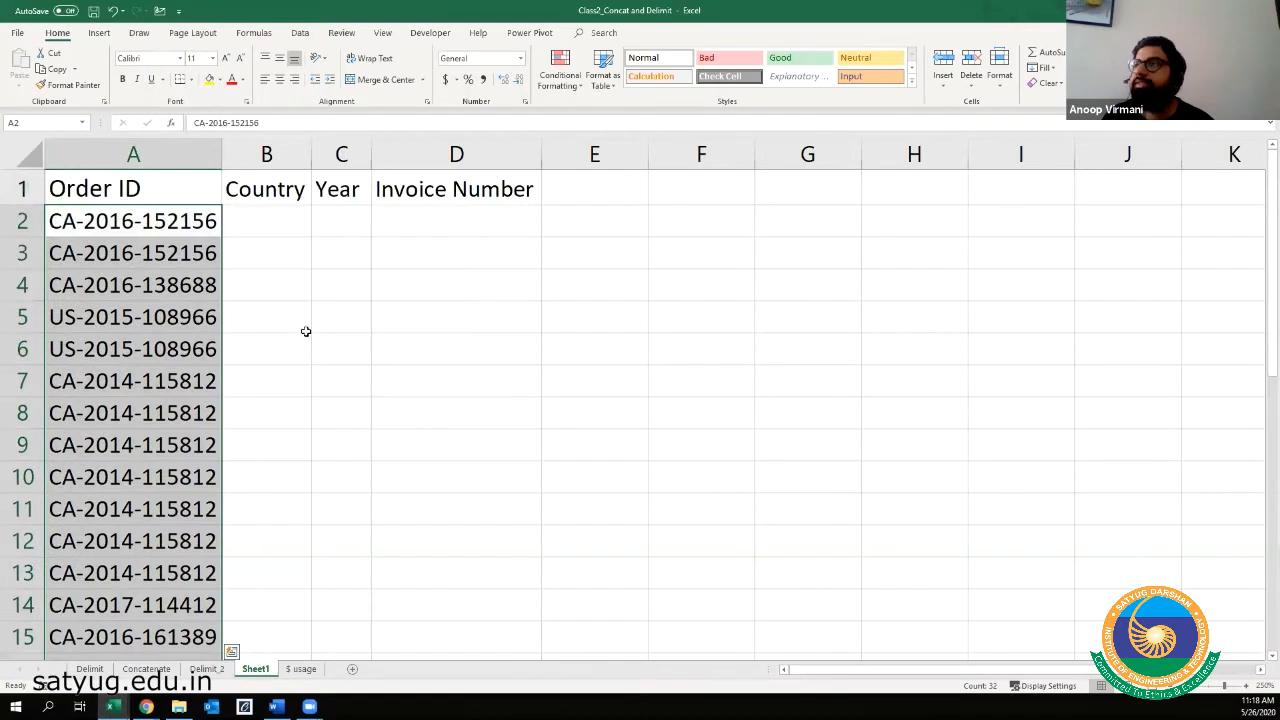
pyautogui.click(299, 33)
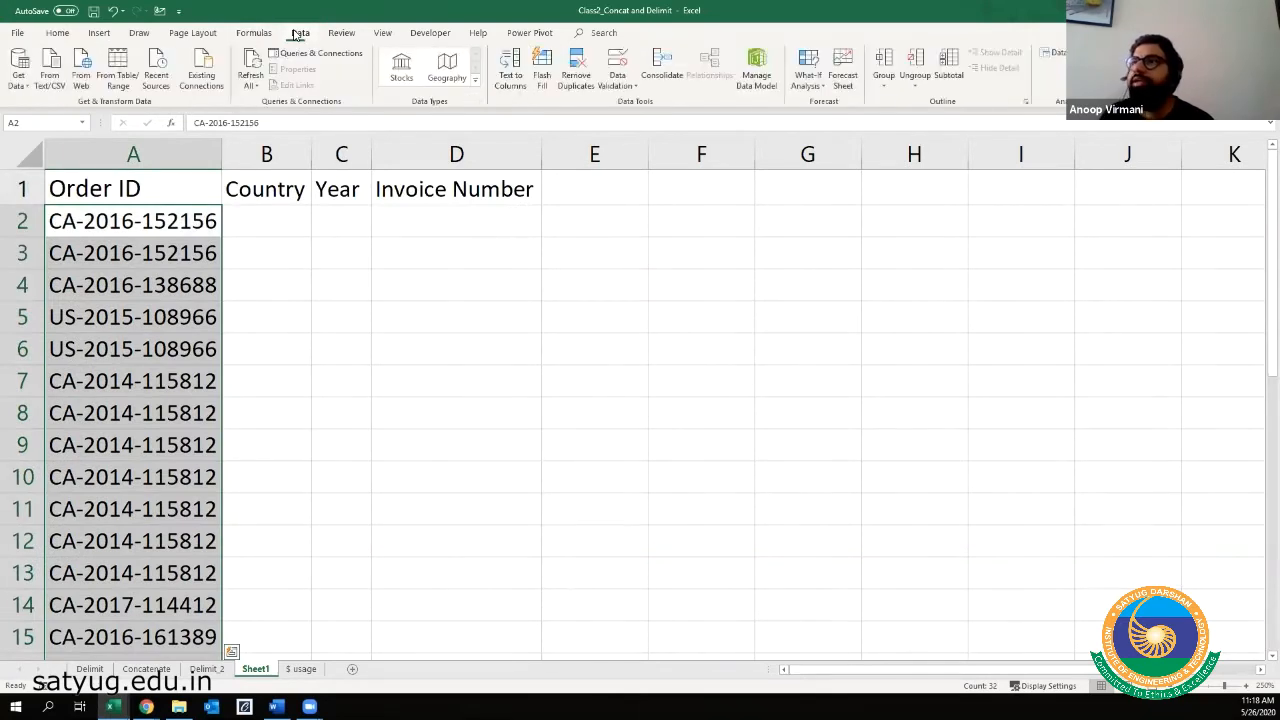
pyautogui.click(524, 78)
pyautogui.moveTo(446, 172); pyautogui.dragTo(390, 202)
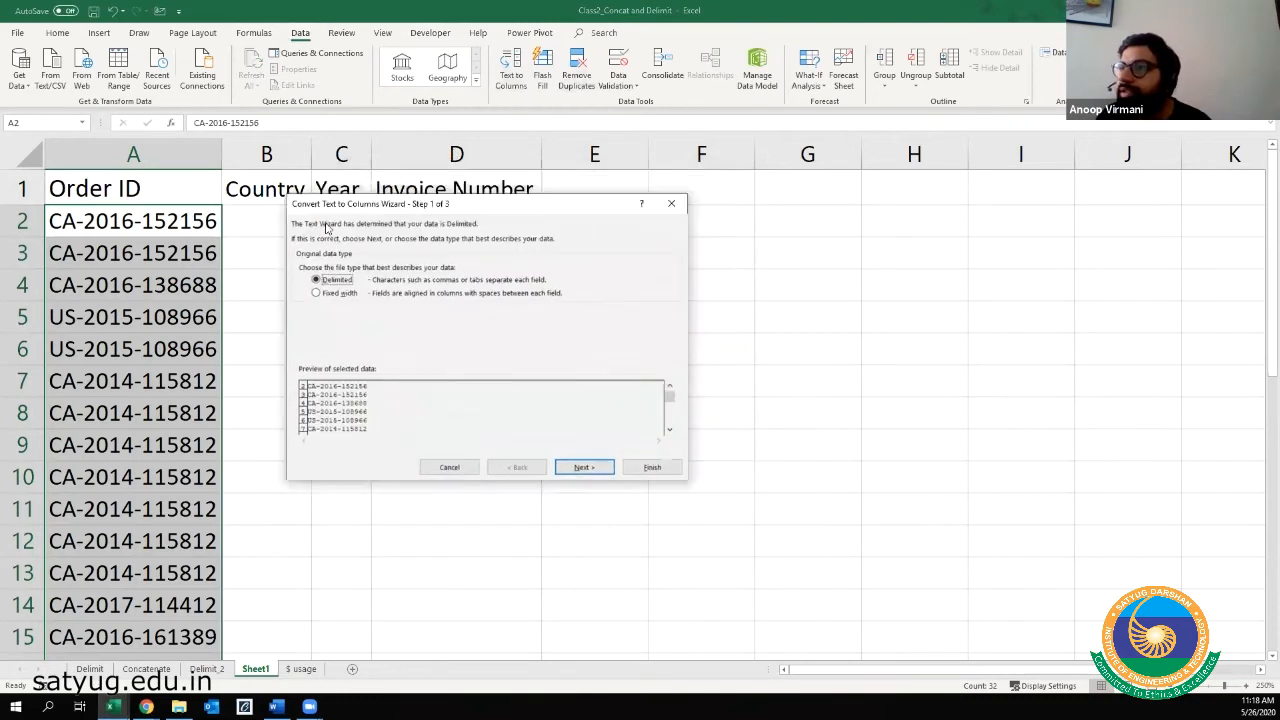
pyautogui.click(316, 293)
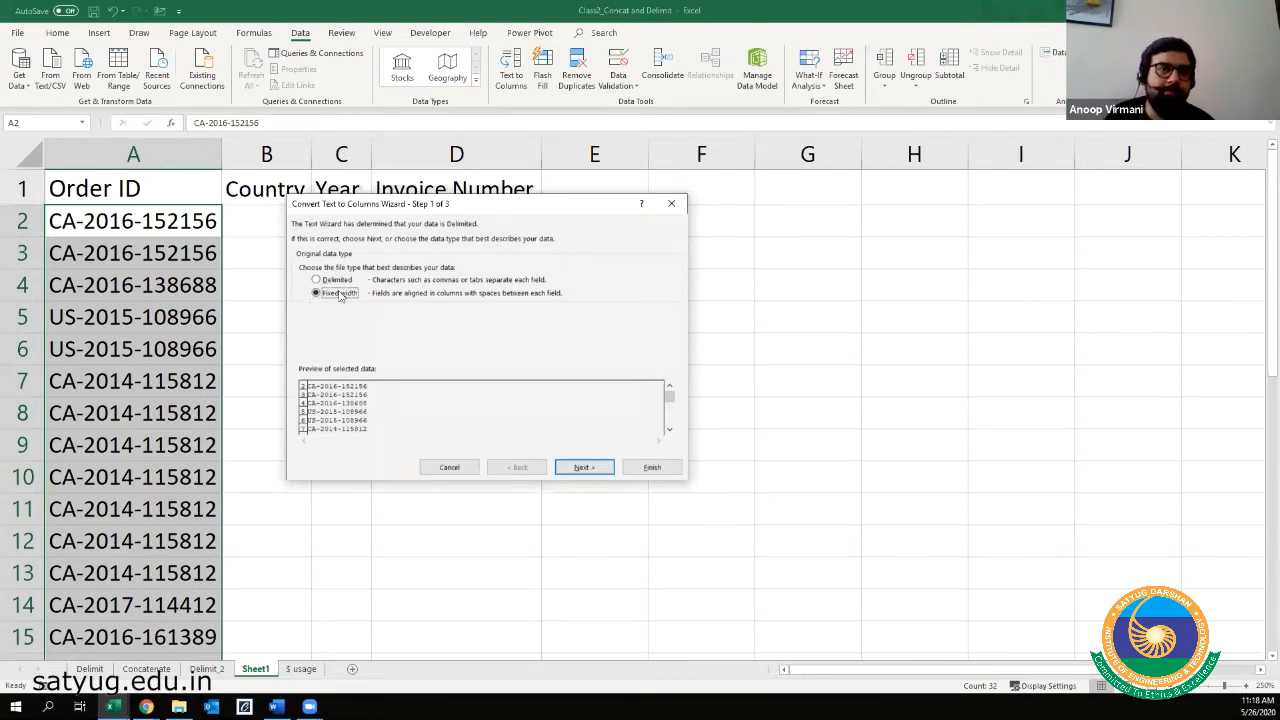
pyautogui.click(584, 467)
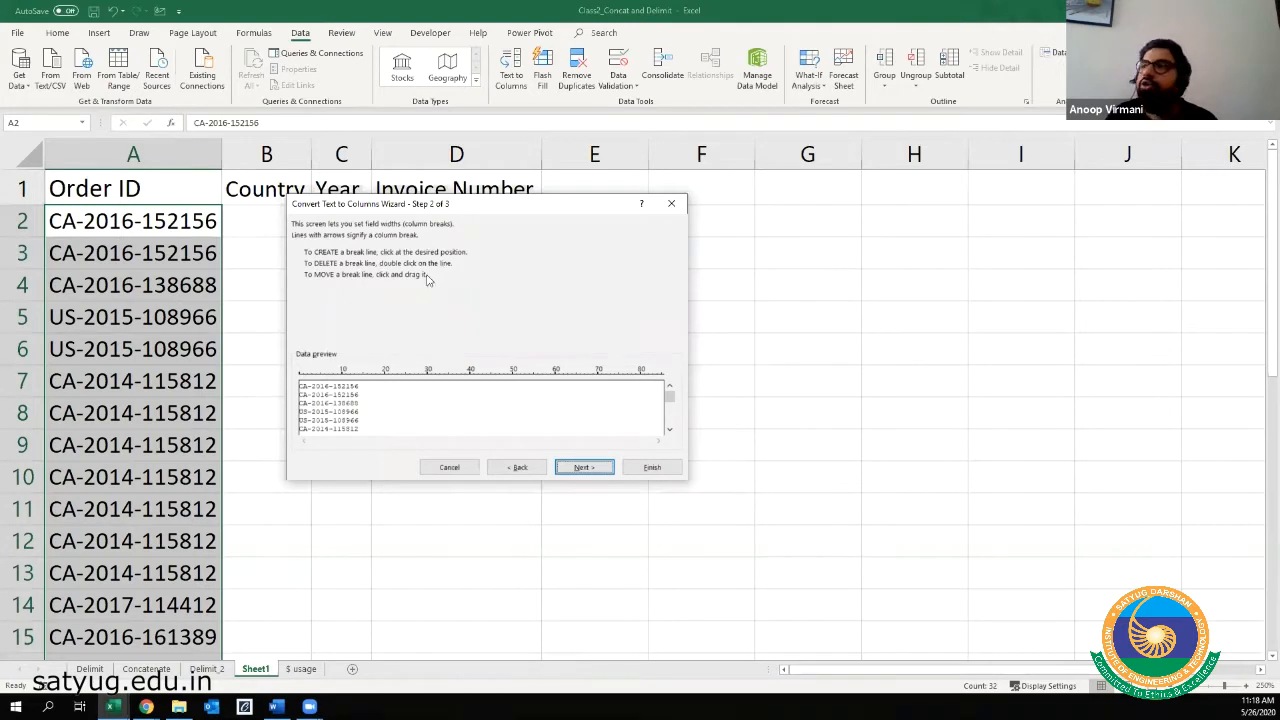
# - Place column breaks before and after both hyphens in the data preview, at positions 2, 3, 7 and 8
pyautogui.click(309, 398)
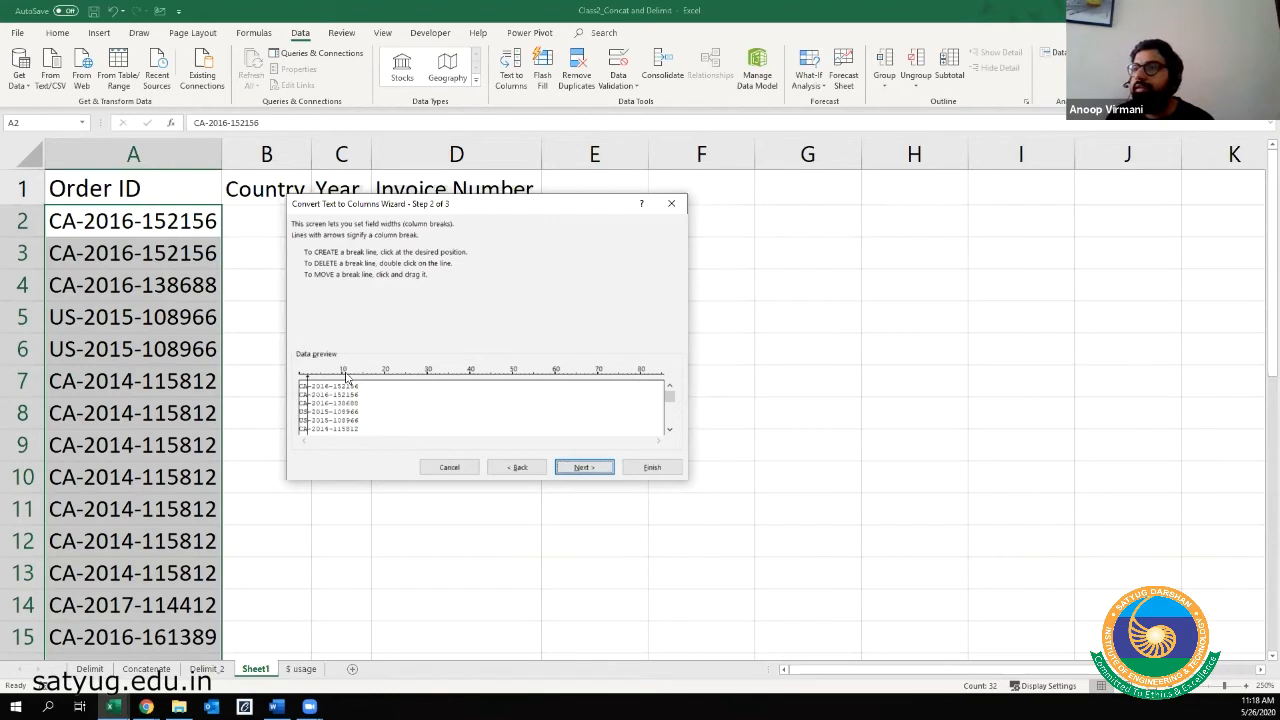
pyautogui.press('super+plus')
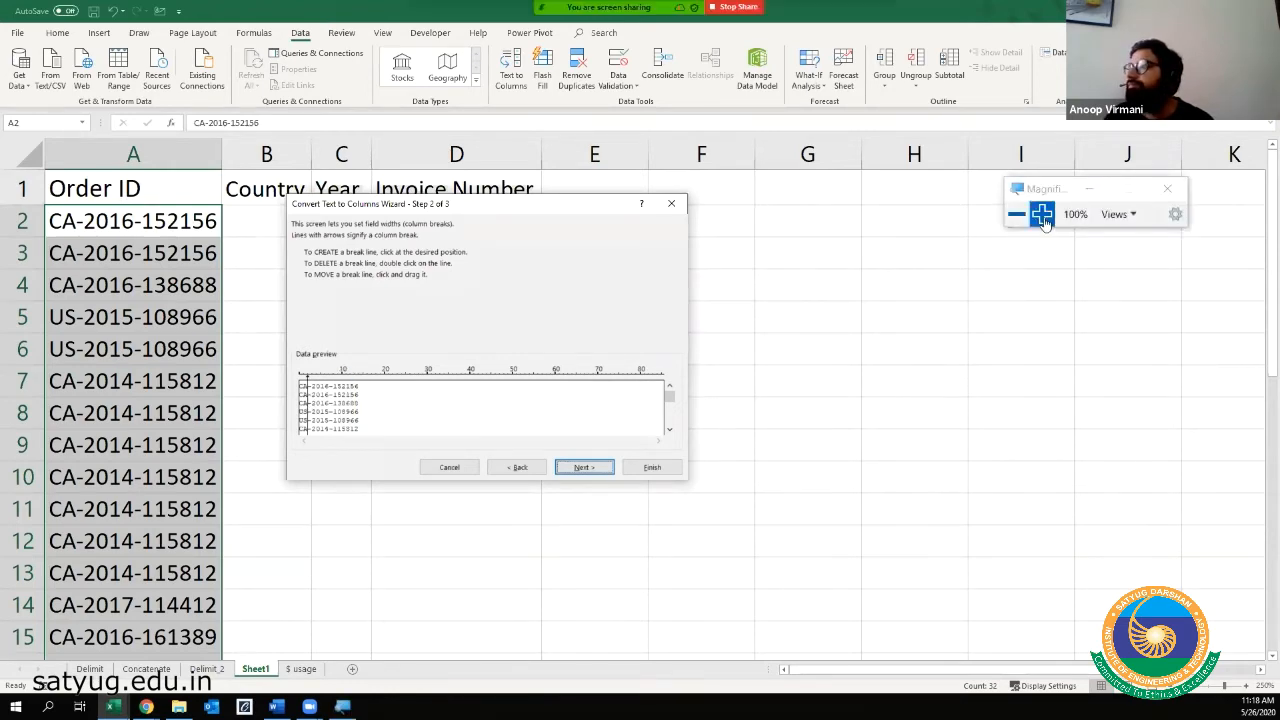
pyautogui.click(1043, 215)
pyautogui.click(1043, 215)
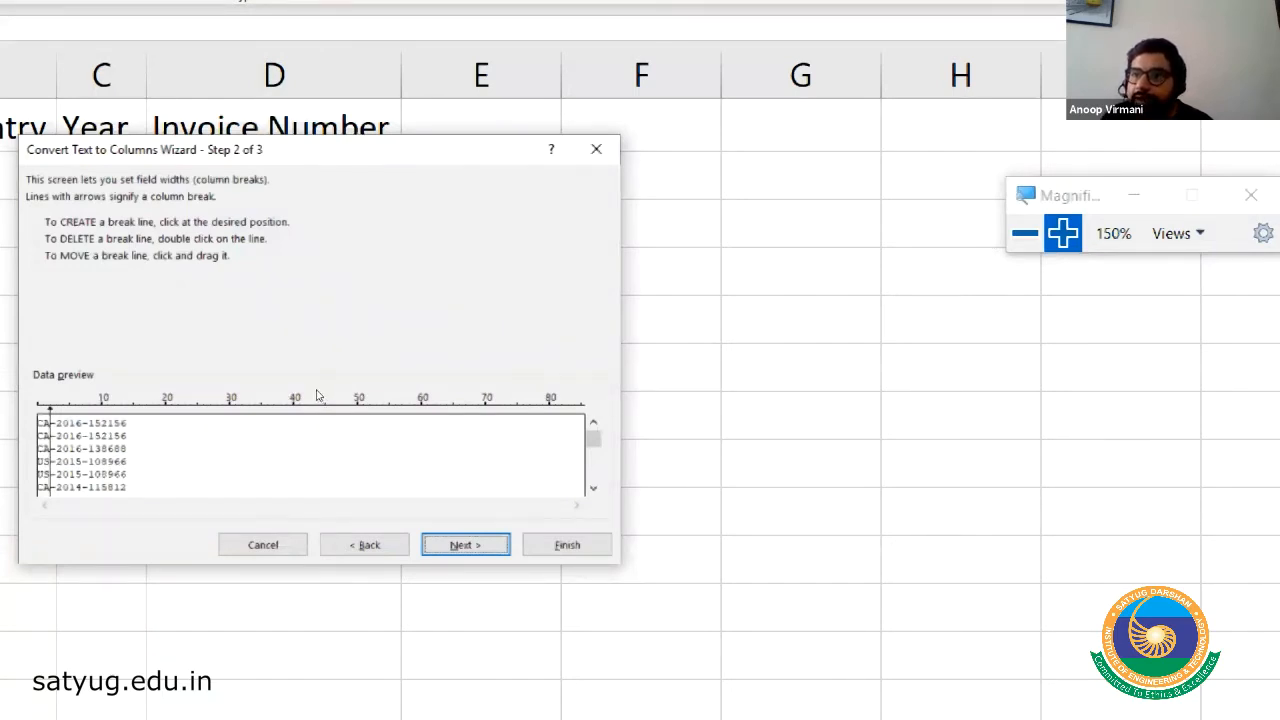
pyautogui.click(57, 440)
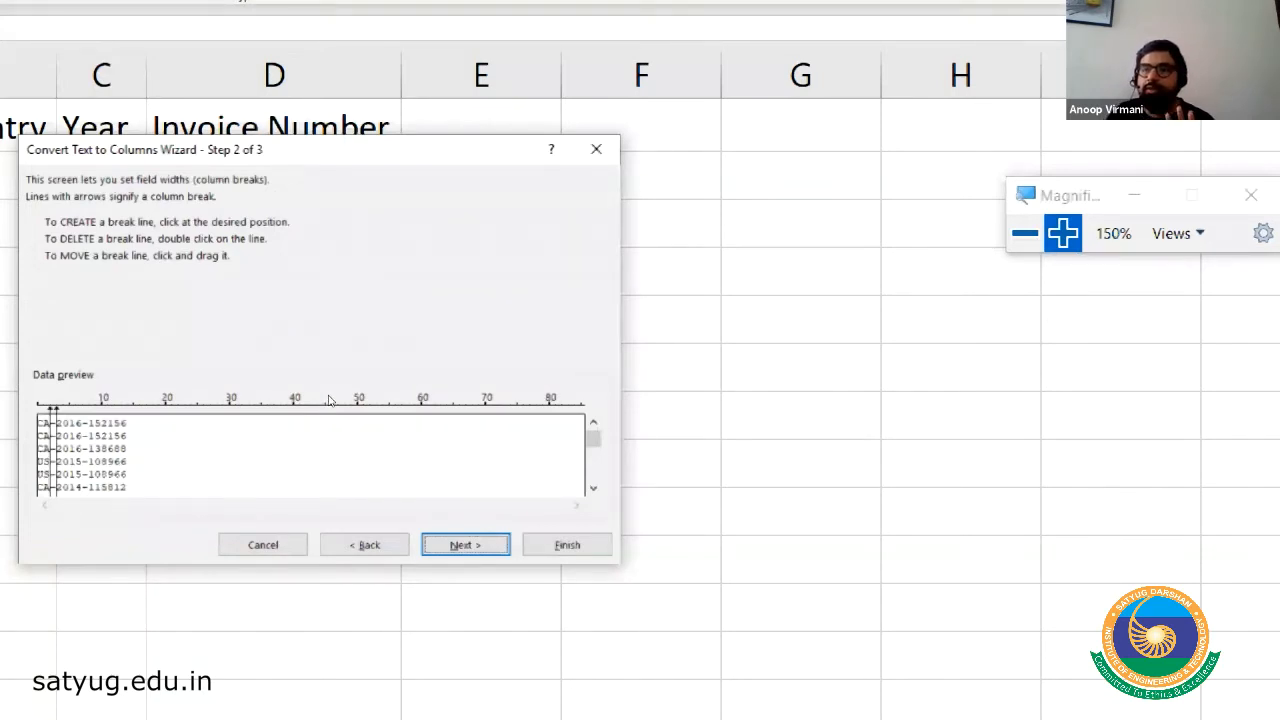
pyautogui.click(82, 448)
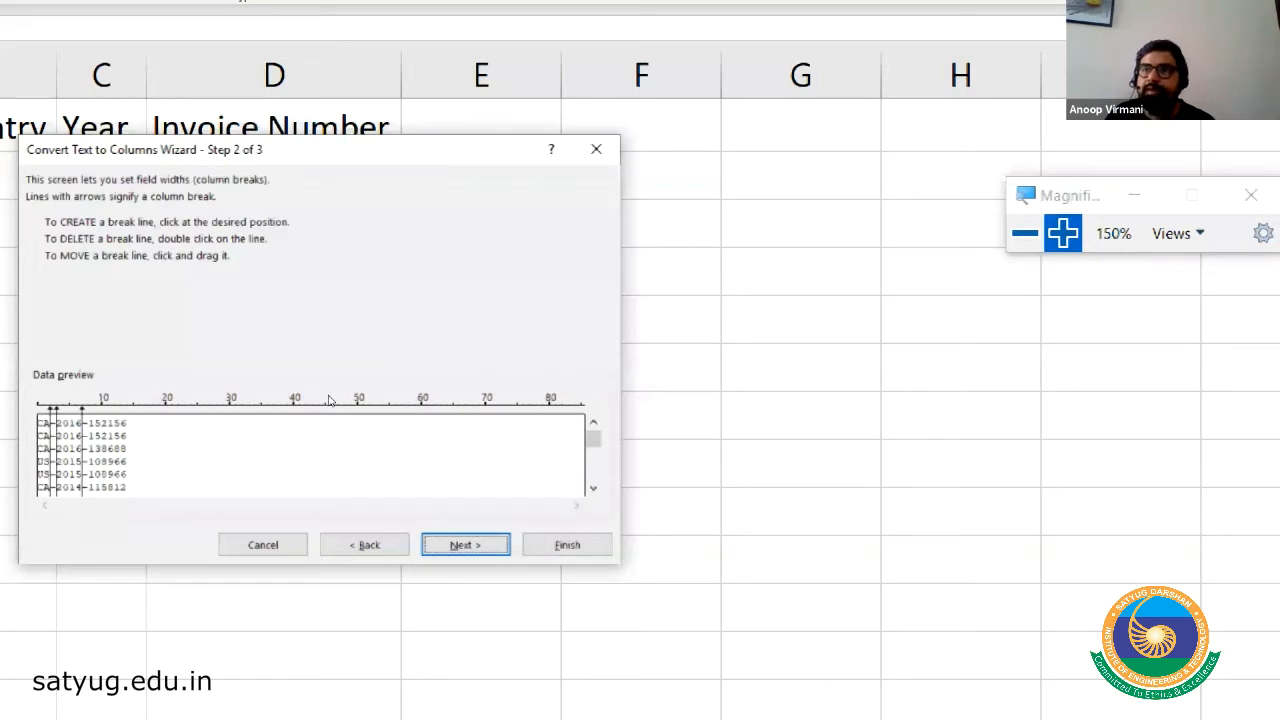
pyautogui.click(88, 448)
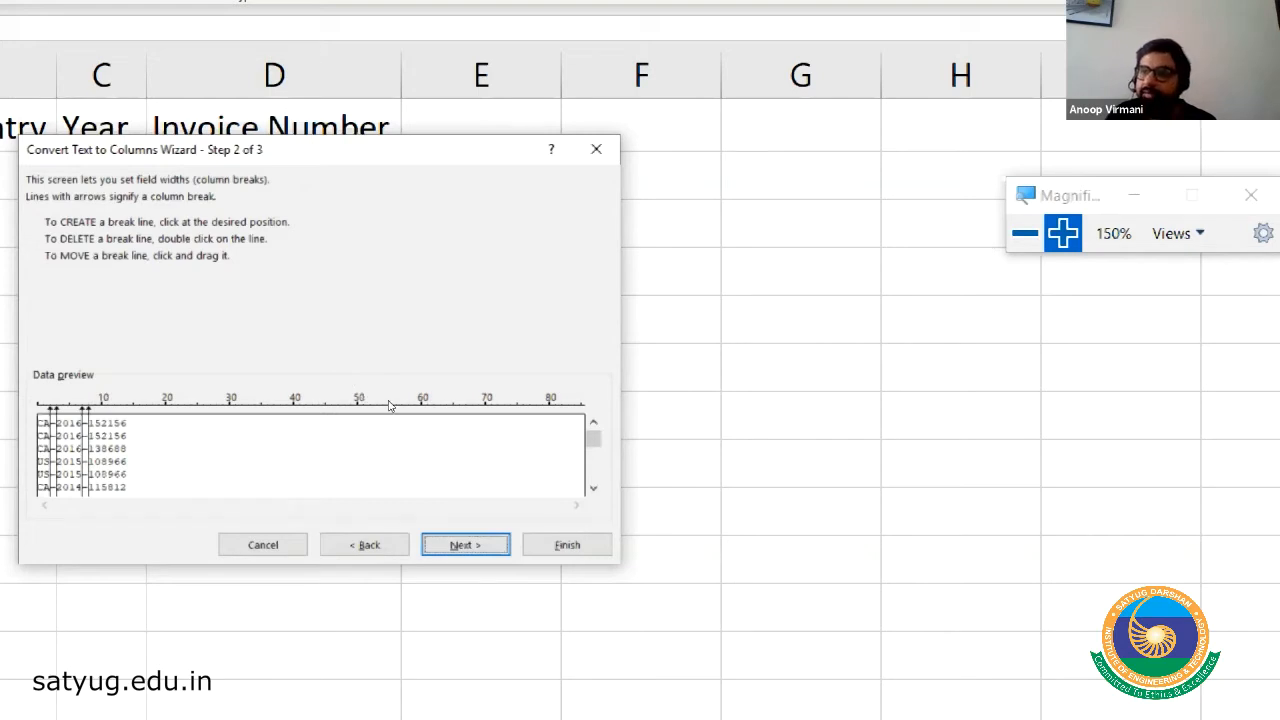
pyautogui.press('super+minus')
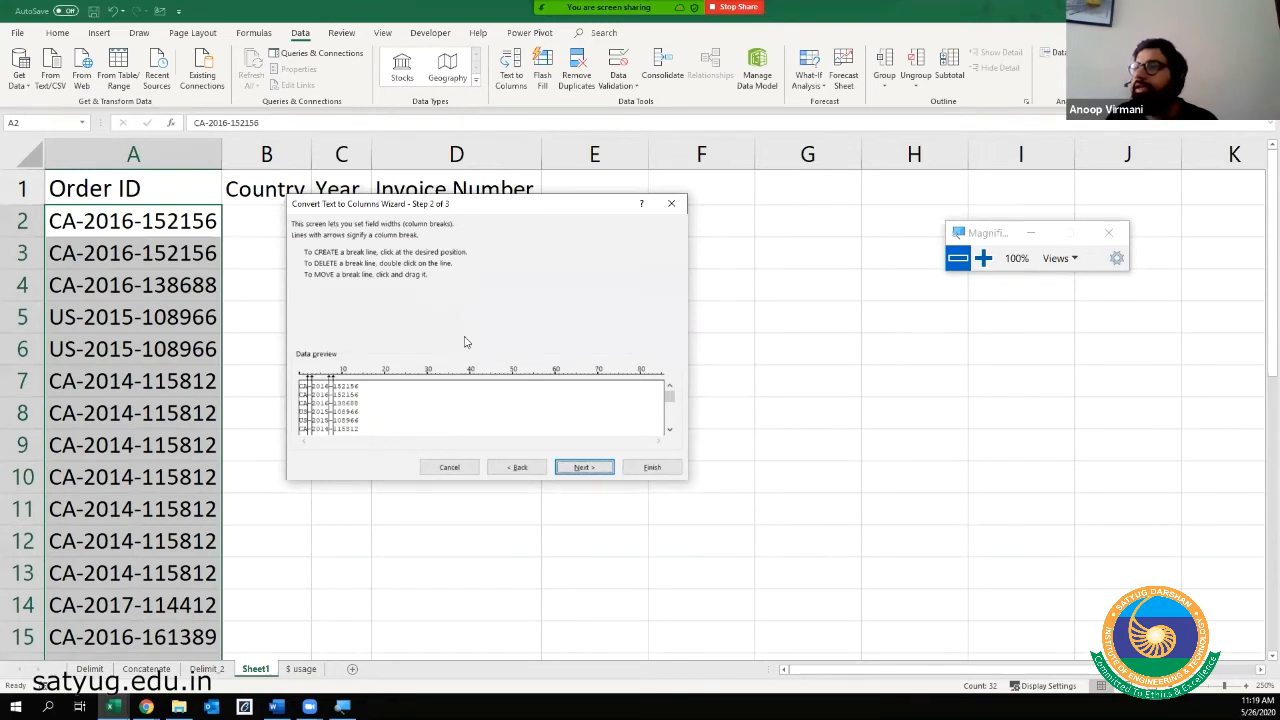
# - Try moving the last break line into the invoice number, and recreate it directly after the second hyphen
pyautogui.click(590, 468)
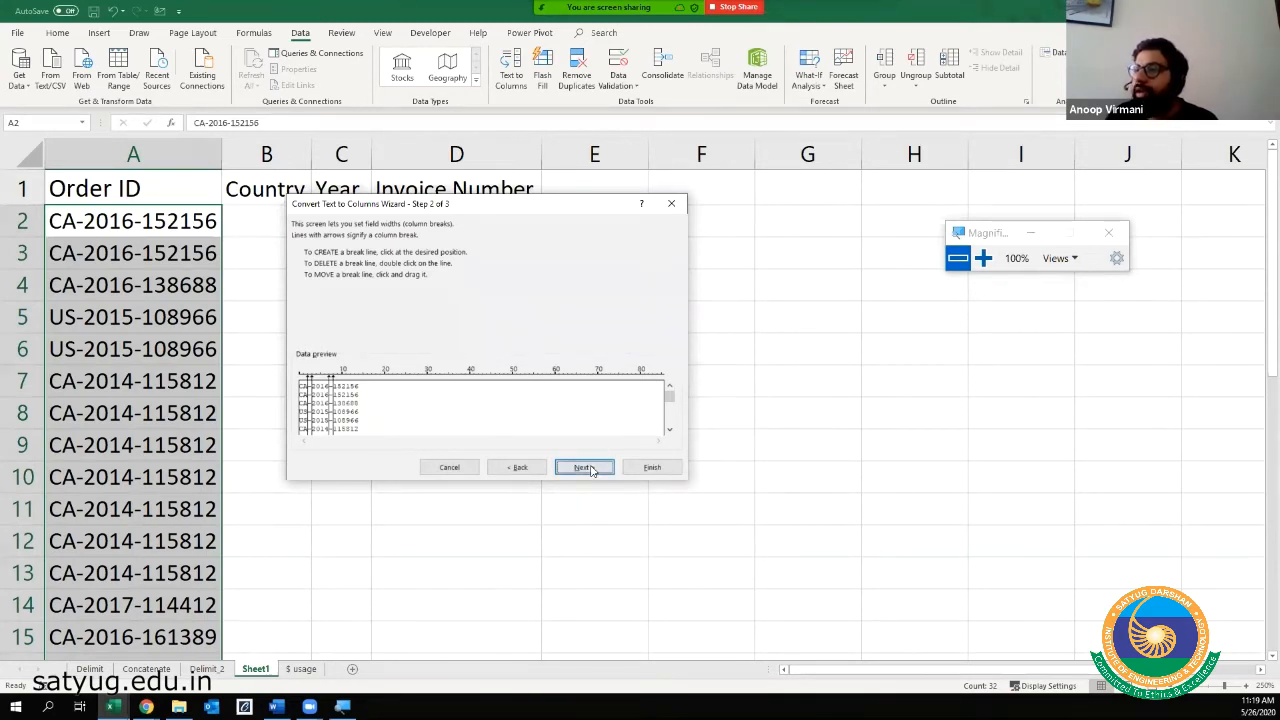
pyautogui.moveTo(337, 390)
pyautogui.mouseDown()
pyautogui.moveTo(367, 394)
pyautogui.moveTo(348, 401)
pyautogui.mouseUp()
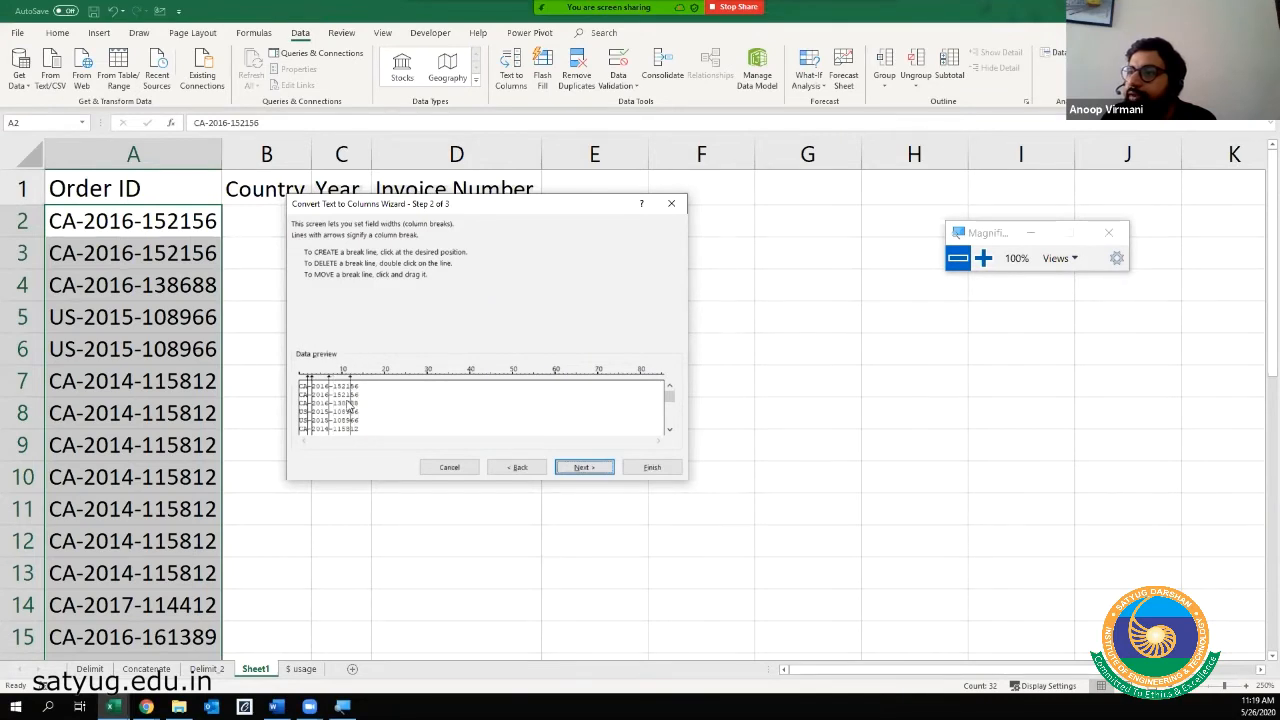
pyautogui.doubleClick(350, 402)
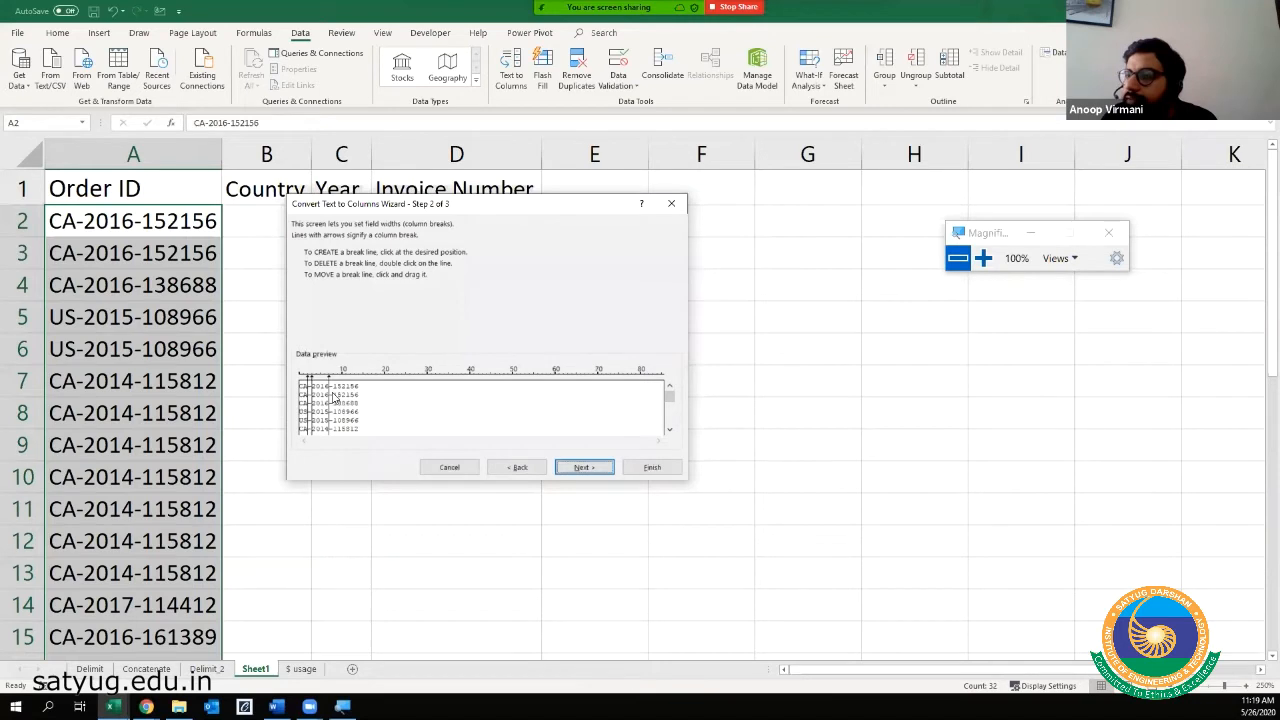
pyautogui.click(335, 398)
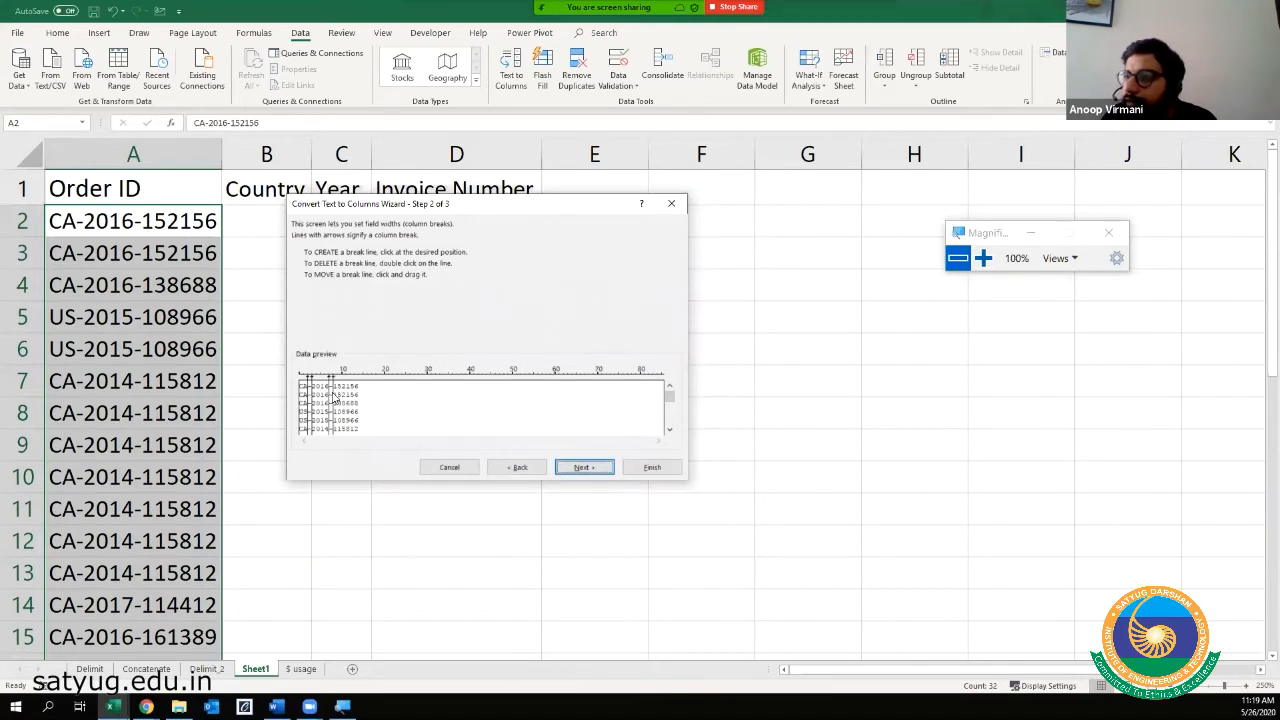
# - In the final wizard step, format the country code column as Text and exclude the first hyphen column from the import
pyautogui.click(585, 467)
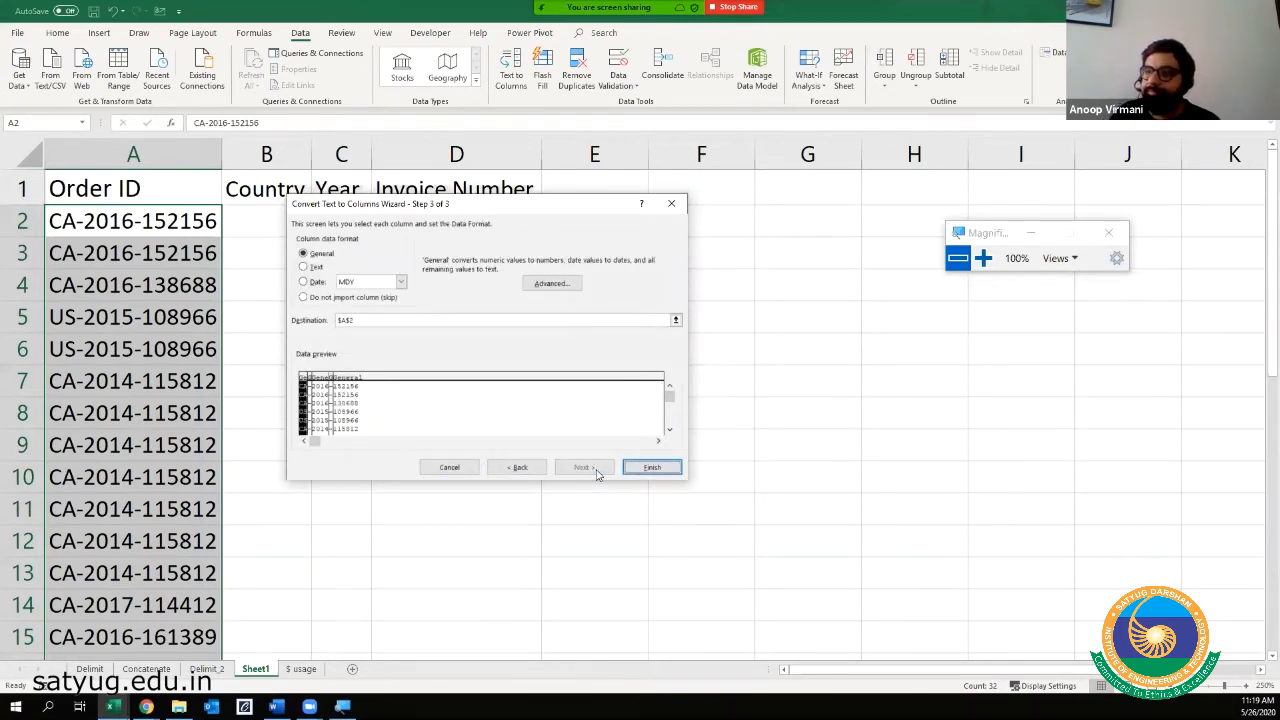
pyautogui.click(314, 267)
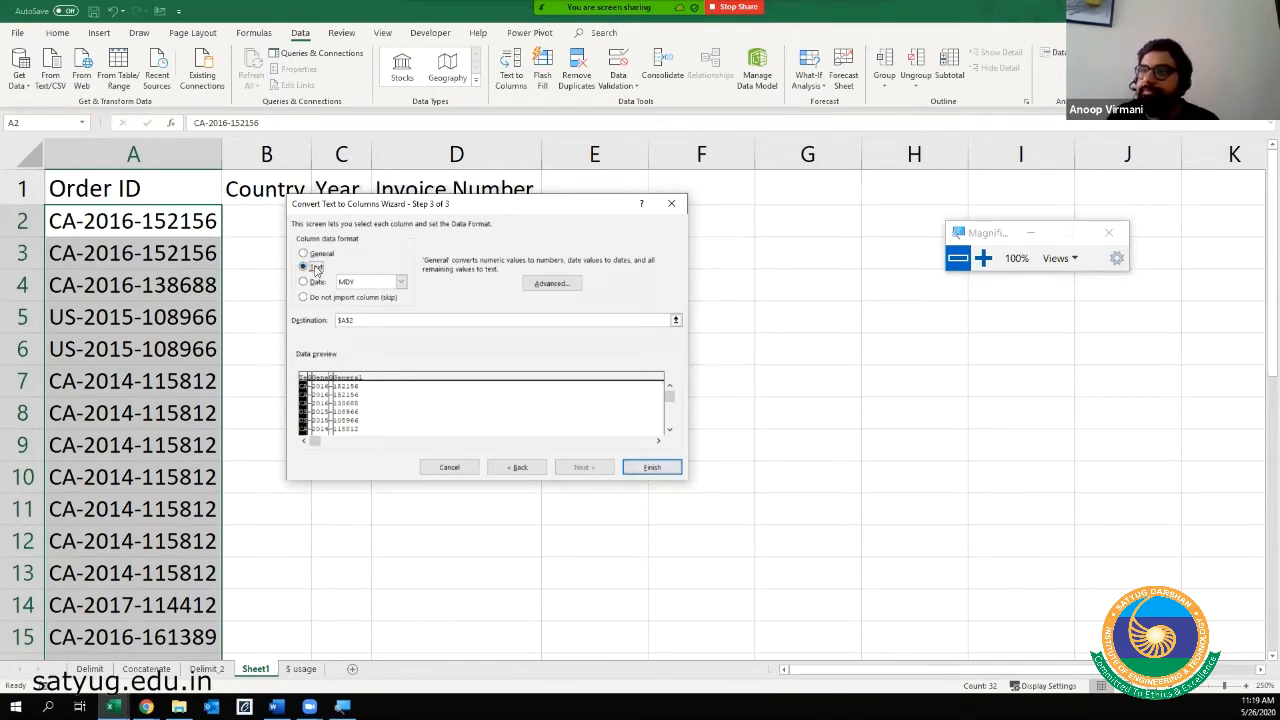
pyautogui.click(311, 398)
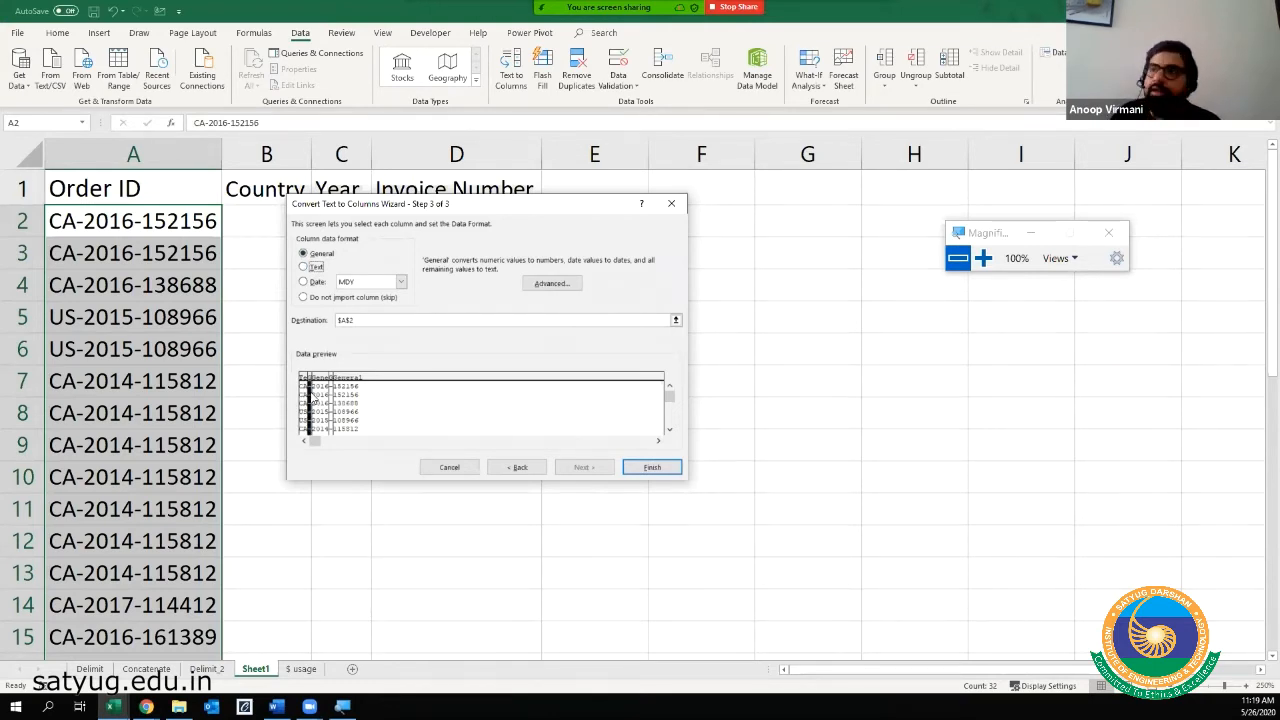
pyautogui.click(309, 302)
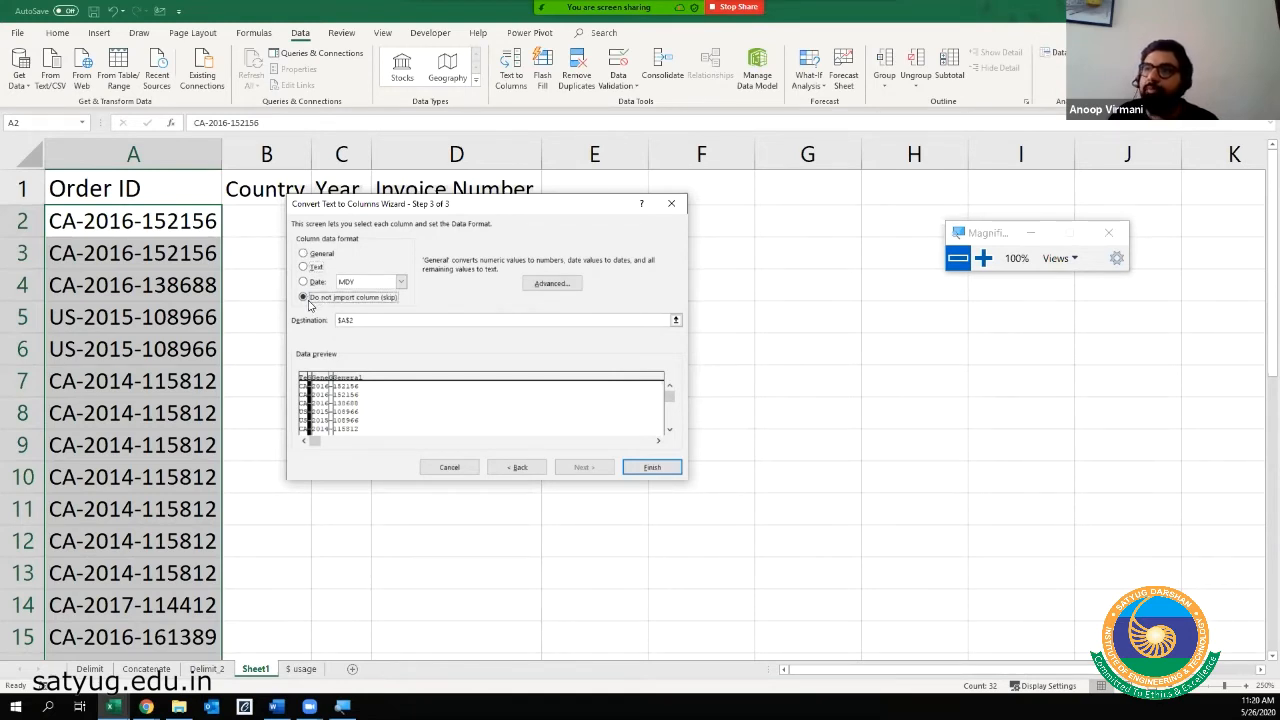
pyautogui.press('ctrl')
pyautogui.press('ctrl')
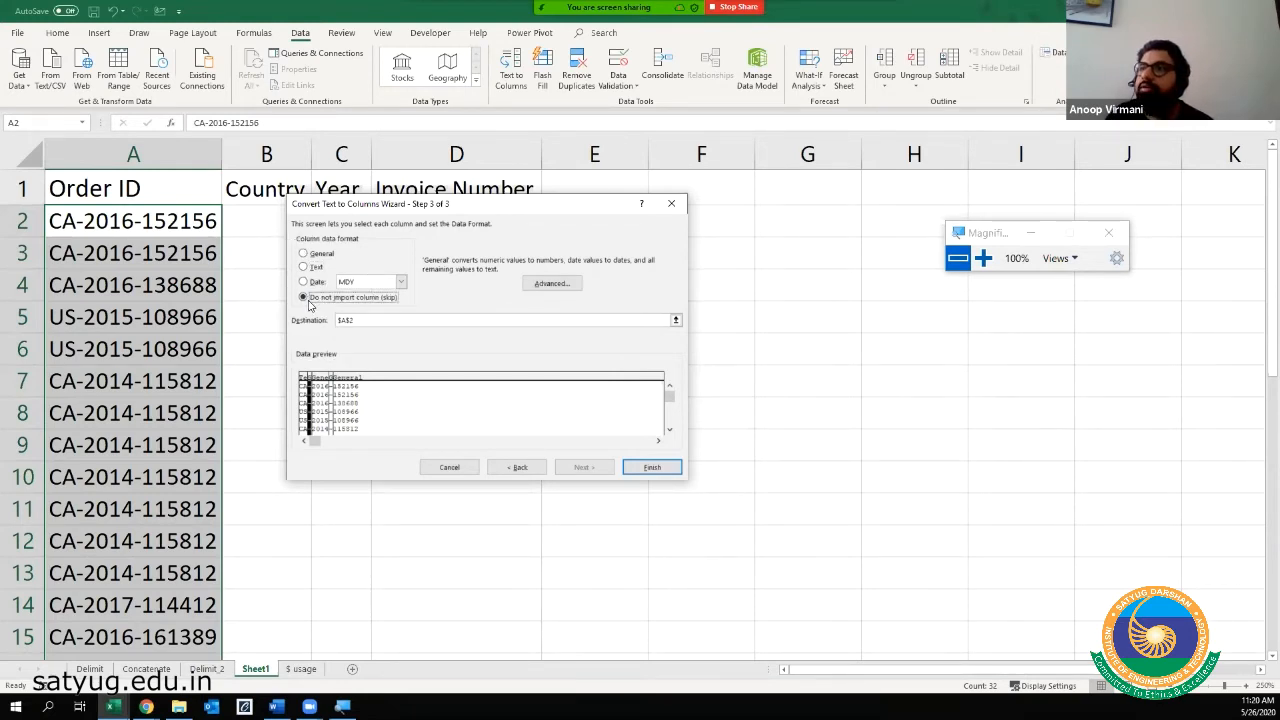
pyautogui.press('ctrl')
pyautogui.press('ctrl')
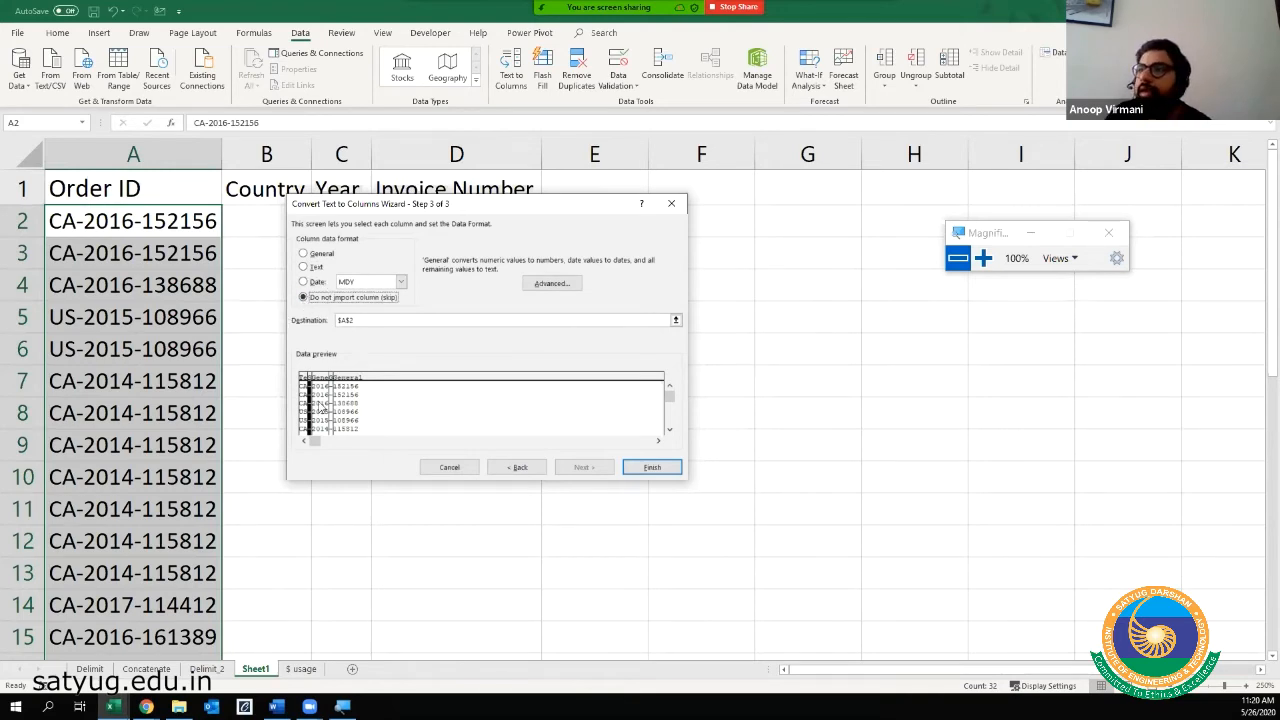
# - Keep the year and invoice number columns as General, exclude the second hyphen column from the import, and finish the text split
pyautogui.click(322, 395)
pyautogui.click(303, 254)
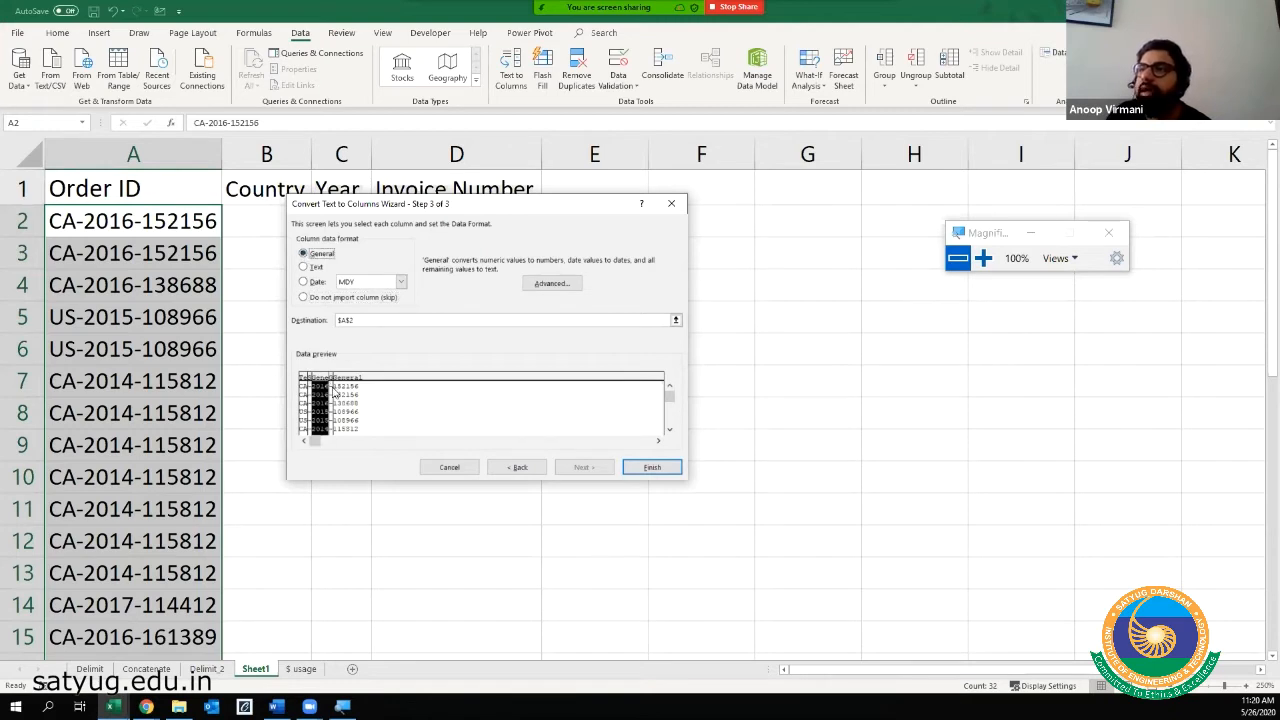
pyautogui.click(333, 395)
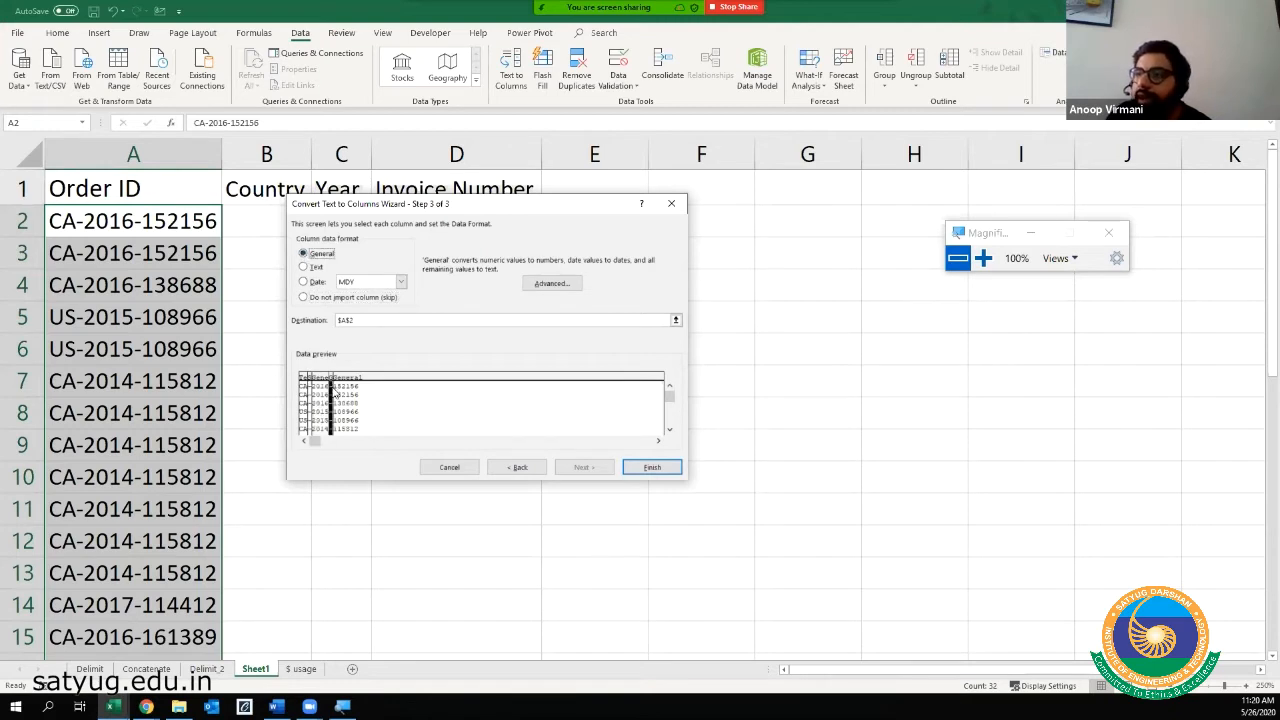
pyautogui.click(302, 299)
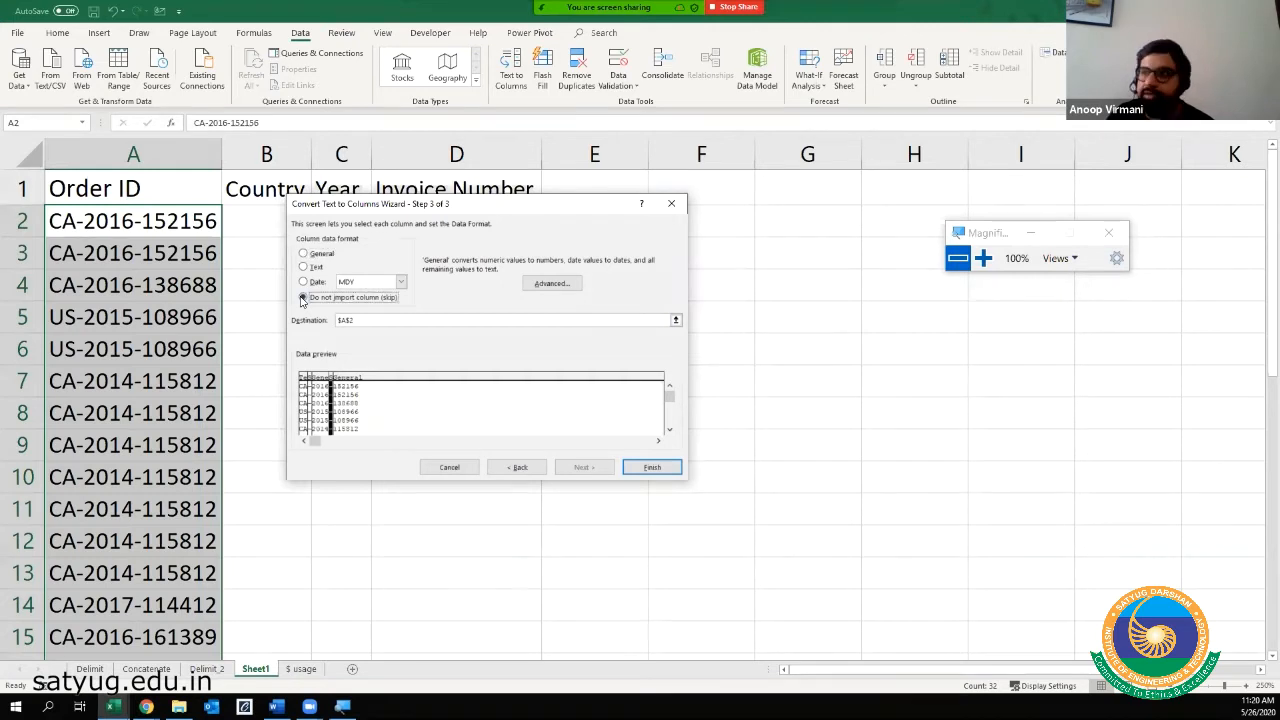
pyautogui.click(358, 396)
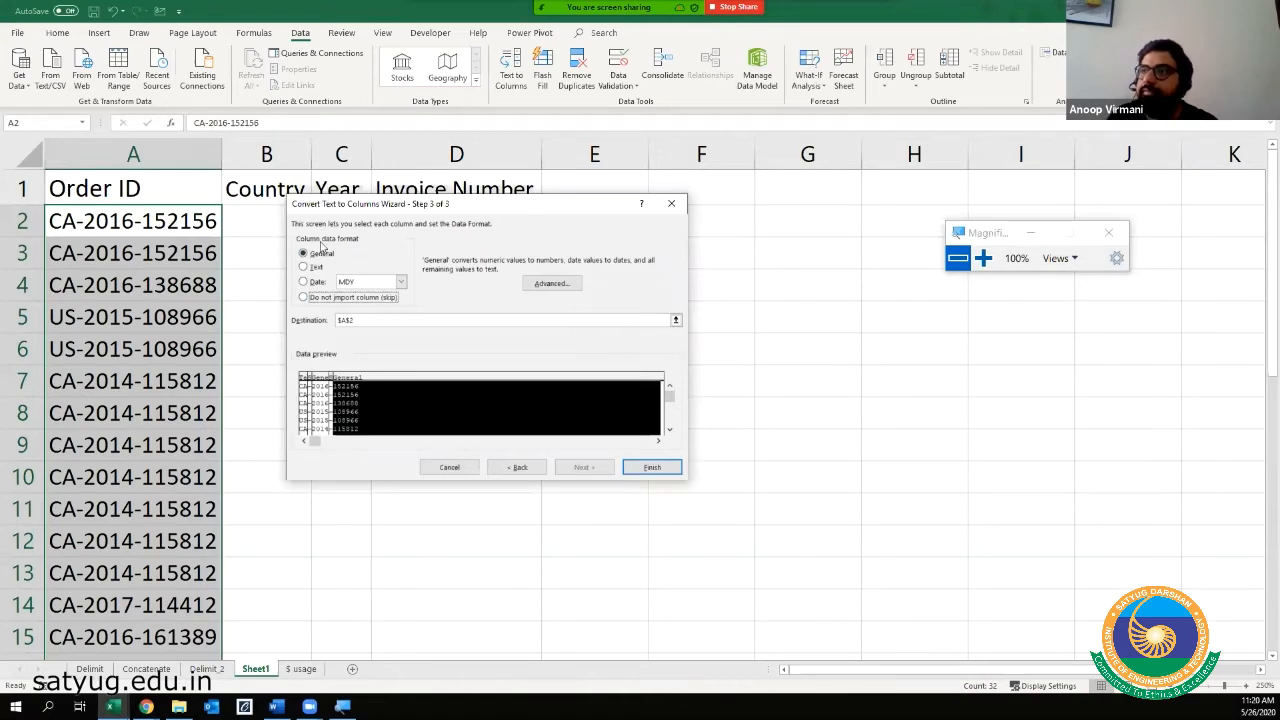
pyautogui.click(653, 468)
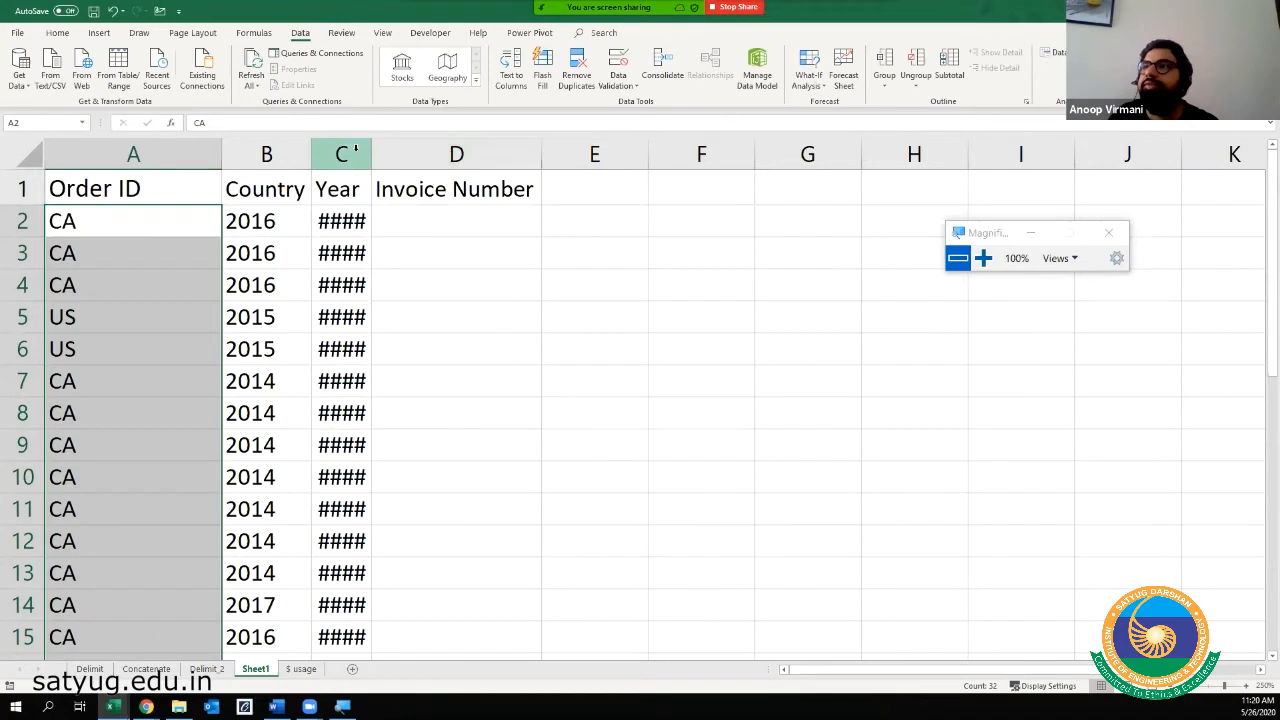
# - Move the Country, Year and Invoice Number headings to A1:C1 above their data, and autofit column C
pyautogui.doubleClick(371, 154)
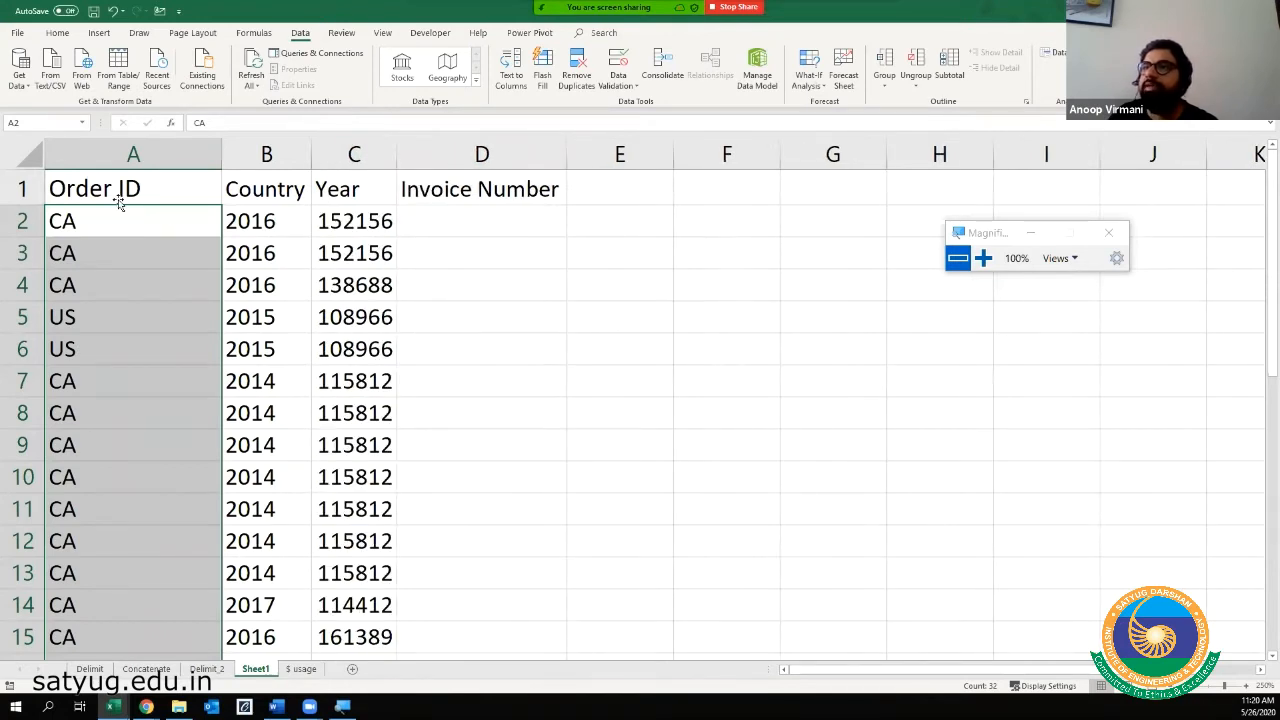
pyautogui.press('Up')
pyautogui.press('Right')
pyautogui.hotkey('ctrl', 'shift', 'Right')
pyautogui.hotkey('ctrl', 'x')
pyautogui.press('Left')
pyautogui.hotkey('ctrl', 'v')
pyautogui.press('Down')
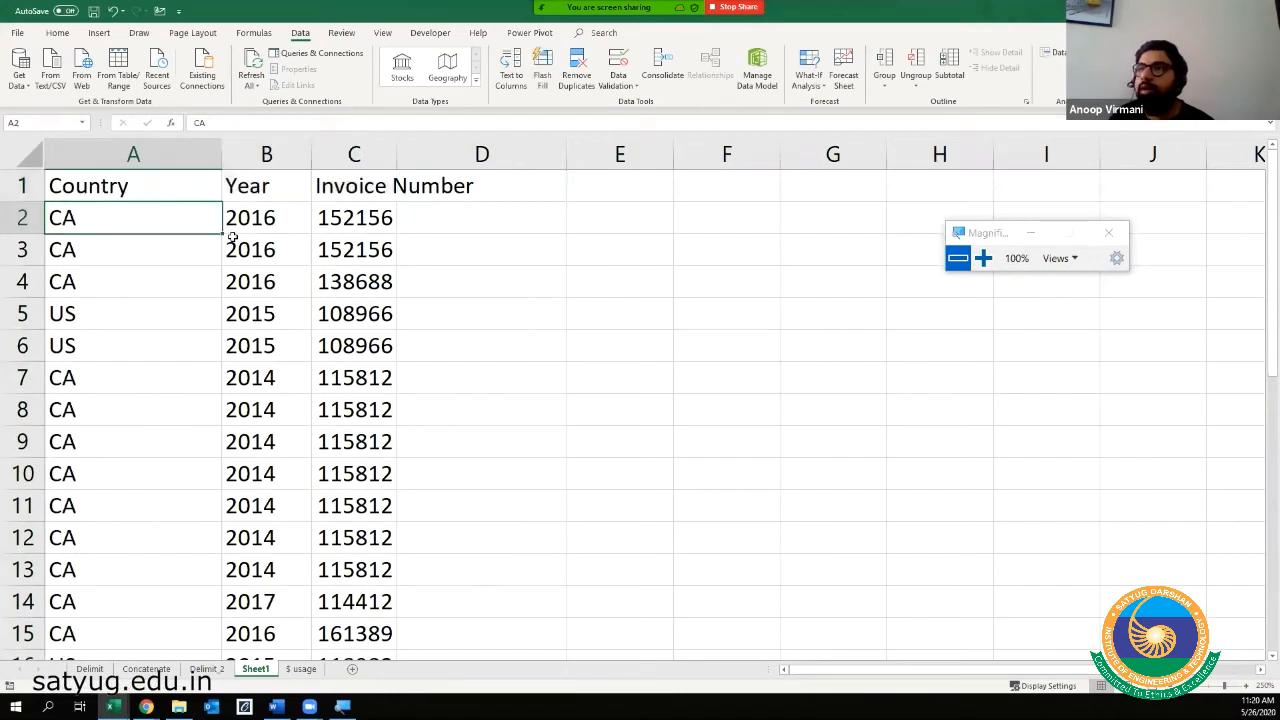
pyautogui.press('Up')
pyautogui.doubleClick(391, 148)
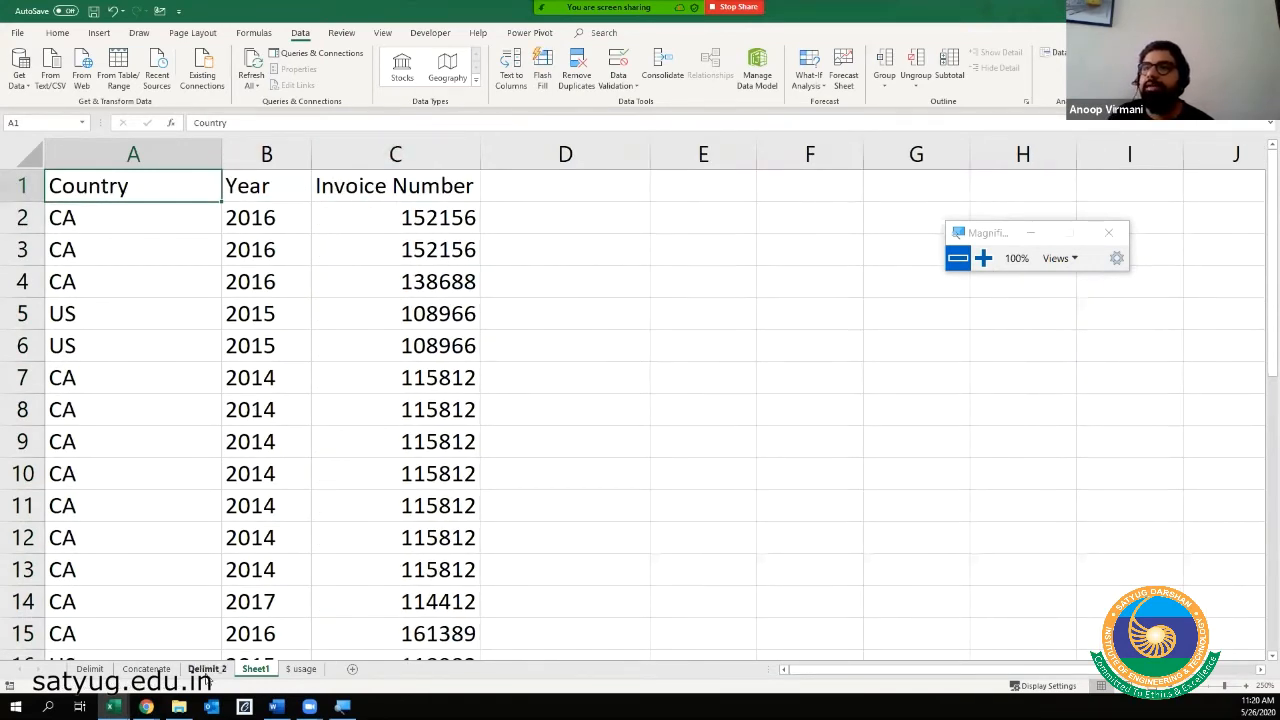
# - Compare the split result with the Country, Year and Invoice Number columns on the Delimit_2 sheet, and return to Sheet1
pyautogui.click(206, 670)
pyautogui.hotkey('ctrl', 'Home')
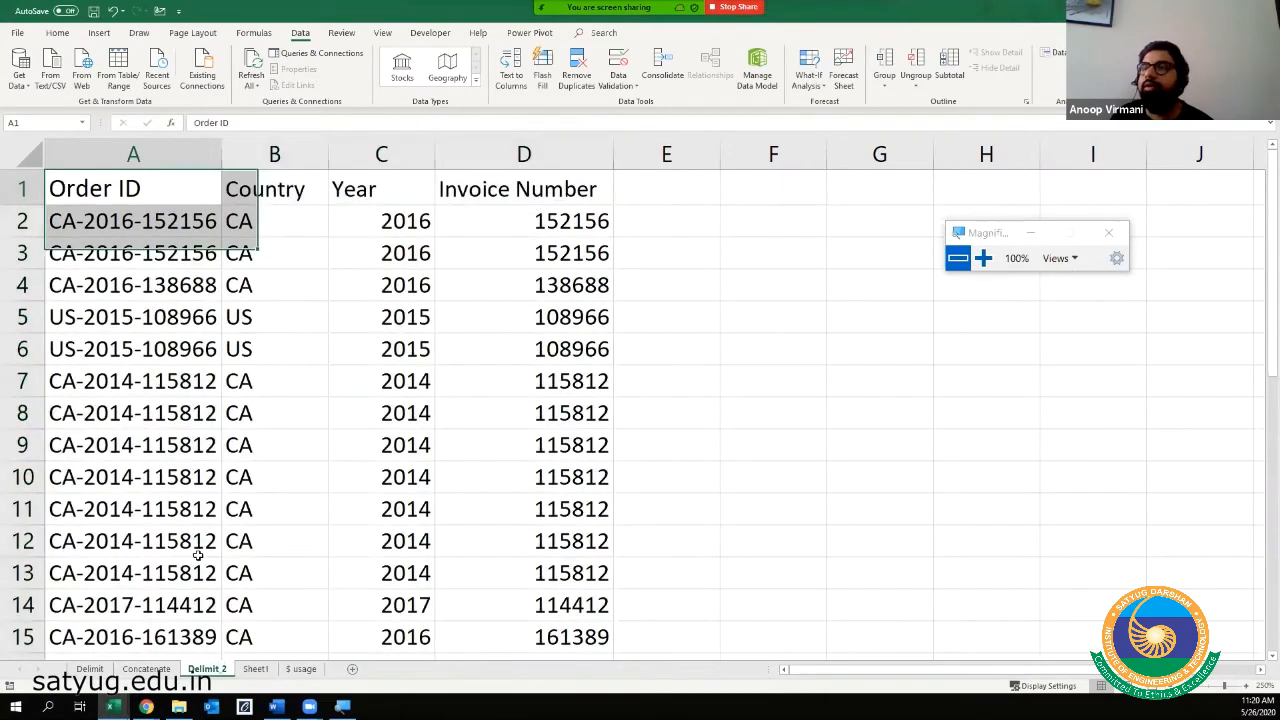
pyautogui.press('Right')
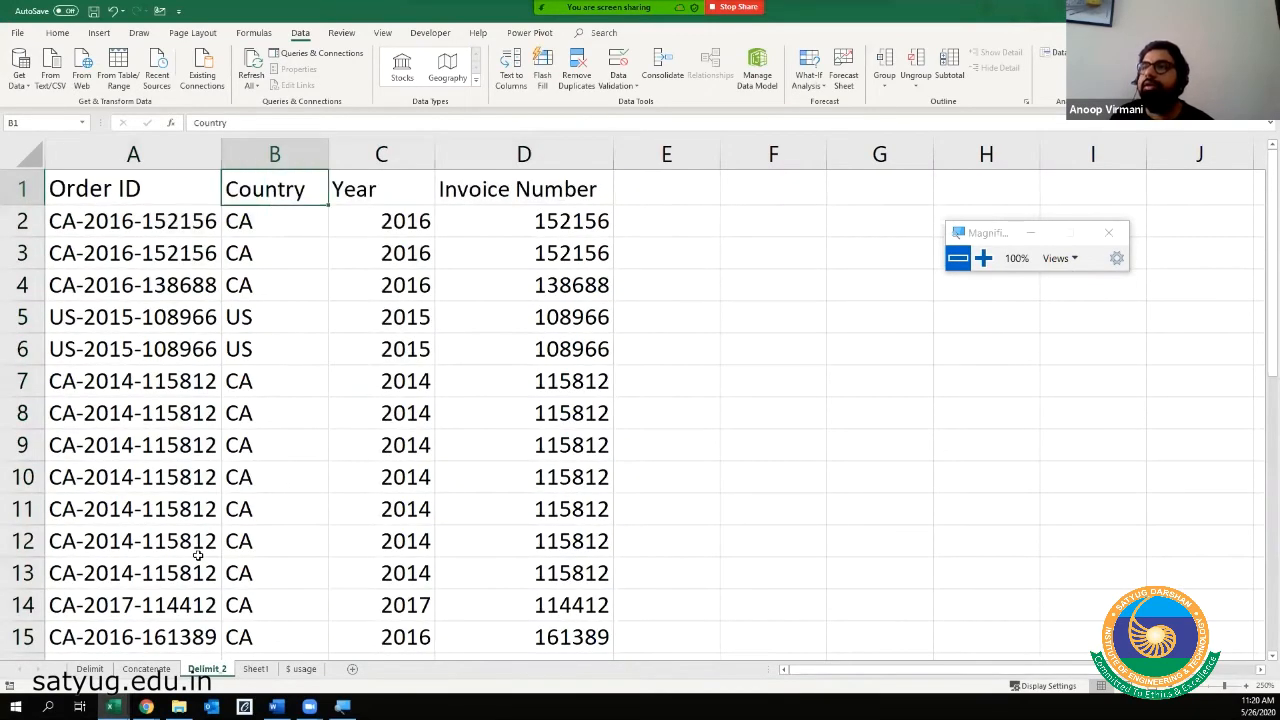
pyautogui.click(255, 668)
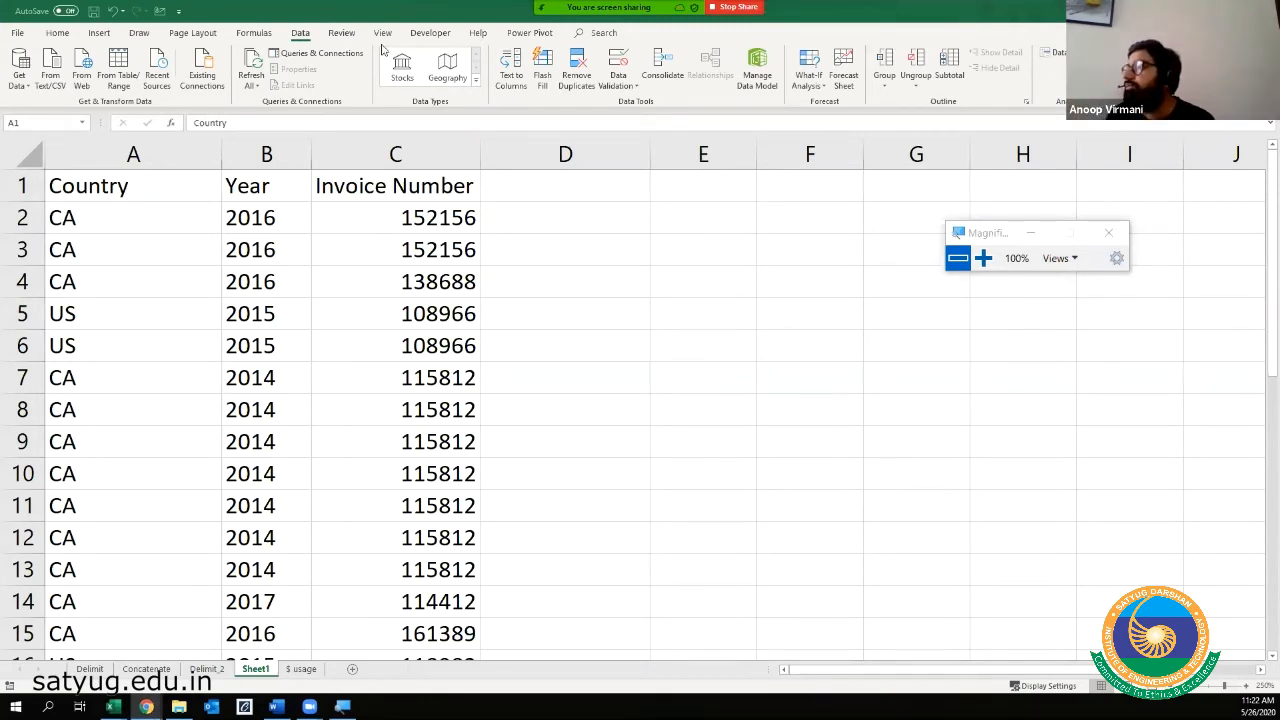
# - Close the Magnifier and select cell B3 in the Year column
pyautogui.press('super+Escape')
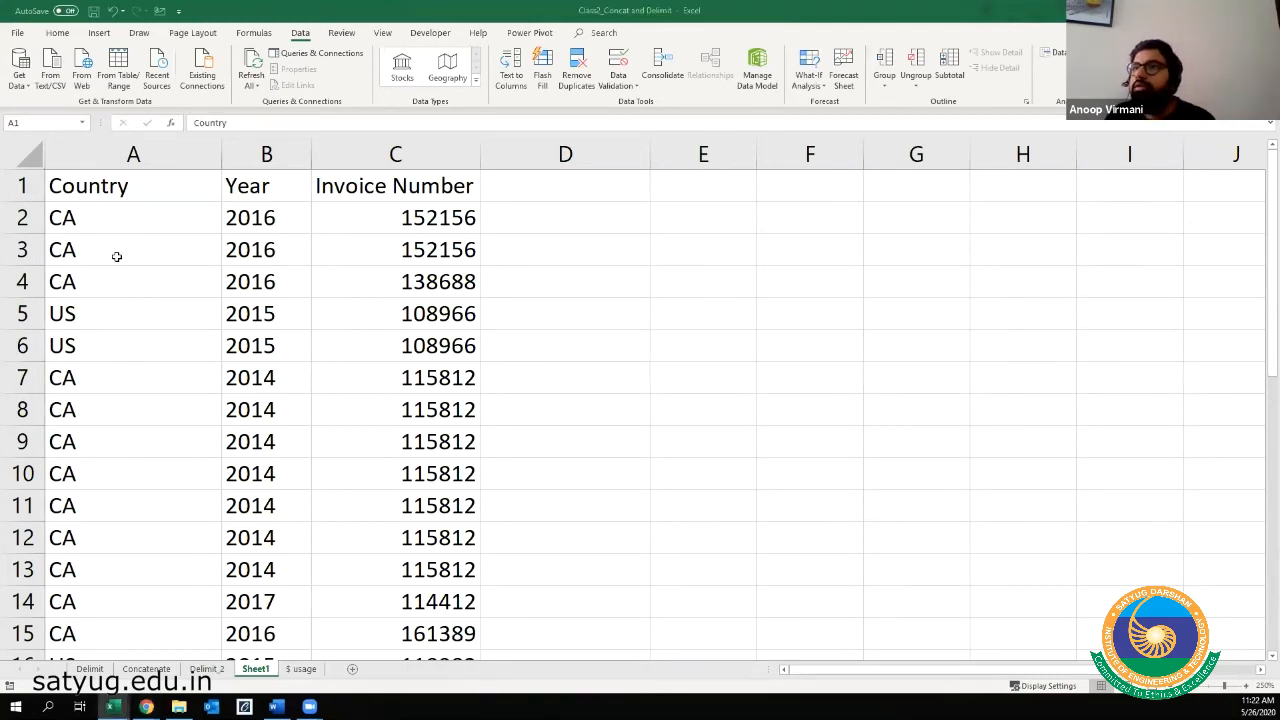
pyautogui.click(250, 249)
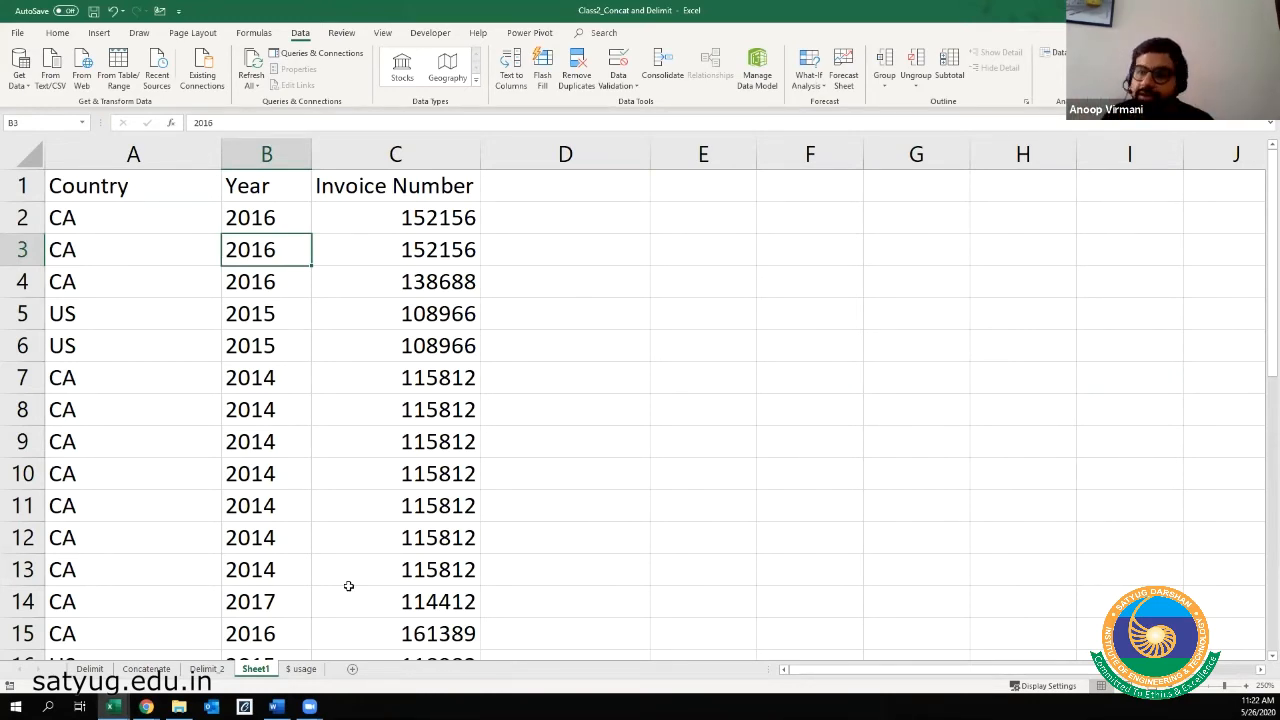
# - Open the Concatenate sheet and widen the First Name and Last Name columns slightly
pyautogui.click(146, 668)
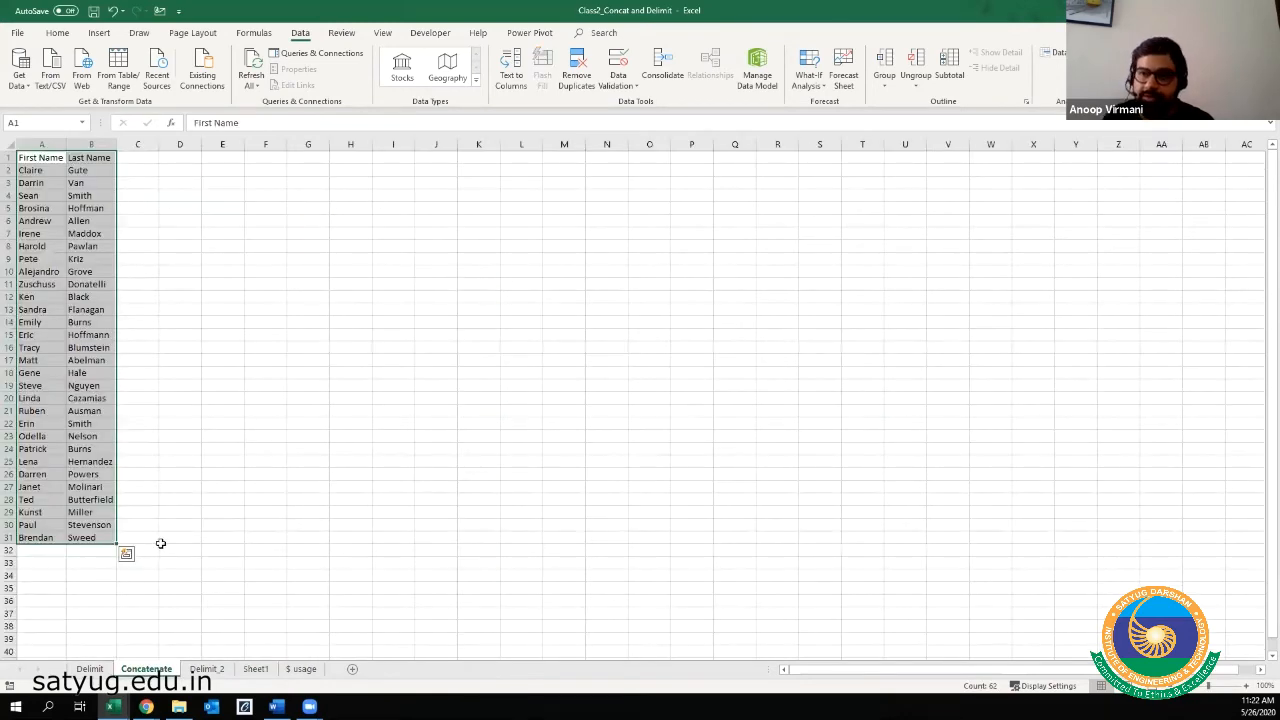
pyautogui.scroll(6, 111, 440)
pyautogui.click(160, 318)
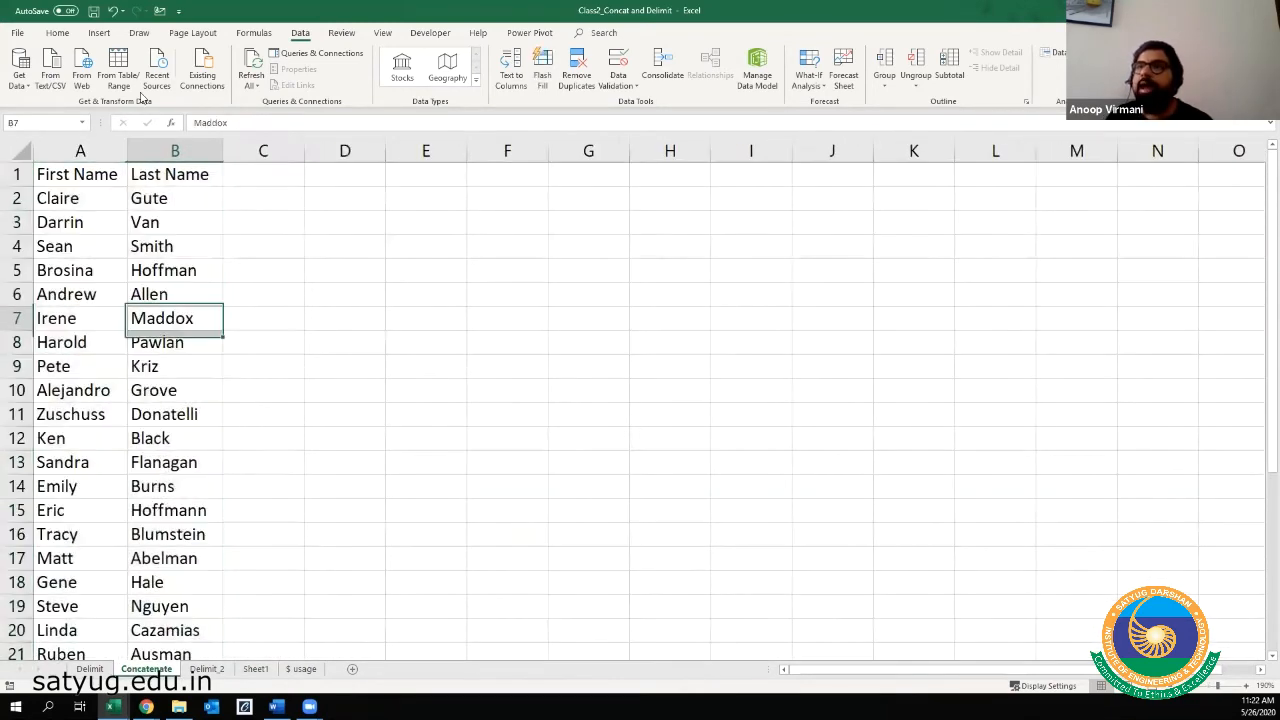
pyautogui.doubleClick(127, 152)
pyautogui.moveTo(219, 150); pyautogui.dragTo(238, 150)
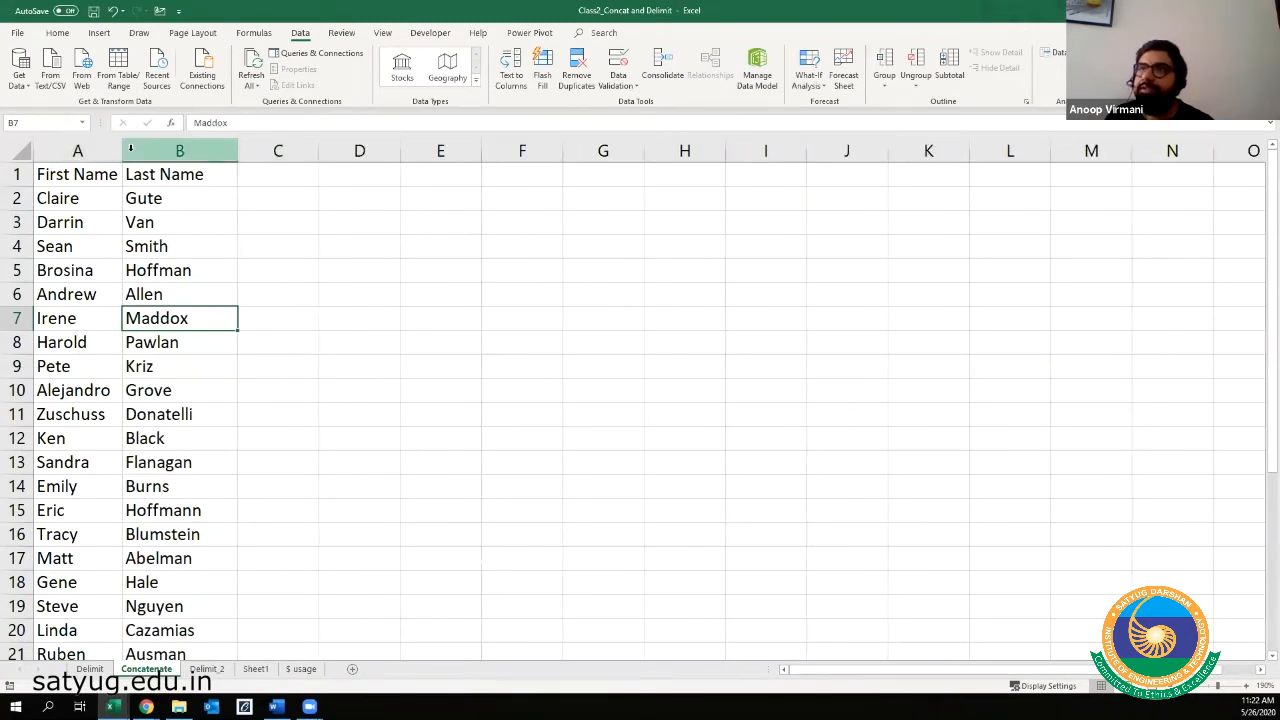
pyautogui.moveTo(125, 150); pyautogui.dragTo(144, 150)
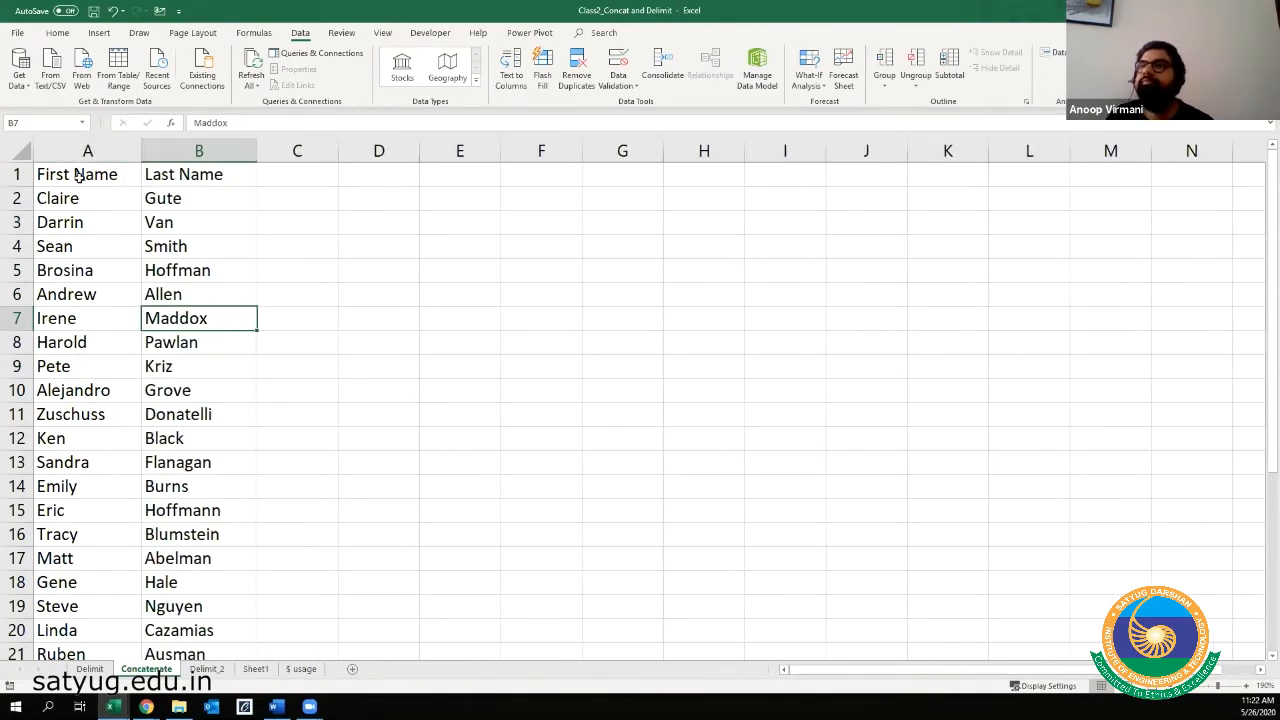
# - Insert a blank row above the headings, add the heading "Full Name" in C2, and widen column C
pyautogui.click(18, 174)
pyautogui.hotkey('ctrl', 'shift', '+')
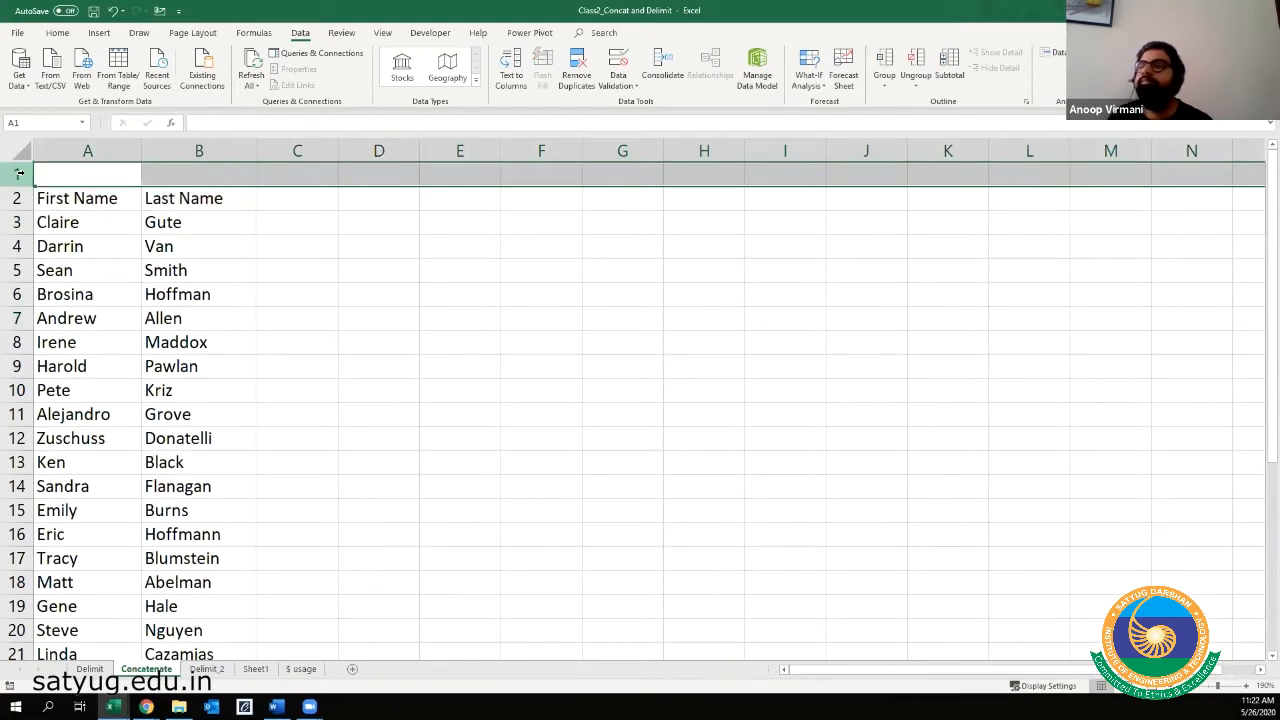
pyautogui.press('Right')
pyautogui.press('Down')
pyautogui.press('Right')
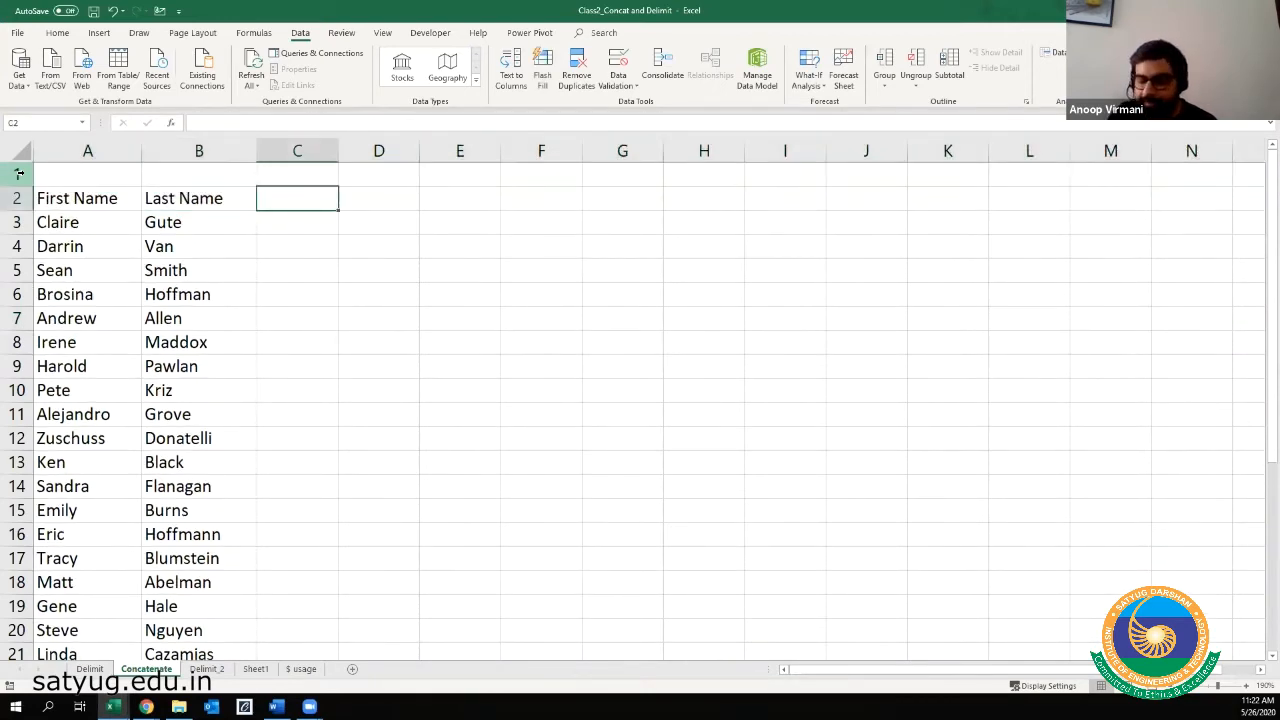
pyautogui.write('Full Name')
pyautogui.press('Return')
pyautogui.press('Up')
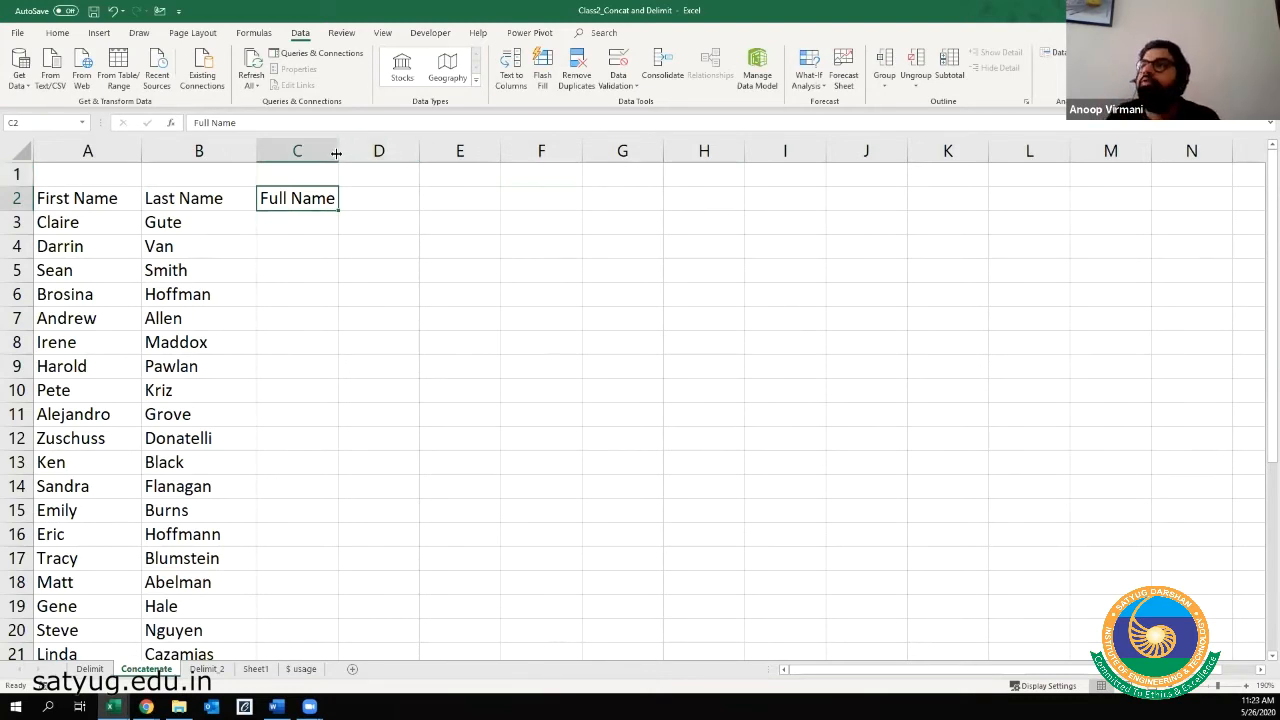
pyautogui.moveTo(338, 152); pyautogui.dragTo(383, 148)
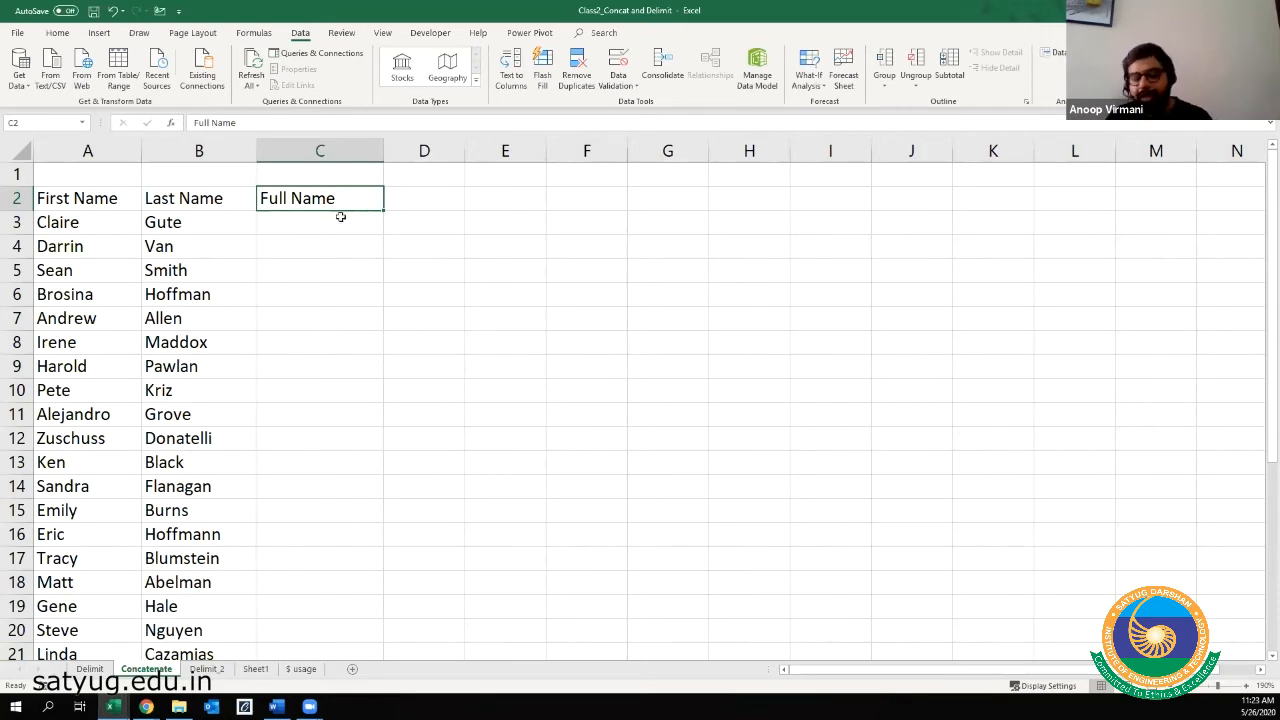
# - Copy the Full Name heading into D2 and E2, and widen columns D and E to about match column C
pyautogui.hotkey('ctrl', 'c')
pyautogui.press('Right')
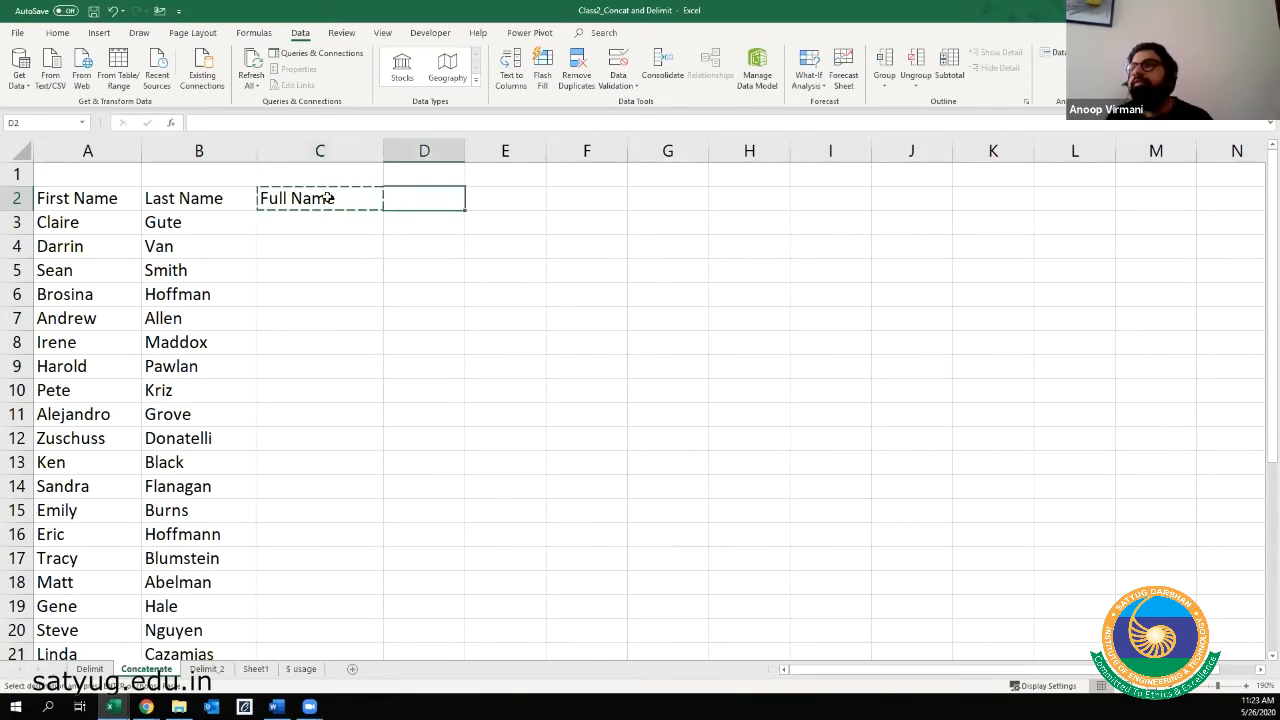
pyautogui.press('Return')
pyautogui.hotkey('ctrl', 'c')
pyautogui.press('Right')
pyautogui.press('Return')
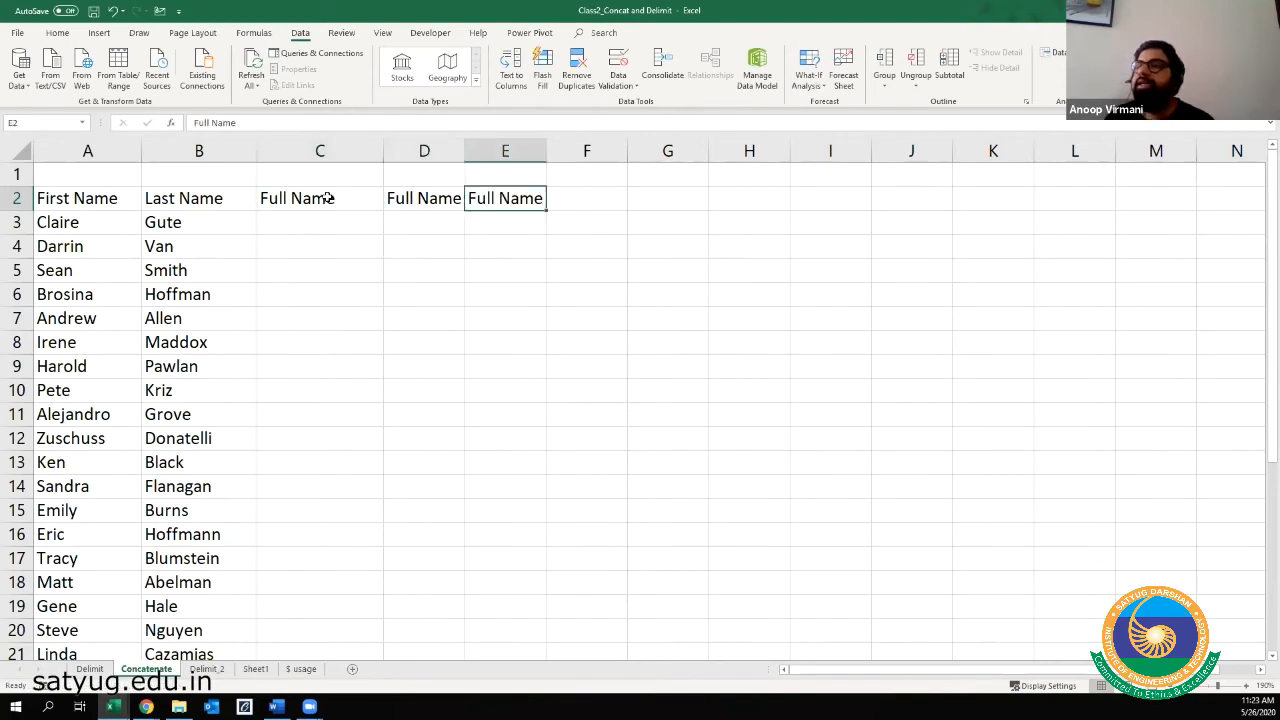
pyautogui.moveTo(464, 150); pyautogui.dragTo(507, 150)
pyautogui.moveTo(591, 148); pyautogui.dragTo(632, 148)
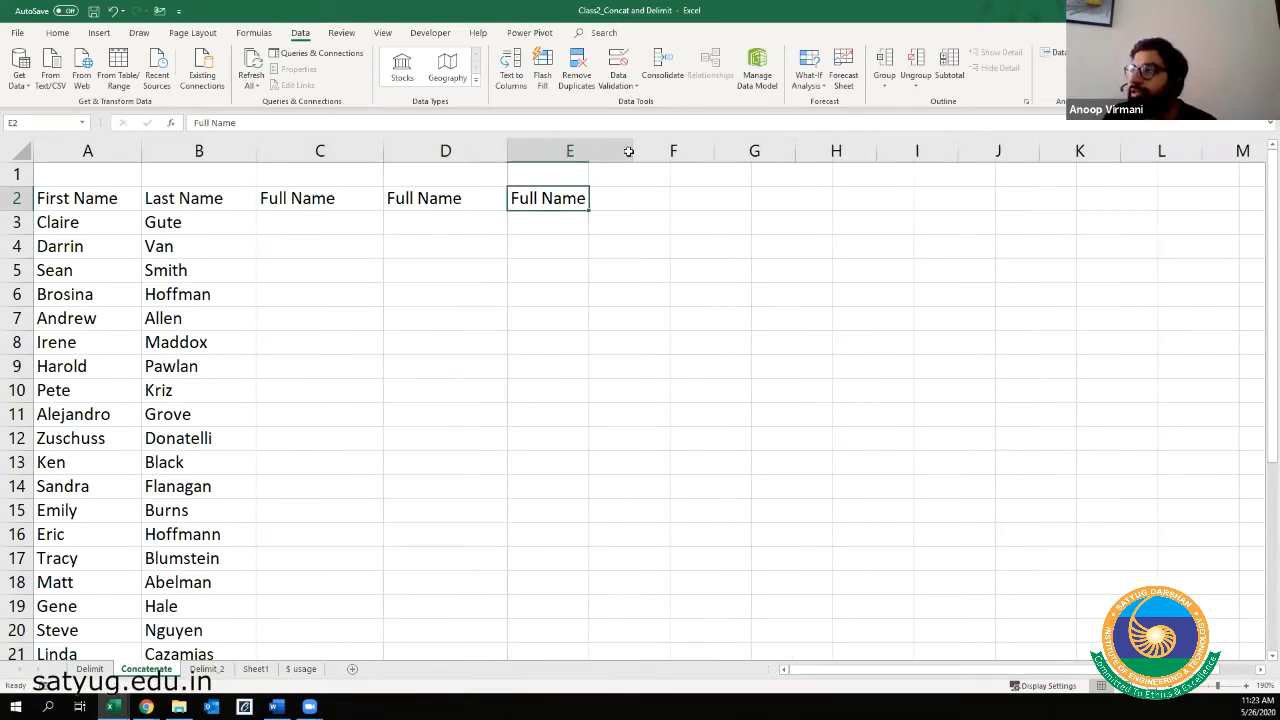
# - Label the three Full Name columns in C1:E1 as "Concatenate", "Concat" and "Textjoin"
pyautogui.click(308, 178)
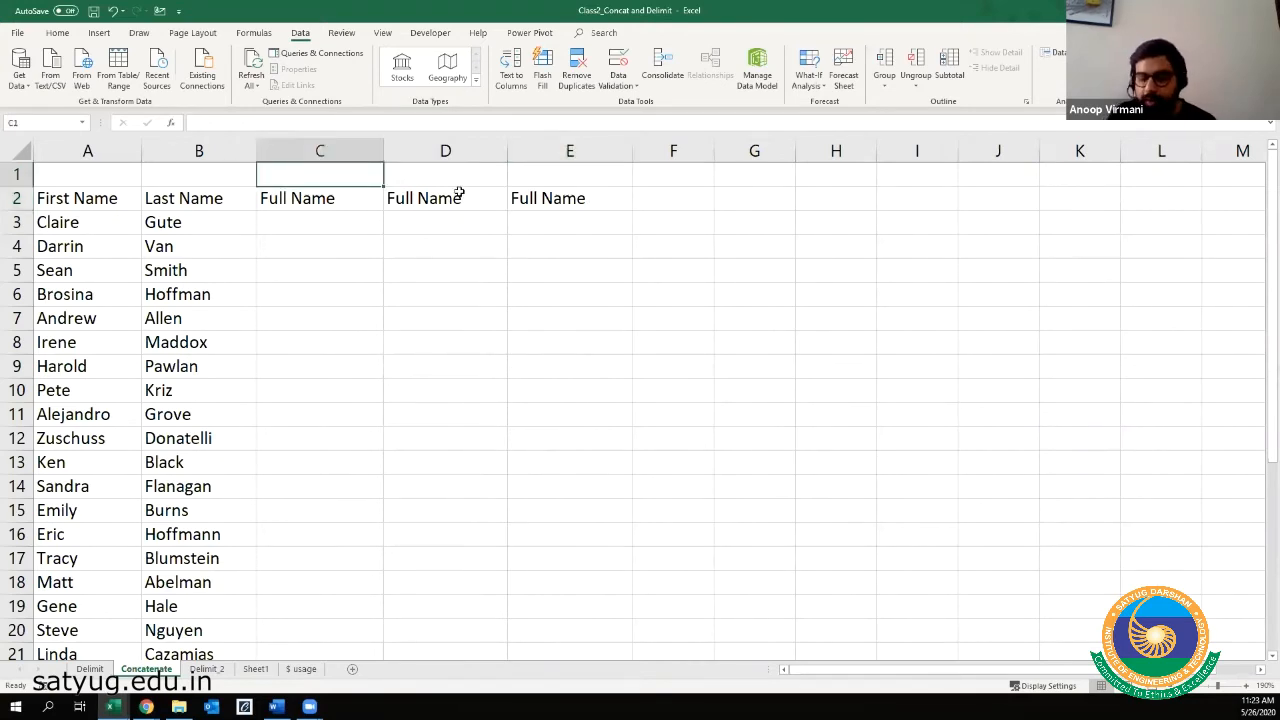
pyautogui.write('Co')
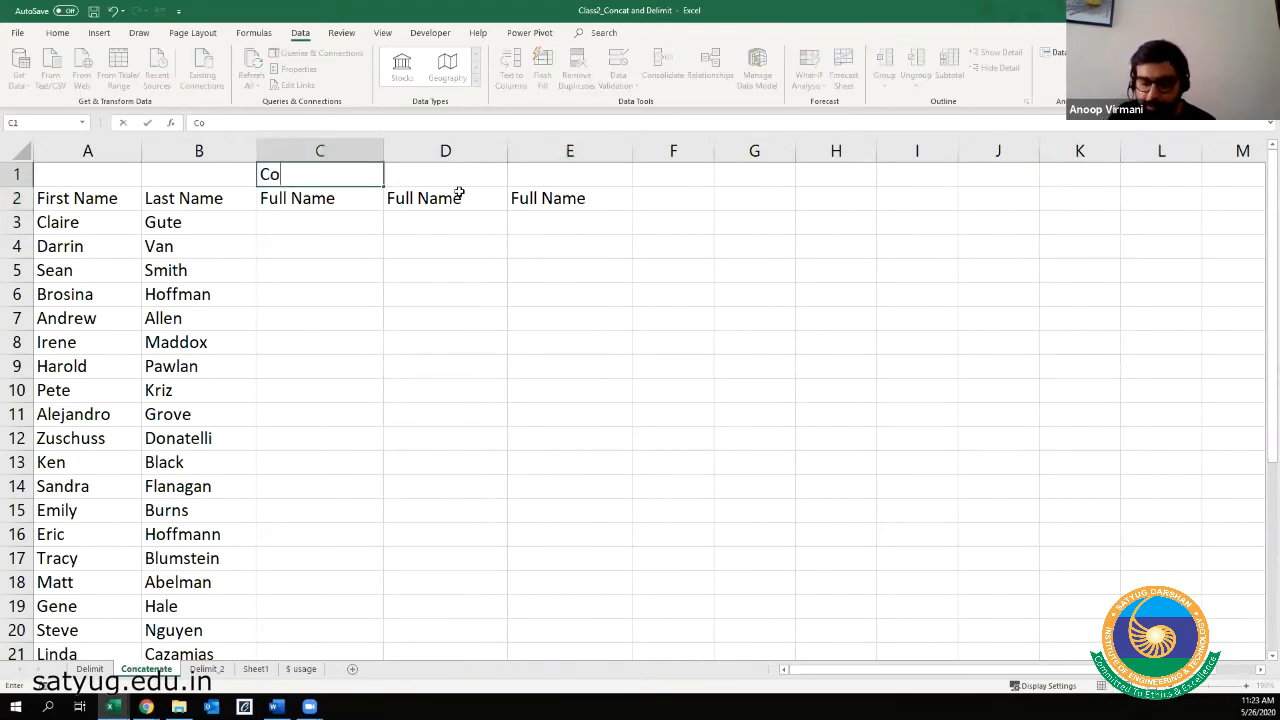
pyautogui.write('ncatenate')
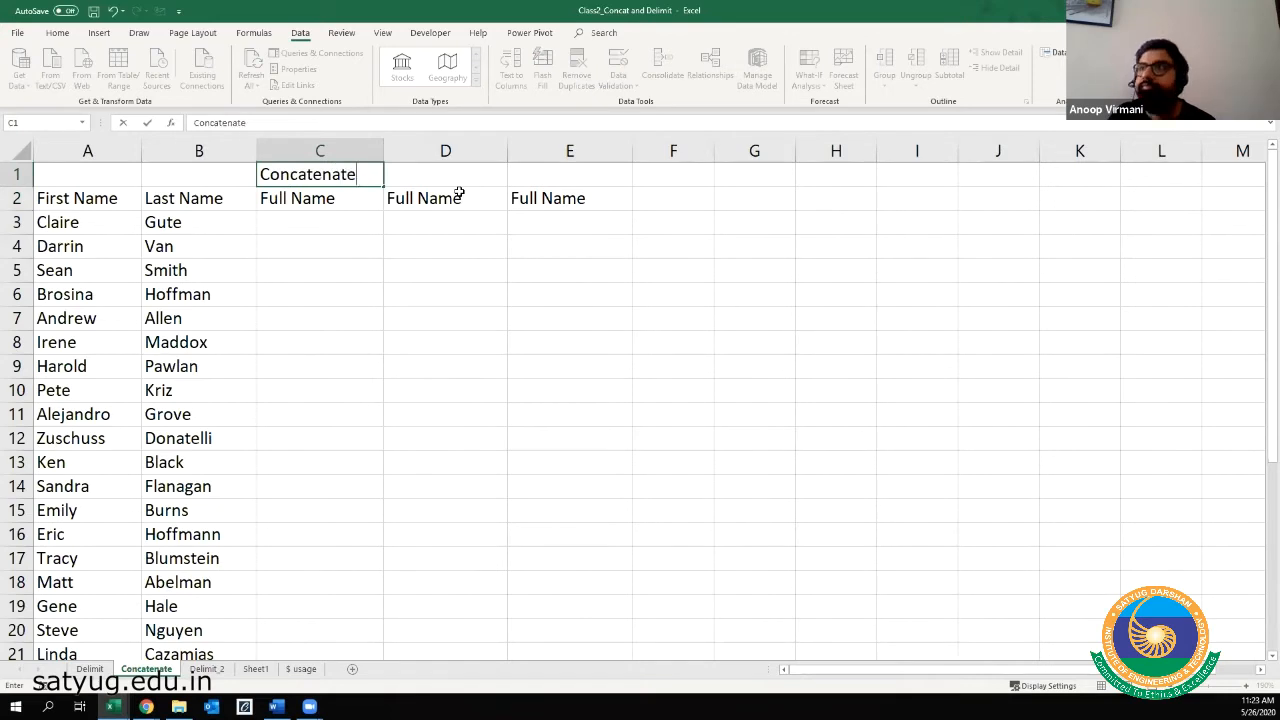
pyautogui.press('Tab')
pyautogui.write('Conca')
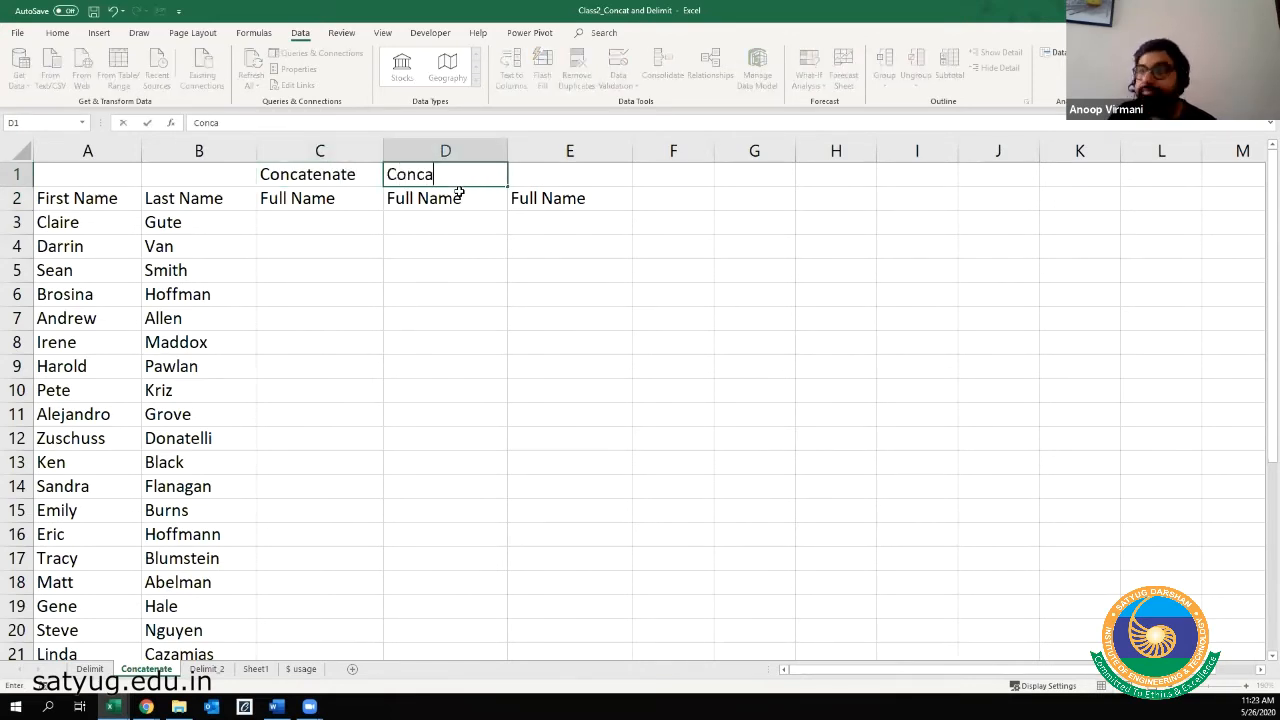
pyautogui.write('t')
pyautogui.press('Tab')
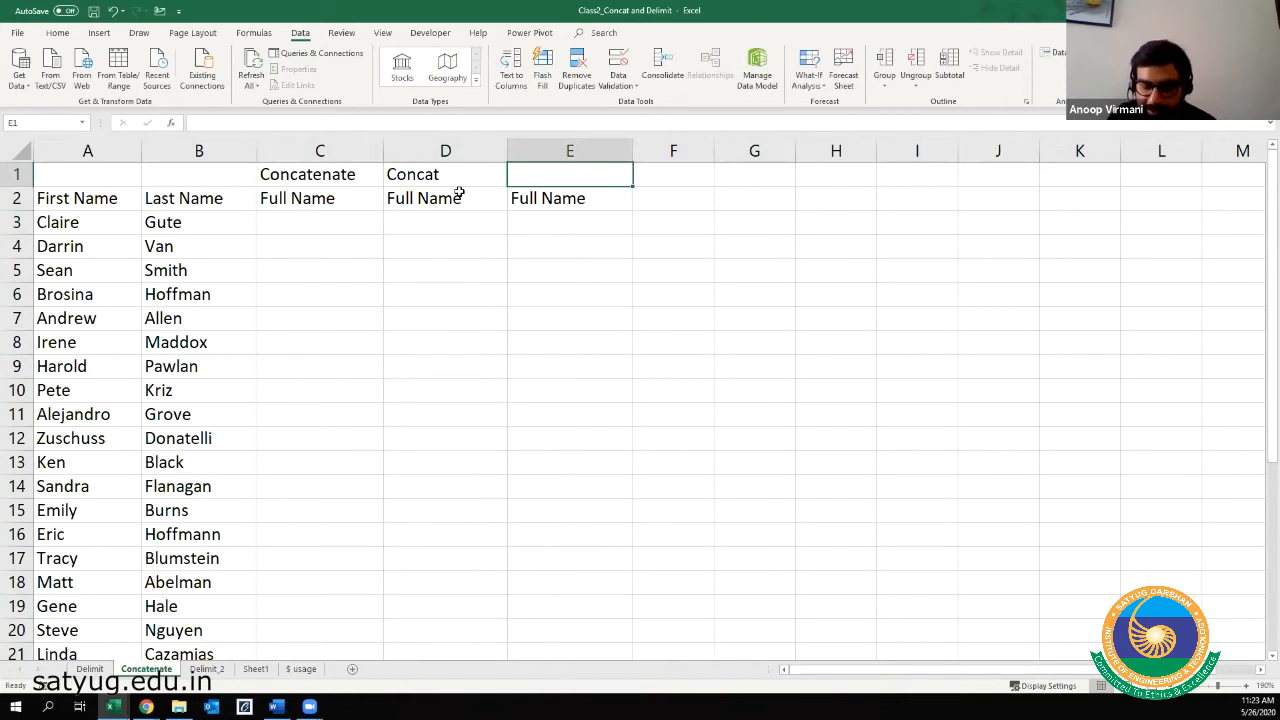
pyautogui.write('Text')
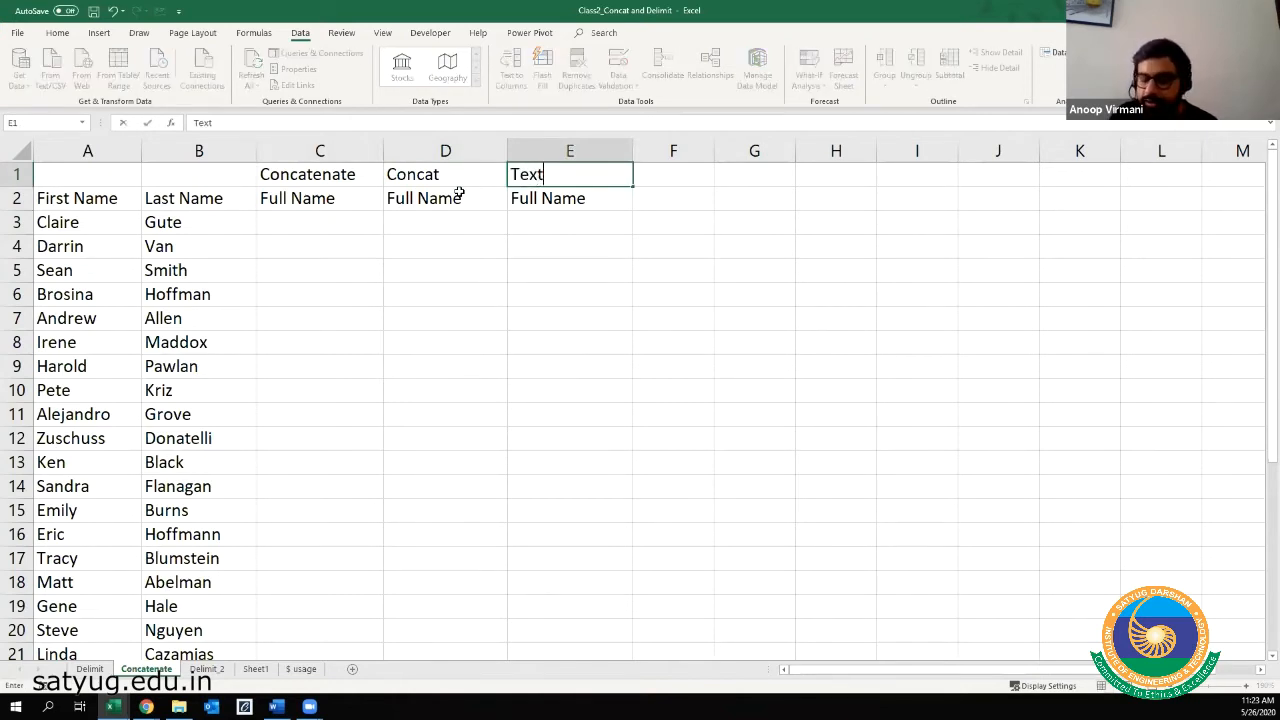
pyautogui.write('join')
pyautogui.press('Return')
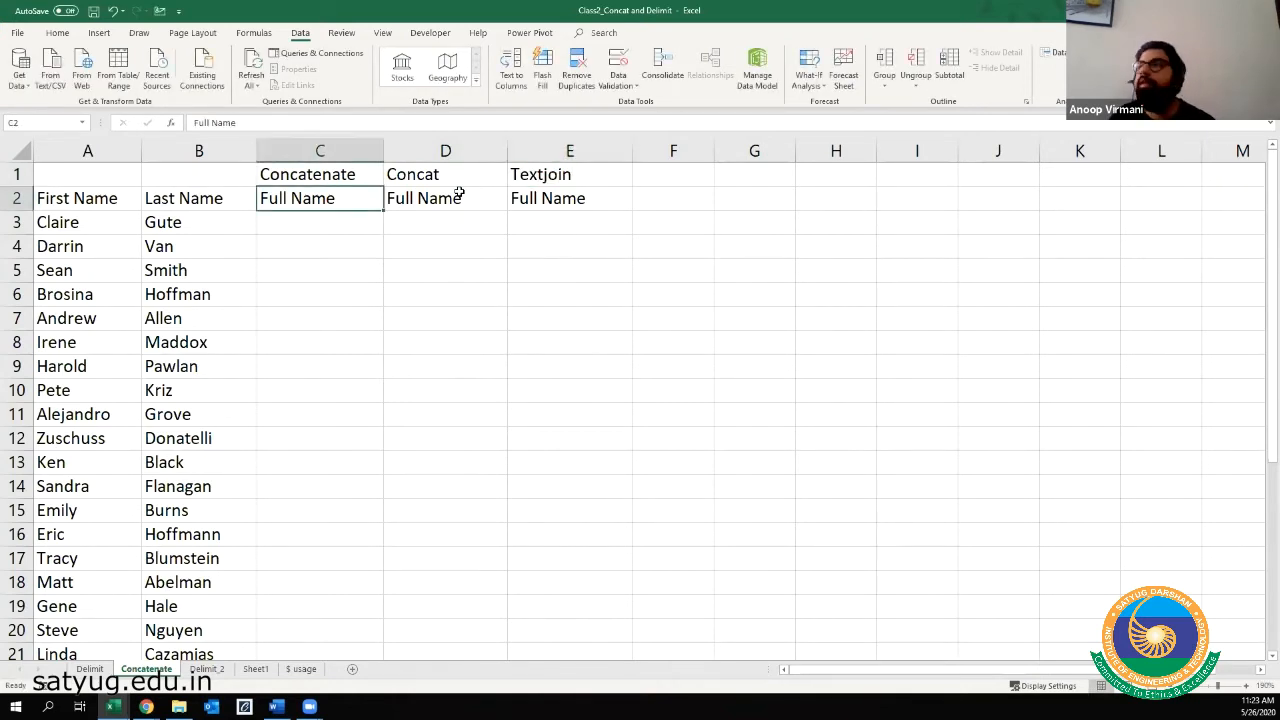
# - Start a CONCATENATE formula in C3 with the first name in A3 as its first argument
pyautogui.press('Down')
pyautogui.press('Up')
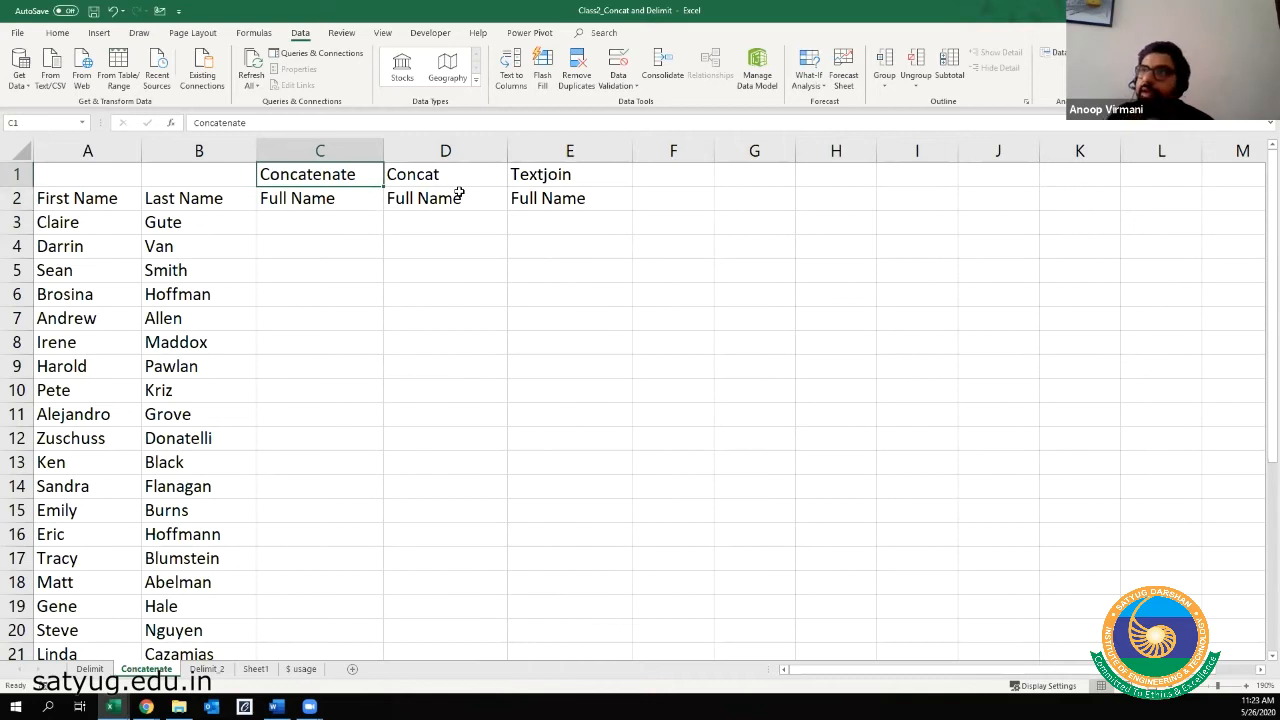
pyautogui.press('Down')
pyautogui.press('Down')
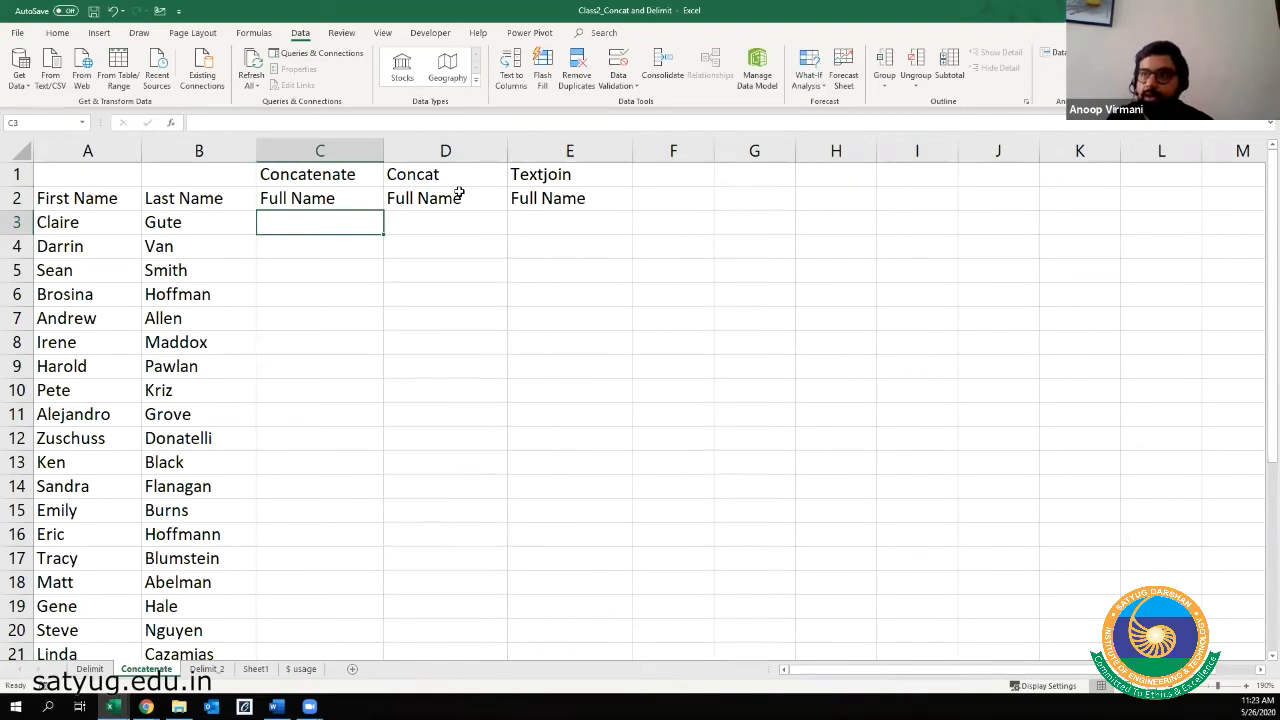
pyautogui.write('=')
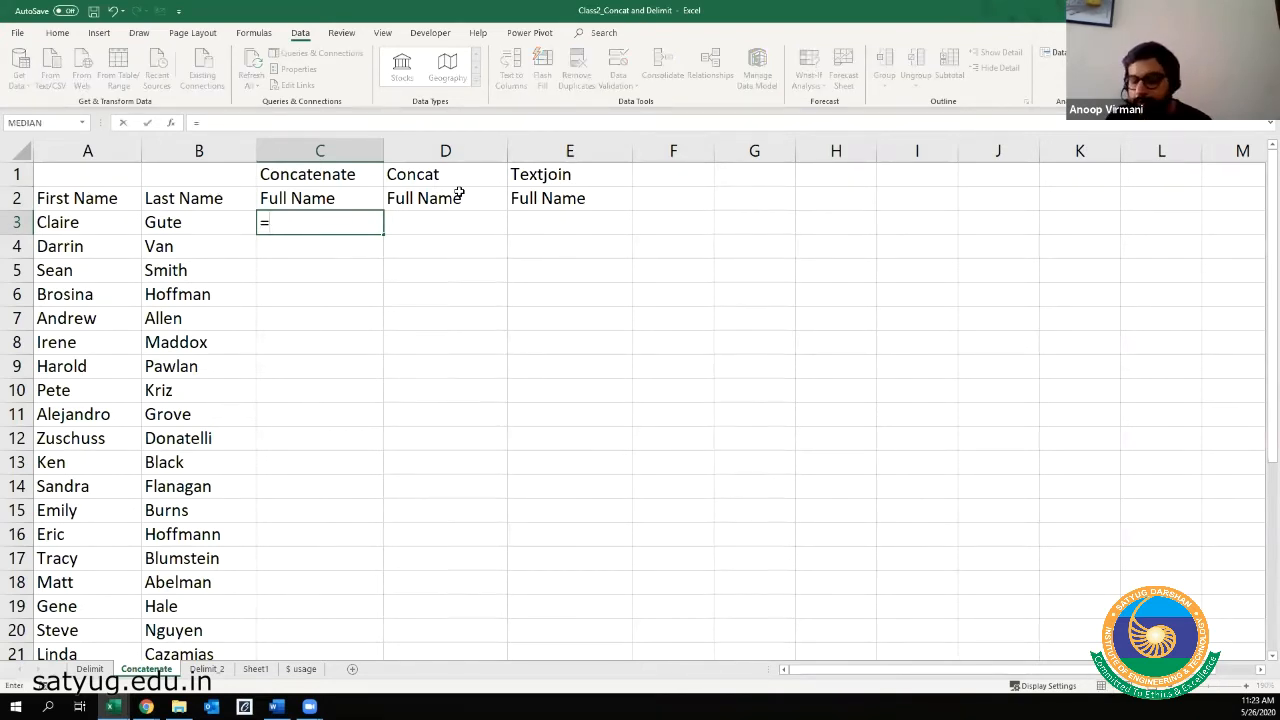
pyautogui.write('con')
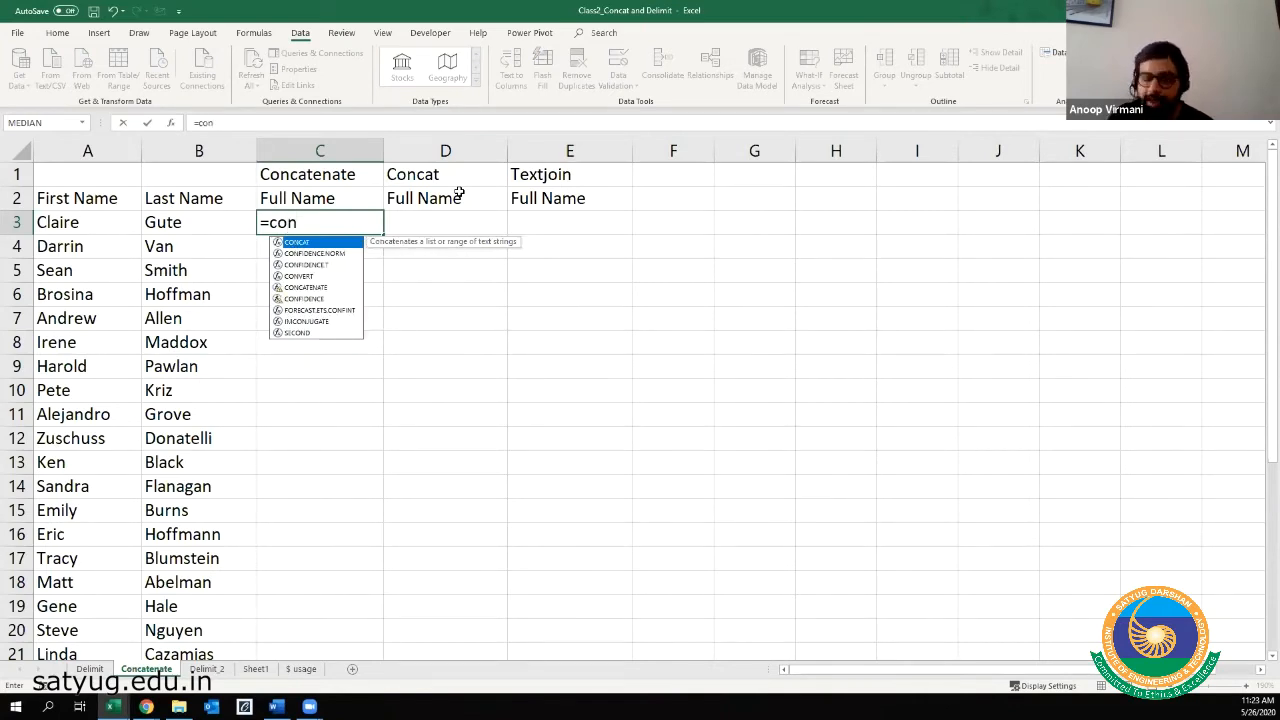
pyautogui.write('cat')
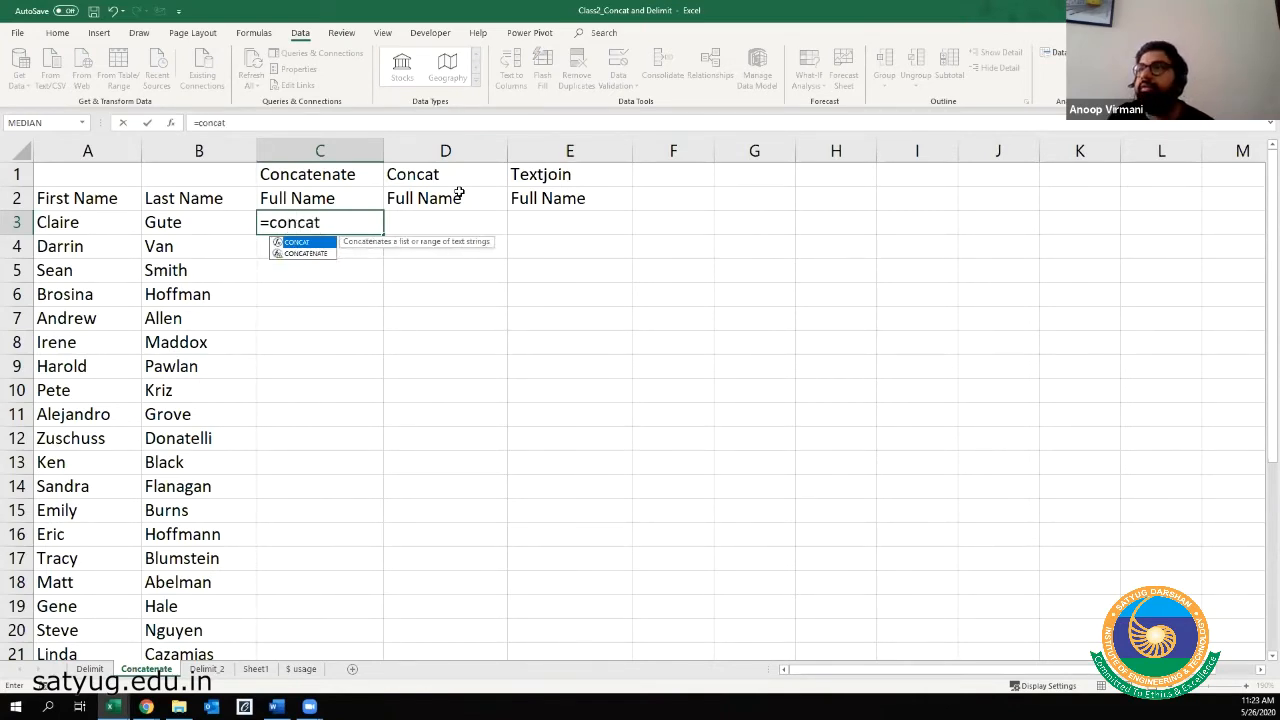
pyautogui.click(310, 254)
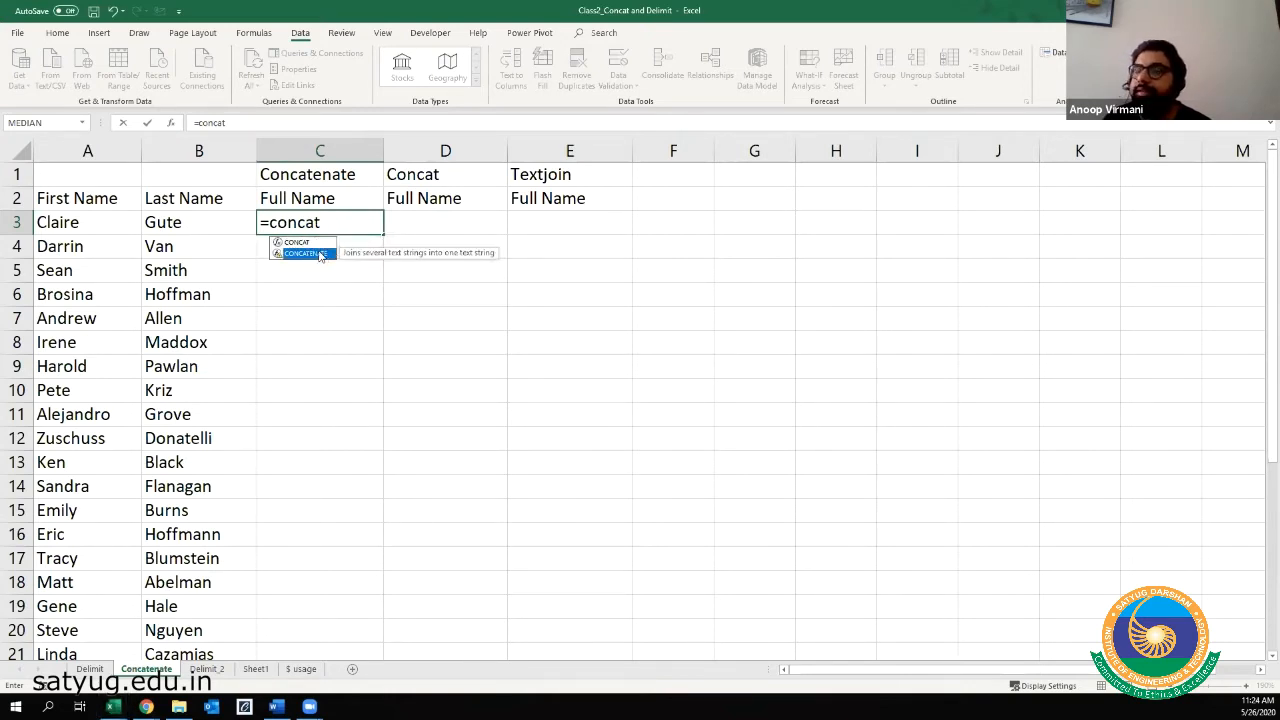
pyautogui.doubleClick(319, 254)
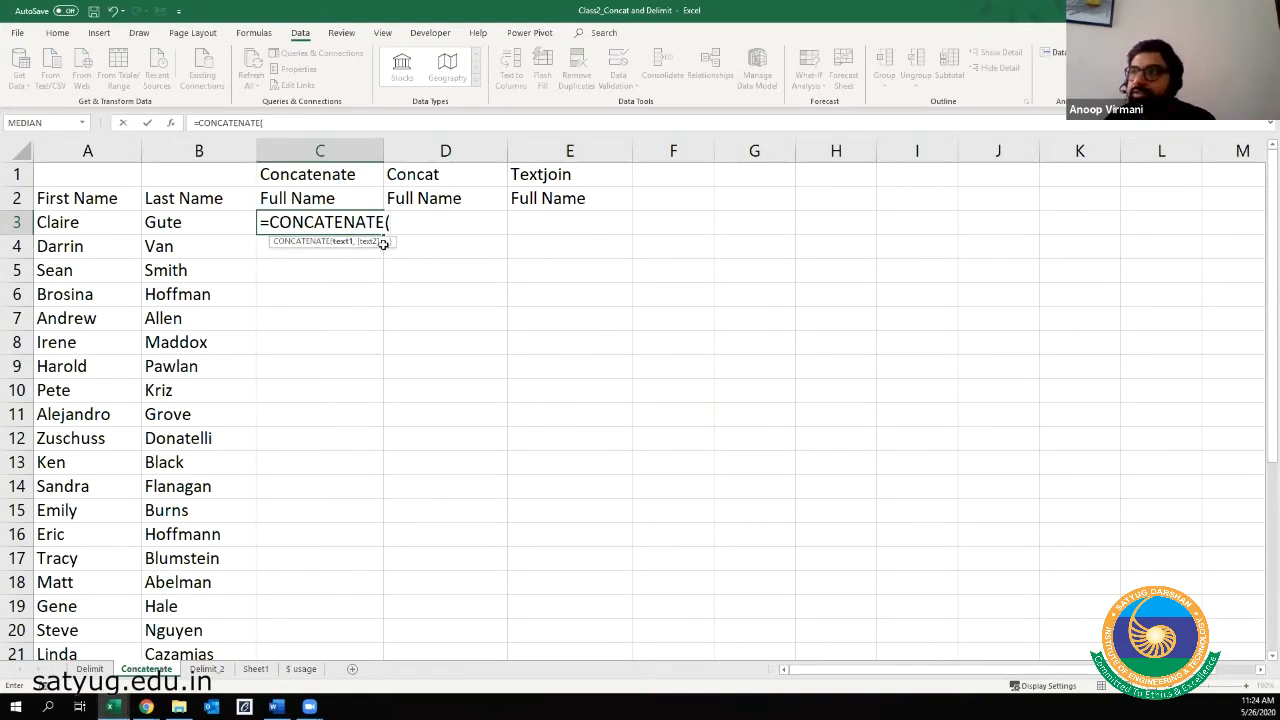
pyautogui.click(74, 222)
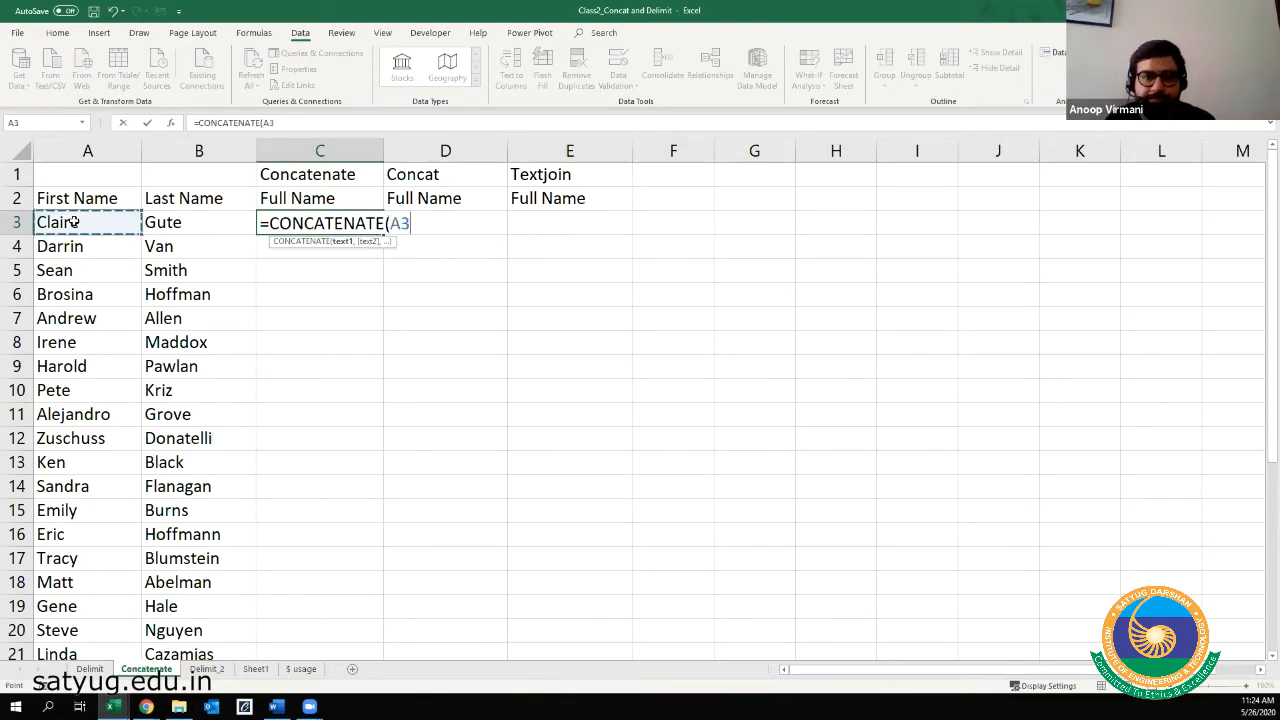
pyautogui.write(',')
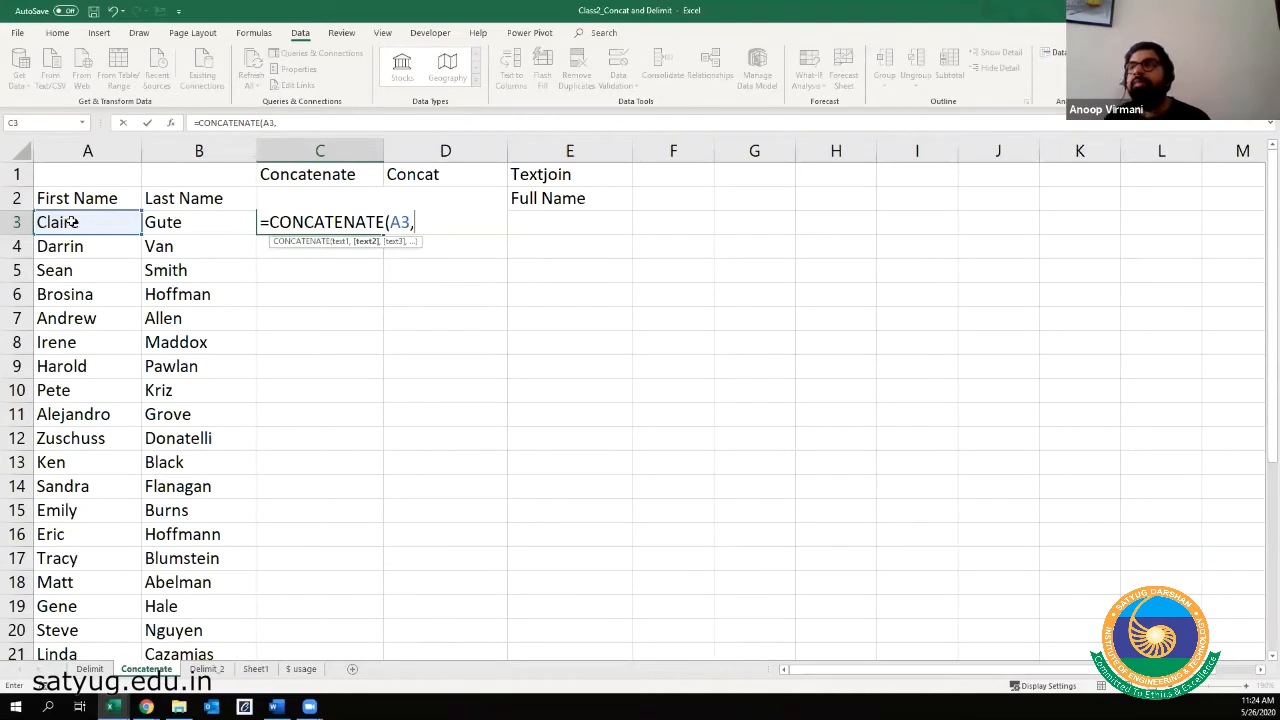
pyautogui.click(254, 33)
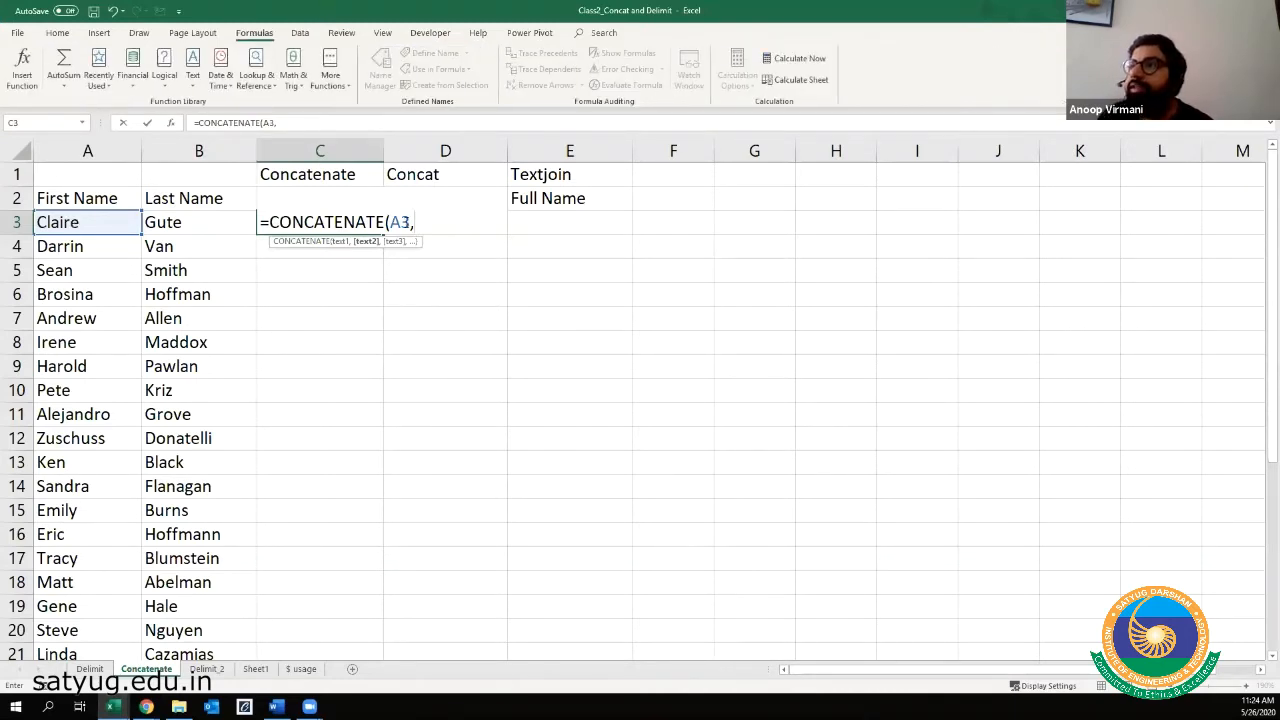
pyautogui.click(411, 226)
pyautogui.press('BackSpace')
pyautogui.click(403, 224)
pyautogui.write(',')
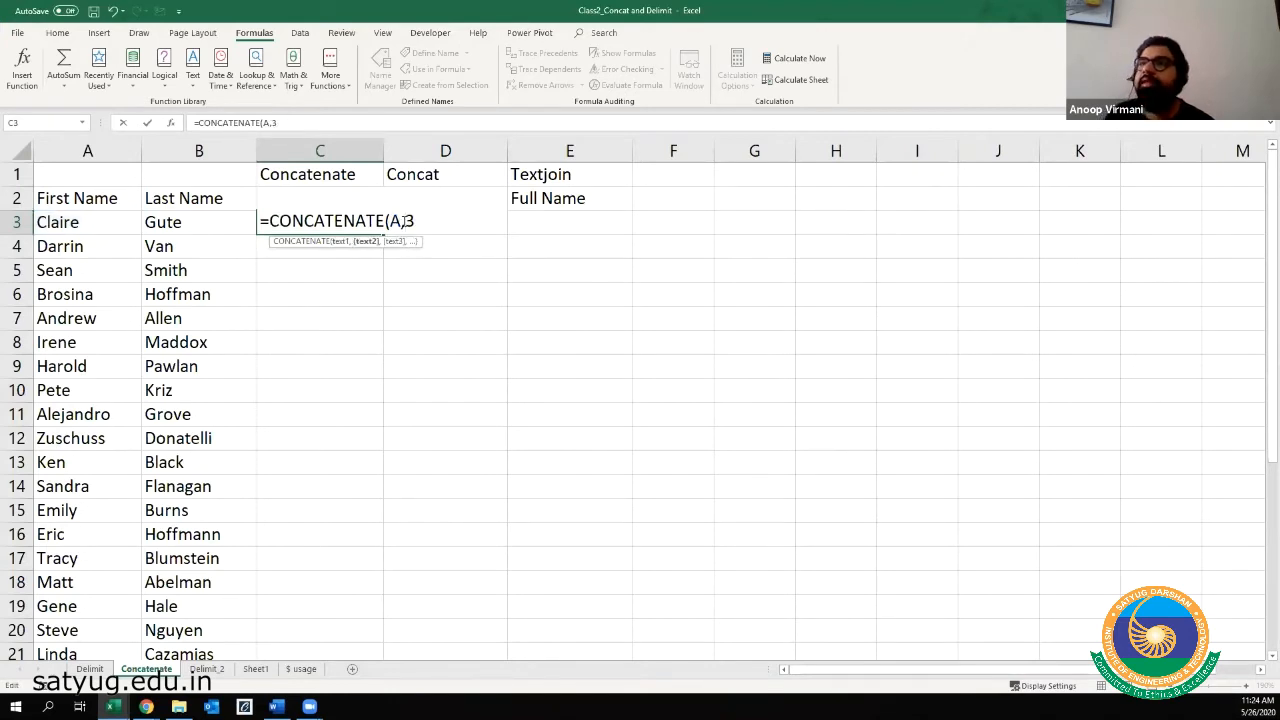
pyautogui.press('Delete')
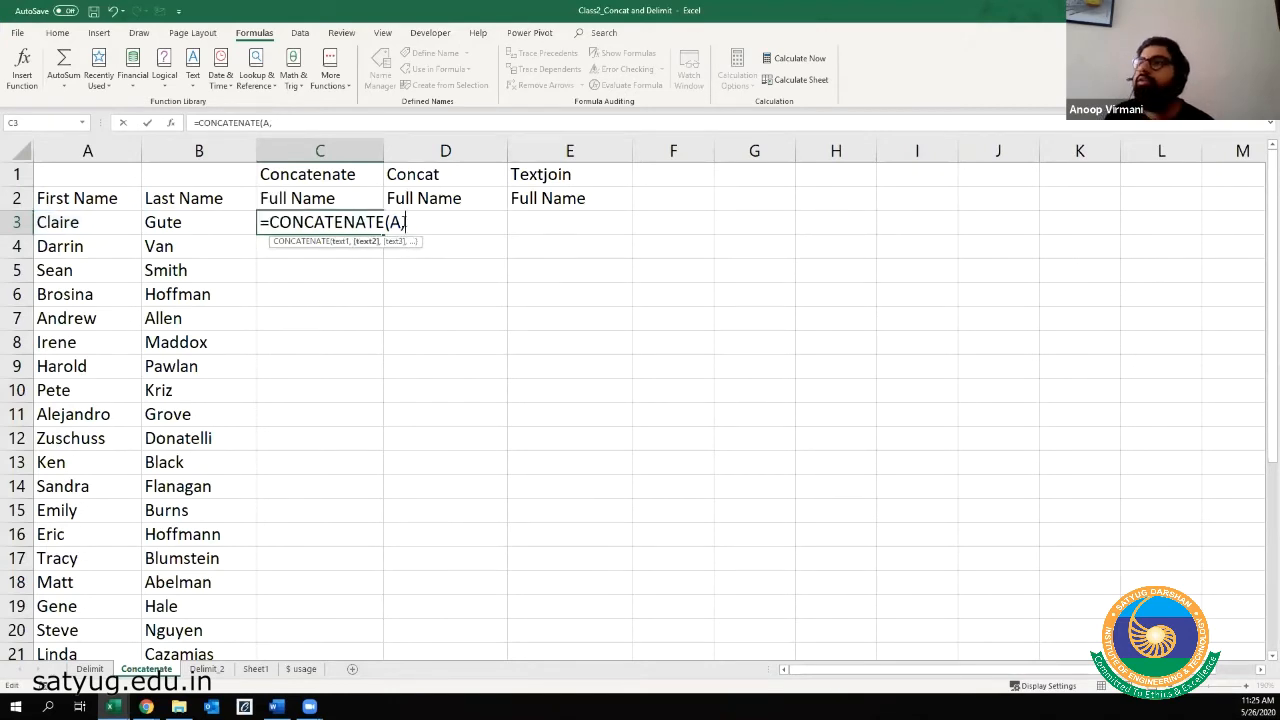
pyautogui.press('BackSpace')
pyautogui.write('3')
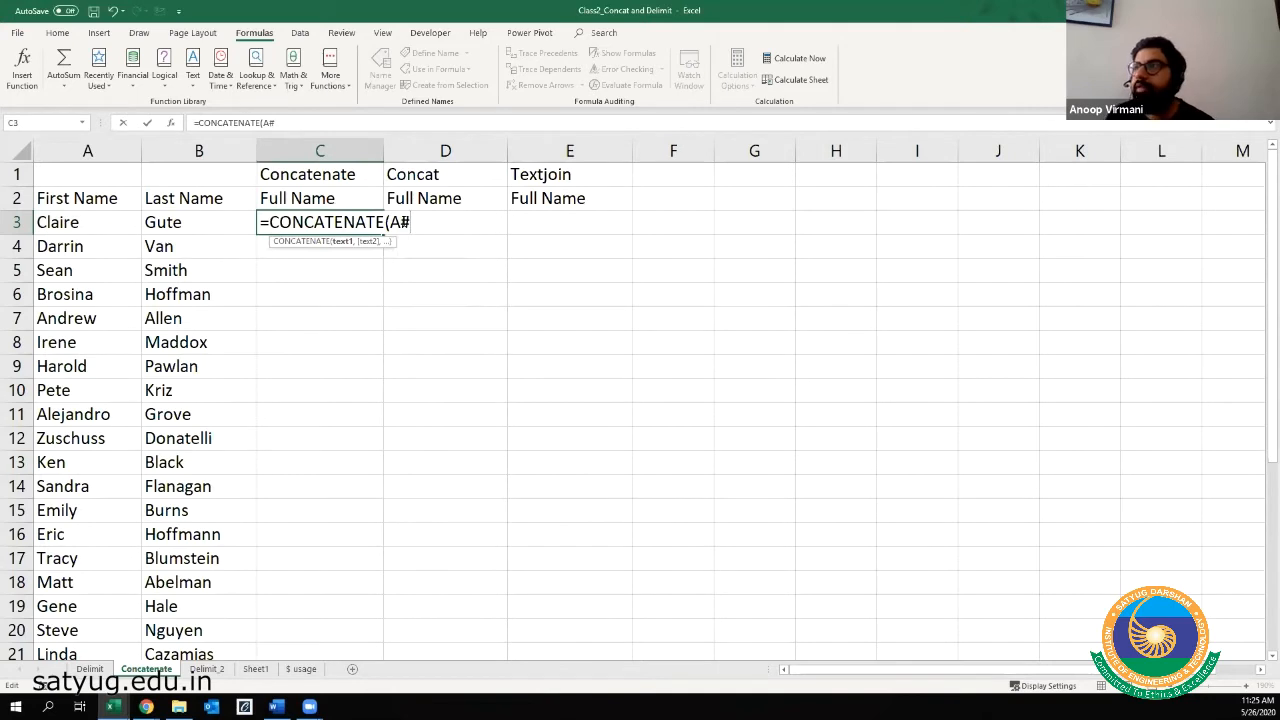
pyautogui.press('BackSpace')
pyautogui.write('3')
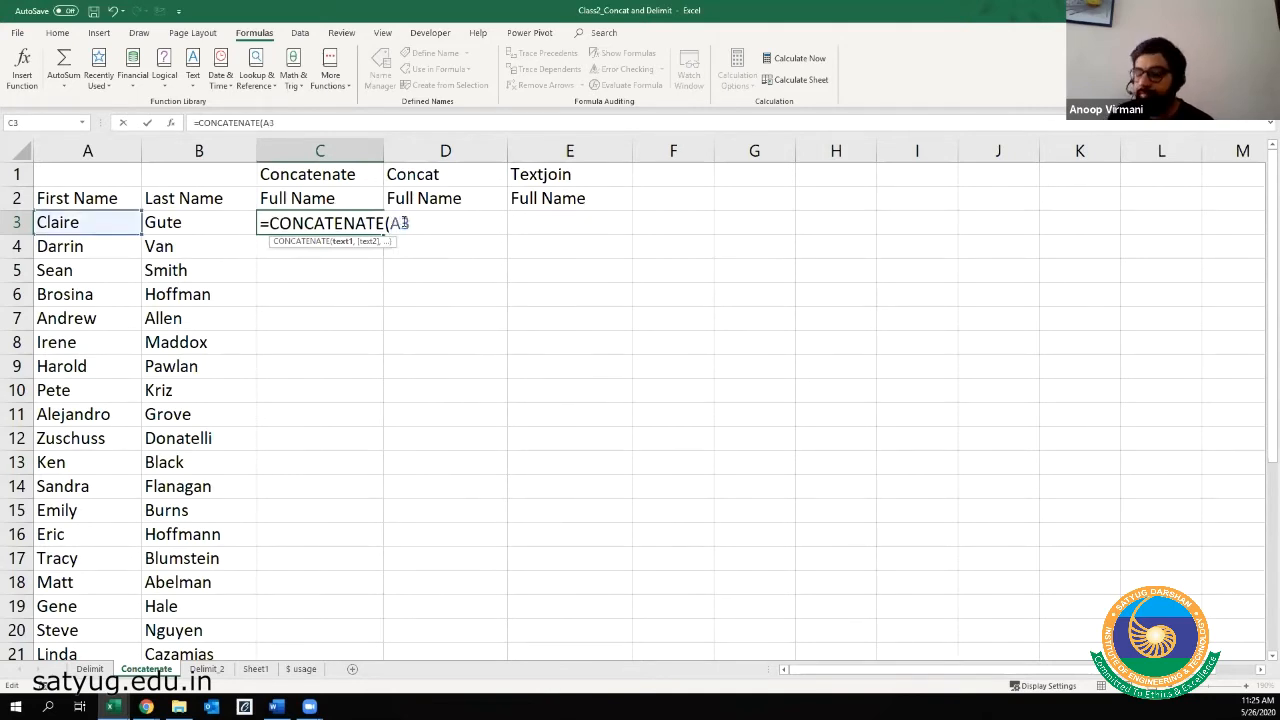
pyautogui.write(',')
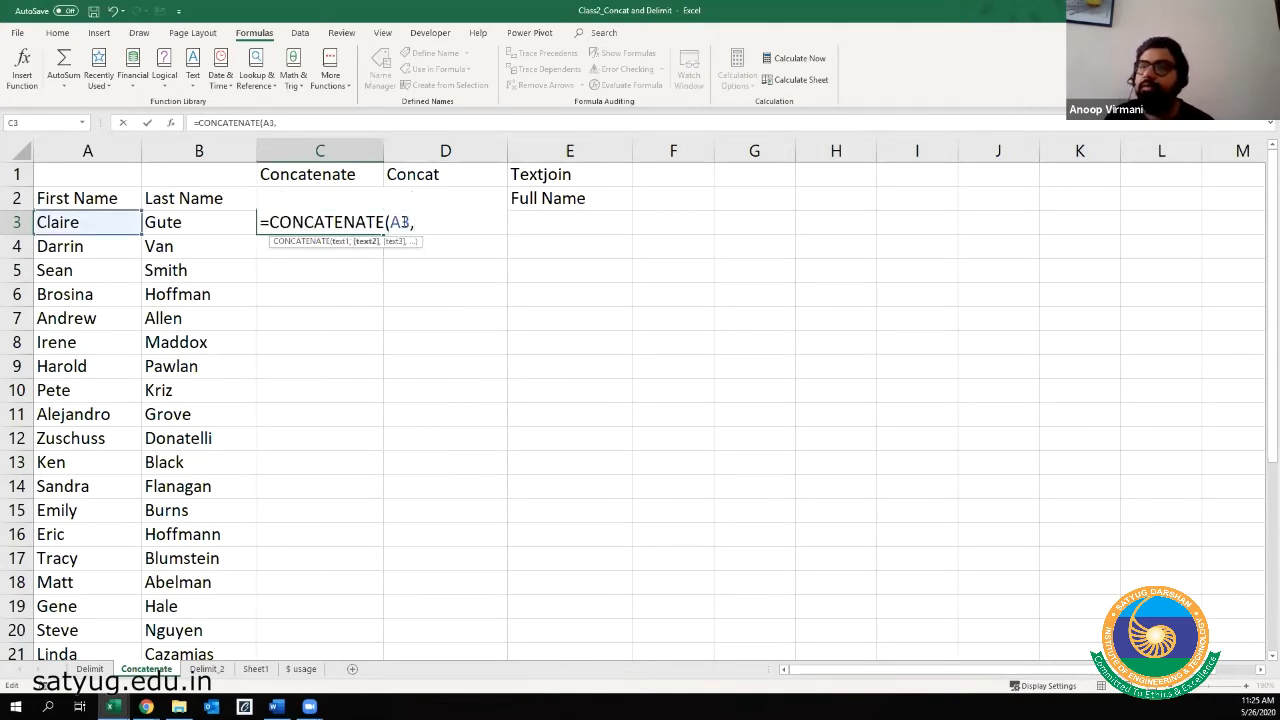
# - Add the last name in B3 as the second argument and complete C3 as =CONCATENATE(A3,B3)
pyautogui.click(211, 223)
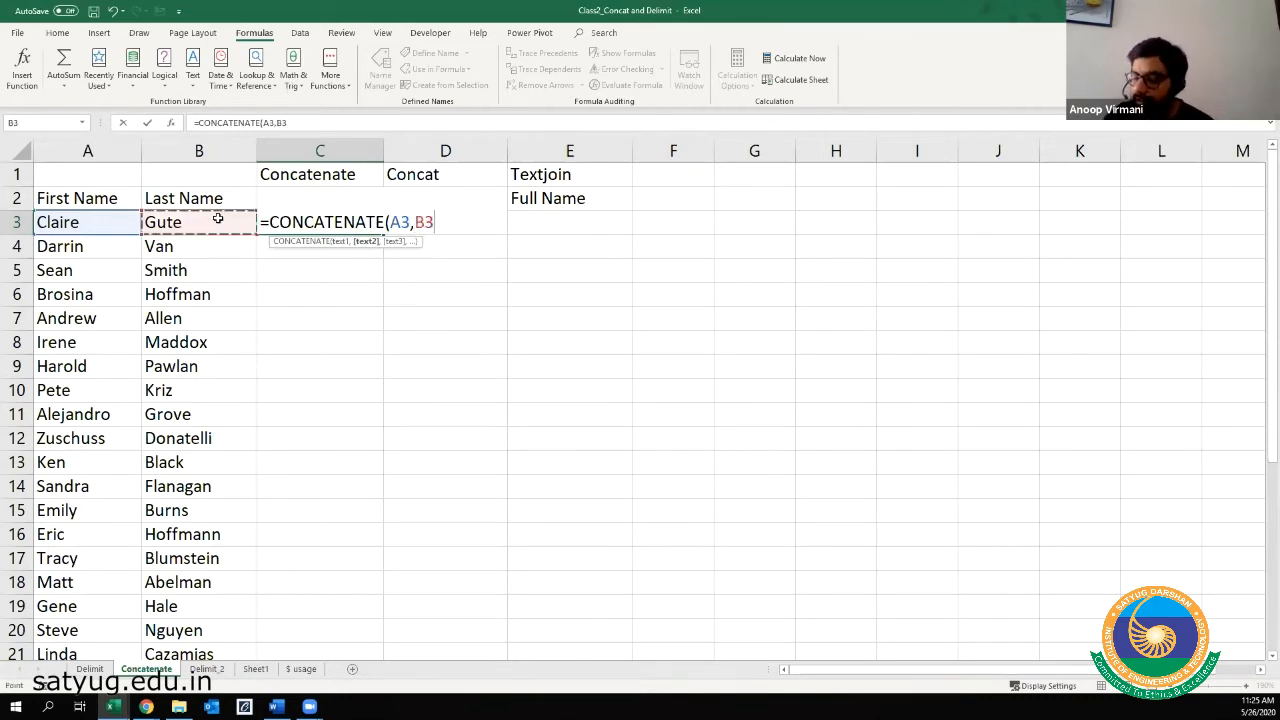
pyautogui.write(')')
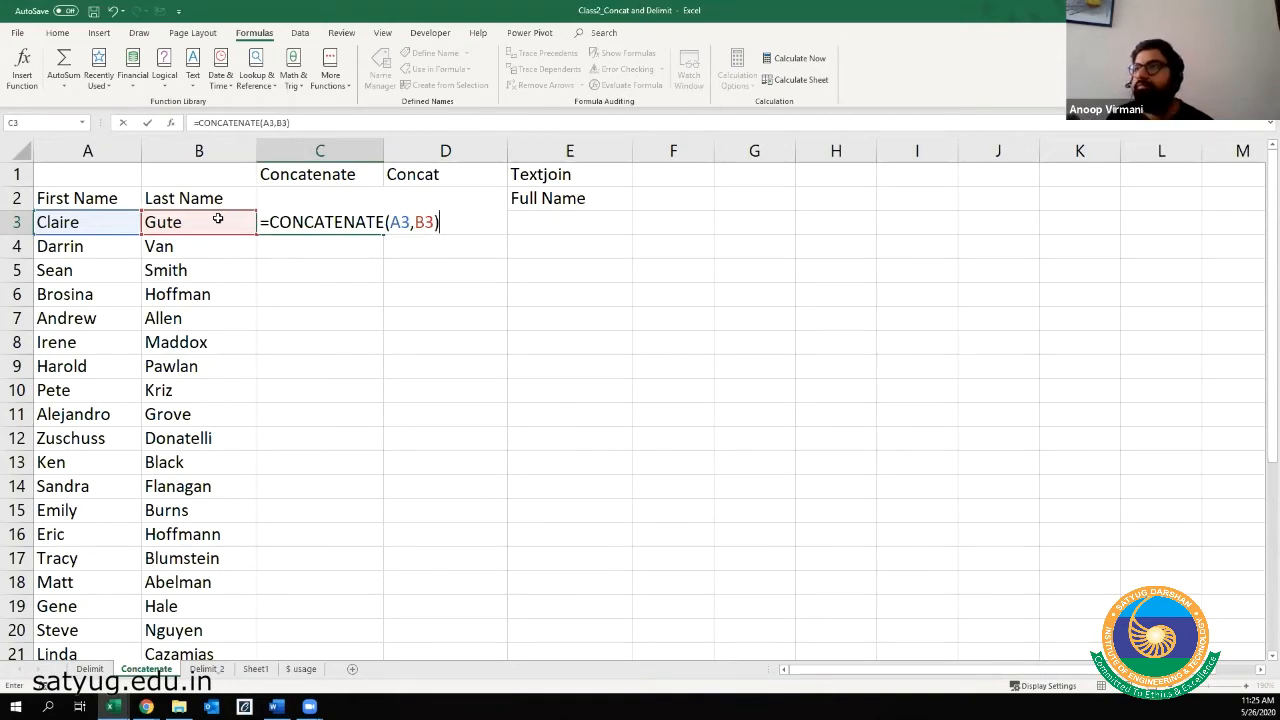
pyautogui.press('Return')
# - Fill the CONCATENATE formula from C3 down to the last name row, C32
pyautogui.press('Up')
pyautogui.press('Left')
pyautogui.hotkey('ctrl', 'Down')
pyautogui.press('Right')
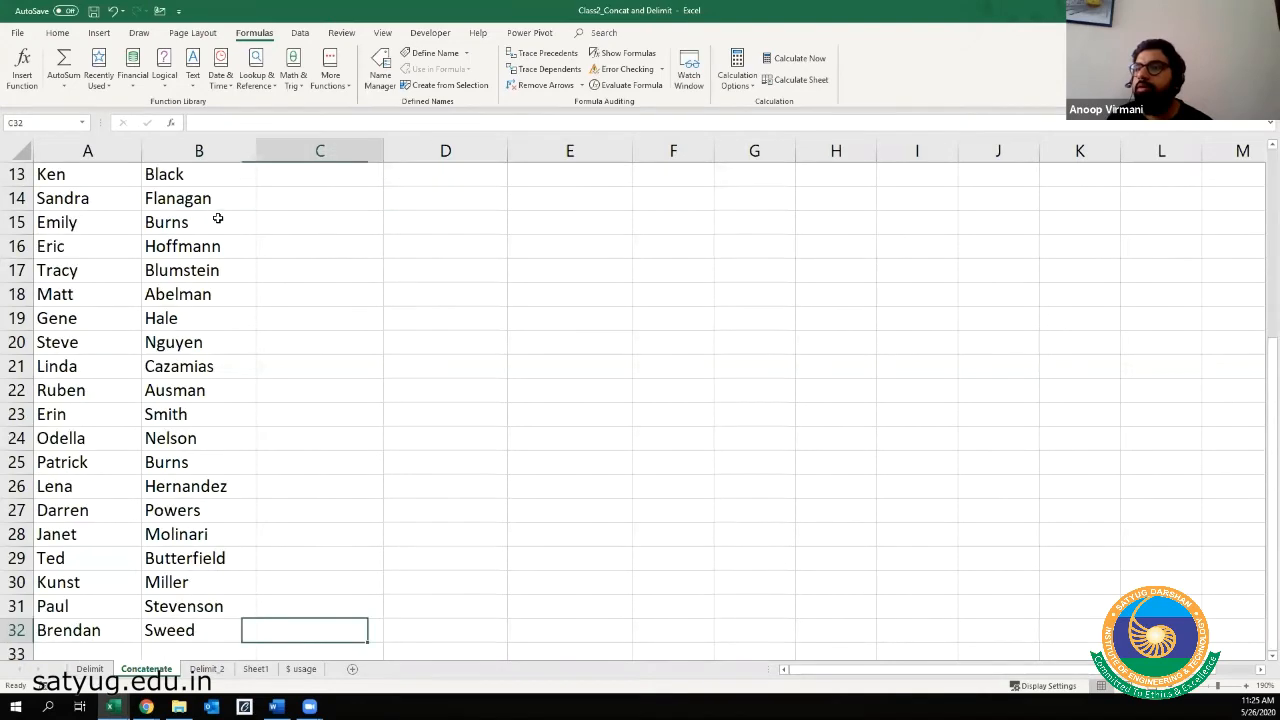
pyautogui.hotkey('ctrl', 'shift', 'Up')
pyautogui.hotkey('ctrl', 'd')
# - Insert a space in quotes between the two references in C3, making it =CONCATENATE(A3," ",B3)
pyautogui.hotkey('ctrl', 'Up')
pyautogui.press('Down')
pyautogui.press('Down')
pyautogui.keyDown('ctrl'); pyautogui.scroll(5, 343, 254); pyautogui.keyUp('ctrl')
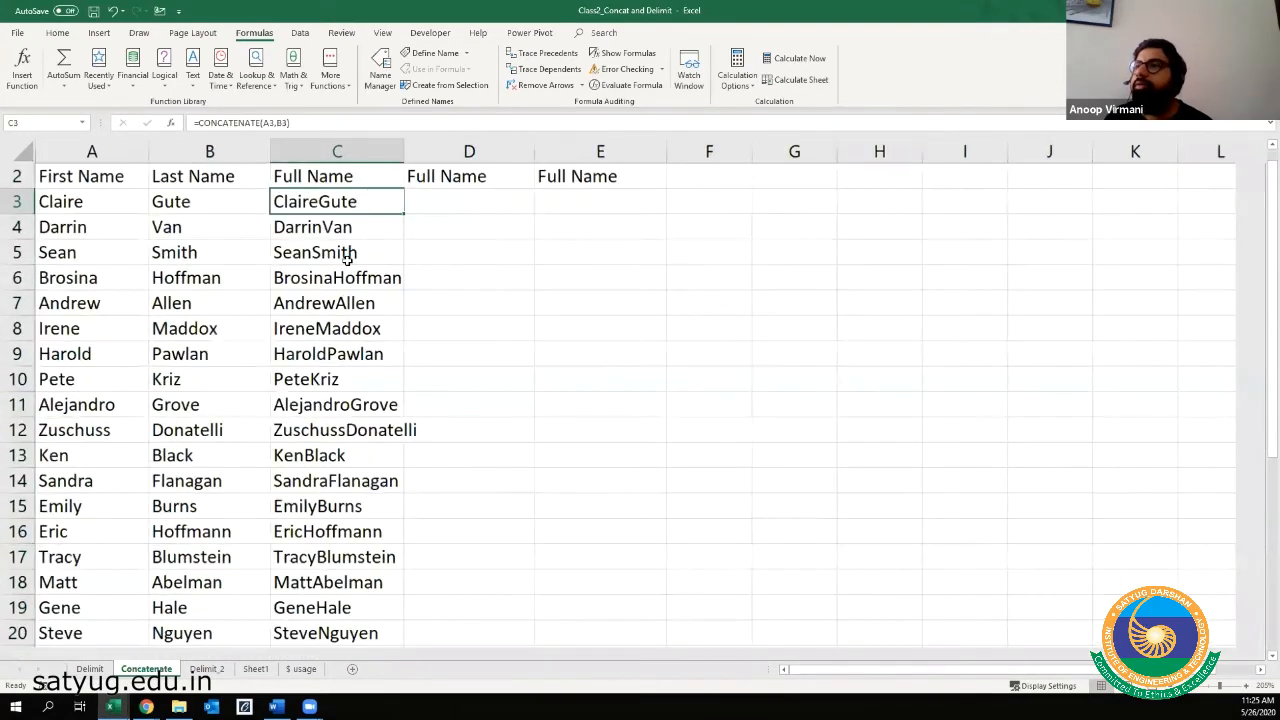
pyautogui.scroll(1, 520, 240)
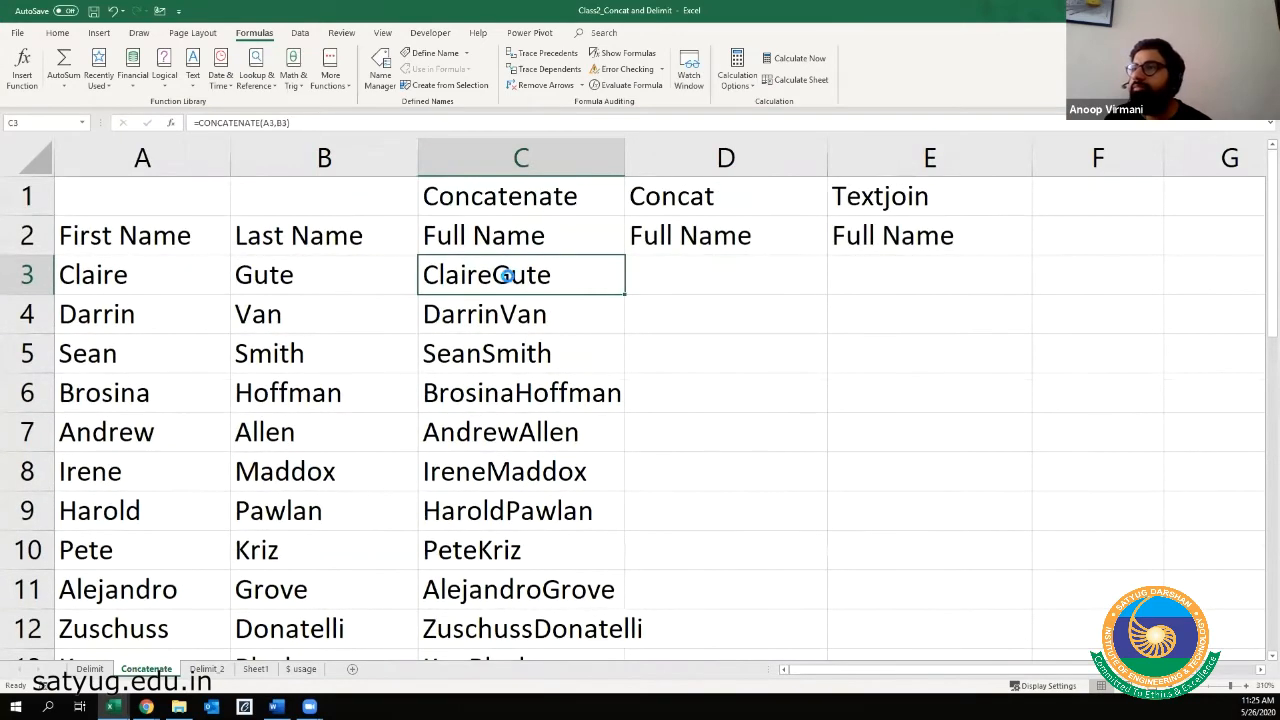
pyautogui.keyDown('ctrl'); pyautogui.scroll(2, 545, 278); pyautogui.keyUp('ctrl')
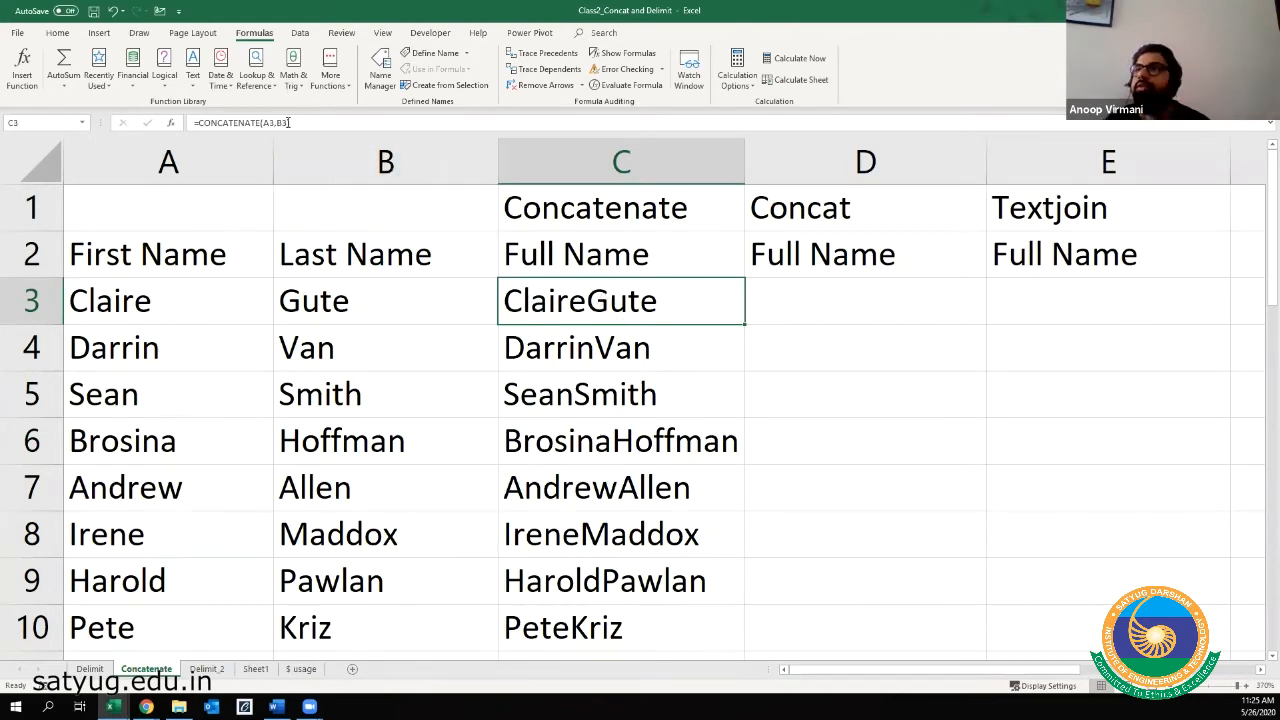
pyautogui.press('F2')
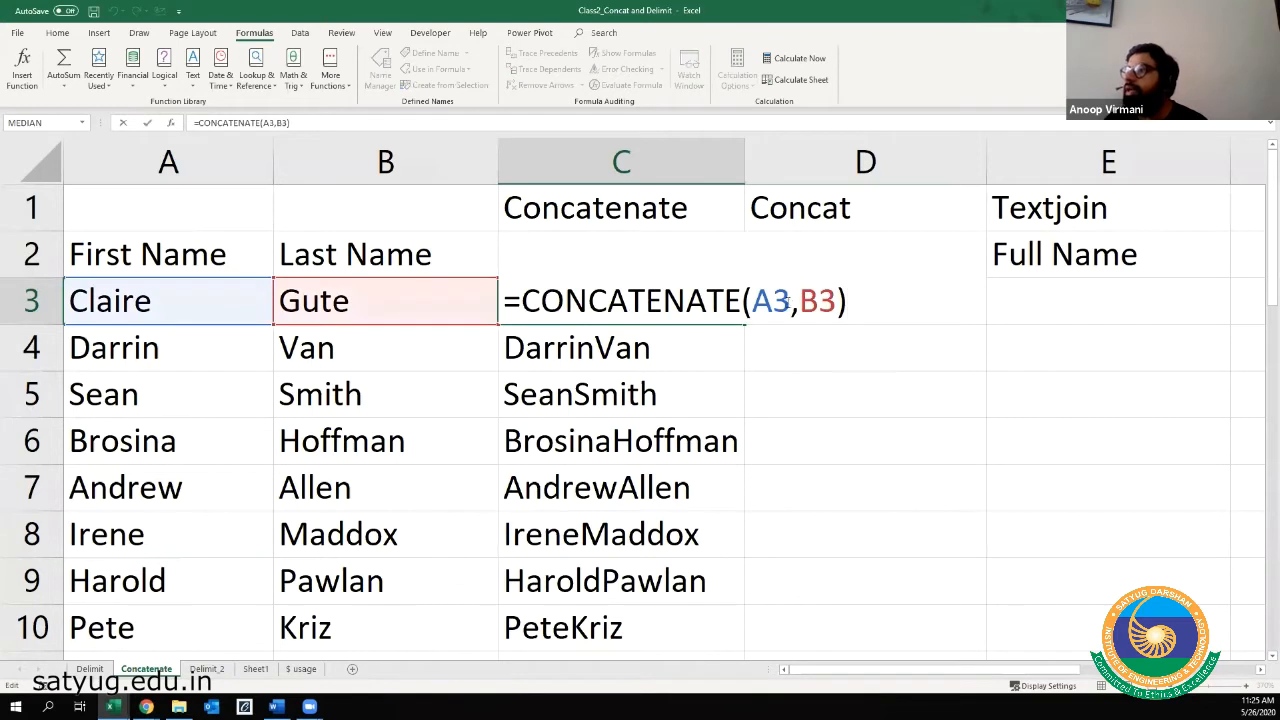
pyautogui.press('Left')
pyautogui.press('Left')
pyautogui.press('Left')
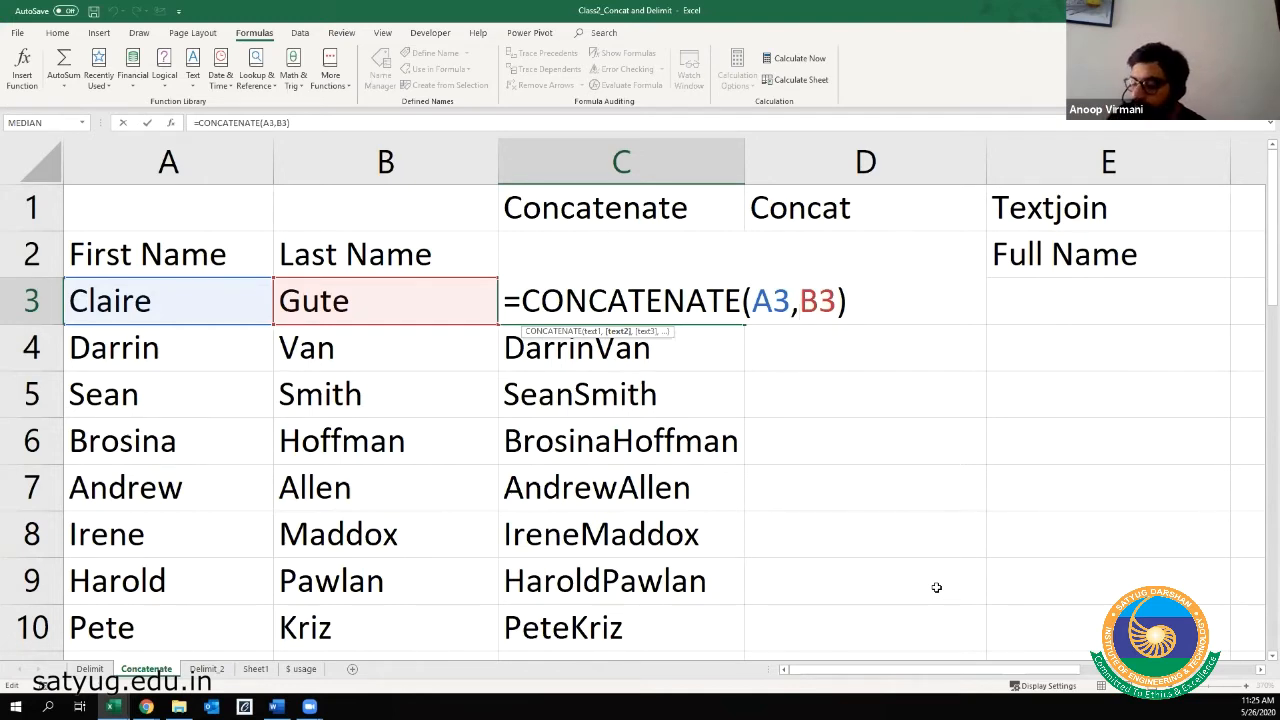
pyautogui.write('"')
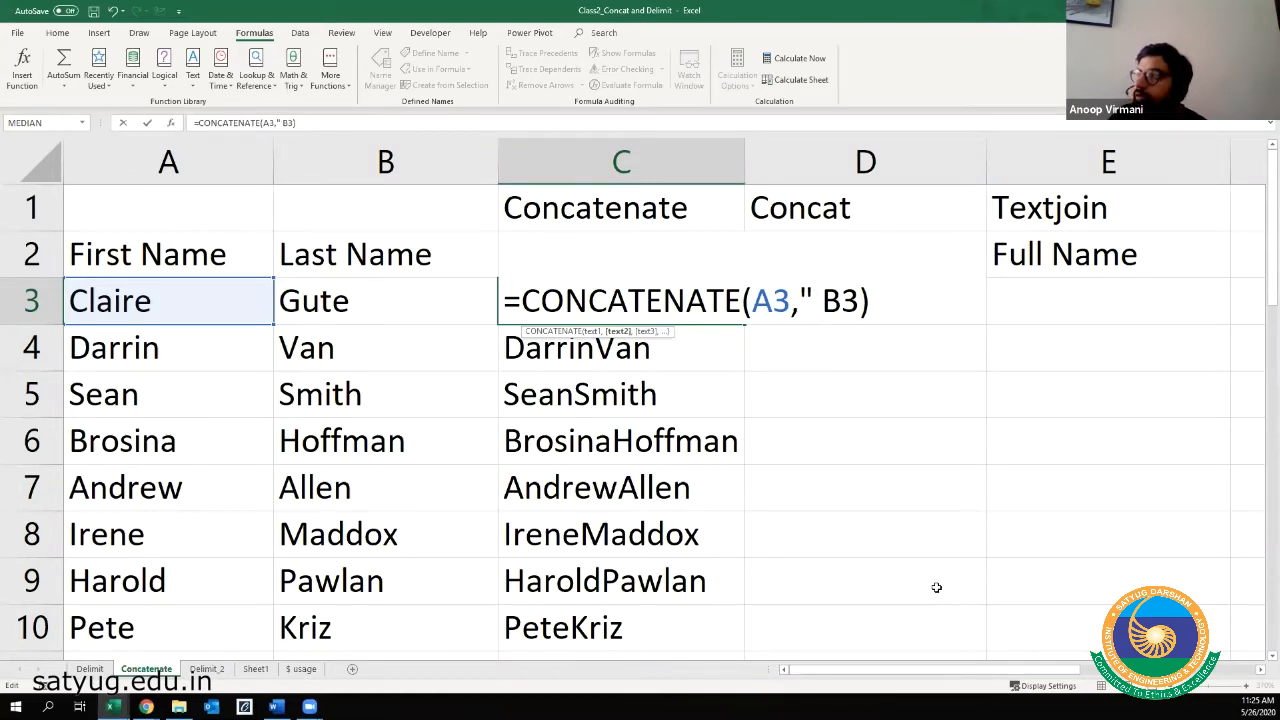
pyautogui.write(' "')
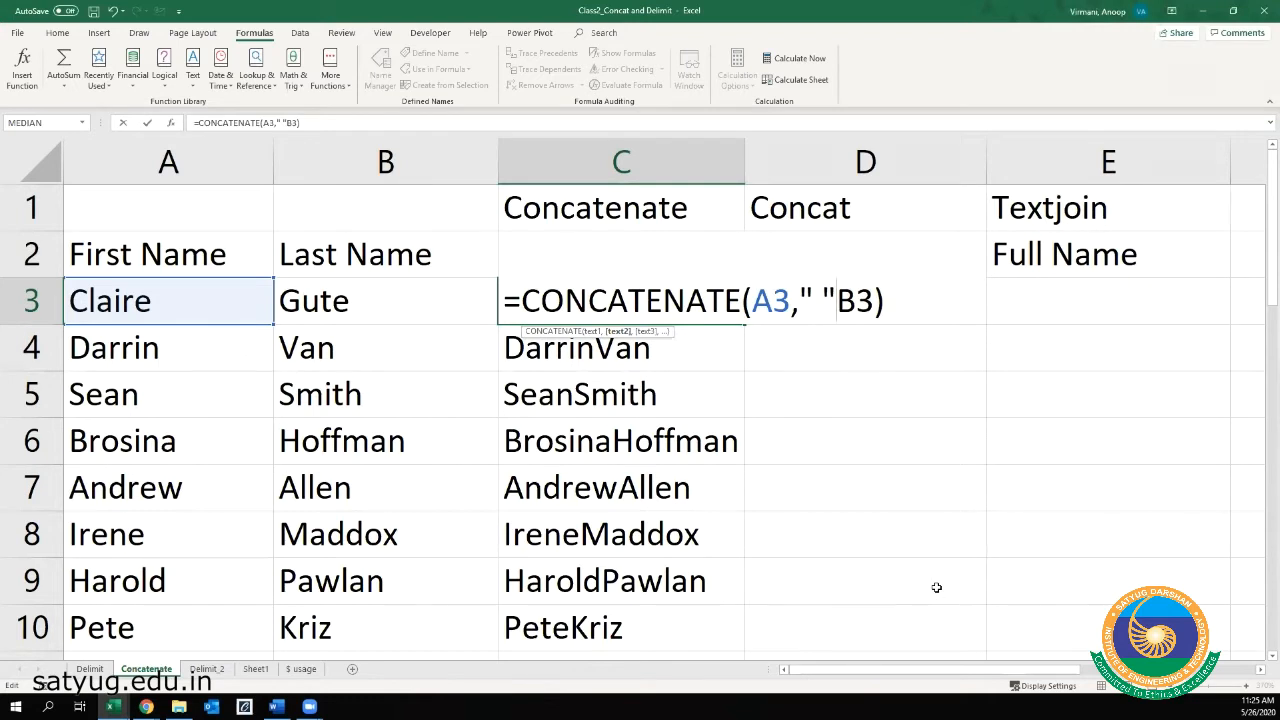
pyautogui.write(',')
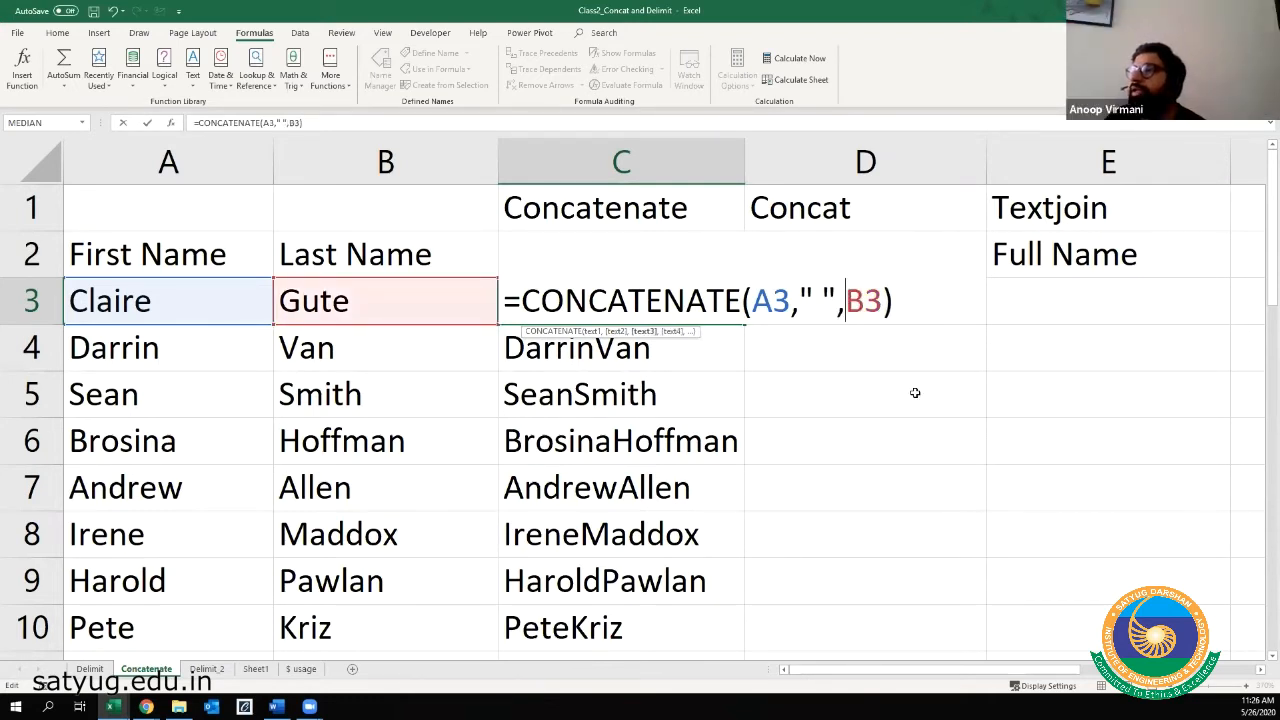
pyautogui.doubleClick(803, 298)
pyautogui.click(858, 296)
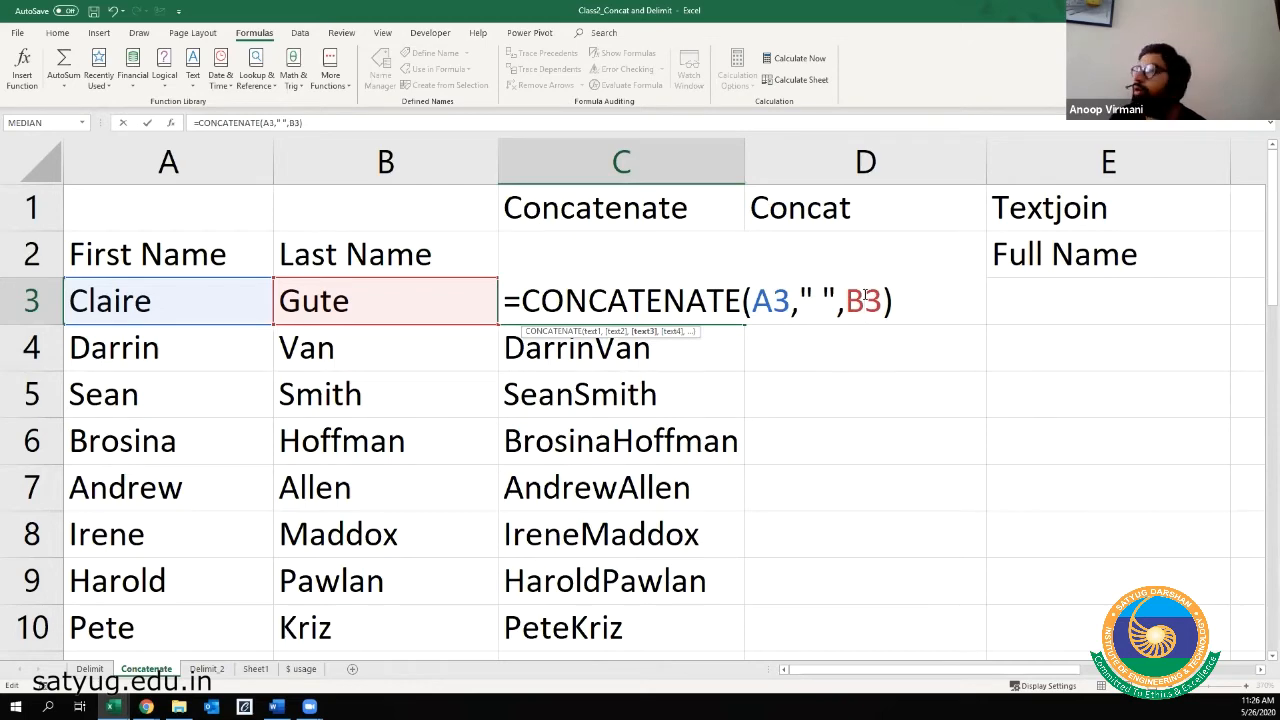
pyautogui.press('Return')
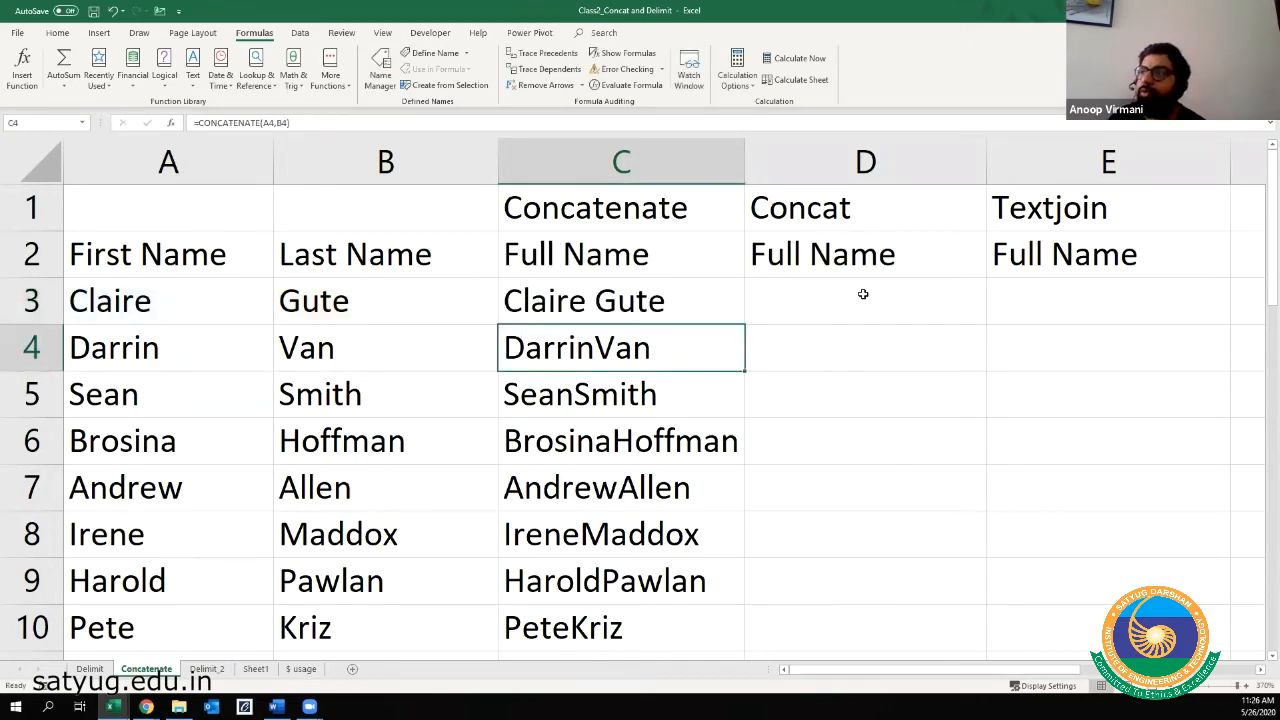
# - Copy the revised space-separated formula from C3 down through C32 and return to C3
pyautogui.press('Up')
pyautogui.hotkey('ctrl', 'shift', 'Down')
pyautogui.hotkey('ctrl', 'd')
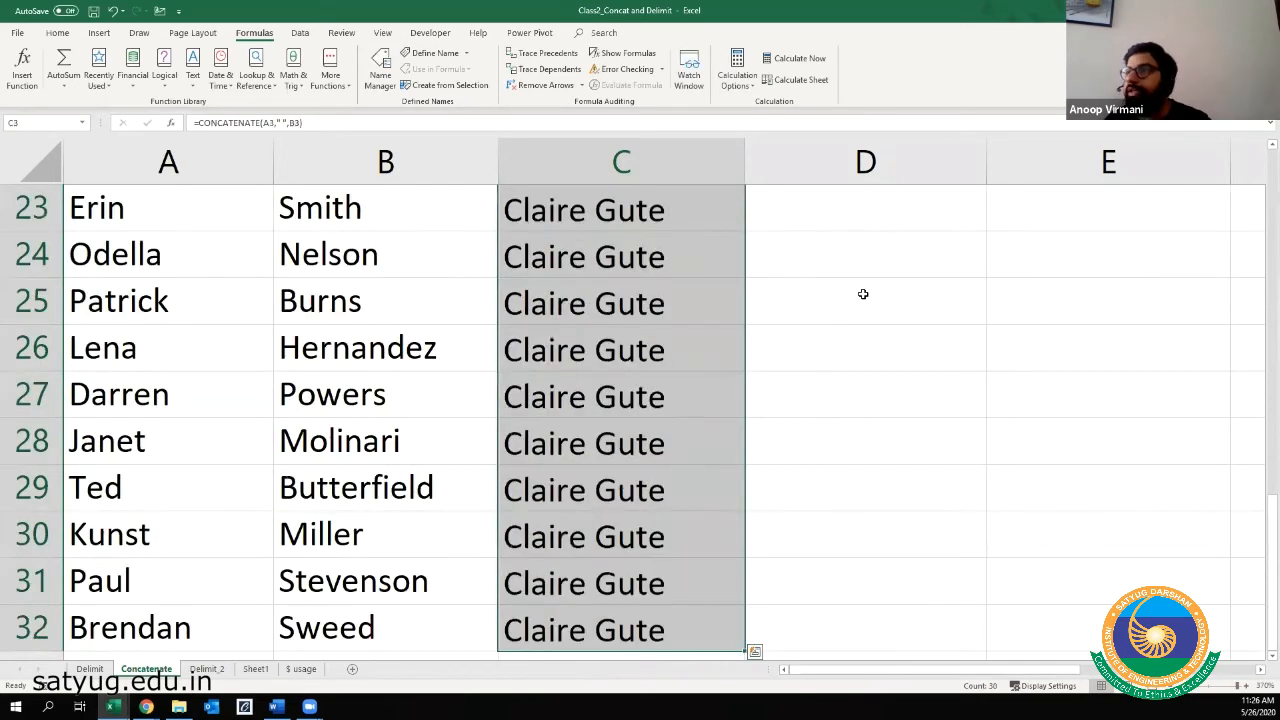
pyautogui.press('Up')
pyautogui.press('Down')
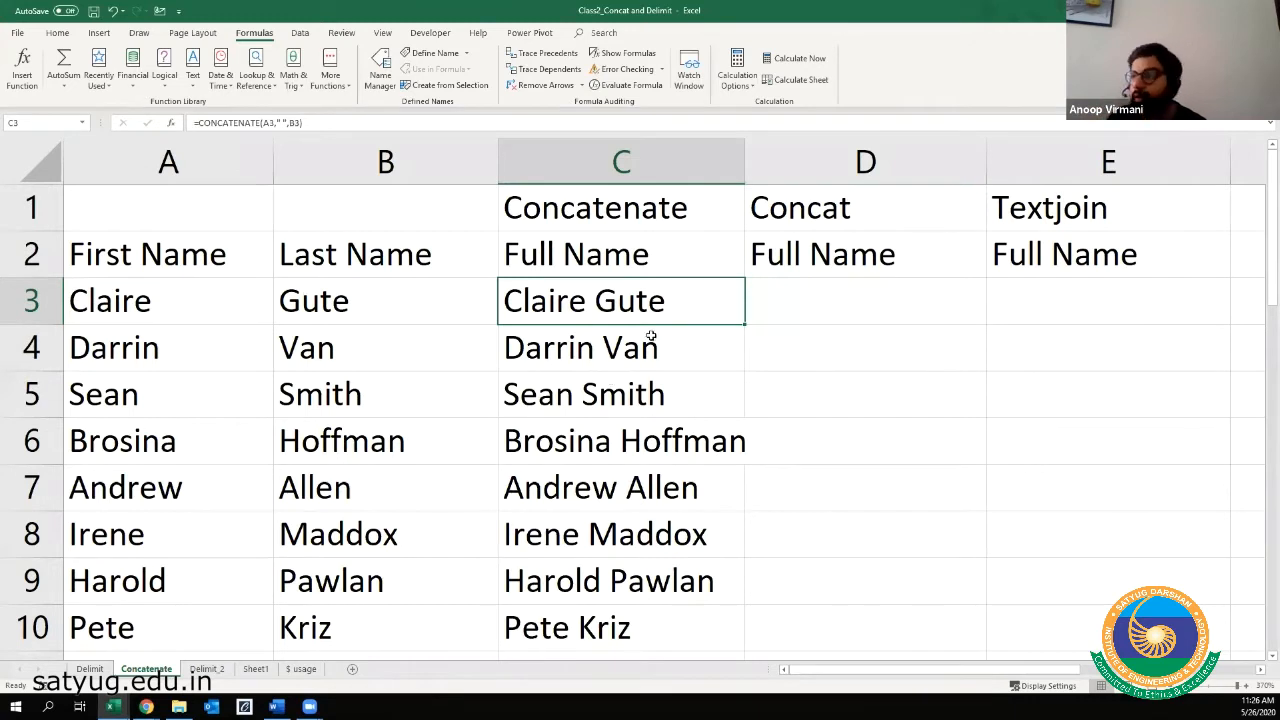
# - Enter =CONCAT(A3," ",B3) in D3, joining the first and last name with a space
pyautogui.click(797, 208)
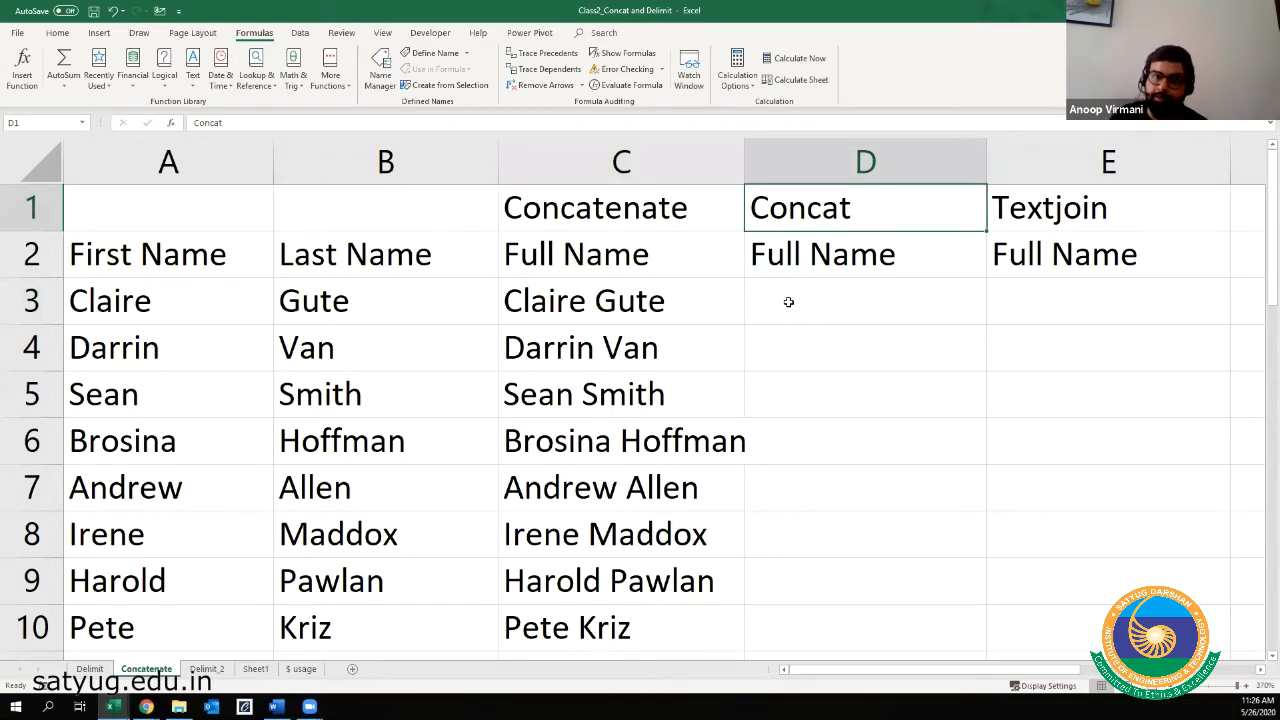
pyautogui.click(789, 301)
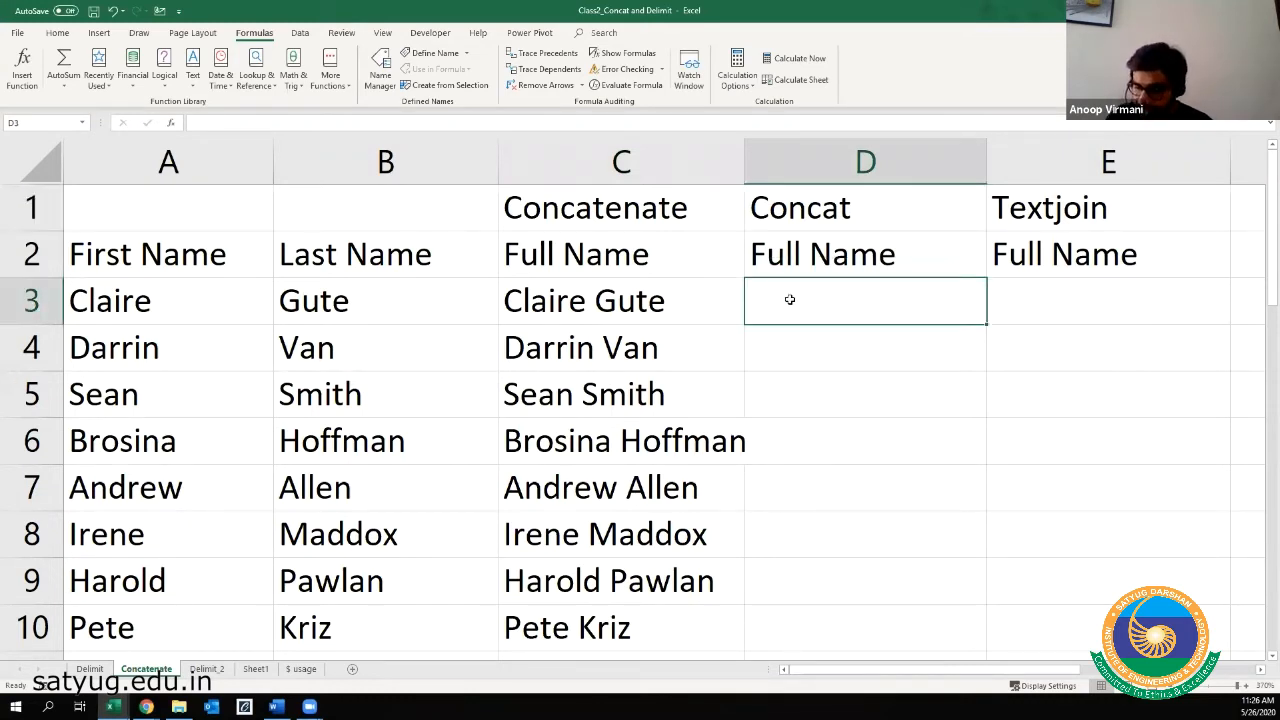
pyautogui.write('=')
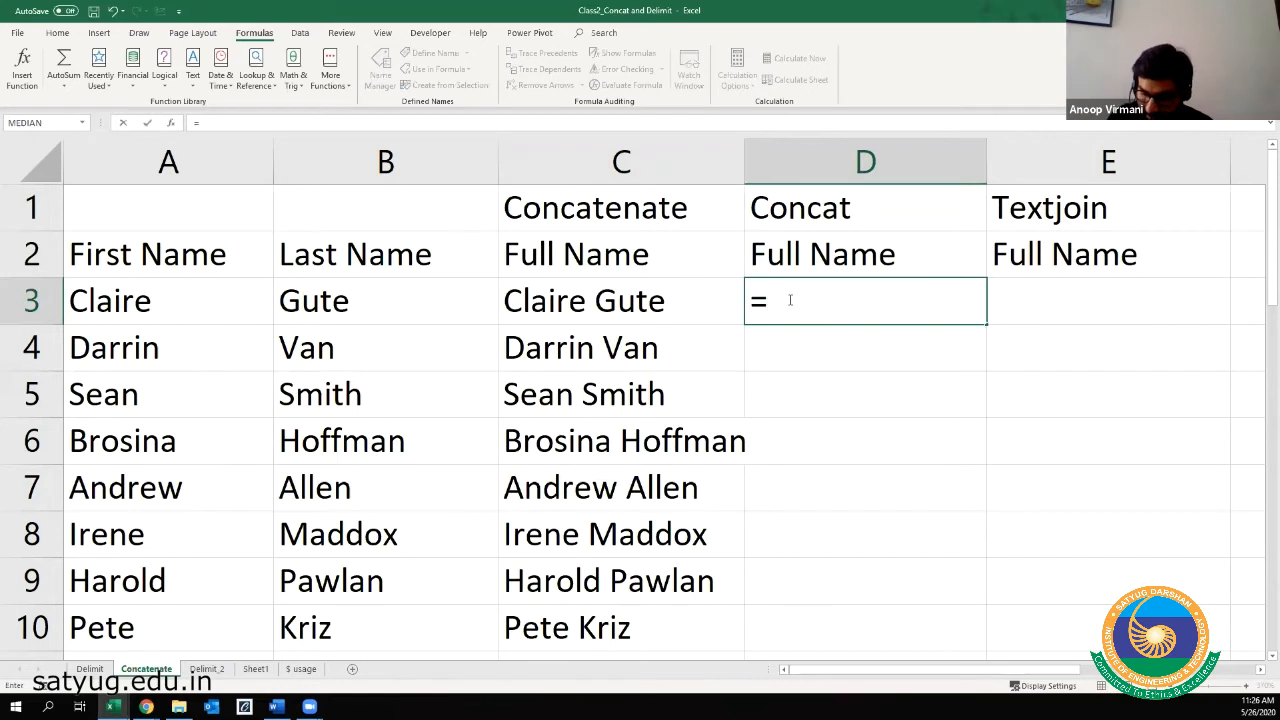
pyautogui.write('con')
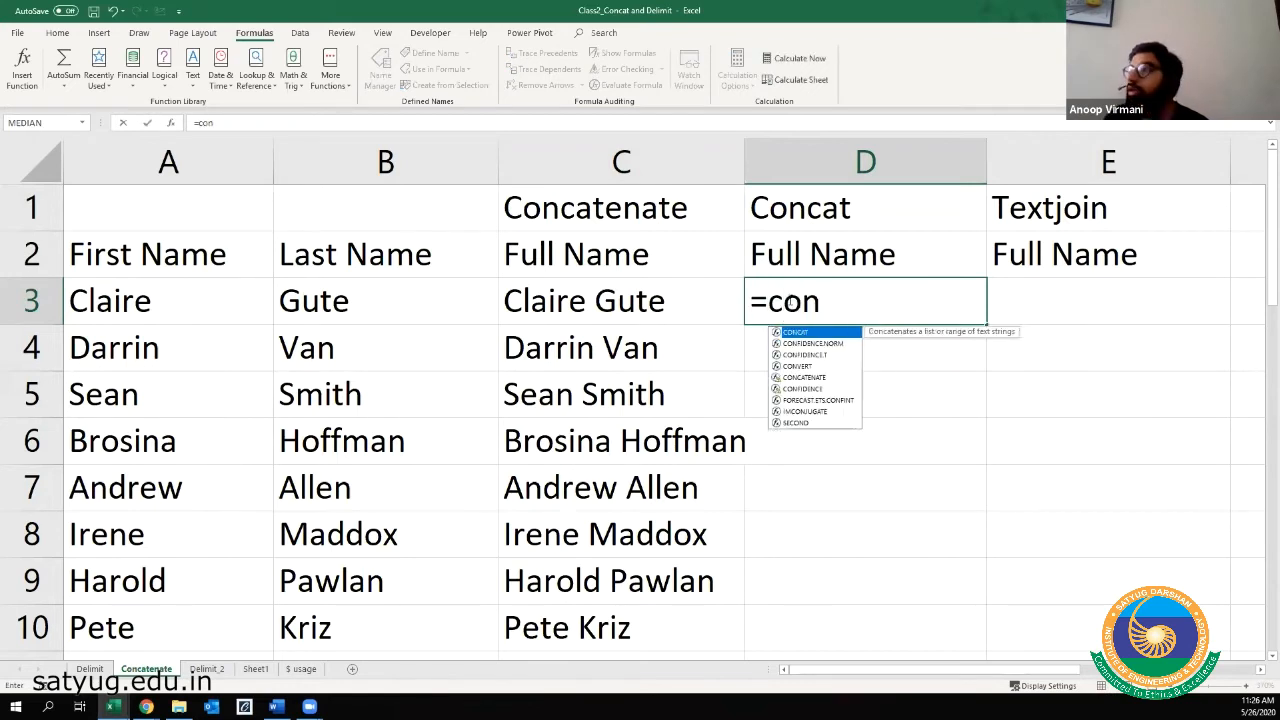
pyautogui.write('c')
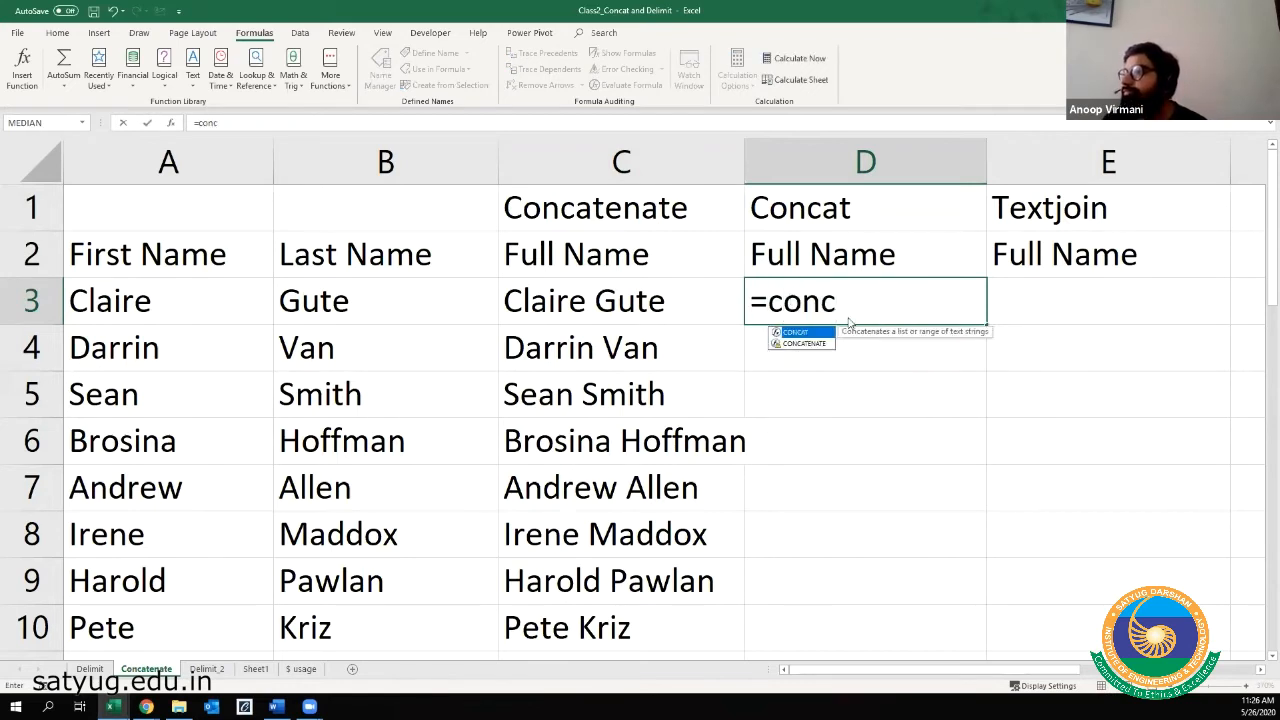
pyautogui.press('Tab')
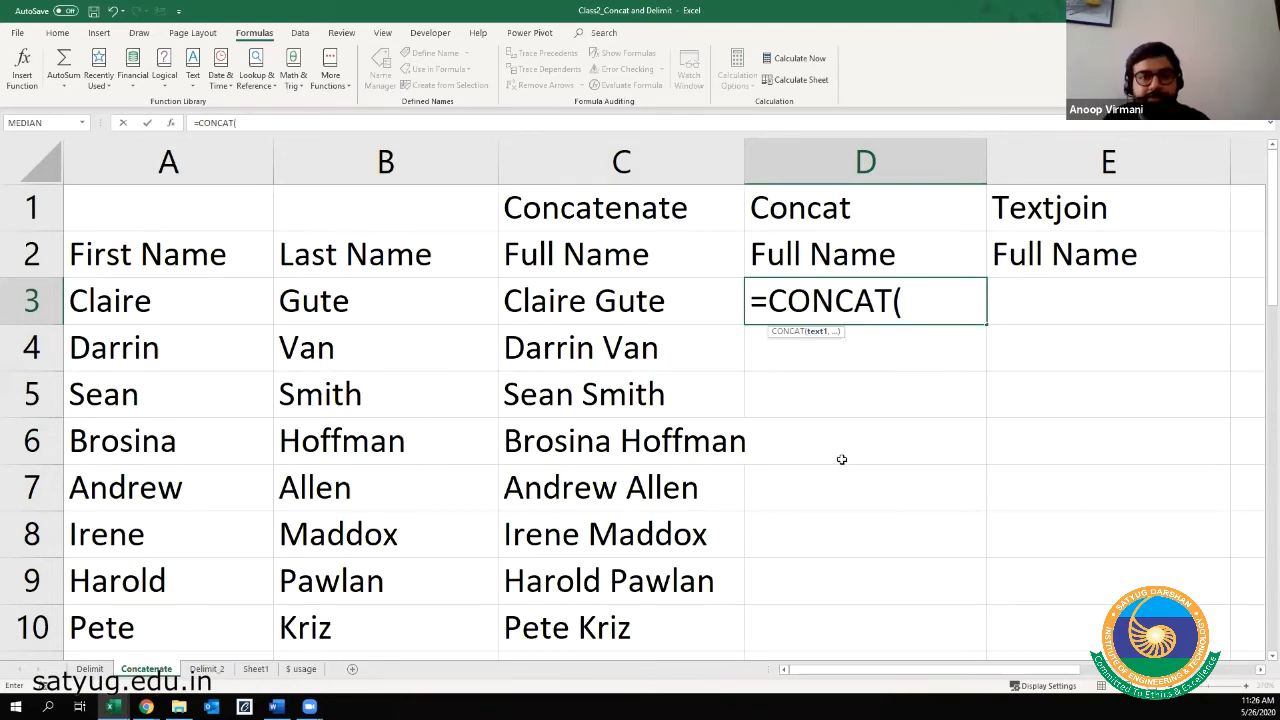
pyautogui.click(200, 302)
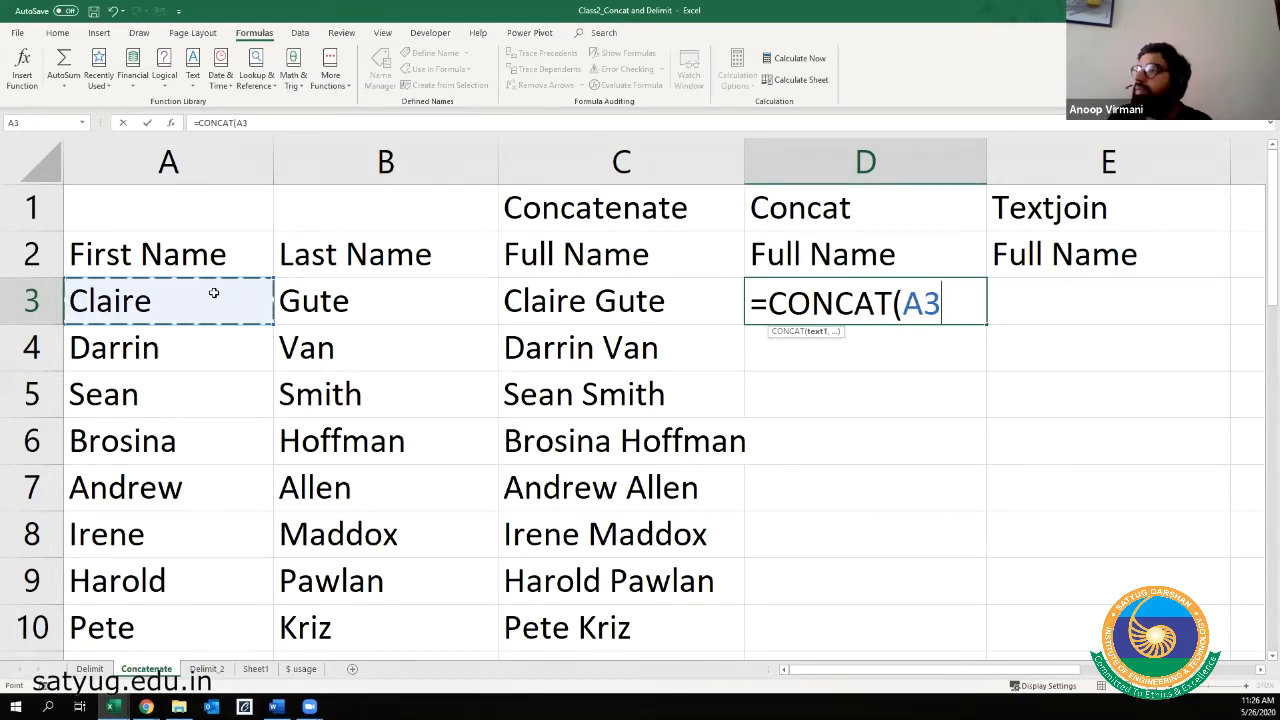
pyautogui.write('," "')
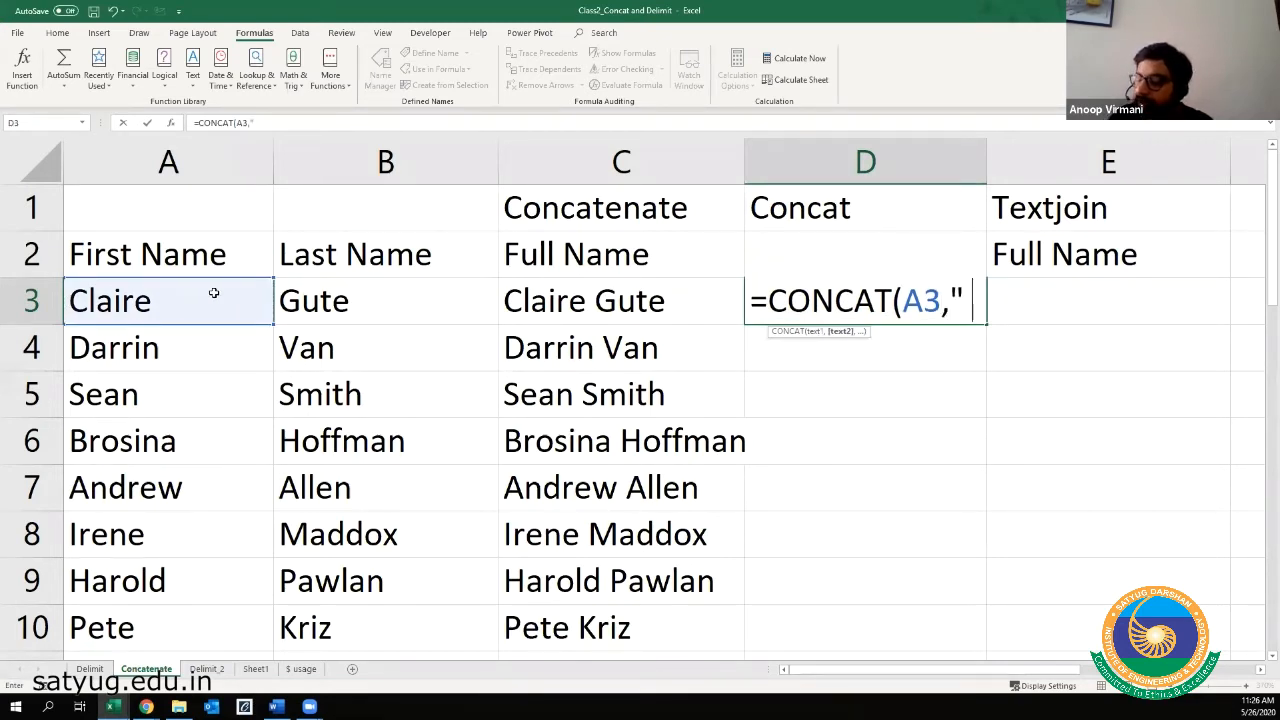
pyautogui.write(',')
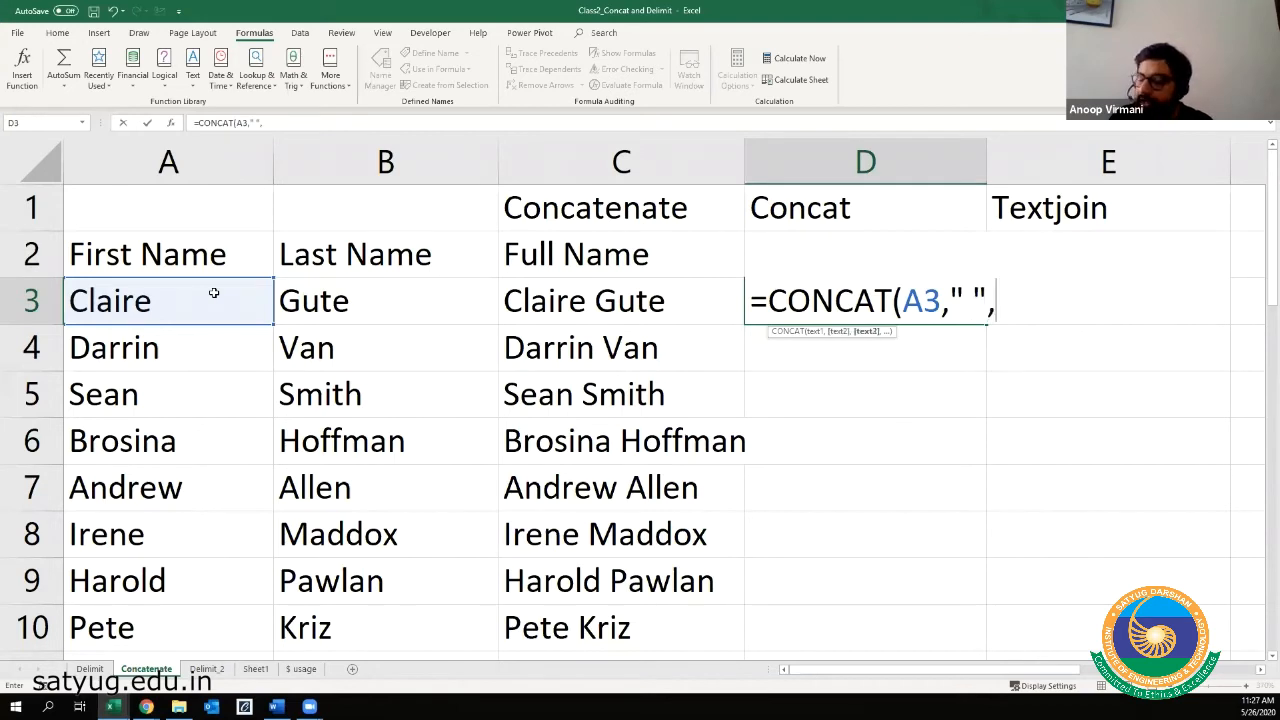
pyautogui.click(376, 309)
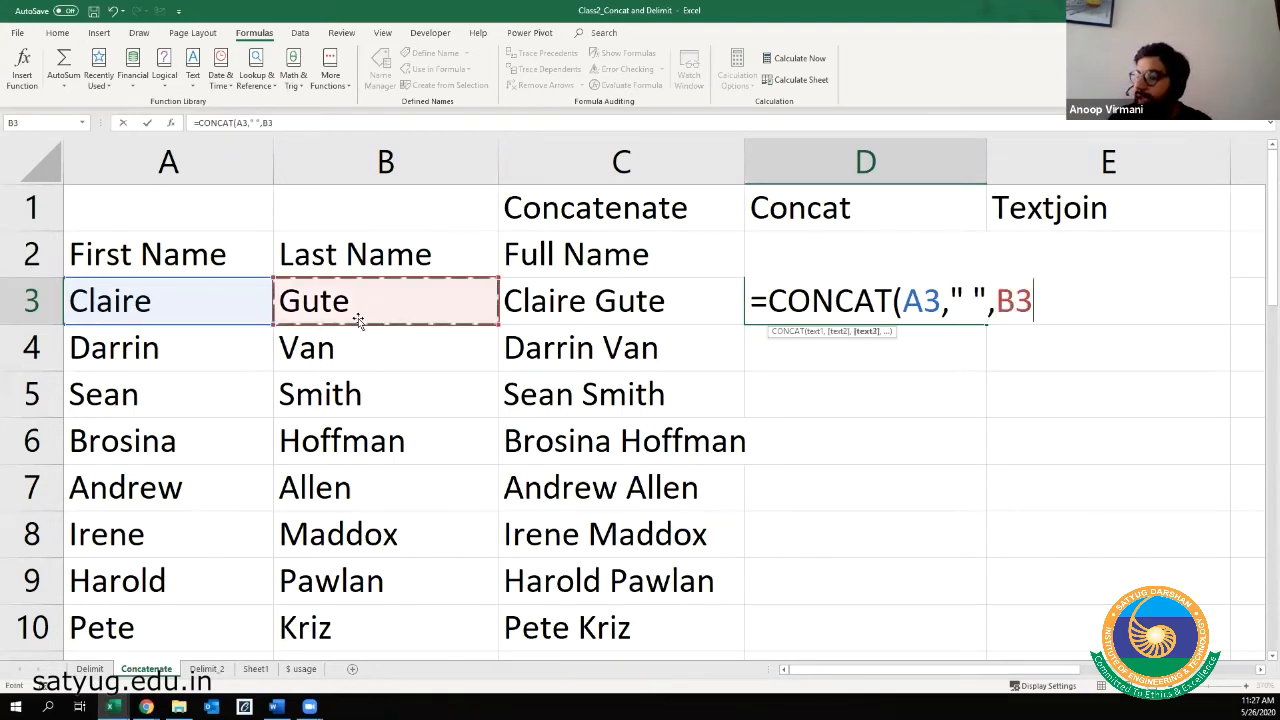
pyautogui.write(')')
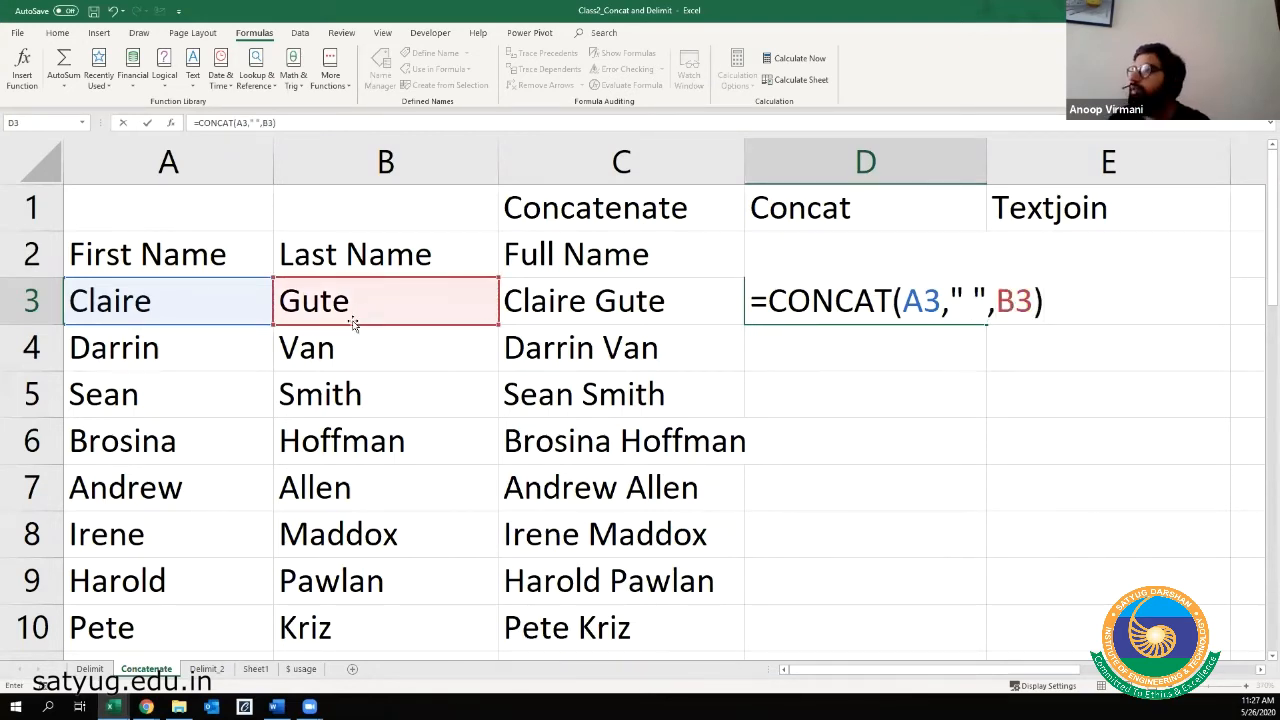
pyautogui.press('Return')
pyautogui.press('Up')
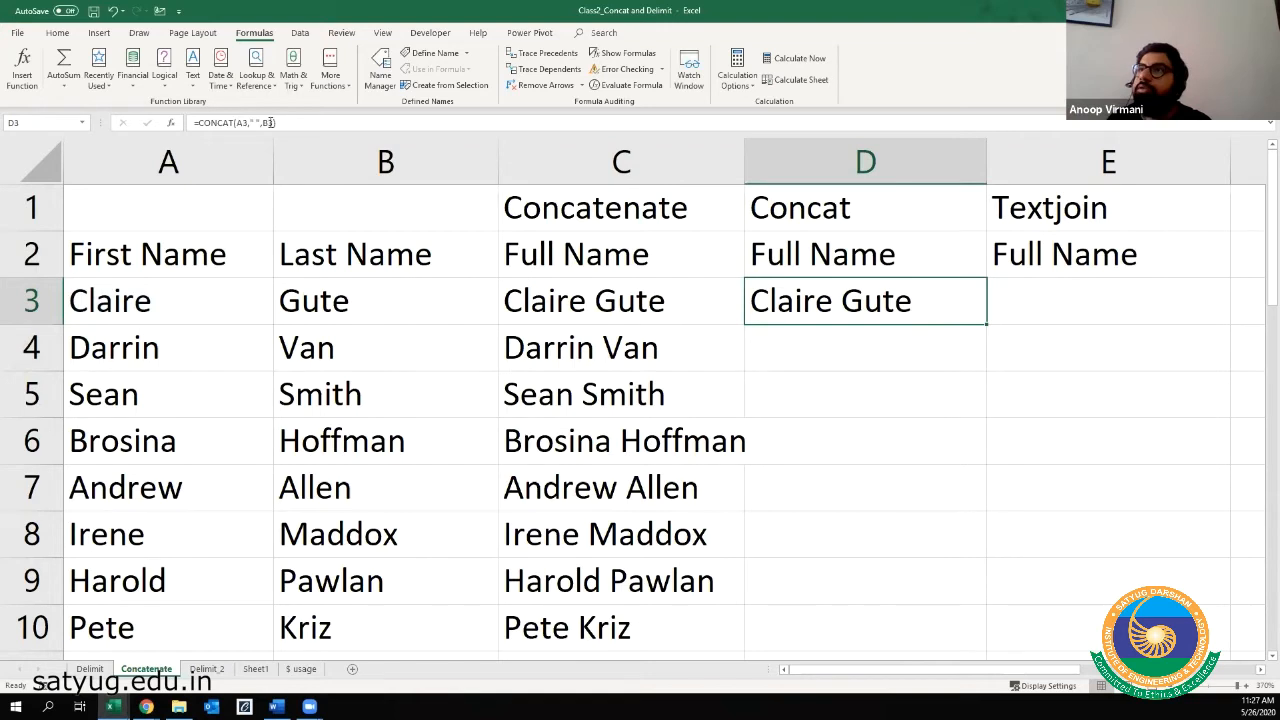
# - Replace the separate arguments of the D3 formula with one range, making it =CONCAT(A3:B3)
pyautogui.moveTo(273, 122); pyautogui.dragTo(236, 123)
pyautogui.press('BackSpace')
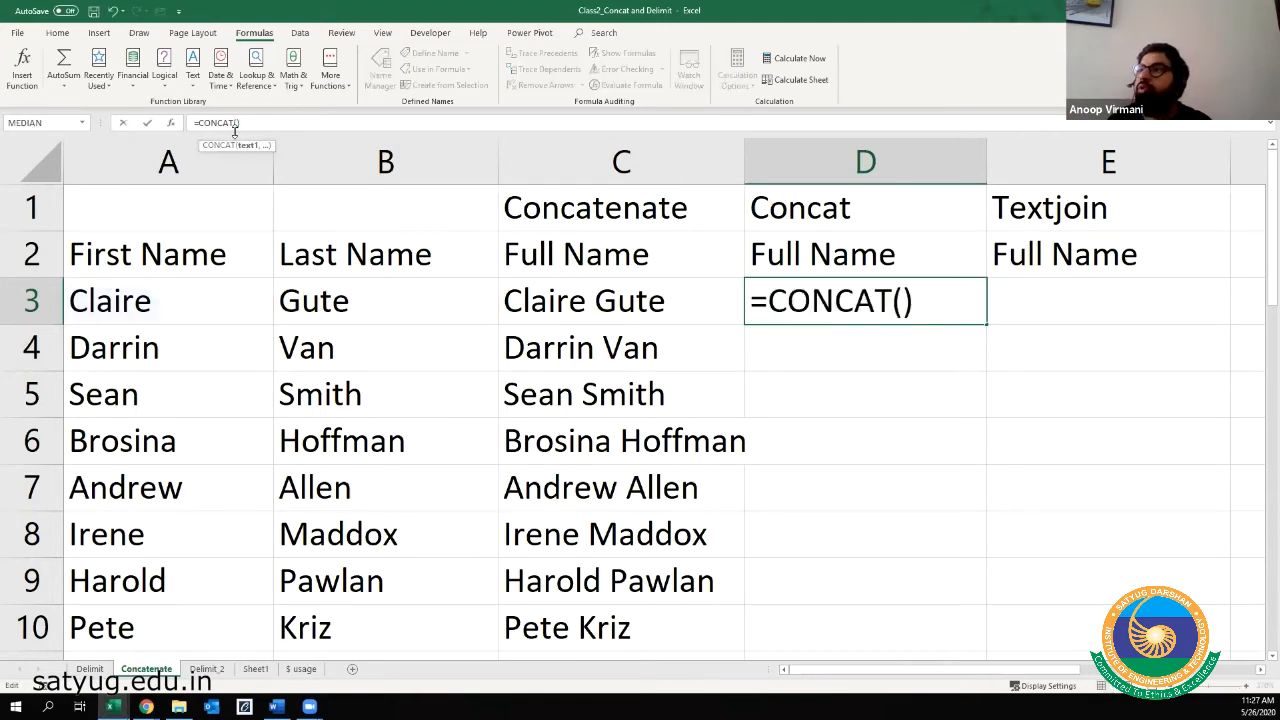
pyautogui.moveTo(148, 302); pyautogui.dragTo(348, 304)
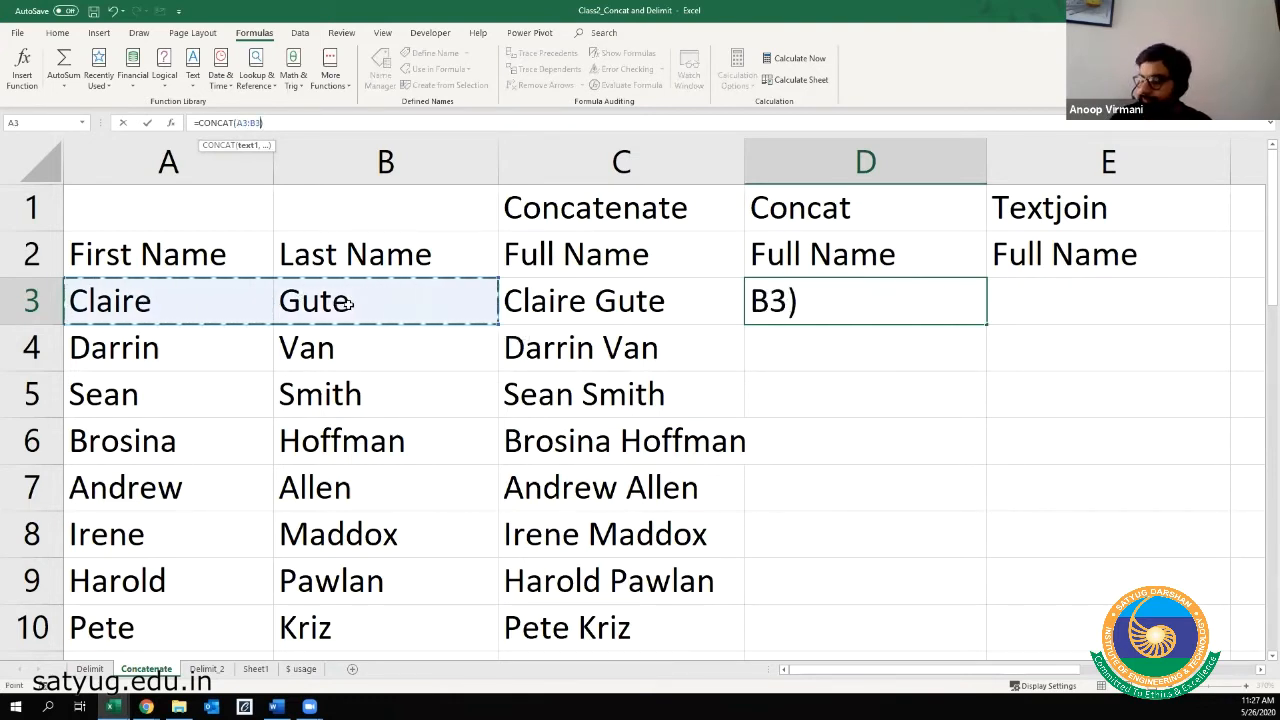
pyautogui.press('Return')
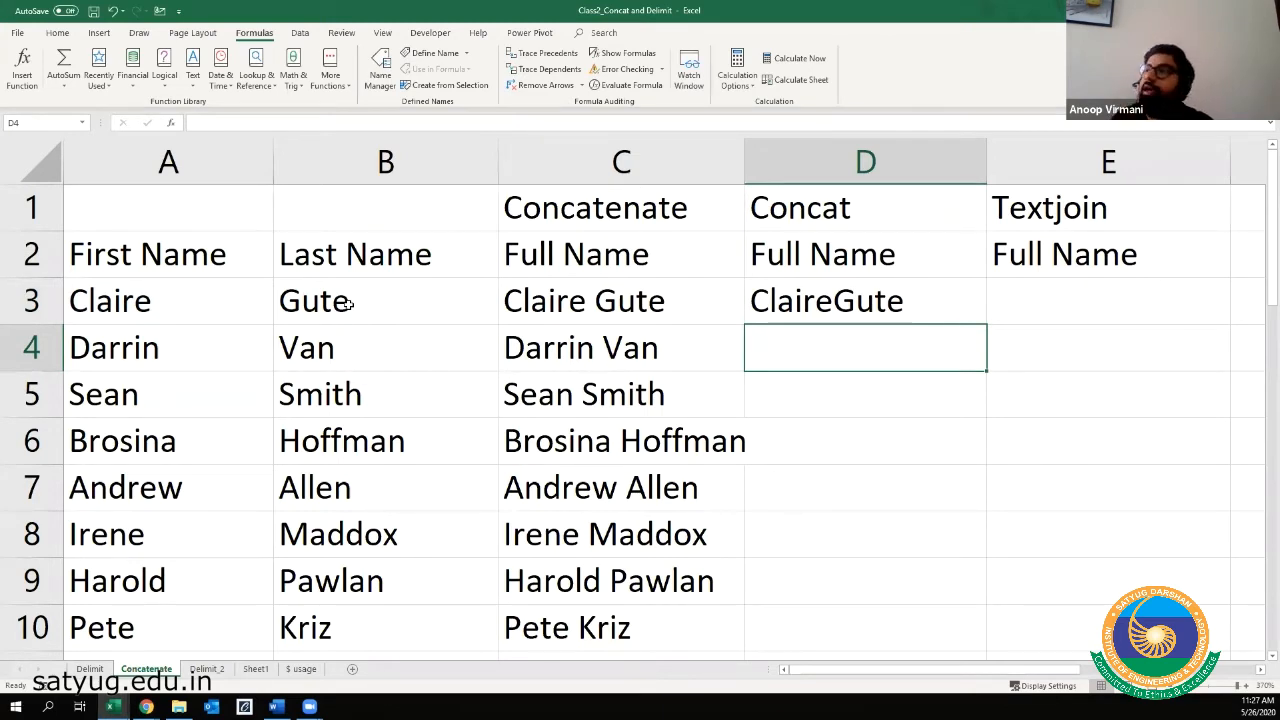
# - Try a range in the older function by changing C3 to =CONCATENATE(A3:B3)
pyautogui.press('Up')
pyautogui.press('Left')
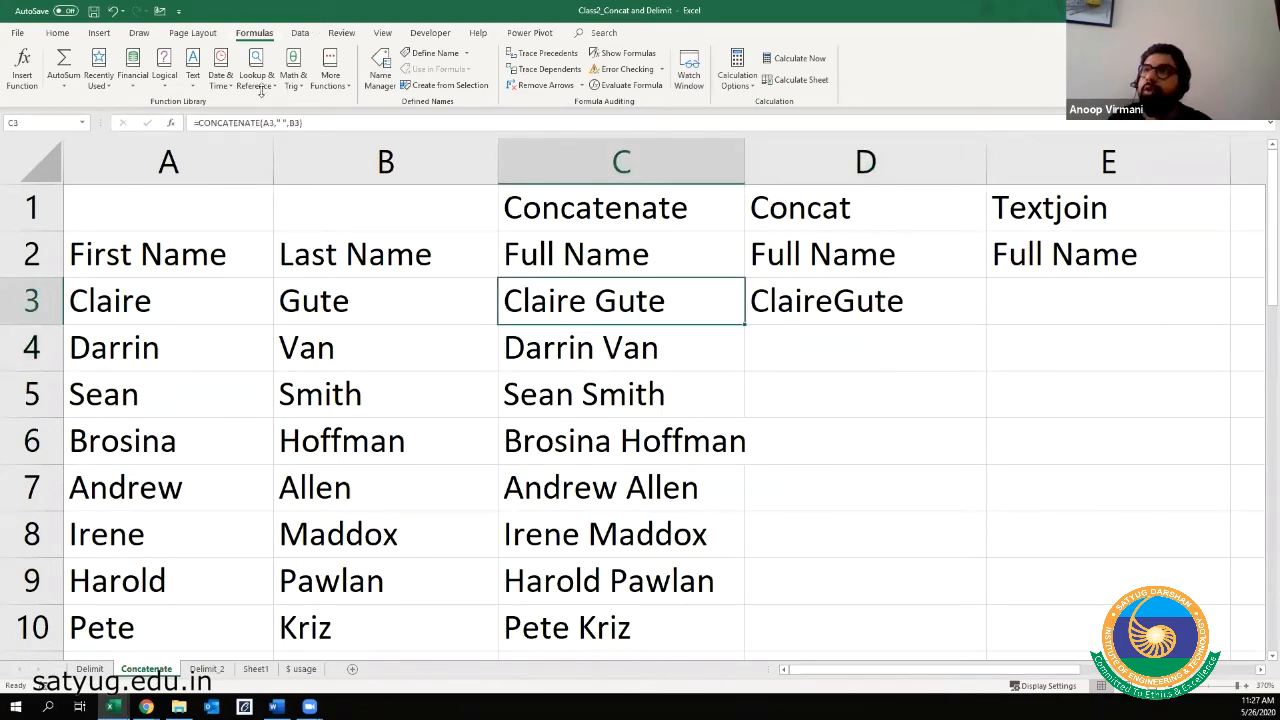
pyautogui.click(300, 122)
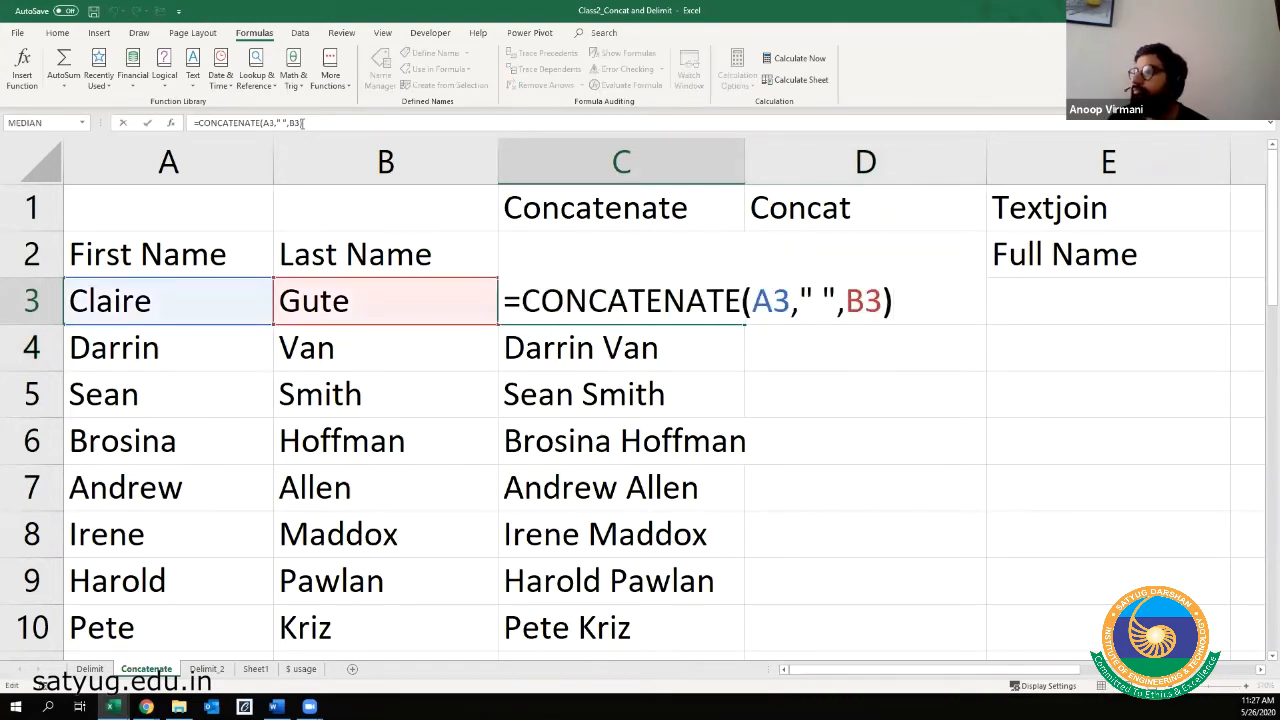
pyautogui.press('BackSpace')
pyautogui.press('BackSpace')
pyautogui.press('BackSpace')
pyautogui.press('BackSpace')
pyautogui.press('BackSpace')
pyautogui.press('BackSpace')
pyautogui.press('BackSpace')
pyautogui.press('BackSpace')
pyautogui.press('BackSpace')
pyautogui.press('BackSpace')
pyautogui.press('BackSpace')
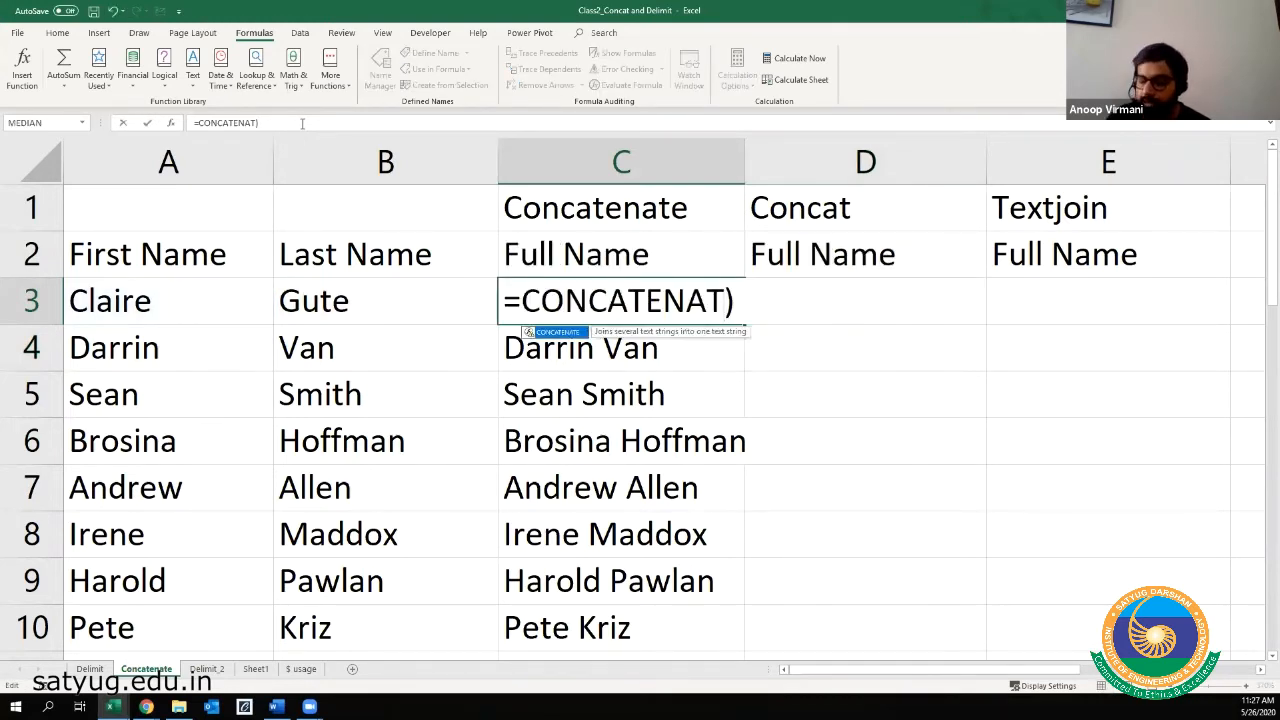
pyautogui.write('E(')
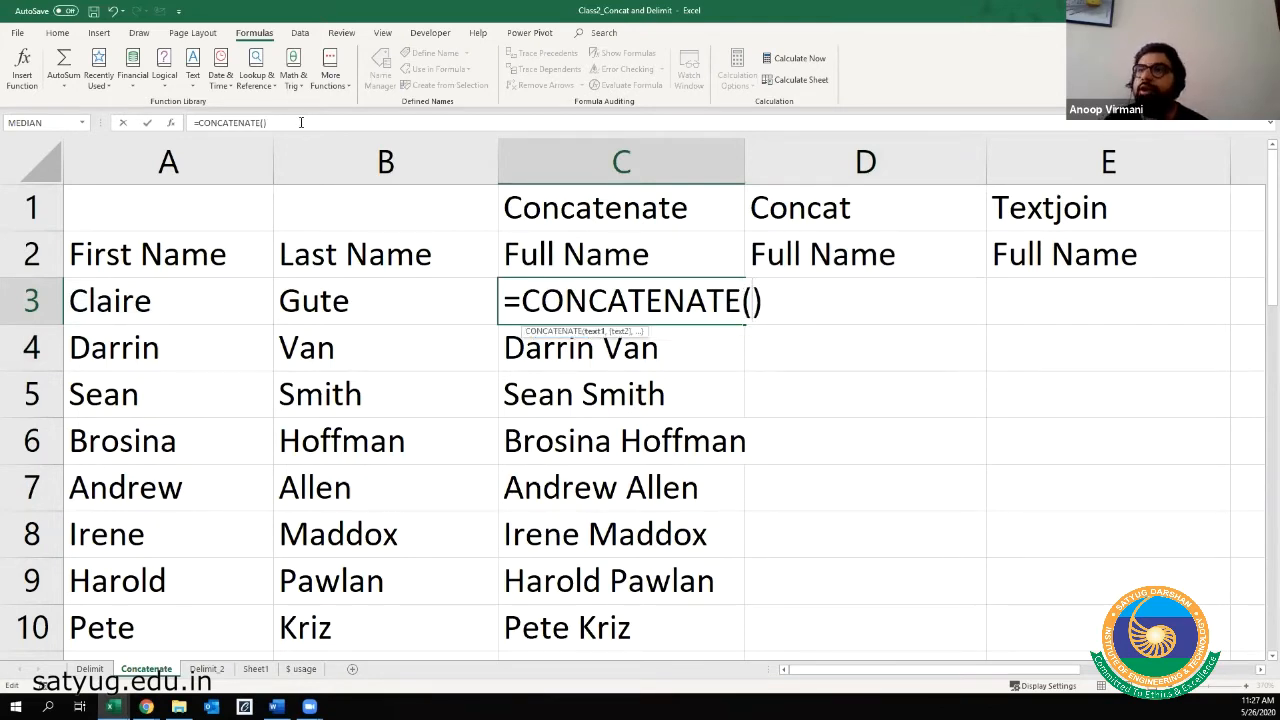
pyautogui.moveTo(155, 303); pyautogui.dragTo(325, 311)
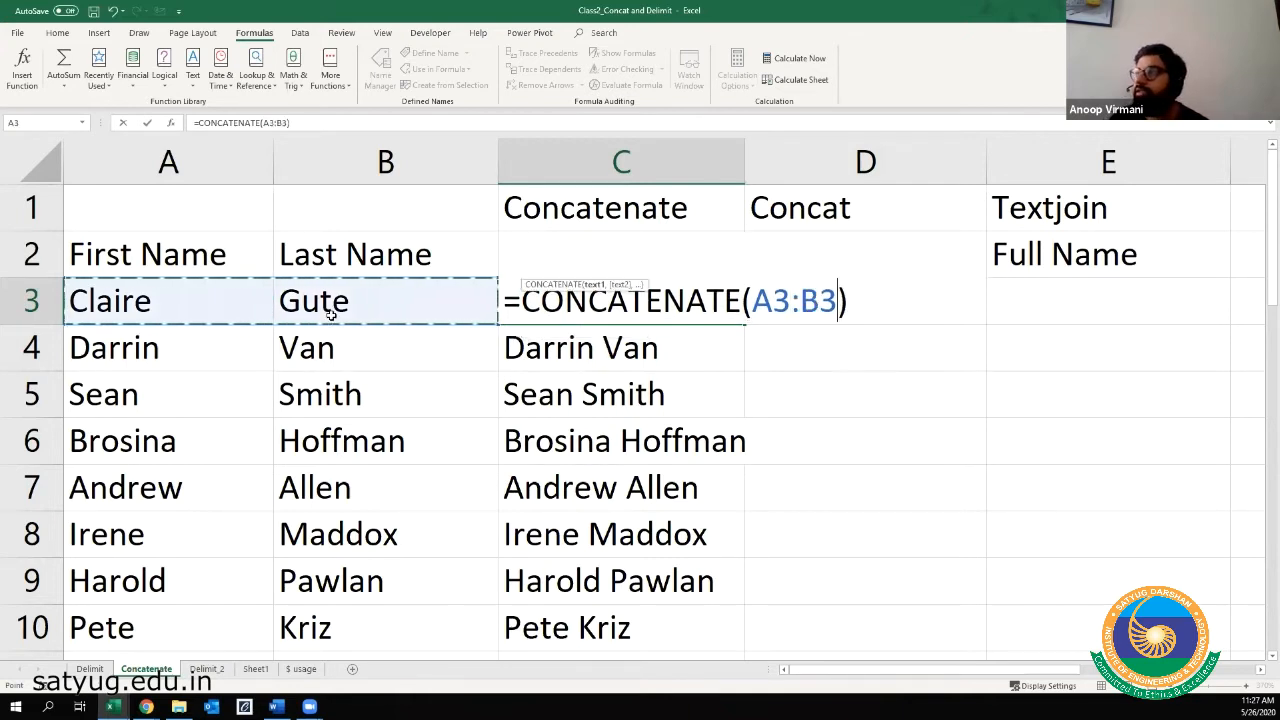
pyautogui.press('Return')
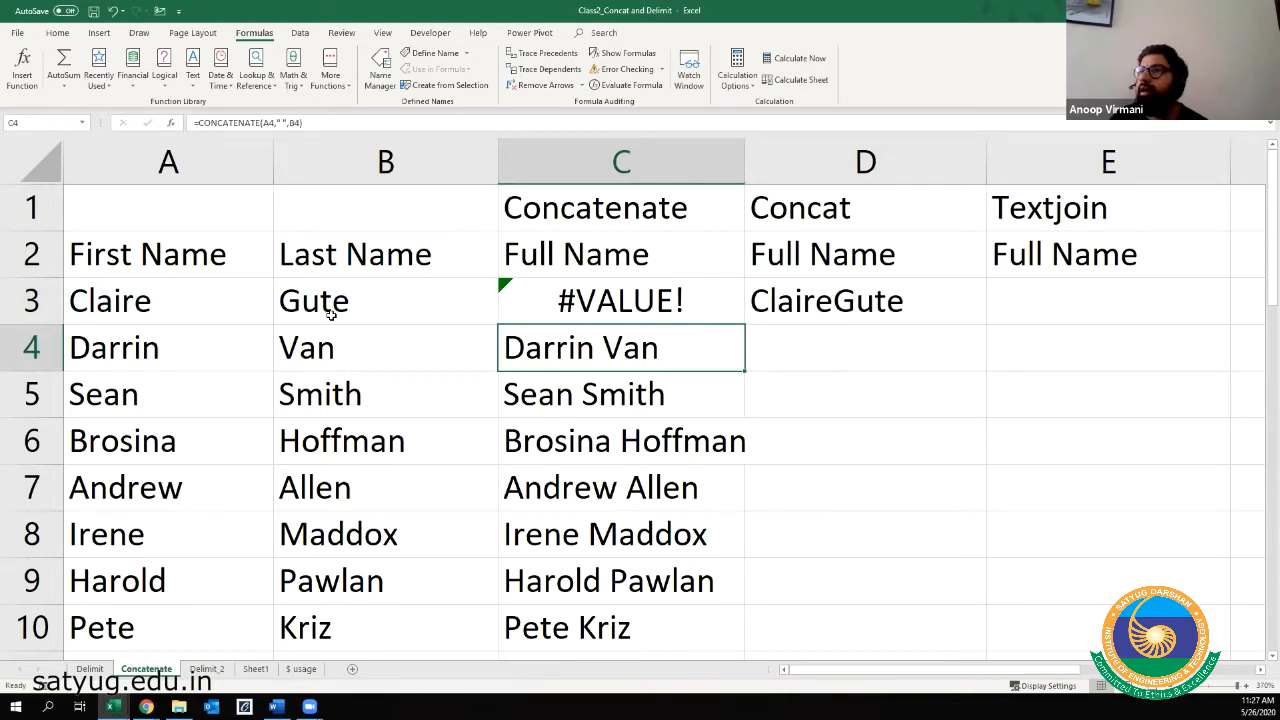
# - Compare the range formulas in D3 and C3, and undo the last change to C3
pyautogui.press('Up')
pyautogui.press('Right')
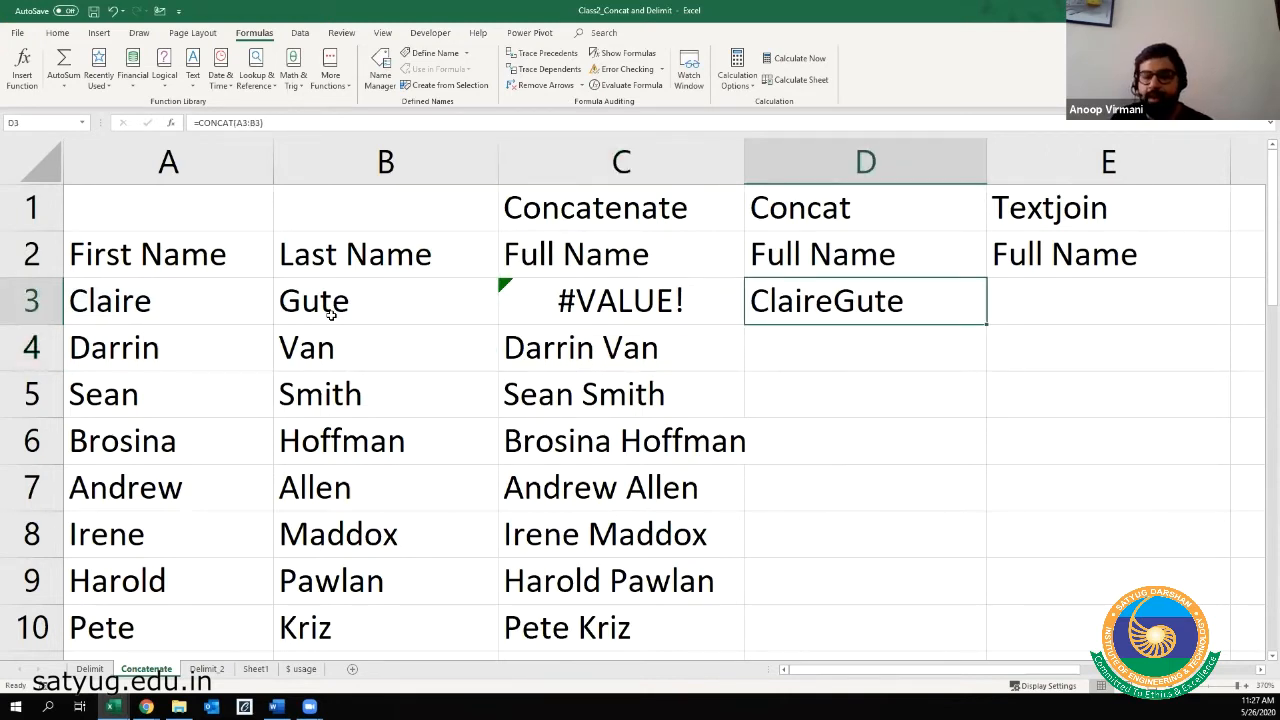
pyautogui.press('F2')
pyautogui.press('Escape')
pyautogui.press('Left')
pyautogui.press('F2')
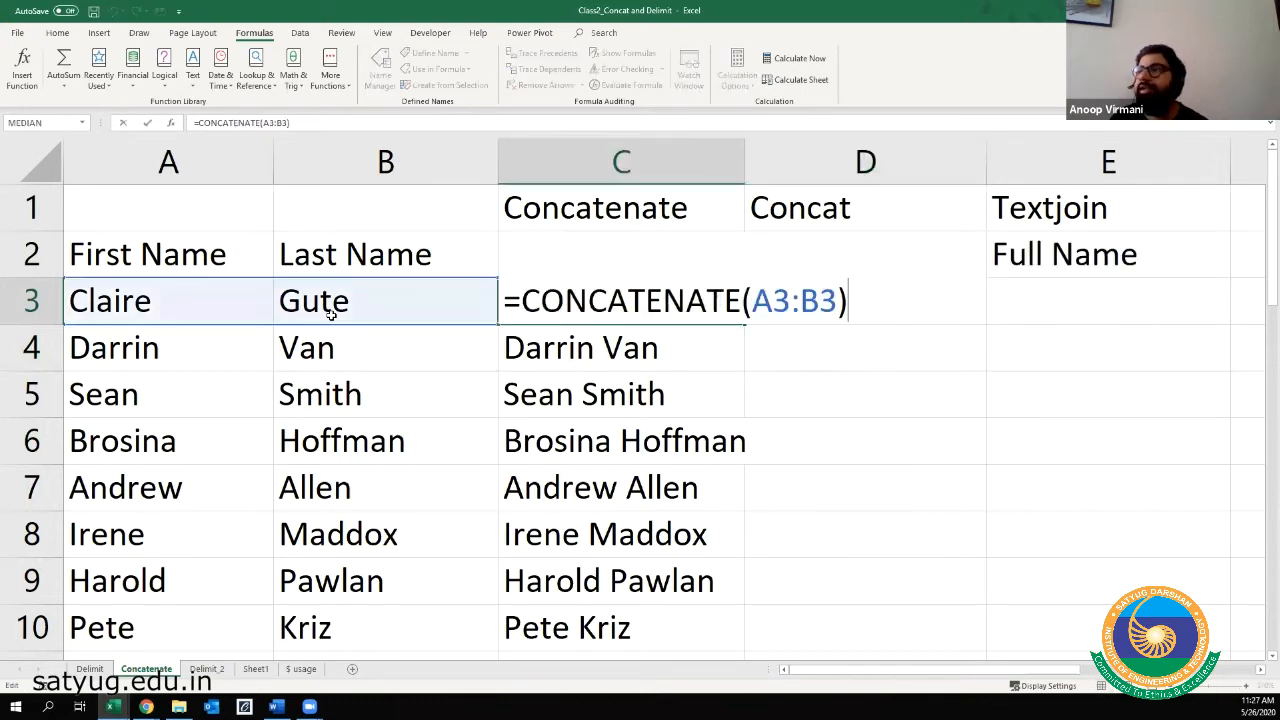
pyautogui.hotkey('ctrl', 'Return')
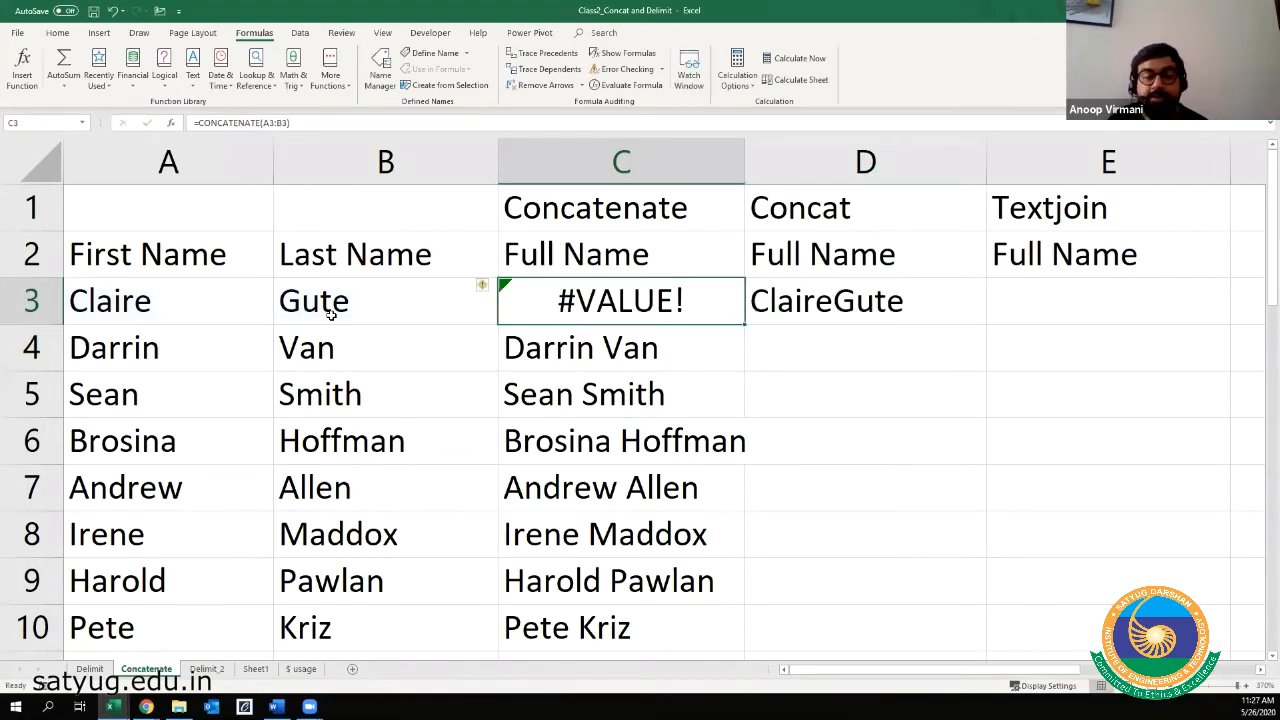
pyautogui.hotkey('ctrl', 'z')
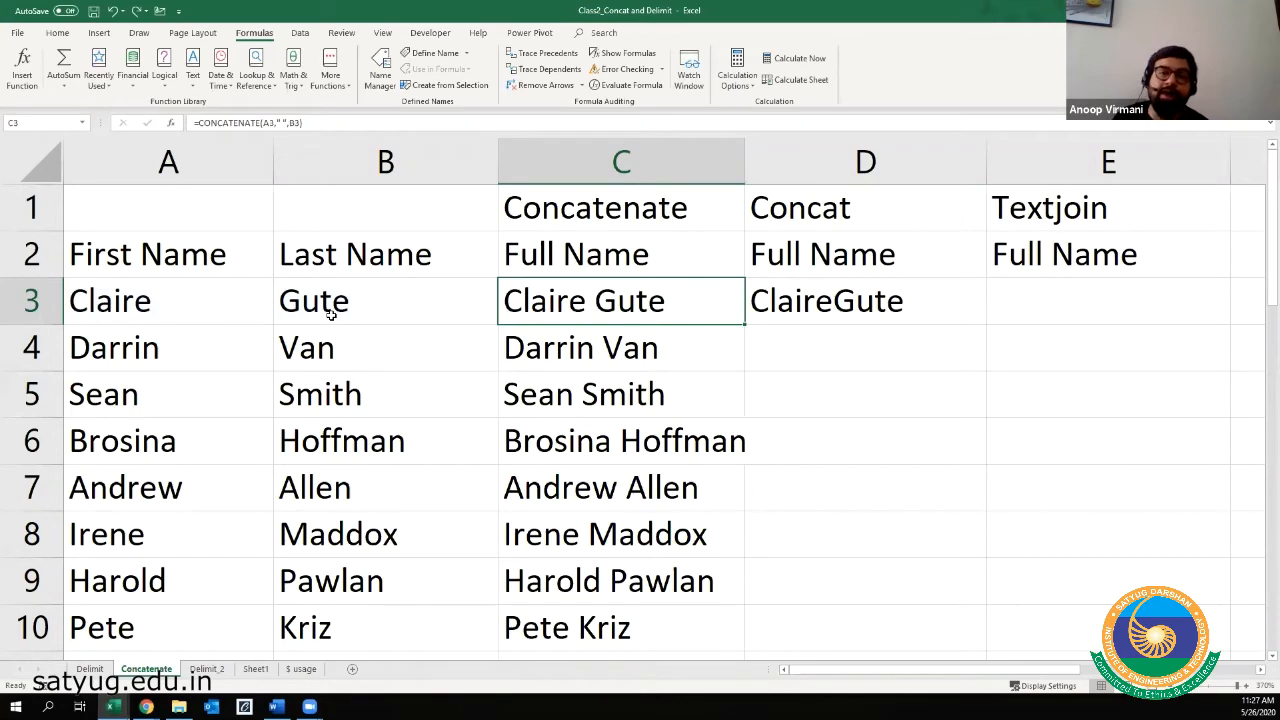
# - Fill the CONCAT formula from D3 down to D32, the last name row, and return to D3
pyautogui.press('Right')
pyautogui.press('Left')
pyautogui.hotkey('ctrl', 'Down')
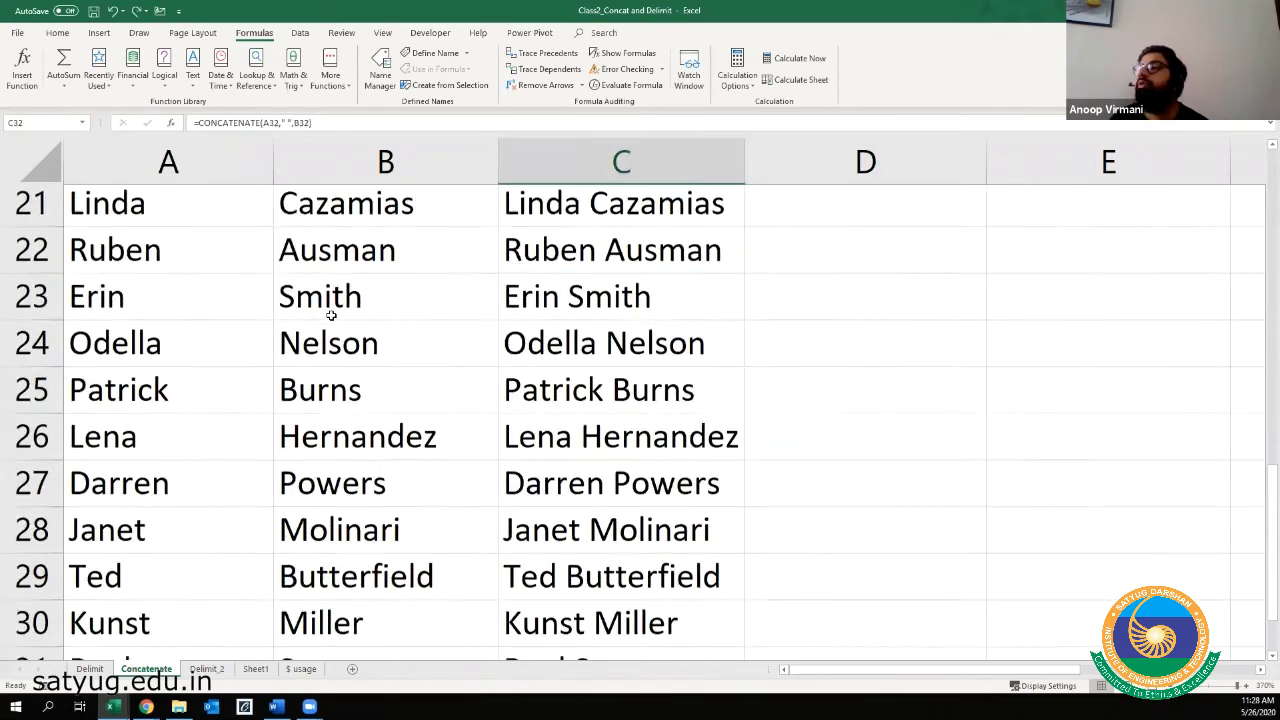
pyautogui.press('Right')
pyautogui.hotkey('ctrl', 'shift', 'Up')
pyautogui.hotkey('ctrl', 'd')
pyautogui.hotkey('ctrl', 'Up')
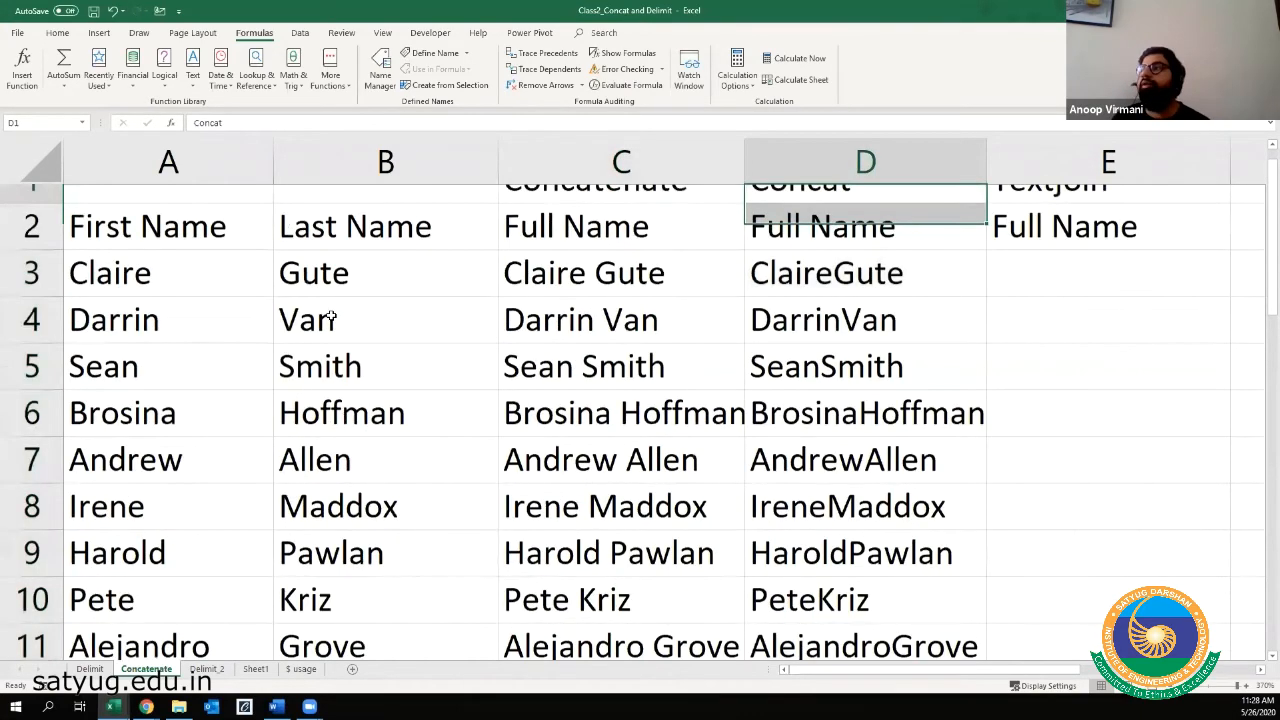
pyautogui.press('Down')
pyautogui.press('Down')
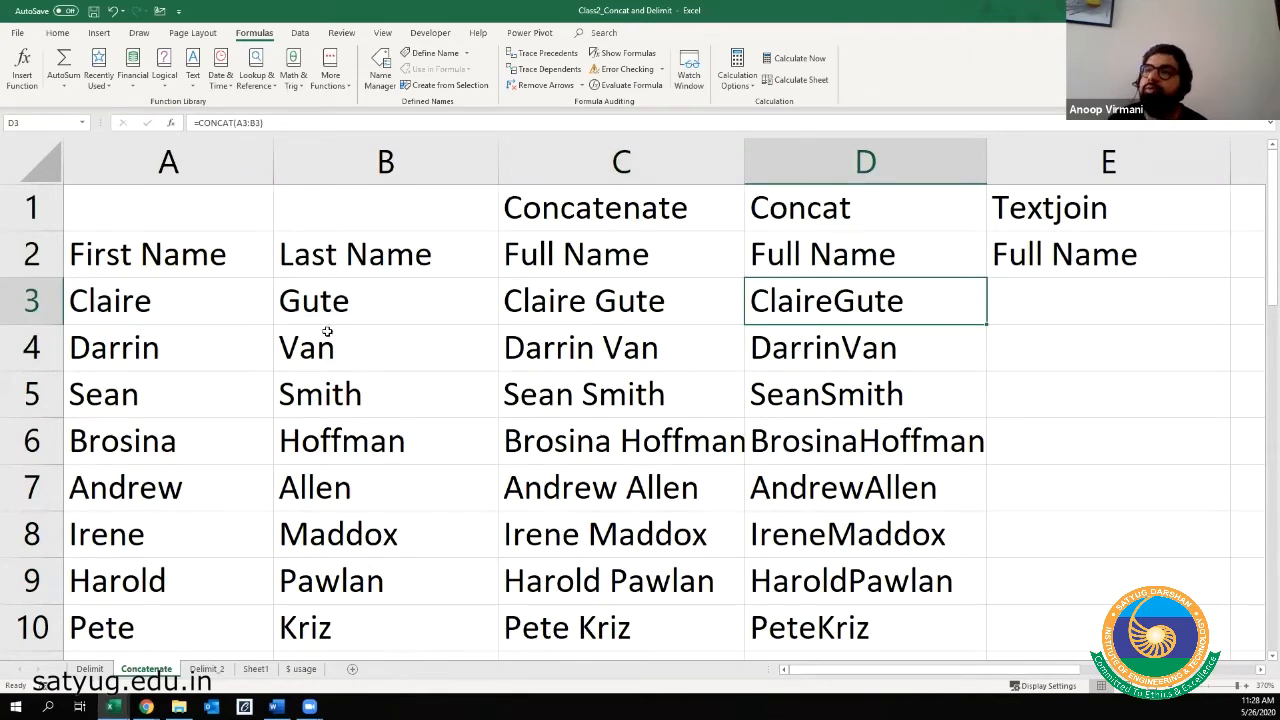
pyautogui.click(173, 298)
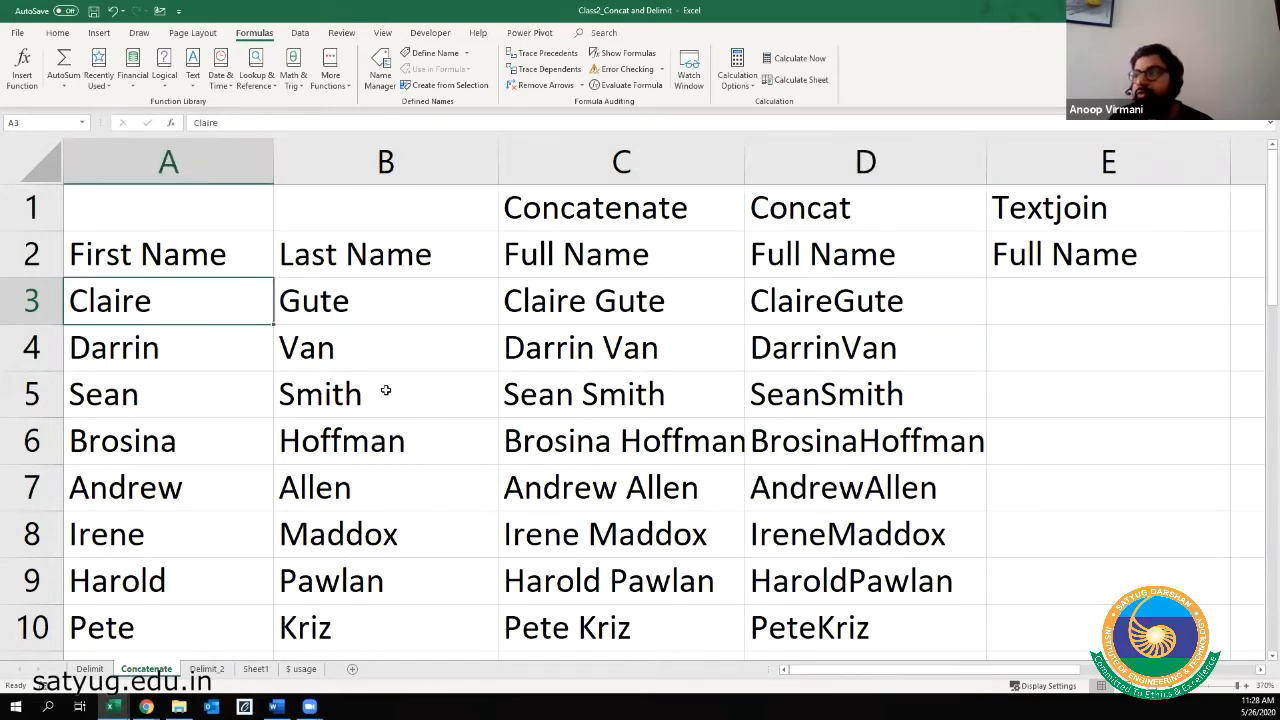
pyautogui.click(866, 300)
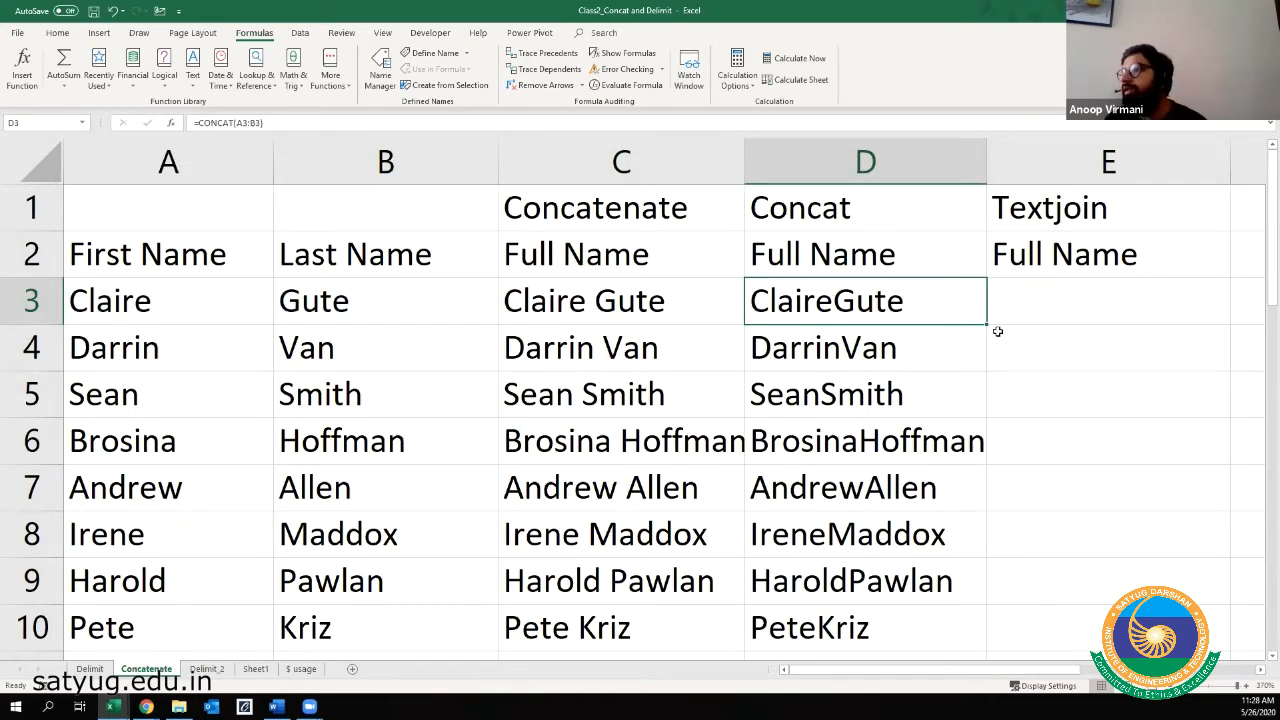
# - Make the header labels in row 2 bold
pyautogui.click(1026, 310)
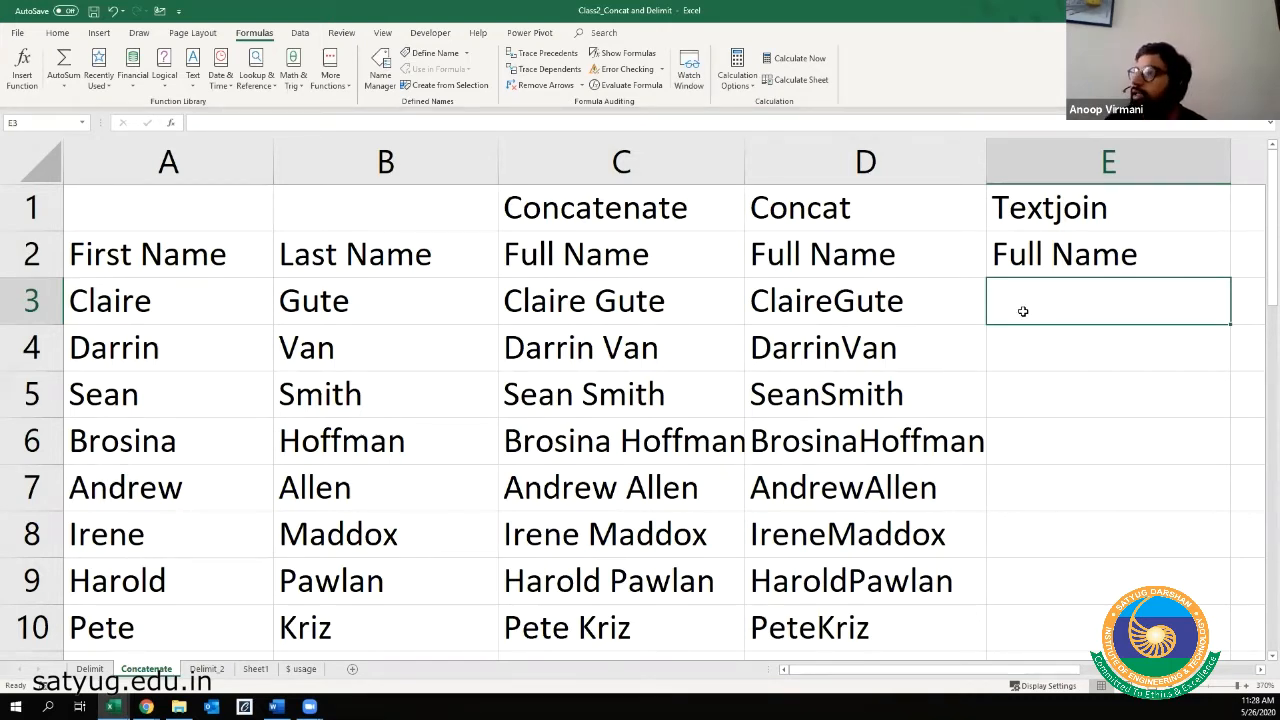
pyautogui.click(10, 253)
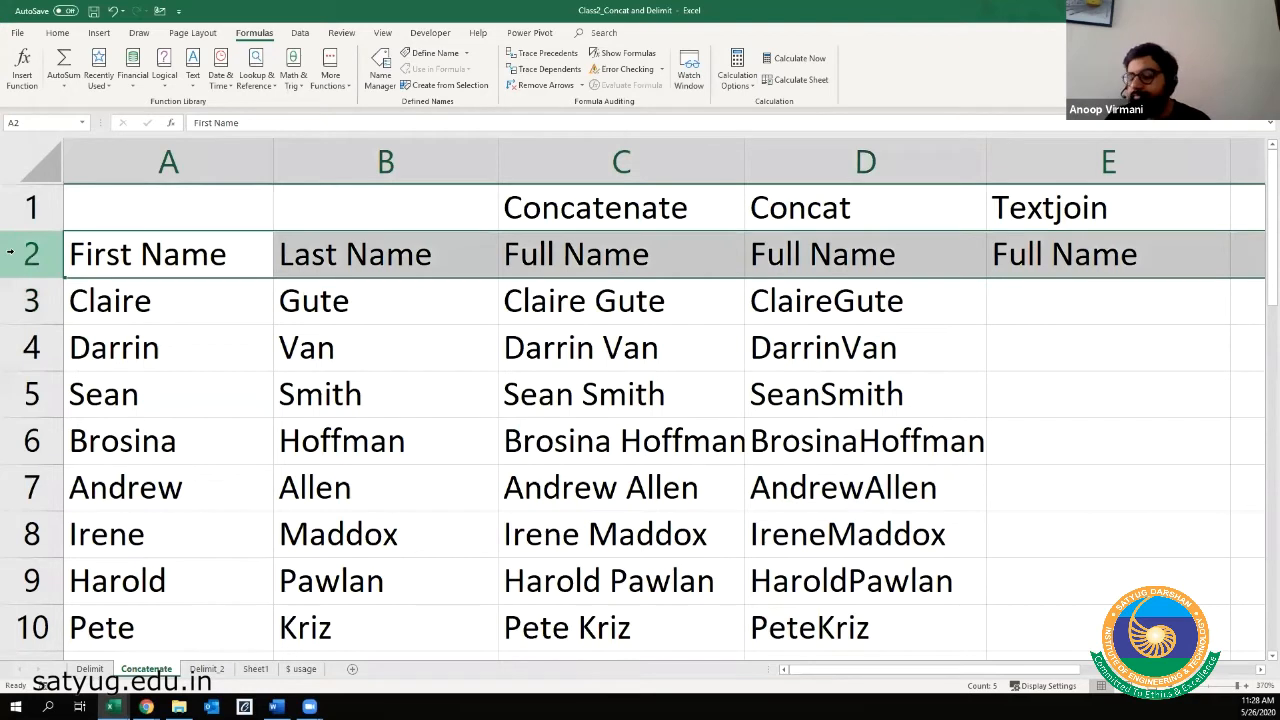
pyautogui.hotkey('ctrl', 'b')
# - Start a TEXTJOIN formula in E3 and open its function arguments
pyautogui.click(1076, 335)
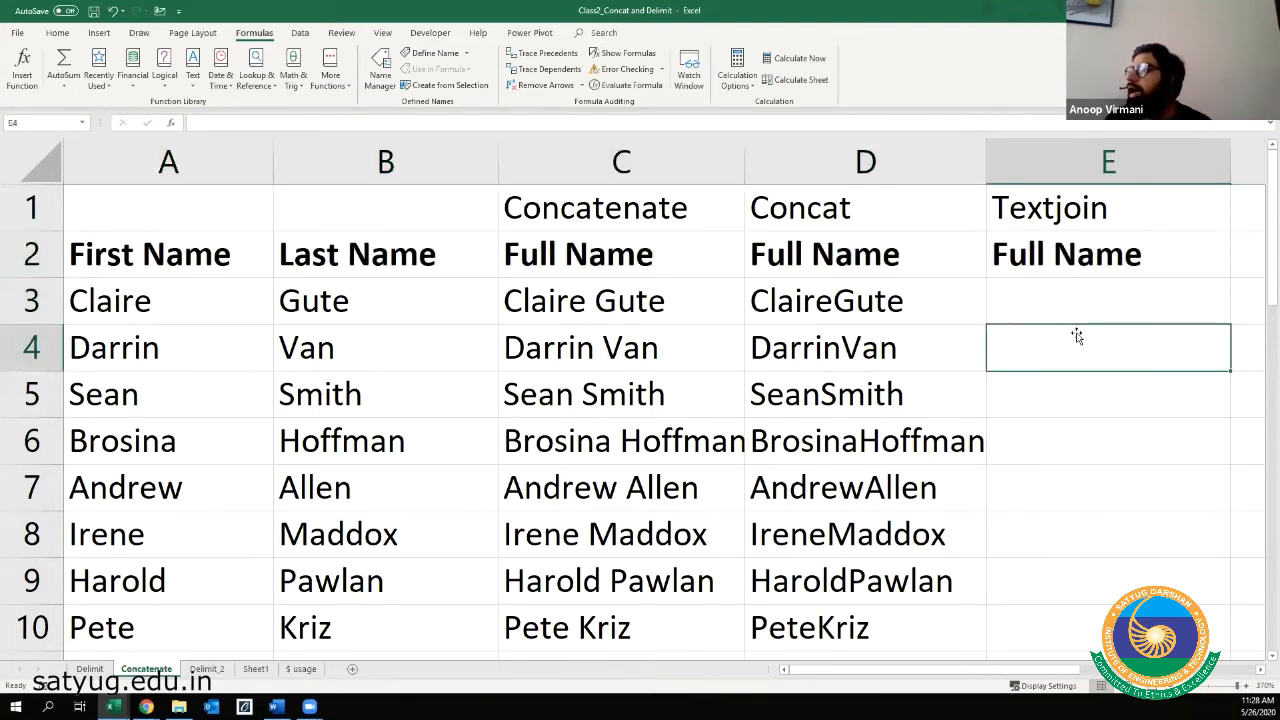
pyautogui.click(1076, 310)
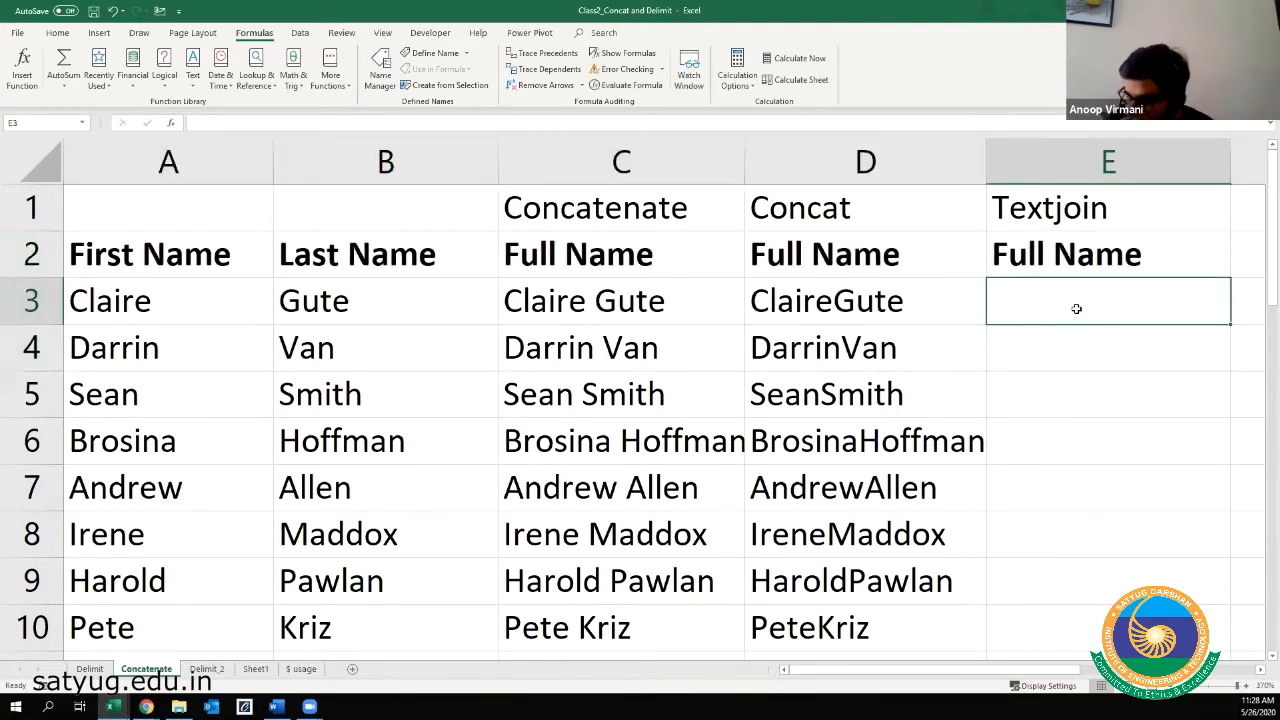
pyautogui.write('=text')
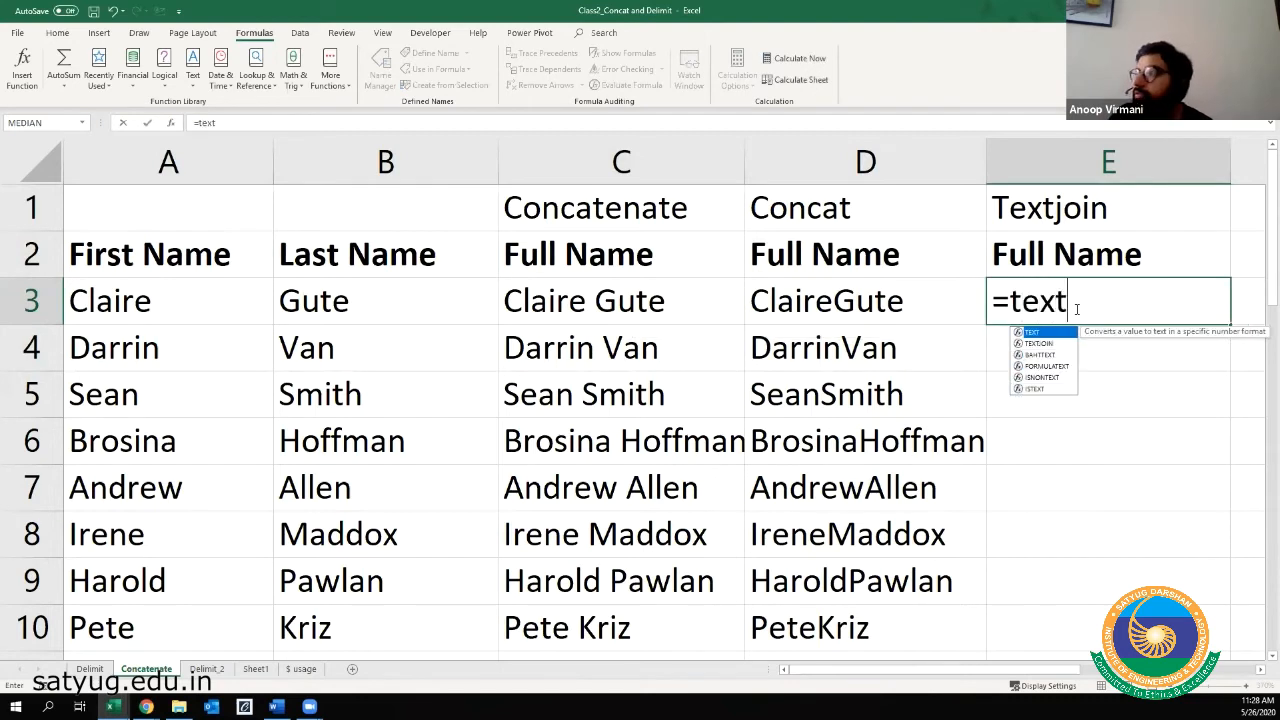
pyautogui.write('join')
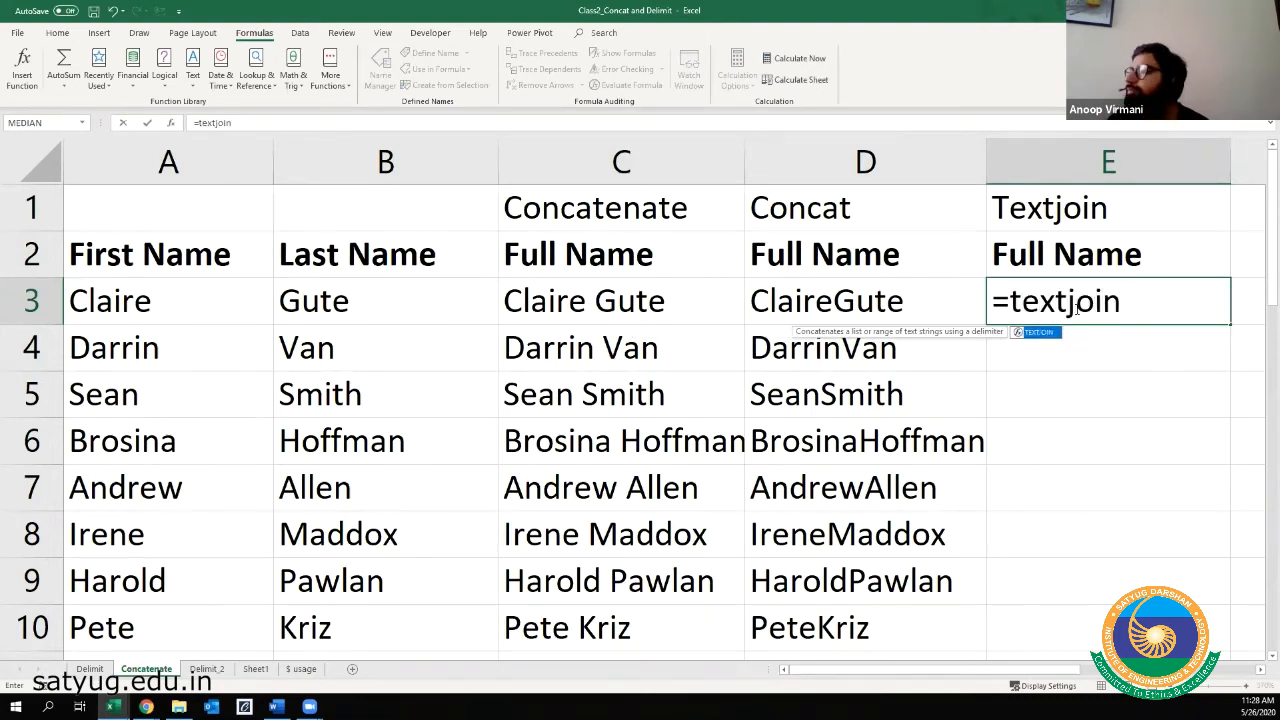
pyautogui.press('Tab')
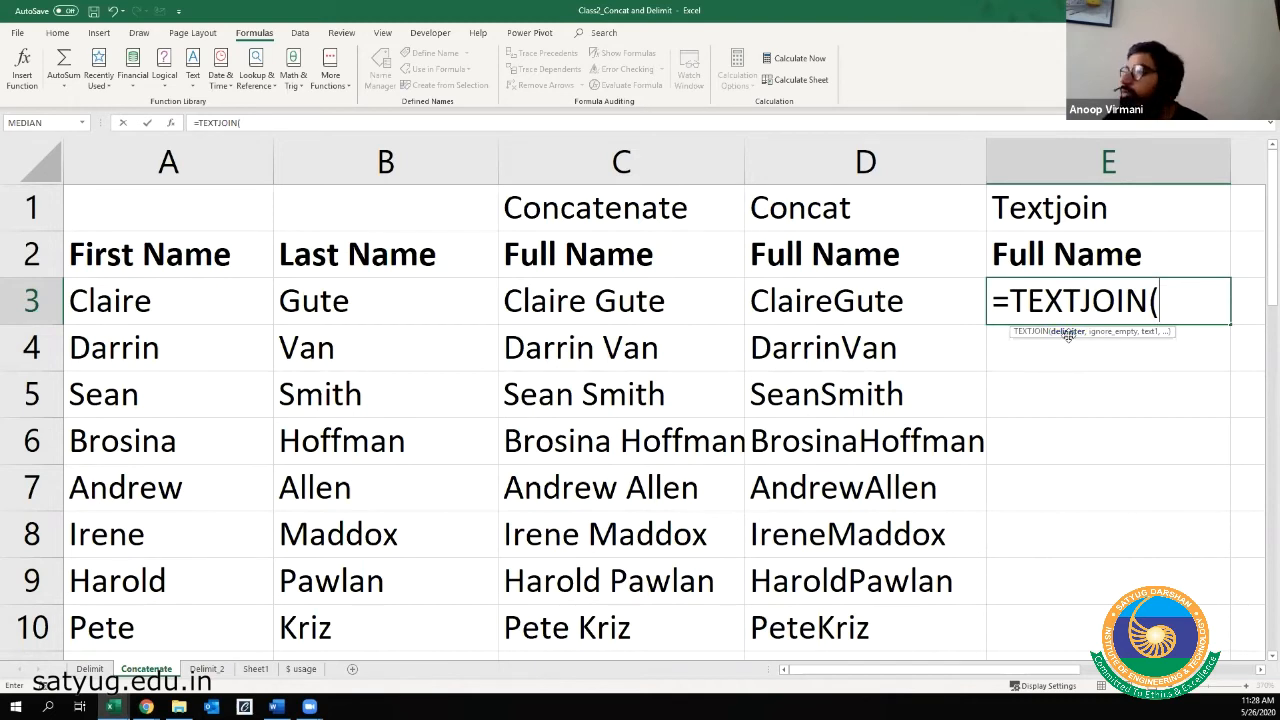
pyautogui.click(172, 126)
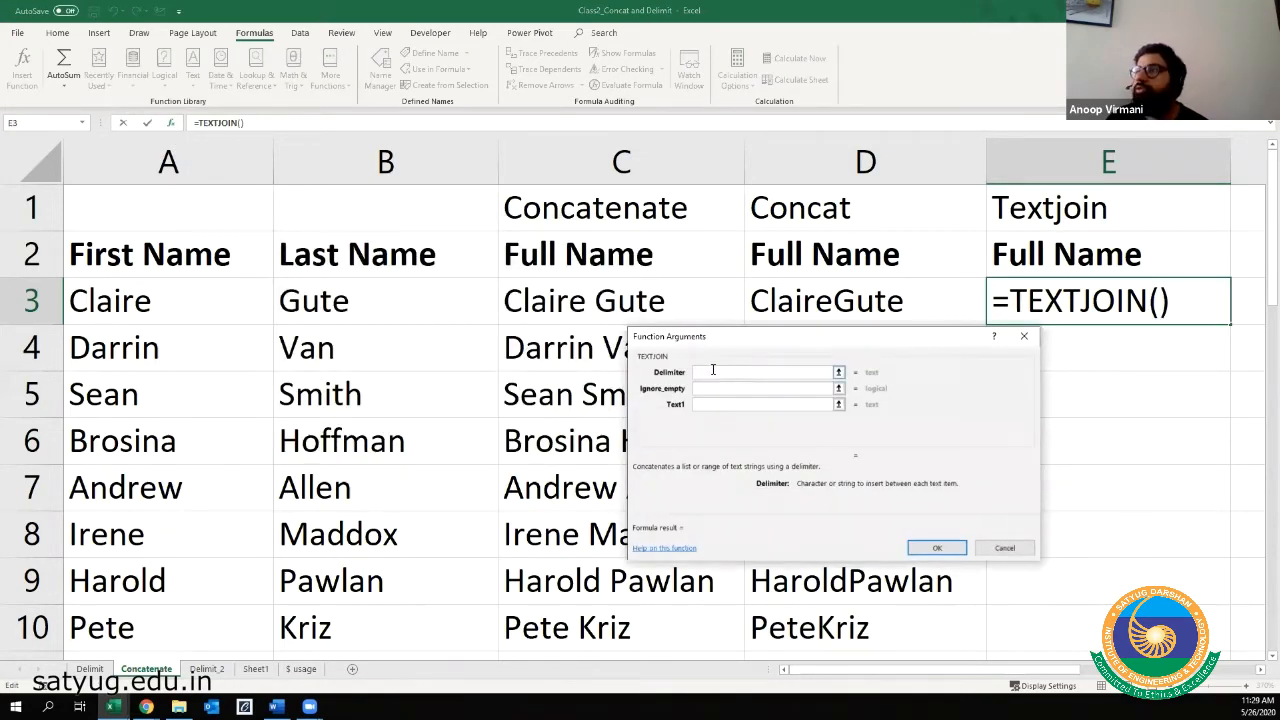
# - Set the TEXTJOIN delimiter to a space in quotation marks, " "
pyautogui.moveTo(719, 343); pyautogui.dragTo(730, 371)
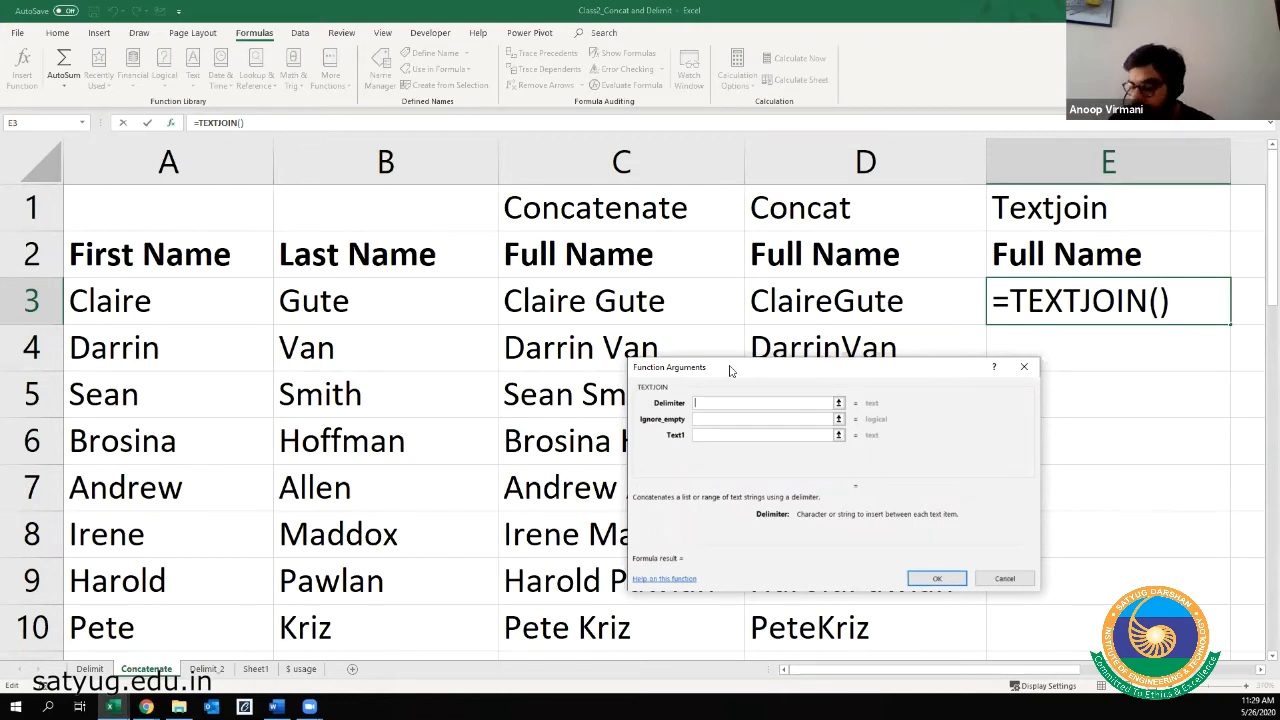
pyautogui.write('"')
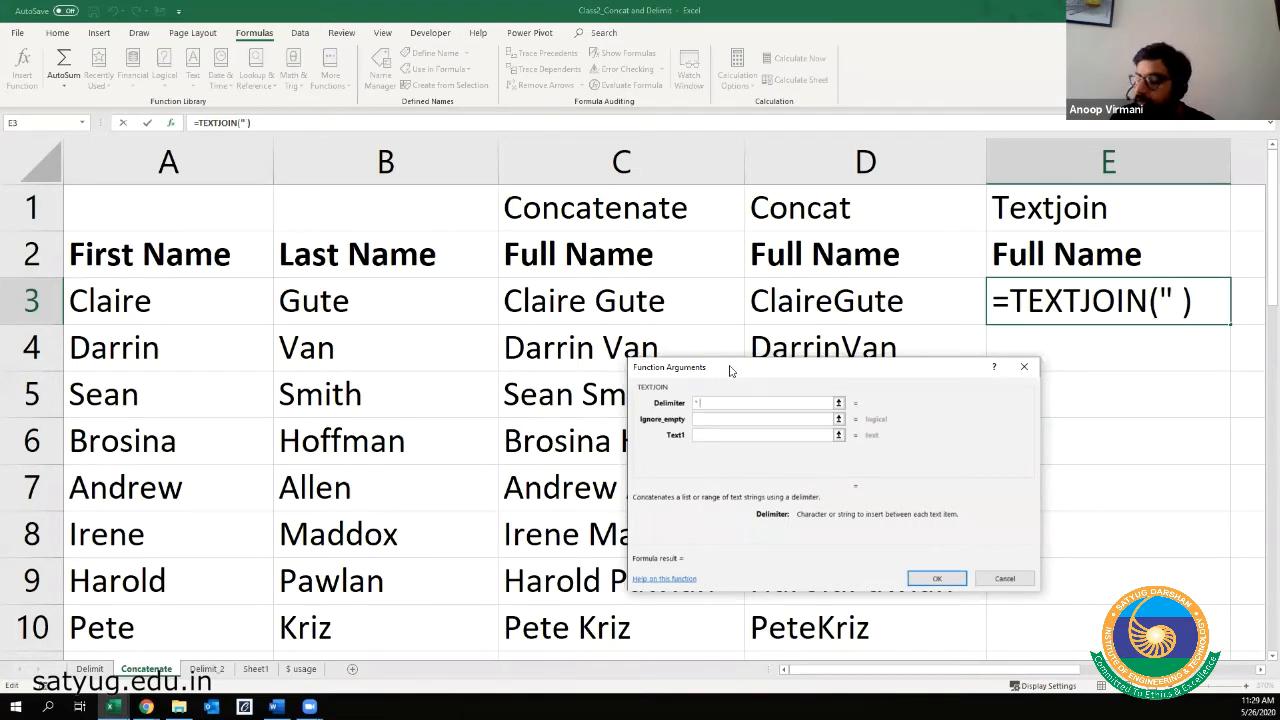
pyautogui.write(' "')
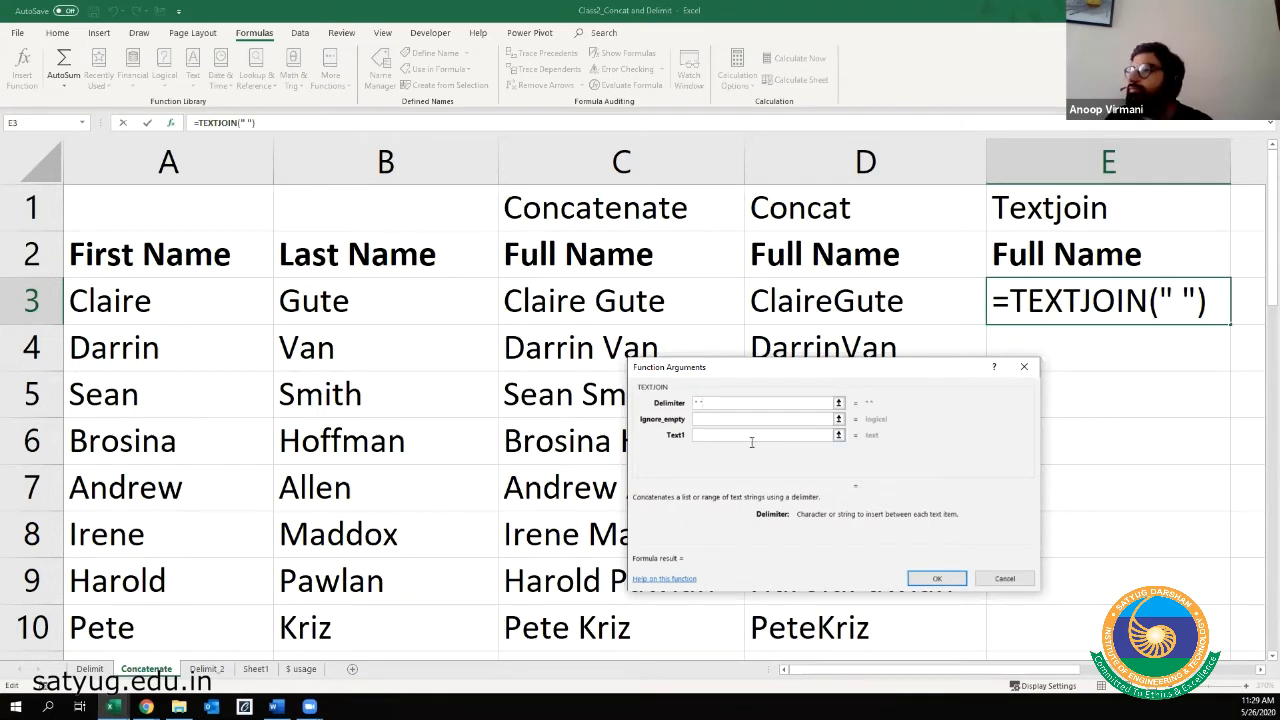
# - Try both 1 and True for the TEXTJOIN ignore-empty argument, and leave it set to 1
pyautogui.click(747, 418)
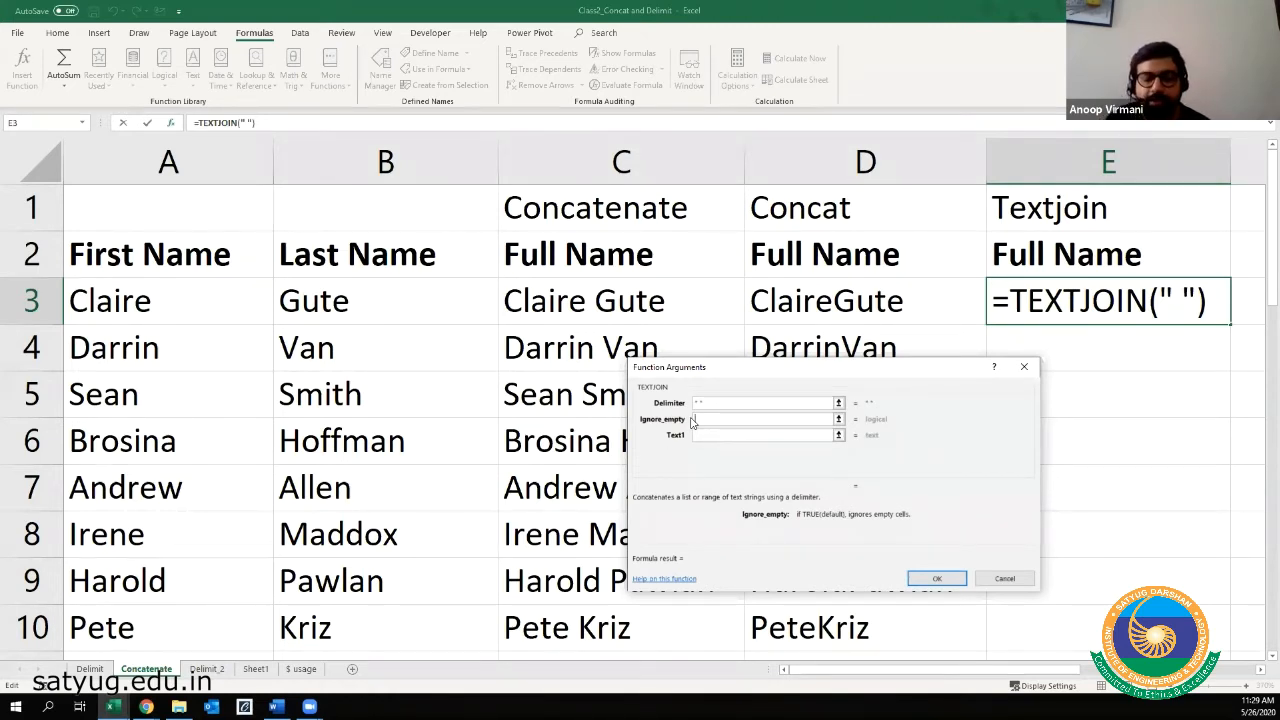
pyautogui.click(695, 420)
pyautogui.write('1')
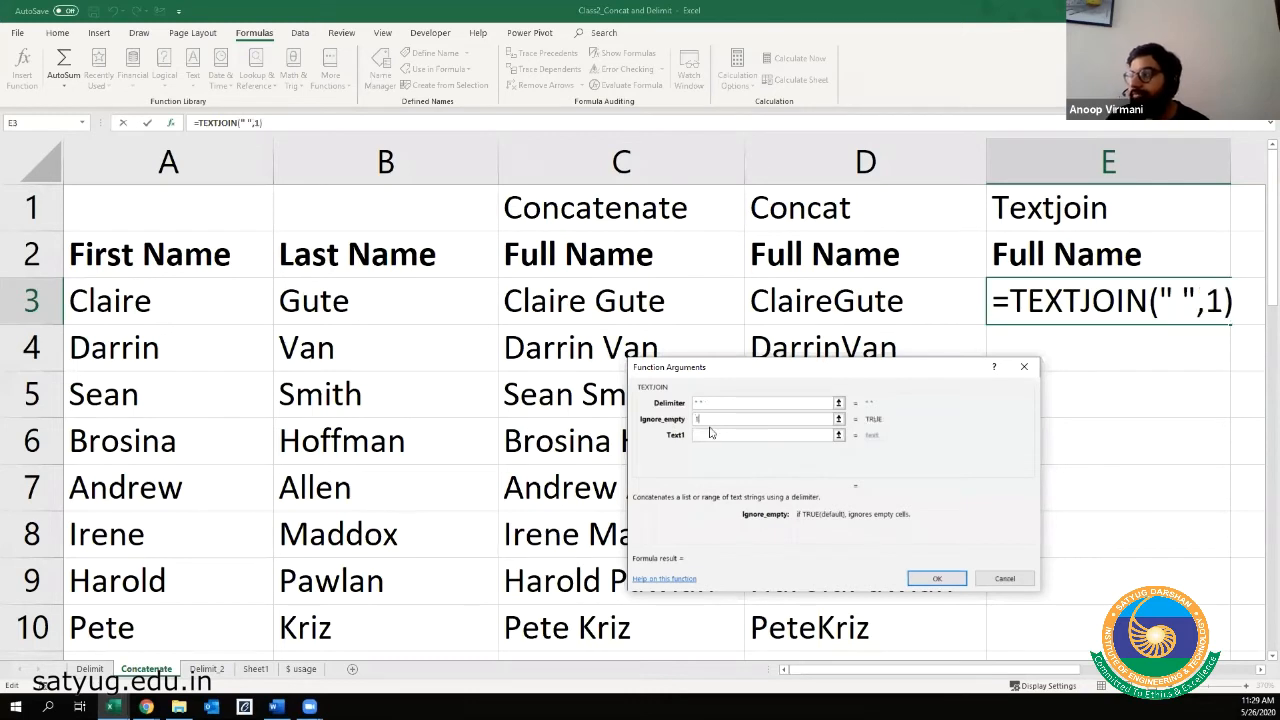
pyautogui.press('BackSpace')
pyautogui.write('Tr')
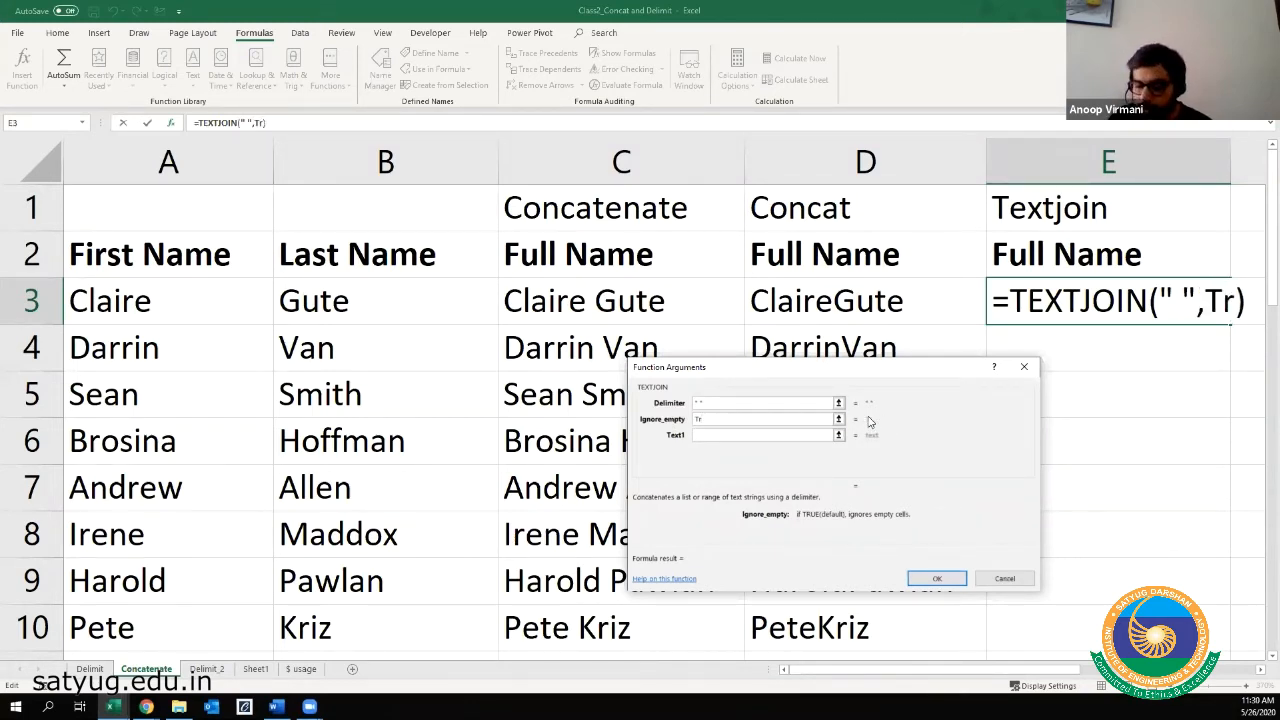
pyautogui.write('ue')
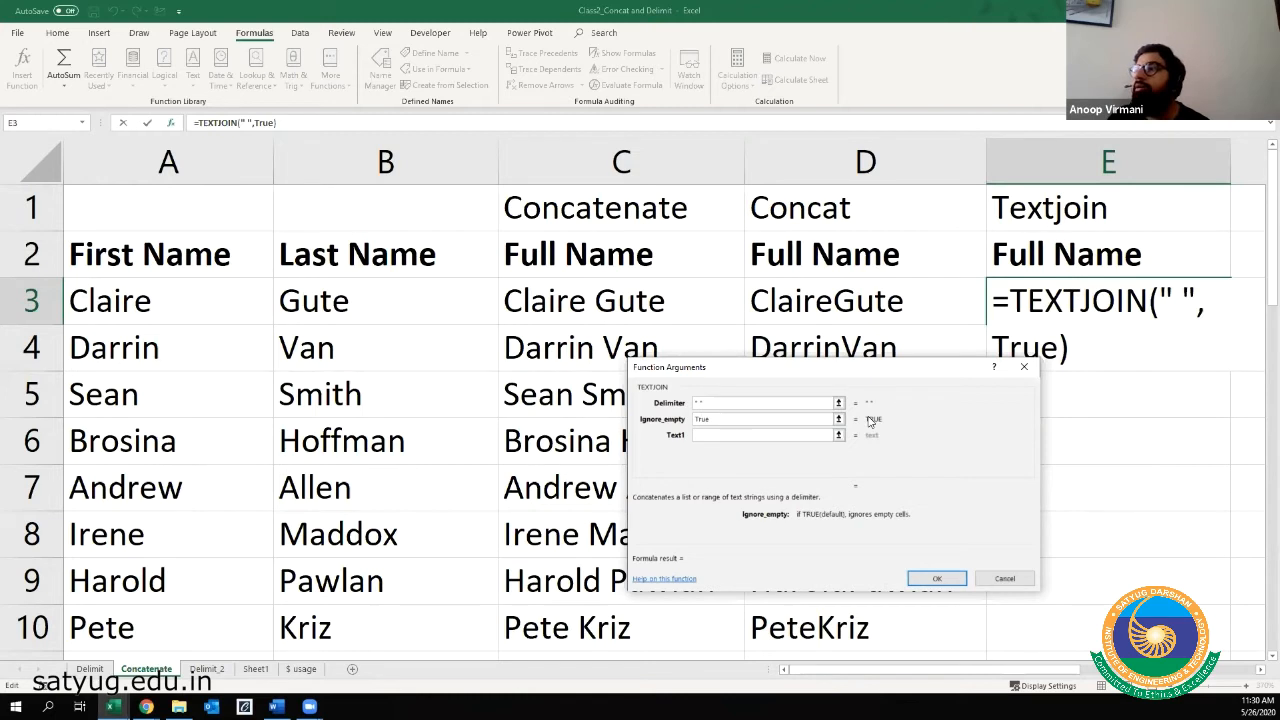
pyautogui.press('BackSpace')
pyautogui.press('BackSpace')
pyautogui.press('BackSpace')
pyautogui.press('BackSpace')
pyautogui.write('1')
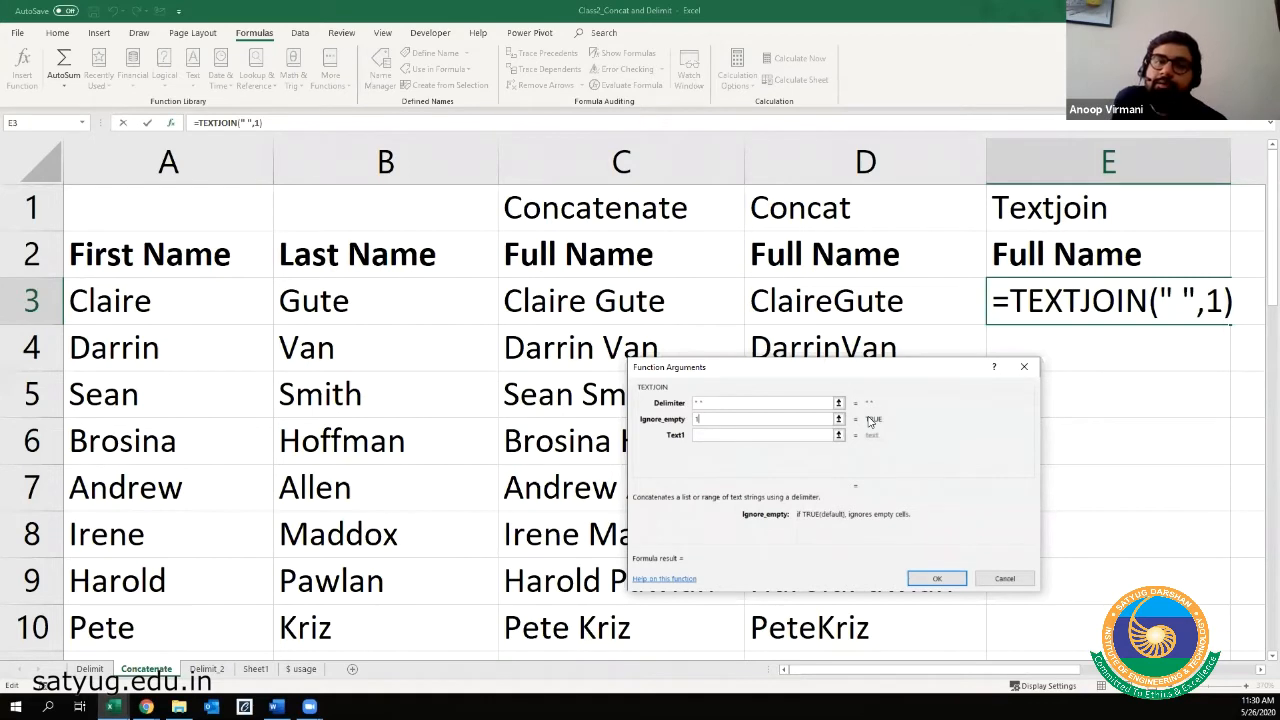
# - Set the first text argument to the range A3:B3 and complete the TEXTJOIN formula in E3
pyautogui.click(756, 436)
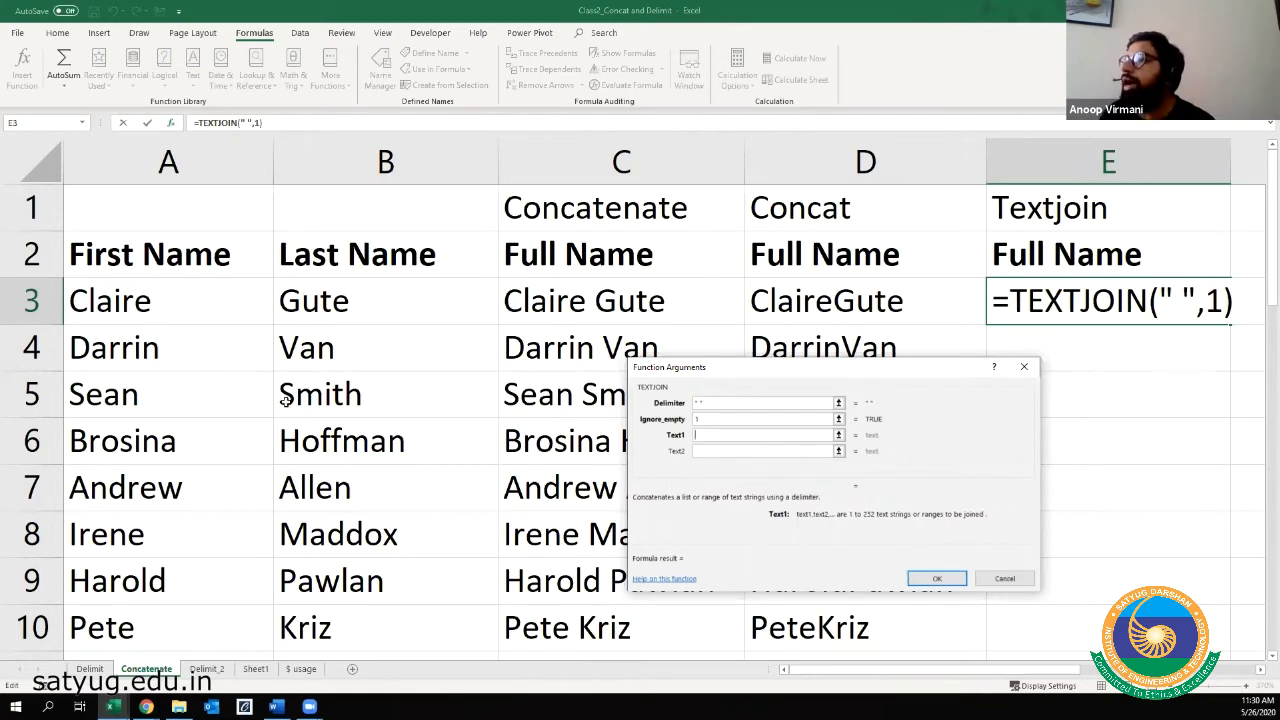
pyautogui.moveTo(125, 298); pyautogui.dragTo(343, 318)
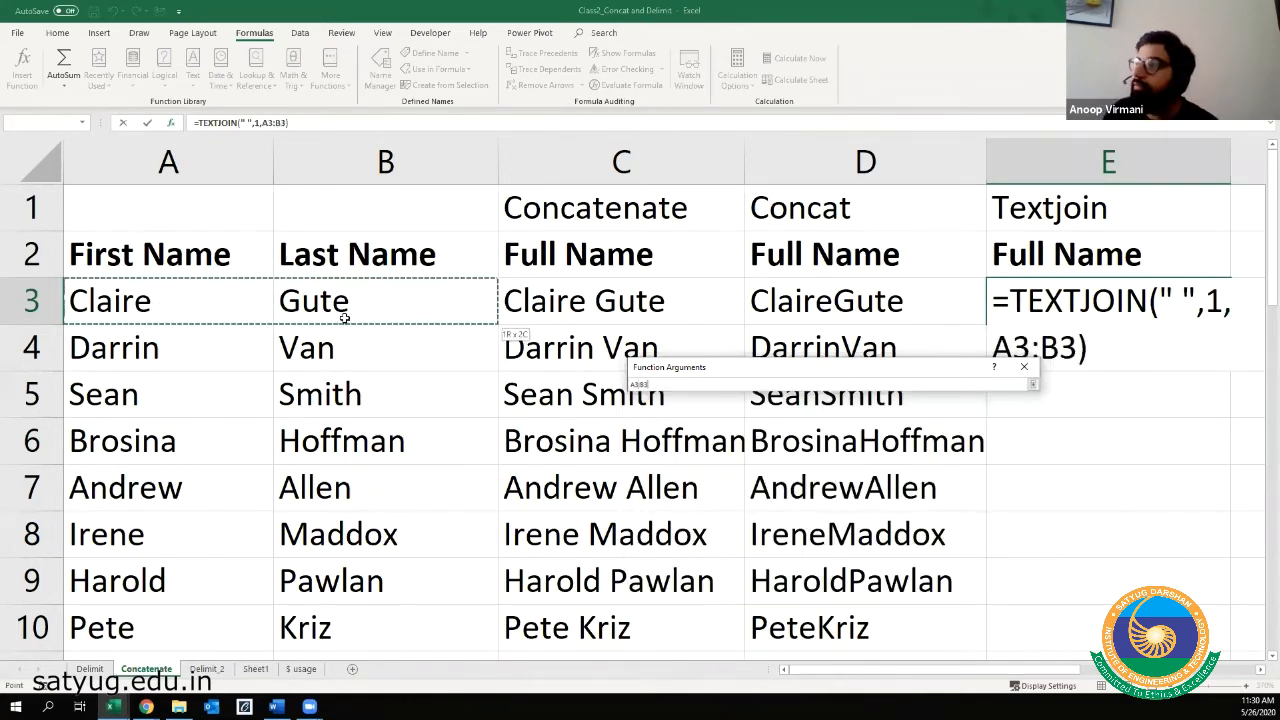
pyautogui.moveTo(343, 318); pyautogui.dragTo(343, 318)
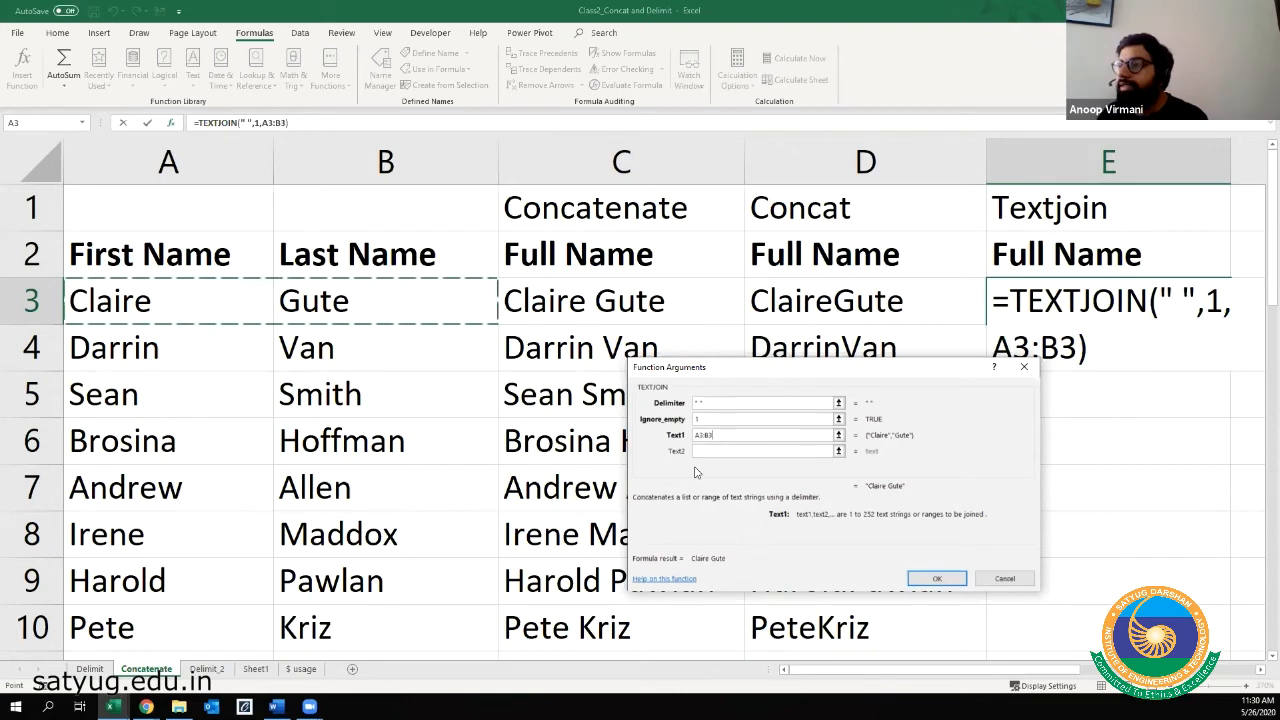
pyautogui.moveTo(706, 370); pyautogui.dragTo(533, 373)
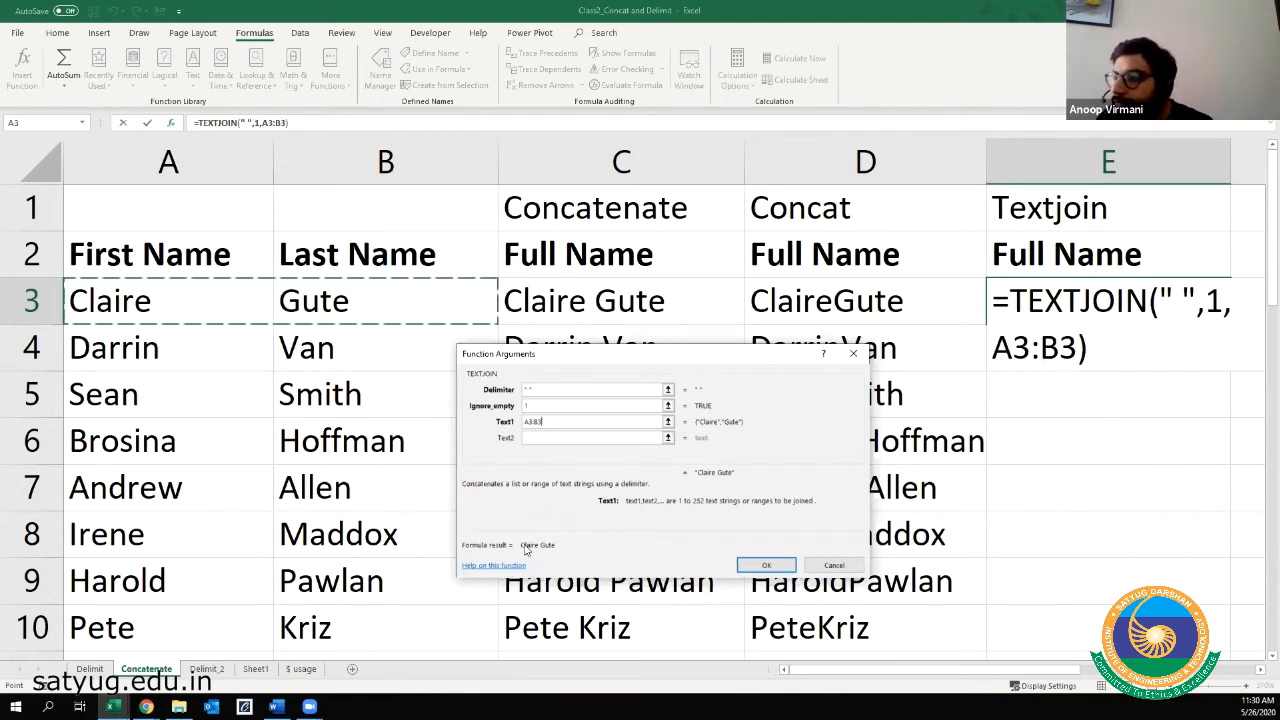
pyautogui.press('ctrl')
pyautogui.press('ctrl')
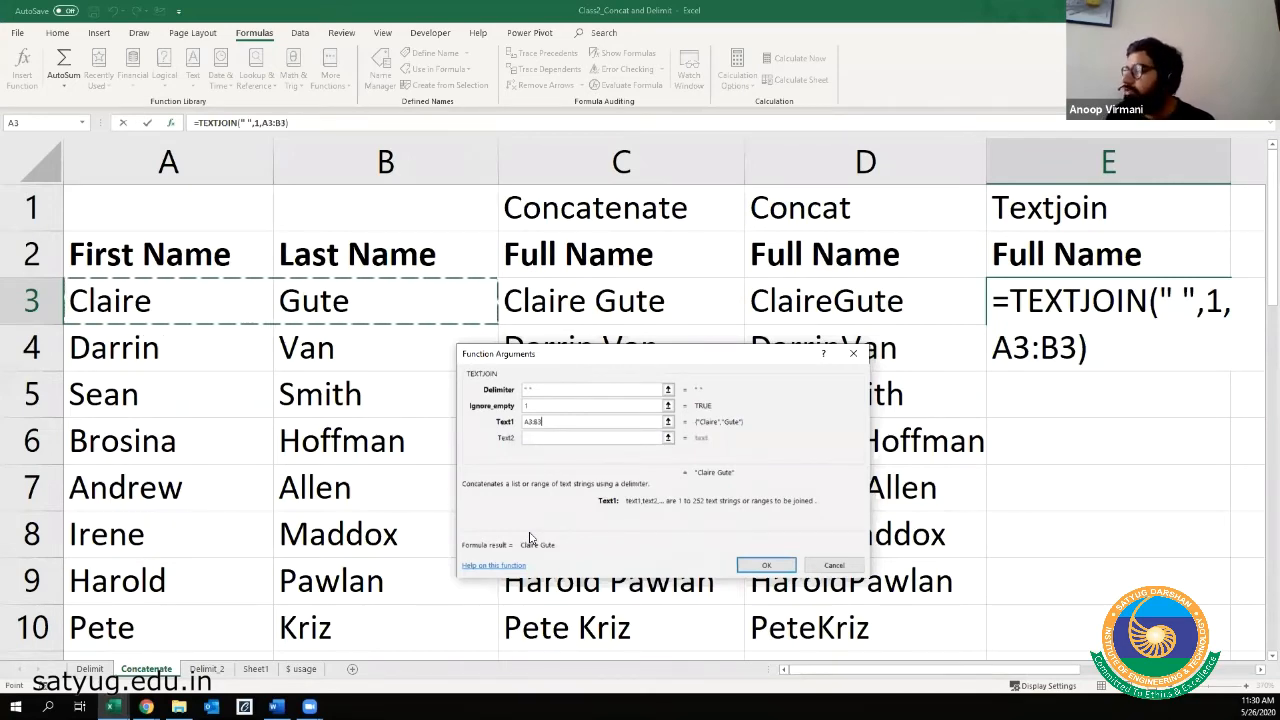
pyautogui.press('Return')
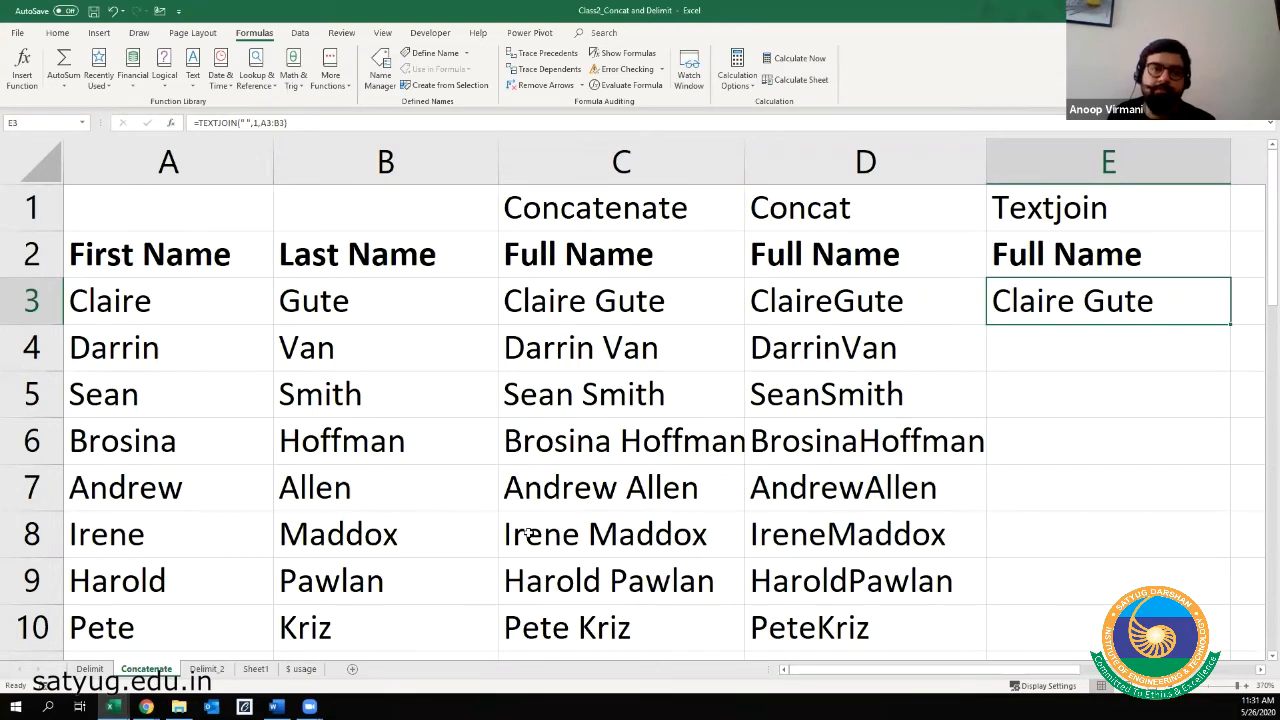
# - Copy the TEXTJOIN formula from E3 down to E32 and autofit the width of column E
pyautogui.hotkey('ctrl', 'c')
pyautogui.press('Left')
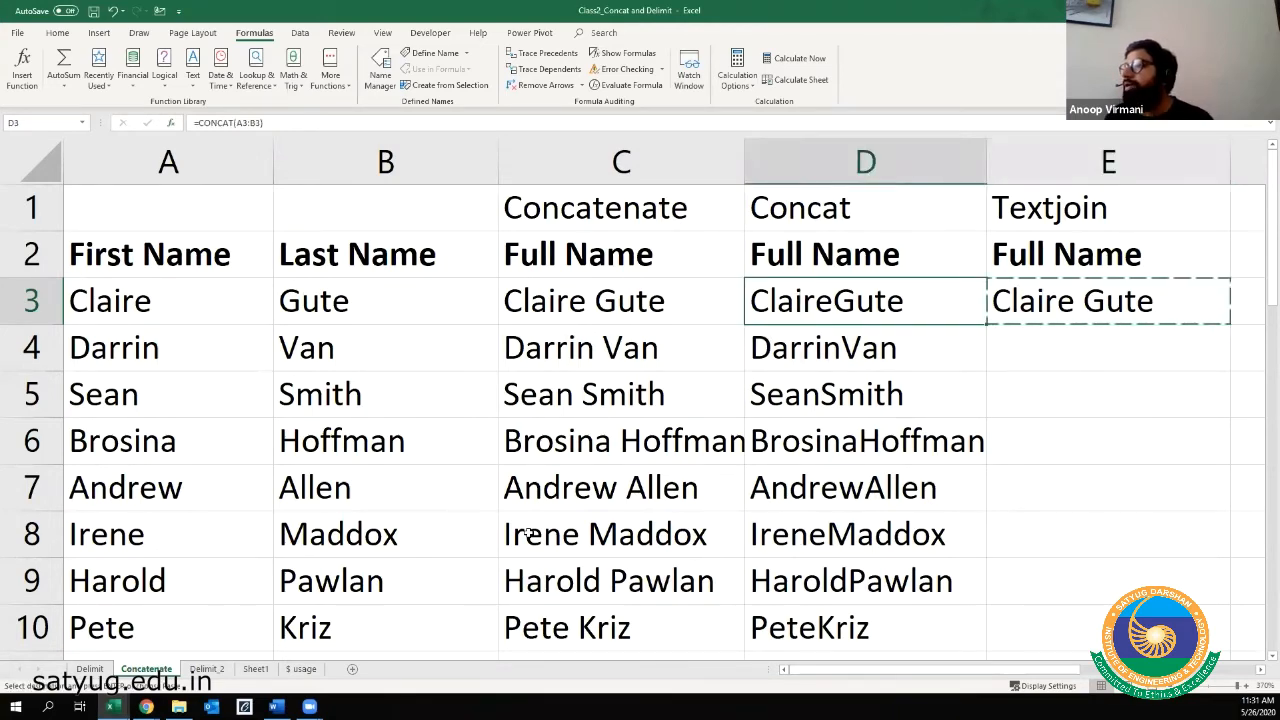
pyautogui.hotkey('ctrl', 'Down')
pyautogui.press('Right')
pyautogui.hotkey('ctrl', 'shift', 'Up')
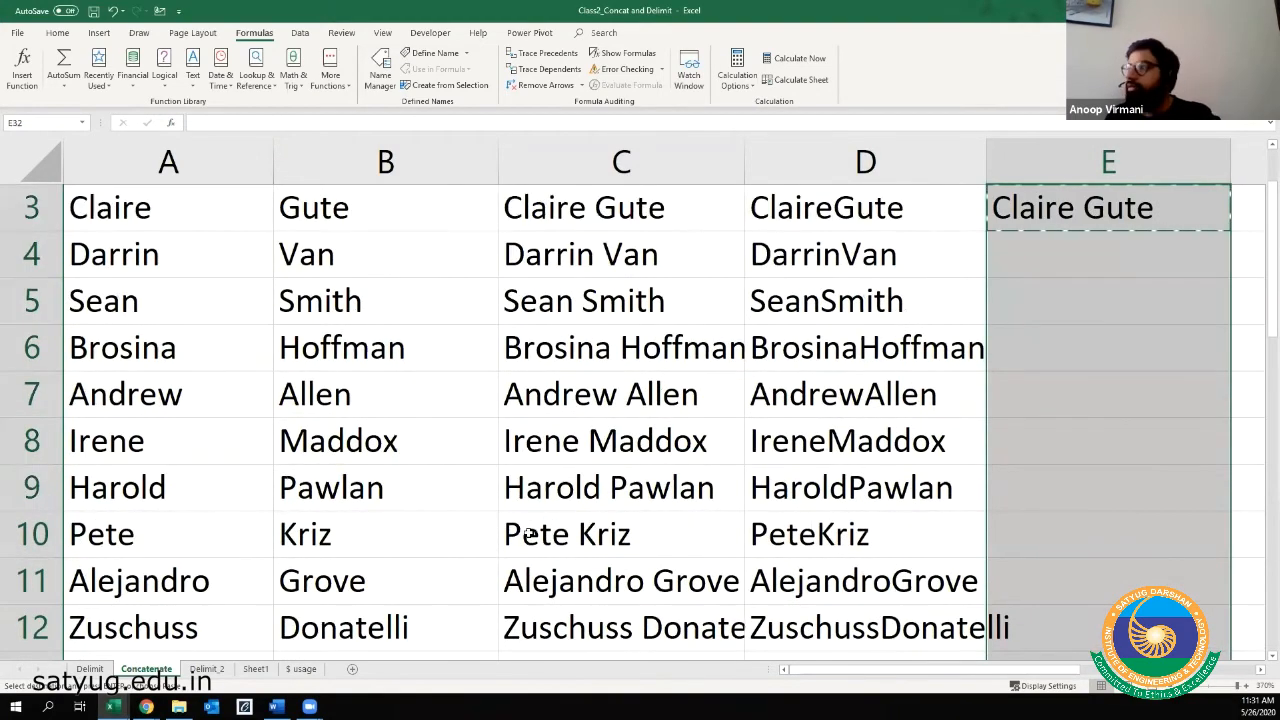
pyautogui.hotkey('ctrl', 'v')
pyautogui.hotkey('ctrl', 'Up')
pyautogui.press('Down')
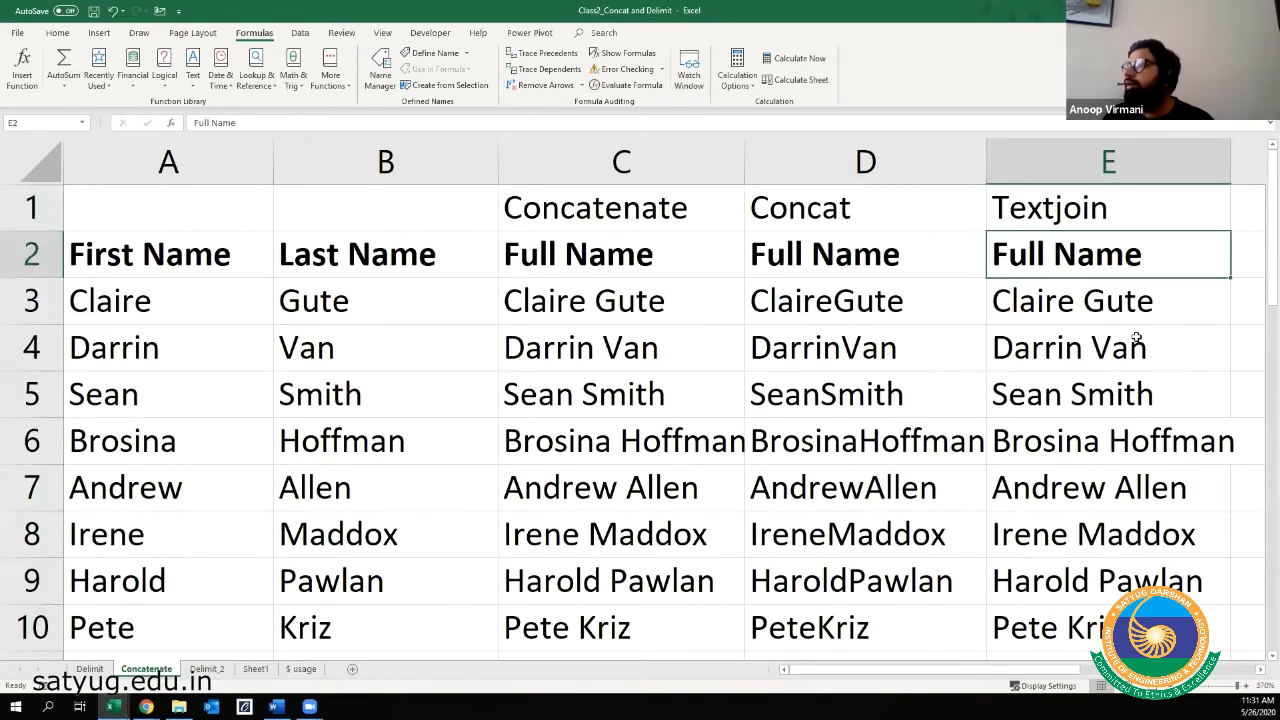
pyautogui.doubleClick(1230, 153)
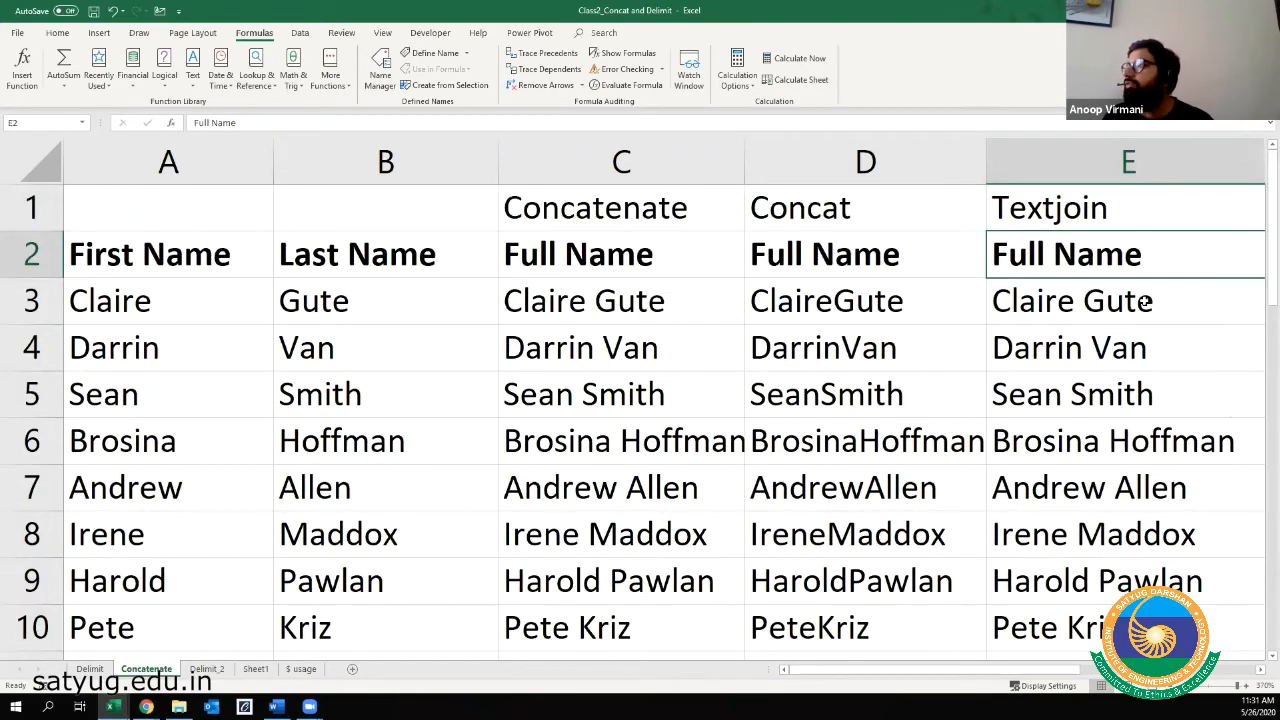
pyautogui.press('Down')
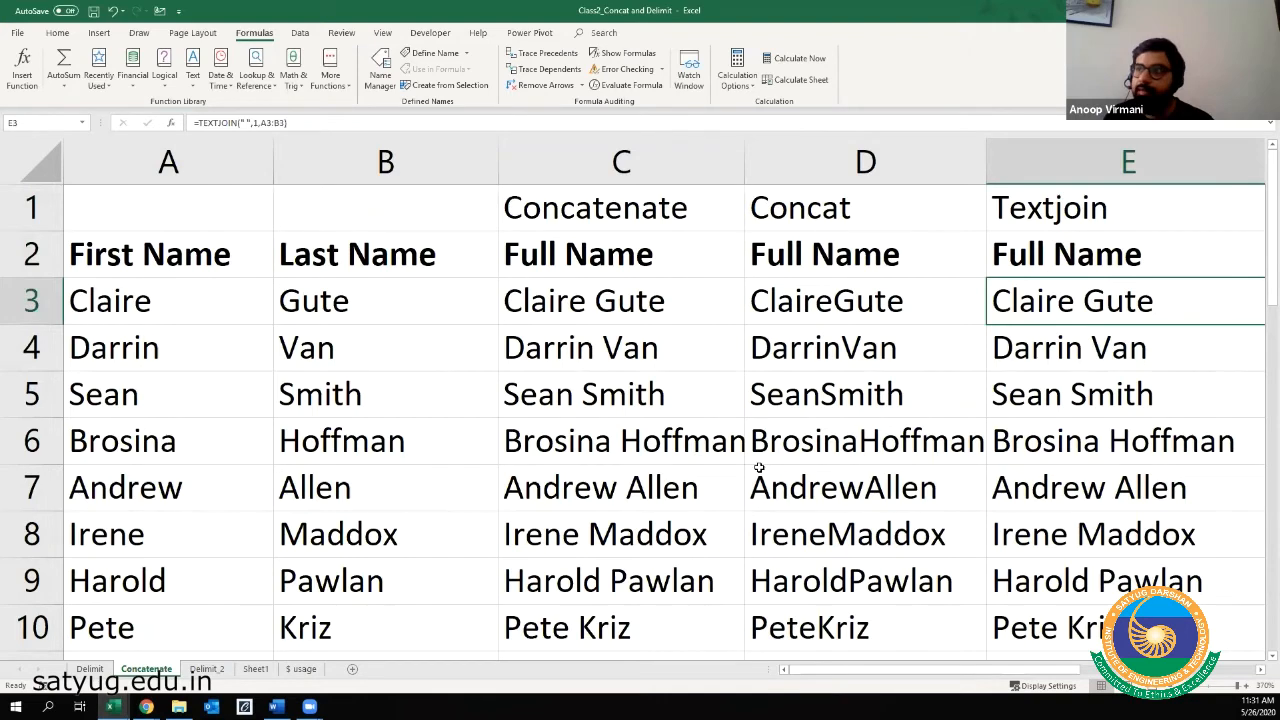
# - Try inserting a blank column before the Concatenate column, and undo the insertion
pyautogui.click(694, 398)
pyautogui.click(594, 148)
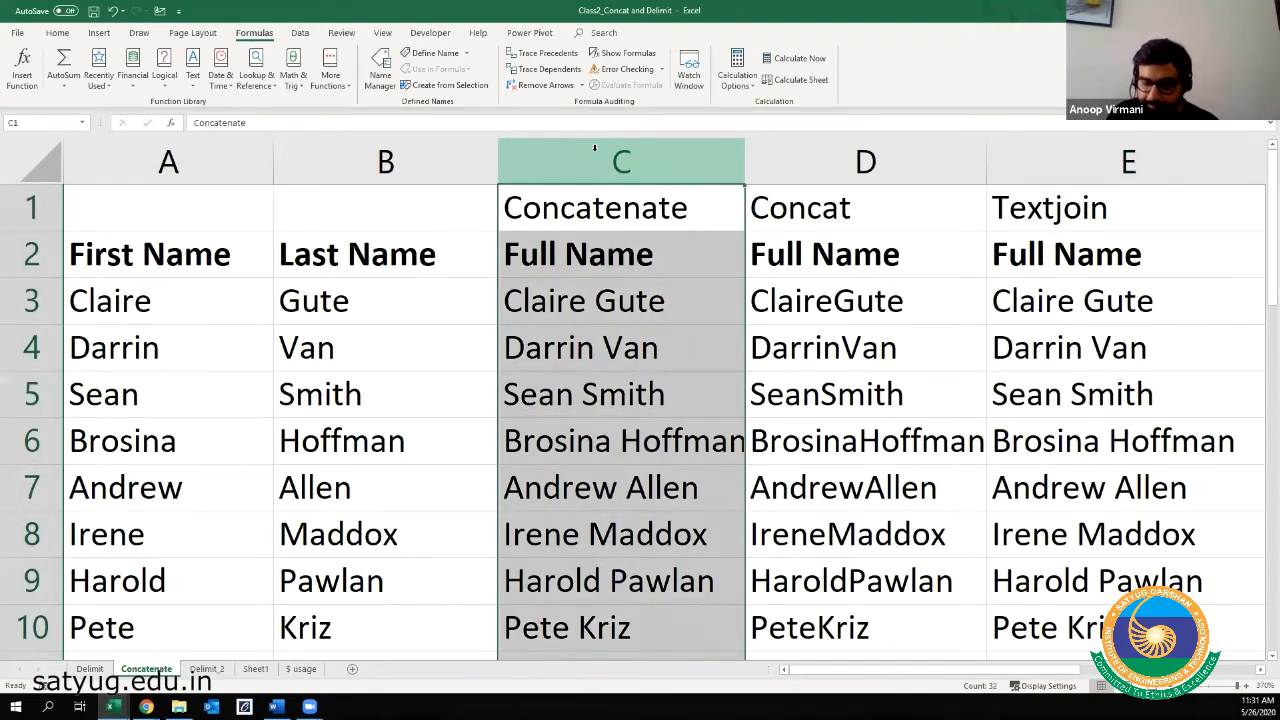
pyautogui.hotkey('ctrl', 'shift', '+')
pyautogui.press('Down')
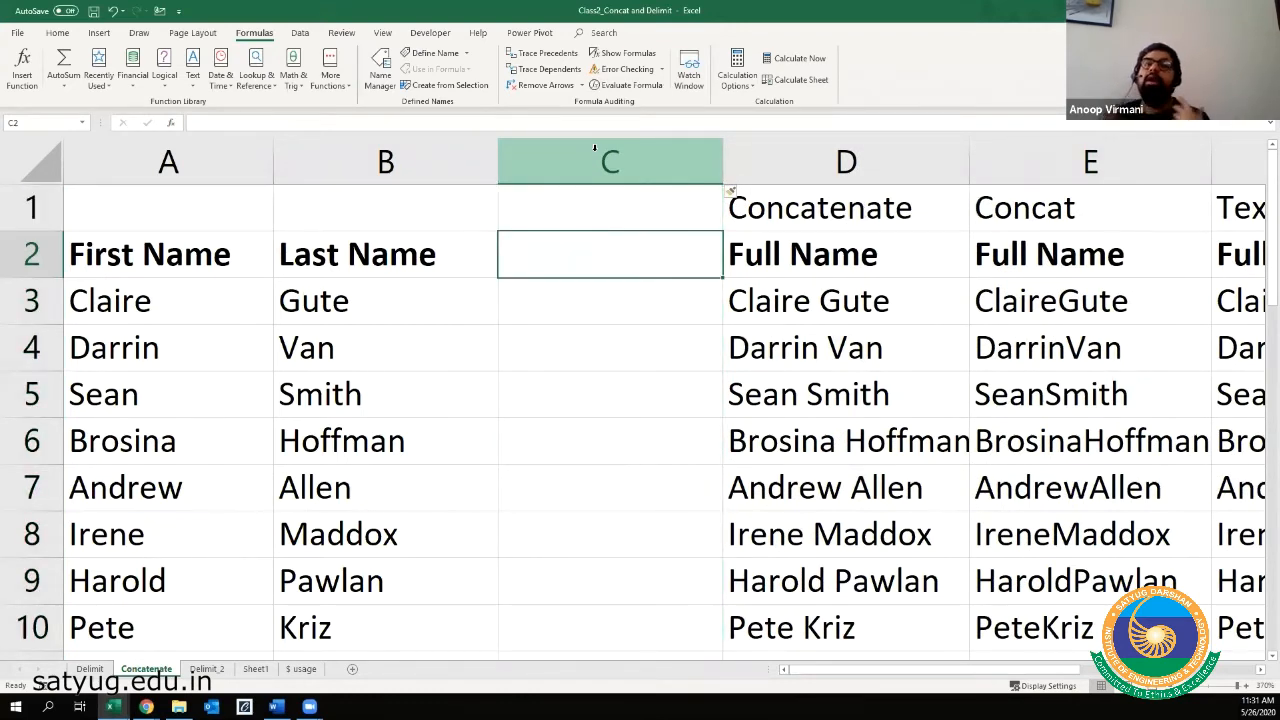
pyautogui.hotkey('ctrl', 'z')
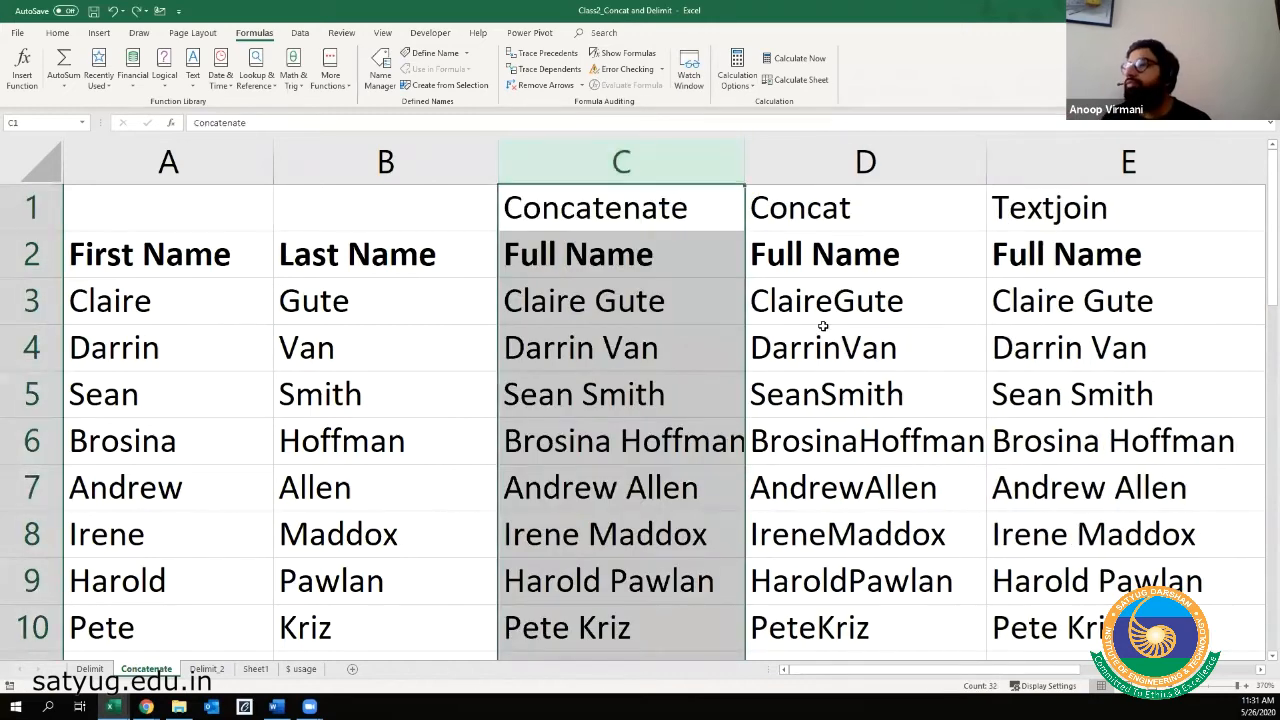
pyautogui.click(664, 392)
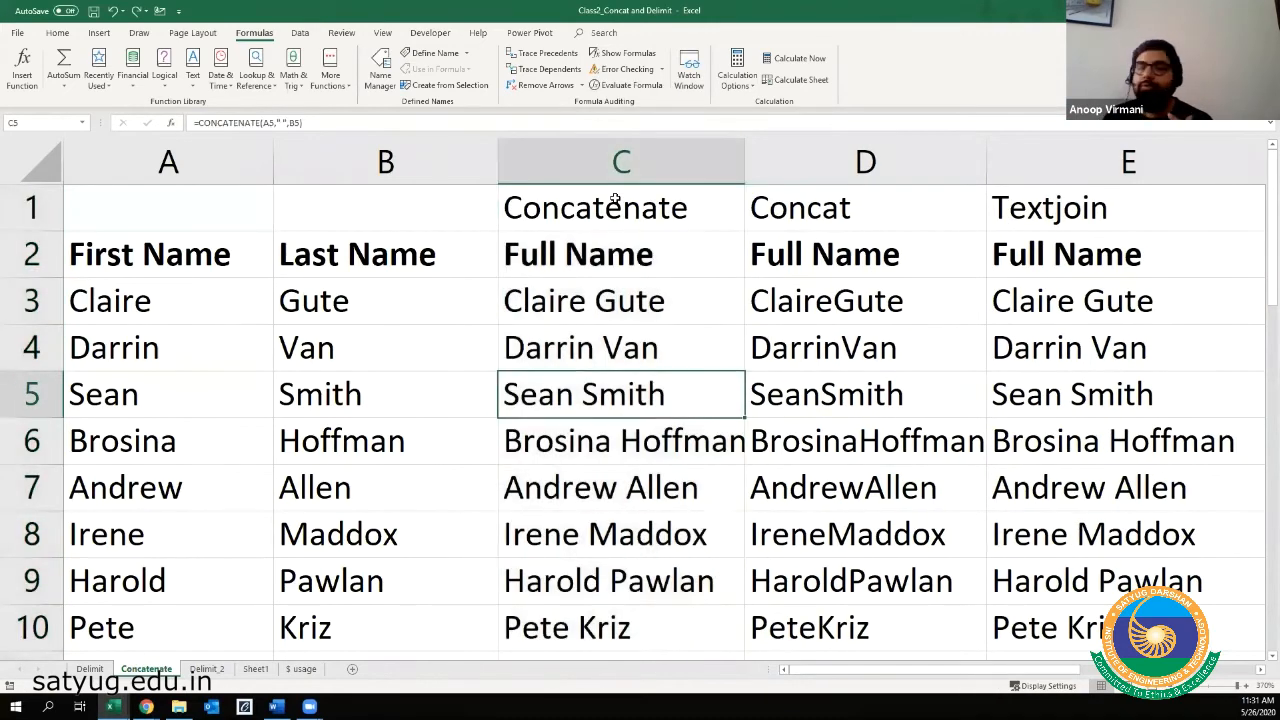
# - Insert a blank column C between the Last Name and Concatenate columns
pyautogui.click(597, 151)
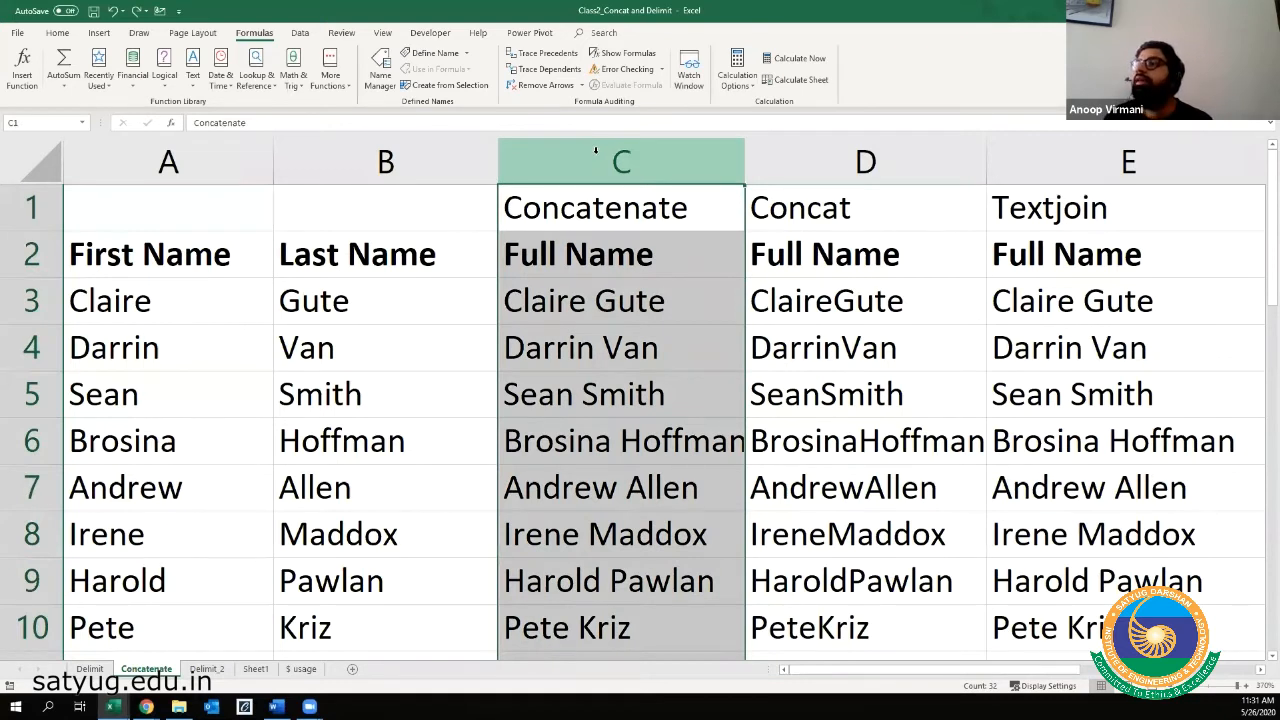
pyautogui.rightClick(598, 152)
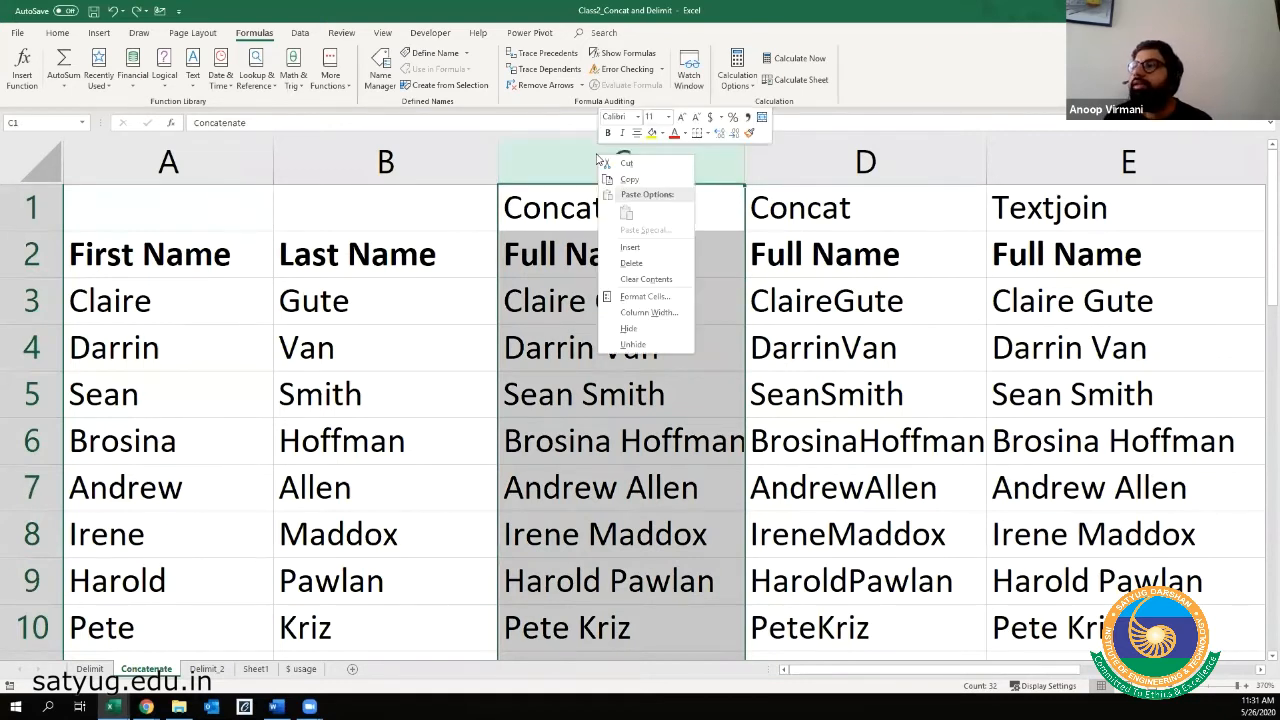
pyautogui.click(658, 247)
pyautogui.click(632, 286)
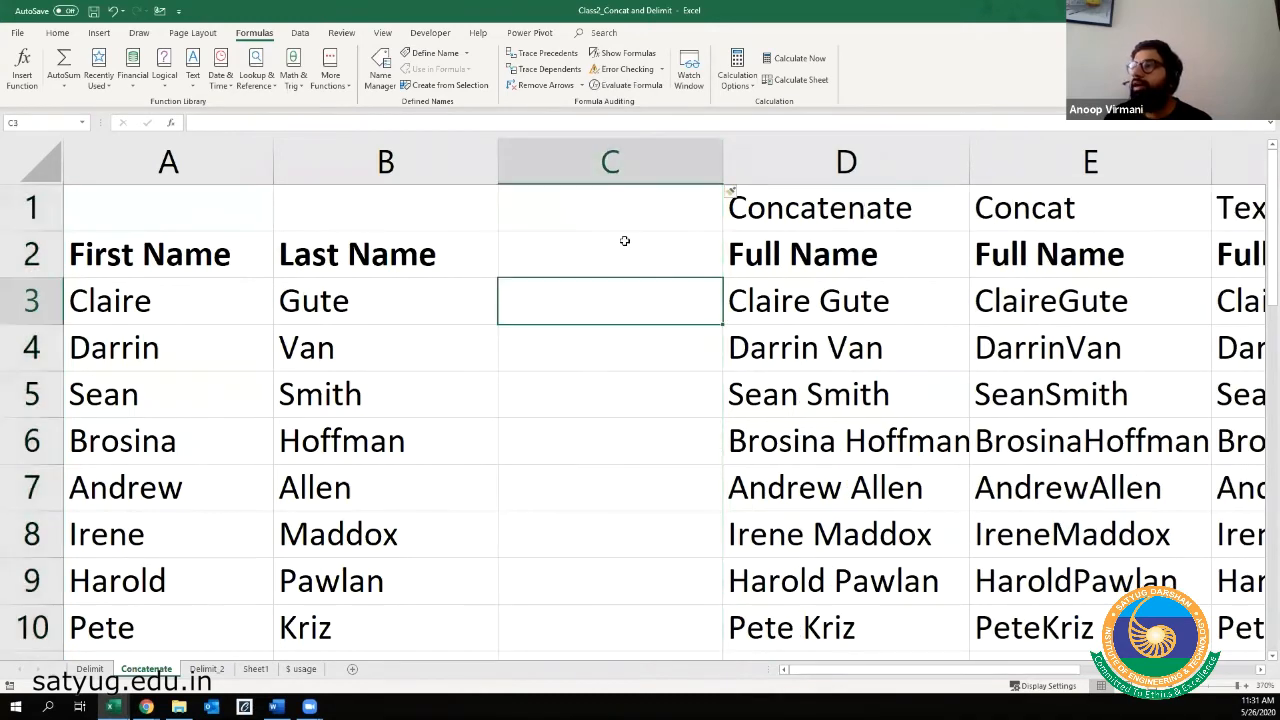
# - Copy the Full Name header from D2 into C2 of the blank column
pyautogui.click(623, 211)
pyautogui.click(829, 254)
pyautogui.hotkey('ctrl', 'c')
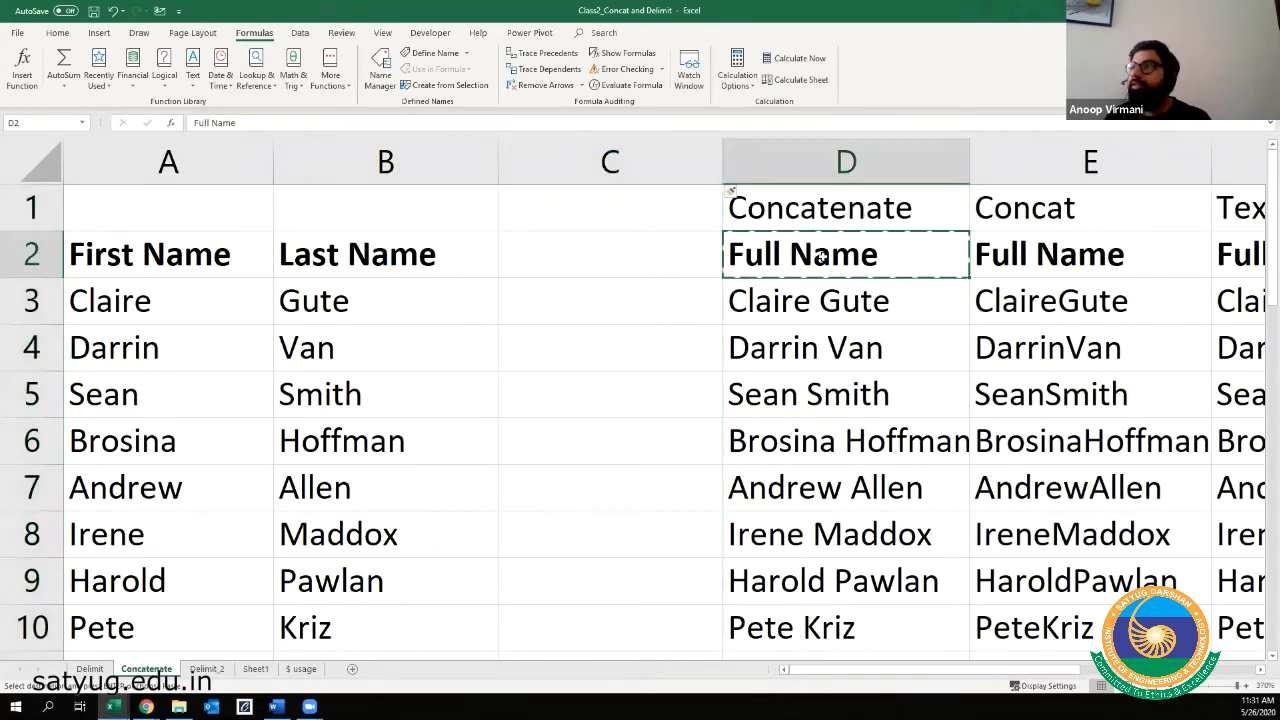
pyautogui.press('Left')
pyautogui.hotkey('ctrl', 'v')
# - Label the new column in C1 with "&", including the quotation marks
pyautogui.press('Up')
pyautogui.press('Escape')
pyautogui.write('"&')
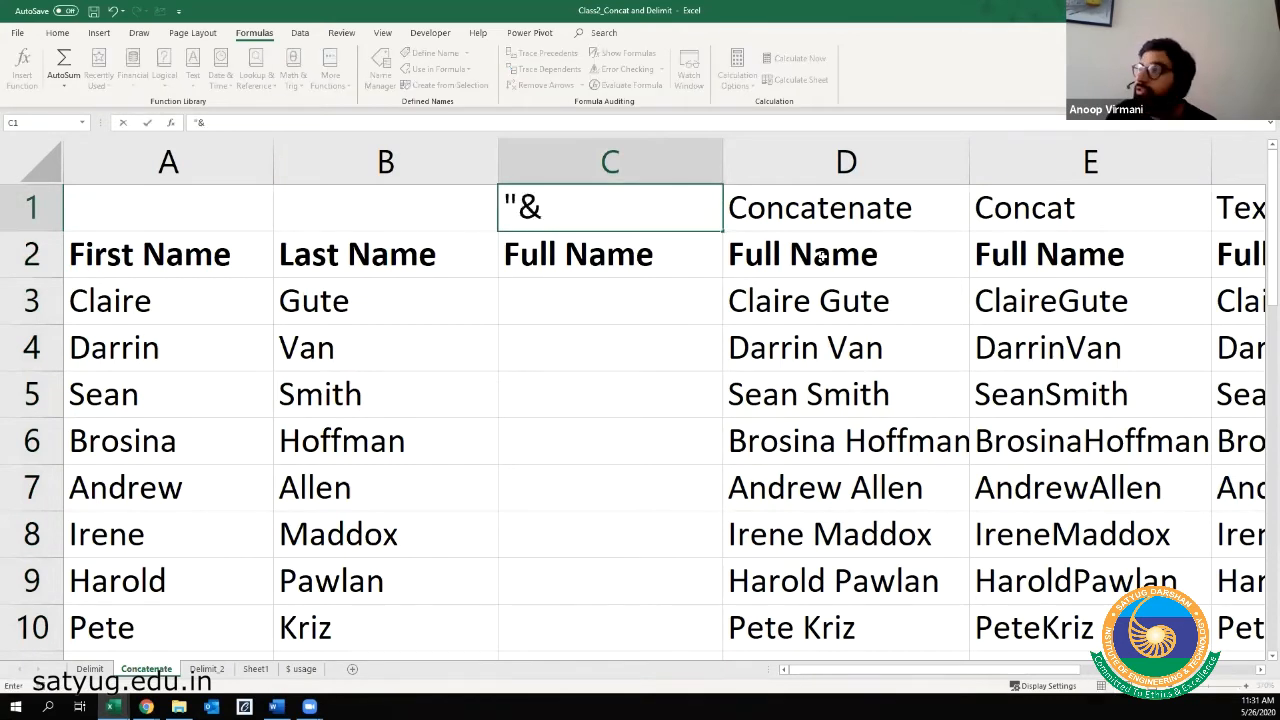
pyautogui.write('"')
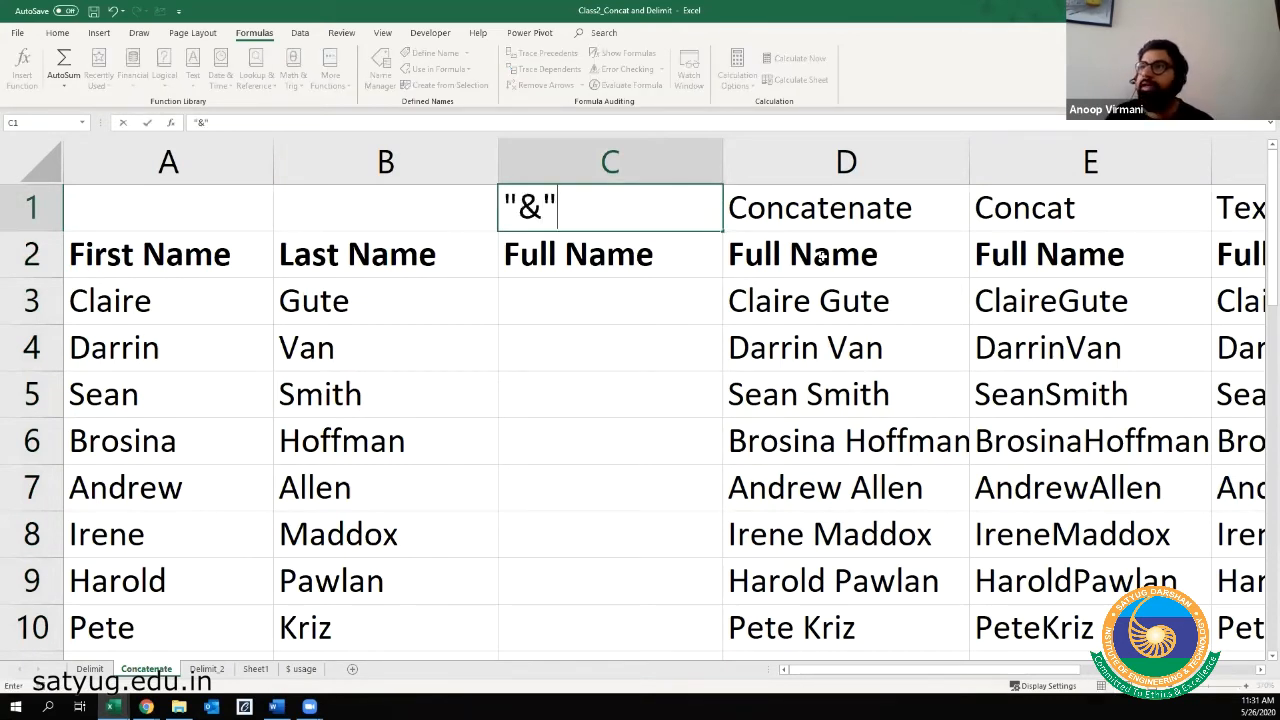
pyautogui.click(712, 352)
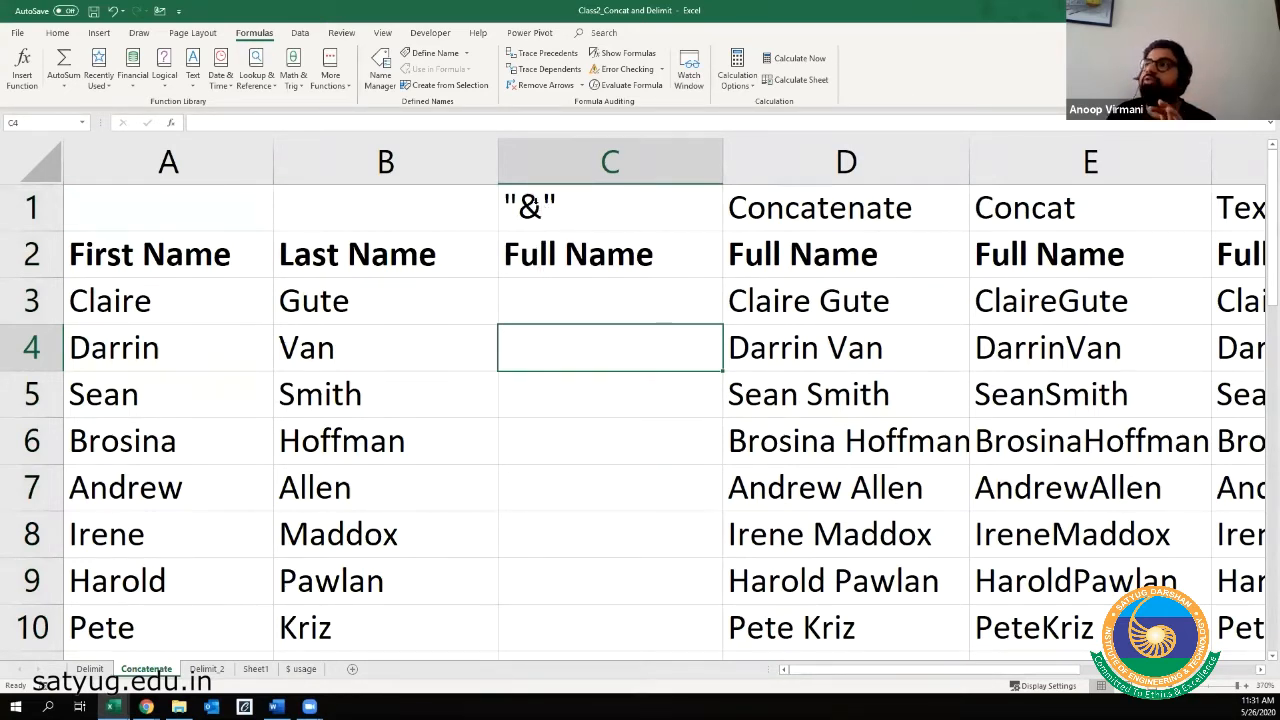
pyautogui.click(535, 205)
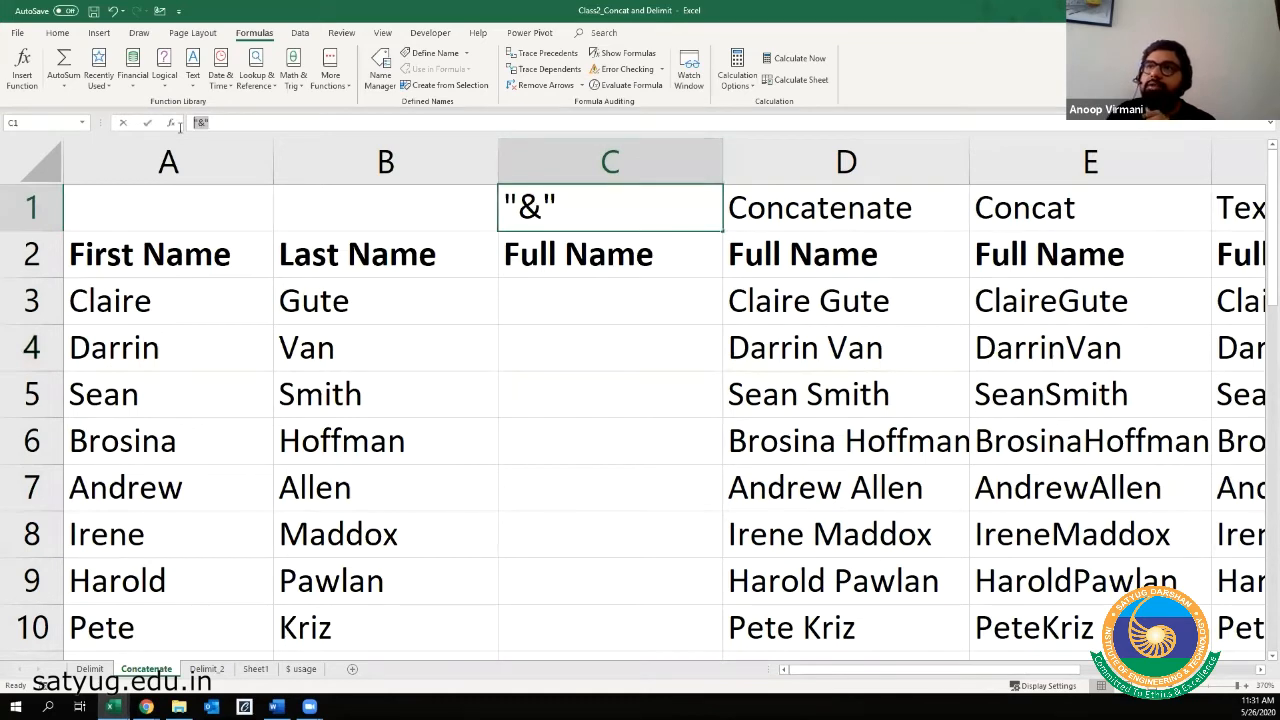
pyautogui.doubleClick(200, 121)
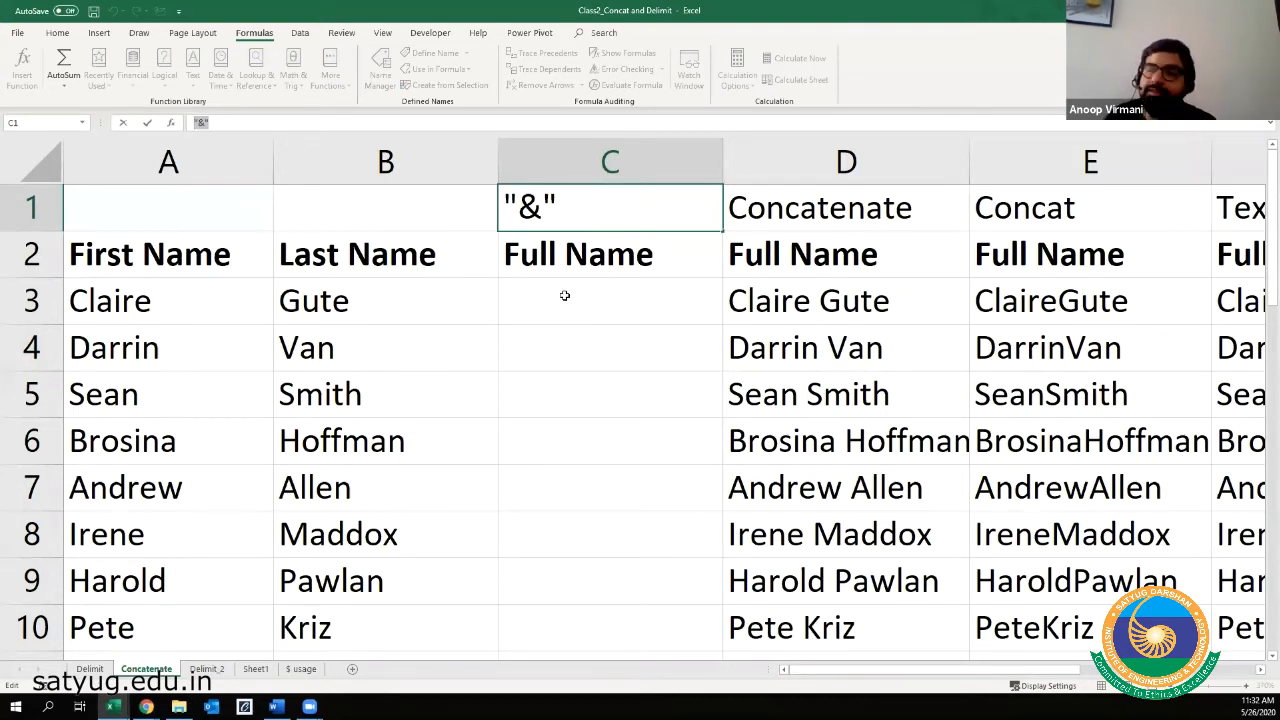
# - Enter the formula =A3&B3 in C3 to join the first and last names
pyautogui.click(564, 295)
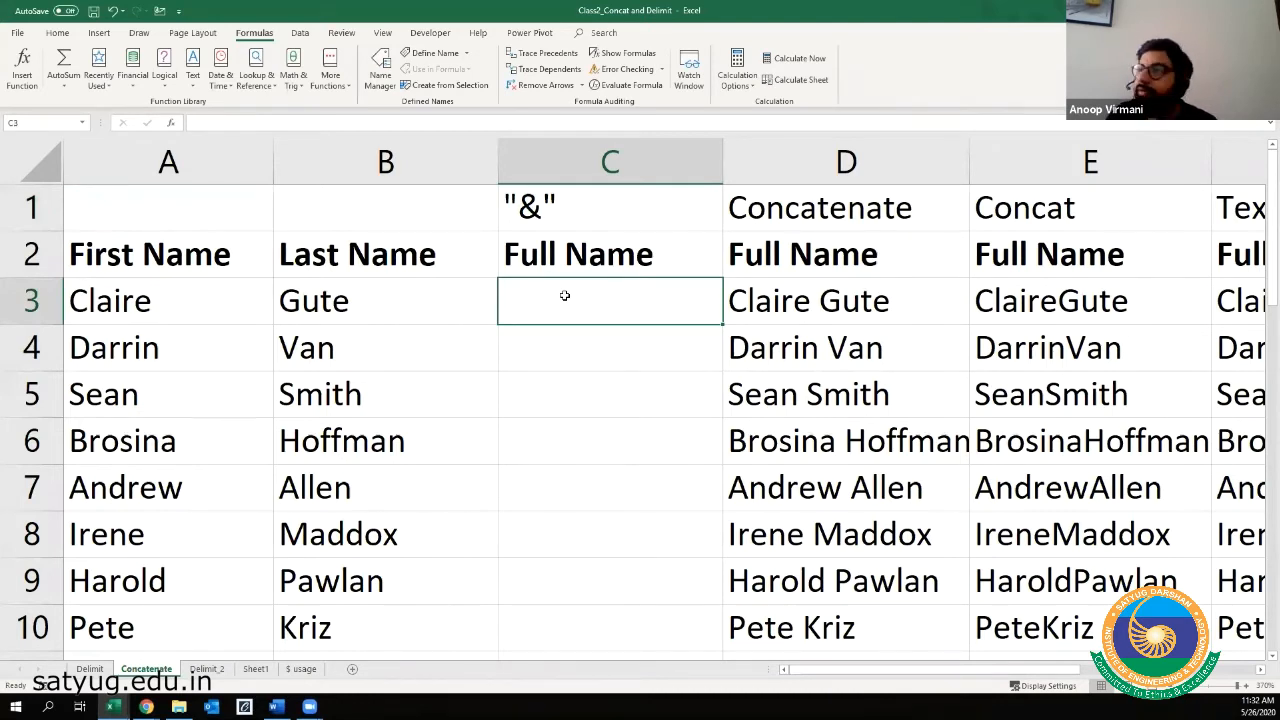
pyautogui.write('=')
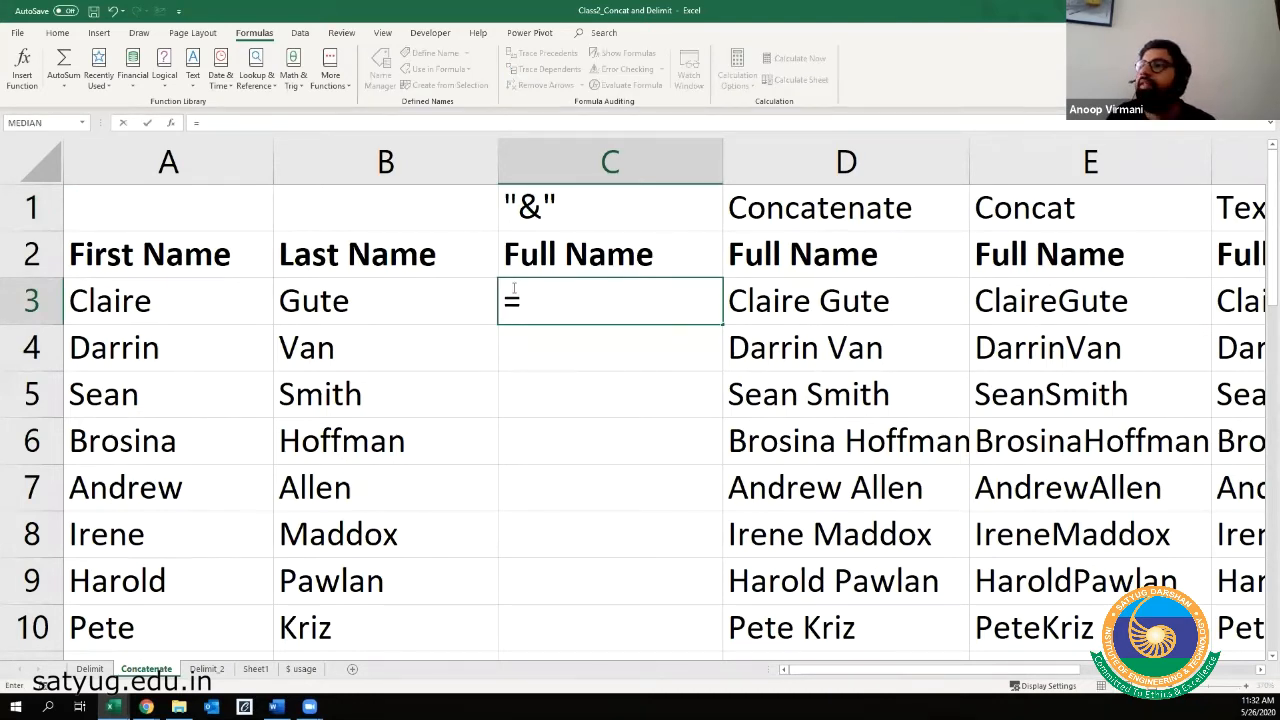
pyautogui.click(198, 301)
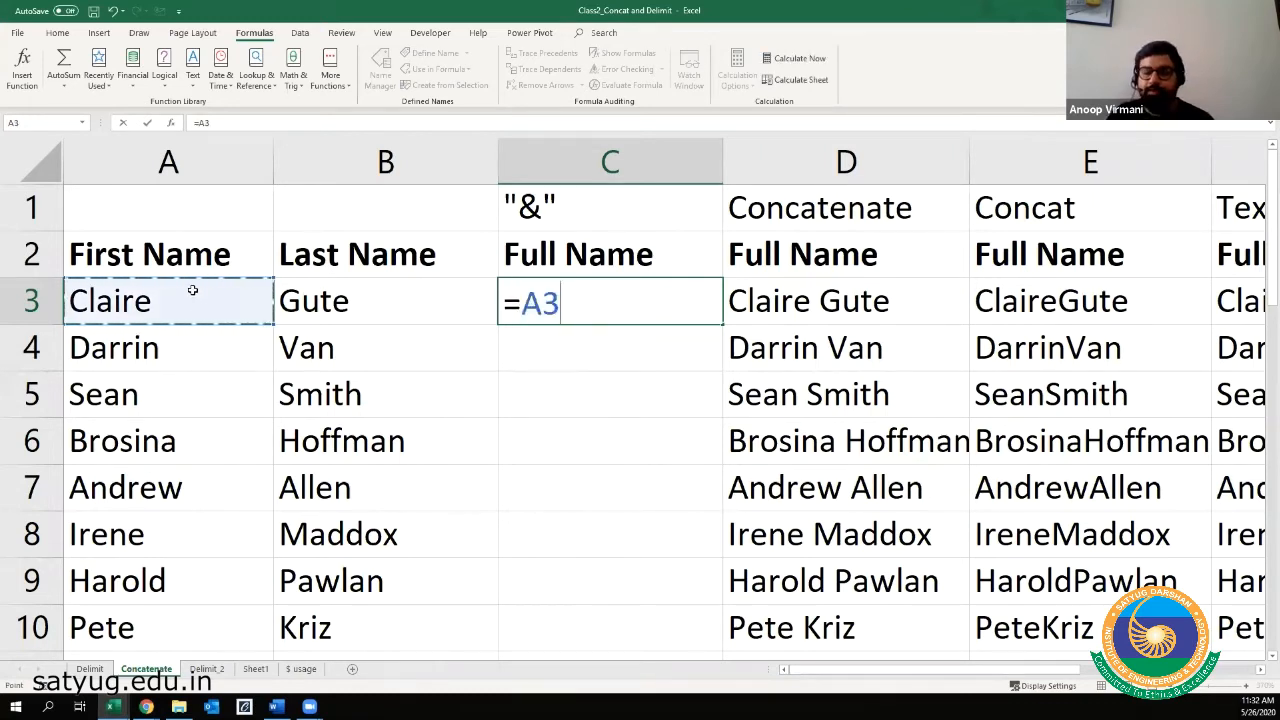
pyautogui.write('&')
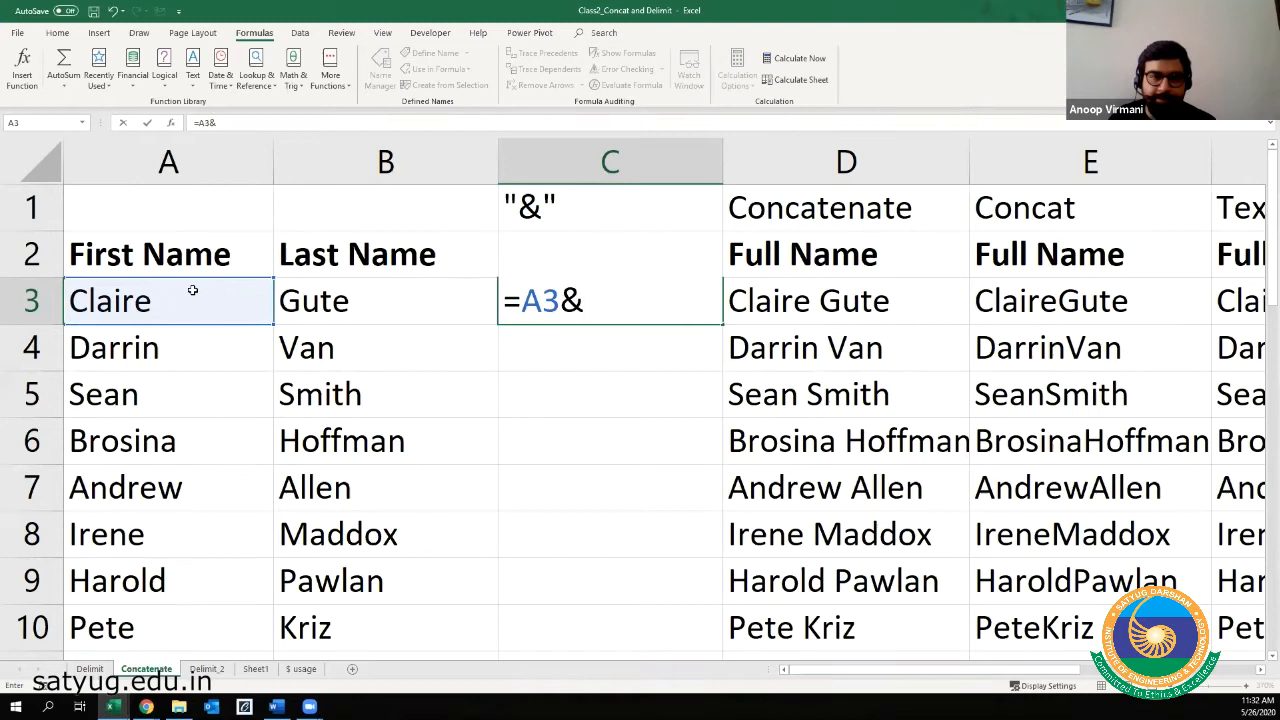
pyautogui.click(376, 303)
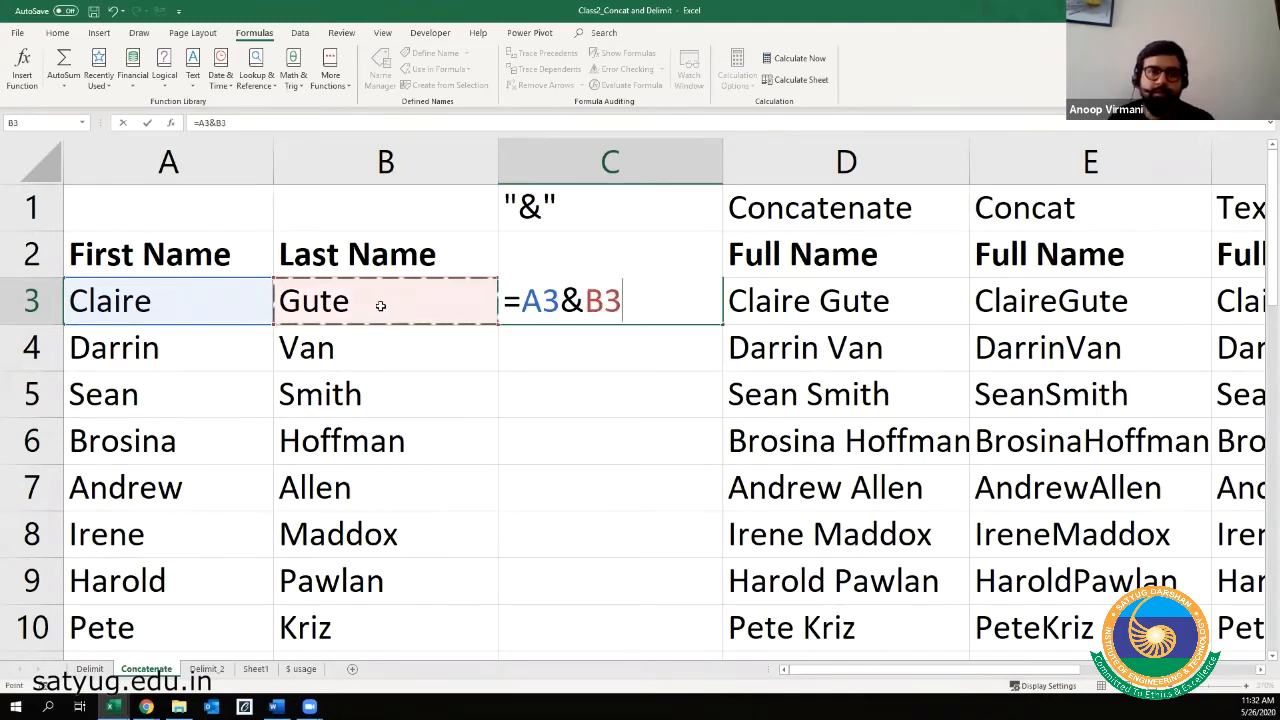
pyautogui.press('Return')
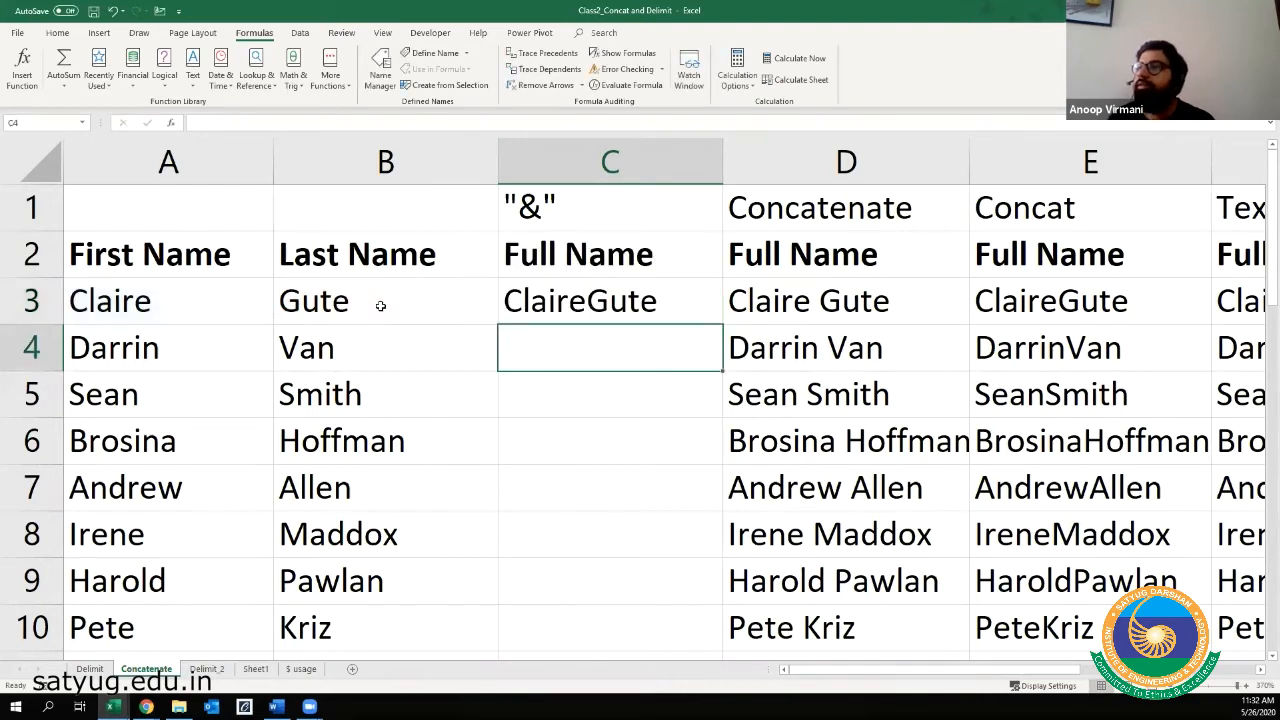
# - Edit the C3 formula to =A3&" "&B3 so a space separates the first and last names
pyautogui.press('Up')
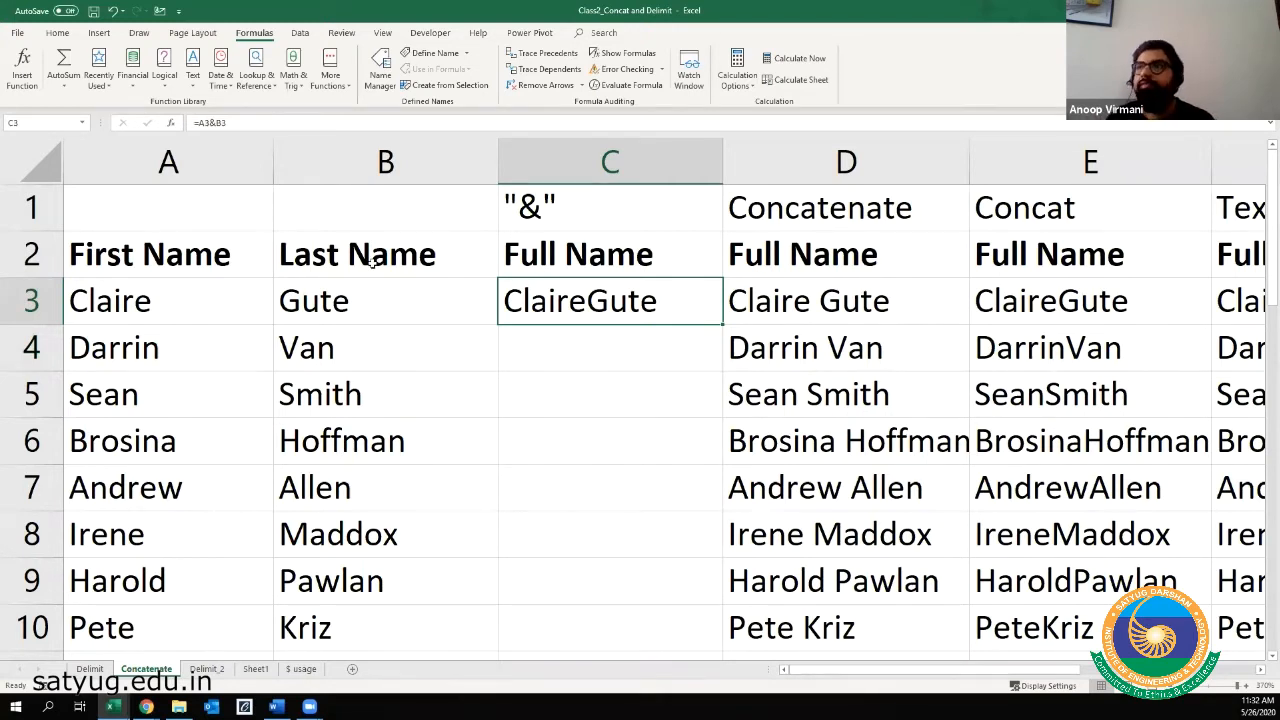
pyautogui.press('F2')
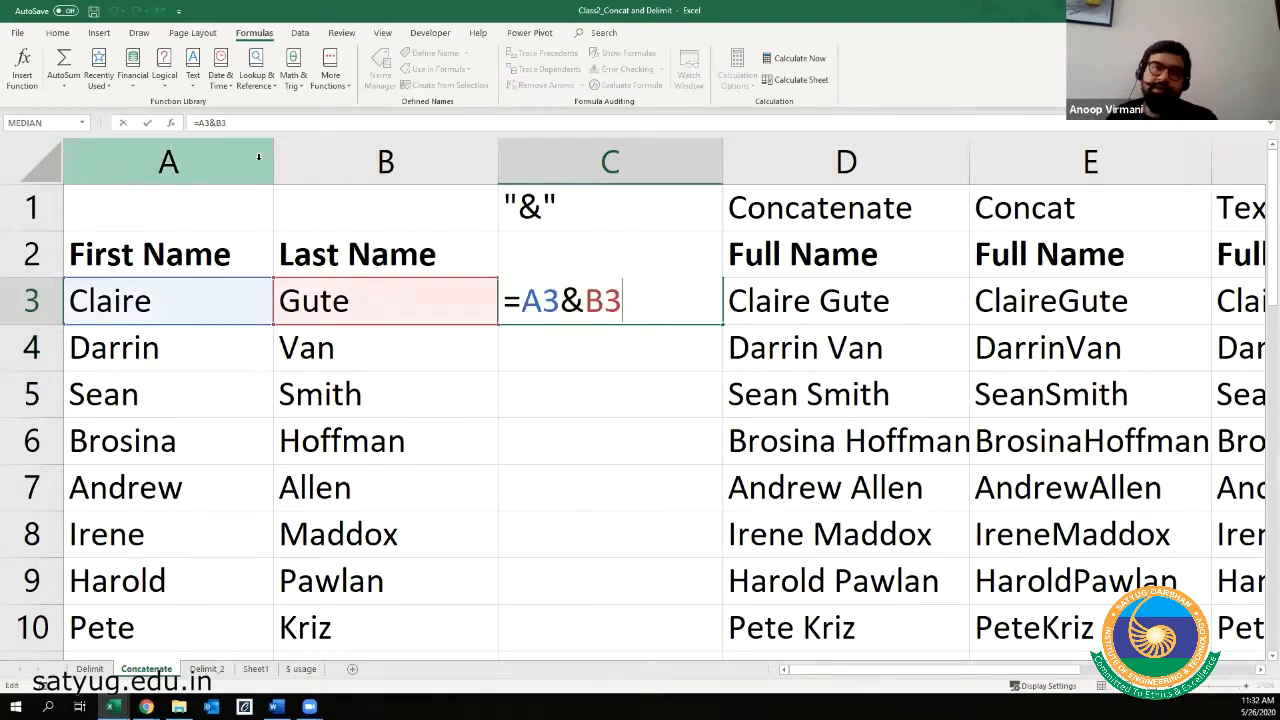
pyautogui.click(584, 301)
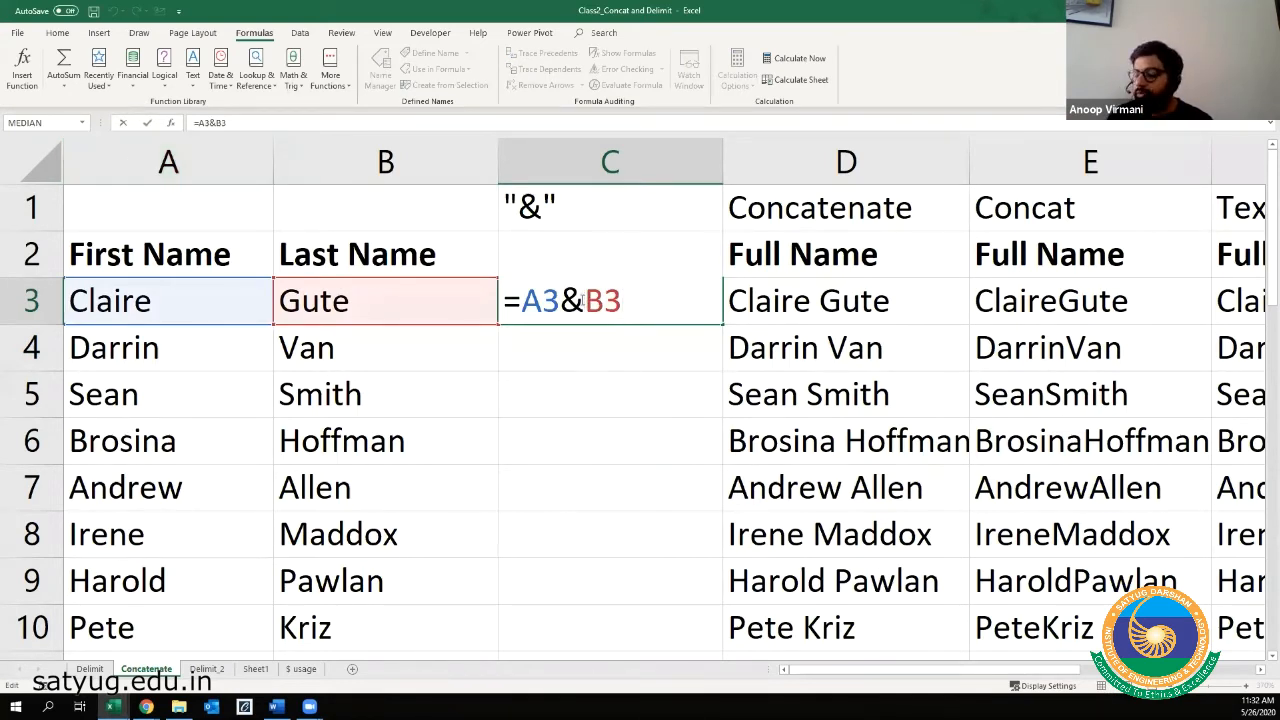
pyautogui.write('"')
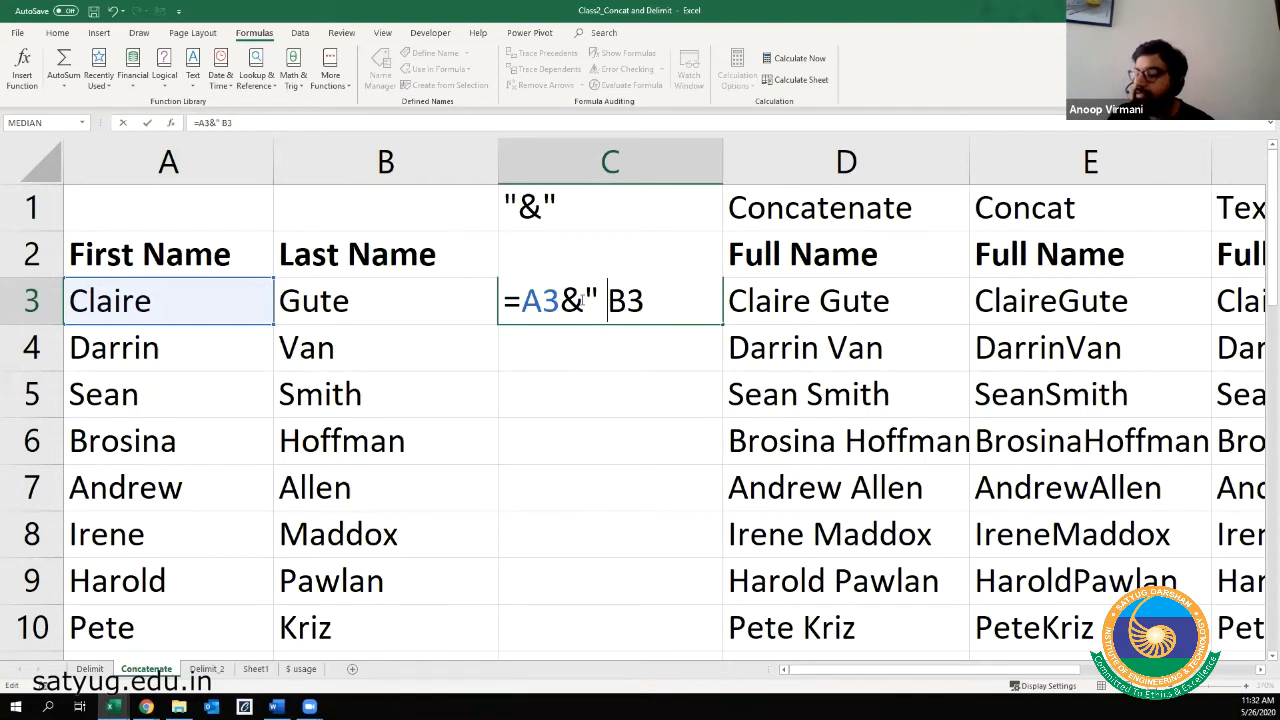
pyautogui.write(' "')
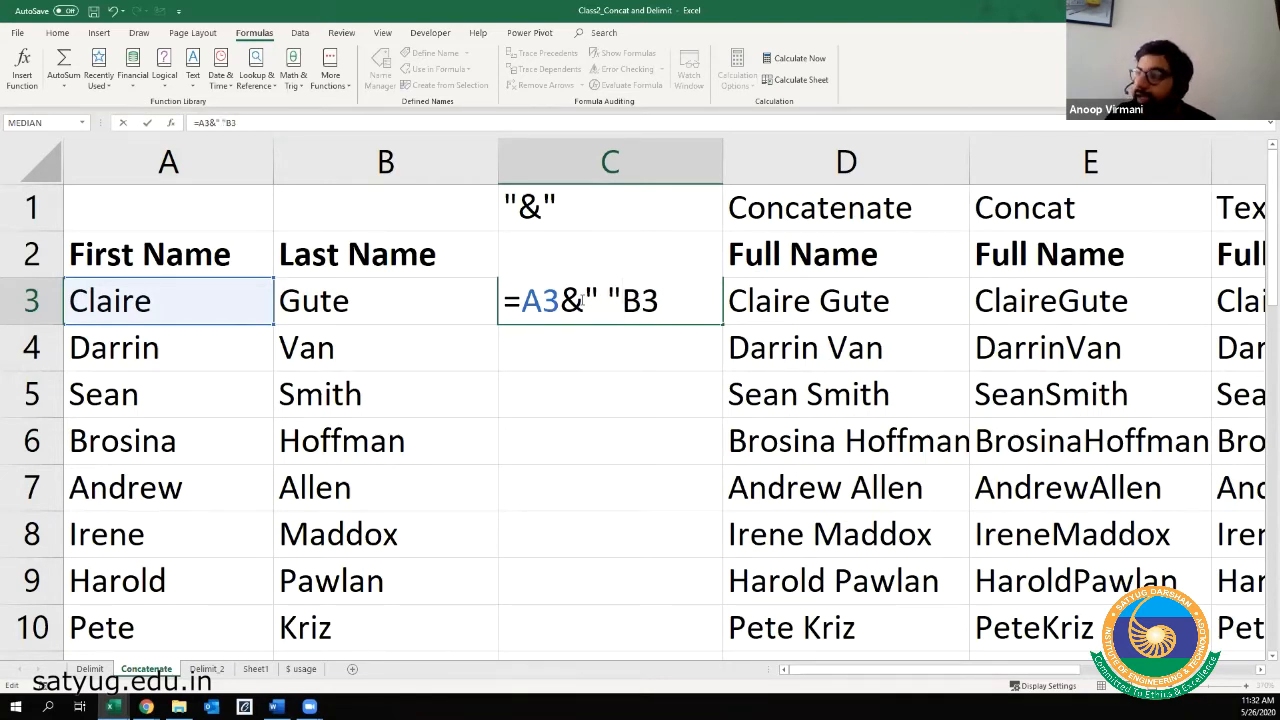
pyautogui.write('&')
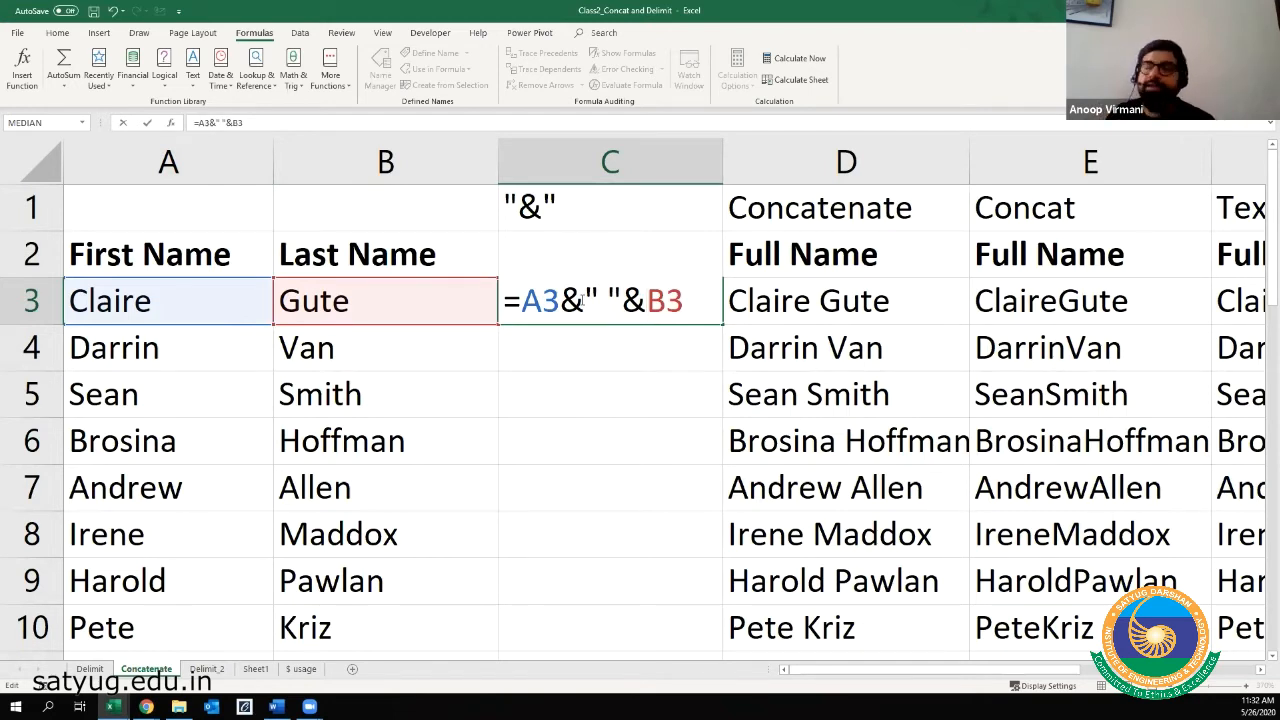
pyautogui.press('Return')
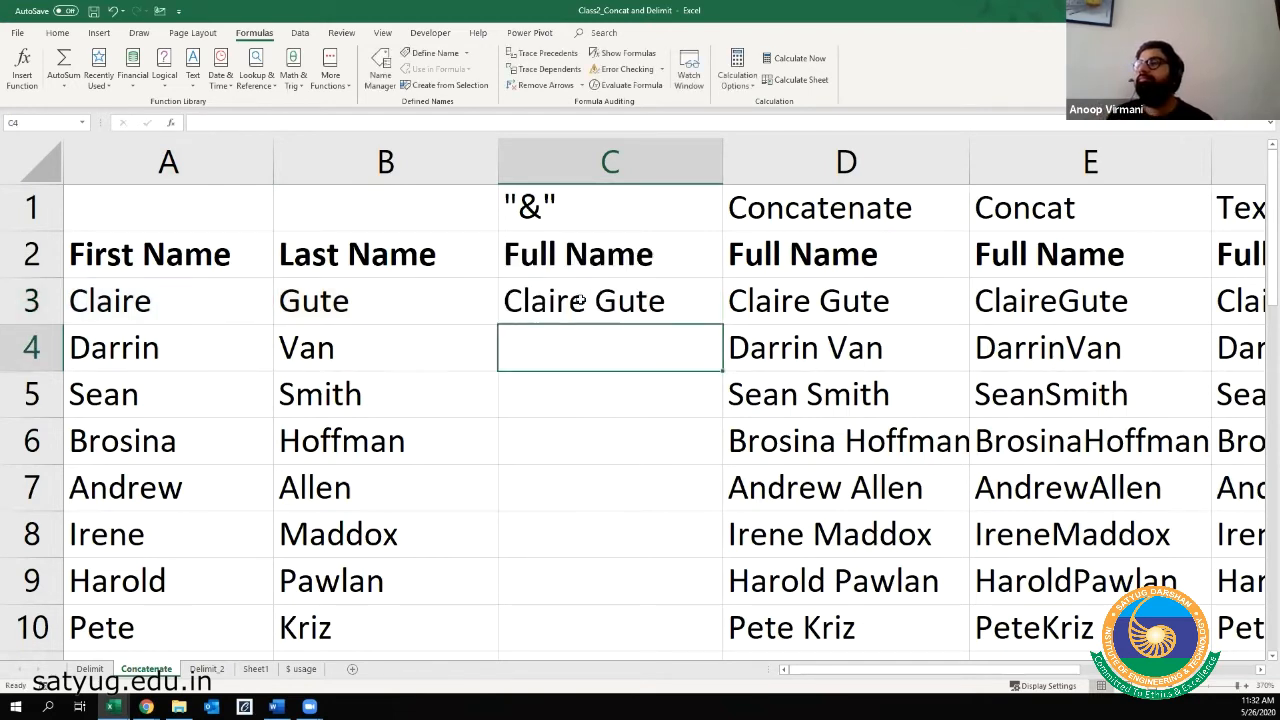
# - Copy the & formula from C3 down column C to C32
pyautogui.click(580, 300)
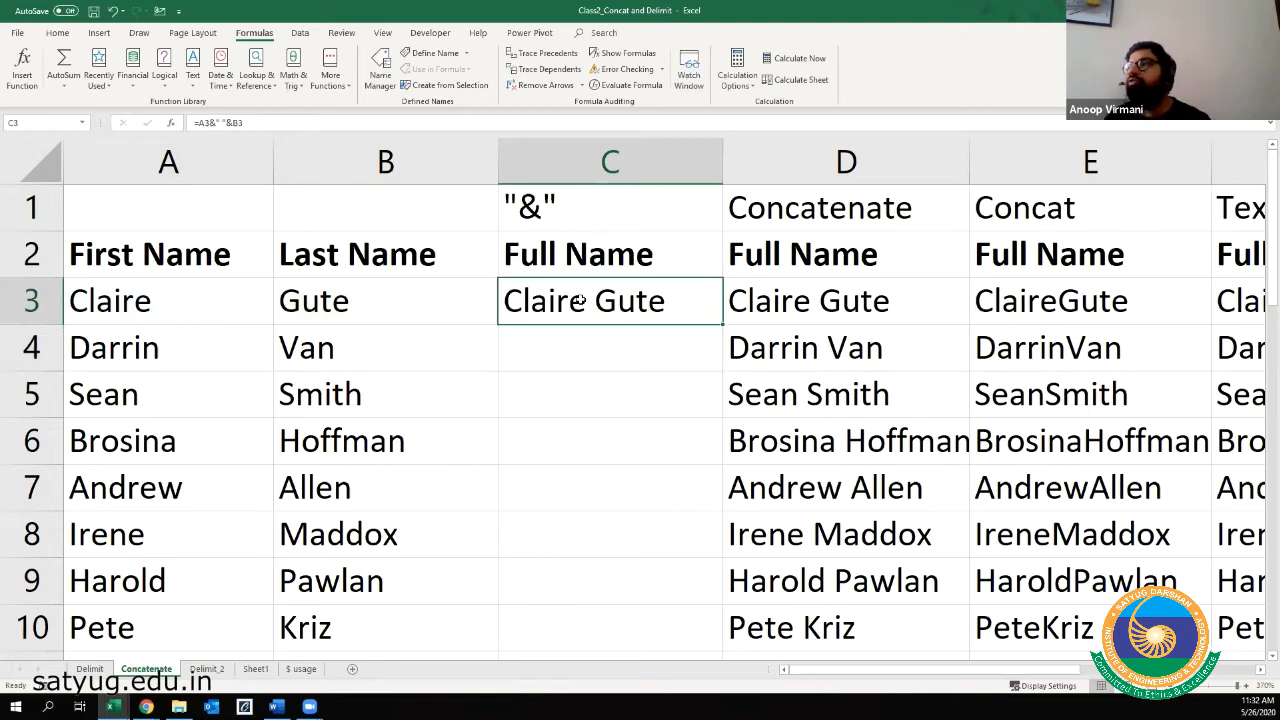
pyautogui.hotkey('ctrl', 'c')
pyautogui.press('Left')
pyautogui.hotkey('ctrl', 'Down')
pyautogui.press('Right')
pyautogui.hotkey('ctrl', 'shift', 'Up')
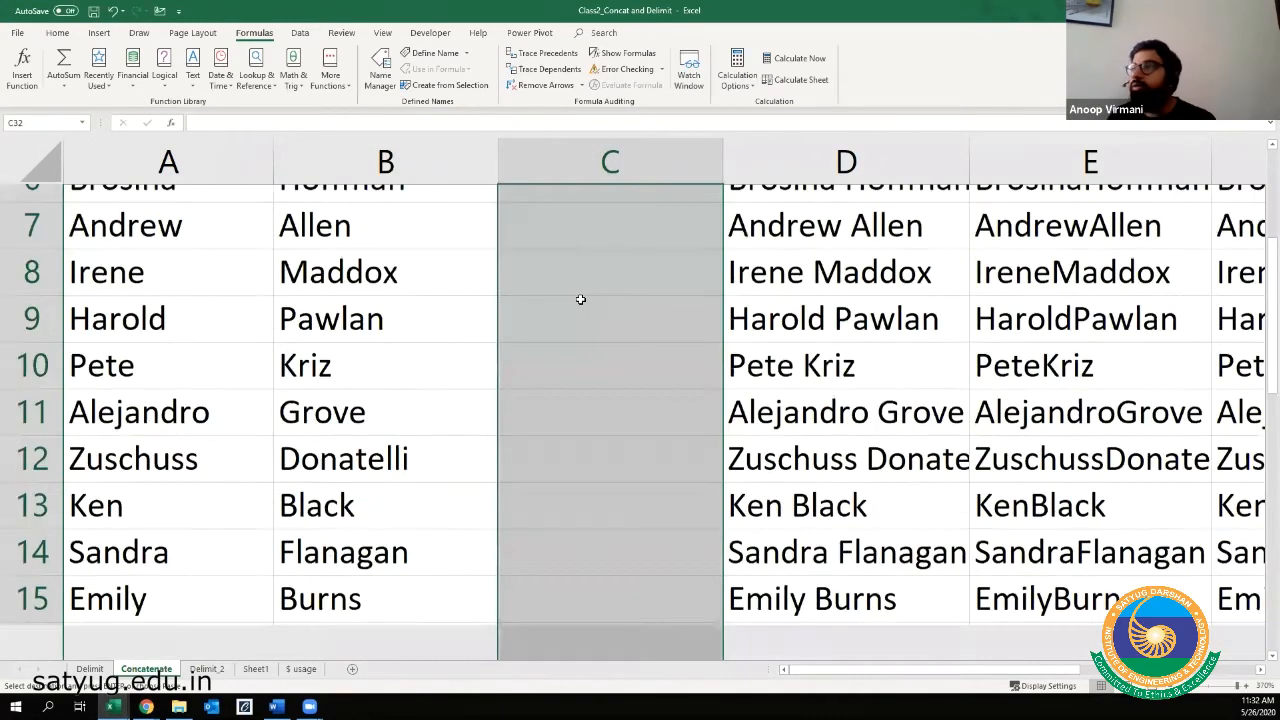
pyautogui.hotkey('ctrl', 'v')
pyautogui.hotkey('ctrl', 'Up')
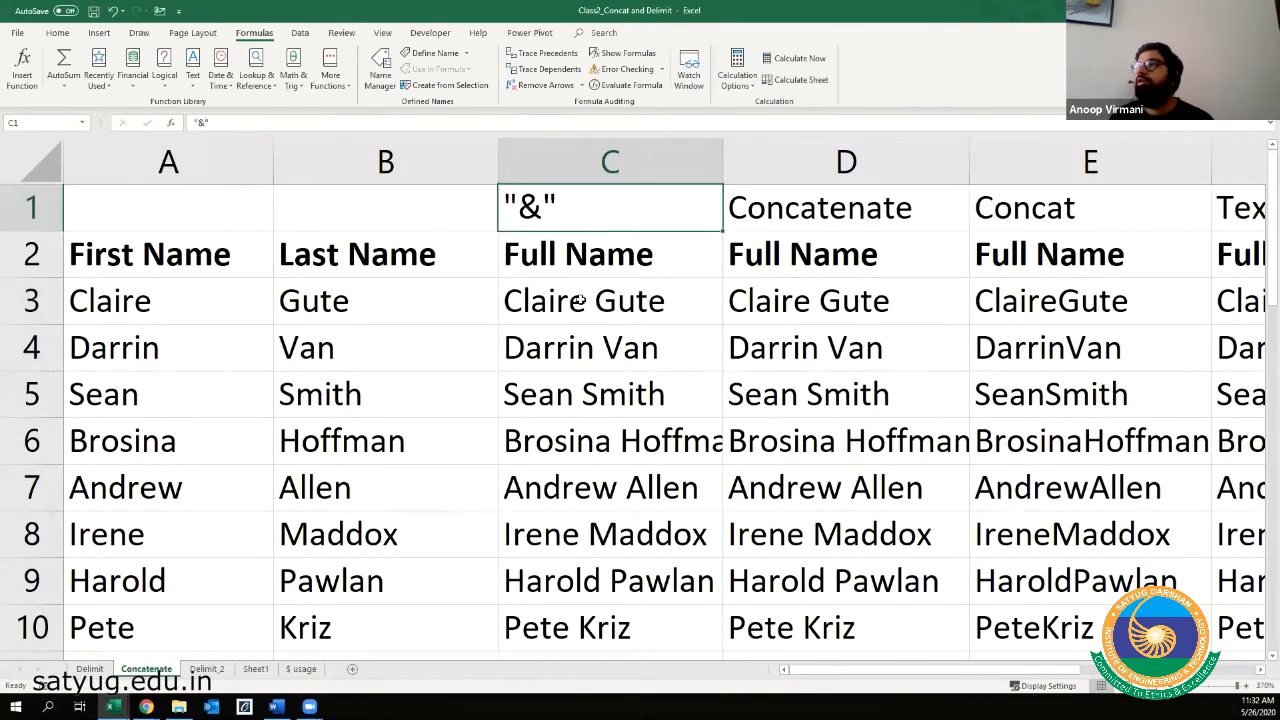
# - Review the "&", Concatenate, Concat and Textjoin columns and the CONCATENATE formula in D3
pyautogui.press('Right')
pyautogui.press('Right')
pyautogui.press('Right')
pyautogui.press('Left')
pyautogui.press('Left')
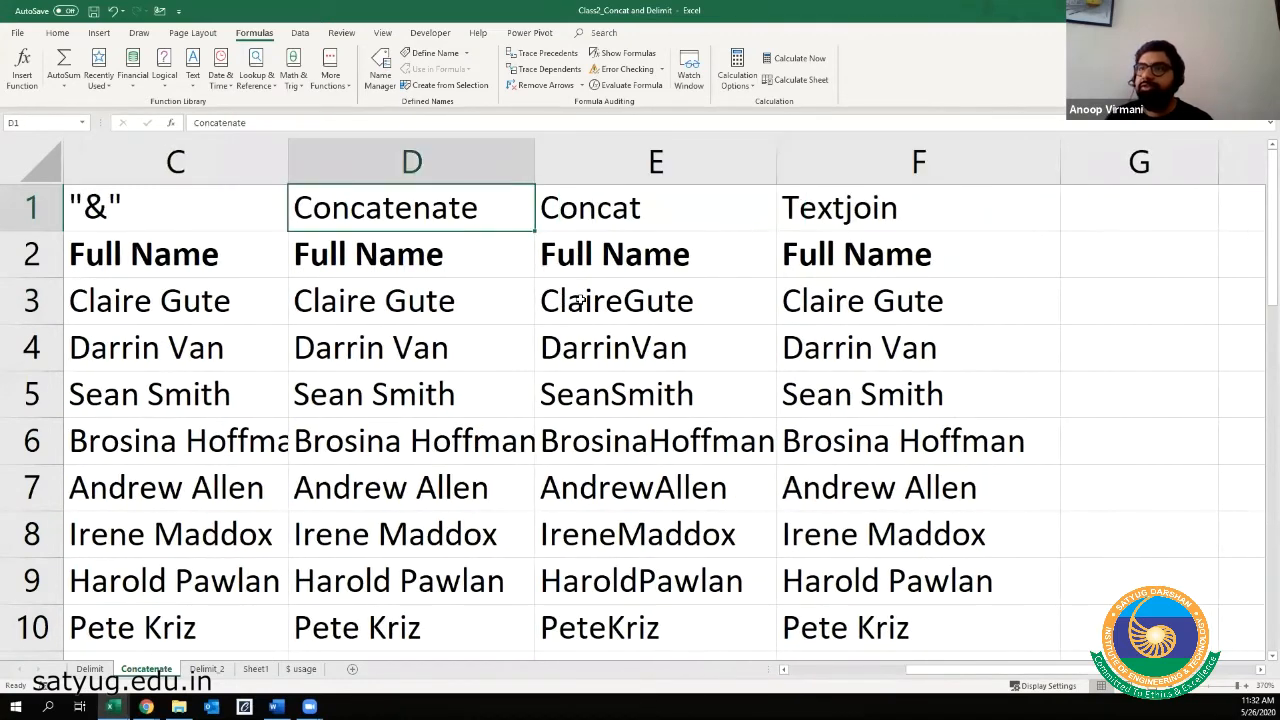
pyautogui.press('Left')
pyautogui.click(337, 211)
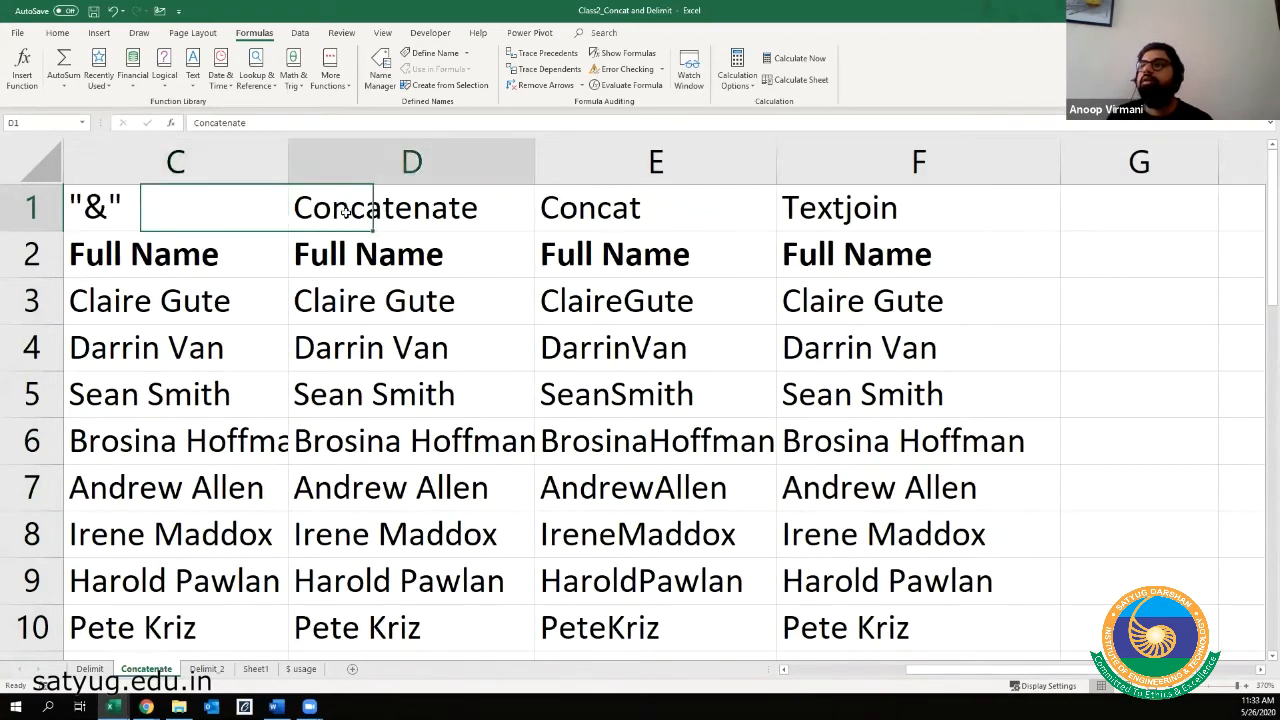
pyautogui.click(567, 218)
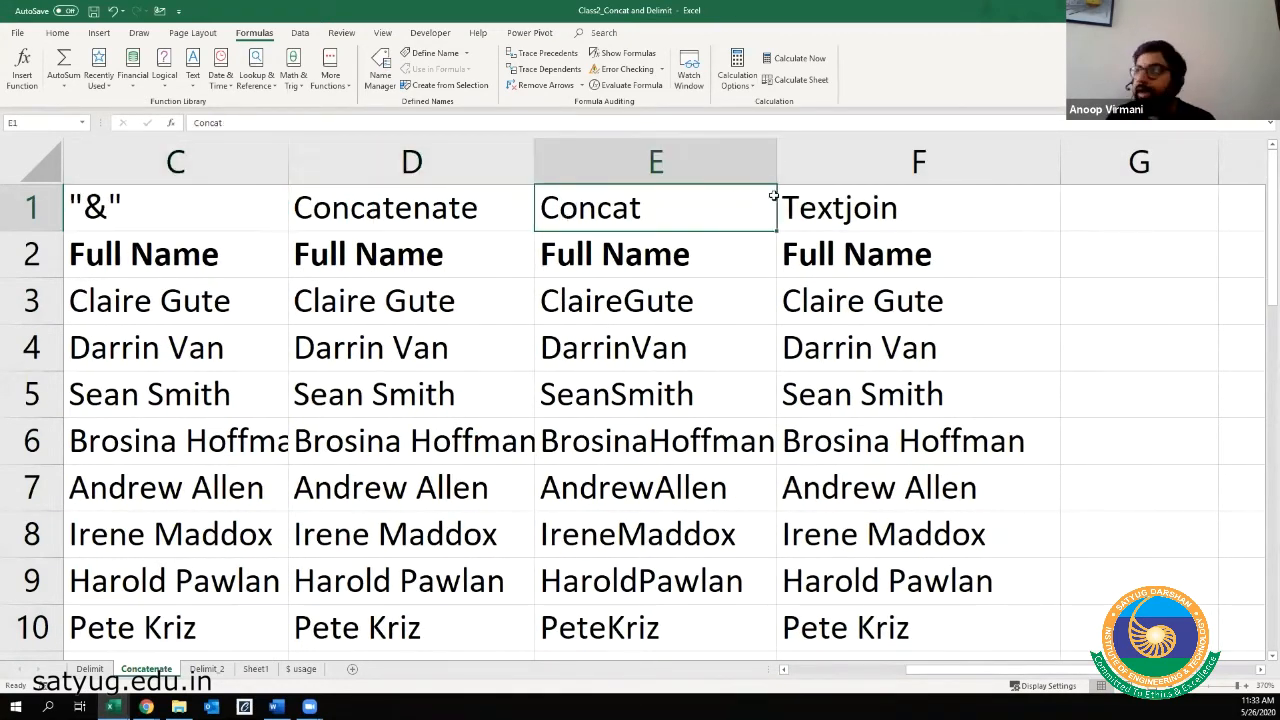
pyautogui.click(808, 208)
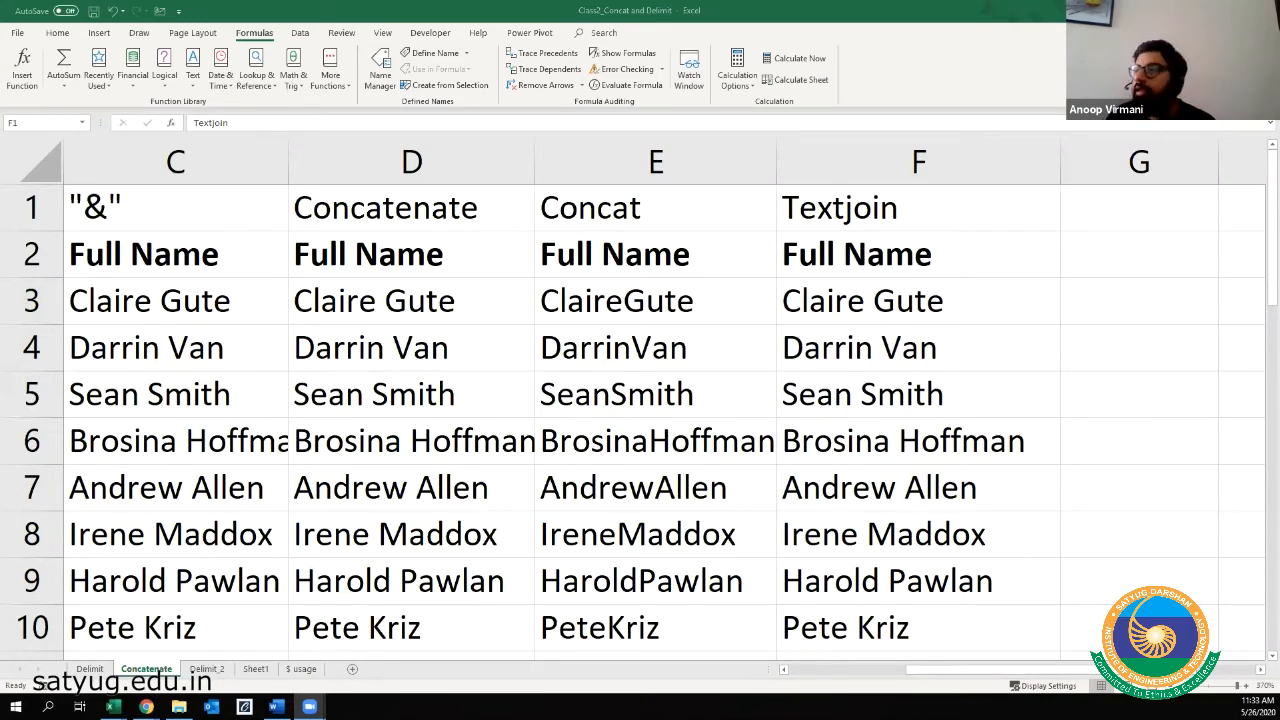
pyautogui.click(416, 316)
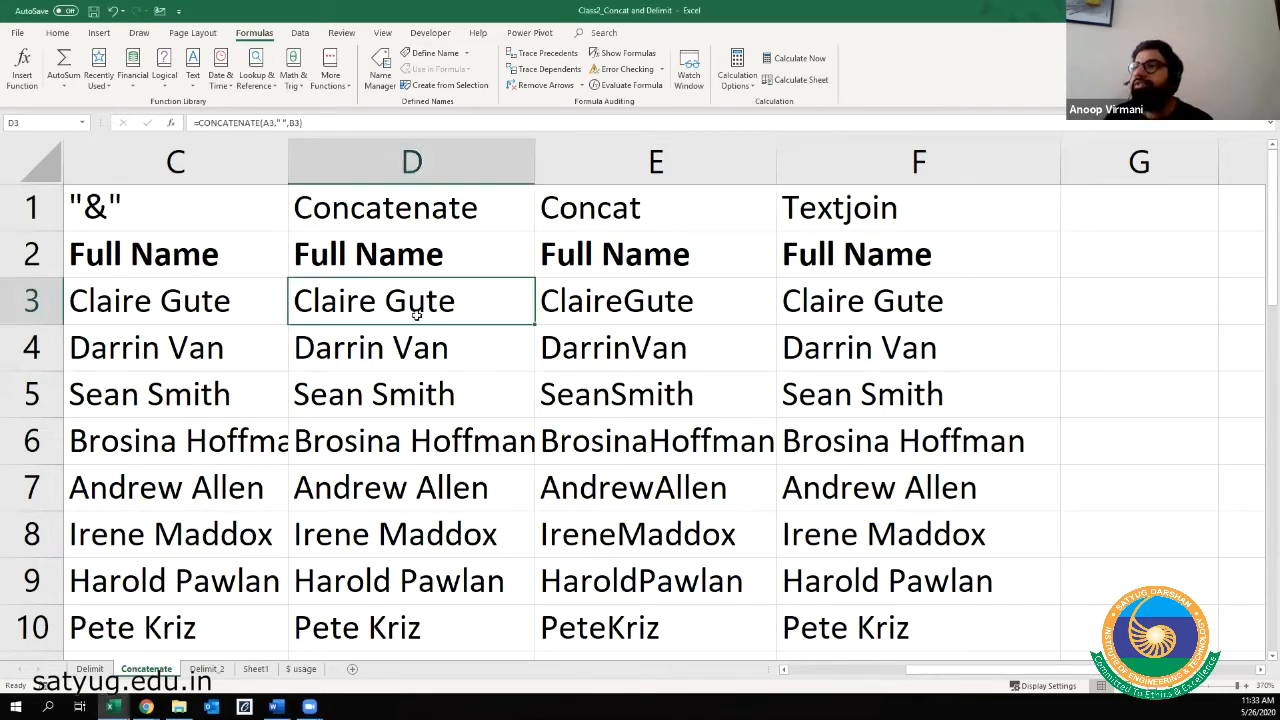
pyautogui.click(396, 211)
pyautogui.press('Left')
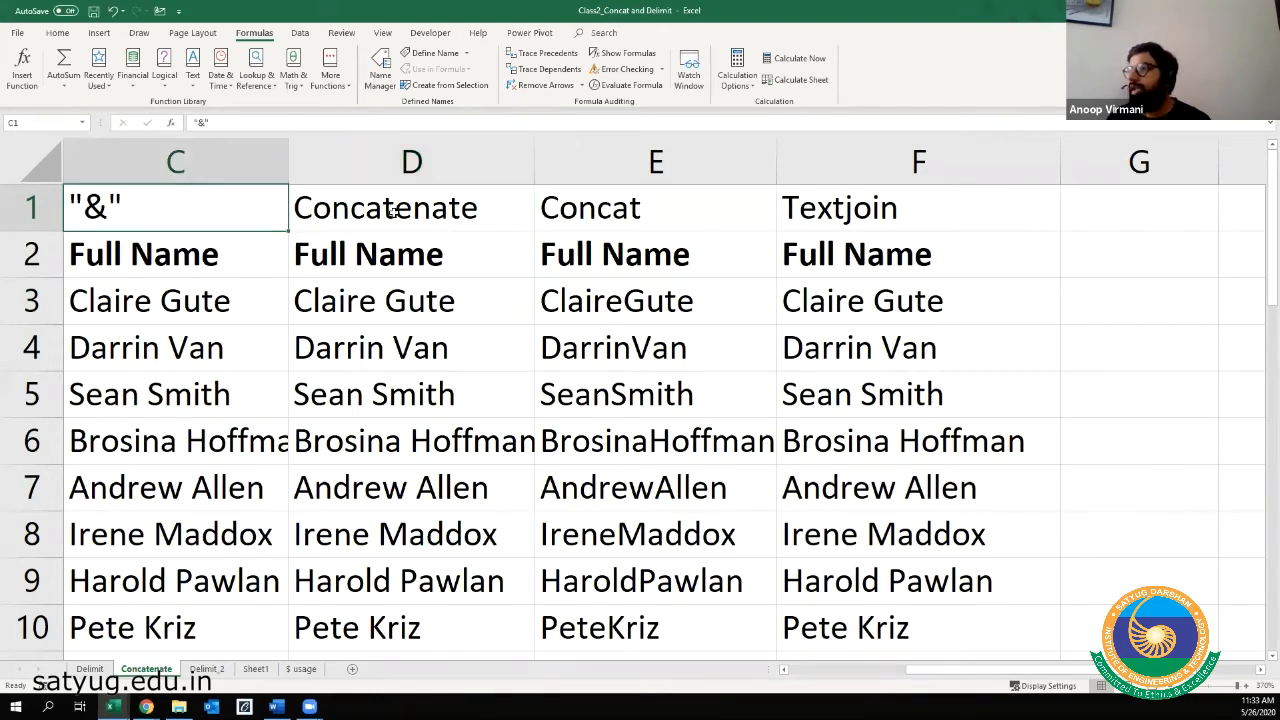
pyautogui.press('Left')
pyautogui.press('Left')
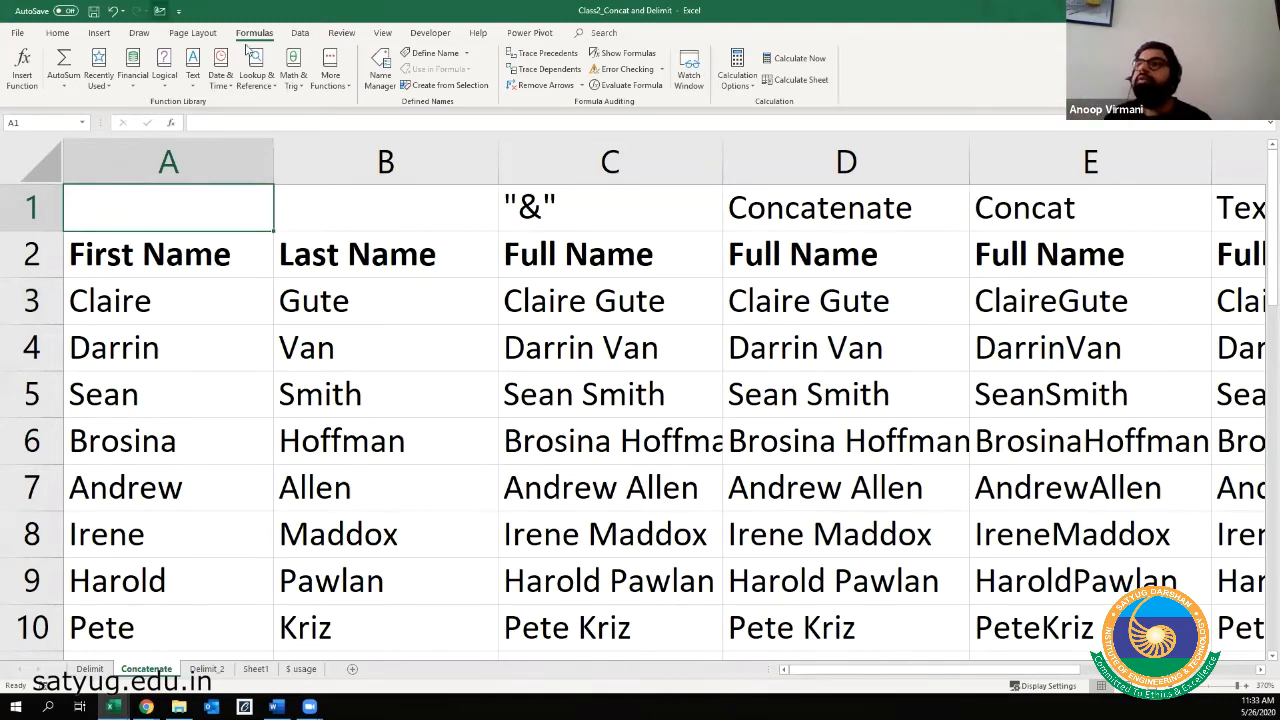
# - Examine the description of Text to Columns and go over the four joining-method headings in row 1
pyautogui.click(300, 33)
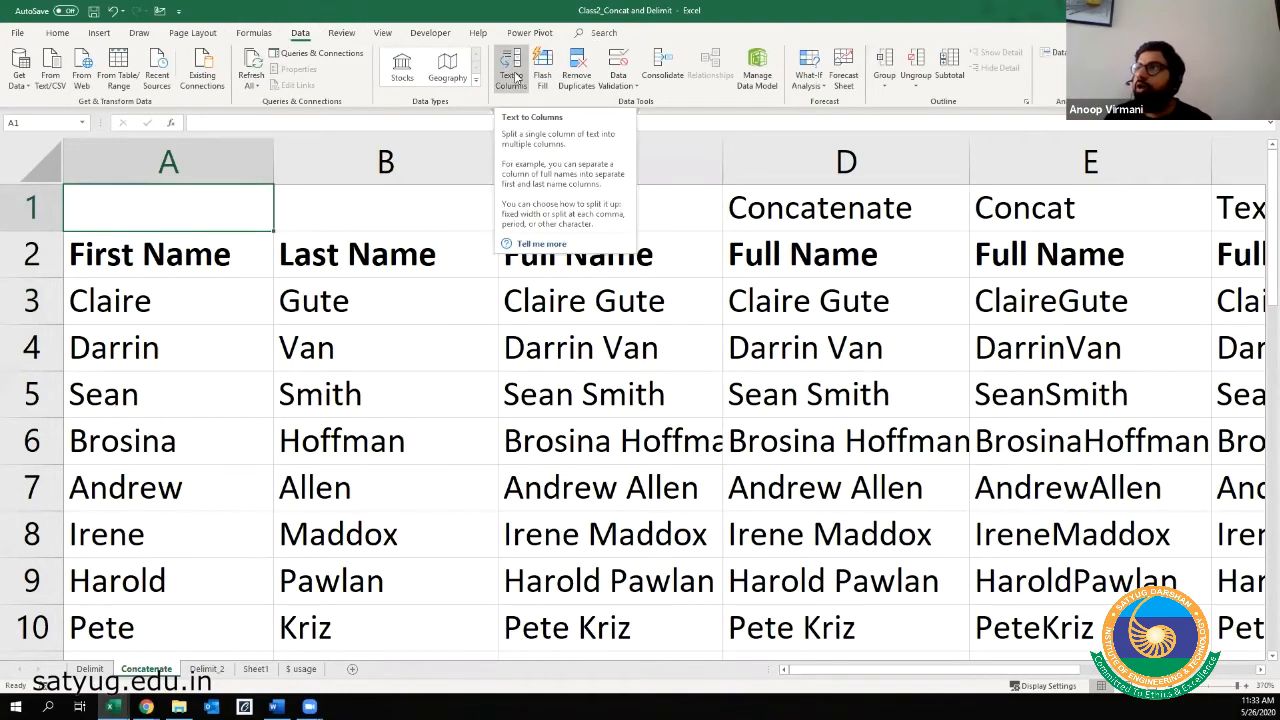
pyautogui.click(378, 340)
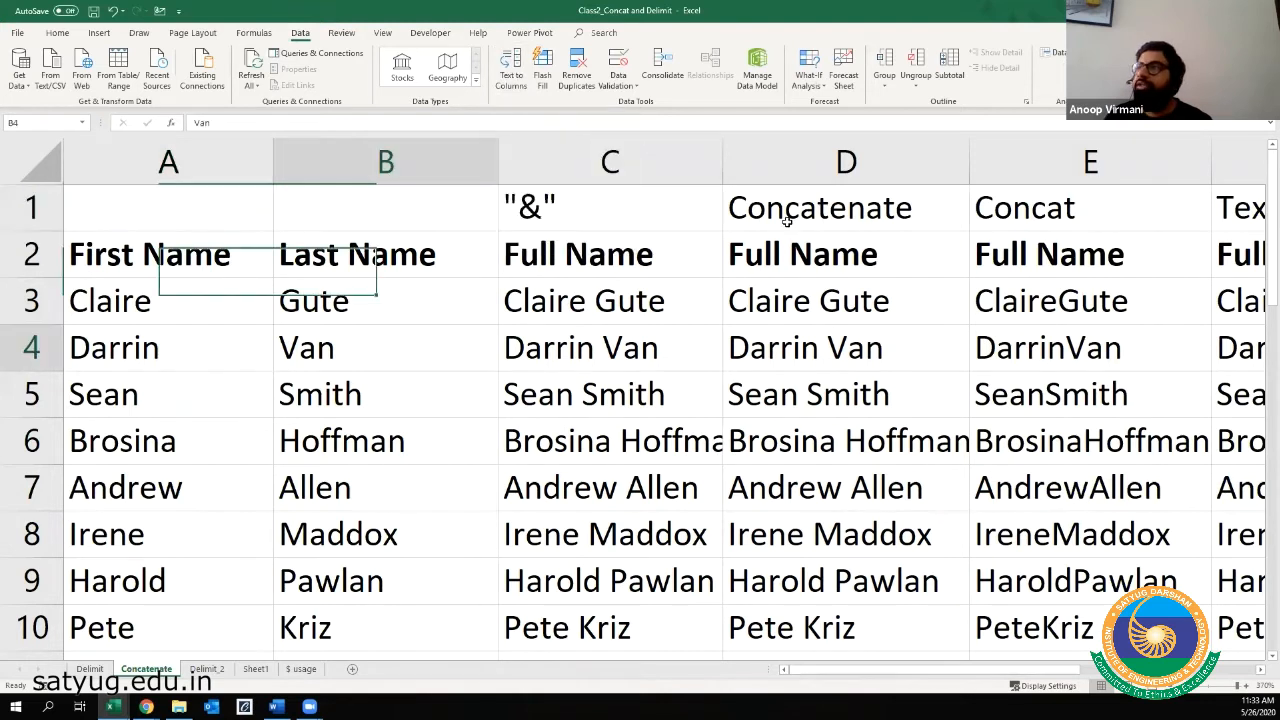
pyautogui.moveTo(610, 207); pyautogui.dragTo(1226, 198)
pyautogui.click(667, 229)
pyautogui.press('Right')
pyautogui.press('Right')
pyautogui.press('Right')
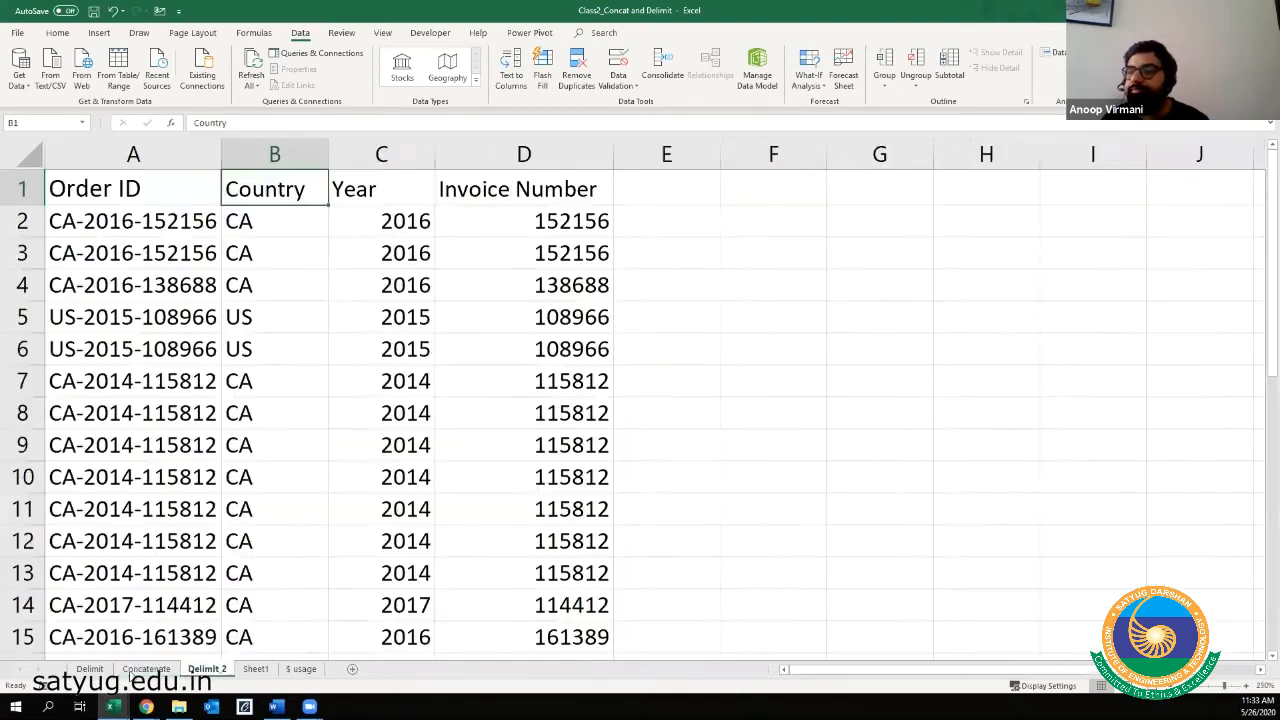
# - View the Flash Fill example on the Delimit sheet and return to the Concatenate sheet
pyautogui.click(89, 669)
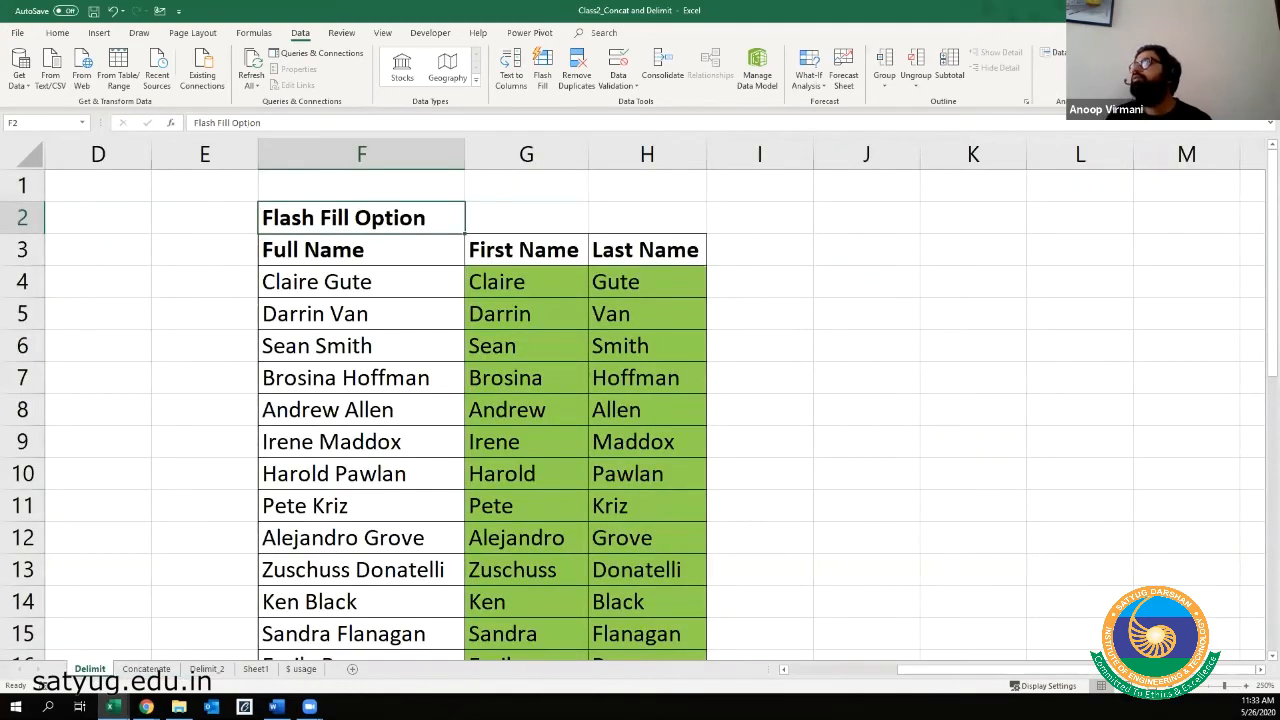
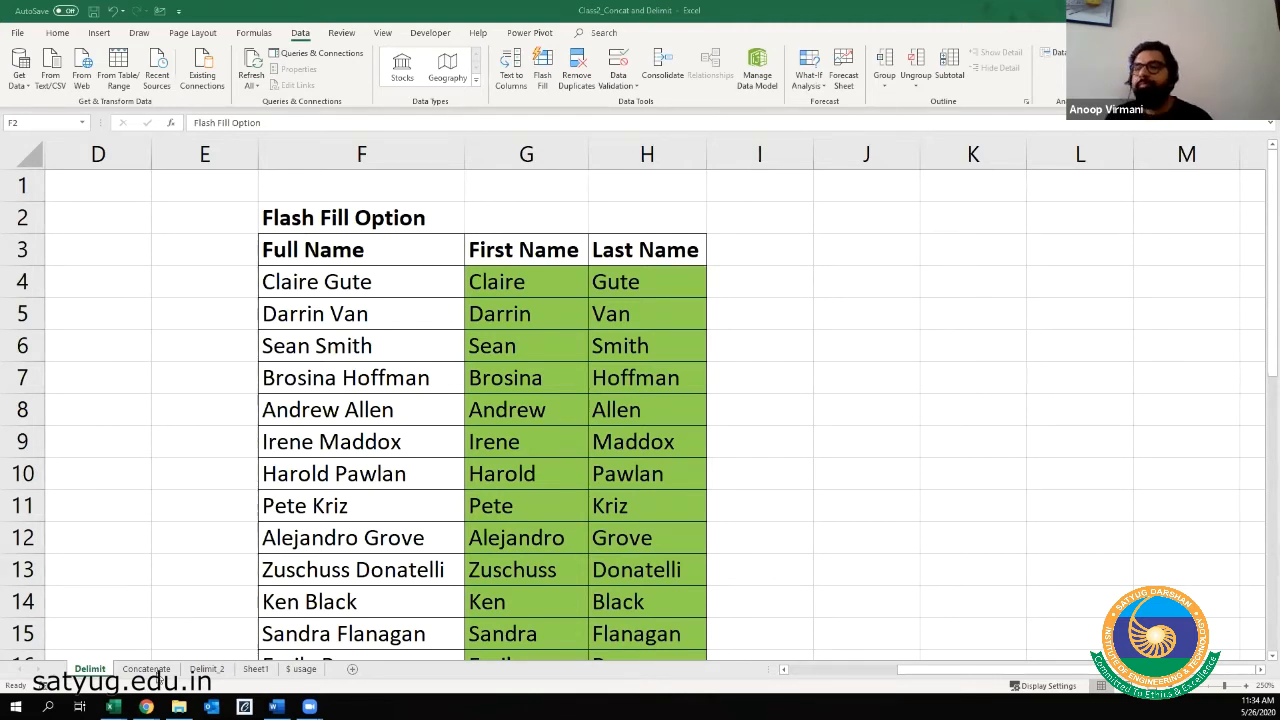
pyautogui.click(158, 677)
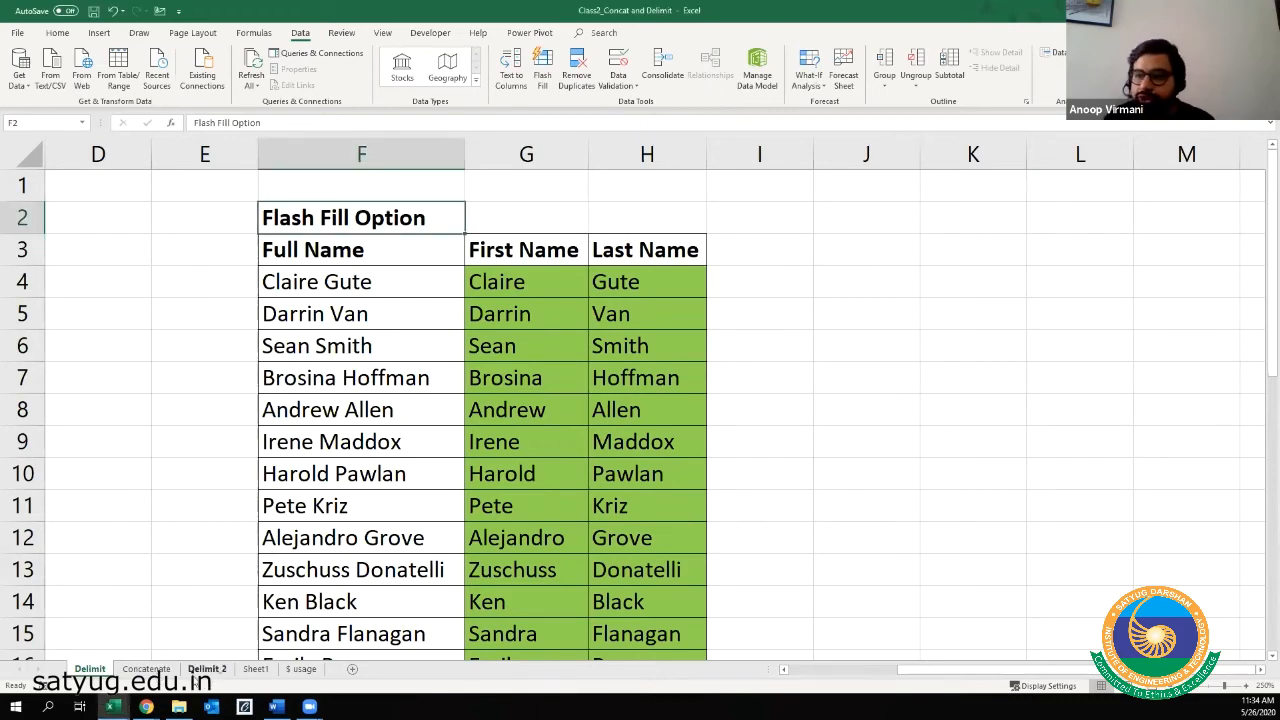
pyautogui.click(158, 673)
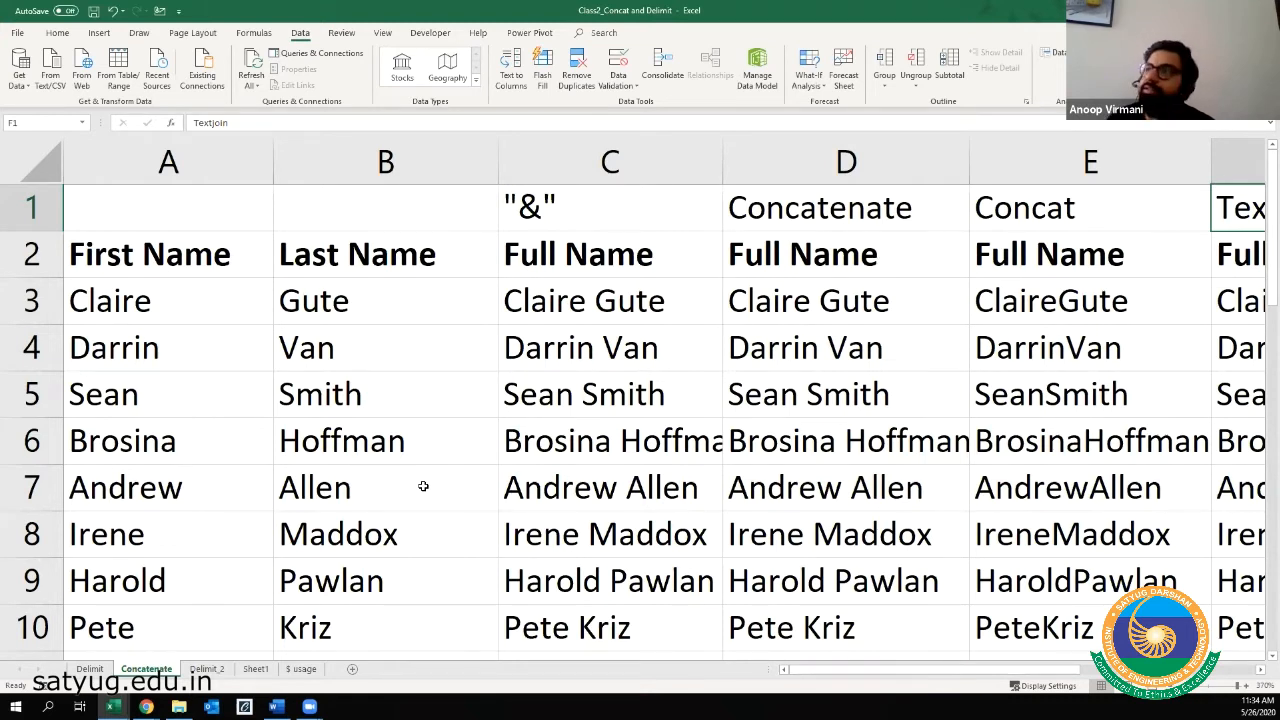
# - Review the joining formulas in row 3: the & formula in C3, CONCAT in E3 and TEXTJOIN in F3
pyautogui.click(616, 318)
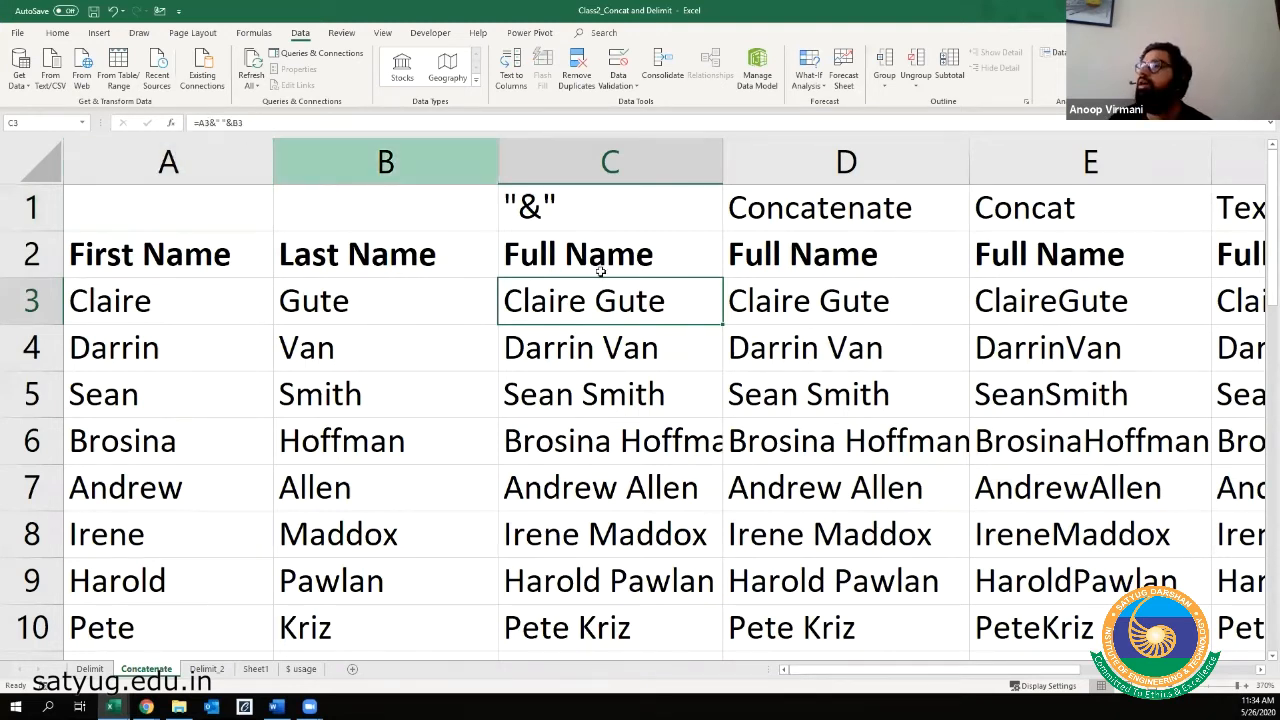
pyautogui.click(1007, 291)
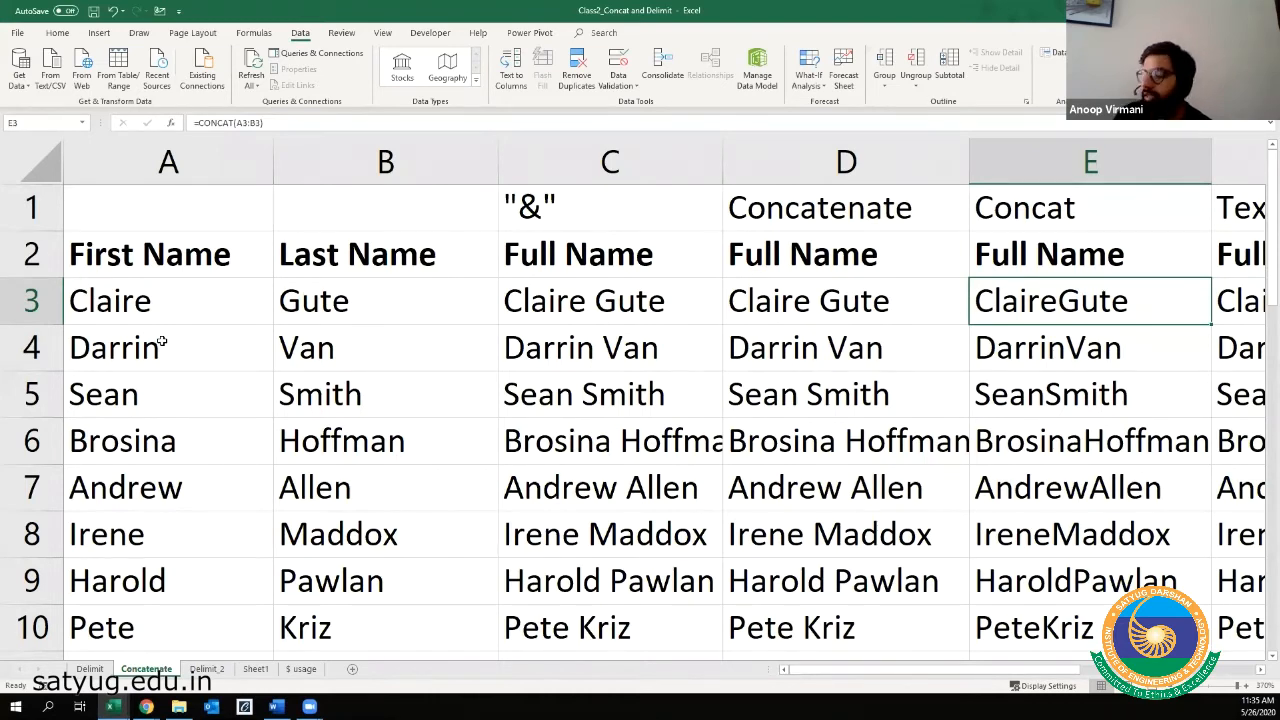
pyautogui.press('Right')
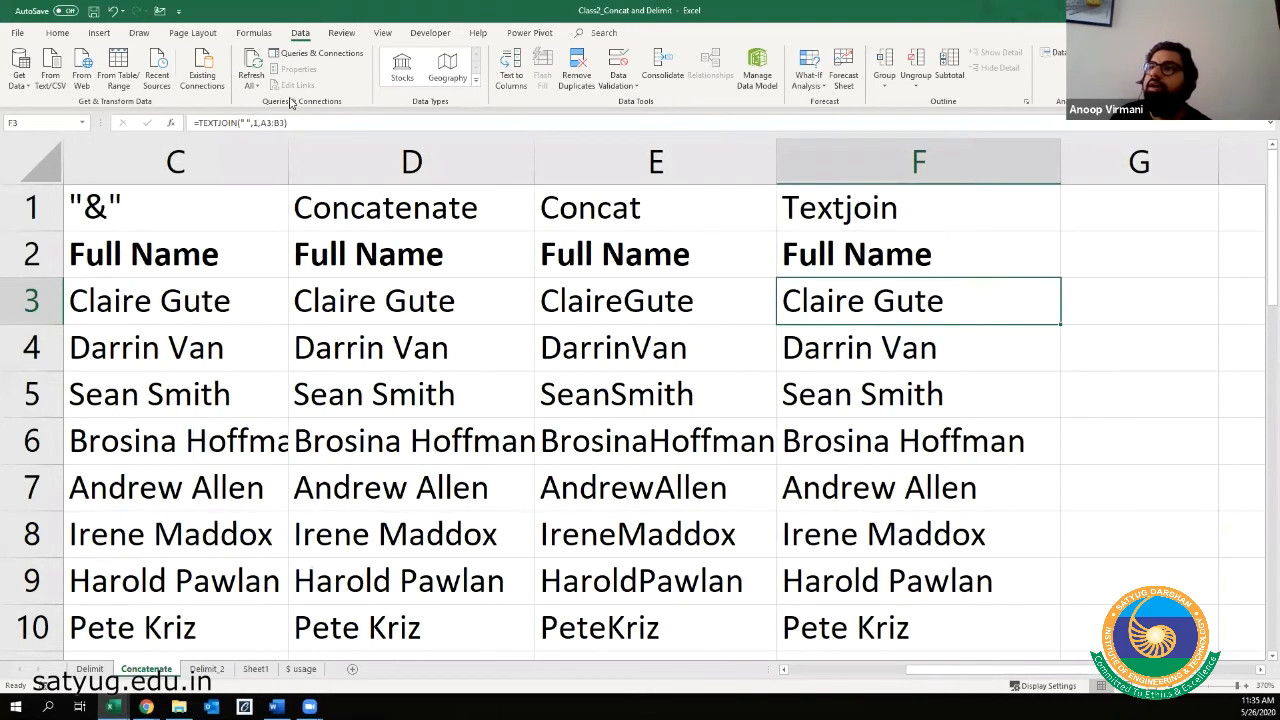
pyautogui.click(243, 123)
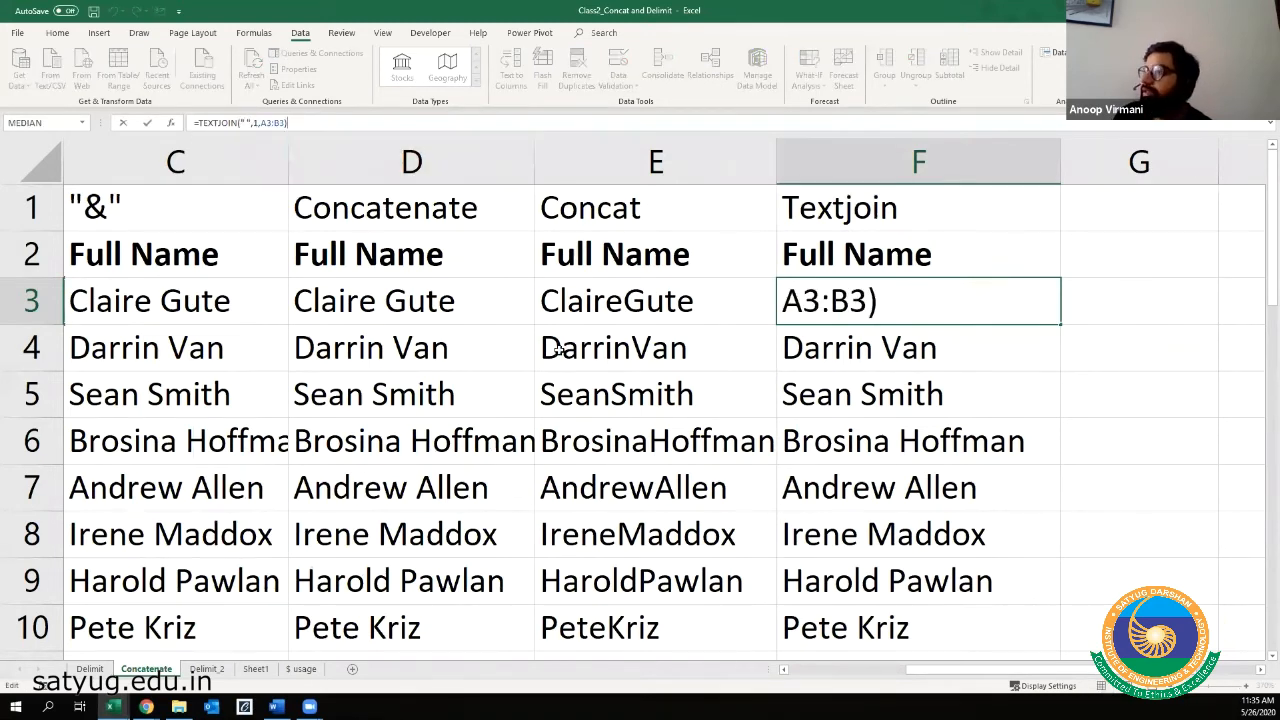
pyautogui.hotkey('shift', 'Tab')
pyautogui.hotkey('shift', 'Tab')
pyautogui.hotkey('shift', 'Tab')
pyautogui.hotkey('shift', 'Tab')
pyautogui.hotkey('shift', 'Tab')
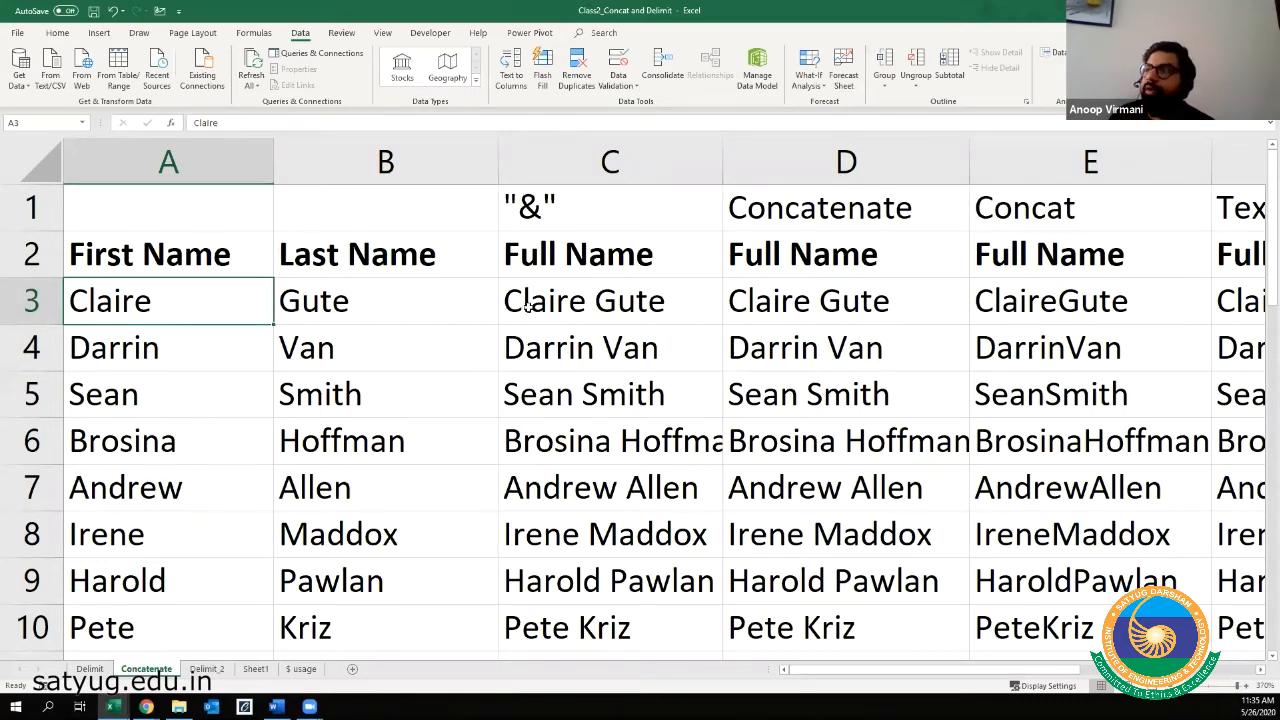
# - Examine the function arguments of the CONCATENATE formula in D3, closing them without changes
pyautogui.click(773, 309)
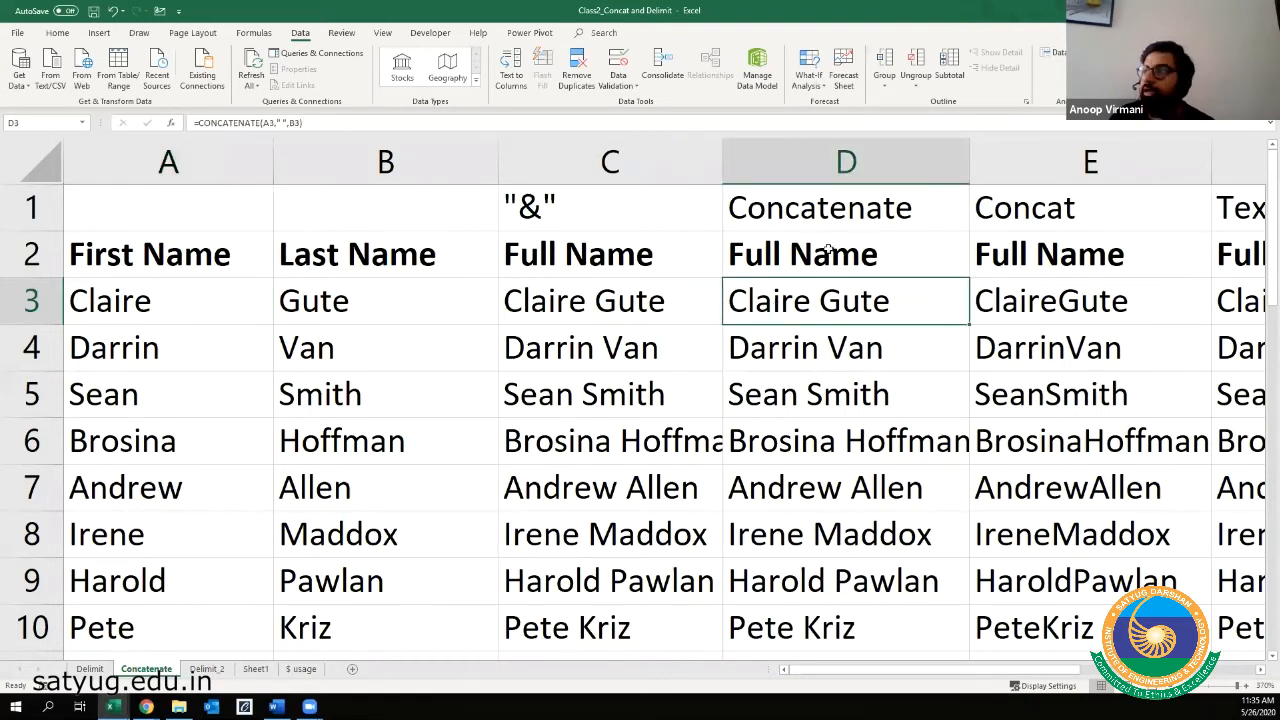
pyautogui.click(172, 128)
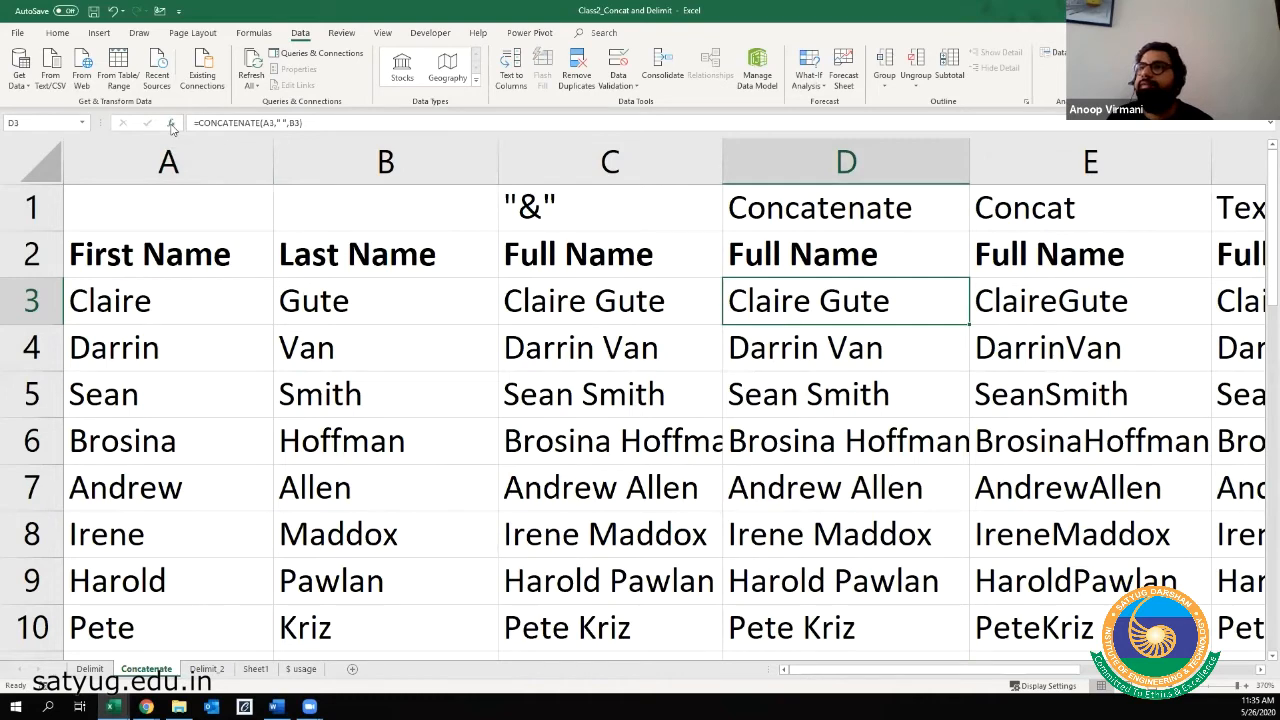
pyautogui.moveTo(547, 353); pyautogui.dragTo(471, 216)
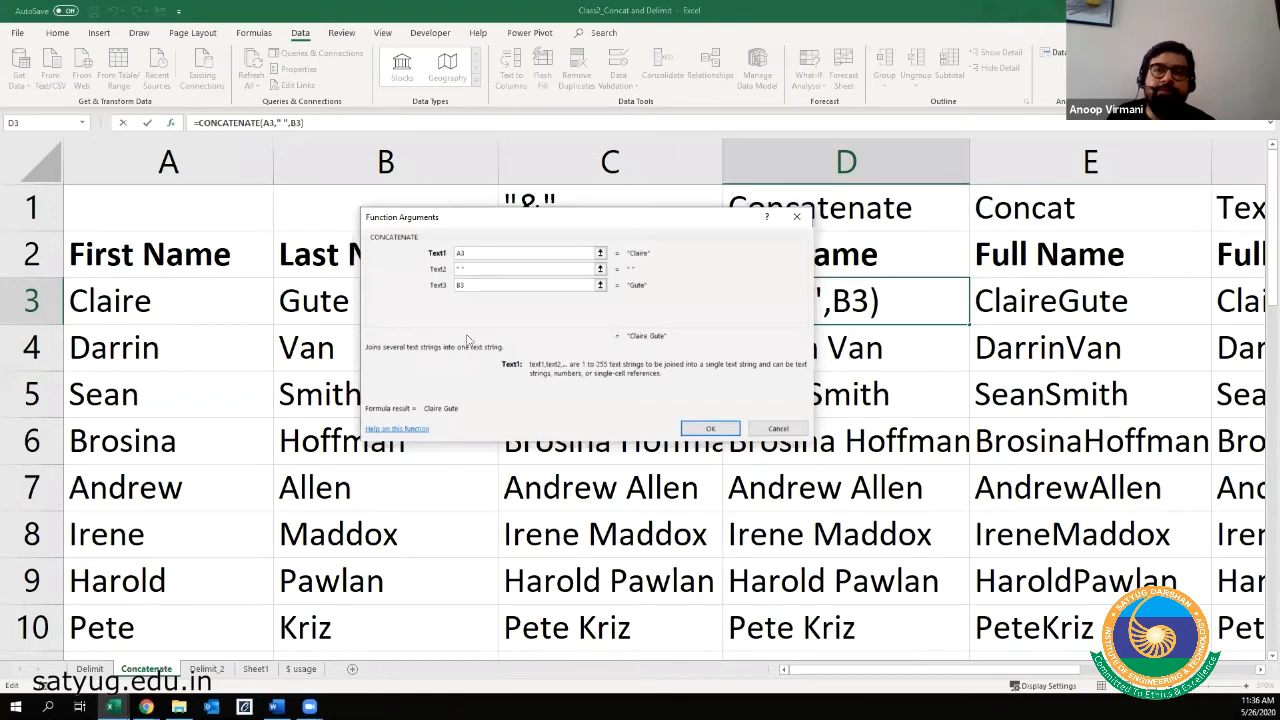
pyautogui.click(769, 430)
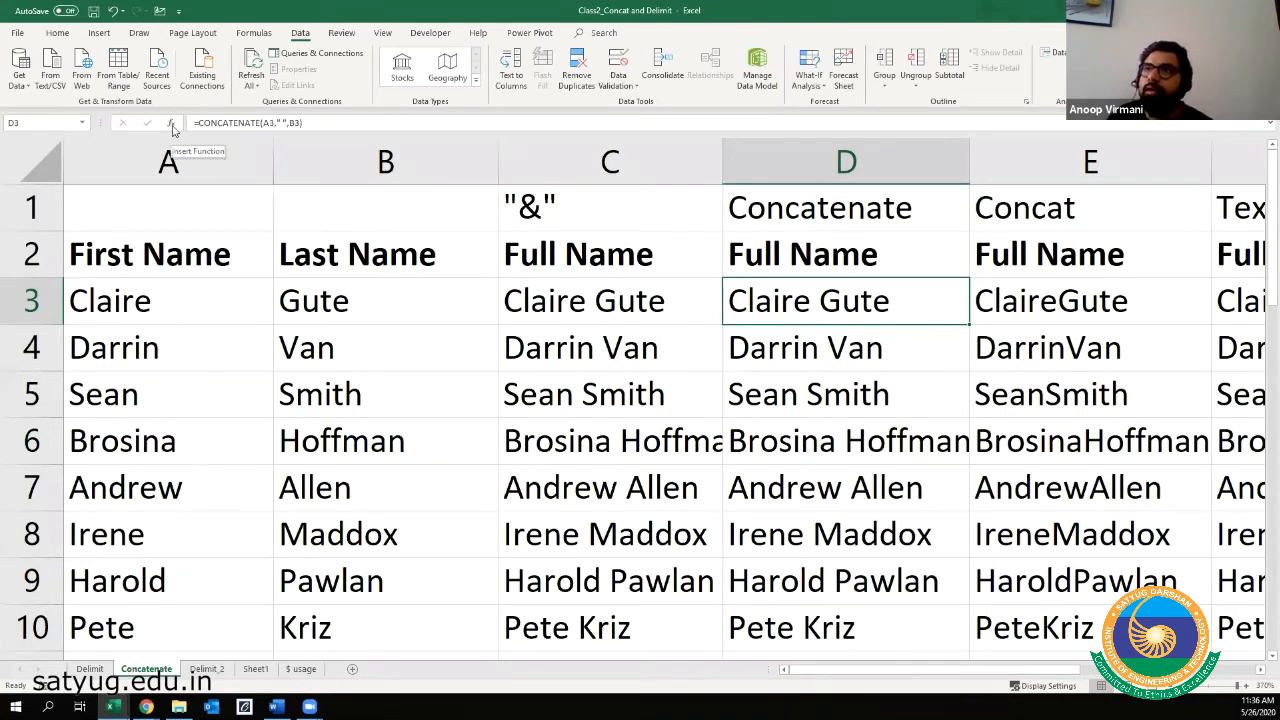
pyautogui.click(172, 128)
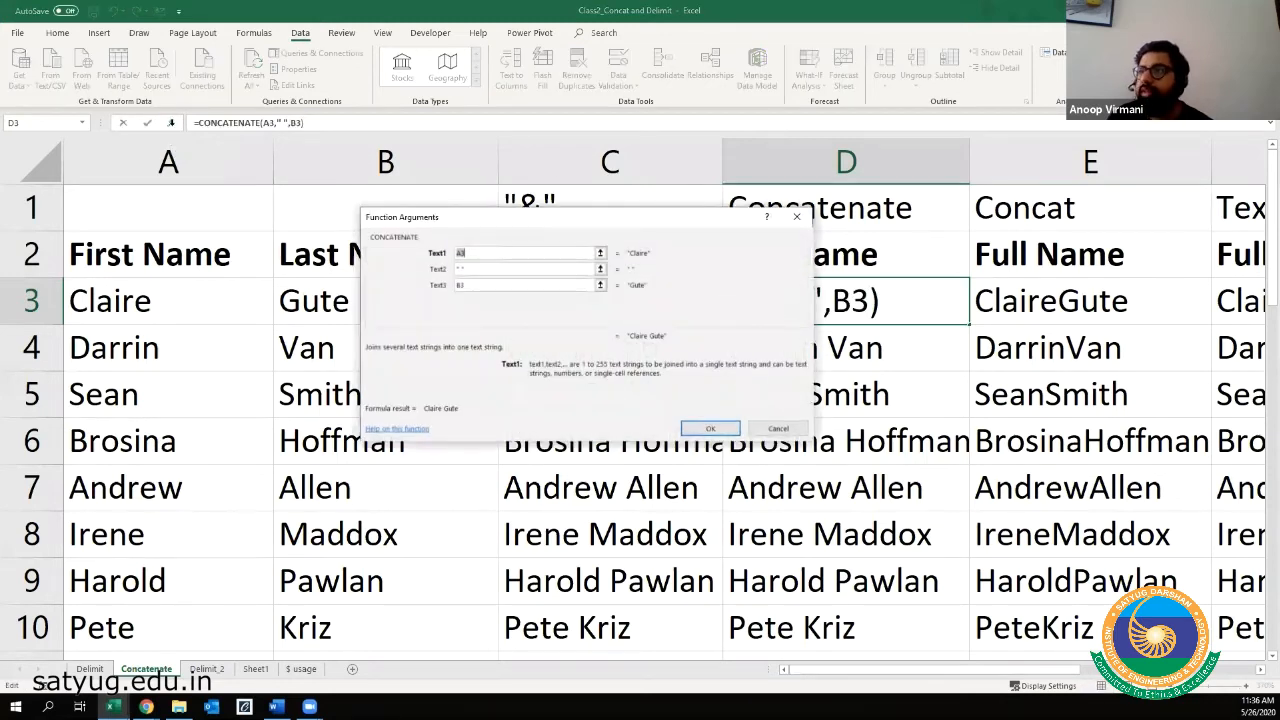
pyautogui.click(778, 428)
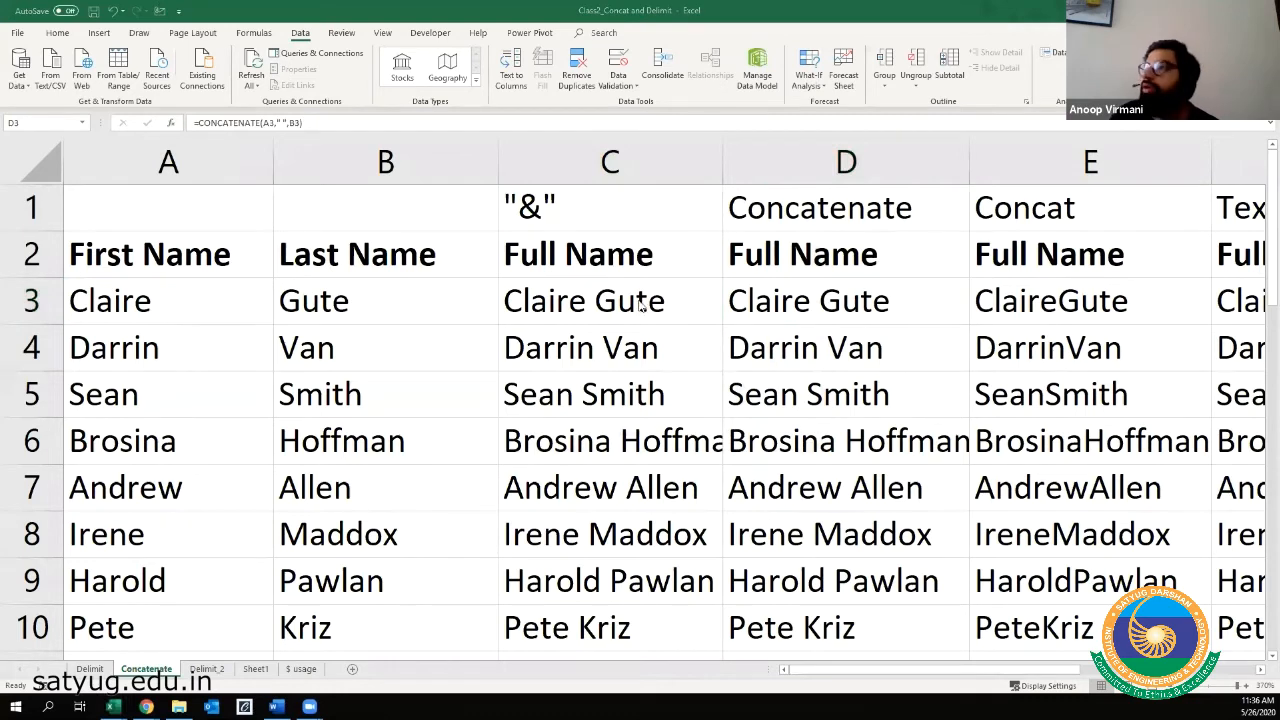
# - Copy the First Name, Last Name and Full Name columns, A2:C32, into a new blank workbook starting at A1
pyautogui.click(805, 300)
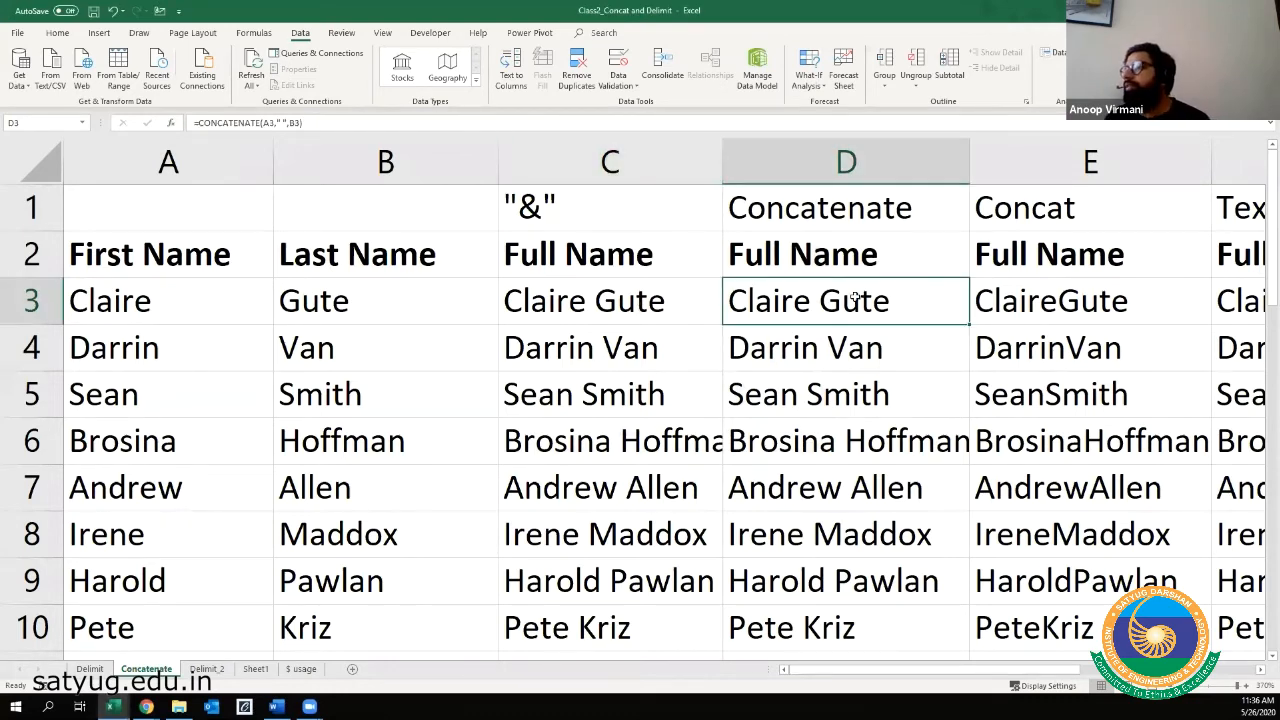
pyautogui.hotkey('ctrl', 'Right')
pyautogui.hotkey('ctrl', 'Left')
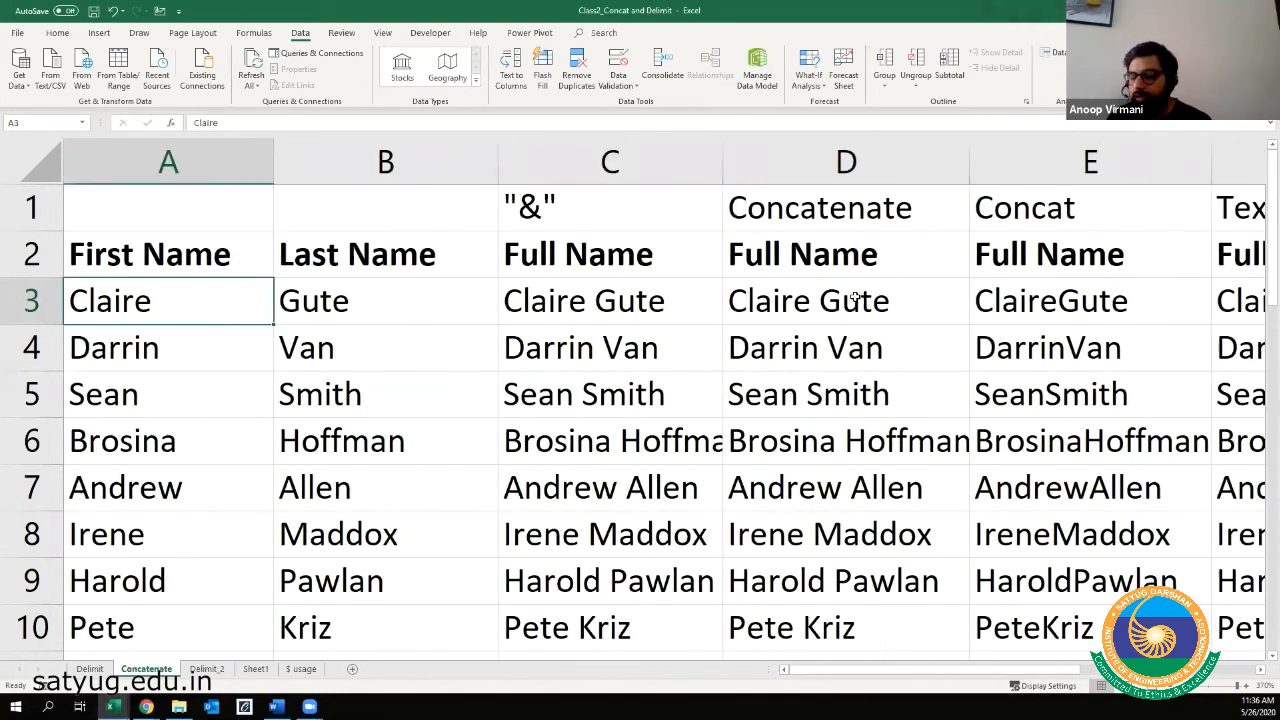
pyautogui.press('Up')
pyautogui.press('Up')
pyautogui.press('Down')
pyautogui.hotkey('shift', 'Right')
pyautogui.hotkey('shift', 'Right')
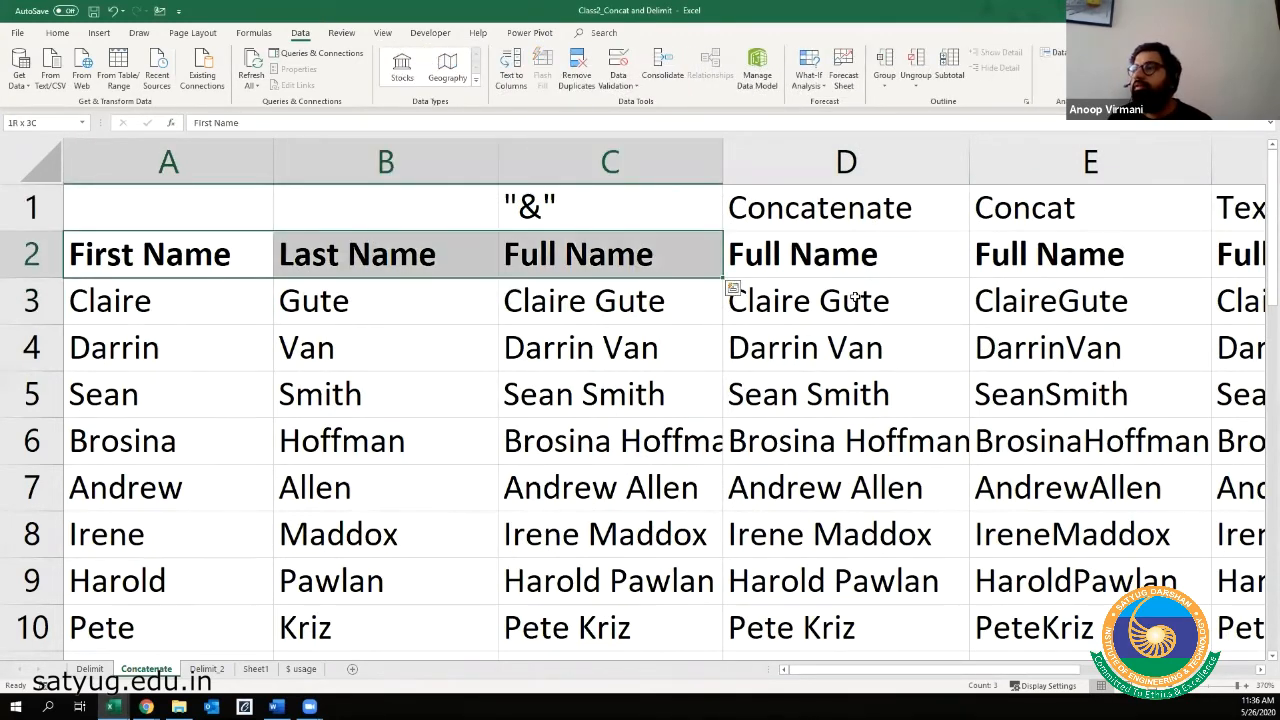
pyautogui.hotkey('ctrl', 'shift', 'Down')
pyautogui.hotkey('ctrl', 'c')
pyautogui.hotkey('ctrl', 'n')
pyautogui.hotkey('ctrl', 'v')
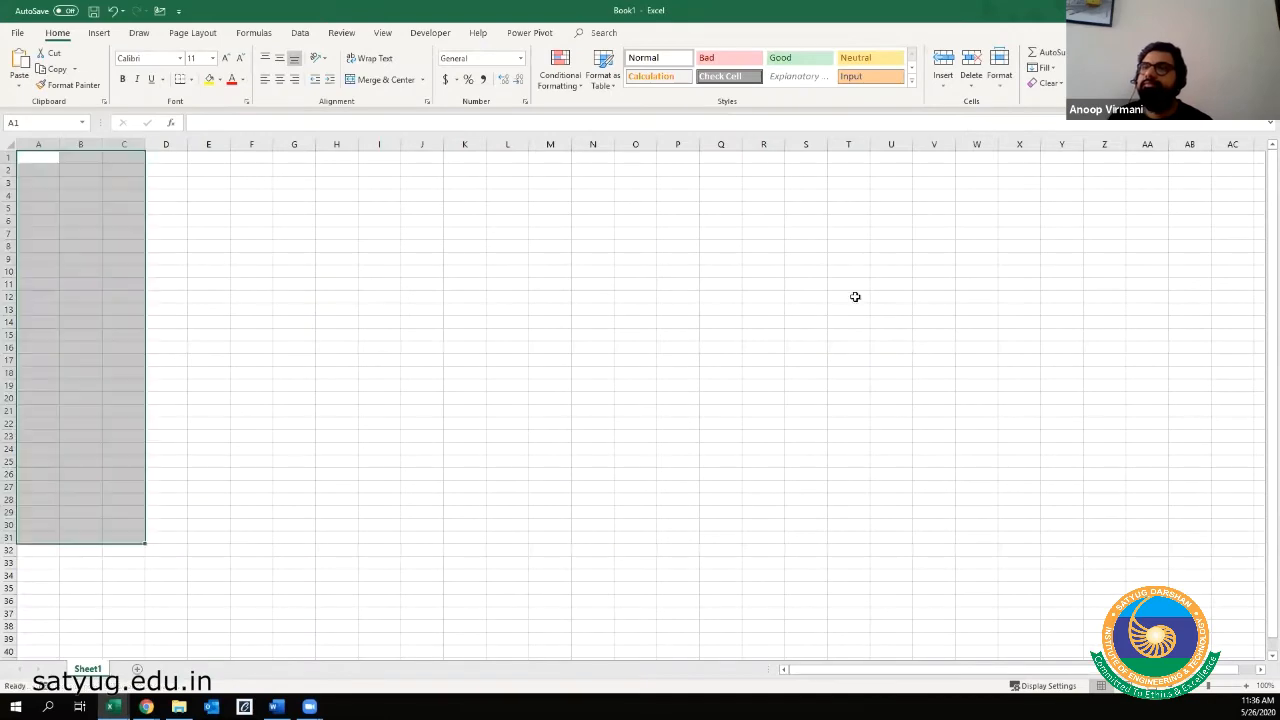
pyautogui.scroll(10, 340, 271)
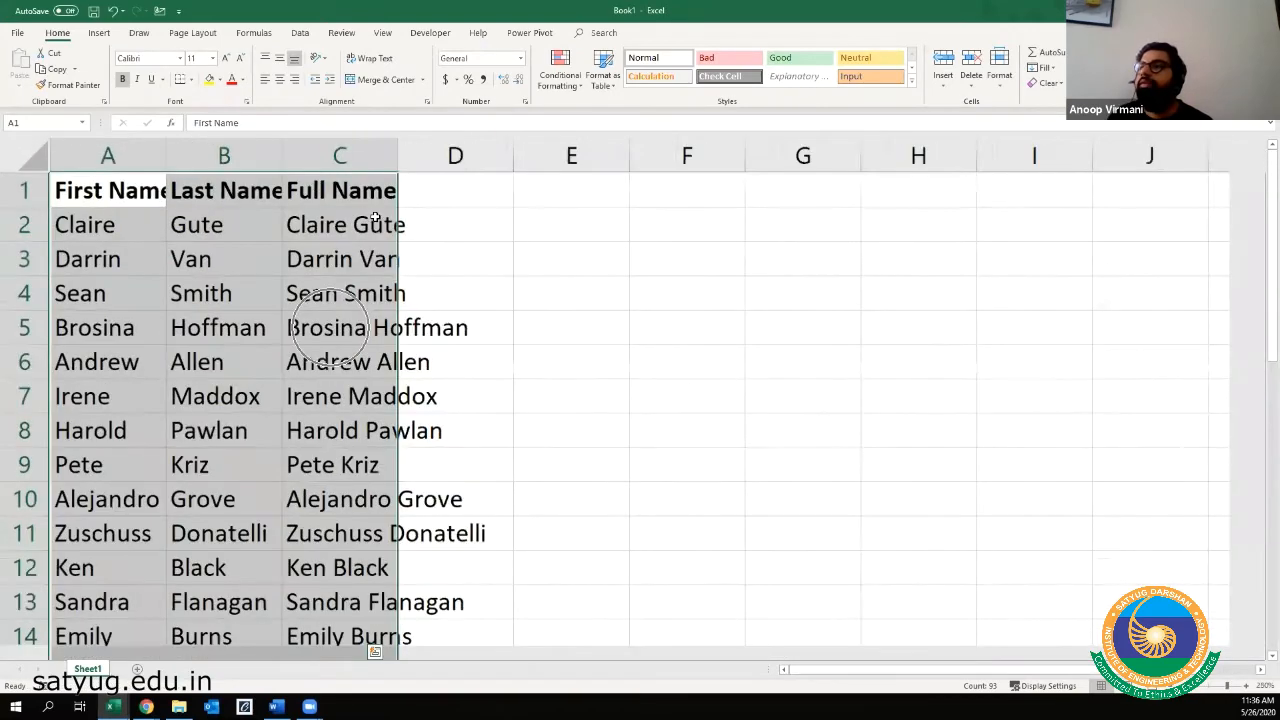
# - Clear all entries below the Full Name heading, from C2 down
pyautogui.click(370, 238)
pyautogui.hotkey('ctrl', 'shift', 'Down')
pyautogui.press('Delete')
# - Insert a blank column between First Name and Last Name
pyautogui.hotkey('ctrl', 'Home')
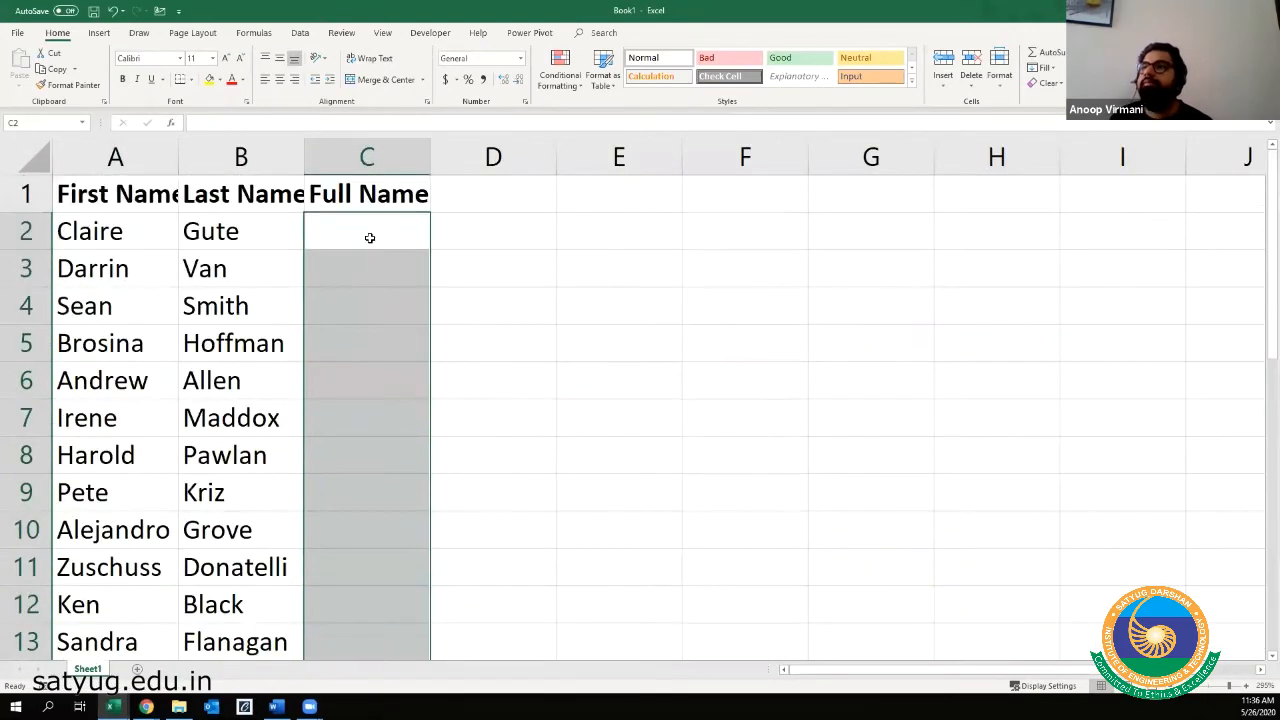
pyautogui.press('Right')
pyautogui.hotkey('ctrl', 'shift', 'Down')
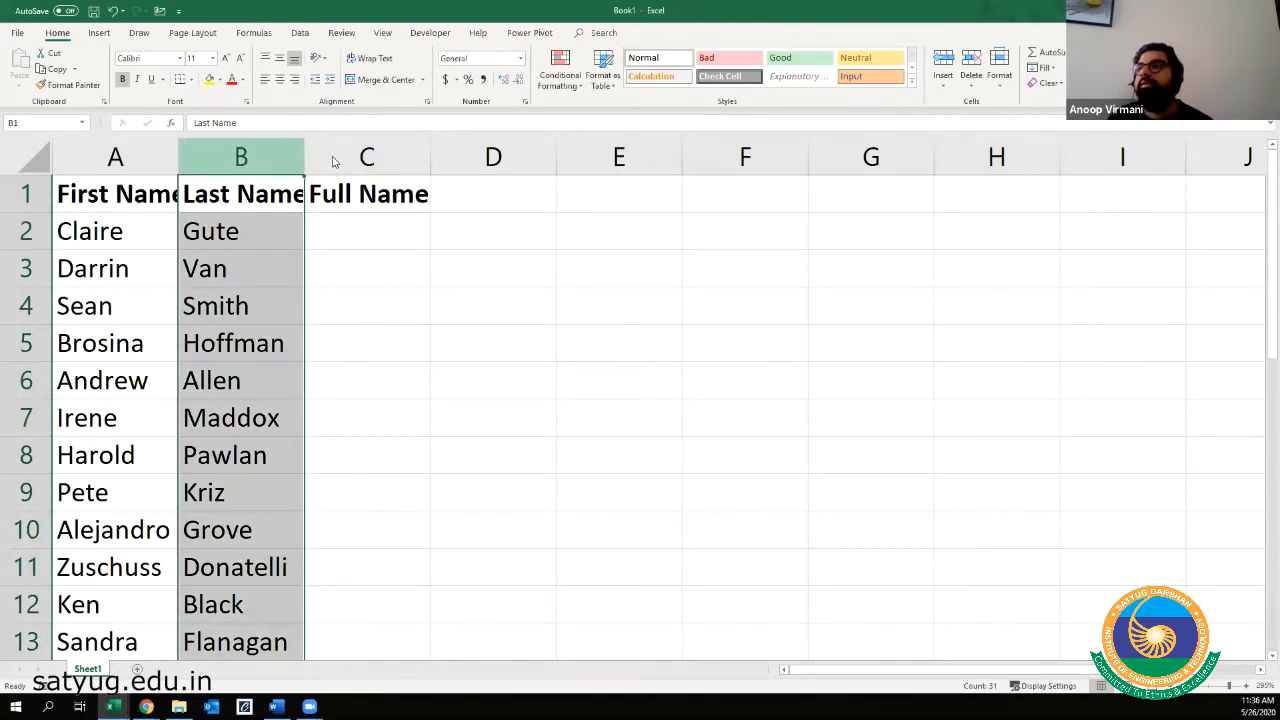
pyautogui.rightClick(258, 150)
pyautogui.press('i')
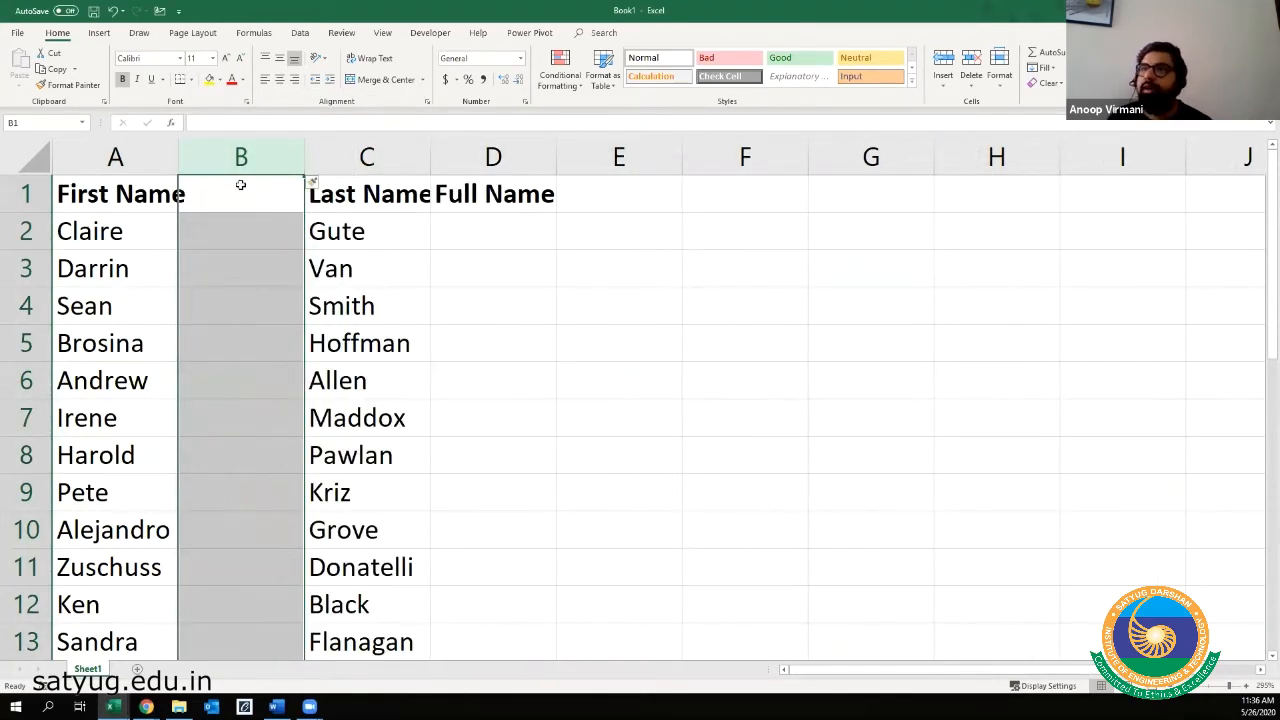
# - Autofit the widths of the First Name and Last Name columns
pyautogui.doubleClick(178, 155)
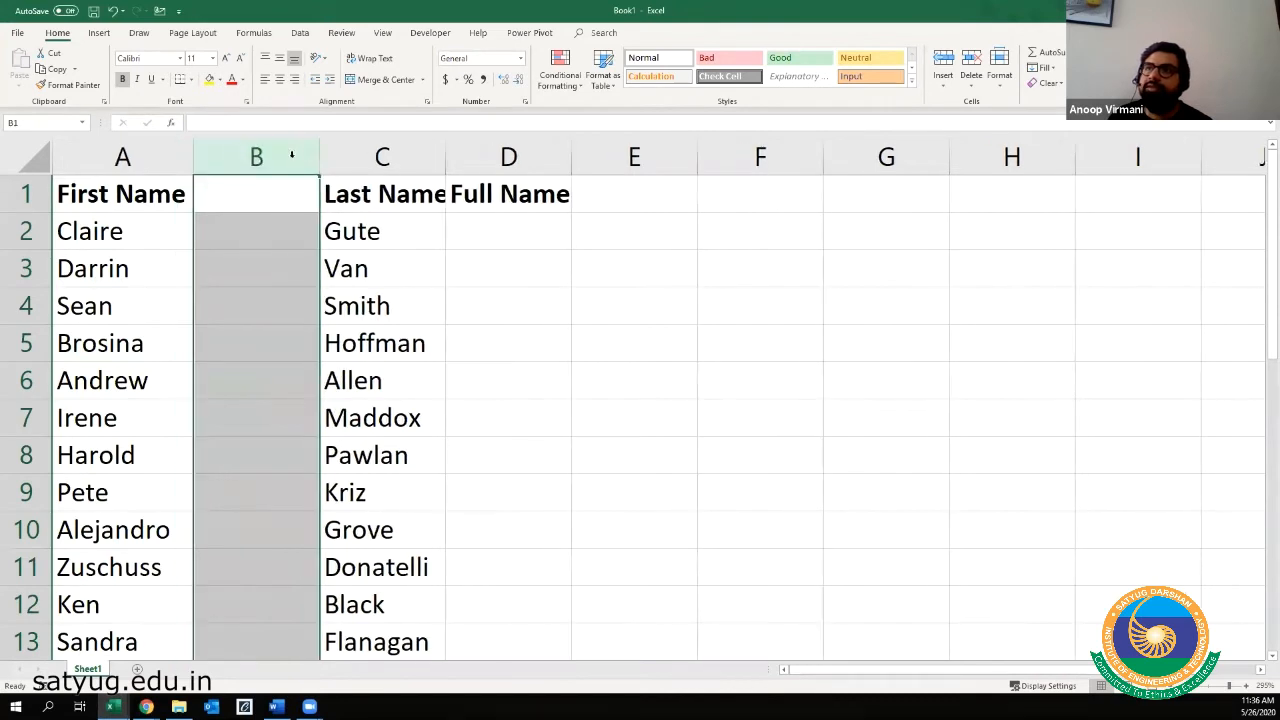
pyautogui.click(436, 152)
pyautogui.doubleClick(446, 155)
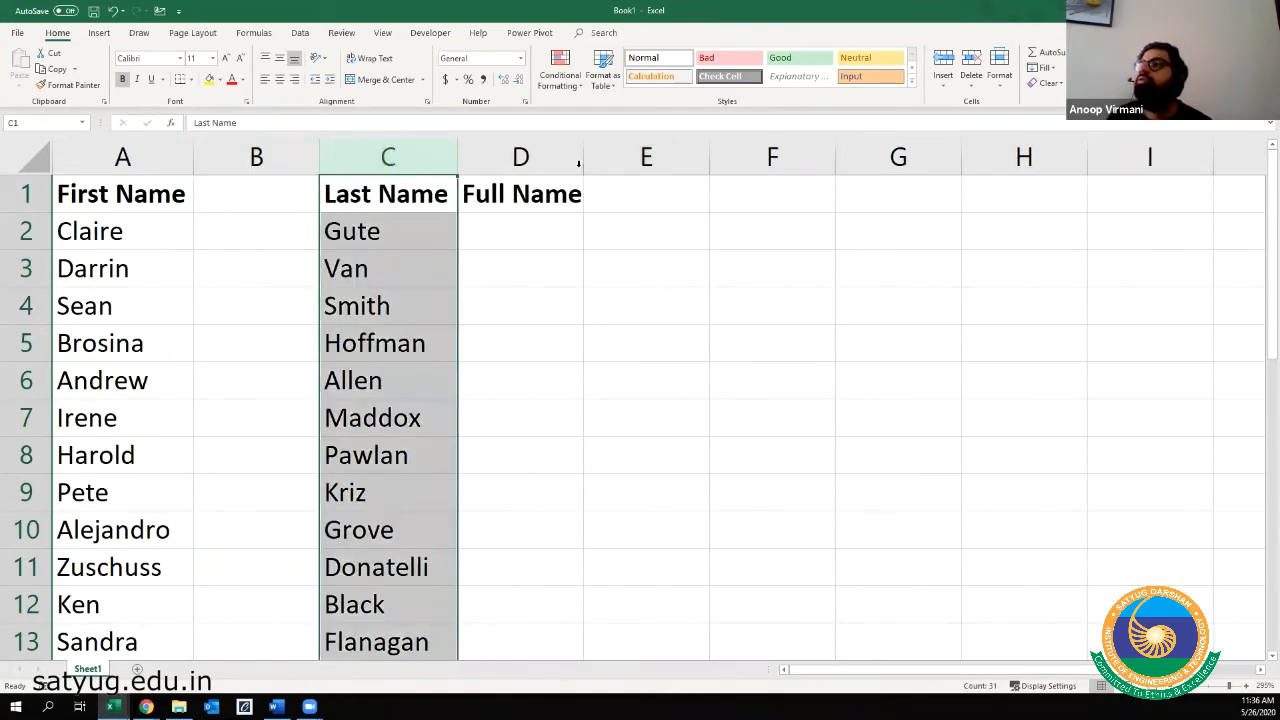
# - Enter the heading "Middle Names" in B1 and autofit column B to it
pyautogui.click(297, 196)
pyautogui.write('Mi')
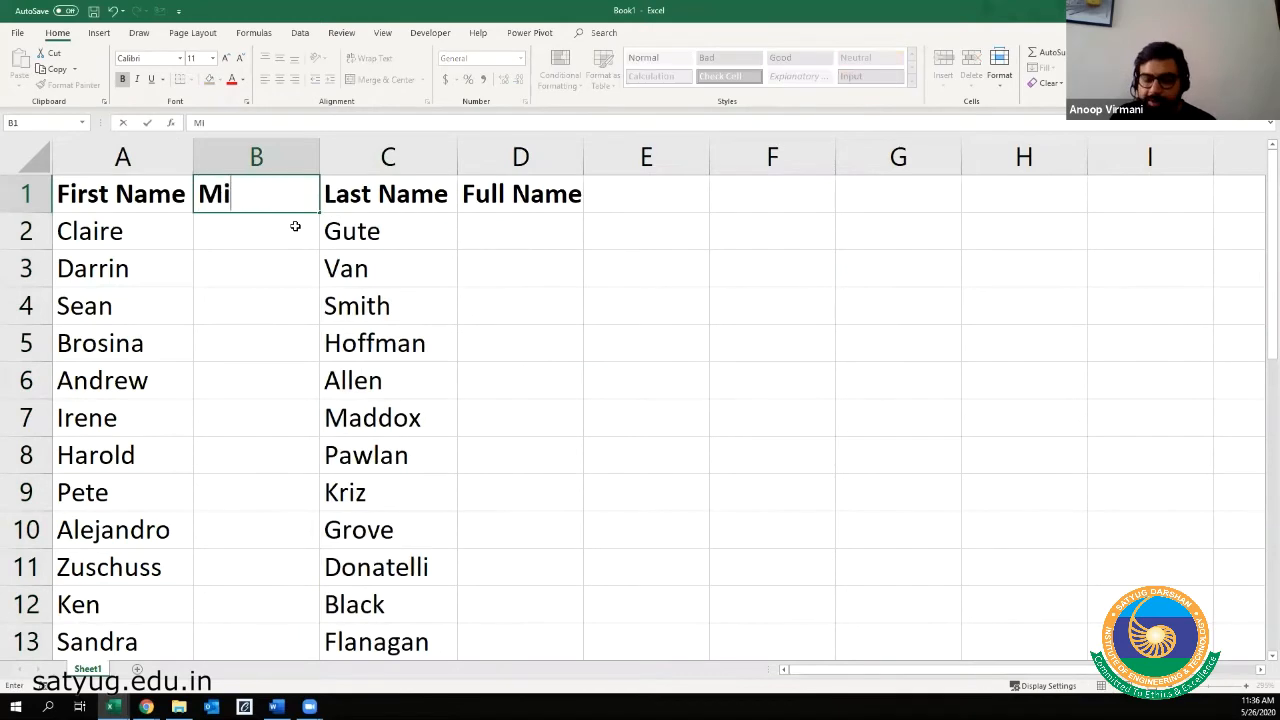
pyautogui.write('ddle Name')
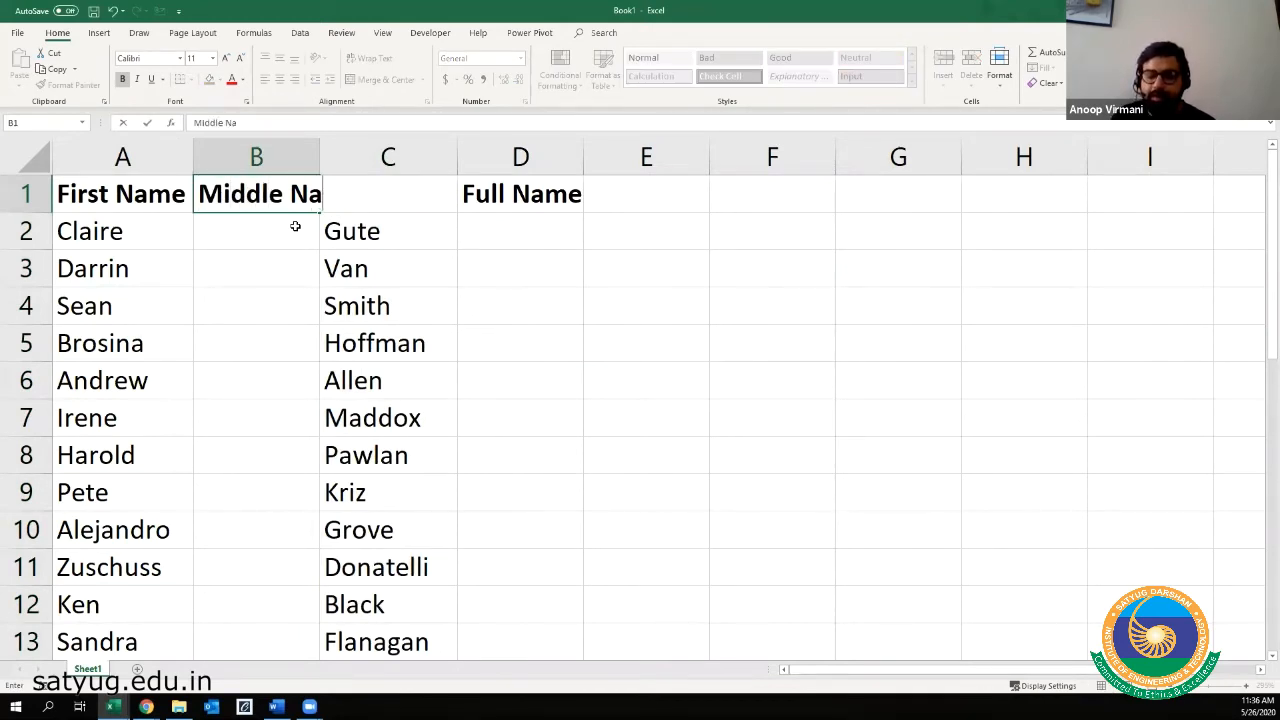
pyautogui.press('Return')
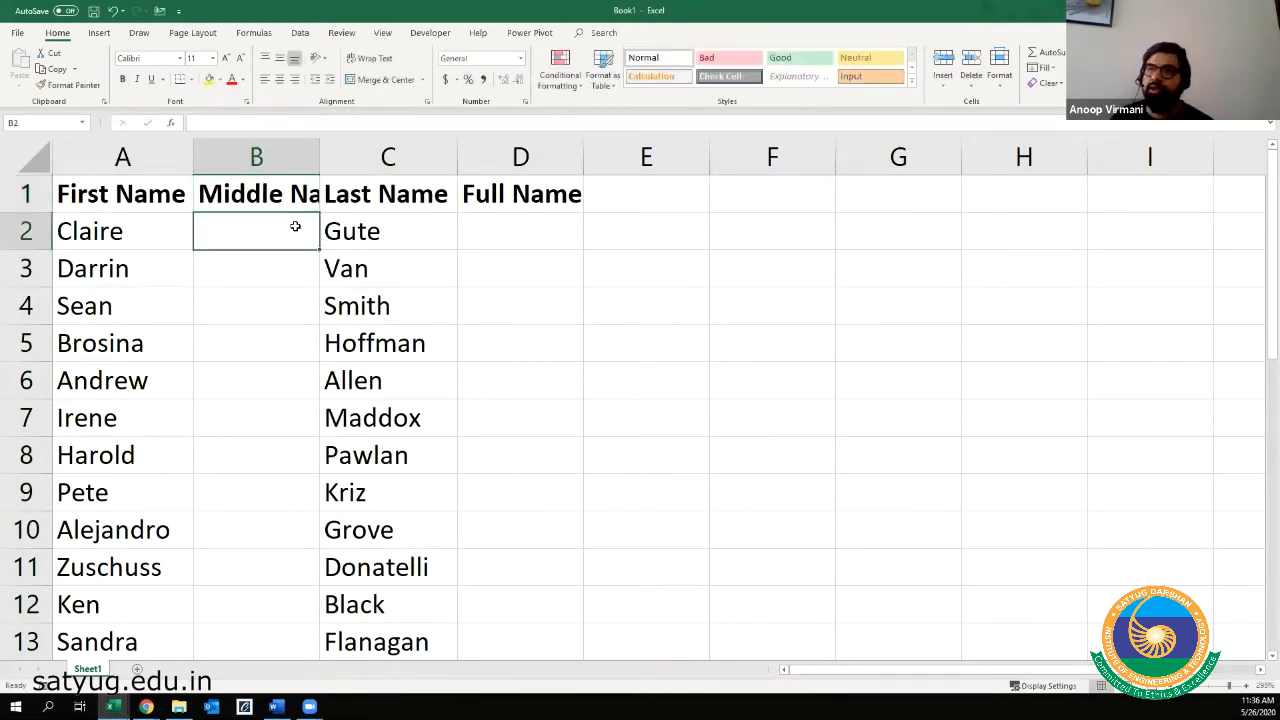
pyautogui.doubleClick(320, 157)
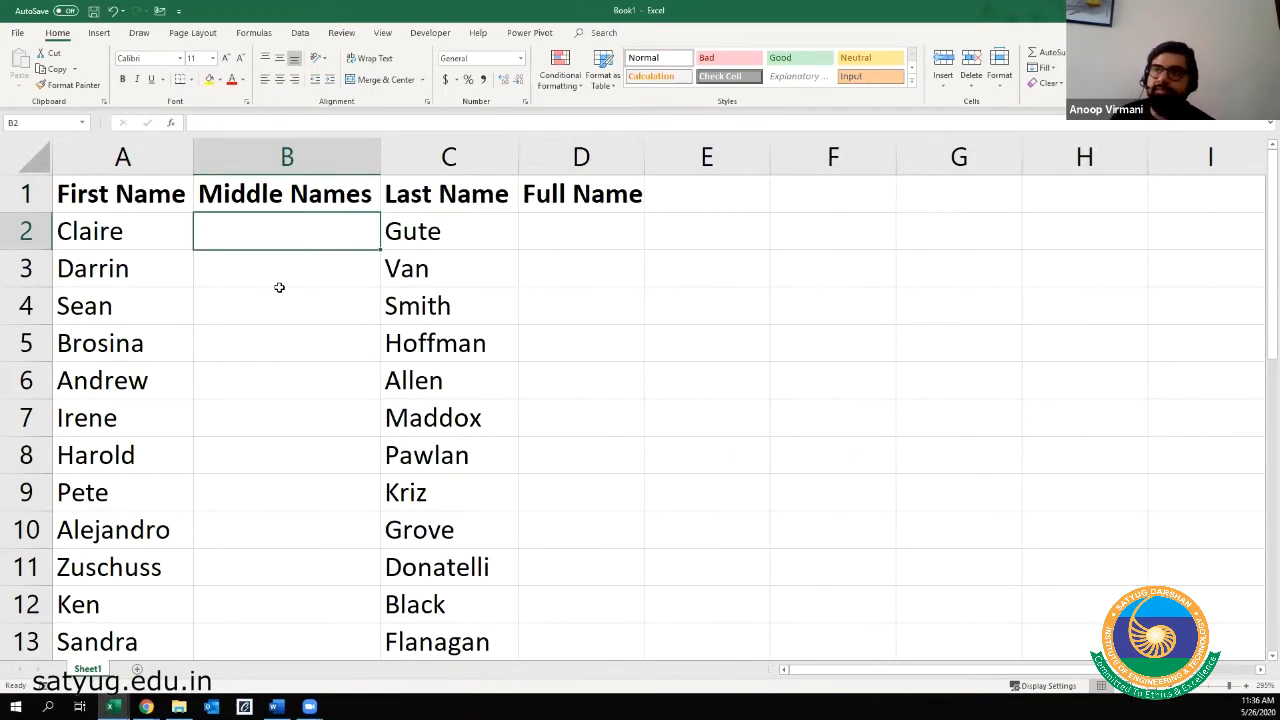
# - Enter a sample middle name in B6
pyautogui.click(279, 369)
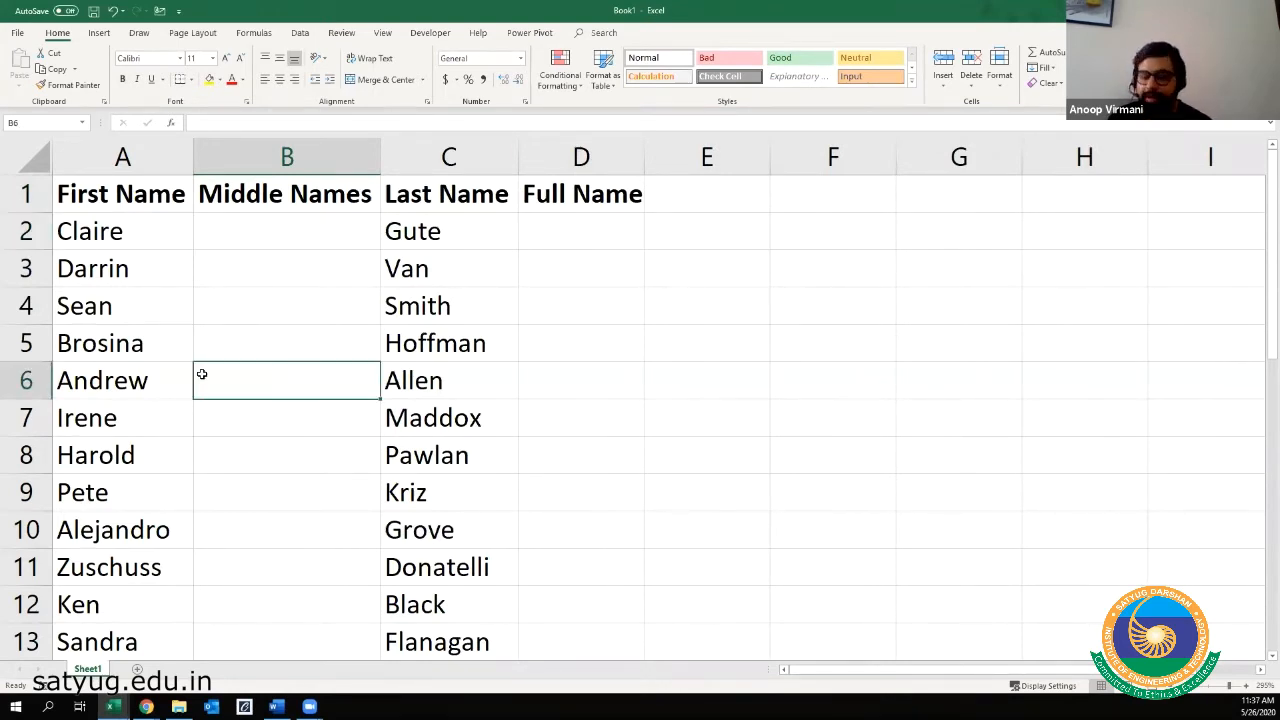
pyautogui.write('Ma')
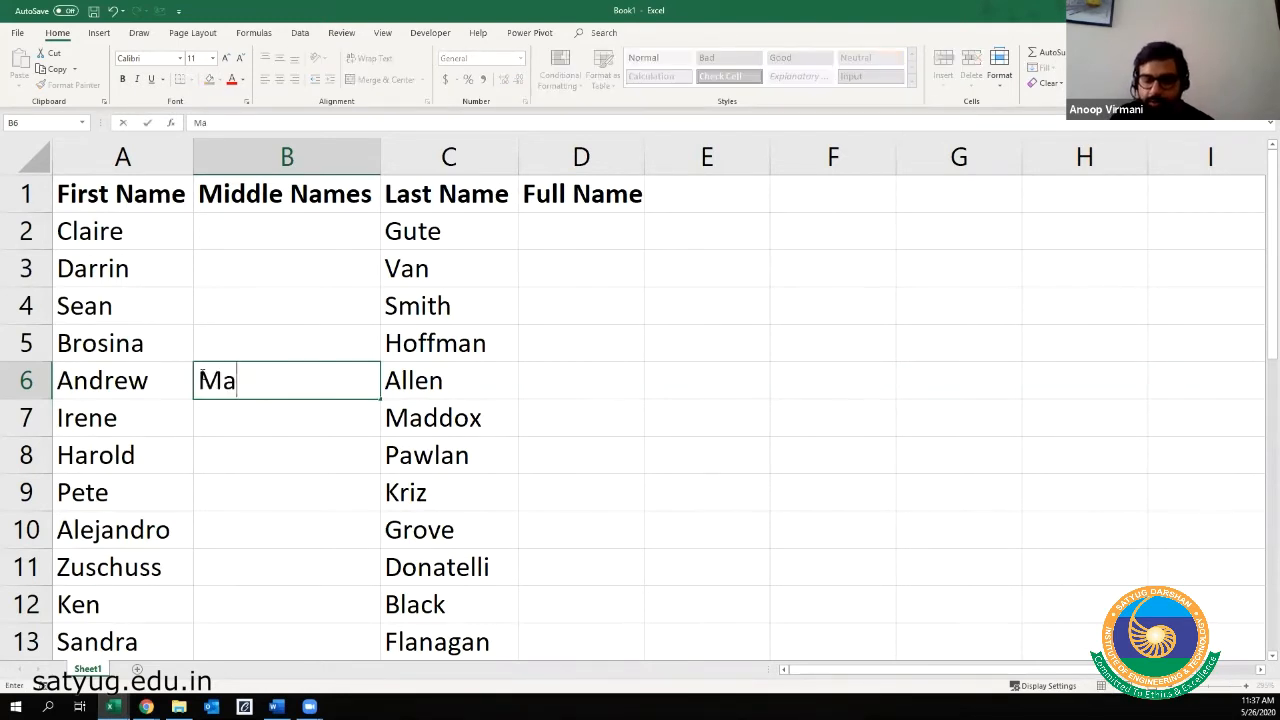
pyautogui.write('ry')
pyautogui.press('Return')
# - Enter a sample middle name in B15, correcting its last letter
pyautogui.scroll(-3, 383, 467)
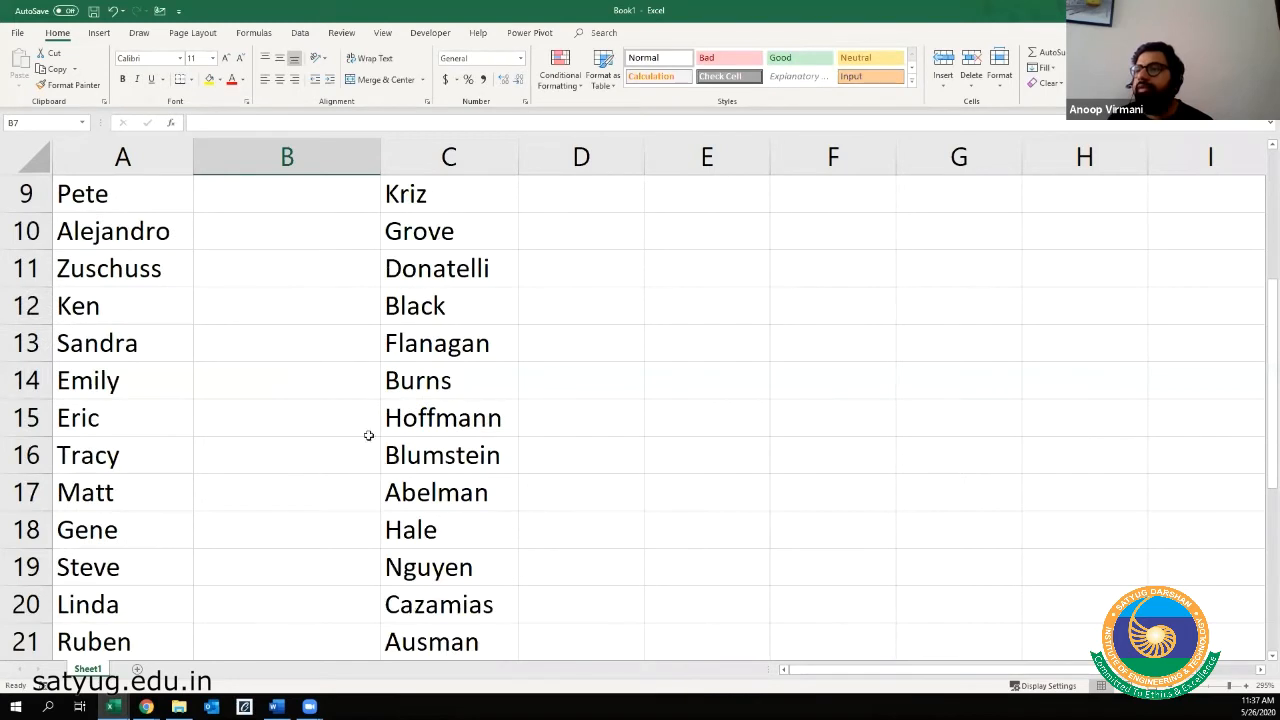
pyautogui.click(100, 417)
pyautogui.click(261, 417)
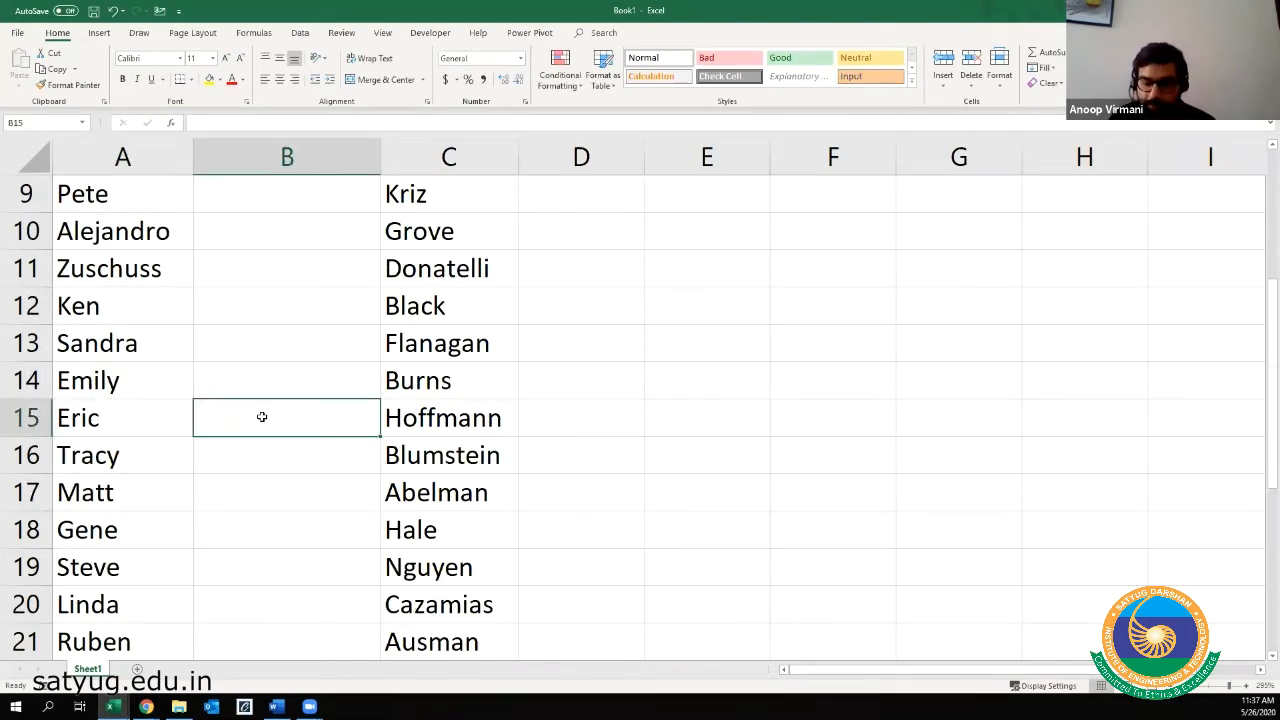
pyautogui.write('Pan')
pyautogui.press('BackSpace')
pyautogui.write('m')
pyautogui.click(241, 514)
# - Enter a capitalized sample middle name in B24 and return to the start of the list
pyautogui.scroll(-5, 241, 514)
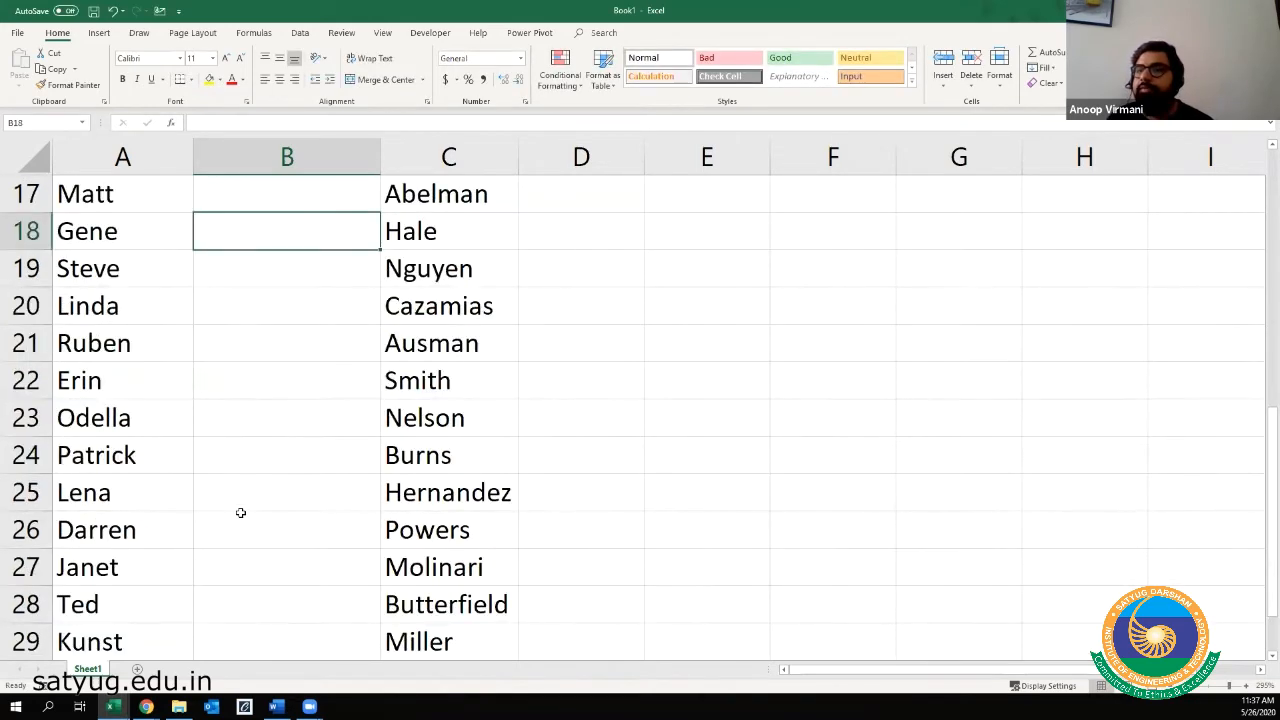
pyautogui.scroll(1, 200, 410)
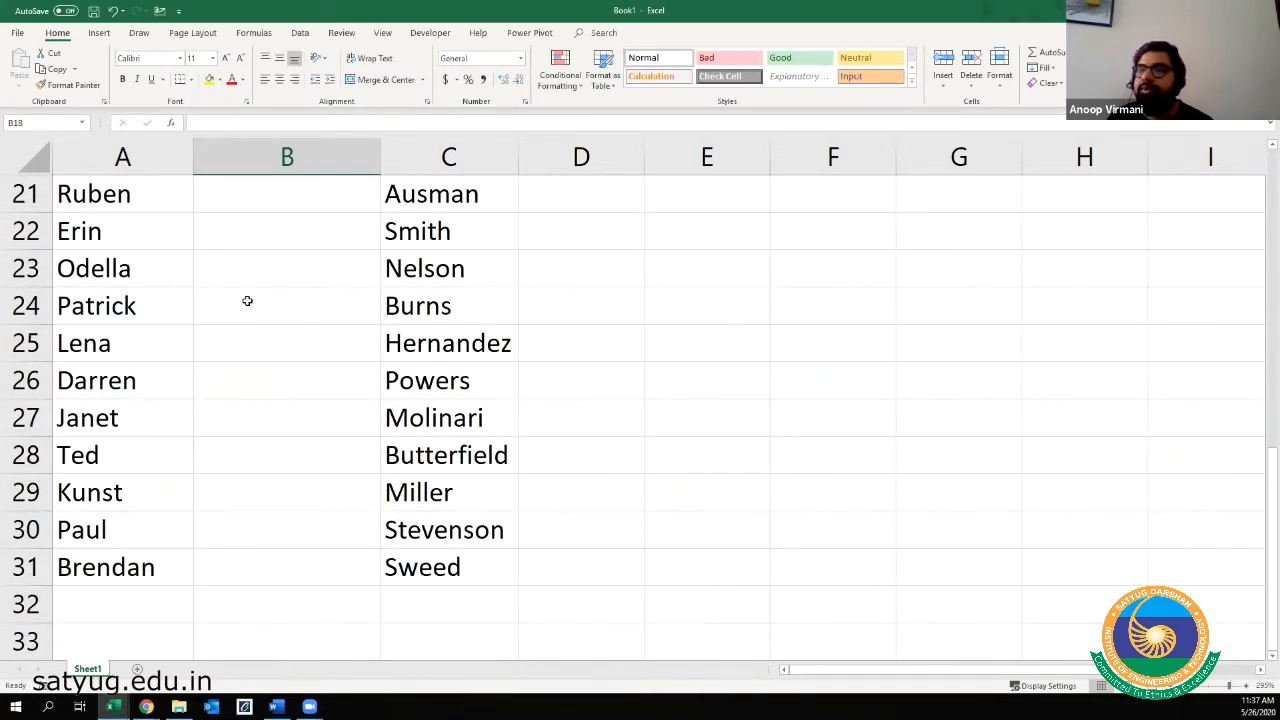
pyautogui.click(170, 303)
pyautogui.click(288, 308)
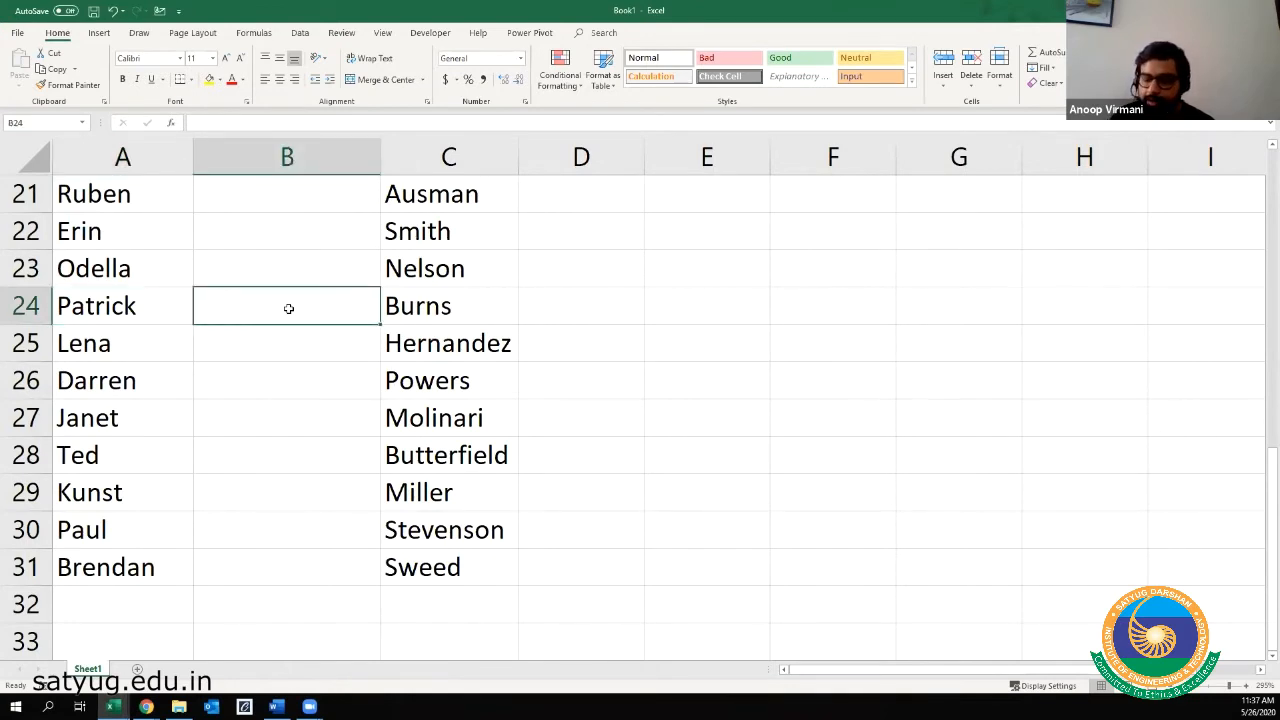
pyautogui.write('jo')
pyautogui.press('BackSpace')
pyautogui.press('BackSpace')
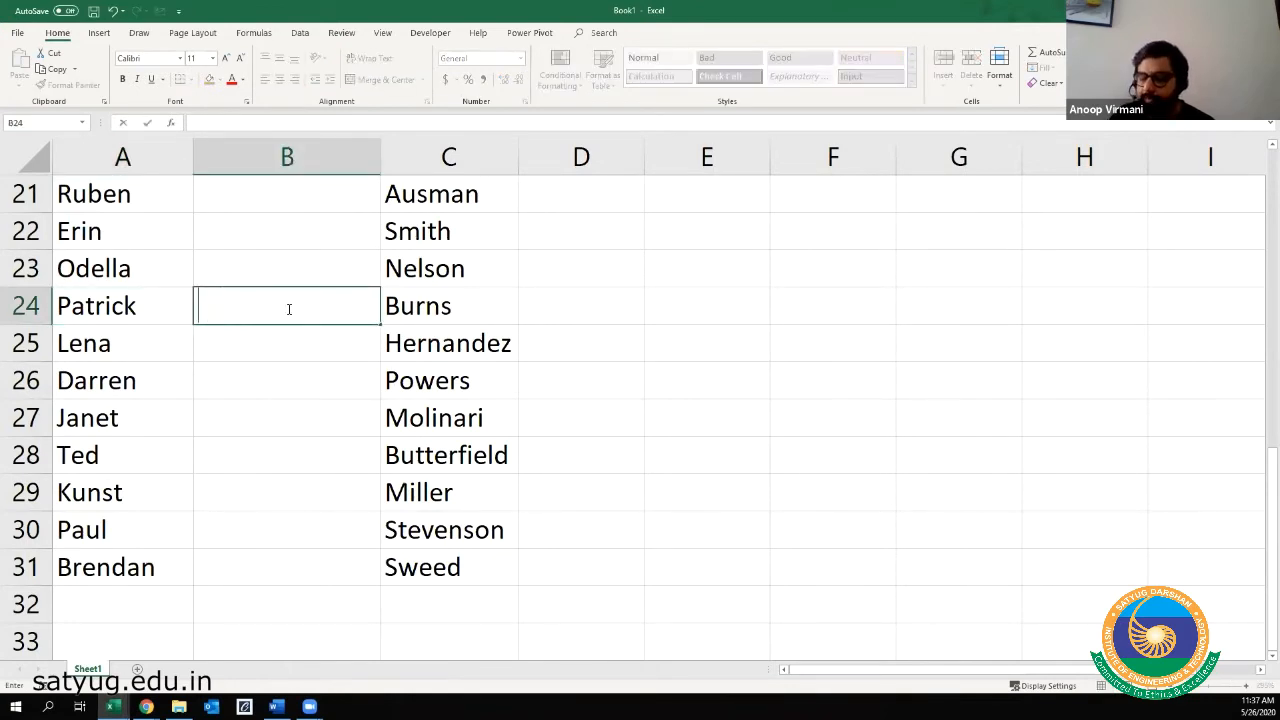
pyautogui.write('Jon')
pyautogui.press('Return')
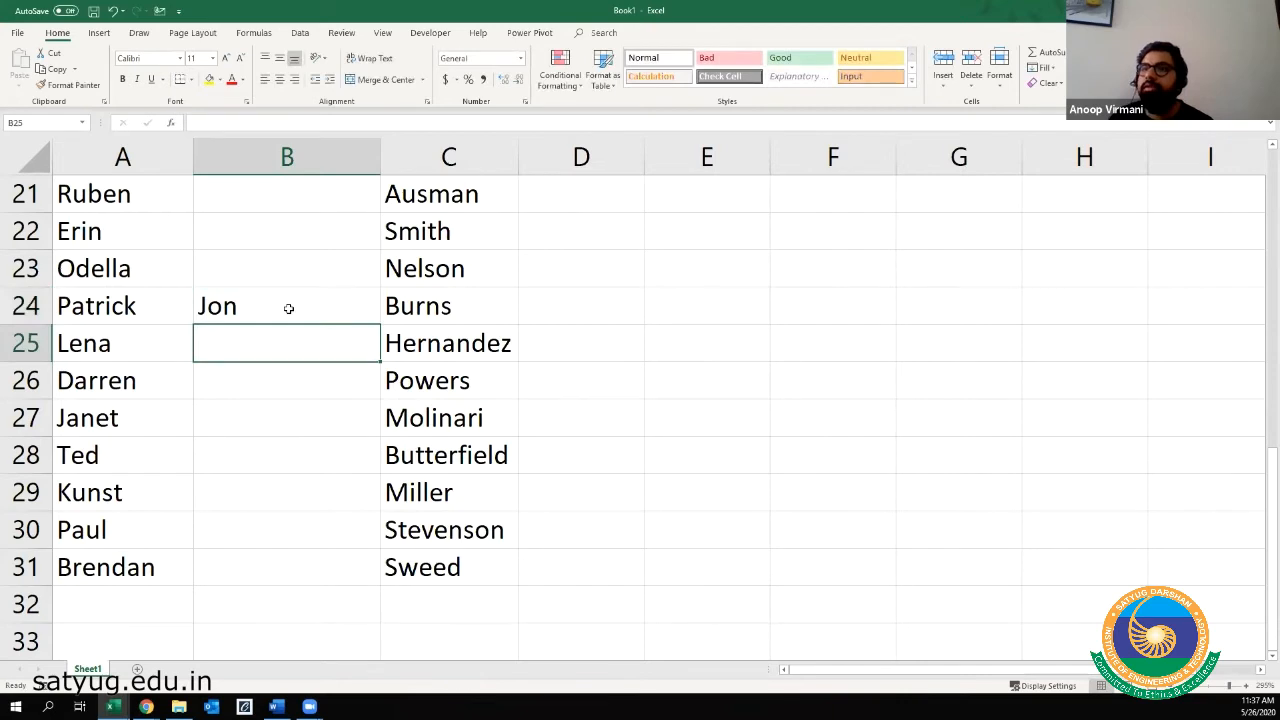
pyautogui.scroll(1, 357, 401)
pyautogui.scroll(6, 357, 401)
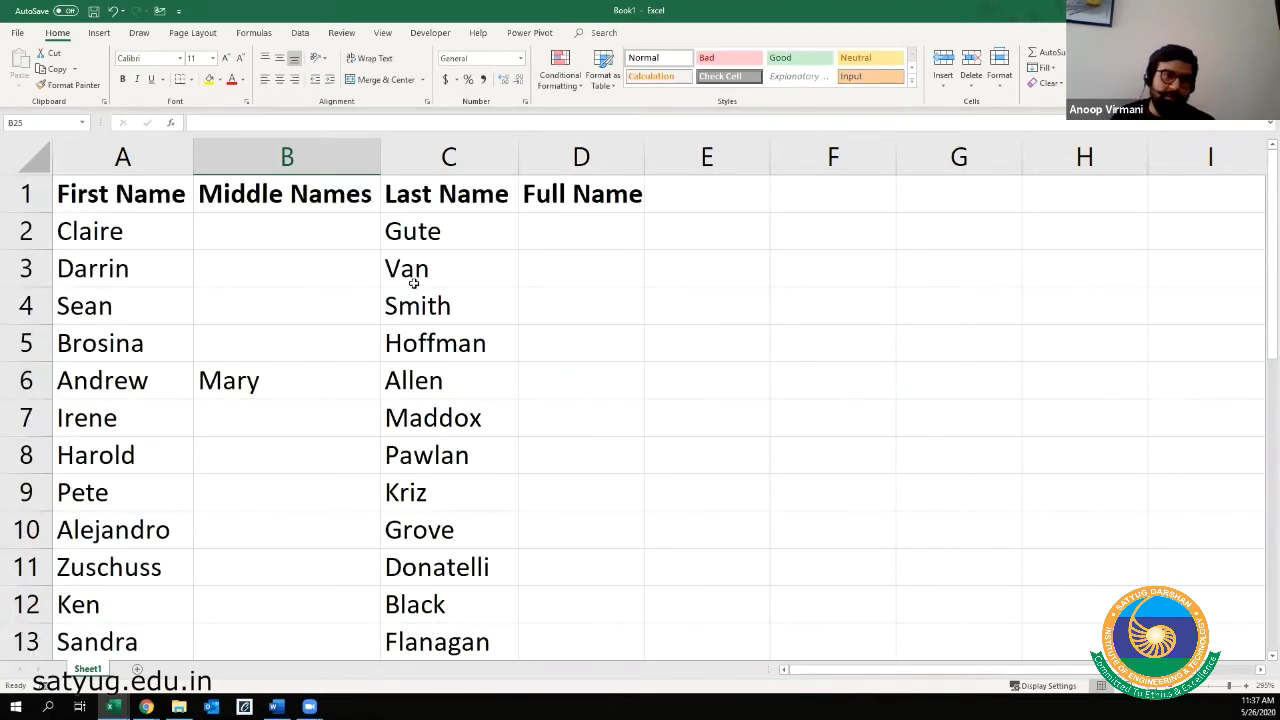
# - Start a TEXTJOIN formula in D2 under the Full Name heading, widening column D slightly
pyautogui.click(420, 236)
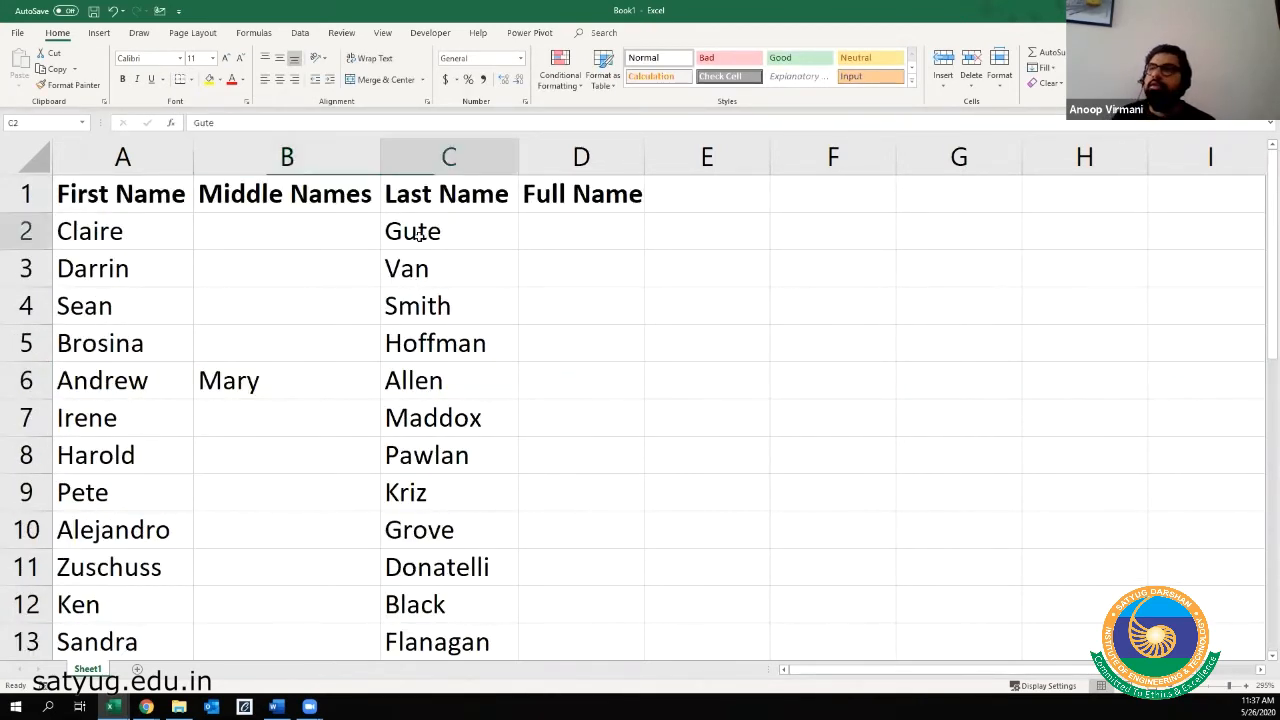
pyautogui.click(606, 220)
pyautogui.moveTo(644, 151); pyautogui.dragTo(650, 151)
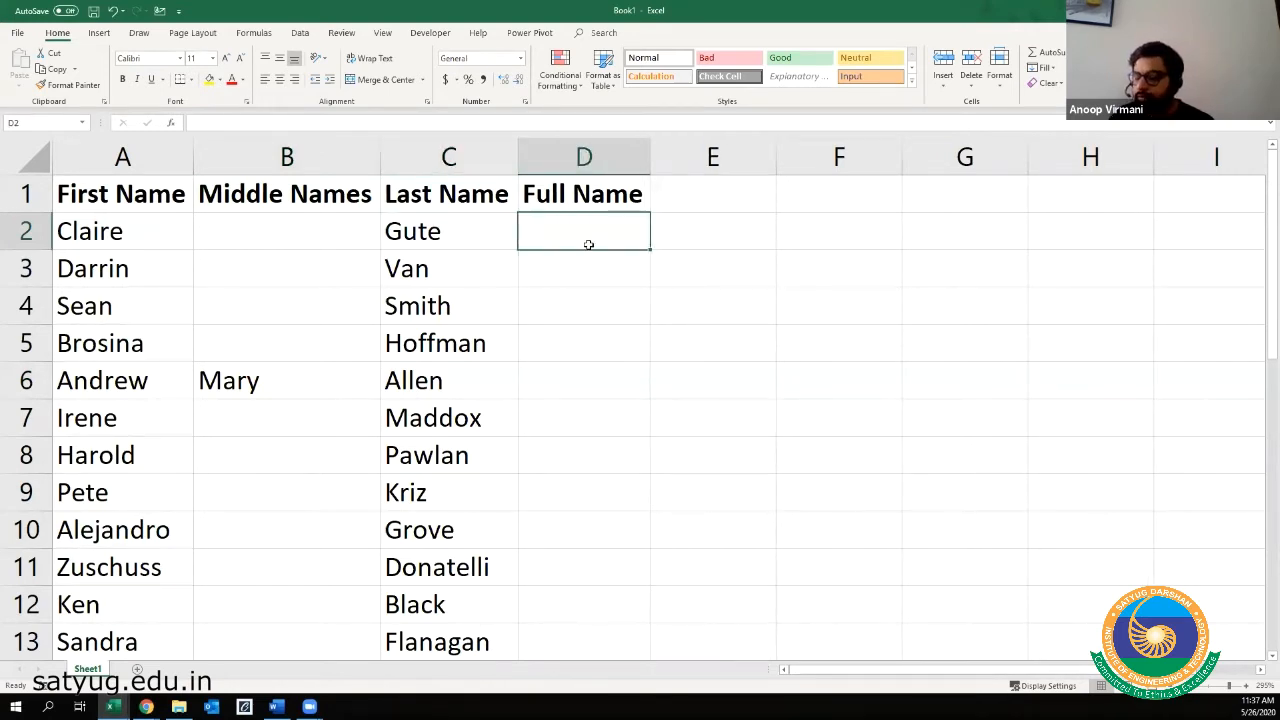
pyautogui.write('=')
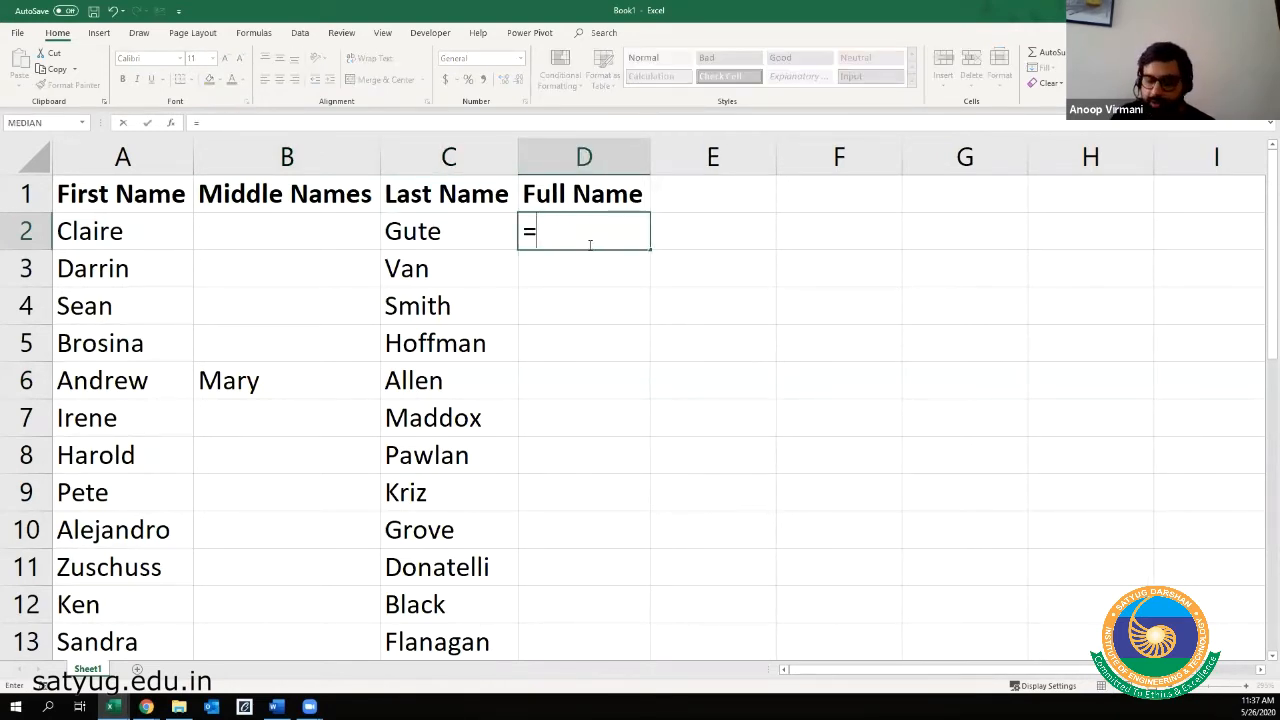
pyautogui.write('text')
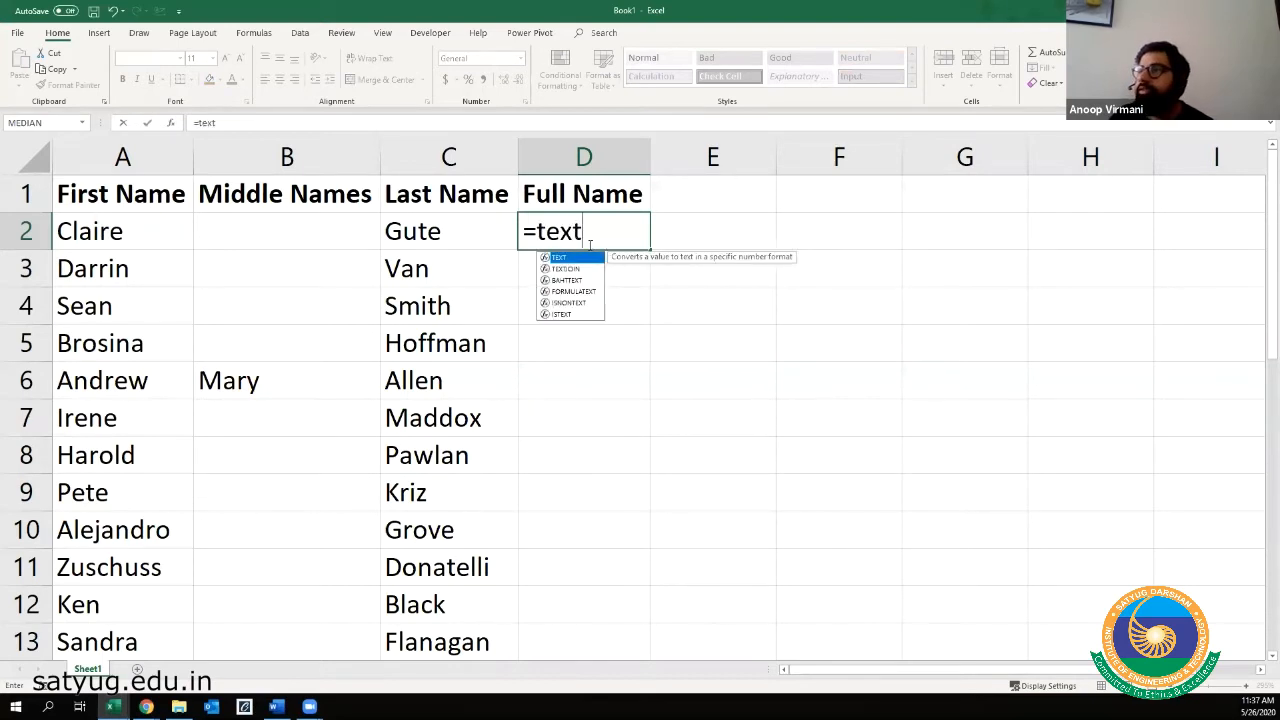
pyautogui.write('0')
pyautogui.press('BackSpace')
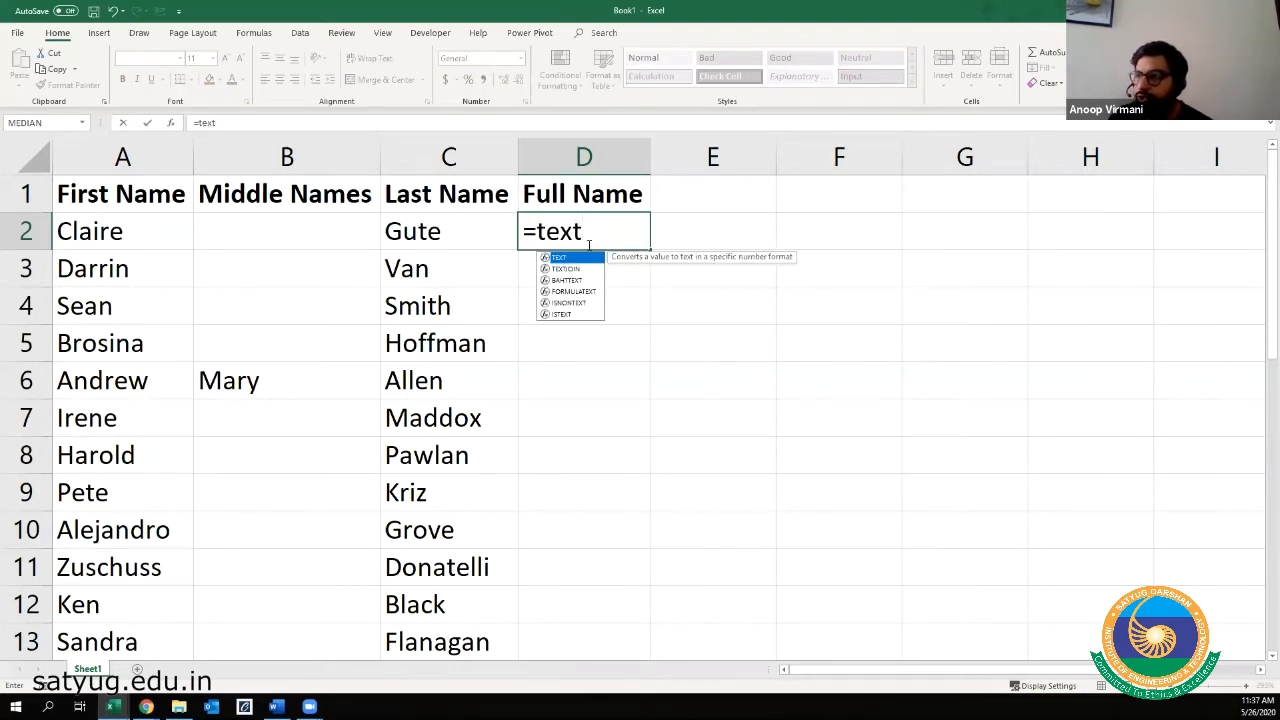
pyautogui.click(582, 270)
pyautogui.press('Tab')
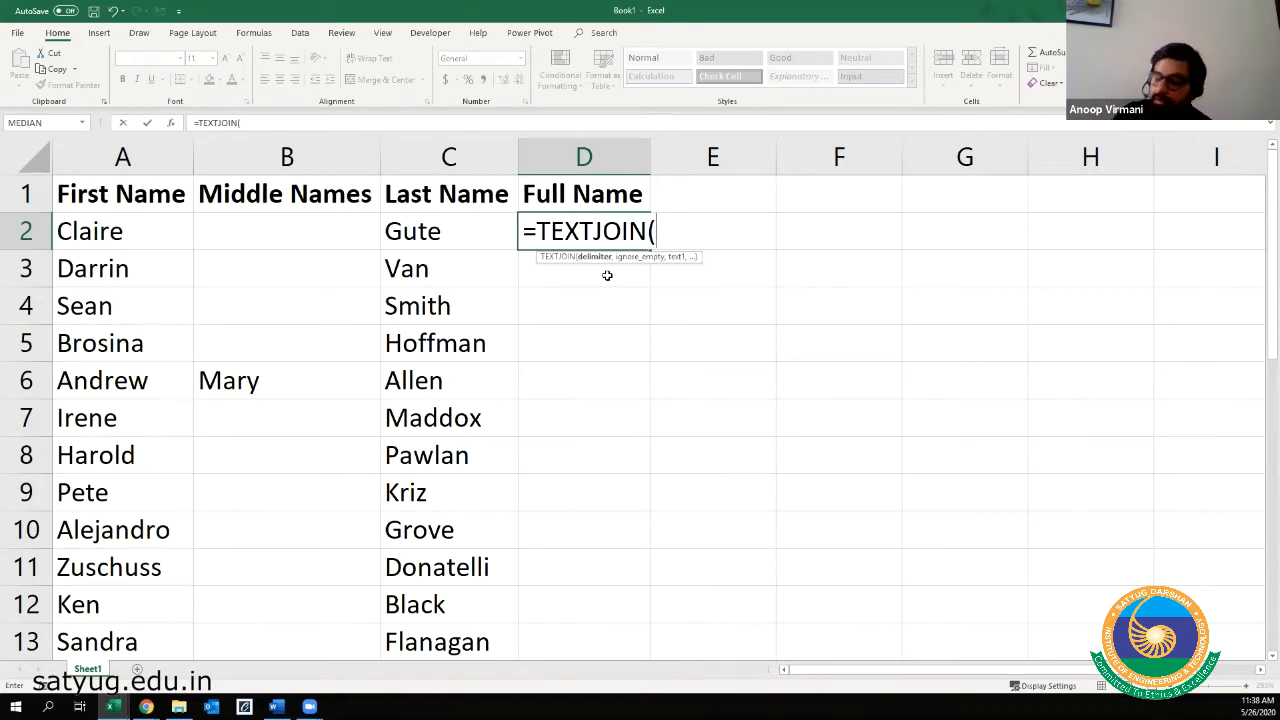
# - Give the TEXTJOIN formula a space as delimiter and 1 as the ignore_empty argument
pyautogui.write('"')
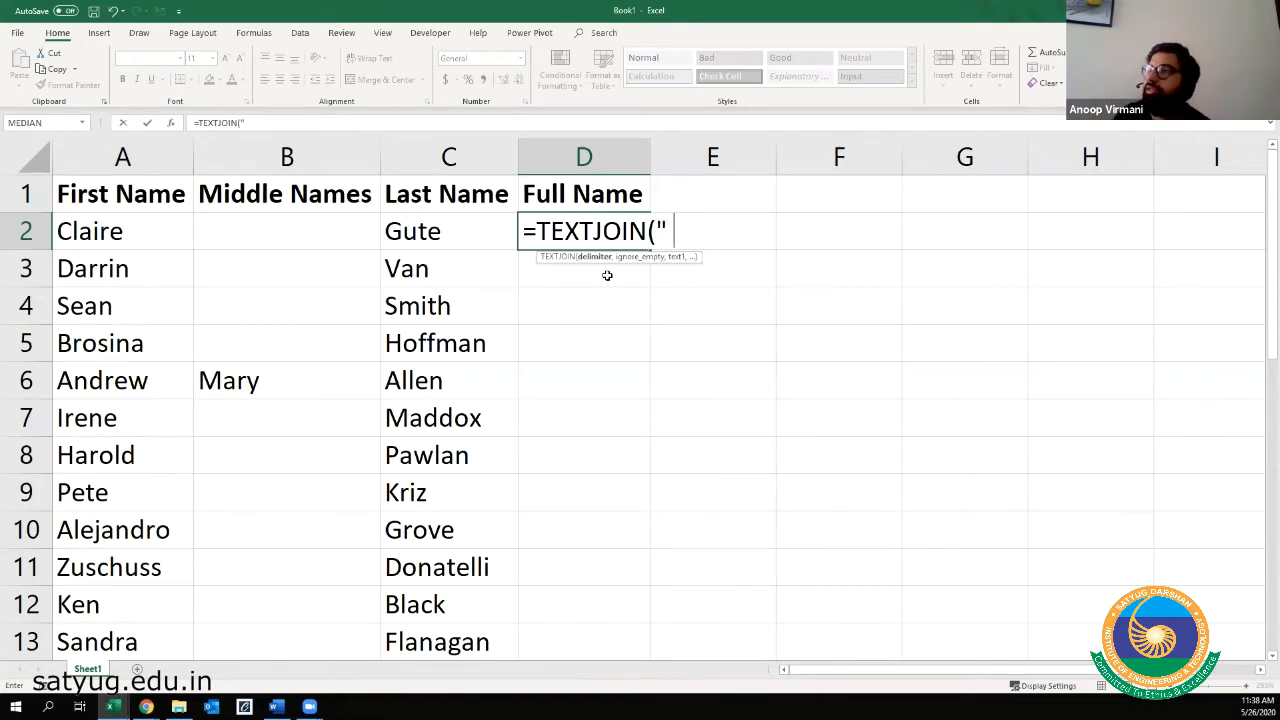
pyautogui.write(' "')
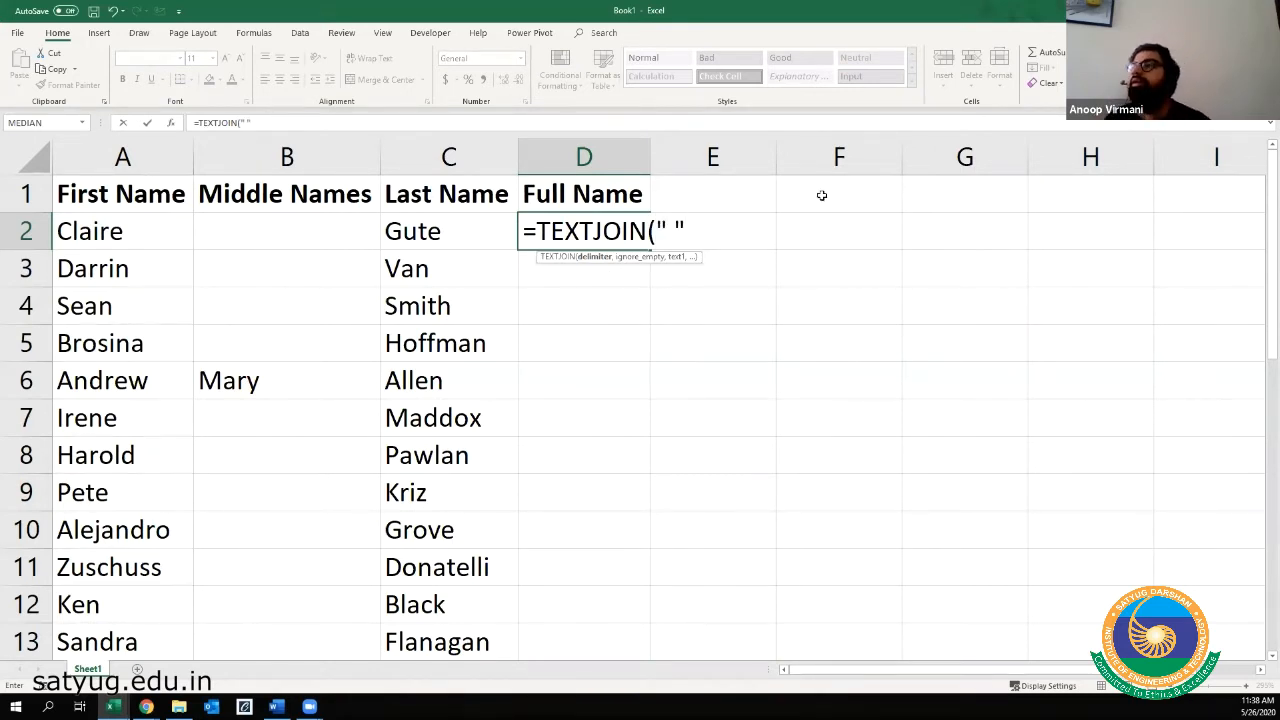
pyautogui.click(663, 231)
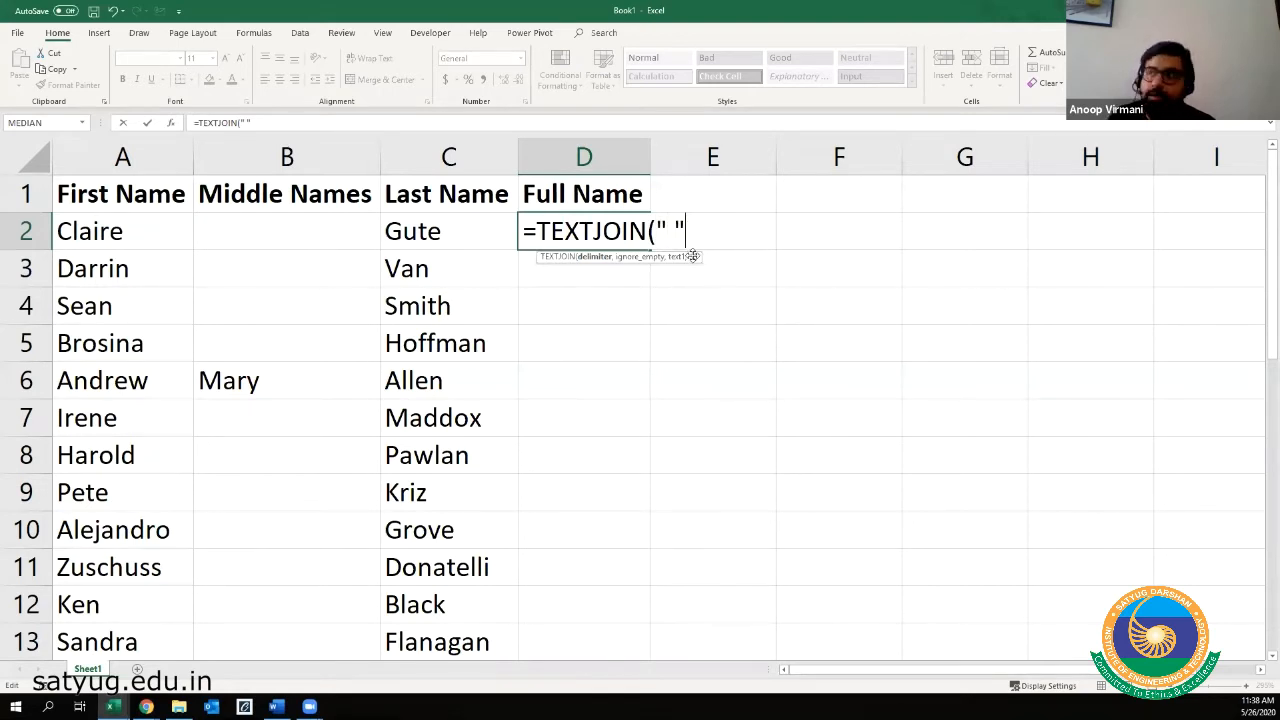
pyautogui.write(',')
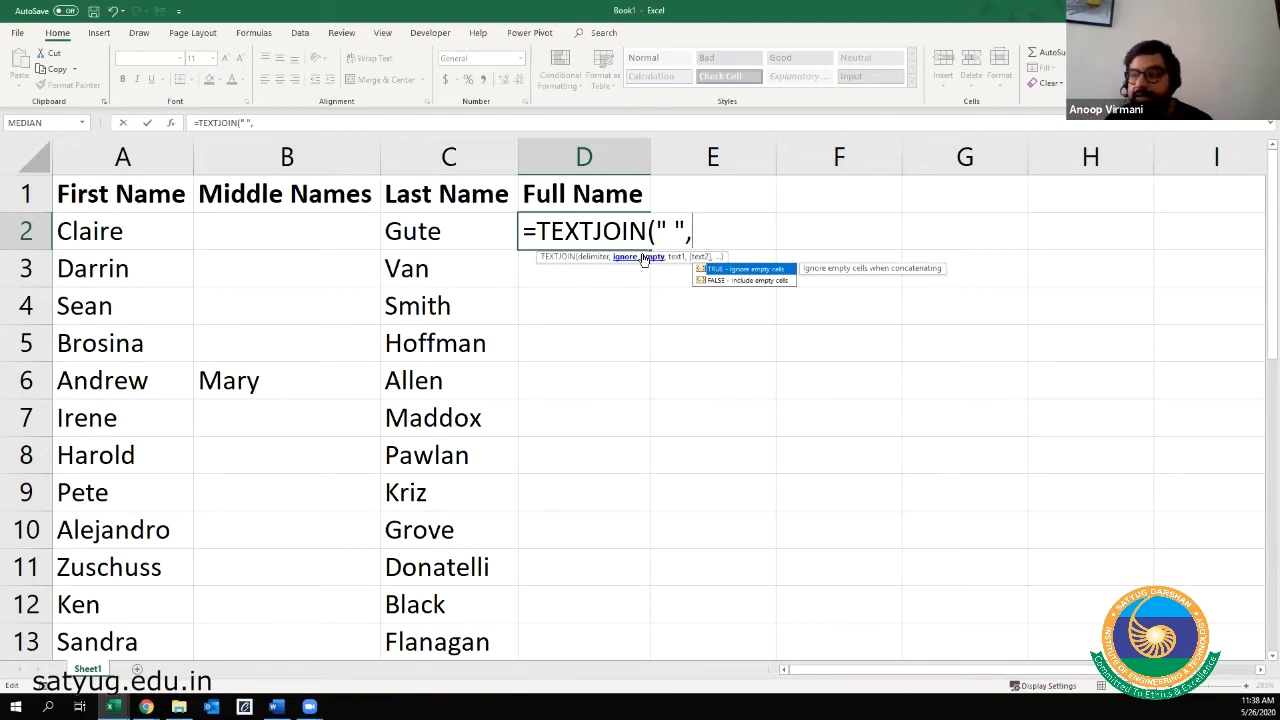
pyautogui.write('1')
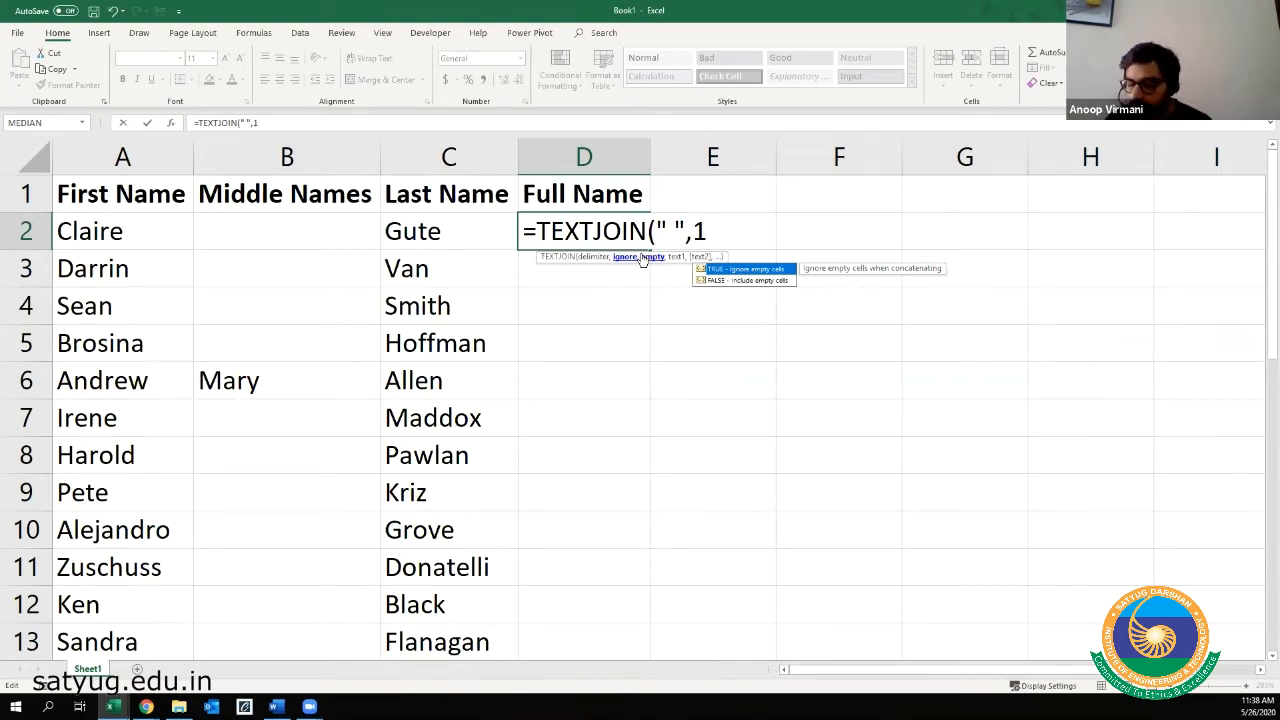
pyautogui.write(',')
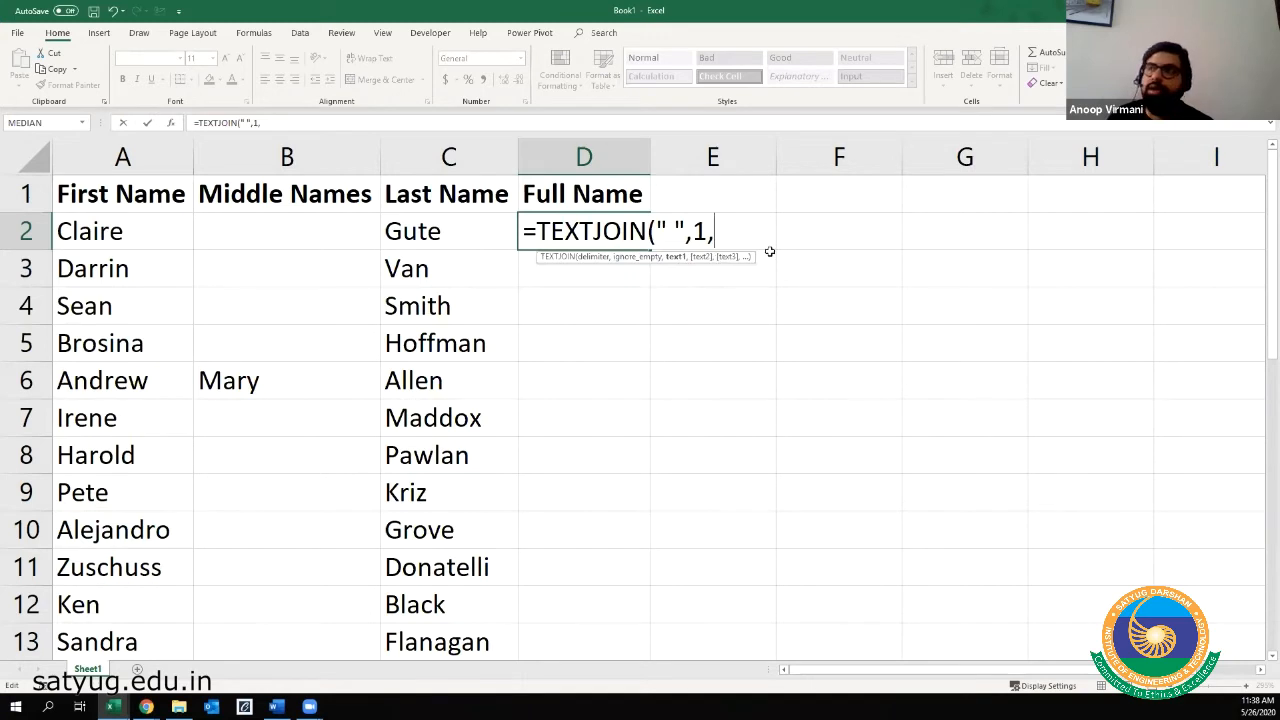
# - Complete the TEXTJOIN formula with the range A2:C2, enter it, and widen column D to fit
pyautogui.click(140, 230)
pyautogui.moveTo(155, 230); pyautogui.dragTo(411, 223)
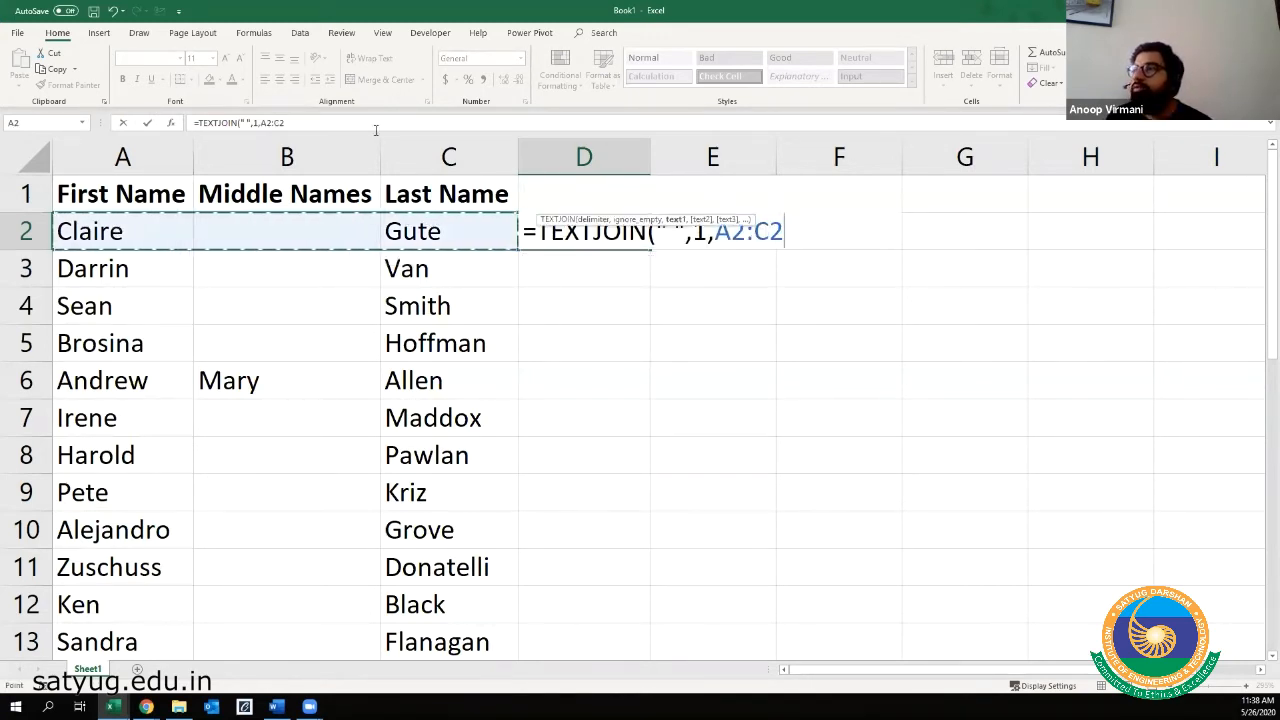
pyautogui.click(337, 122)
pyautogui.write(')')
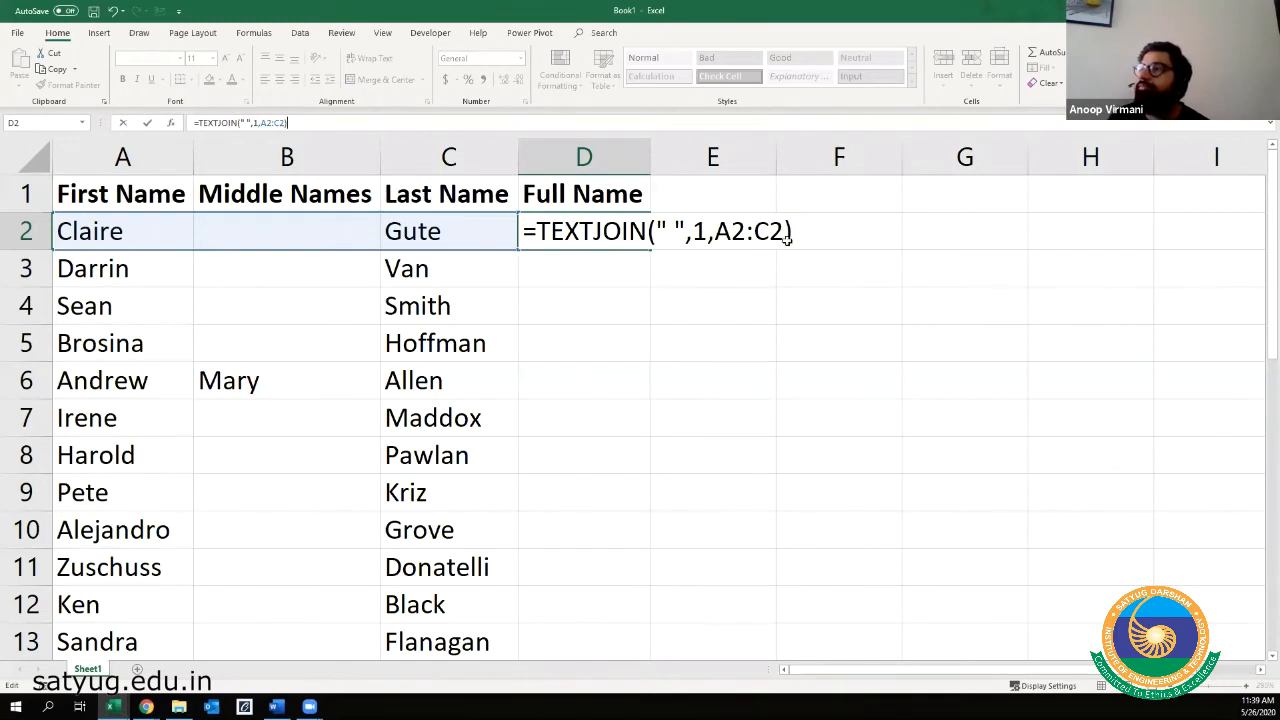
pyautogui.press('Return')
pyautogui.moveTo(651, 157); pyautogui.dragTo(660, 157)
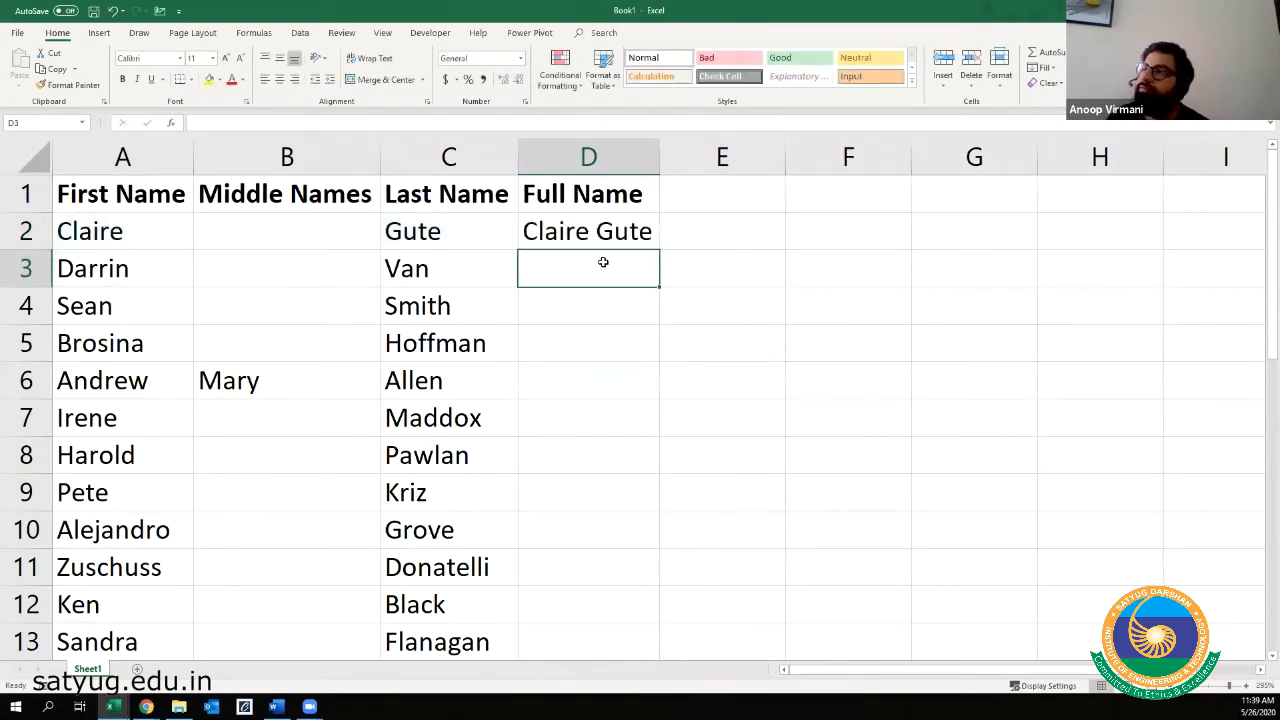
# - Fill the TEXTJOIN formula from D2 down to D8 and autofit column D
pyautogui.click(604, 246)
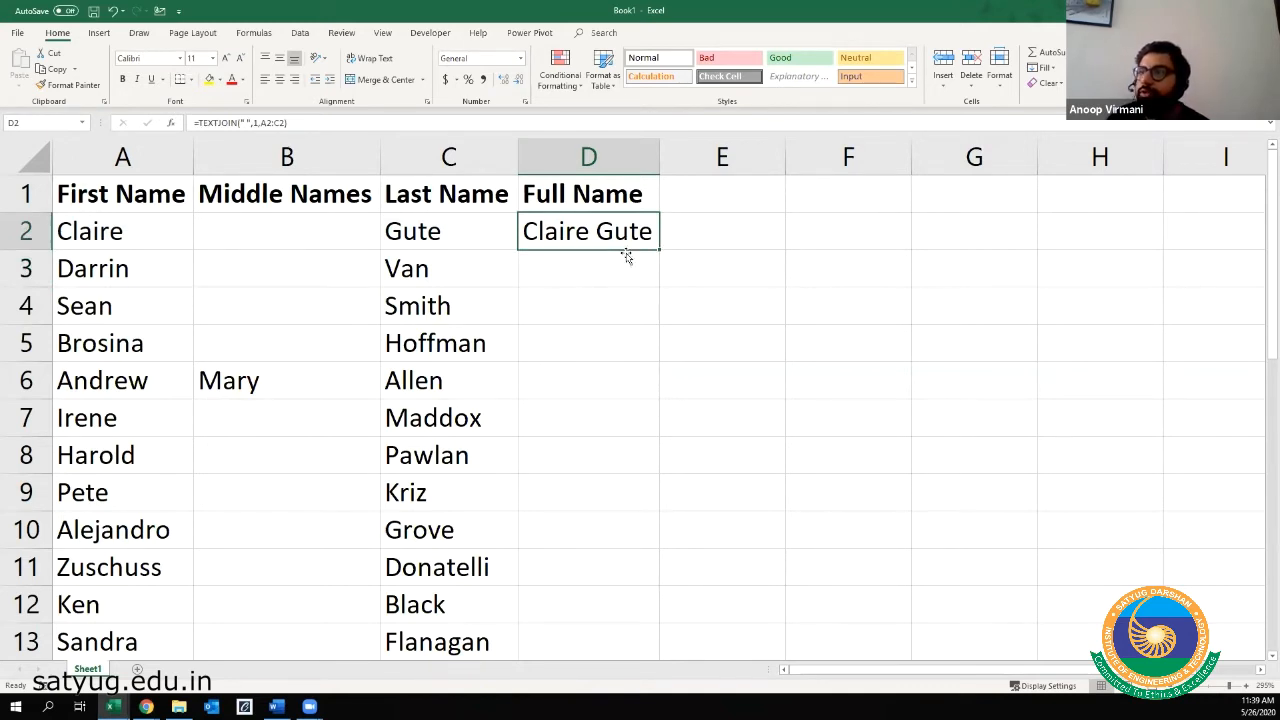
pyautogui.moveTo(628, 248); pyautogui.dragTo(630, 455)
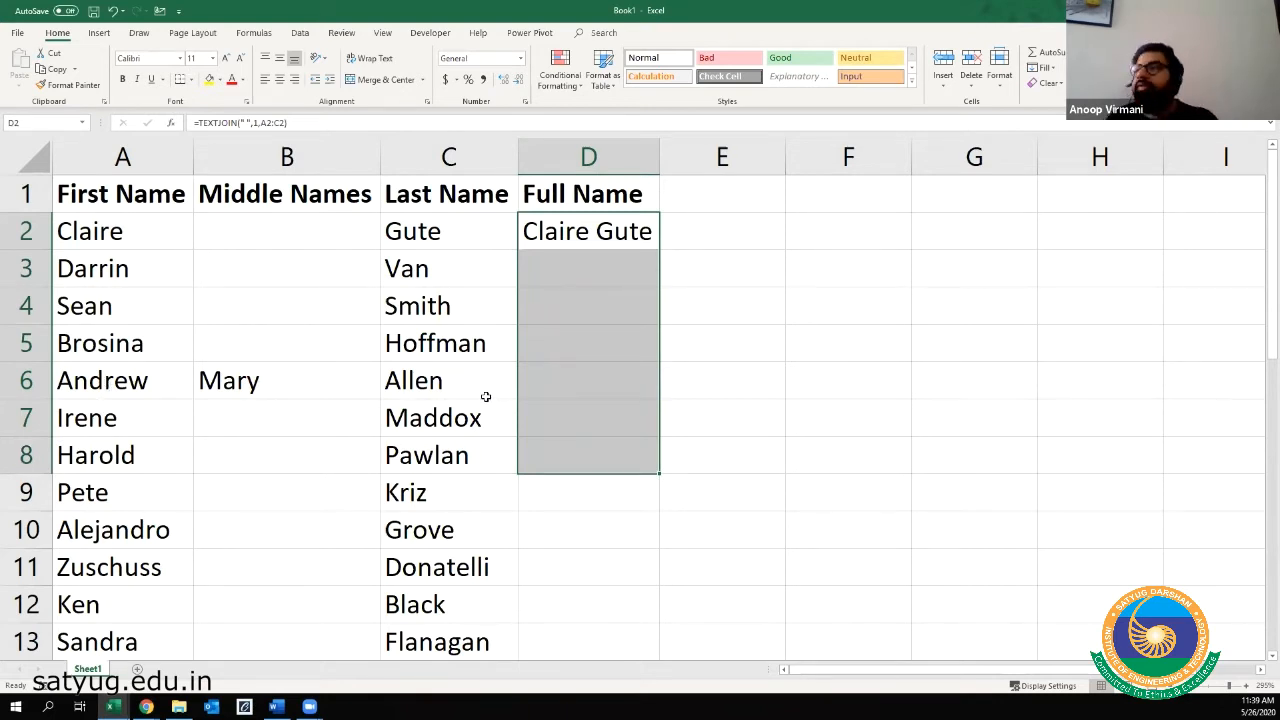
pyautogui.hotkey('ctrl', 'd')
pyautogui.doubleClick(659, 157)
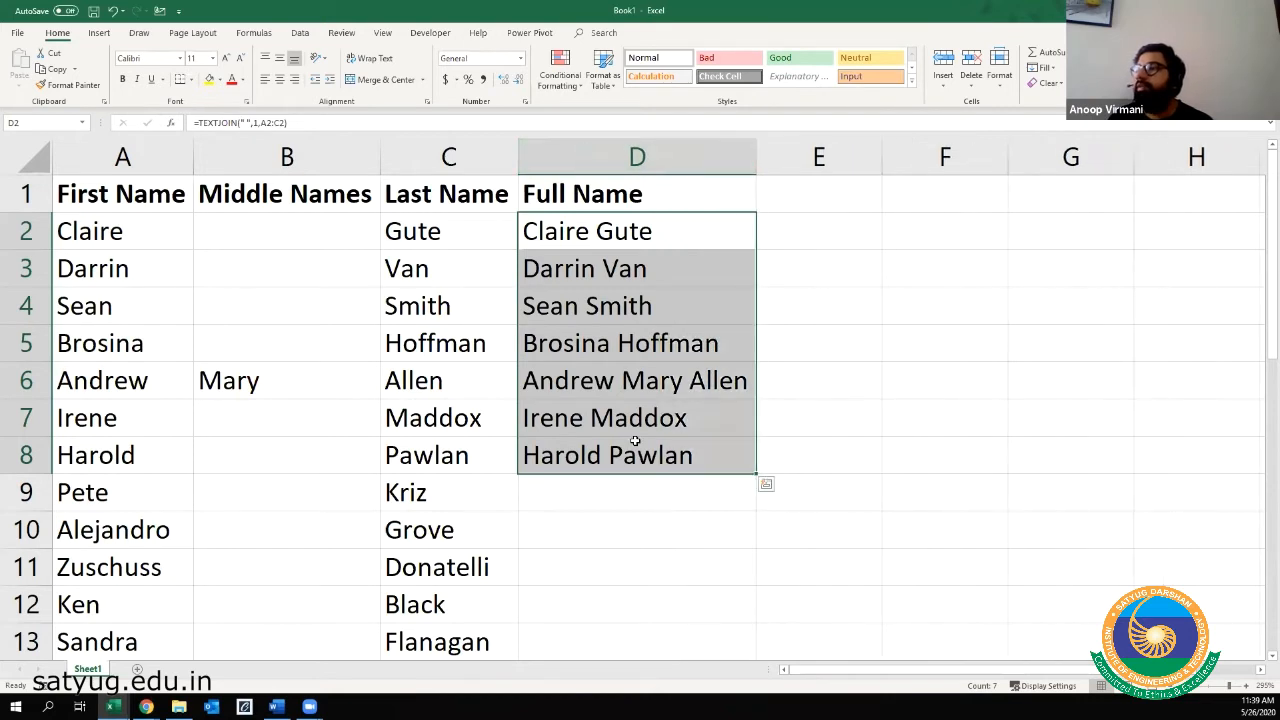
# - Compare the joined full name in D6 with its name parts in row 6 and with the results in D7 and D8
pyautogui.click(629, 451)
pyautogui.click(638, 376)
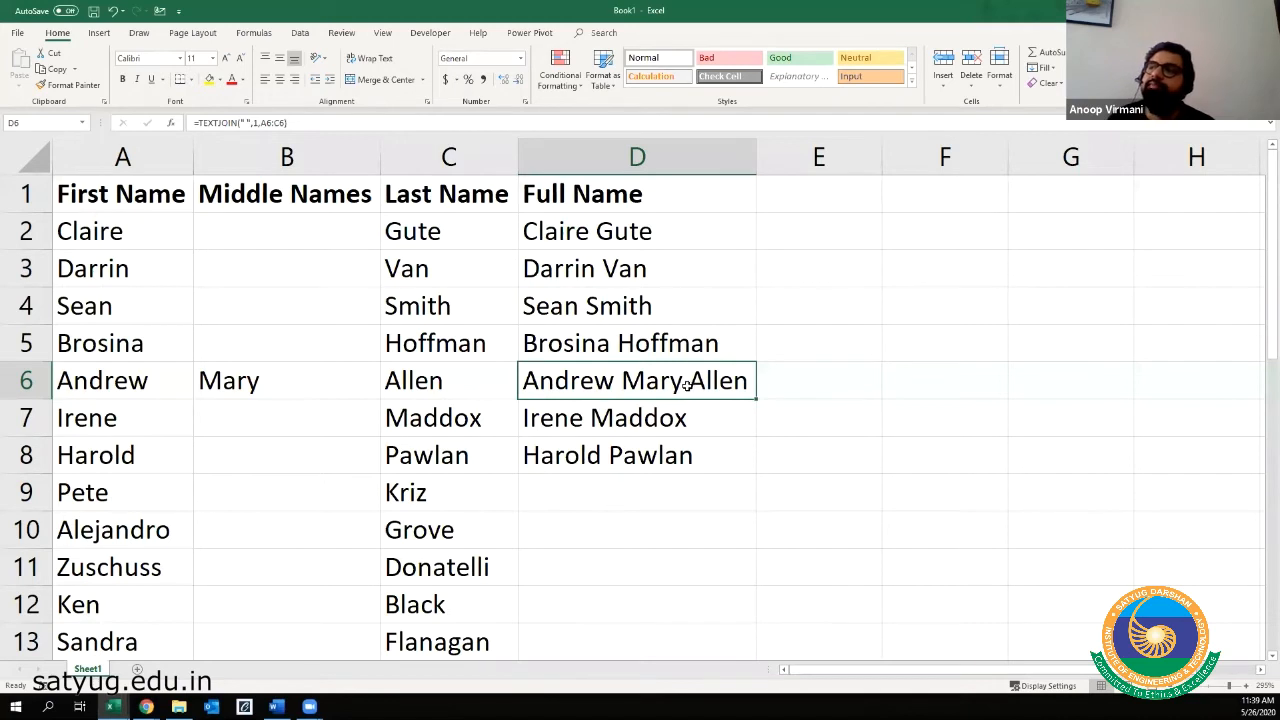
pyautogui.click(605, 424)
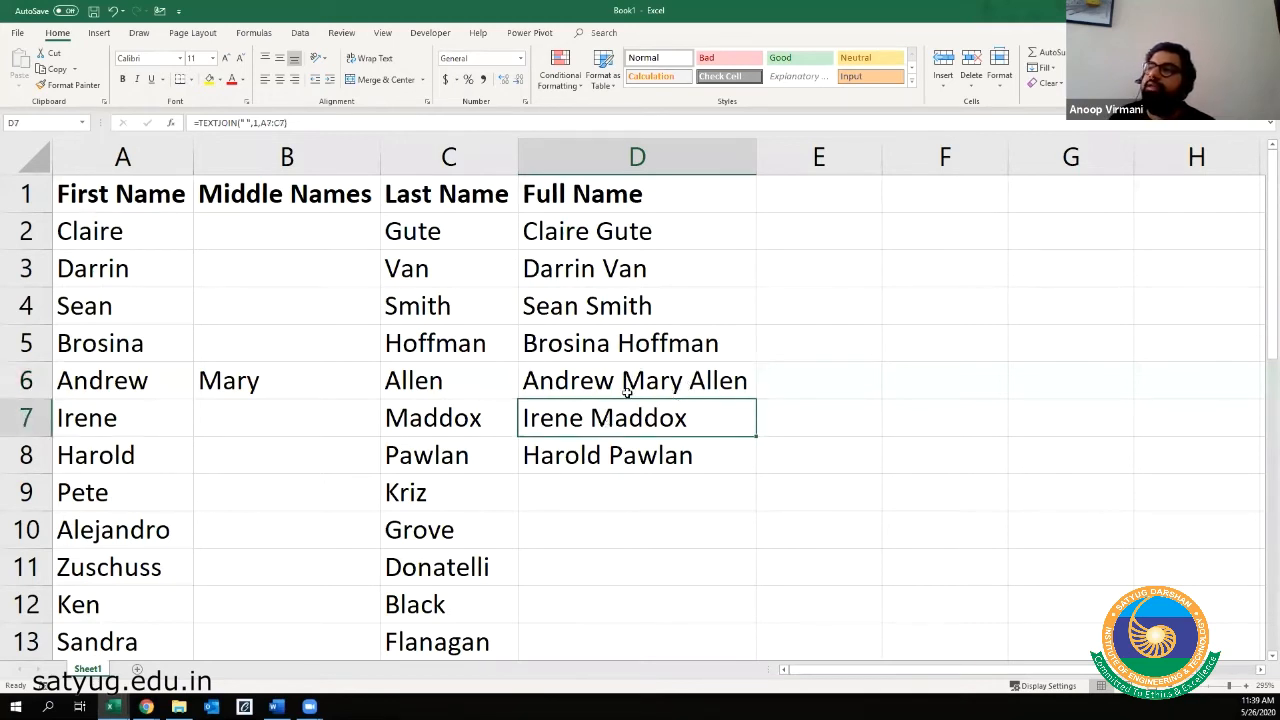
pyautogui.click(625, 390)
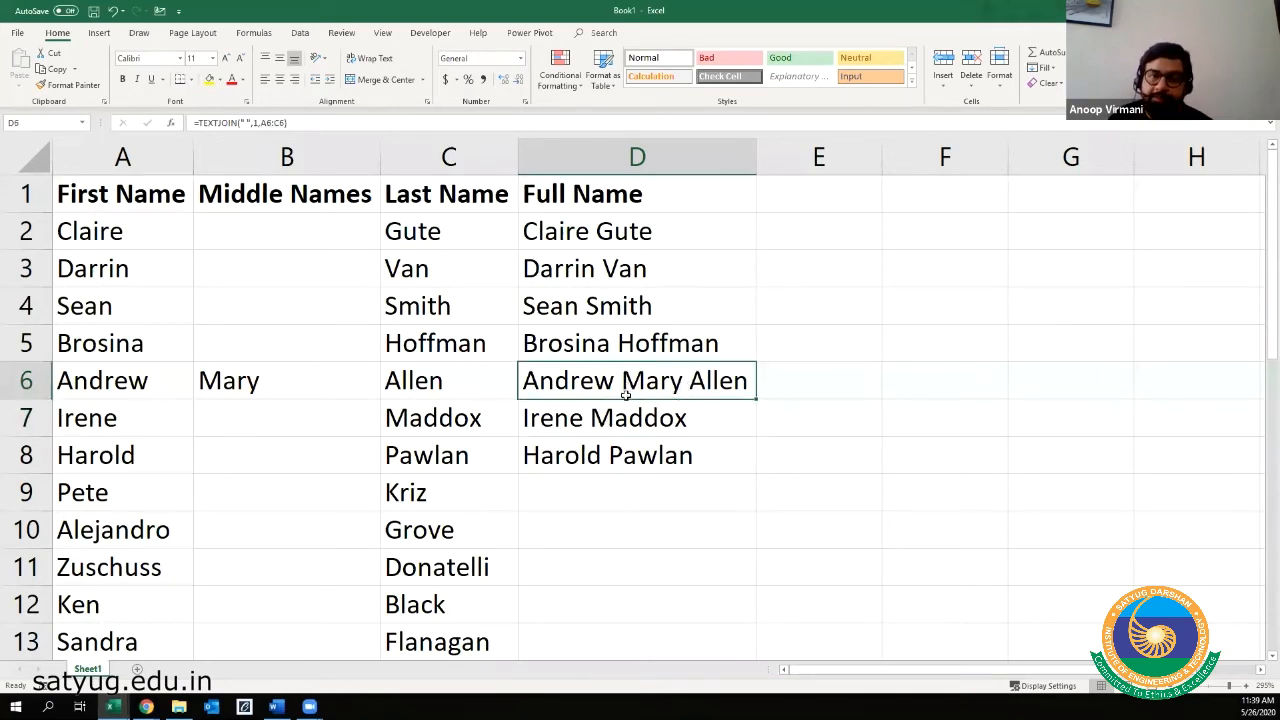
pyautogui.click(268, 380)
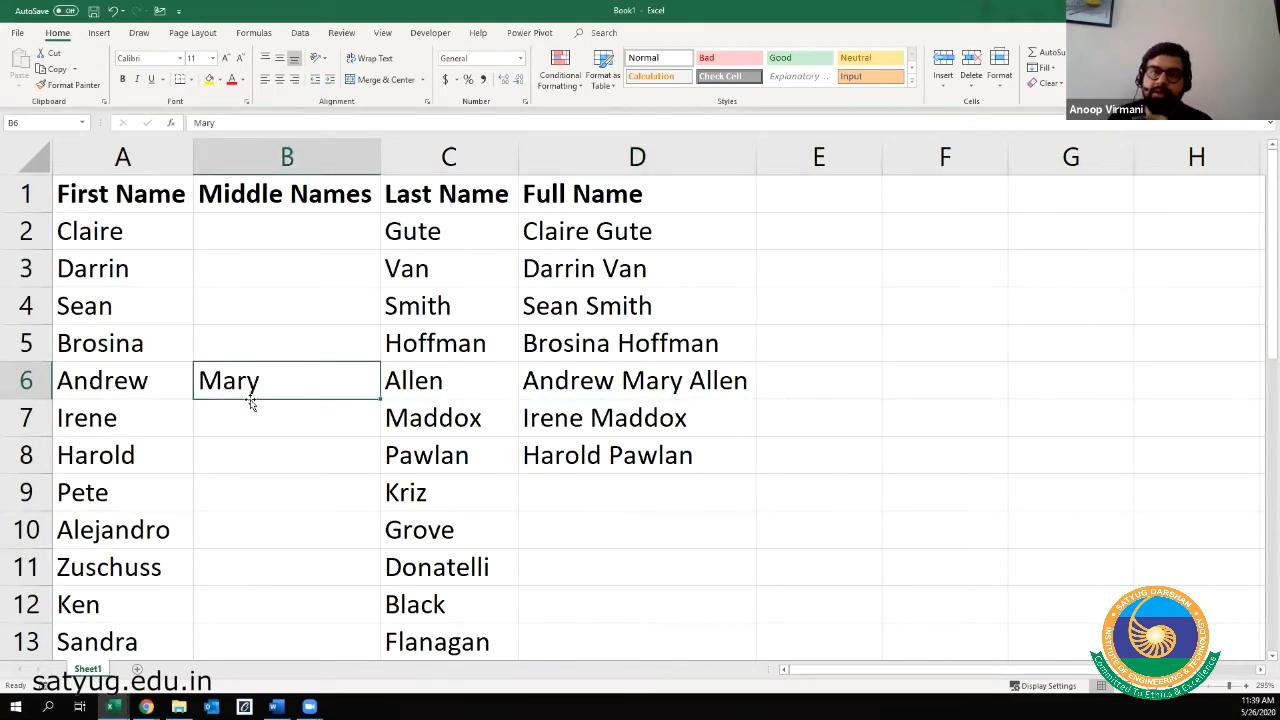
pyautogui.click(101, 392)
pyautogui.click(440, 385)
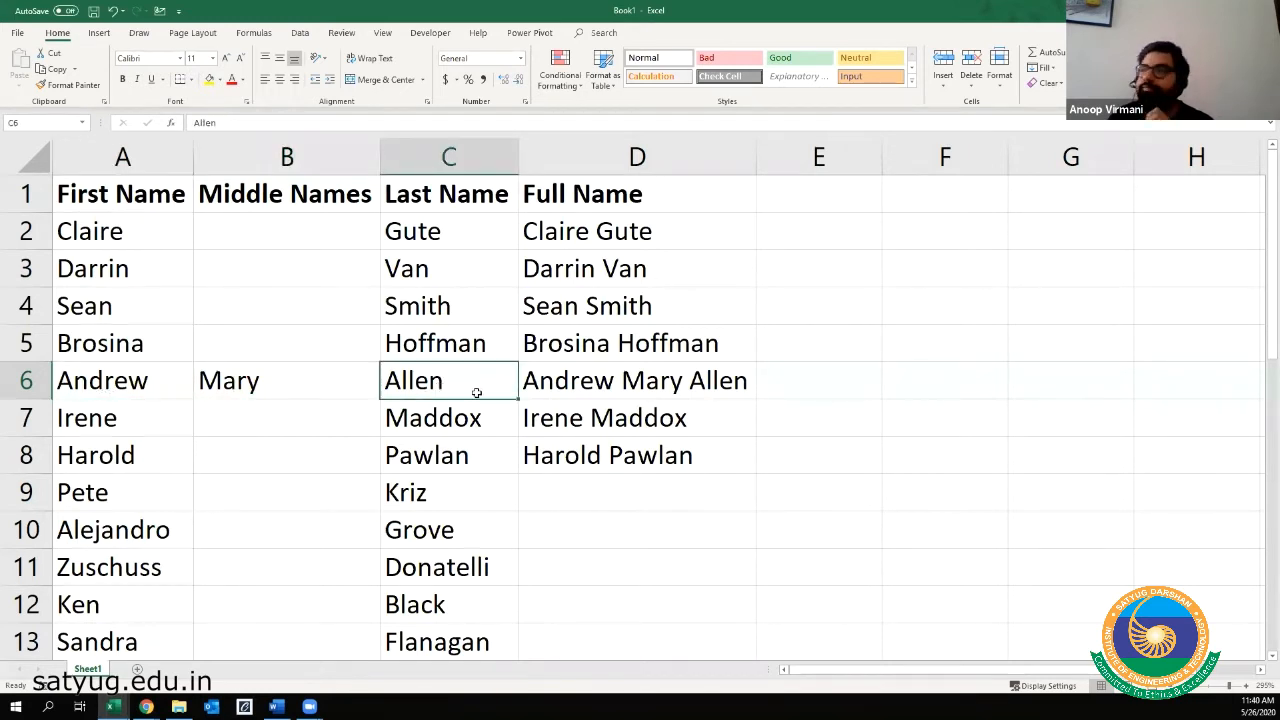
pyautogui.click(562, 454)
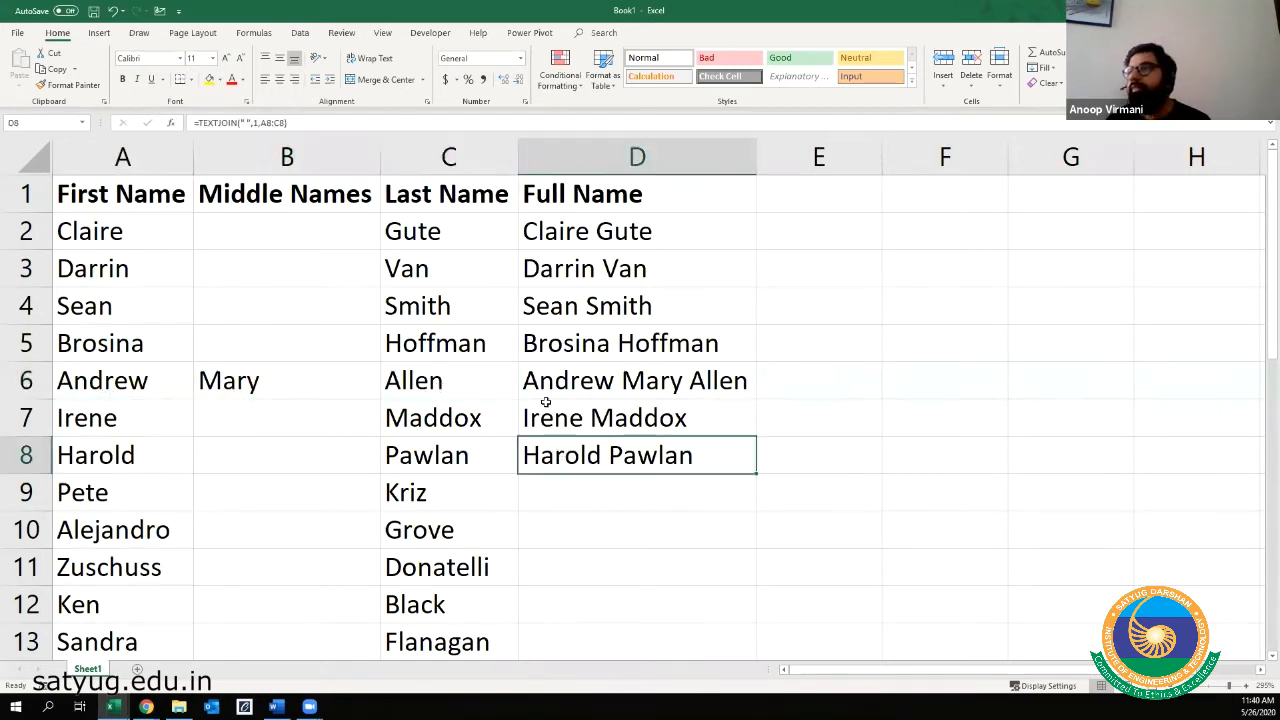
pyautogui.click(452, 378)
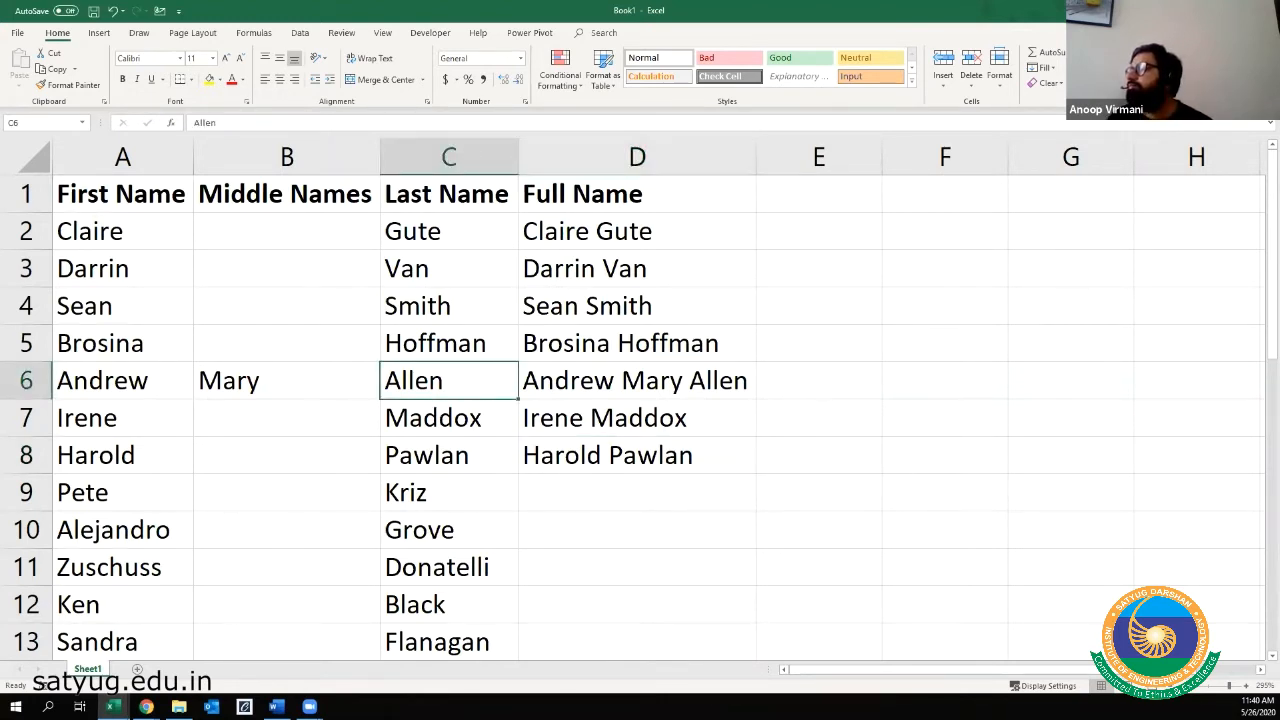
# - Close Book1 and return to the Concatenate sheet of the Class2_Concat and Delimit workbook, zooming out slightly
pyautogui.click(1264, 10)
pyautogui.click(657, 370)
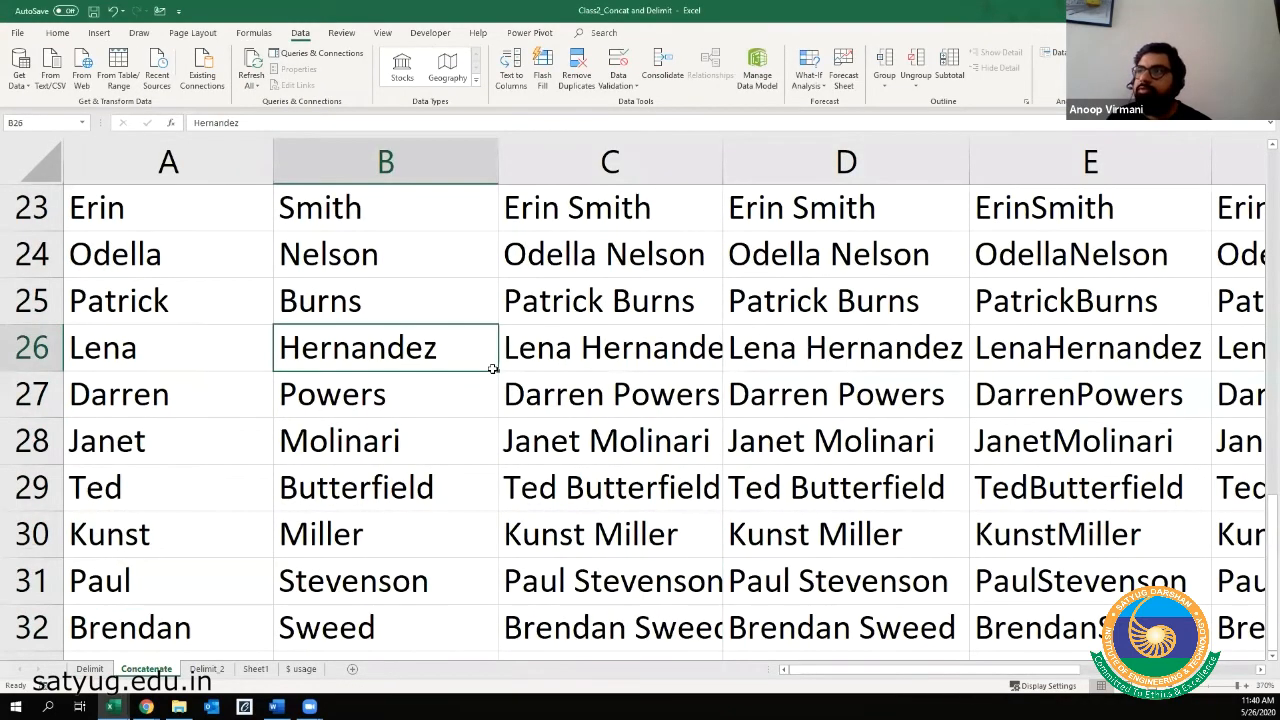
pyautogui.scroll(4, 493, 369)
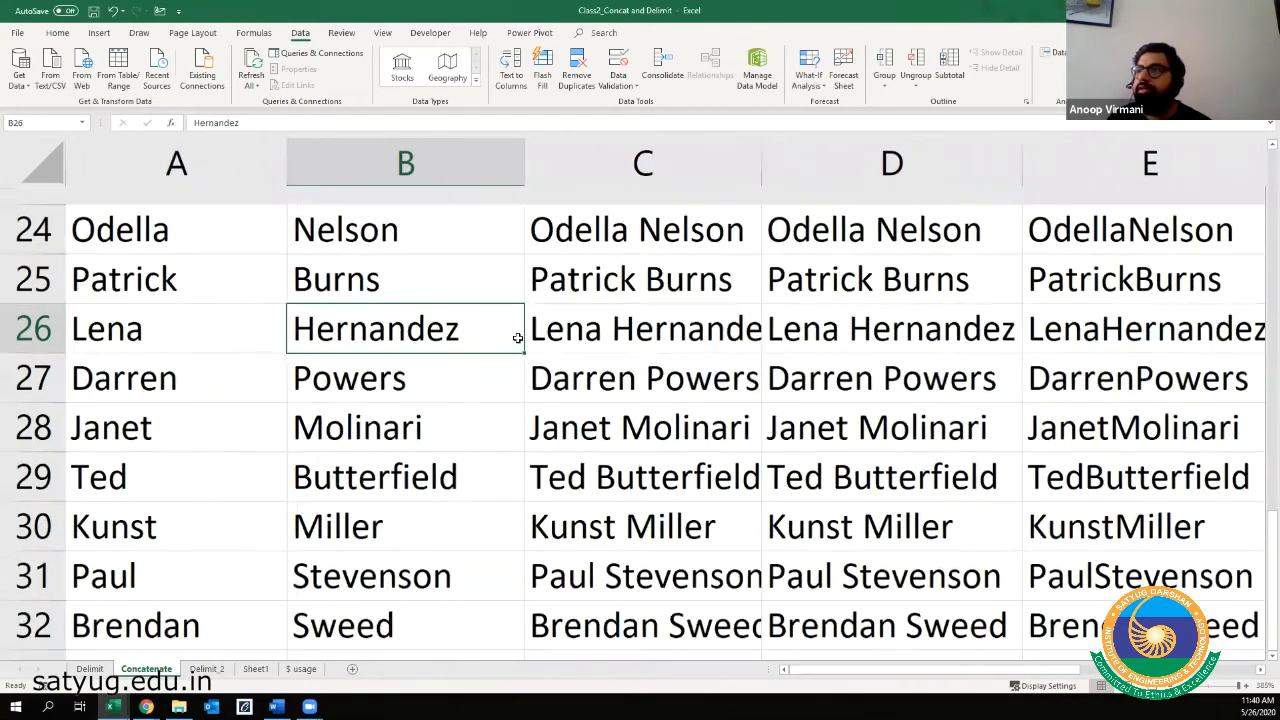
pyautogui.scroll(-2, 517, 338)
pyautogui.click(517, 338)
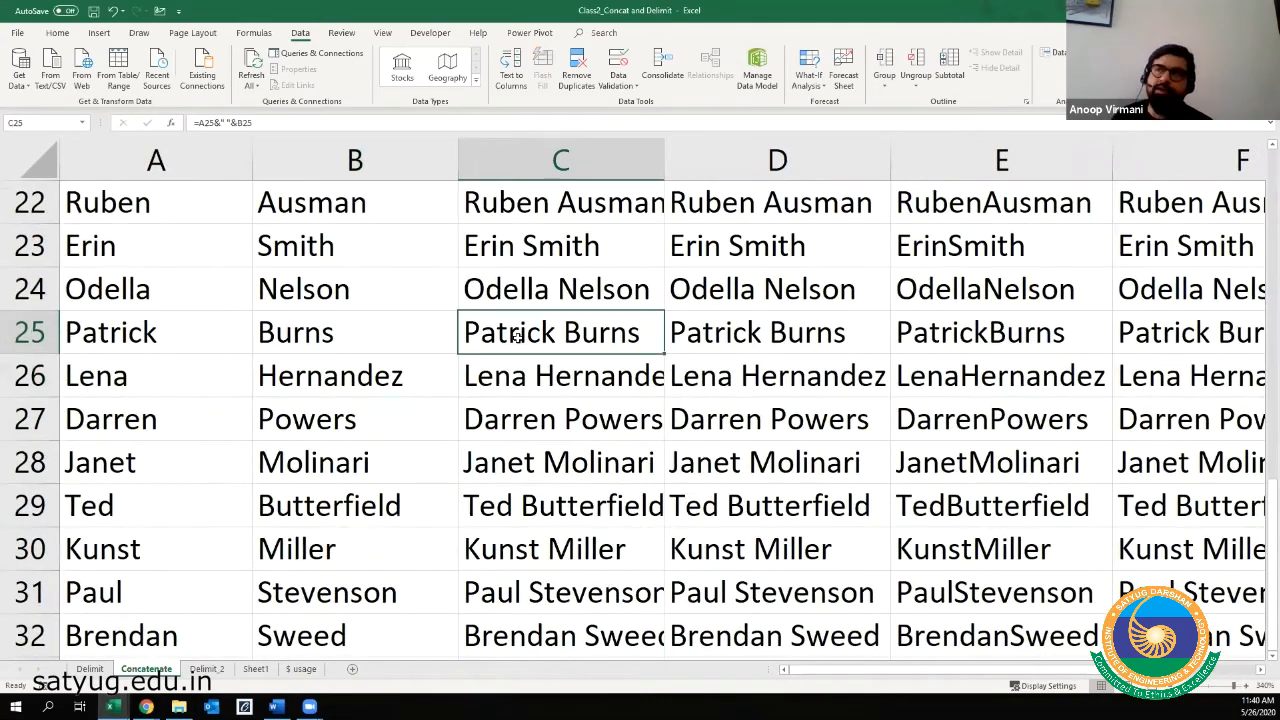
# - Clear all the full-name formulas under the "&" heading in column C, from C3 downward
pyautogui.hotkey('ctrl', 'Up')
pyautogui.press('Down')
pyautogui.press('Right')
pyautogui.press('Left')
pyautogui.press('Down')
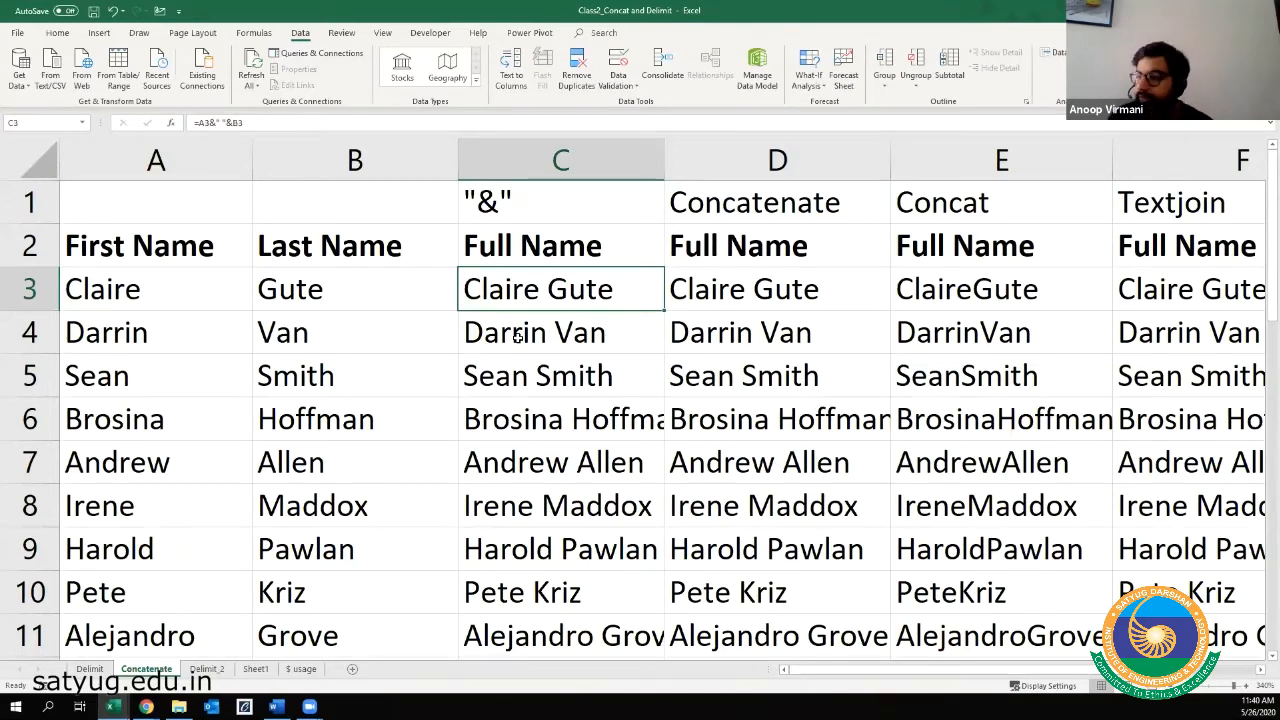
pyautogui.hotkey('ctrl', 'shift', 'Down')
pyautogui.press('Delete')
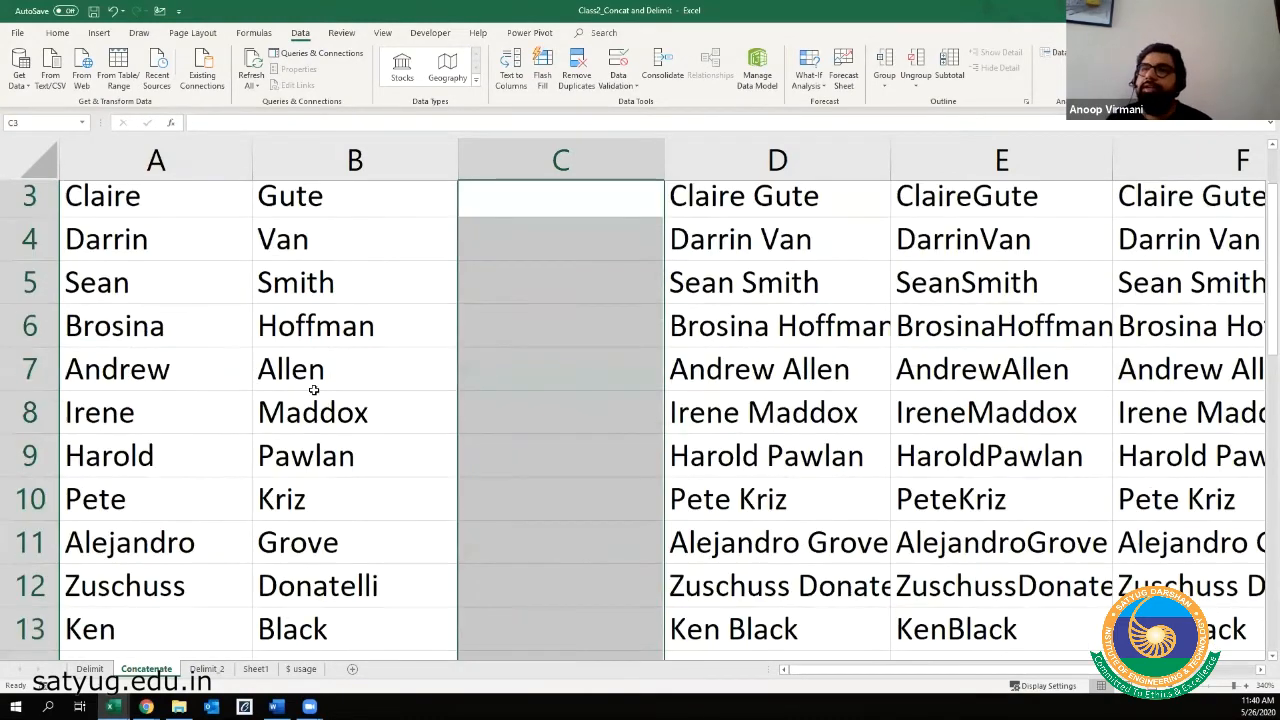
pyautogui.hotkey('ctrl', 'Up')
pyautogui.press('Down')
# - Join the first and last name of row 3 in C3 with the ampersand formula =A3&B3
pyautogui.click(184, 296)
pyautogui.click(320, 302)
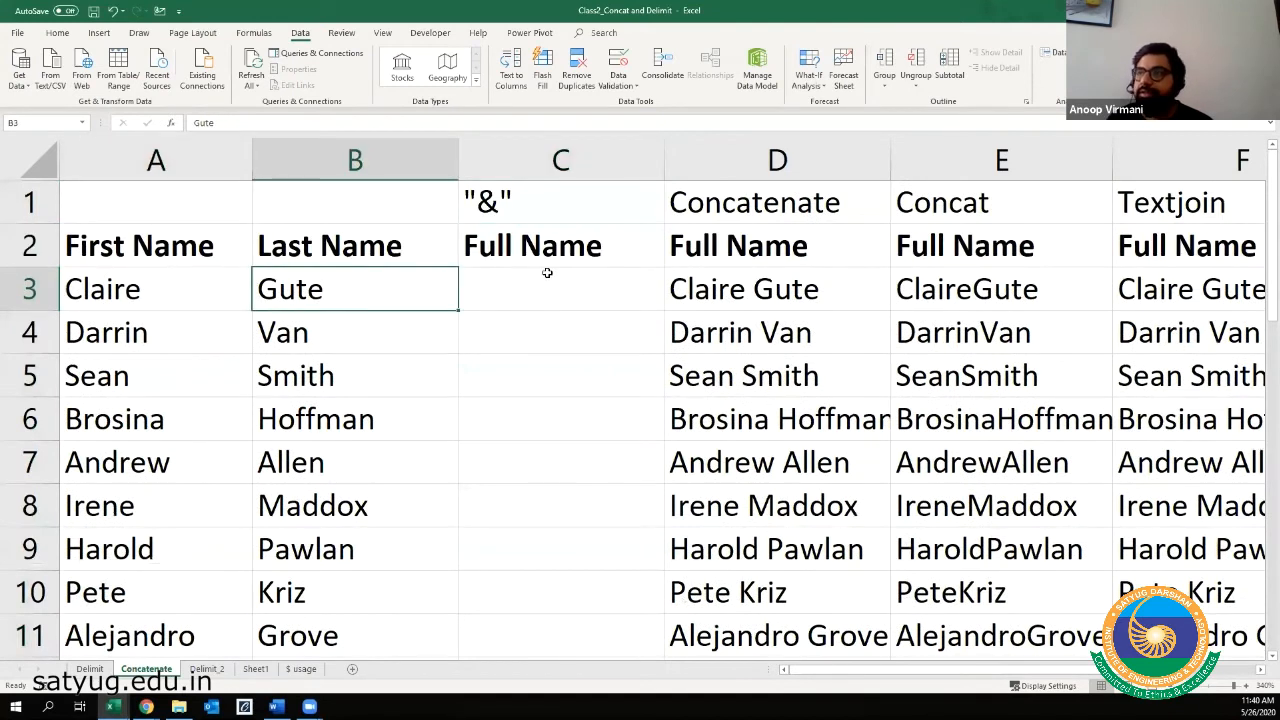
pyautogui.click(549, 274)
pyautogui.write('=')
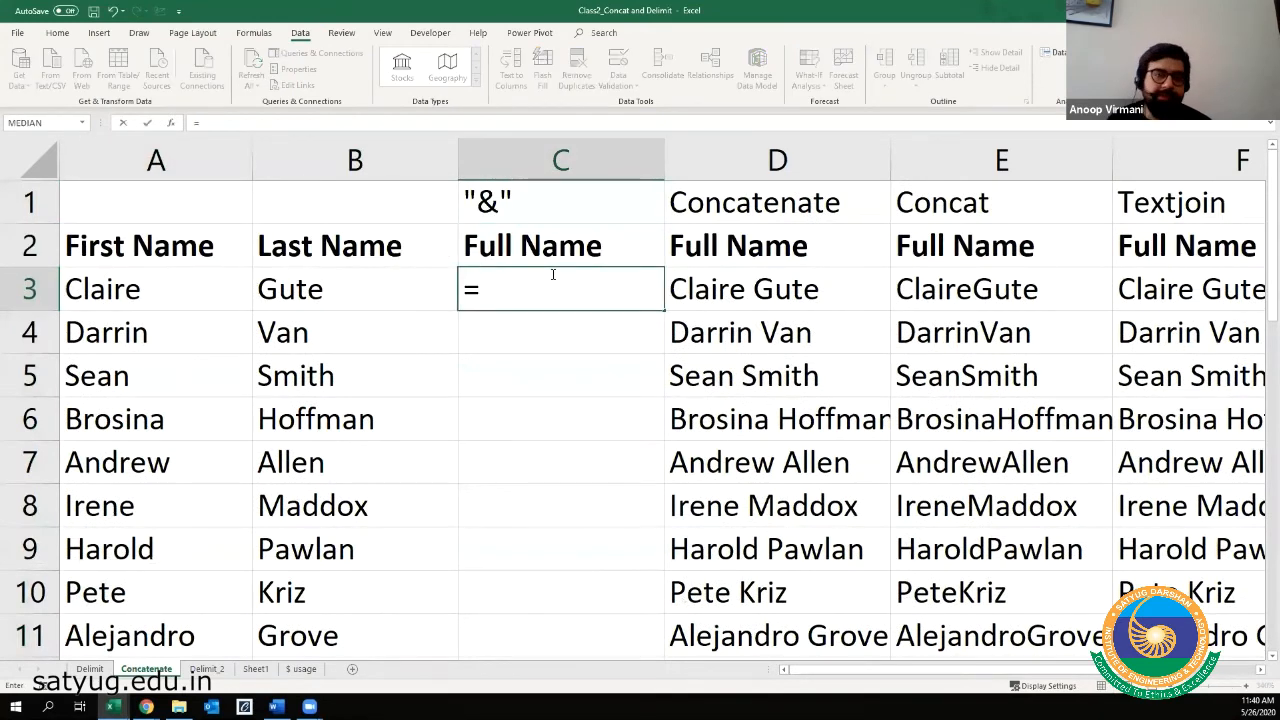
pyautogui.click(194, 290)
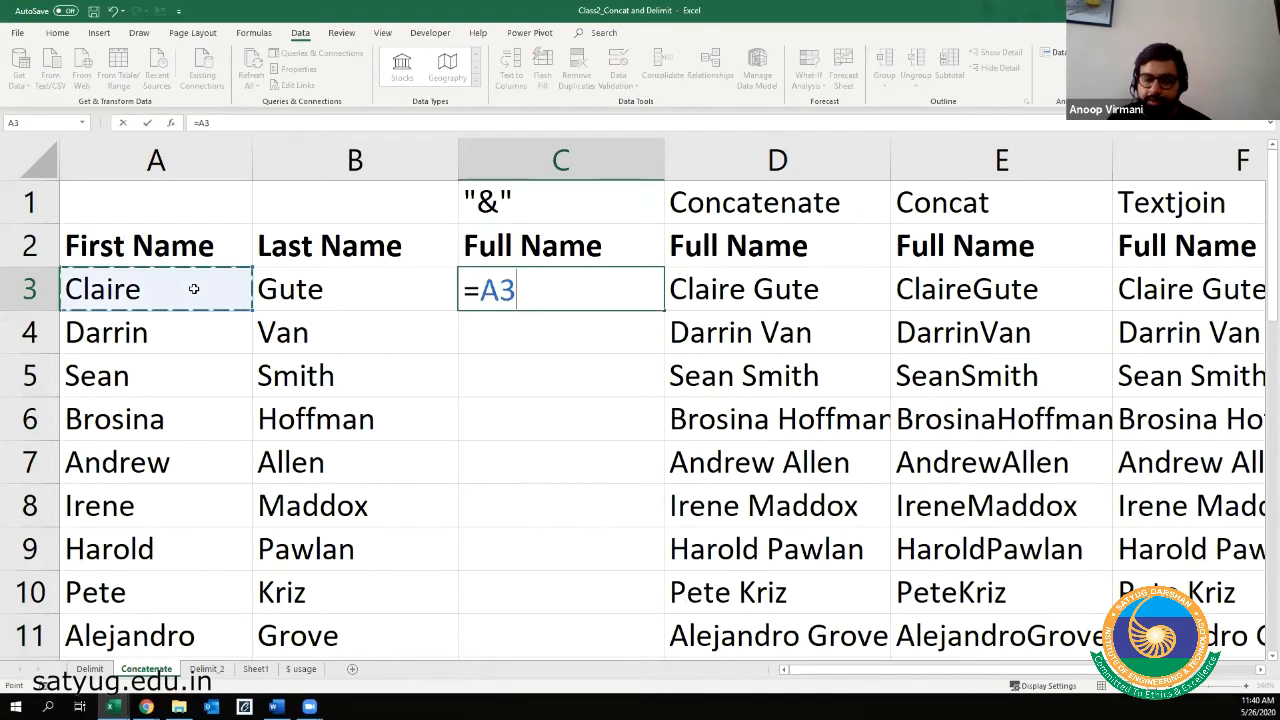
pyautogui.write('&')
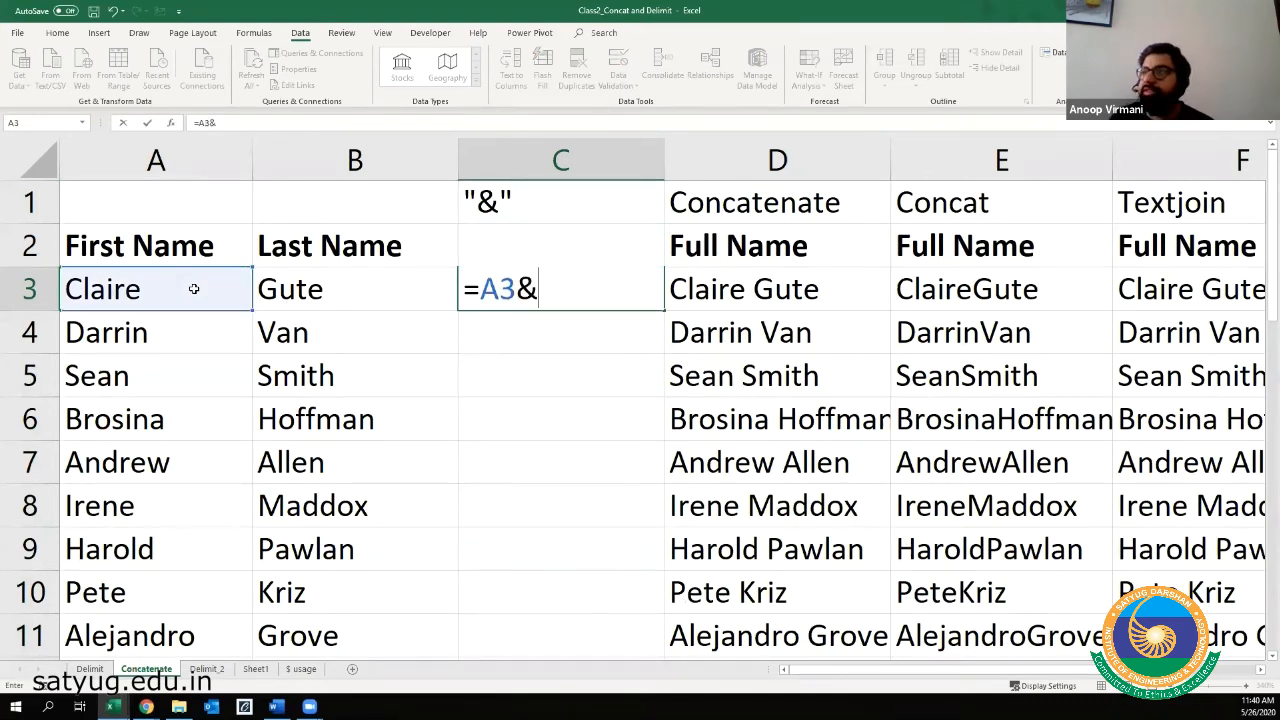
pyautogui.click(318, 271)
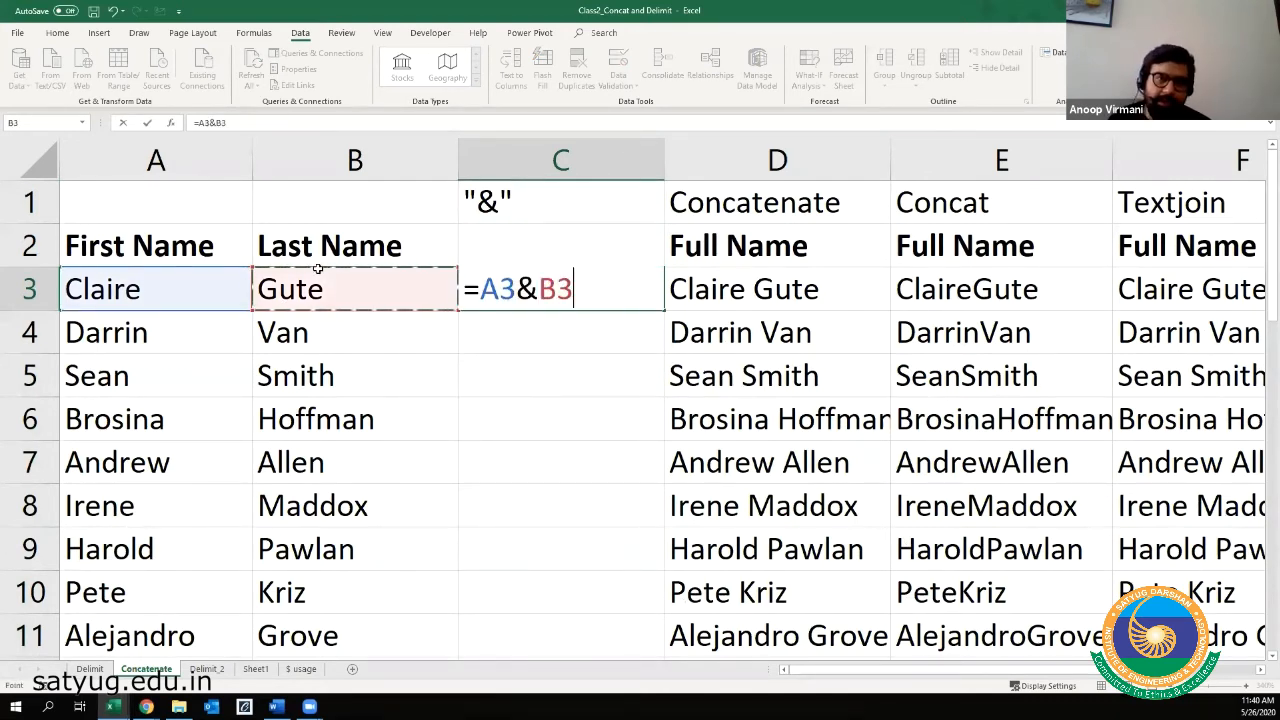
pyautogui.press('Return')
pyautogui.press('Up')
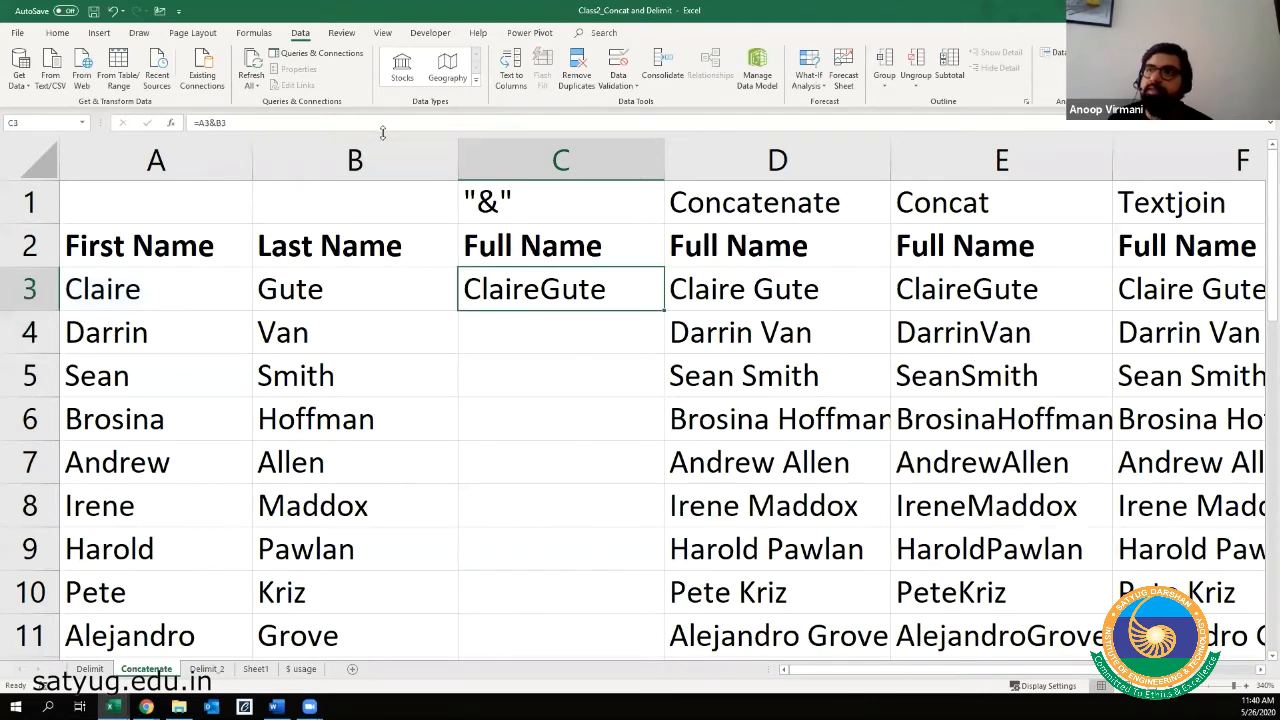
# - Try to insert a quoted space before B3 in C3's formula without a second ampersand, as =A3&" "B3
pyautogui.click(218, 123)
pyautogui.click(537, 289)
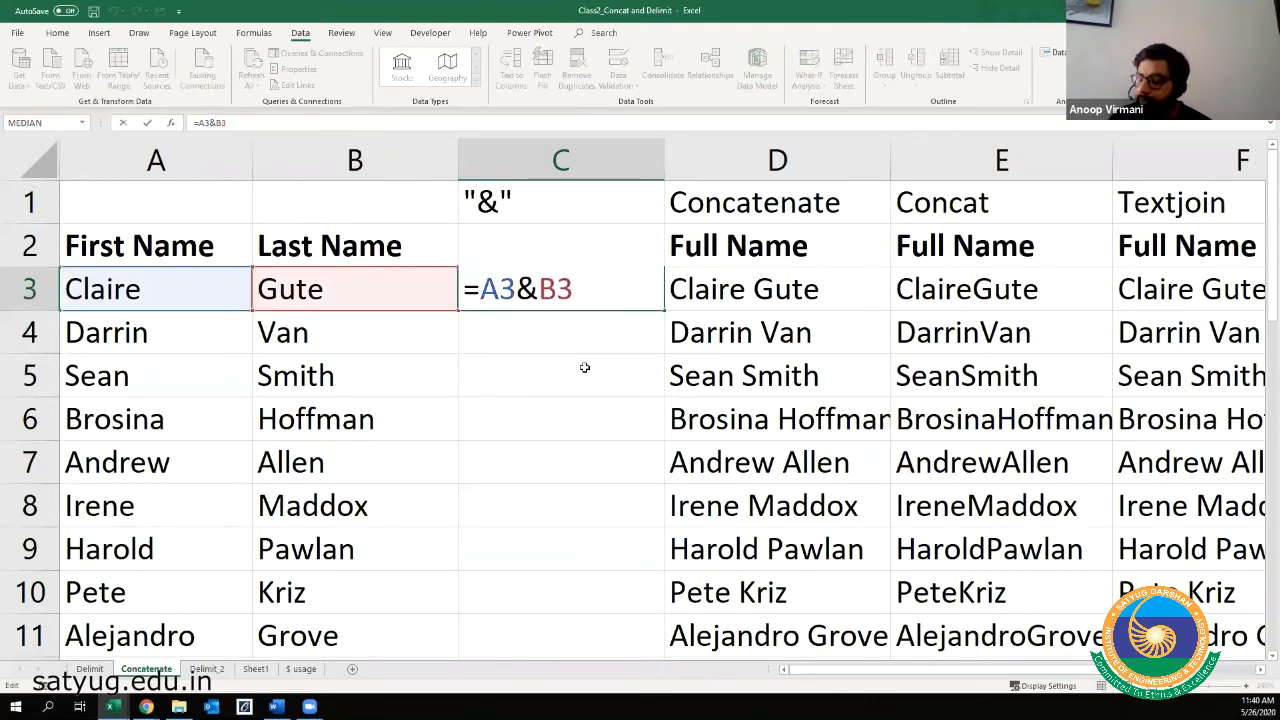
pyautogui.write('" ')
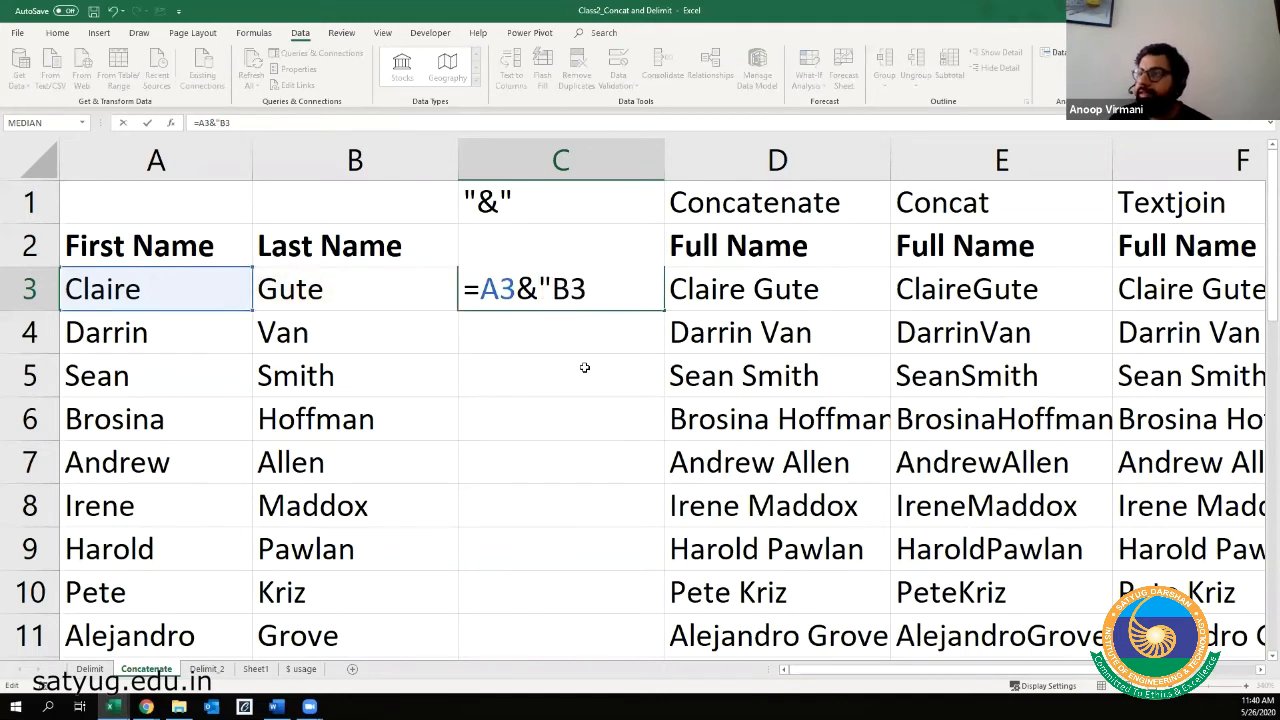
pyautogui.write('"')
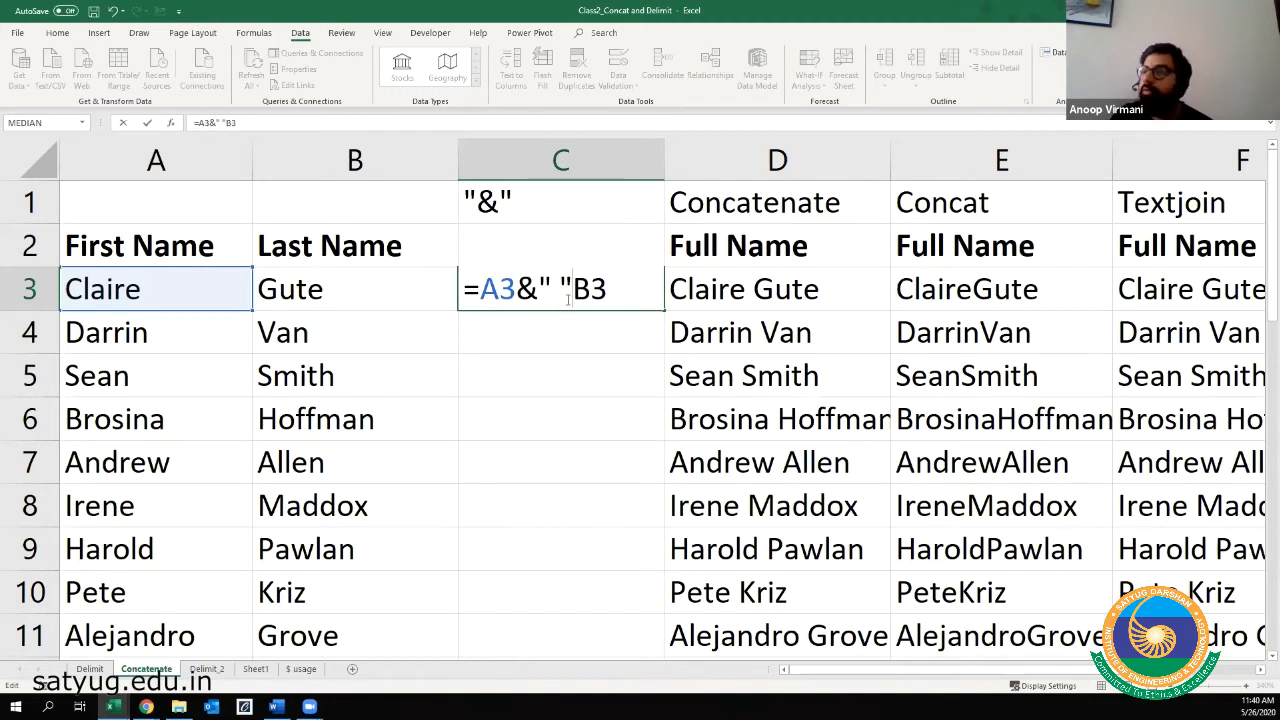
pyautogui.write('&')
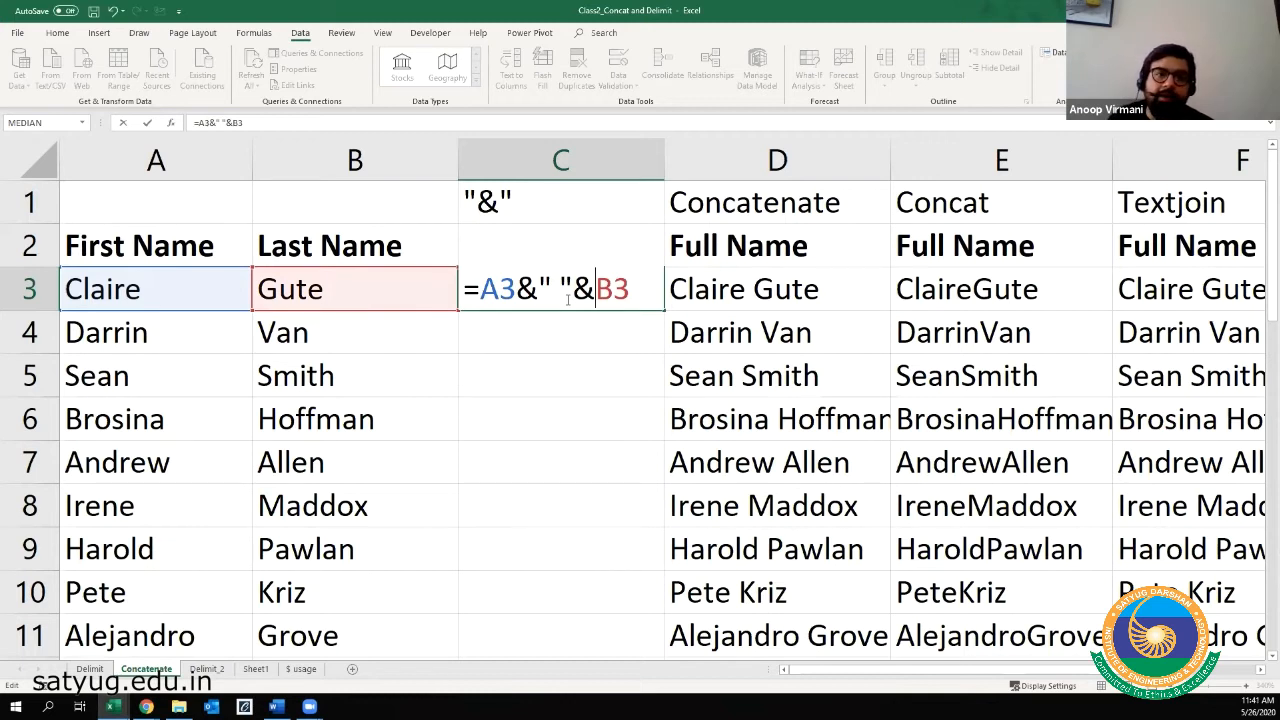
pyautogui.press('BackSpace')
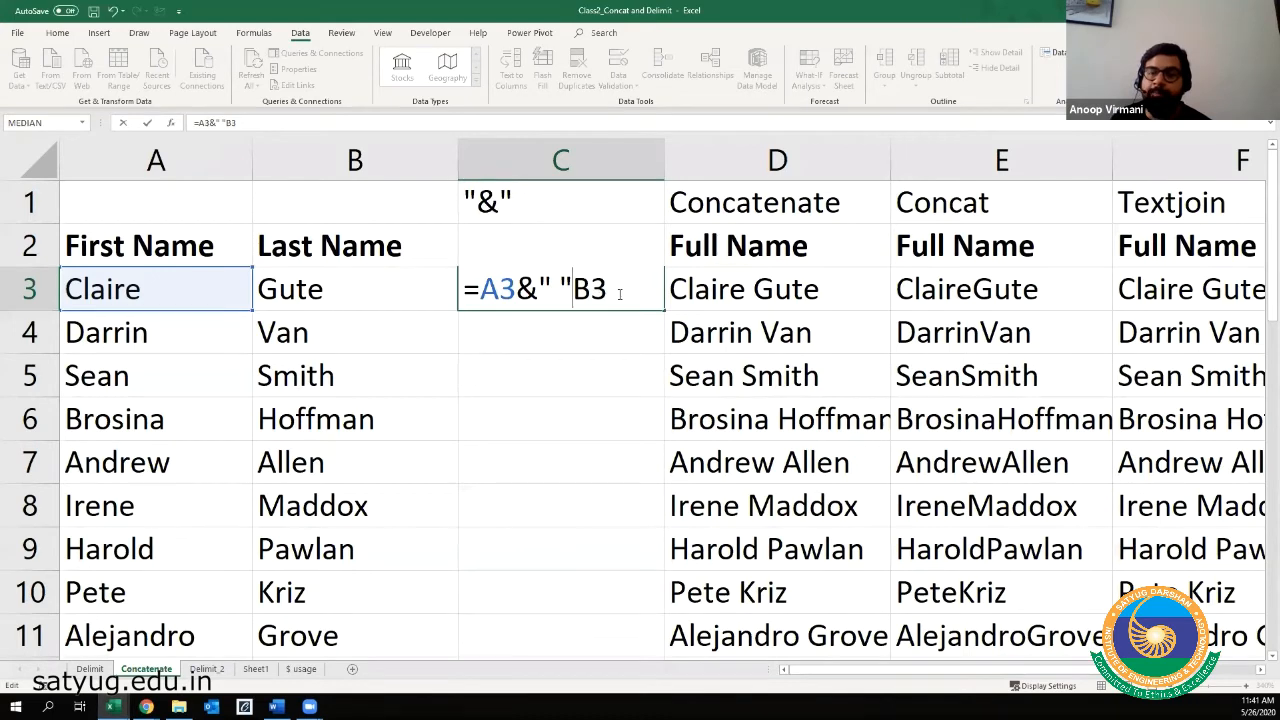
pyautogui.press('Return')
pyautogui.press('Return')
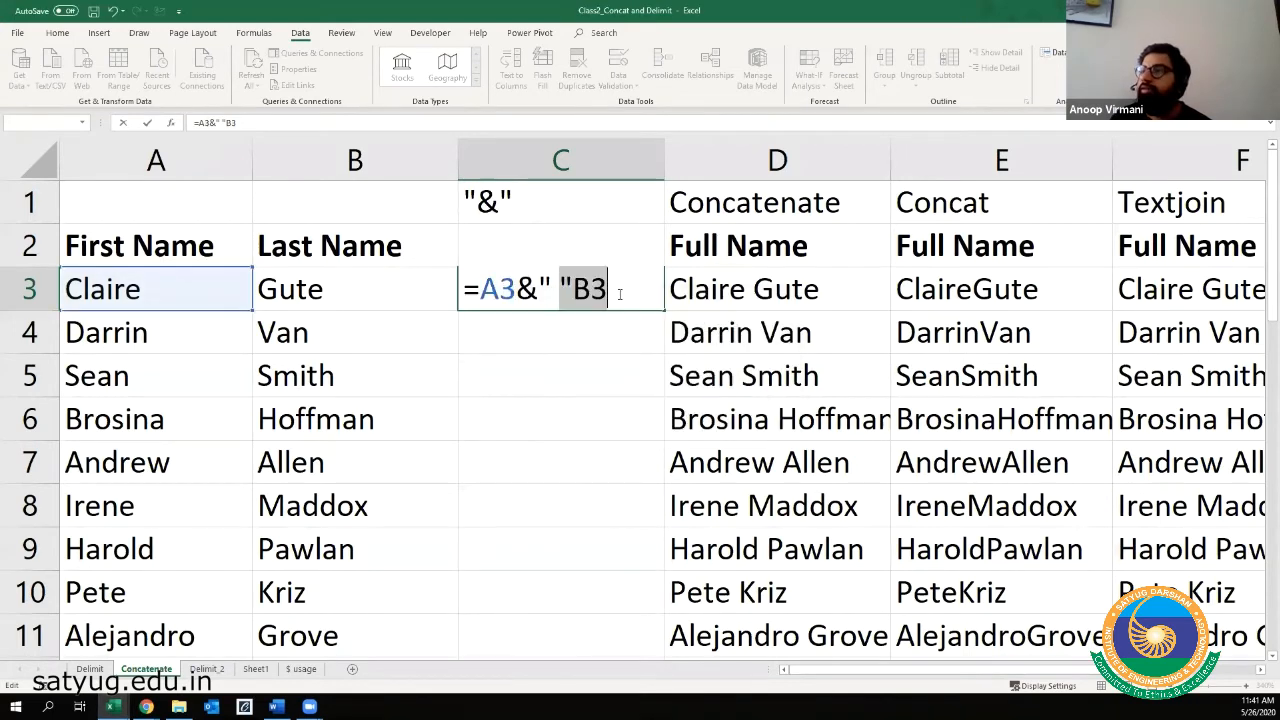
pyautogui.press('Escape')
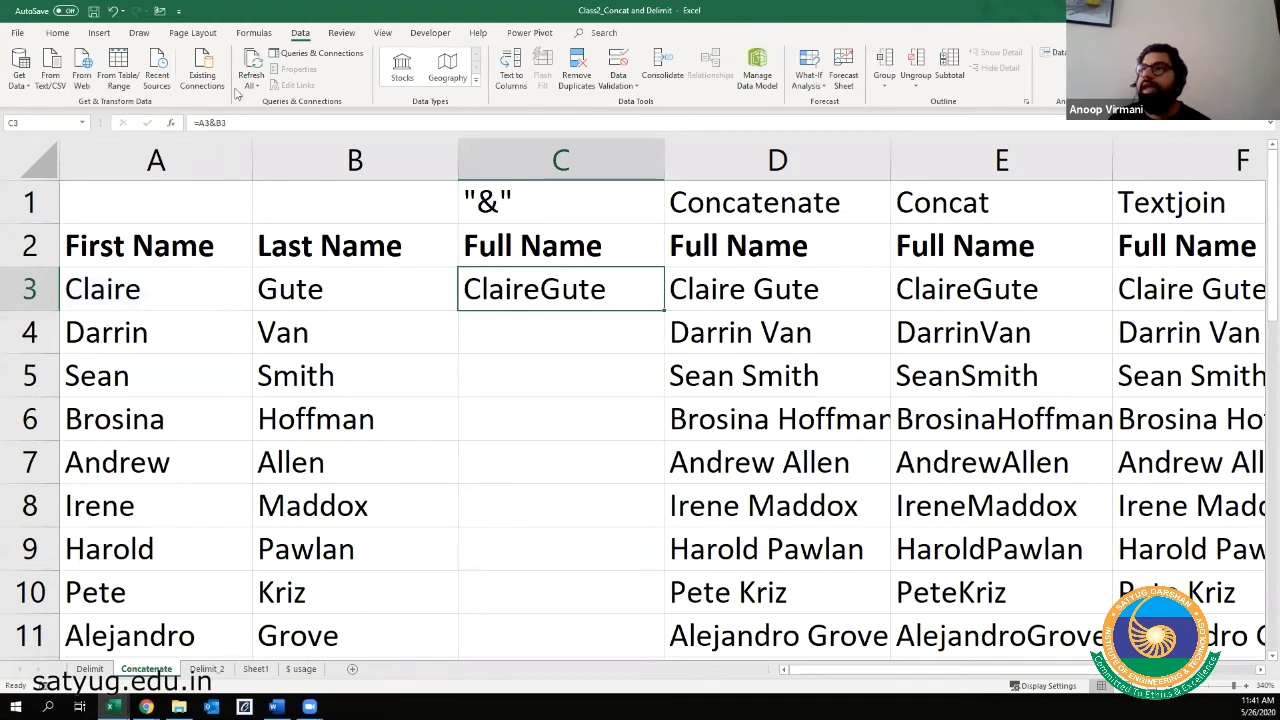
# - Change the formula in C3 to =A3&" "&B3 so that a space separates the two names
pyautogui.press('F2')
pyautogui.press('Left')
pyautogui.press('Left')
pyautogui.write('" "')
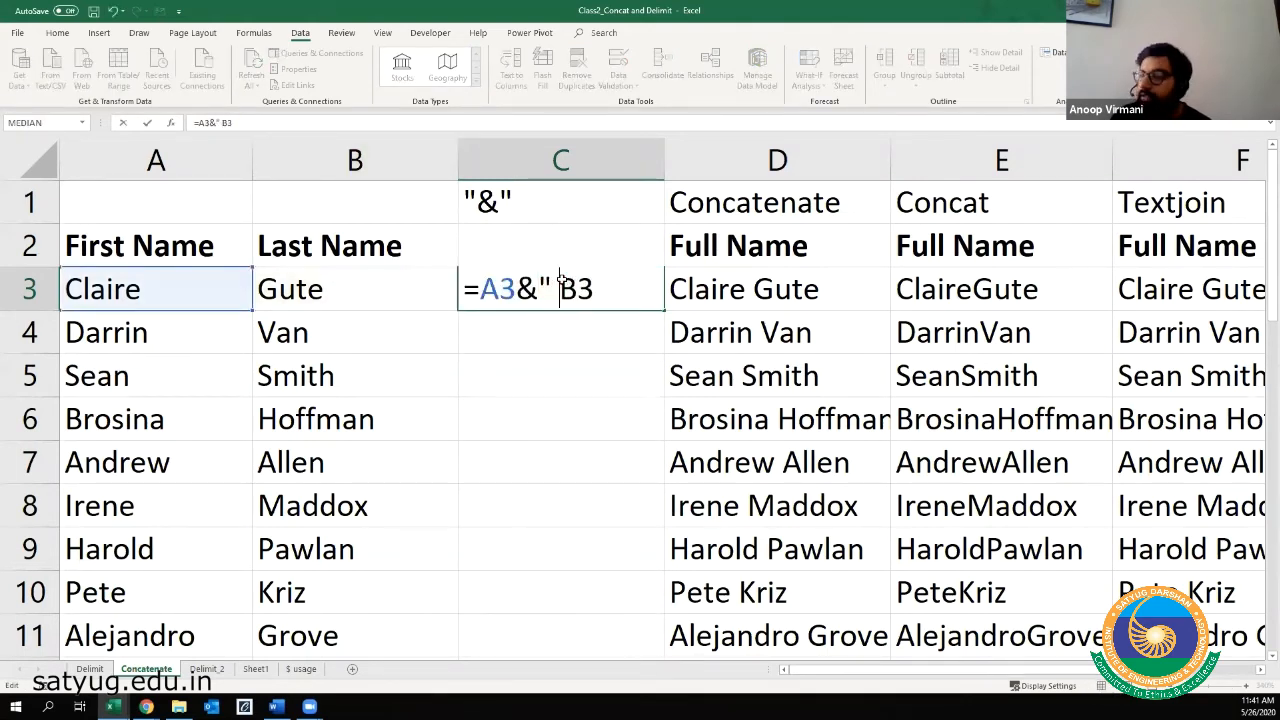
pyautogui.press('Return')
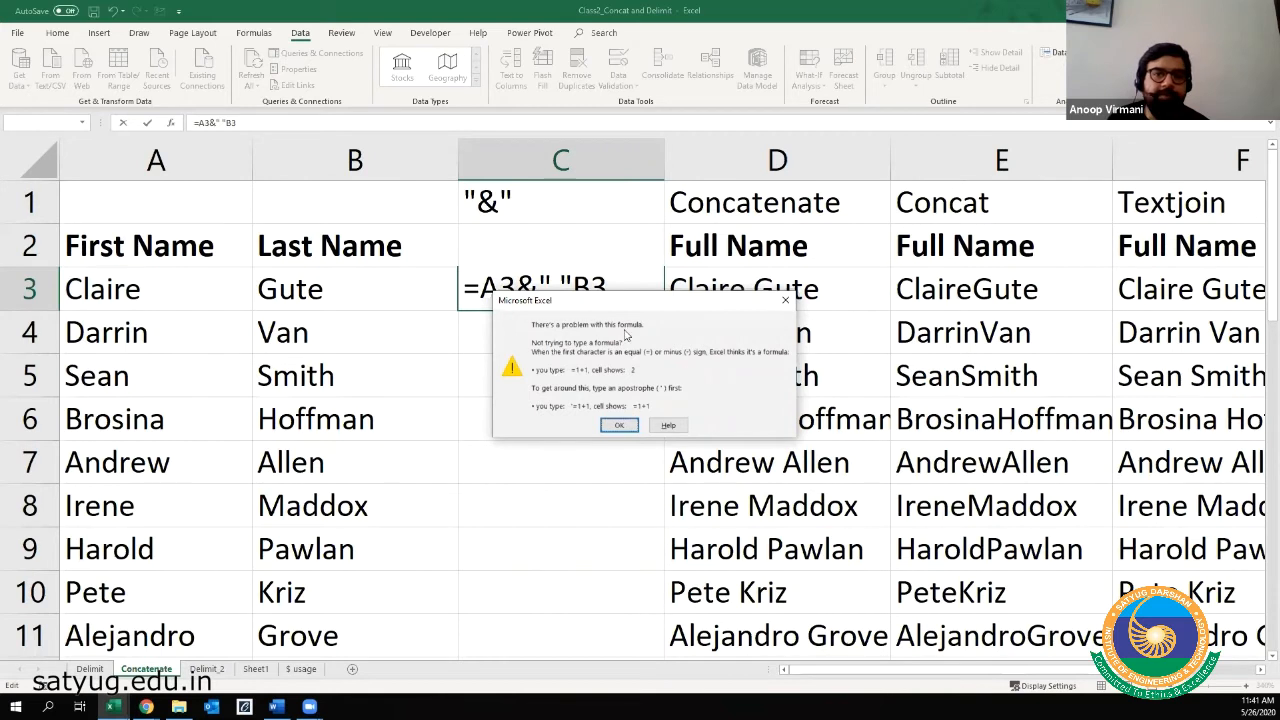
pyautogui.click(785, 300)
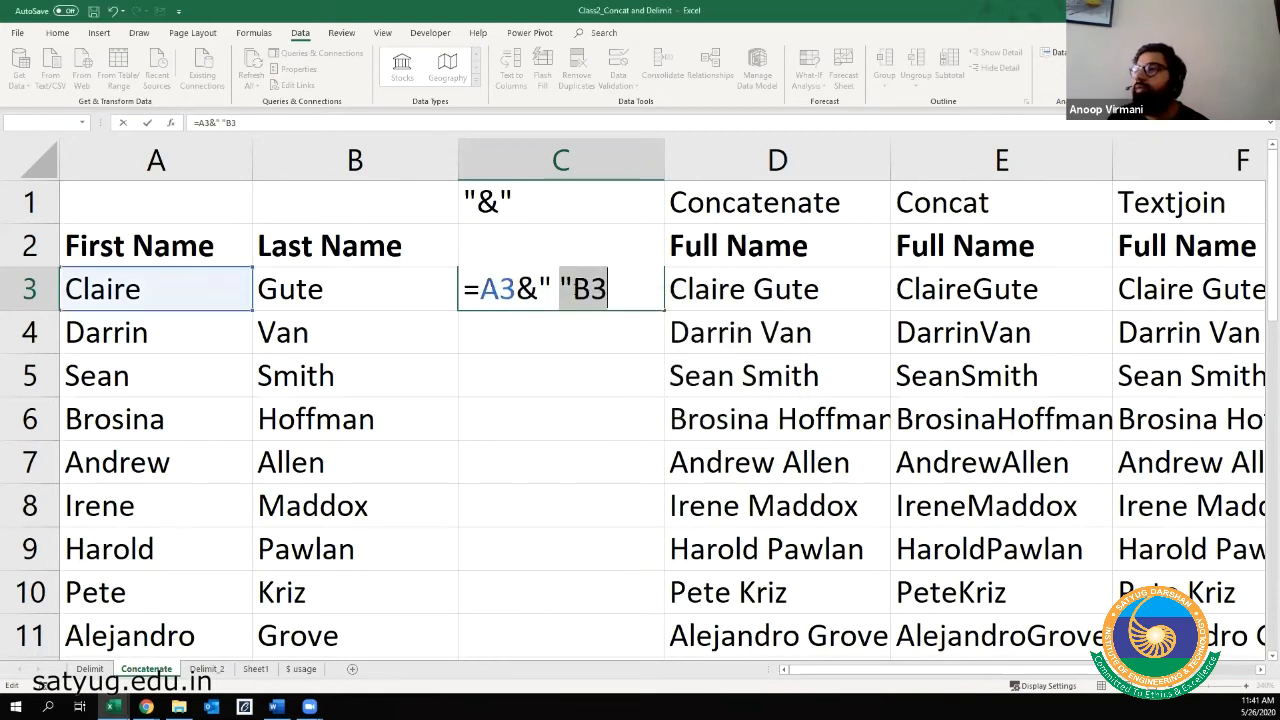
pyautogui.click(574, 289)
pyautogui.write('&')
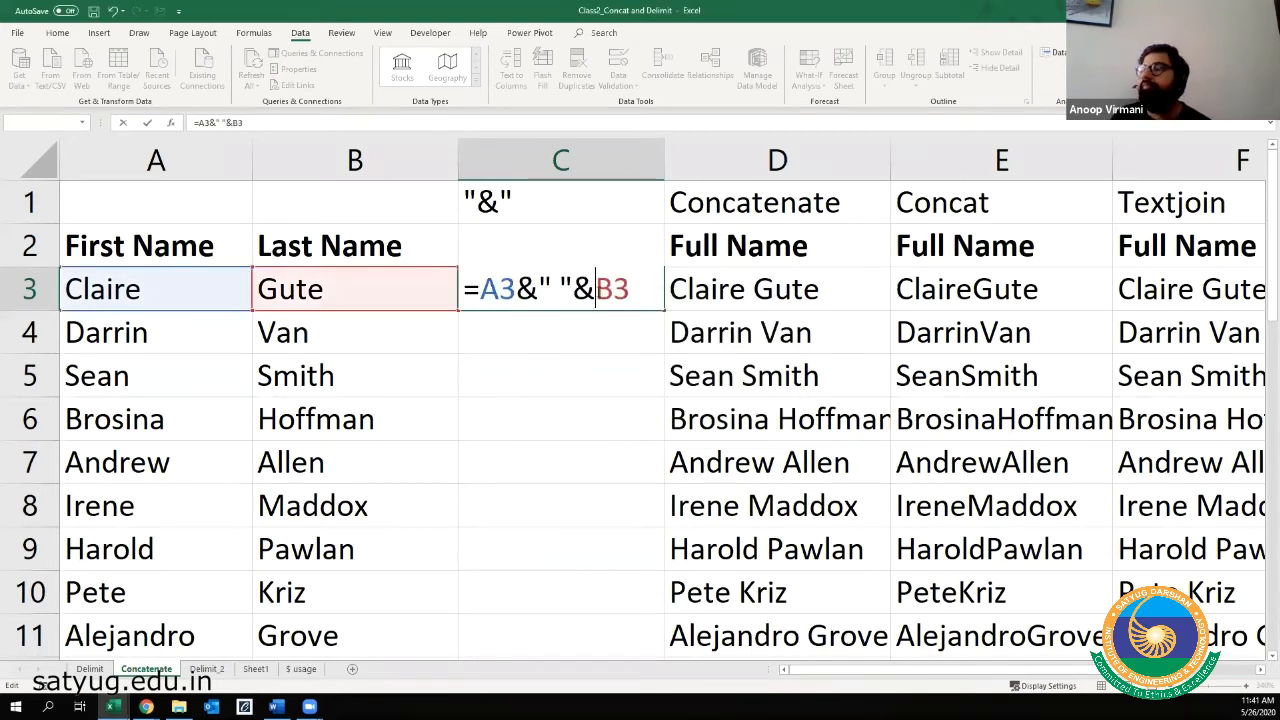
pyautogui.press('Return')
pyautogui.click(617, 289)
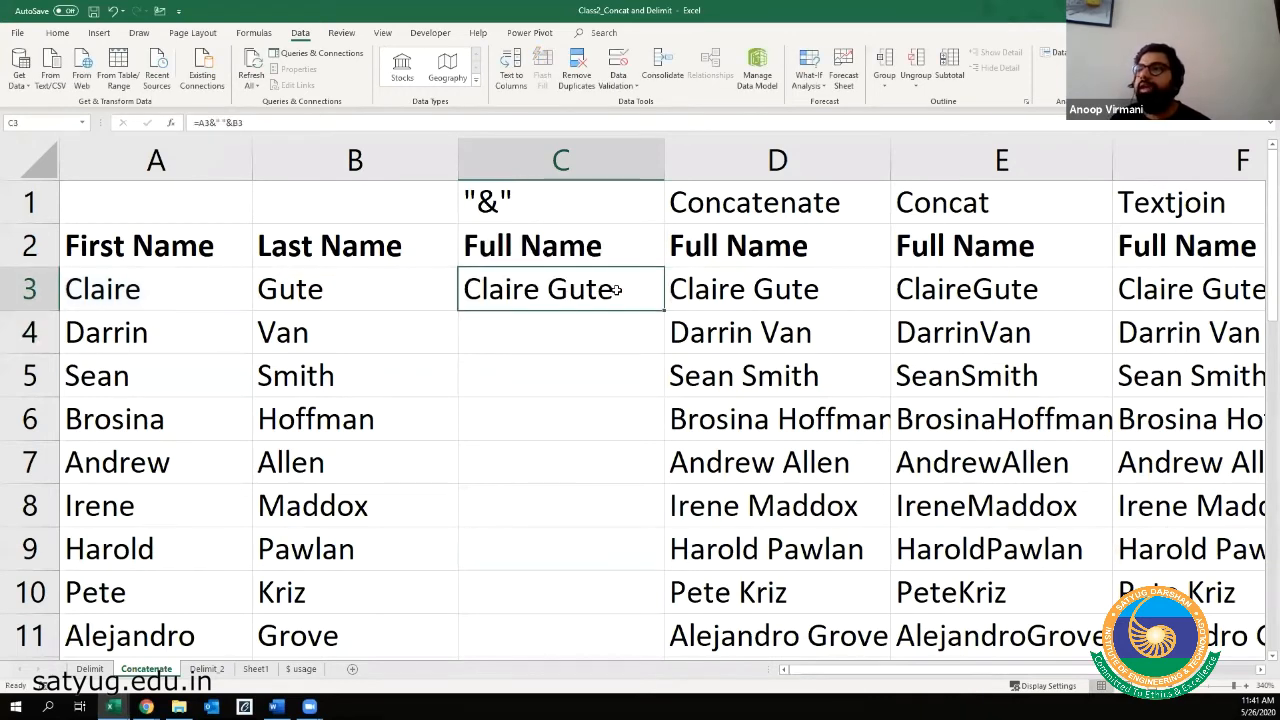
# - Copy the ampersand formula from C3 down the Full Name column to C32
pyautogui.hotkey('ctrl', 'c')
pyautogui.press('Left')
pyautogui.hotkey('ctrl', 'Down')
pyautogui.press('Right')
pyautogui.hotkey('ctrl', 'shift', 'Up')
pyautogui.hotkey('ctrl', 'v')
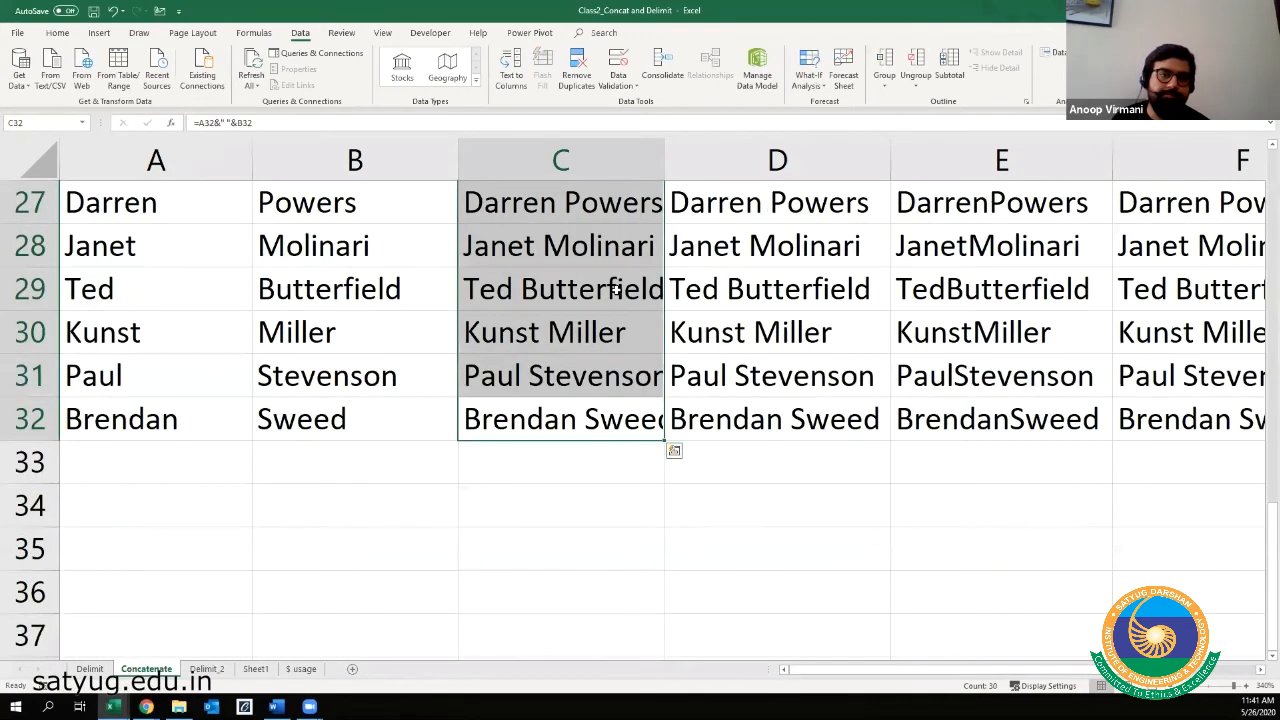
# - Compare the CONCATENATE formula in D3 with the ampersand formula in C3
pyautogui.hotkey('ctrl', 'Up')
pyautogui.hotkey('ctrl', 'Left')
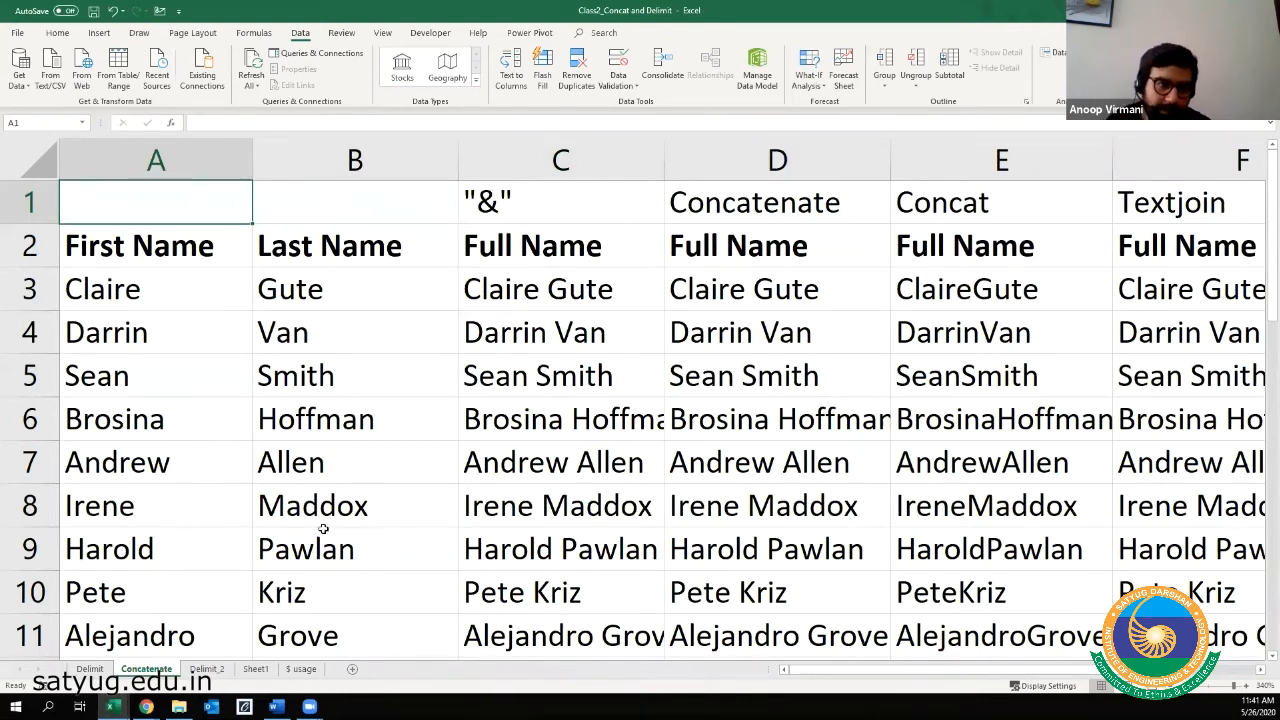
pyautogui.click(786, 300)
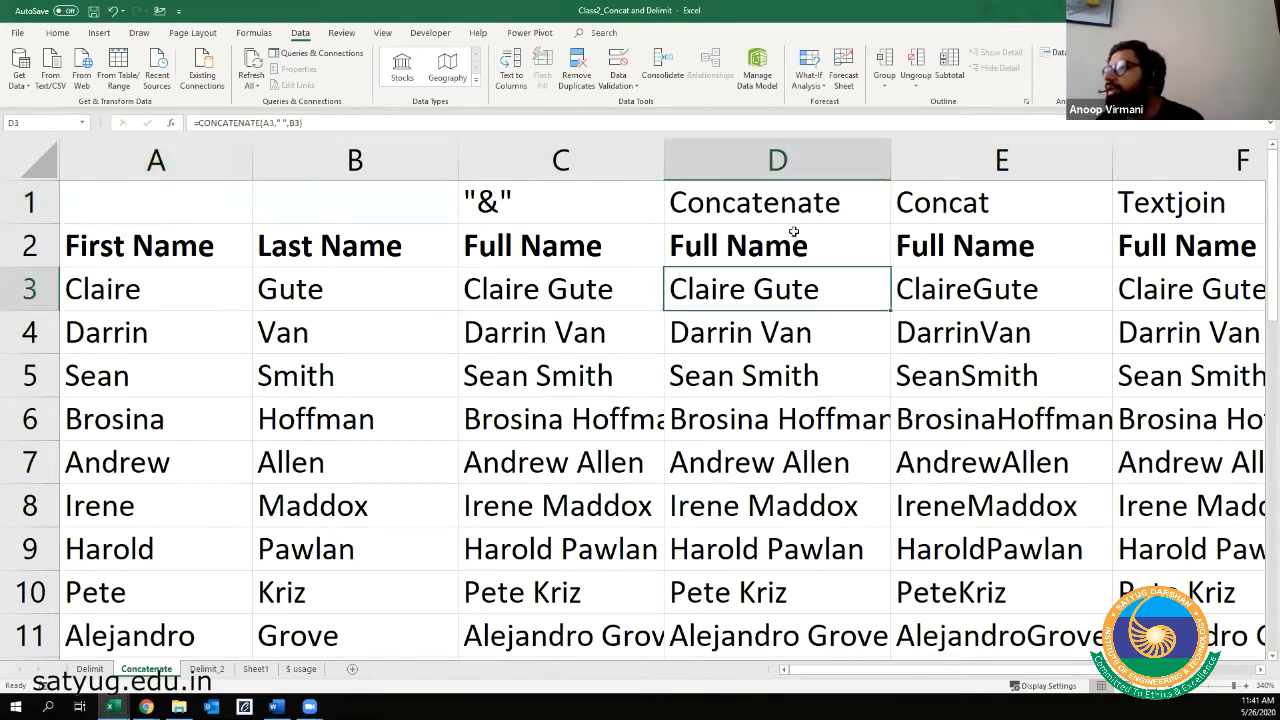
pyautogui.click(616, 280)
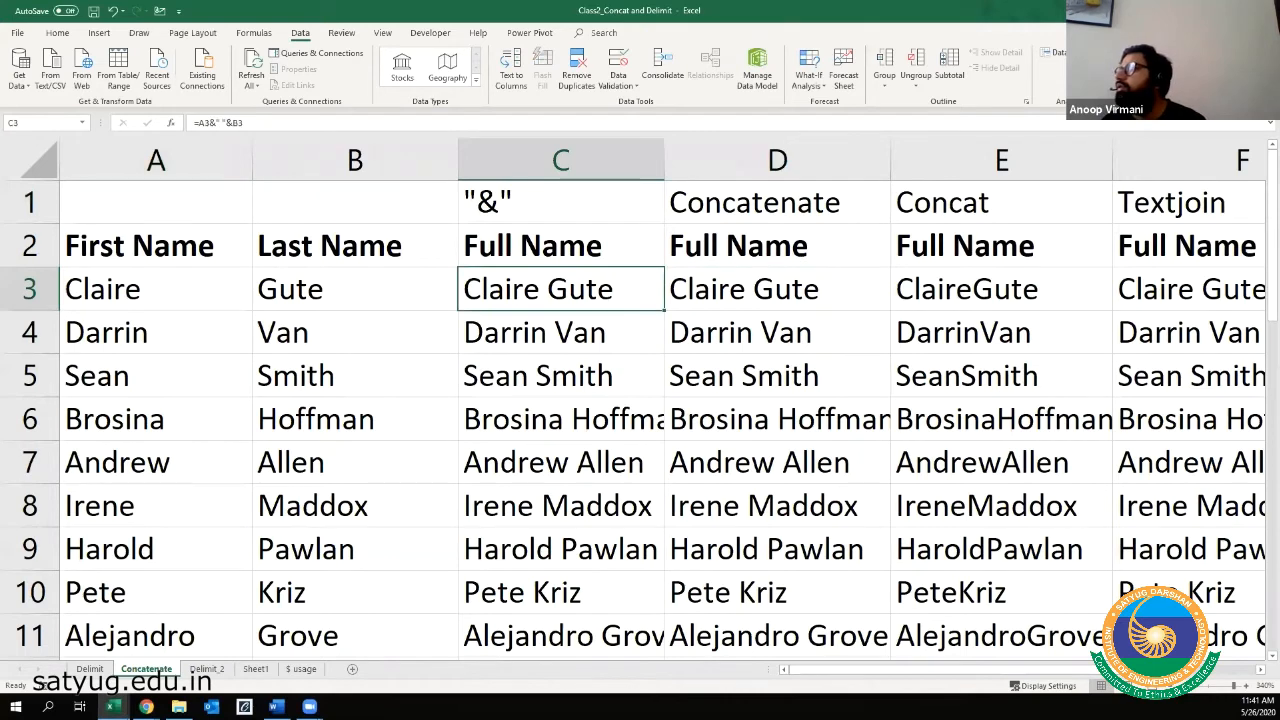
# - Switch to the Class2_CONDITIONAL FORMATTING workbook and bring its sales table into close view
pyautogui.click(1203, 10)
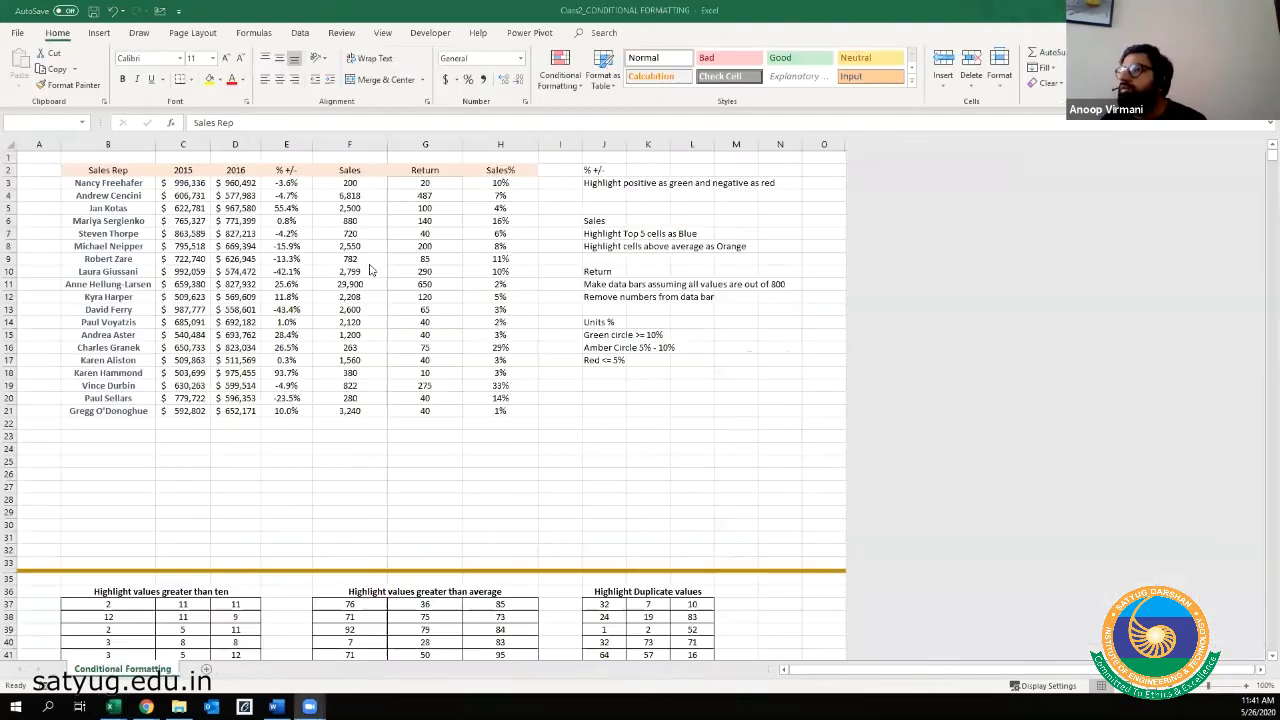
pyautogui.click(562, 273)
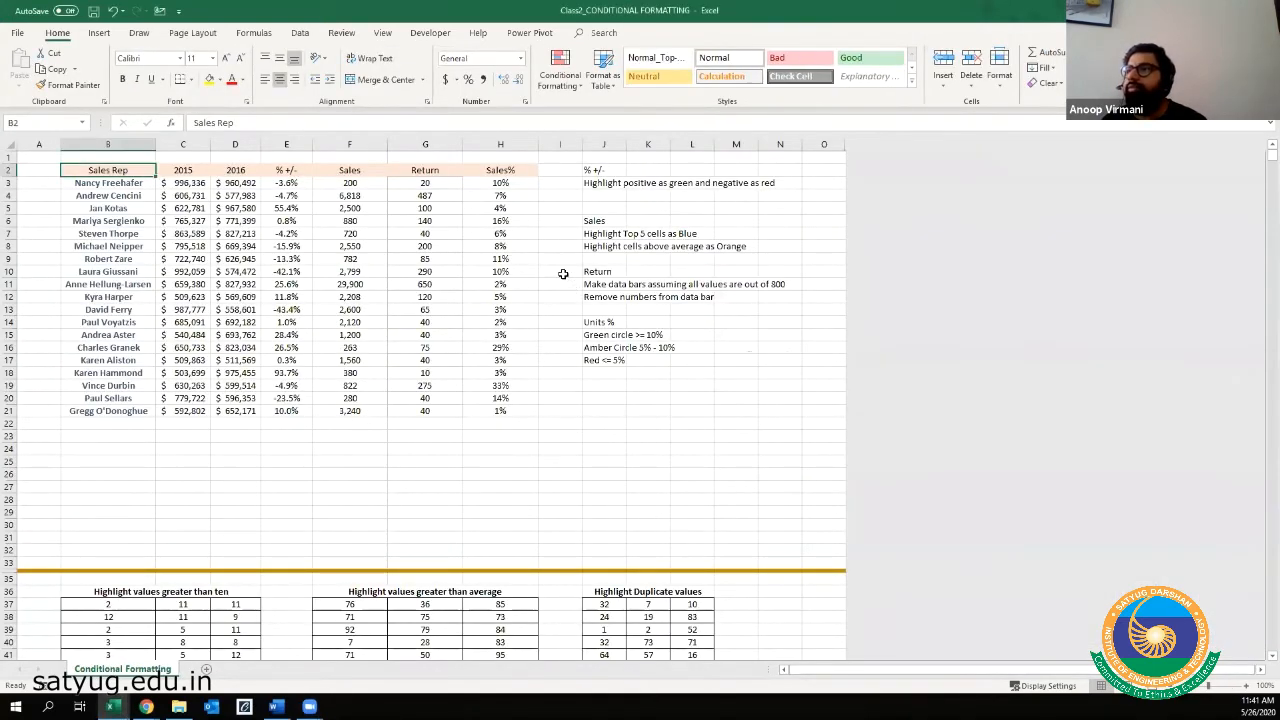
pyautogui.scroll(7, 424, 262)
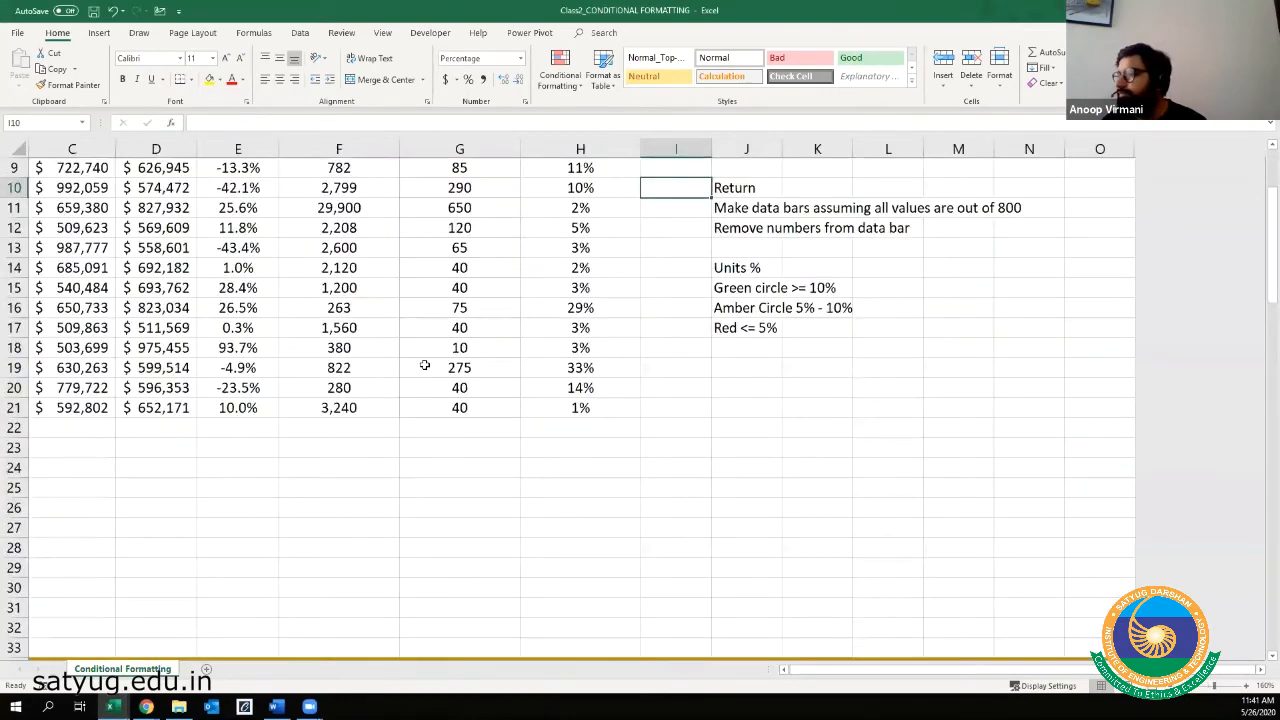
pyautogui.hscroll(-3, 680, 531)
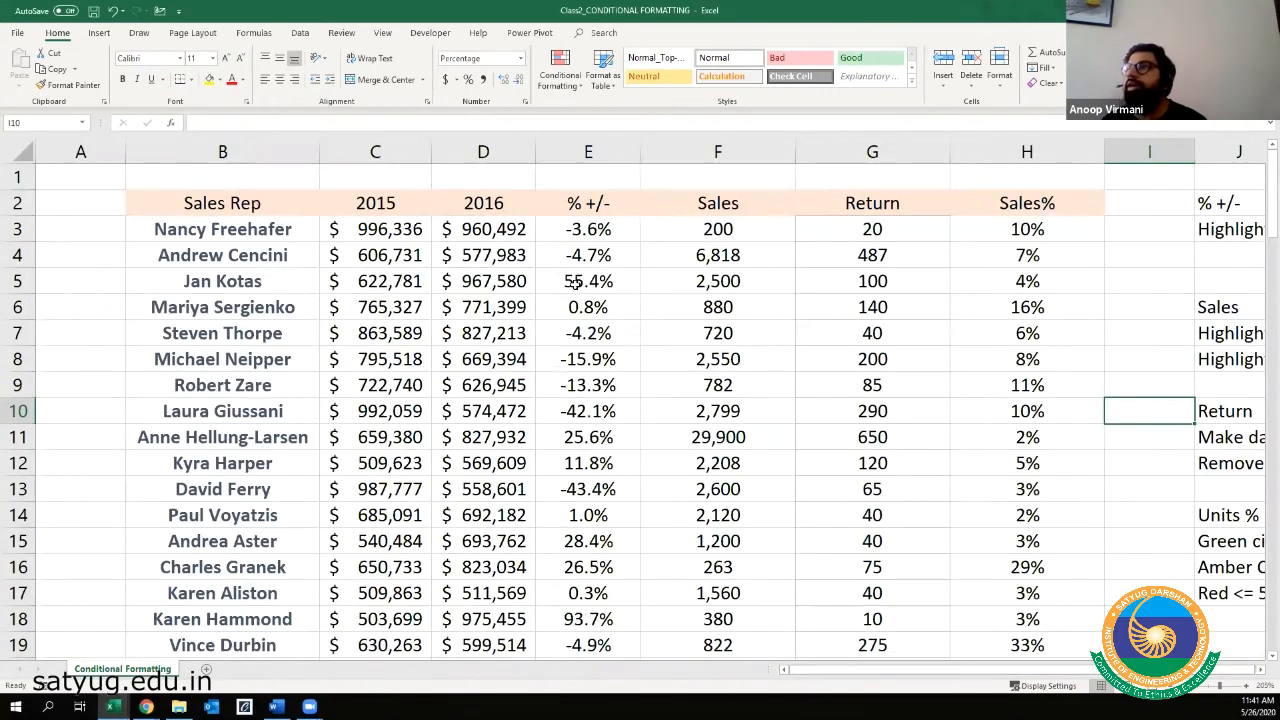
pyautogui.scroll(2, 500, 467)
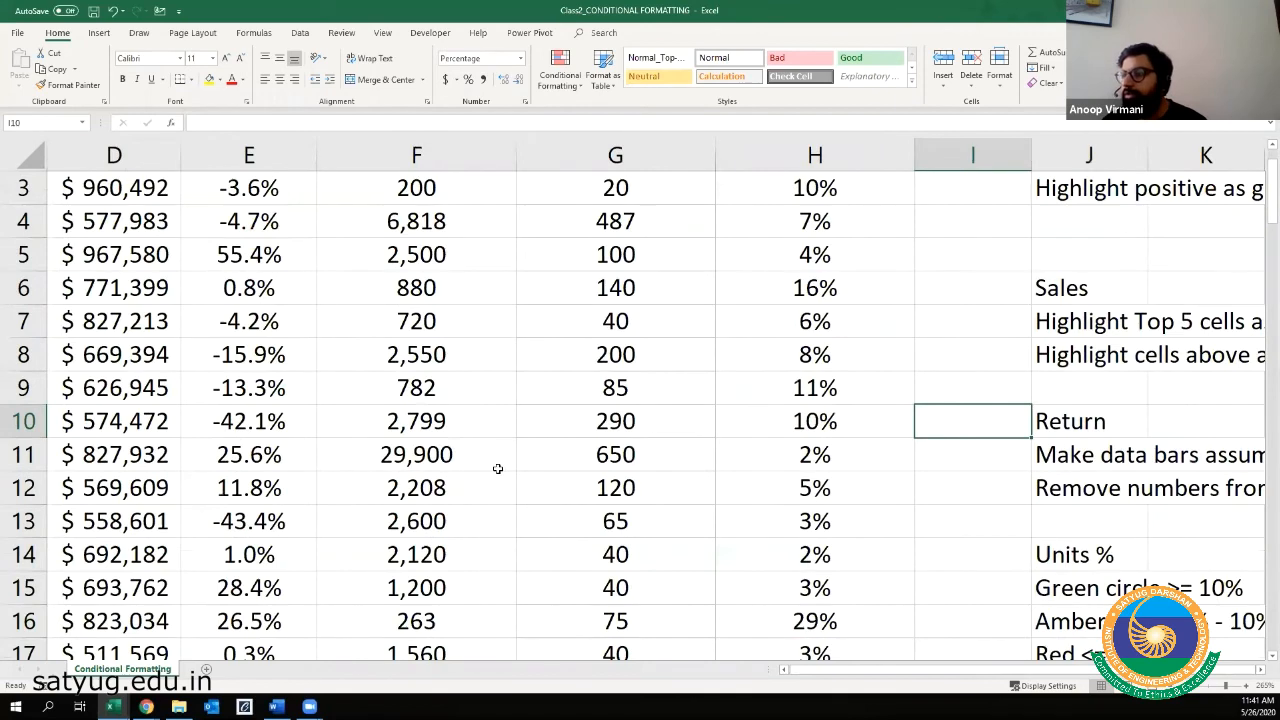
pyautogui.hscroll(-3, 500, 467)
pyautogui.scroll(1, 500, 467)
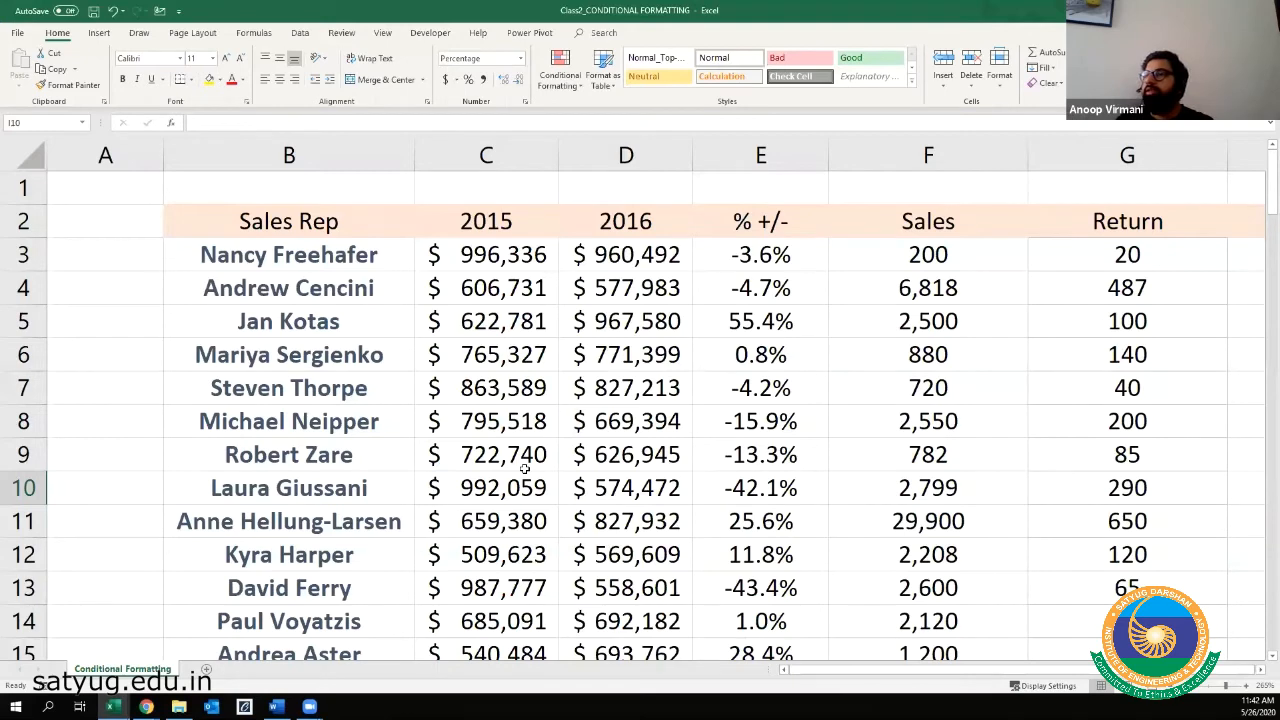
pyautogui.scroll(-1, 947, 393)
pyautogui.scroll(-3, 947, 393)
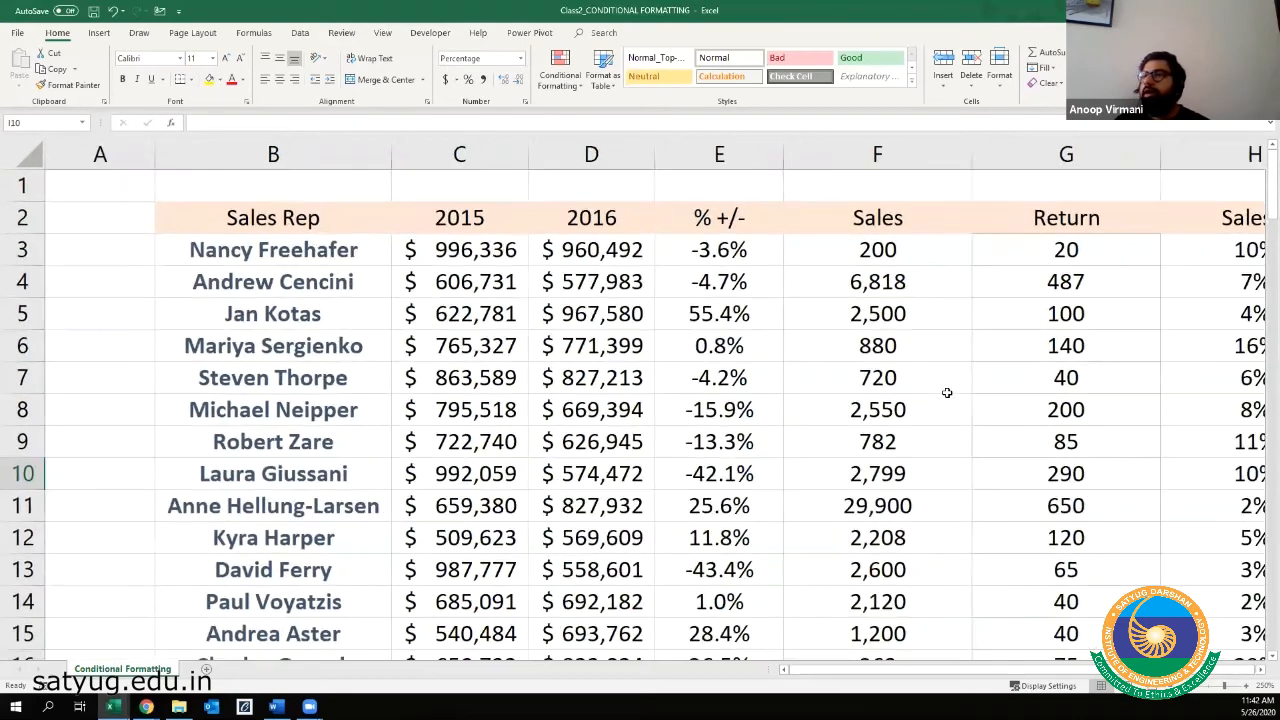
# - Change the header of the names column in B2 to Sales Staff
pyautogui.click(258, 207)
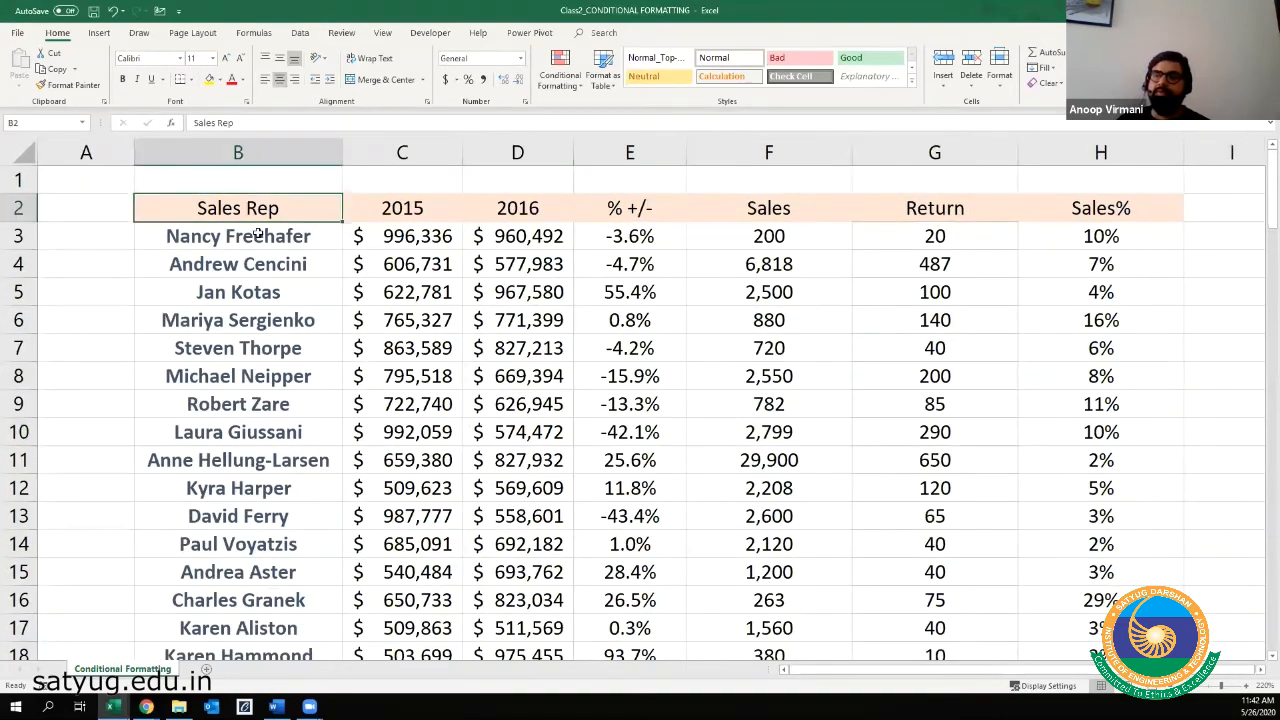
pyautogui.click(280, 127)
pyautogui.hotkey('ctrl', 'shift', 'Left')
pyautogui.write('Stass')
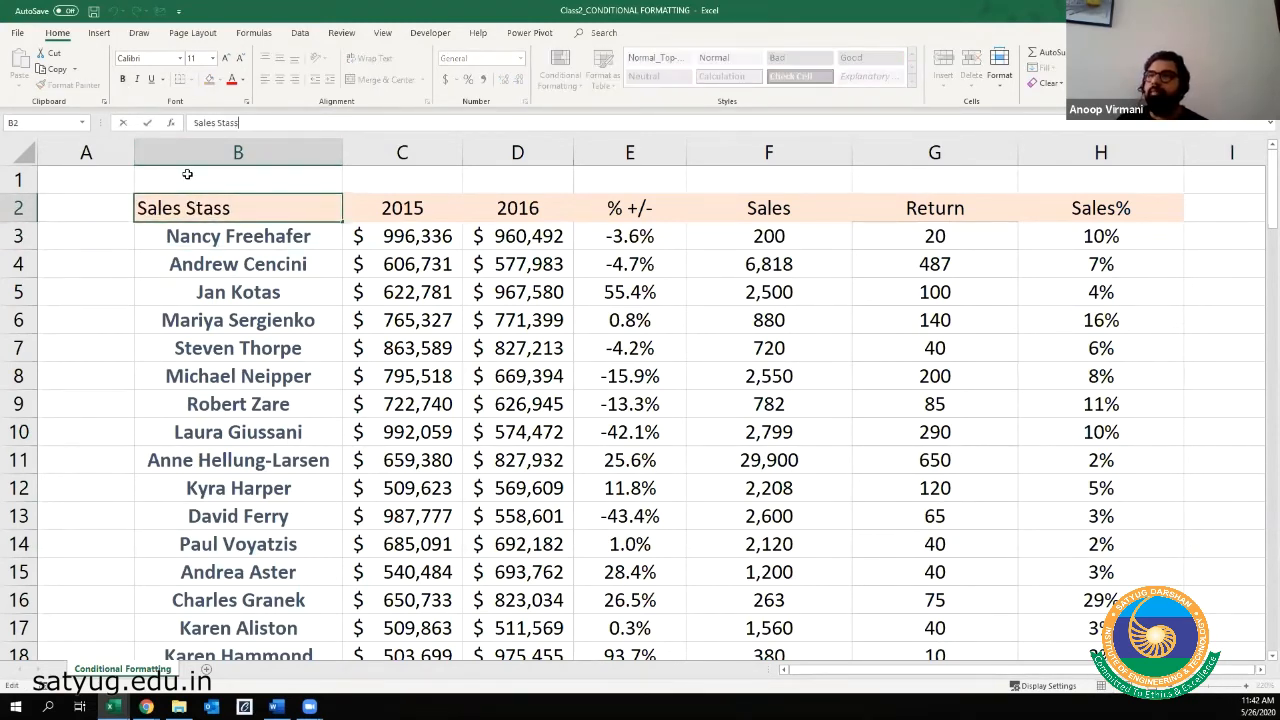
pyautogui.press('BackSpace')
pyautogui.press('BackSpace')
pyautogui.write('ff')
pyautogui.press('Return')
pyautogui.press('Down')
pyautogui.press('Down')
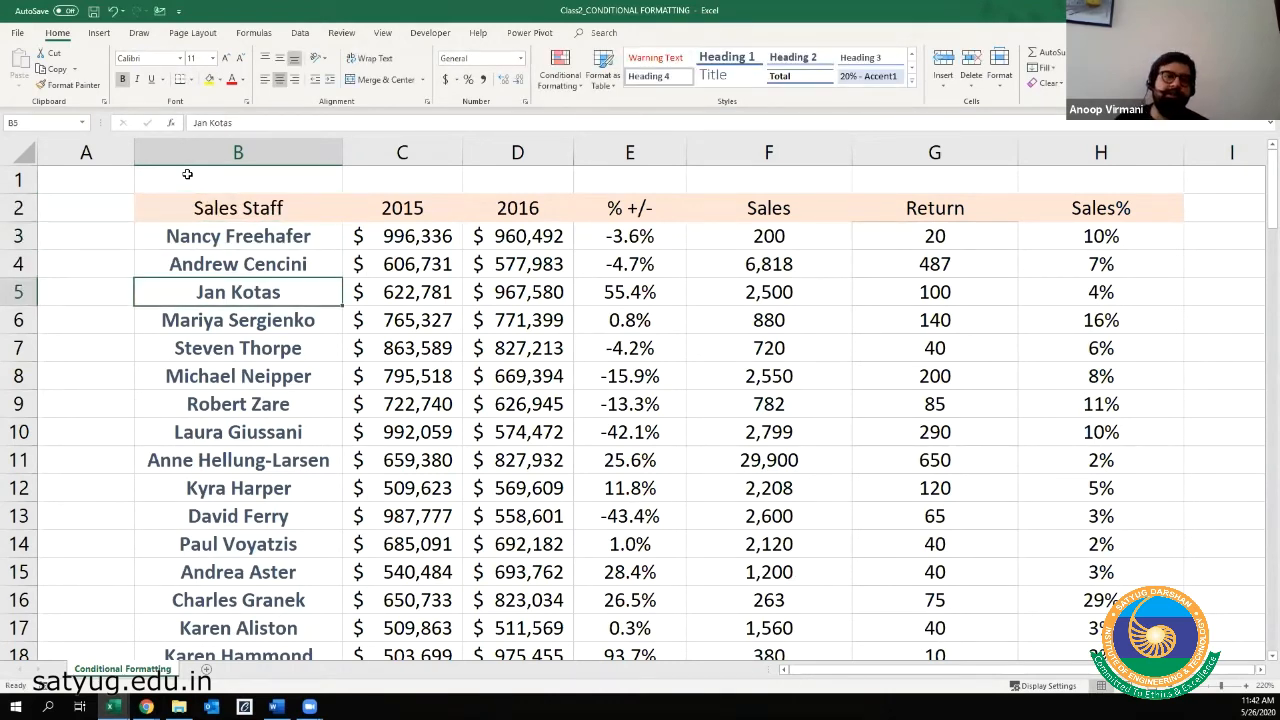
# - Review the Sales Staff, 2015 and 2016 columns and inspect the year-on-year change formula in E3
pyautogui.press('Up')
pyautogui.press('Up')
pyautogui.press('Up')
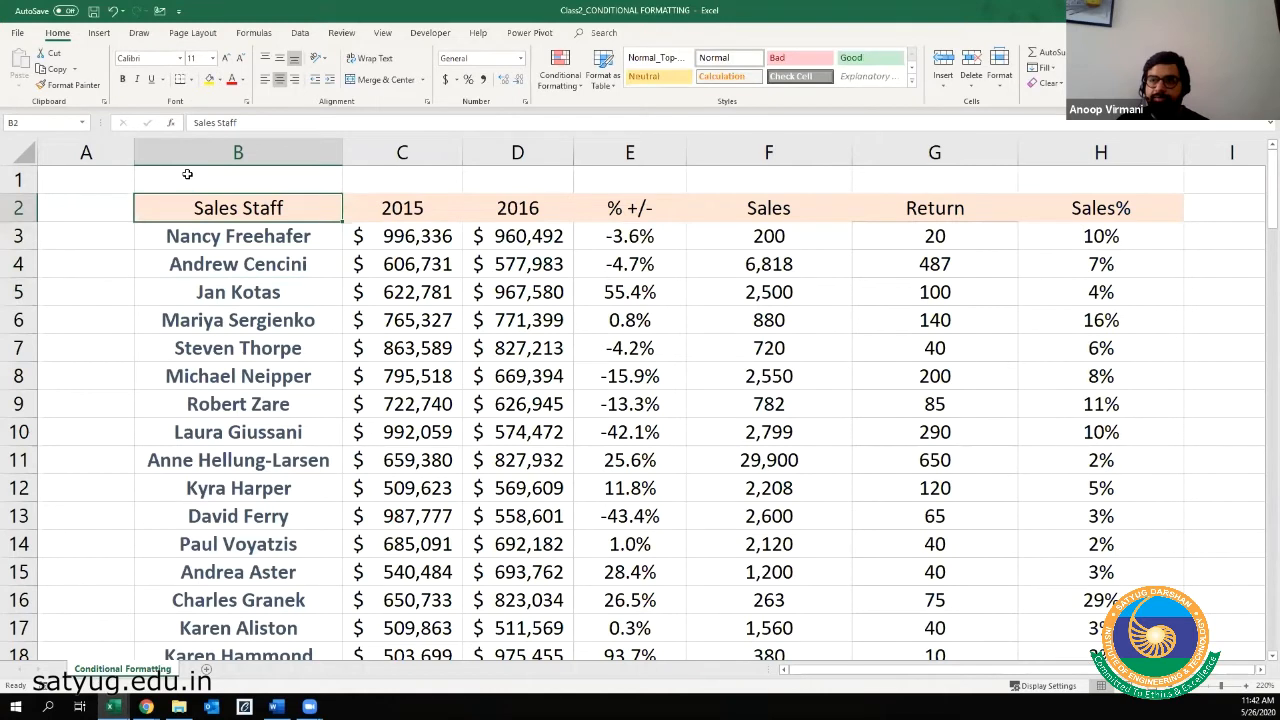
pyautogui.press('Right')
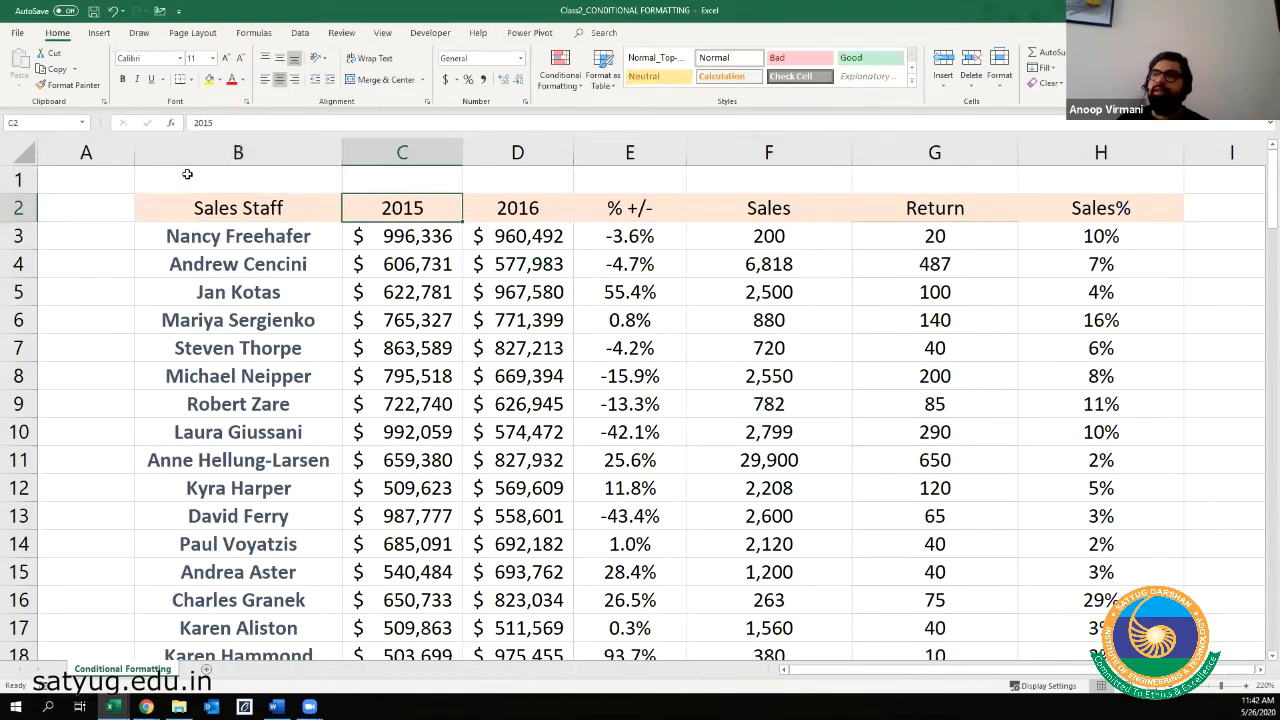
pyautogui.press('Down')
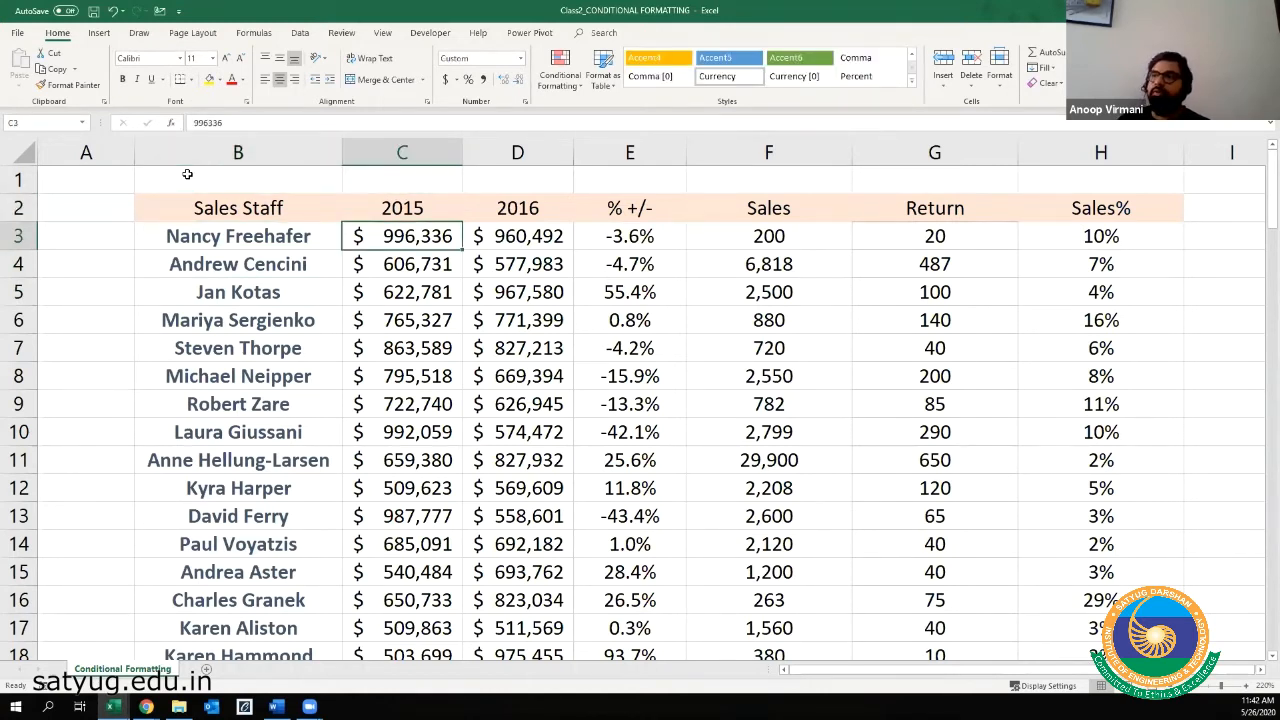
pyautogui.press('Right')
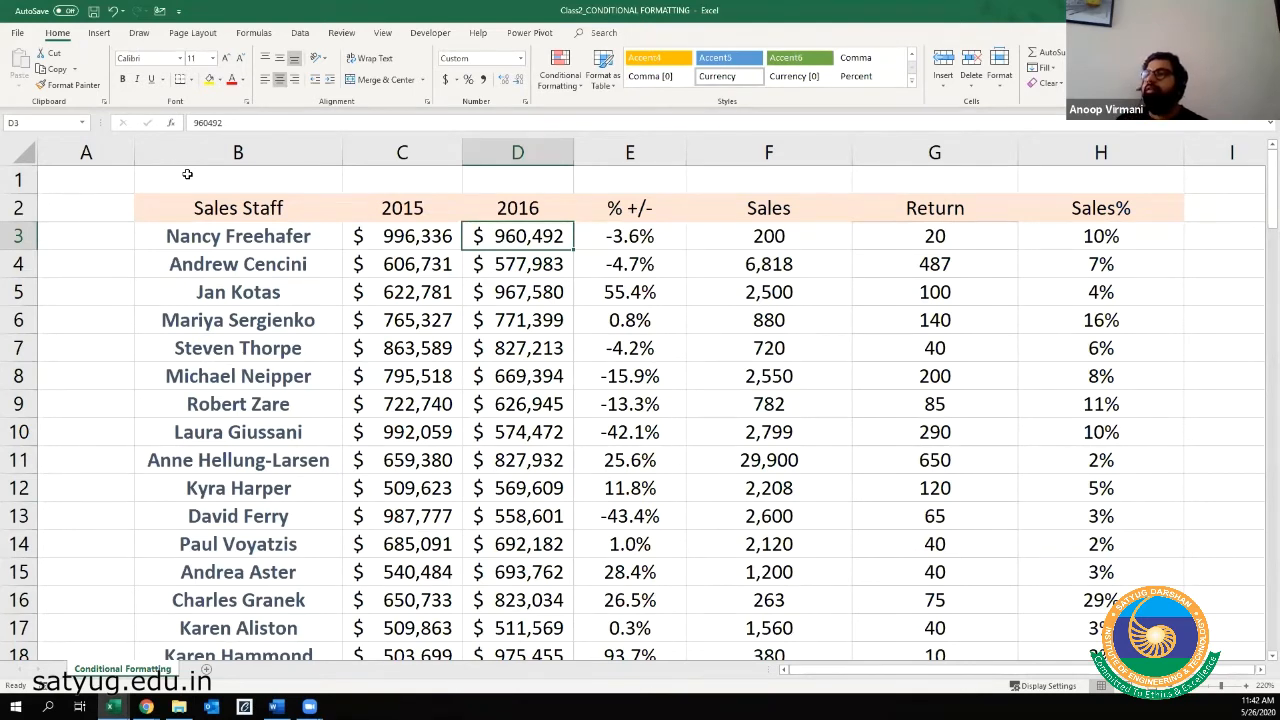
pyautogui.press('Up')
pyautogui.press('Right')
pyautogui.press('Down')
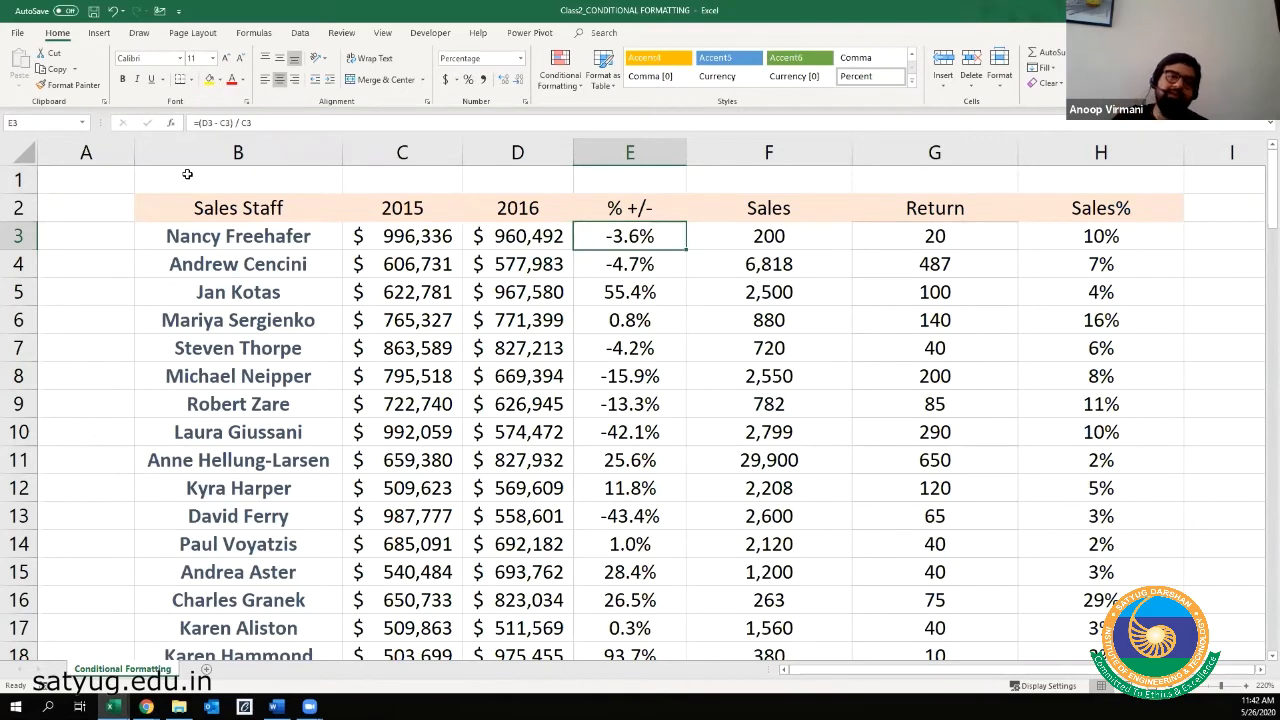
pyautogui.press('F2')
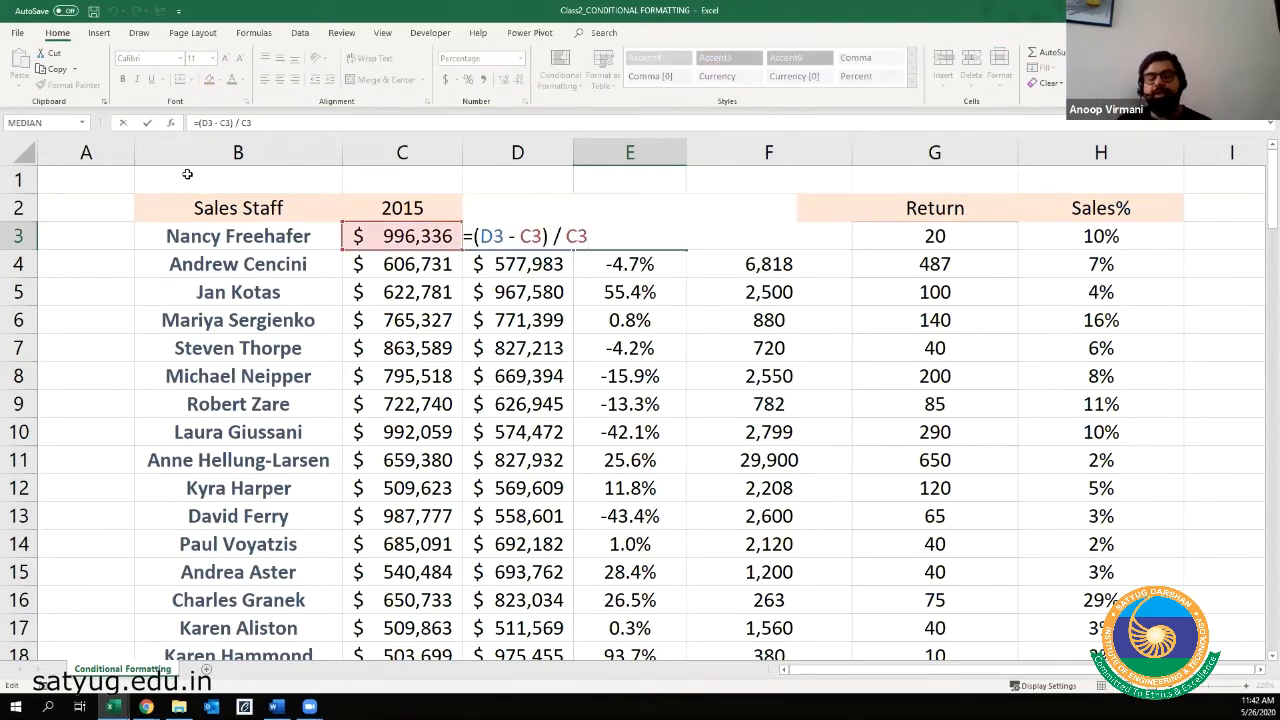
pyautogui.press('Escape')
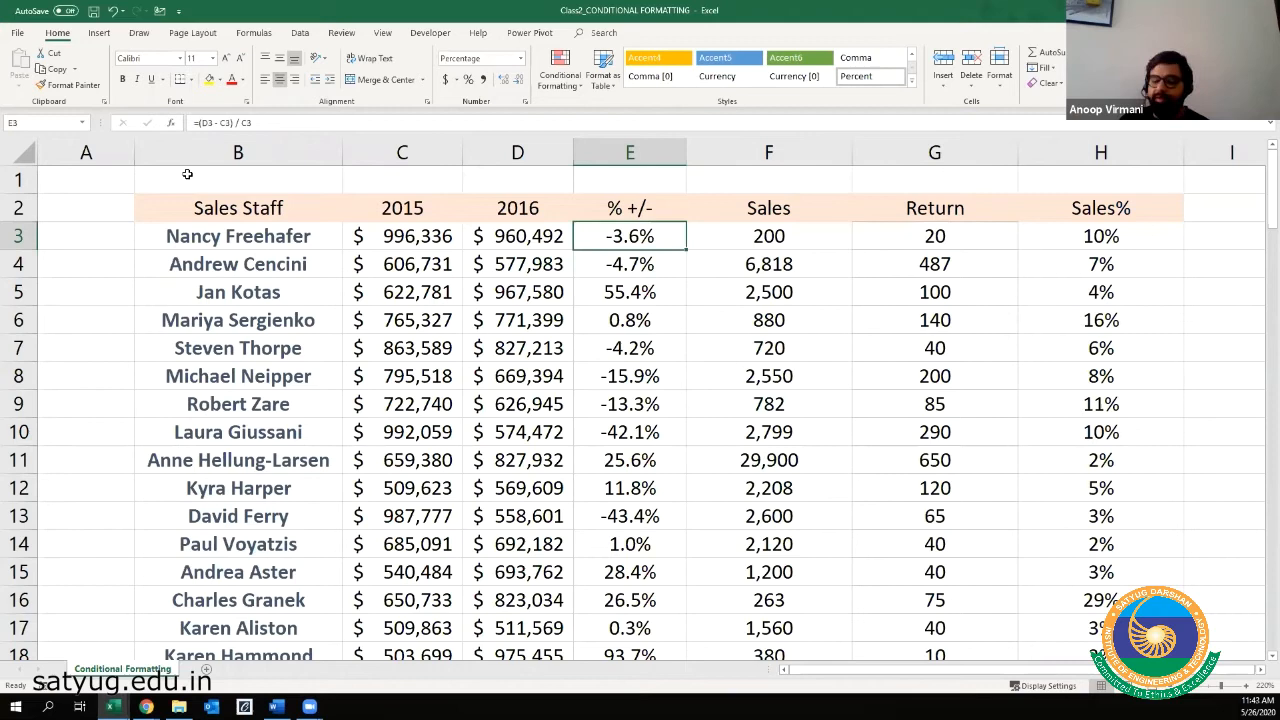
# - Label the % +/- column by entering Growth rate in E1 above its header
pyautogui.press('Up')
pyautogui.press('Up')
pyautogui.write('Growtrh rate')
pyautogui.press('Left')
pyautogui.press('Left')
pyautogui.press('Right')
pyautogui.press('Right')
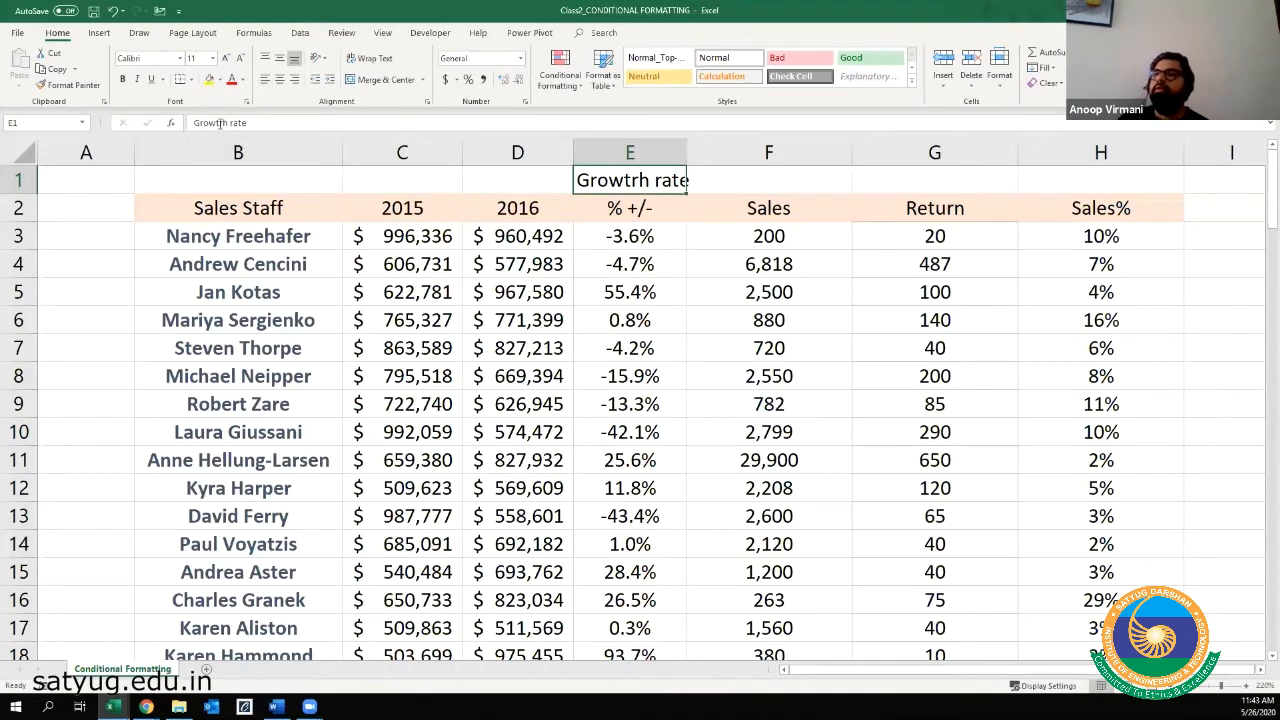
pyautogui.click(220, 122)
pyautogui.press('BackSpace')
pyautogui.press('Return')
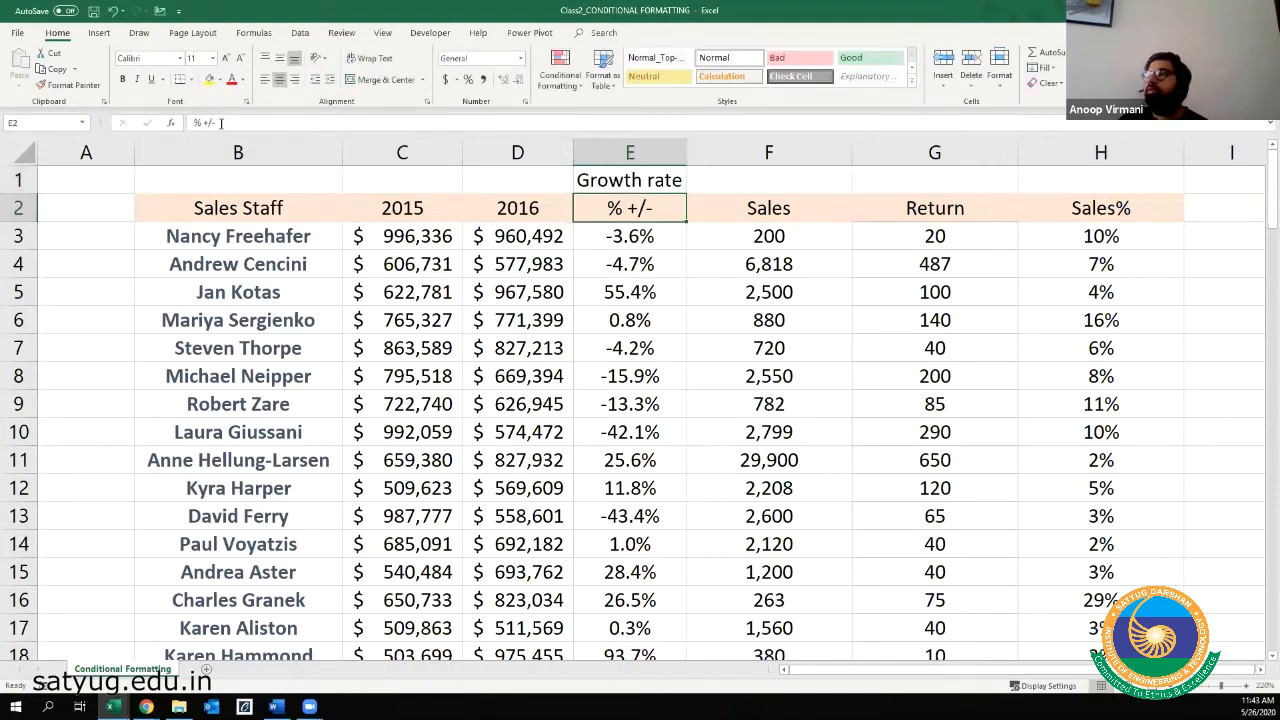
# - Examine the Sales, Return and Sales% headers and the 2015 figures in column C
pyautogui.press('Right')
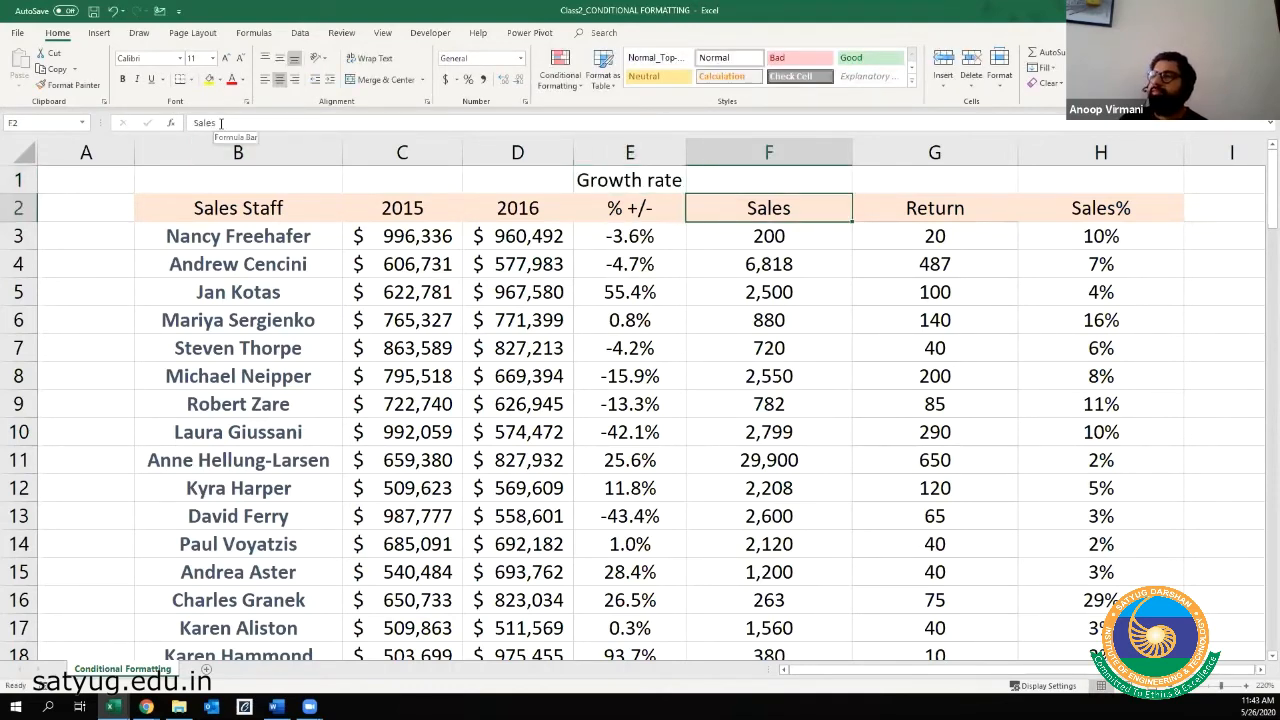
pyautogui.press('Right')
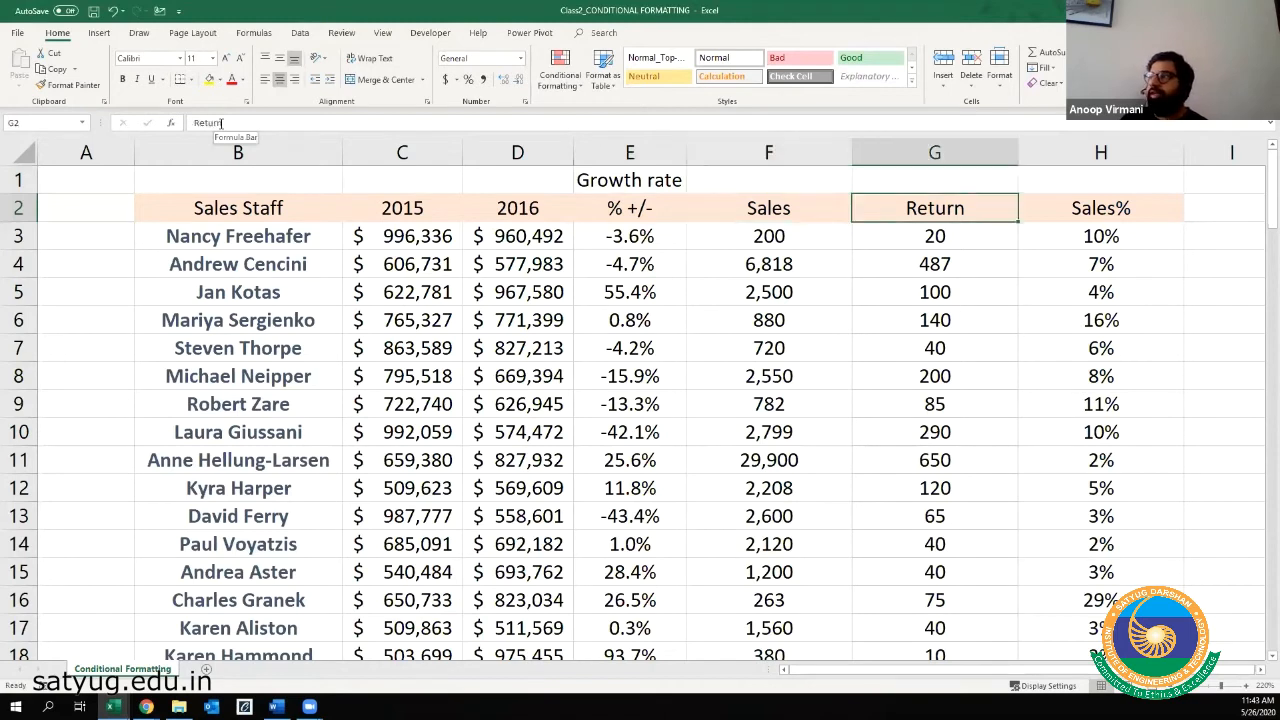
pyautogui.press('Right')
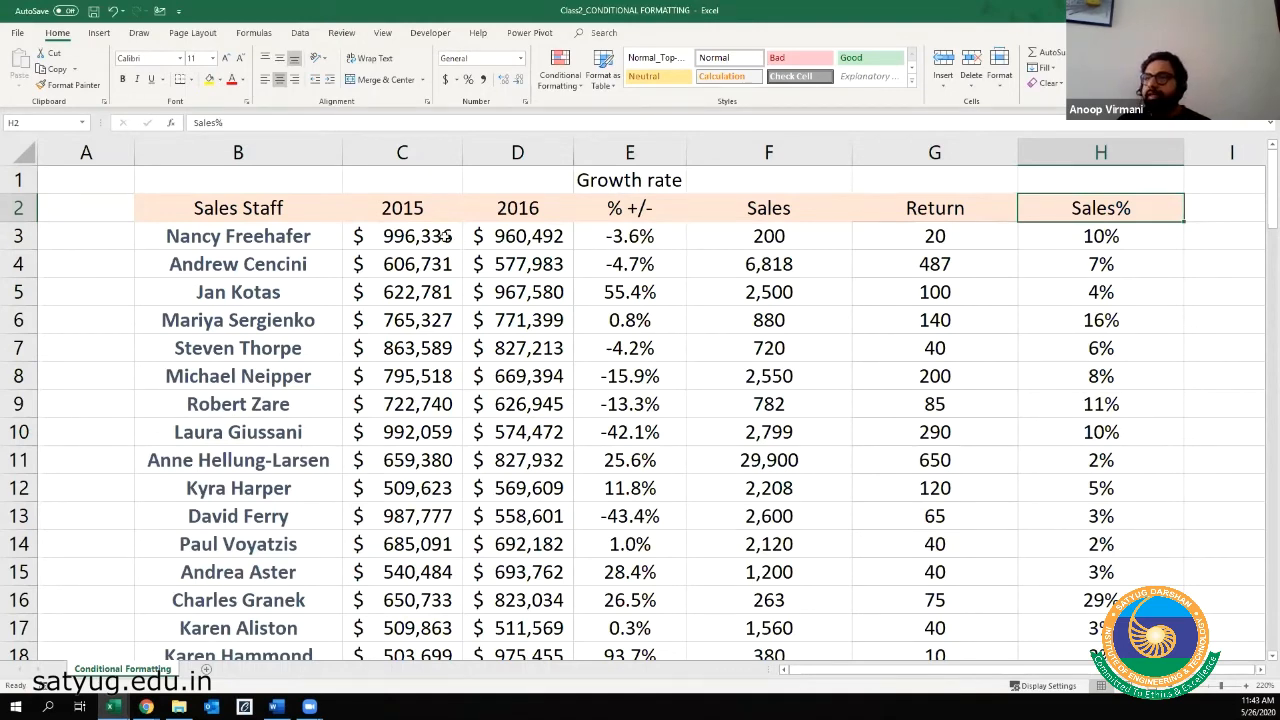
pyautogui.click(452, 242)
pyautogui.scroll(-2, 425, 335)
pyautogui.scroll(2, 428, 522)
pyautogui.click(436, 357)
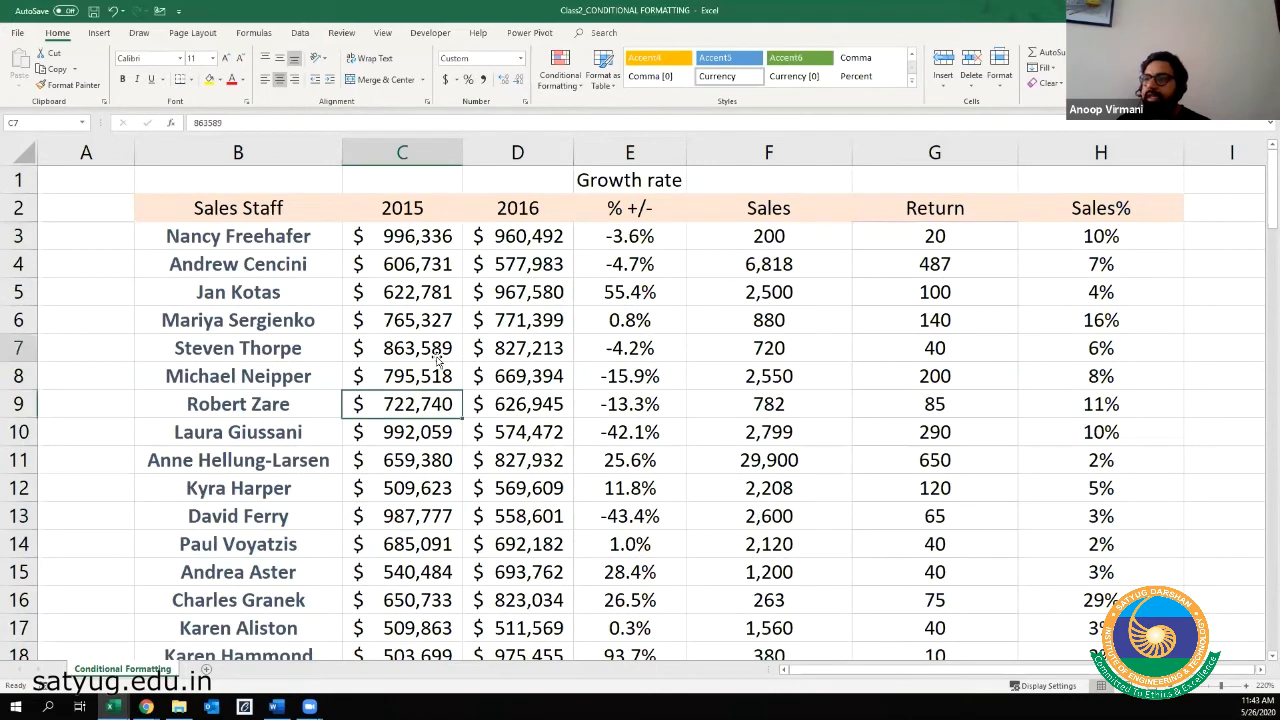
pyautogui.click(441, 246)
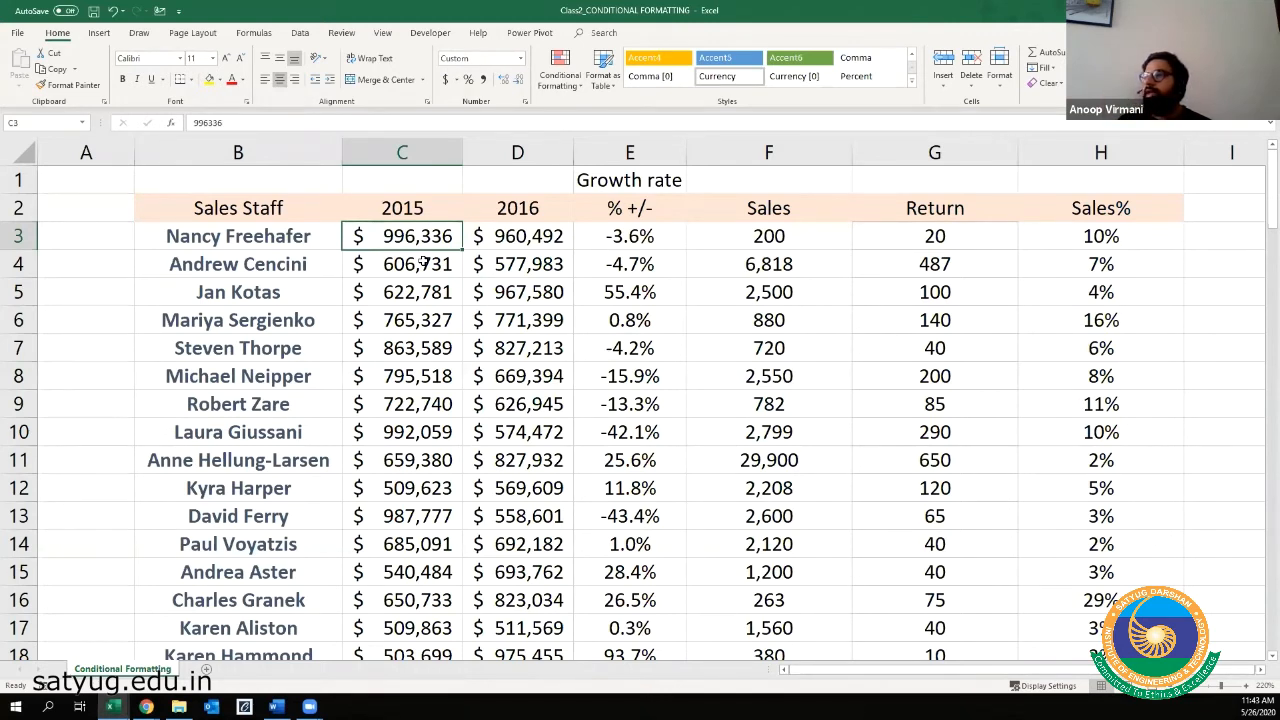
# - Go across the table headers to the formatting task notes in column J and read the first task in J3
pyautogui.press('Right')
pyautogui.press('Up')
pyautogui.press('Right')
pyautogui.press('Right')
pyautogui.press('Right')
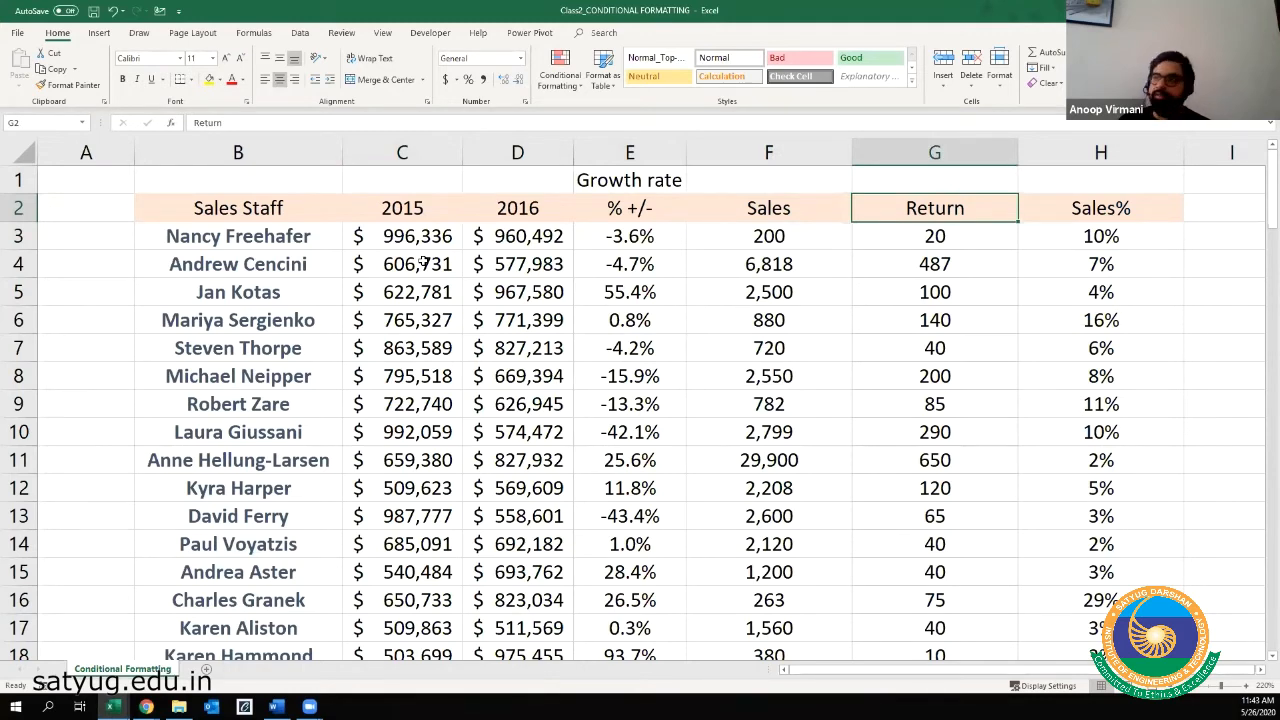
pyautogui.press('Right')
pyautogui.press('Right')
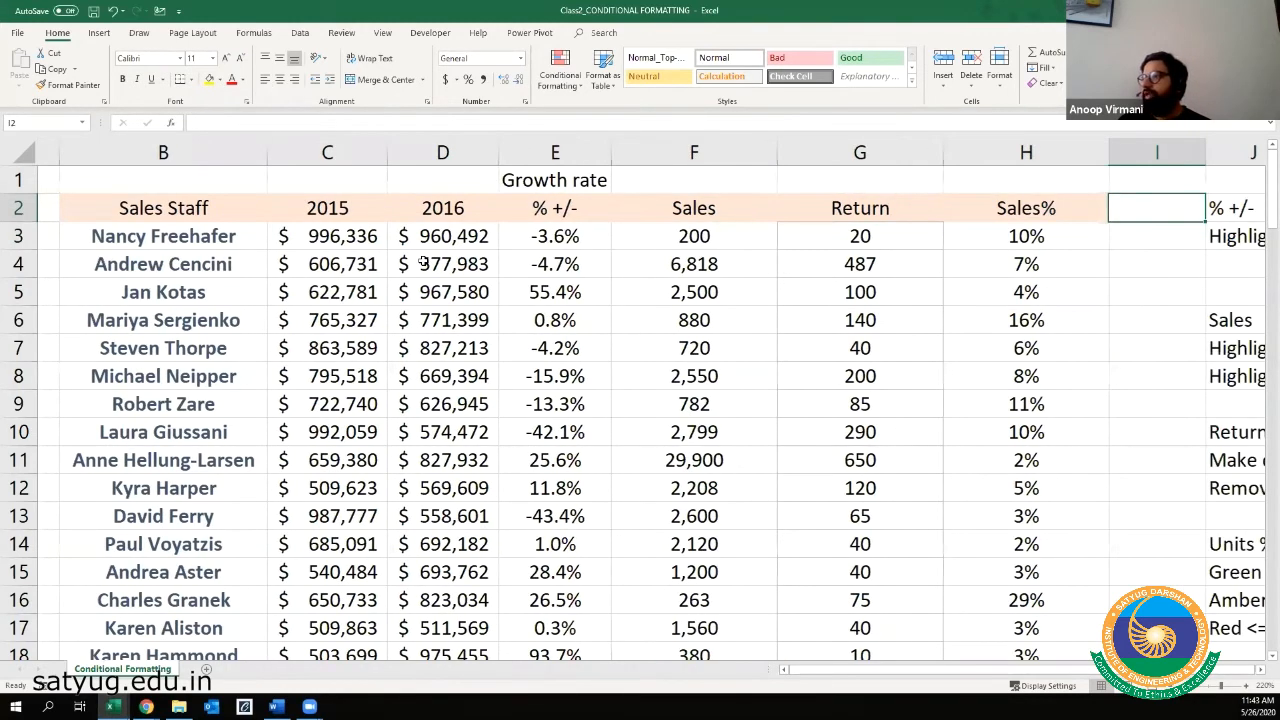
pyautogui.press('Right')
pyautogui.press('Right')
pyautogui.press('Right')
pyautogui.press('Right')
pyautogui.hotkey('ctrl', 'Left')
pyautogui.press('Down')
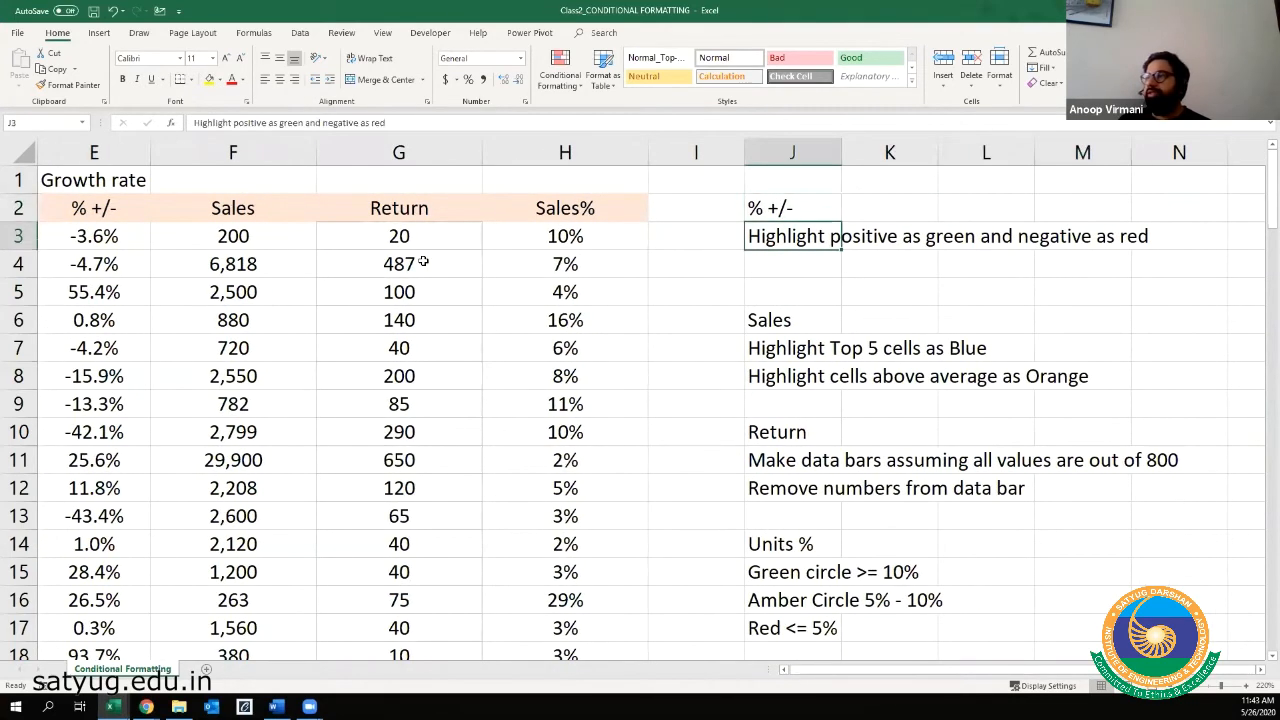
# - Change the first task heading in J2 to Groth Rate
pyautogui.click(764, 207)
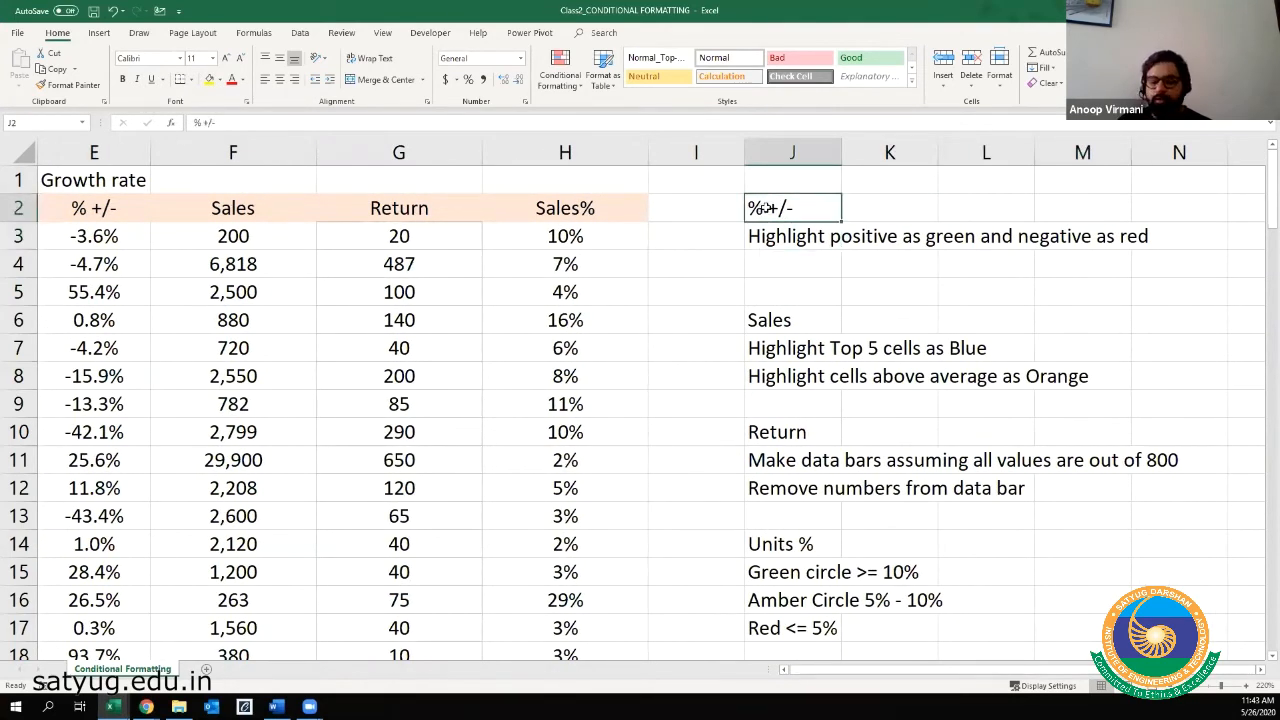
pyautogui.write('Growth Rate')
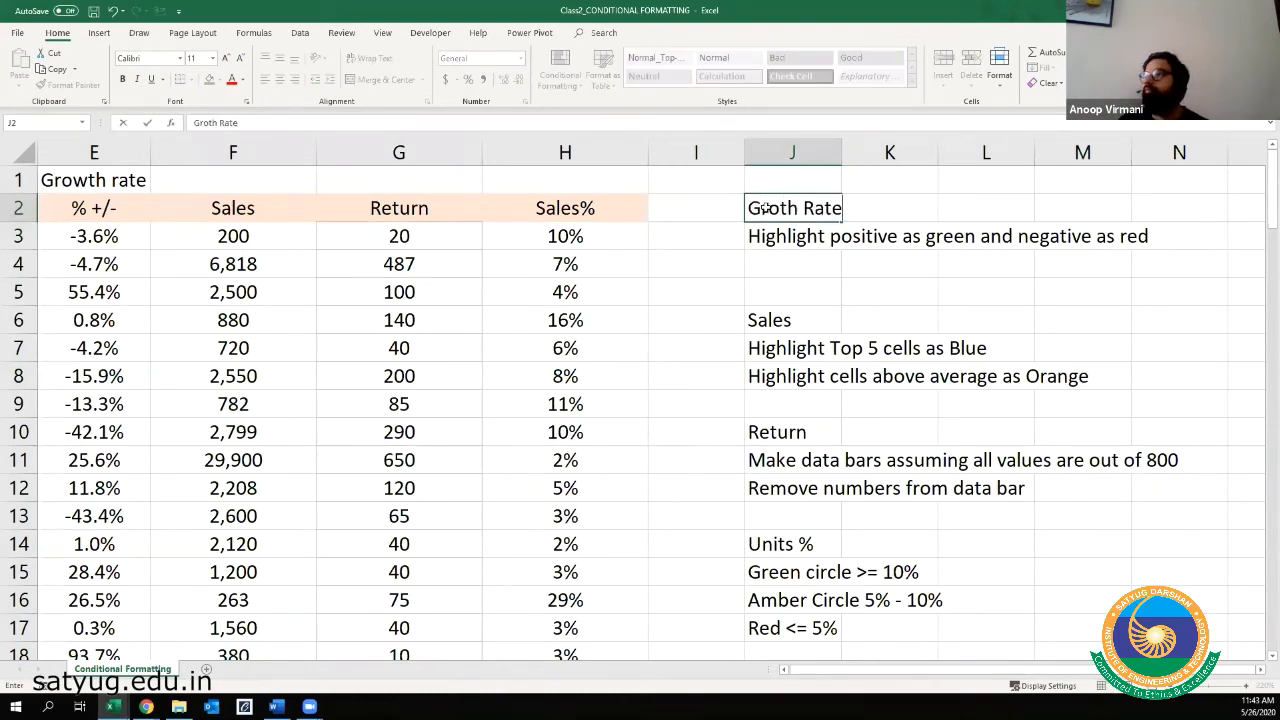
pyautogui.press('Return')
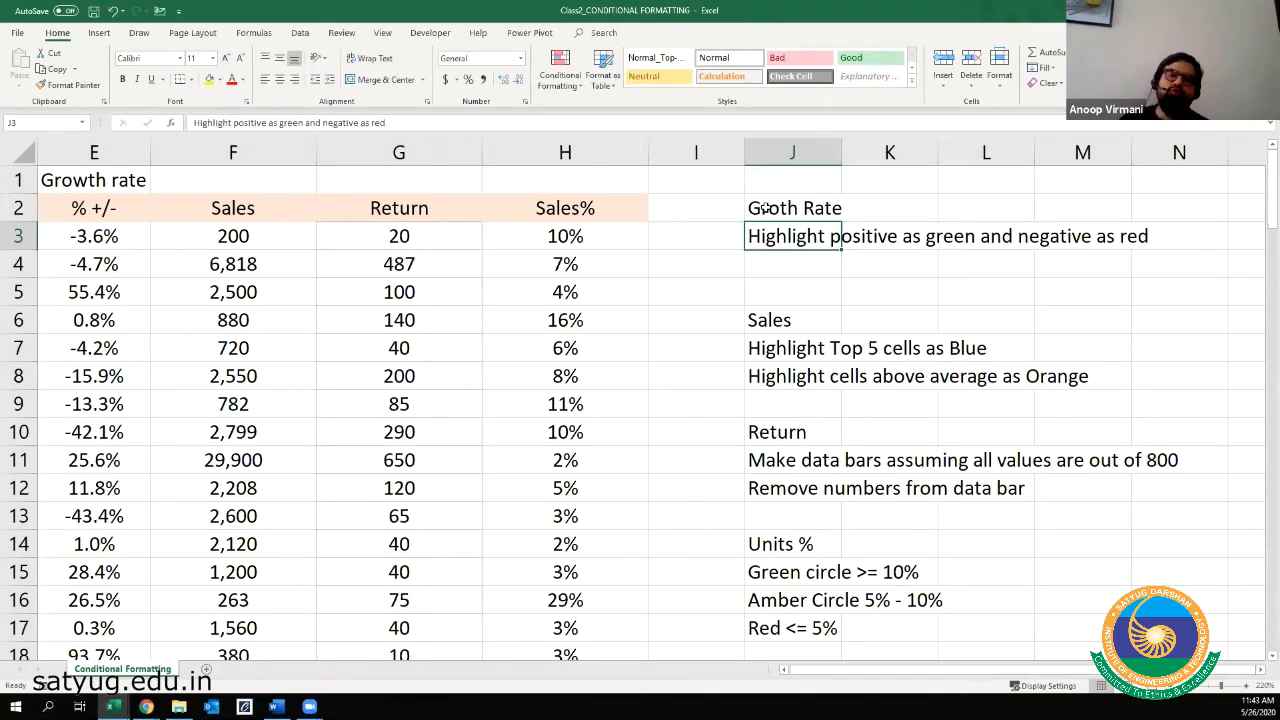
# - Return to the growth rates in column E and examine individual positive values in E5, E6 and E11
pyautogui.press('Left')
pyautogui.press('Left')
pyautogui.press('Left')
pyautogui.press('Left')
pyautogui.press('Left')
pyautogui.press('Left')
pyautogui.press('Left')
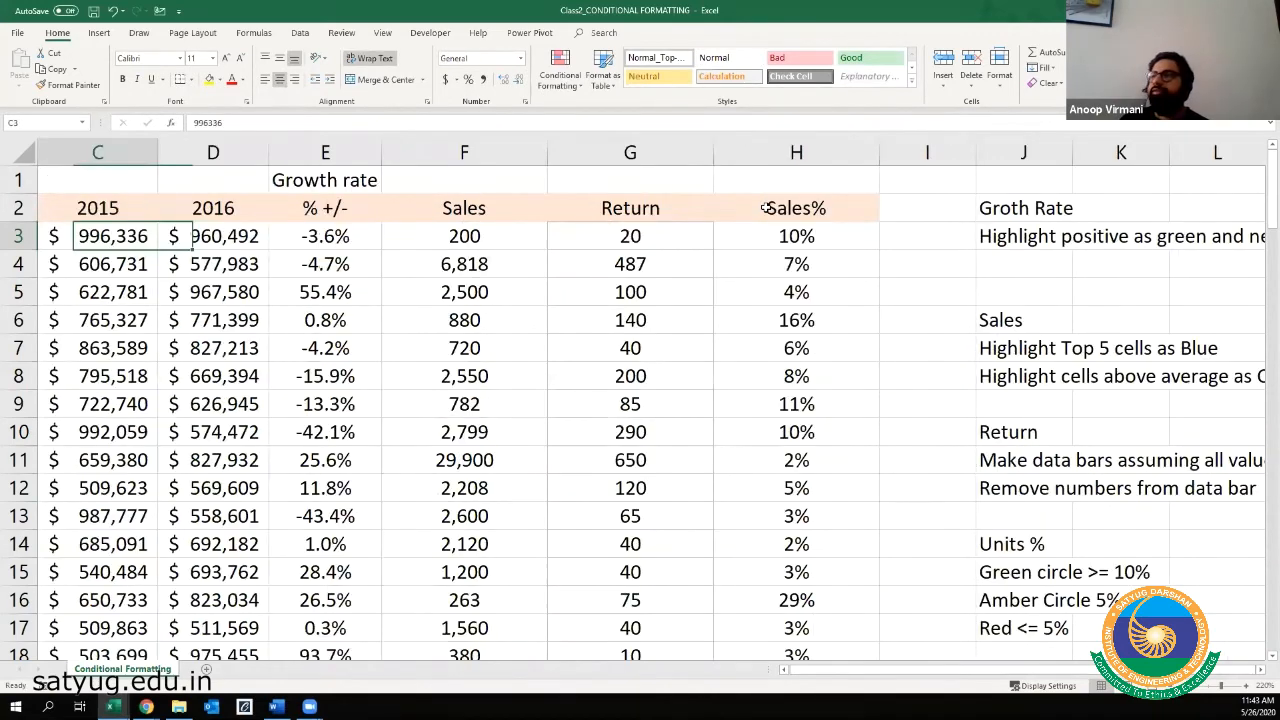
pyautogui.press('Right')
pyautogui.press('Right')
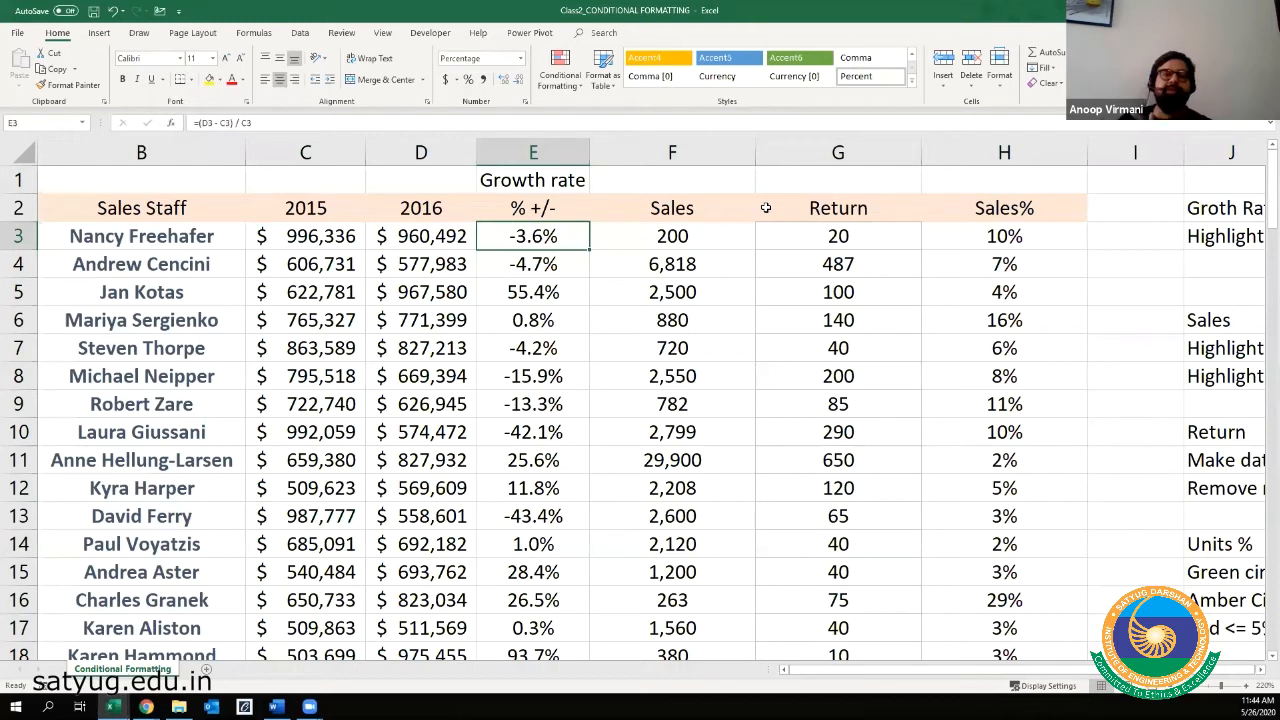
pyautogui.click(531, 290)
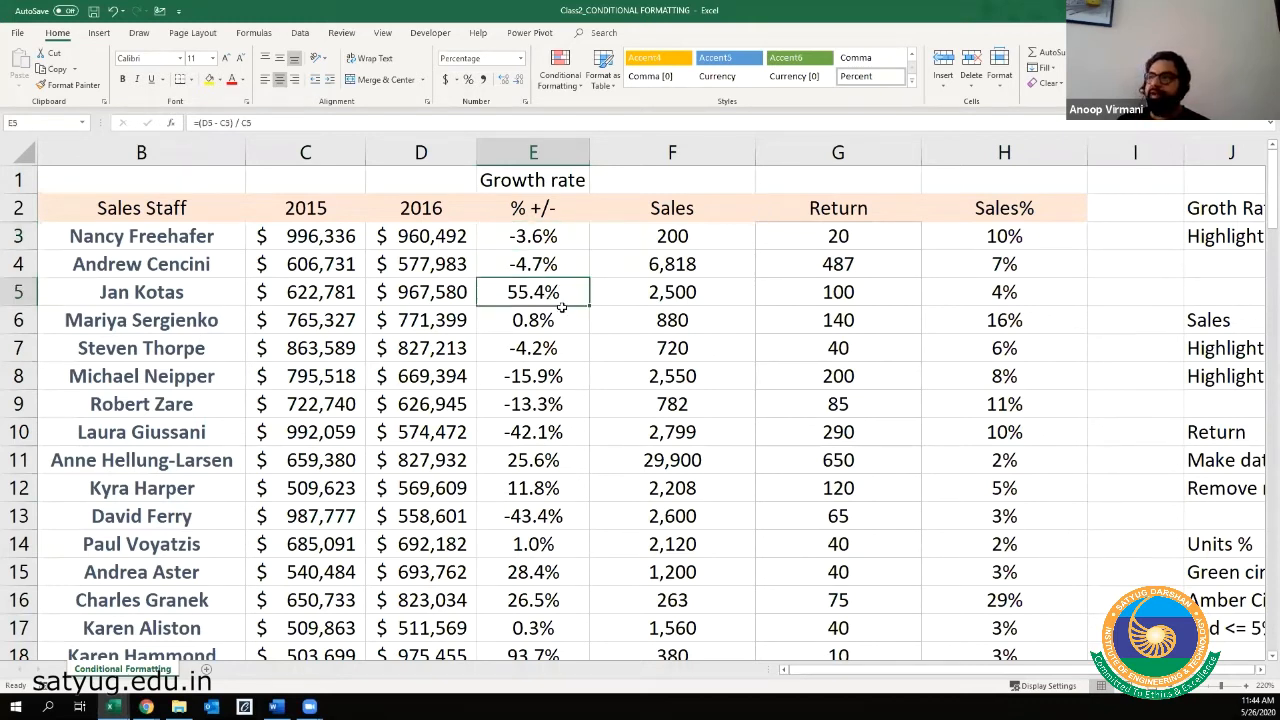
pyautogui.click(551, 320)
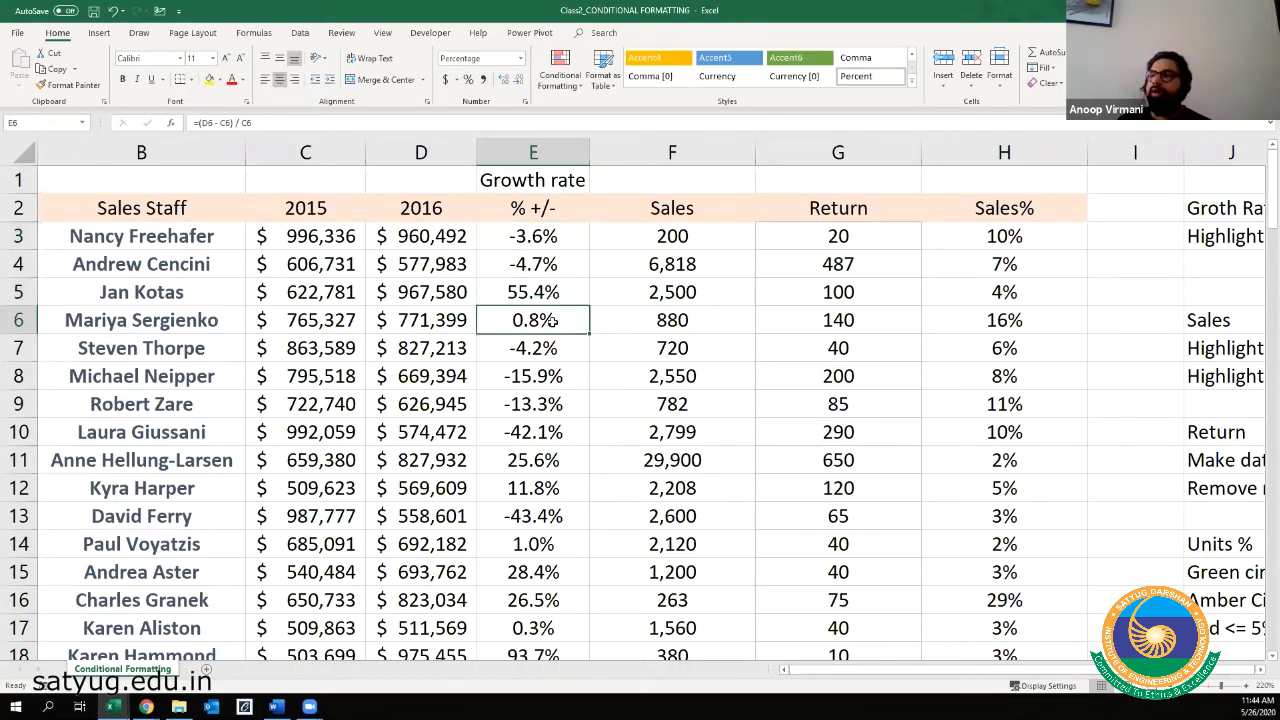
pyautogui.click(567, 457)
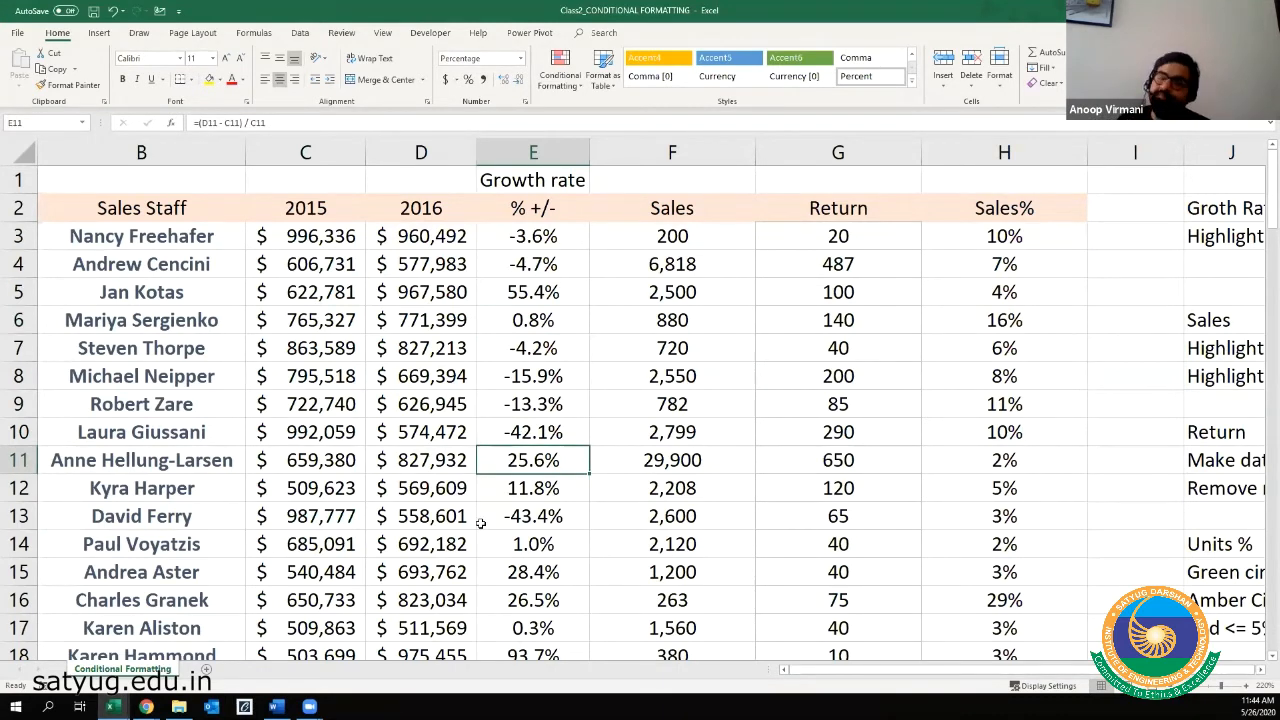
# - Apply the Green - Yellow - Red Color Scale to the growth rates in E3:E21
pyautogui.click(551, 234)
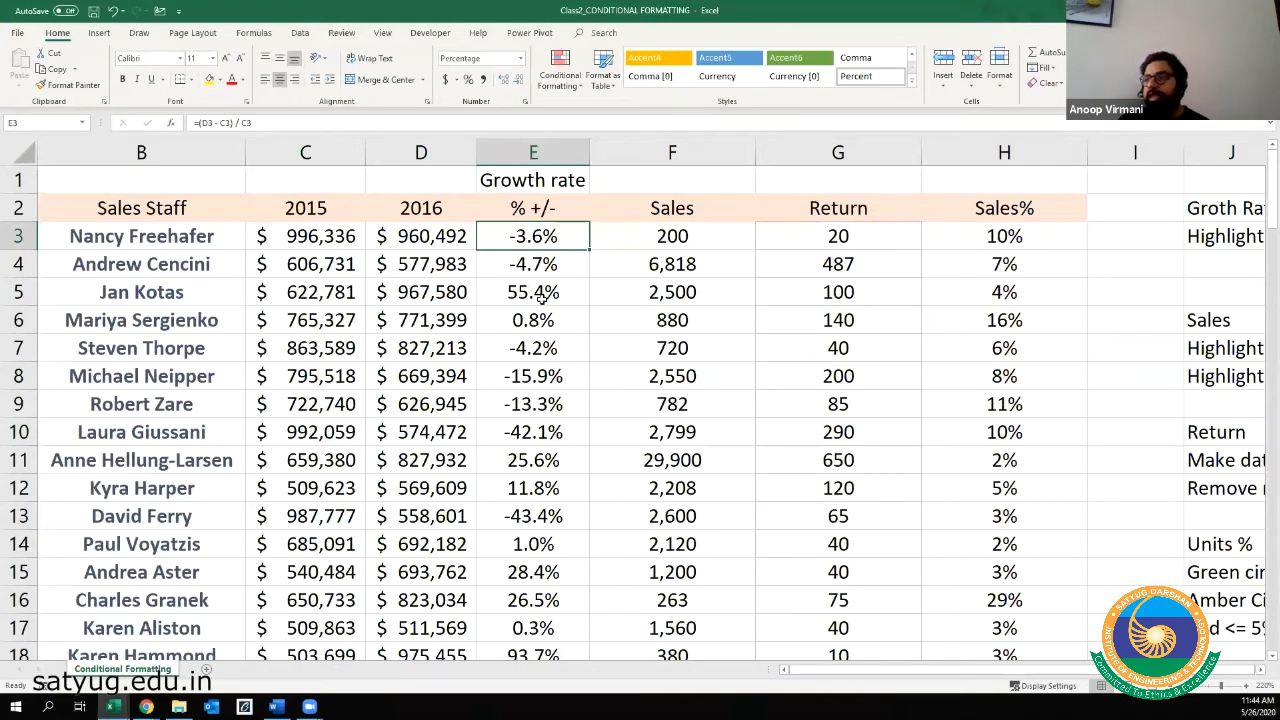
pyautogui.hotkey('ctrl', 'shift', 'Down')
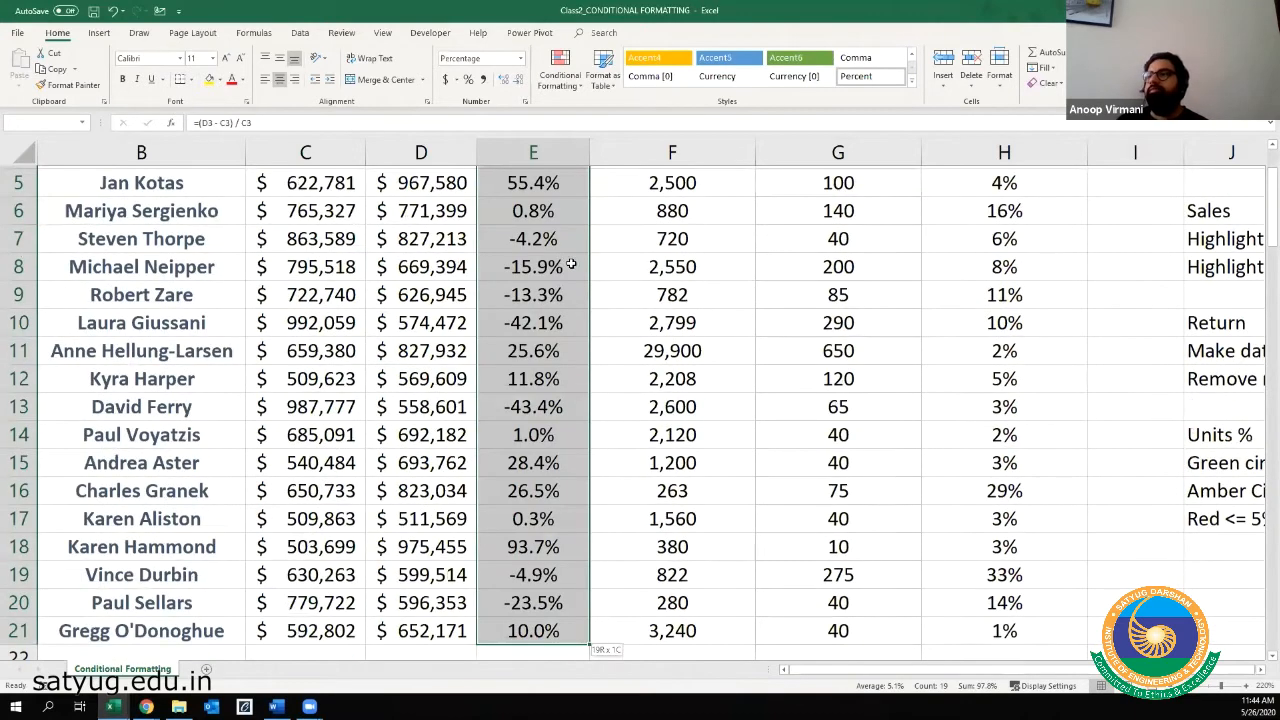
pyautogui.scroll(-4, 639, 285)
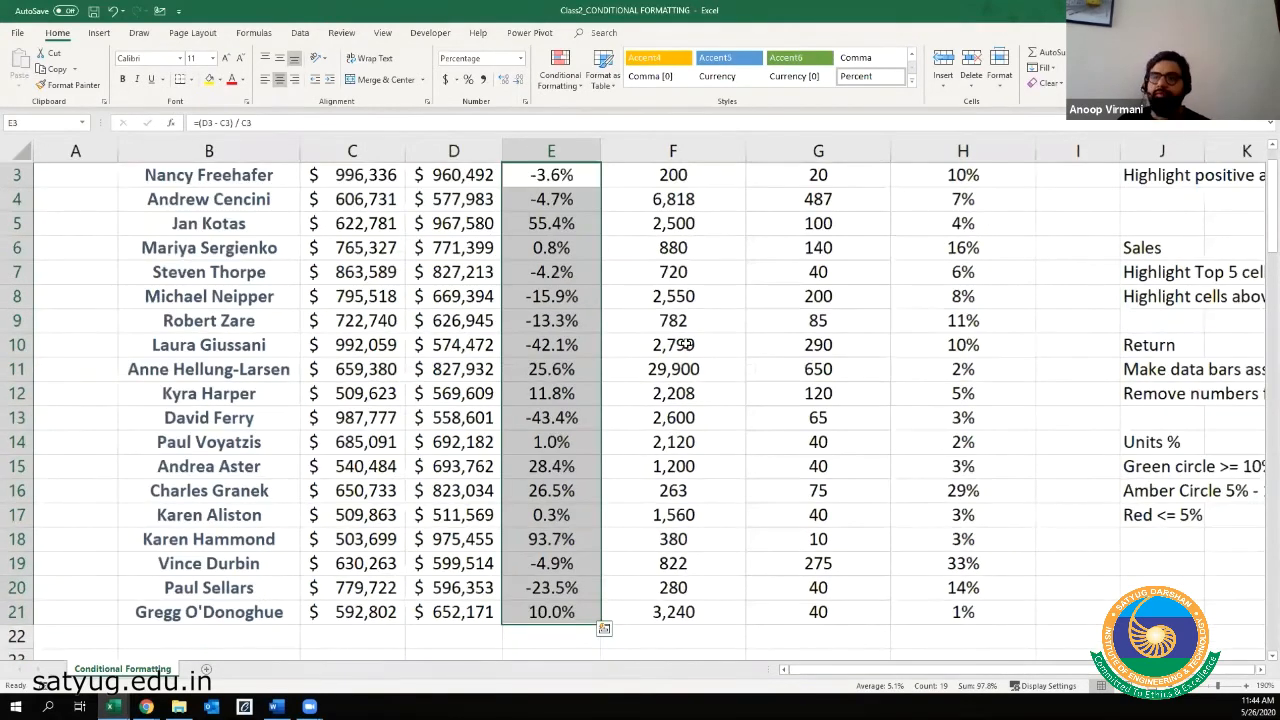
pyautogui.scroll(1, 650, 300)
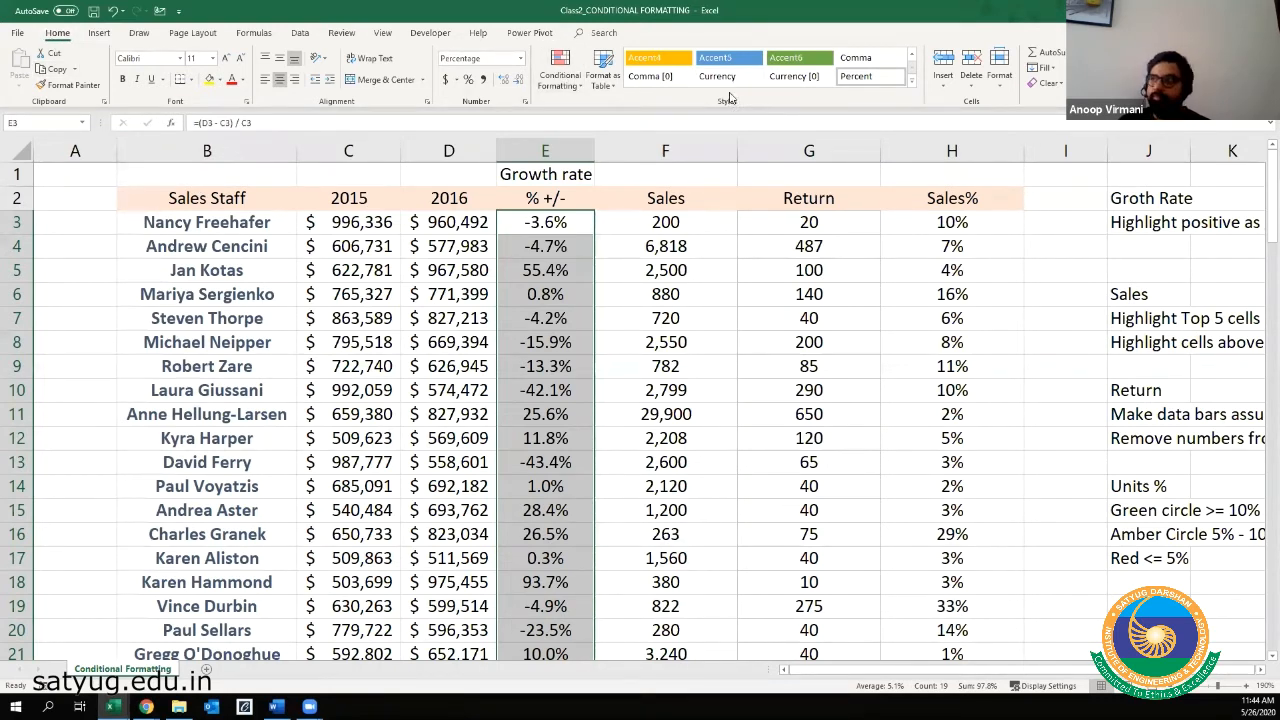
pyautogui.hotkey('ctrl', 'q')
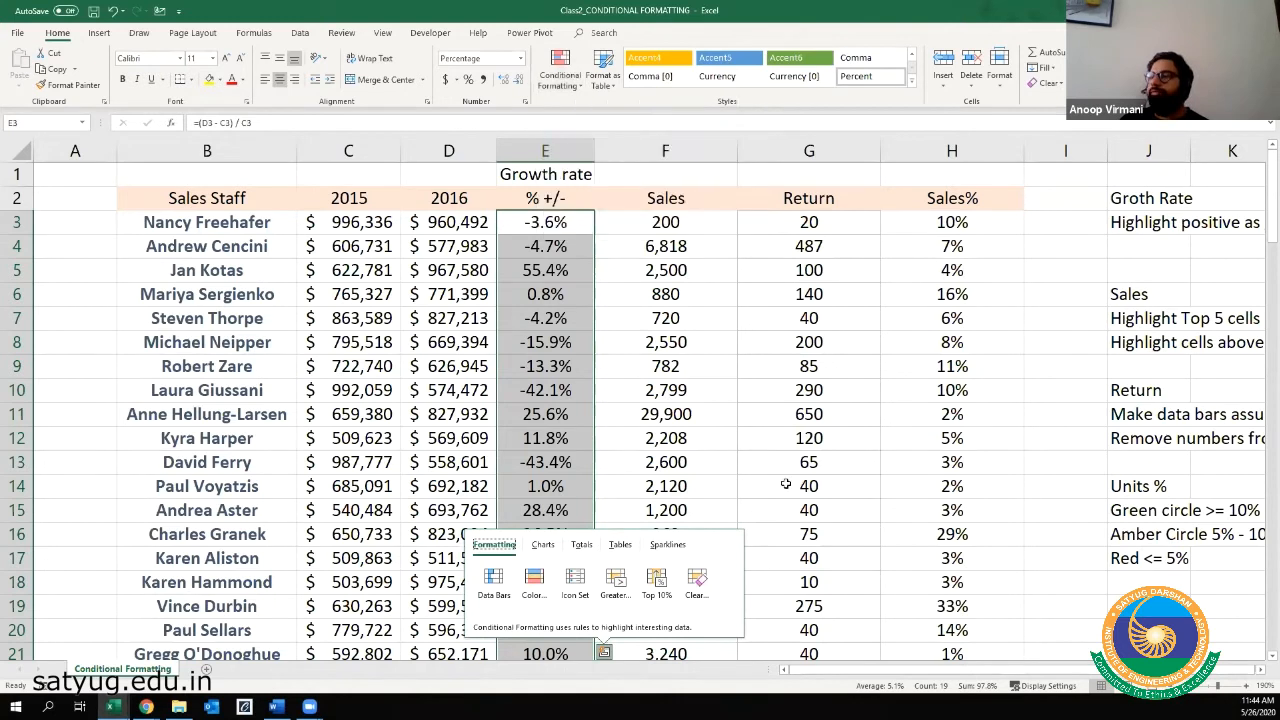
pyautogui.click(595, 77)
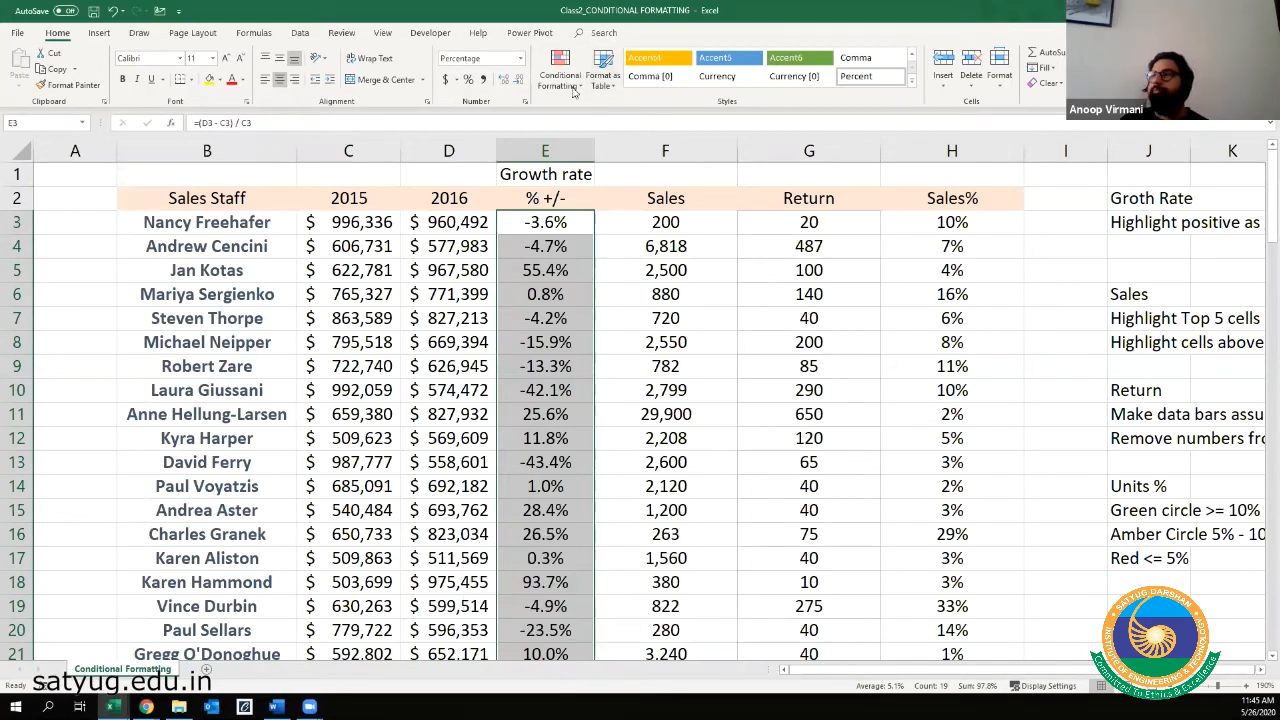
pyautogui.click(572, 87)
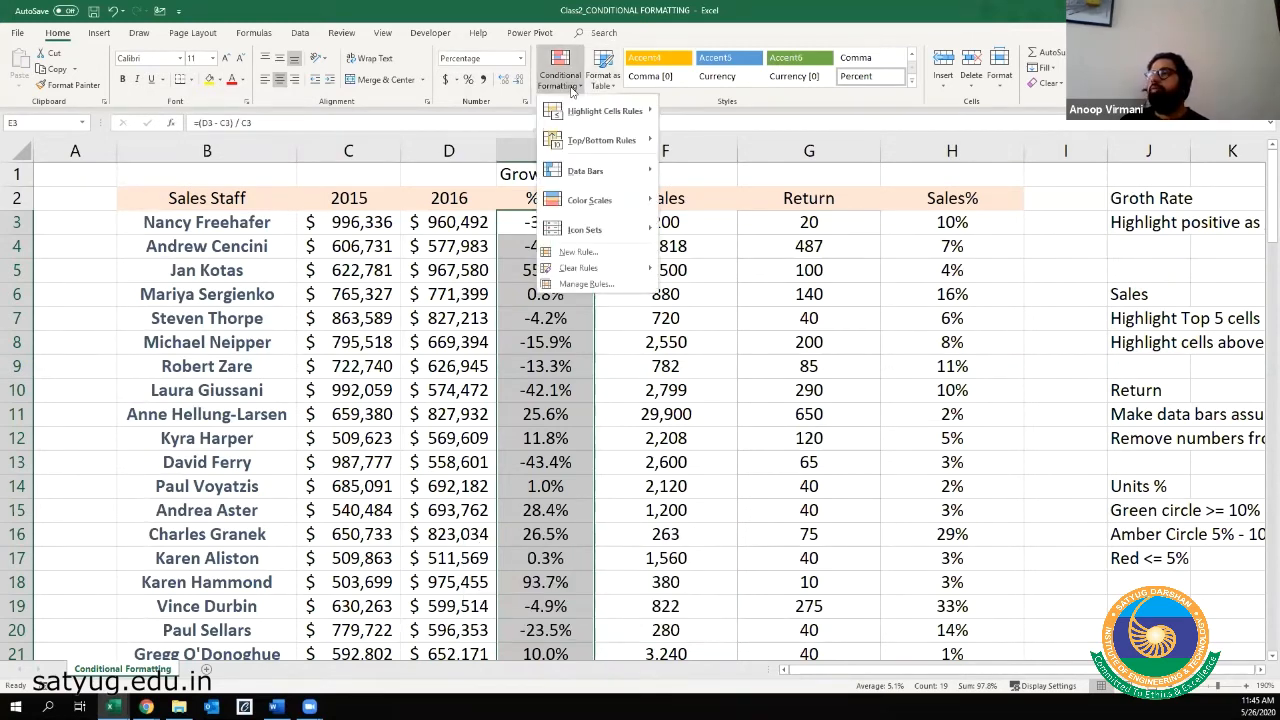
pyautogui.moveTo(585, 205)
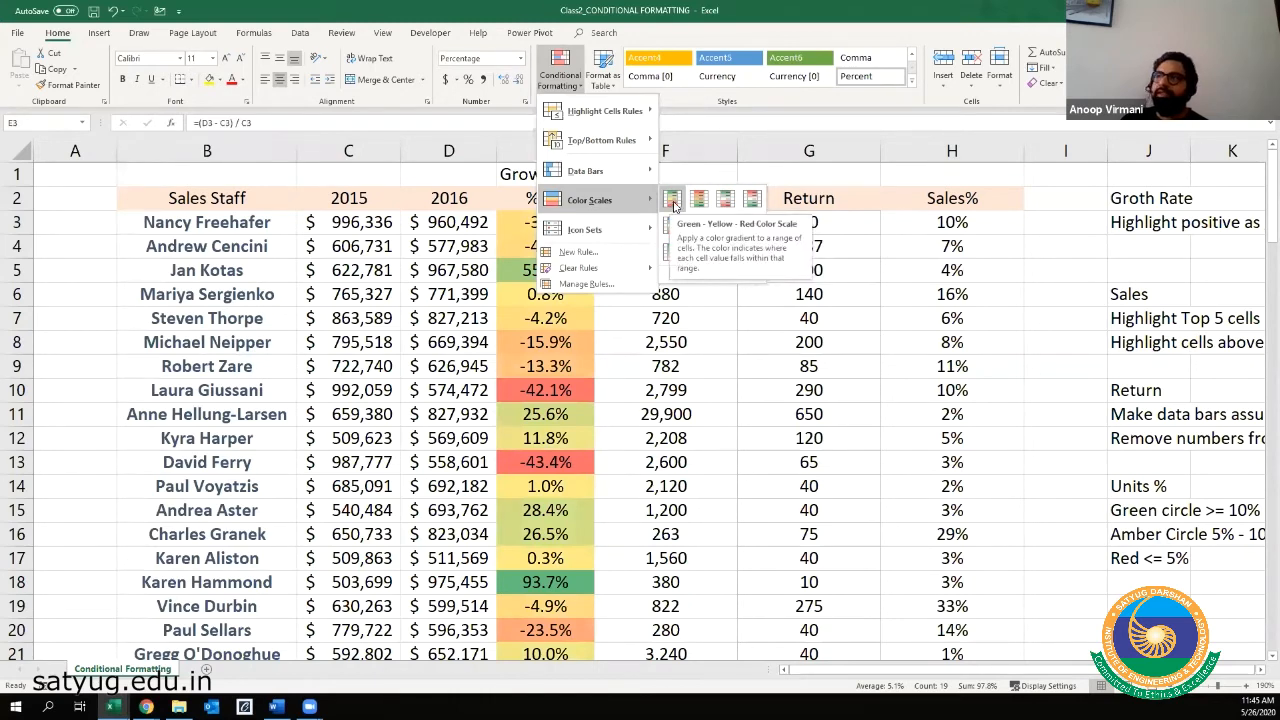
pyautogui.click(538, 436)
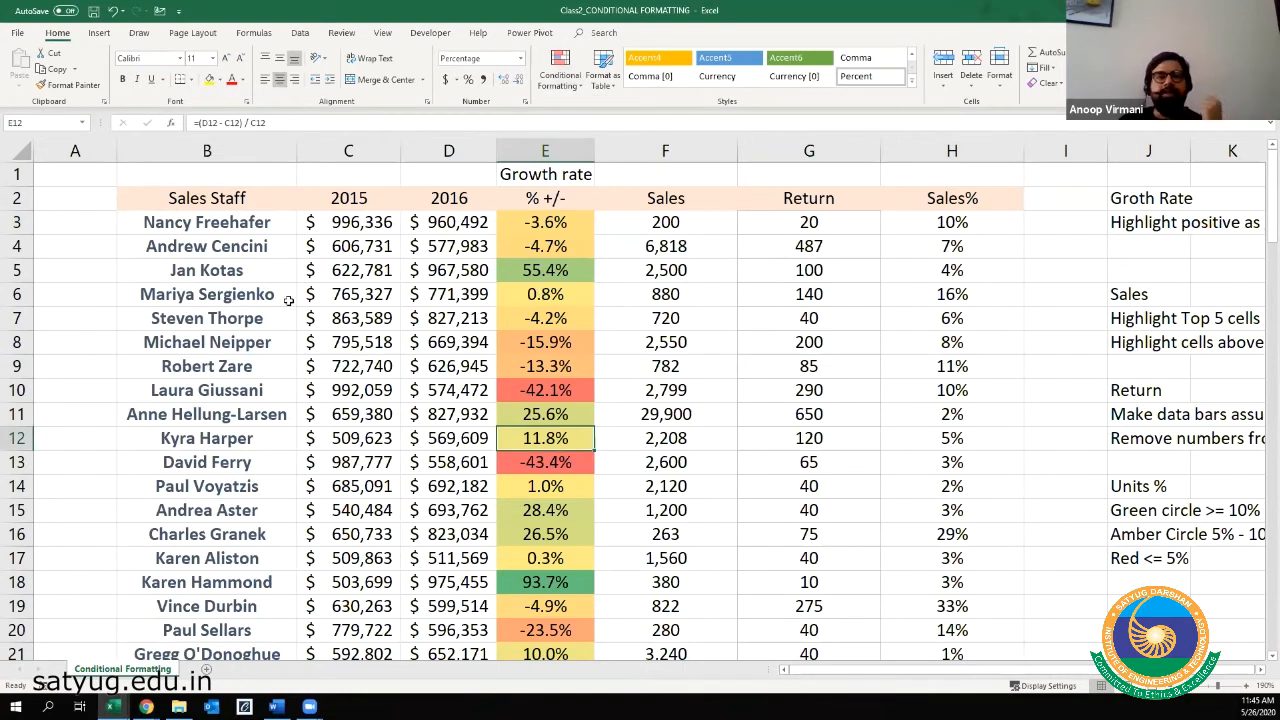
# - Select the growth rates in E3:E21 again and open the conditional formatting choices
pyautogui.click(538, 229)
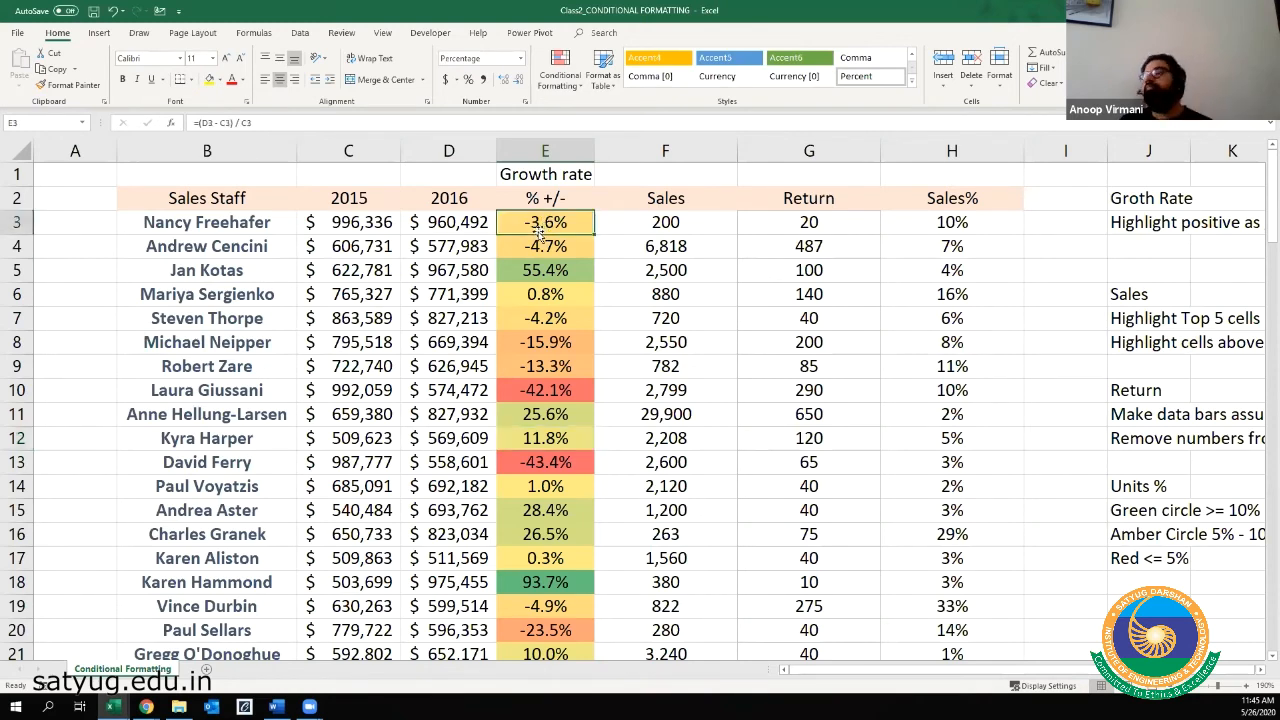
pyautogui.hotkey('ctrl', 'shift', 'Down')
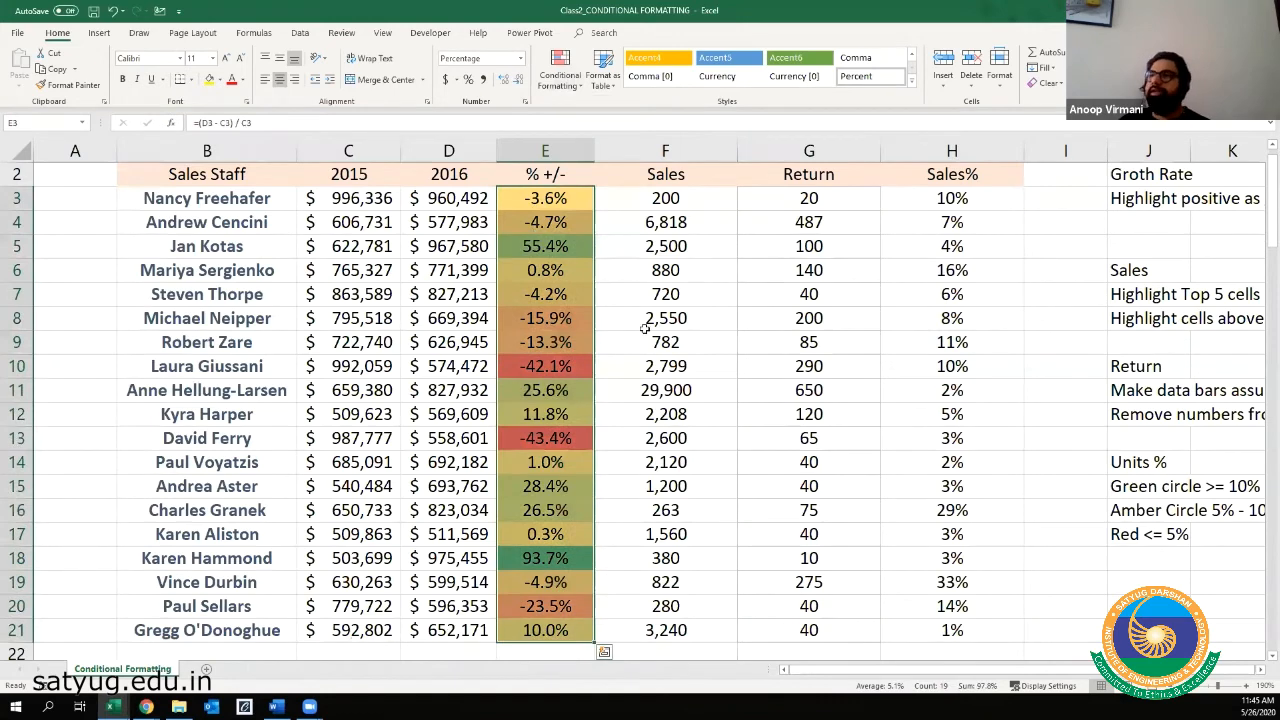
pyautogui.click(568, 86)
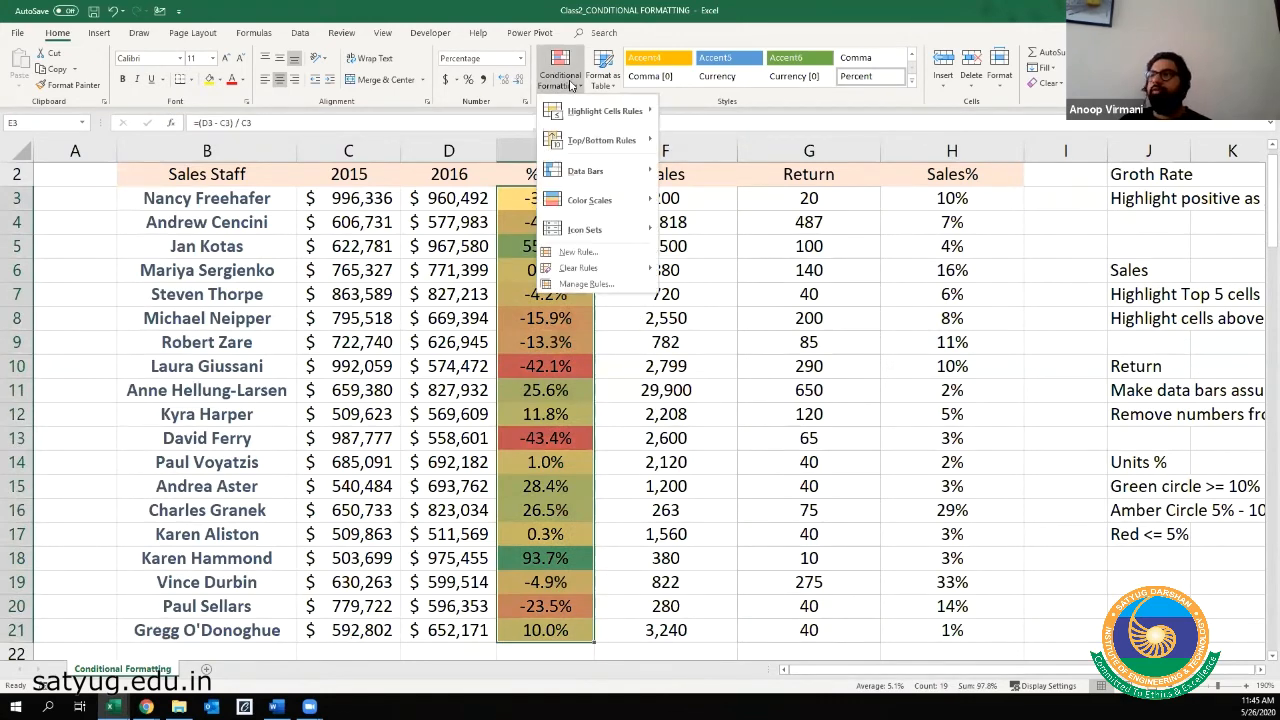
# - Open the conditional formatting rules for the growth rates in E3:E21 and inspect the graded color scale rule under magnification
pyautogui.click(586, 284)
pyautogui.moveTo(624, 250); pyautogui.dragTo(701, 233)
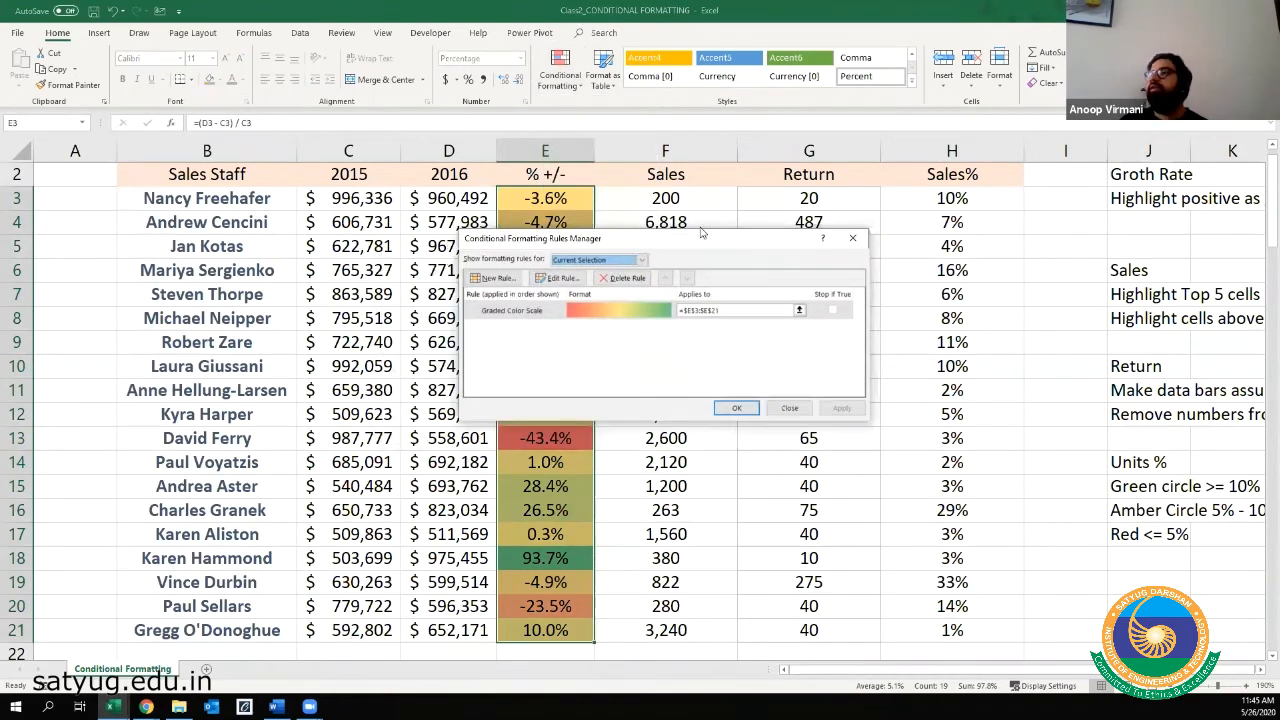
pyautogui.click(683, 256)
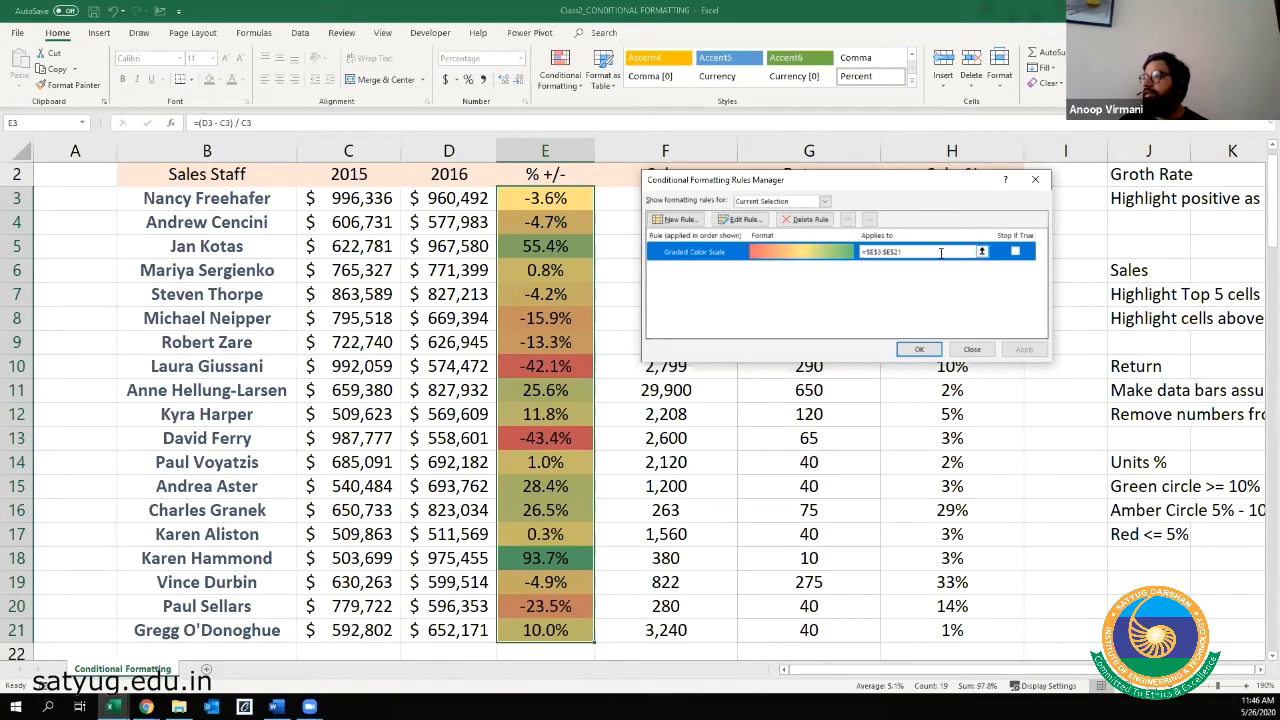
pyautogui.press('super+plus')
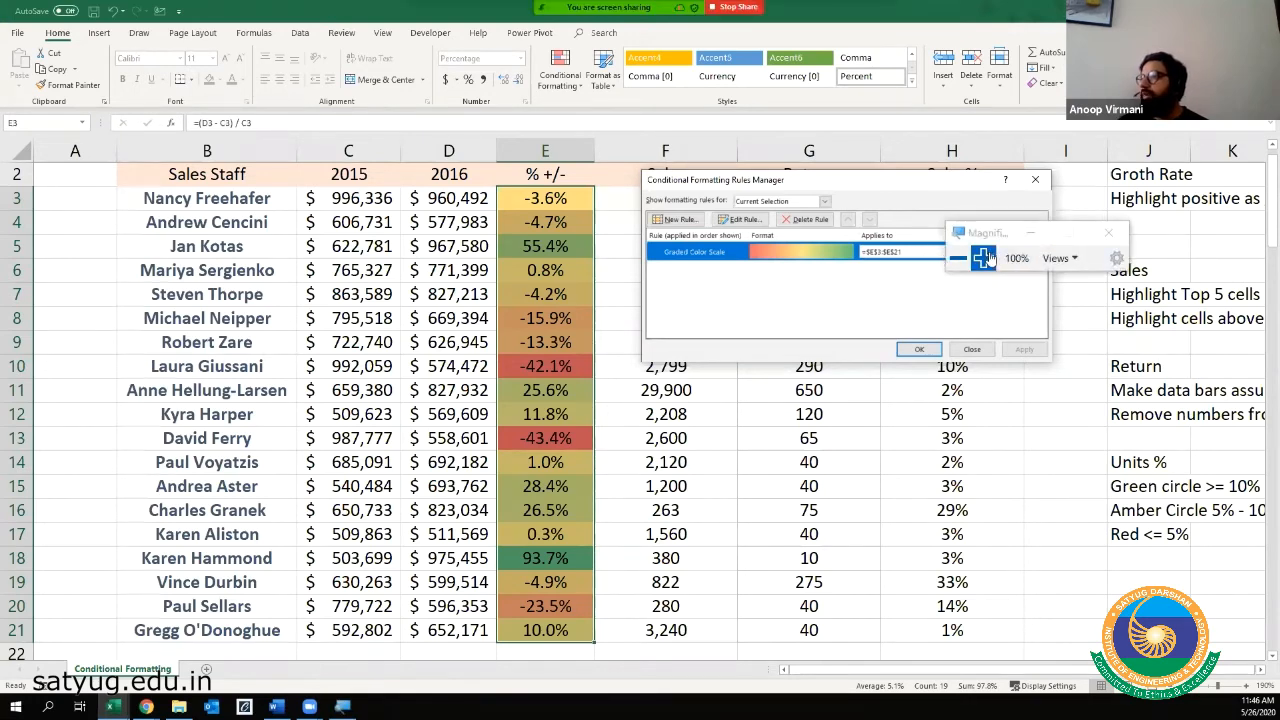
pyautogui.click(985, 258)
pyautogui.click(982, 261)
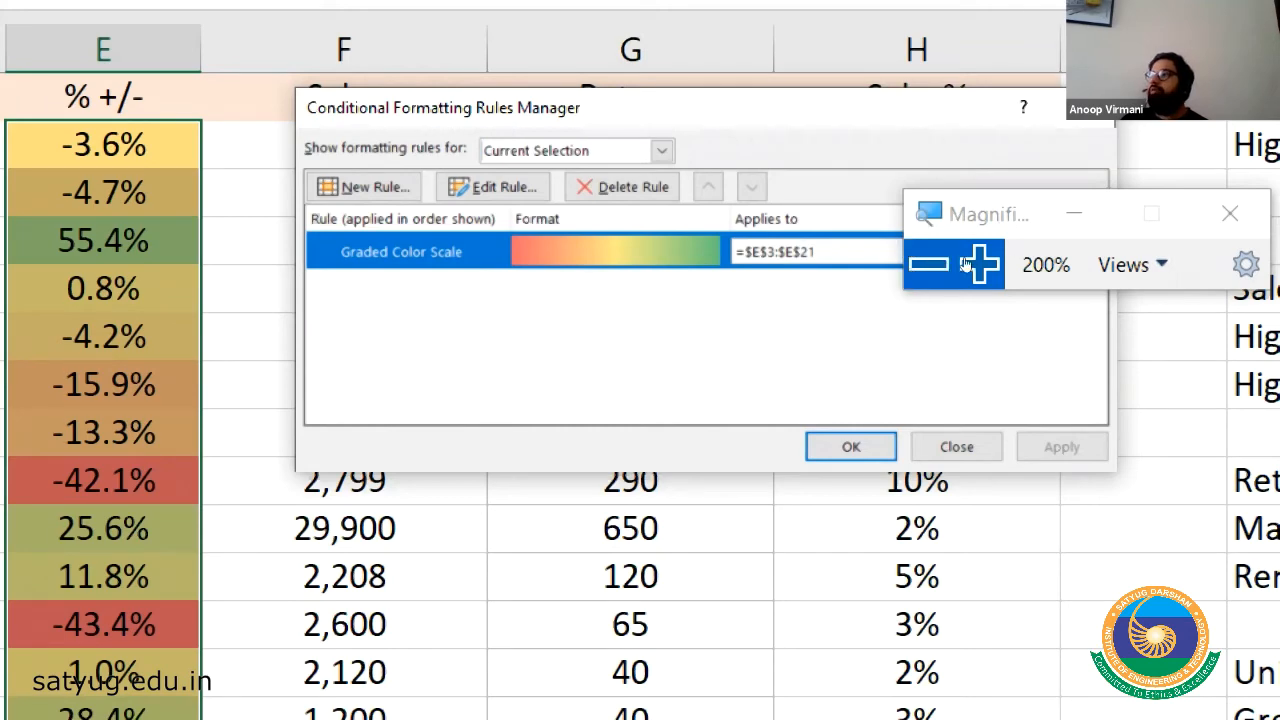
pyautogui.click(928, 264)
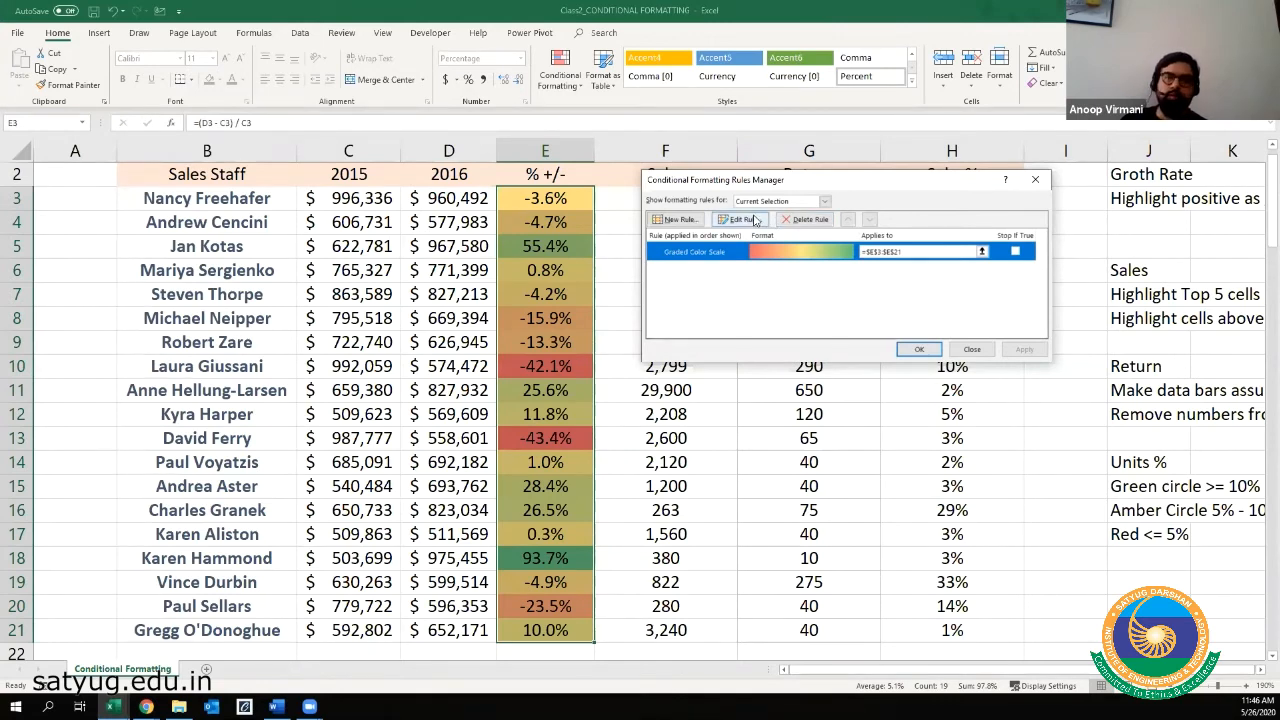
# - Change the growth rate rule's format style to 2-Color Scale and apply it to E3:E21
pyautogui.click(756, 220)
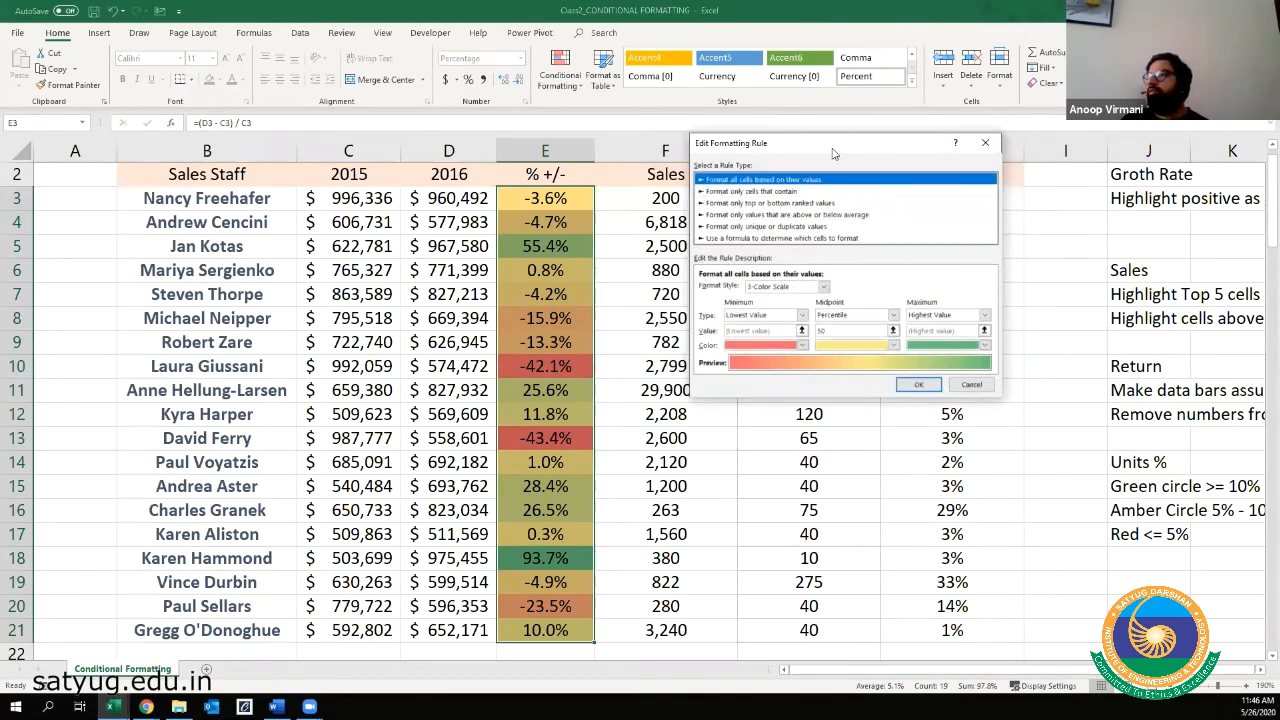
pyautogui.moveTo(831, 147); pyautogui.dragTo(677, 144)
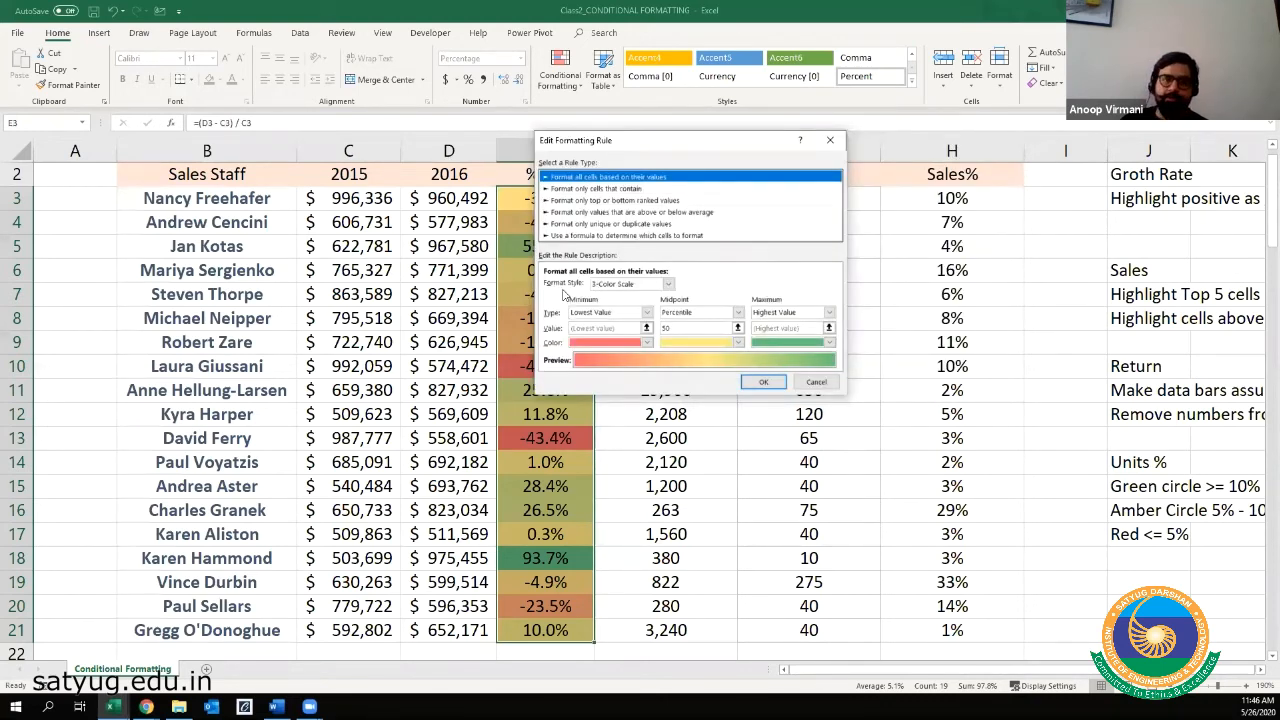
pyautogui.click(668, 284)
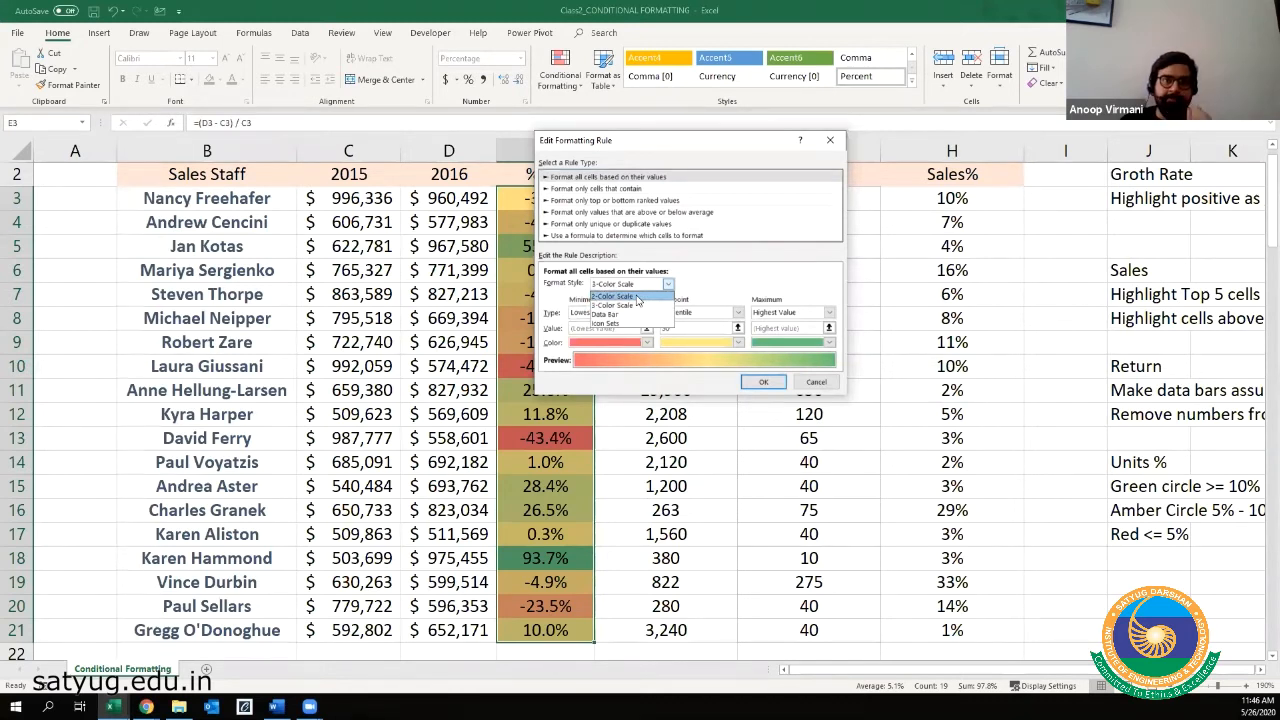
pyautogui.click(615, 296)
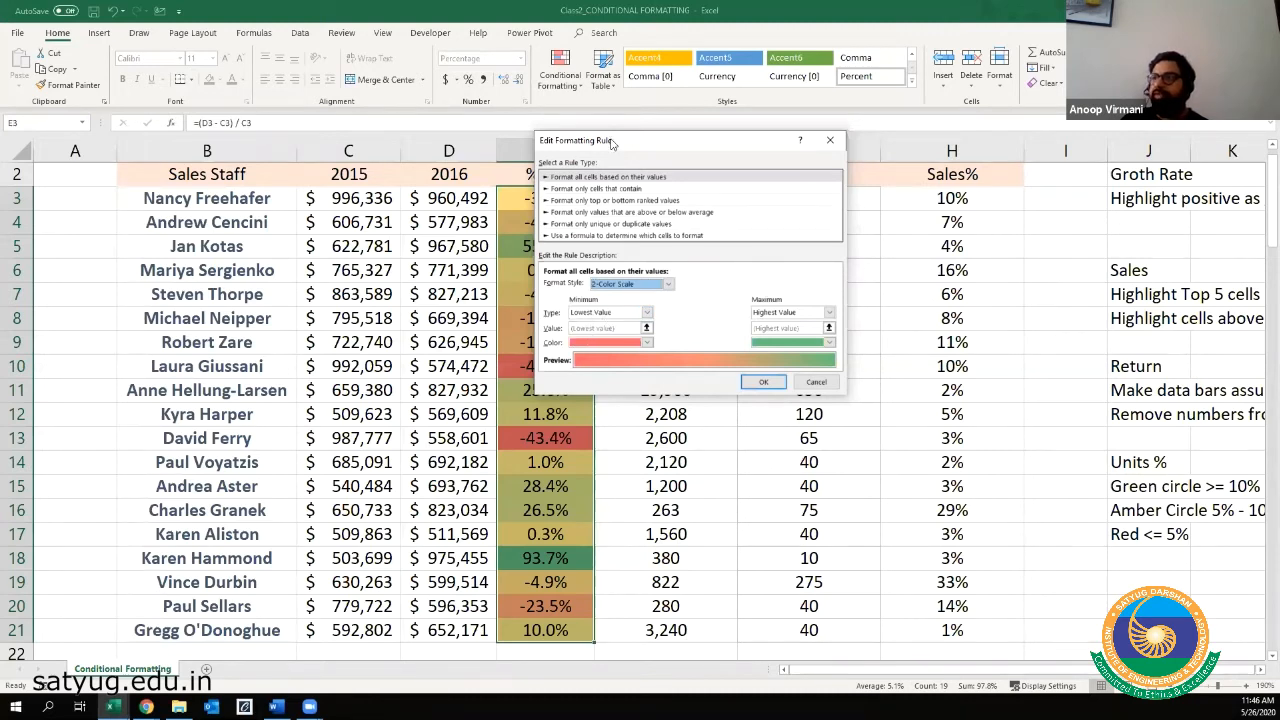
pyautogui.moveTo(612, 134); pyautogui.dragTo(802, 108)
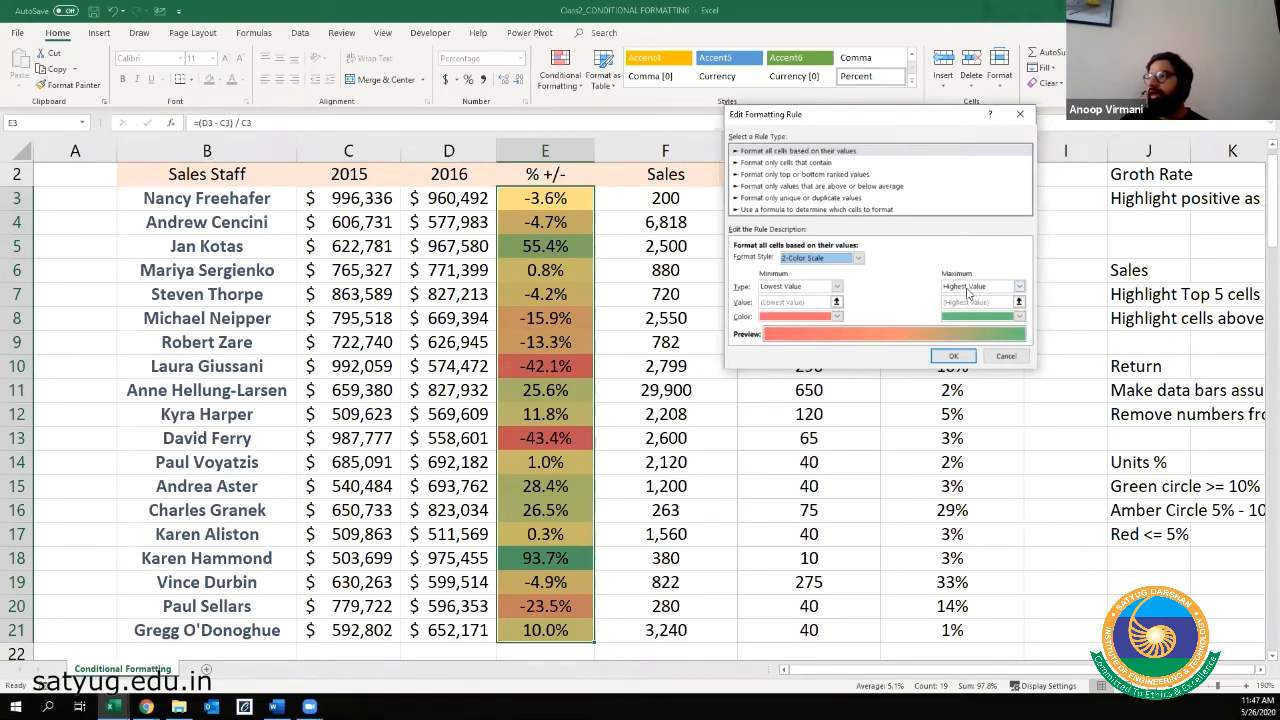
pyautogui.click(955, 357)
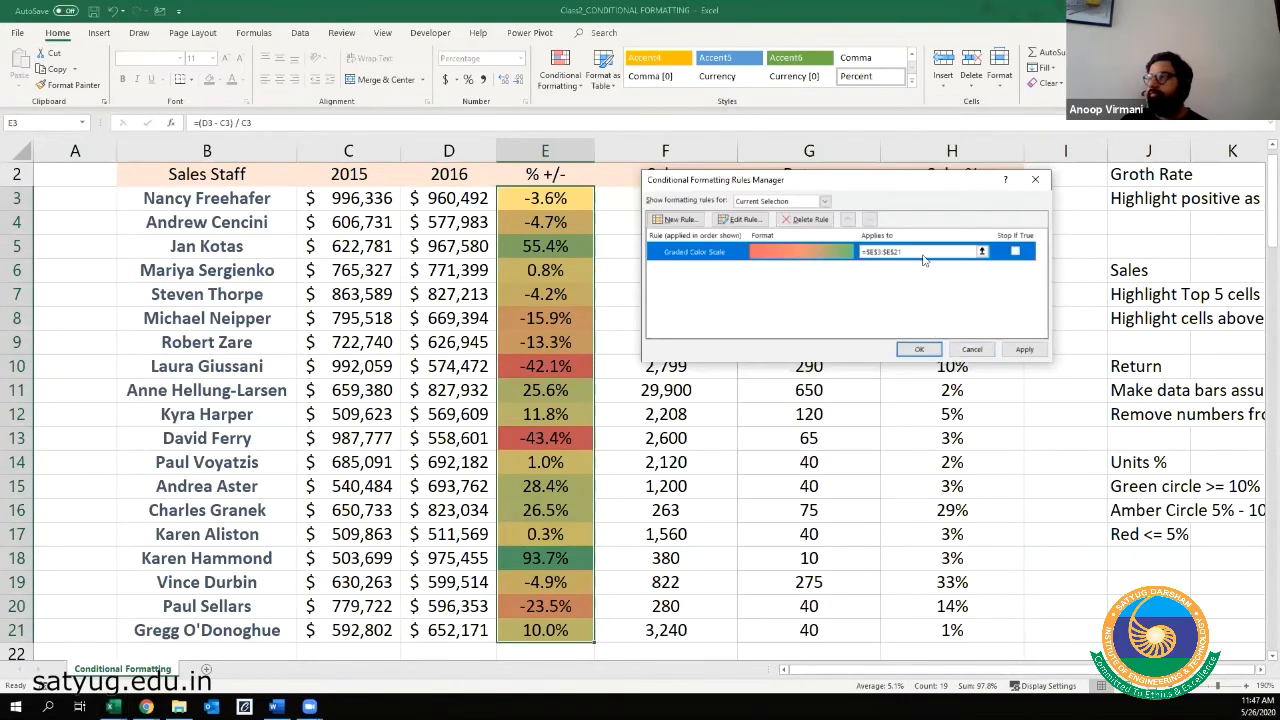
pyautogui.click(1022, 349)
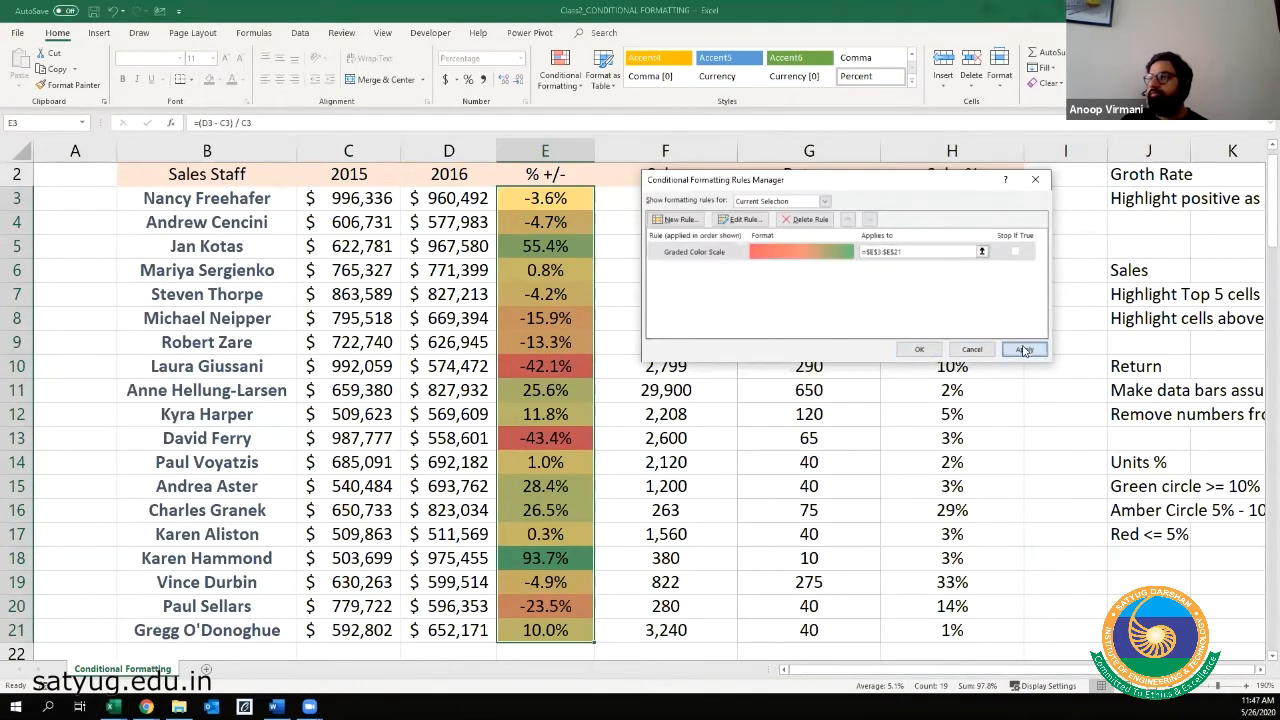
pyautogui.click(919, 349)
# - Examine the two-color shading of the growth rates in column E, comparing cells E5 and E18
pyautogui.click(650, 316)
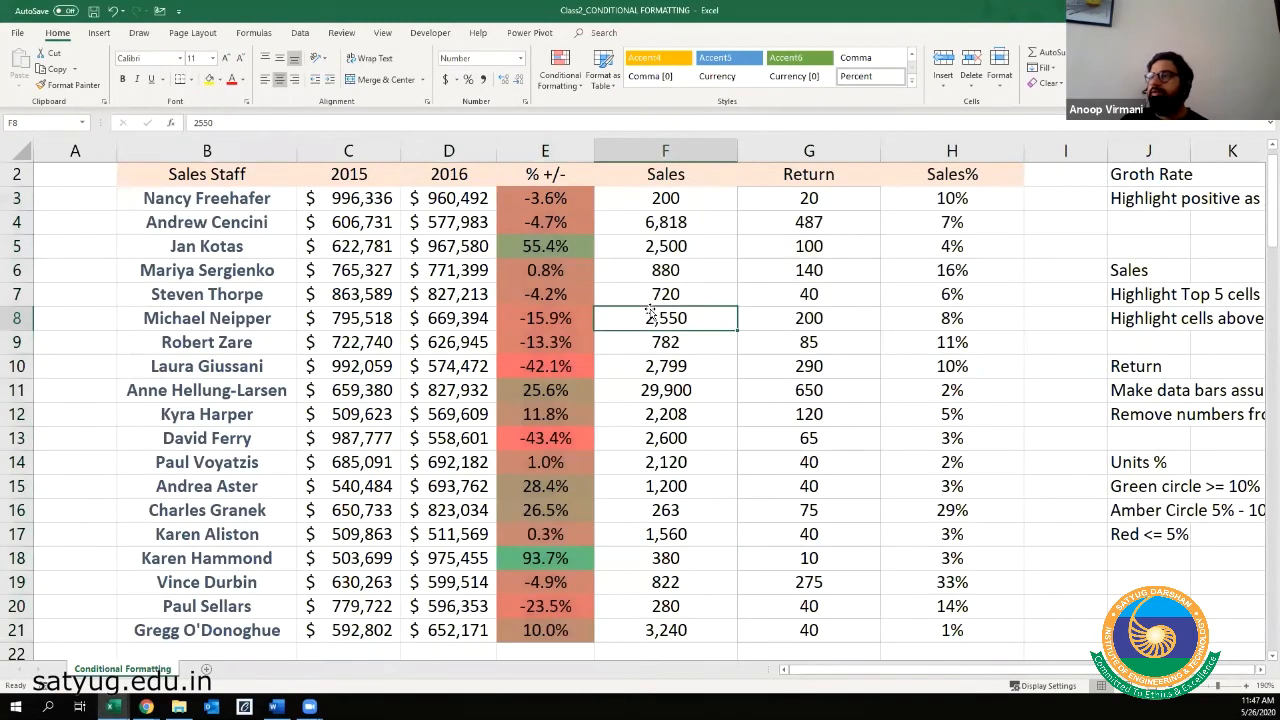
pyautogui.click(541, 245)
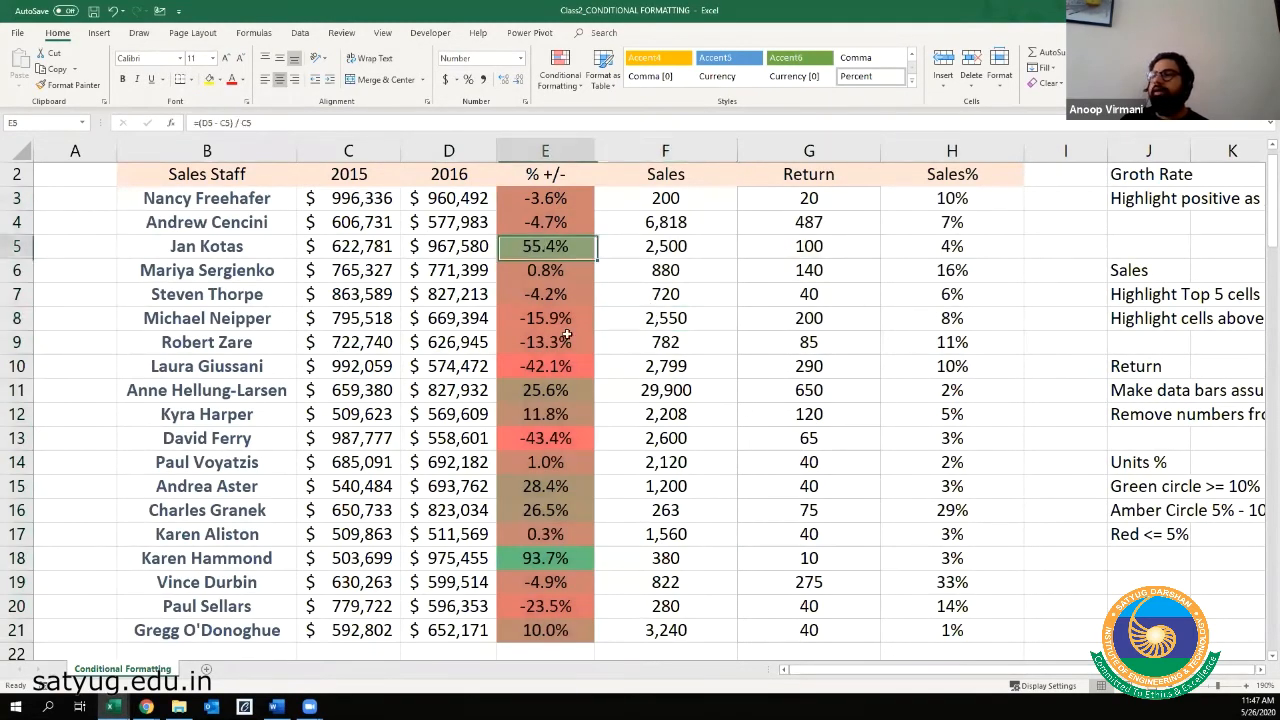
pyautogui.scroll(-2, 560, 400)
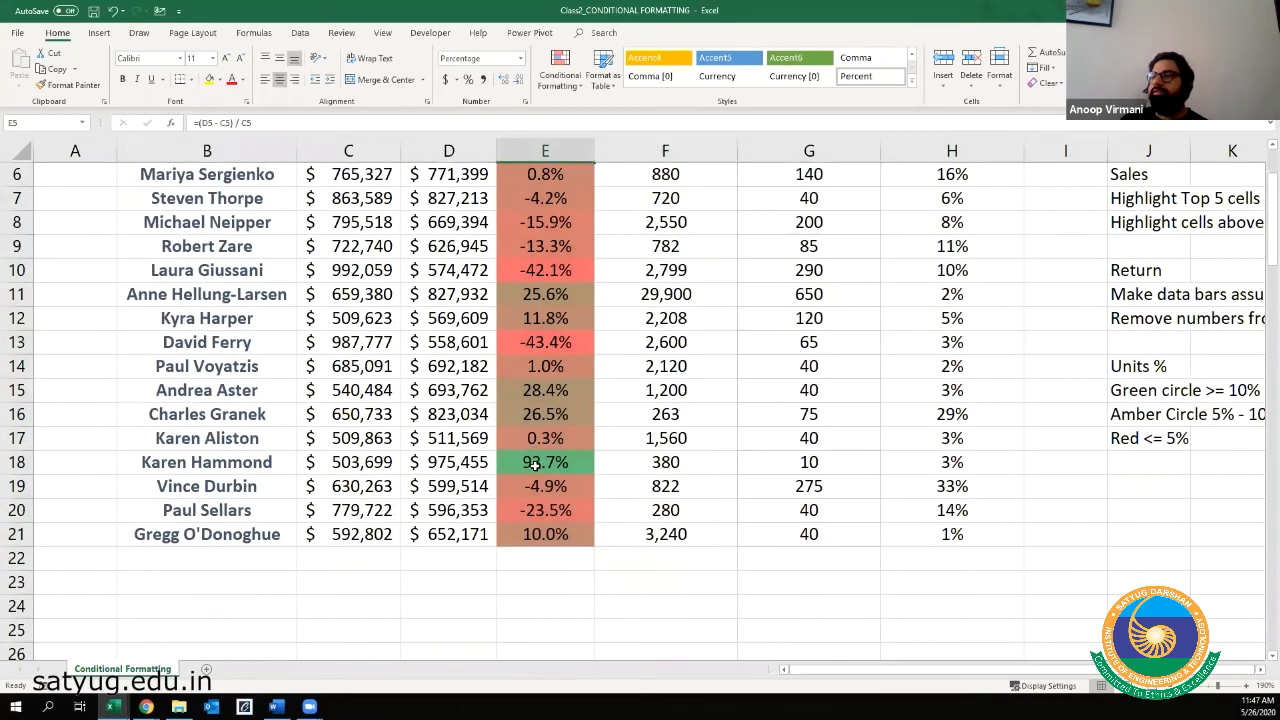
pyautogui.click(536, 463)
pyautogui.scroll(2, 538, 452)
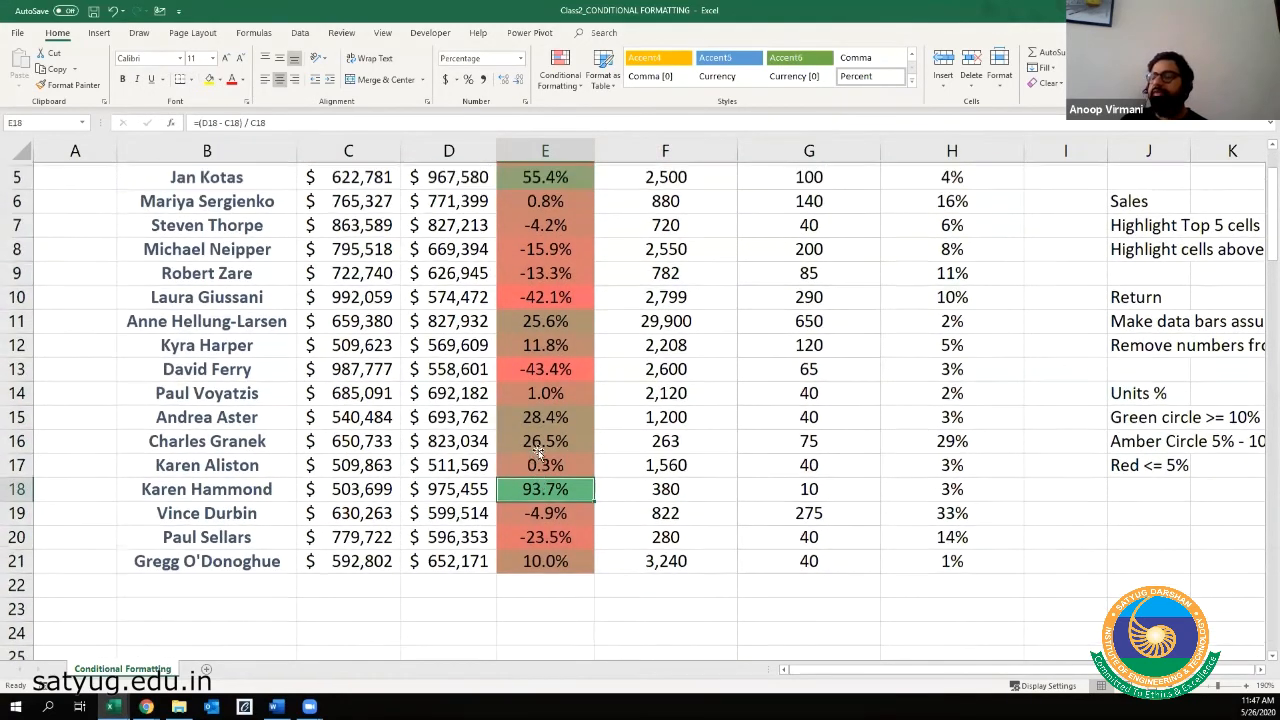
pyautogui.click(549, 274)
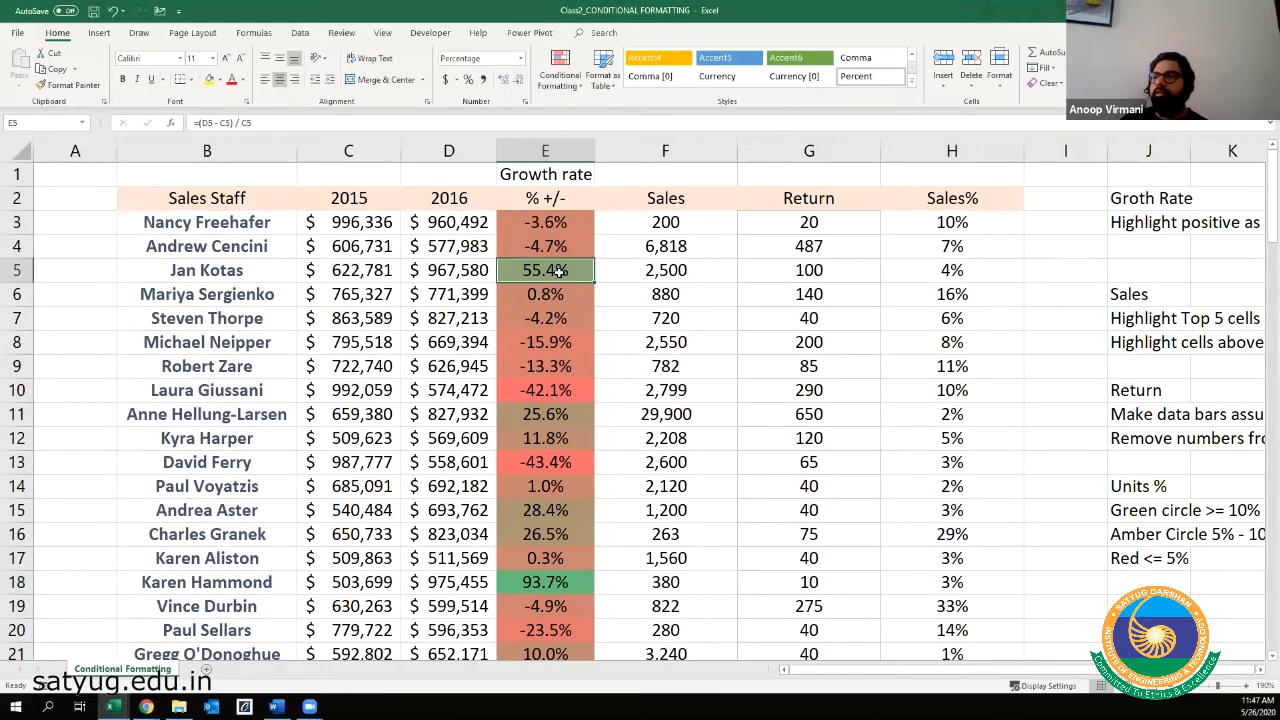
pyautogui.scroll(-2, 558, 295)
pyautogui.scroll(2, 555, 305)
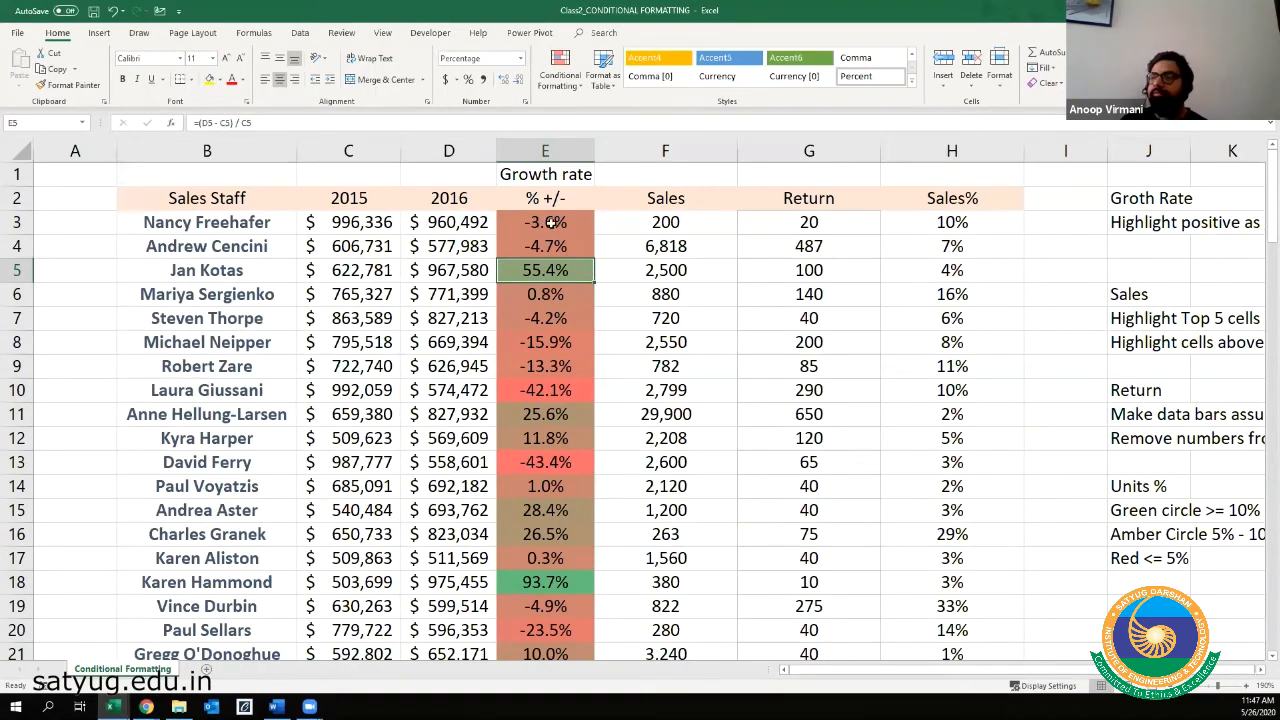
pyautogui.click(551, 222)
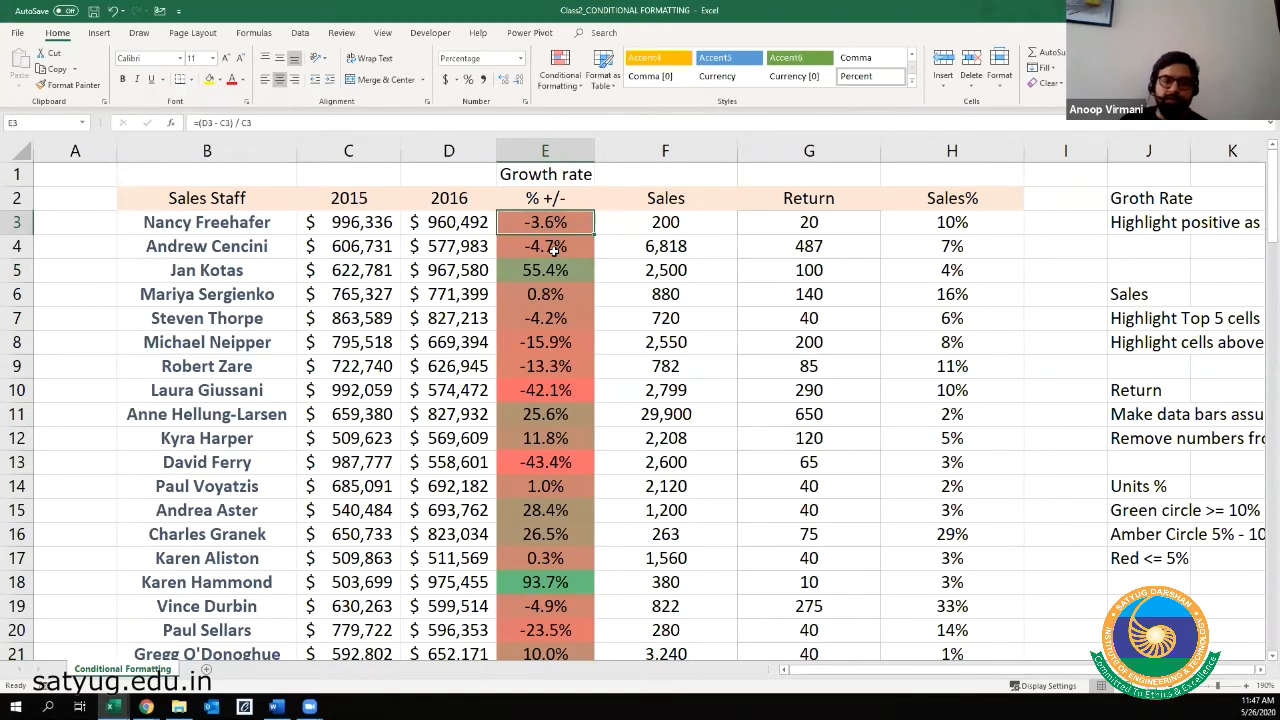
# - Undo the switch to the two-color scale in the growth rate column
pyautogui.hotkey('ctrl', 'z')
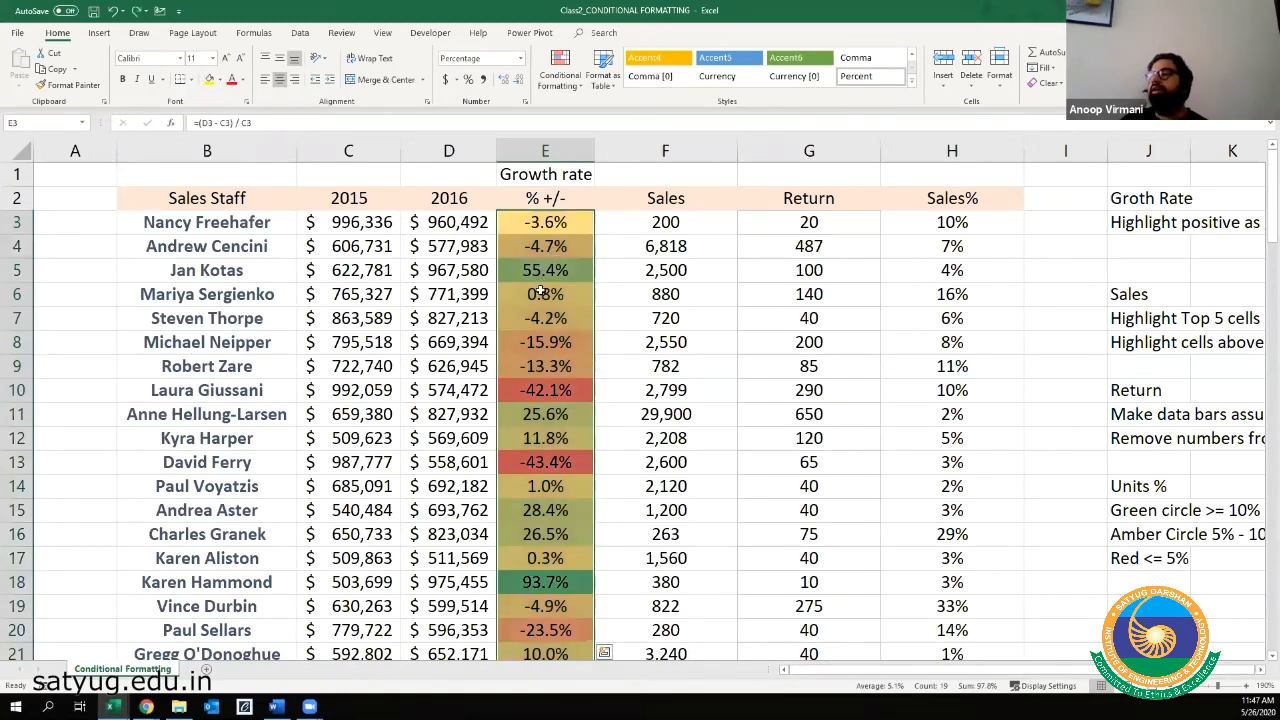
pyautogui.click(547, 296)
pyautogui.click(560, 222)
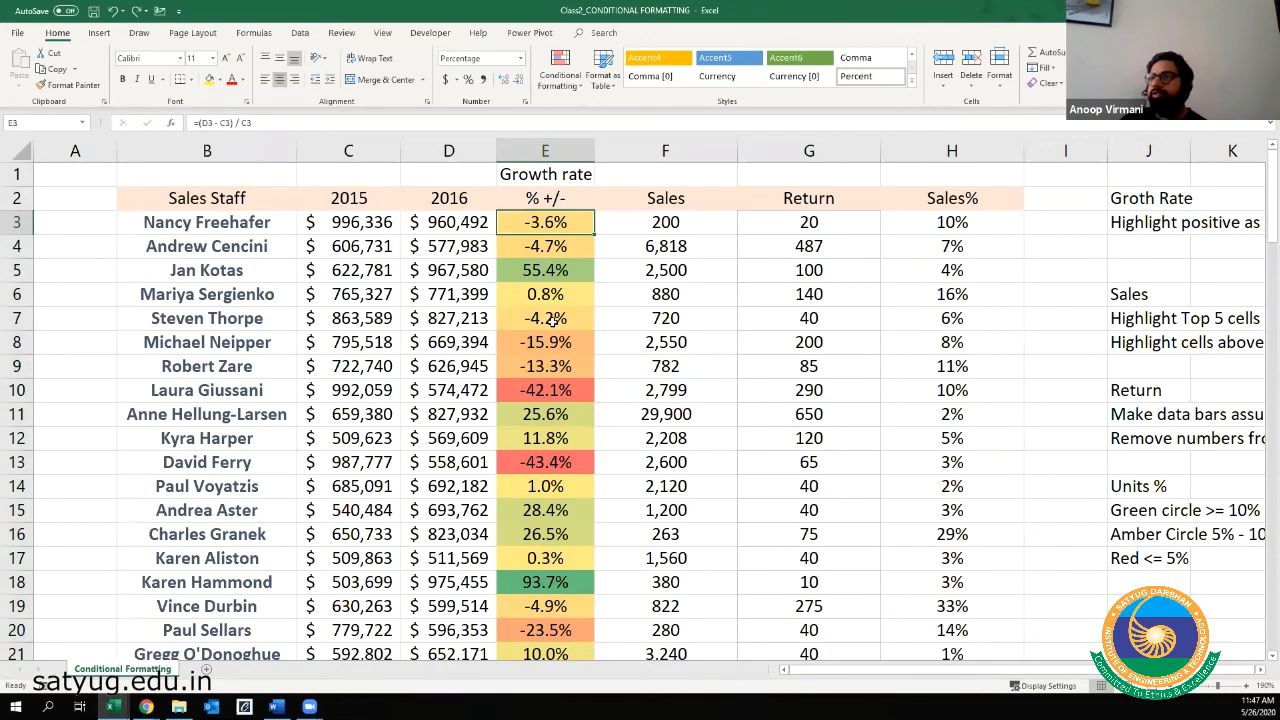
# - Review the three-color shading in the growth rate column, checking the dark green cell E18 against E5
pyautogui.scroll(-2, 555, 318)
pyautogui.scroll(2, 557, 318)
pyautogui.scroll(-2, 557, 318)
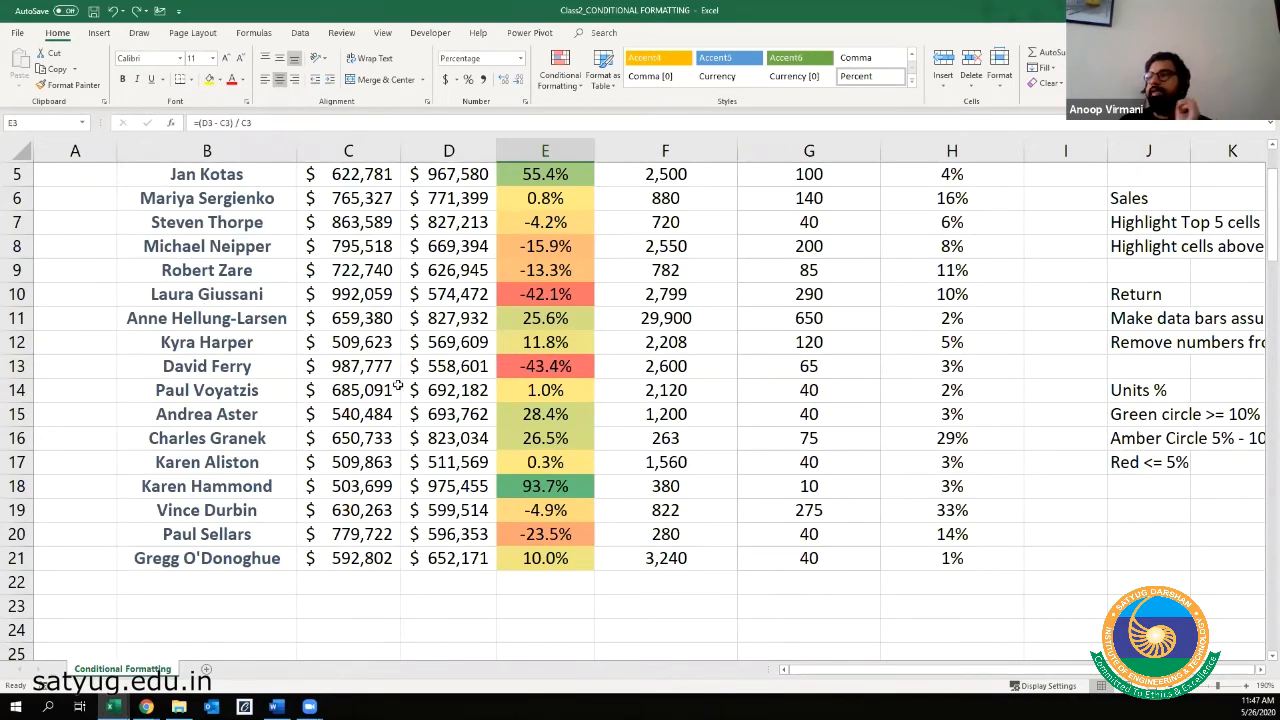
pyautogui.scroll(1, 396, 385)
pyautogui.scroll(1, 397, 384)
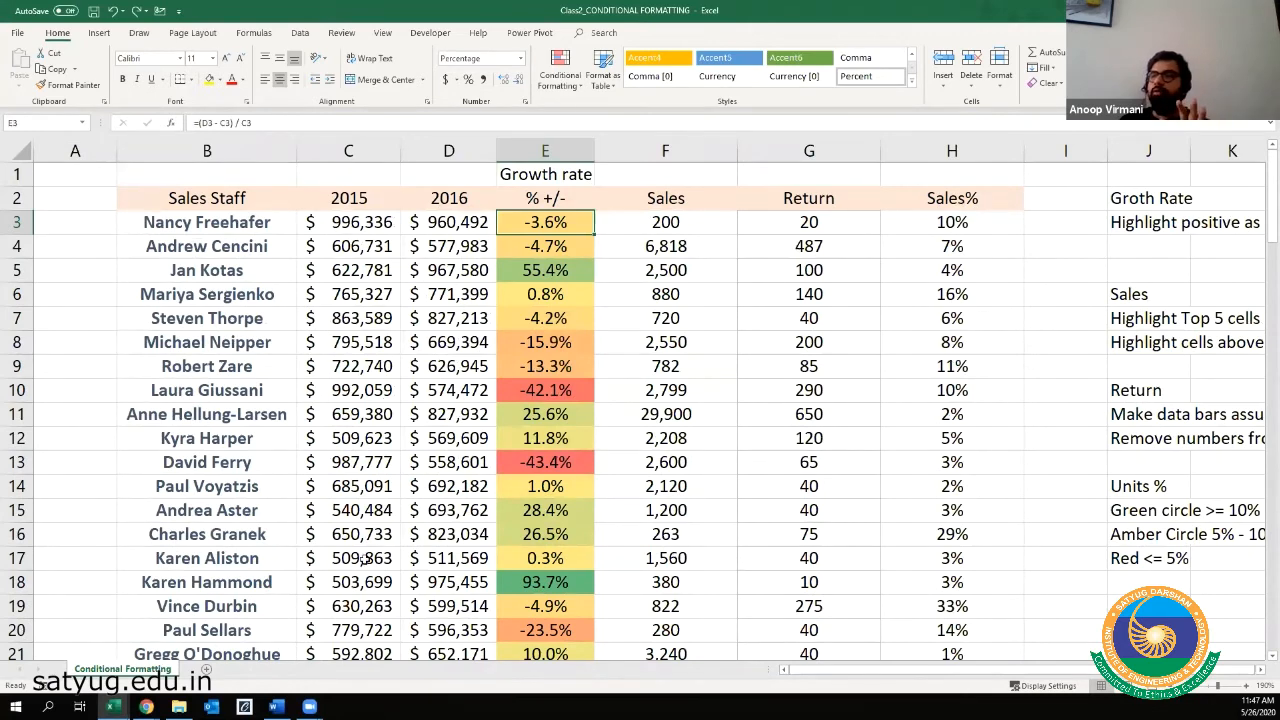
pyautogui.click(246, 578)
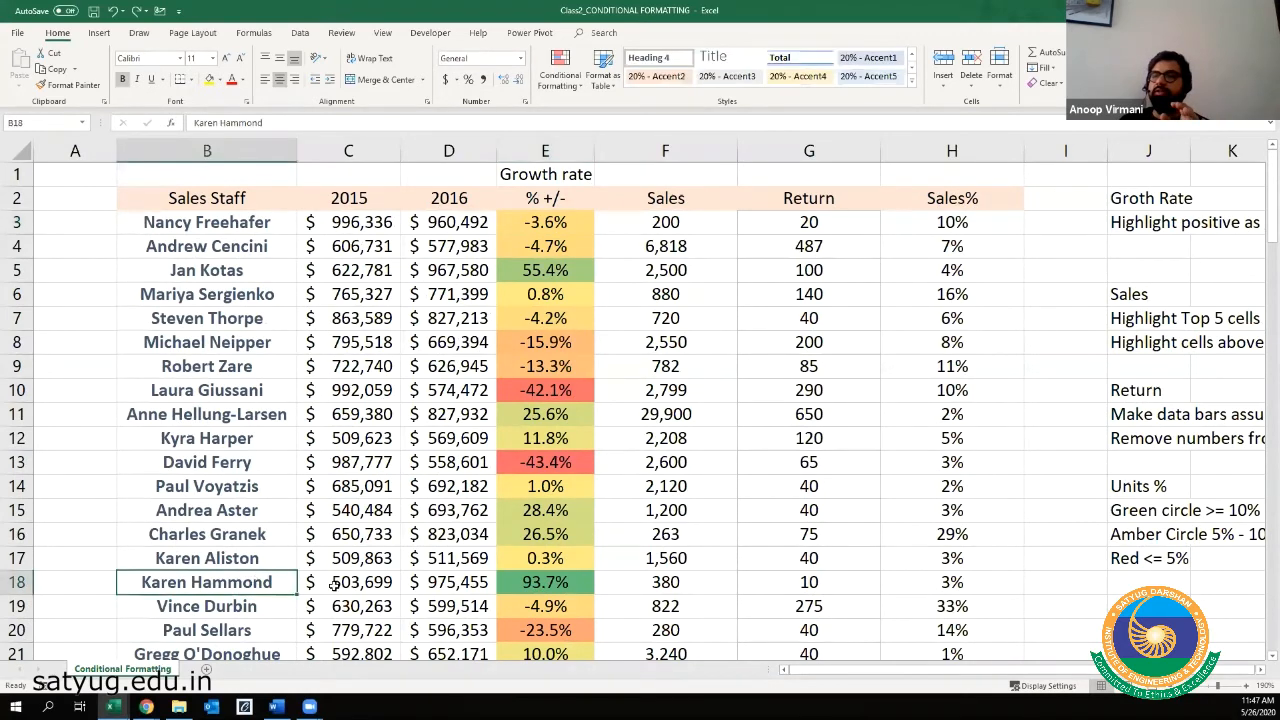
pyautogui.click(536, 580)
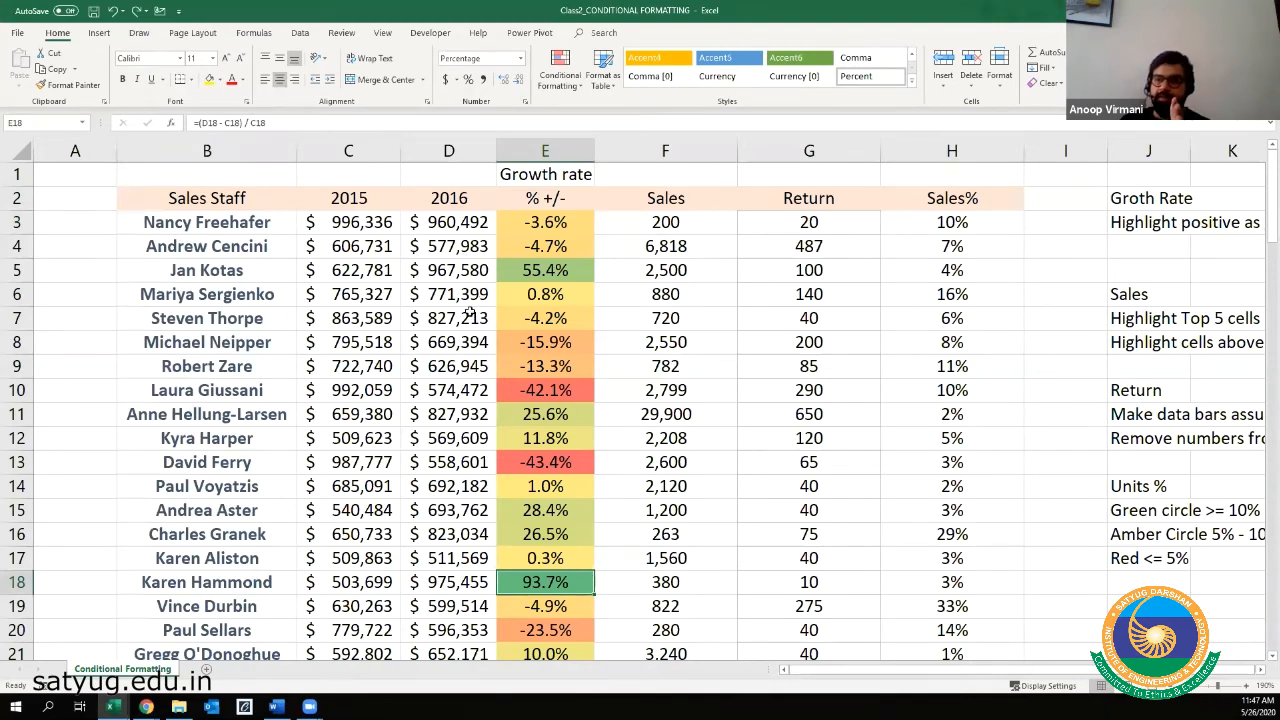
pyautogui.scroll(-1, 476, 334)
pyautogui.scroll(1, 520, 310)
pyautogui.click(541, 266)
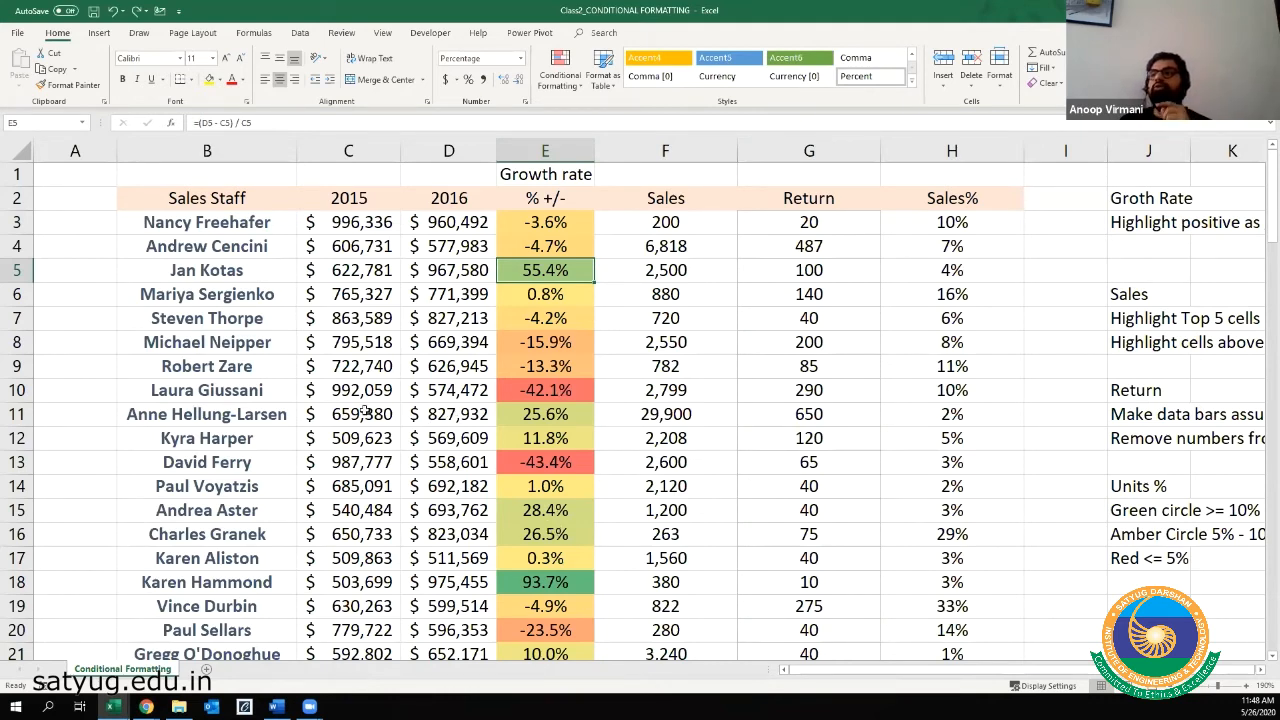
# - Examine the red-shaded growth rates by highlighting the full records in rows 10 and 13
pyautogui.click(455, 391)
pyautogui.scroll(-2, 462, 392)
pyautogui.scroll(2, 462, 392)
pyautogui.click(538, 466)
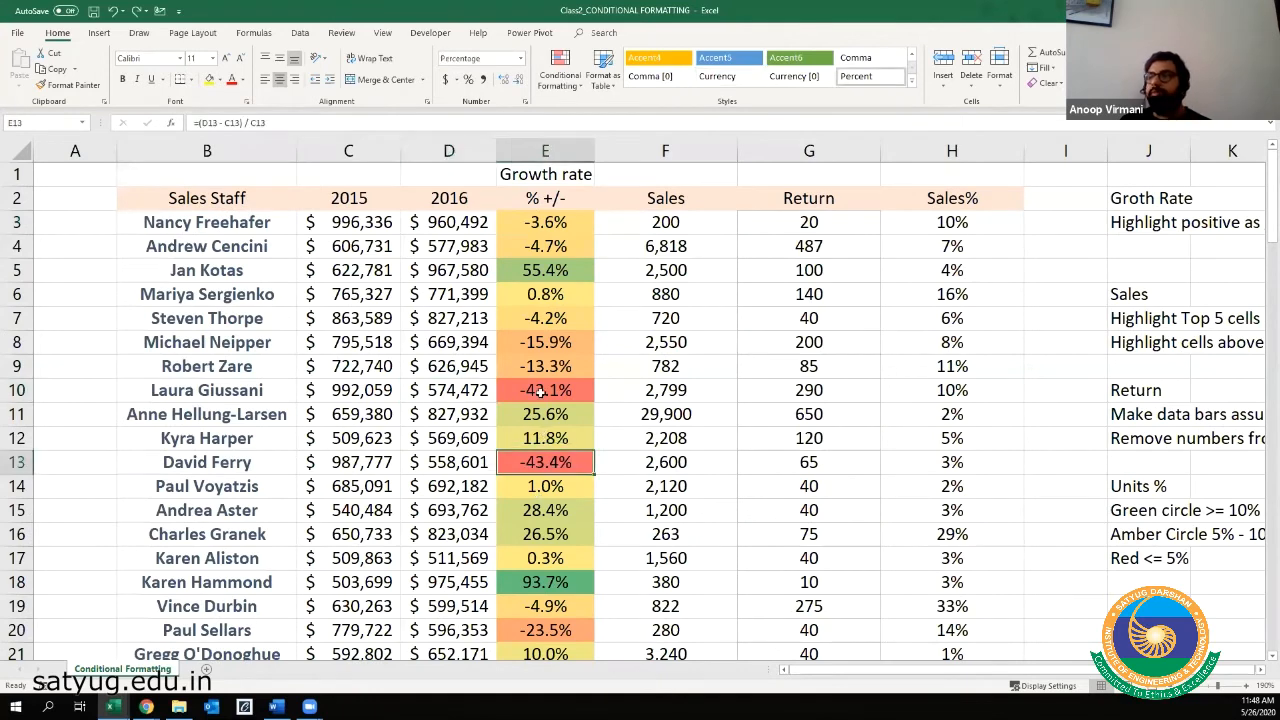
pyautogui.click(19, 391)
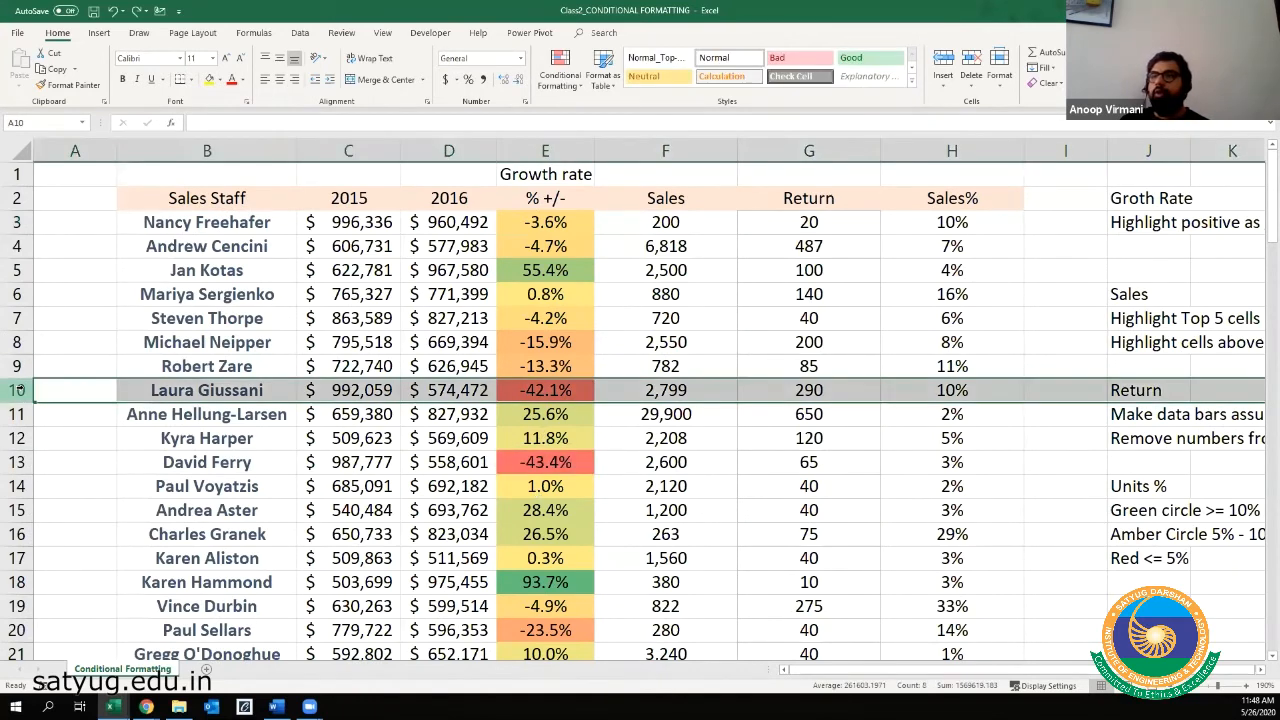
pyautogui.keyDown('ctrl'); pyautogui.click(17, 462); pyautogui.keyUp('ctrl')
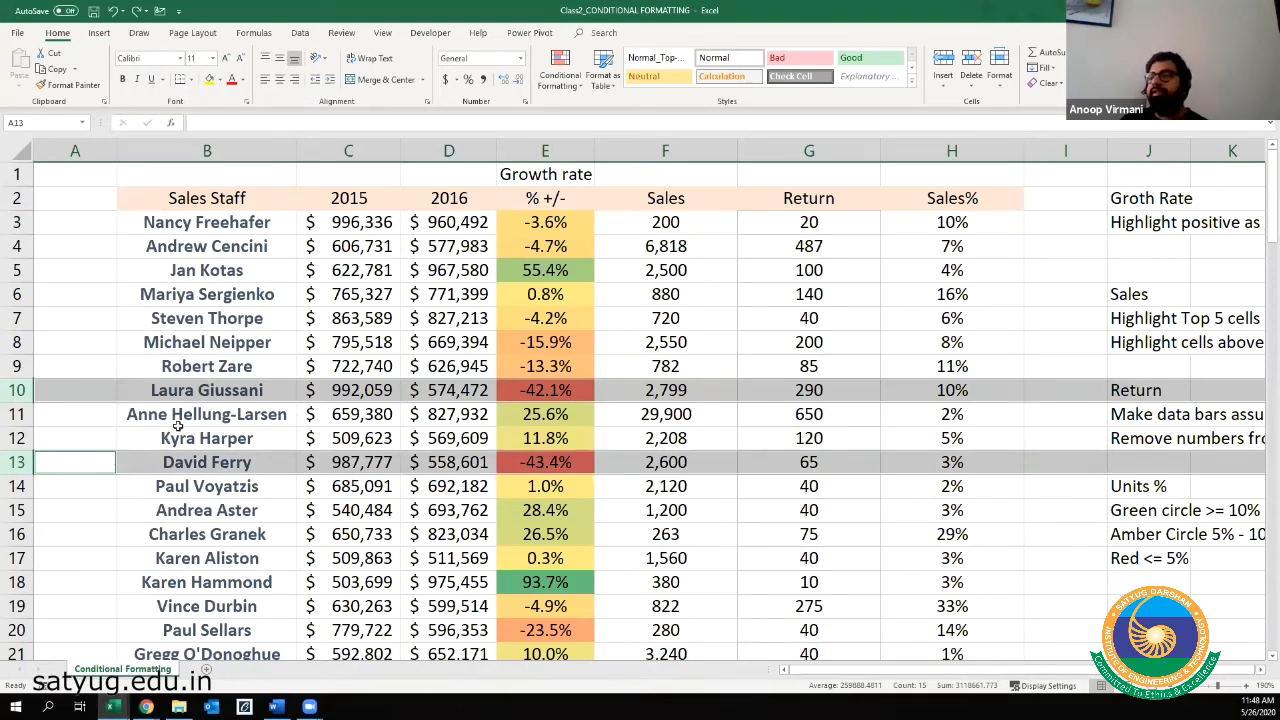
pyautogui.click(231, 517)
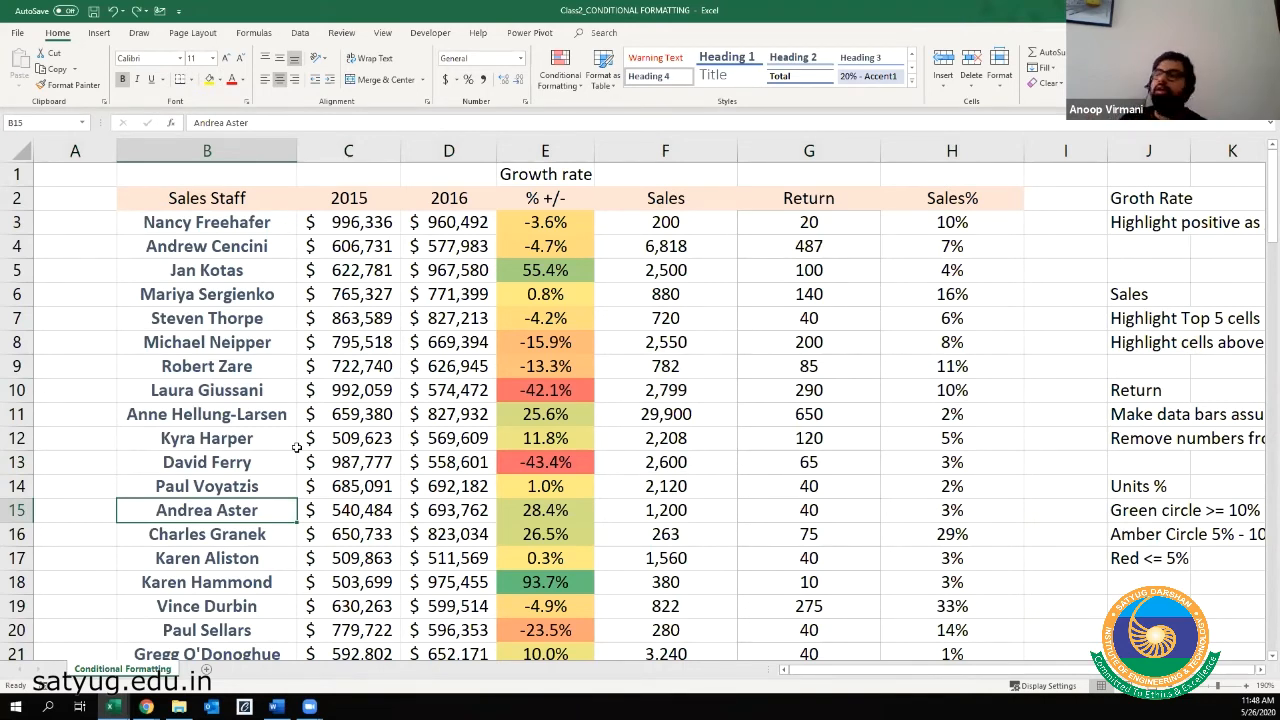
# - Read the formatting instructions for the Sales column in cells J7 and J8
pyautogui.click(665, 366)
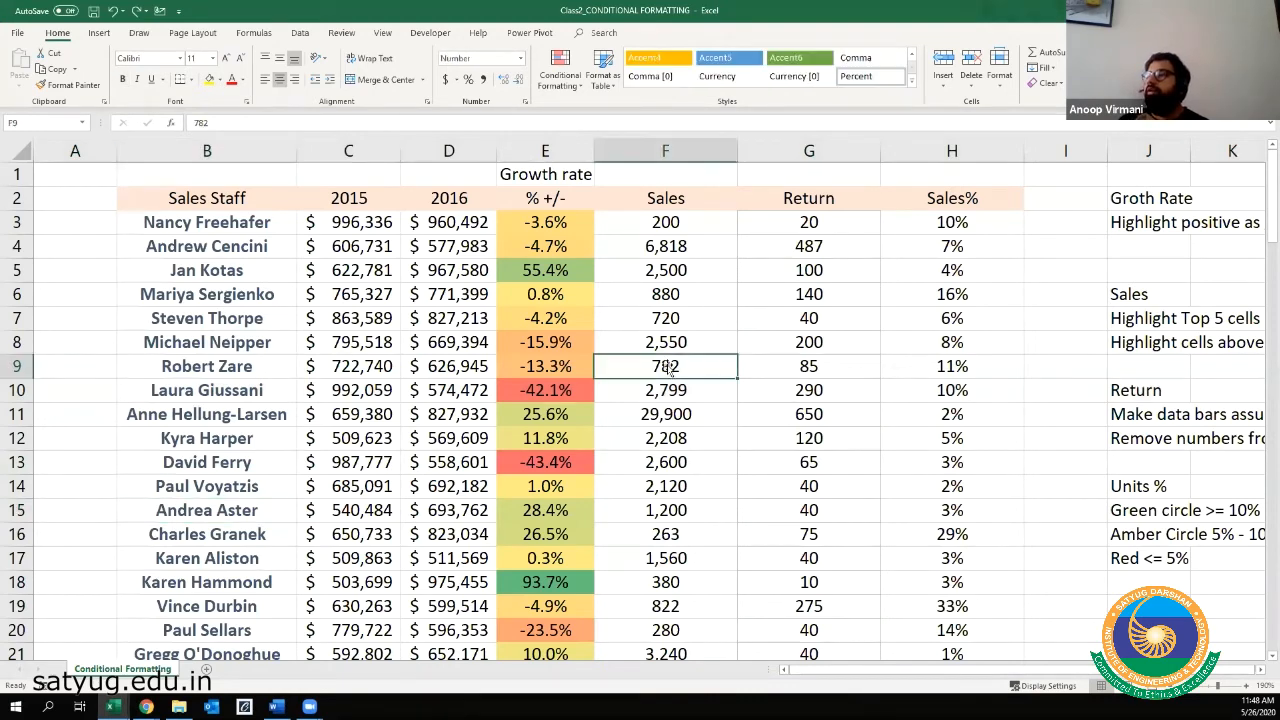
pyautogui.click(797, 342)
pyautogui.click(796, 328)
pyautogui.press('Right')
pyautogui.press('Right')
pyautogui.press('Right')
pyautogui.press('Right')
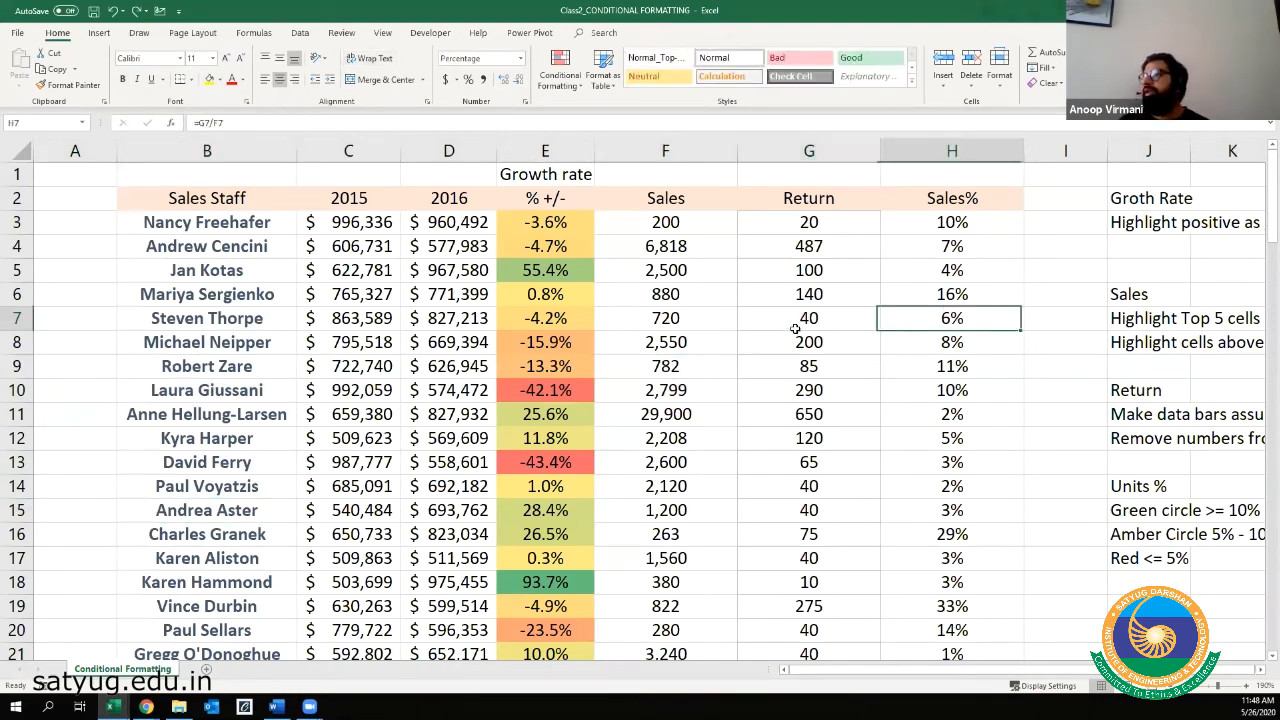
pyautogui.press('Right')
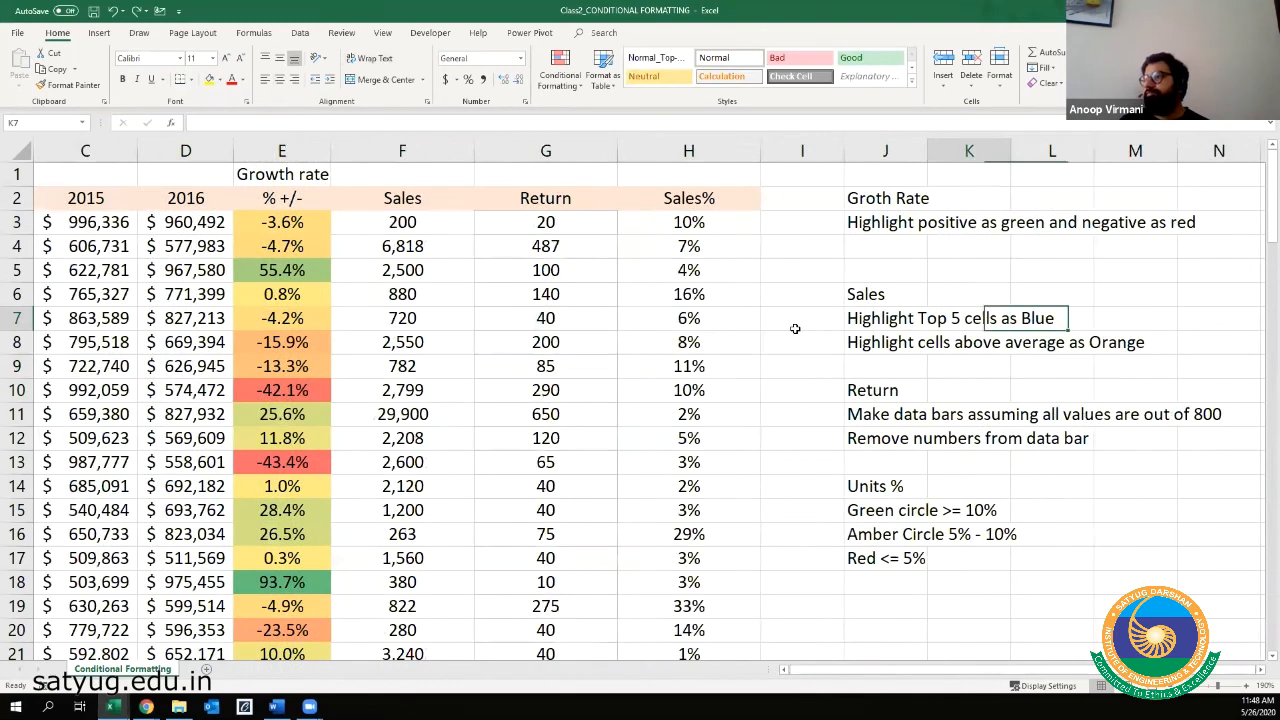
pyautogui.press('Left')
pyautogui.press('Left')
pyautogui.press('Up')
pyautogui.press('Down')
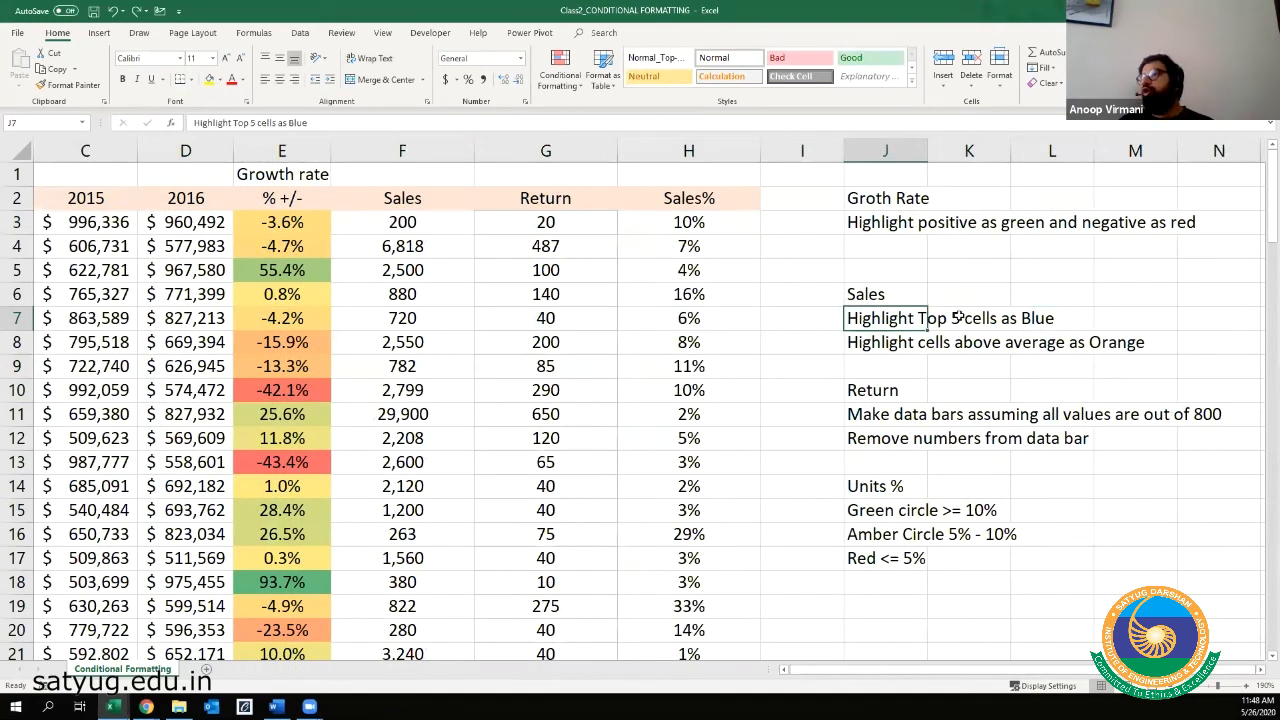
pyautogui.press('Down')
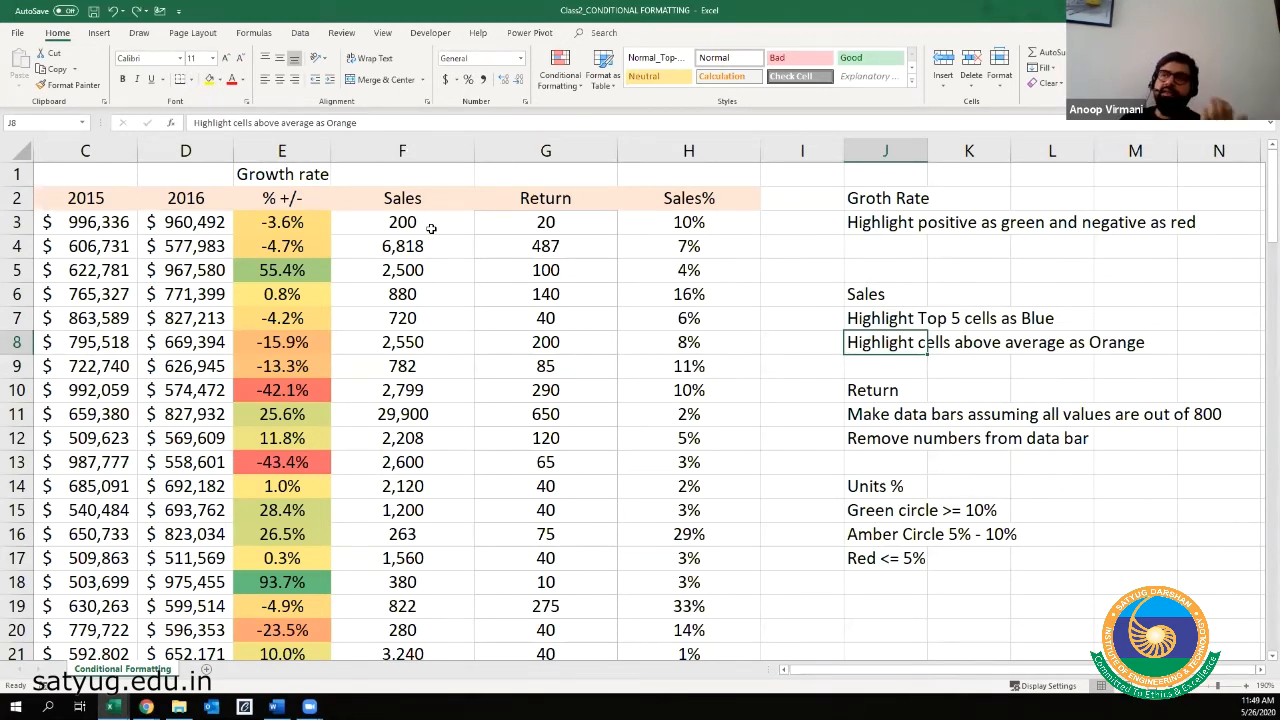
# - Start a Top 10 Items conditional formatting rule on Sales cells F3:F21 and set it to rank the top 5
pyautogui.moveTo(429, 221); pyautogui.dragTo(485, 531)
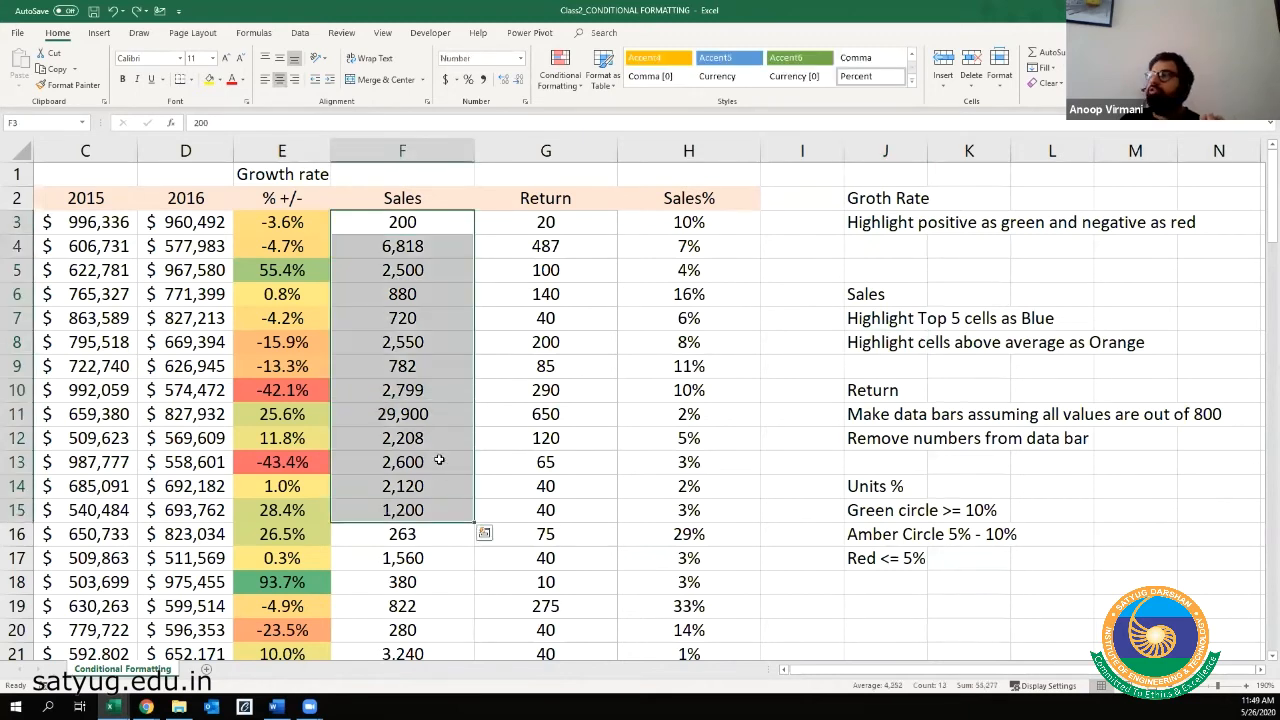
pyautogui.click(420, 462)
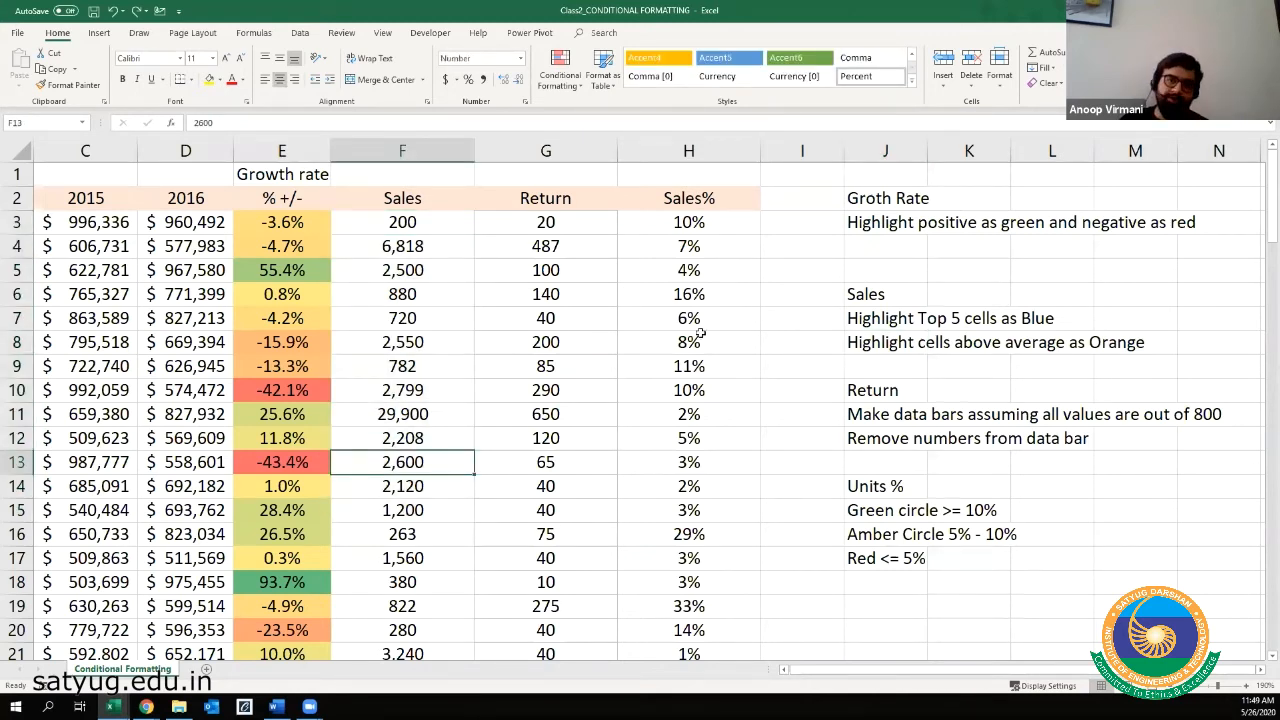
pyautogui.click(460, 225)
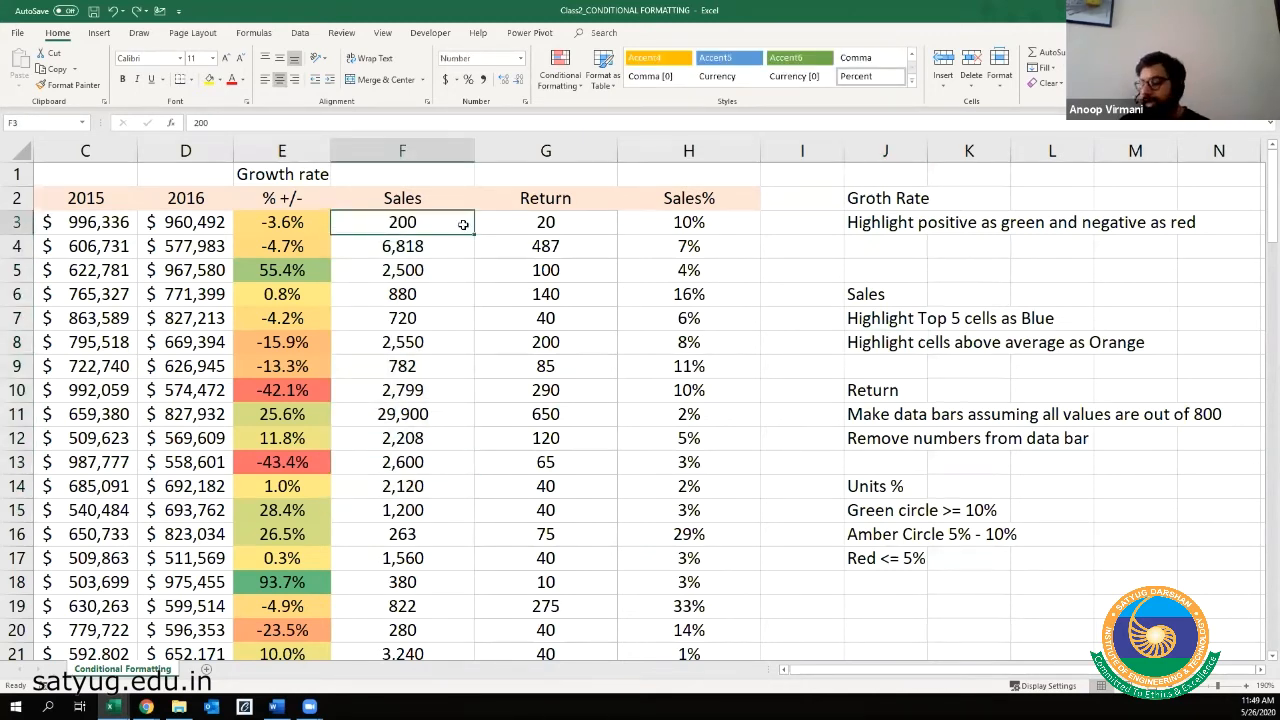
pyautogui.hotkey('ctrl', 'shift', 'Down')
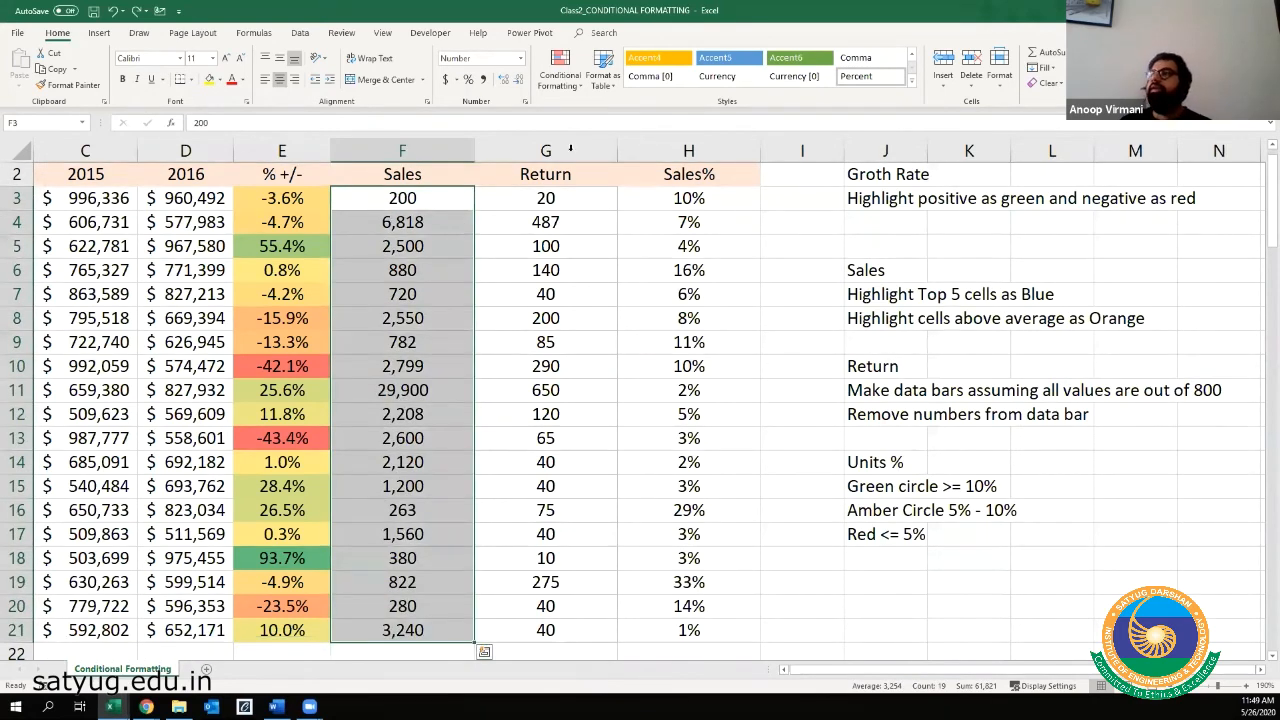
pyautogui.click(566, 81)
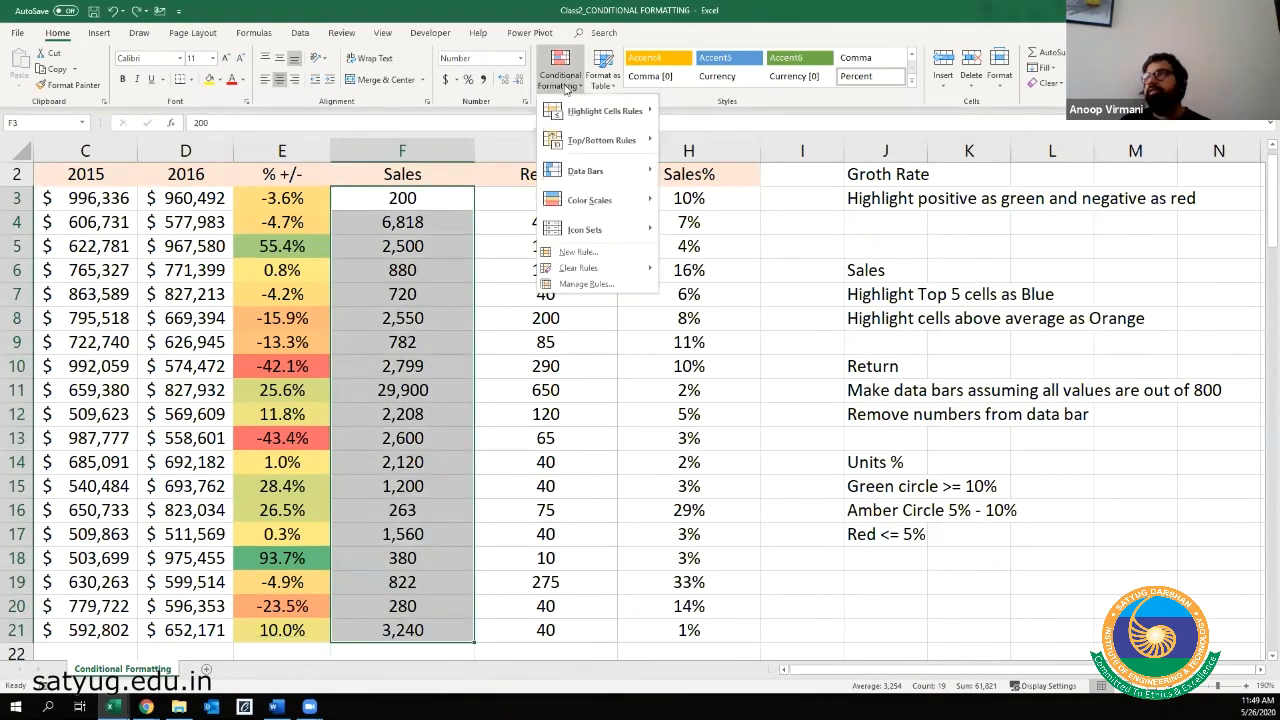
pyautogui.moveTo(607, 117)
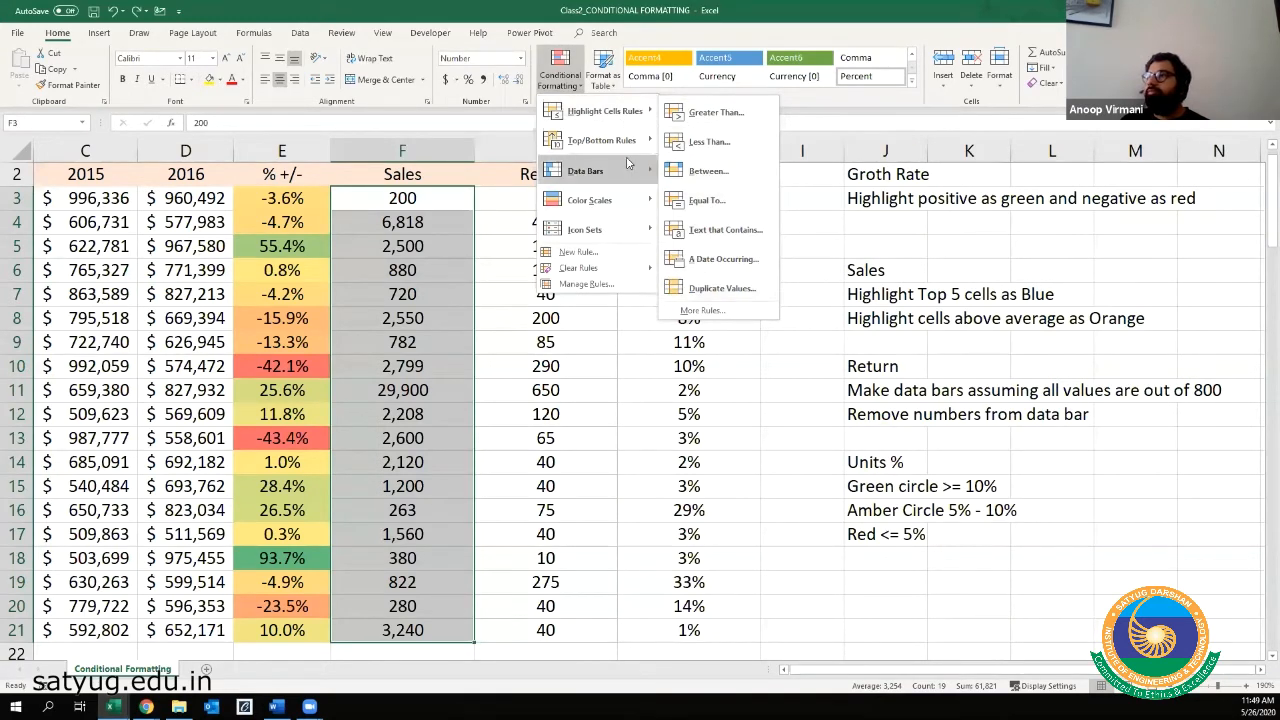
pyautogui.moveTo(601, 141)
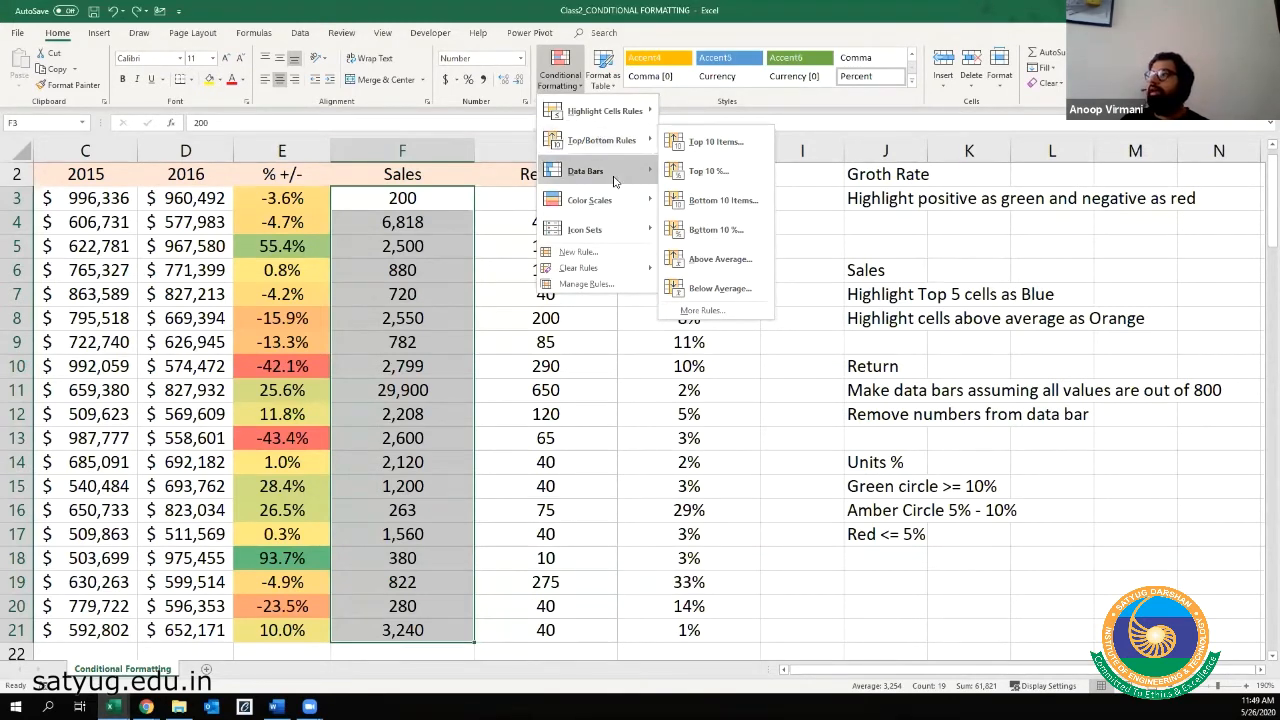
pyautogui.moveTo(615, 181)
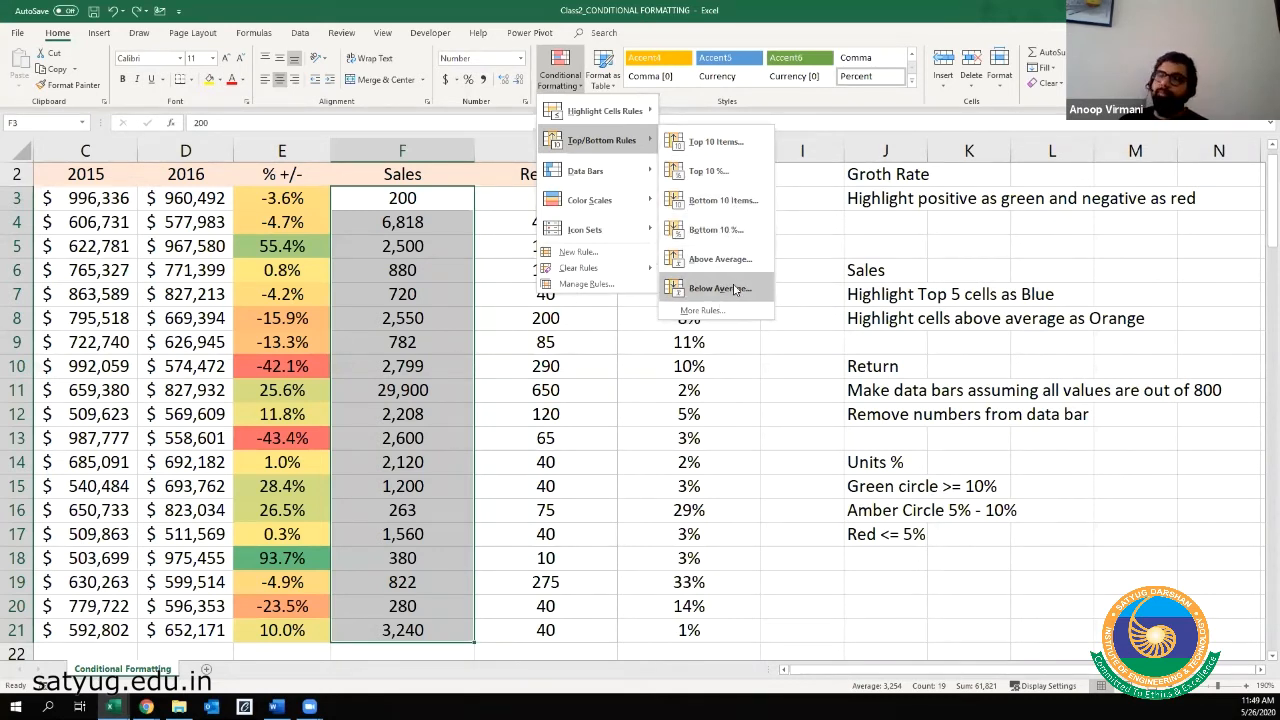
pyautogui.click(707, 143)
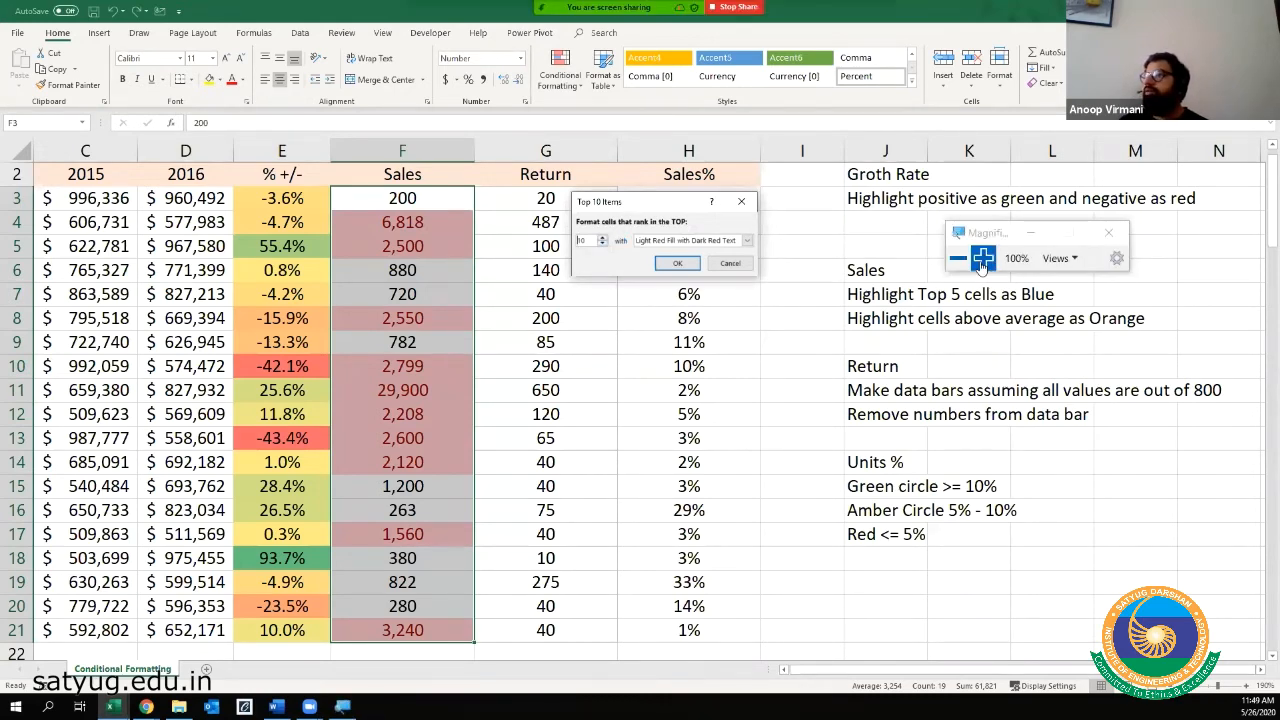
pyautogui.click(982, 259)
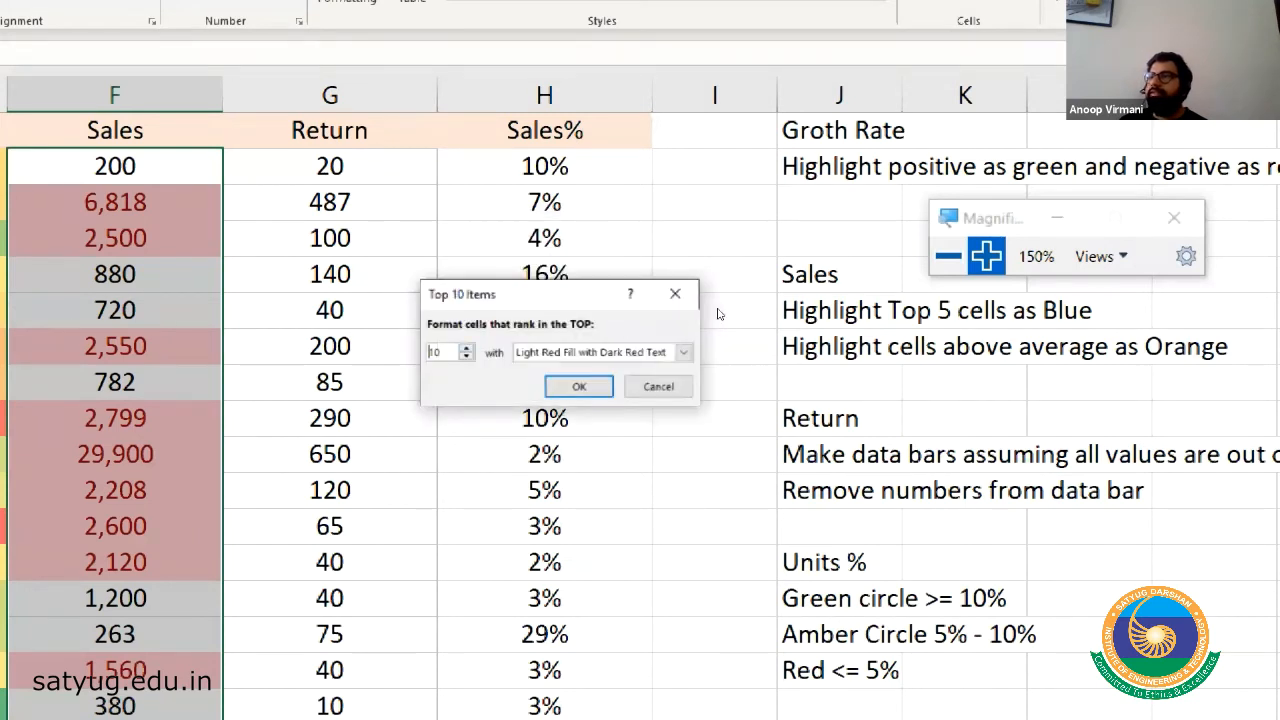
pyautogui.click(604, 324)
pyautogui.write('5')
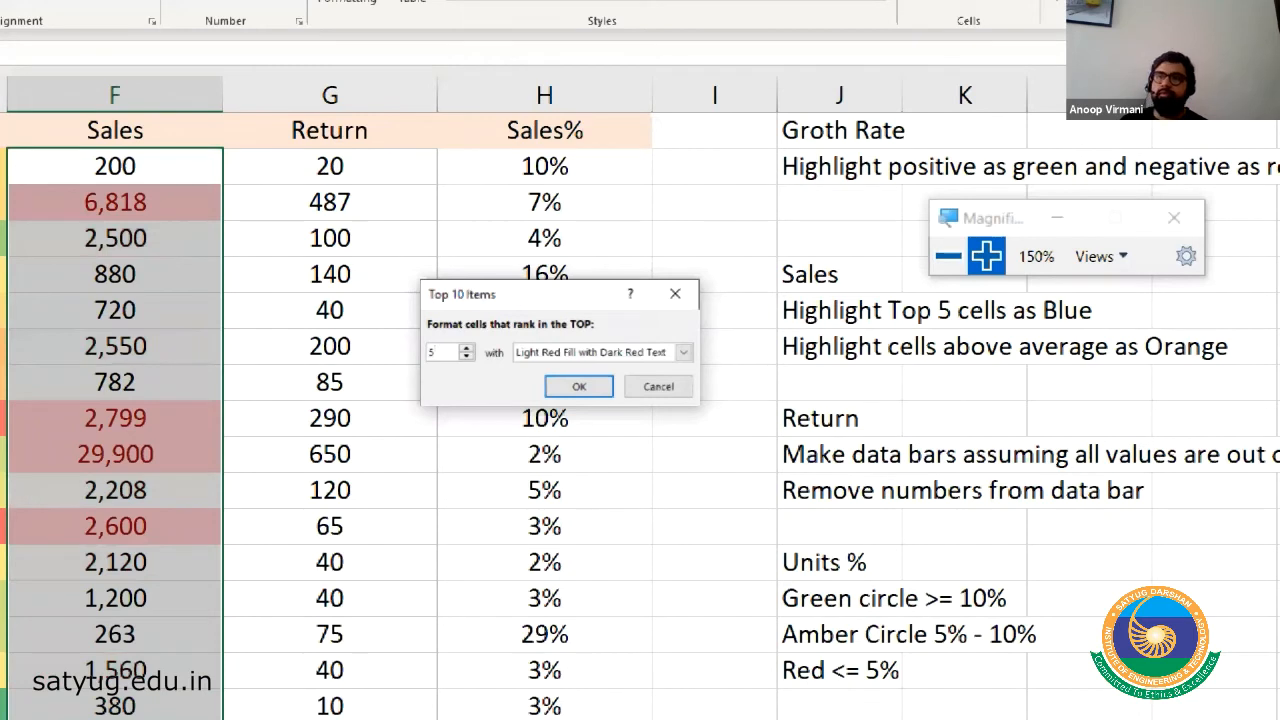
# - Choose a custom format for the top 5 rule and open its fill settings
pyautogui.click(683, 352)
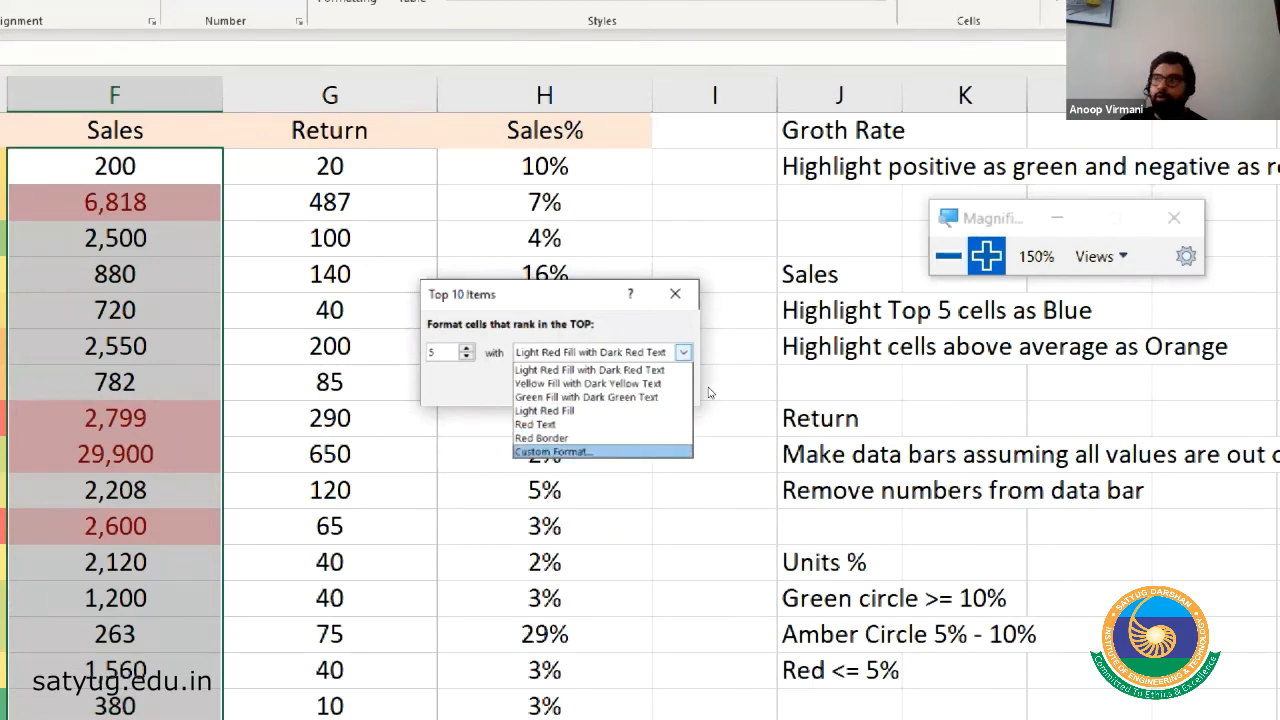
pyautogui.click(588, 452)
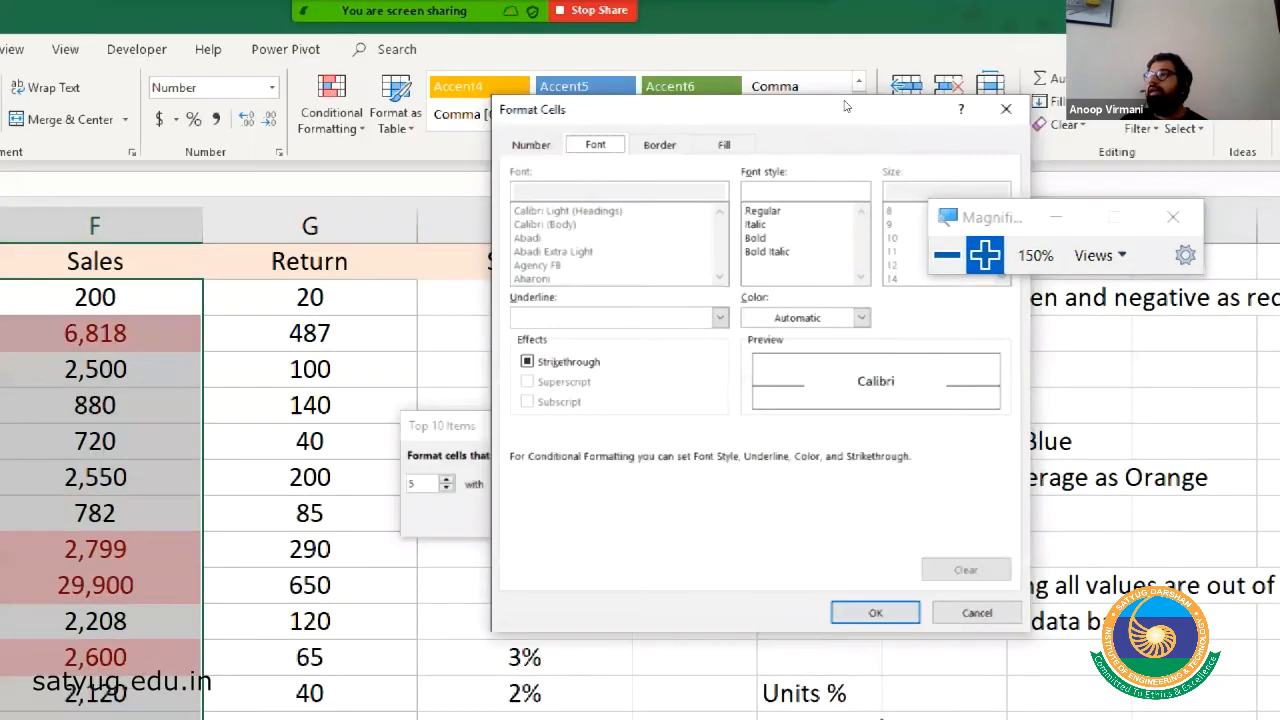
pyautogui.click(725, 145)
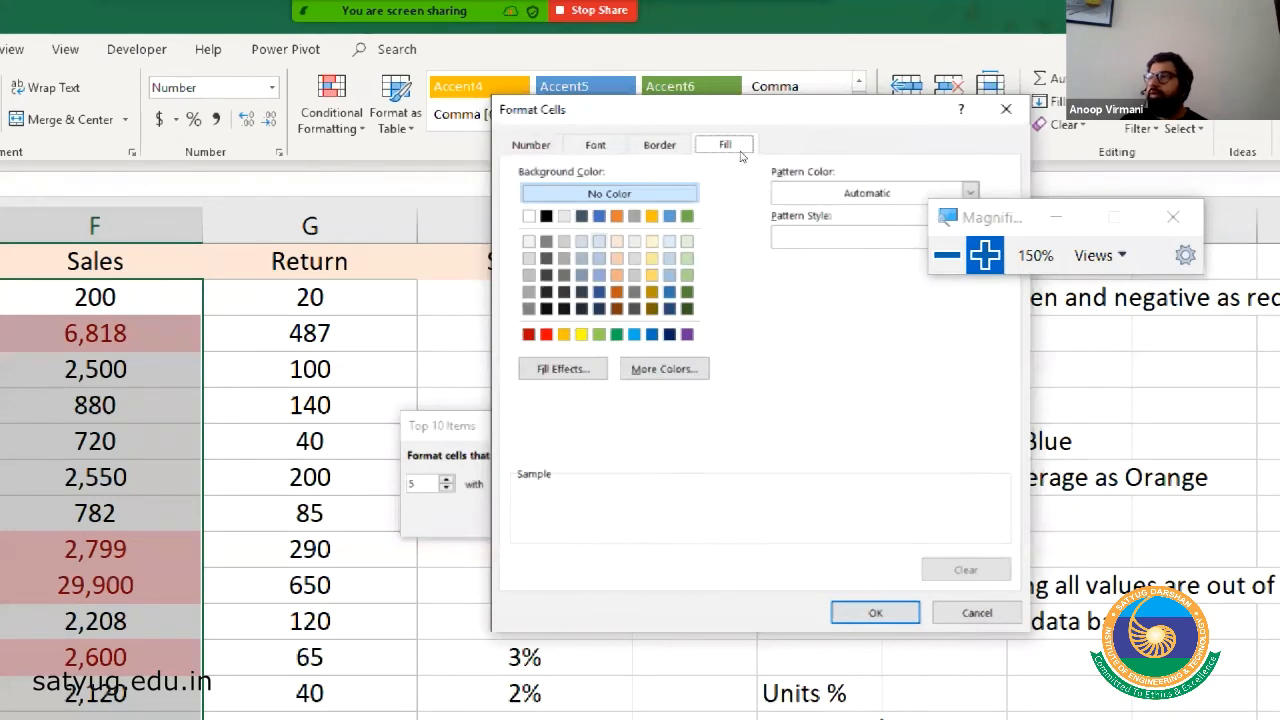
# - Try a medium blue and a dark blue fill for the rule, and look through the number, font and border settings
pyautogui.click(599, 216)
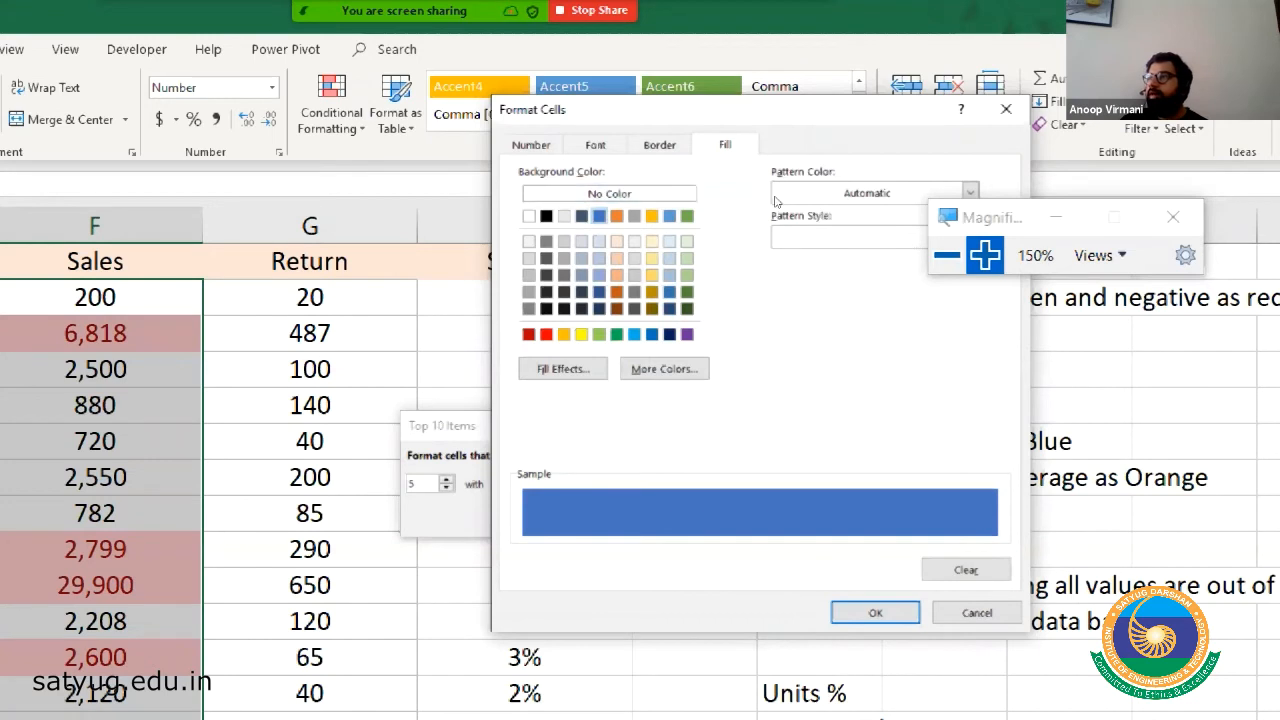
pyautogui.click(669, 334)
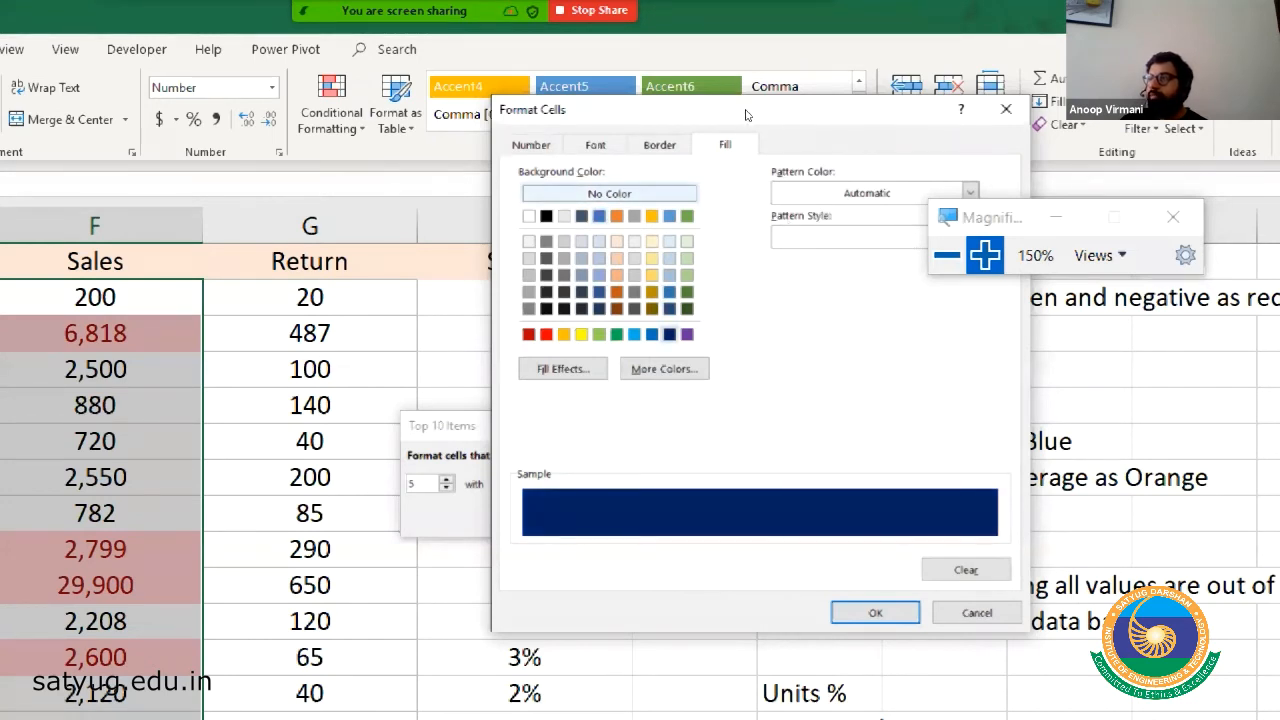
pyautogui.click(595, 145)
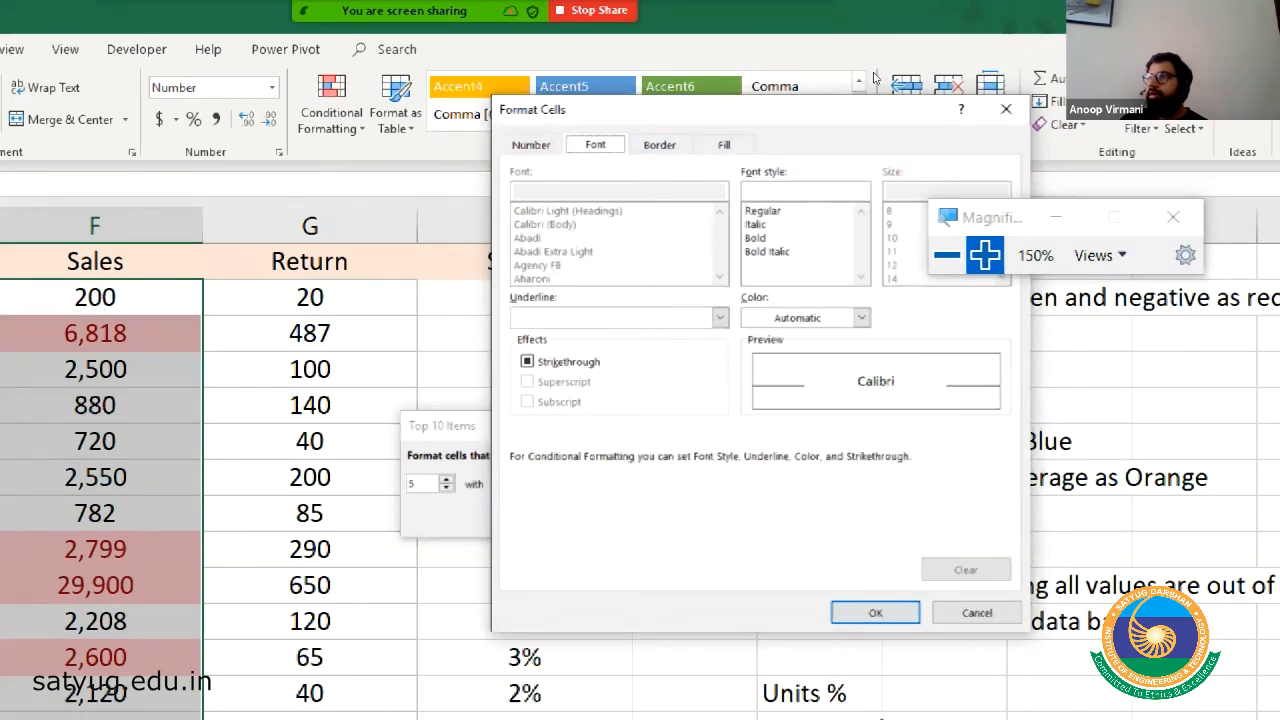
pyautogui.moveTo(761, 109); pyautogui.dragTo(650, 125)
pyautogui.click(420, 161)
pyautogui.click(485, 161)
pyautogui.click(549, 161)
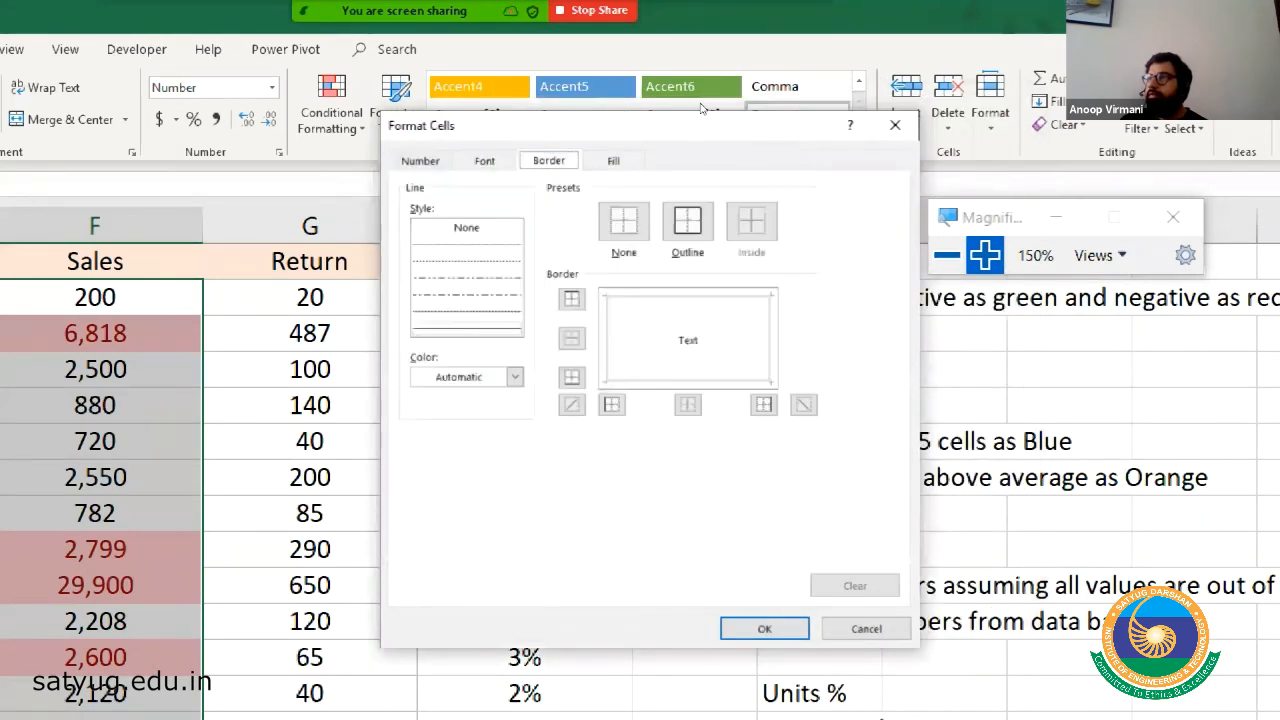
# - Set a light blue fill for the top 5 Sales cells and apply the rule
pyautogui.click(613, 161)
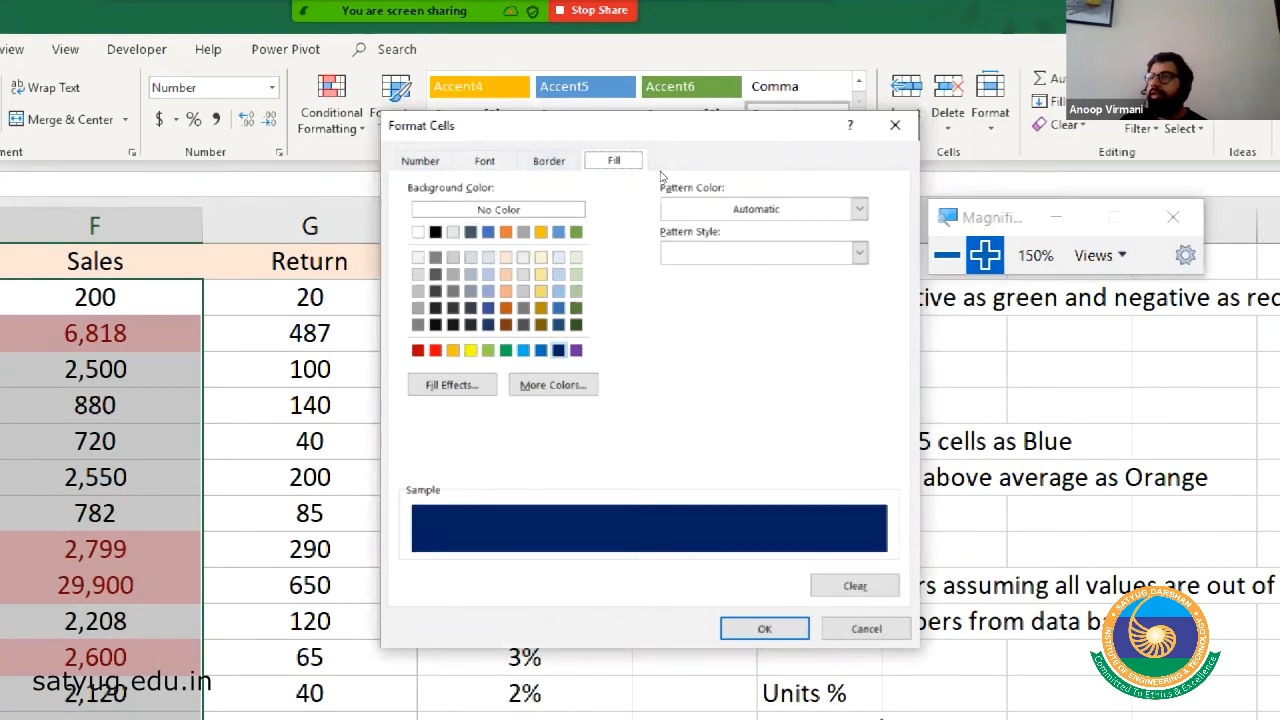
pyautogui.click(488, 257)
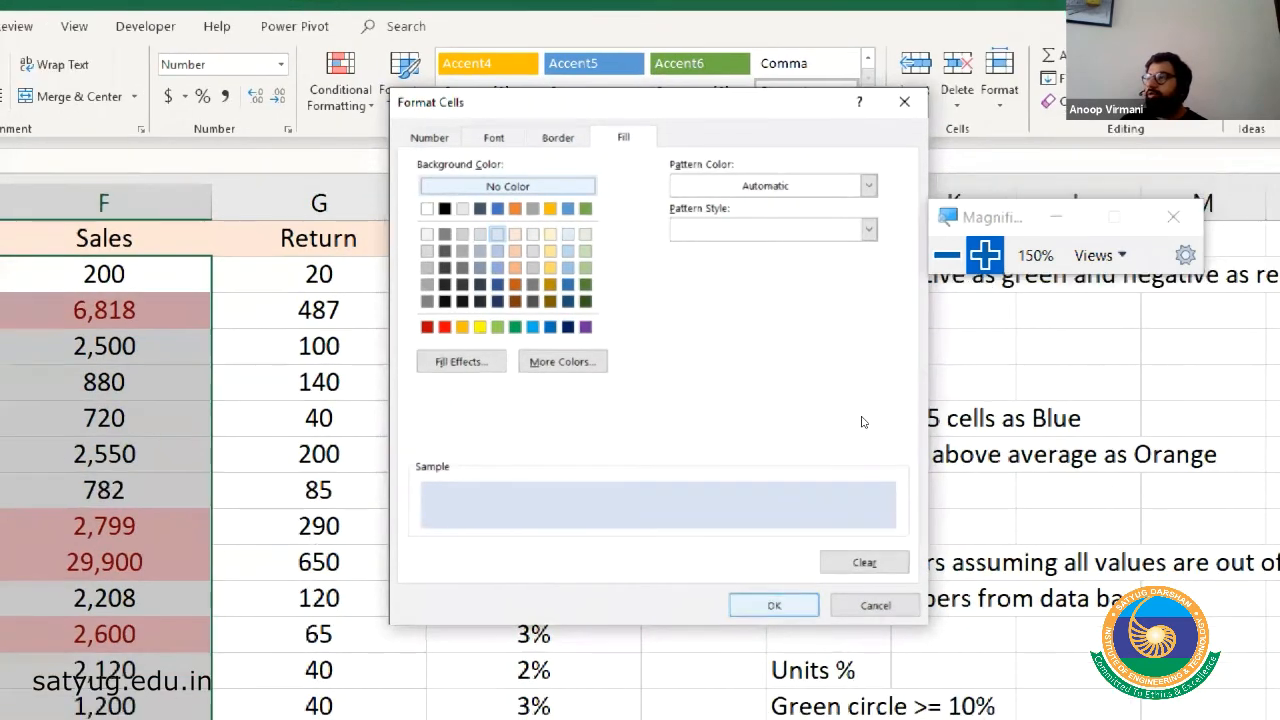
pyautogui.click(764, 615)
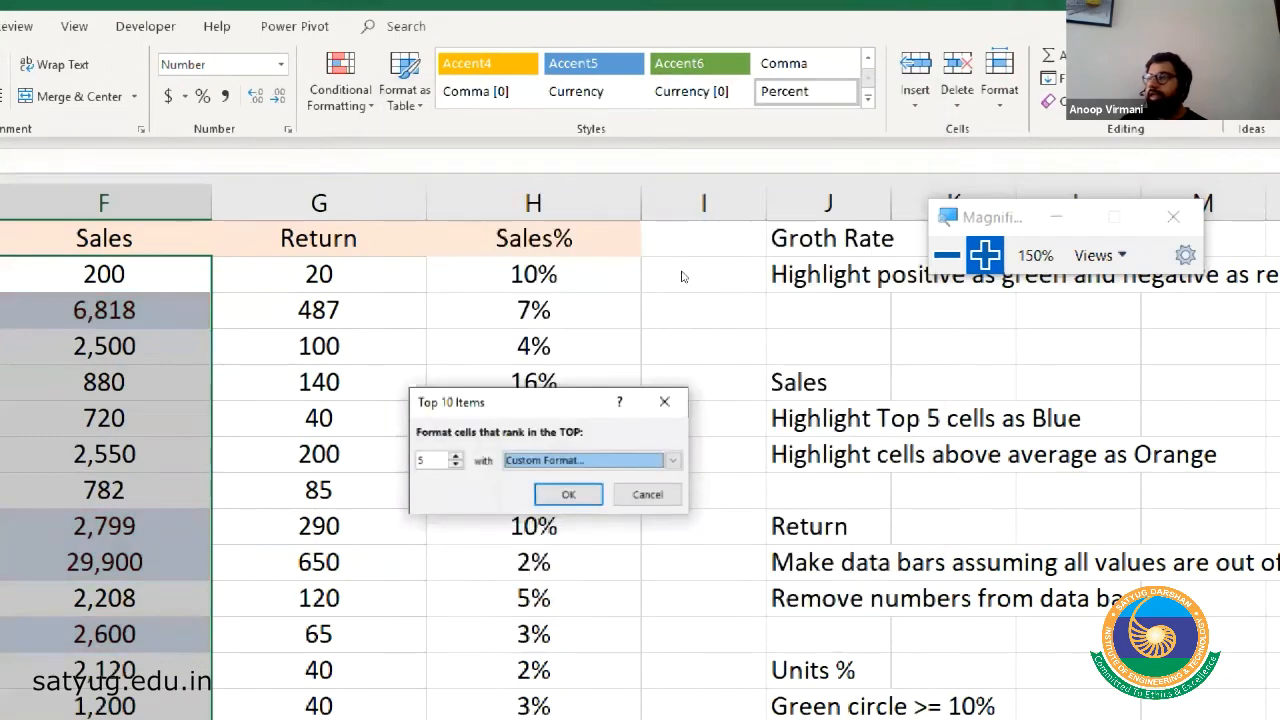
pyautogui.press('Return')
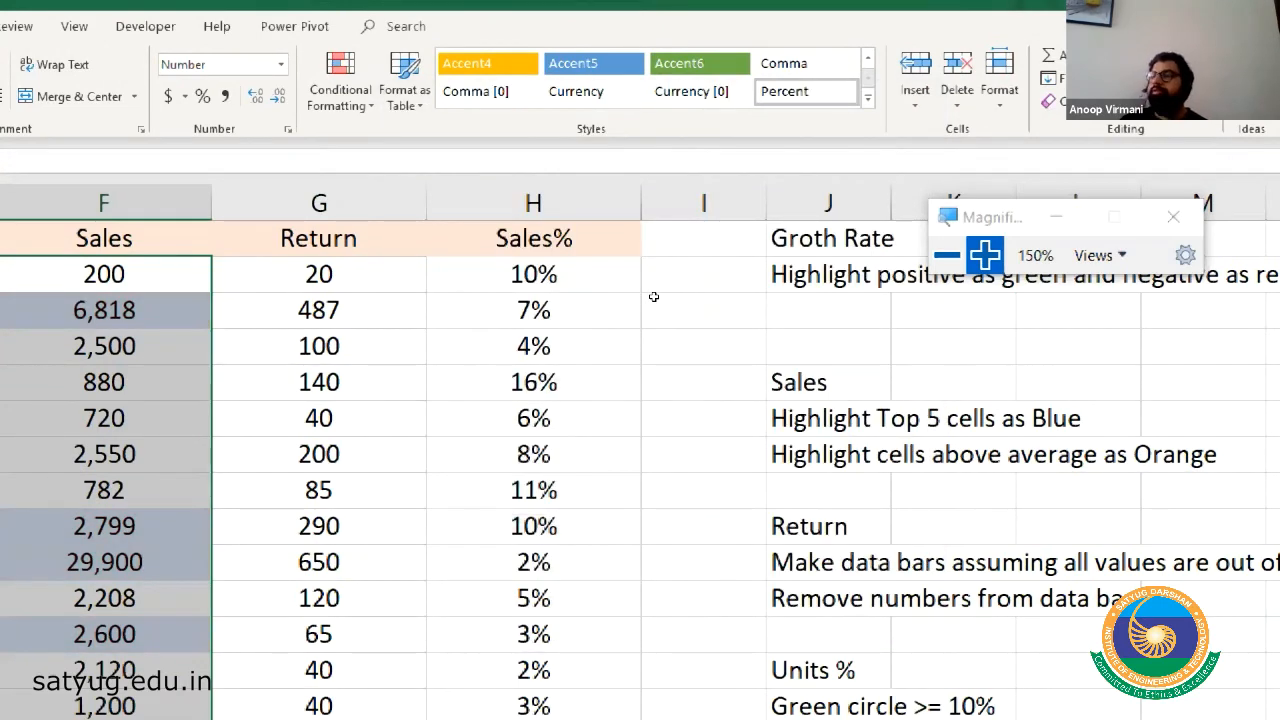
# - Review the highlighting in the Sales column and read the next formatting instruction in cell J8
pyautogui.press('super+minus')
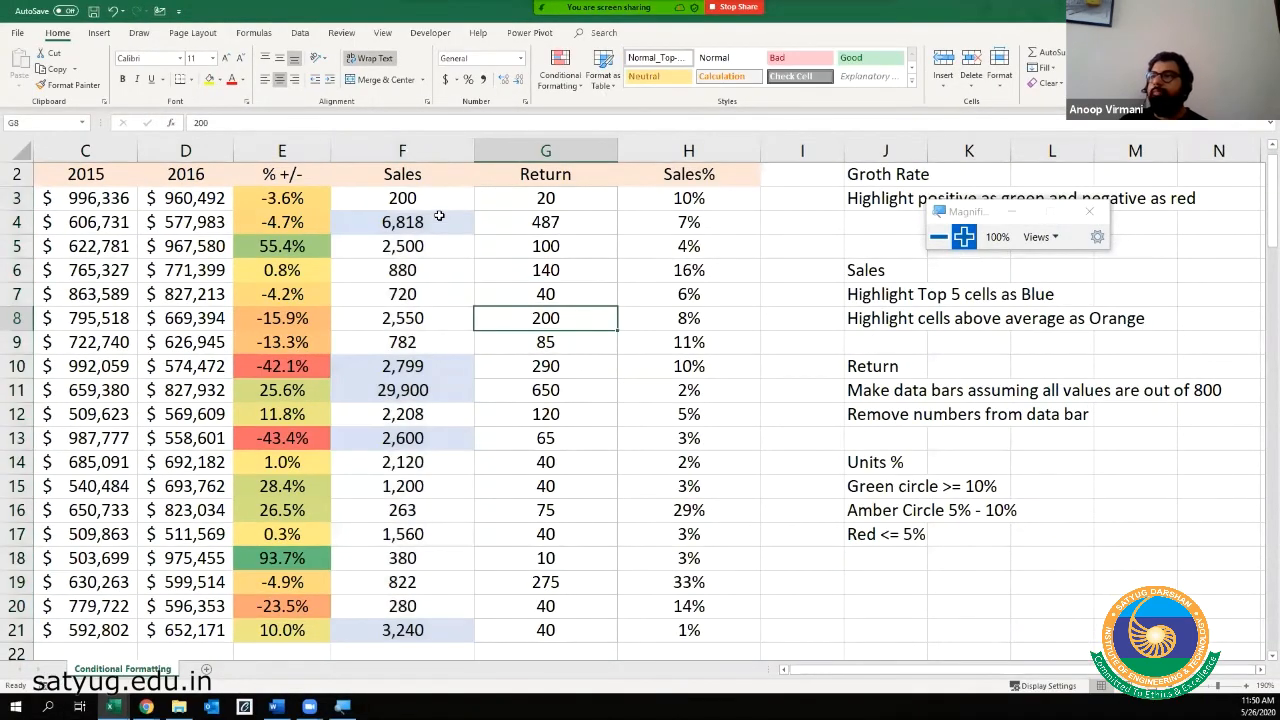
pyautogui.moveTo(437, 198); pyautogui.dragTo(437, 624)
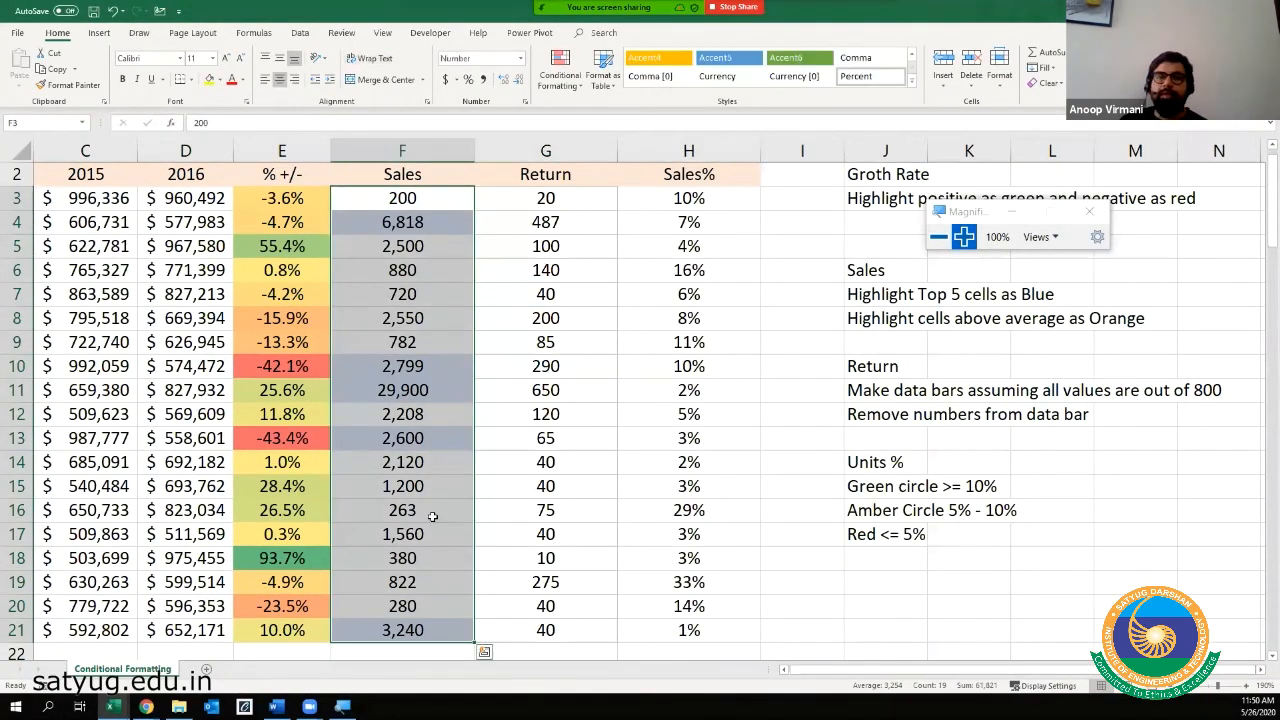
pyautogui.click(387, 382)
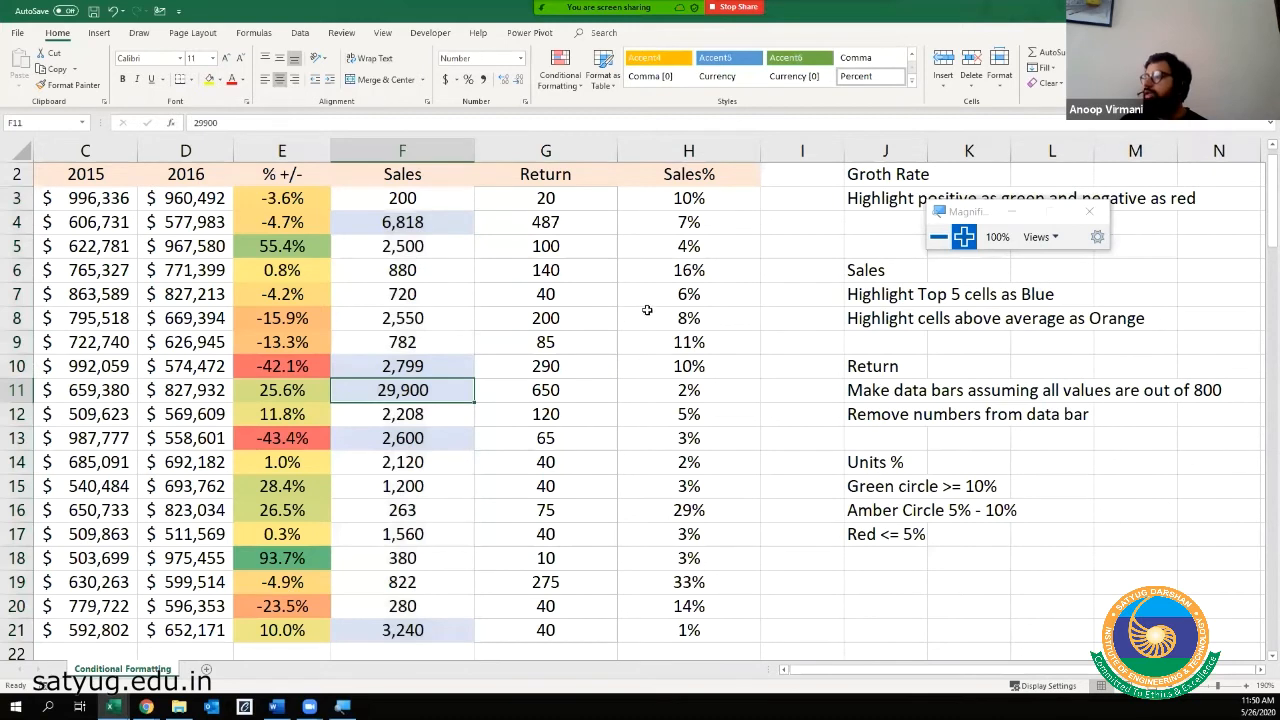
pyautogui.click(874, 317)
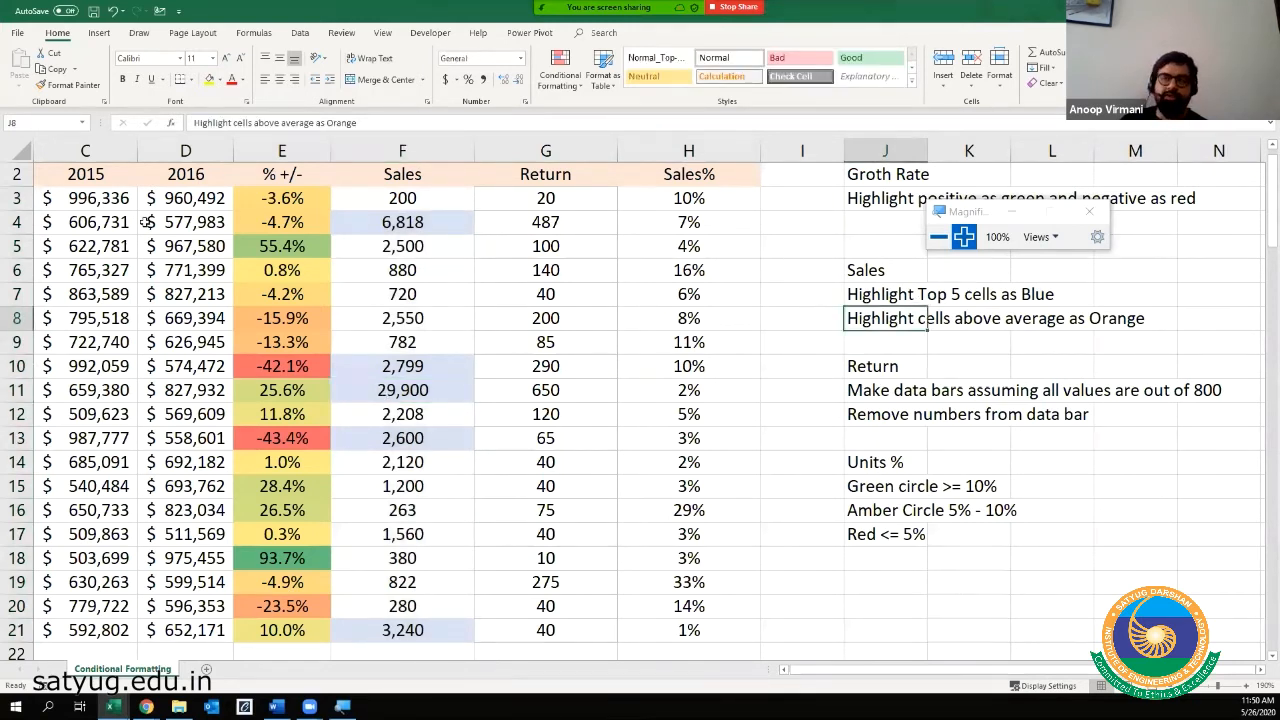
pyautogui.click(370, 196)
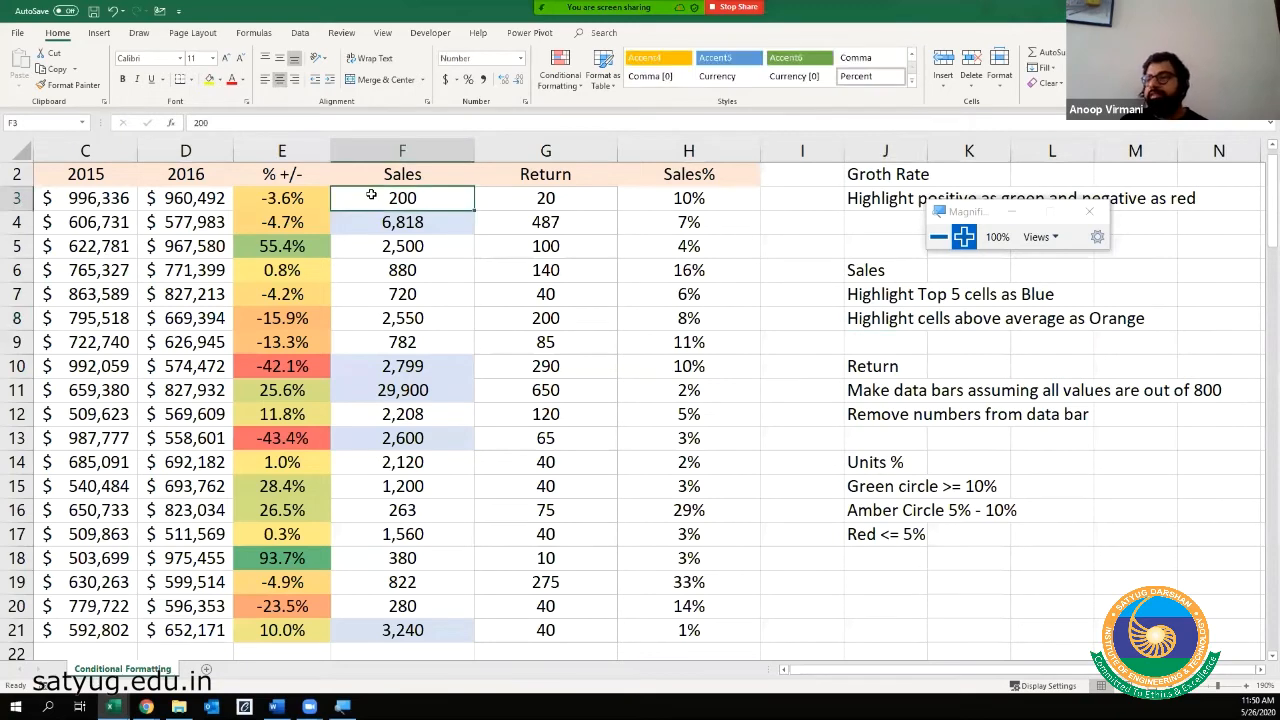
pyautogui.hotkey('ctrl', 'shift', 'Down')
pyautogui.click(549, 70)
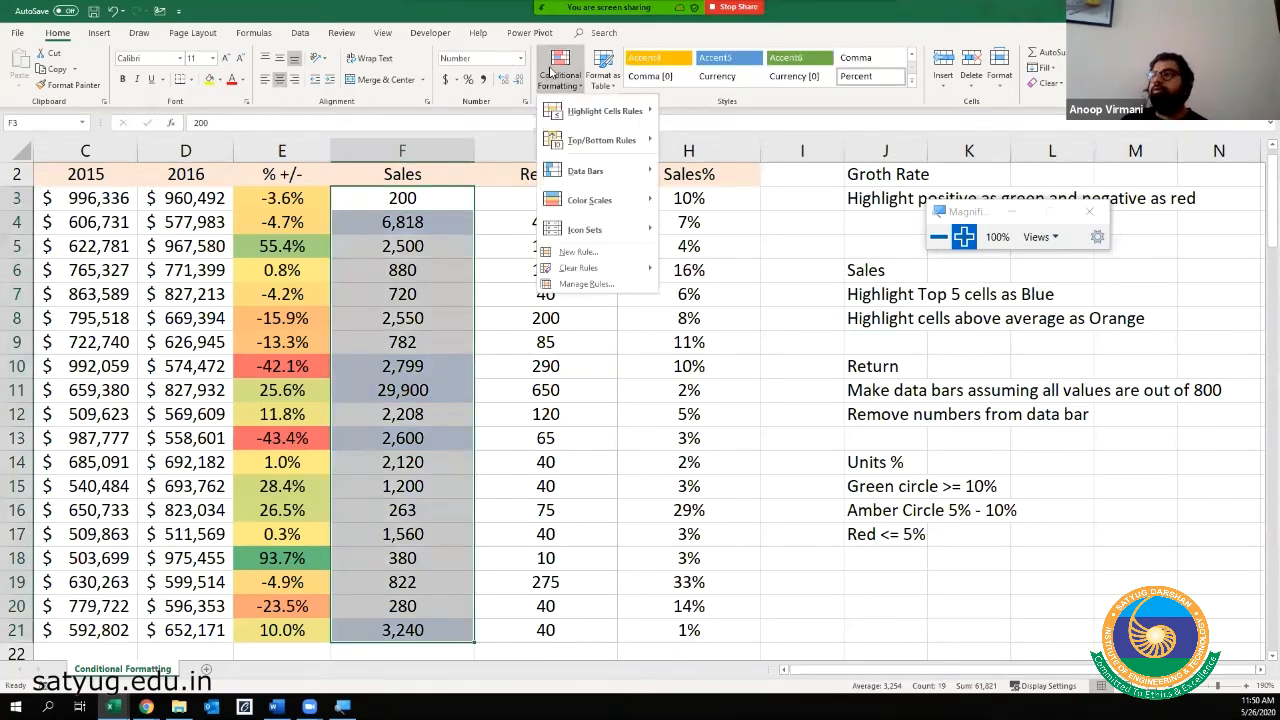
pyautogui.click(549, 70)
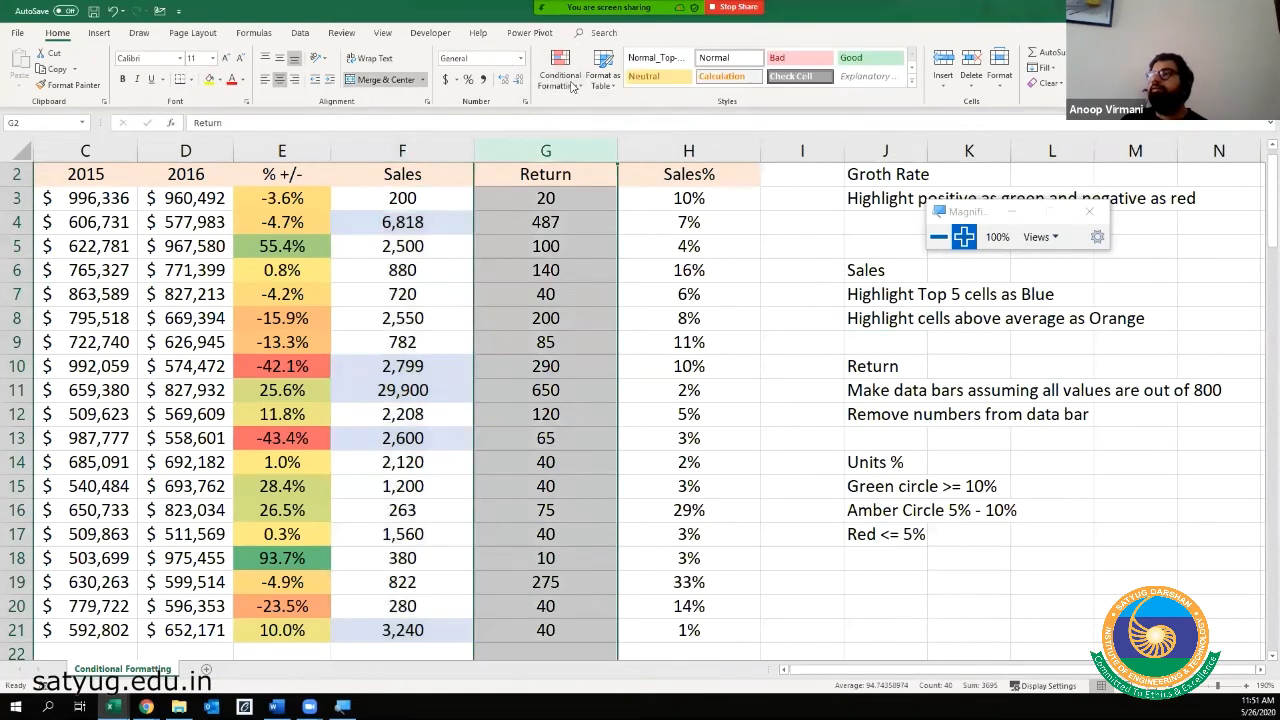
# - Start an Above Average conditional formatting rule on the Sales values F3:F21 and choose a custom format for it
pyautogui.click(440, 197)
pyautogui.hotkey('ctrl', 'shift', 'Down')
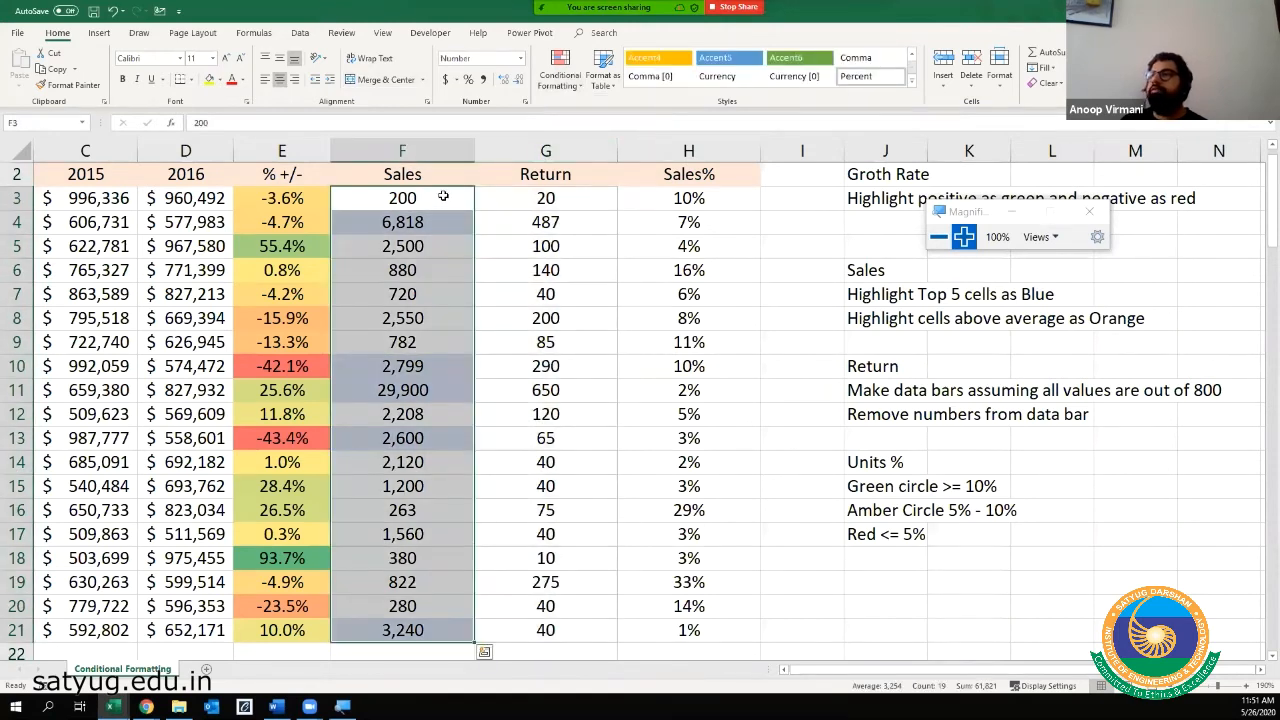
pyautogui.click(549, 70)
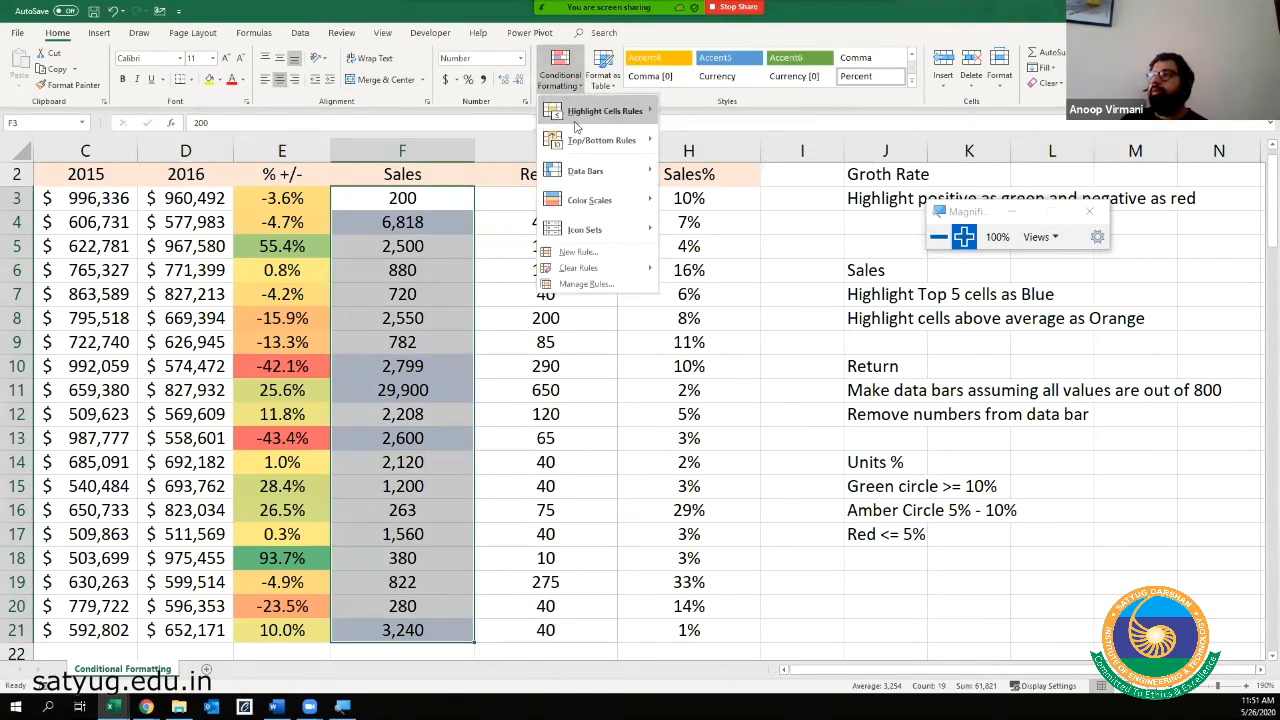
pyautogui.moveTo(575, 124)
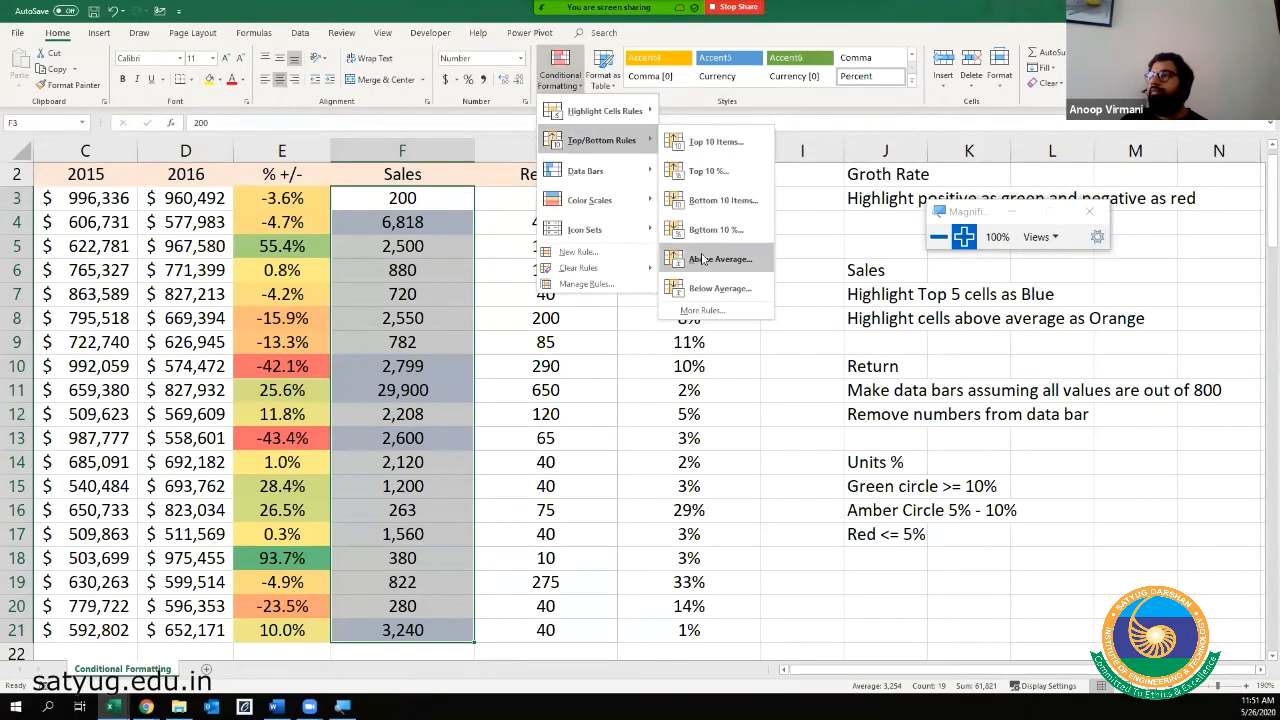
pyautogui.click(720, 259)
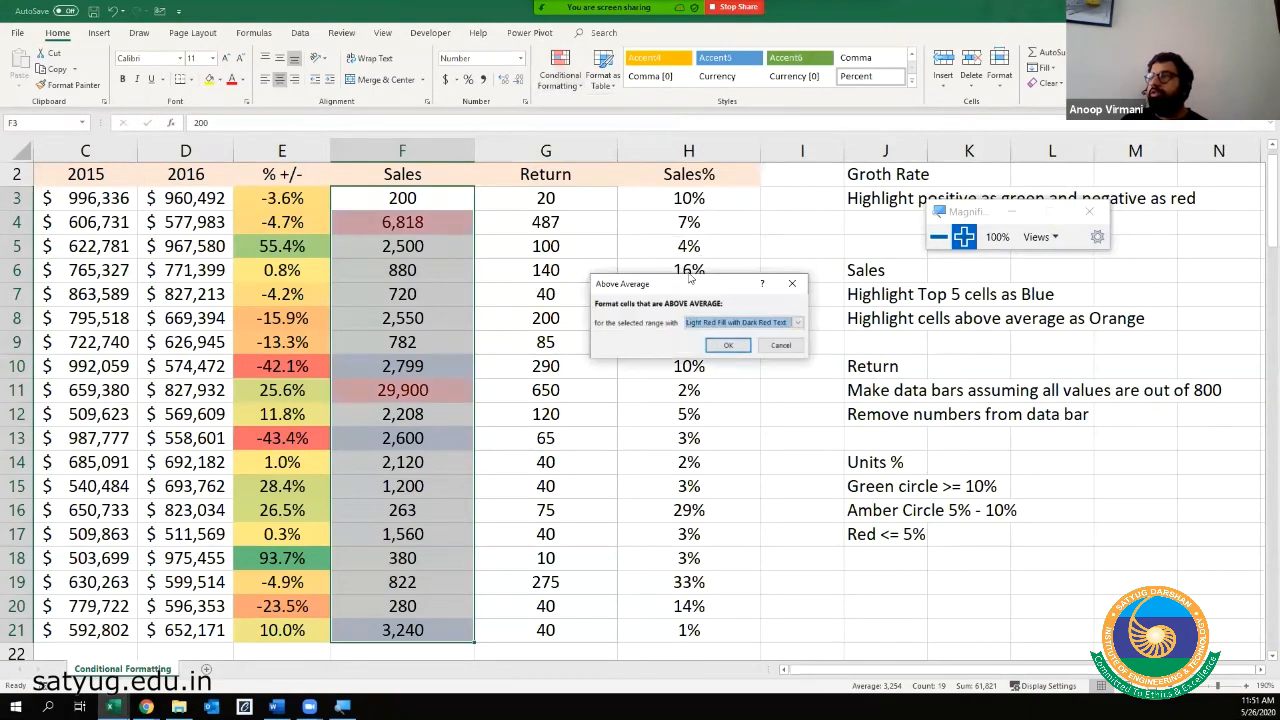
pyautogui.moveTo(690, 277); pyautogui.dragTo(665, 256)
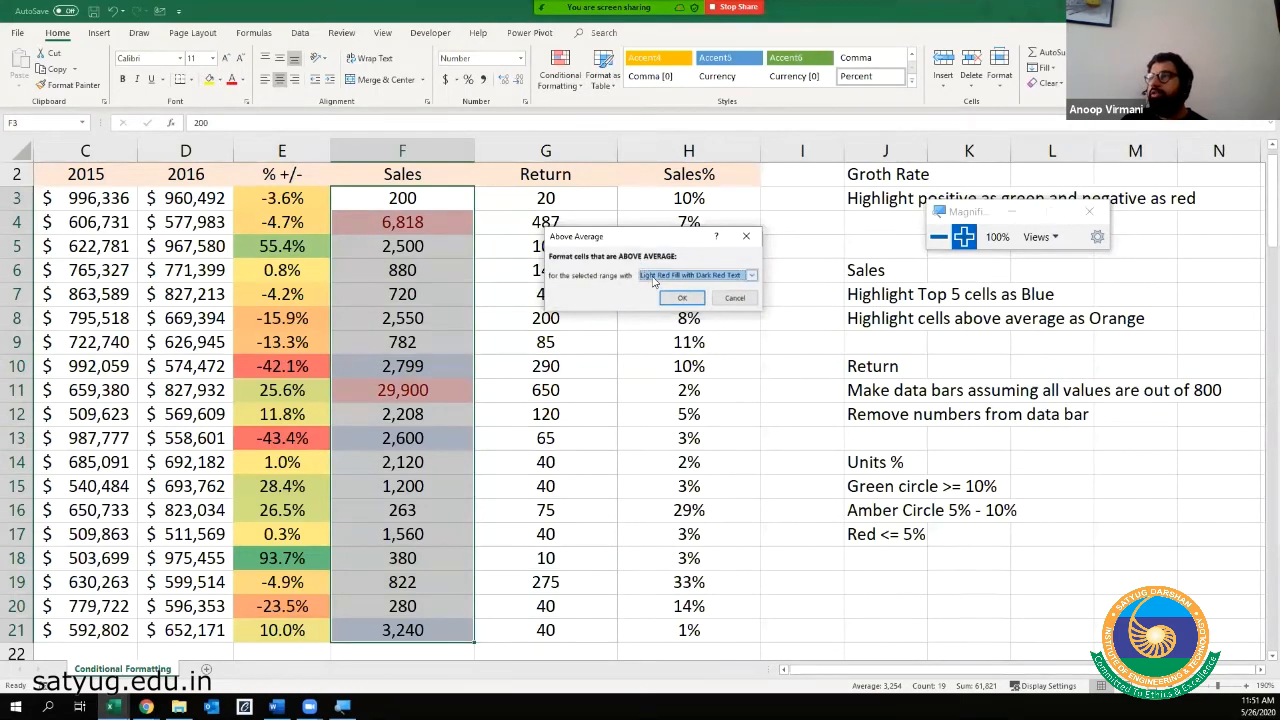
pyautogui.click(665, 276)
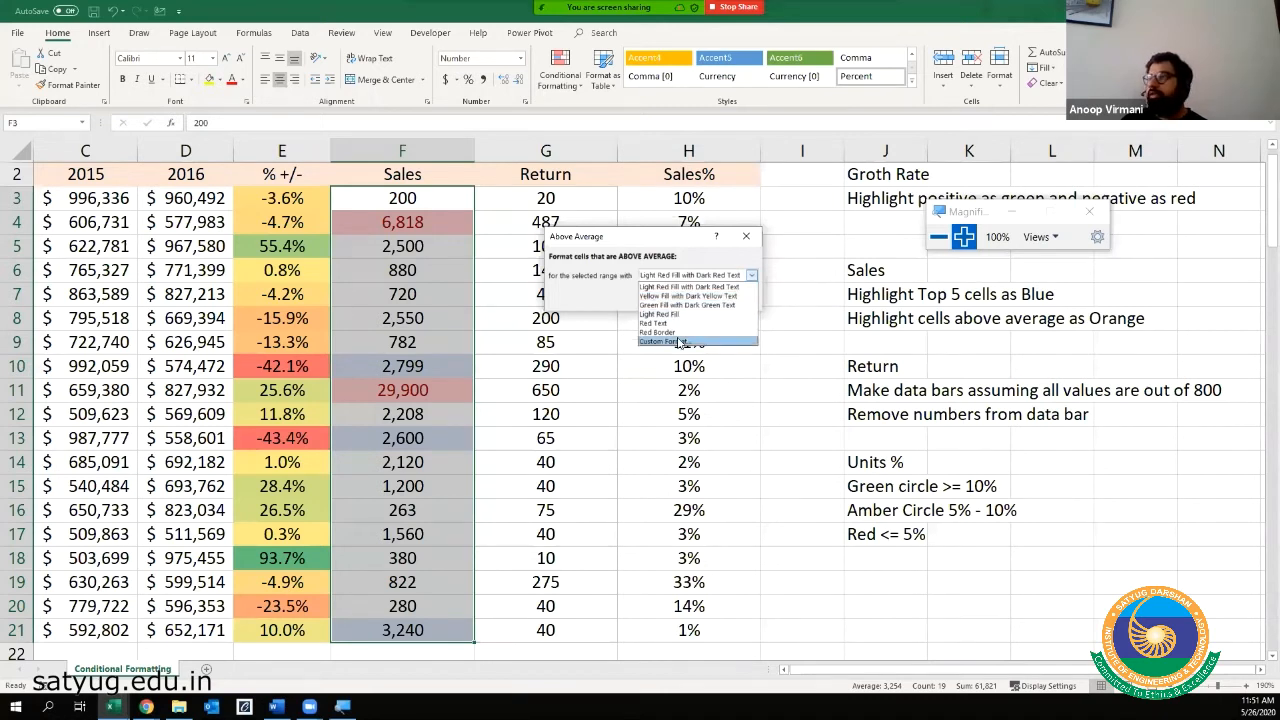
pyautogui.click(661, 342)
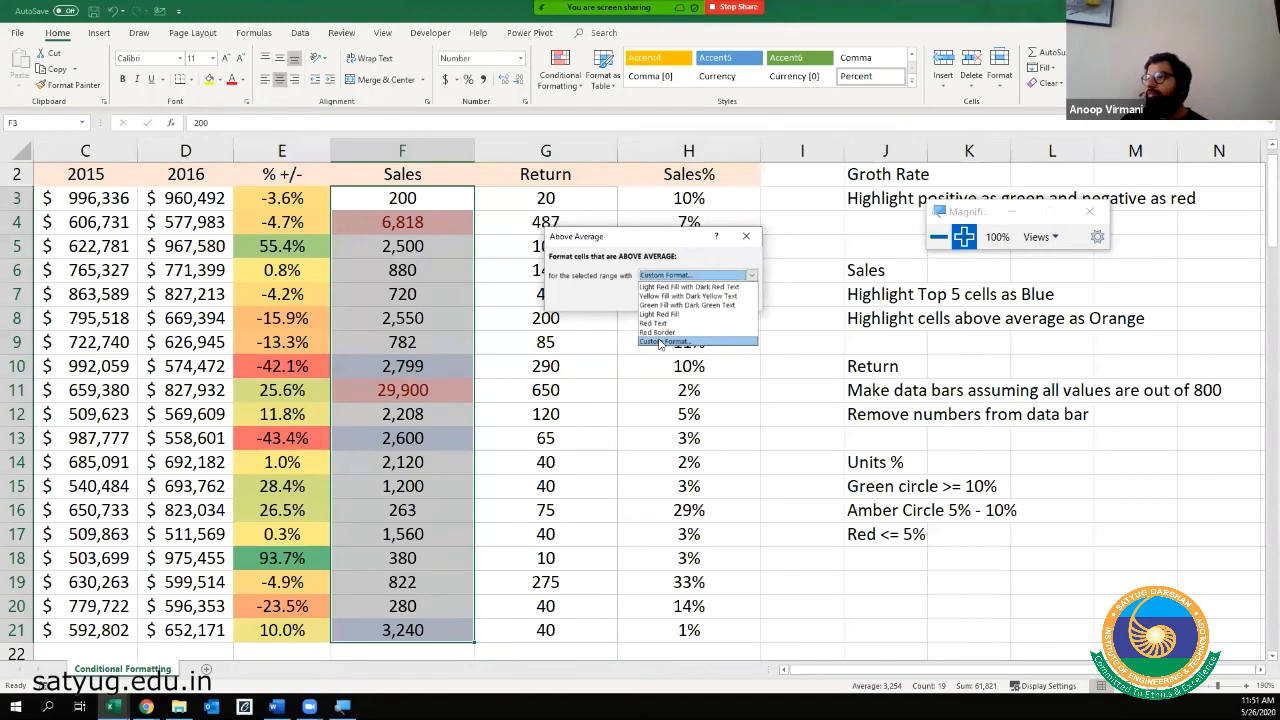
# - Set a light orange fill for the above-average Sales cells and apply the rule
pyautogui.moveTo(631, 149); pyautogui.dragTo(575, 188)
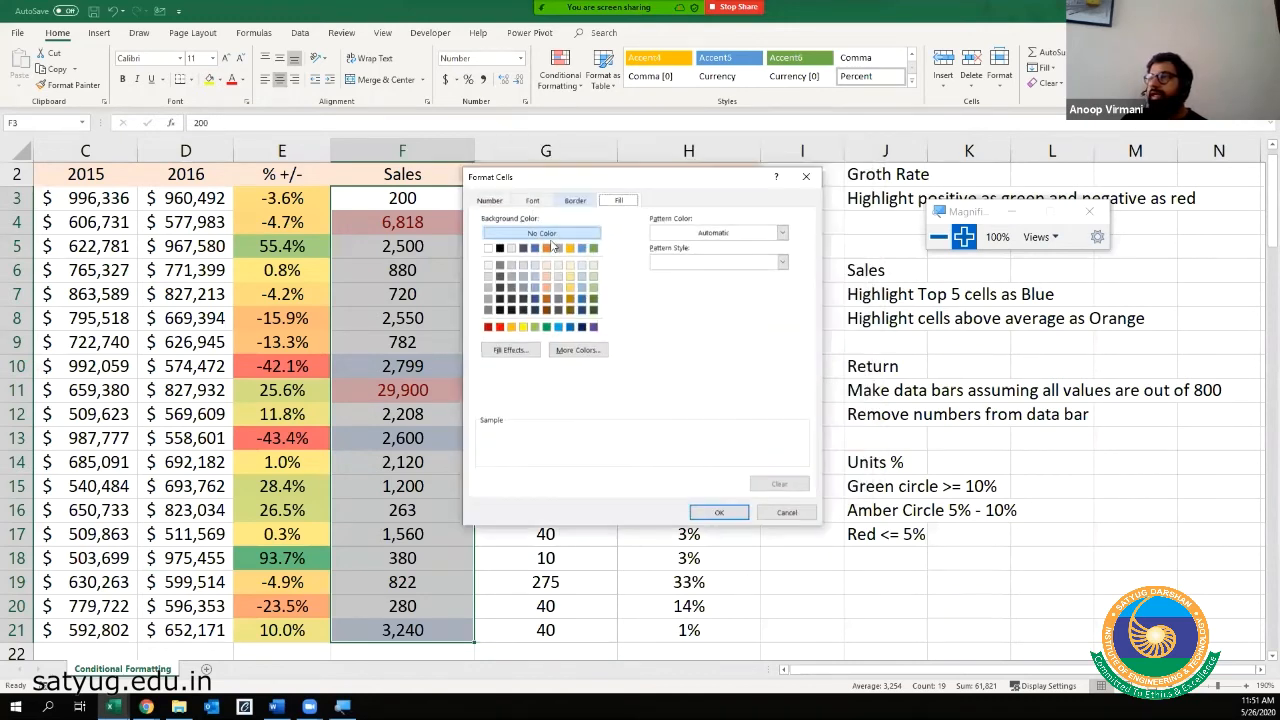
pyautogui.click(547, 276)
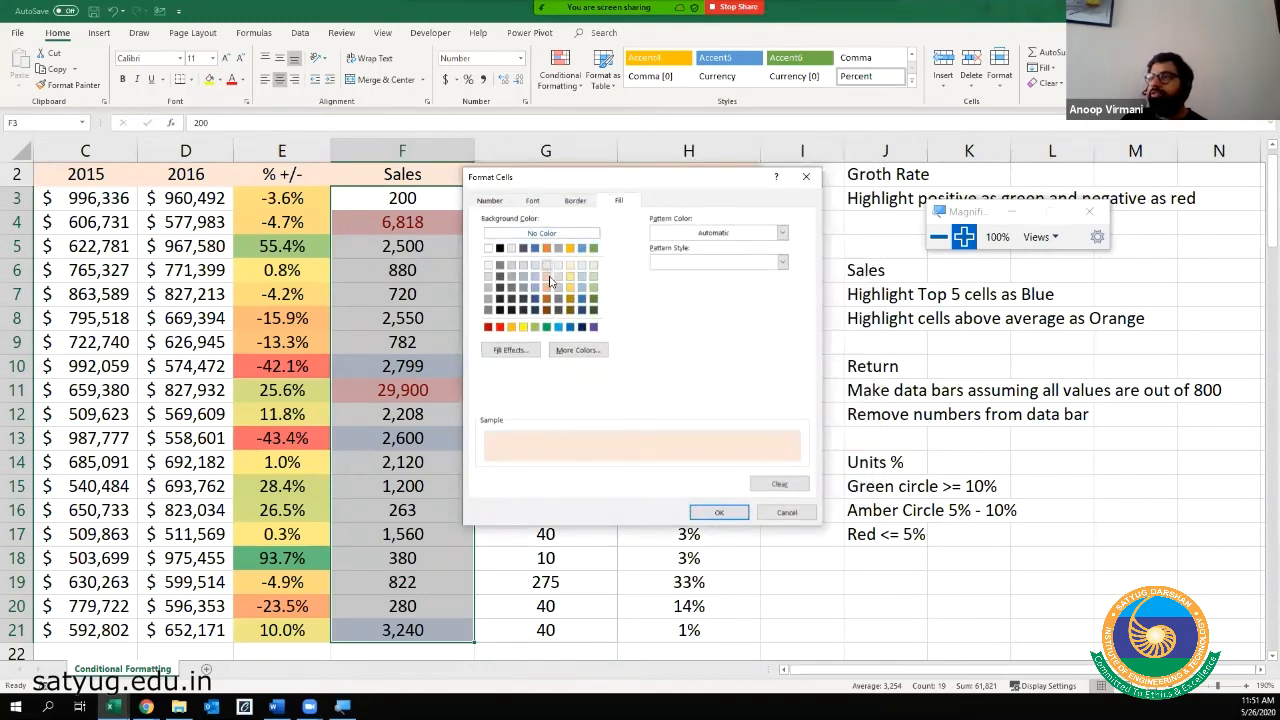
pyautogui.click(548, 278)
pyautogui.click(723, 514)
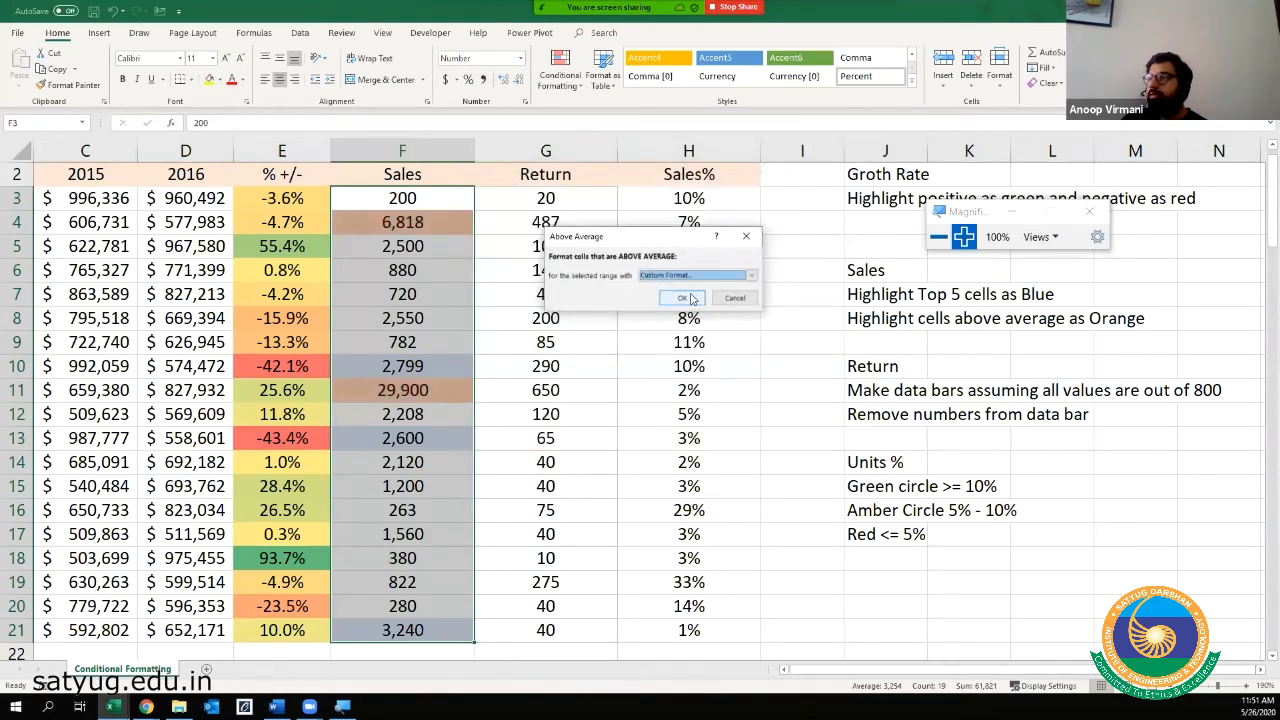
pyautogui.click(685, 297)
# - Check the Sales highlighting against the column's average and read the Return instruction in cell J11
pyautogui.click(545, 370)
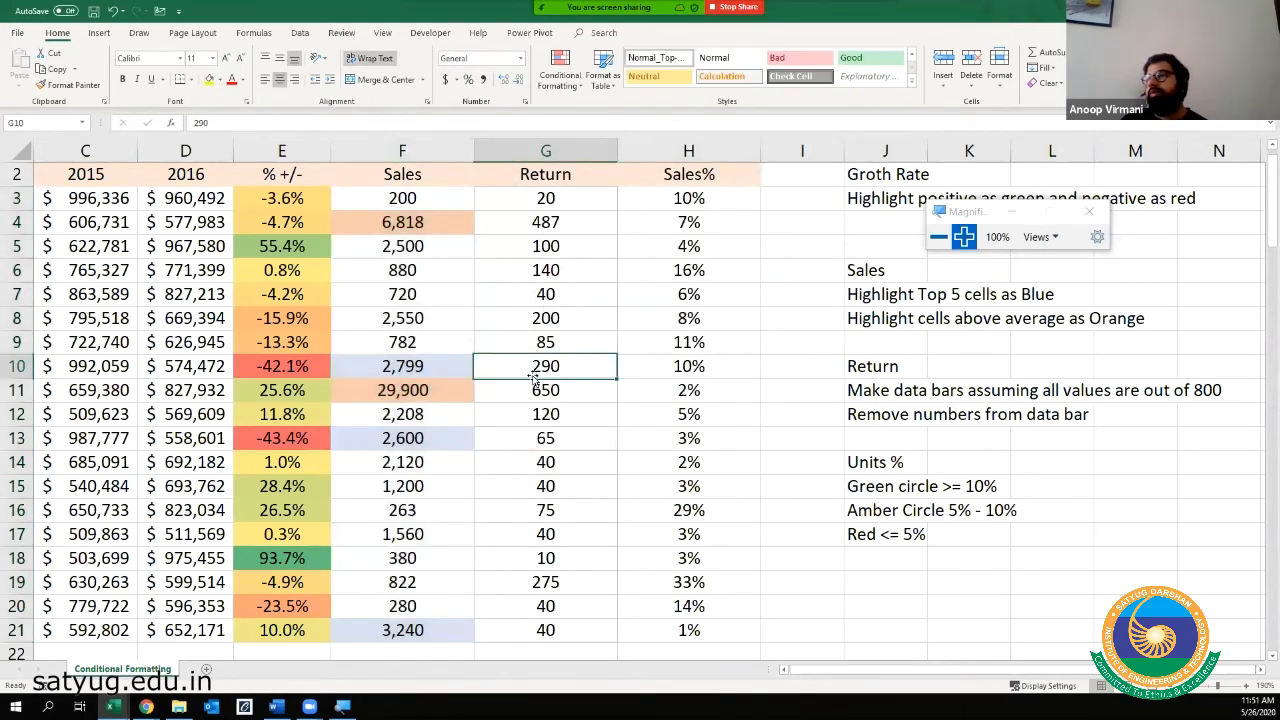
pyautogui.click(446, 190)
pyautogui.hotkey('ctrl', 'shift', 'Down')
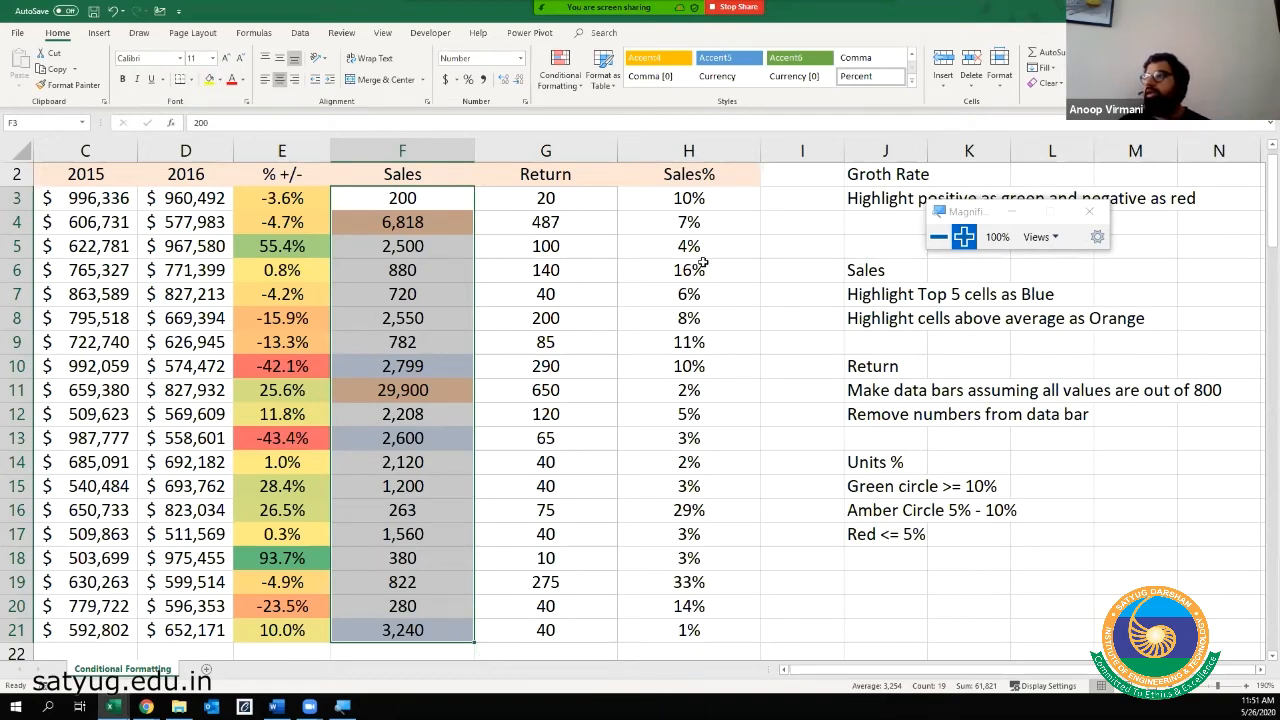
pyautogui.click(700, 294)
pyautogui.click(600, 200)
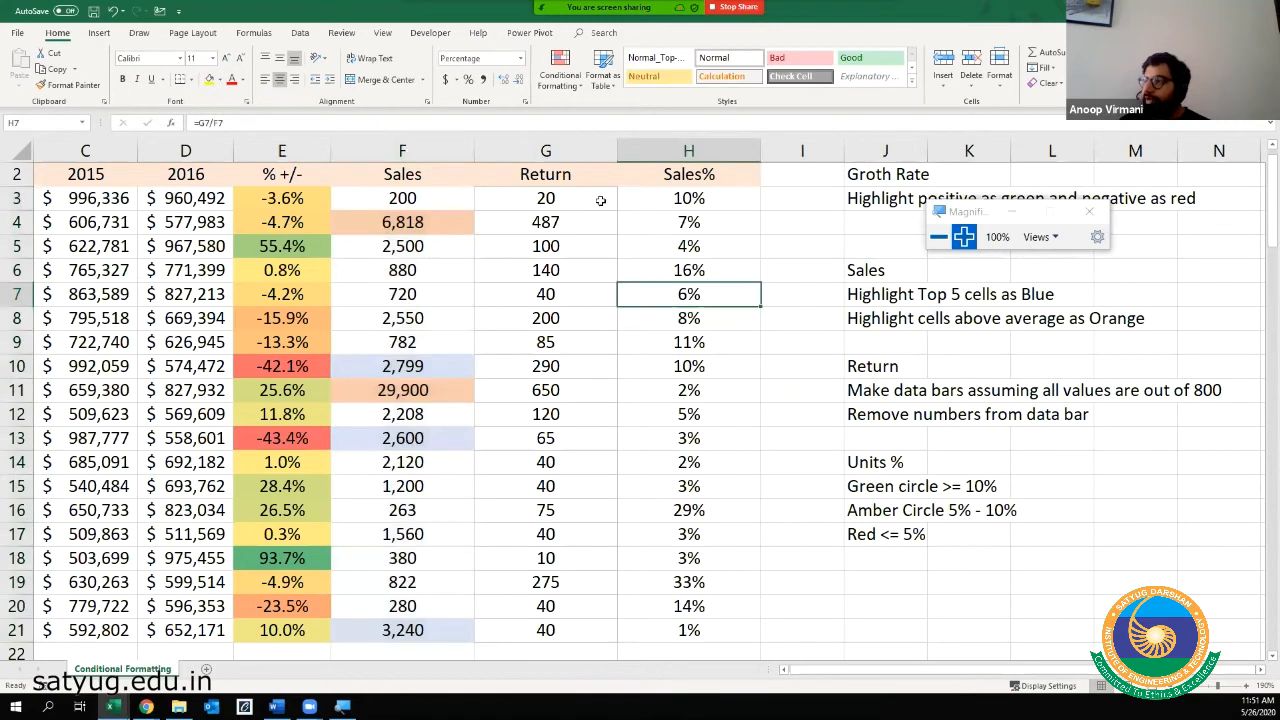
pyautogui.click(877, 390)
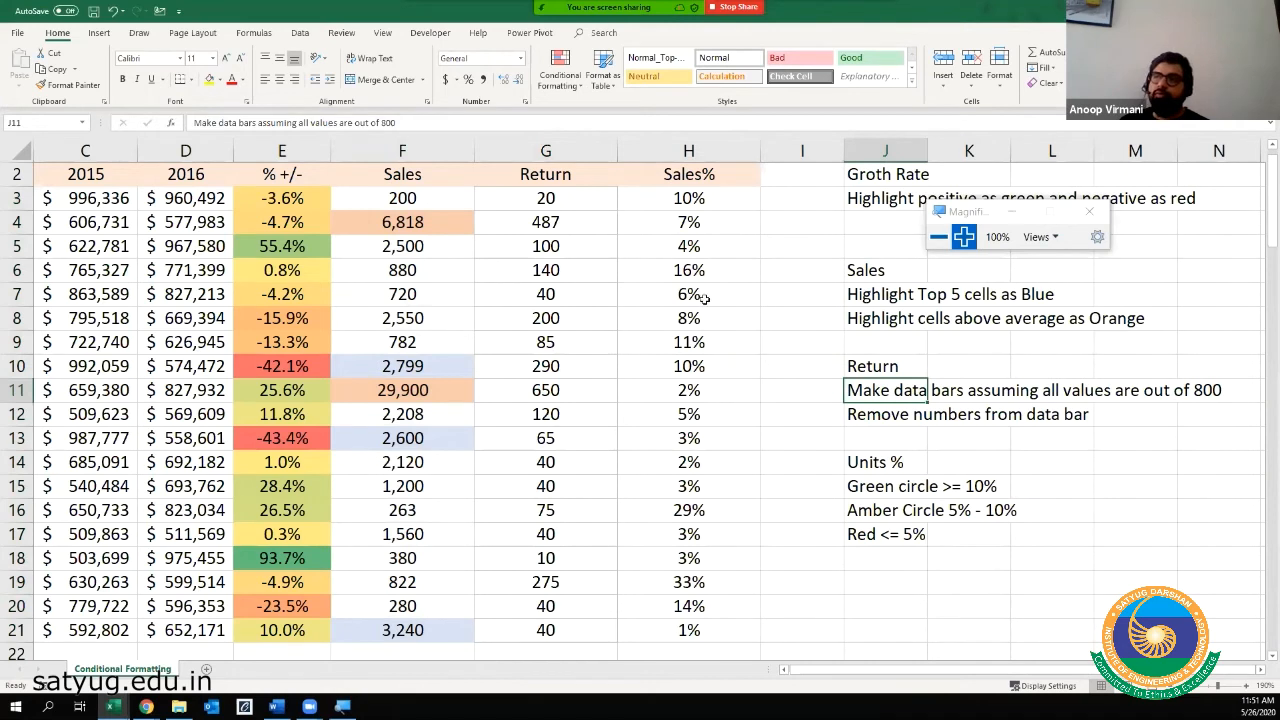
# - Add solid blue data bars to the Return values in G3:G21
pyautogui.click(563, 202)
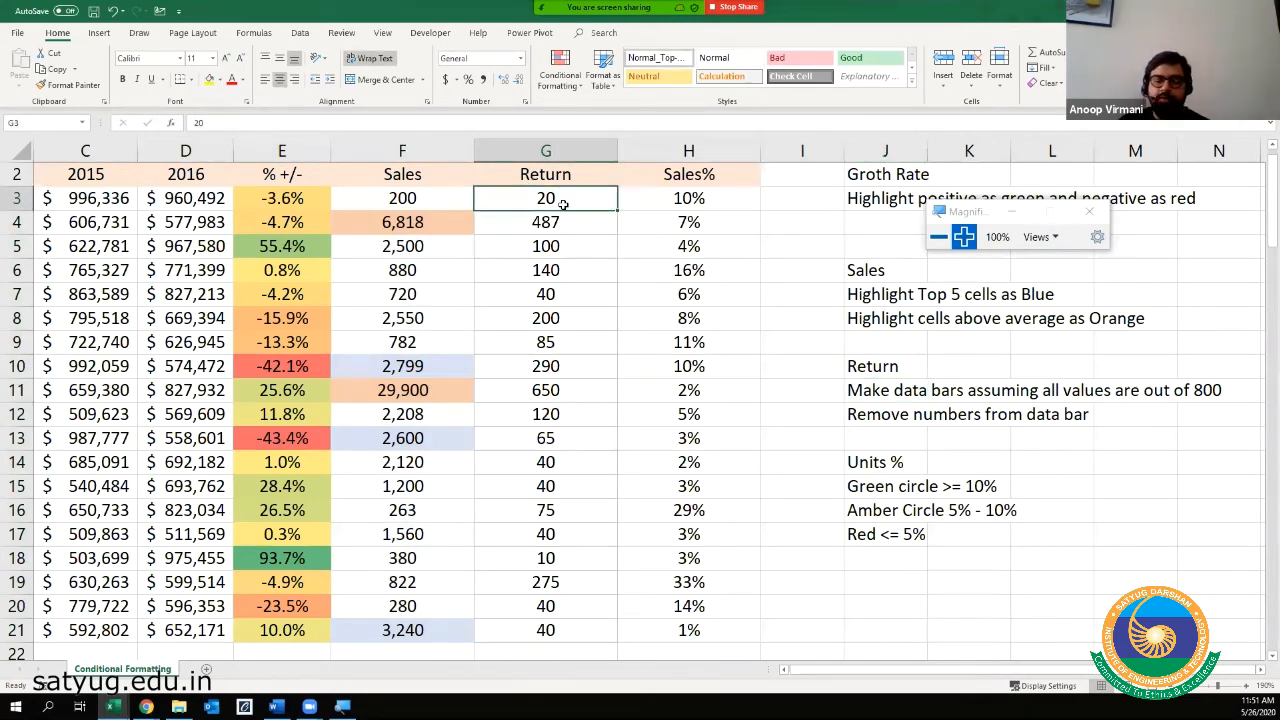
pyautogui.hotkey('ctrl', 'shift', 'Down')
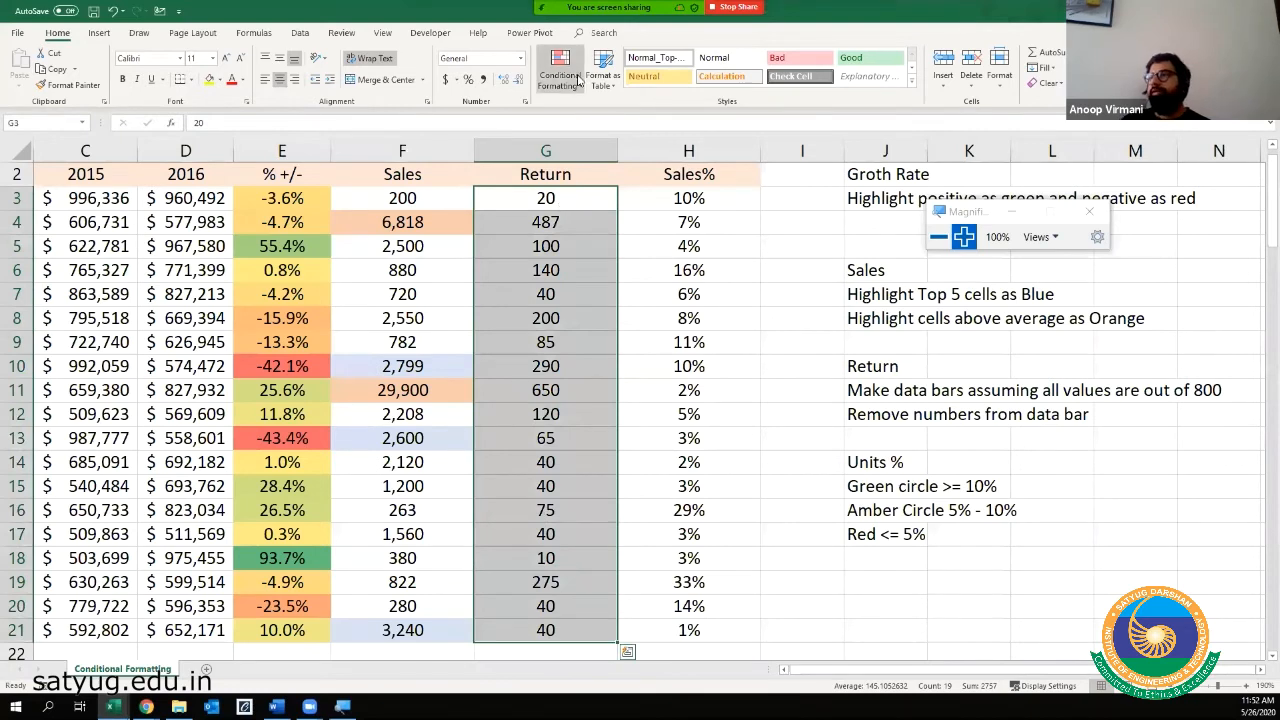
pyautogui.click(577, 80)
pyautogui.moveTo(587, 178)
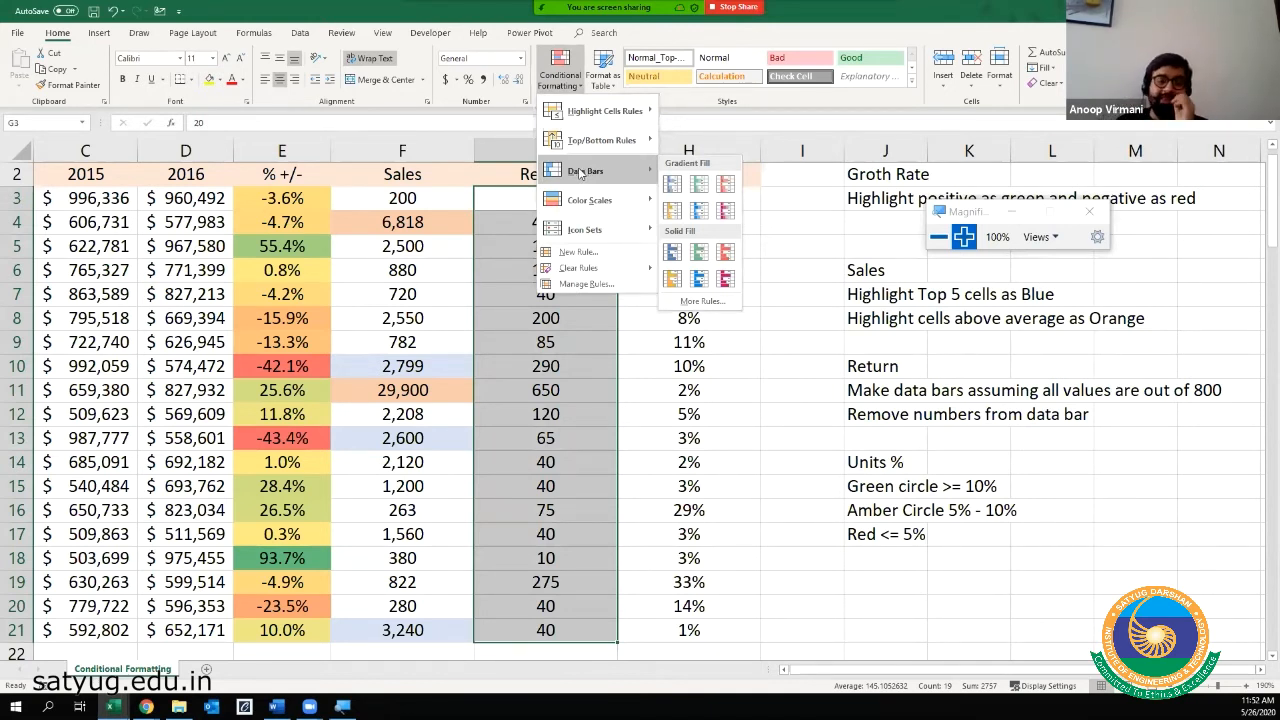
pyautogui.click(672, 252)
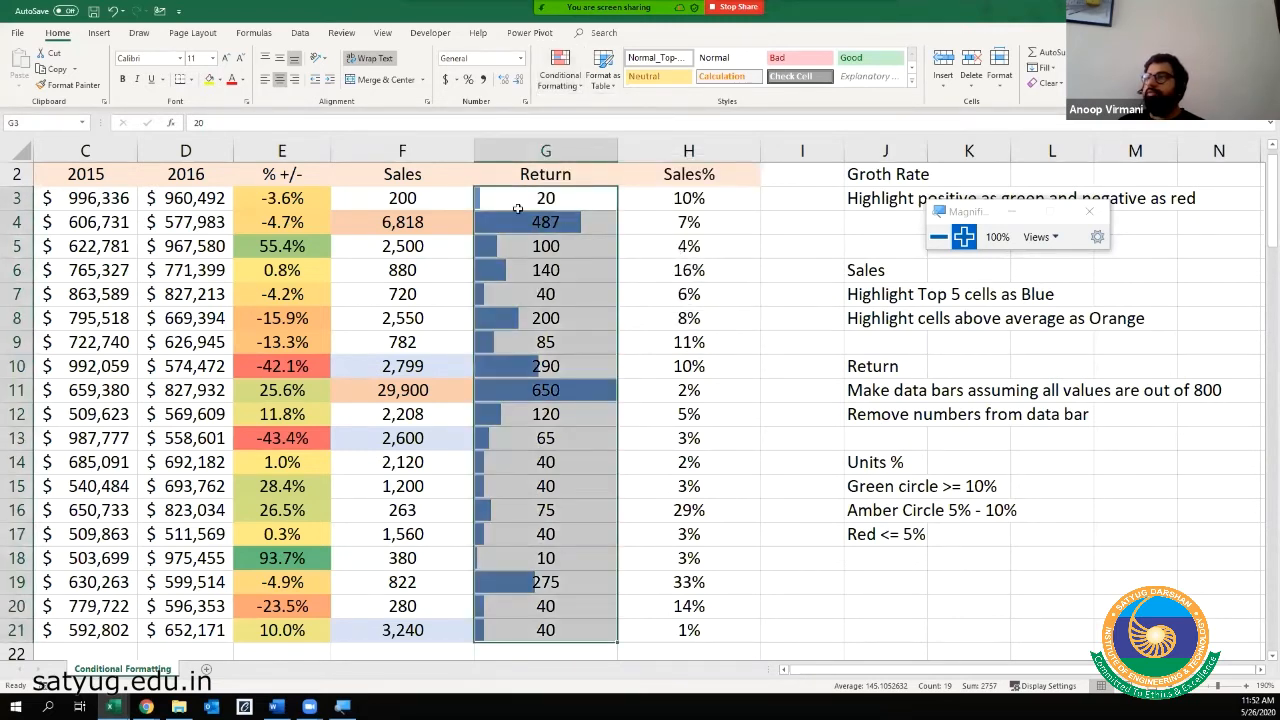
# - Compare the data bar lengths with the values in the Return column and with the out-of-800 instruction in J11
pyautogui.click(545, 405)
pyautogui.click(558, 198)
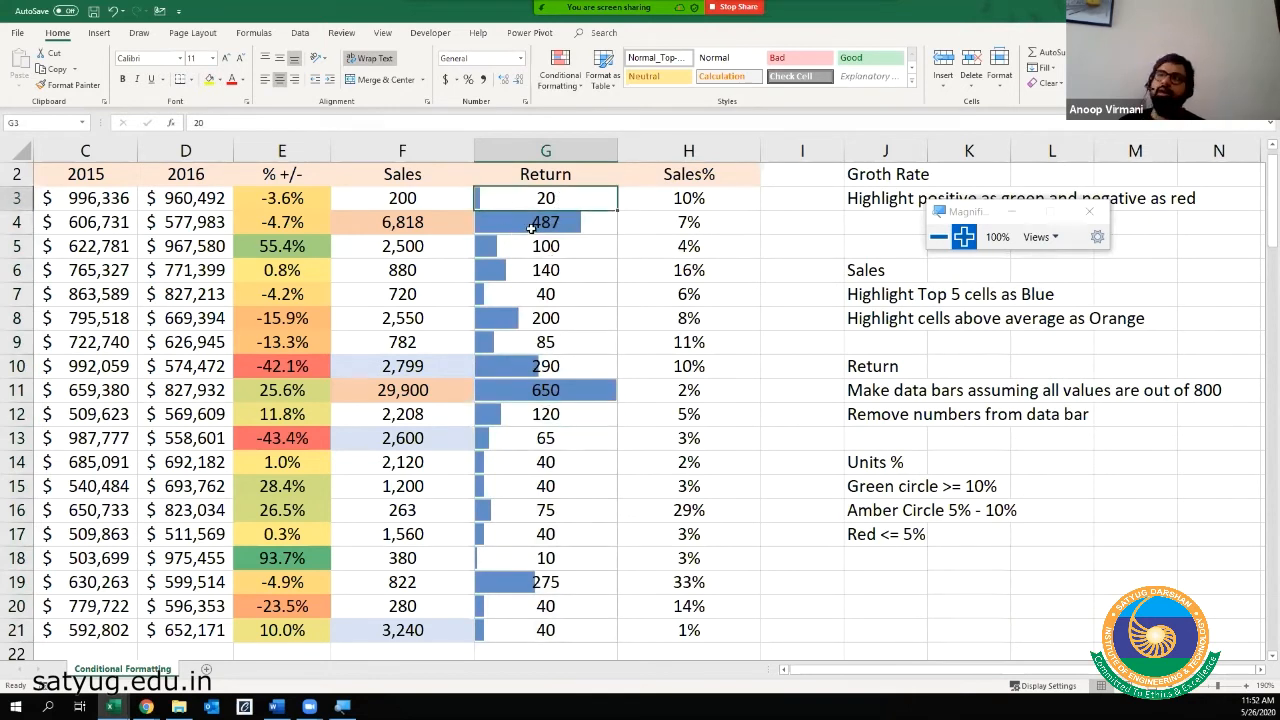
pyautogui.click(569, 230)
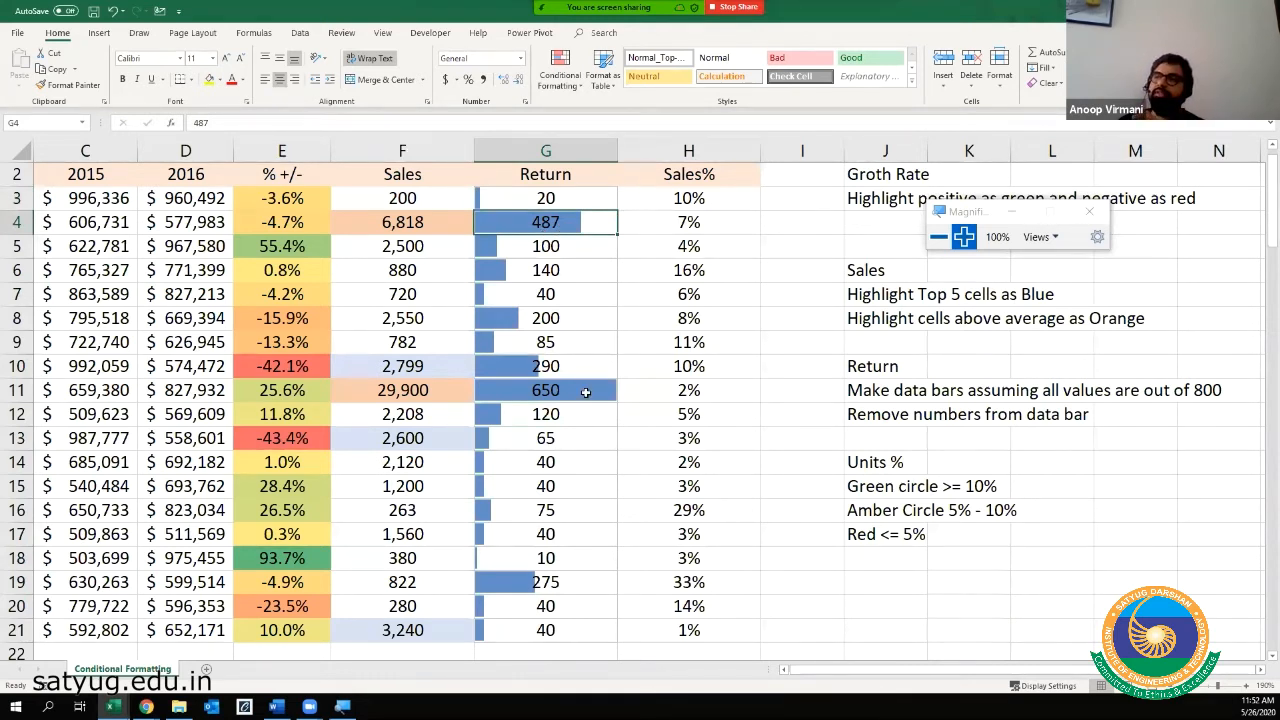
pyautogui.click(586, 392)
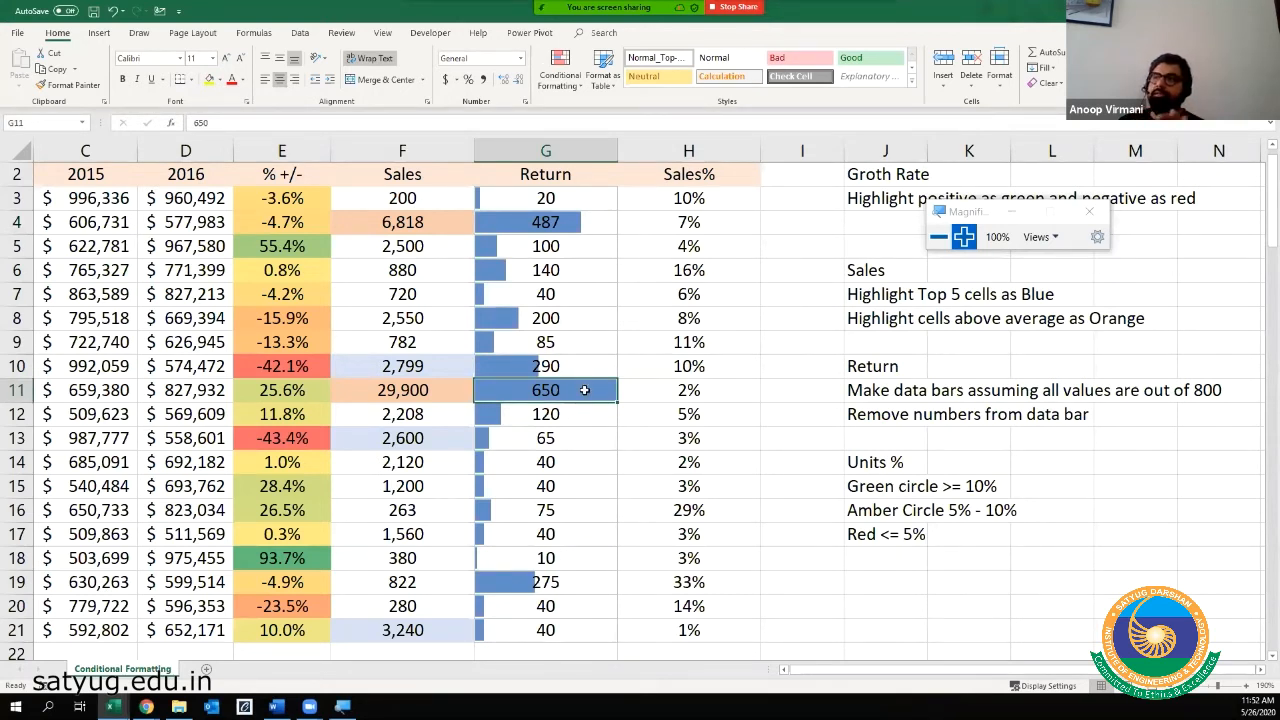
pyautogui.moveTo(512, 197); pyautogui.dragTo(534, 523)
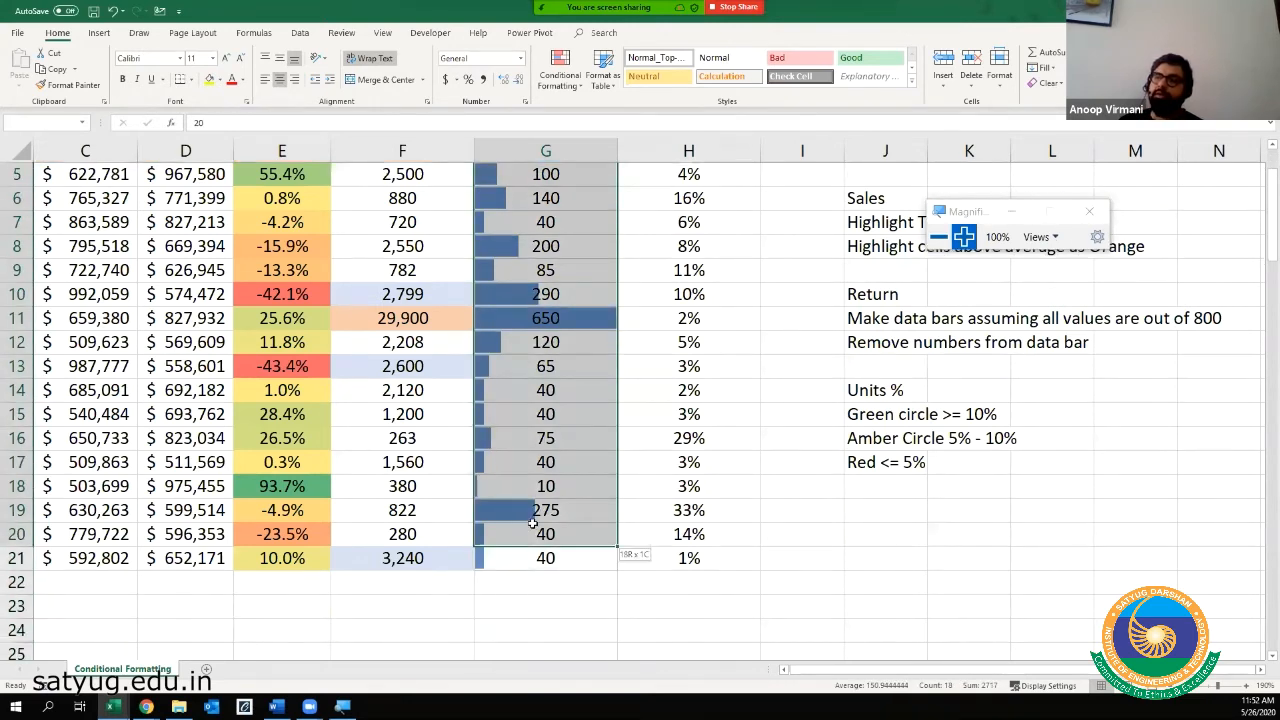
pyautogui.scroll(2, 516, 476)
pyautogui.click(528, 342)
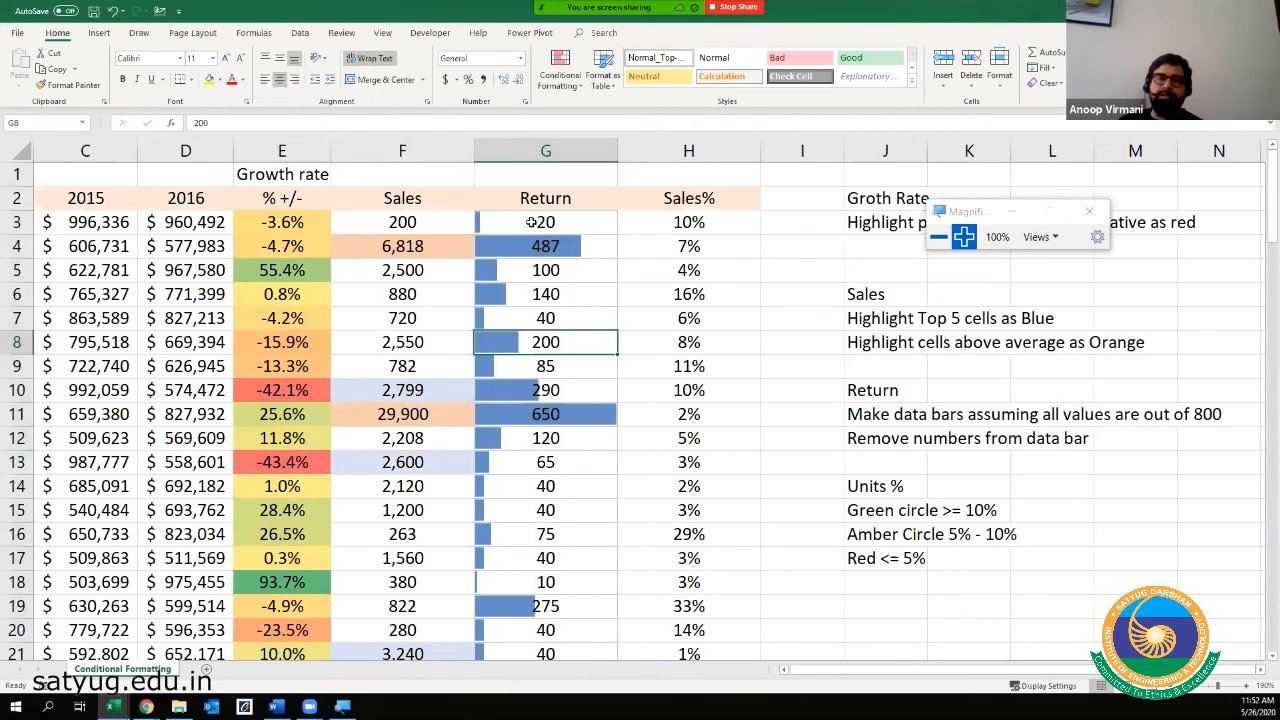
pyautogui.click(535, 222)
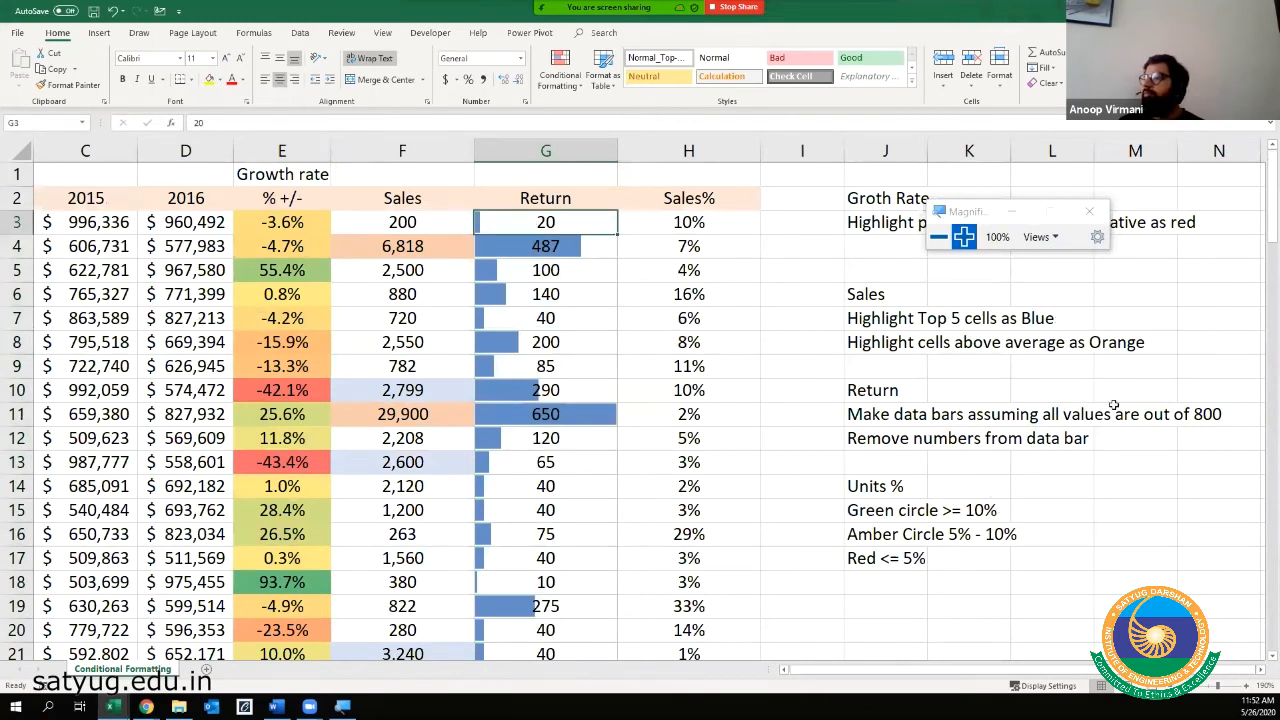
pyautogui.click(887, 416)
pyautogui.click(530, 406)
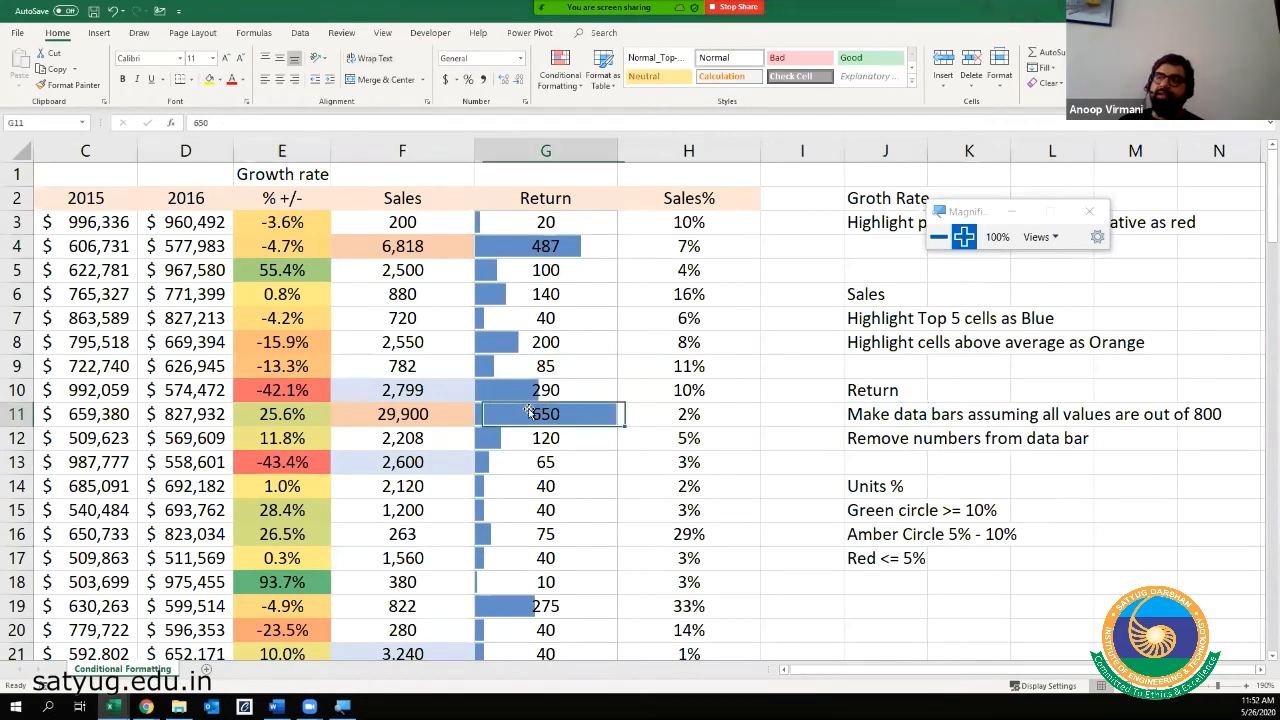
pyautogui.click(550, 223)
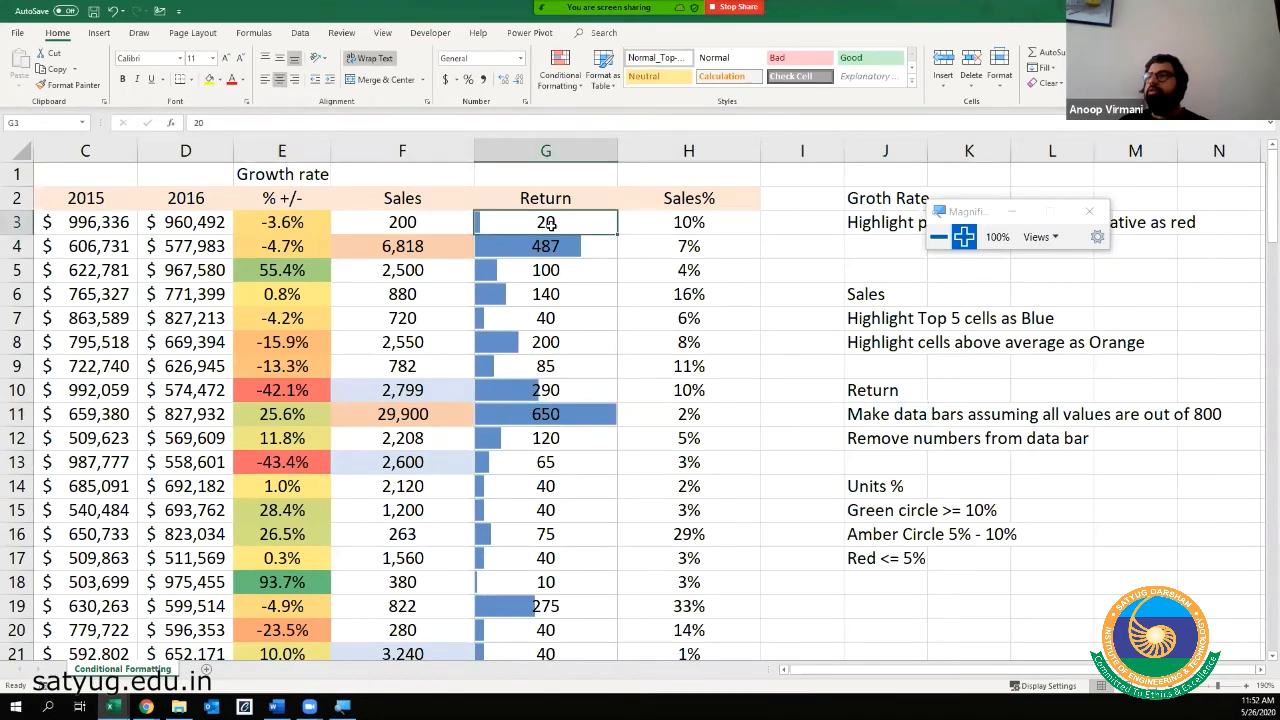
# - Select the data bar rule for the Return values G3:G21 in the Conditional Formatting Rules Manager
pyautogui.click(558, 80)
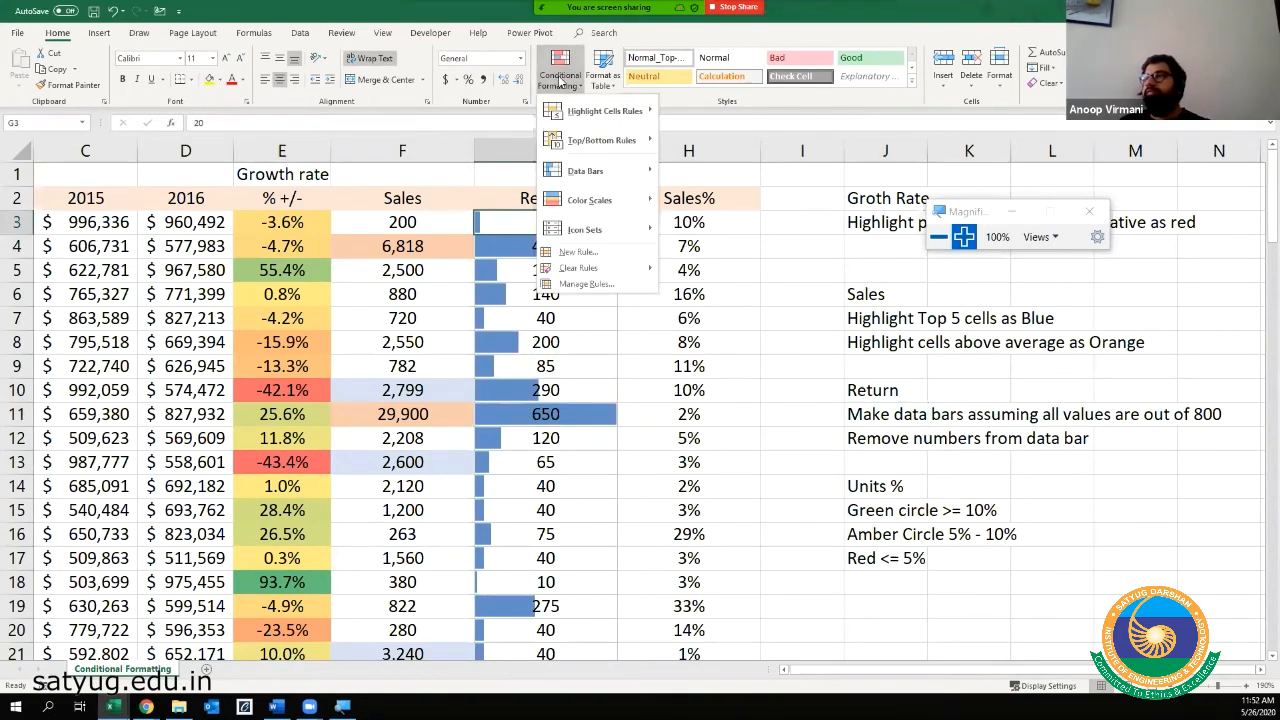
pyautogui.click(566, 80)
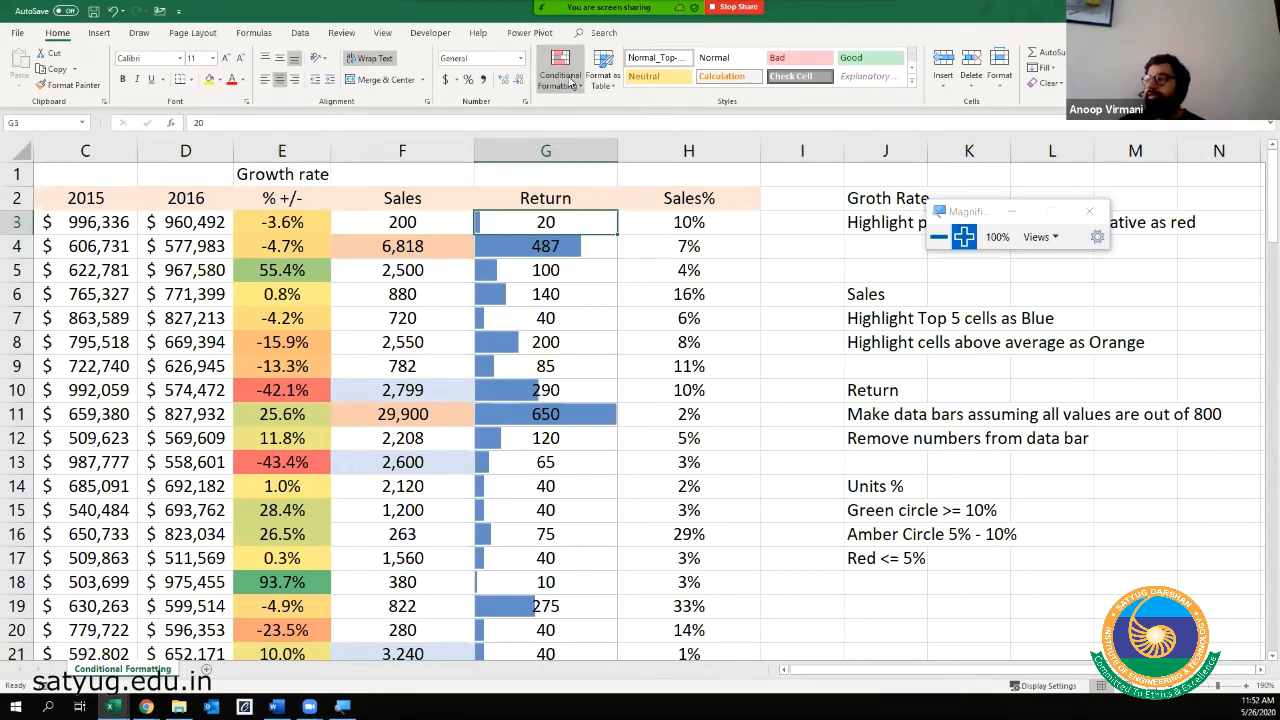
pyautogui.hotkey('ctrl', 'shift', 'Down')
pyautogui.click(566, 80)
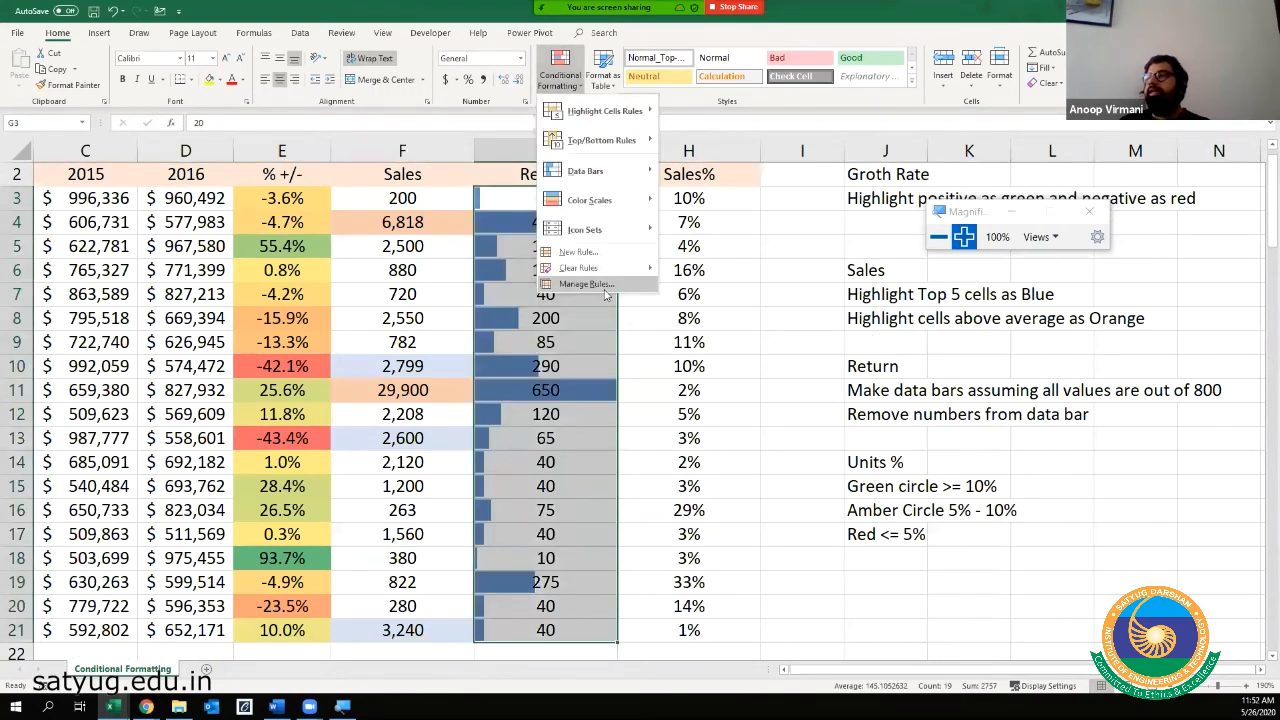
pyautogui.click(598, 286)
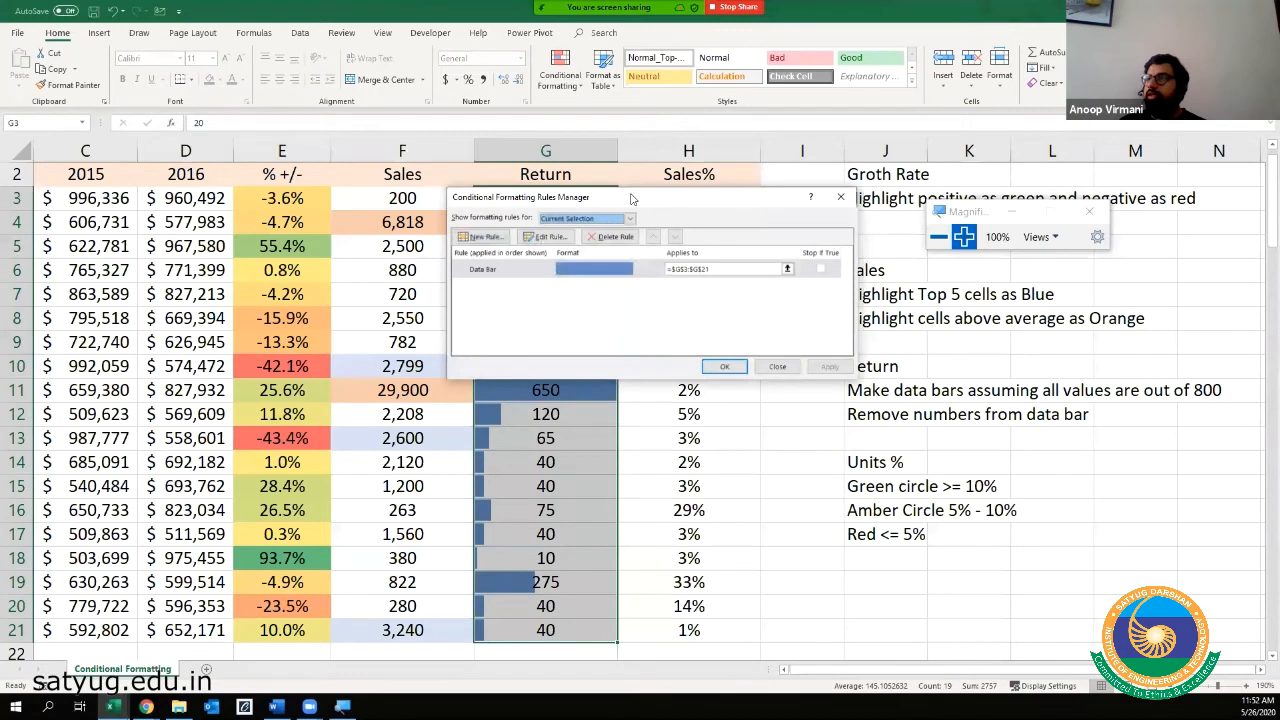
pyautogui.click(506, 254)
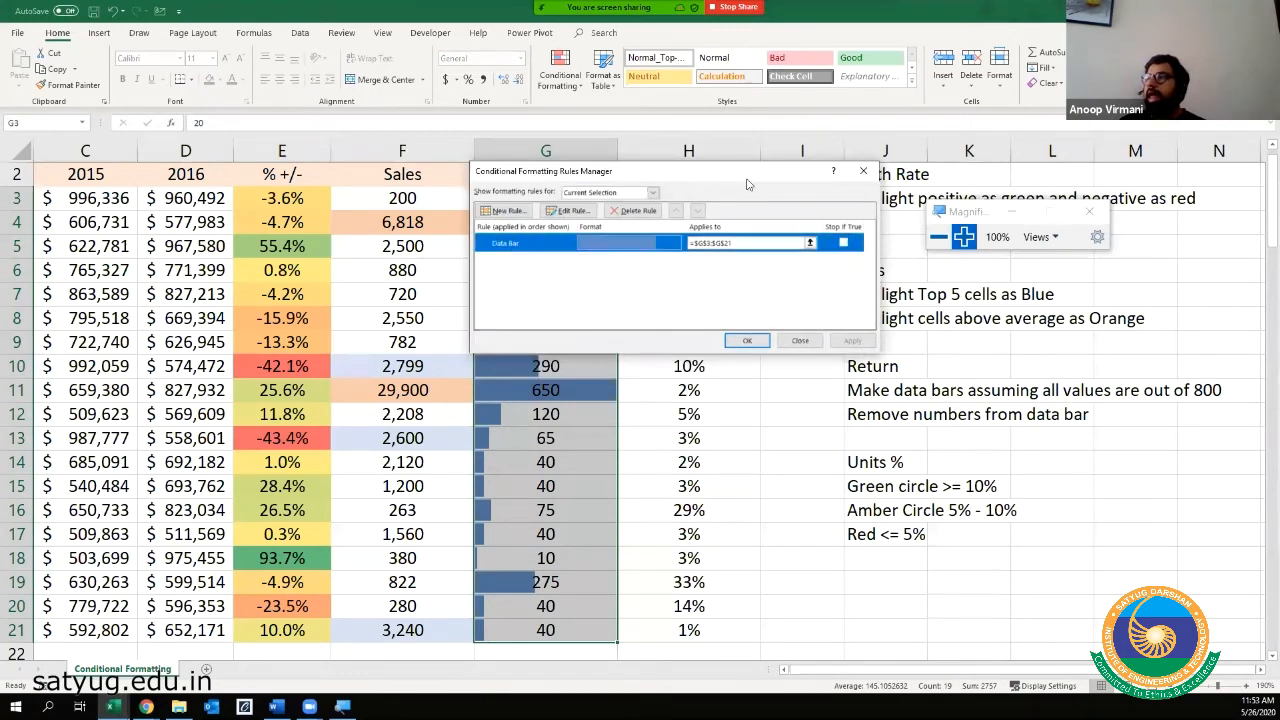
pyautogui.moveTo(746, 184); pyautogui.dragTo(850, 302)
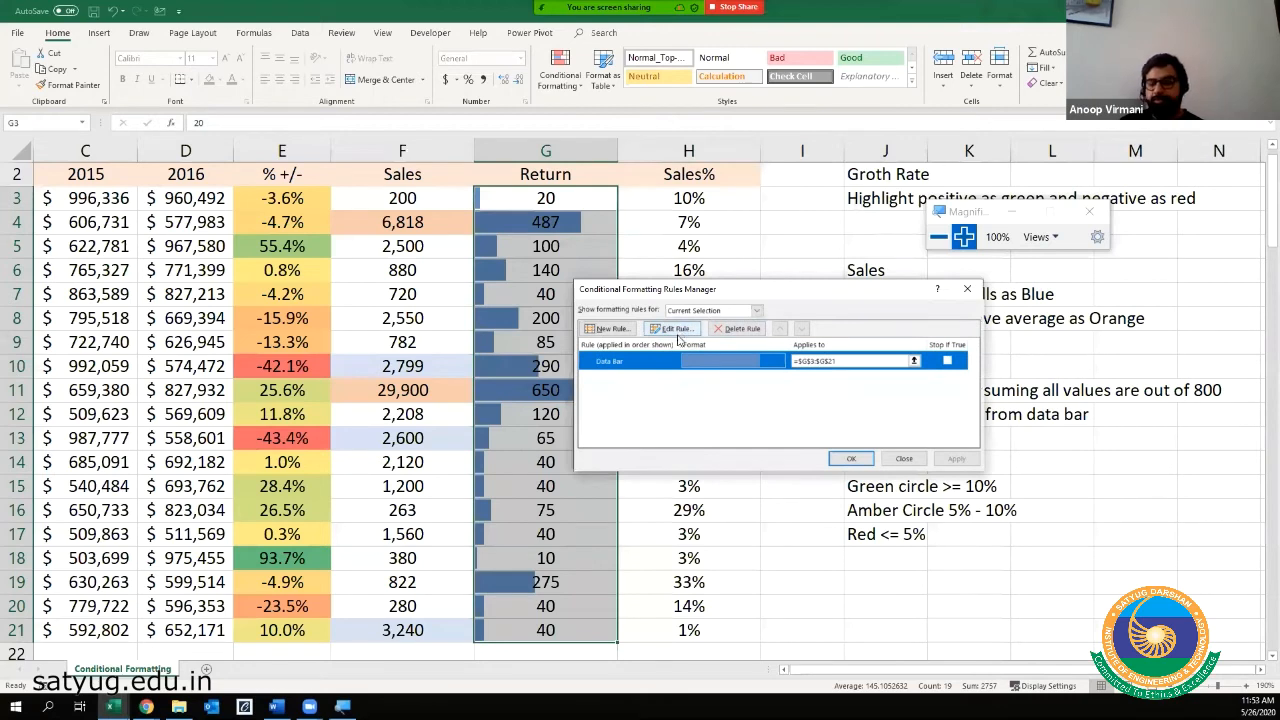
# - Set the maximum of the Return data bar rule to the Number type with value 800 and apply it
pyautogui.click(675, 332)
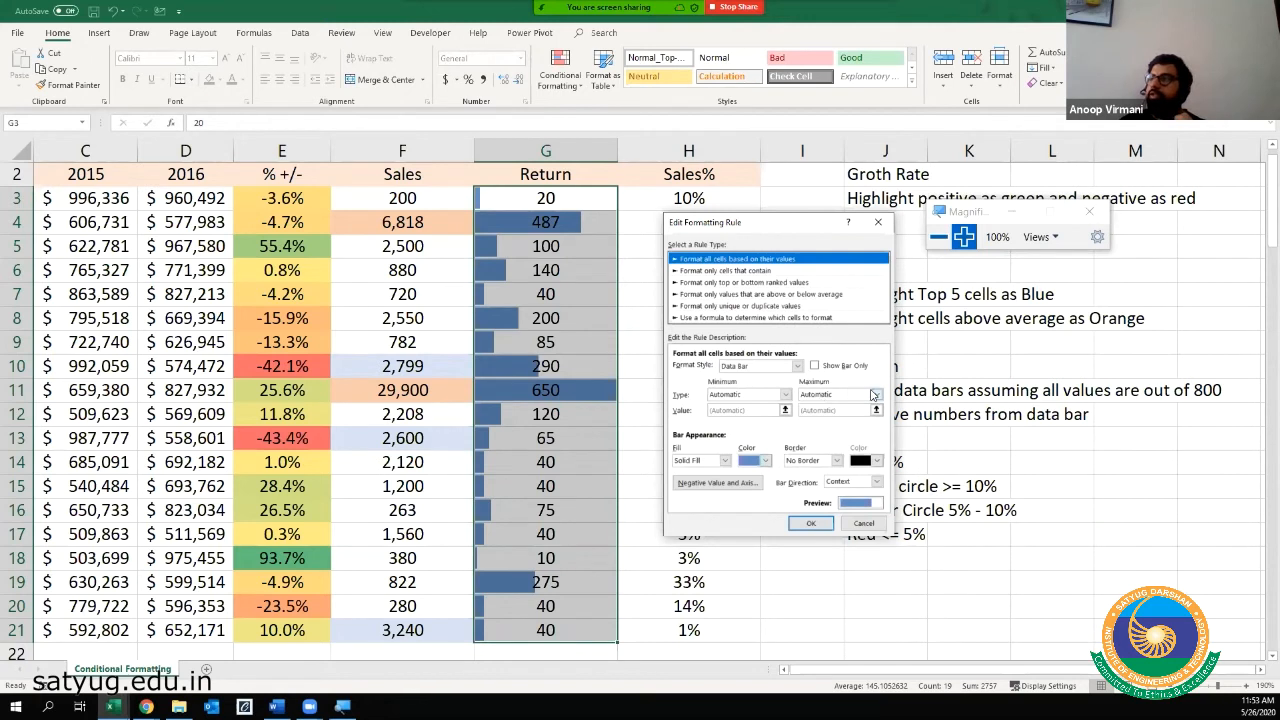
pyautogui.click(876, 395)
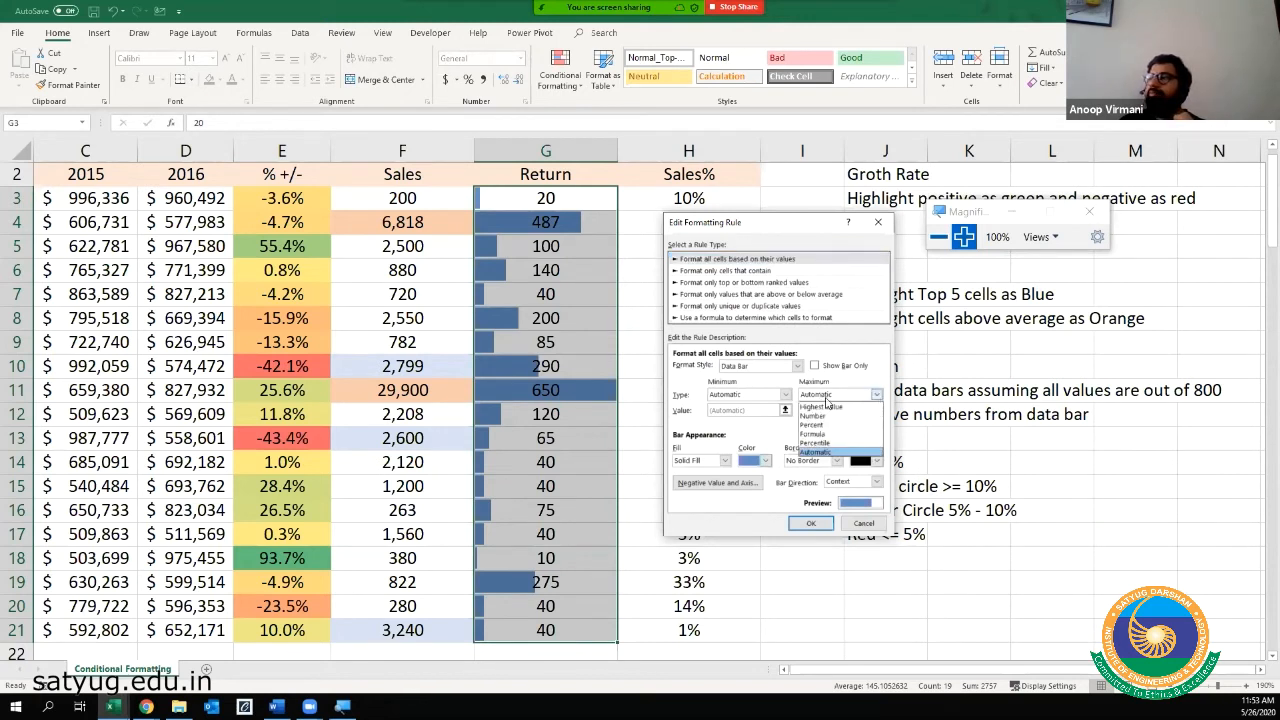
pyautogui.click(819, 416)
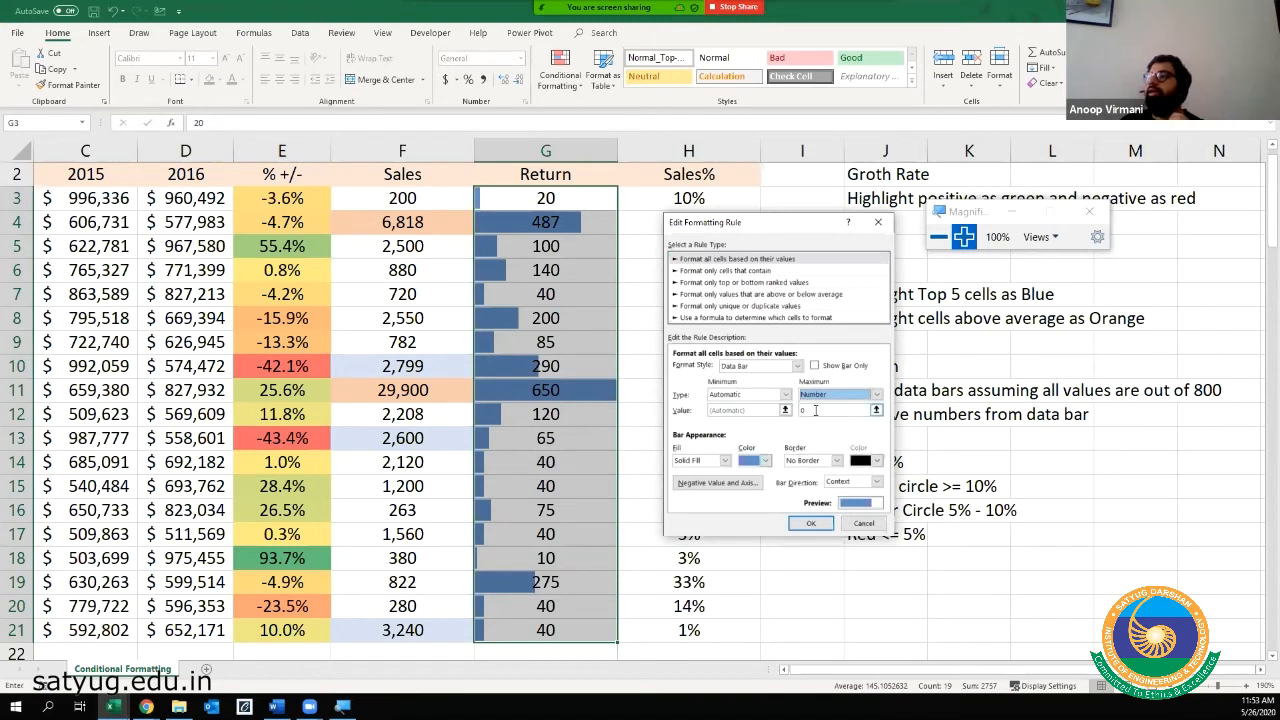
pyautogui.click(813, 409)
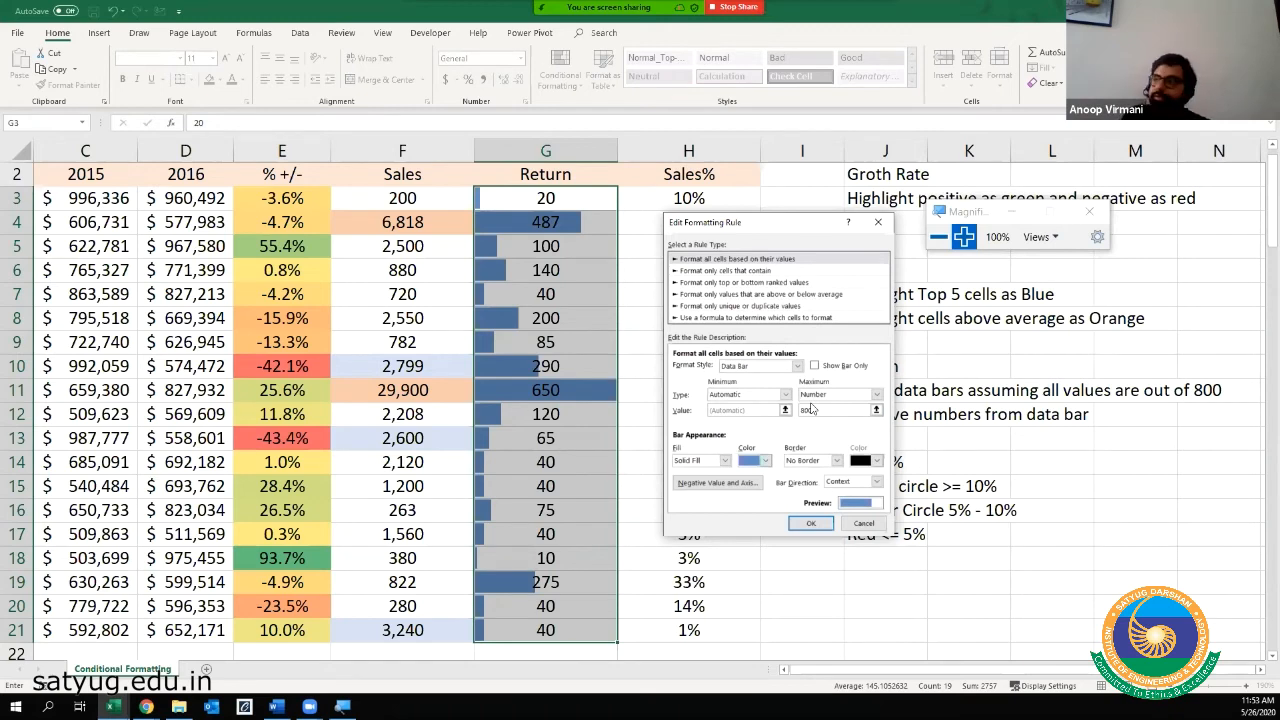
pyautogui.click(815, 525)
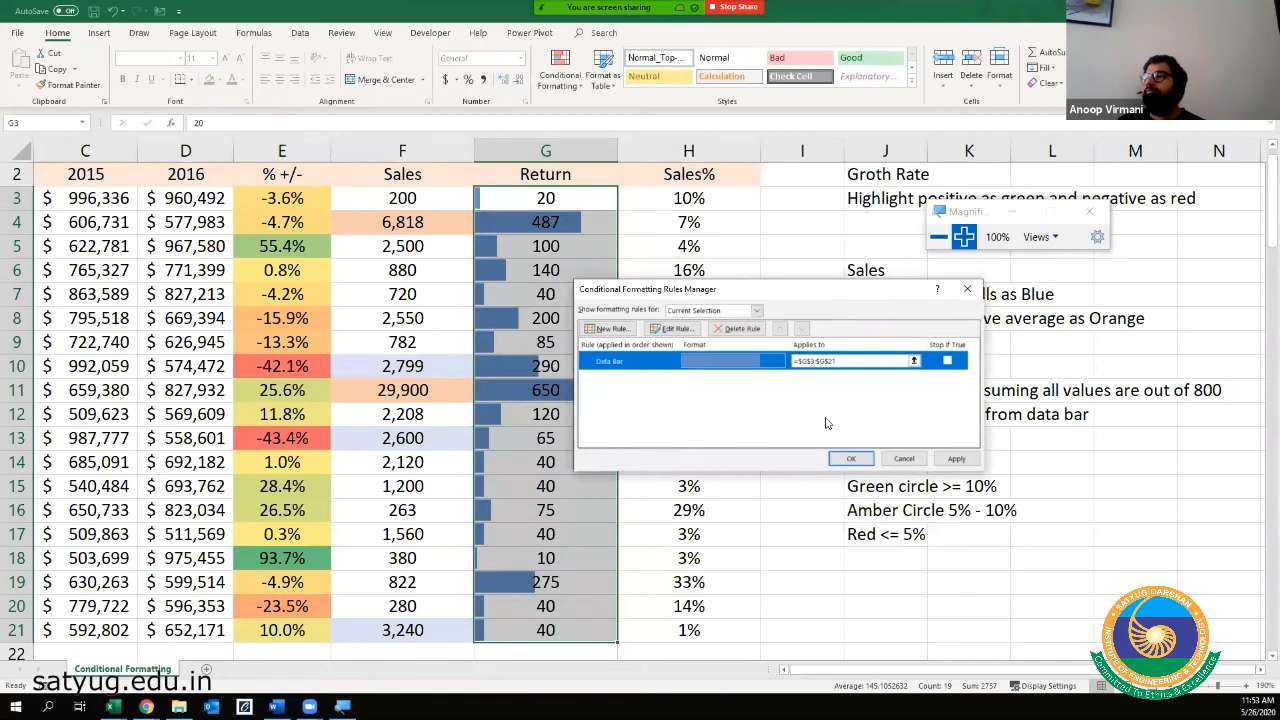
pyautogui.click(955, 459)
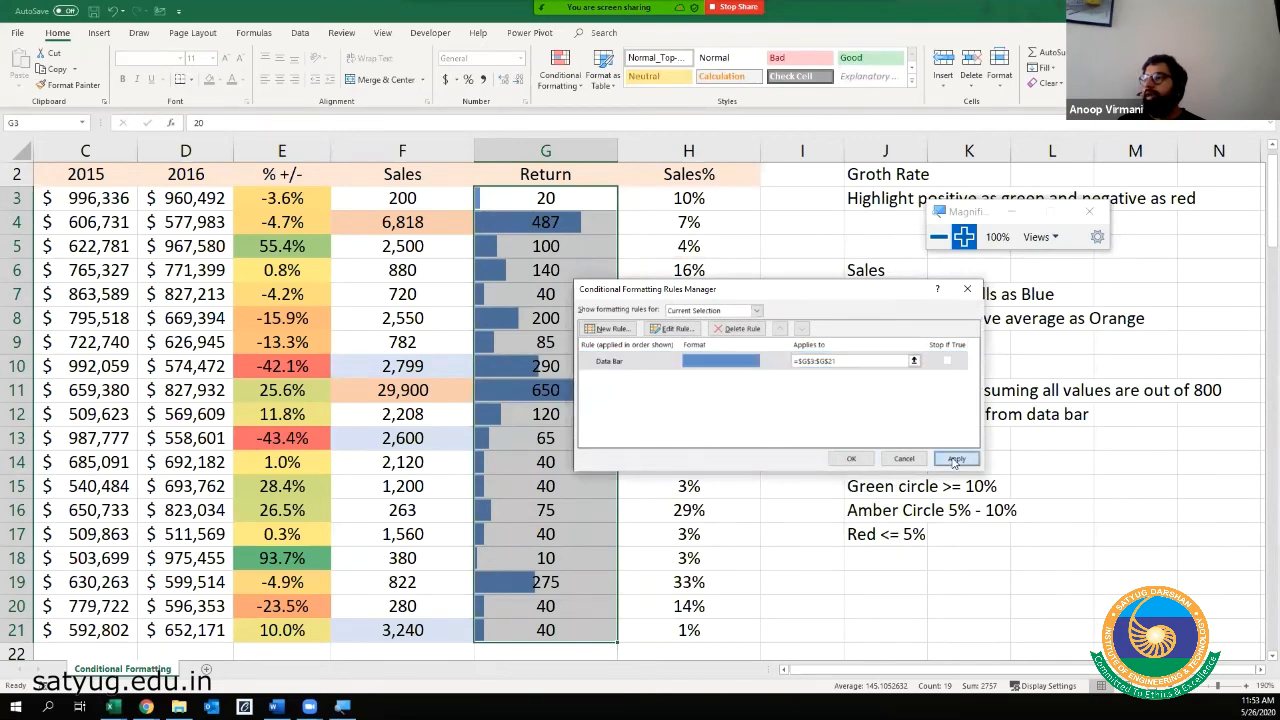
pyautogui.click(853, 459)
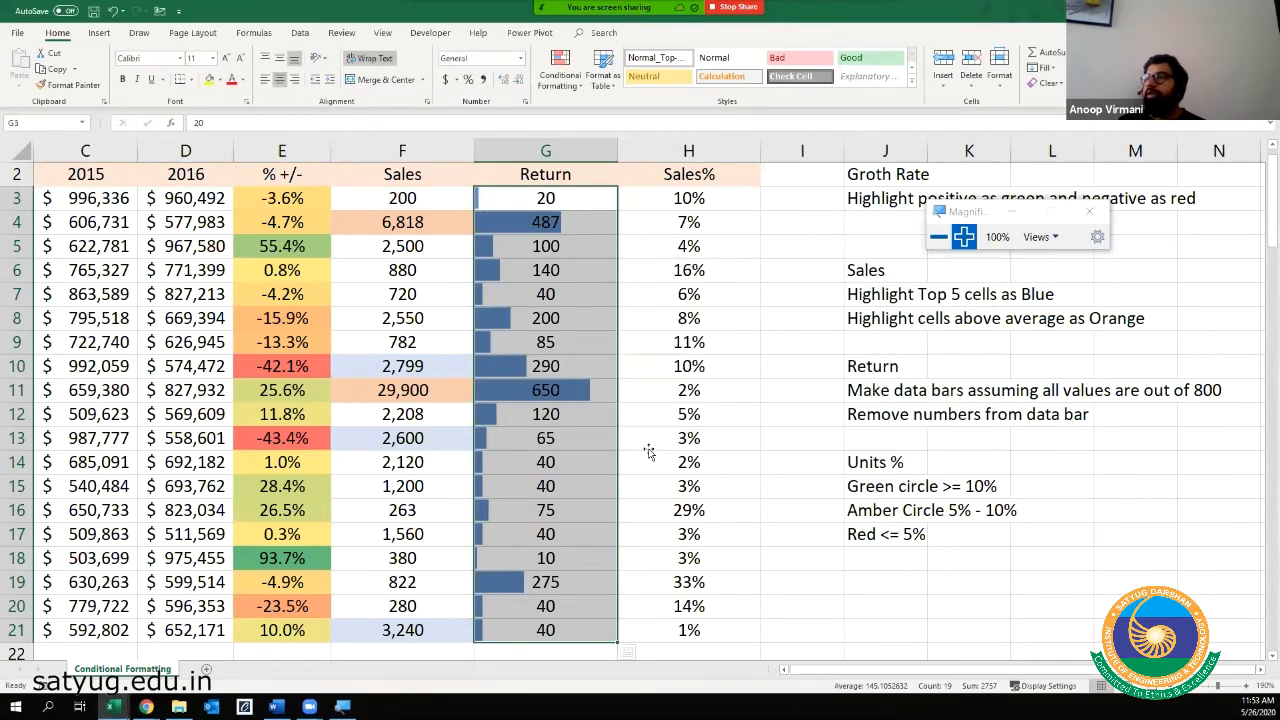
# - Examine the rescaled Return data bar in G11 alongside the other entries and the instruction in row 11
pyautogui.click(562, 396)
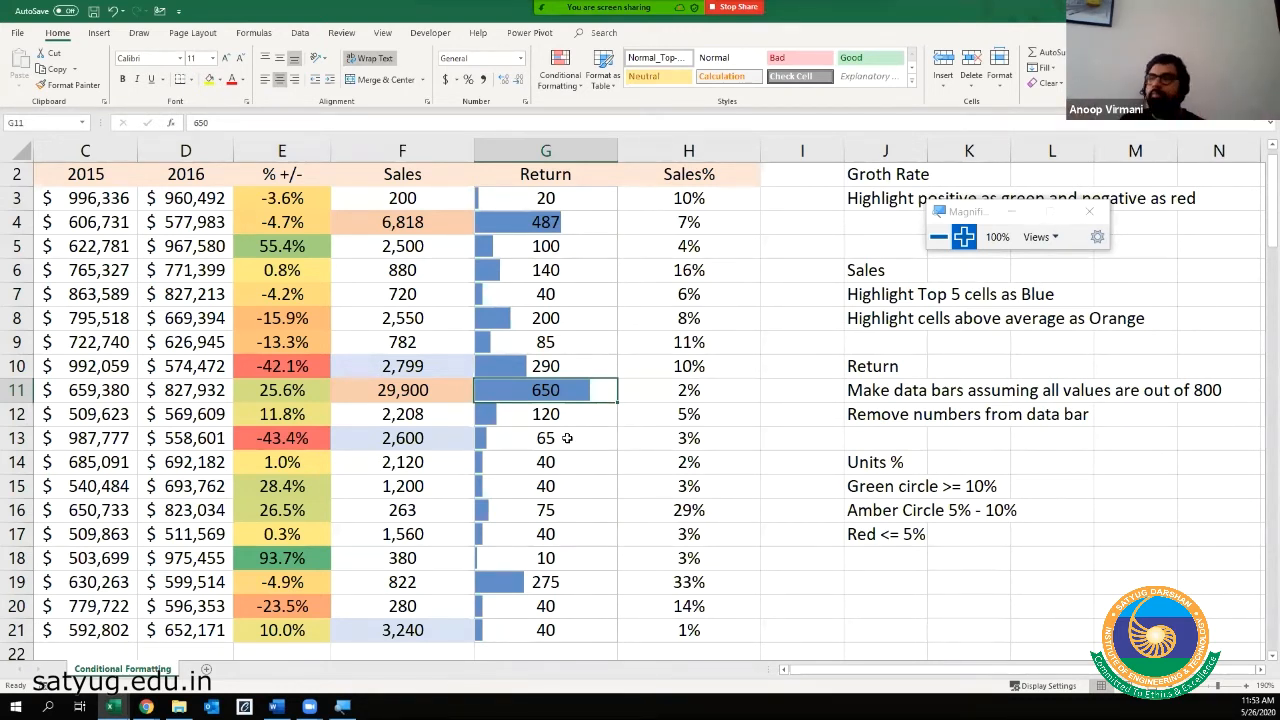
pyautogui.click(89, 391)
pyautogui.press('Left')
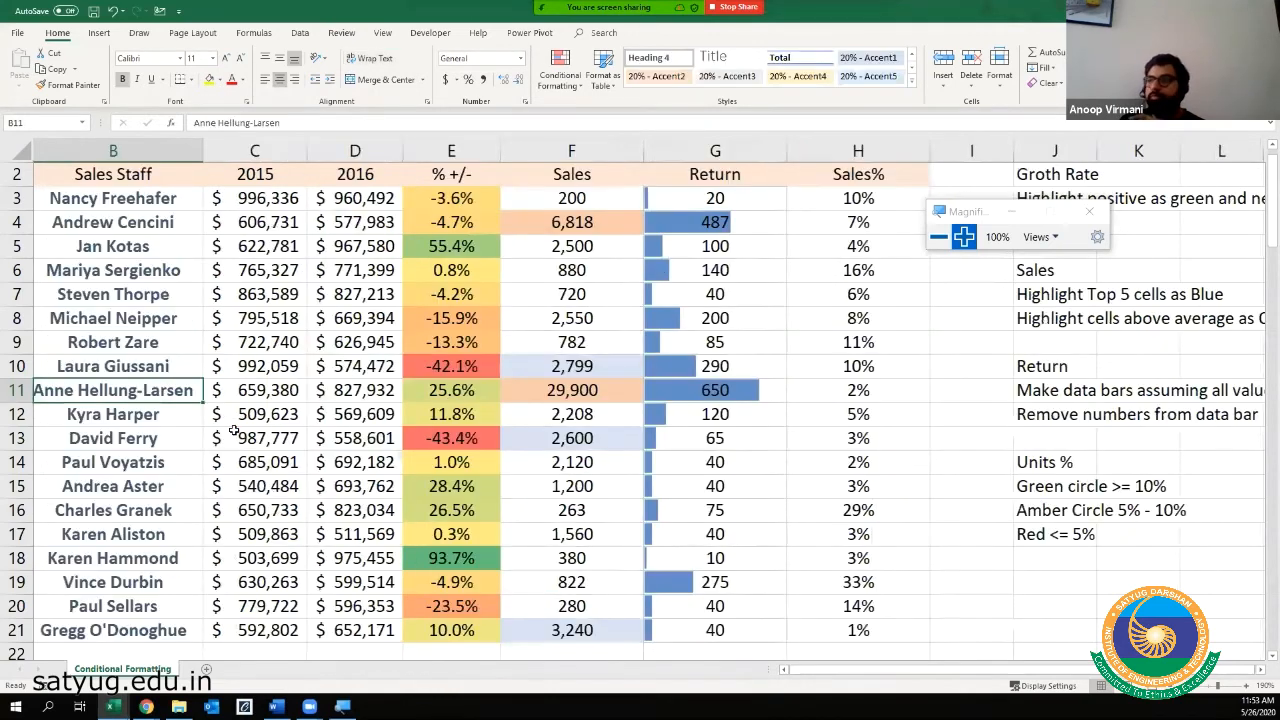
pyautogui.press('Right')
pyautogui.press('Right')
pyautogui.press('Right')
pyautogui.press('Right')
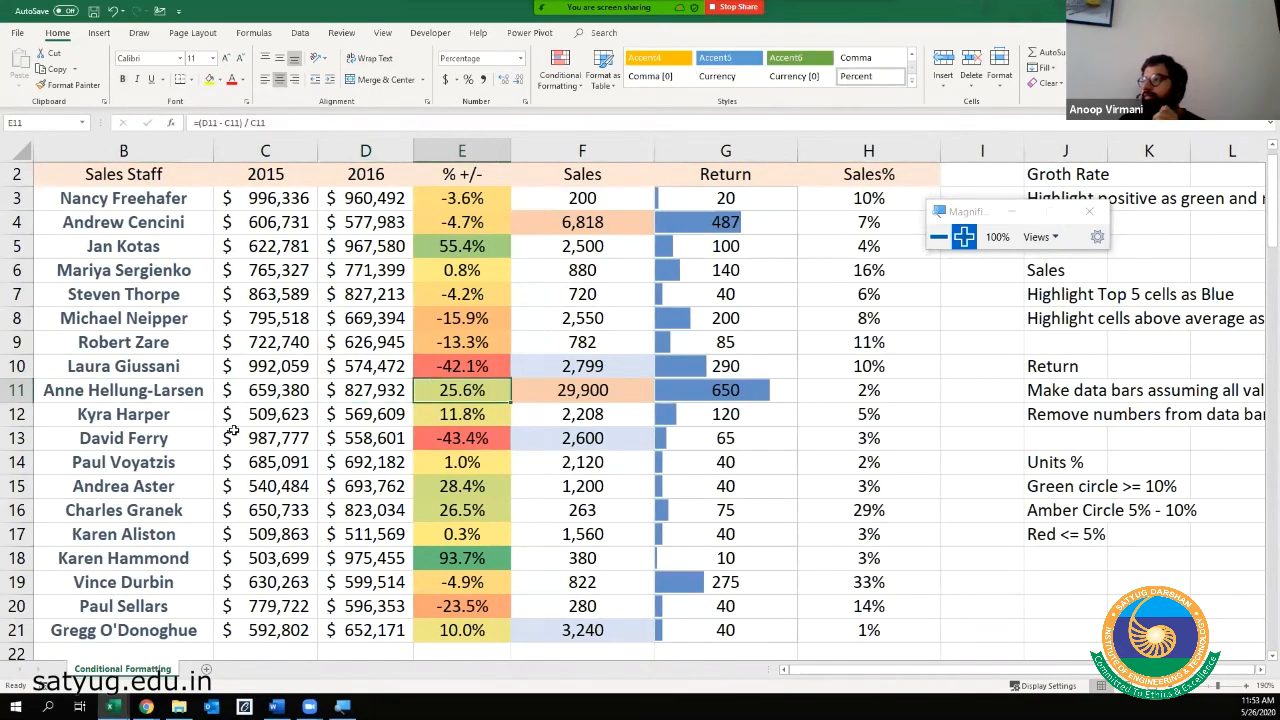
pyautogui.press('Right')
pyautogui.press('Right')
pyautogui.press('Right')
pyautogui.press('Right')
pyautogui.press('Right')
pyautogui.press('Right')
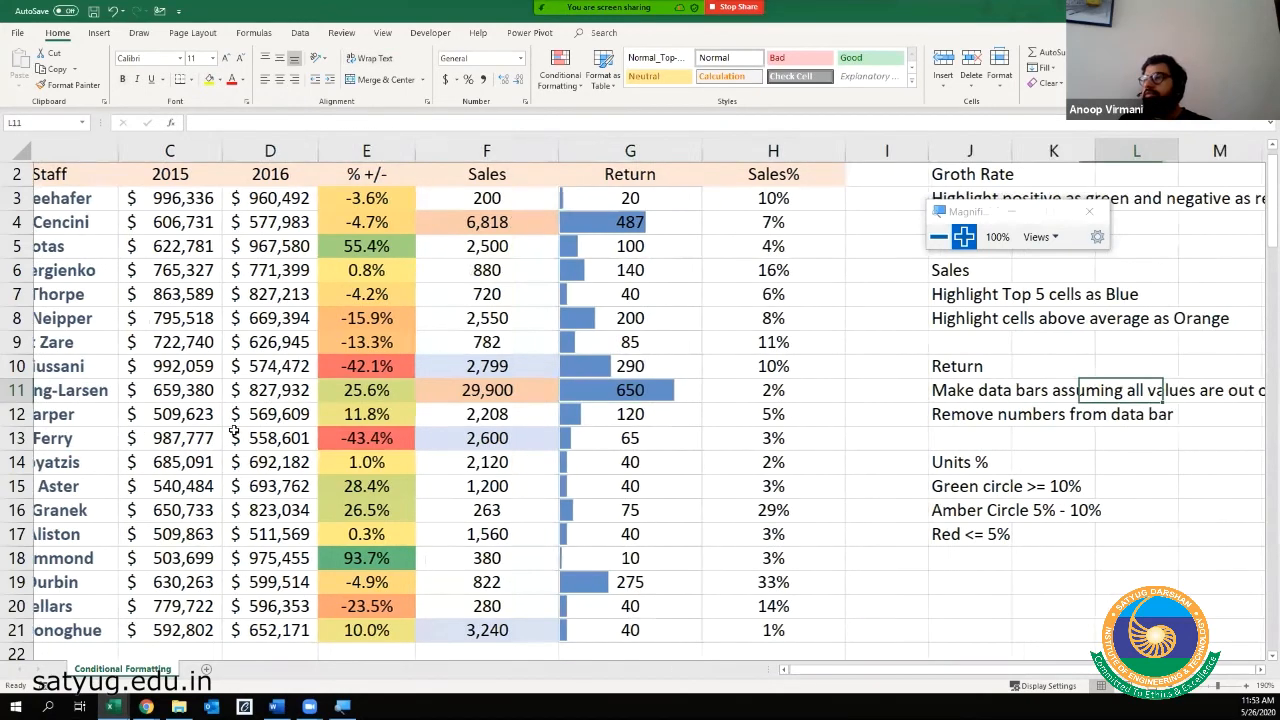
pyautogui.press('Left')
pyautogui.press('Left')
pyautogui.press('Left')
pyautogui.press('Left')
pyautogui.press('Left')
pyautogui.hotkey('ctrl', 'Up')
pyautogui.press('Down')
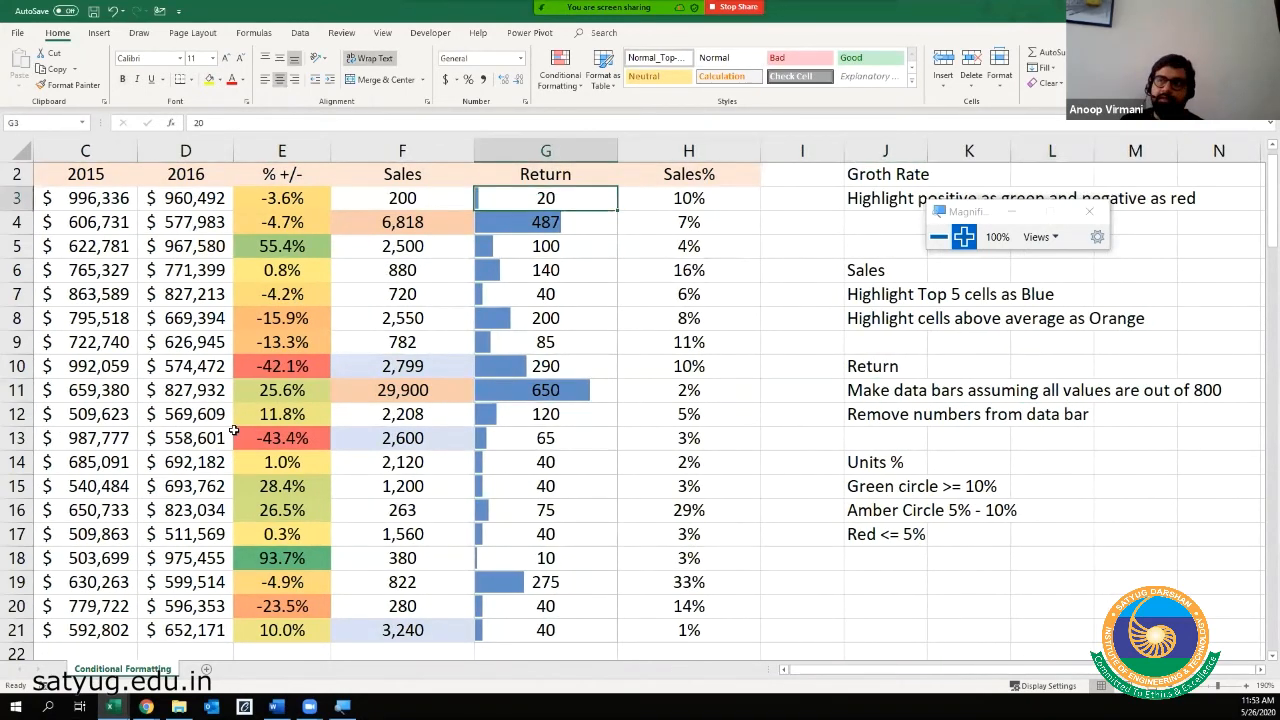
# - Review the % +/-, Sales, Return and Sales% cells in row 3 and read the Units % instruction starting at J14
pyautogui.press('Left')
pyautogui.press('Left')
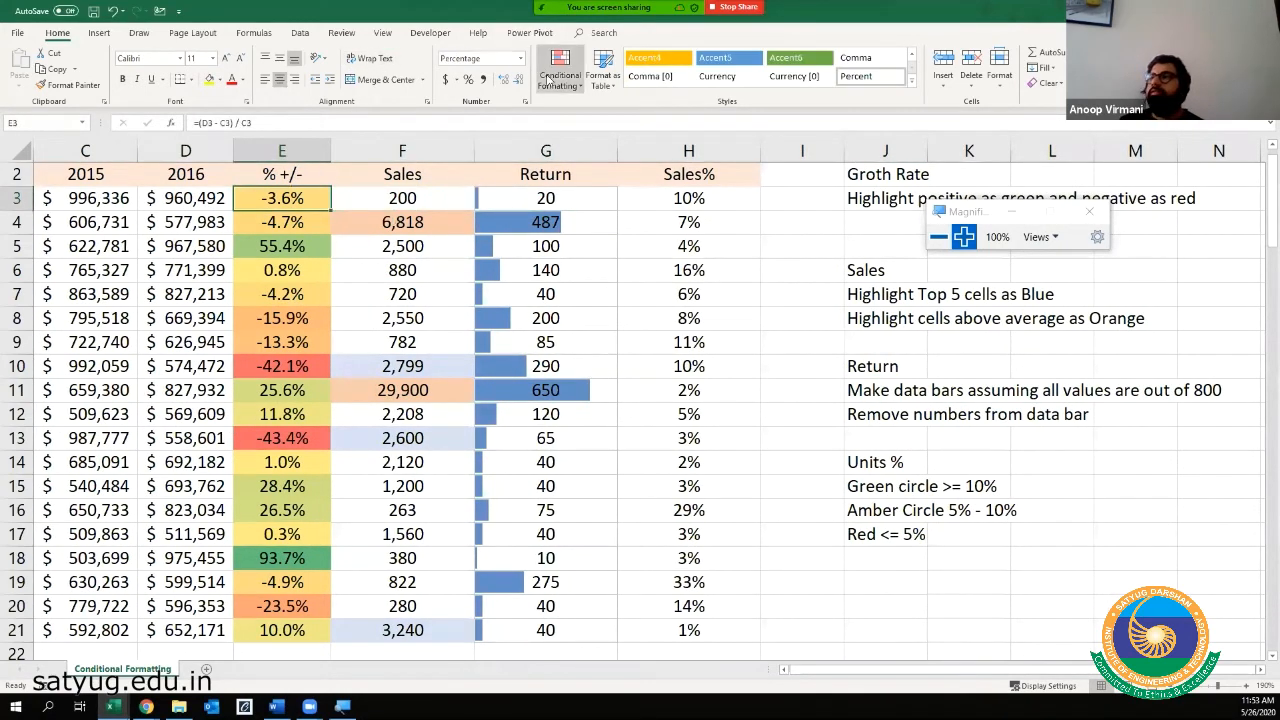
pyautogui.click(560, 70)
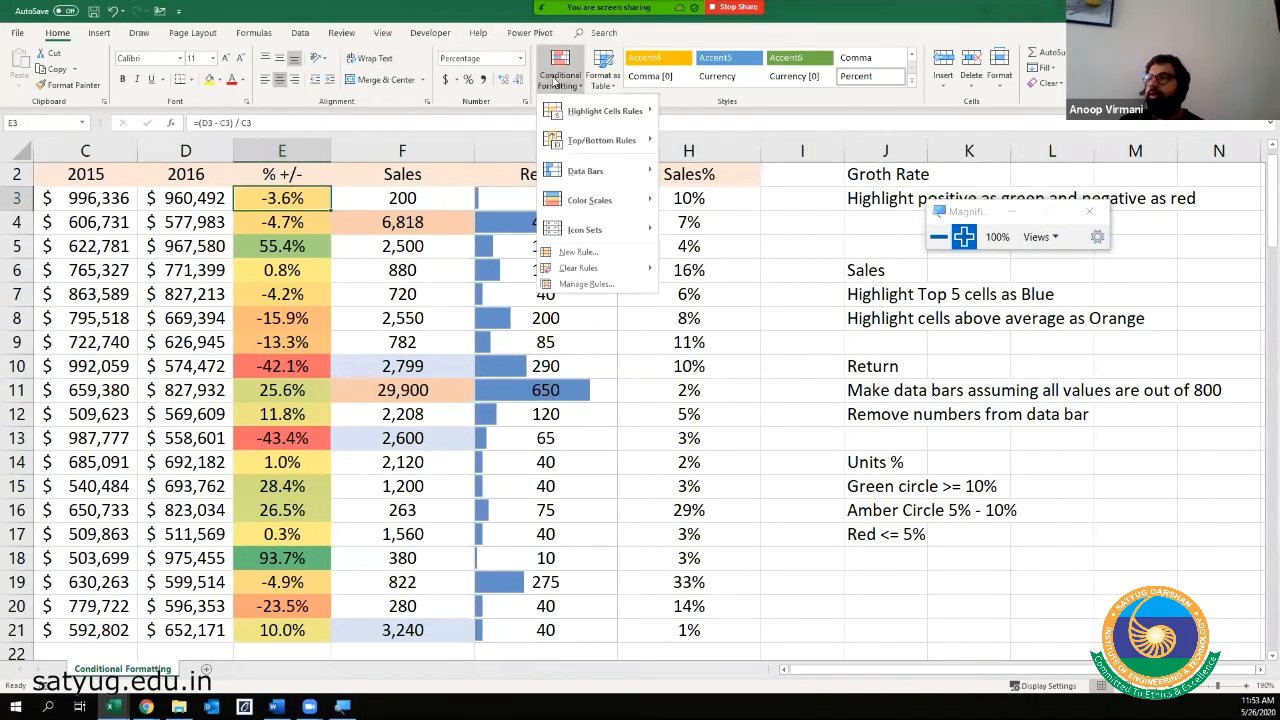
pyautogui.click(265, 207)
pyautogui.click(373, 200)
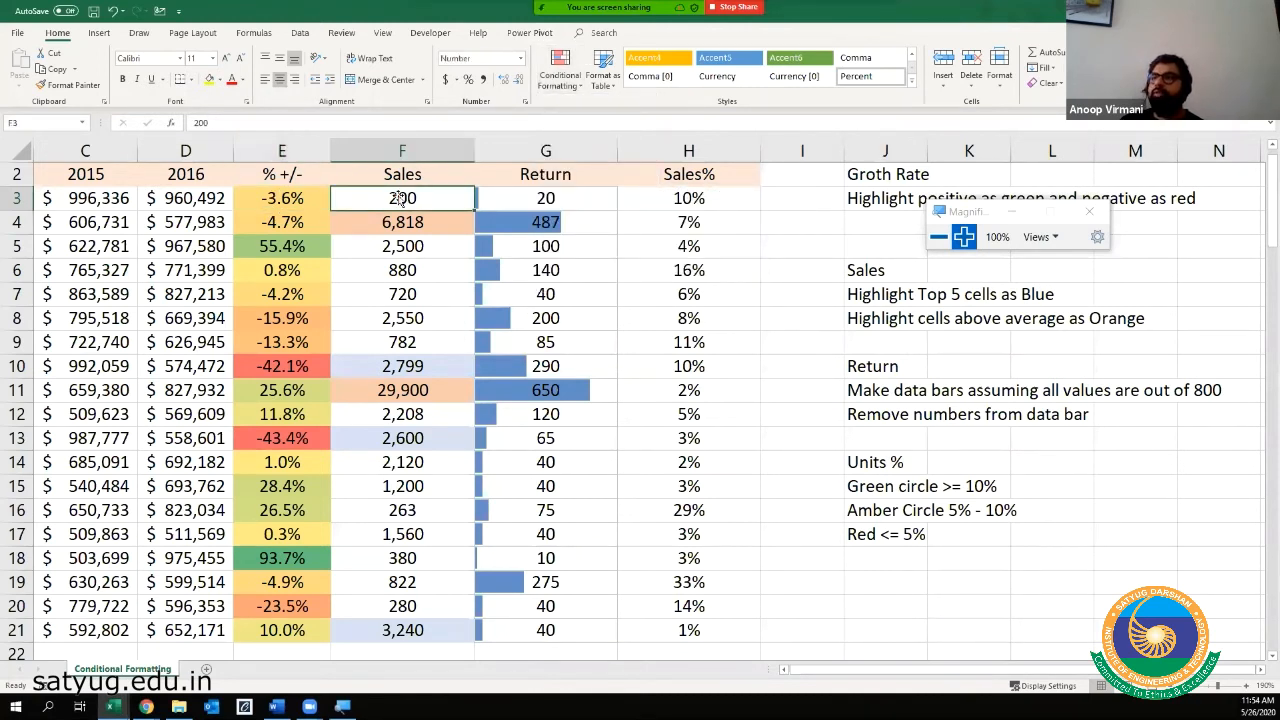
pyautogui.click(557, 197)
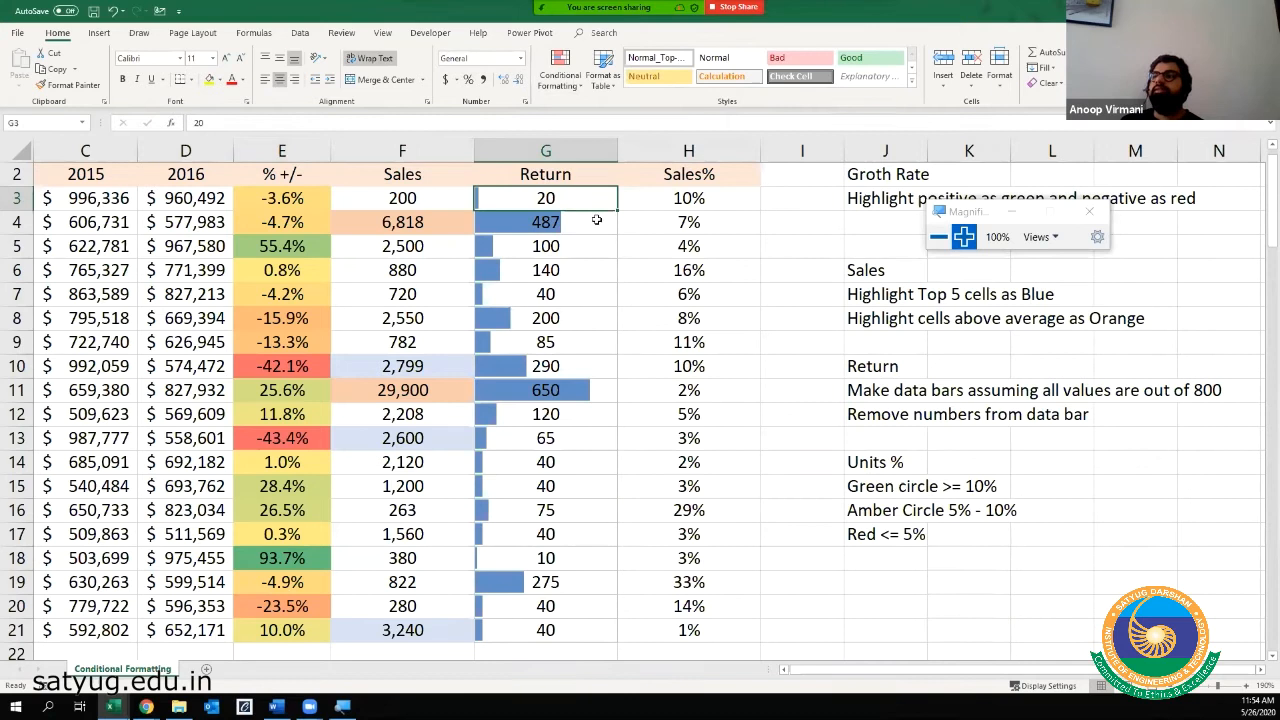
pyautogui.click(666, 198)
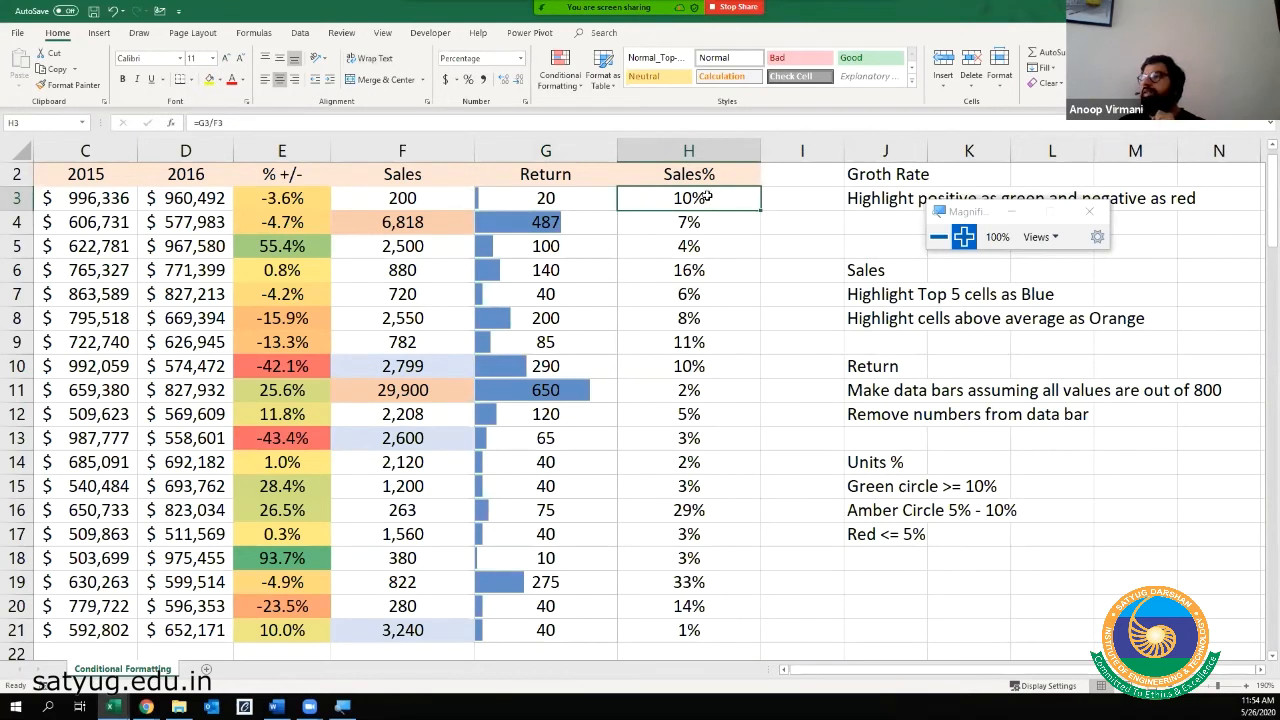
pyautogui.click(879, 470)
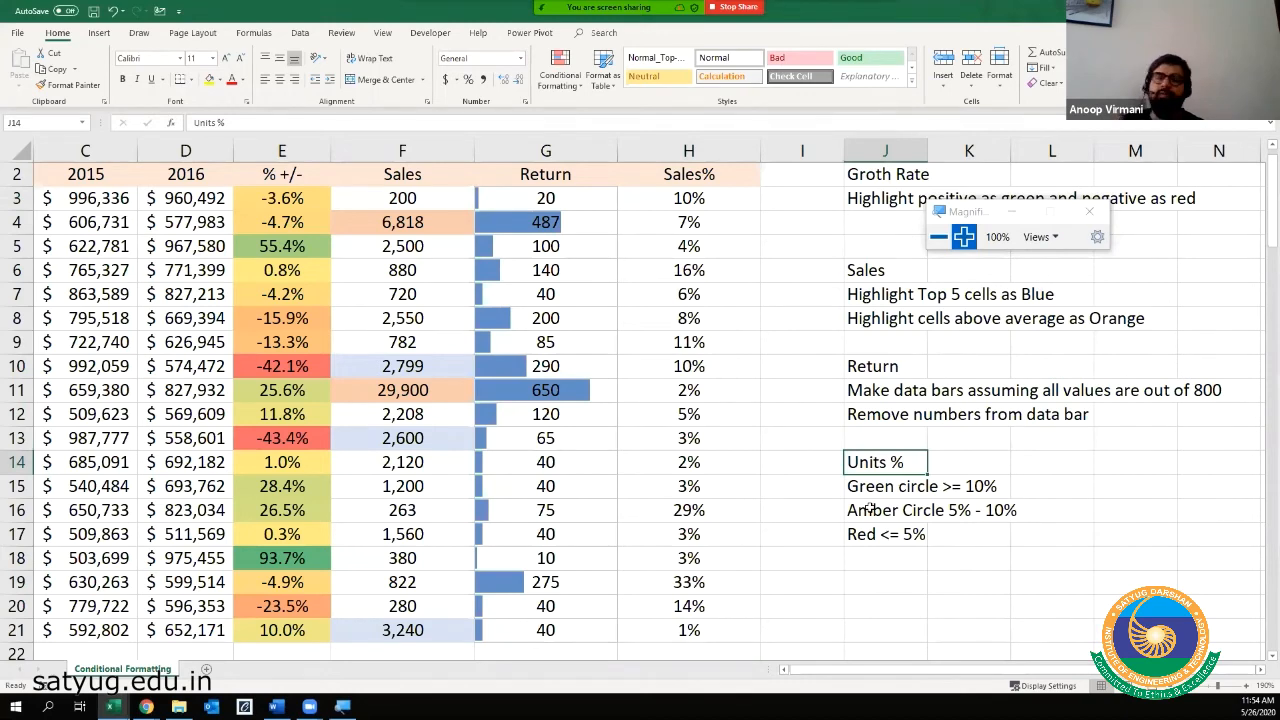
# - Apply the unrimmed green, amber and red three-circle icon set to the Sales% values in H3:H21
pyautogui.click(712, 198)
pyautogui.hotkey('ctrl', 'shift', 'Down')
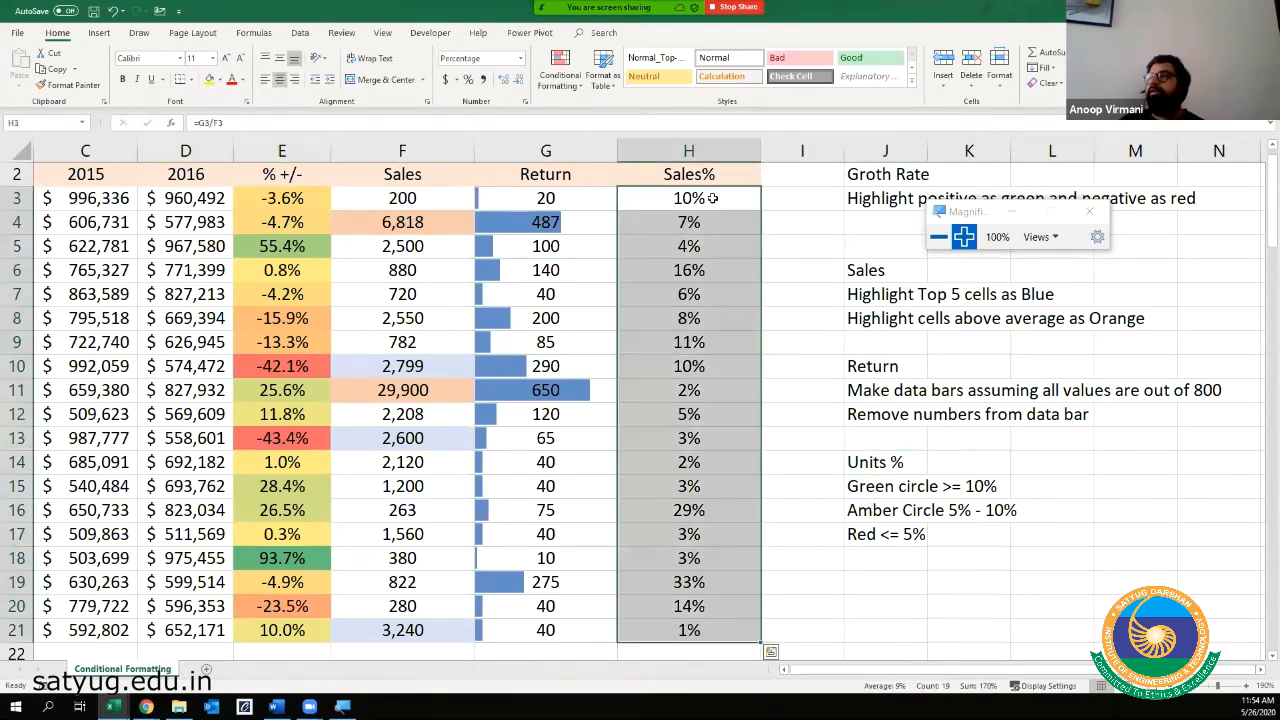
pyautogui.click(566, 88)
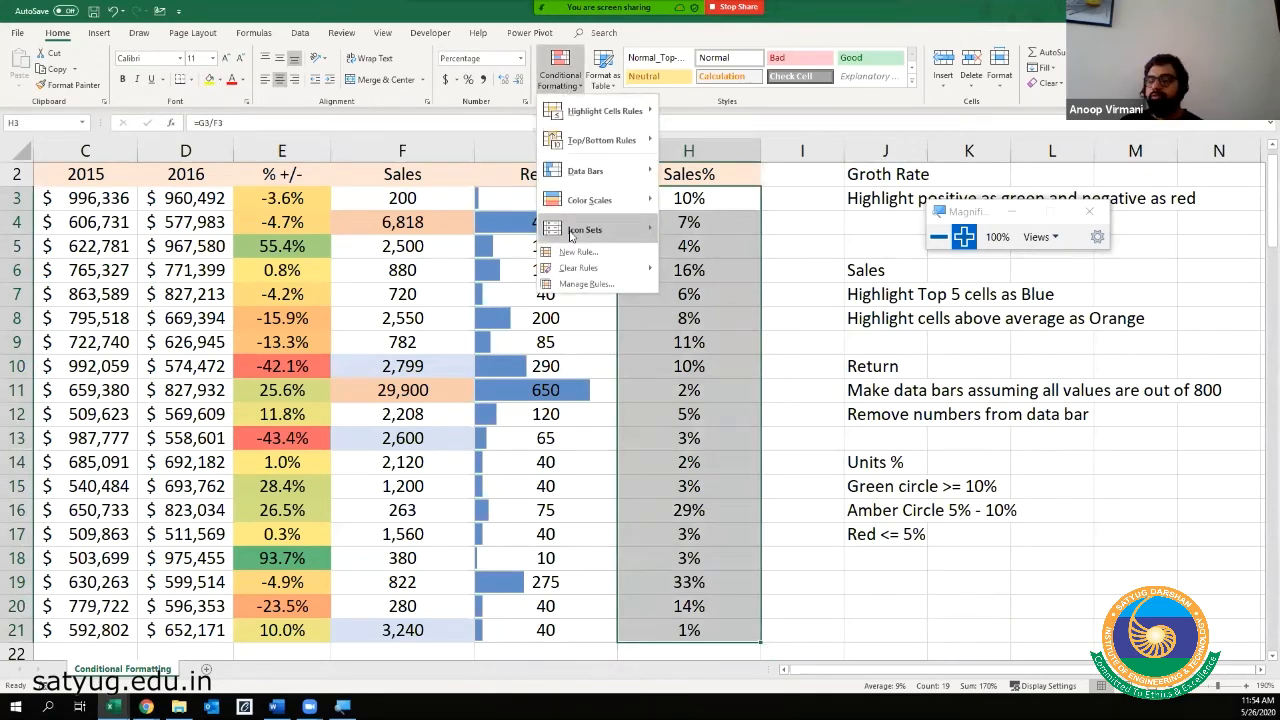
pyautogui.moveTo(572, 233)
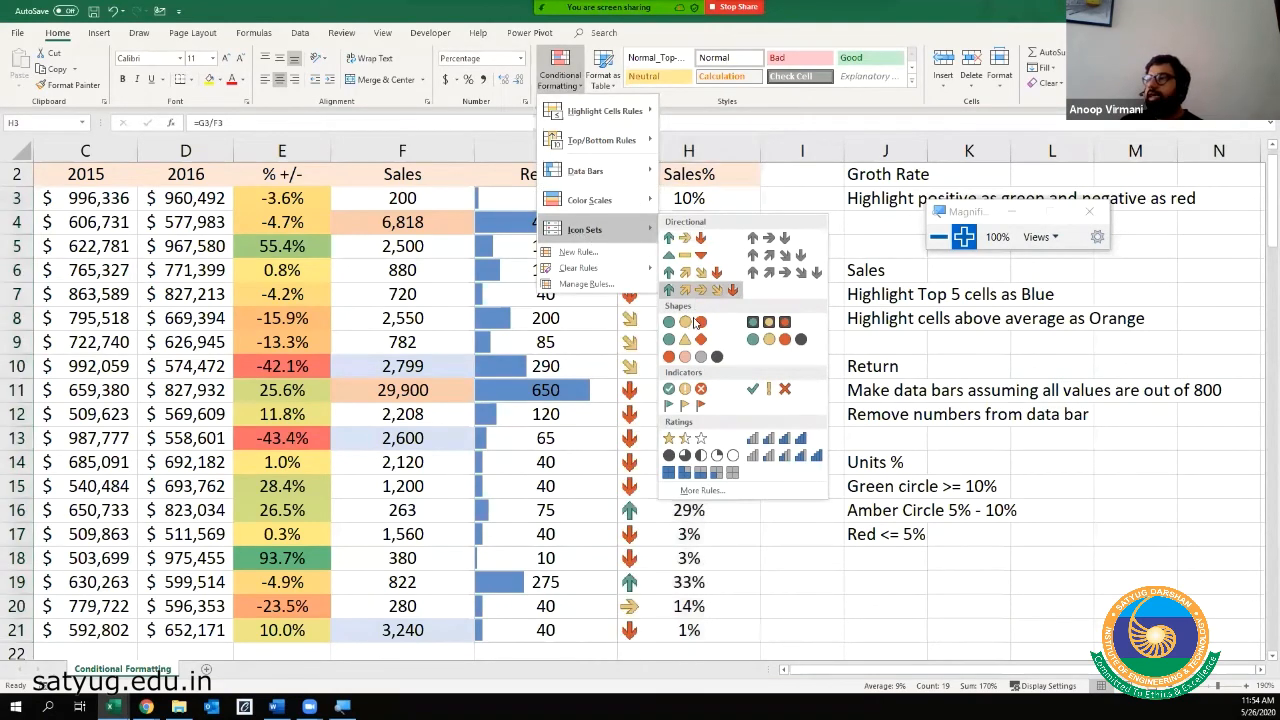
pyautogui.click(689, 322)
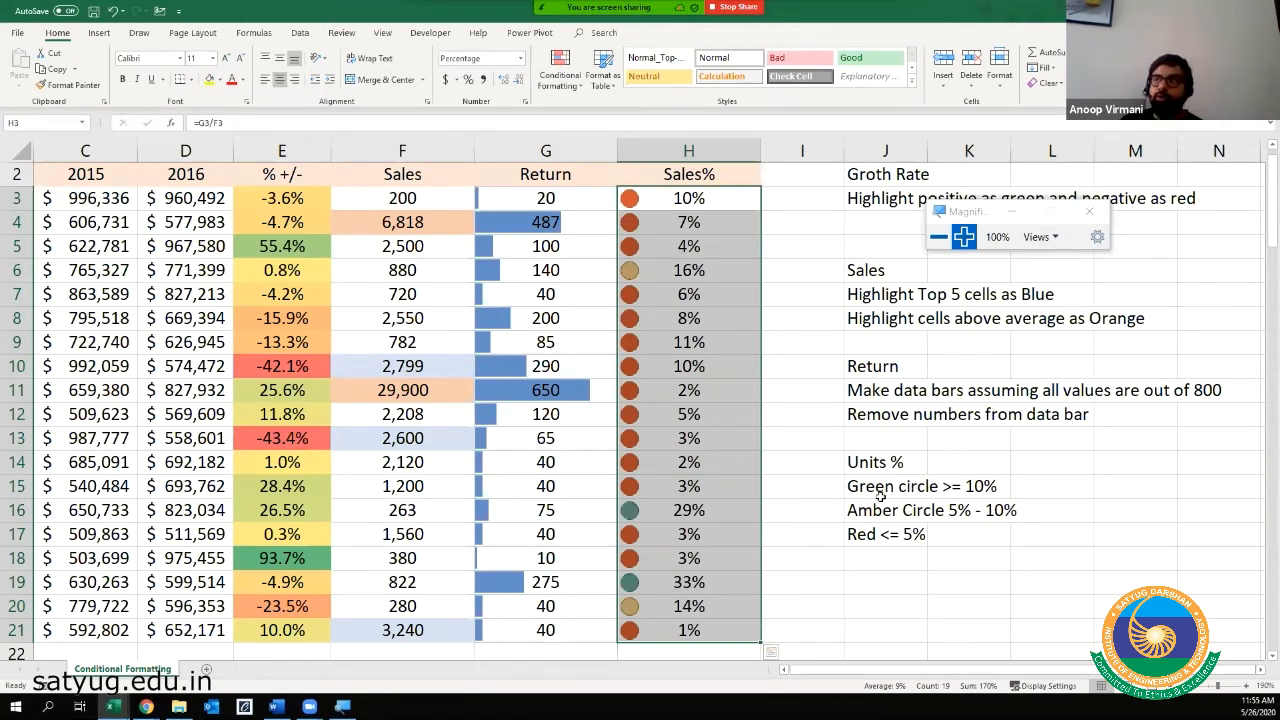
# - Check the circles shown for the Sales% values in H6 and H9 against the Units % thresholds
pyautogui.click(806, 384)
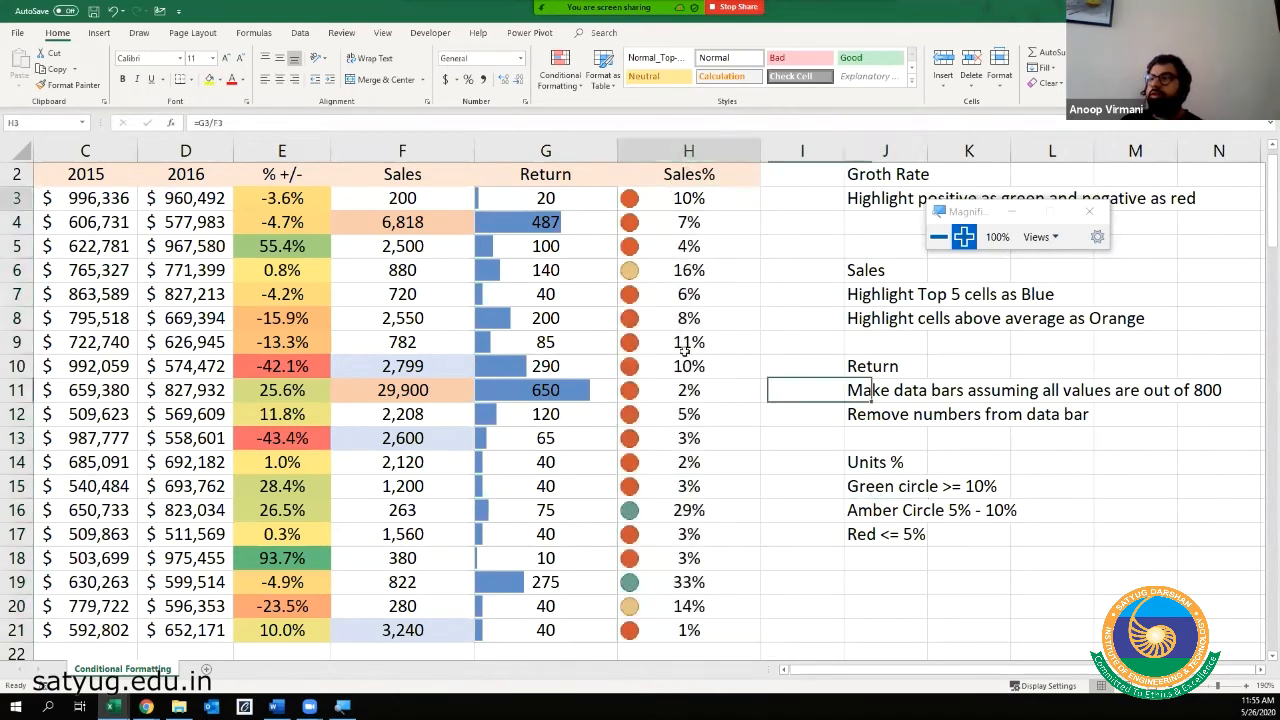
pyautogui.click(694, 271)
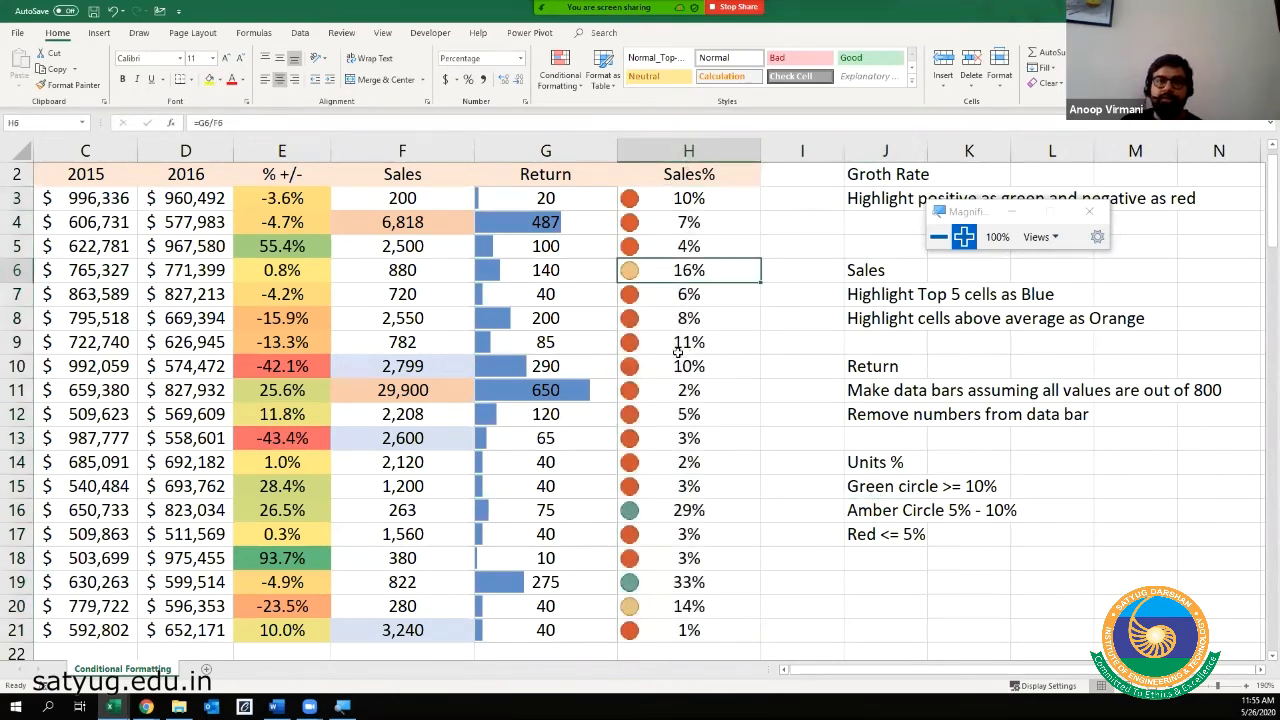
pyautogui.click(679, 347)
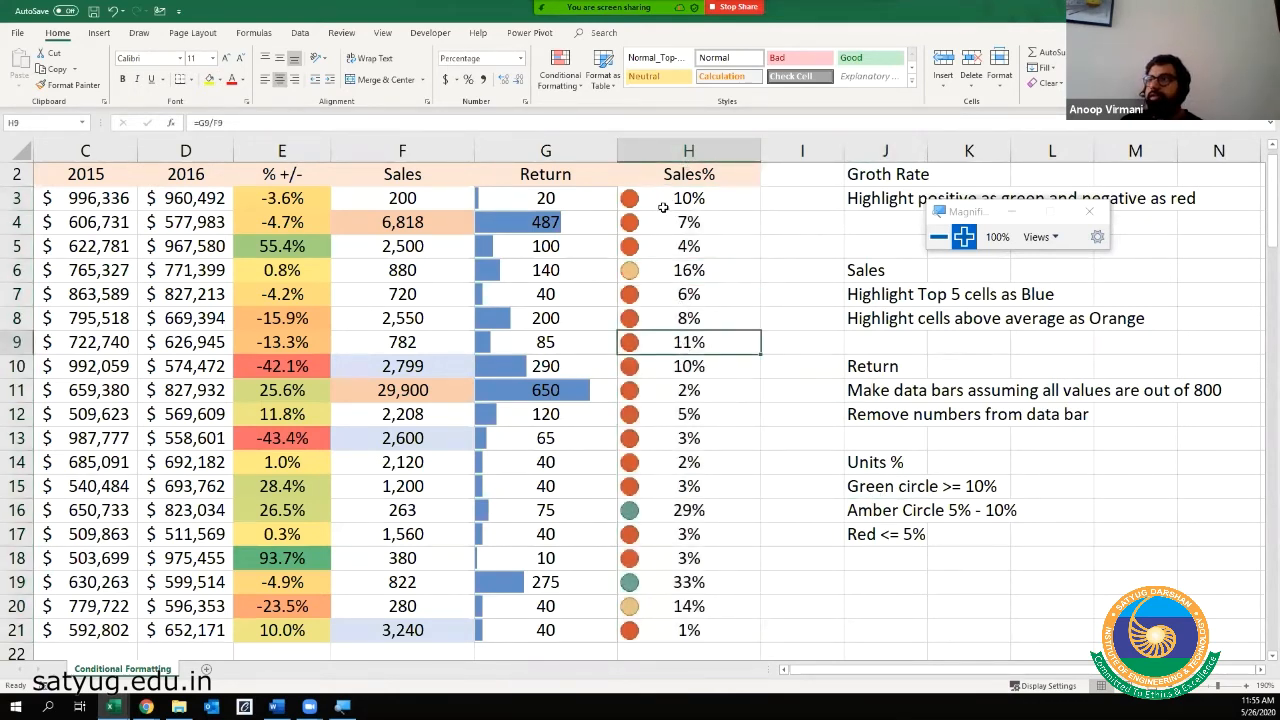
# - Edit the icon set rule for the Sales% values H3:H21, setting the green circle's threshold to >= 10
pyautogui.moveTo(677, 200); pyautogui.dragTo(692, 632)
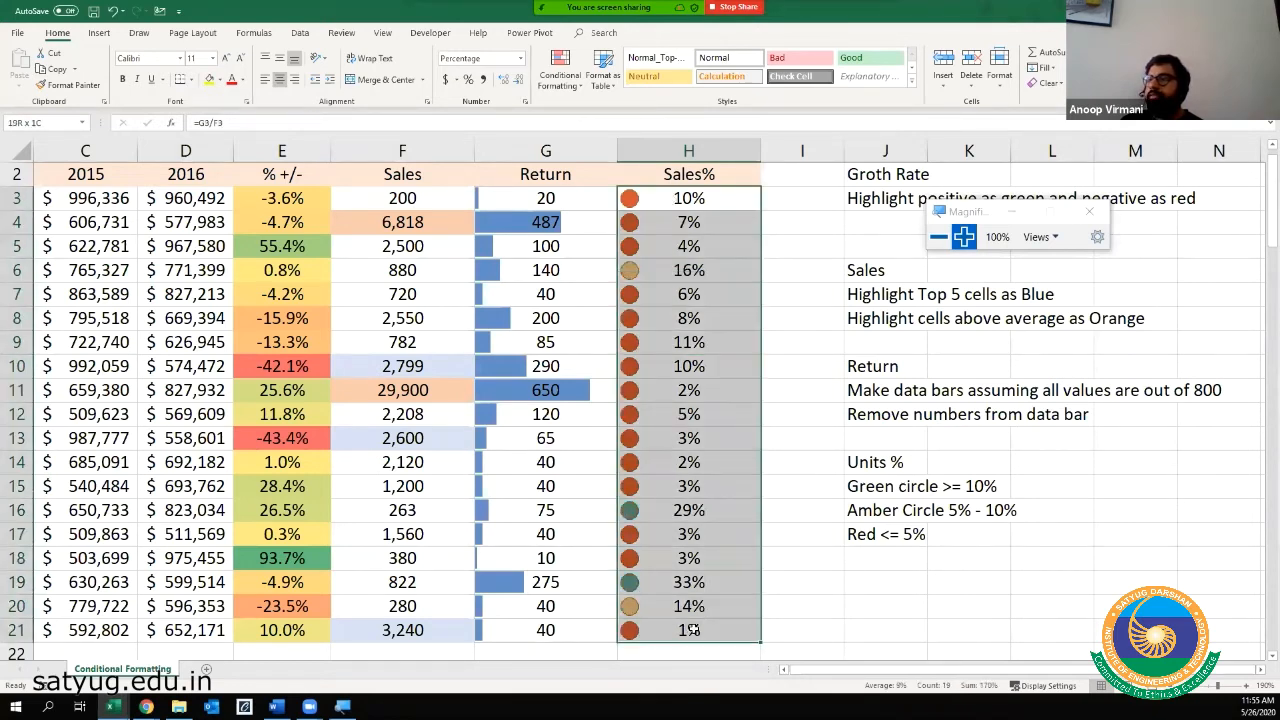
pyautogui.click(563, 85)
pyautogui.click(585, 284)
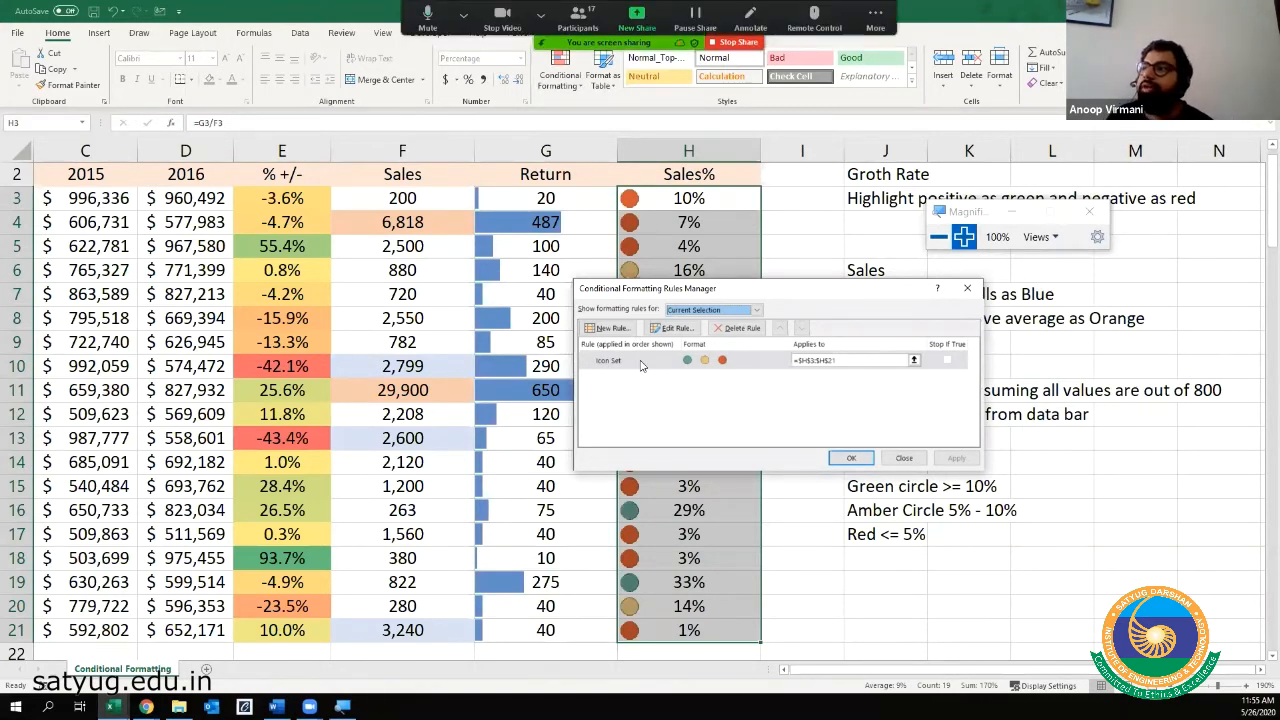
pyautogui.click(638, 362)
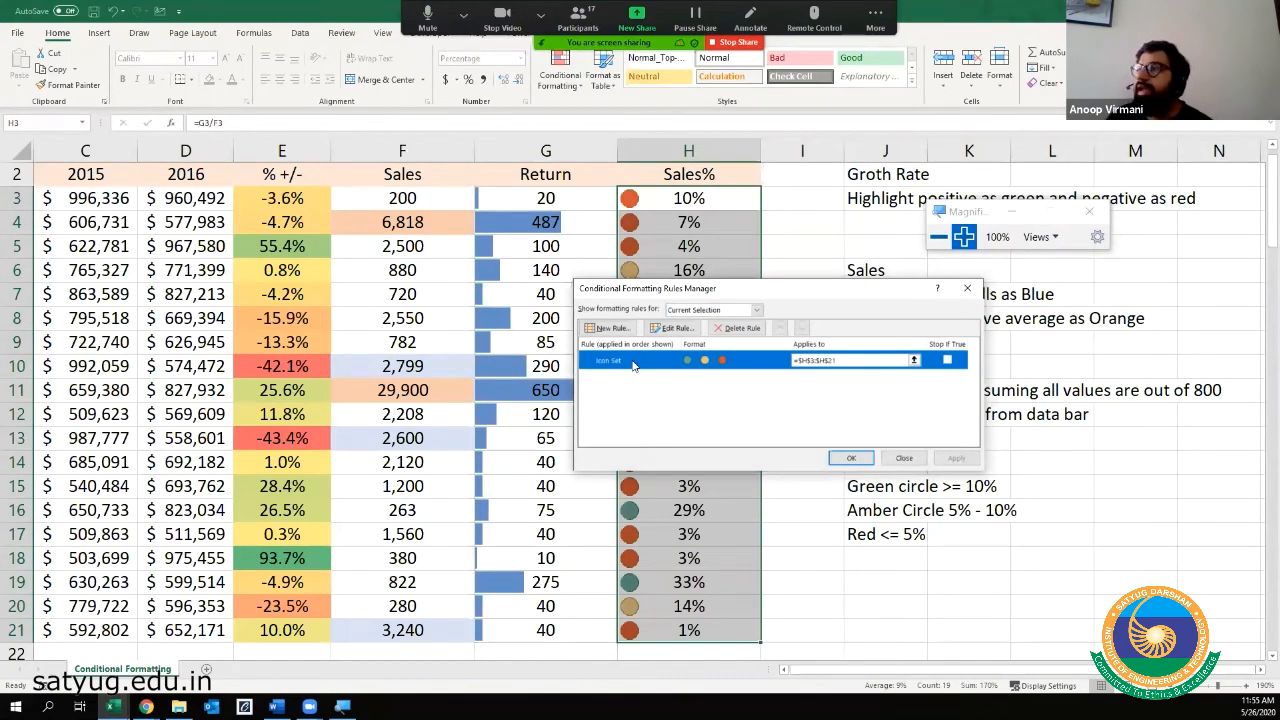
pyautogui.click(672, 328)
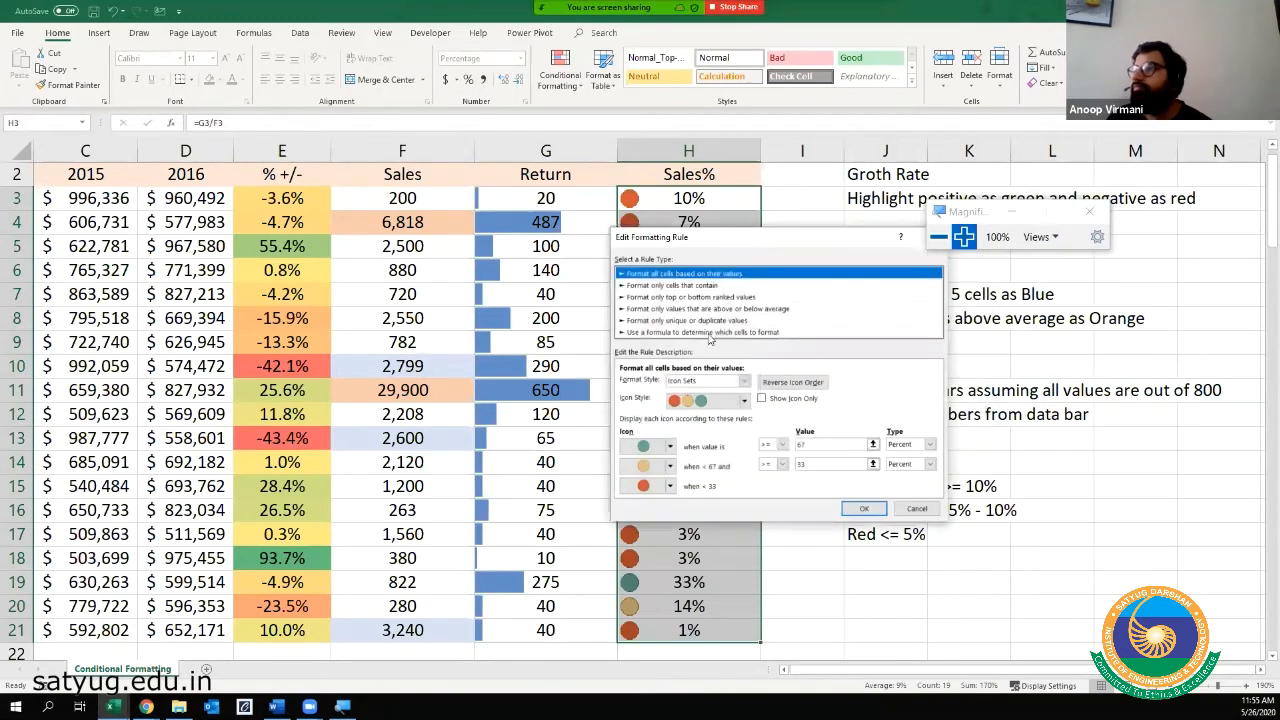
pyautogui.moveTo(730, 236); pyautogui.dragTo(565, 243)
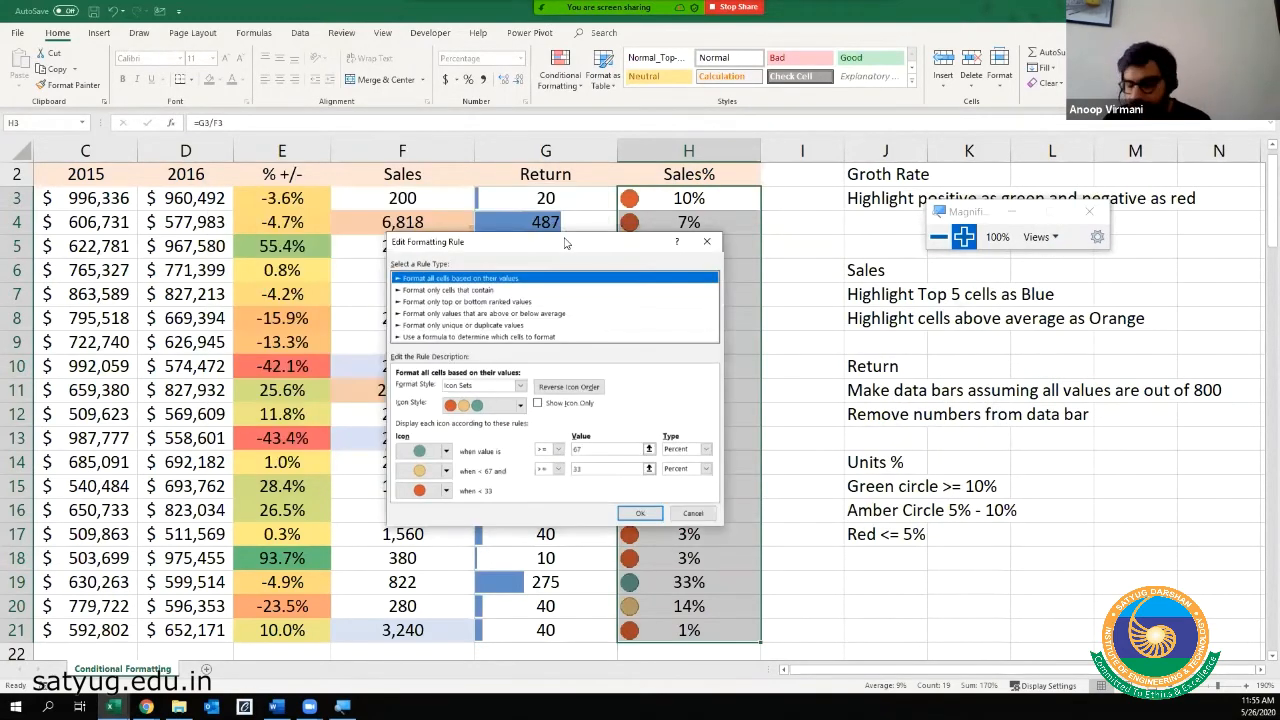
pyautogui.press('super+plus')
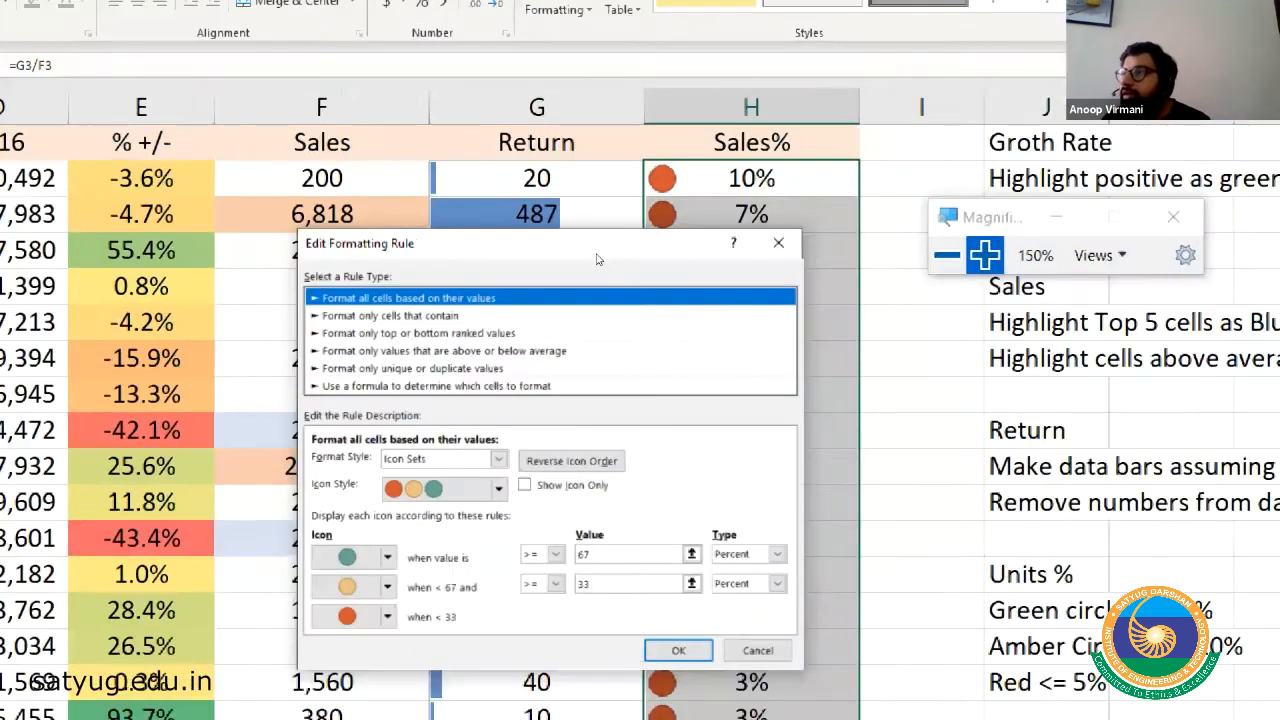
pyautogui.moveTo(586, 243); pyautogui.dragTo(547, 86)
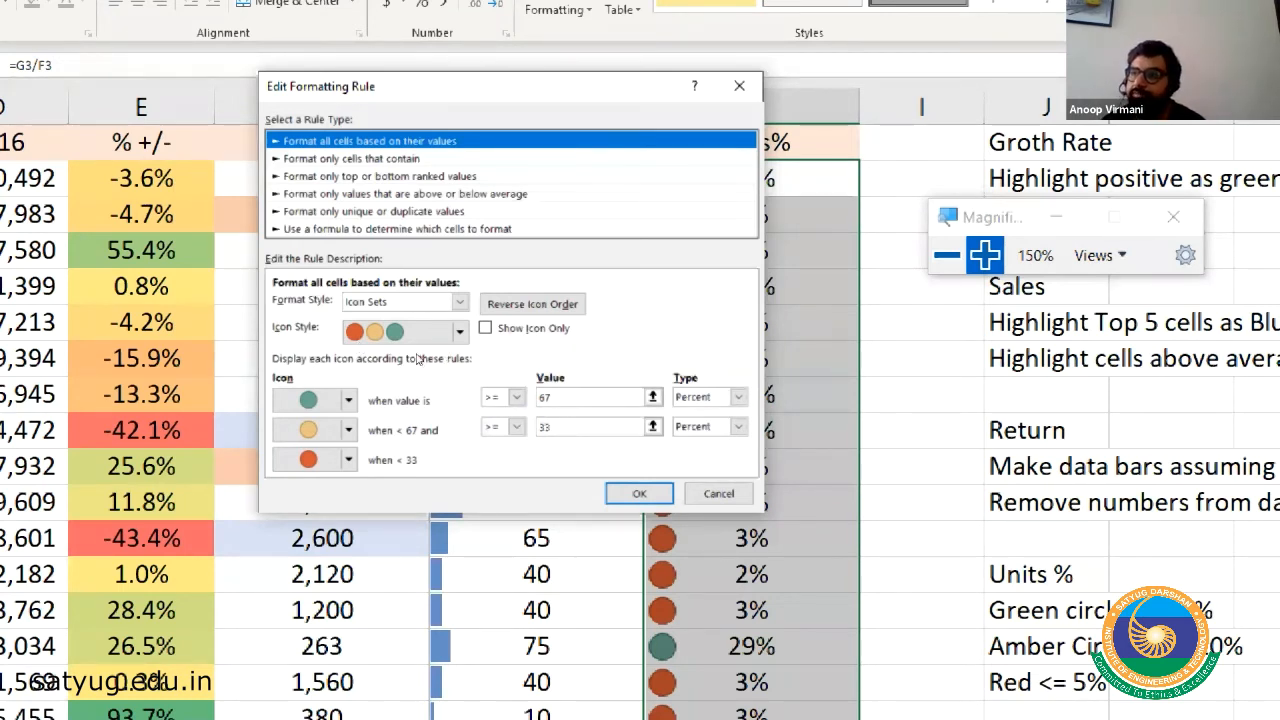
pyautogui.doubleClick(545, 397)
pyautogui.write('10')
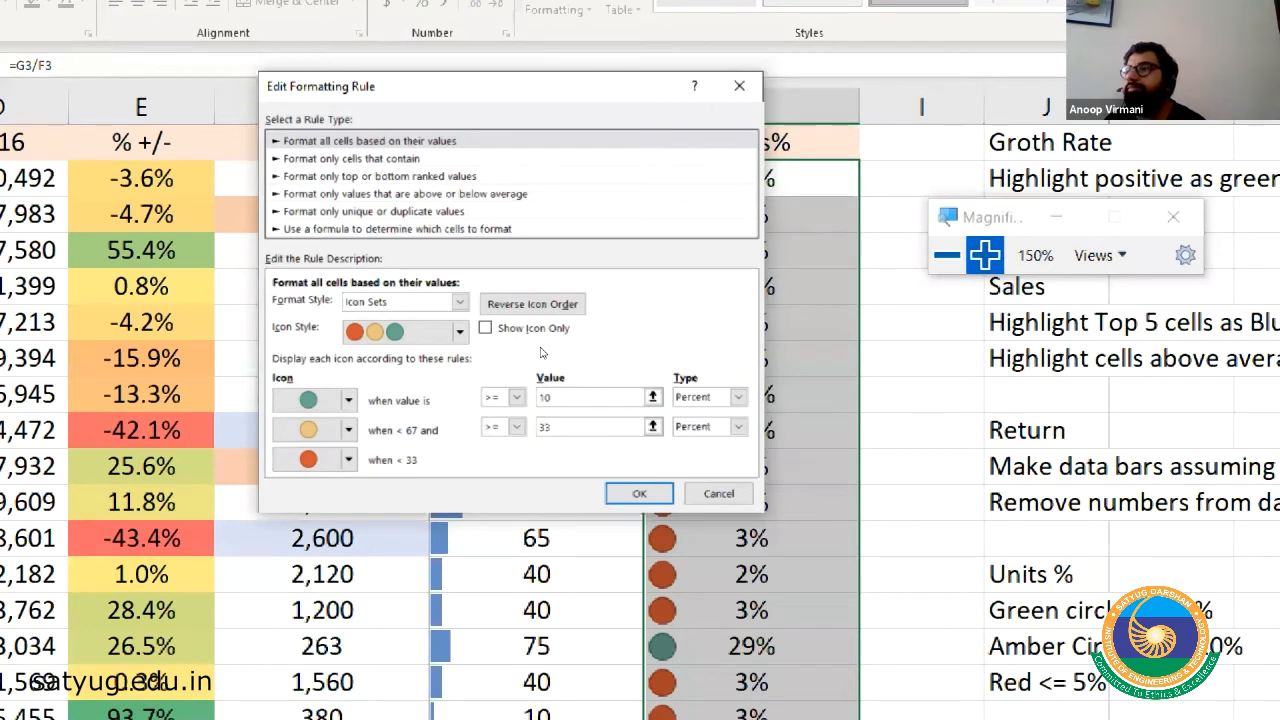
# - Set the amber circle's threshold to >= 5 in the Sales% icon set rule and apply the edited rule to H3:H21
pyautogui.click(588, 427)
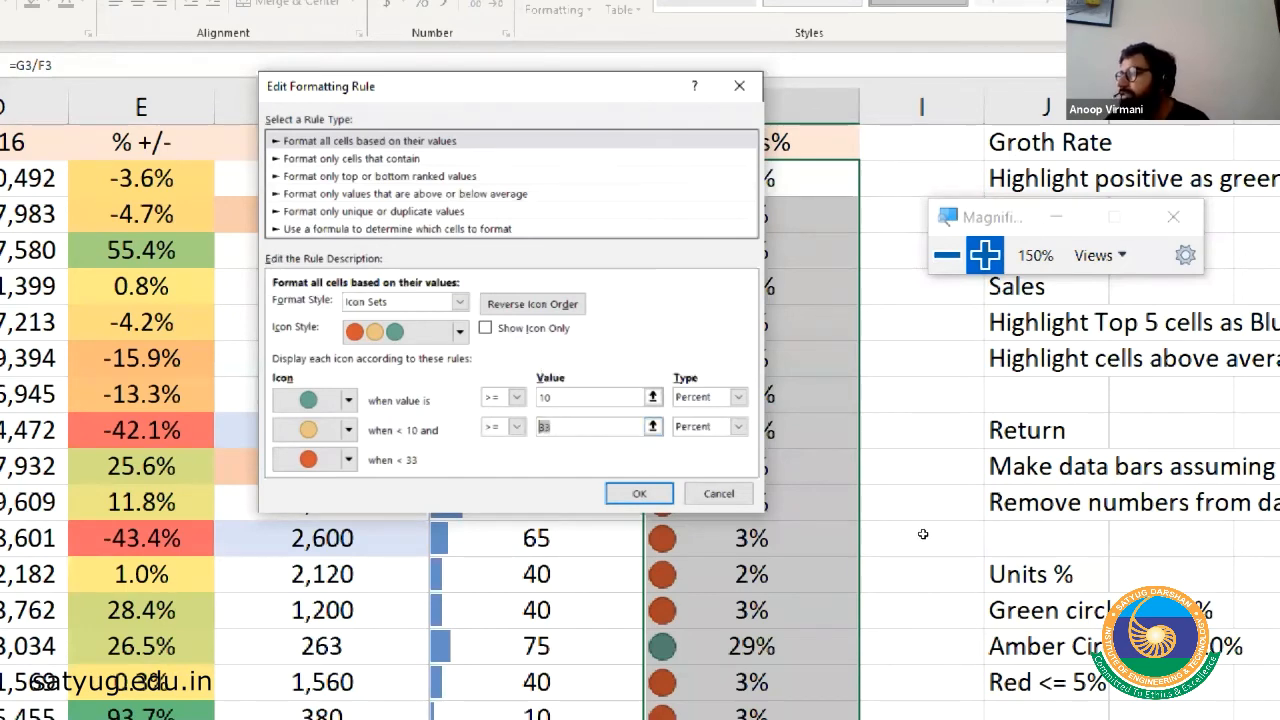
pyautogui.press('ctrl')
pyautogui.press('ctrl')
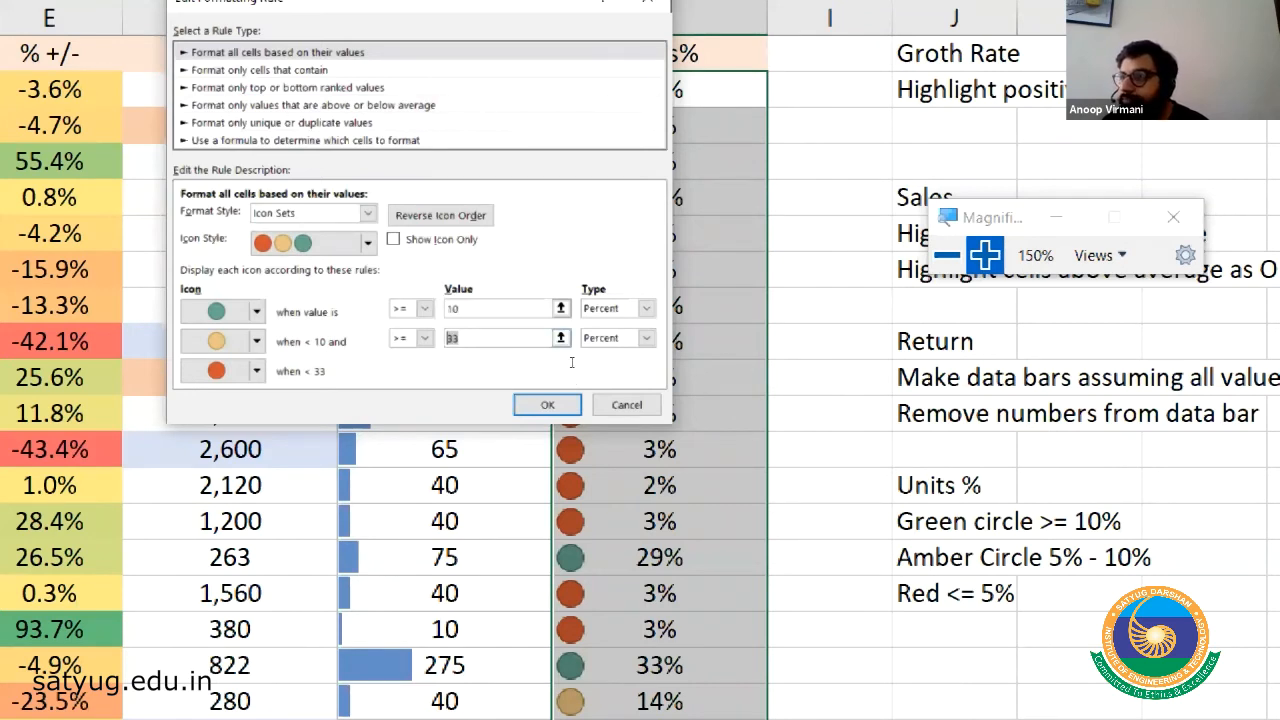
pyautogui.write('5')
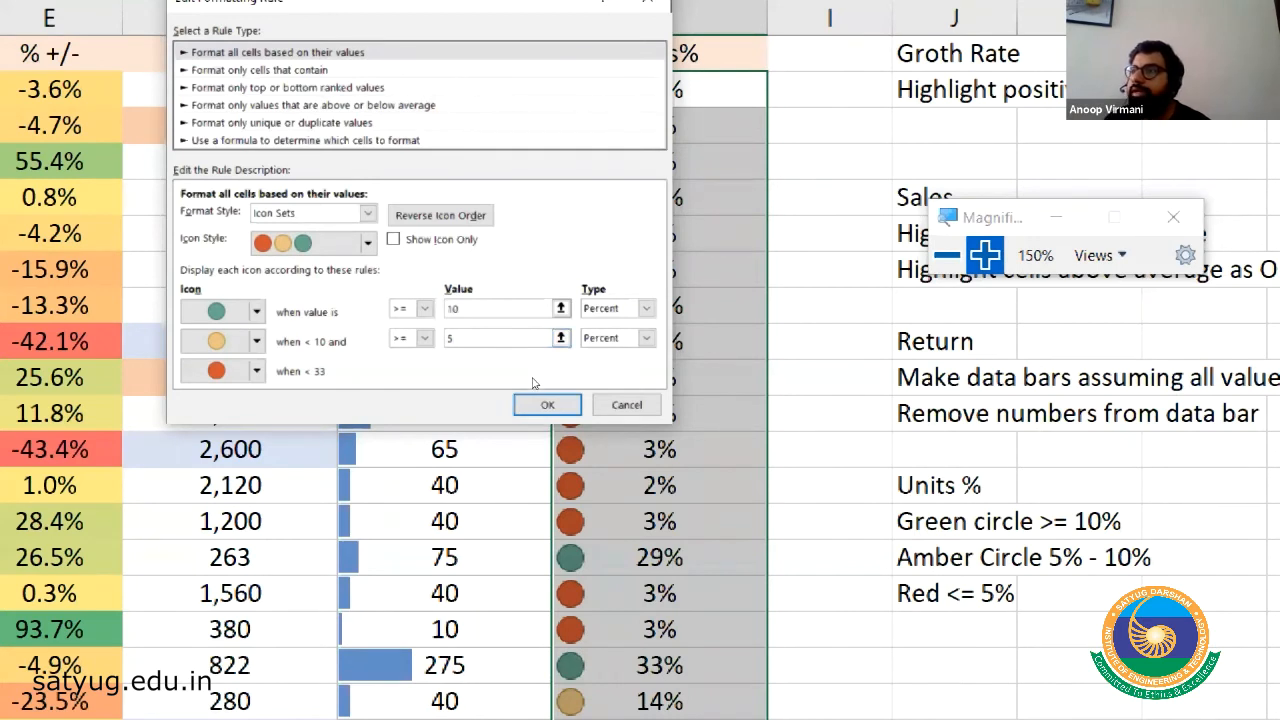
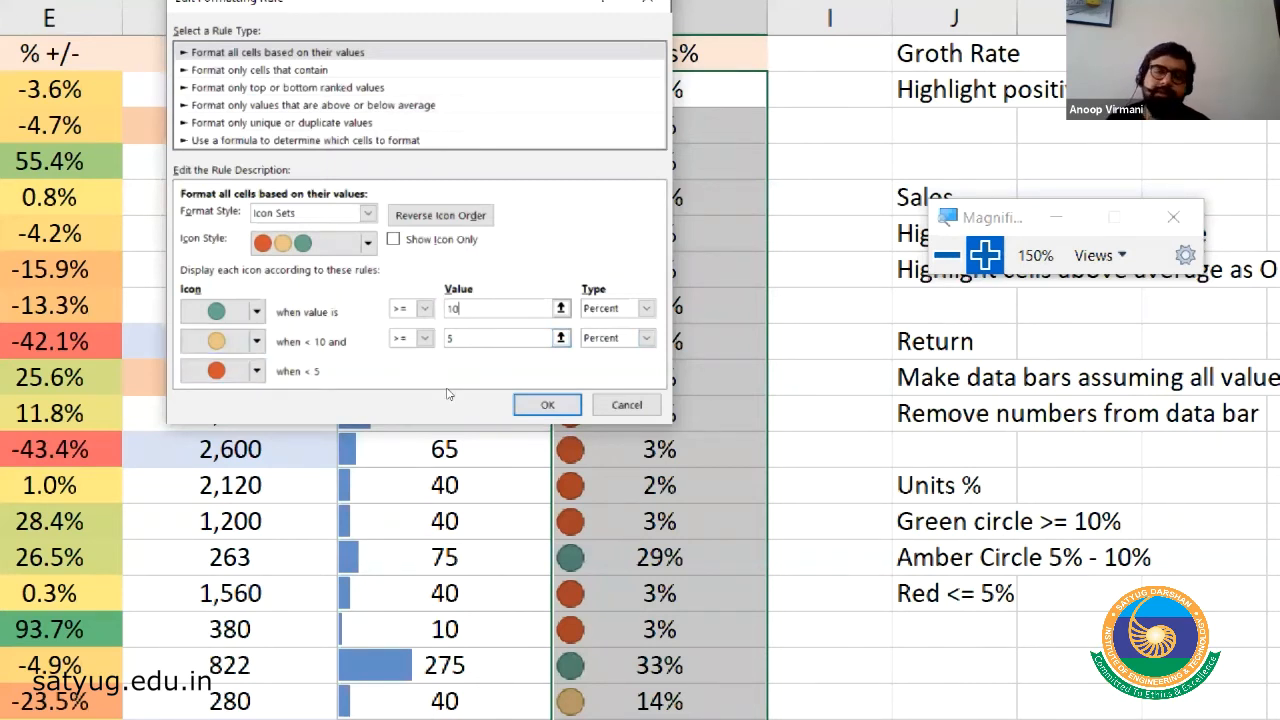
pyautogui.click(626, 406)
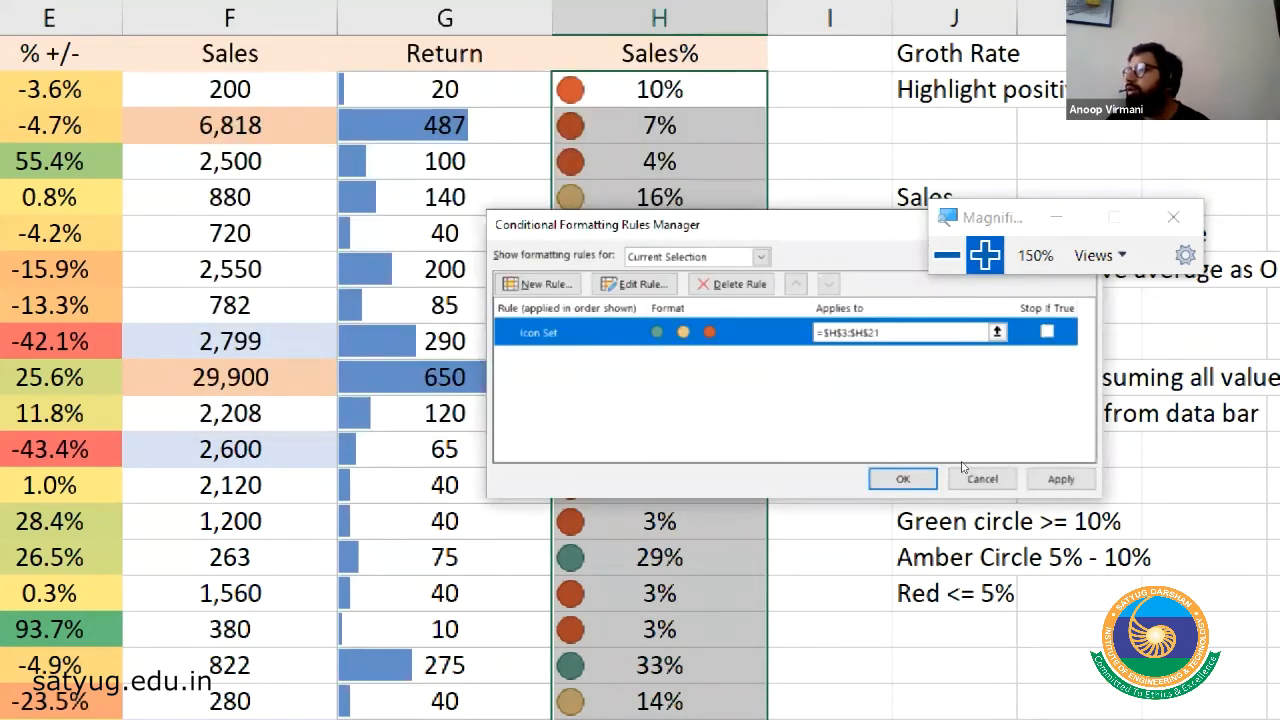
pyautogui.click(903, 479)
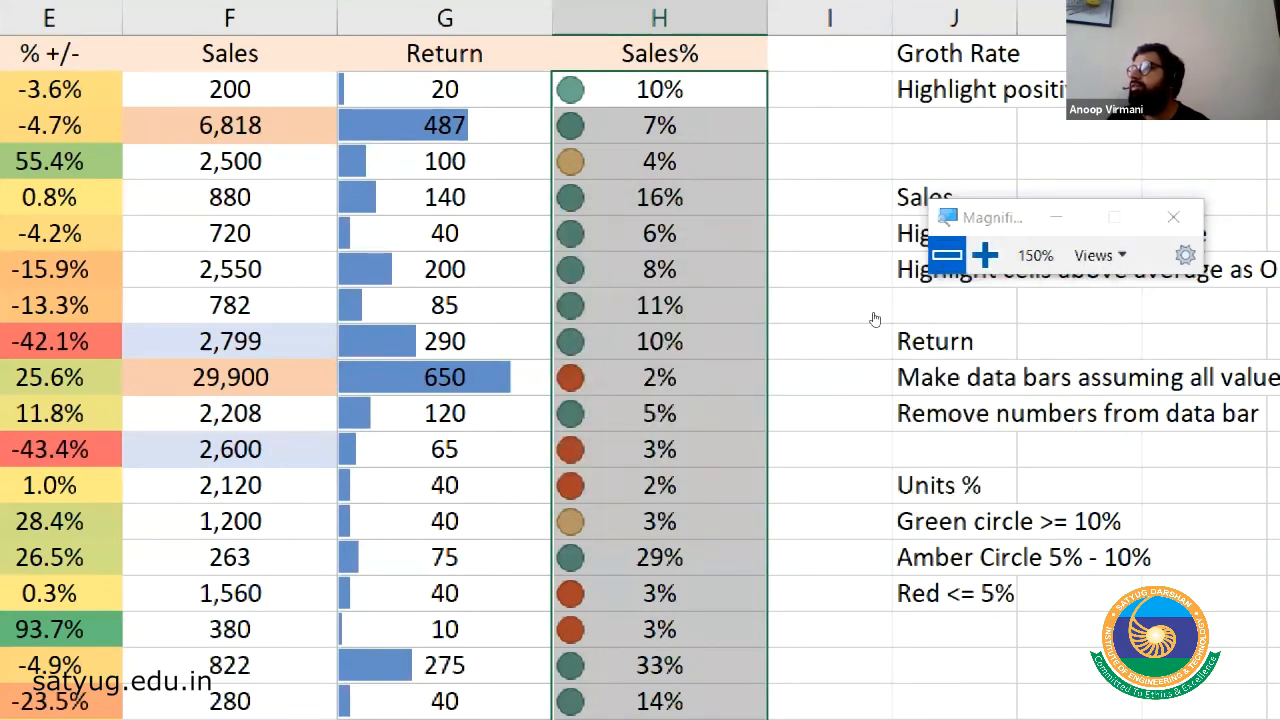
# - Check the circles of the Sales% values in H4, H6, H5 and H15 against the Units % thresholds
pyautogui.press('super+minus')
pyautogui.hotkey('shift', 'BackSpace')
pyautogui.click(684, 224)
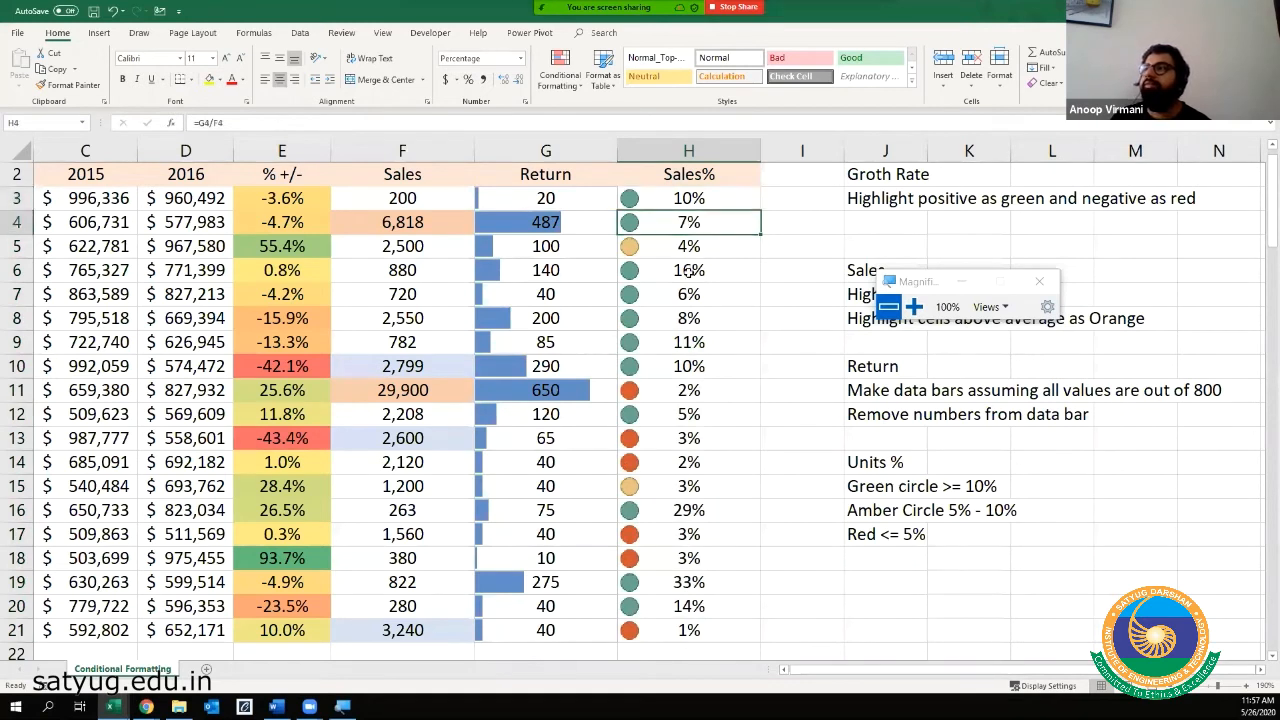
pyautogui.click(714, 273)
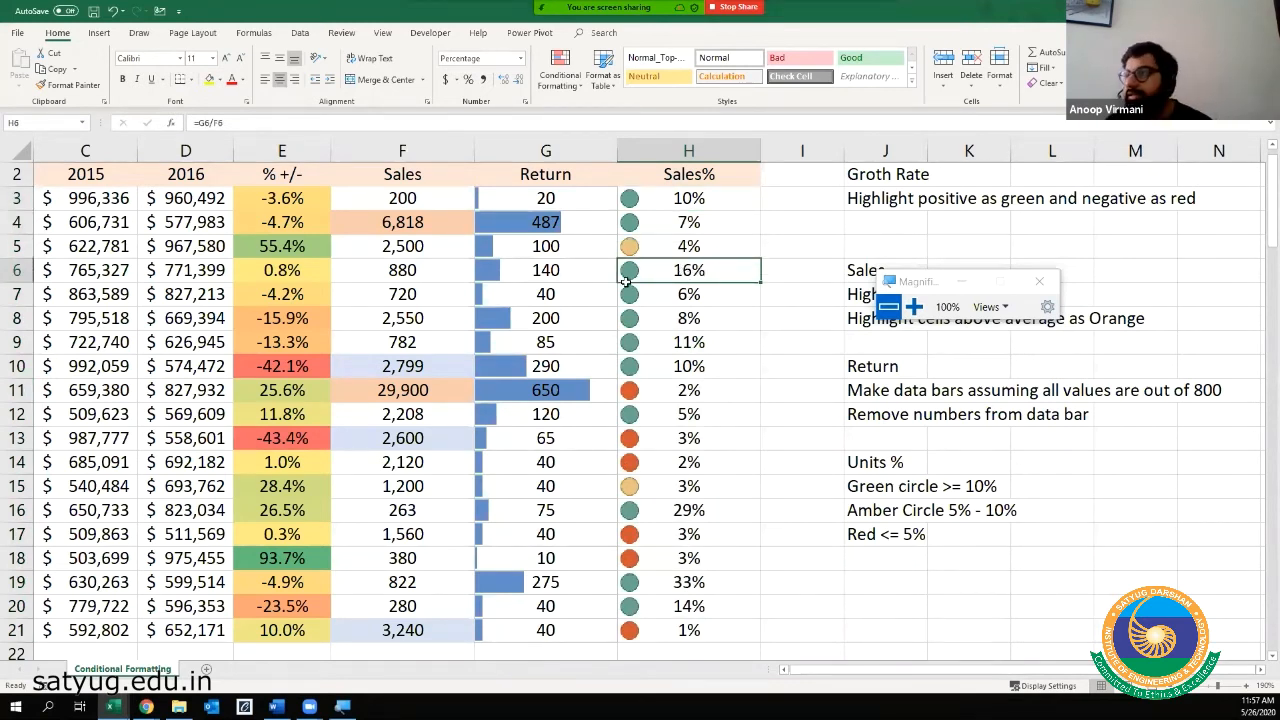
pyautogui.click(666, 248)
pyautogui.click(656, 489)
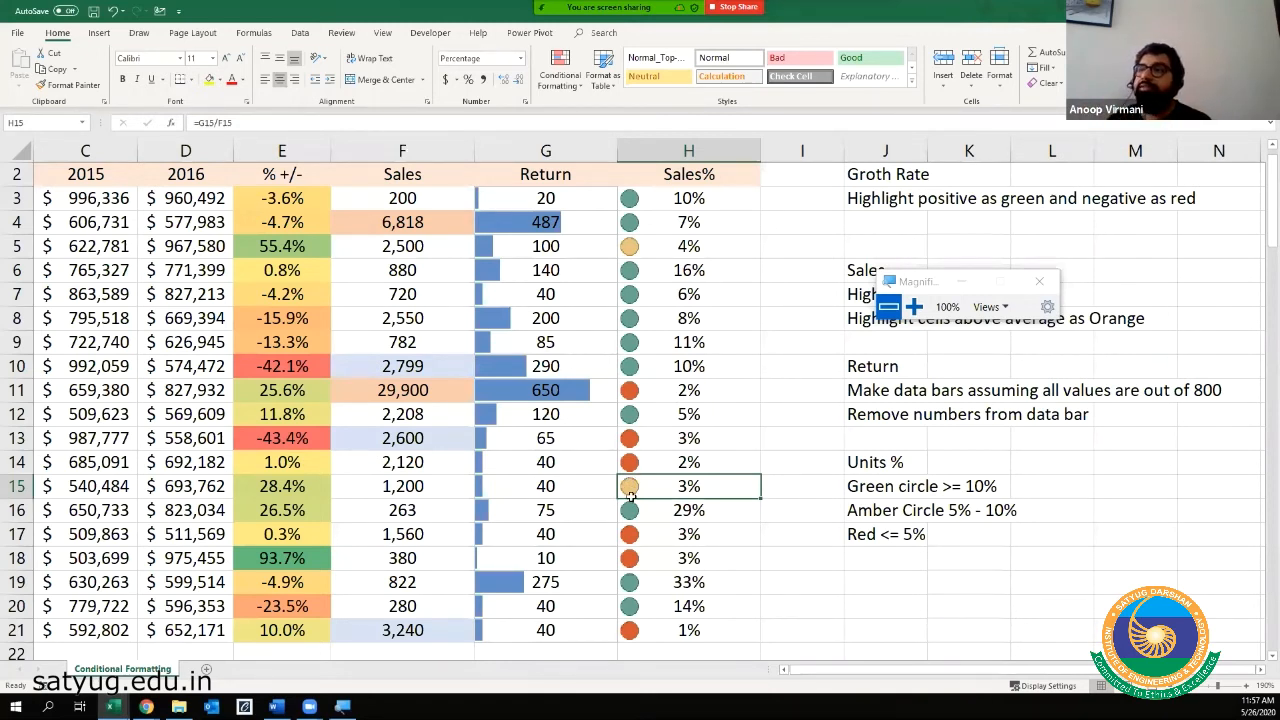
# - Review the color scale on the % +/- values in E3, E5, E18, E10 and E13 and the Sales highlight in F11
pyautogui.click(298, 204)
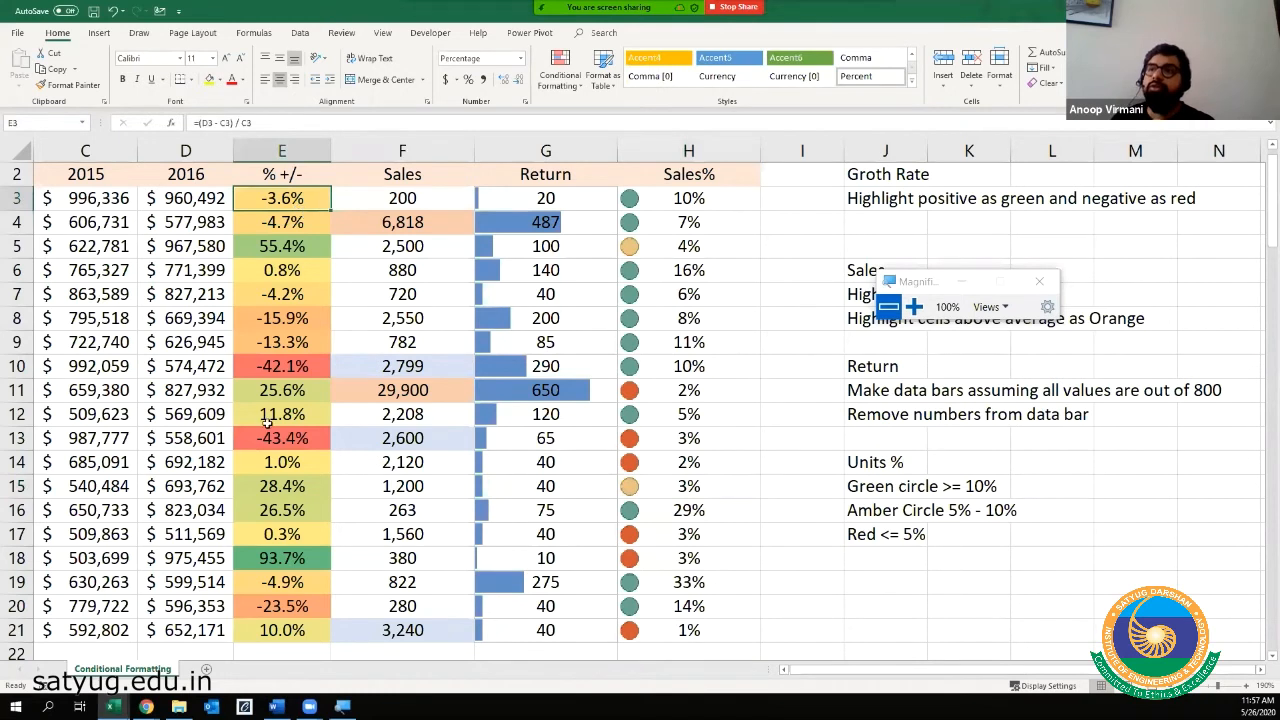
pyautogui.click(250, 246)
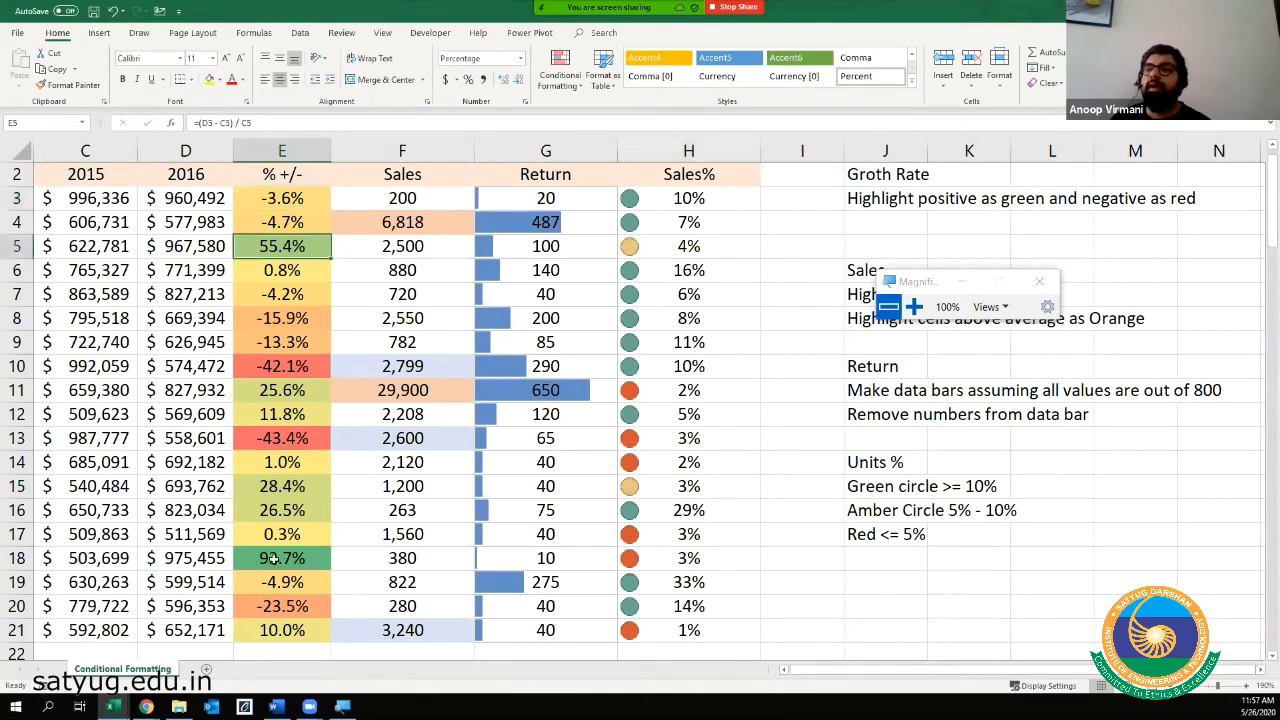
pyautogui.keyDown('ctrl'); pyautogui.click(275, 558); pyautogui.keyUp('ctrl')
pyautogui.click(298, 366)
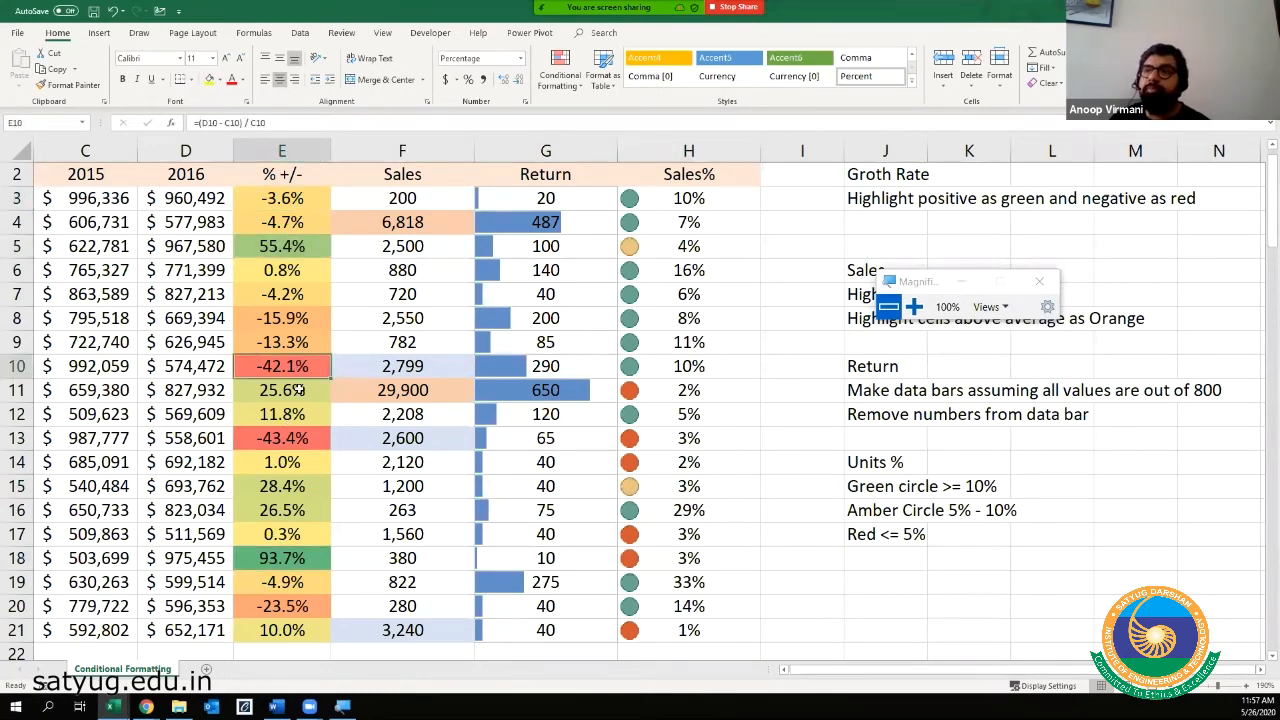
pyautogui.keyDown('ctrl'); pyautogui.click(298, 436); pyautogui.keyUp('ctrl')
pyautogui.click(363, 386)
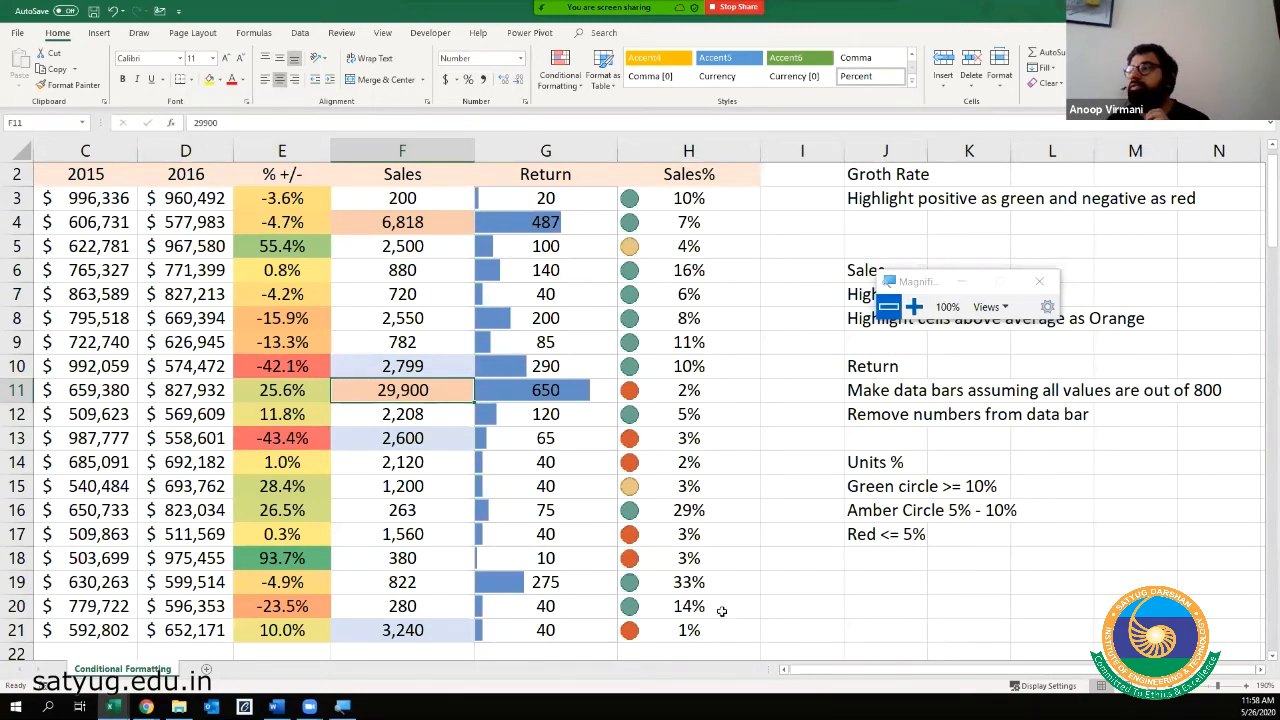
# - Create a Greater Than highlight rule with the threshold 10 for B37:D46 under "Highlight values greater than ten"
pyautogui.click(785, 670)
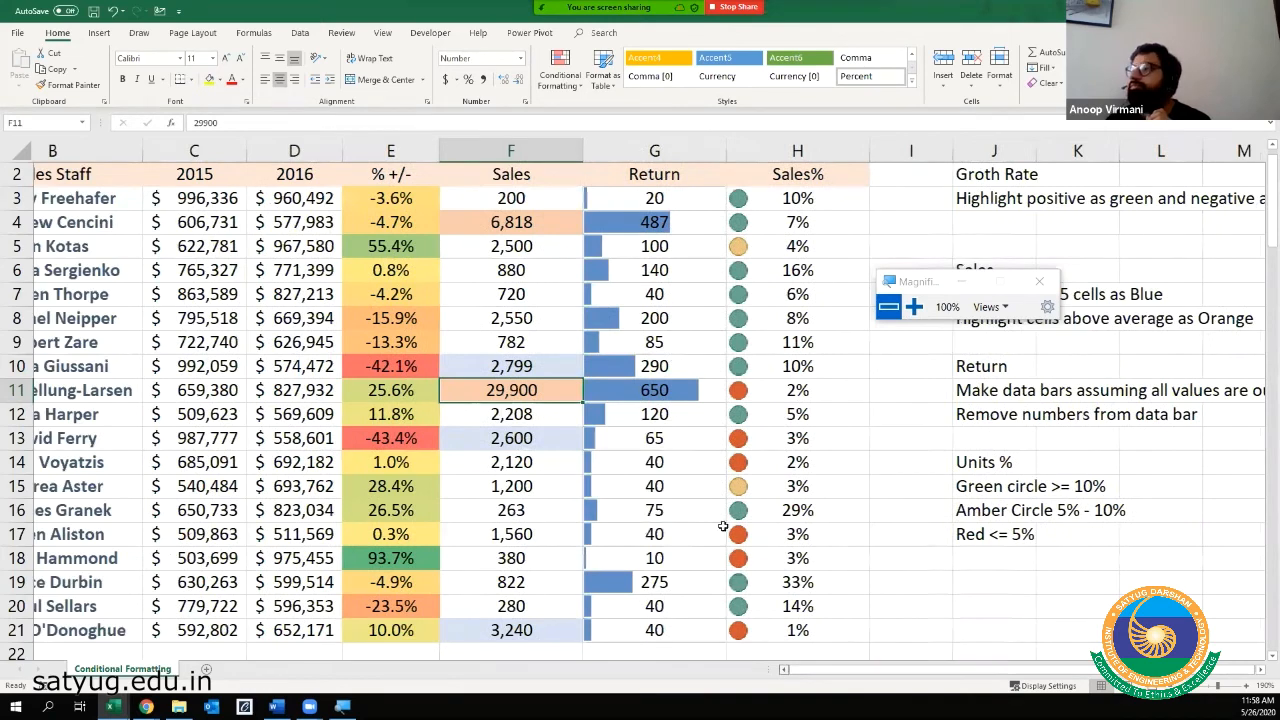
pyautogui.hscroll(-2, 1011, 305)
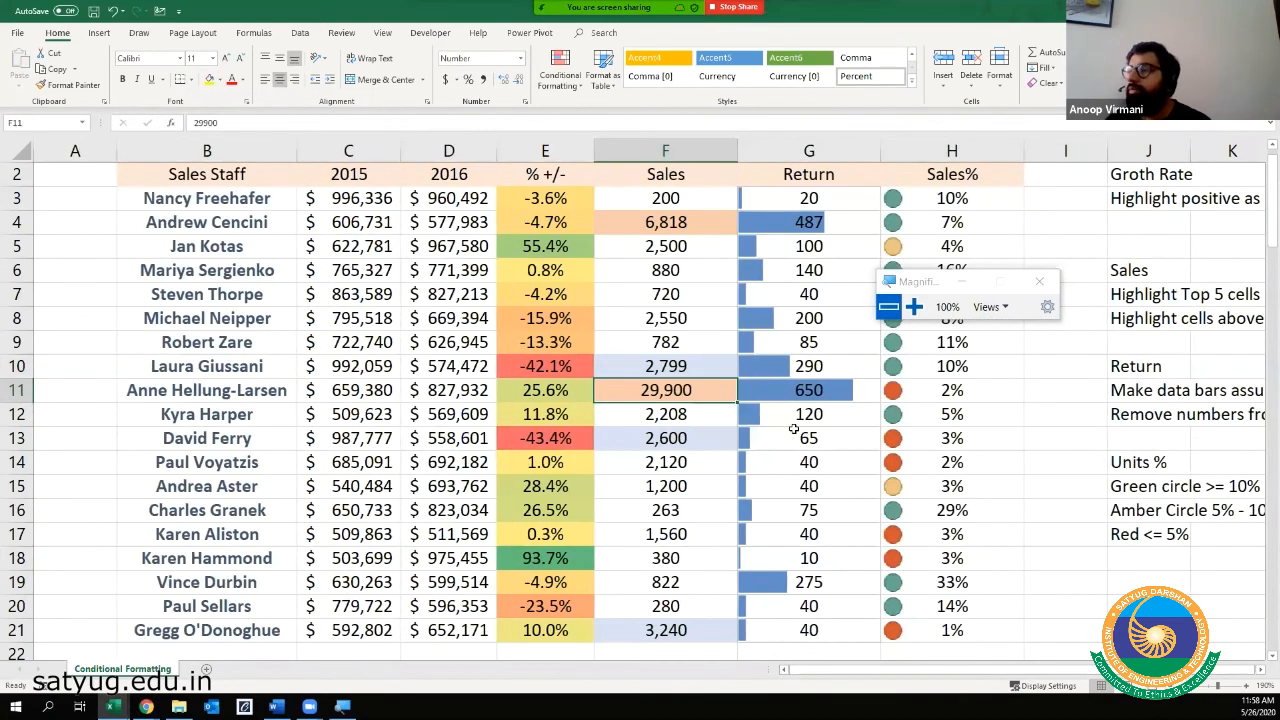
pyautogui.scroll(-9, 793, 428)
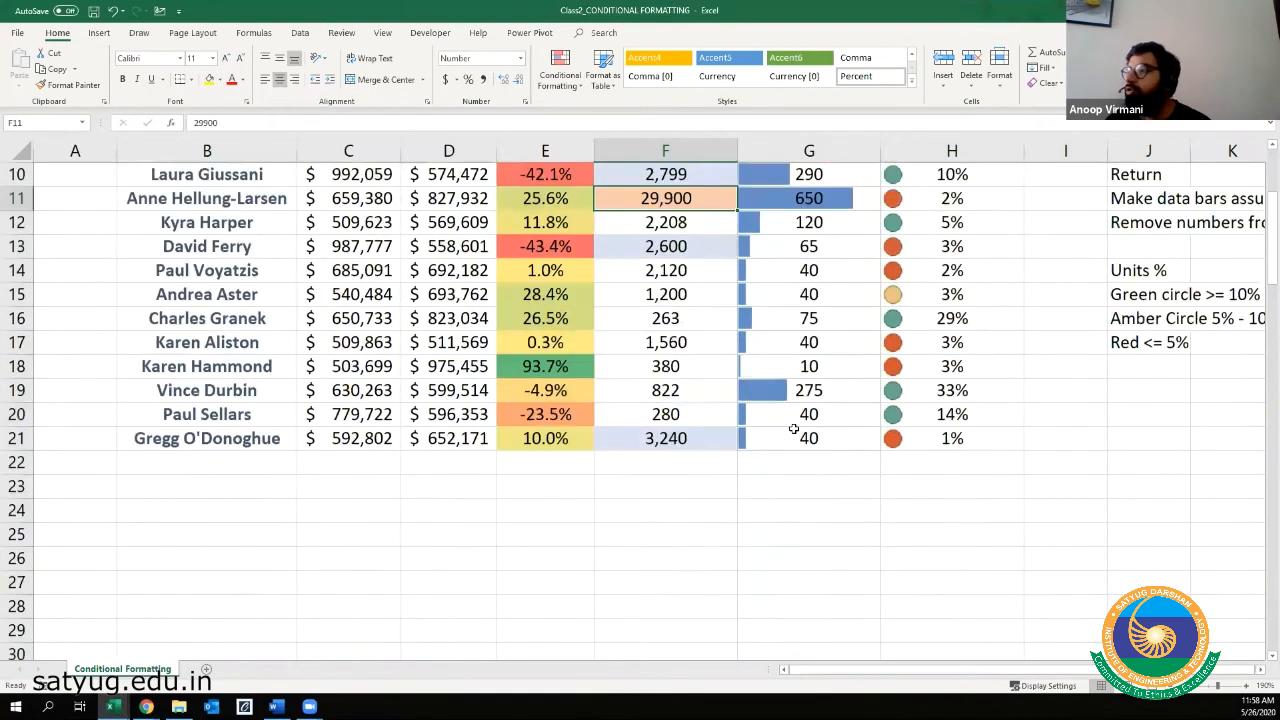
pyautogui.click(257, 302)
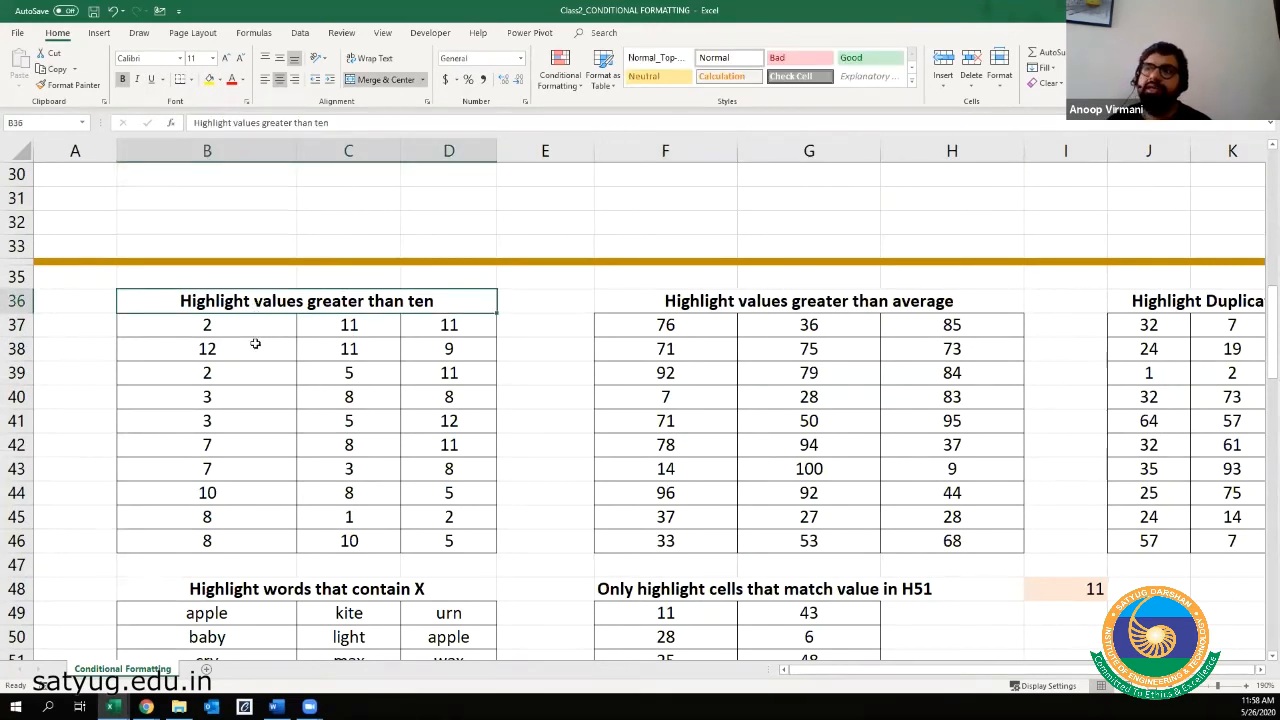
pyautogui.moveTo(218, 326); pyautogui.dragTo(427, 539)
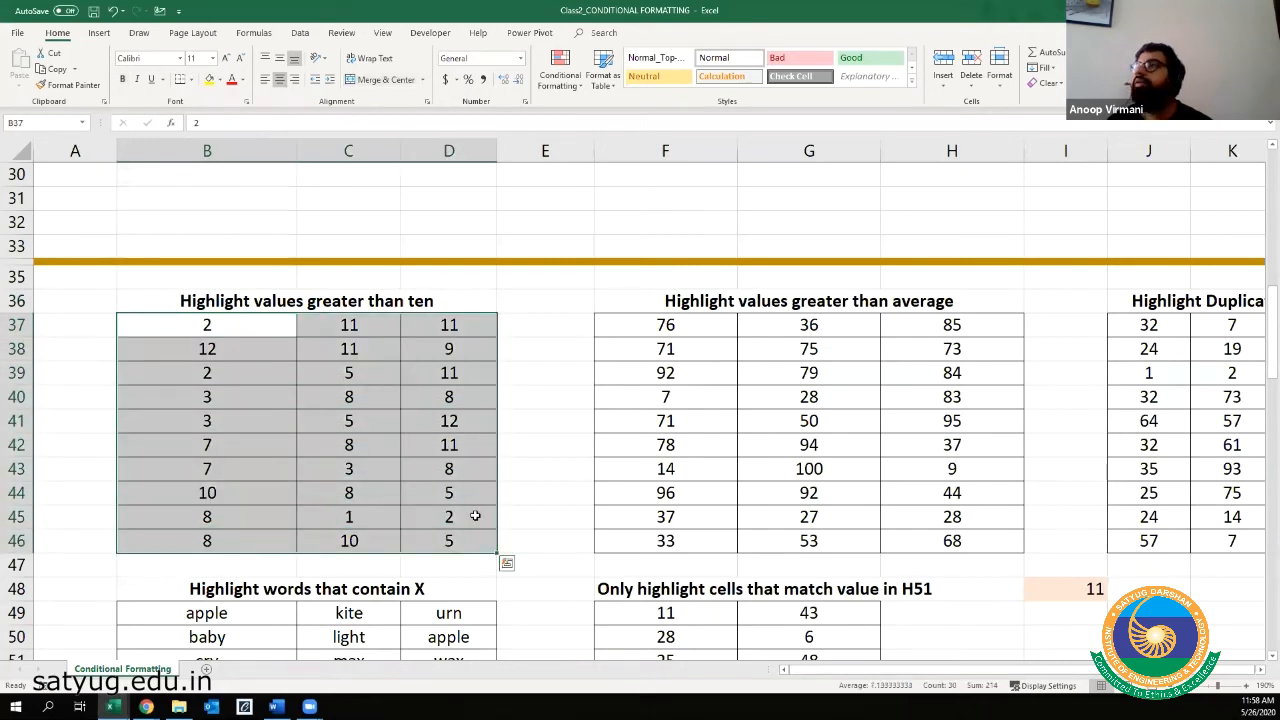
pyautogui.click(575, 80)
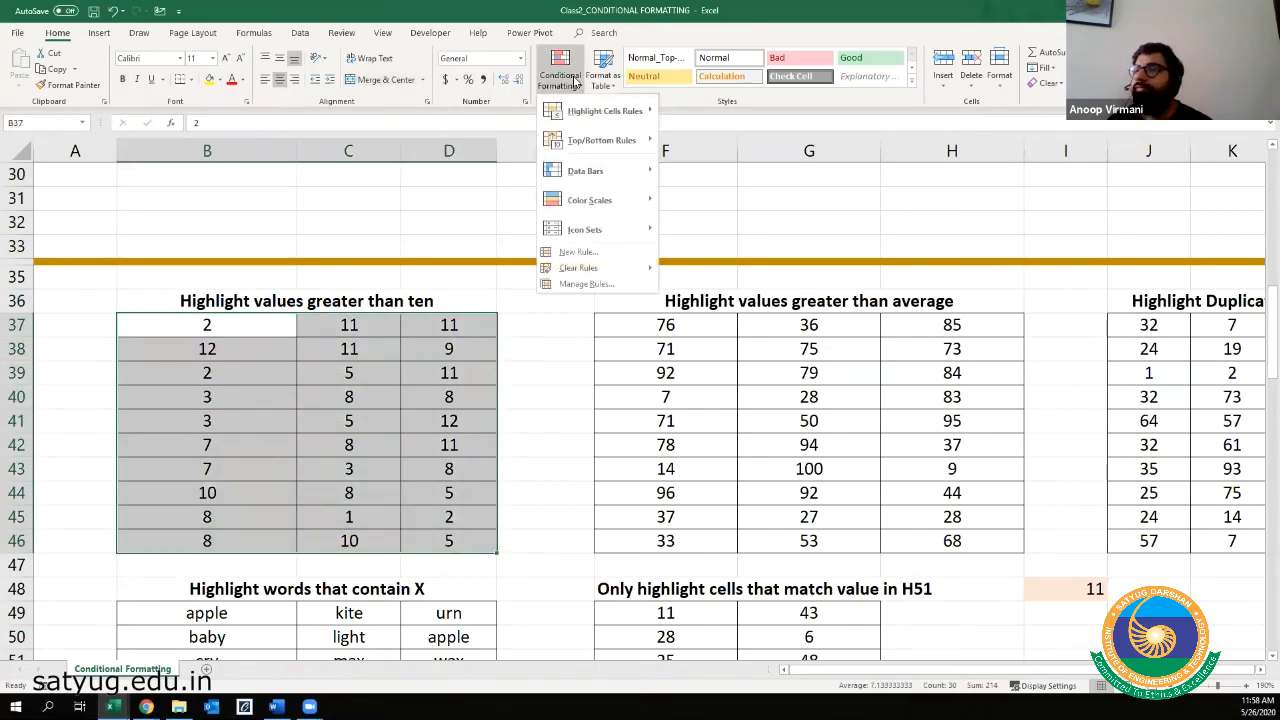
pyautogui.moveTo(575, 103)
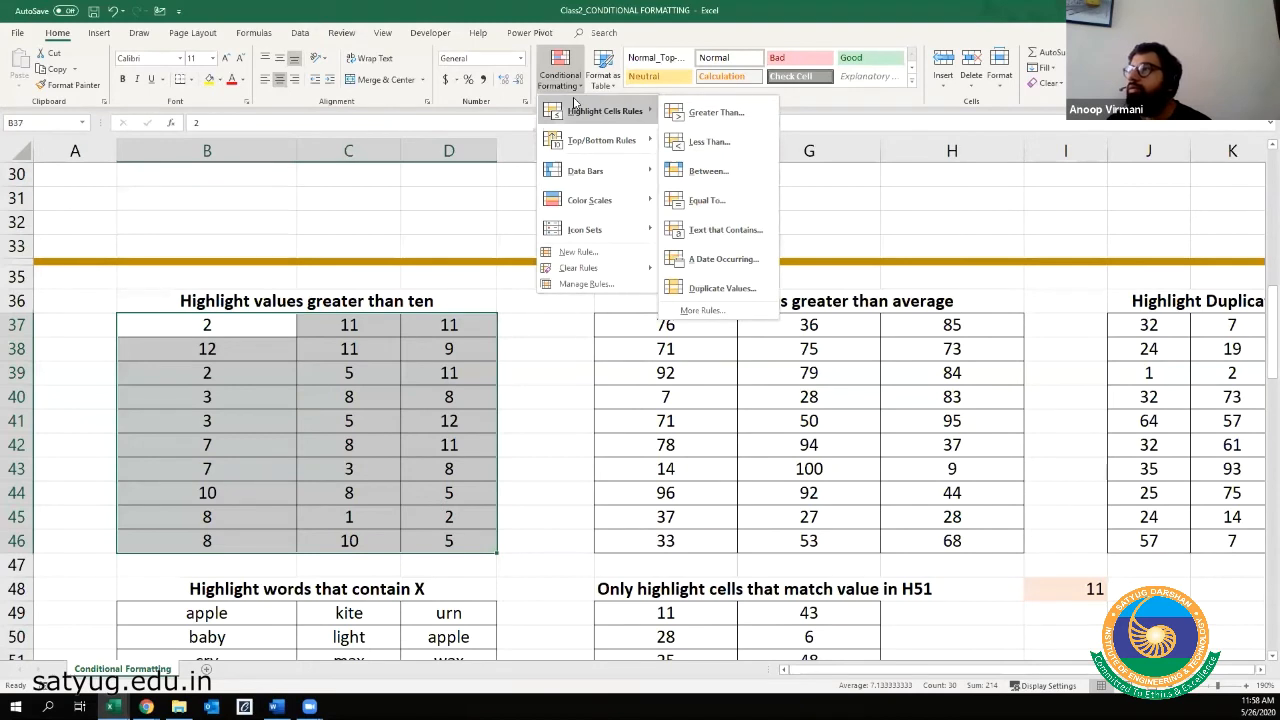
pyautogui.click(716, 113)
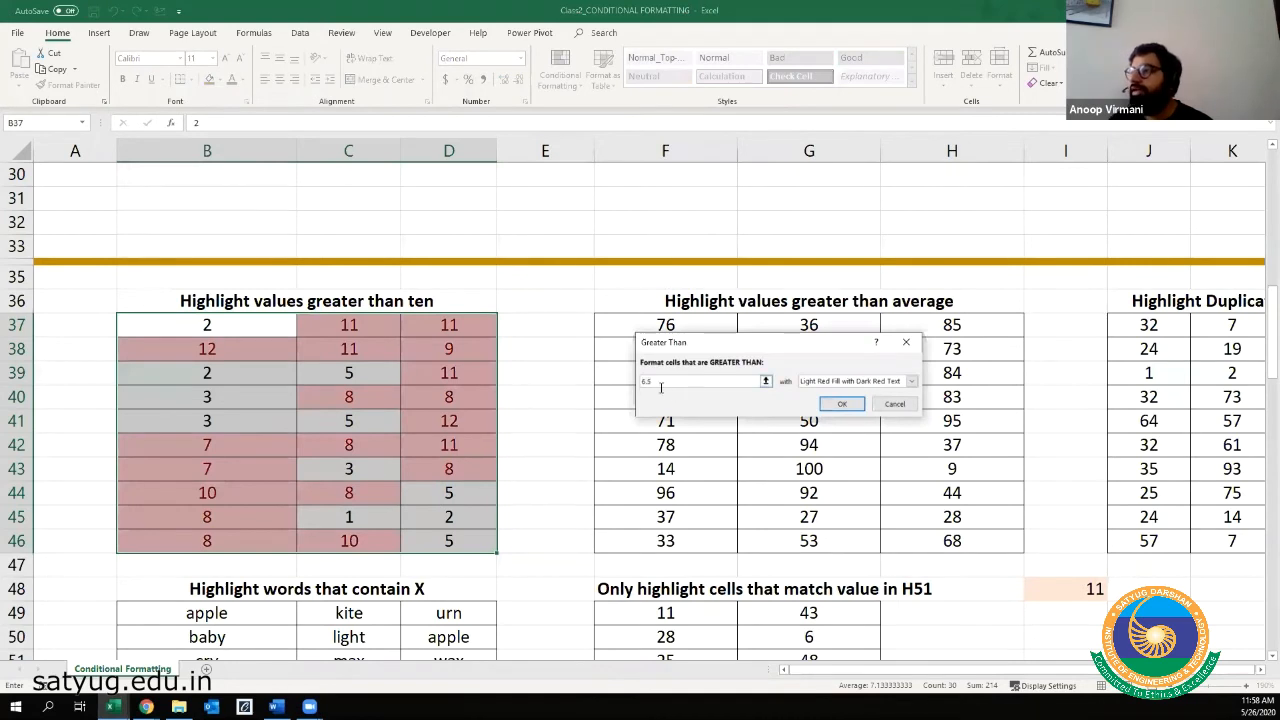
pyautogui.write('4')
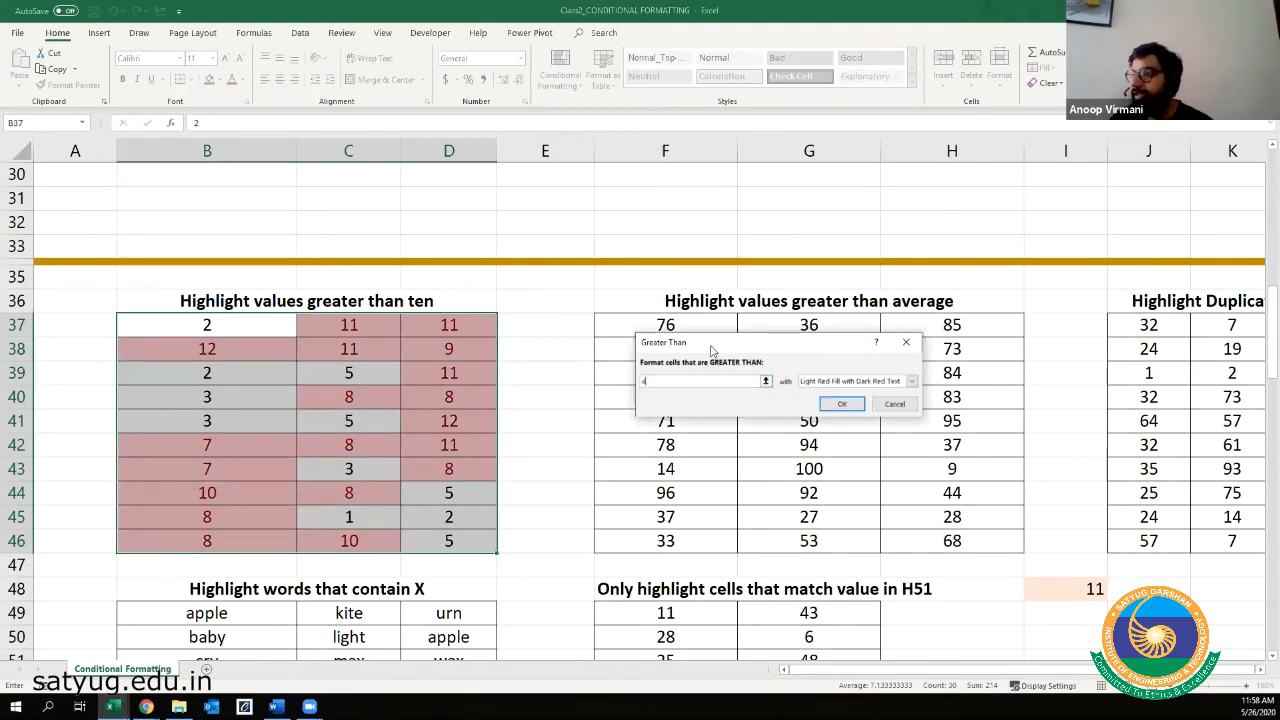
pyautogui.write('10')
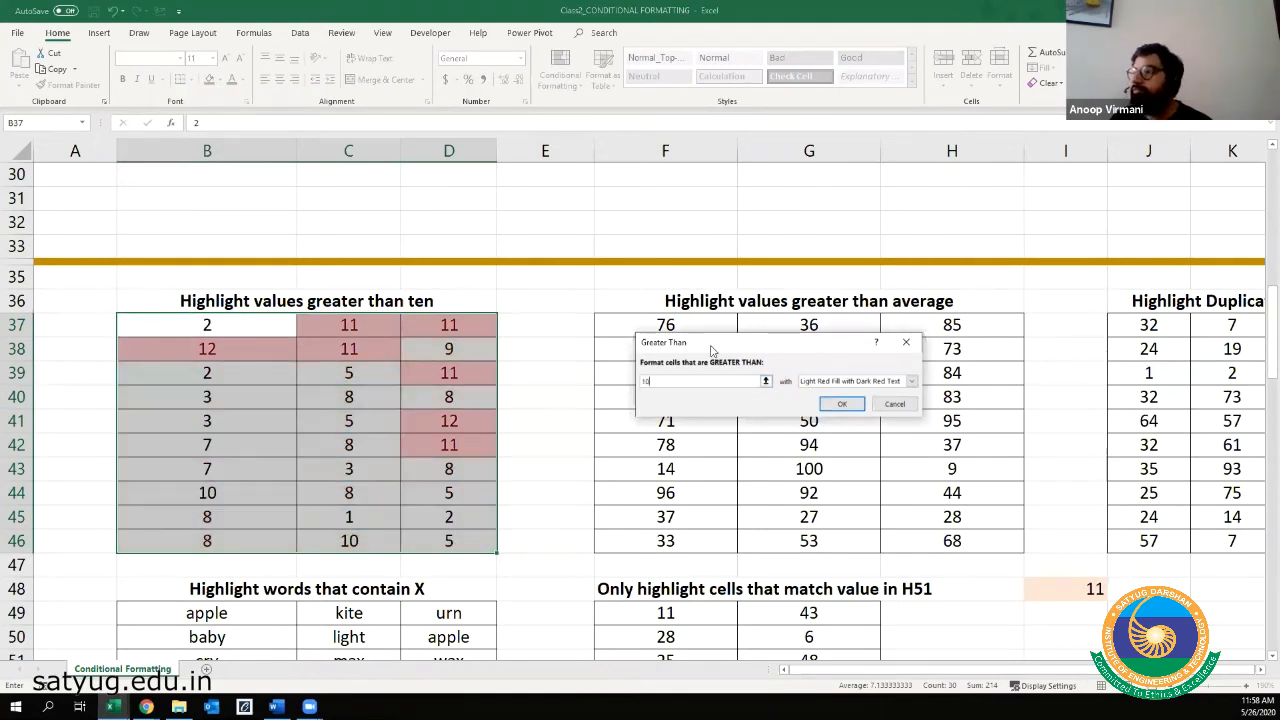
# - Choose Green Fill with Dark Green Text for the greater-than-ten rule and apply it
pyautogui.click(816, 384)
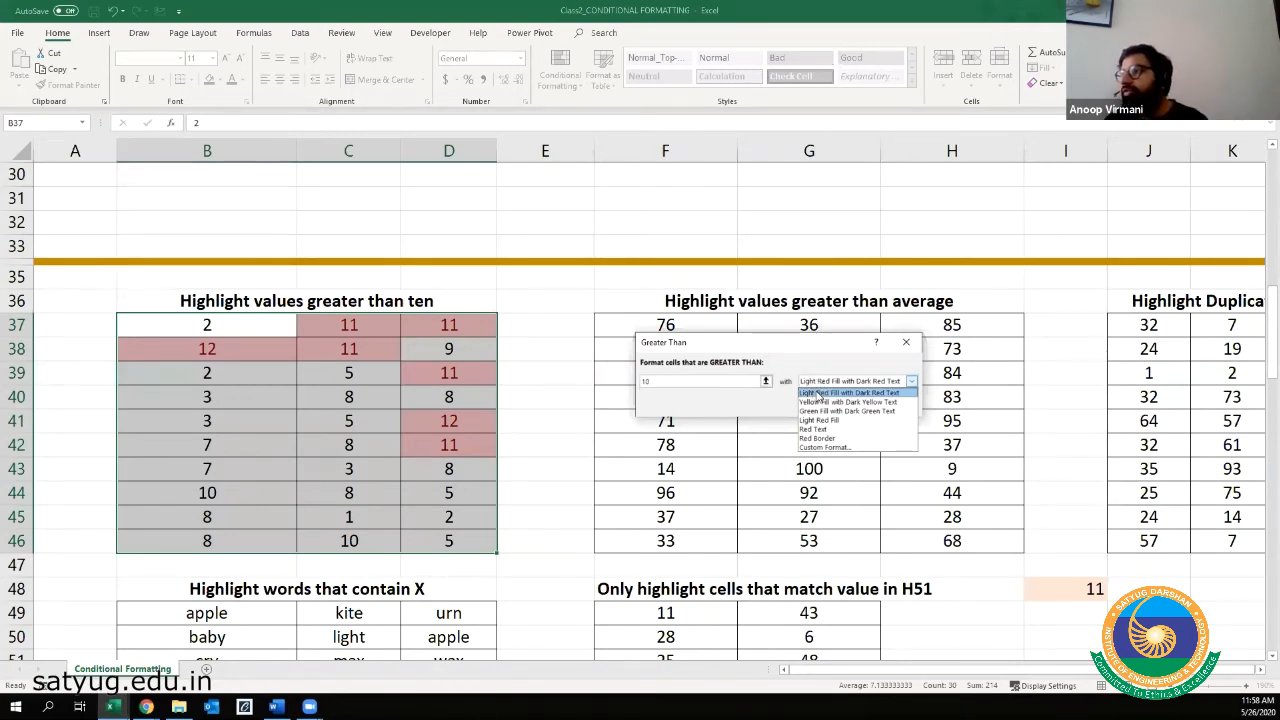
pyautogui.click(828, 411)
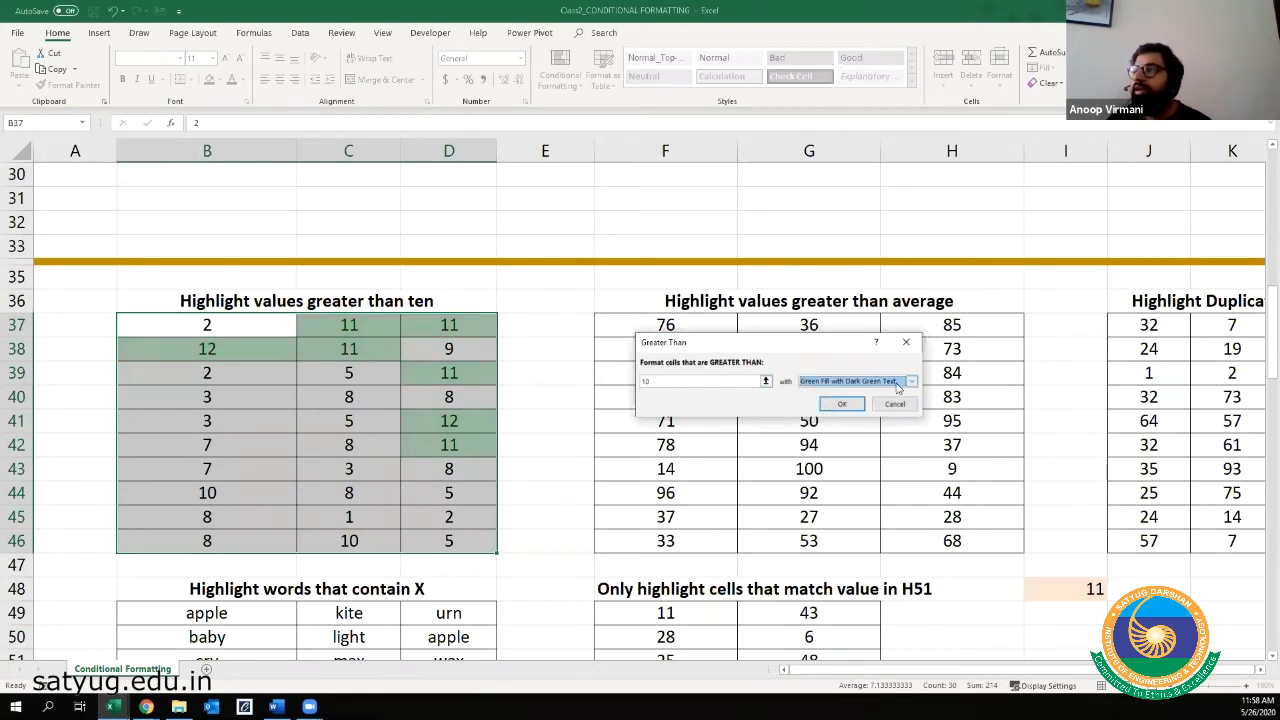
pyautogui.click(842, 404)
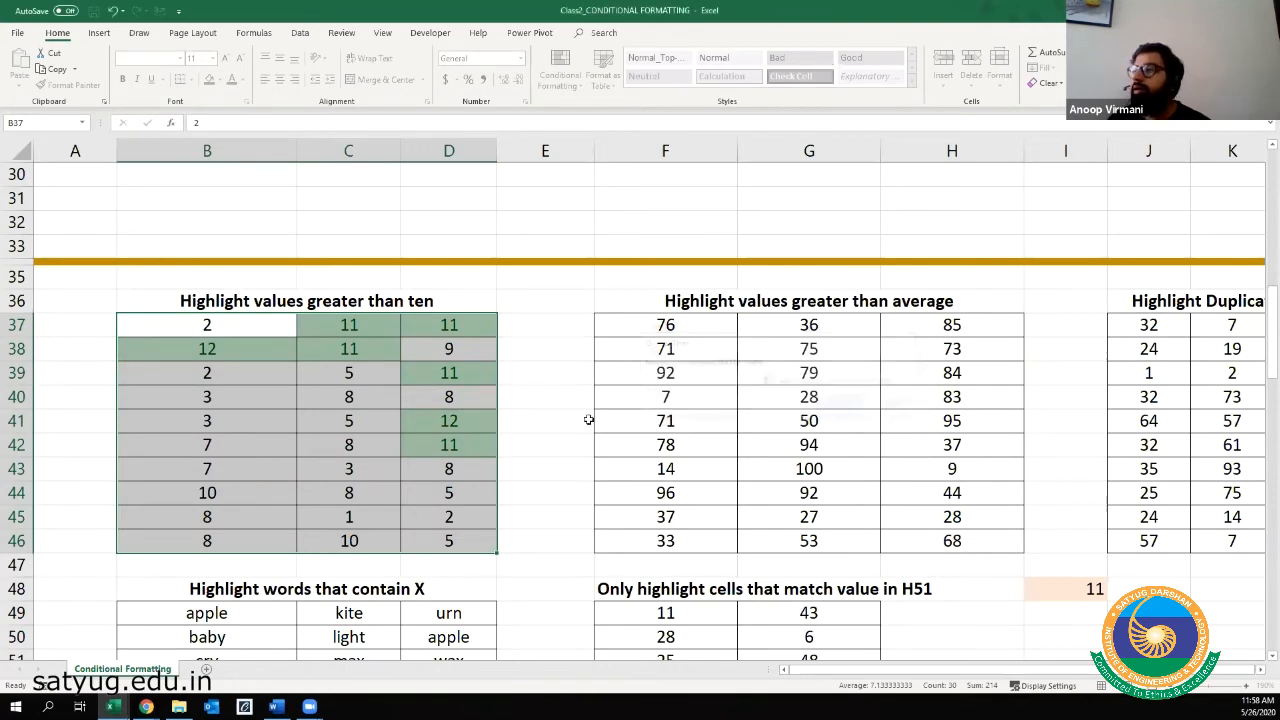
pyautogui.click(545, 418)
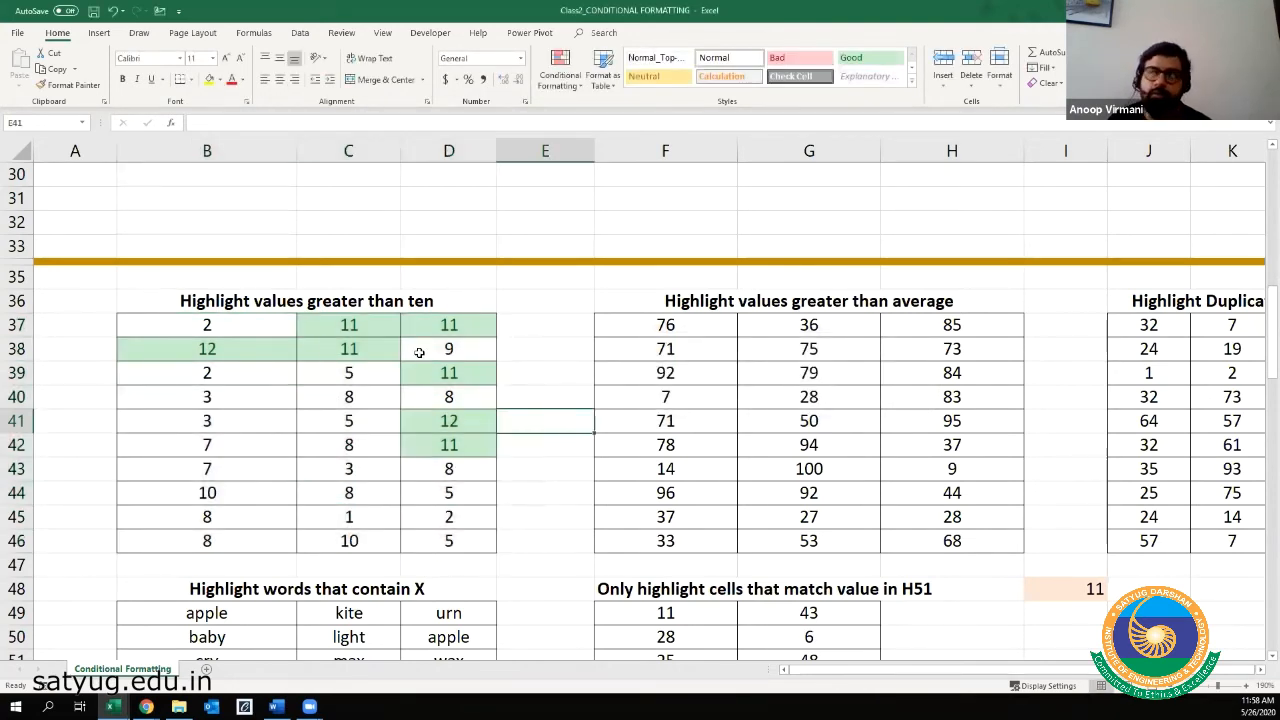
# - Highlight the above-average values in F37:H46 with Green Fill with Dark Green Text
pyautogui.click(732, 306)
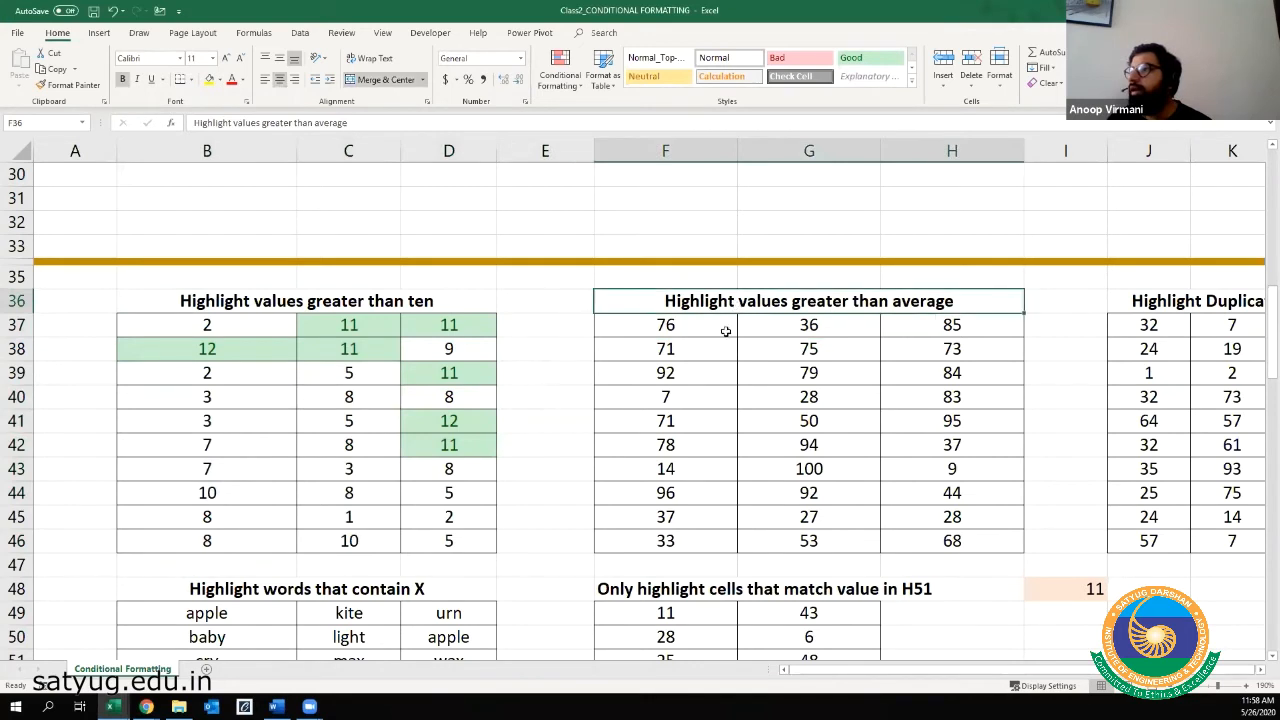
pyautogui.moveTo(697, 330); pyautogui.dragTo(914, 534)
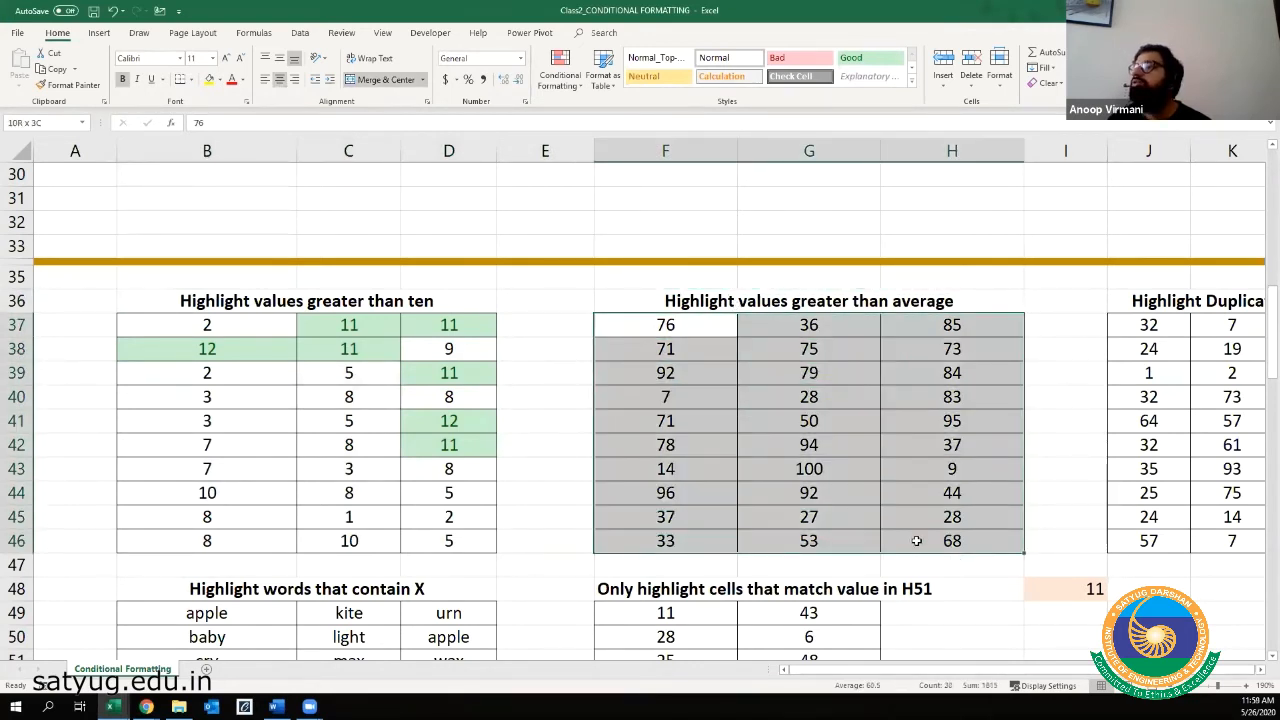
pyautogui.click(560, 72)
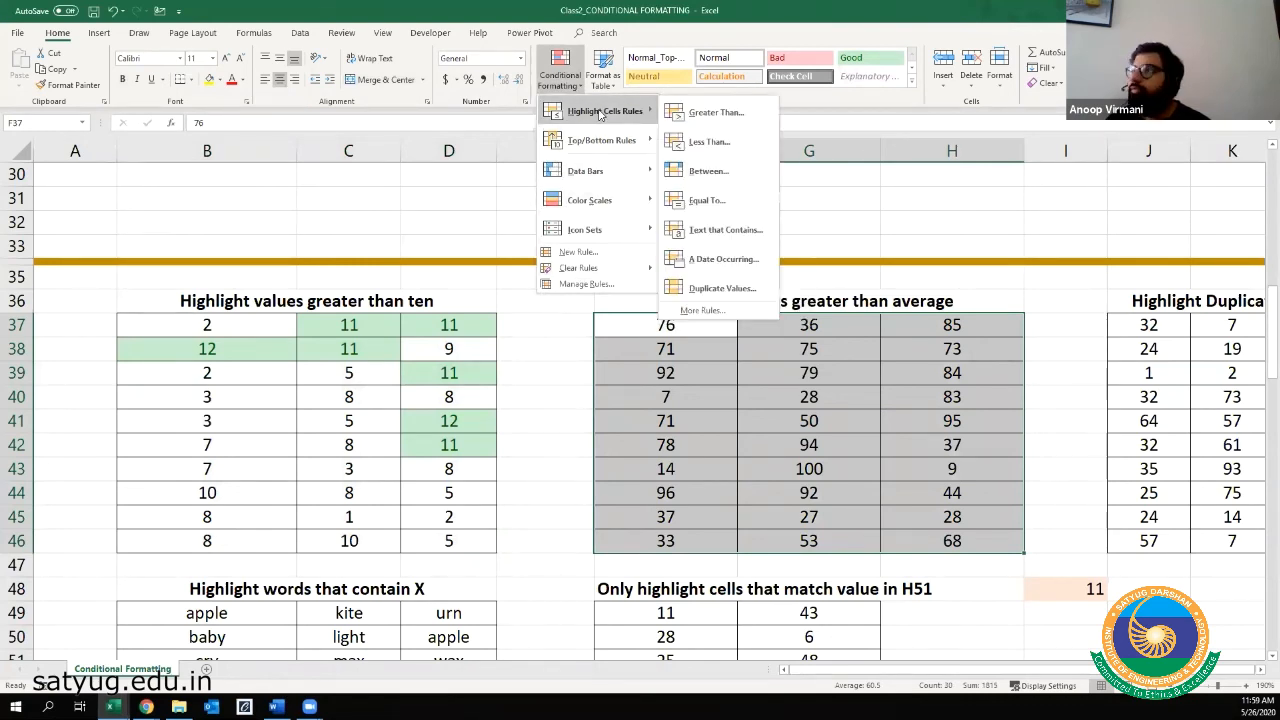
pyautogui.moveTo(587, 148)
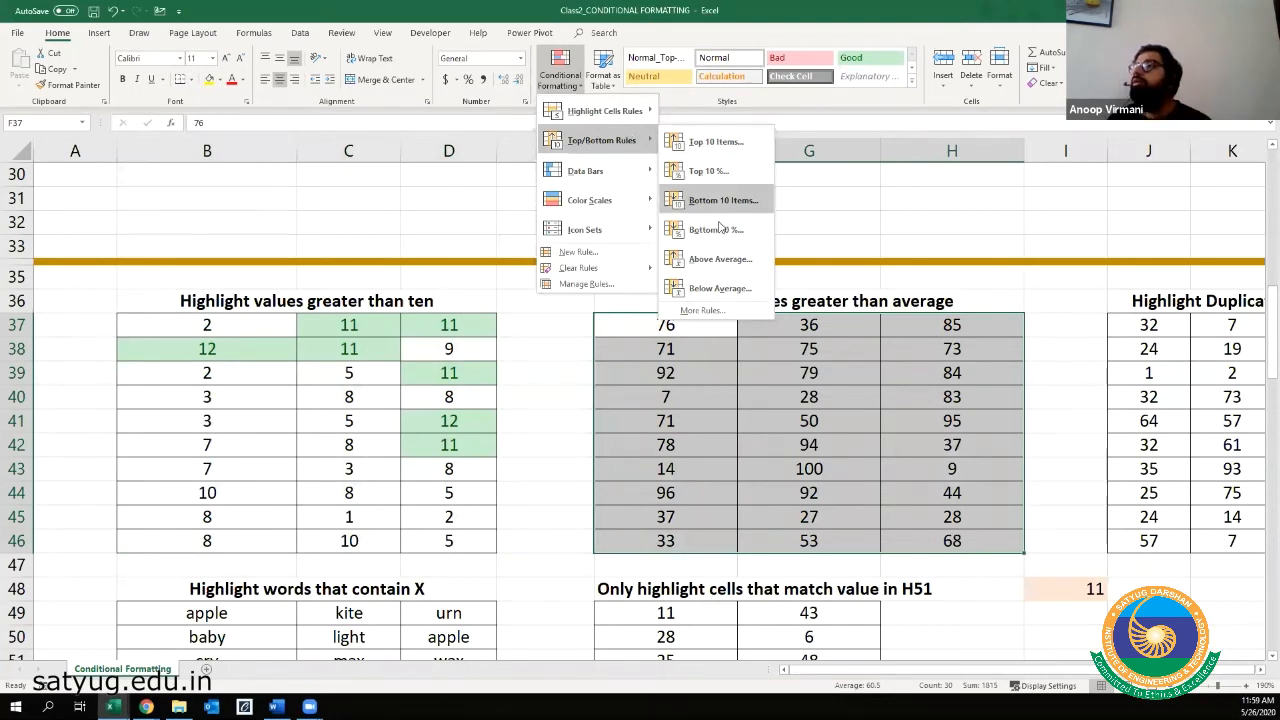
pyautogui.click(704, 263)
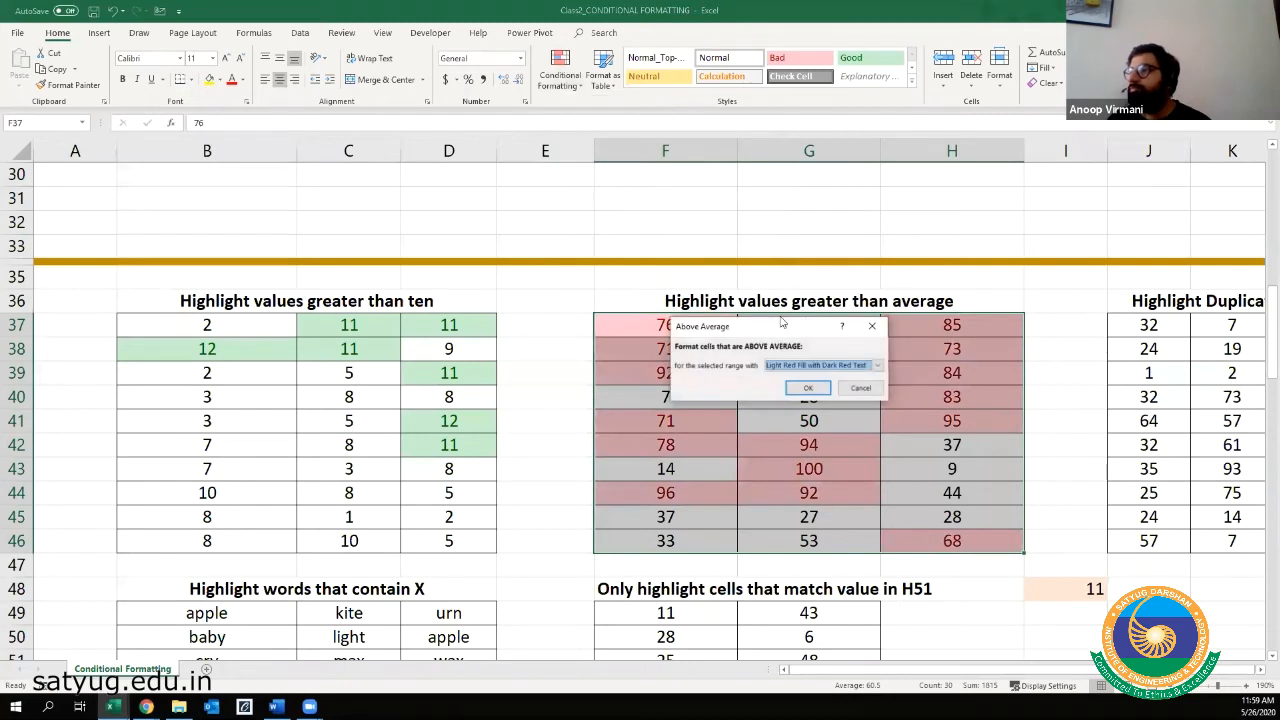
pyautogui.moveTo(783, 322); pyautogui.dragTo(359, 263)
pyautogui.click(383, 291)
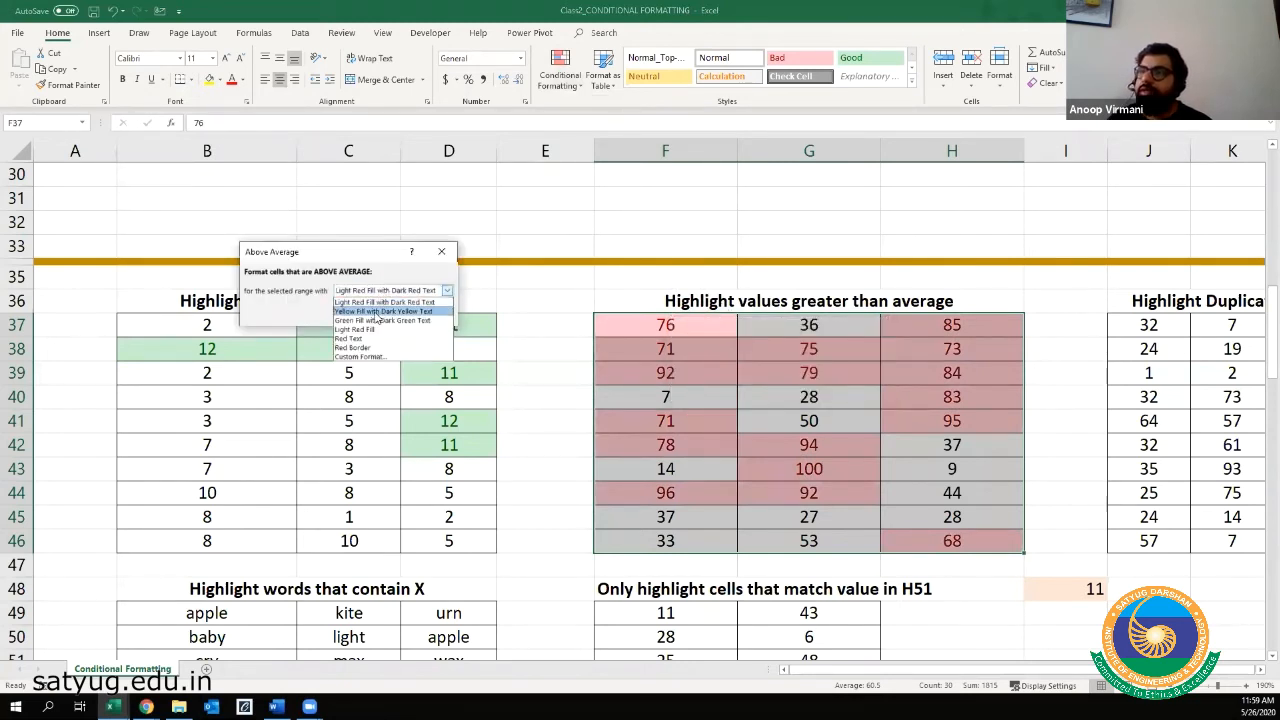
pyautogui.click(381, 320)
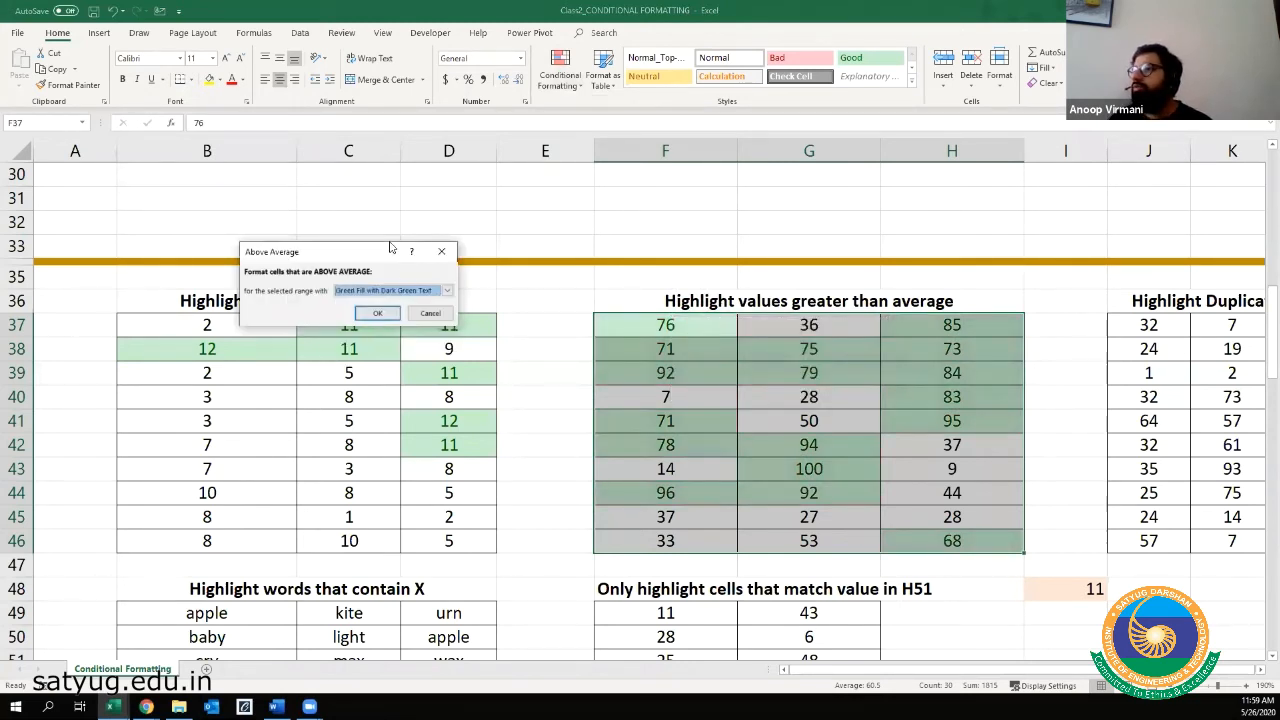
pyautogui.click(378, 313)
pyautogui.press('Down')
pyautogui.press('Down')
pyautogui.press('Down')
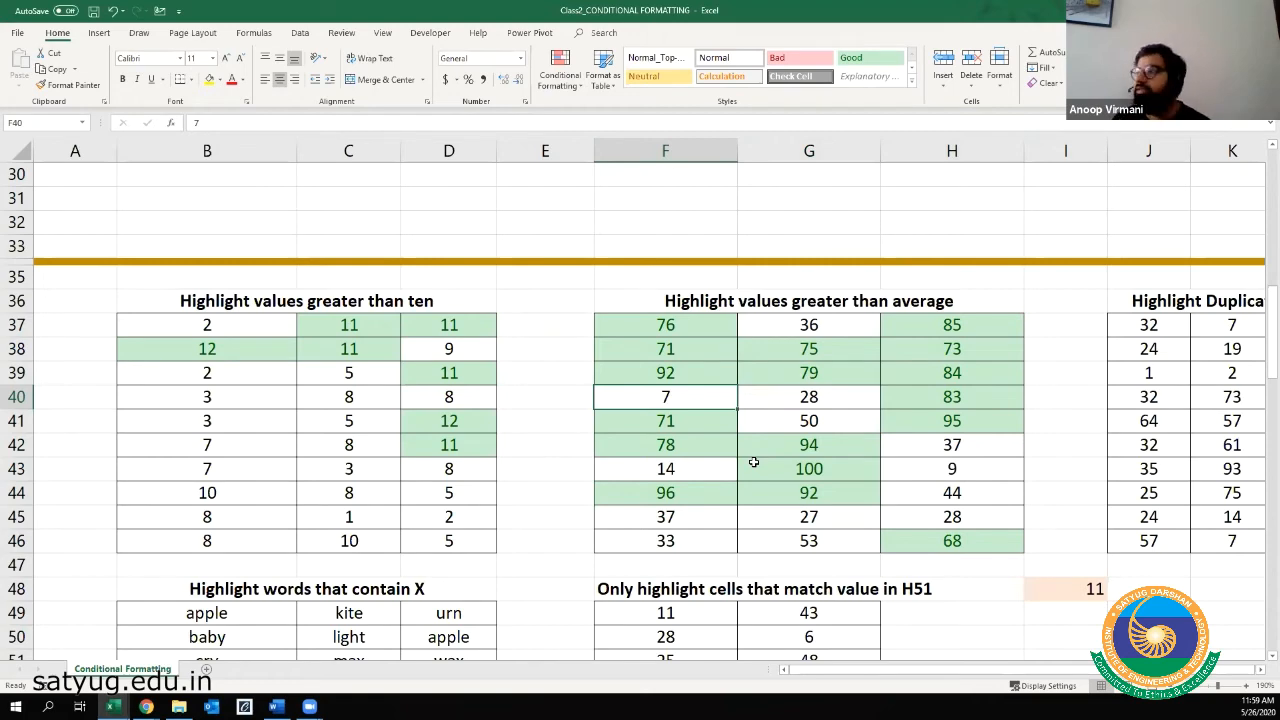
# - Create a Duplicate Values highlight rule for J37:L46 with Green Fill with Dark Green Text
pyautogui.press('Right')
pyautogui.press('Right')
pyautogui.press('Right')
pyautogui.press('Right')
pyautogui.press('Right')
pyautogui.press('Right')
pyautogui.press('Right')
pyautogui.press('Right')
pyautogui.press('Right')
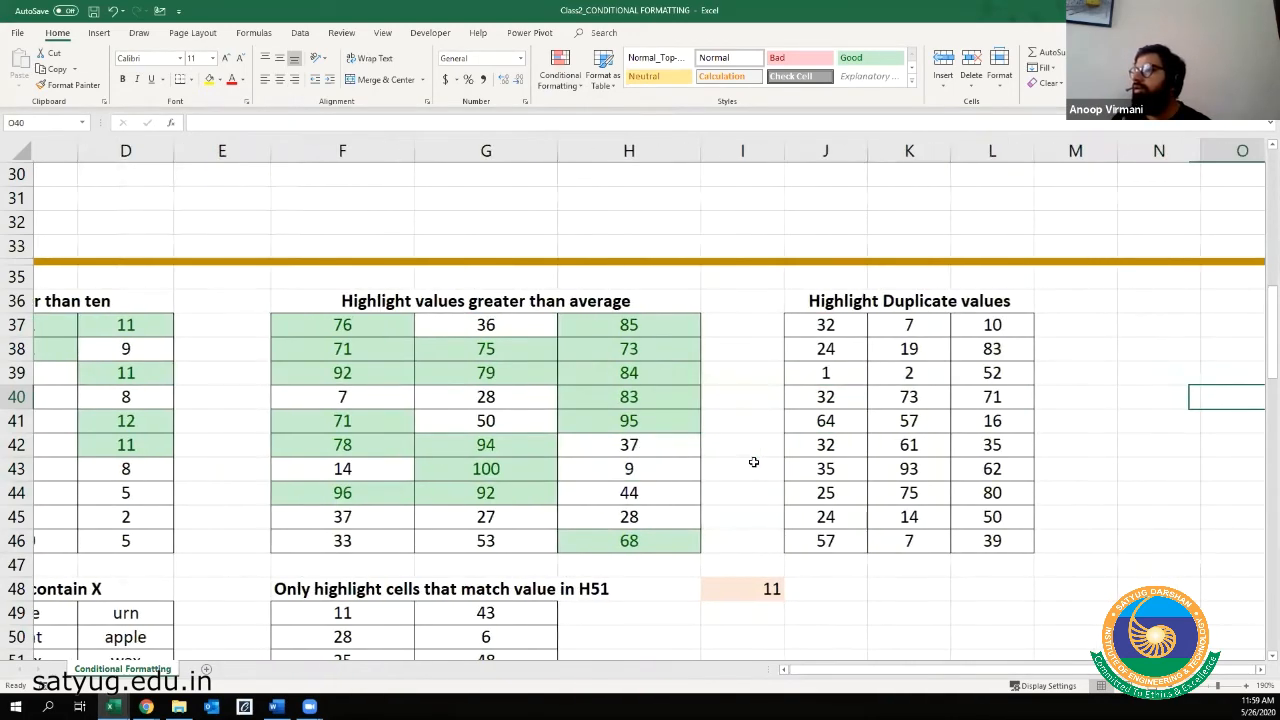
pyautogui.press('Left')
pyautogui.press('Left')
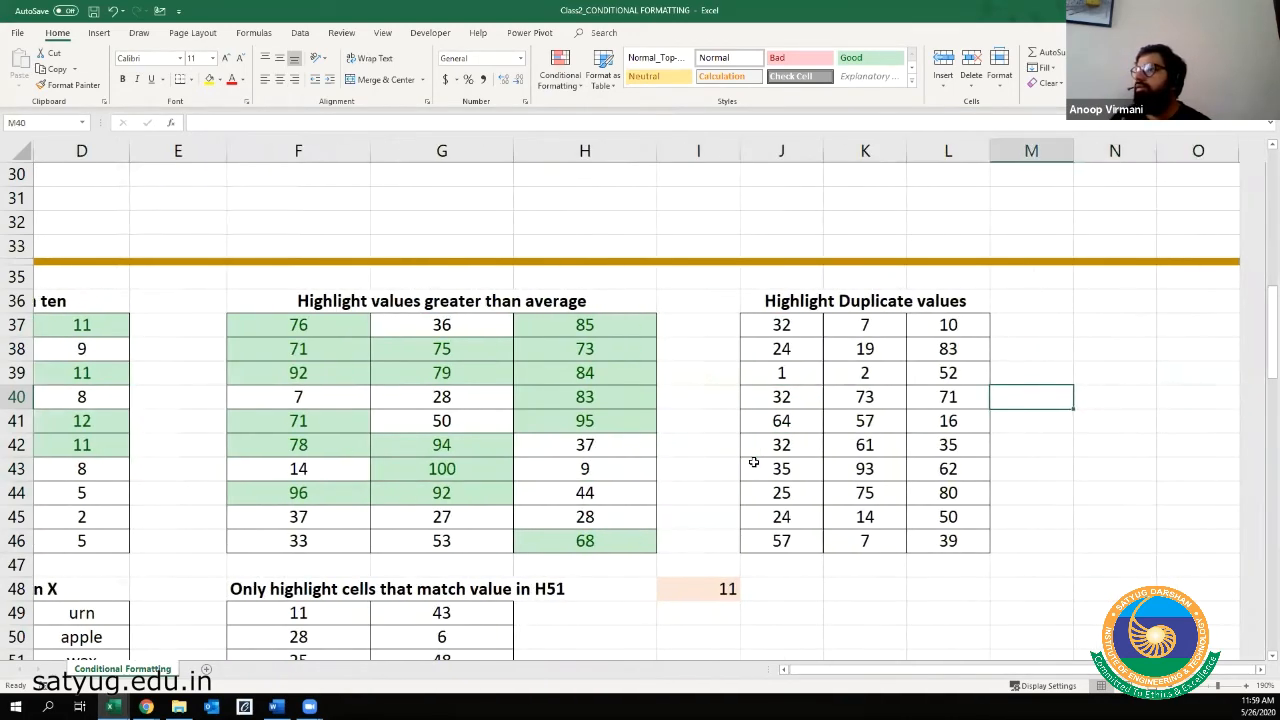
pyautogui.click(842, 304)
pyautogui.moveTo(773, 329)
pyautogui.mouseDown()
pyautogui.moveTo(806, 346)
pyautogui.moveTo(942, 538)
pyautogui.moveTo(932, 544)
pyautogui.mouseUp()
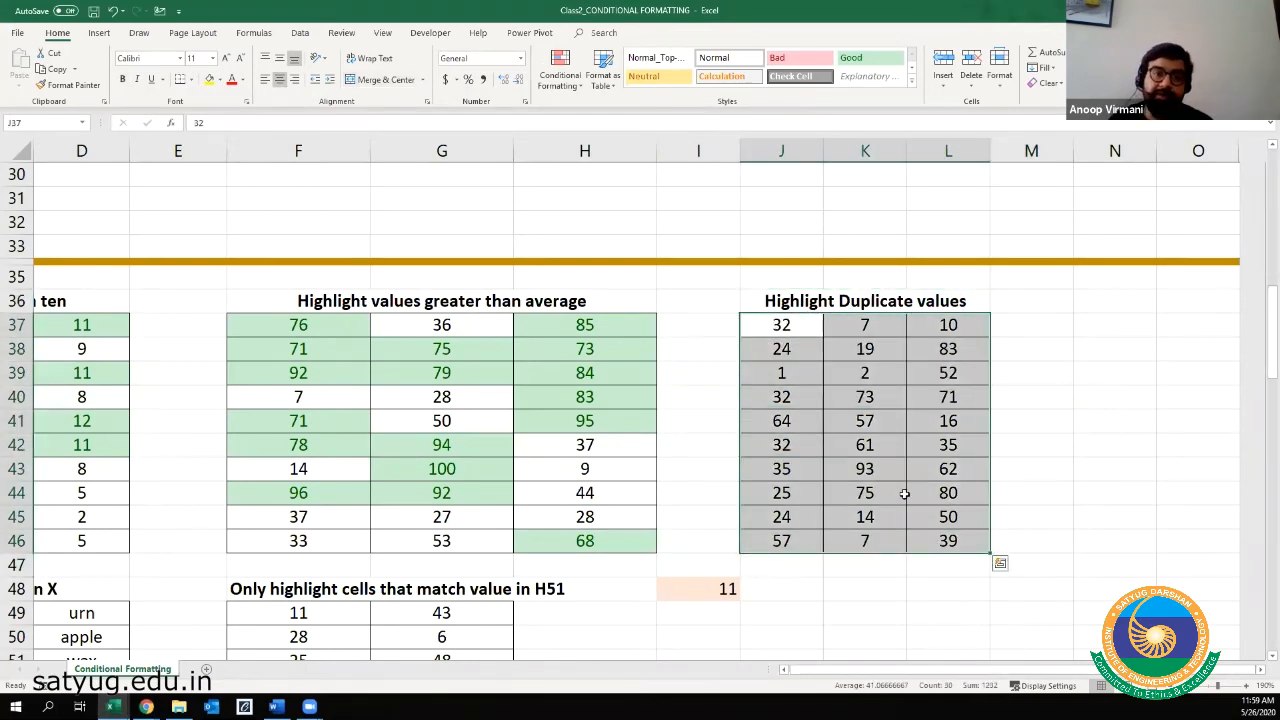
pyautogui.click(568, 84)
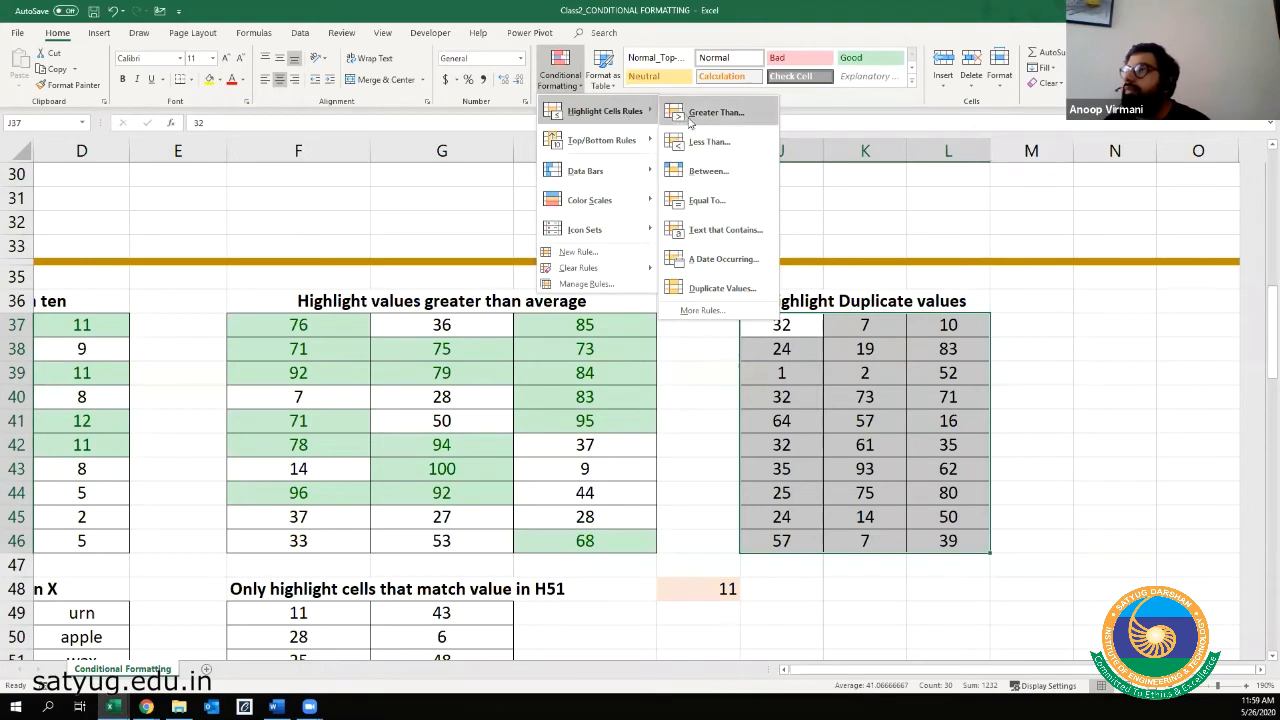
pyautogui.click(709, 289)
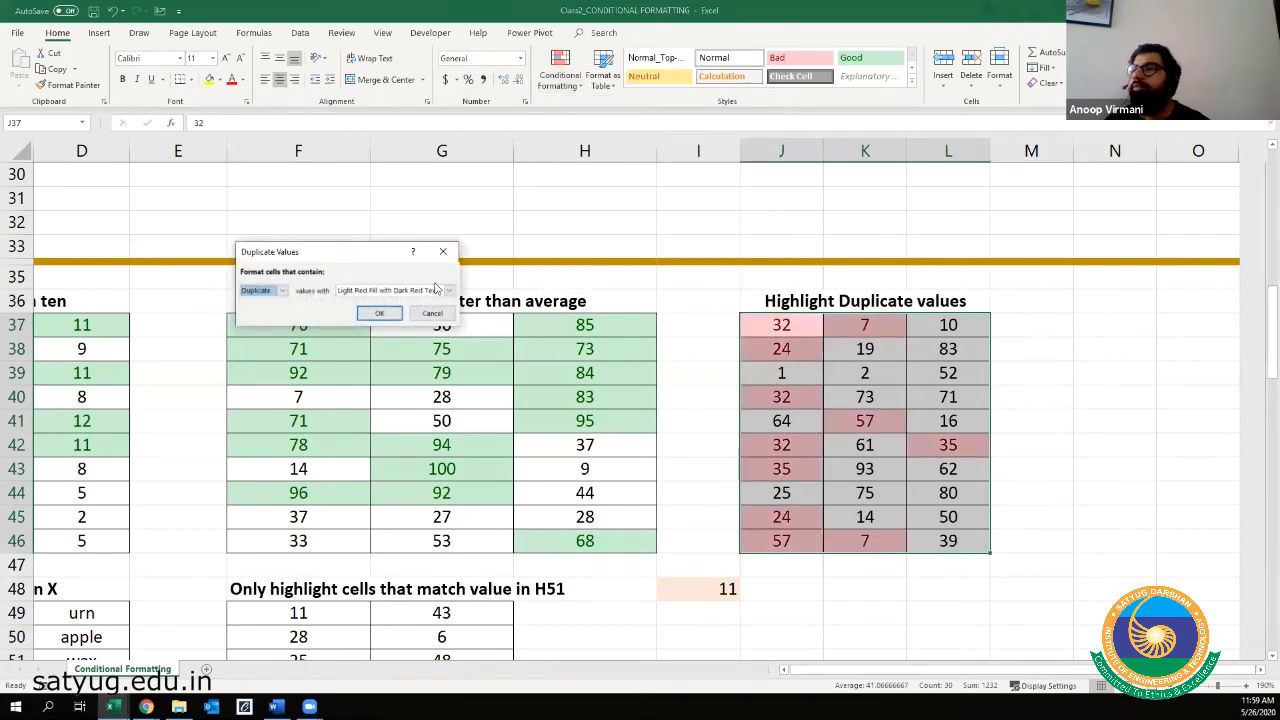
pyautogui.click(443, 290)
pyautogui.click(405, 320)
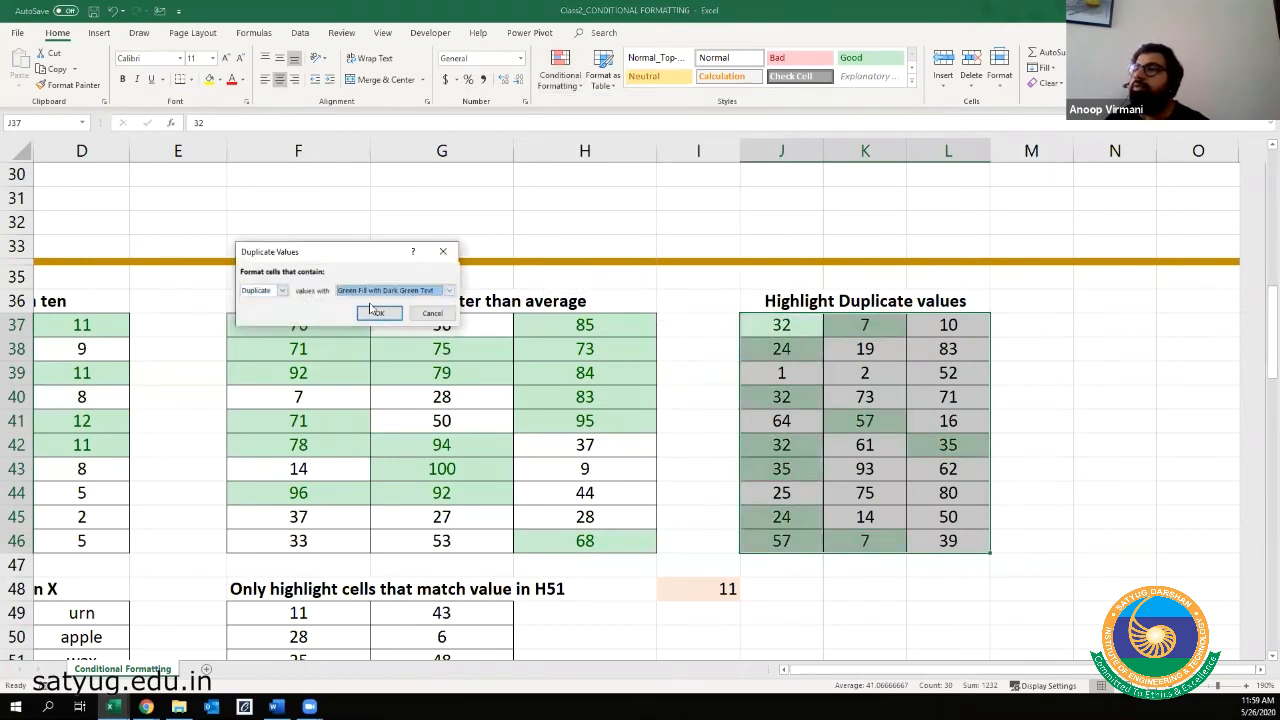
# - Preview the rule with Unique values and switch it back to Duplicate
pyautogui.click(284, 291)
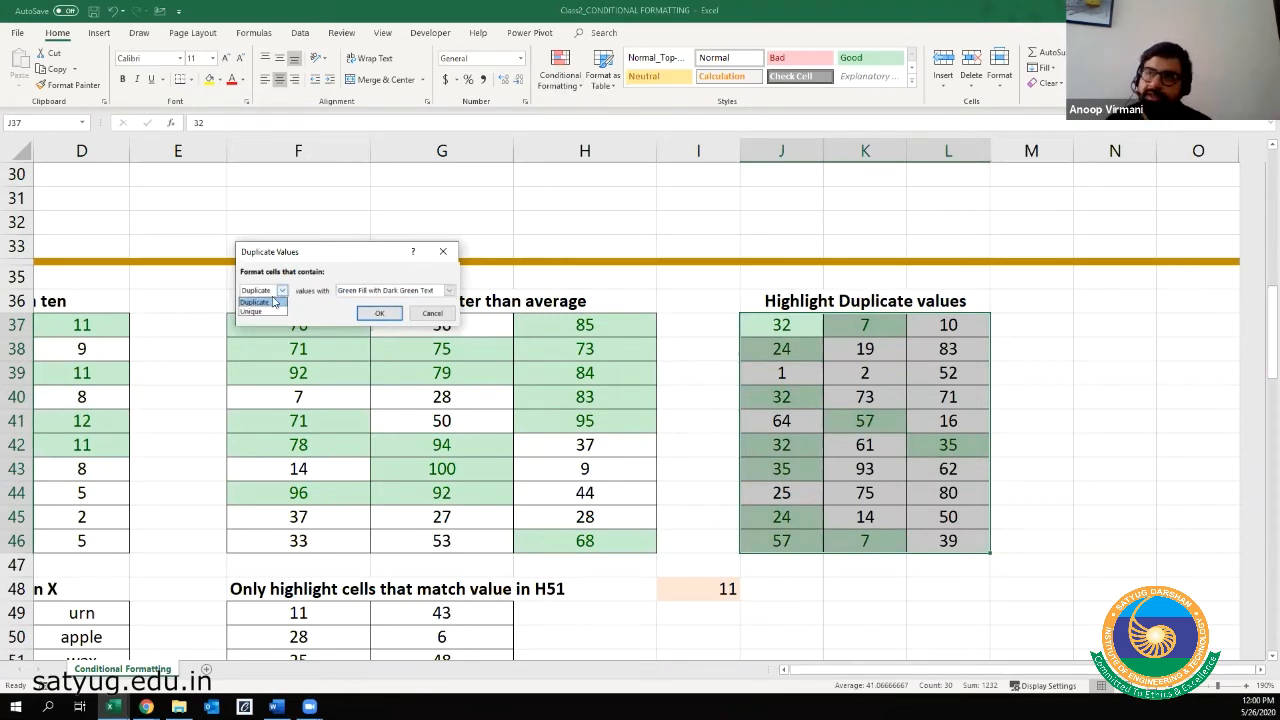
pyautogui.click(255, 311)
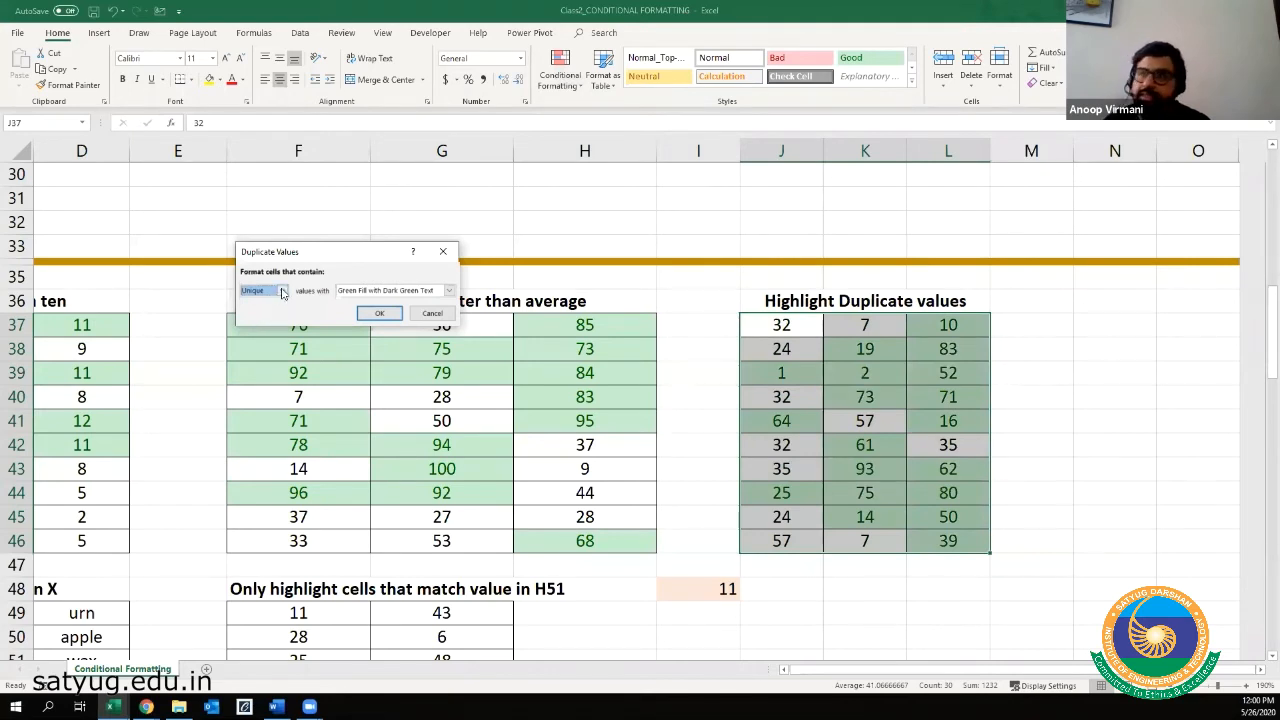
pyautogui.click(282, 292)
pyautogui.click(262, 302)
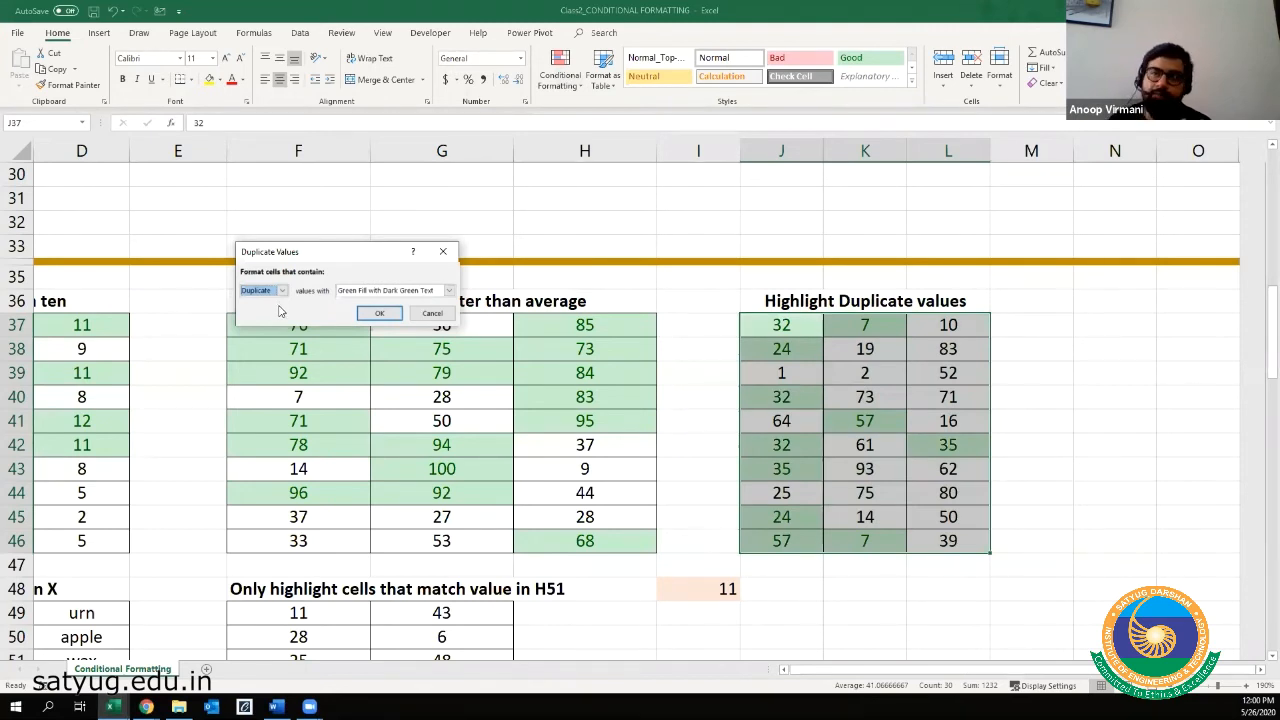
# - Apply the duplicate-values rule to J37:L46 and deselect the range
pyautogui.click(383, 316)
pyautogui.click(808, 325)
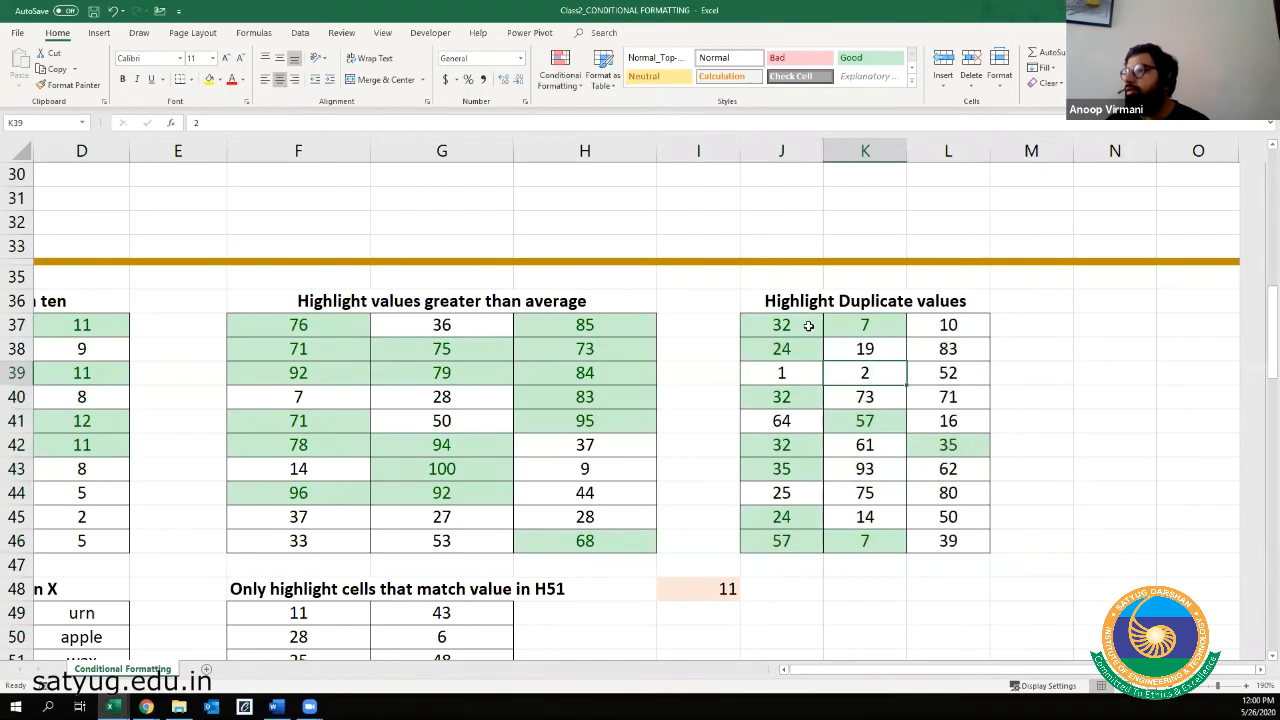
pyautogui.keyDown('ctrl'); pyautogui.click(804, 392); pyautogui.keyUp('ctrl')
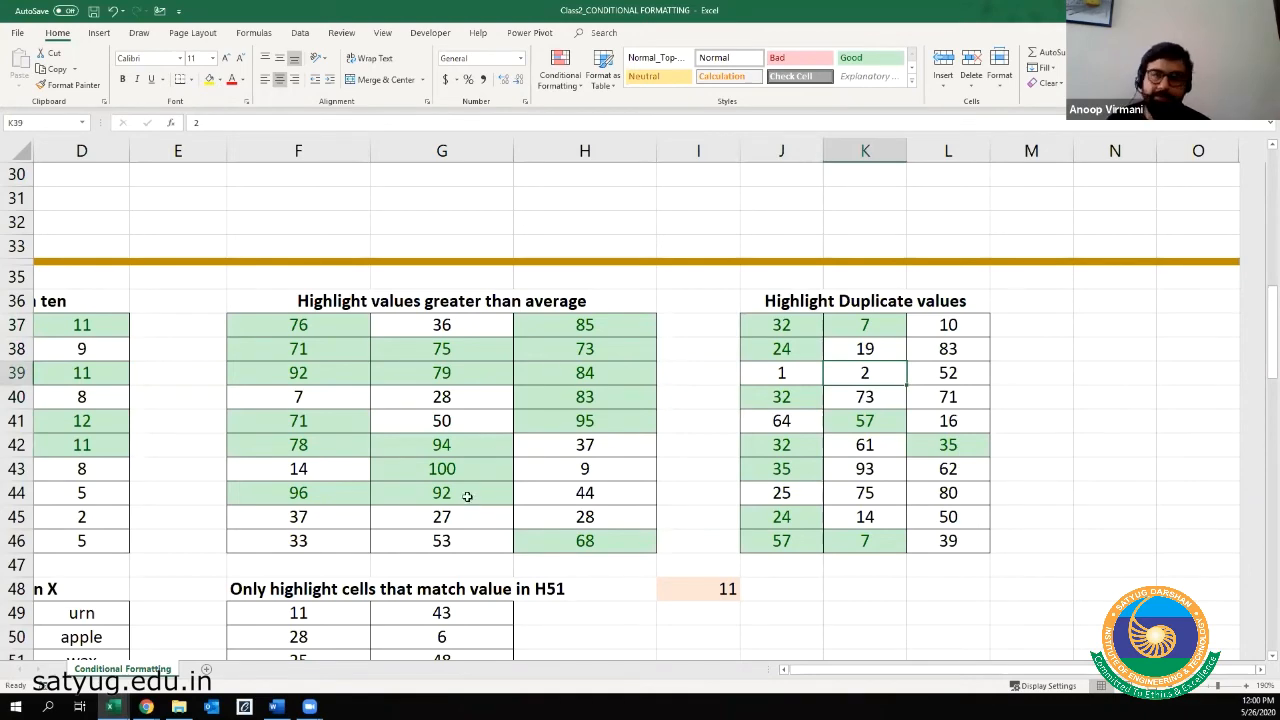
# - Change the heading "Highlight words that contain X" in B48 to "Highlight Apples"
pyautogui.click(441, 554)
pyautogui.press('Home')
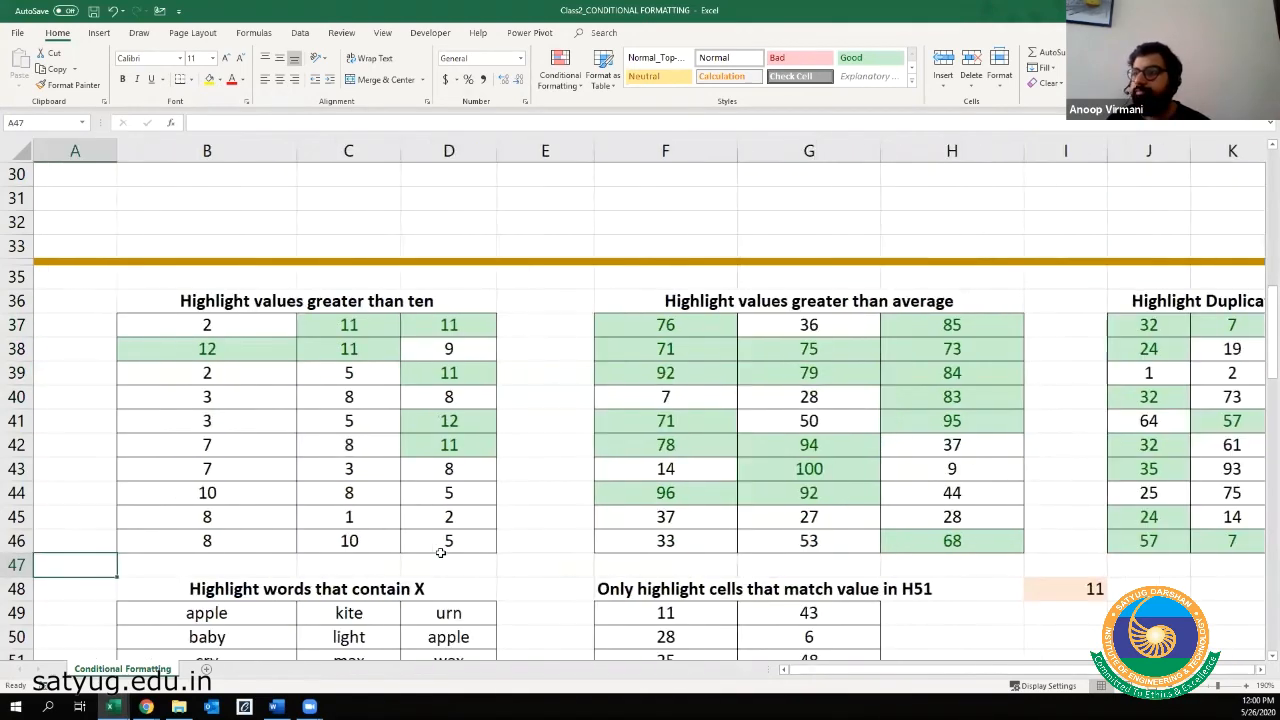
pyautogui.scroll(-3, 427, 386)
pyautogui.scroll(-1, 427, 386)
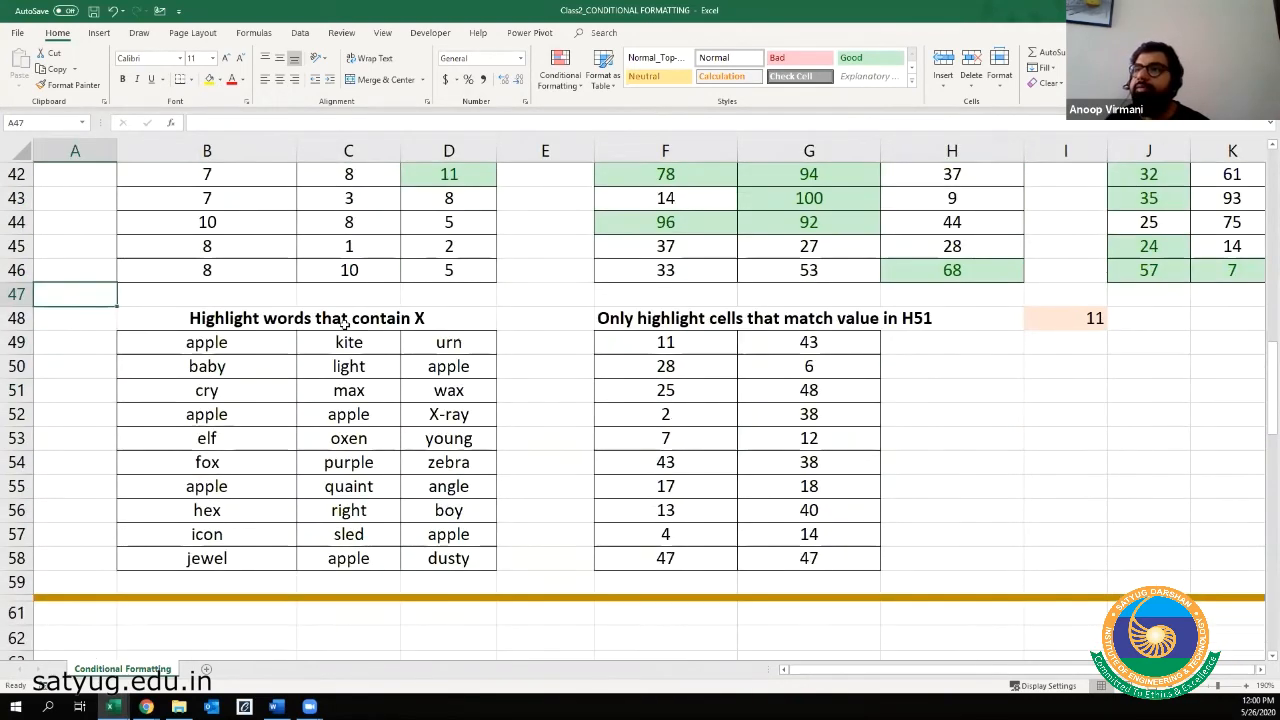
pyautogui.click(341, 324)
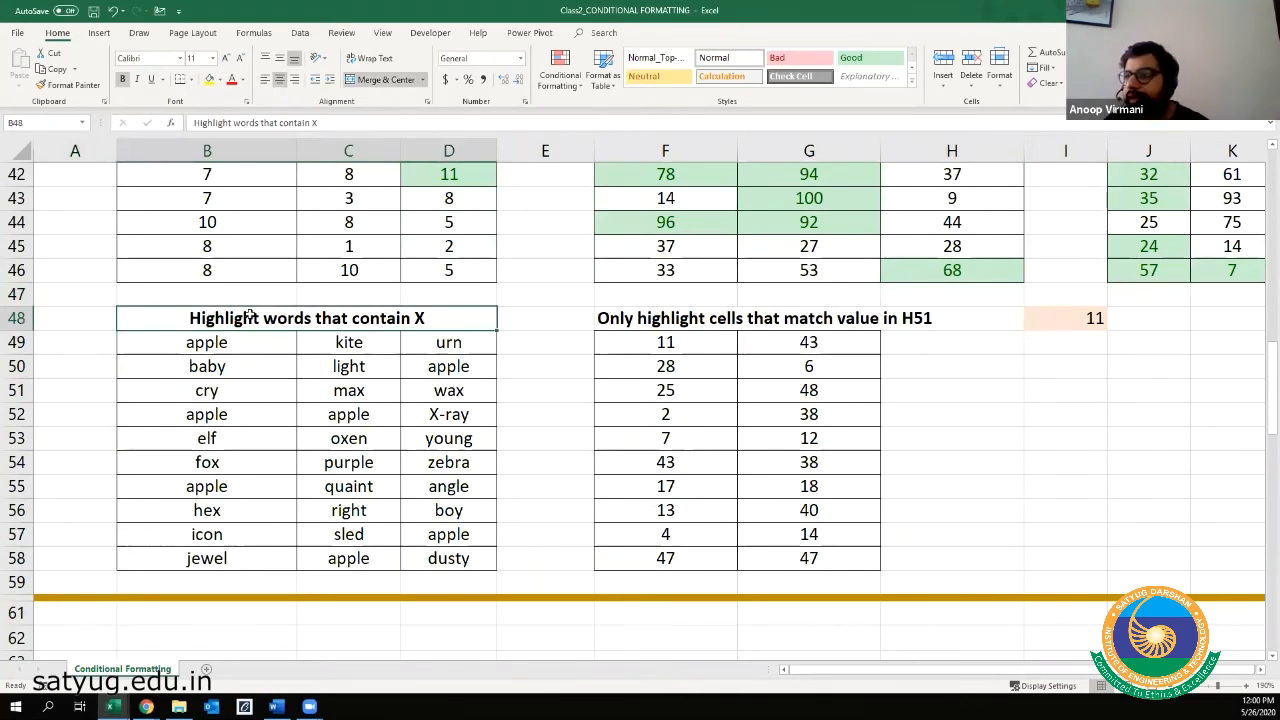
pyautogui.click(327, 122)
pyautogui.hotkey('ctrl', 'shift', 'Left')
pyautogui.hotkey('ctrl', 'shift', 'Left')
pyautogui.hotkey('ctrl', 'shift', 'Left')
pyautogui.hotkey('ctrl', 'shift', 'Left')
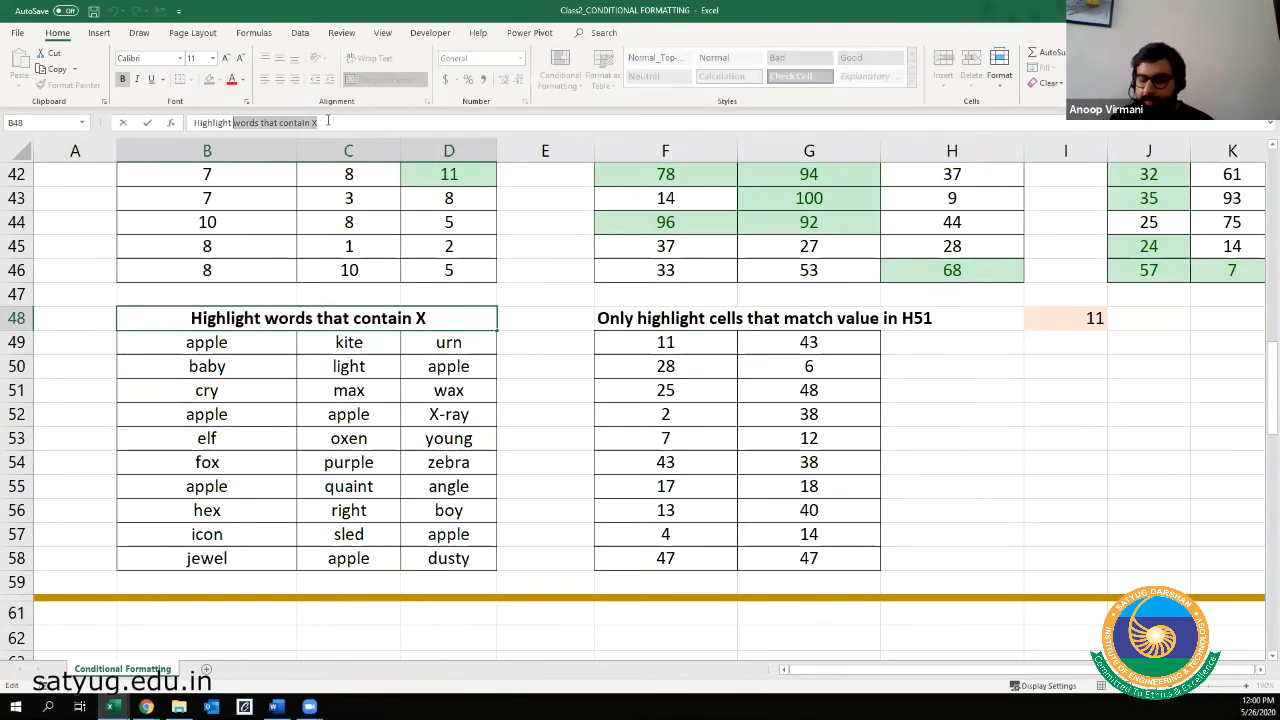
pyautogui.write('Apples')
pyautogui.press('Return')
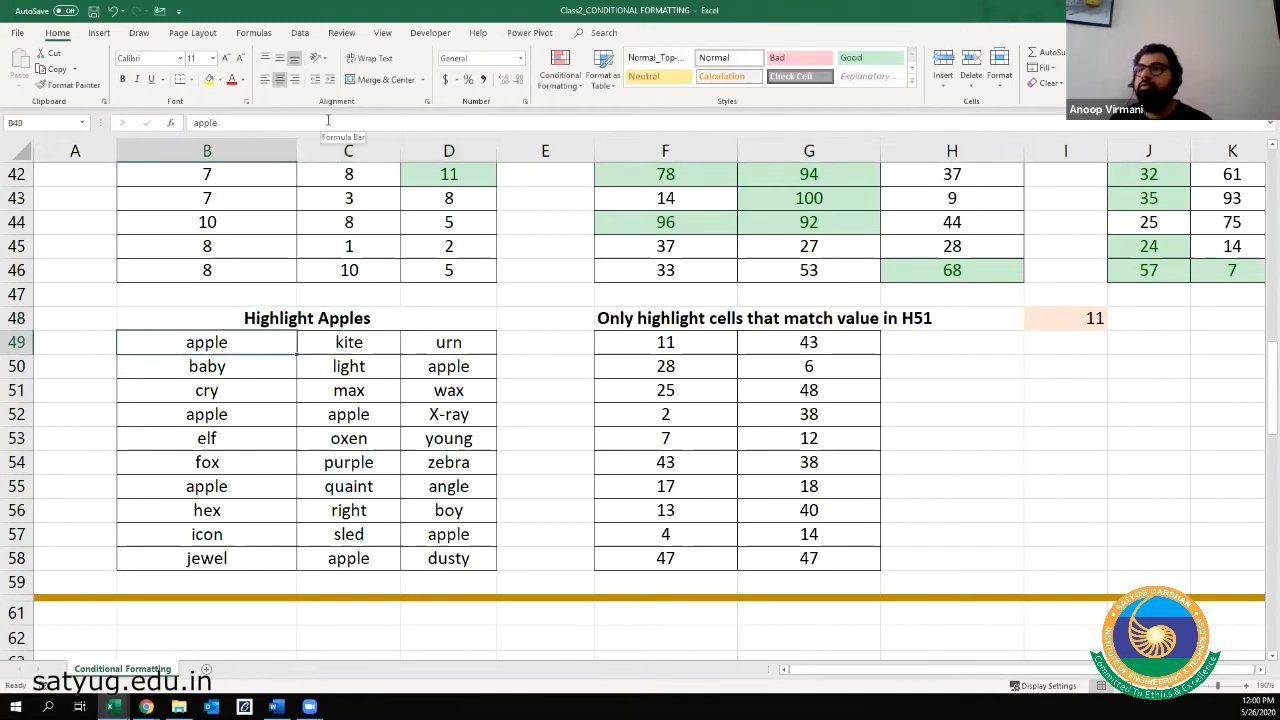
# - Correct the heading in B48 to the singular "Highlight Apple"
pyautogui.press('Up')
pyautogui.click(327, 120)
pyautogui.press('BackSpace')
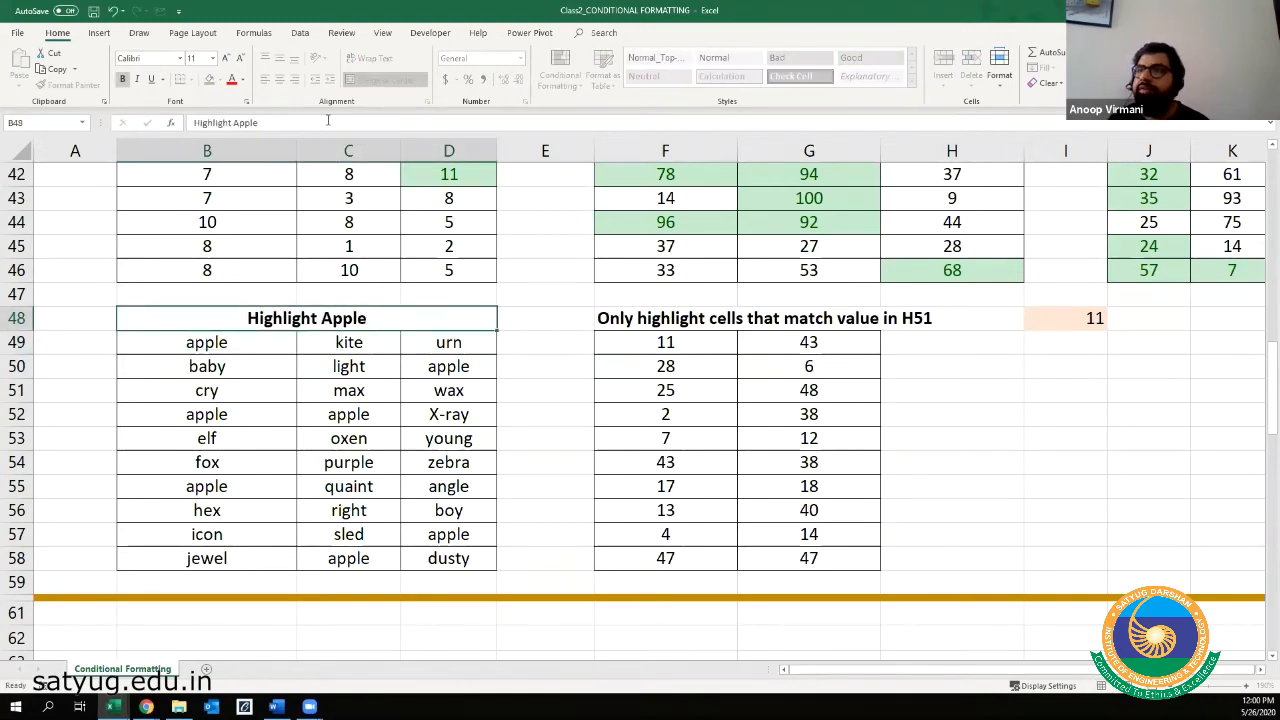
pyautogui.press('Return')
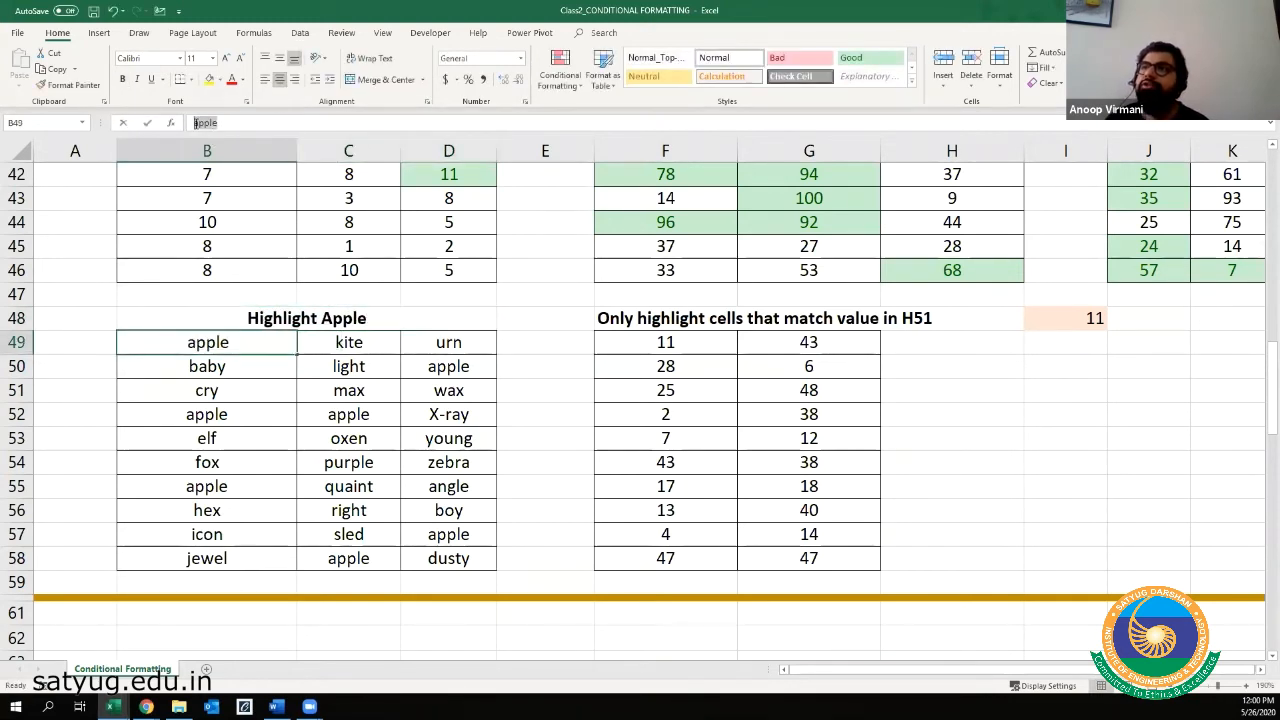
# - Set up a Text That Contains rule for B49:D58 with the text "a" and Green Fill with Dark Green Text
pyautogui.click(214, 364)
pyautogui.click(232, 343)
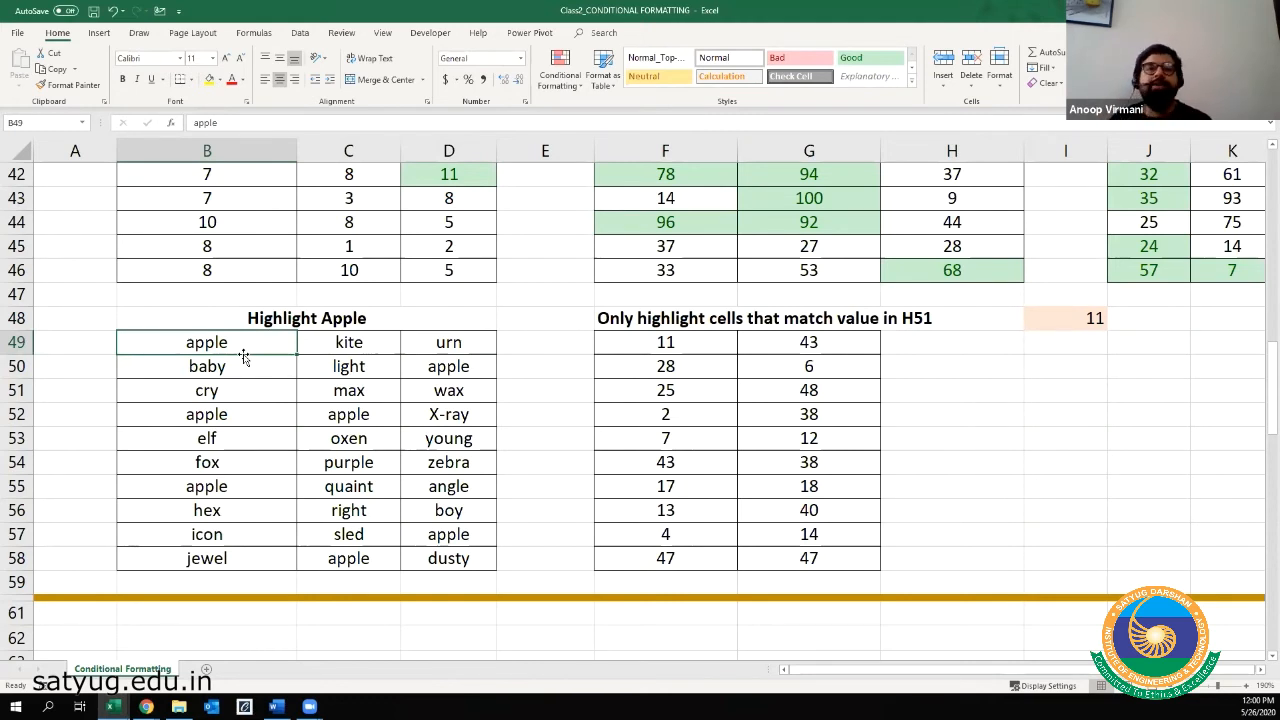
pyautogui.hotkey('ctrl', 'shift', 'Right')
pyautogui.hotkey('ctrl', 'shift', 'Down')
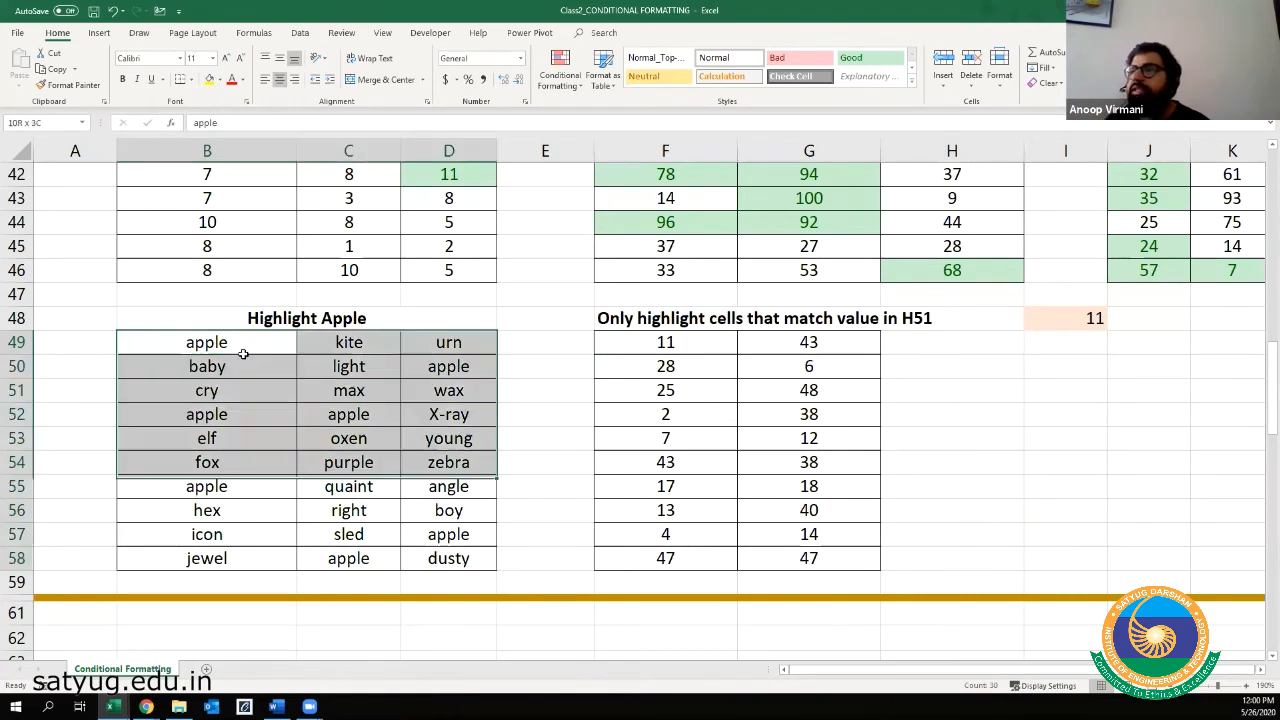
pyautogui.click(560, 68)
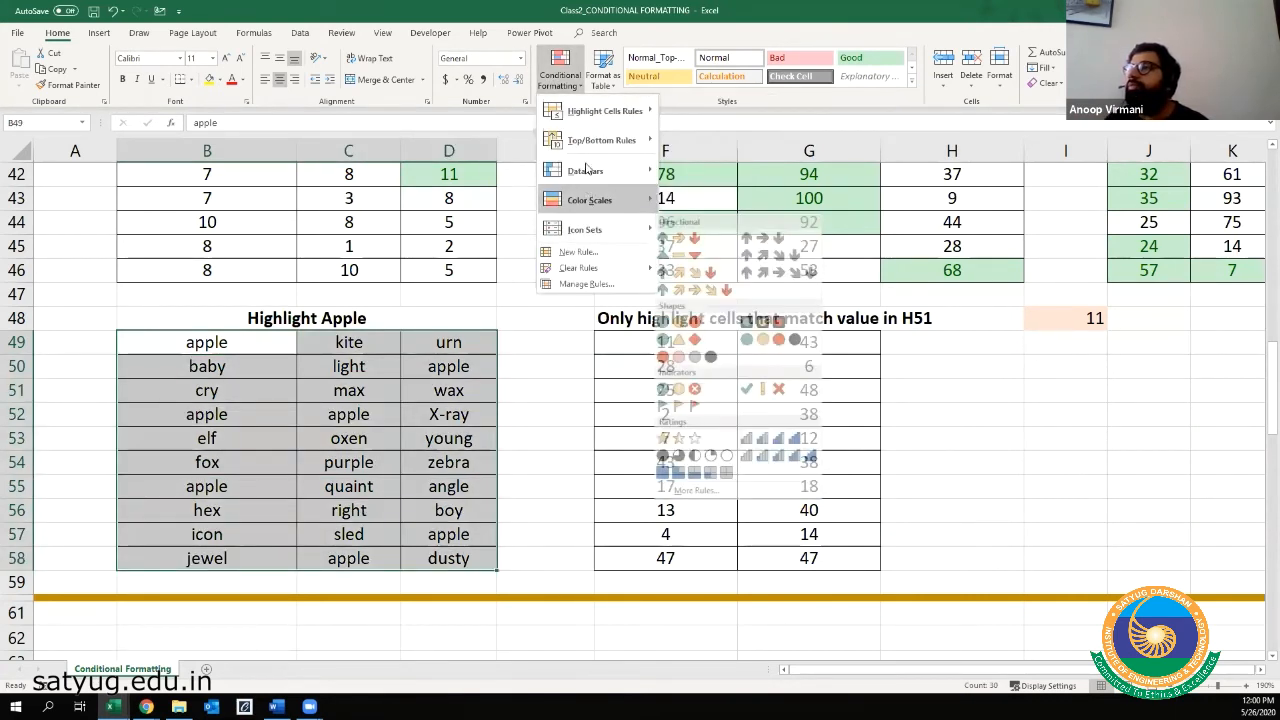
pyautogui.moveTo(592, 126)
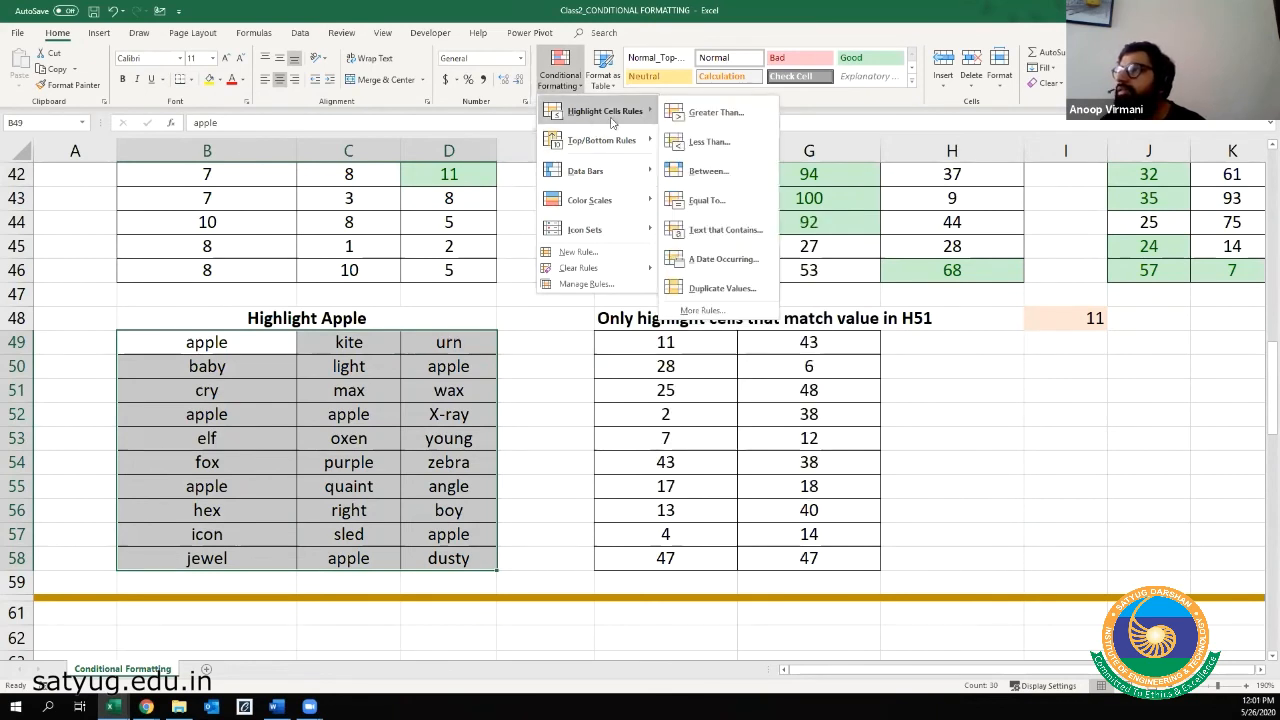
pyautogui.click(712, 230)
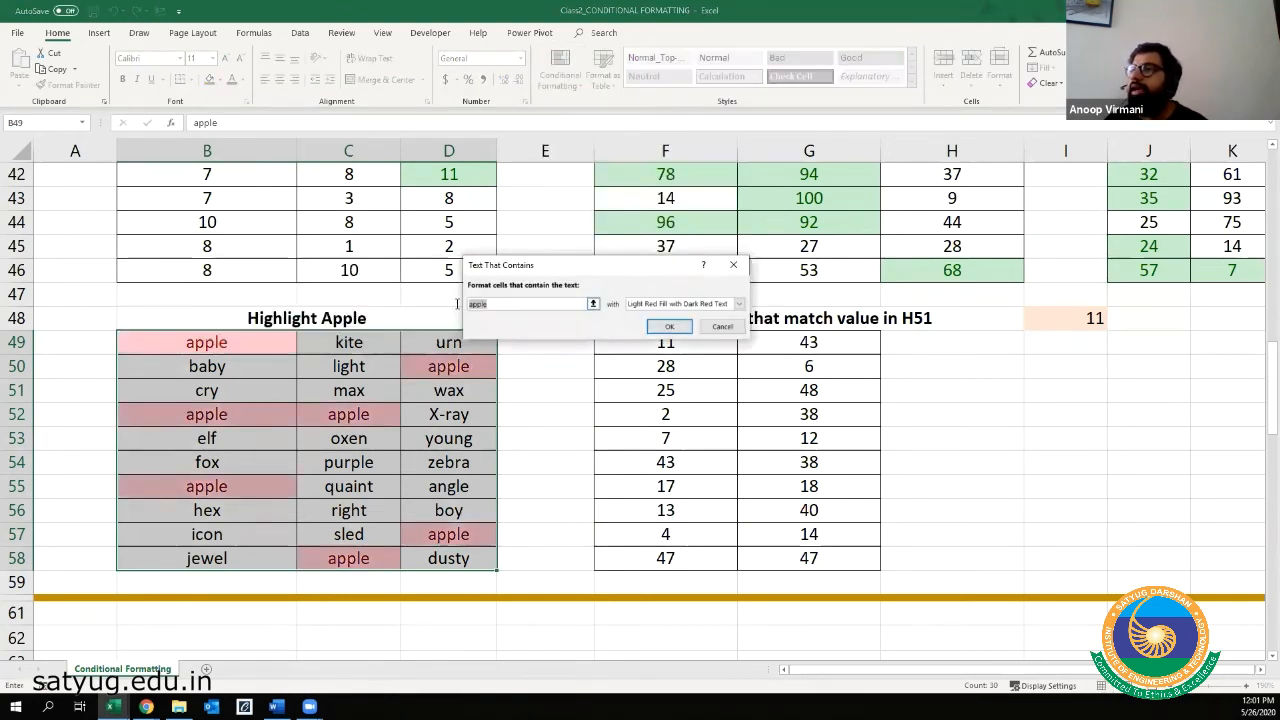
pyautogui.press('BackSpace')
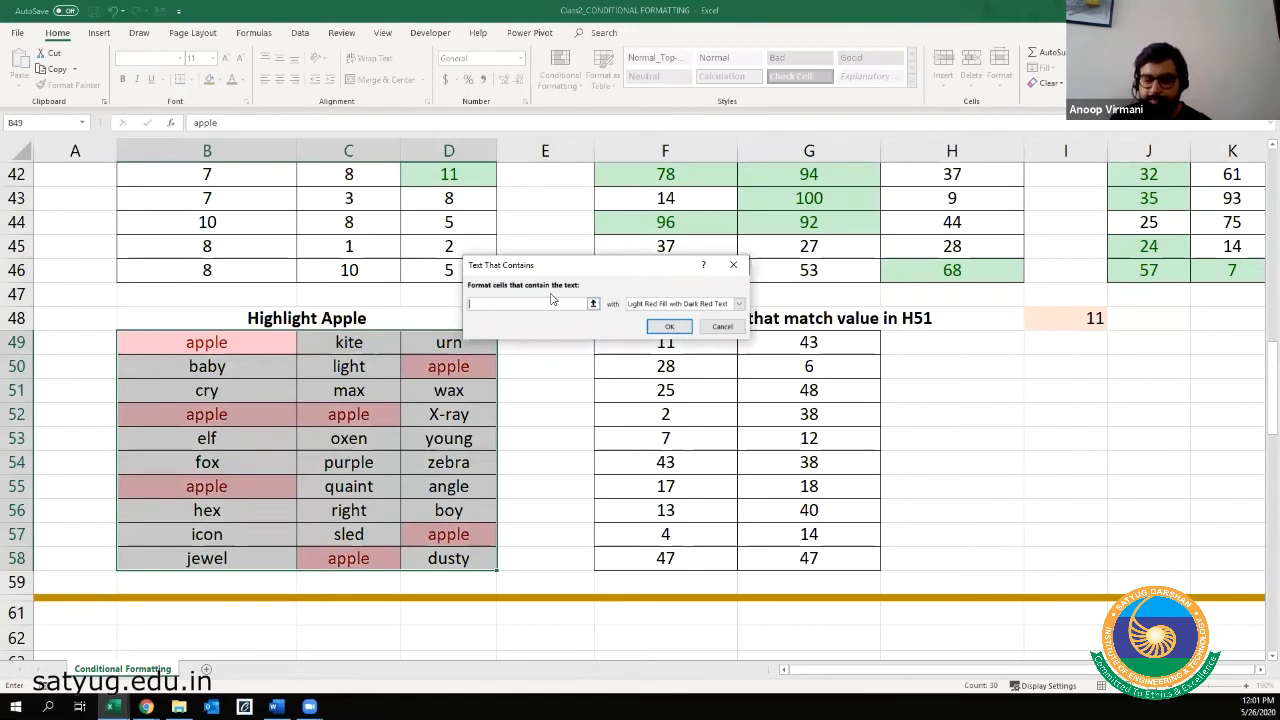
pyautogui.write('a')
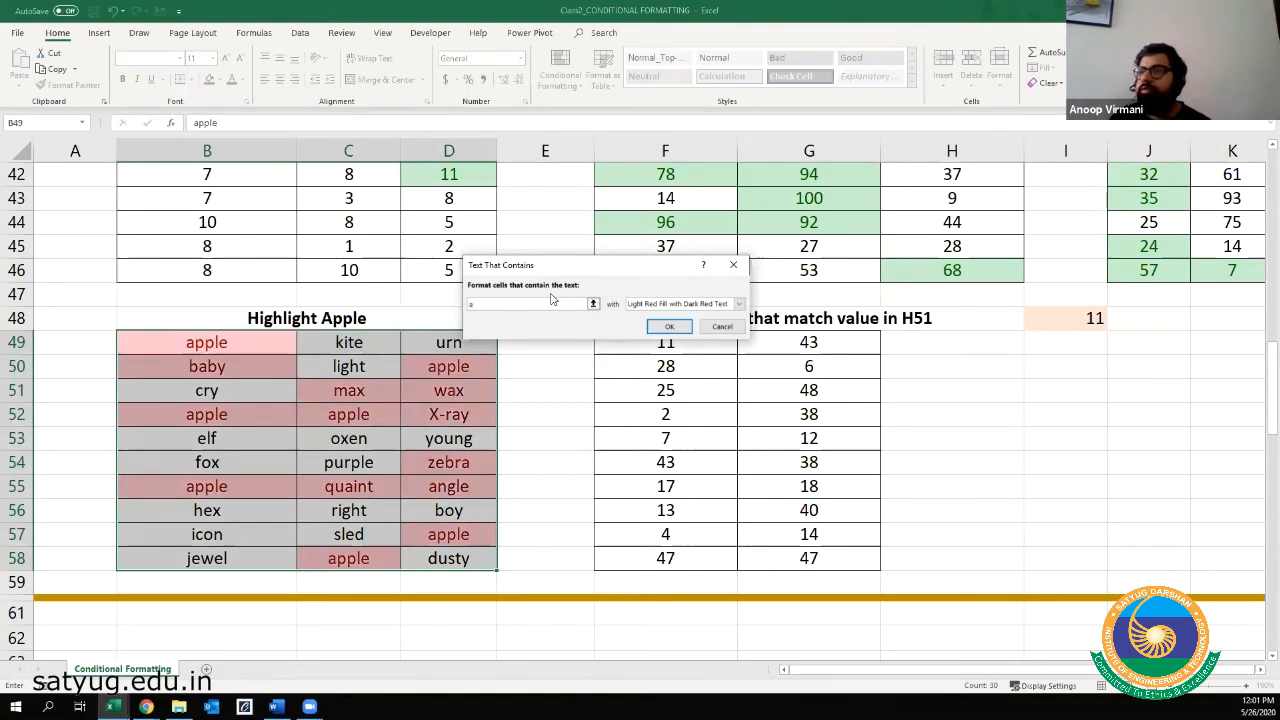
pyautogui.click(662, 304)
pyautogui.click(676, 330)
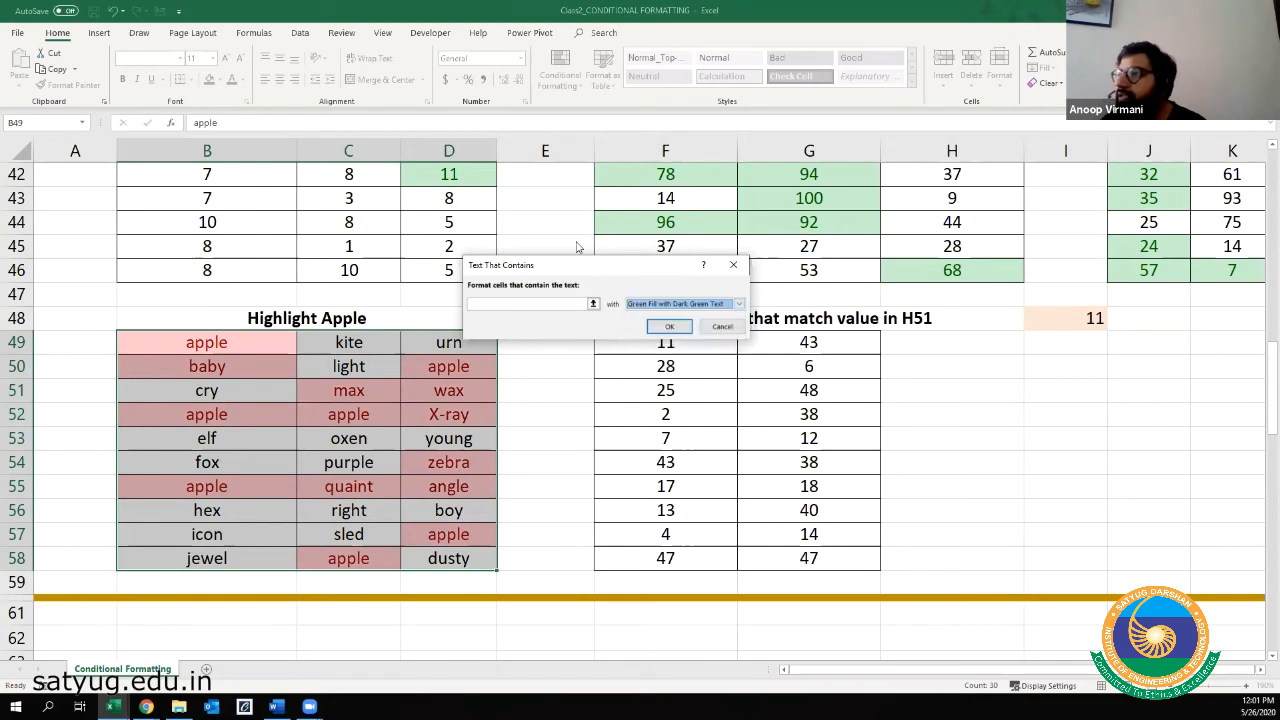
# - Move the rule dialog off the word table and preview the rule with the texts "x" and "i"
pyautogui.moveTo(590, 266); pyautogui.dragTo(410, 125)
pyautogui.click(355, 166)
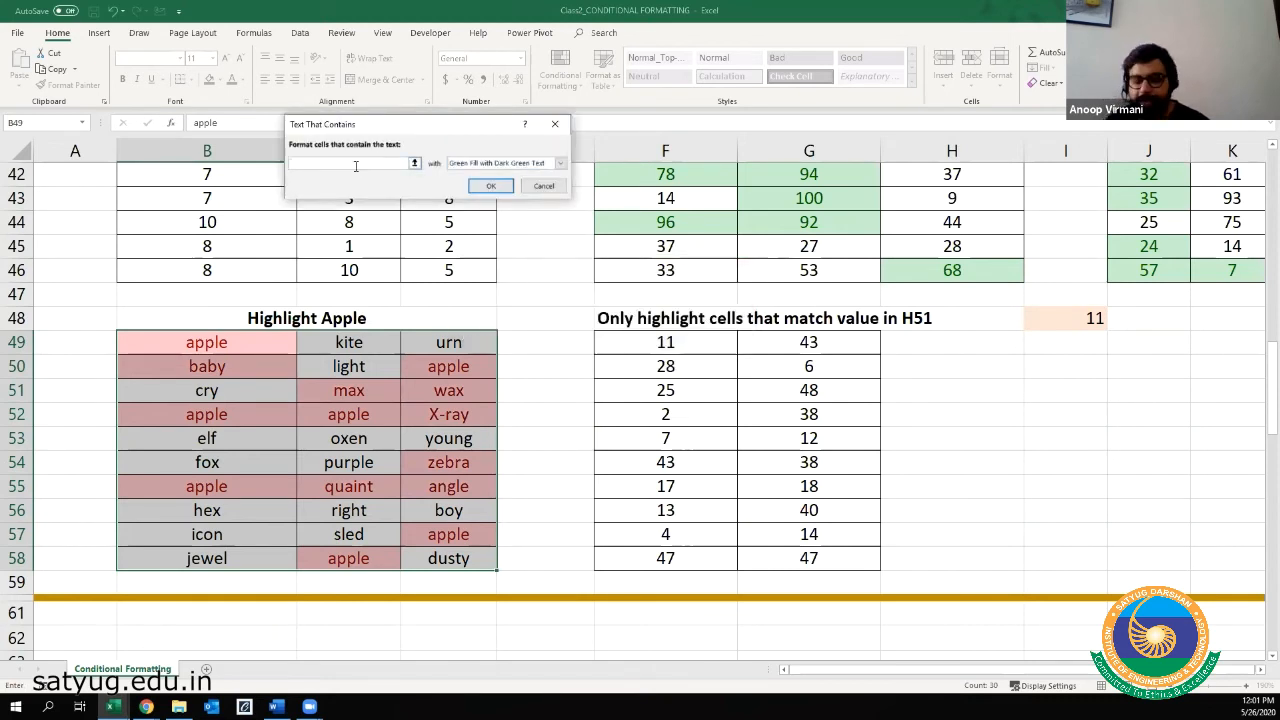
pyautogui.write('x')
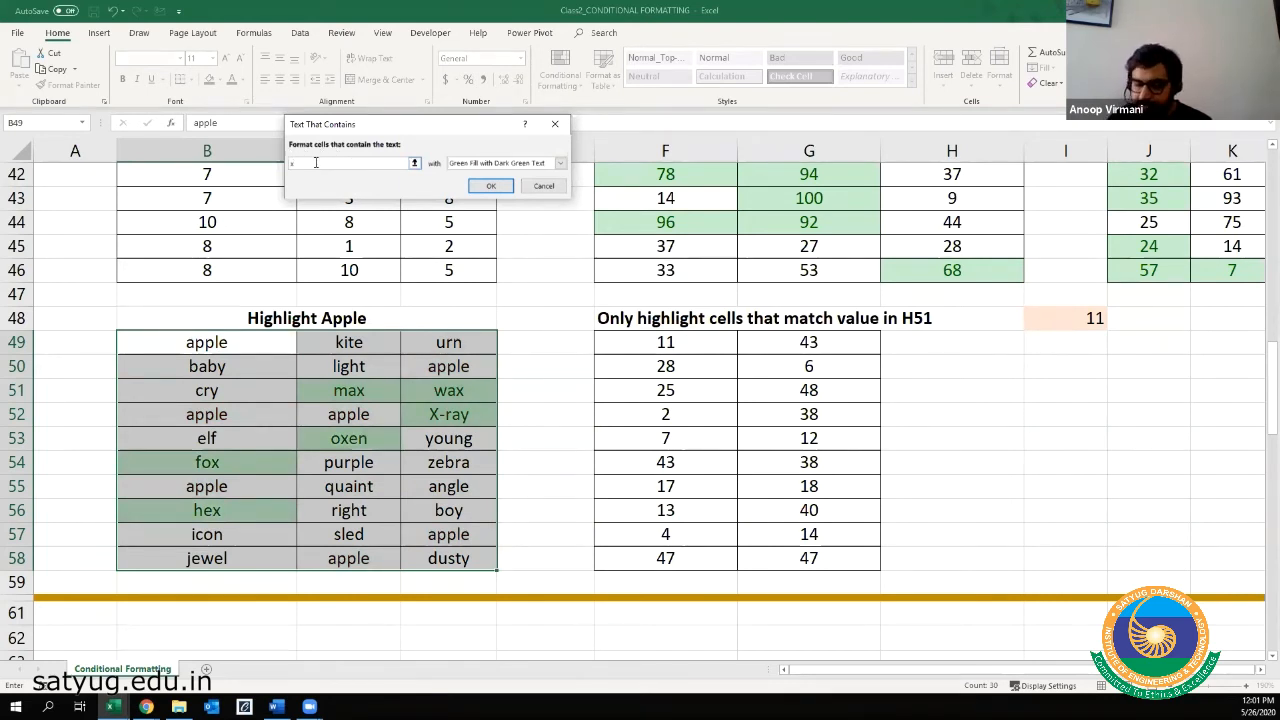
pyautogui.write('i')
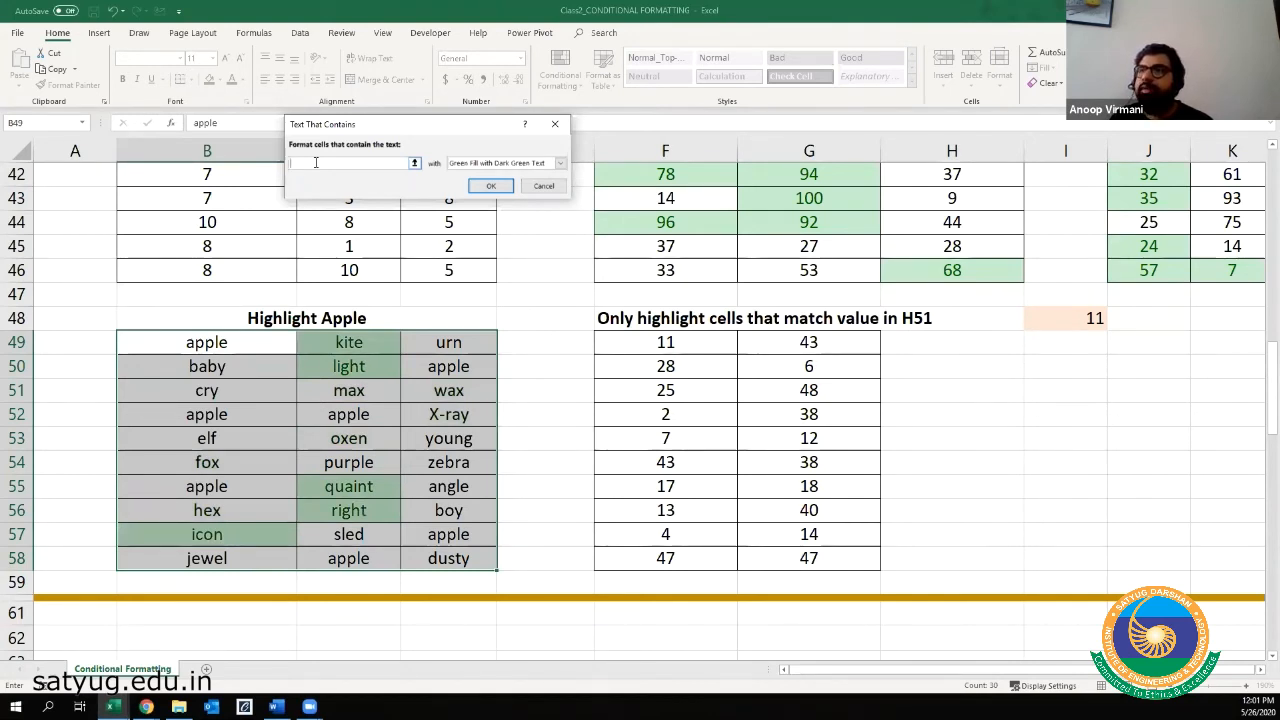
# - Set the rule's text to "apple" and apply it to the word table
pyautogui.write('apple')
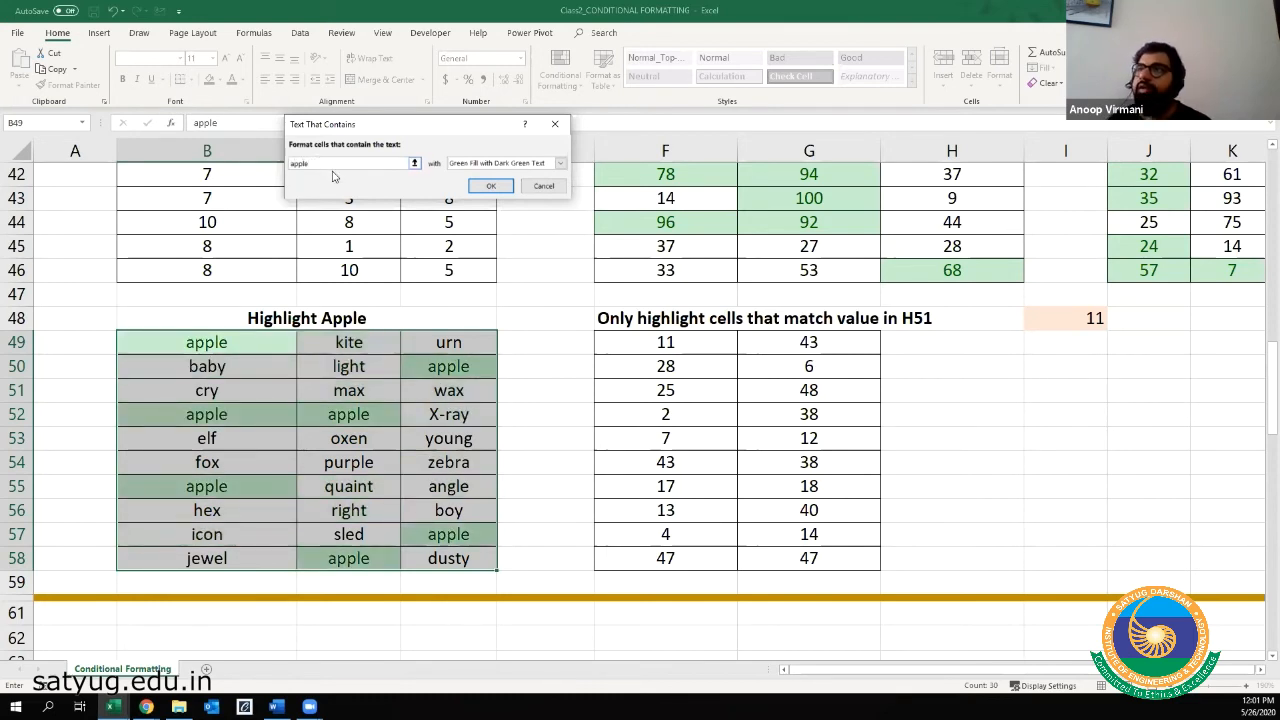
pyautogui.click(490, 188)
pyautogui.click(358, 376)
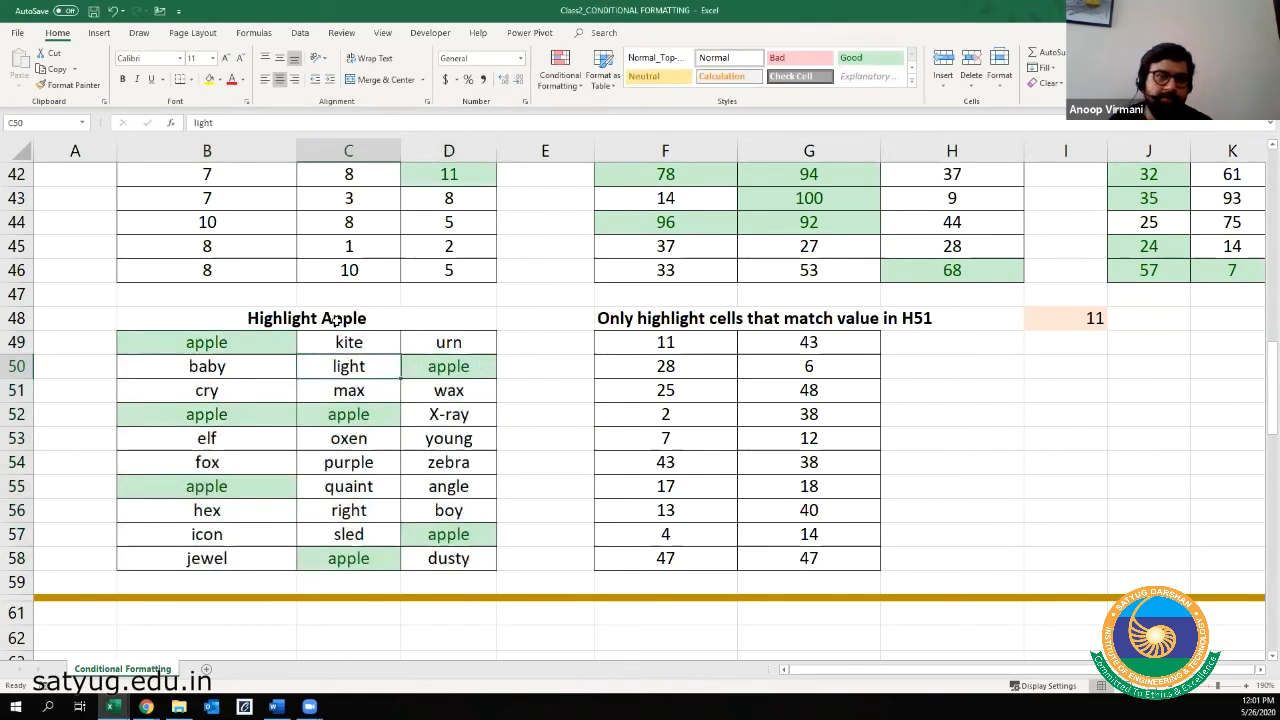
# - Examine the "Only highlight cells that match value in H51" task, its number list and the shaded reference cell I48
pyautogui.click(680, 322)
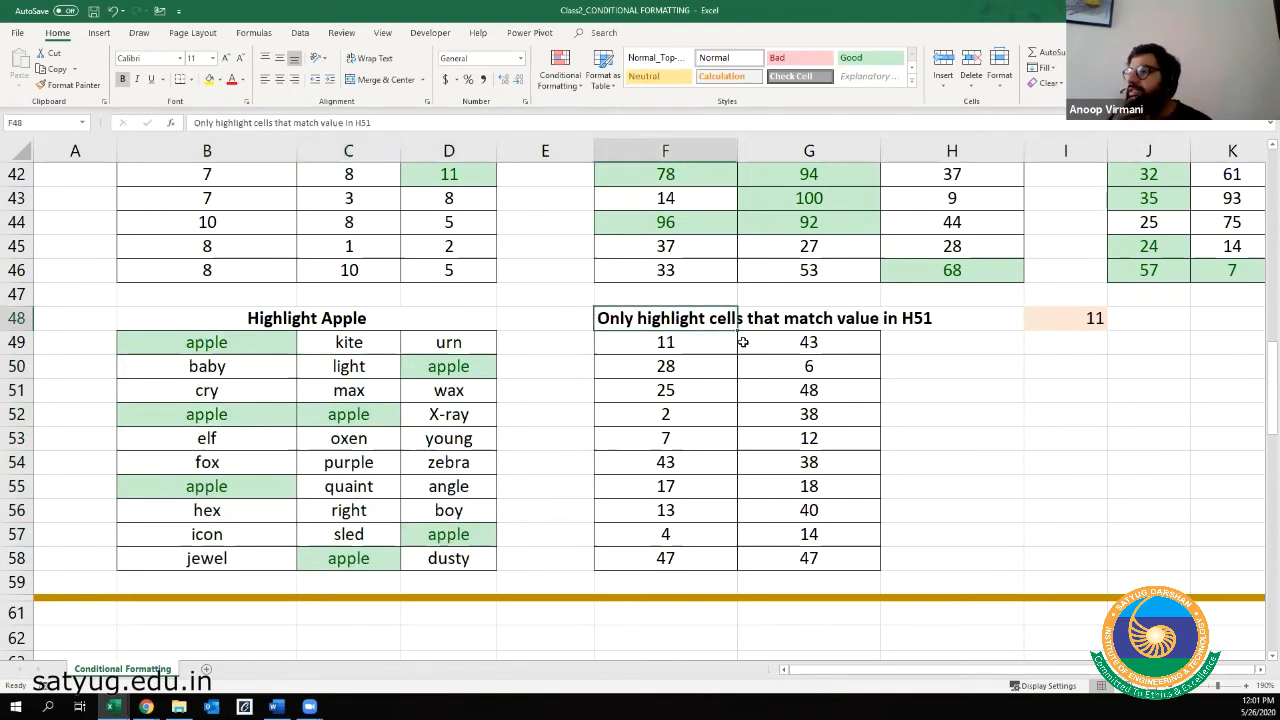
pyautogui.press('Down')
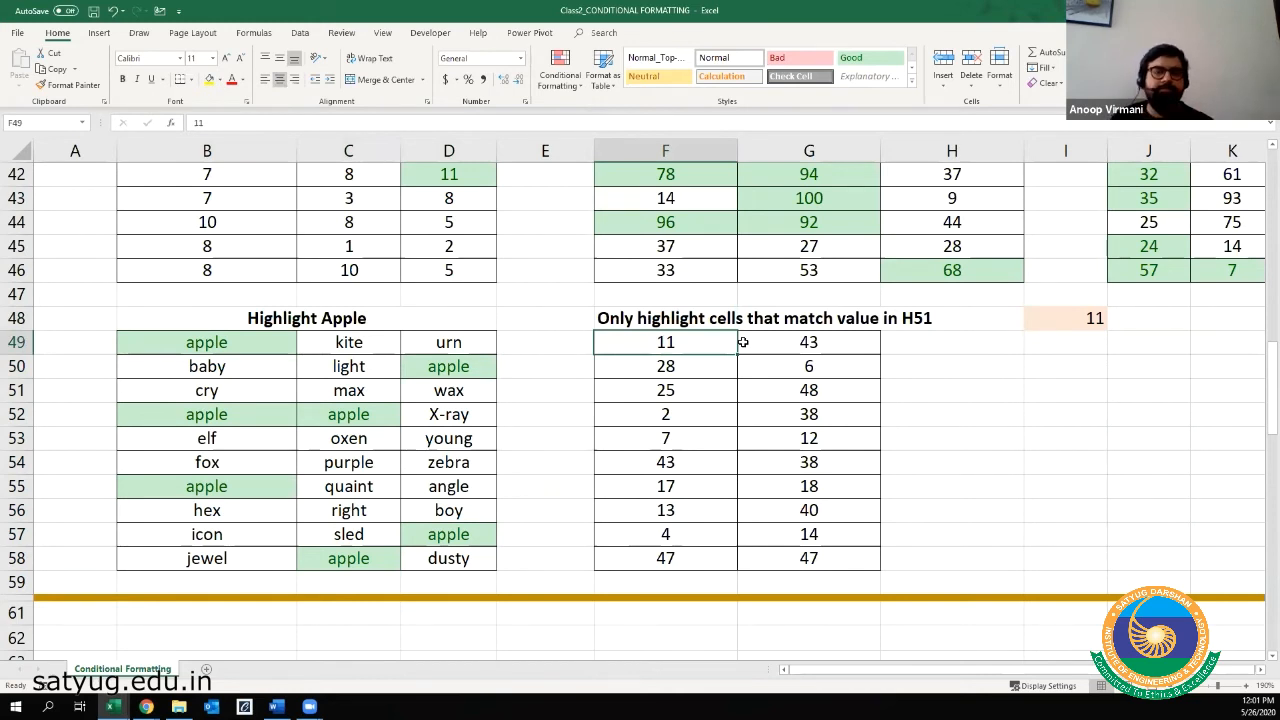
pyautogui.press('Right')
pyautogui.press('Right')
pyautogui.press('Right')
pyautogui.press('Up')
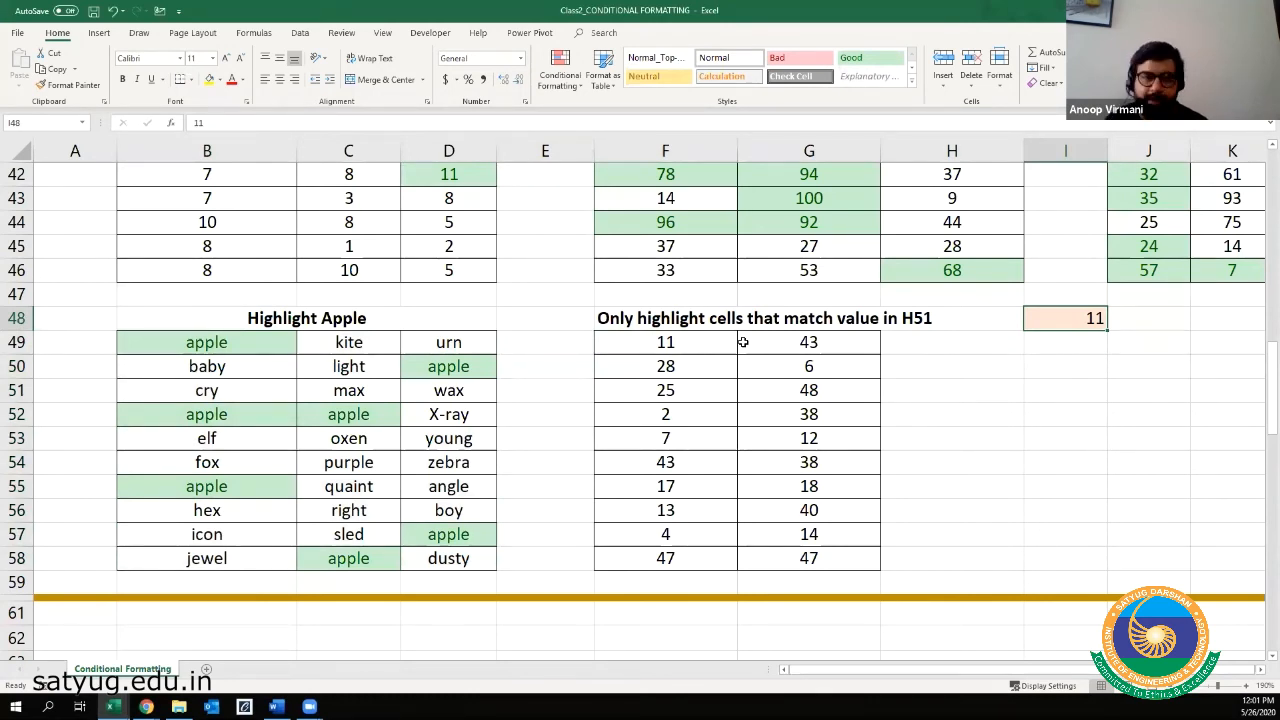
pyautogui.press('Left')
pyautogui.press('Left')
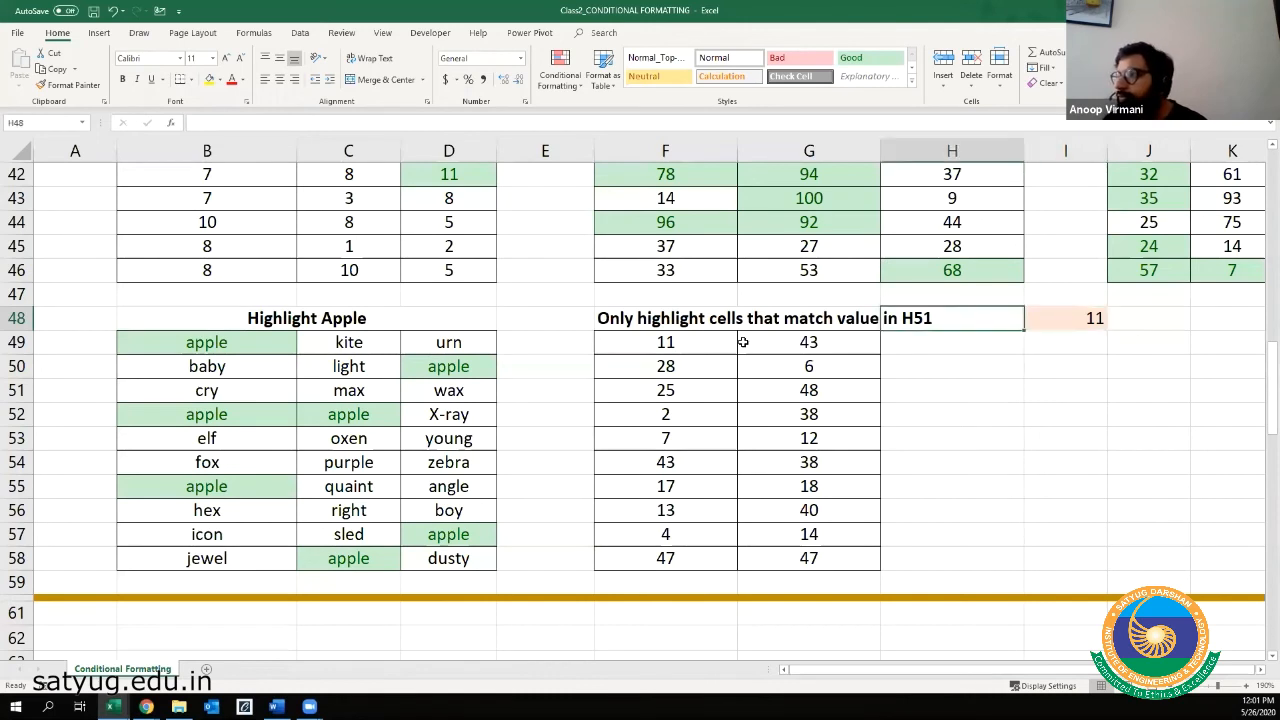
# - Correct the row number of the cell reference in the F48 heading to 48
pyautogui.press('Left')
pyautogui.press('Down')
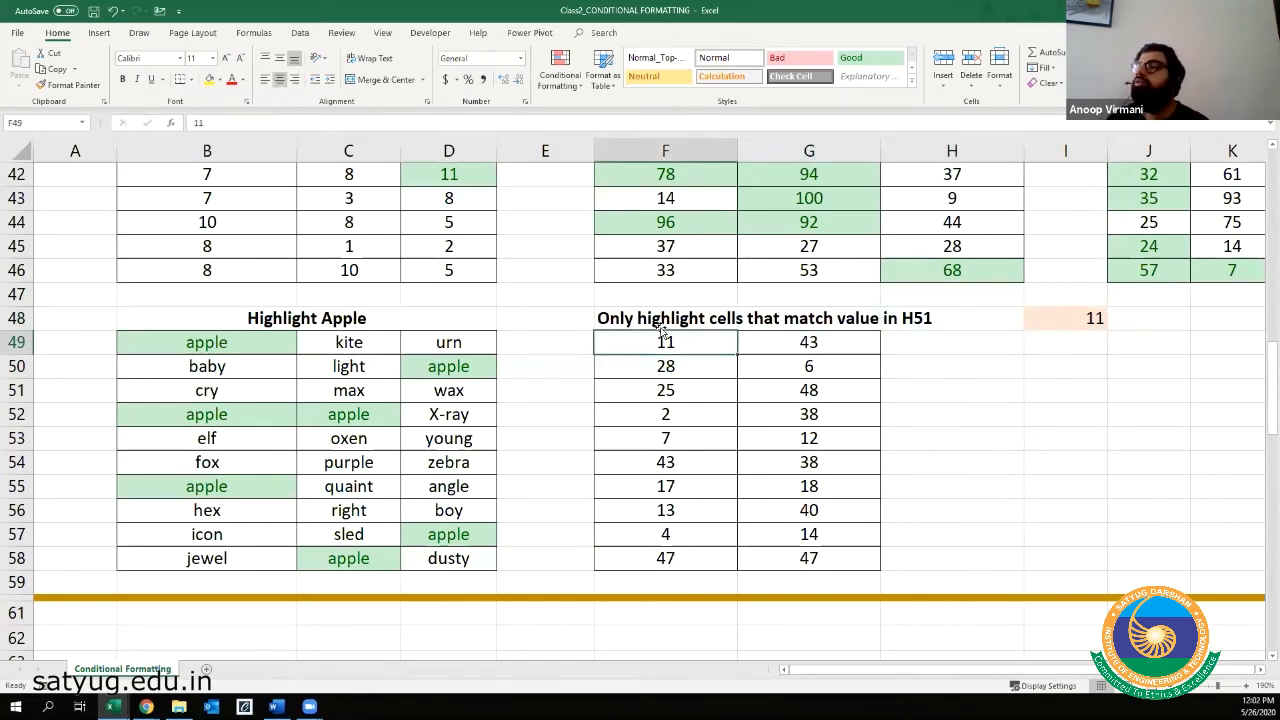
pyautogui.press('Down')
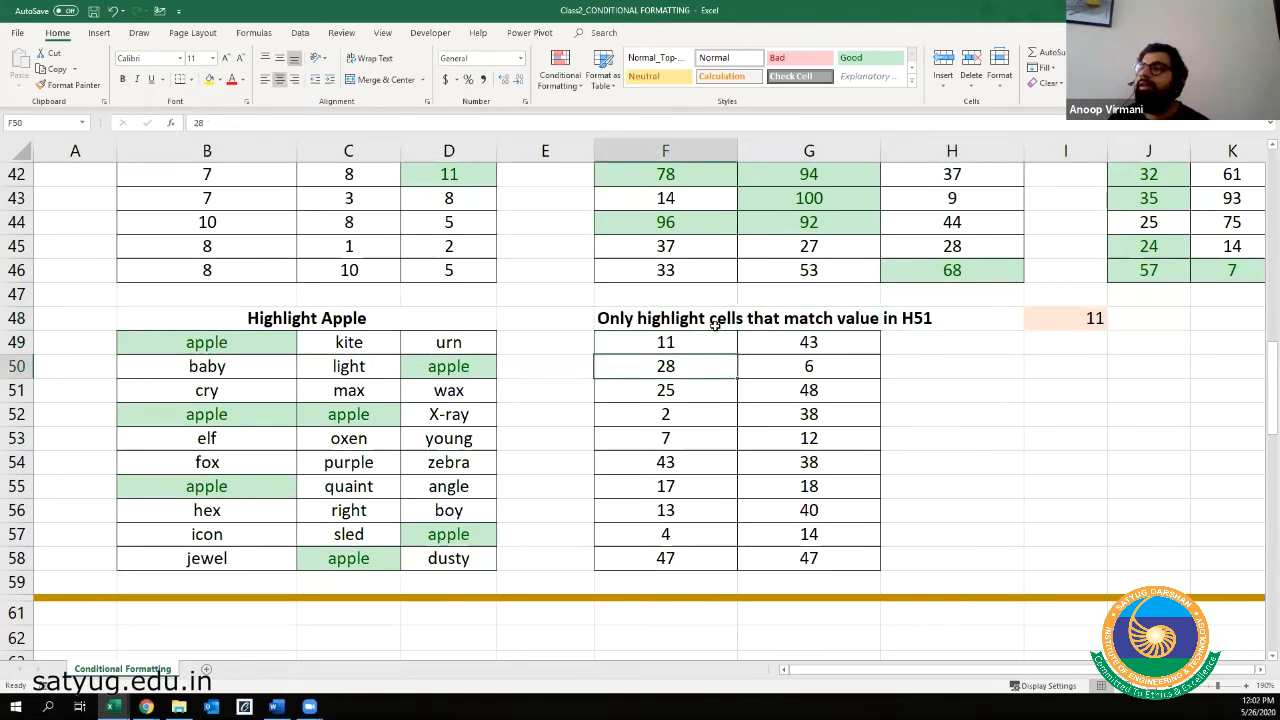
pyautogui.click(806, 322)
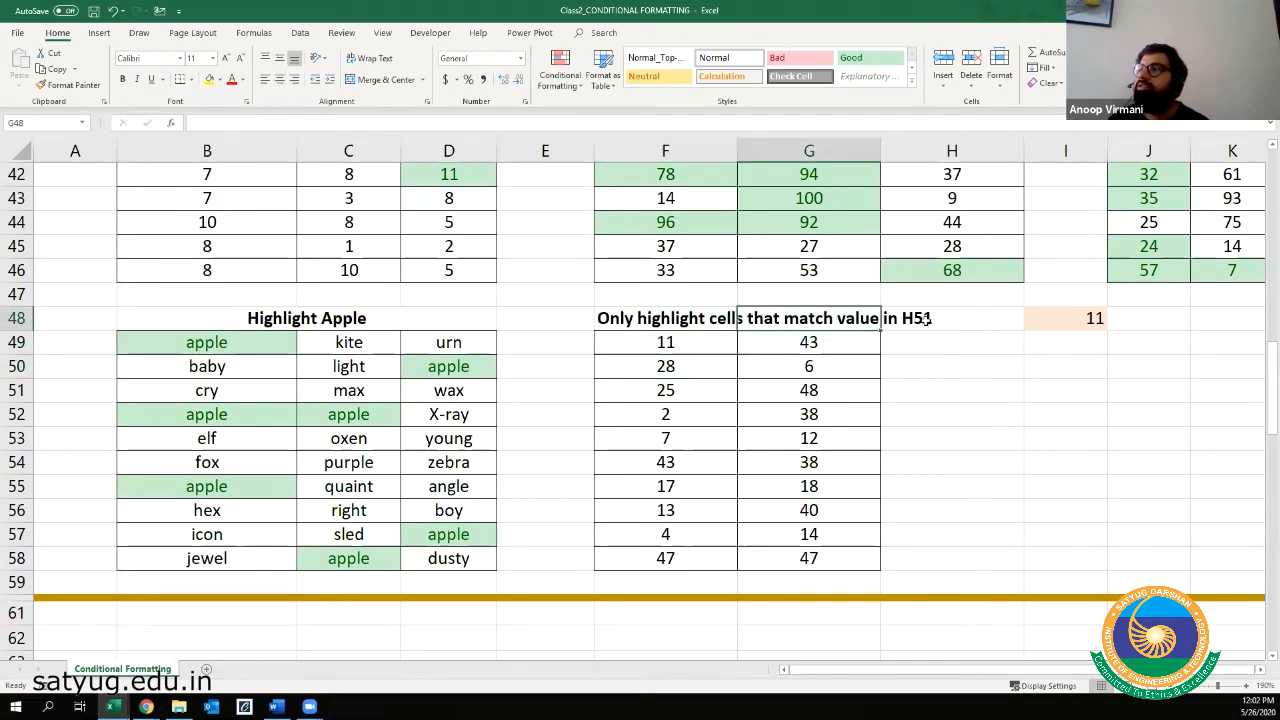
pyautogui.click(1098, 320)
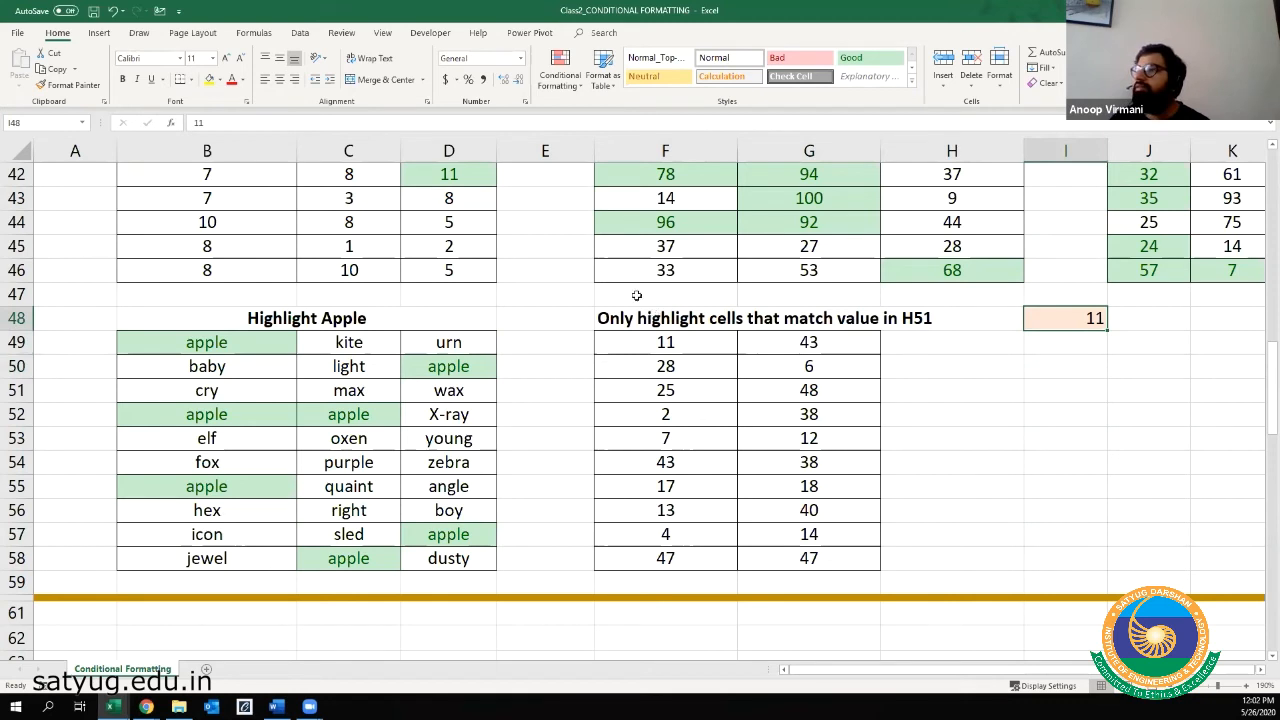
pyautogui.click(655, 316)
pyautogui.click(439, 120)
pyautogui.press('BackSpace')
pyautogui.press('BackSpace')
pyautogui.write('48')
pyautogui.hotkey('ctrl', 'Return')
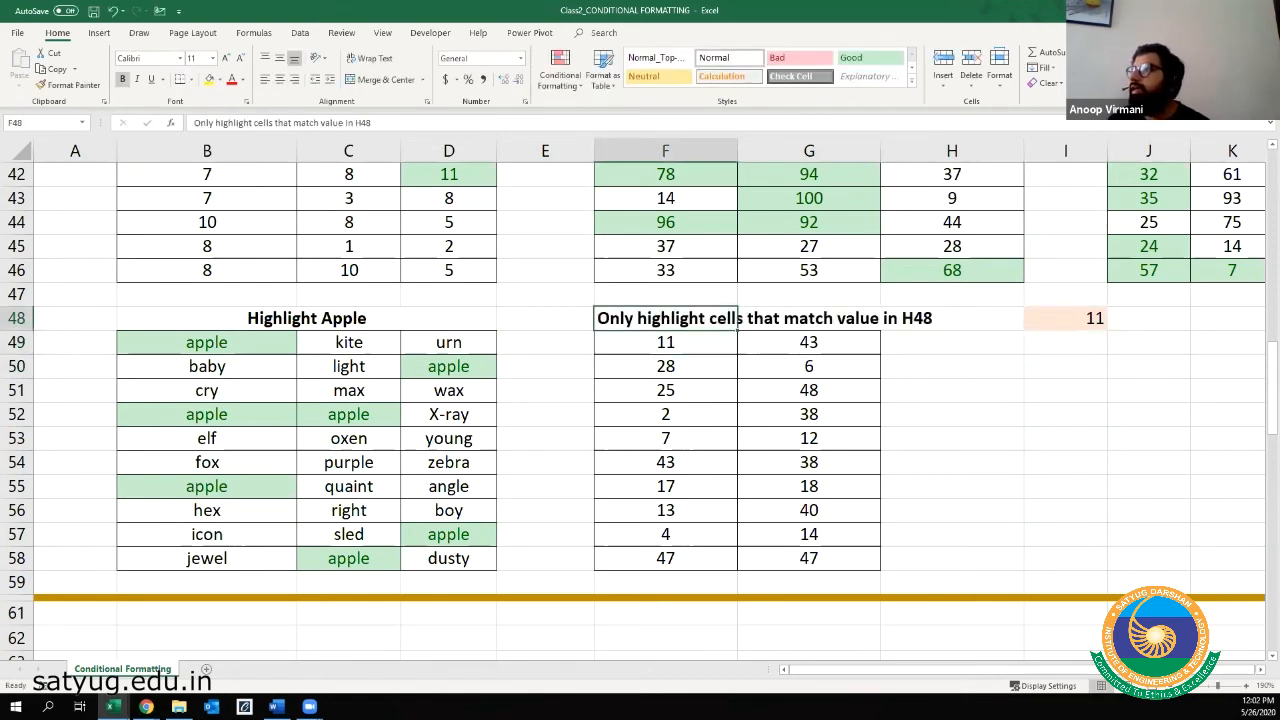
# - Change the column letter in the F48 heading's reference to I and check it against column I and row 48
pyautogui.click(359, 121)
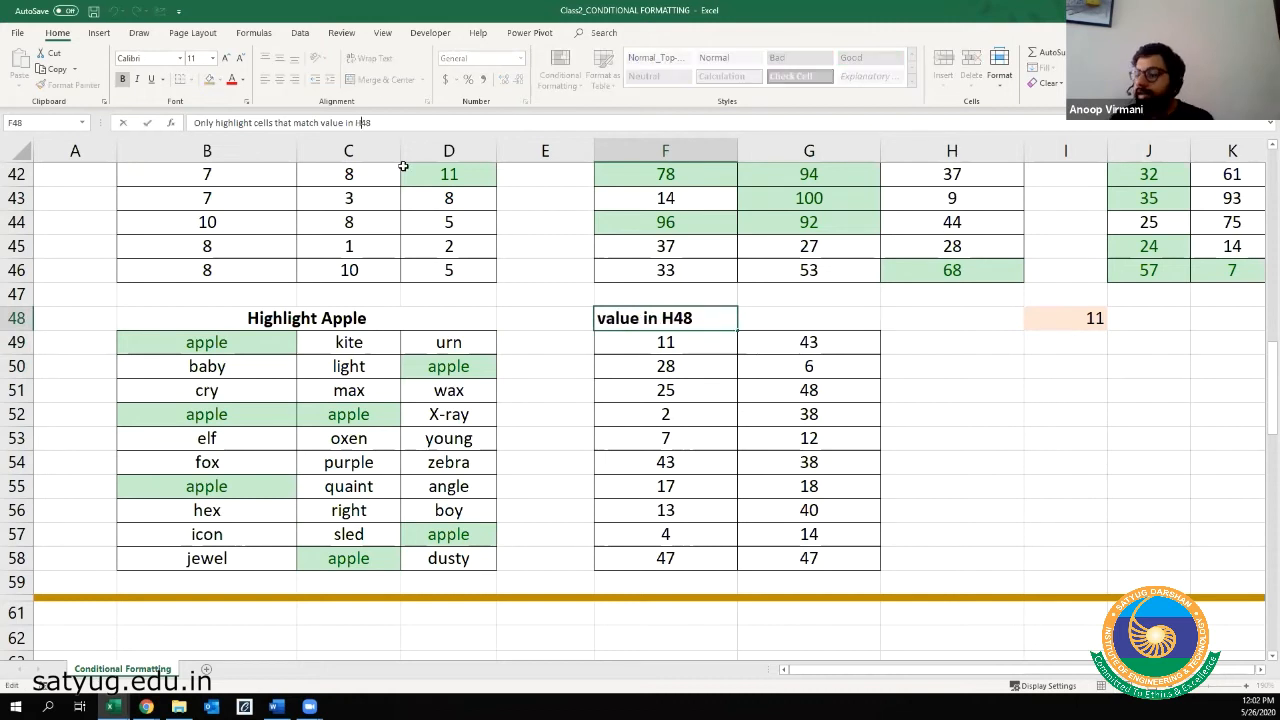
pyautogui.press('BackSpace')
pyautogui.write('I')
pyautogui.hotkey('ctrl', 'Return')
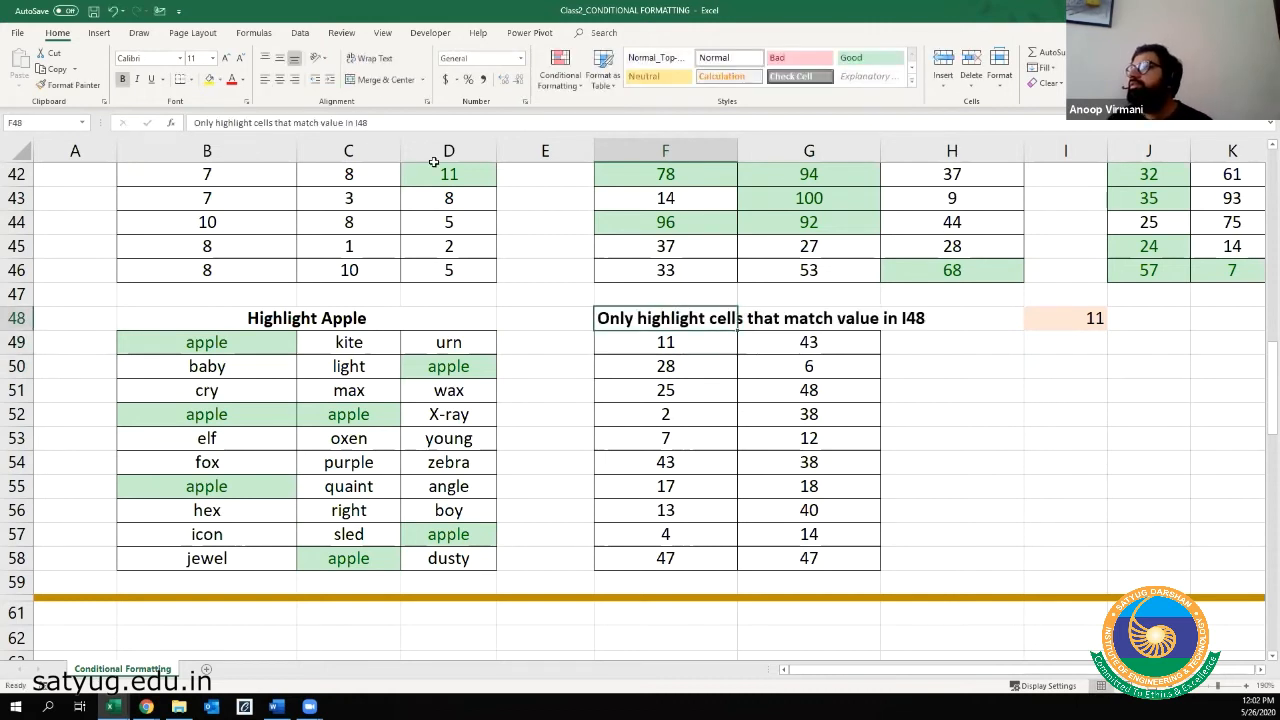
pyautogui.click(1066, 148)
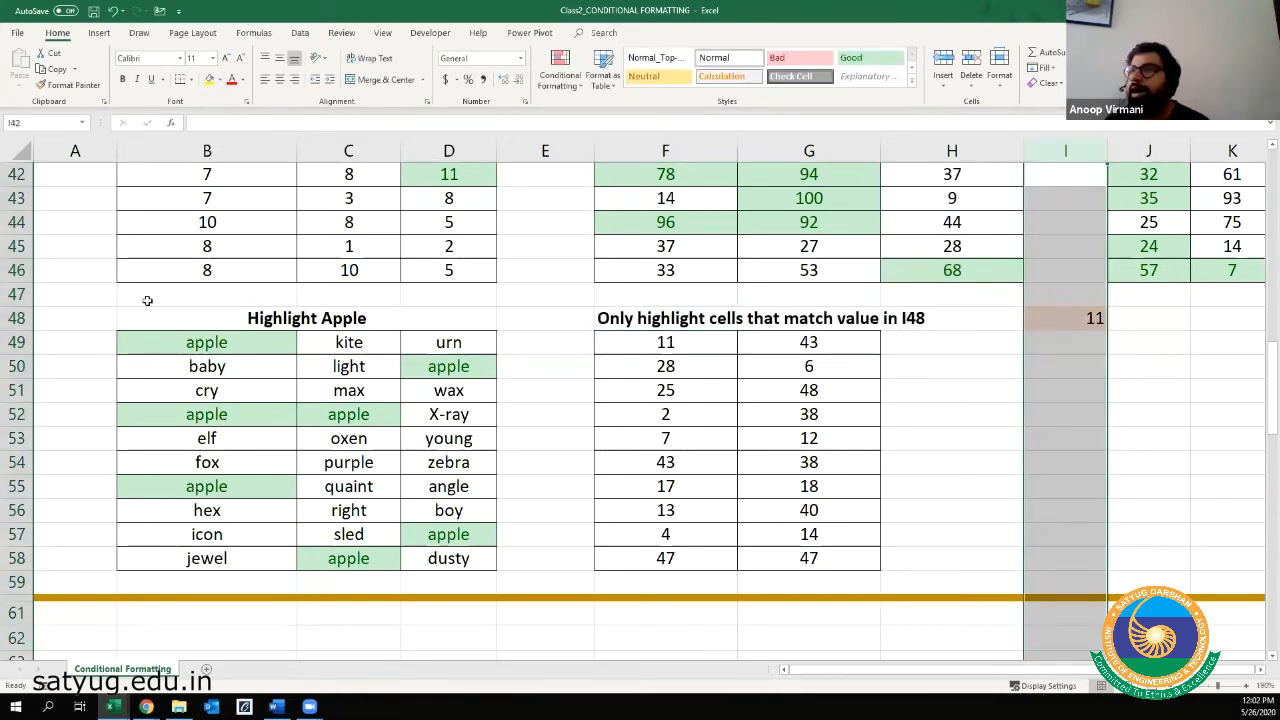
pyautogui.click(17, 316)
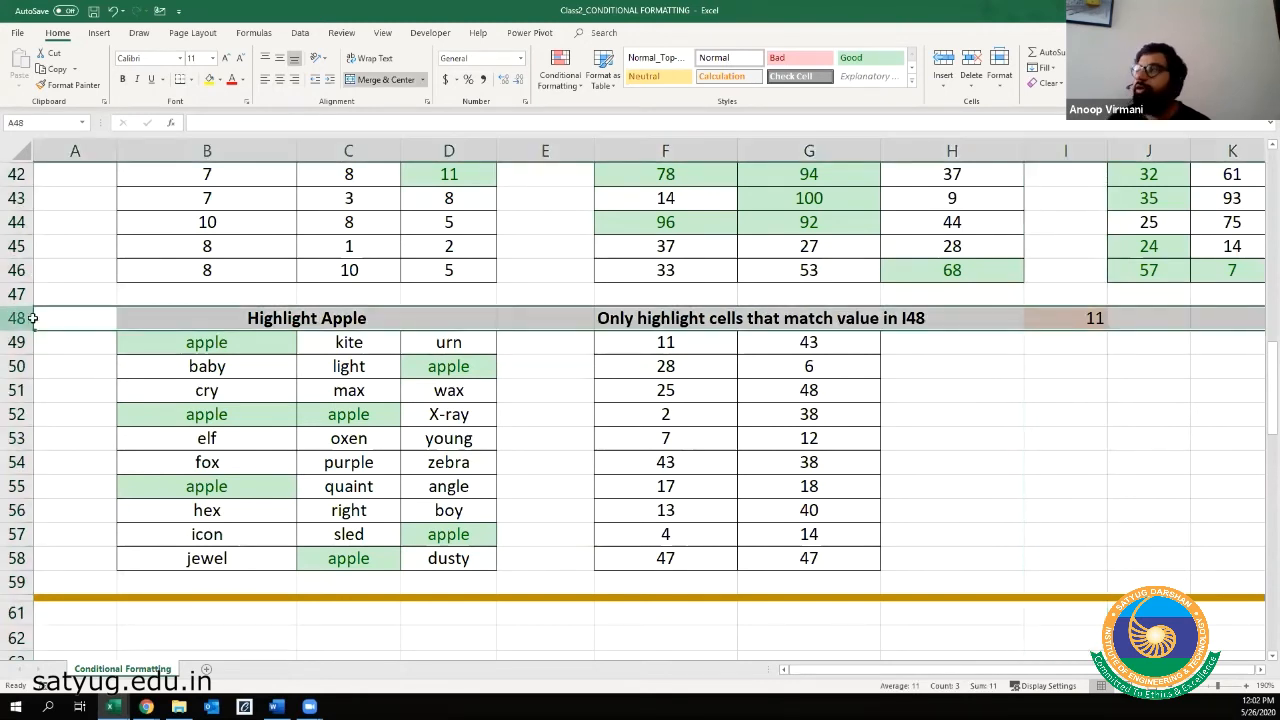
pyautogui.click(1080, 322)
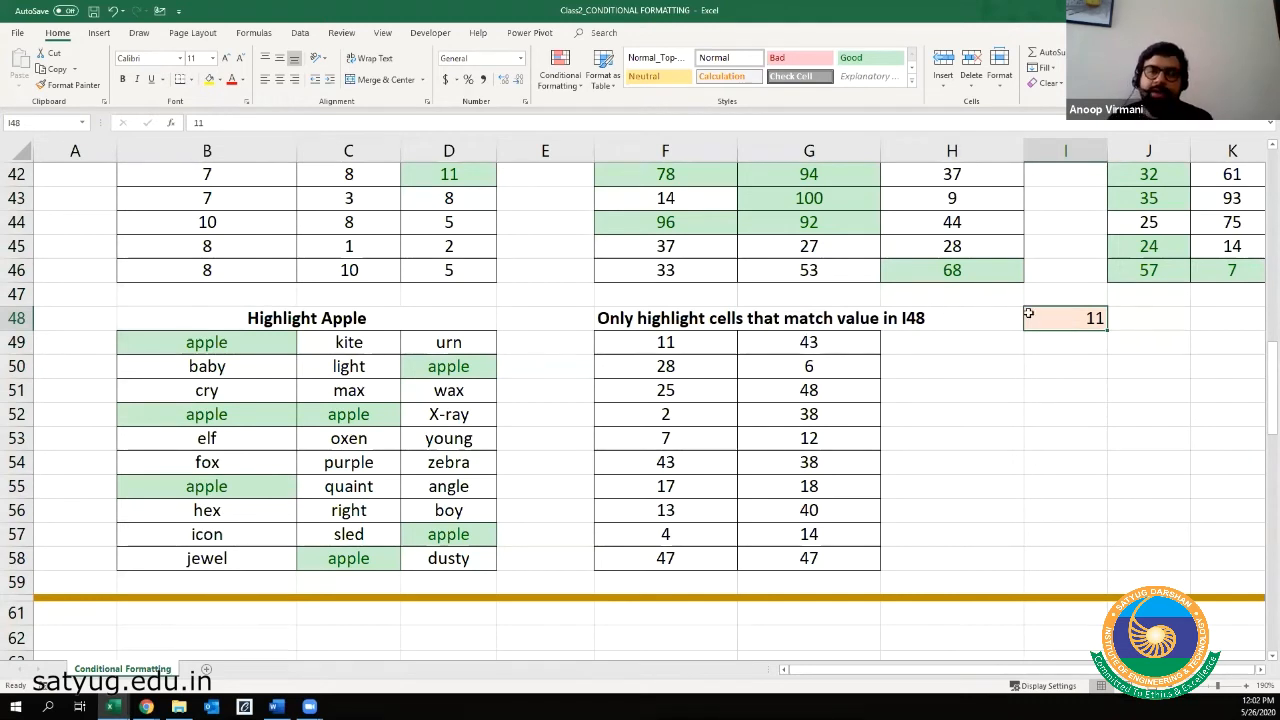
# - Set up an Equal To highlight rule for F49:G58 with an empty value and Green Fill with Dark Green Text
pyautogui.moveTo(706, 340); pyautogui.dragTo(847, 557)
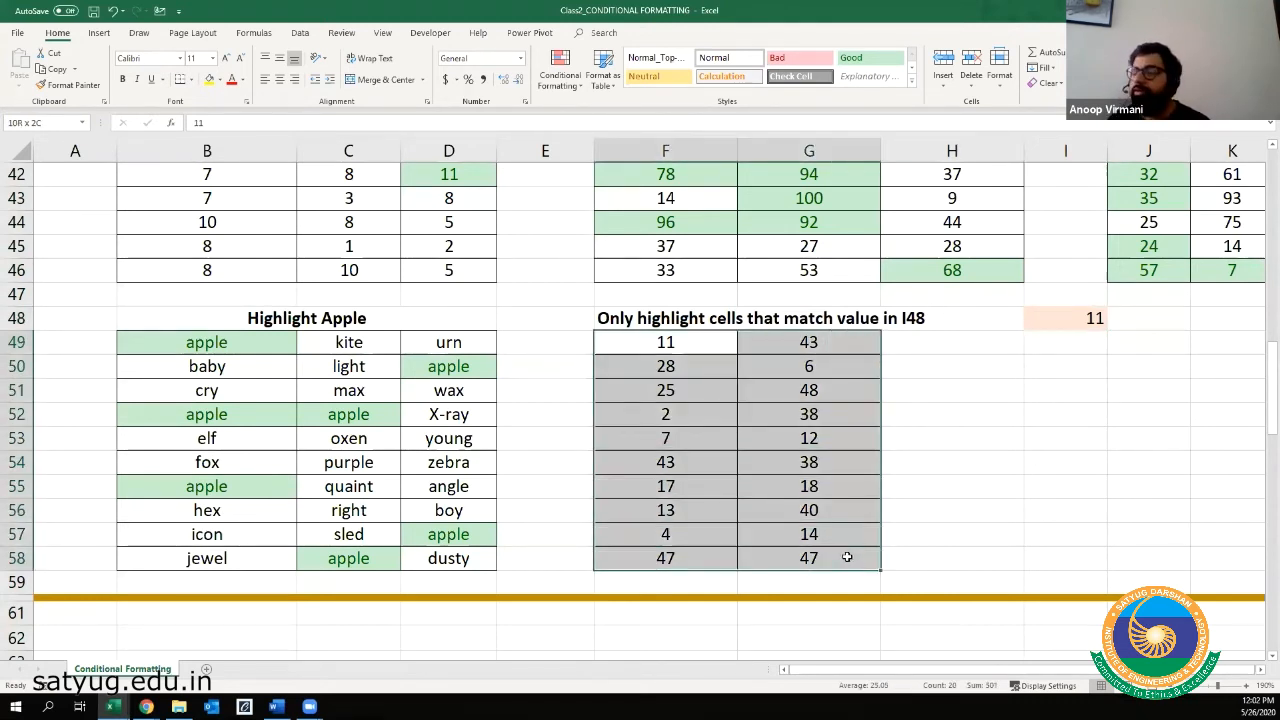
pyautogui.click(560, 84)
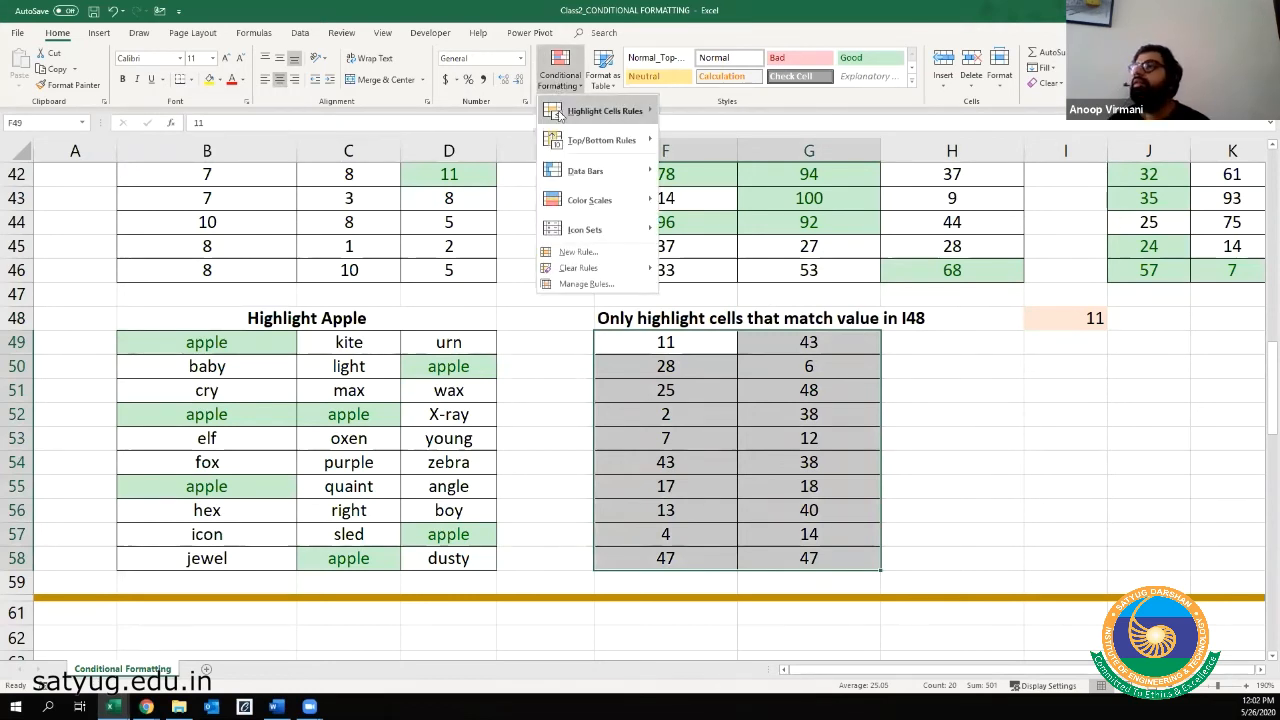
pyautogui.moveTo(560, 117)
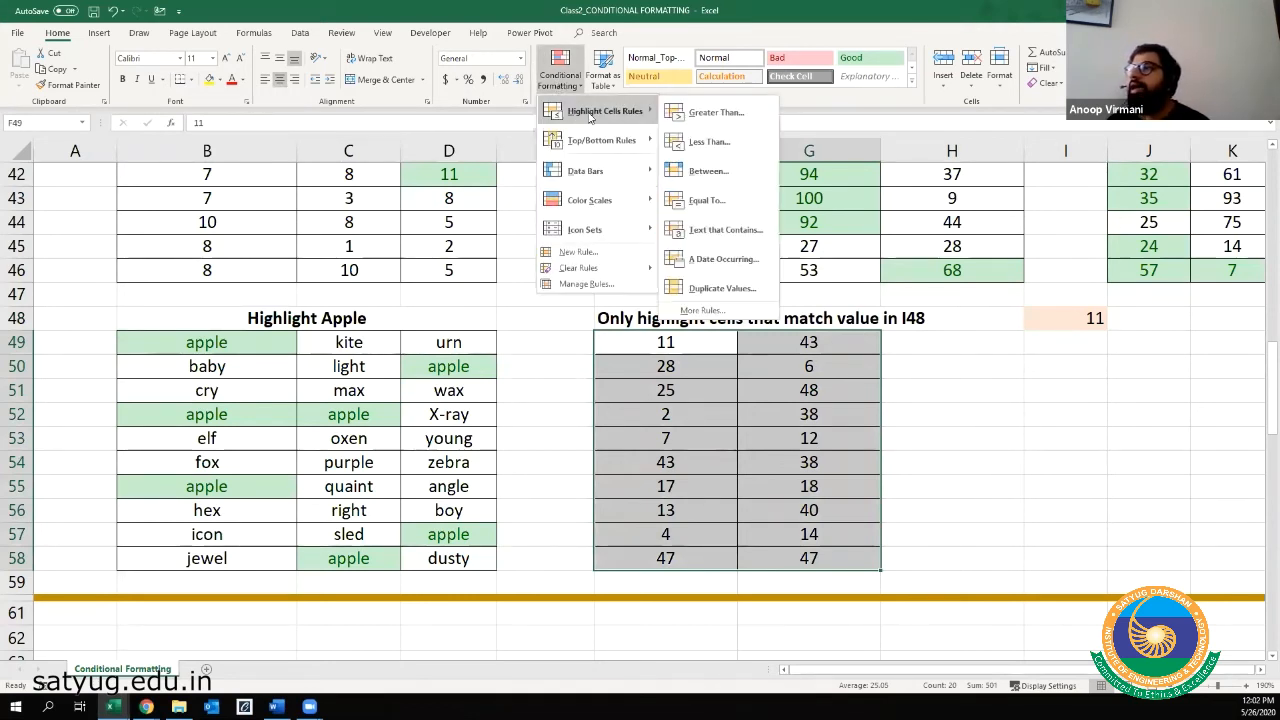
pyautogui.click(732, 207)
pyautogui.moveTo(432, 116); pyautogui.dragTo(284, 246)
pyautogui.press('BackSpace')
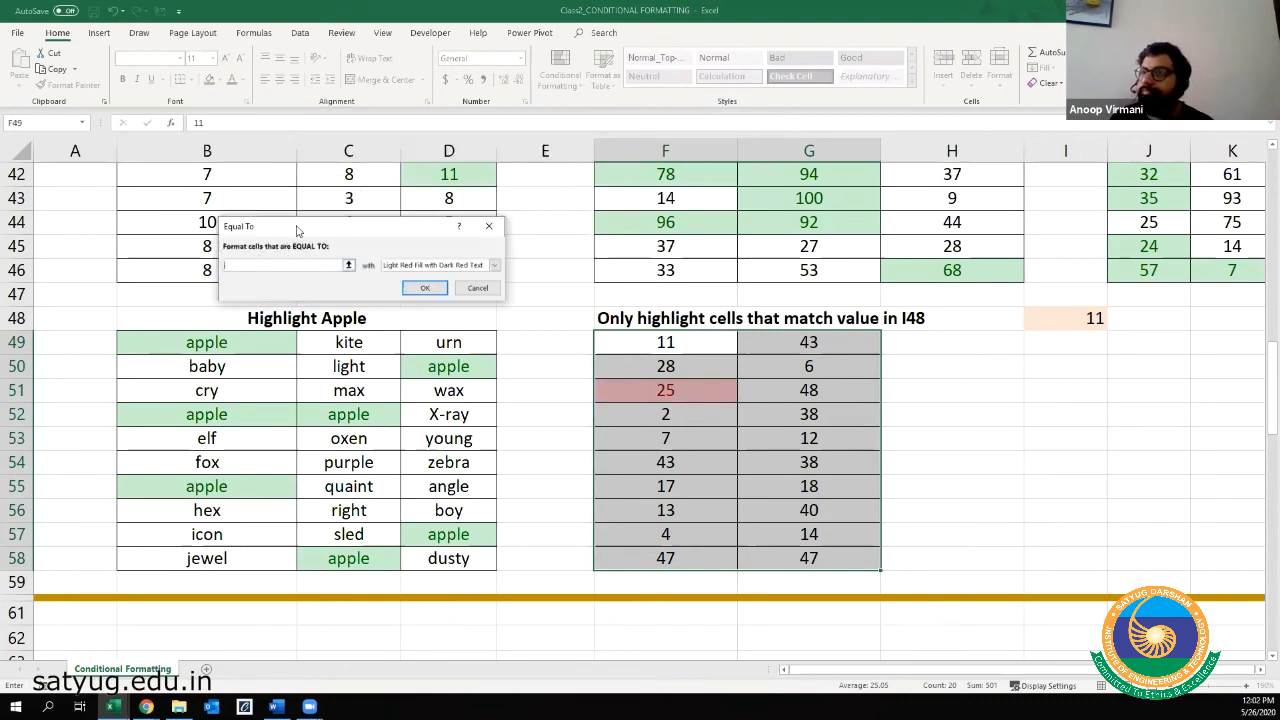
pyautogui.click(416, 265)
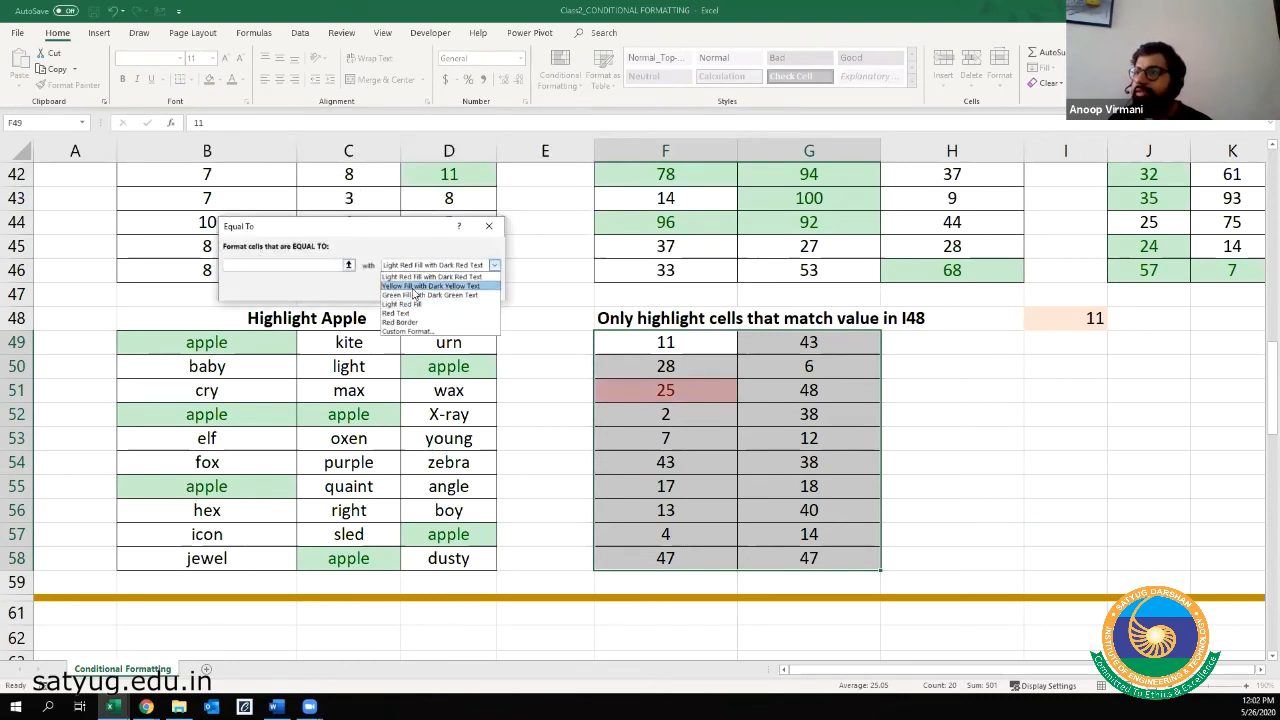
pyautogui.click(428, 286)
pyautogui.click(432, 265)
pyautogui.click(420, 296)
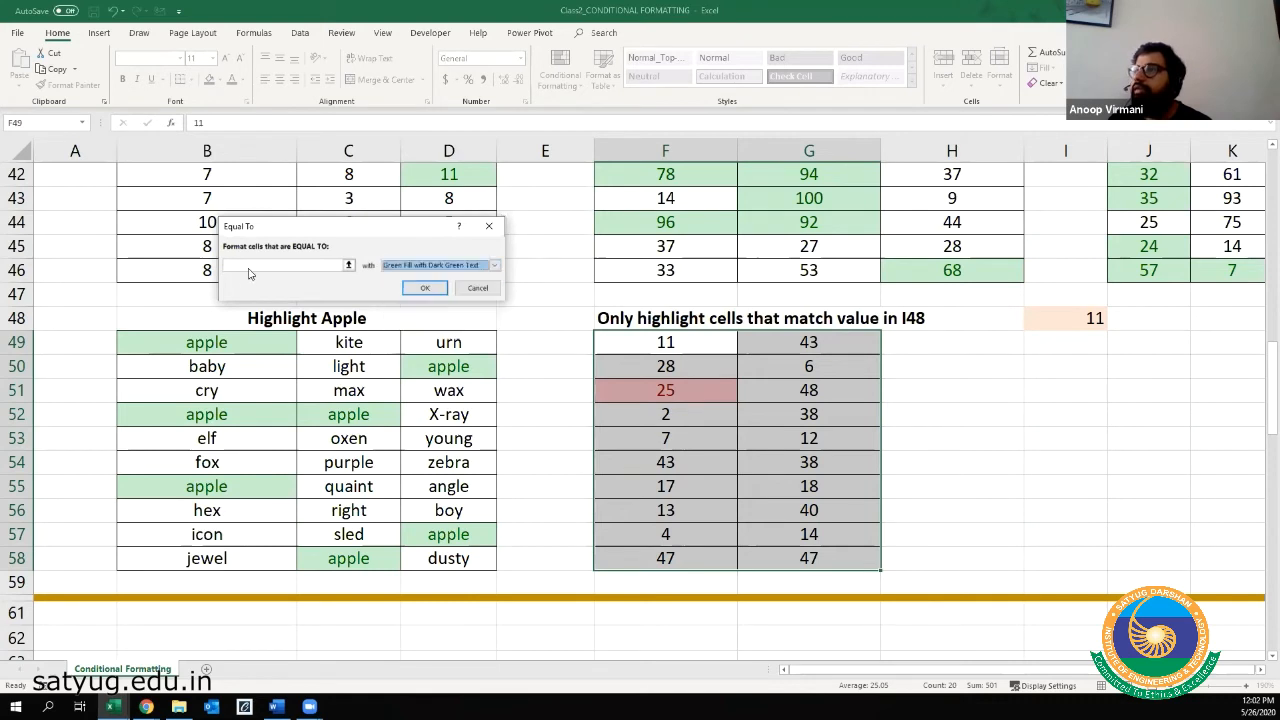
# - Preview the Equal To rule with the value 11, then replace it with the reference =$I$48
pyautogui.click(266, 267)
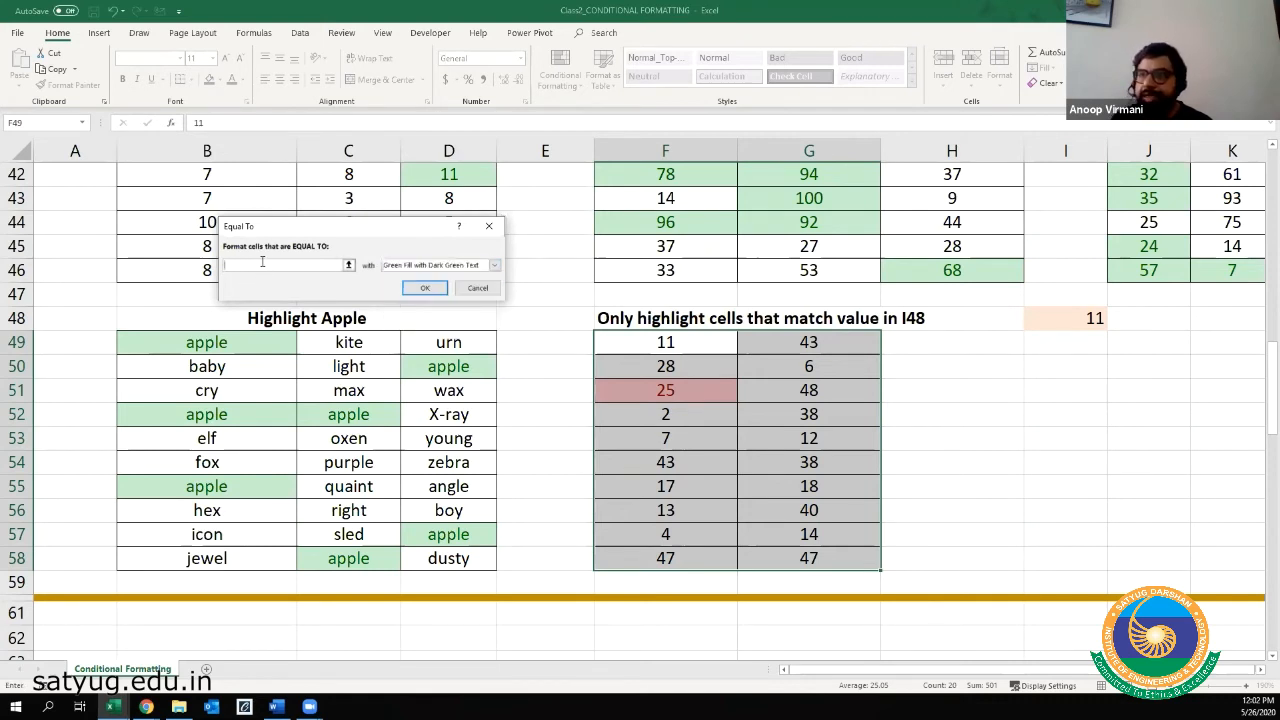
pyautogui.write('11')
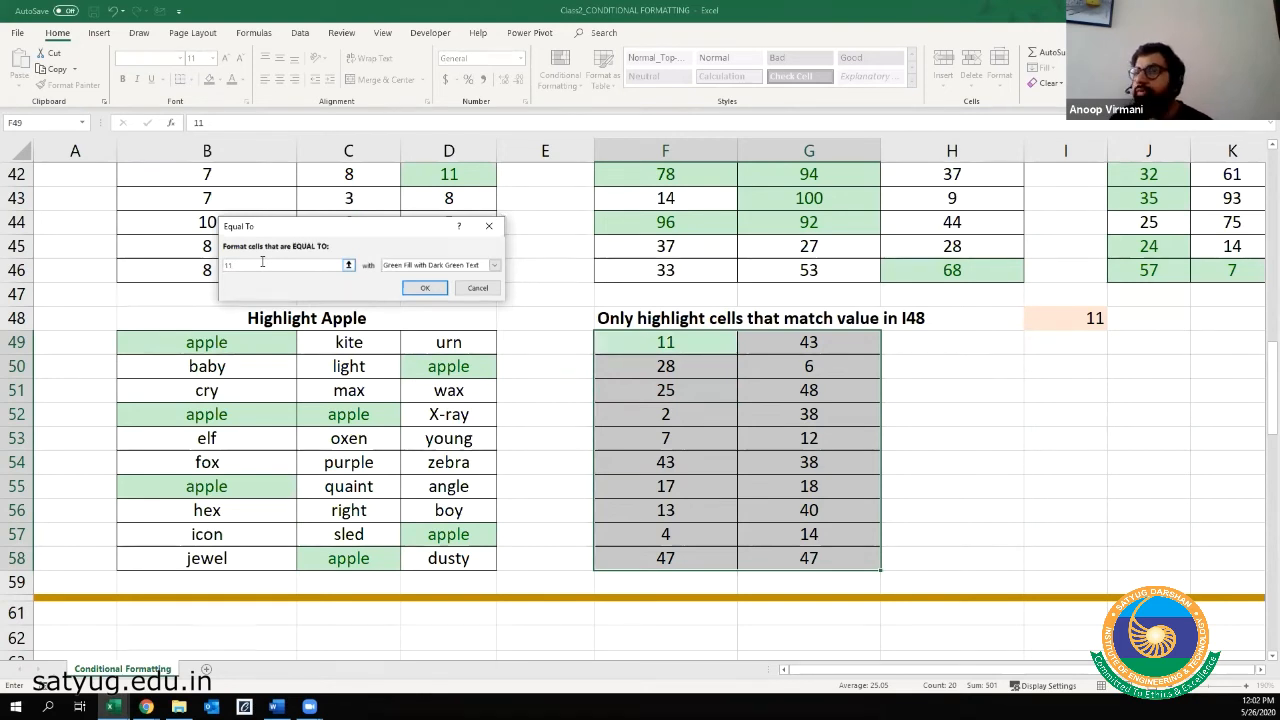
pyautogui.press('BackSpace')
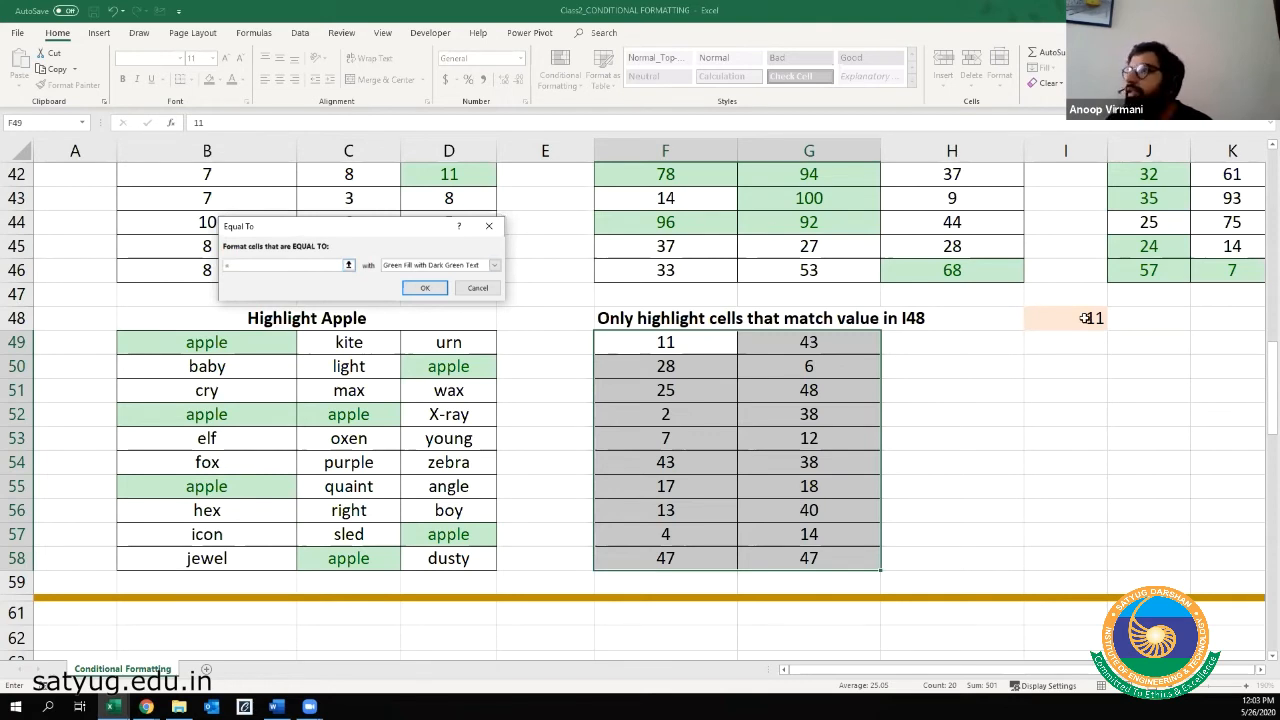
pyautogui.click(1085, 318)
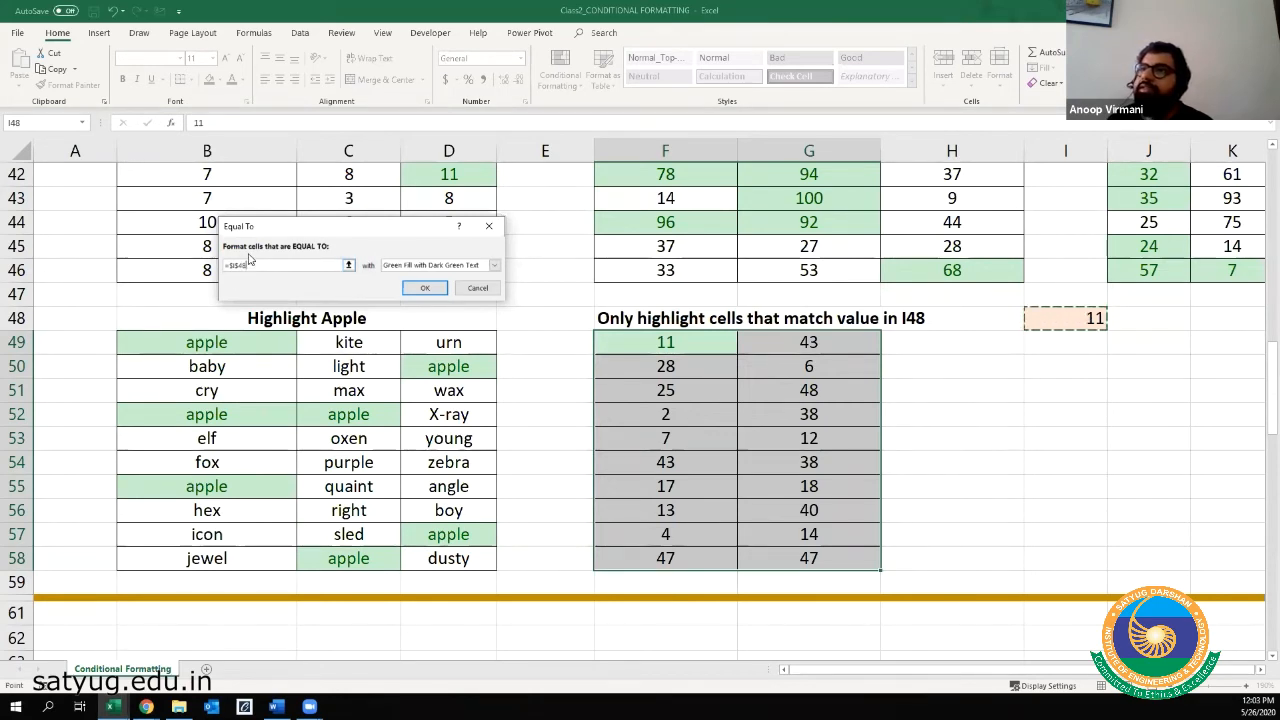
# - Inspect the rule's cell reference at 200% screen magnification, then apply the rule to the number list
pyautogui.press('super+plus')
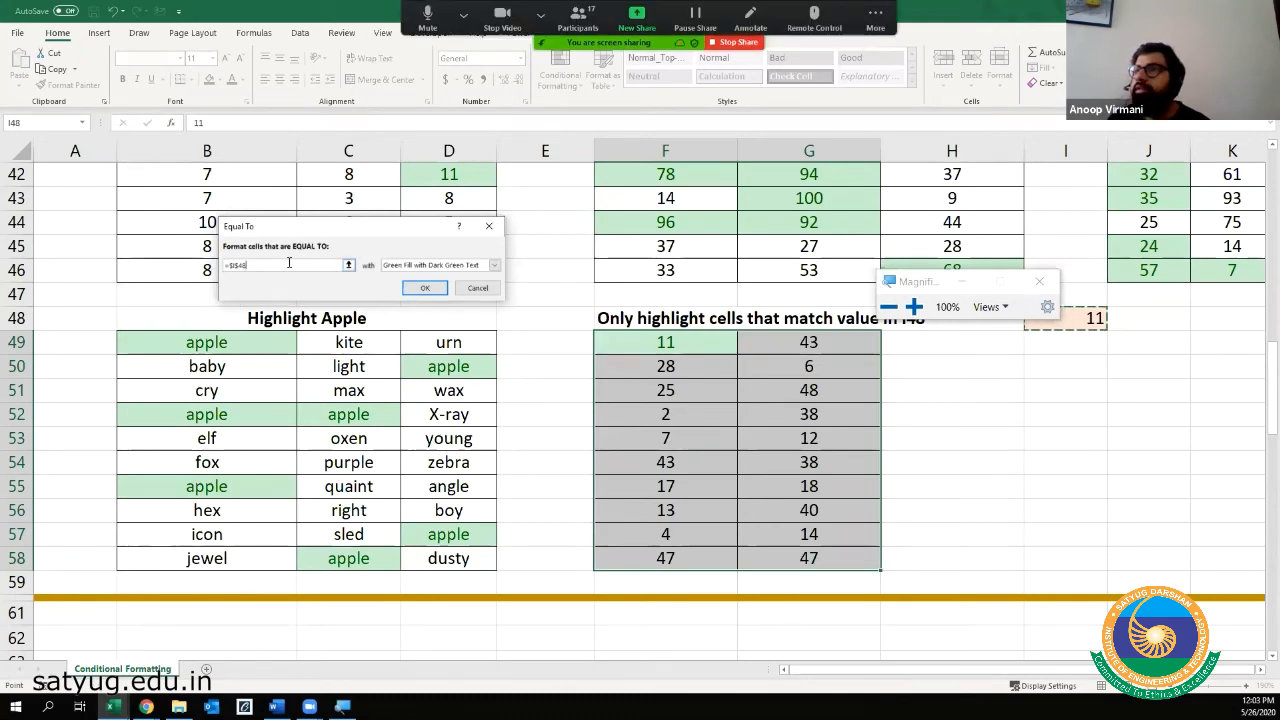
pyautogui.press('super+plus')
pyautogui.press('super+plus')
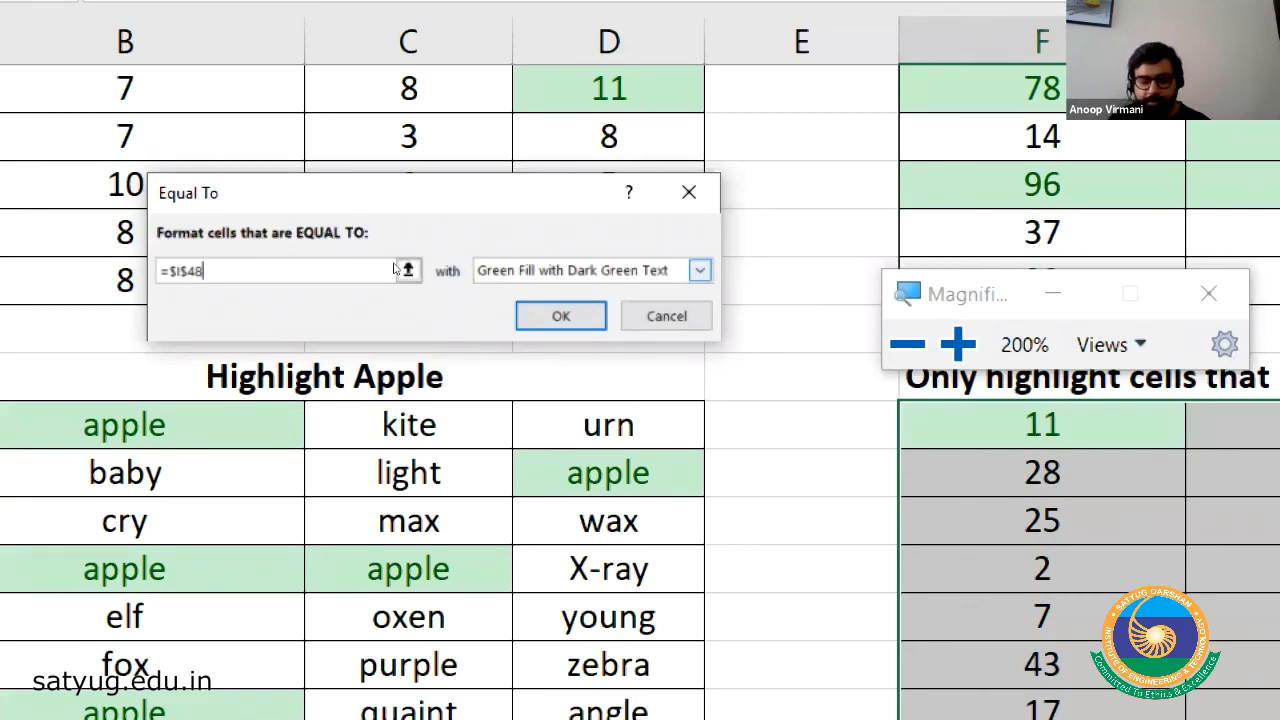
pyautogui.press('super+minus')
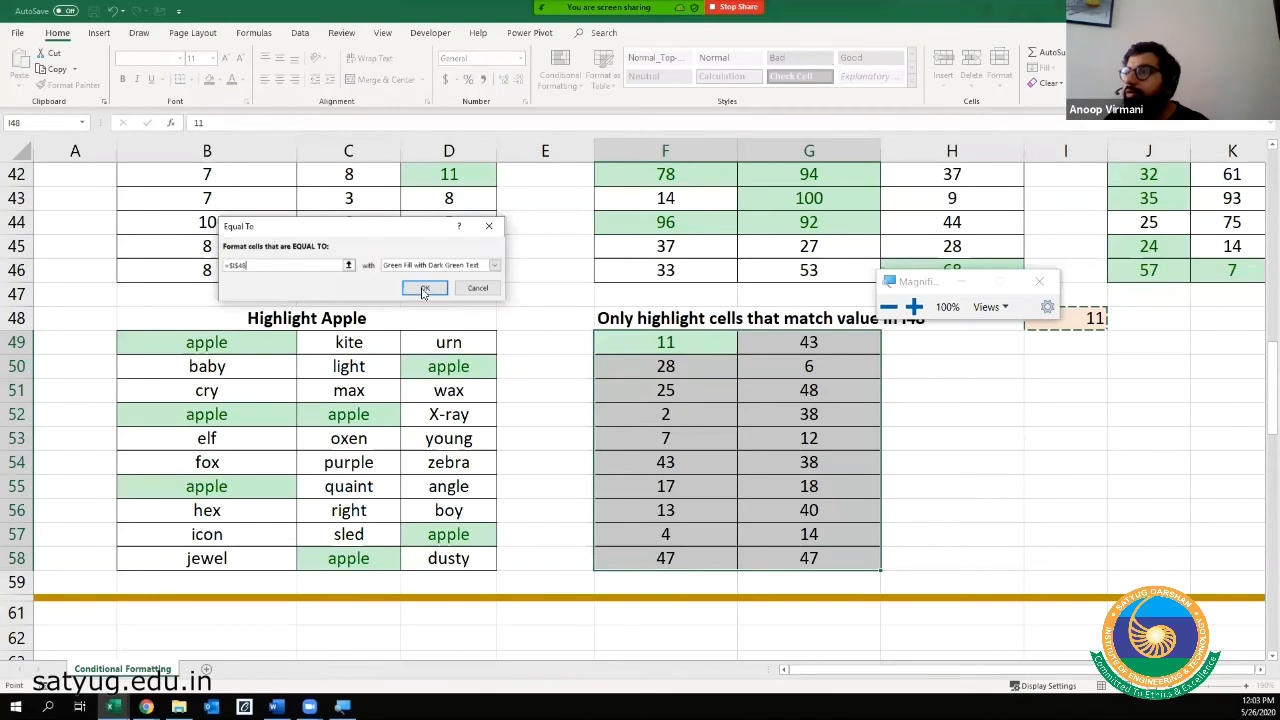
pyautogui.click(424, 289)
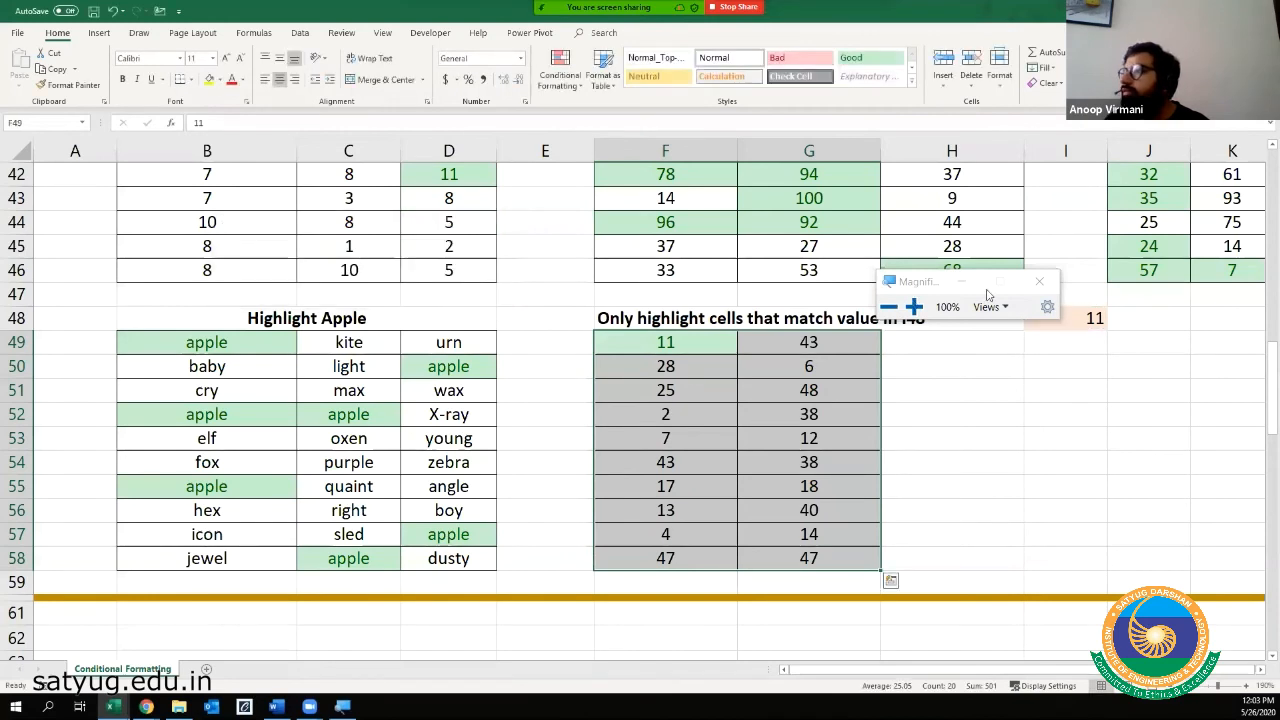
pyautogui.click(1040, 281)
pyautogui.click(998, 391)
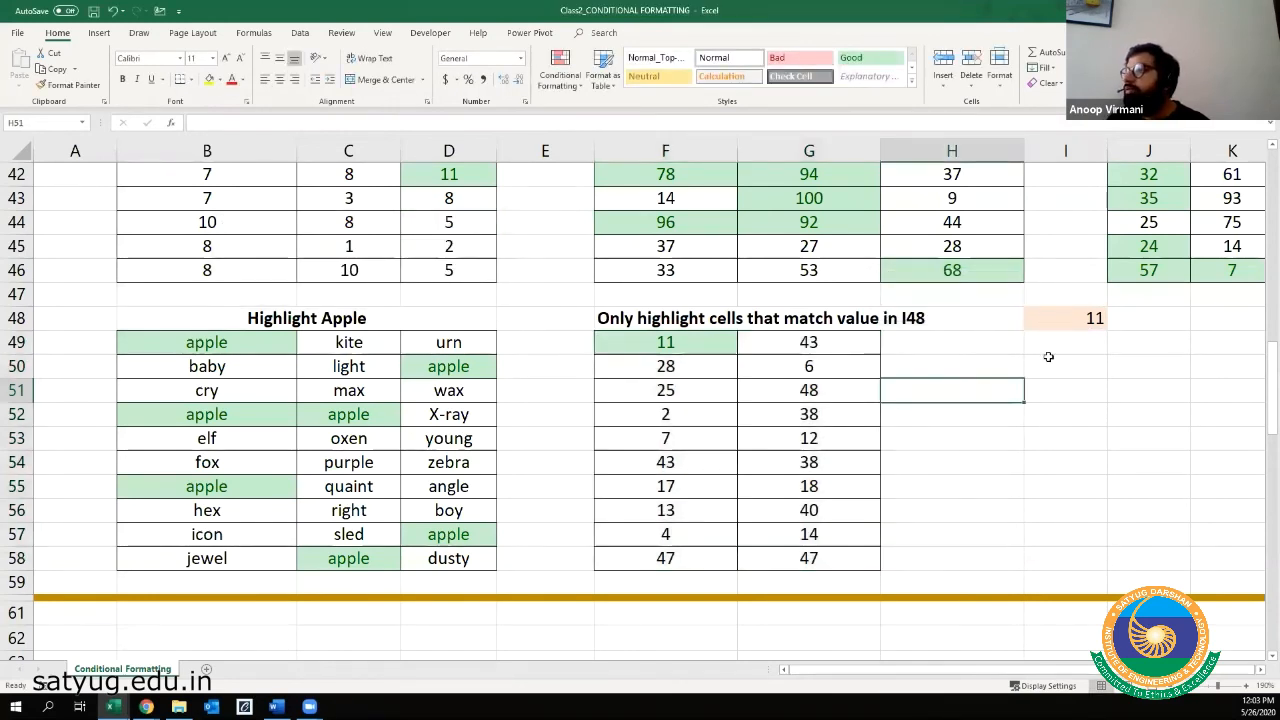
# - Test the match rule by entering 18 and then 40 in the reference cell I48
pyautogui.click(1076, 320)
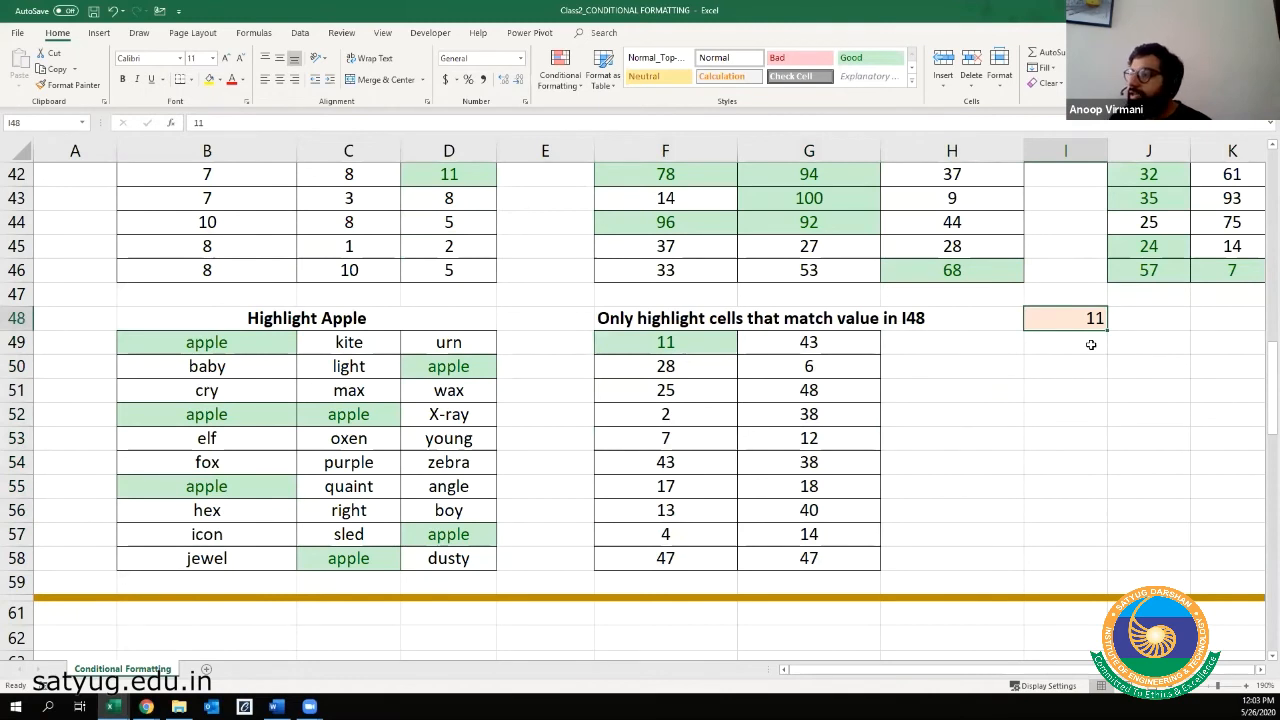
pyautogui.write('18')
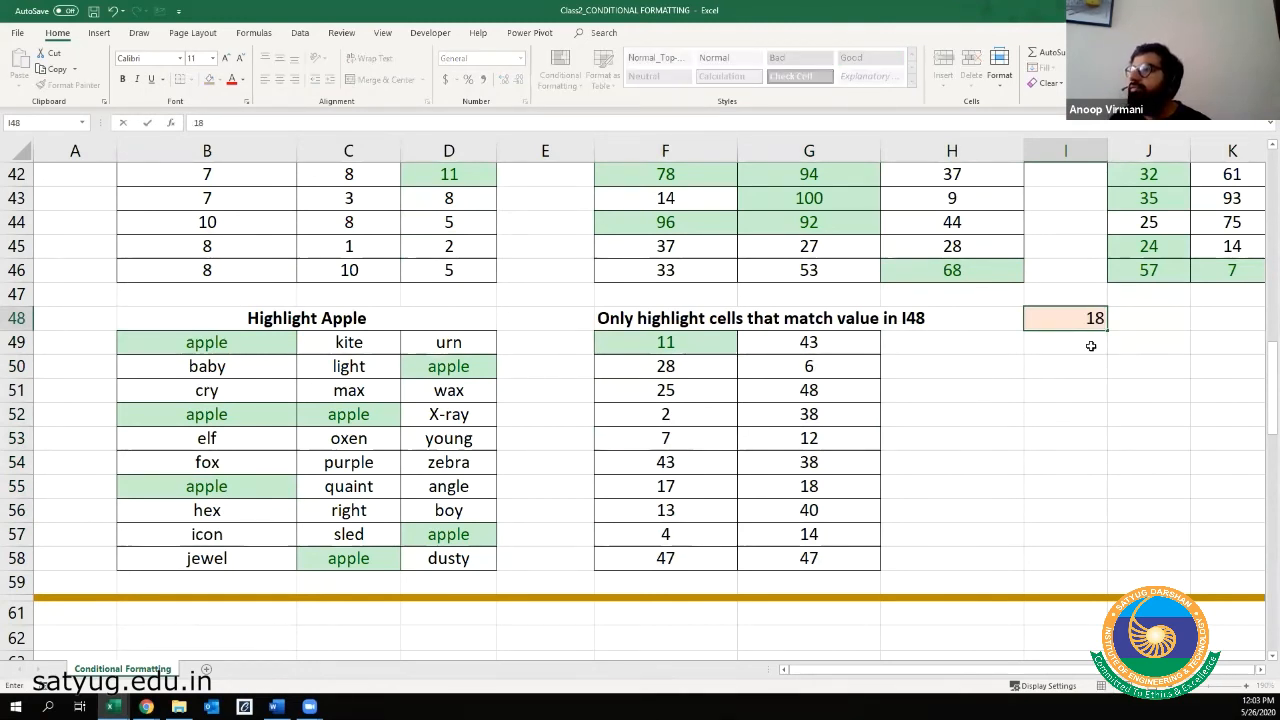
pyautogui.press('Return')
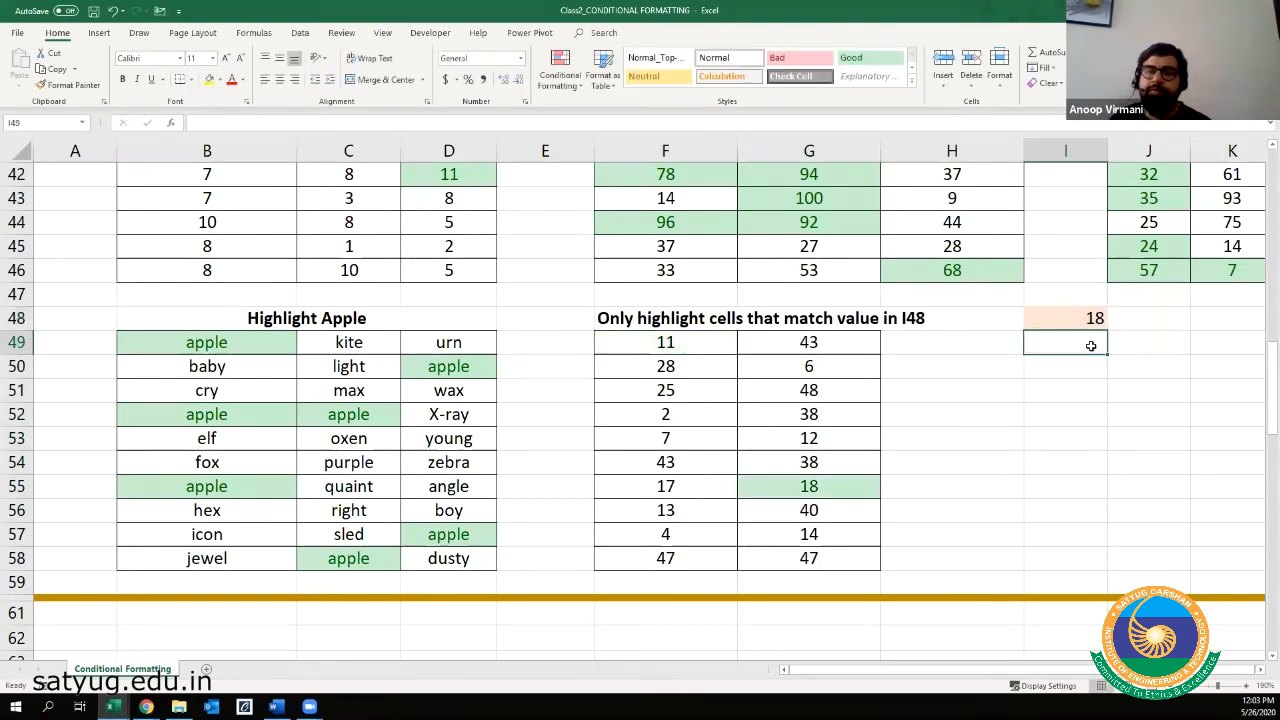
pyautogui.click(848, 490)
pyautogui.click(1067, 318)
pyautogui.write('40')
pyautogui.press('Return')
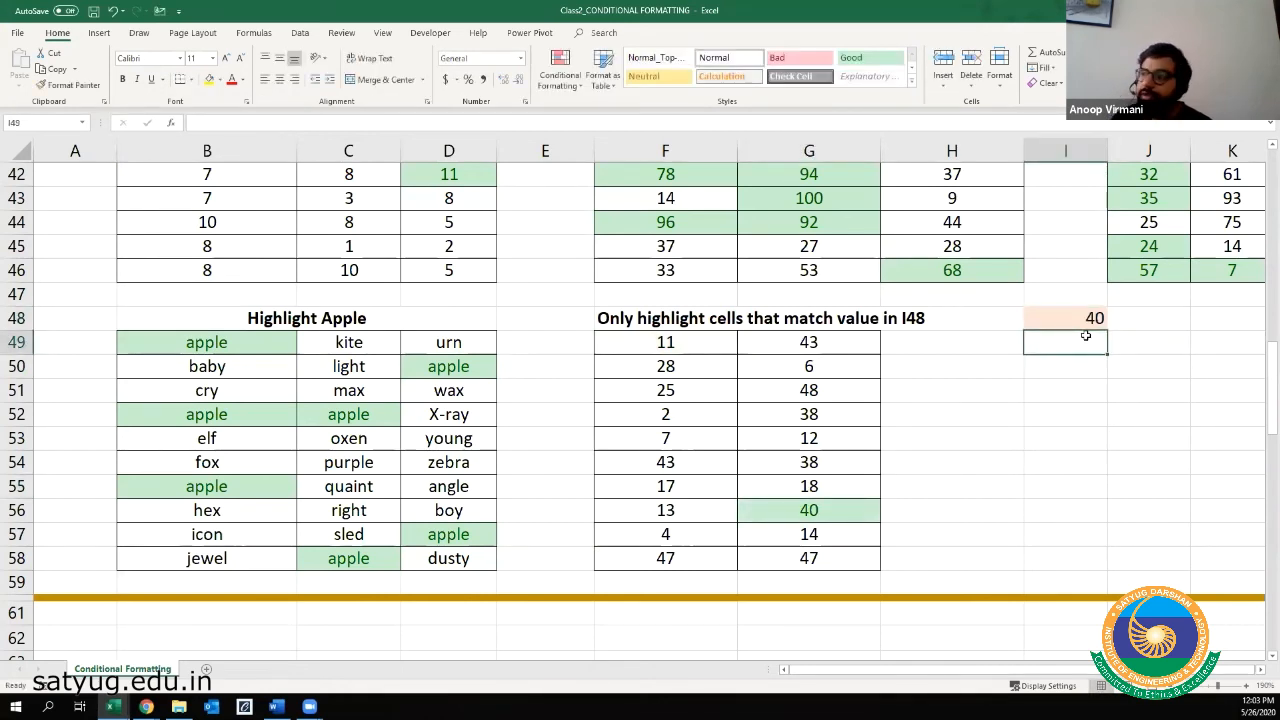
# - Set the reference value in I48 to 13 and reselect the cell
pyautogui.click(1085, 328)
pyautogui.write('13')
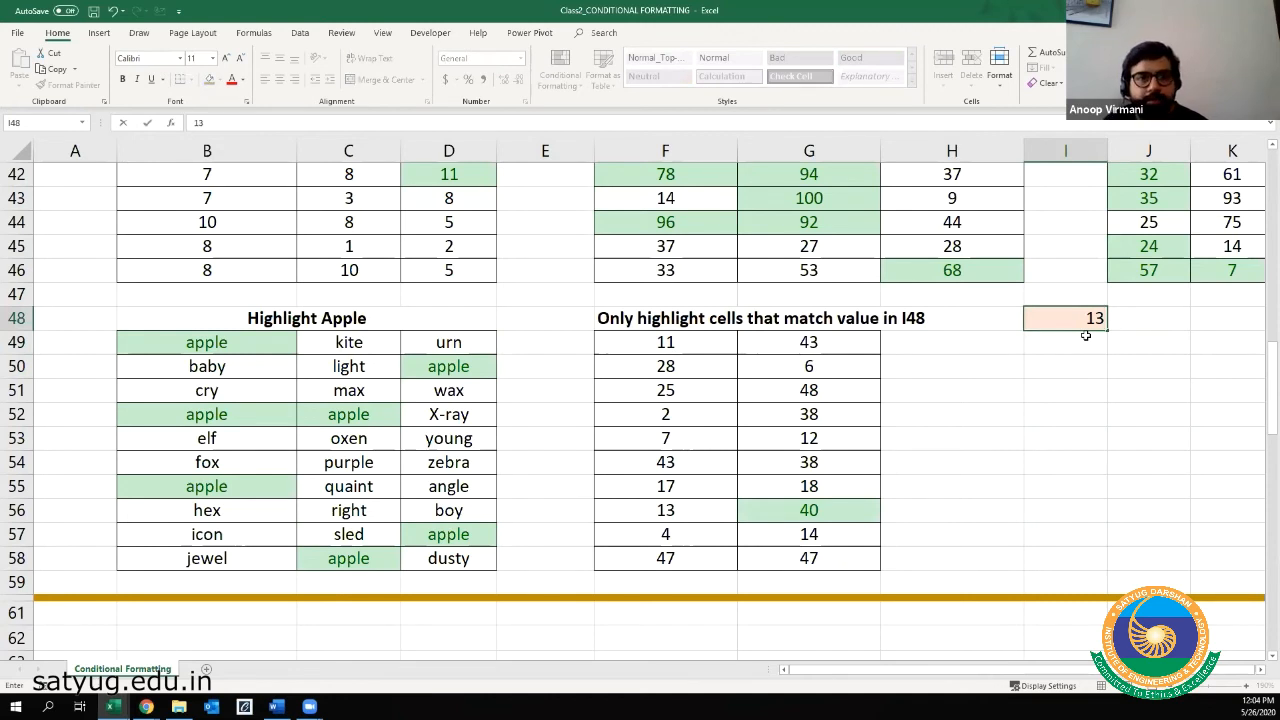
pyautogui.press('Return')
pyautogui.press('Up')
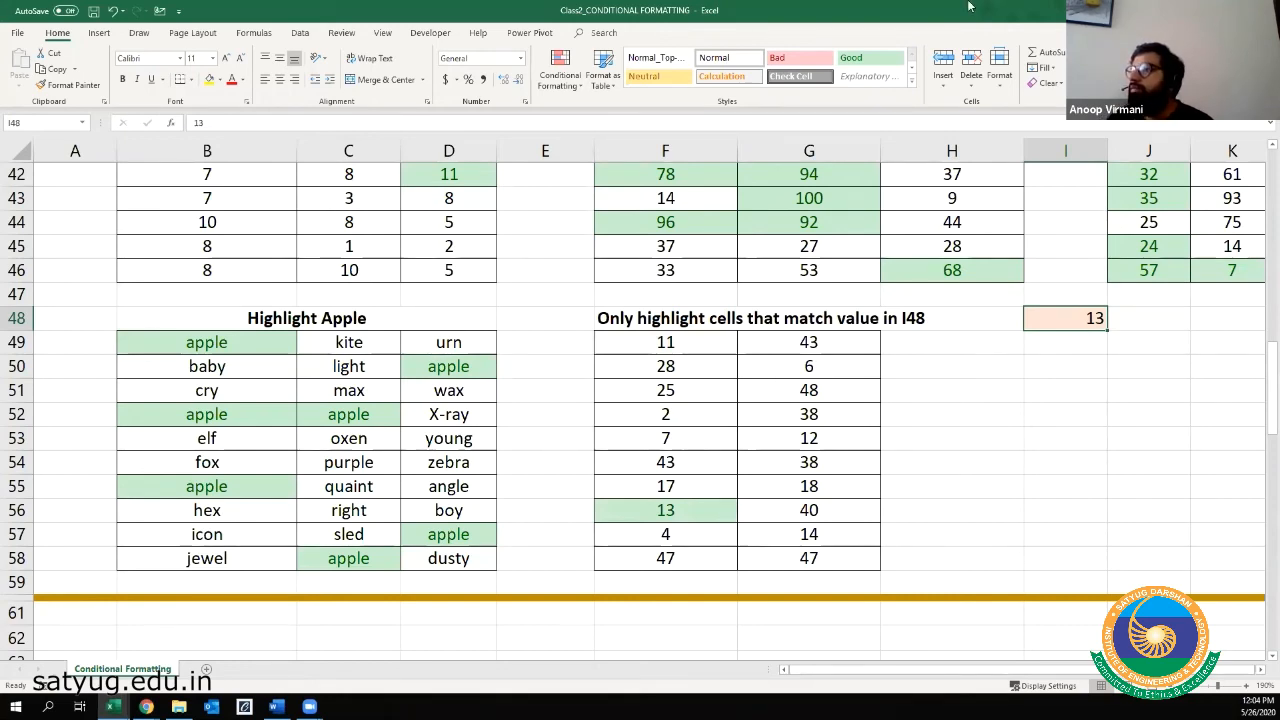
# - Return to the sales staff table at the start of the sheet and select cell C15
pyautogui.scroll(12, 909, 337)
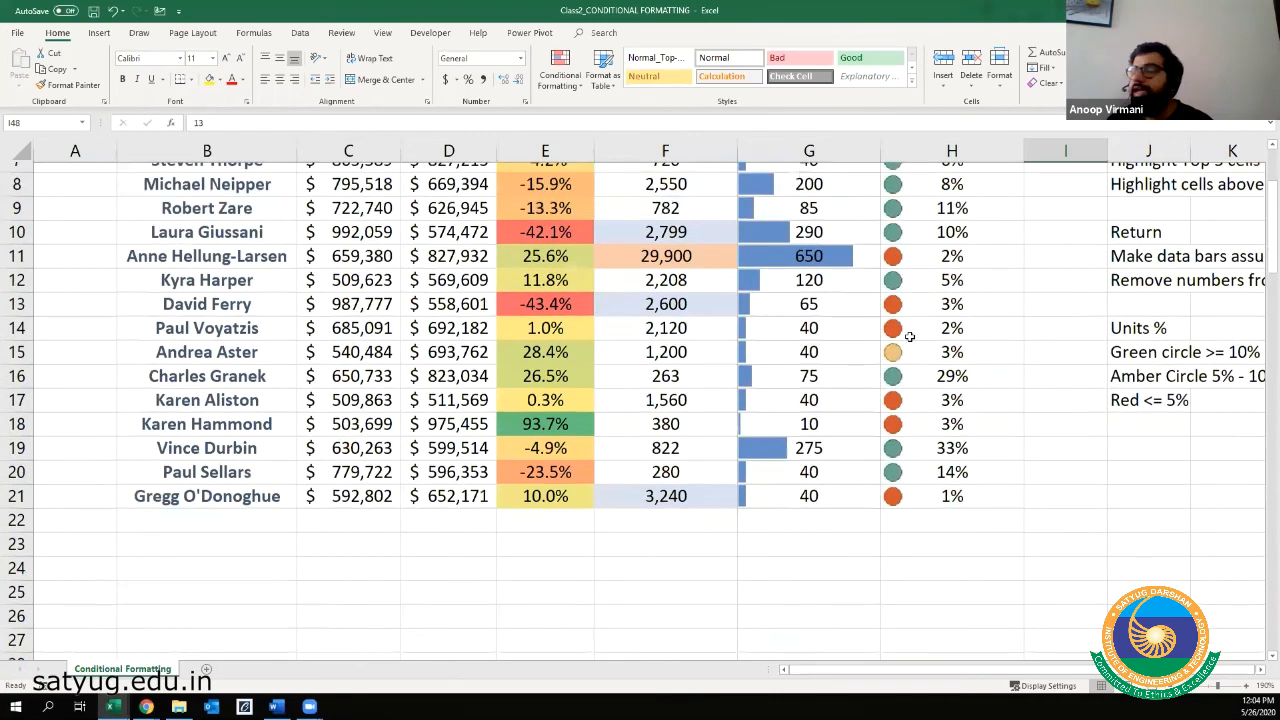
pyautogui.scroll(3, 909, 337)
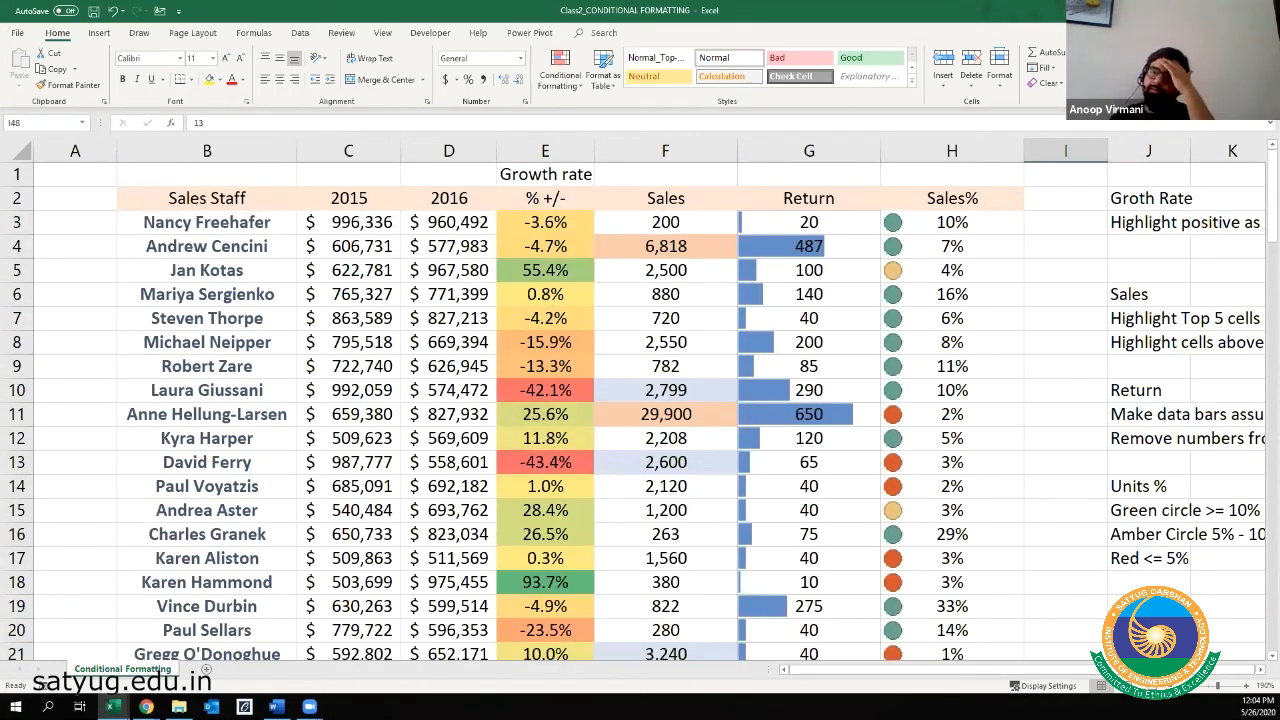
pyautogui.click(661, 450)
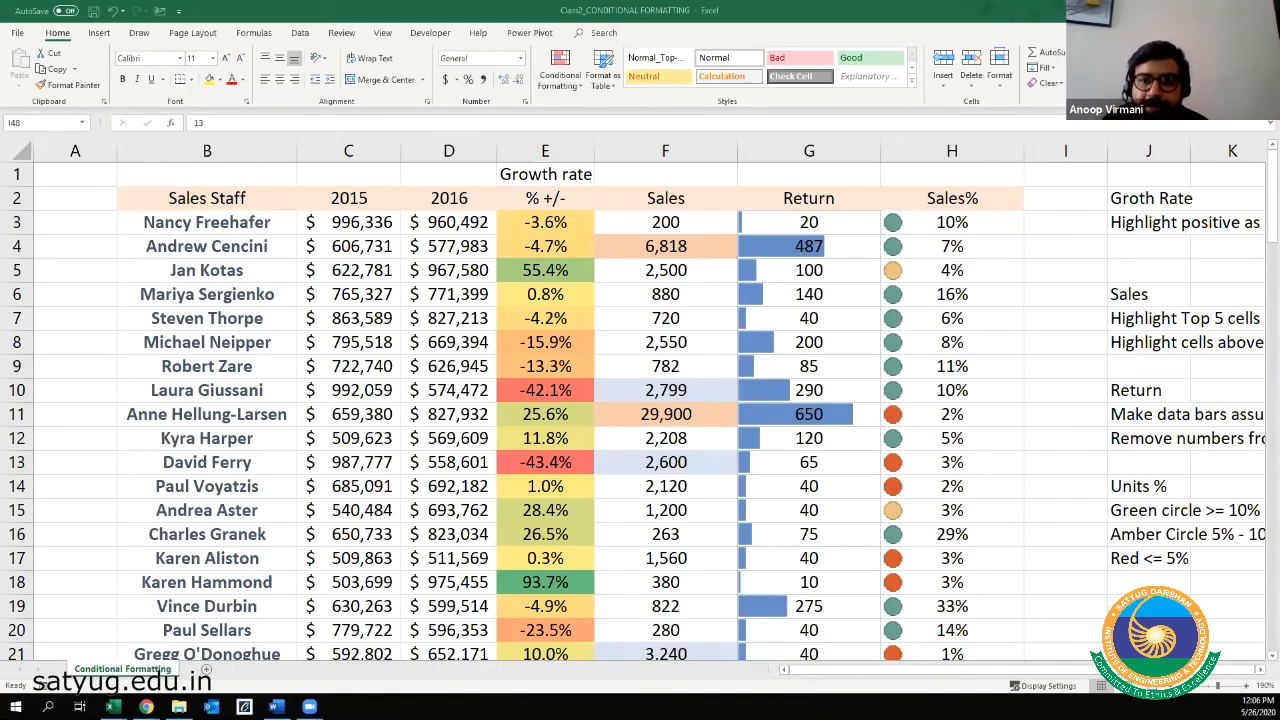
pyautogui.click(376, 506)
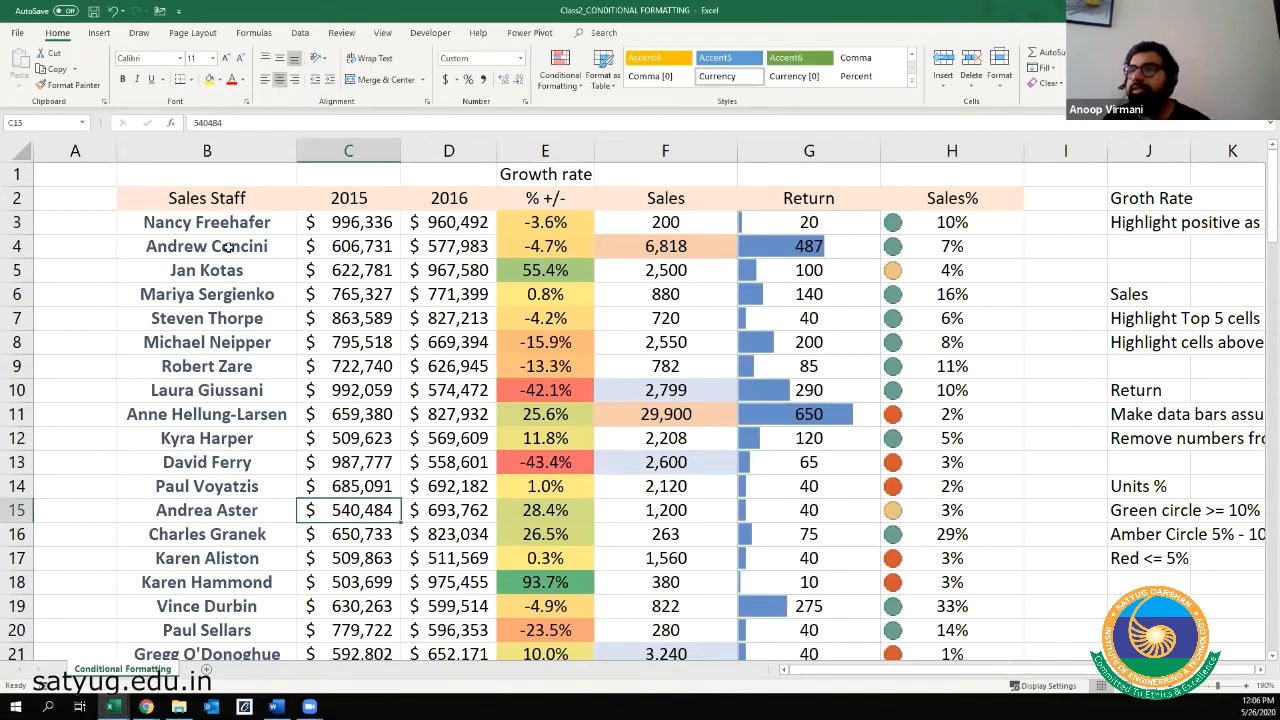
# - Switch to the Class2_Concat and Delimit workbook and show its Delimit_2 sheet
pyautogui.click(309, 707)
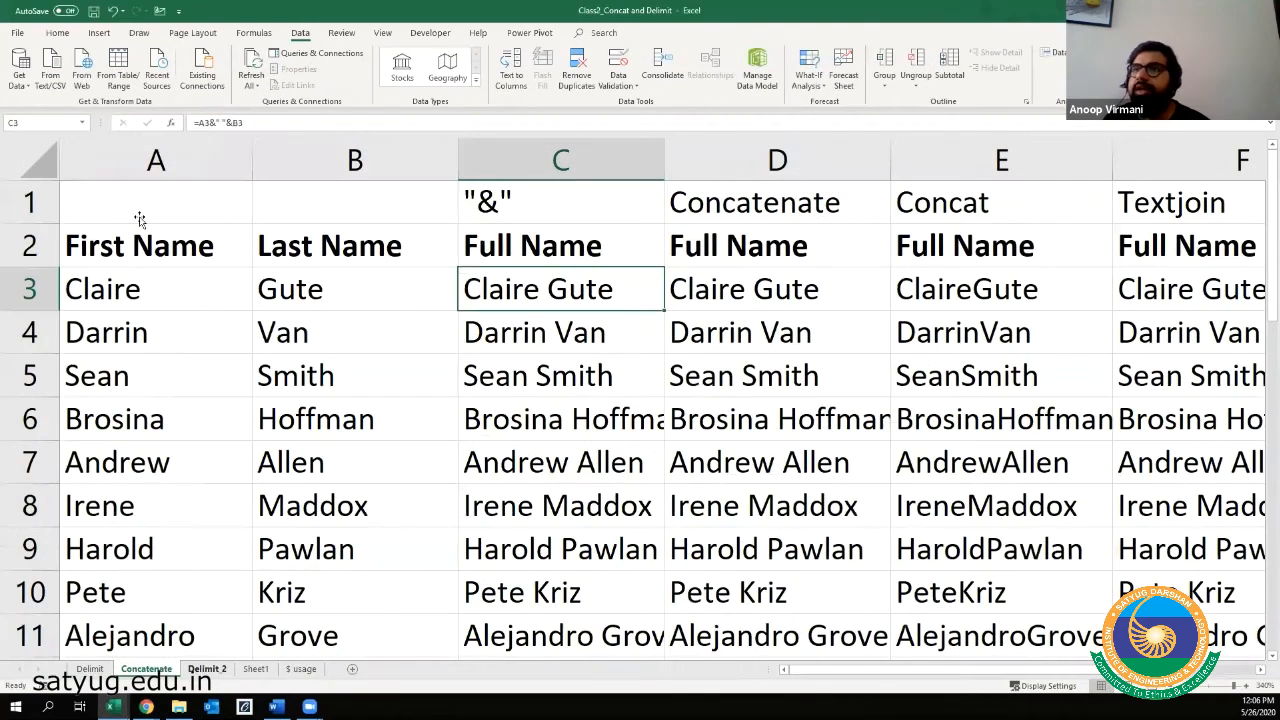
pyautogui.hotkey('ctrl', 'pagedown')
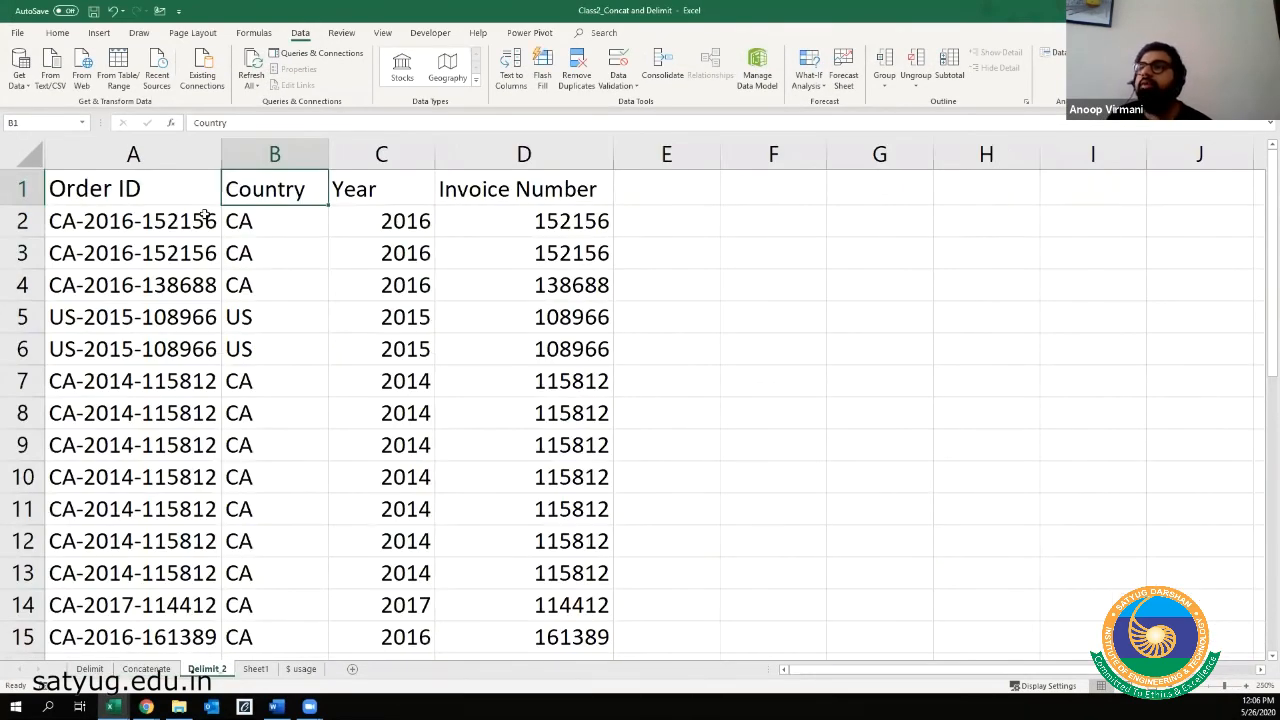
pyautogui.keyDown('ctrl'); pyautogui.scroll(-3, 204, 216); pyautogui.keyUp('ctrl')
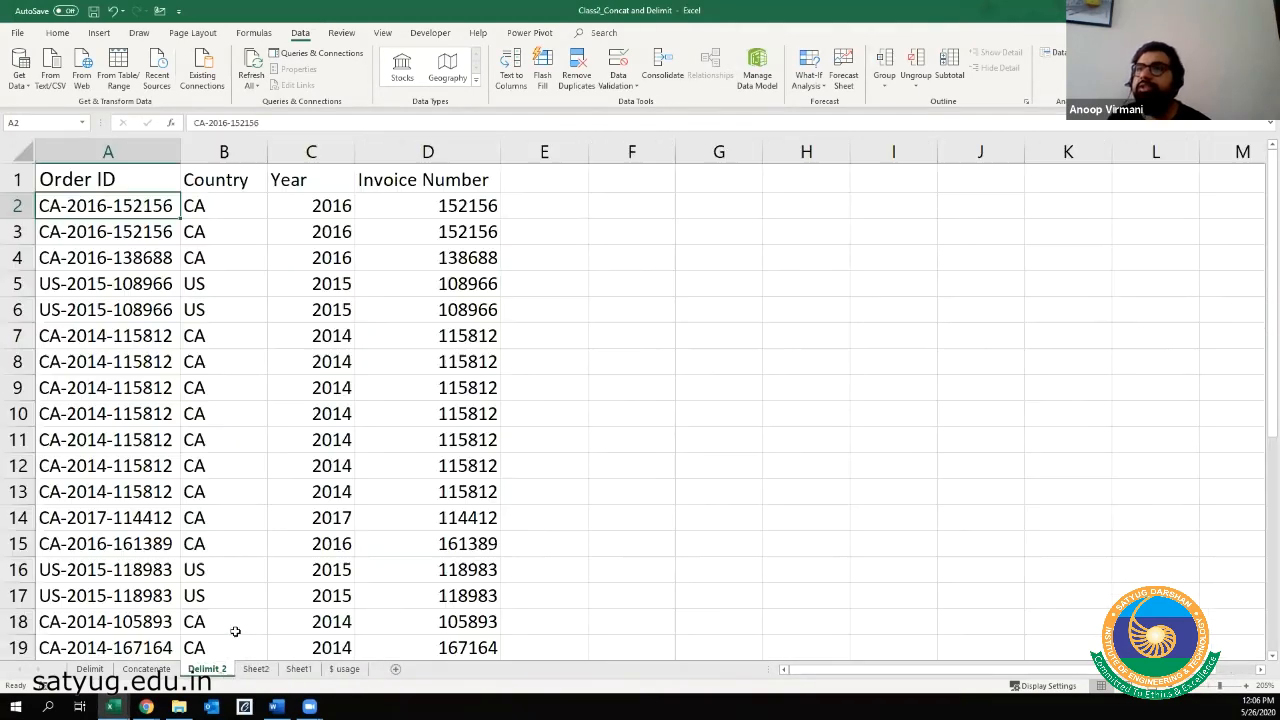
# - Copy the first five order IDs in A2:A6 of Delimit_2 and paste them at A1 of the blank Sheet2
pyautogui.press('Up')
pyautogui.press('Down')
pyautogui.hotkey('shift', 'Down')
pyautogui.hotkey('shift', 'Down')
pyautogui.hotkey('shift', 'Down')
pyautogui.hotkey('shift', 'Down')
pyautogui.hotkey('ctrl', 'c')
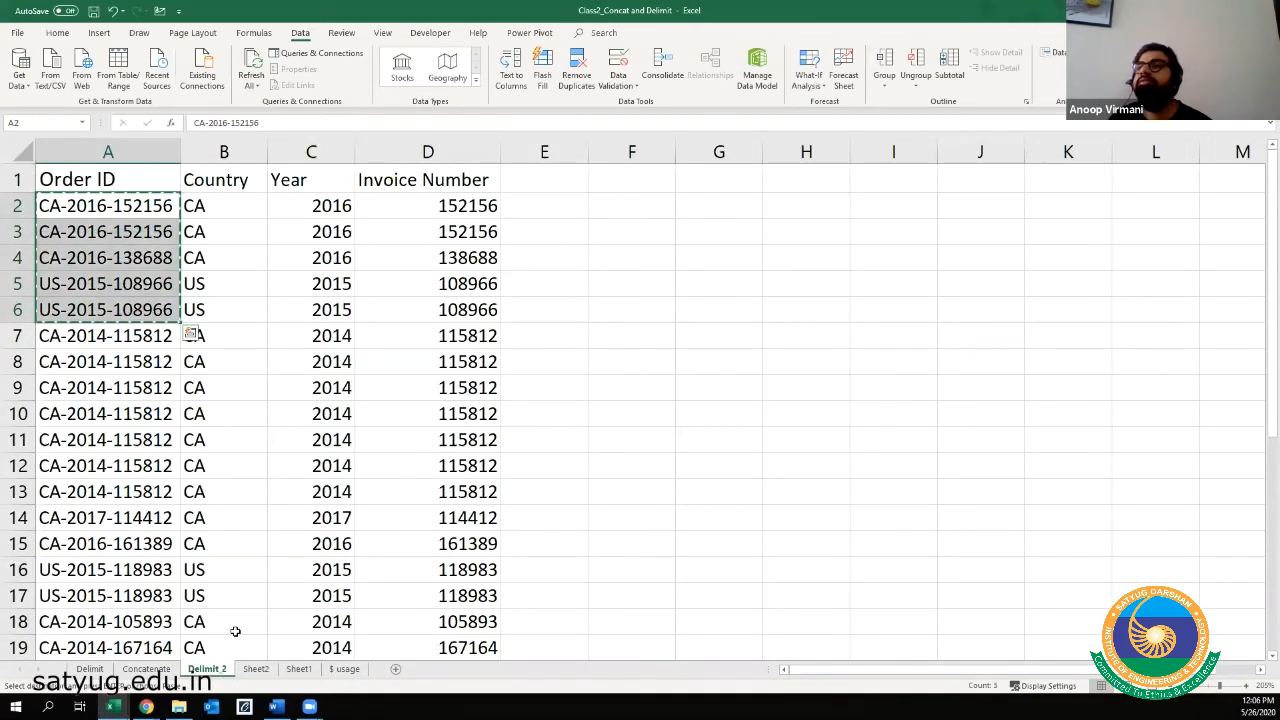
pyautogui.hotkey('ctrl', 'pagedown')
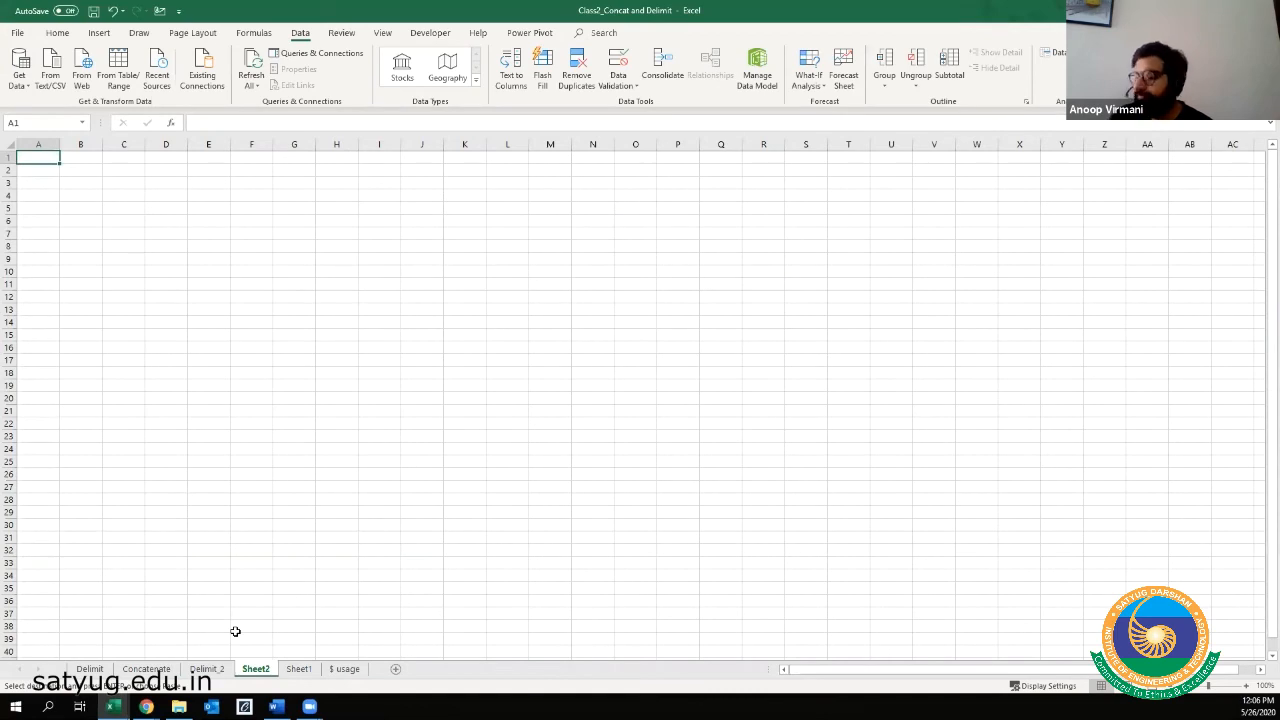
pyautogui.hotkey('ctrl', 'v')
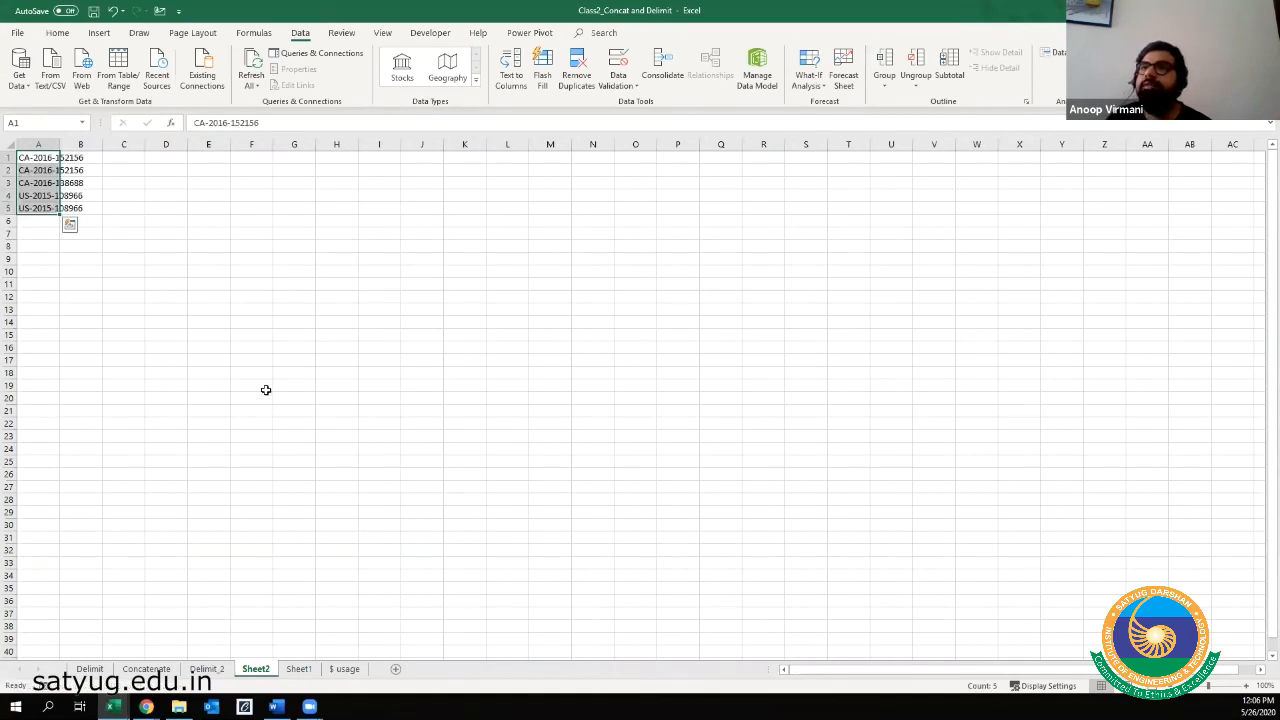
# - Enlarge the view of Sheet2 and autofit column A to the pasted order IDs
pyautogui.keyDown('ctrl'); pyautogui.scroll(9, 266, 389); pyautogui.keyUp('ctrl')
pyautogui.keyDown('ctrl'); pyautogui.scroll(4, 443, 391); pyautogui.keyUp('ctrl')
pyautogui.click(357, 421)
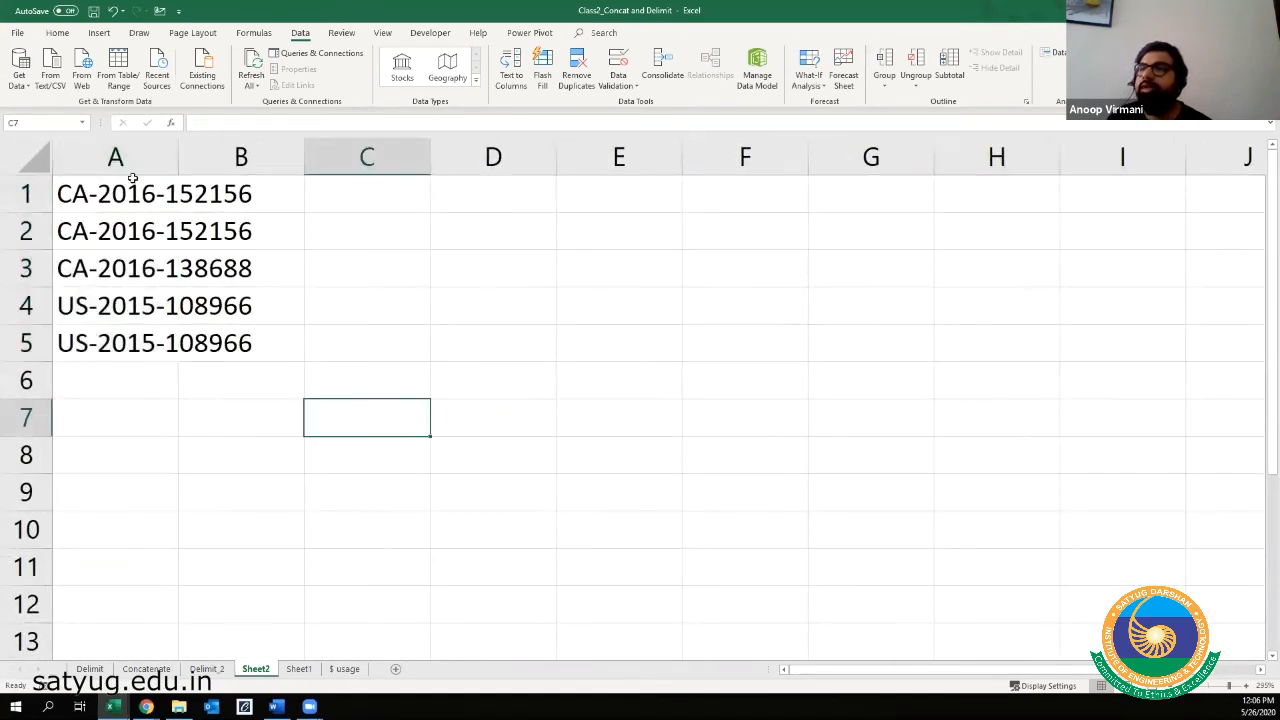
pyautogui.click(126, 183)
pyautogui.doubleClick(183, 157)
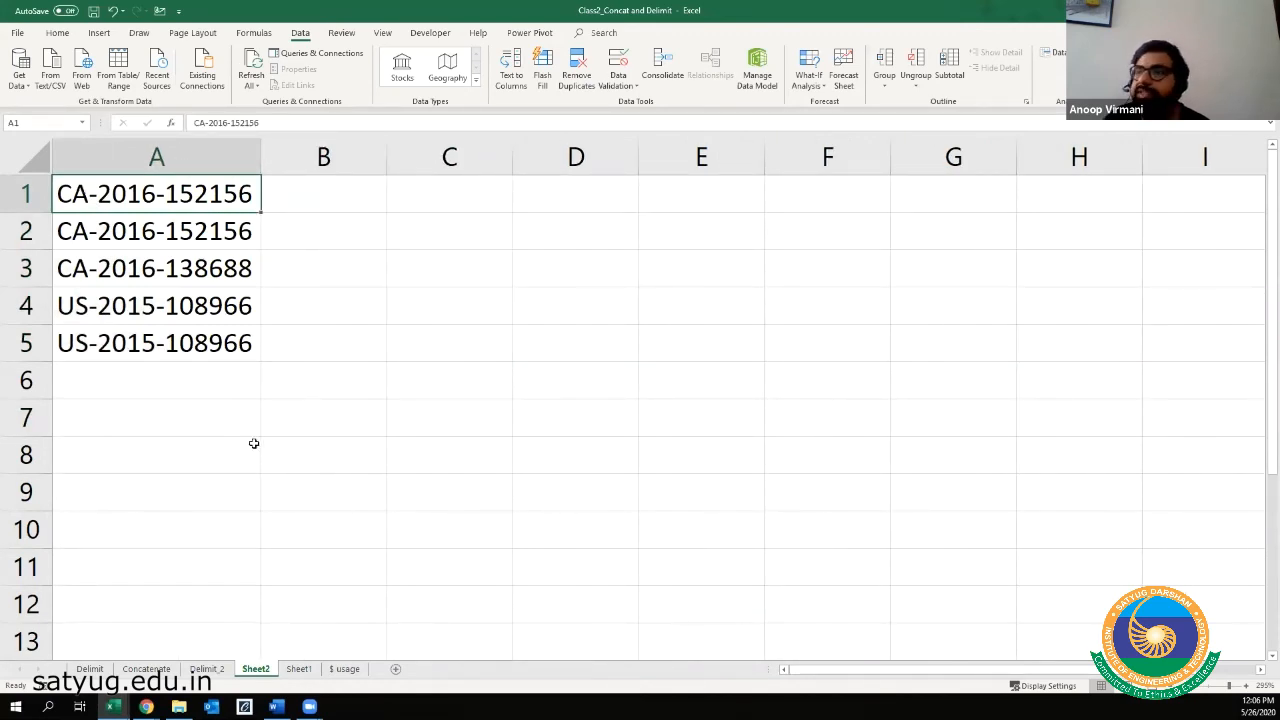
# - Try the sample delimiter symbols !, & and * one after another in B7, erasing each one
pyautogui.click(330, 416)
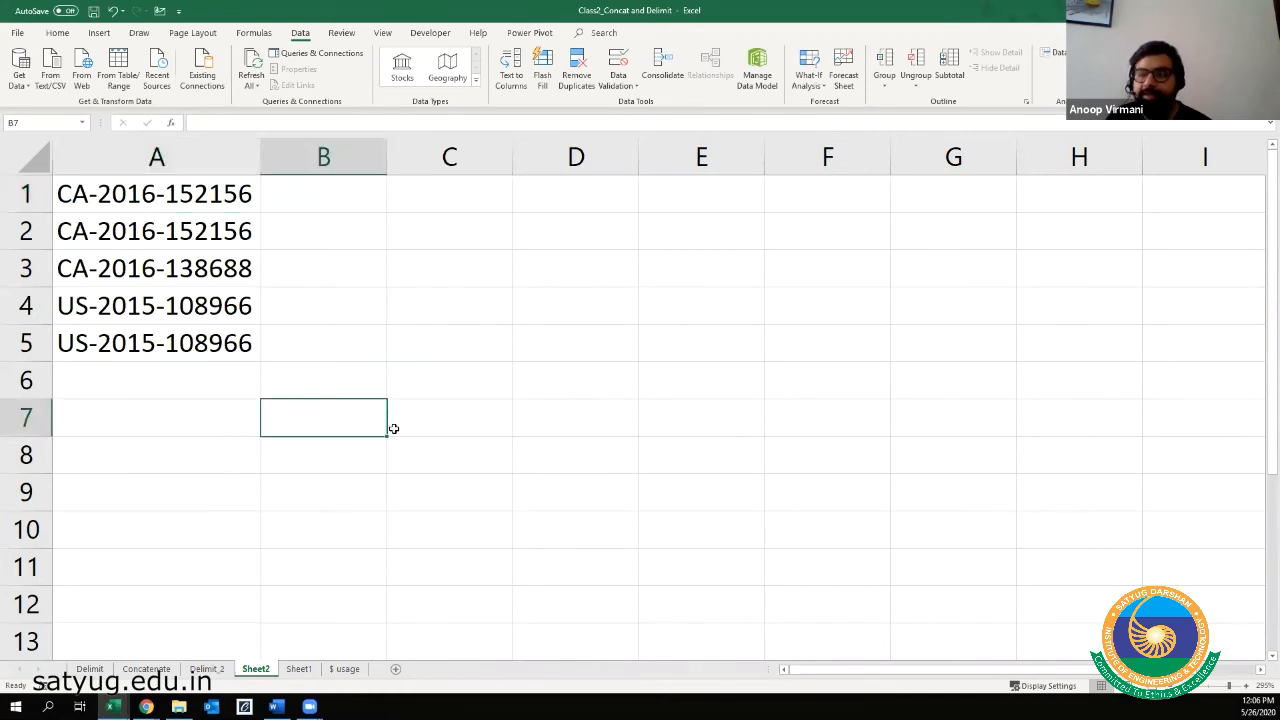
pyautogui.write('!')
pyautogui.press('BackSpace')
pyautogui.write('&')
pyautogui.press('BackSpace')
pyautogui.write('*')
pyautogui.press('BackSpace')
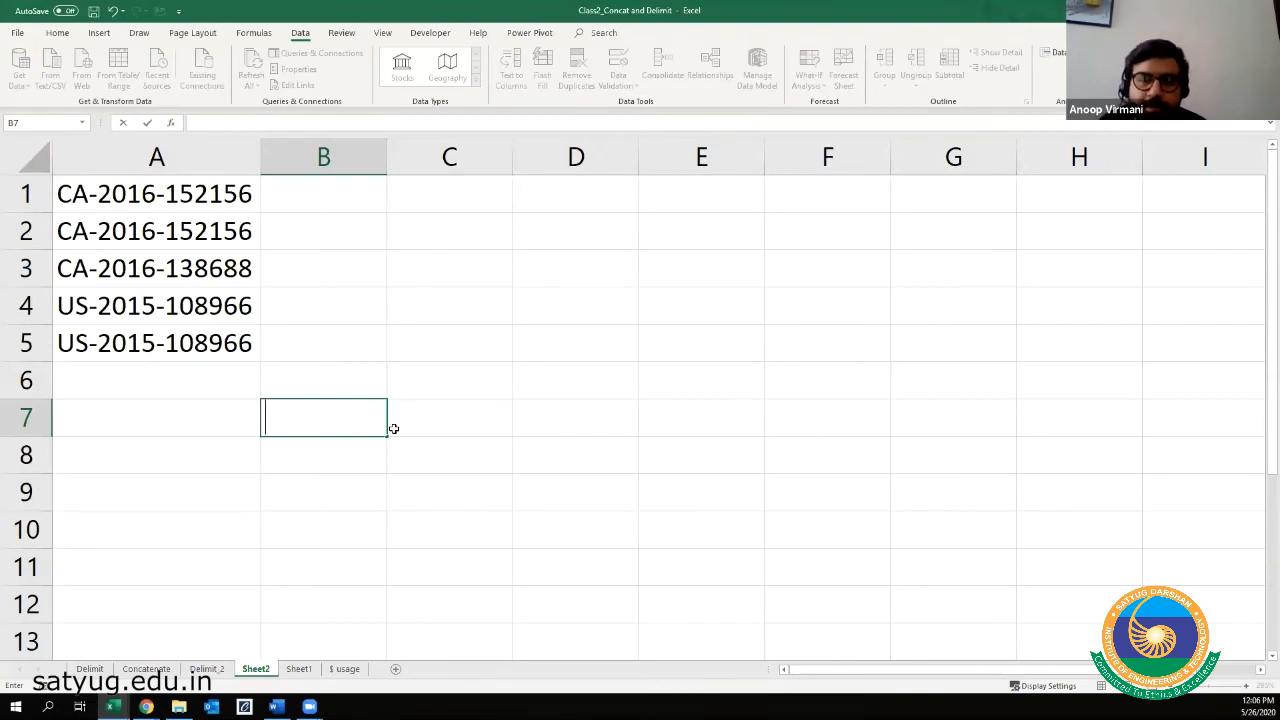
pyautogui.press('Return')
pyautogui.press('Up')
pyautogui.hotkey('ctrl', 'Up')
pyautogui.press('Left')
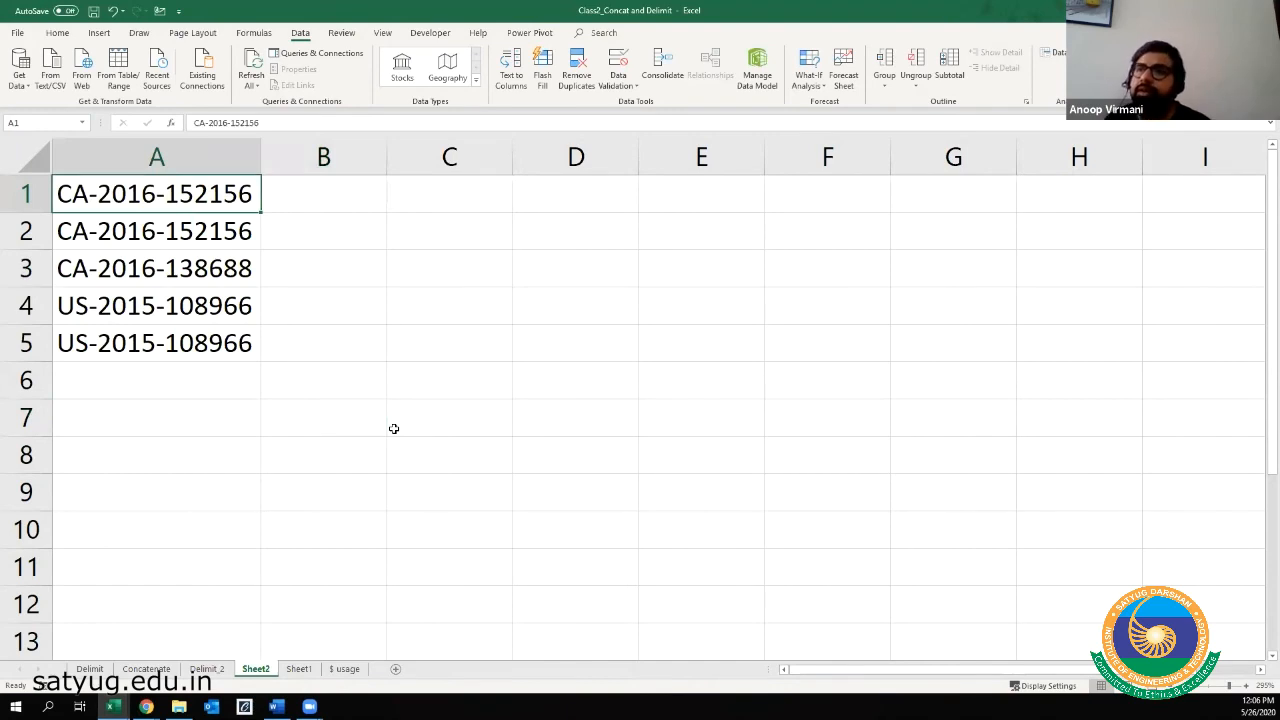
pyautogui.hotkey('ctrl', 'shift', 'Down')
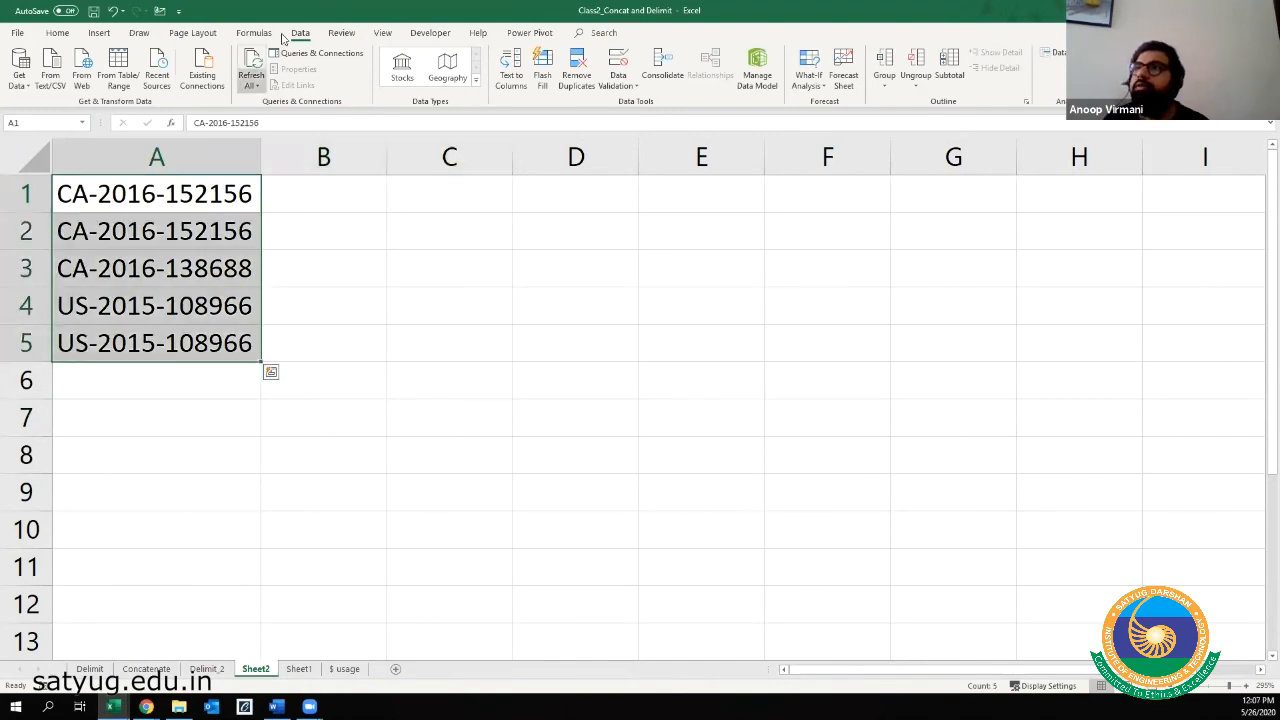
pyautogui.hotkey('ctrl', 'q')
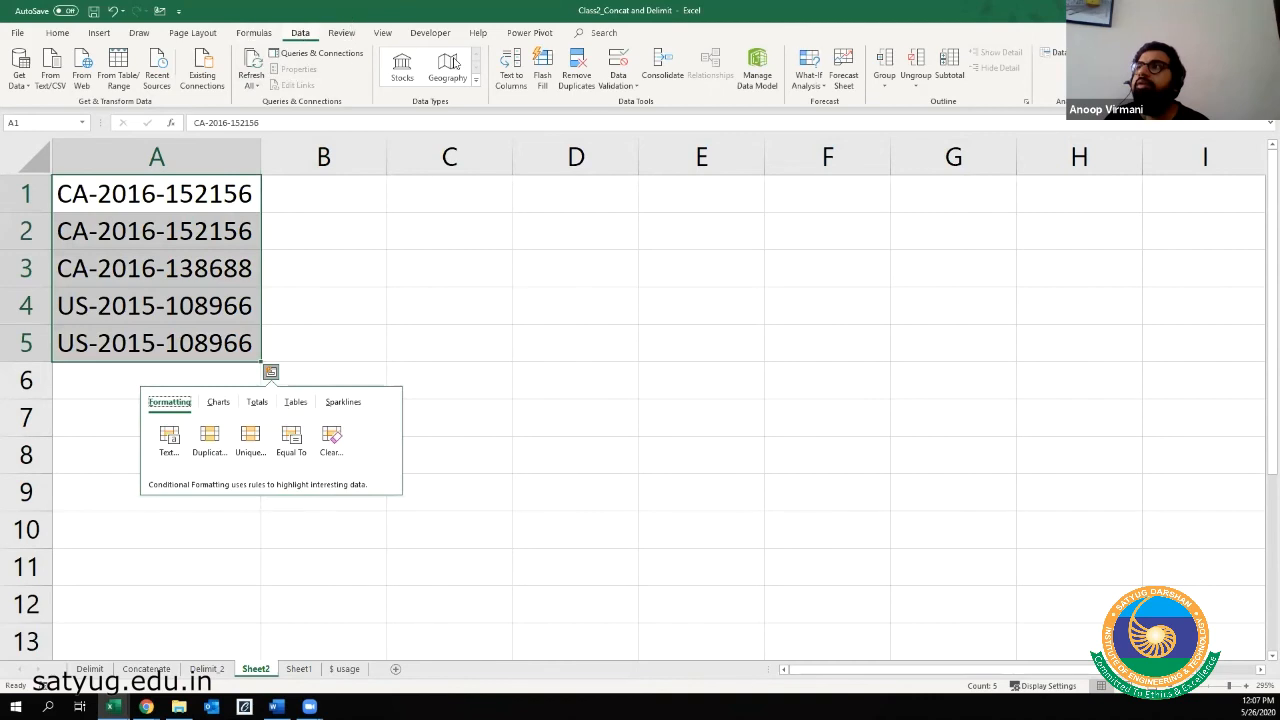
pyautogui.click(524, 85)
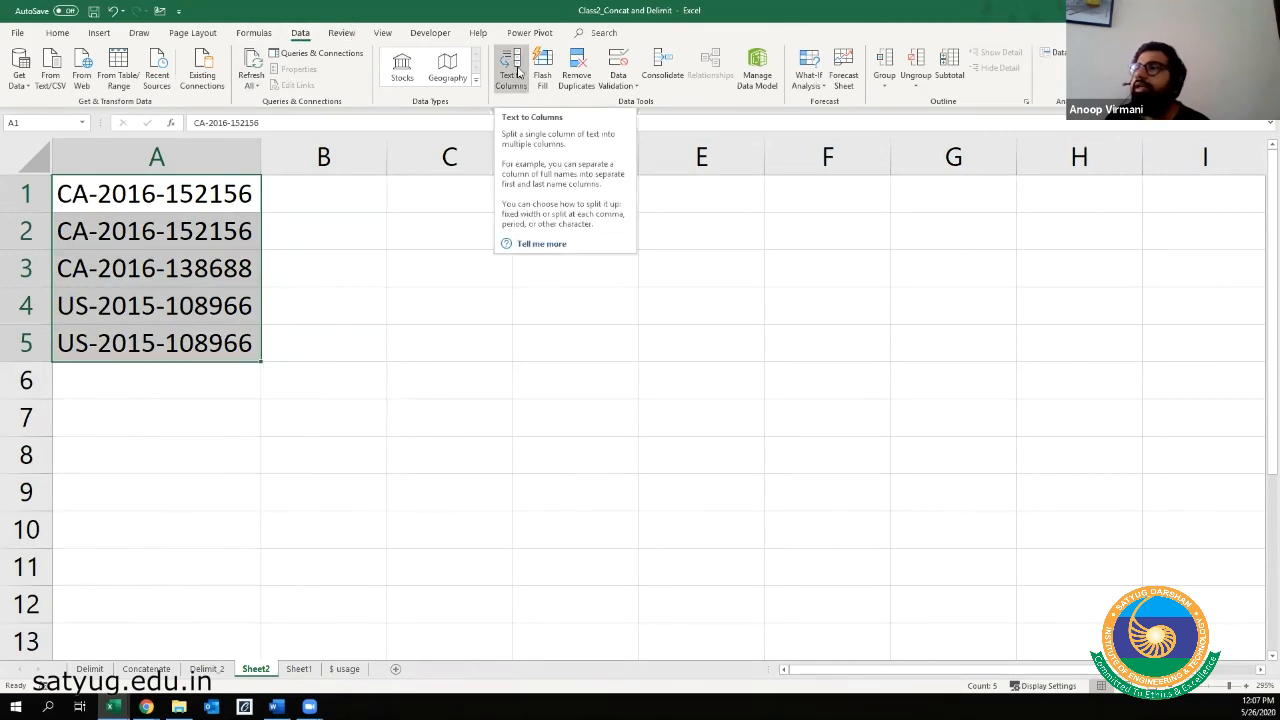
pyautogui.click(524, 85)
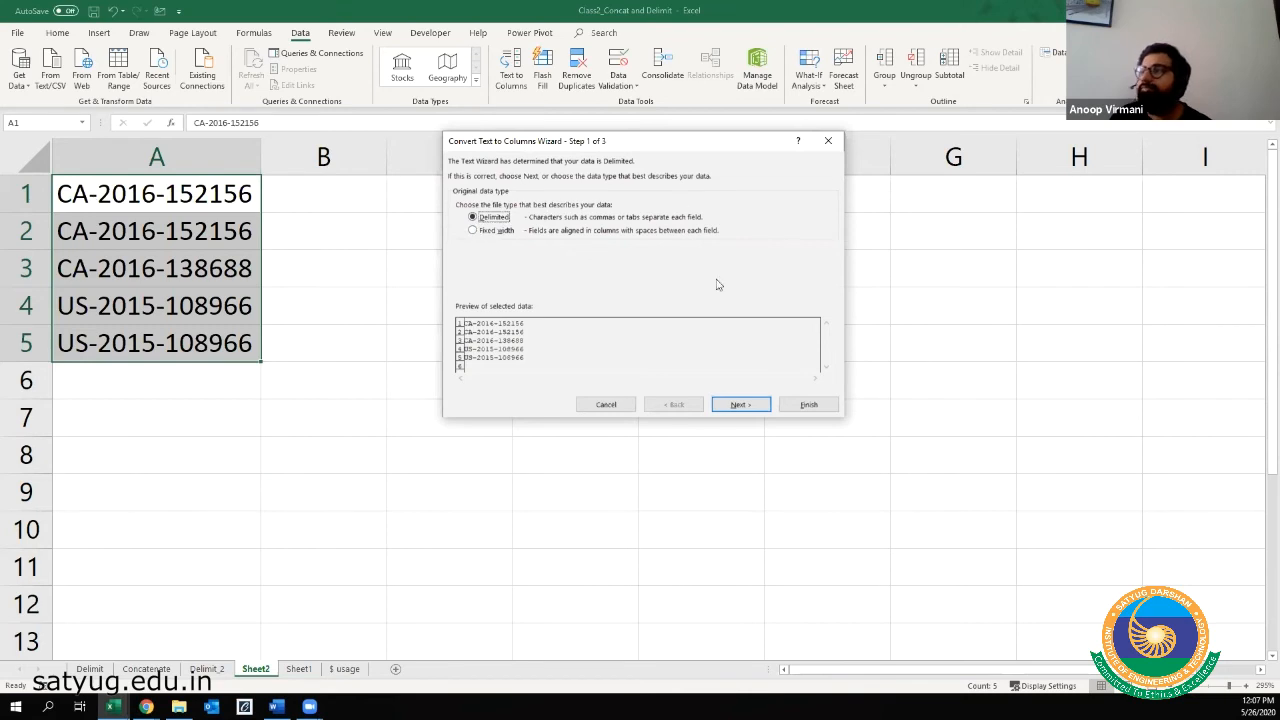
pyautogui.click(828, 140)
pyautogui.click(322, 490)
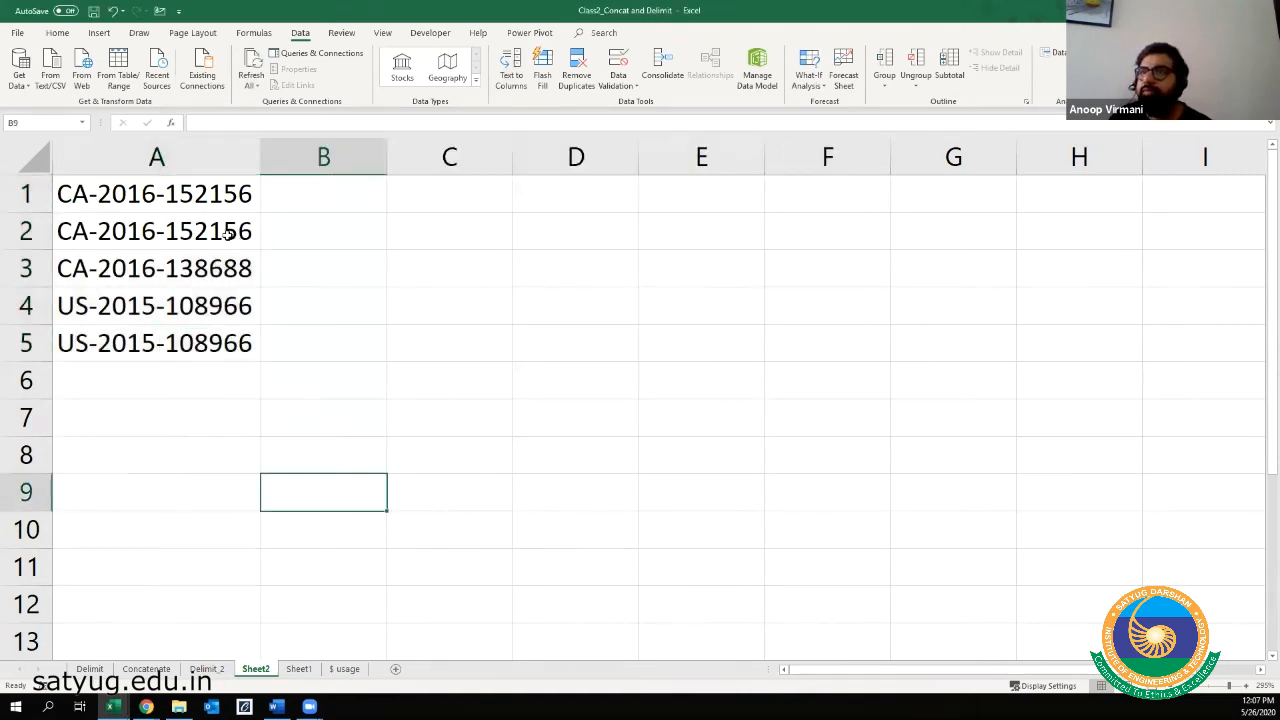
# - Duplicate the order IDs of A1:A5 at A9 and delete the blank row 8 above the copy
pyautogui.click(169, 195)
pyautogui.hotkey('ctrl', 'shift', 'Down')
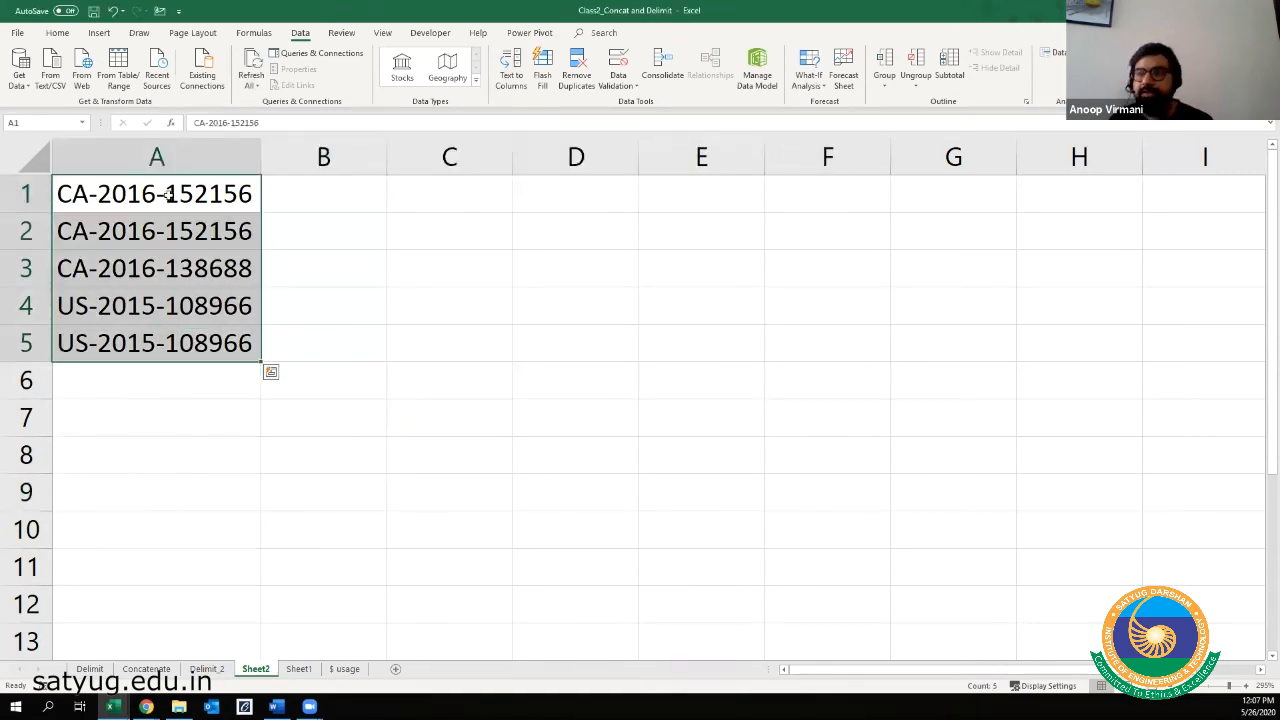
pyautogui.hotkey('ctrl', 'c')
pyautogui.press('Down')
pyautogui.press('Down')
pyautogui.press('Down')
pyautogui.press('Down')
pyautogui.hotkey('ctrl', 'v')
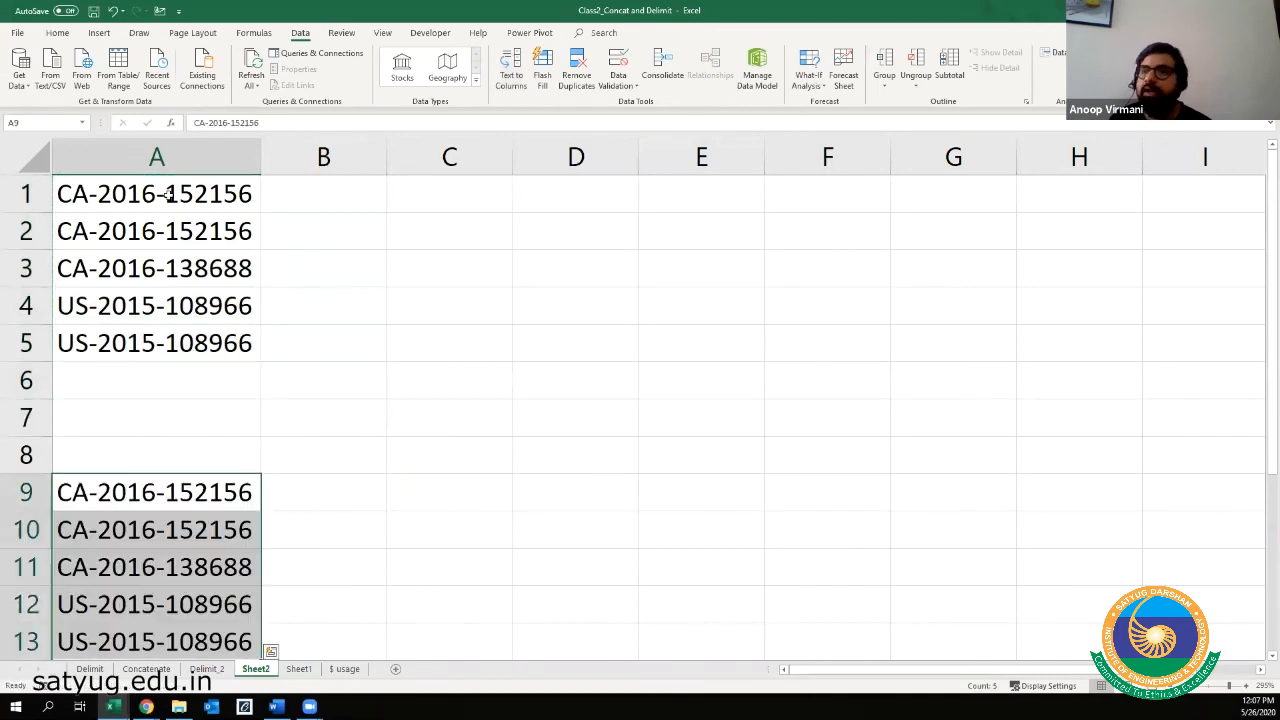
pyautogui.click(14, 455)
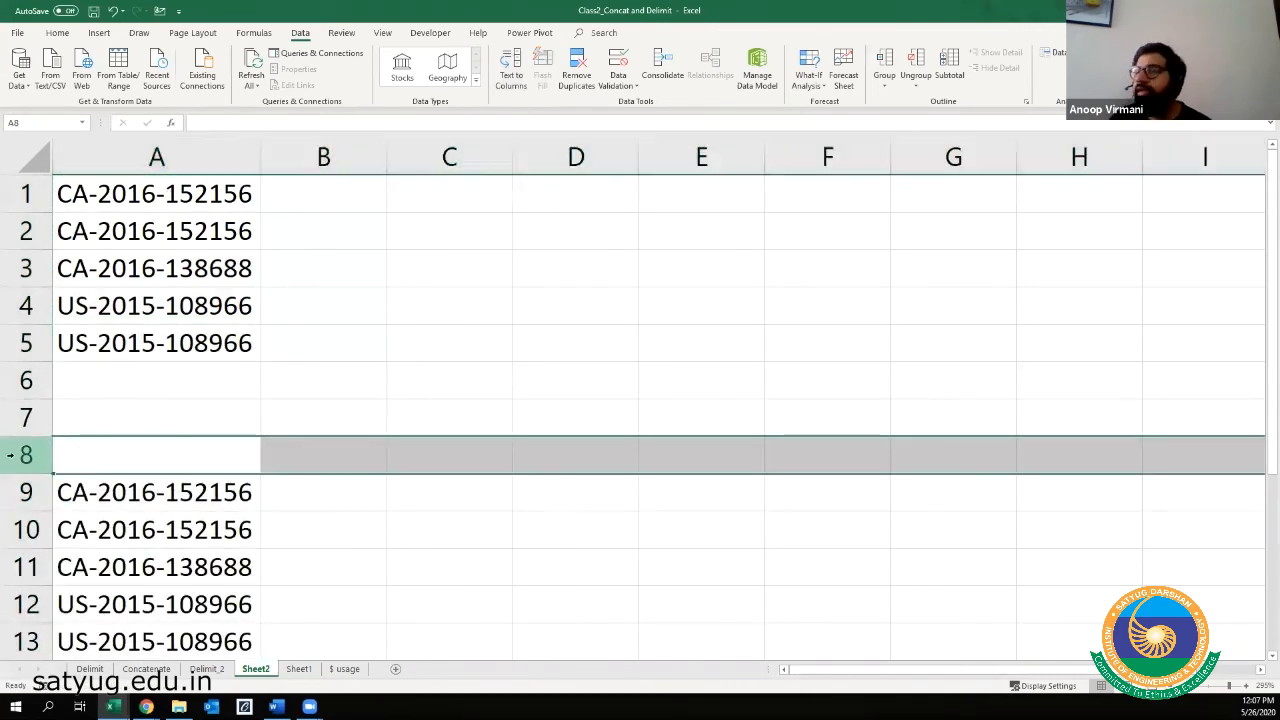
pyautogui.hotkey('ctrl', '-')
# - Remove all hyphens from the copied order IDs in A8:A12 by replacing them with nothing
pyautogui.click(195, 447)
pyautogui.moveTo(195, 447); pyautogui.dragTo(200, 605)
pyautogui.hotkey('ctrl', 'f')
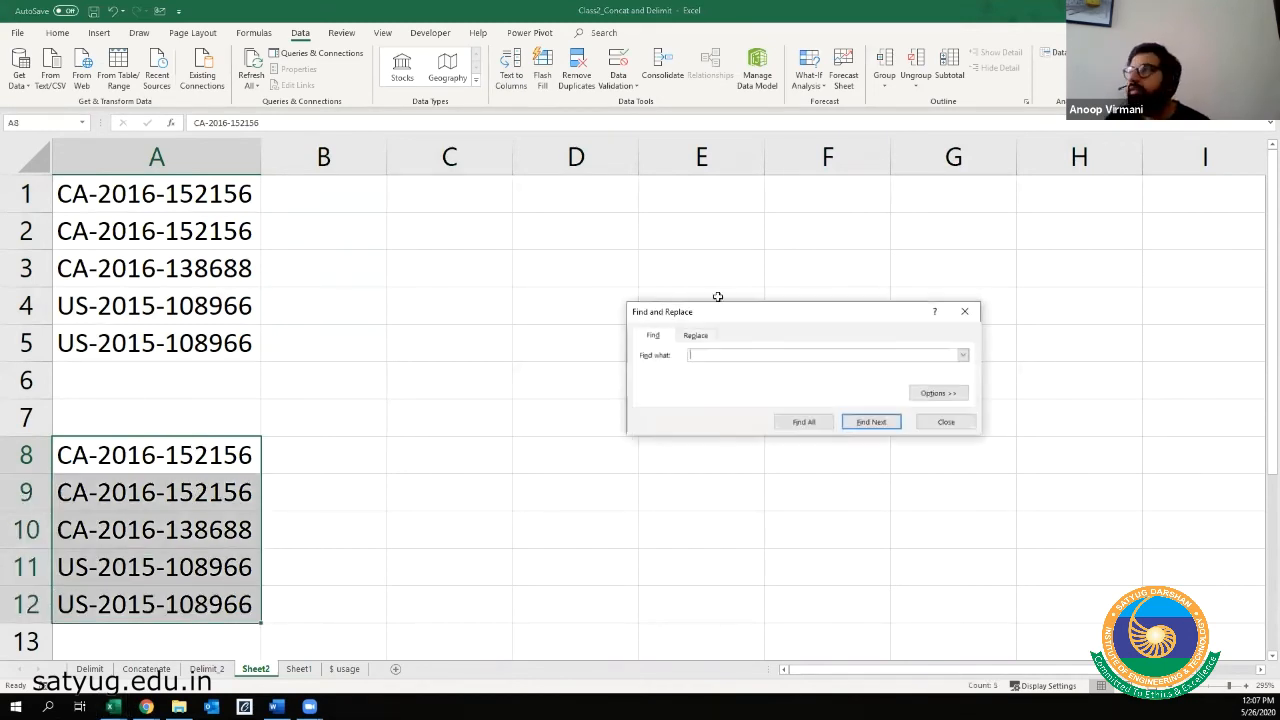
pyautogui.click(696, 335)
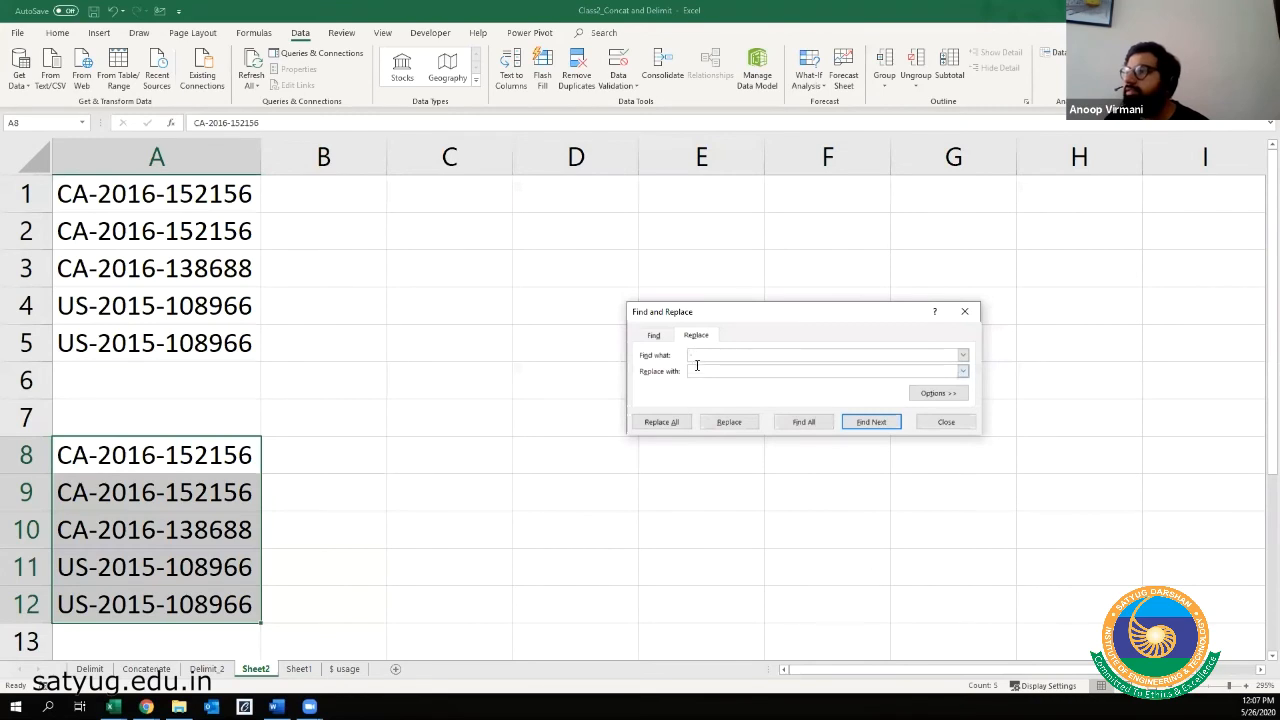
pyautogui.click(661, 423)
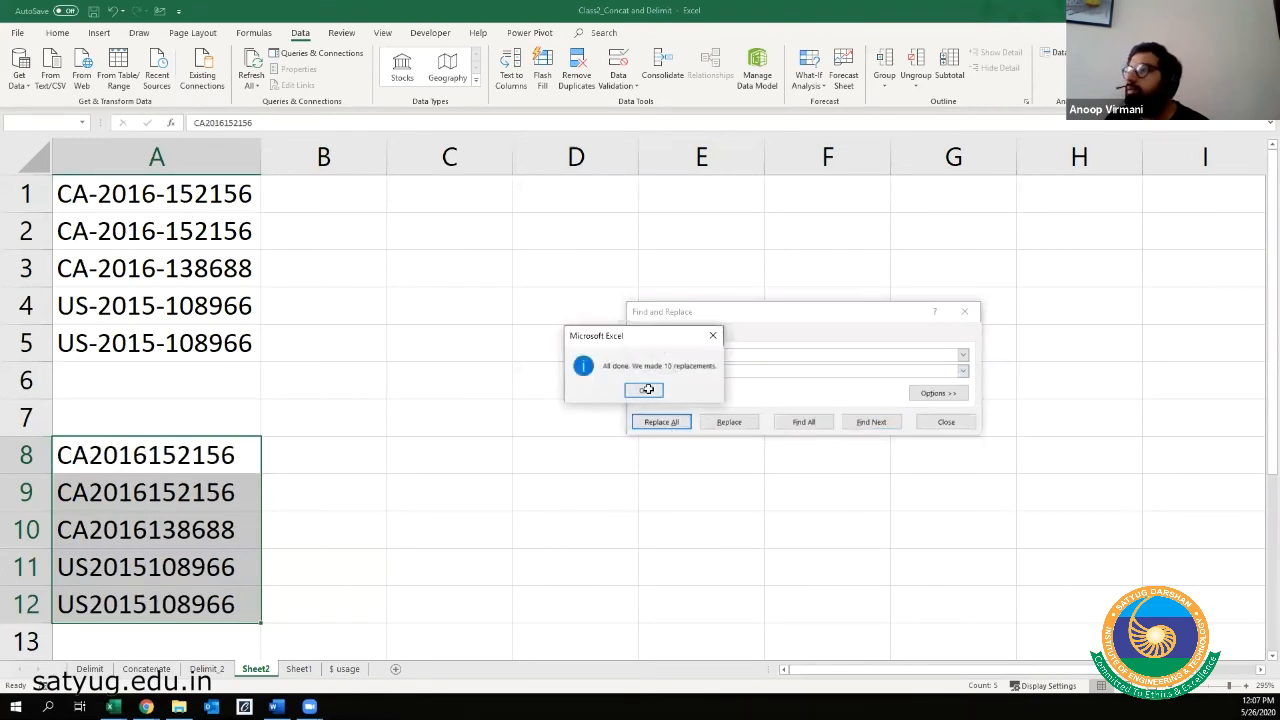
pyautogui.click(643, 391)
pyautogui.click(950, 424)
# - Compare the hyphenated order IDs in A1:A5 with the hyphen-free copies in A8:A12
pyautogui.click(289, 574)
pyautogui.click(130, 193)
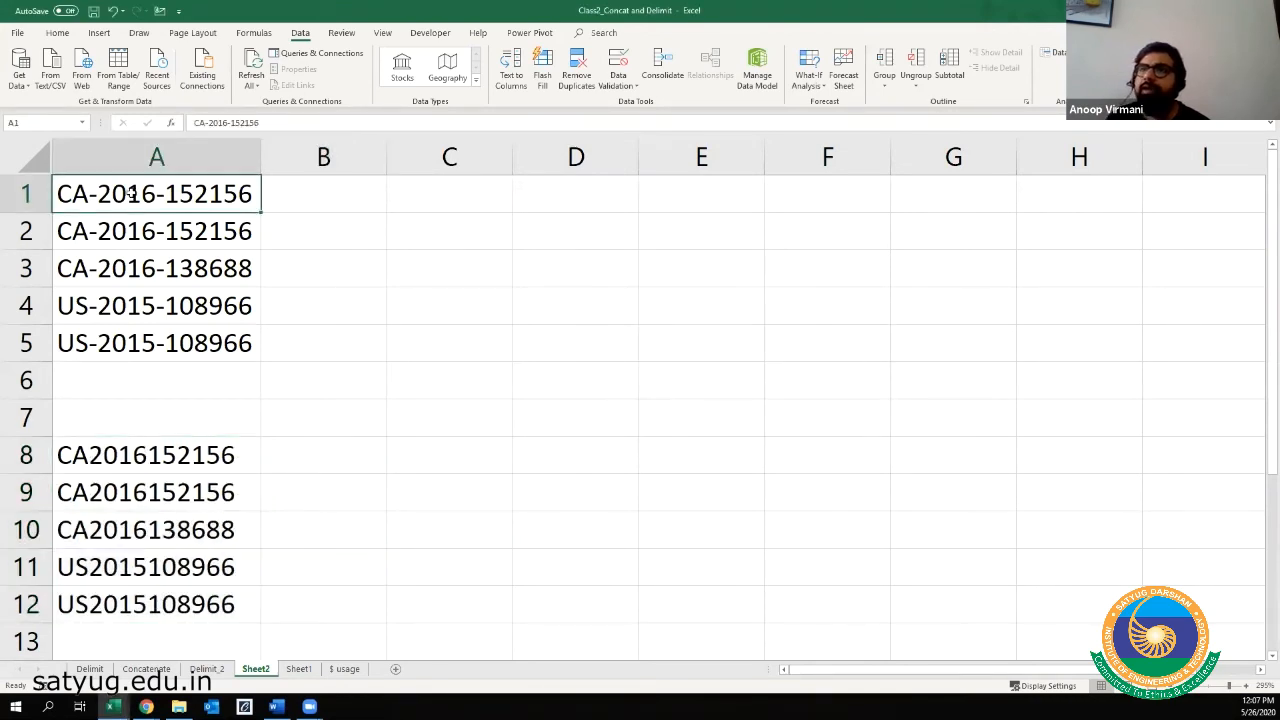
pyautogui.moveTo(113, 192); pyautogui.dragTo(117, 346)
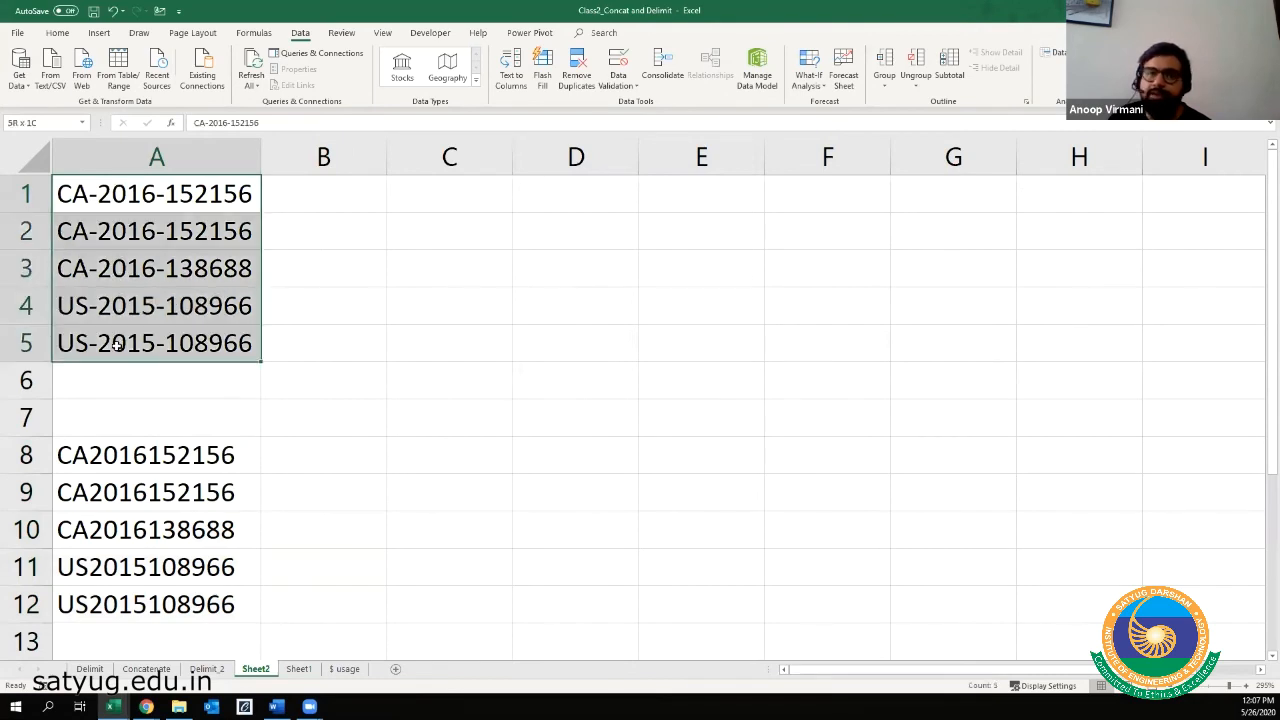
pyautogui.moveTo(163, 463); pyautogui.dragTo(150, 603)
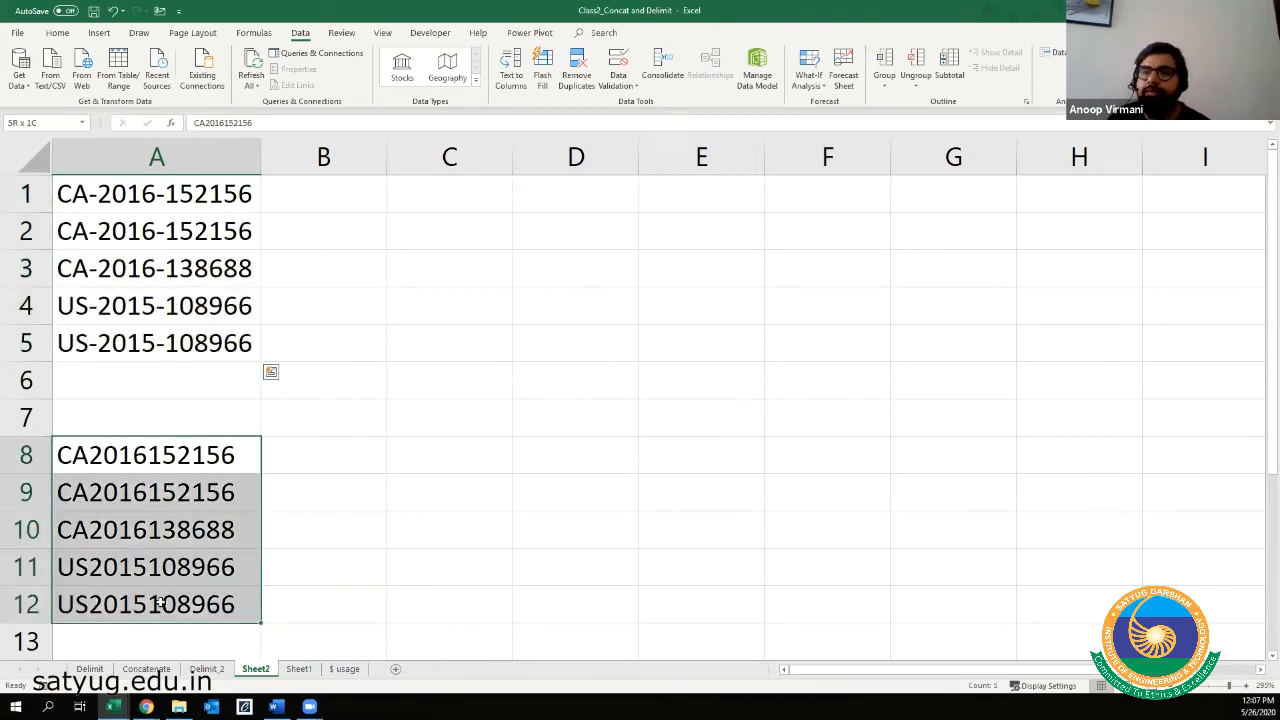
# - Start Text to Columns on the order IDs in A1:A5 with the Delimited data type and continue to the delimiter settings
pyautogui.moveTo(123, 192); pyautogui.dragTo(148, 341)
pyautogui.click(511, 78)
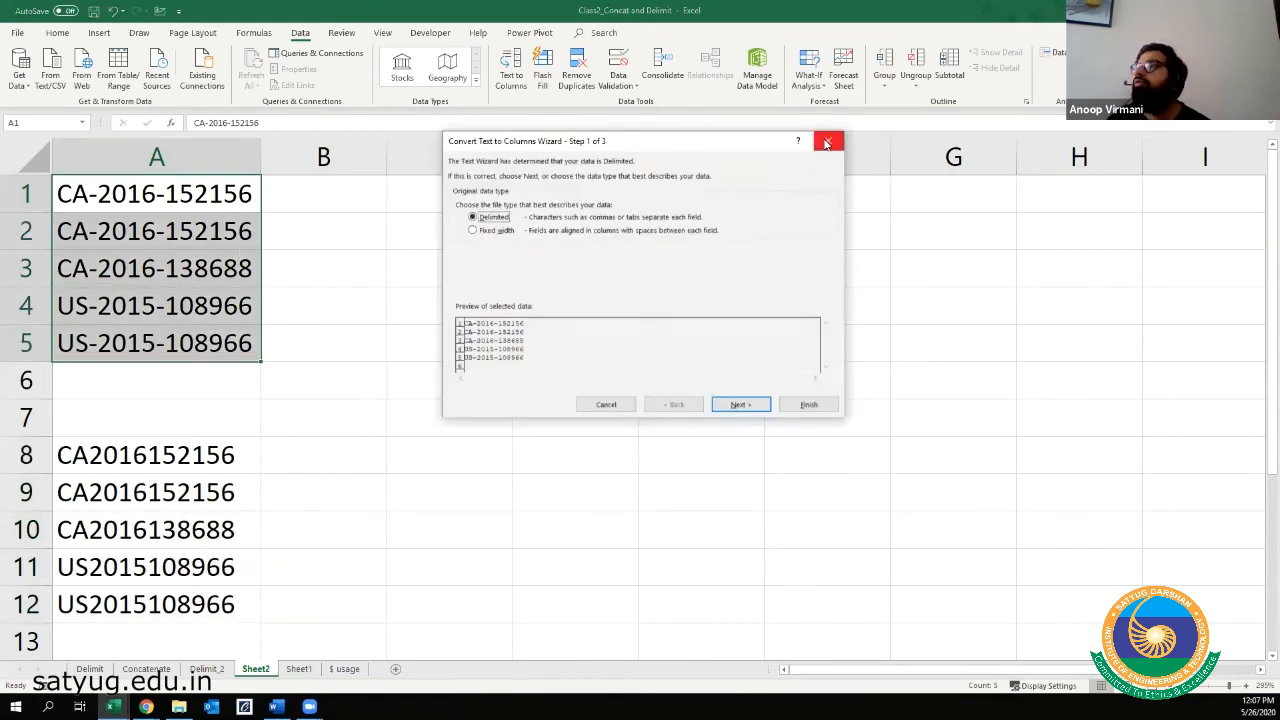
pyautogui.click(828, 141)
pyautogui.hotkey('ctrl', 'q')
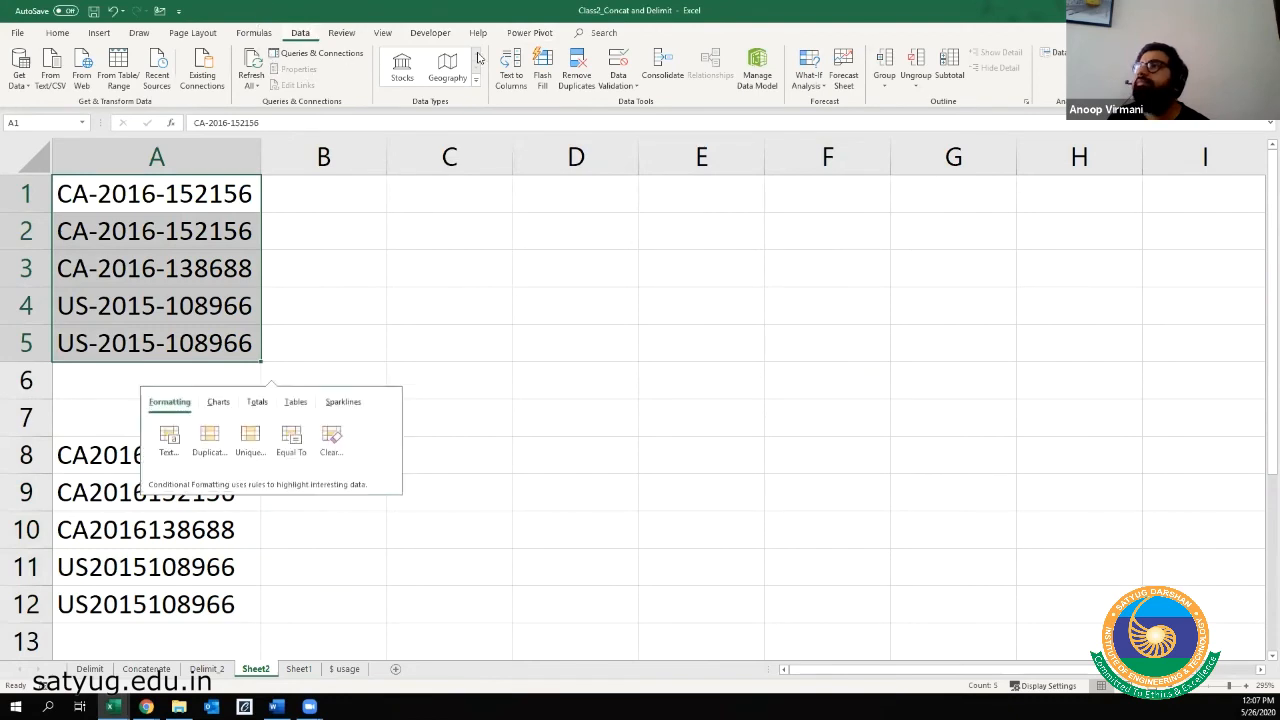
pyautogui.click(521, 91)
pyautogui.click(521, 91)
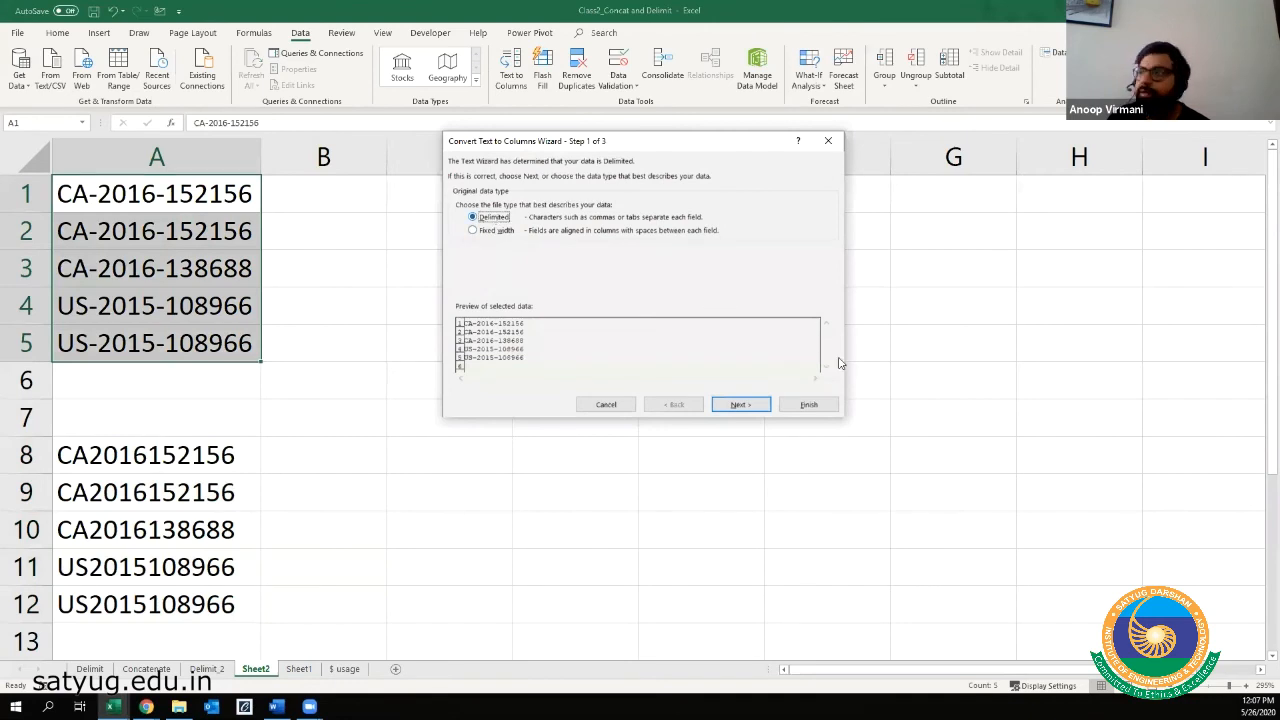
pyautogui.click(742, 404)
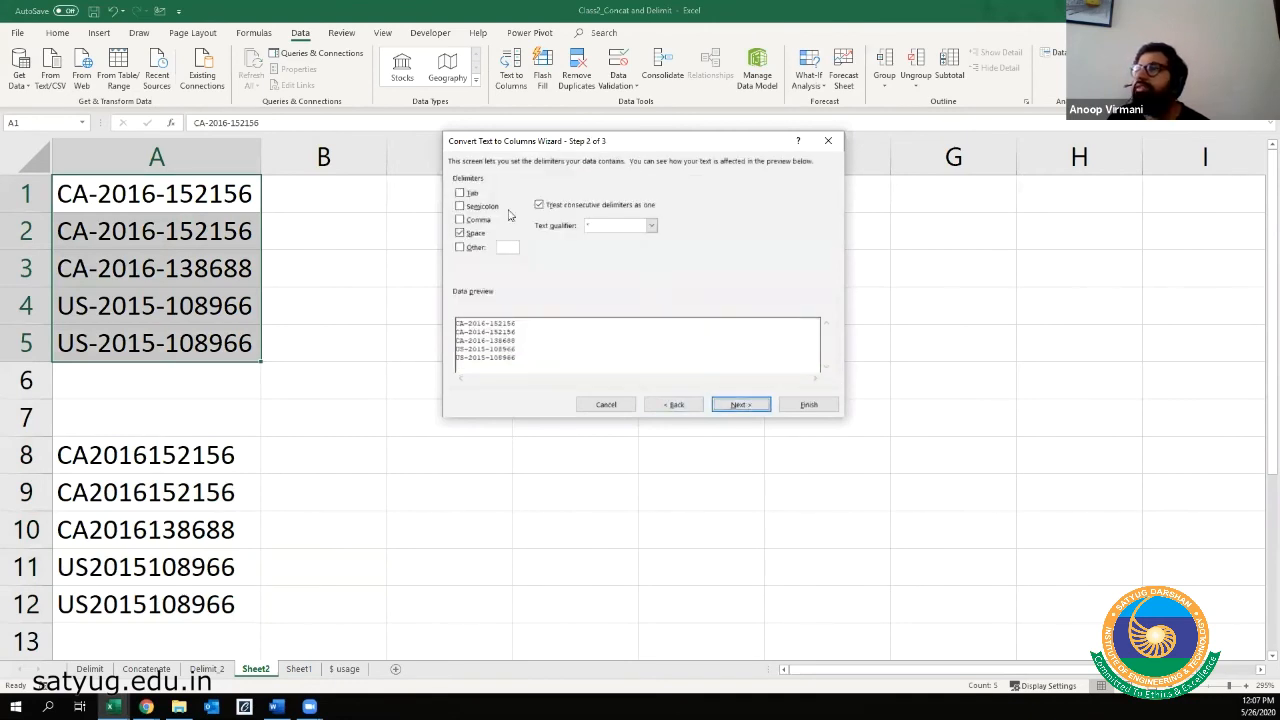
# - Replace the Space delimiter with a custom hyphen, without treating consecutive delimiters as one, and continue to the column formats
pyautogui.click(459, 234)
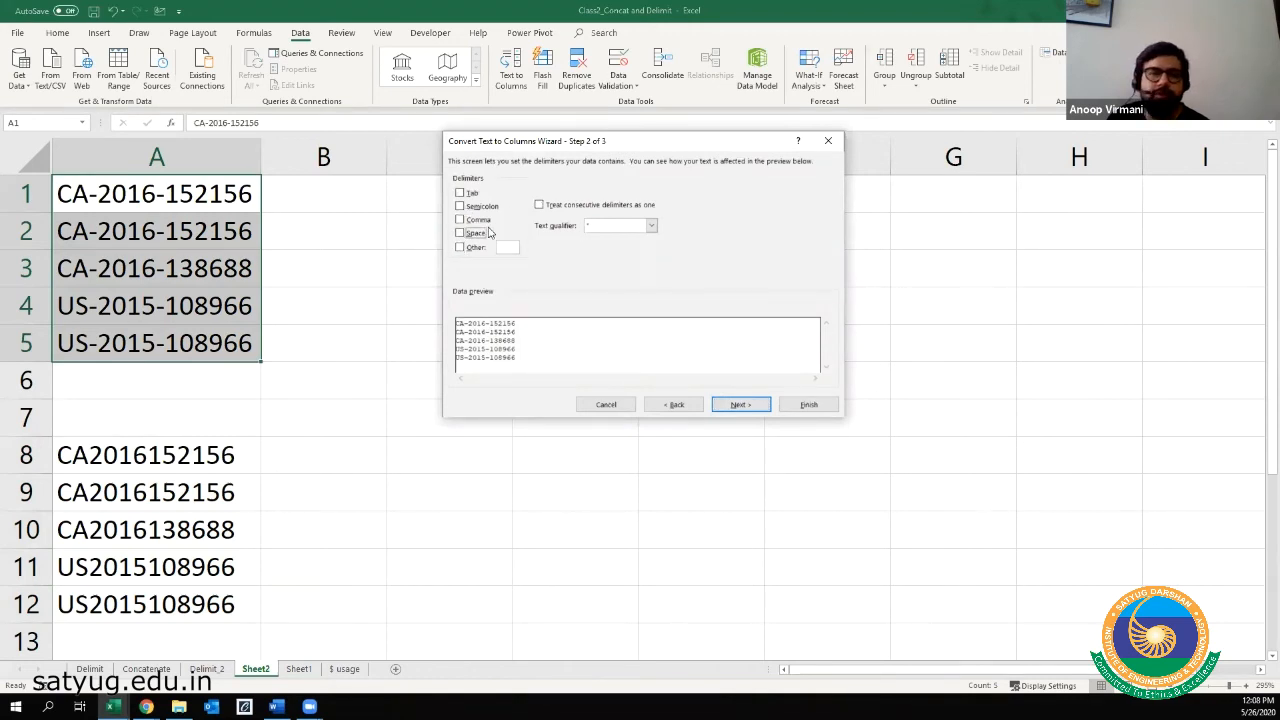
pyautogui.click(460, 247)
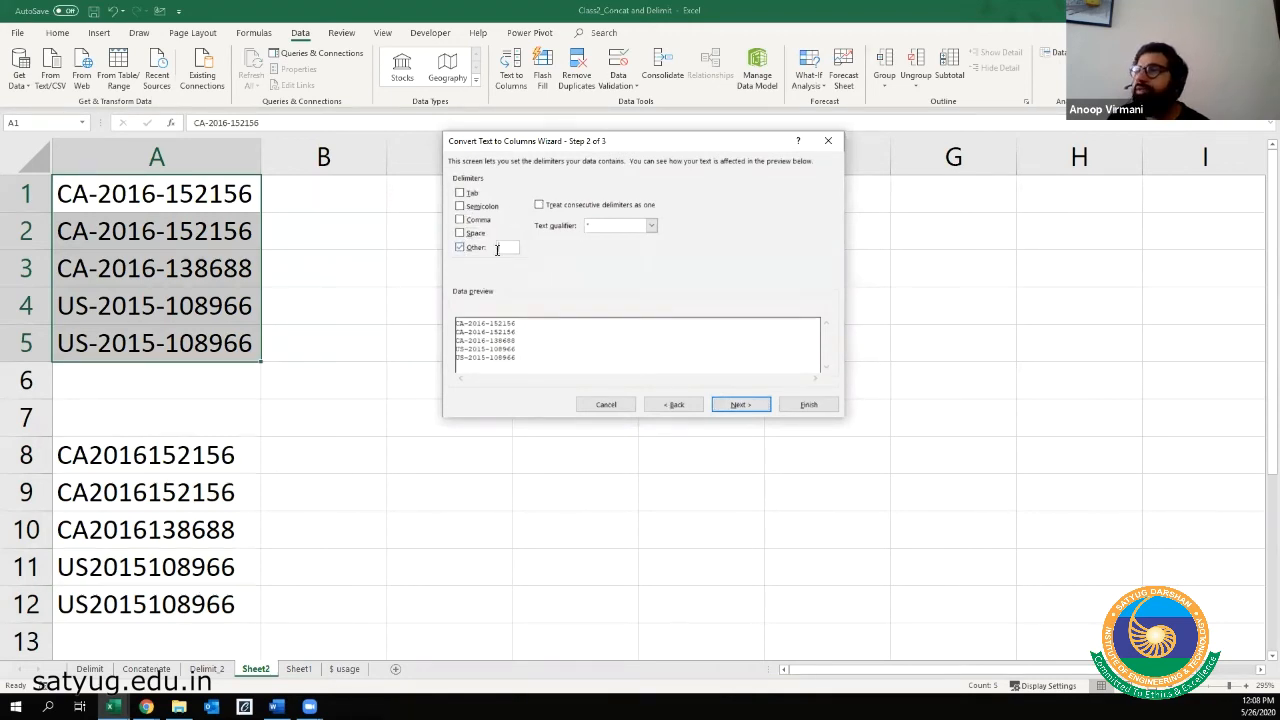
pyautogui.write('-')
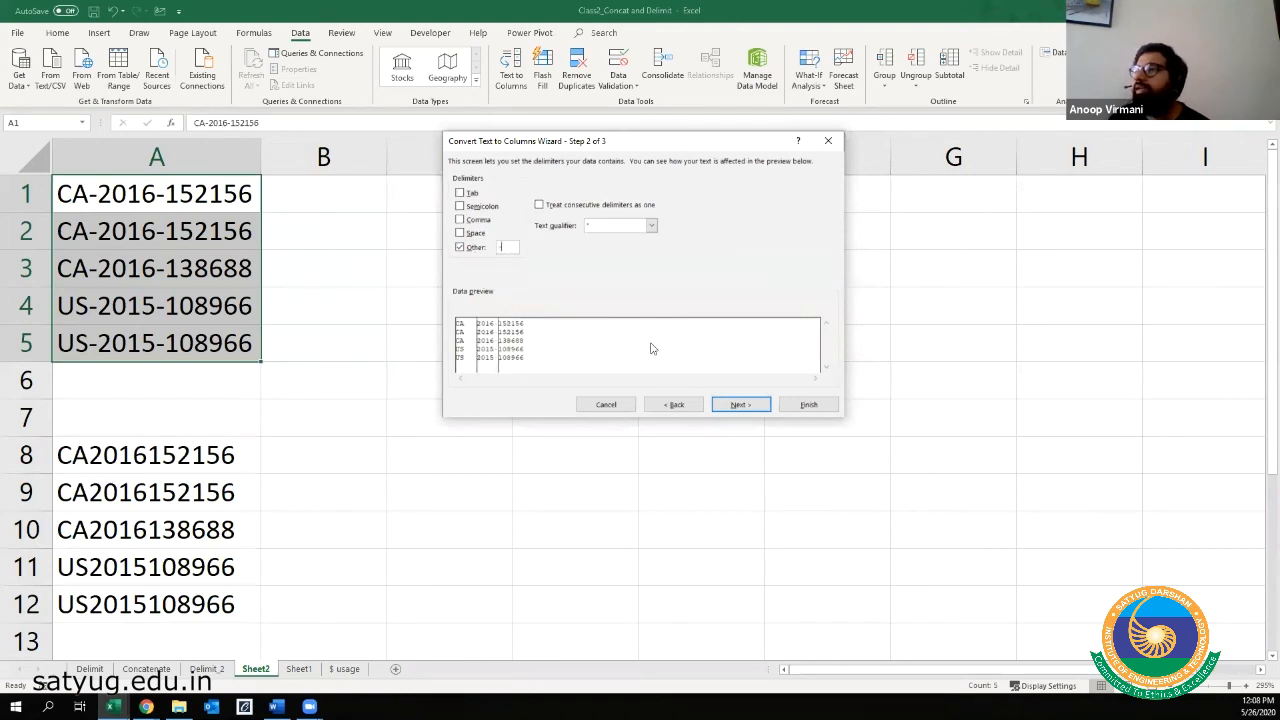
pyautogui.click(740, 405)
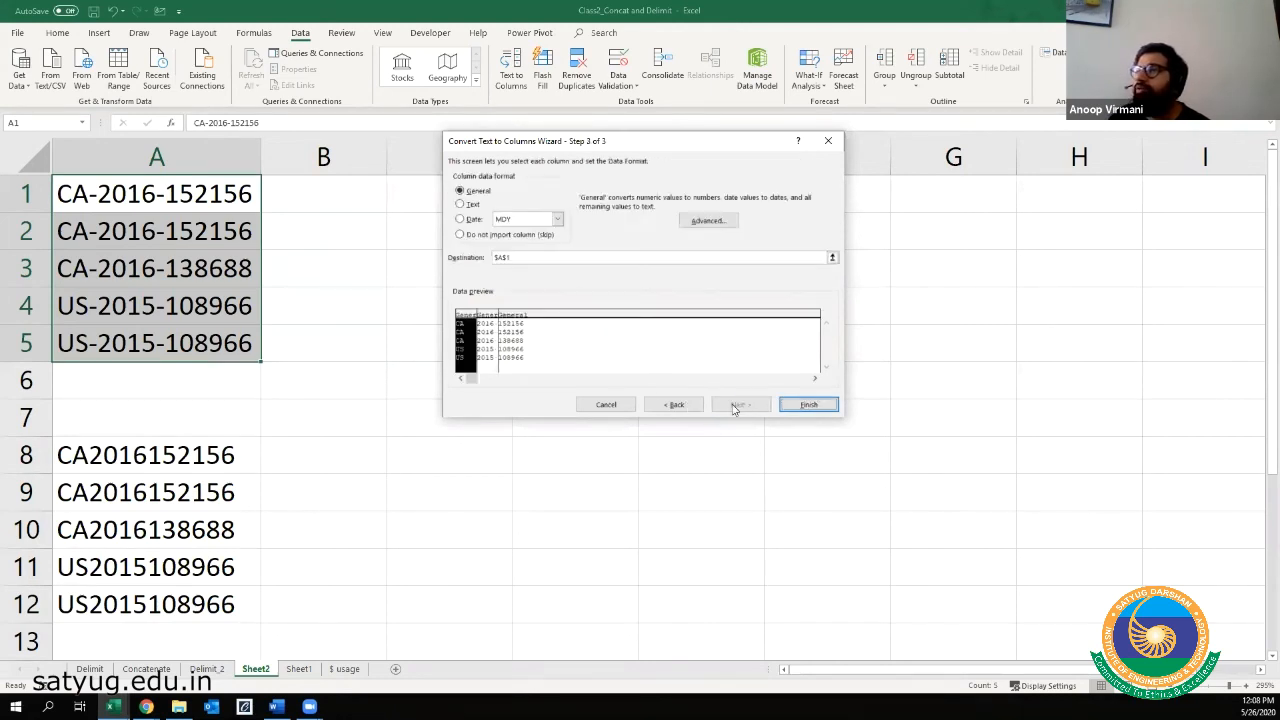
# - Format the first column as Text, leave the other columns as General, and finish splitting the order IDs in A1:A5
pyautogui.click(462, 205)
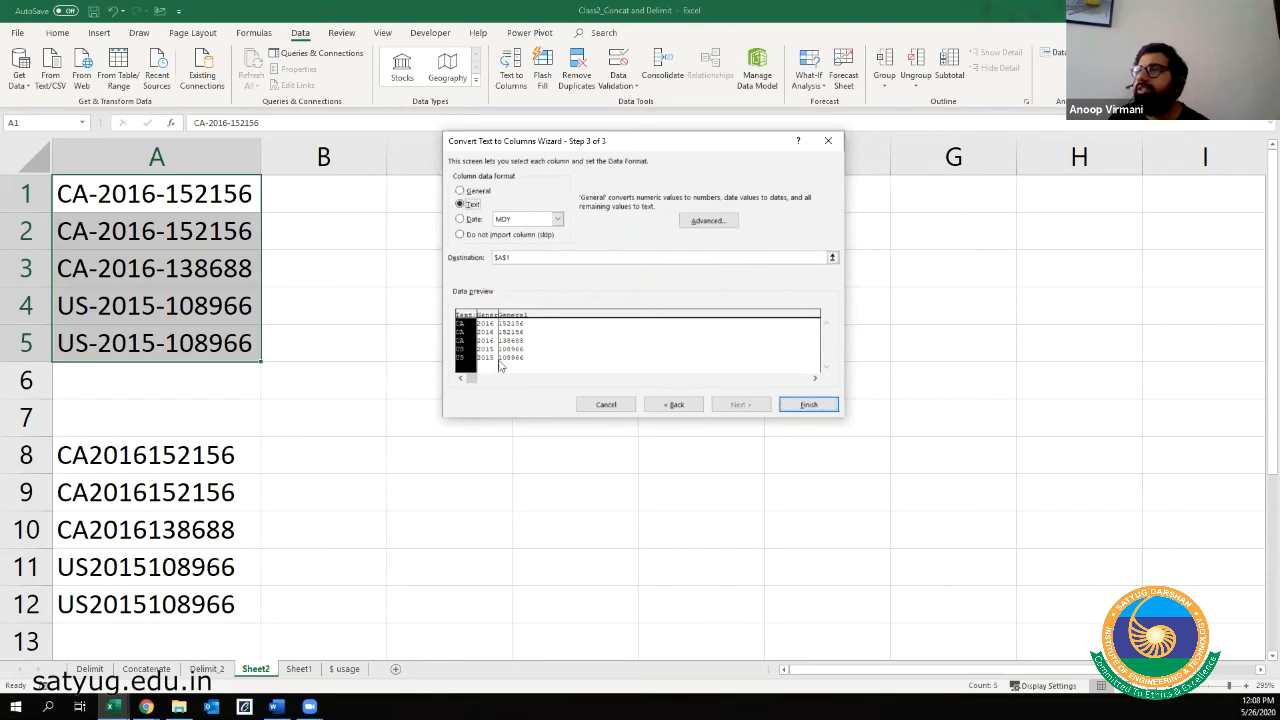
pyautogui.click(494, 362)
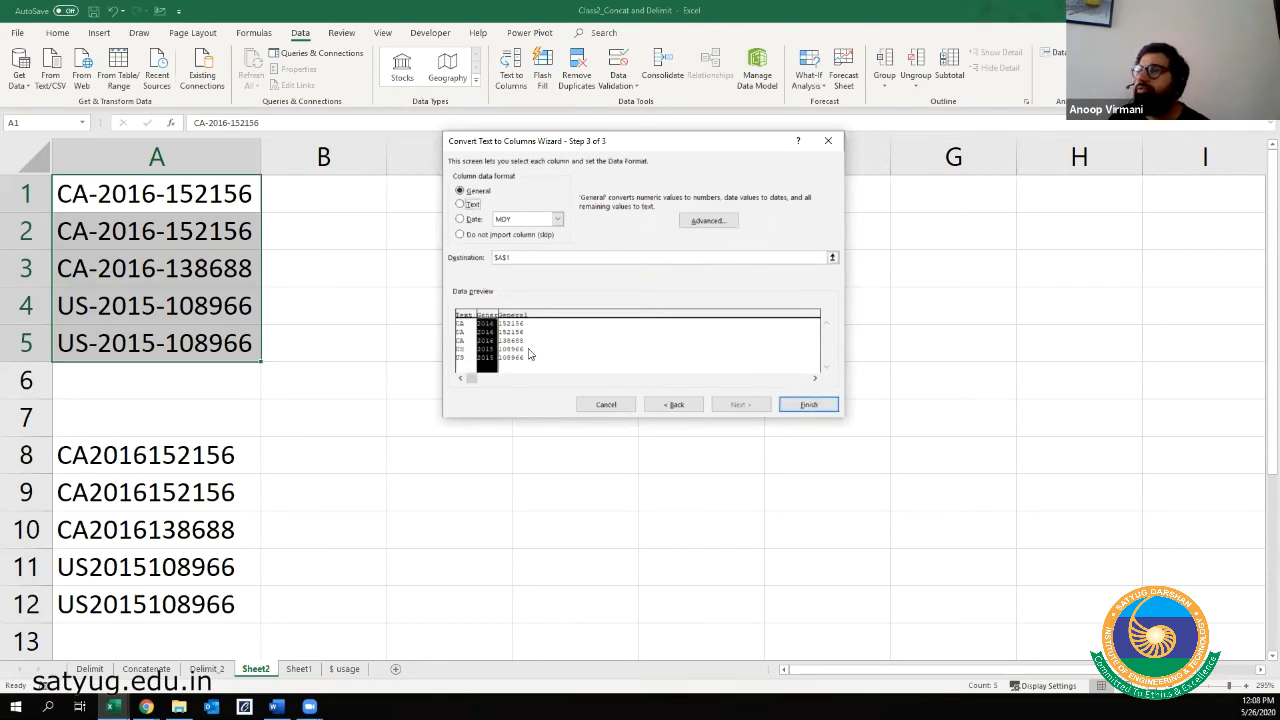
pyautogui.keyDown('shift'); pyautogui.click(532, 355); pyautogui.keyUp('shift')
pyautogui.click(809, 404)
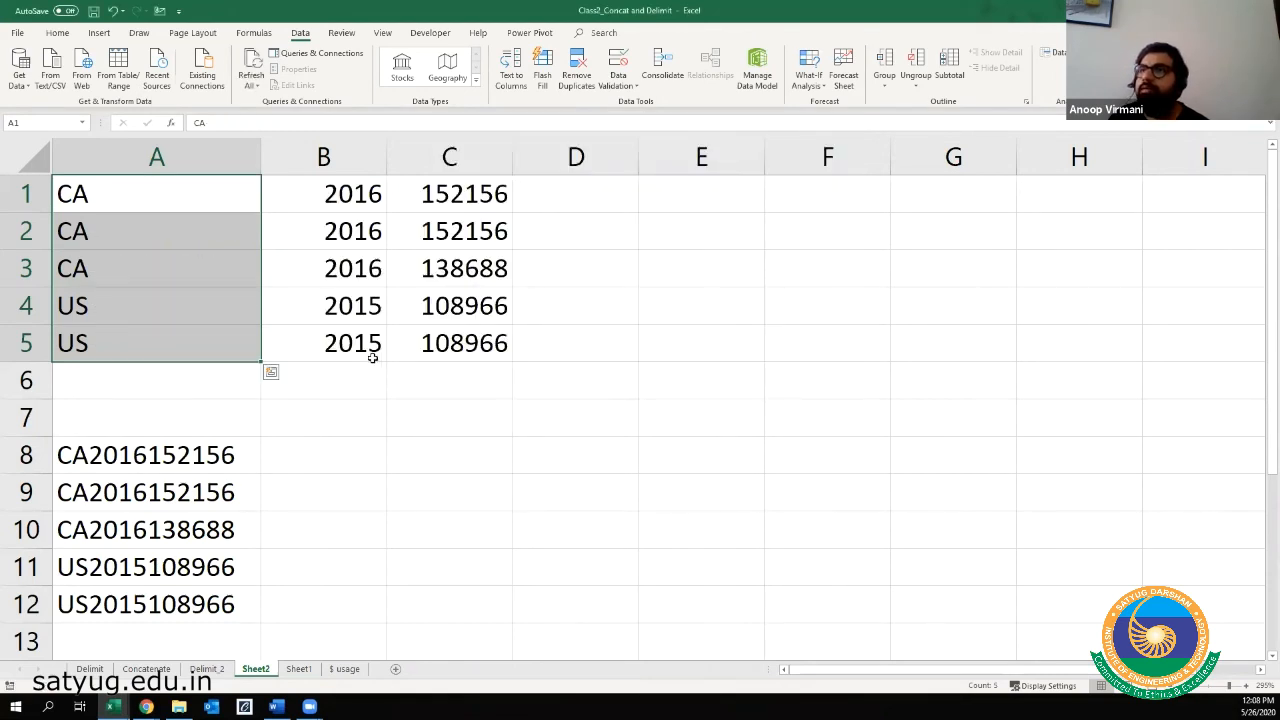
pyautogui.click(291, 280)
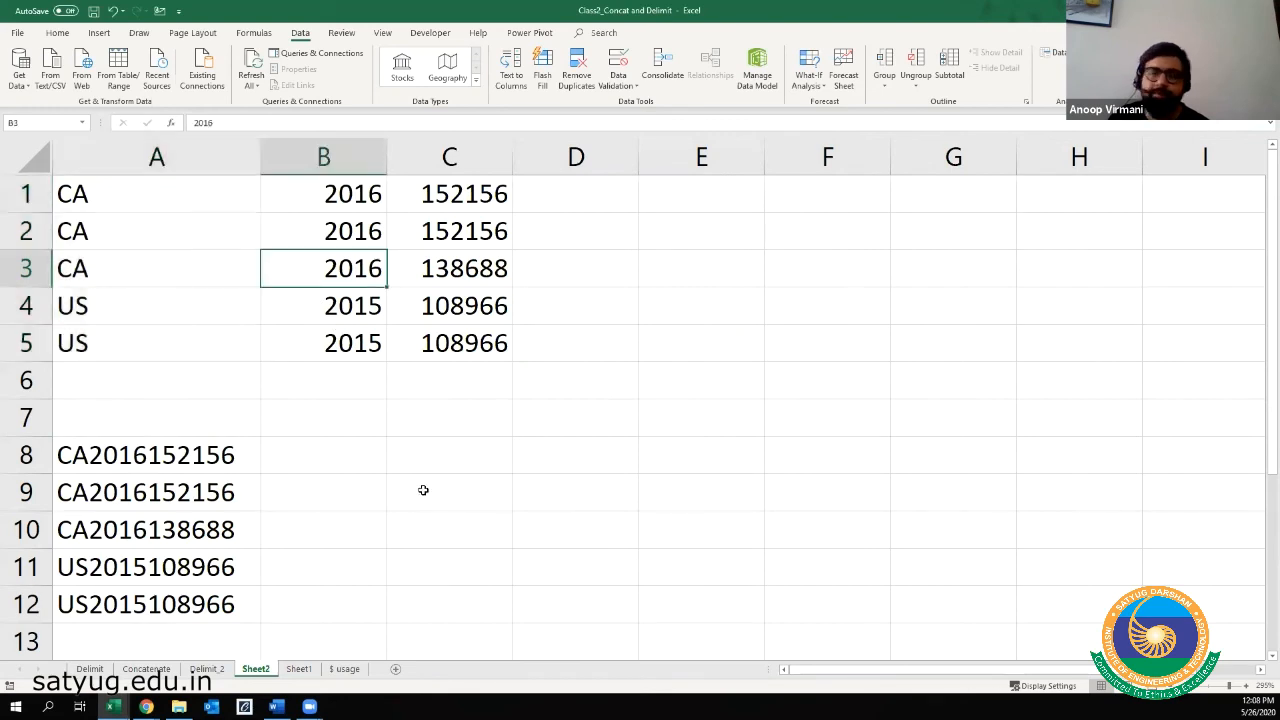
# - Start Text to Columns on the hyphen-free order IDs in A8:A12 with the Fixed width data type and continue to the column breaks
pyautogui.click(146, 455)
pyautogui.hotkey('ctrl', 'shift', 'Down')
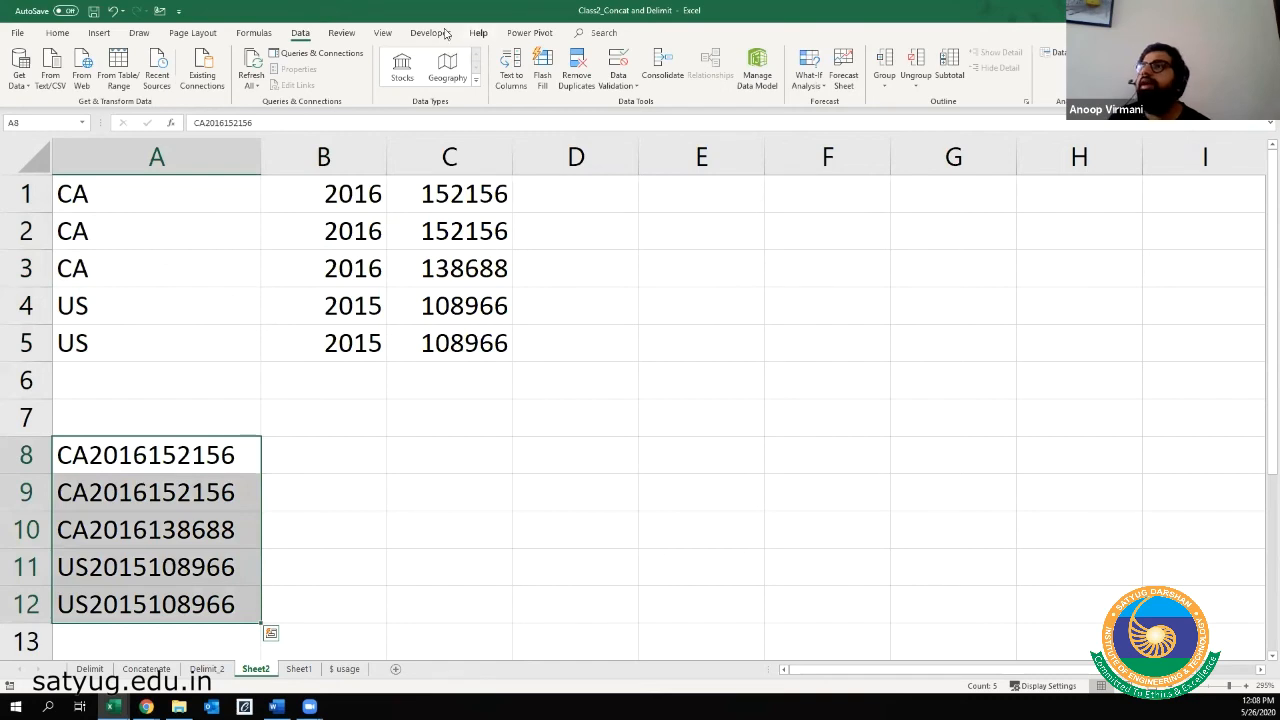
pyautogui.hotkey('ctrl', 'q')
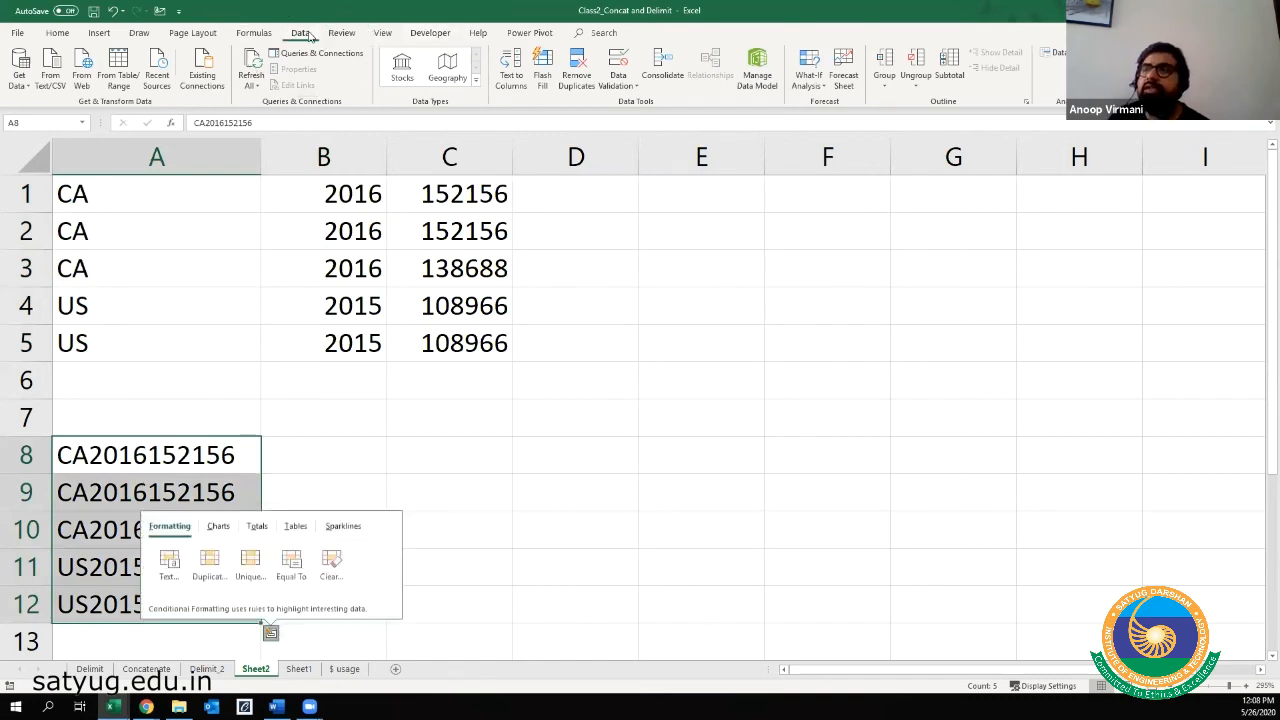
pyautogui.press('Escape')
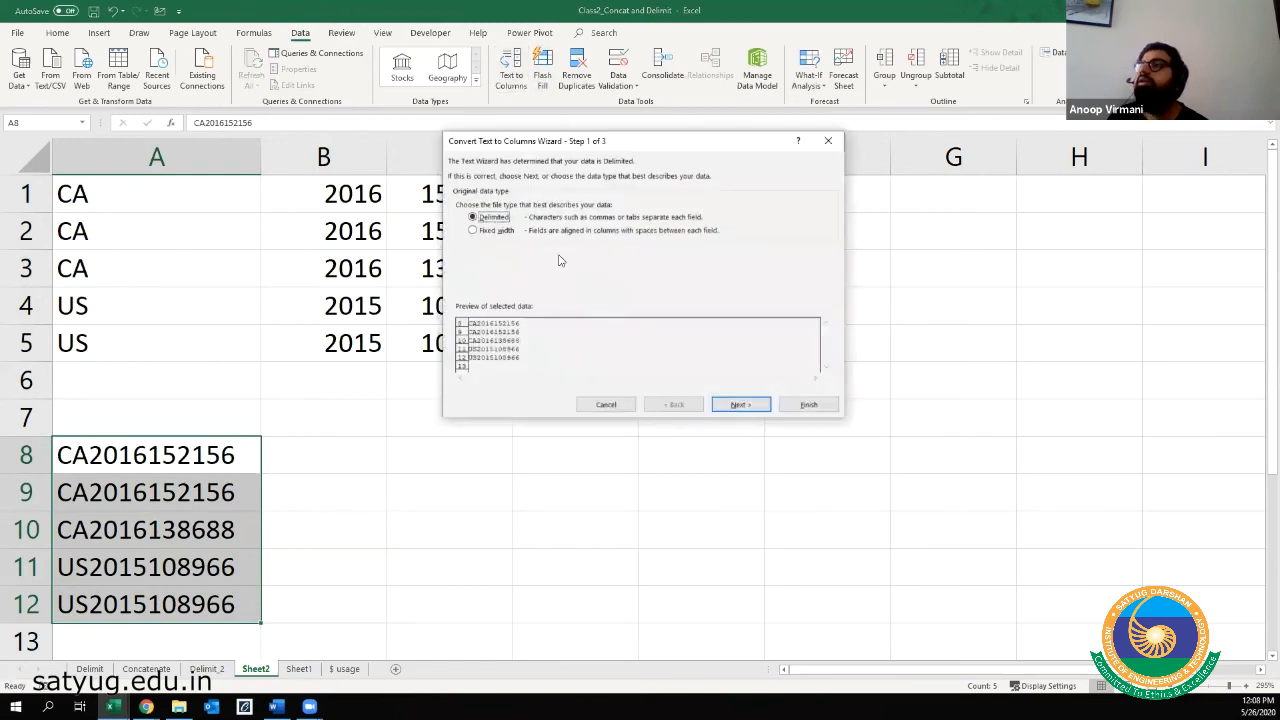
pyautogui.click(491, 231)
pyautogui.moveTo(570, 140); pyautogui.dragTo(596, 94)
pyautogui.click(766, 357)
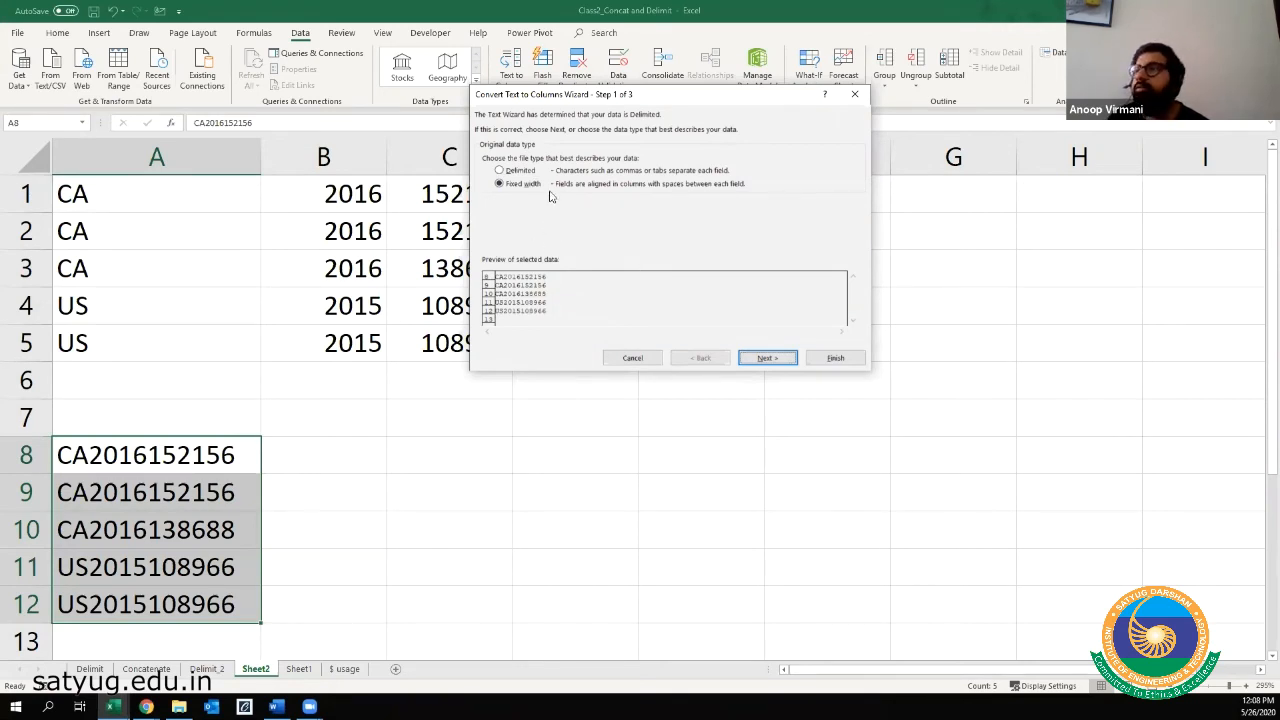
pyautogui.click(762, 360)
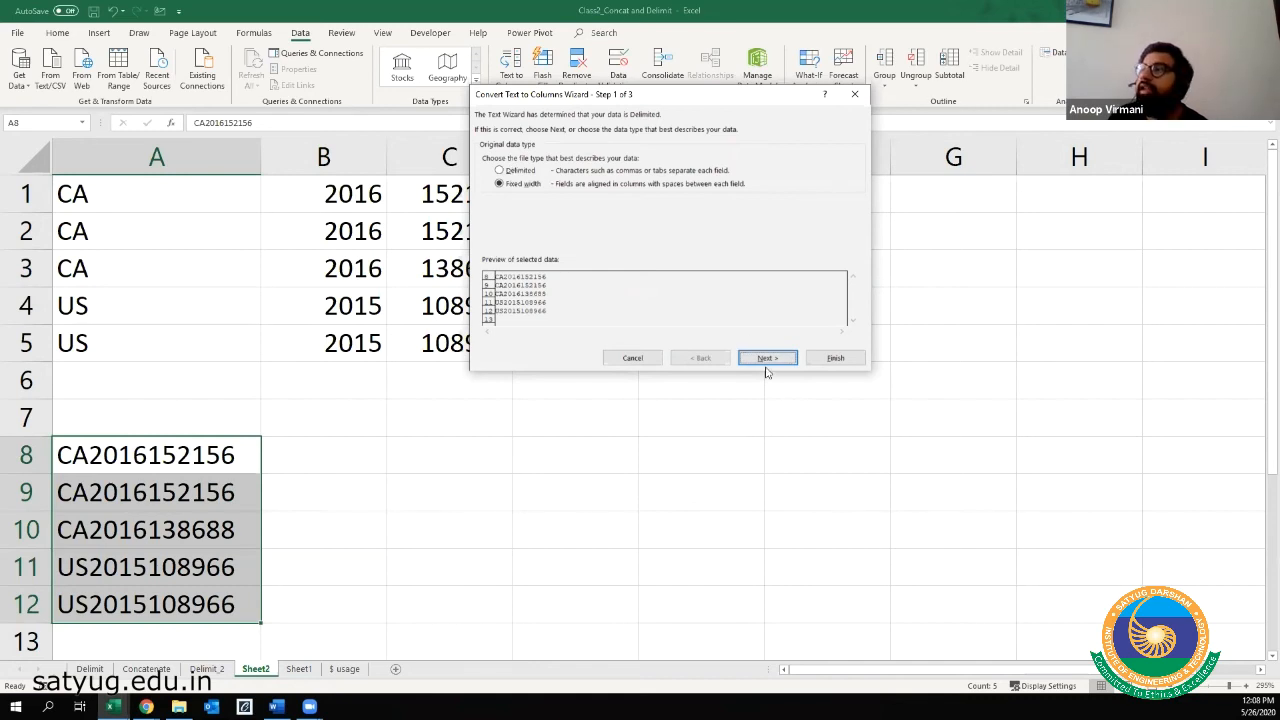
pyautogui.click(785, 363)
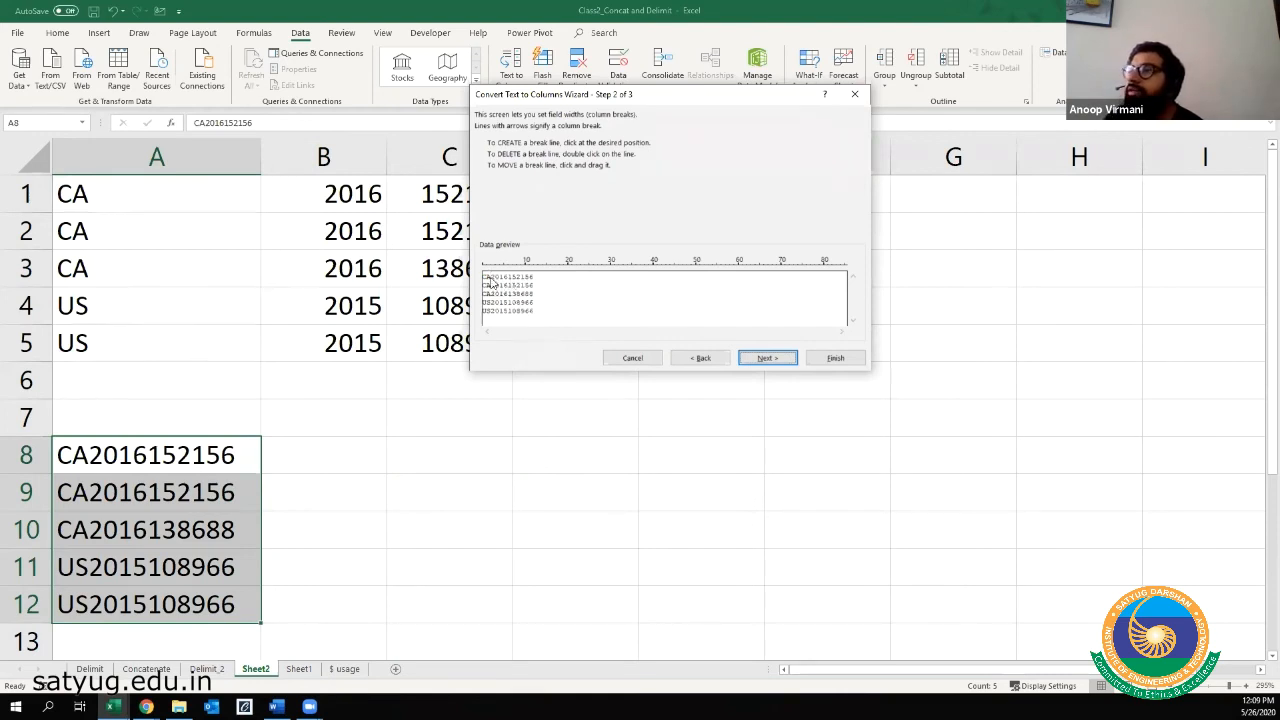
# - Place fixed-width column breaks after the country code and after the year under magnification, and cancel the conversion
pyautogui.moveTo(493, 277); pyautogui.dragTo(490, 279)
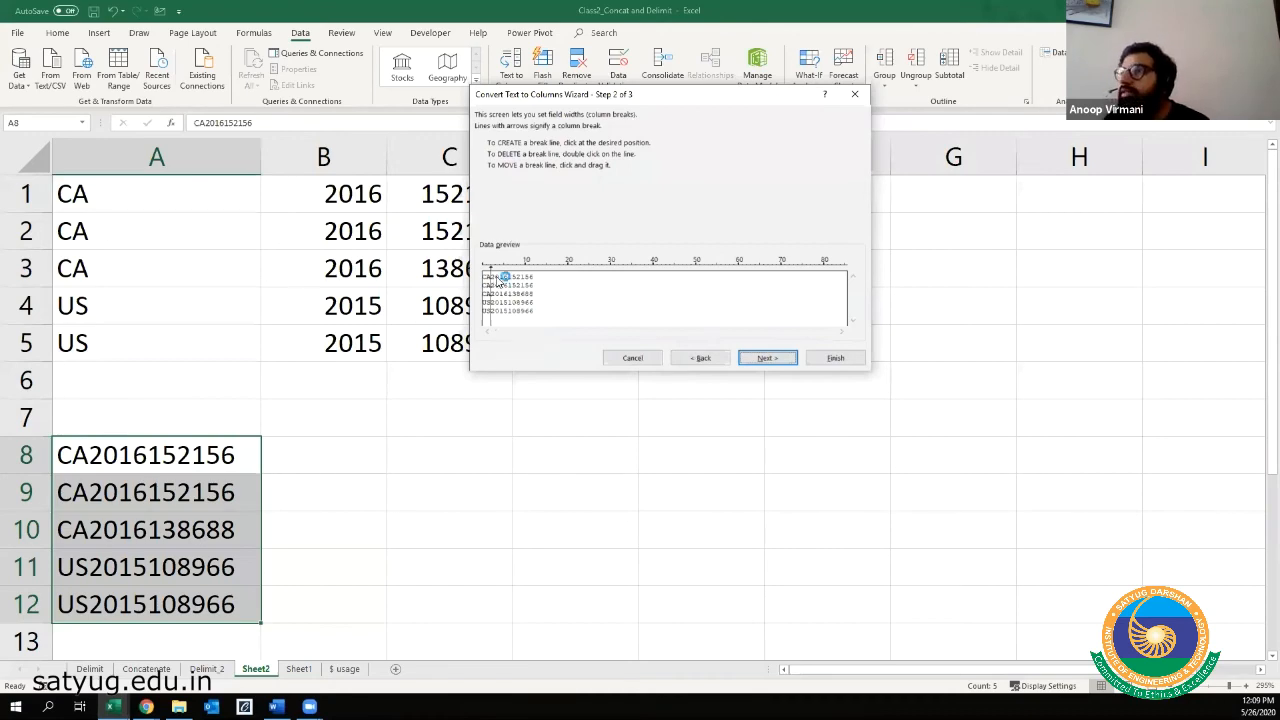
pyautogui.press('super+plus')
pyautogui.press('super+plus')
pyautogui.press('super+plus')
pyautogui.press('super+plus')
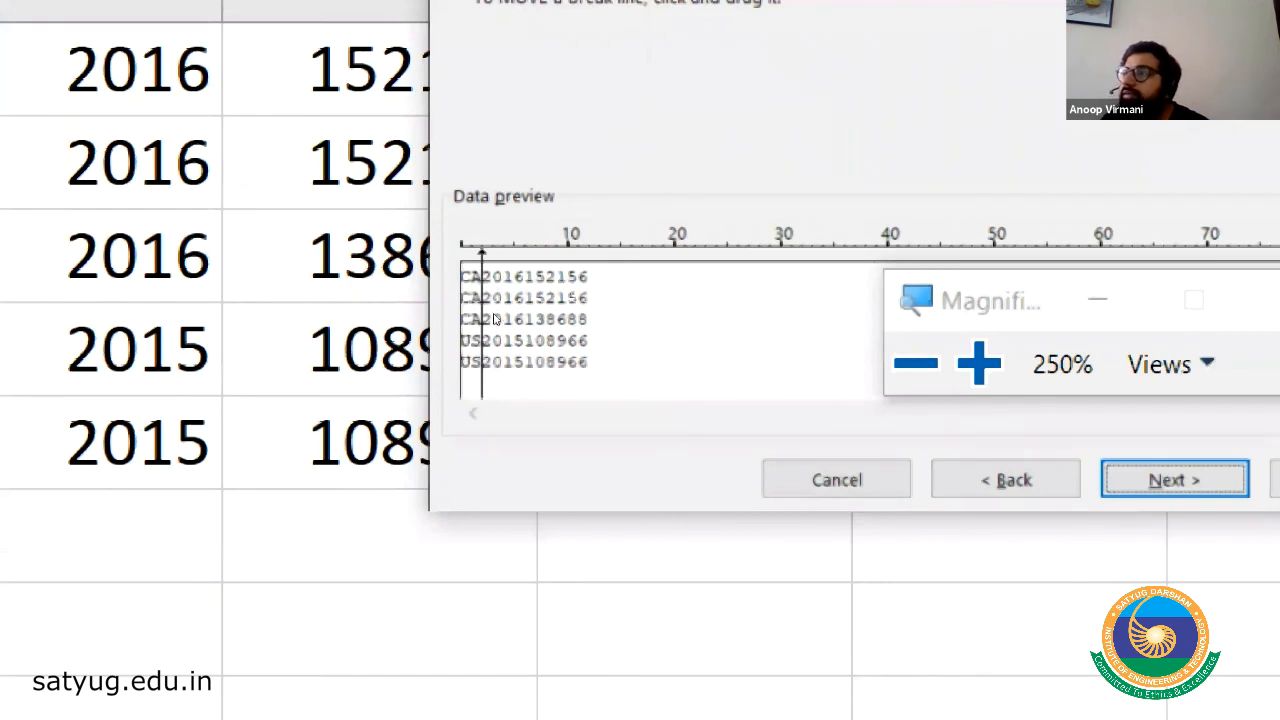
pyautogui.click(508, 317)
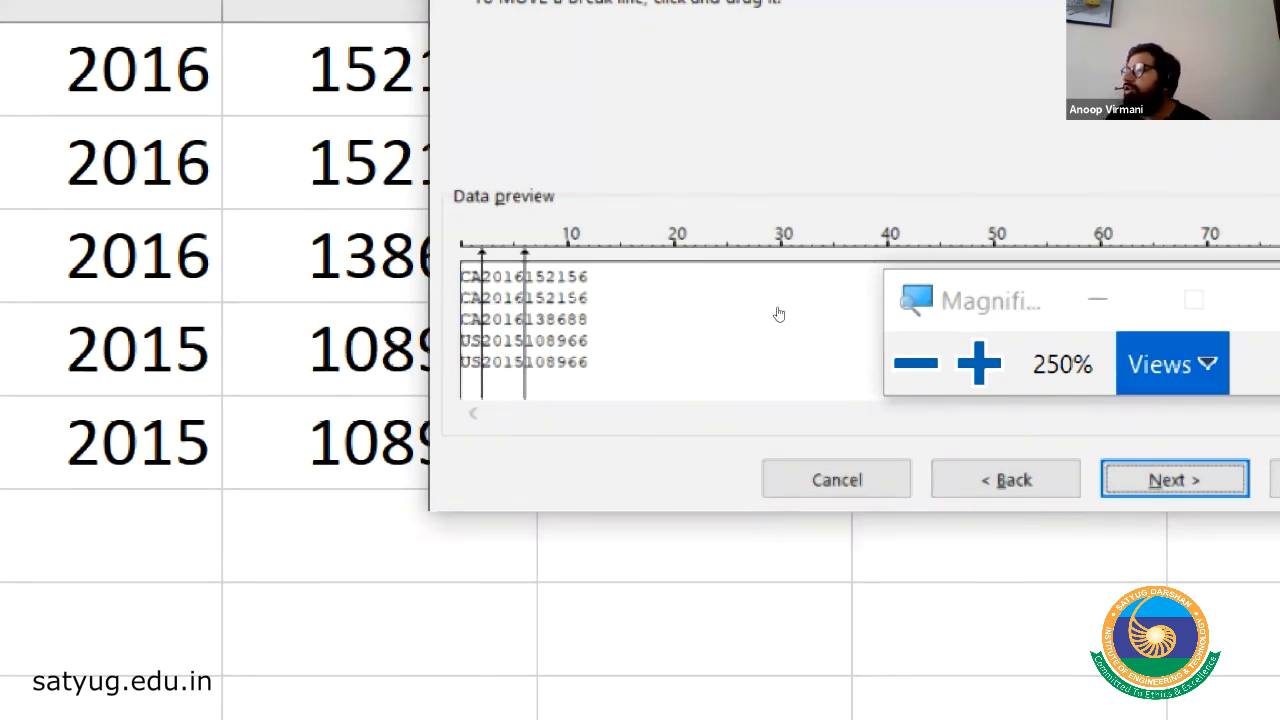
pyautogui.press('Escape')
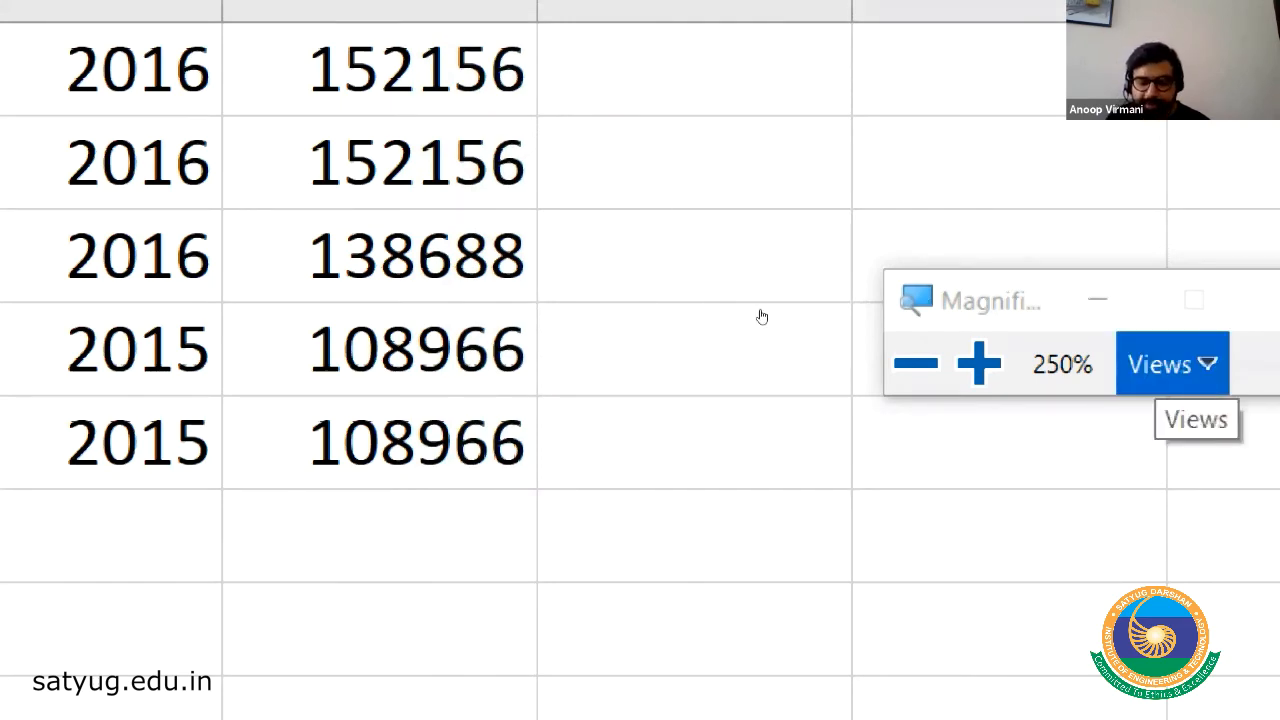
pyautogui.press('super+minus')
pyautogui.press('super+minus')
pyautogui.press('super+minus')
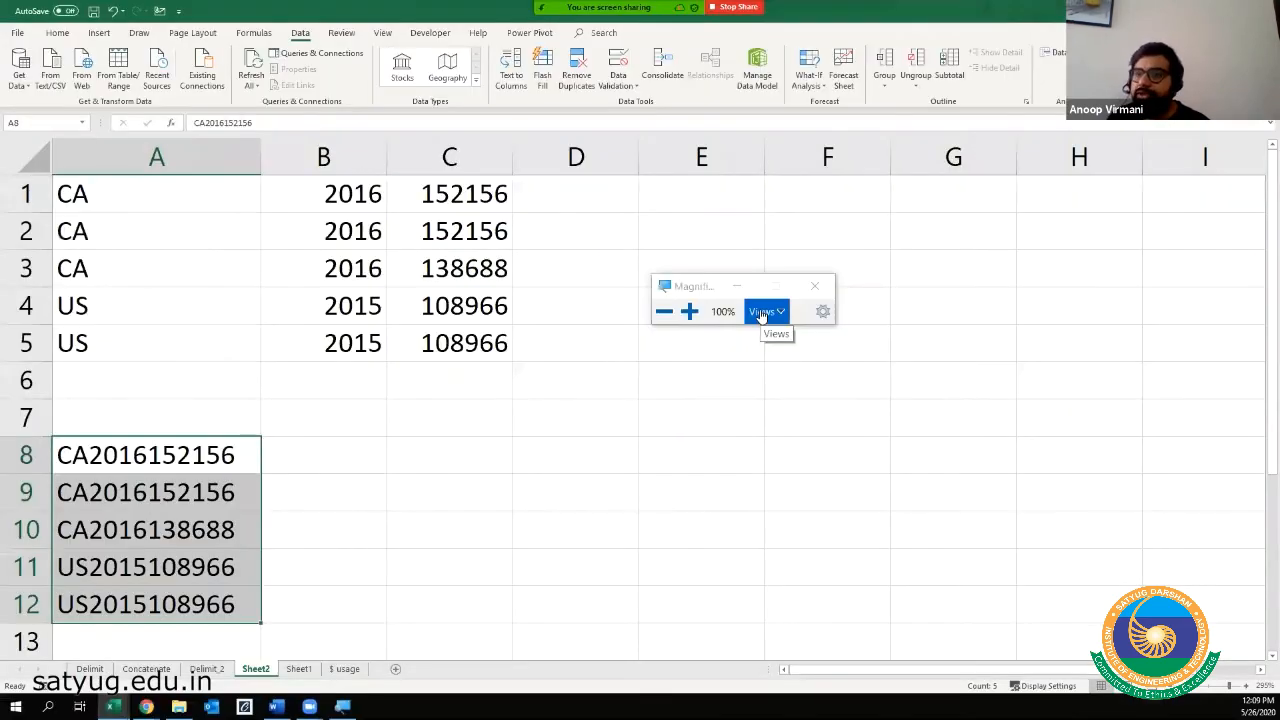
# - Insert an A after the US prefix of the order ID in A12
pyautogui.press('Down')
pyautogui.press('Down')
pyautogui.press('Down')
pyautogui.press('Down')
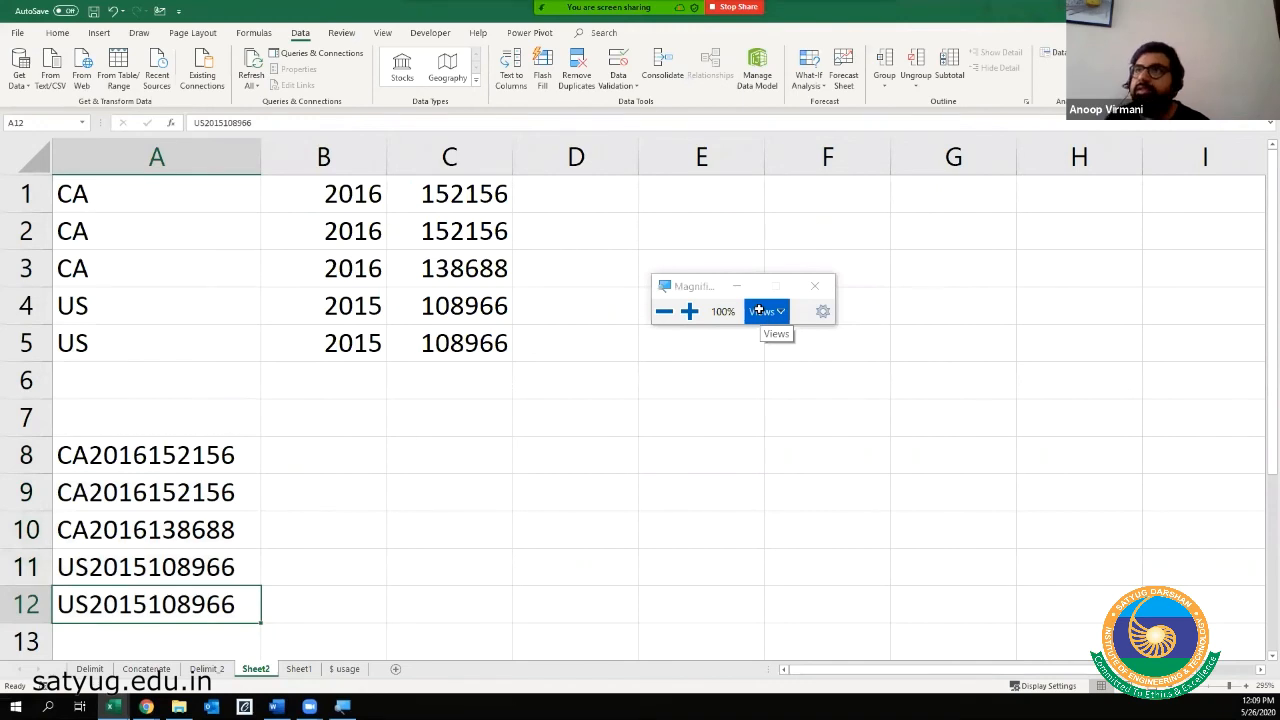
pyautogui.click(202, 120)
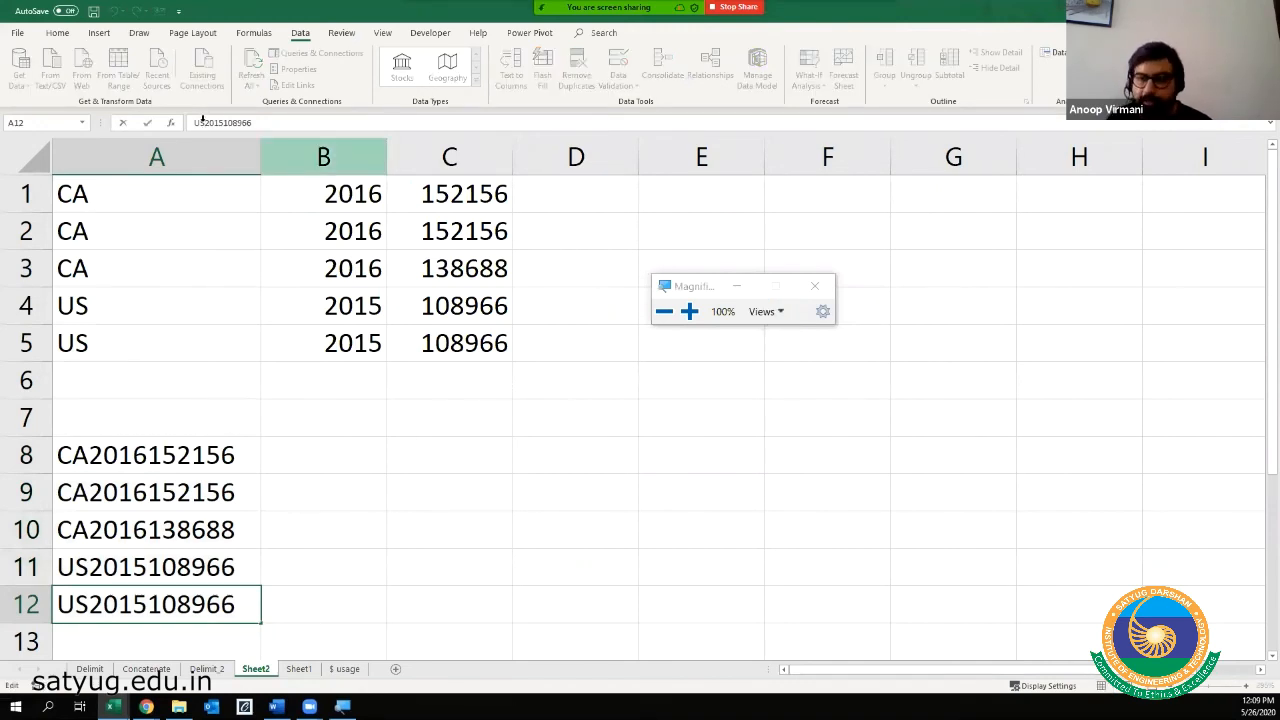
pyautogui.write('A')
pyautogui.press('Return')
# - Run Text to Columns again on A8:A12 with the Fixed width data type and continue to the column breaks
pyautogui.press('Up')
pyautogui.press('Up')
pyautogui.press('Up')
pyautogui.press('Up')
pyautogui.press('Up')
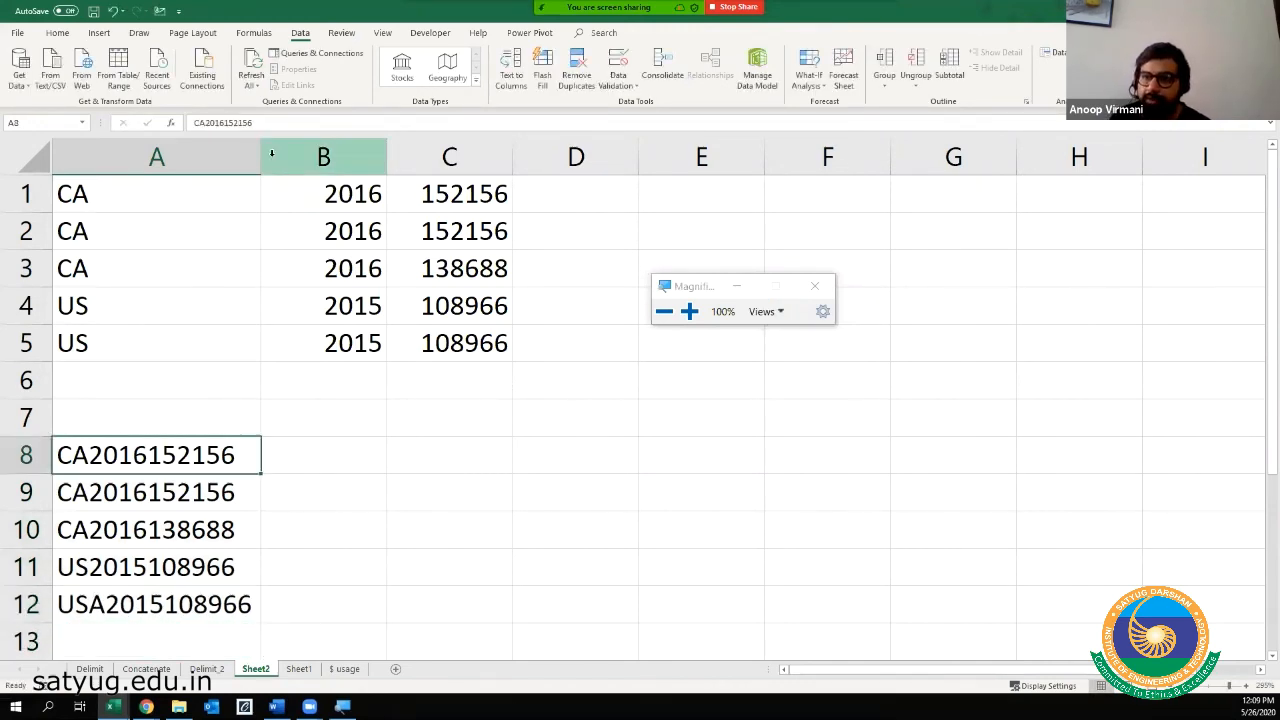
pyautogui.hotkey('shift', 'Down')
pyautogui.hotkey('shift', 'Down')
pyautogui.hotkey('shift', 'Down')
pyautogui.hotkey('shift', 'Down')
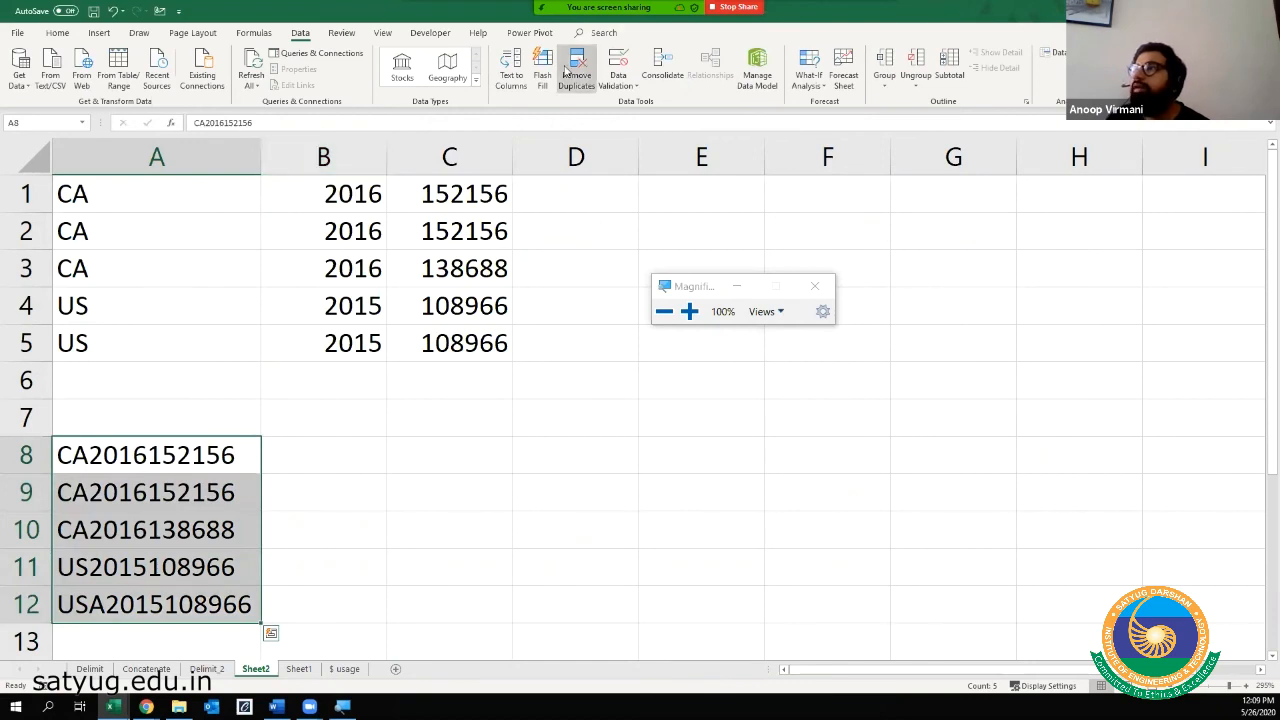
pyautogui.click(511, 75)
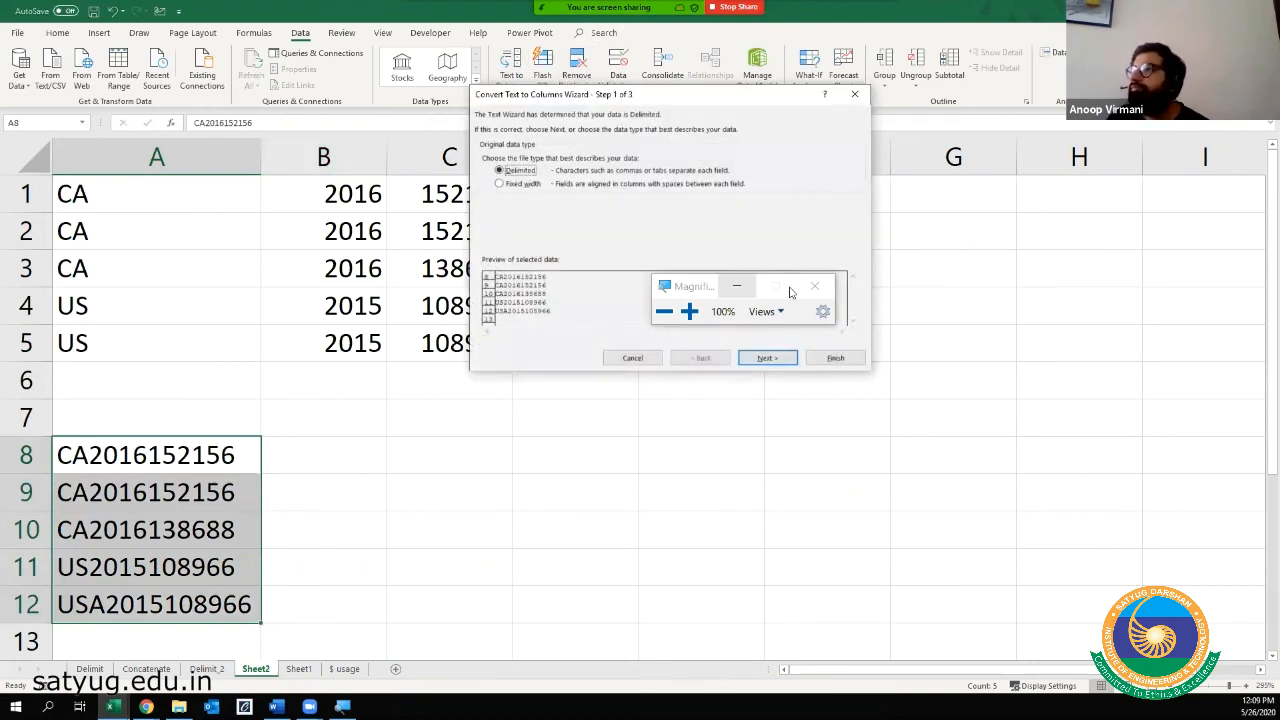
pyautogui.click(814, 287)
pyautogui.click(519, 184)
pyautogui.click(767, 358)
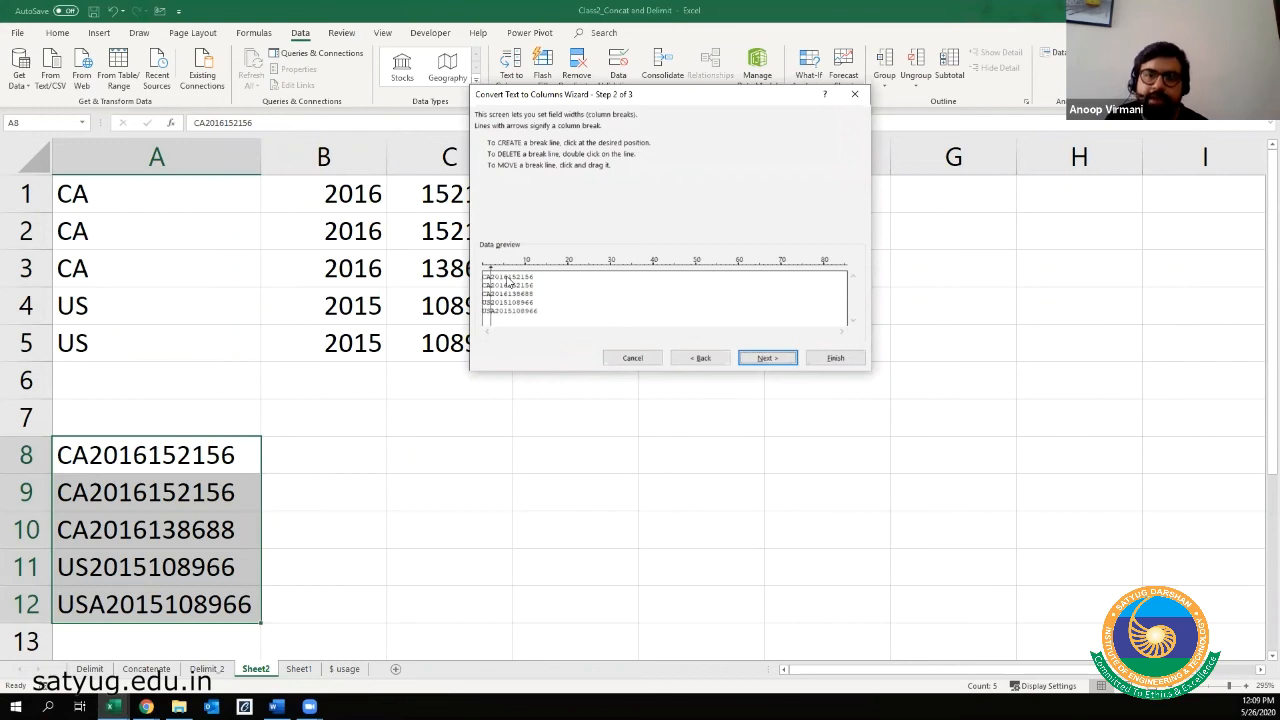
# - Set column breaks after the second and sixth characters and finish the fixed-width split with General formats and destination $A$8
pyautogui.click(508, 285)
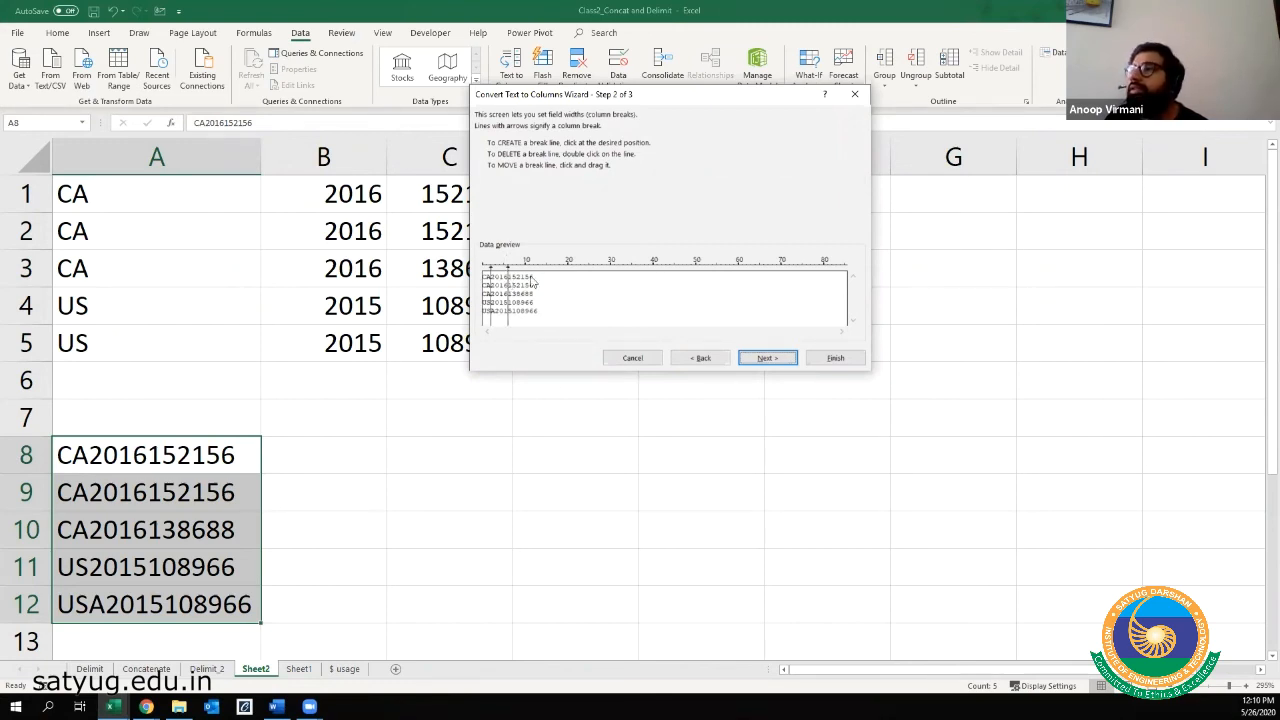
pyautogui.click(790, 362)
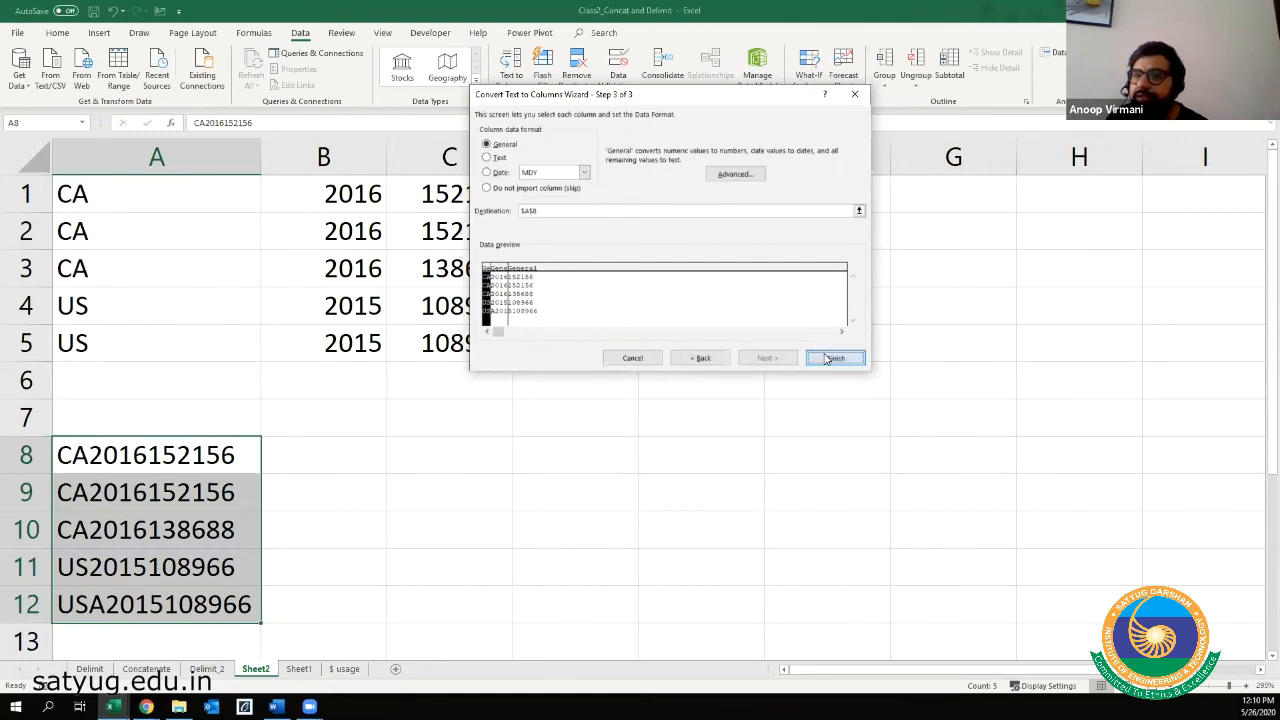
pyautogui.click(830, 358)
pyautogui.click(660, 460)
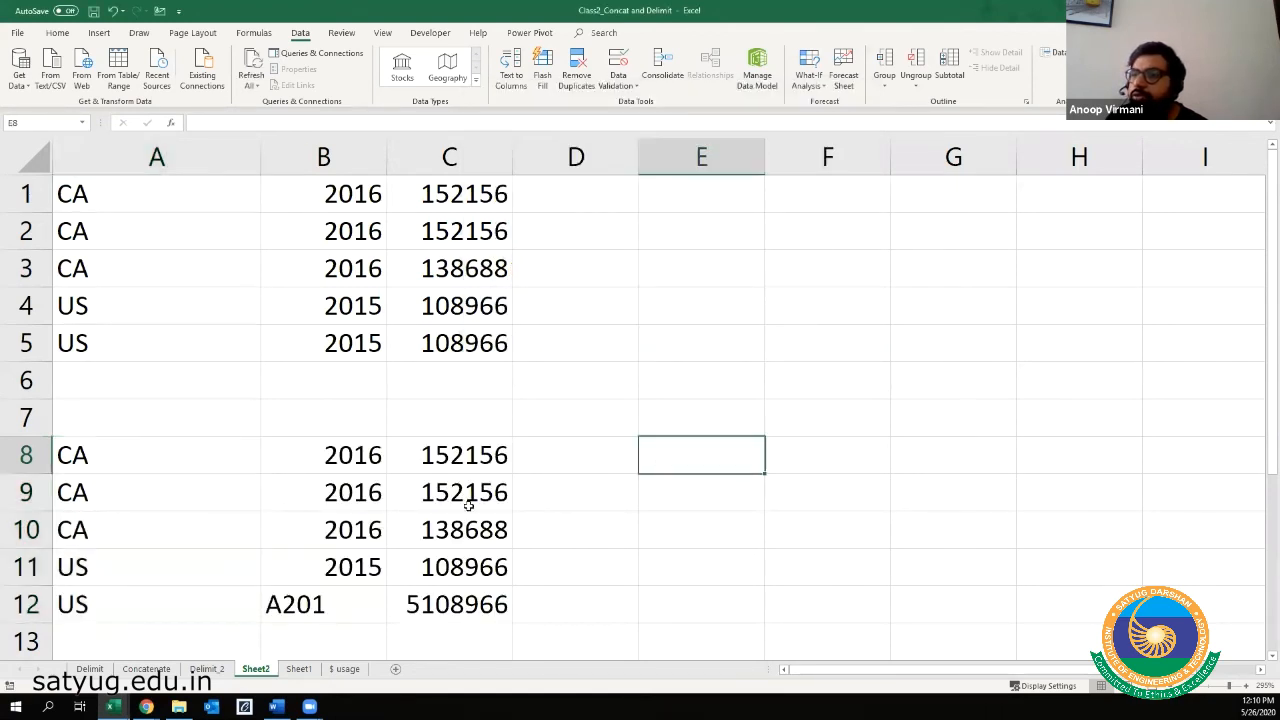
# - Examine how the order ID with the longer country code was divided across A12:C12
pyautogui.click(135, 611)
pyautogui.click(281, 612)
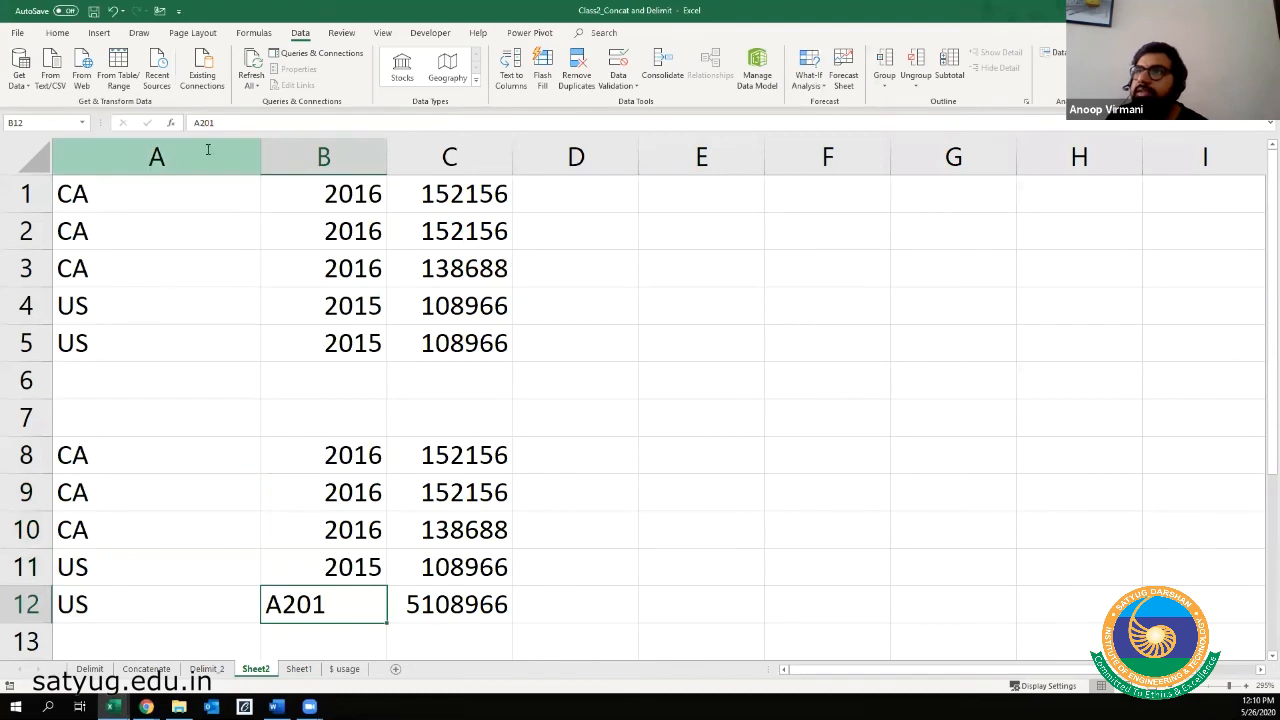
pyautogui.moveTo(195, 122); pyautogui.dragTo(200, 123)
pyautogui.click(311, 604)
pyautogui.click(408, 606)
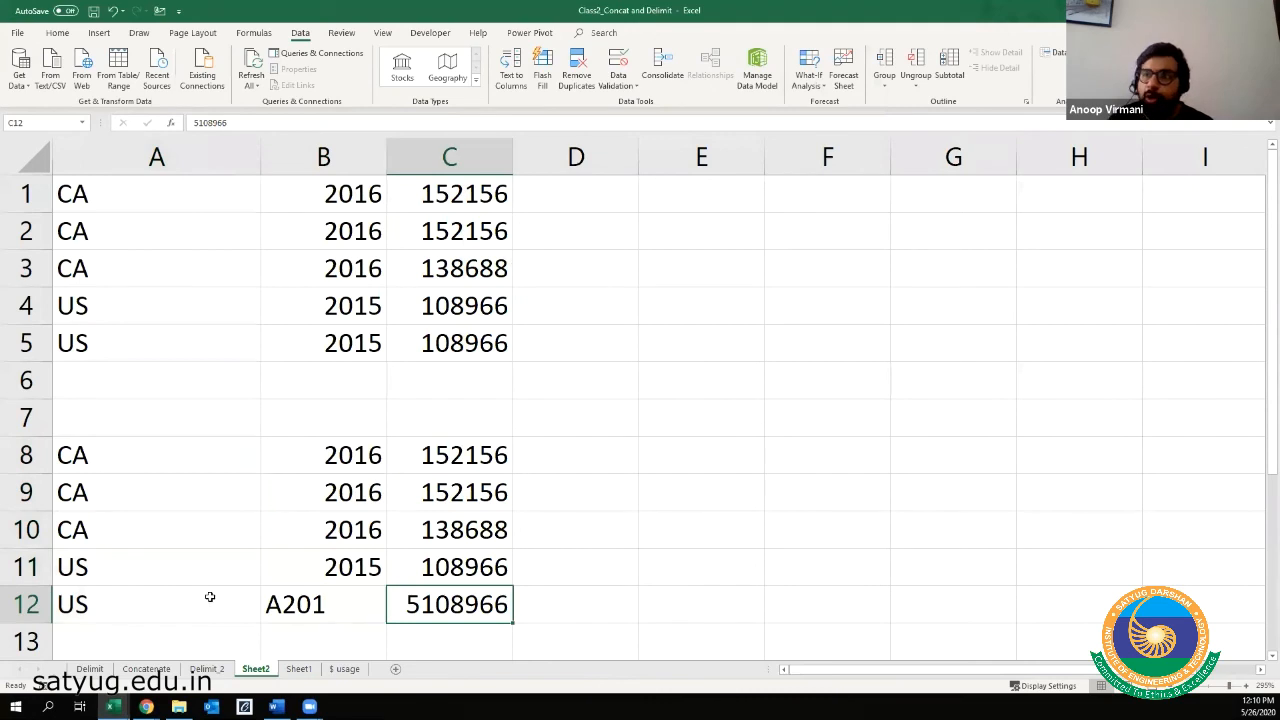
pyautogui.click(131, 593)
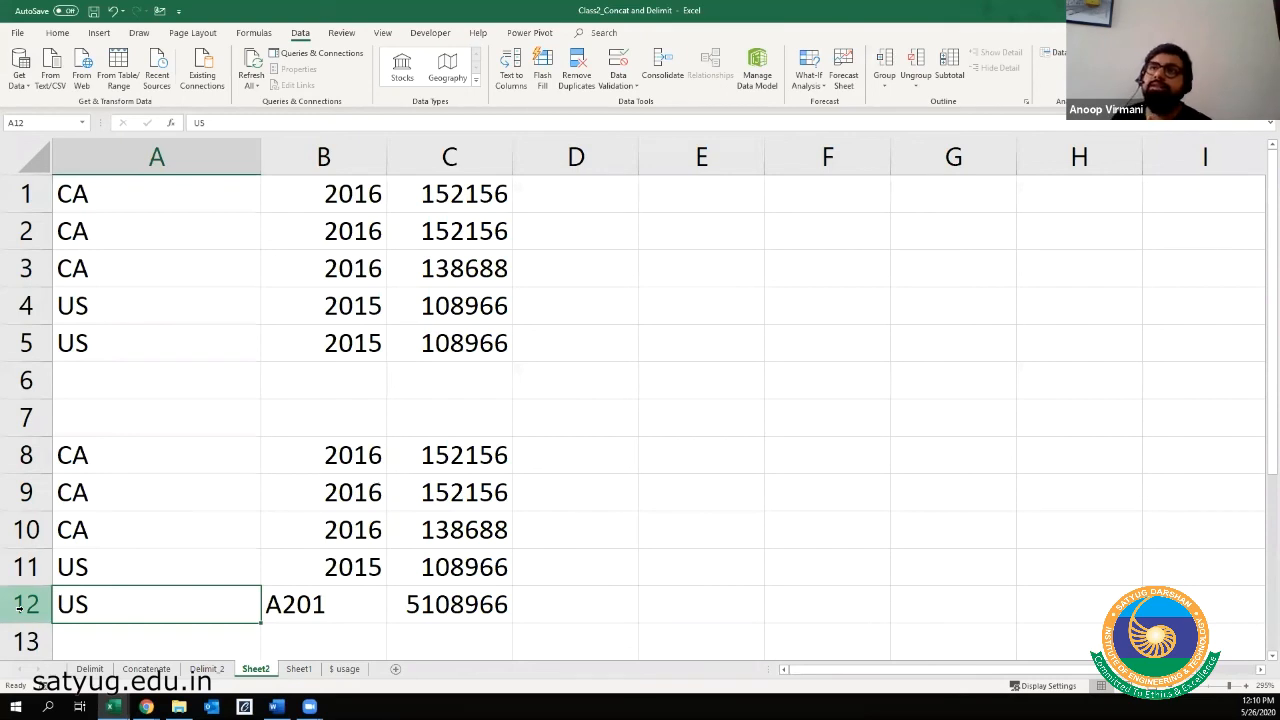
pyautogui.click(60, 33)
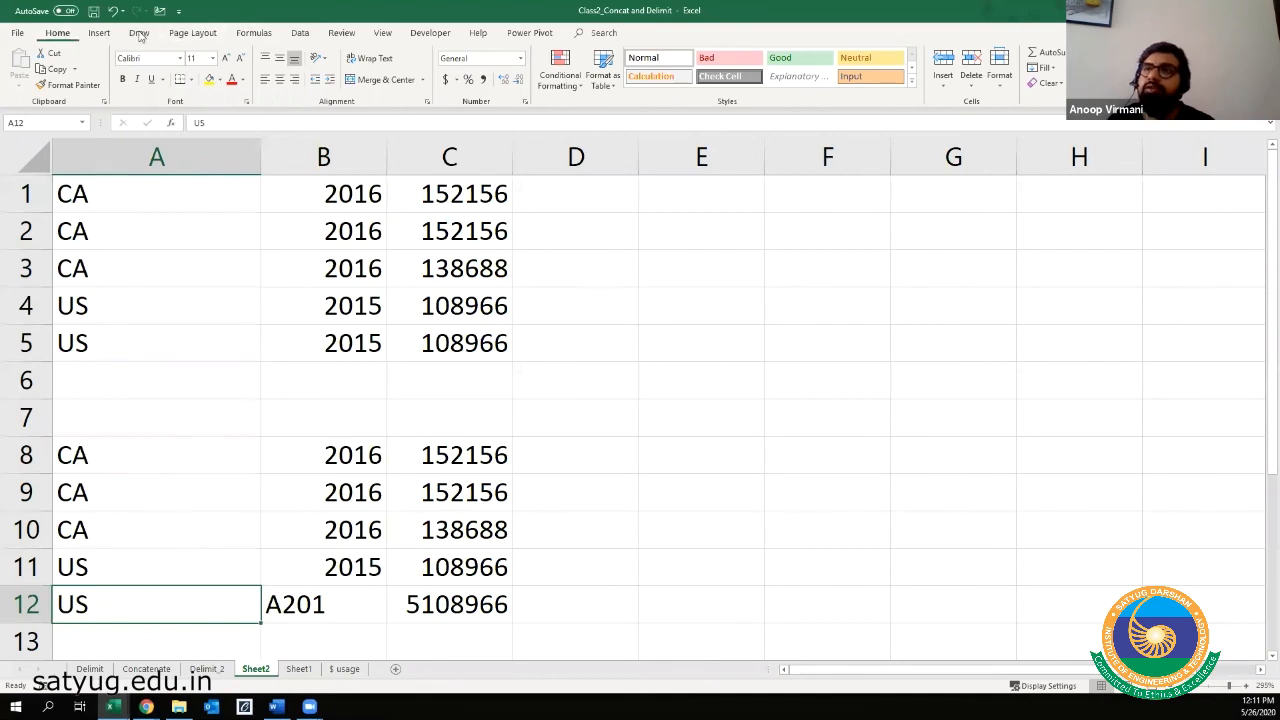
pyautogui.press('alt')
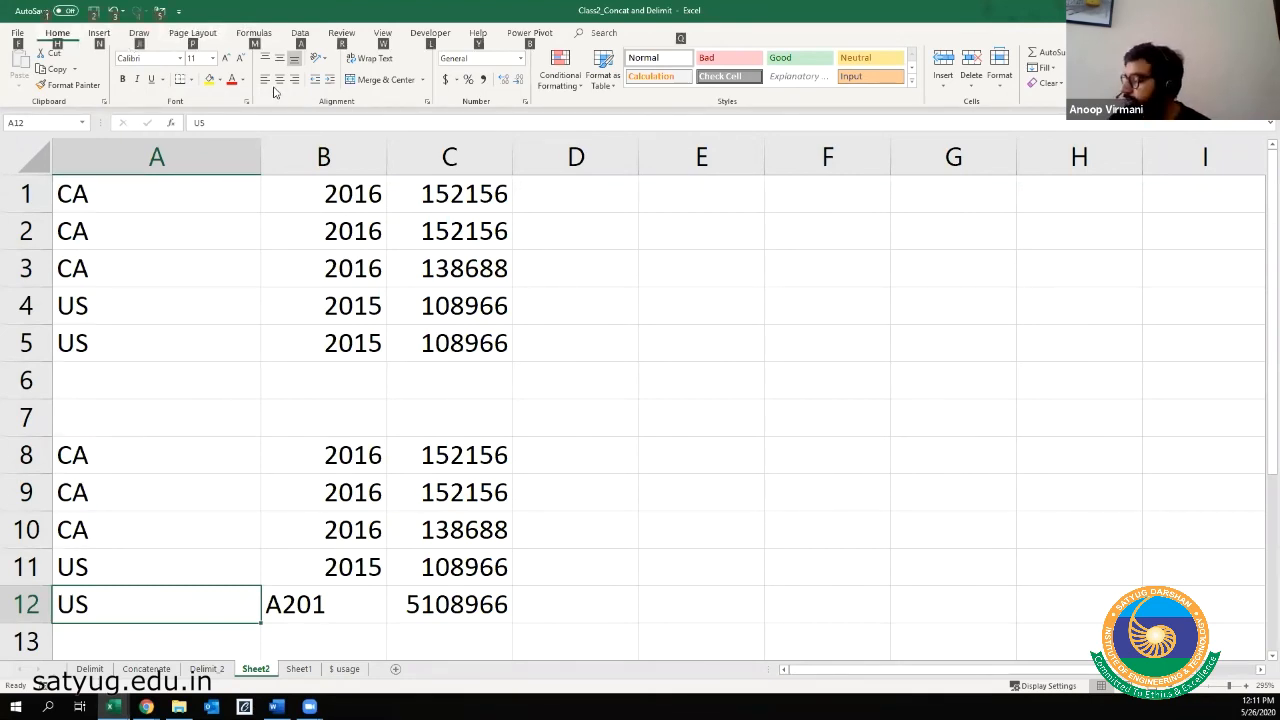
pyautogui.press('Escape')
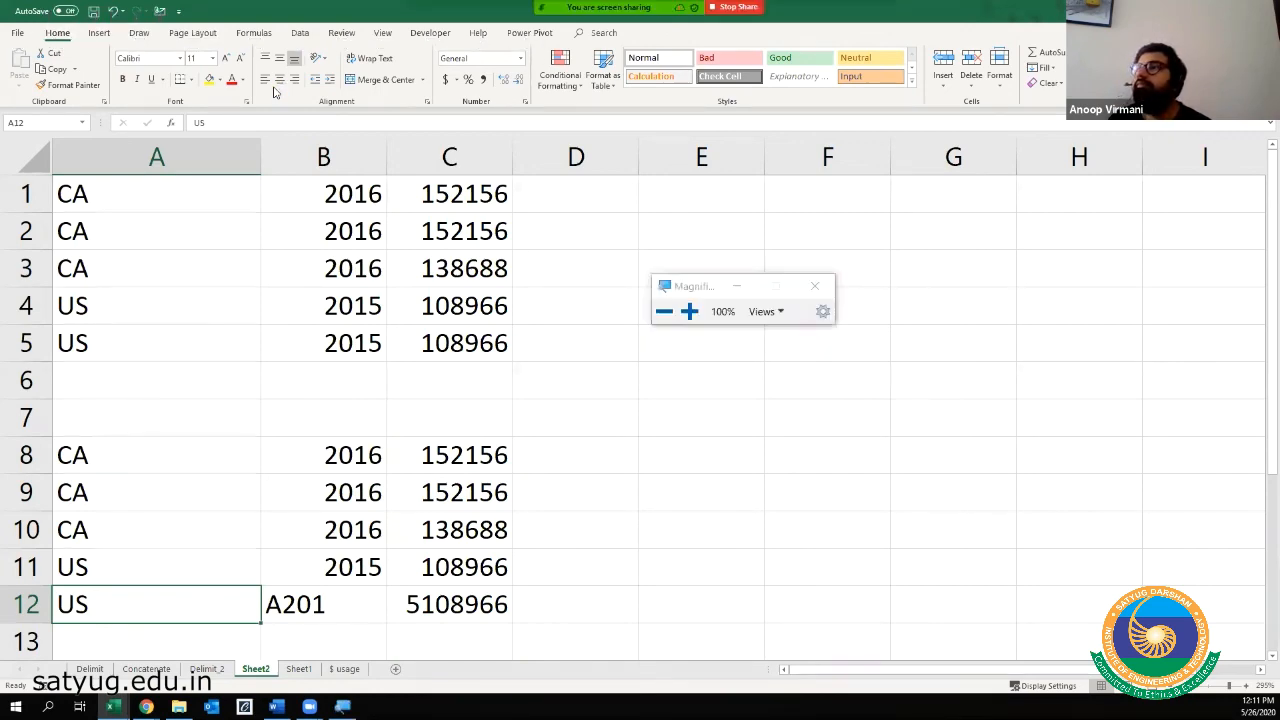
pyautogui.press('super+plus')
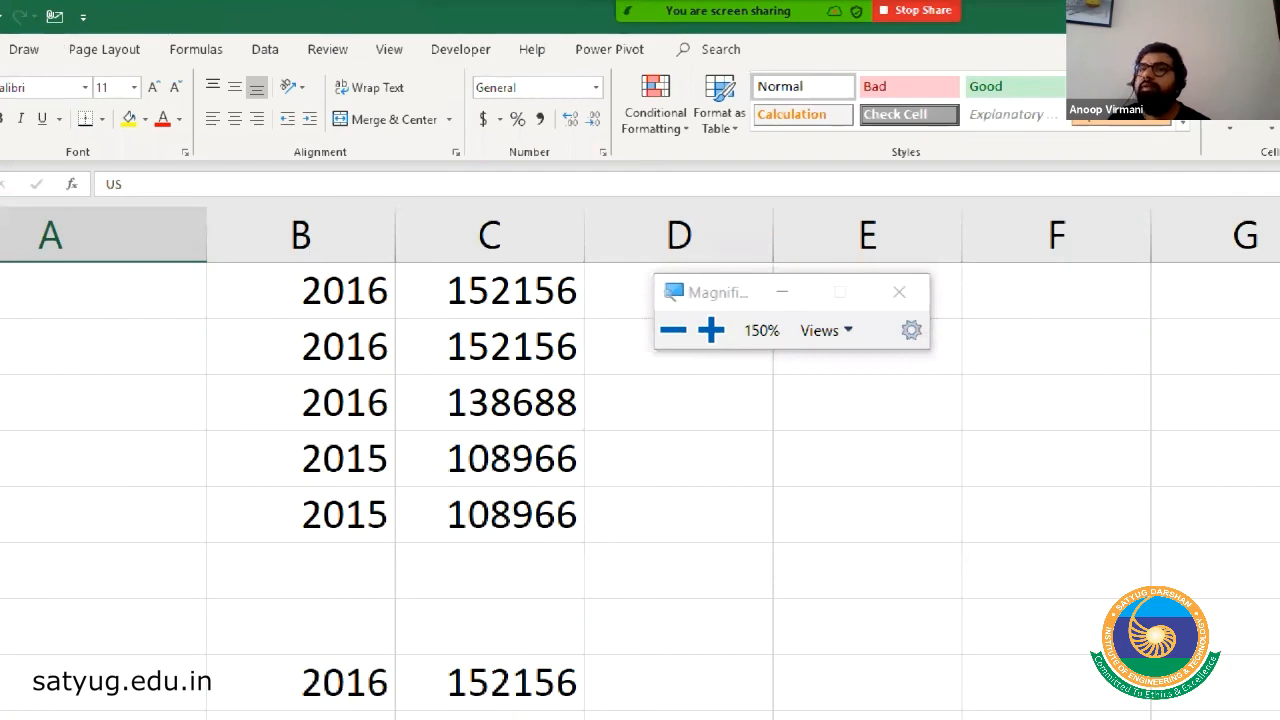
pyautogui.moveTo(310, 6); pyautogui.dragTo(531, 27)
pyautogui.doubleClick(688, 32)
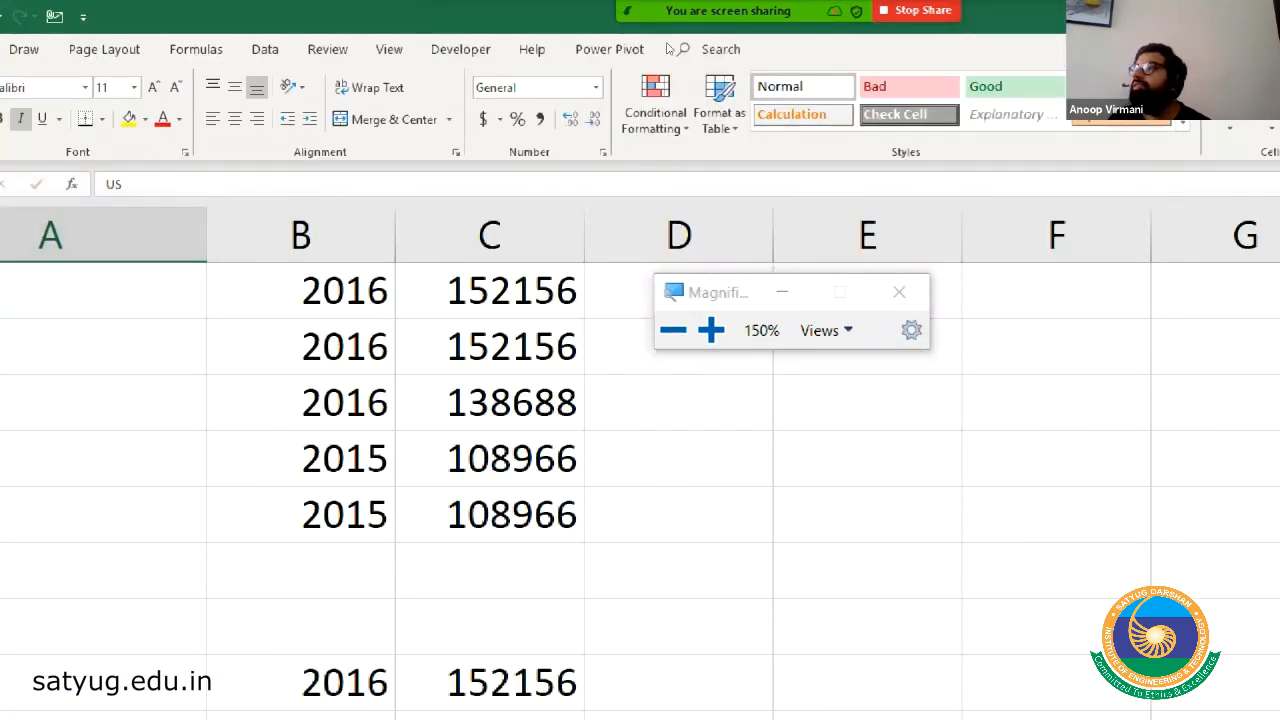
pyautogui.click(280, 45)
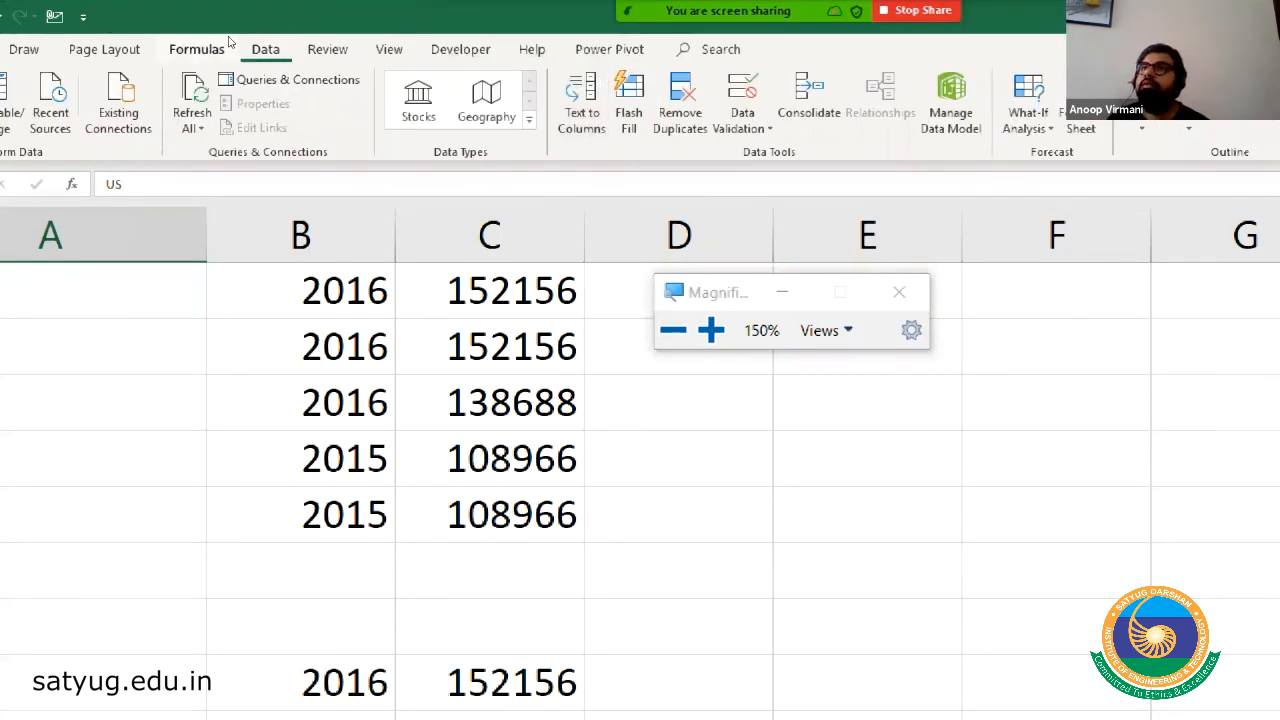
pyautogui.scroll(2, 205, 40)
pyautogui.scroll(1, 220, 38)
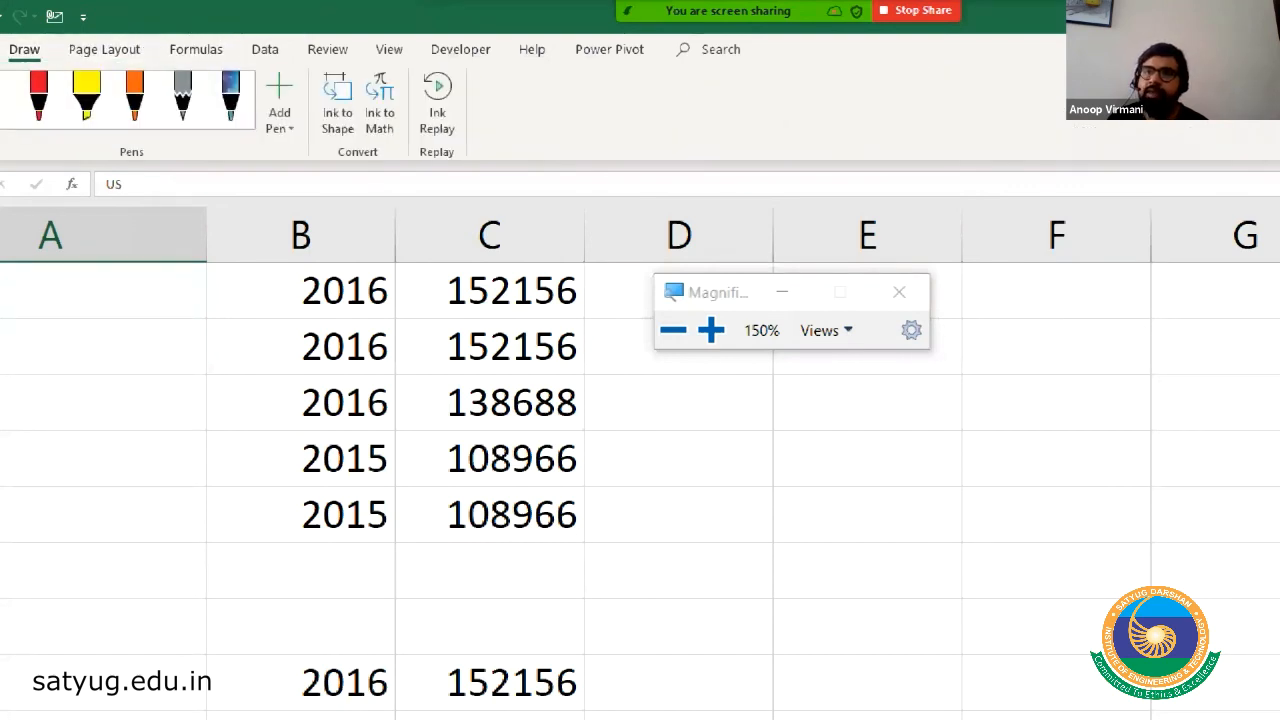
pyautogui.scroll(2, 45, 38)
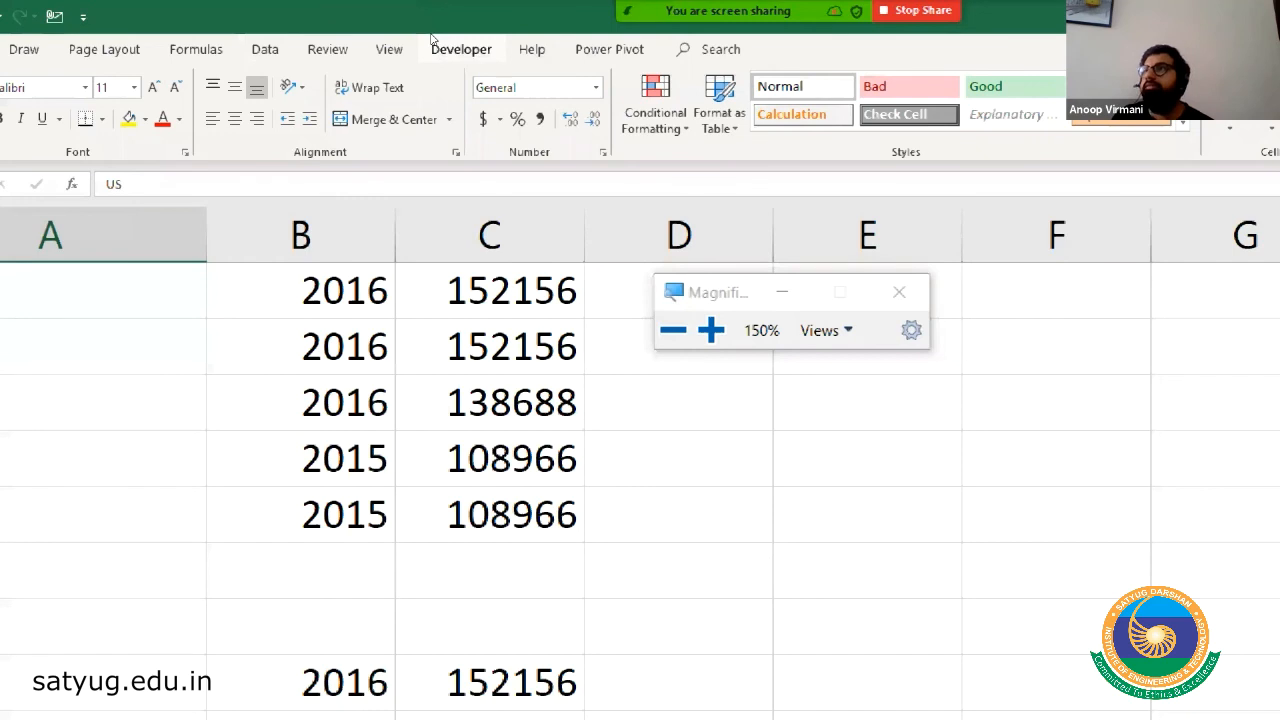
pyautogui.press('alt')
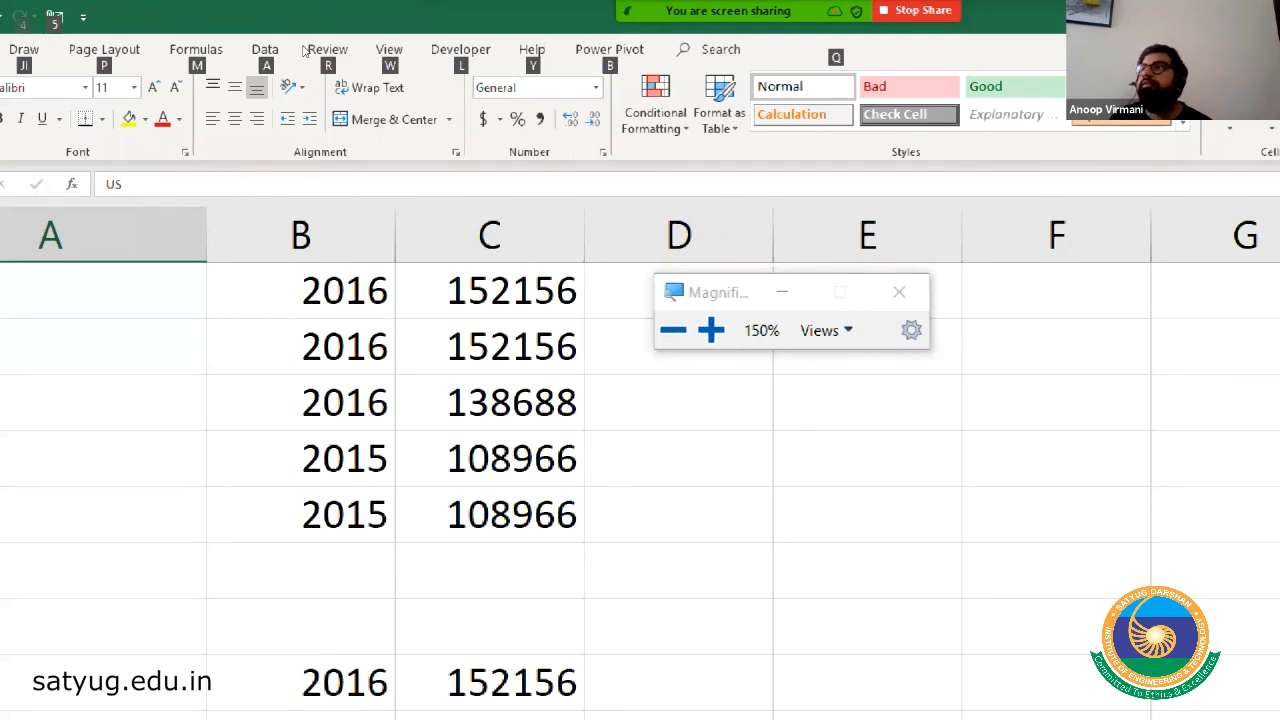
pyautogui.press('a')
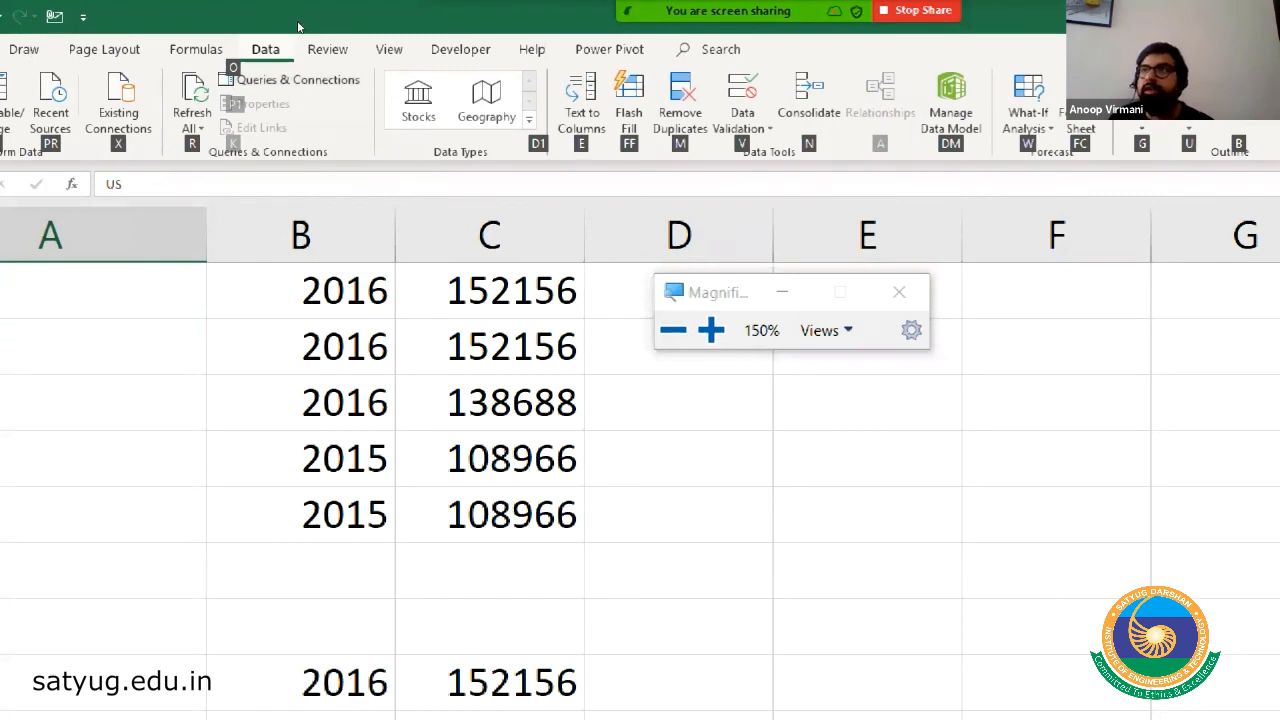
pyautogui.press('Escape')
pyautogui.press('Escape')
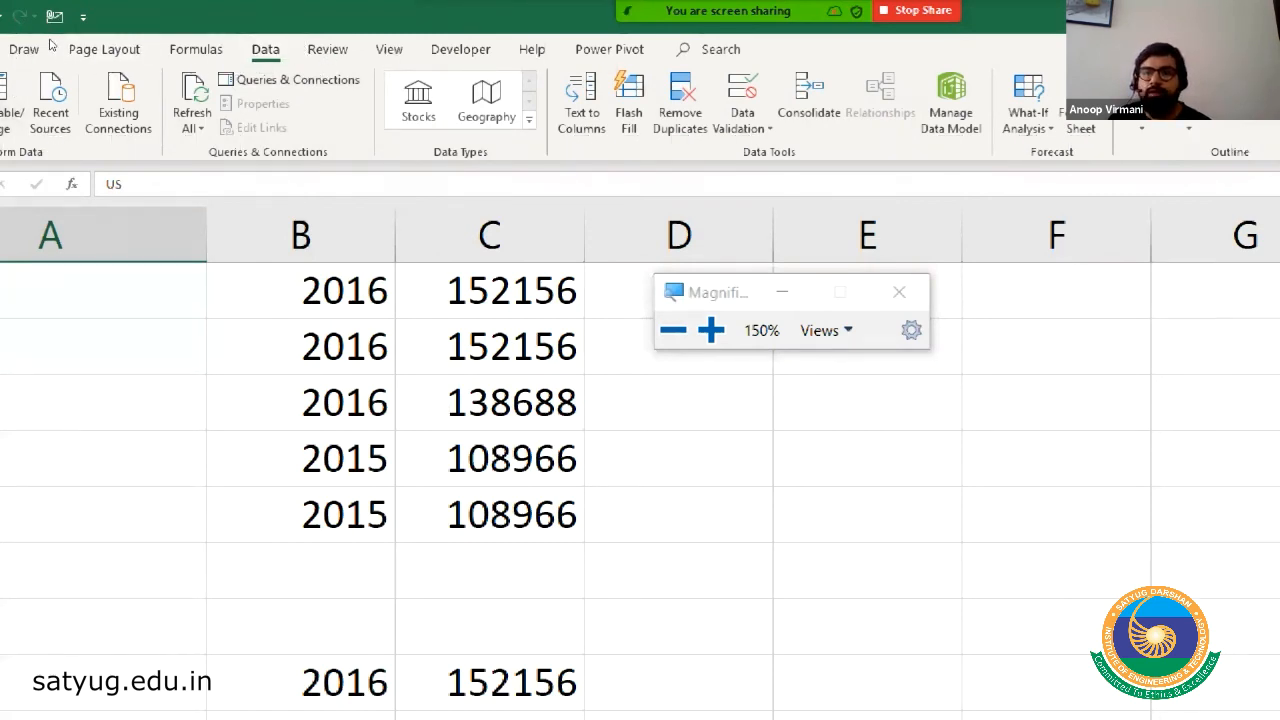
pyautogui.click(0, 49)
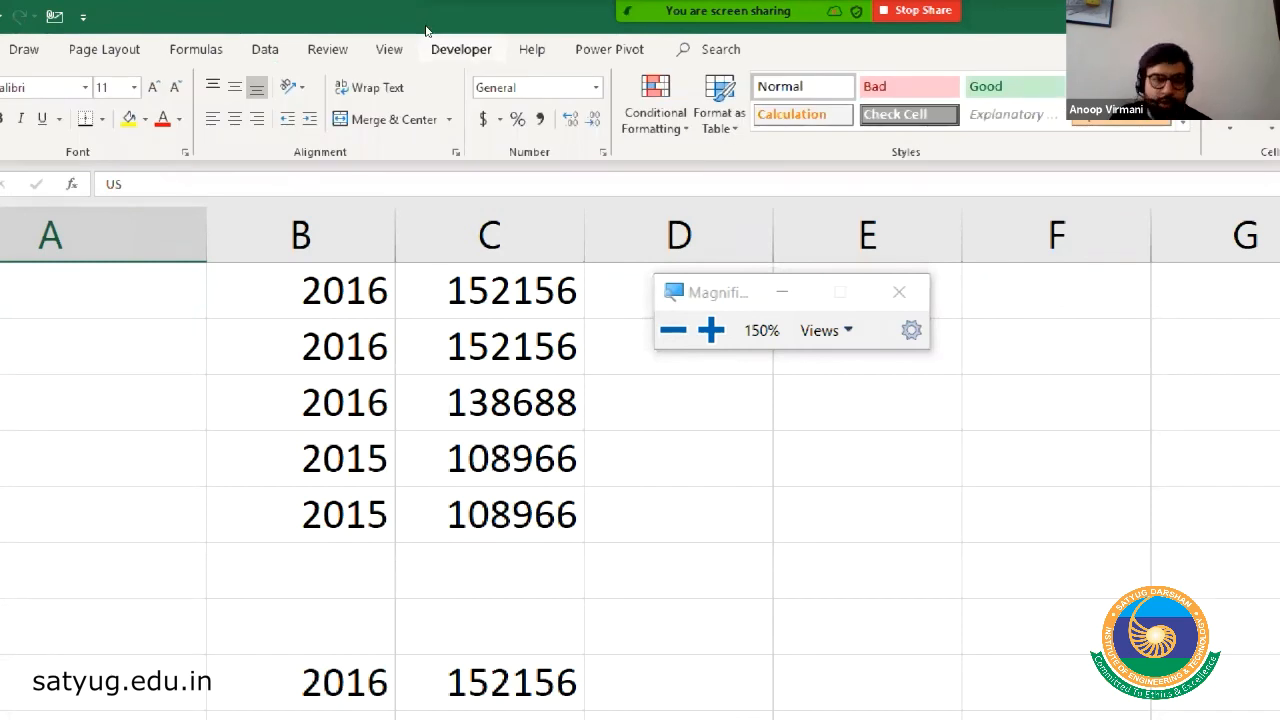
# - Open the Text to Columns wizard for cell A12 and cancel it without converting anything
pyautogui.press('alt')
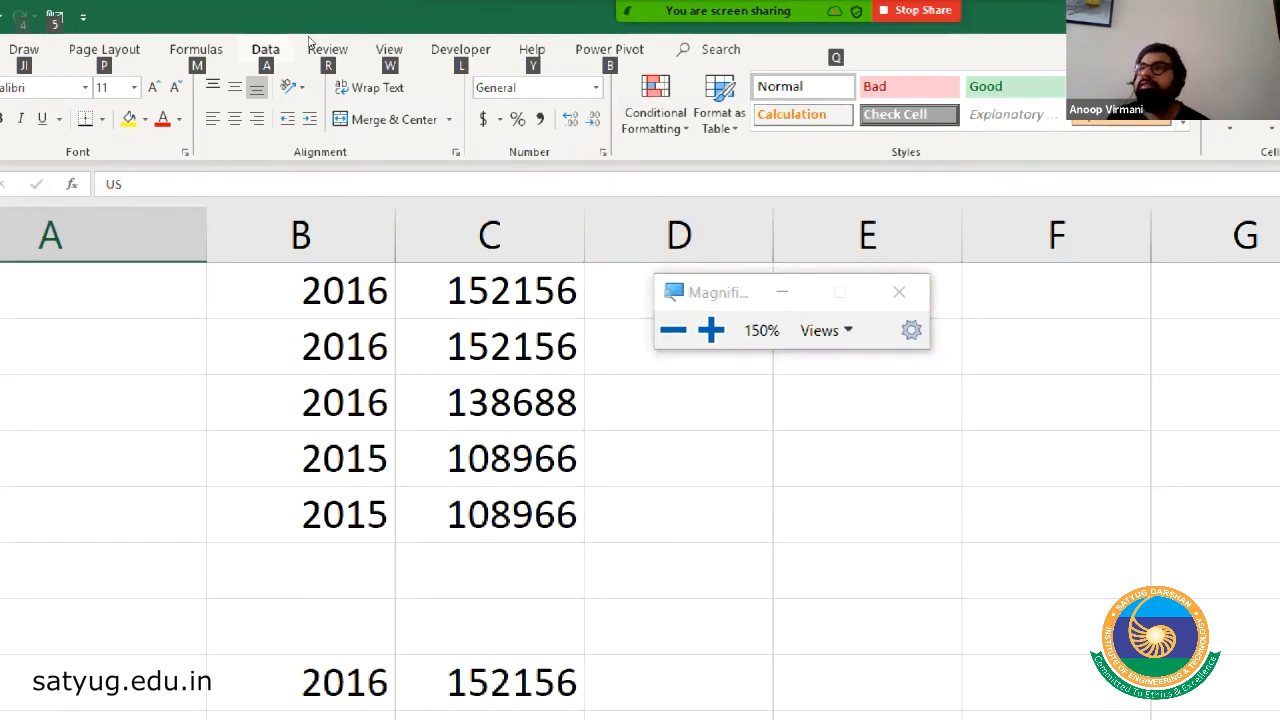
pyautogui.press('ctrl')
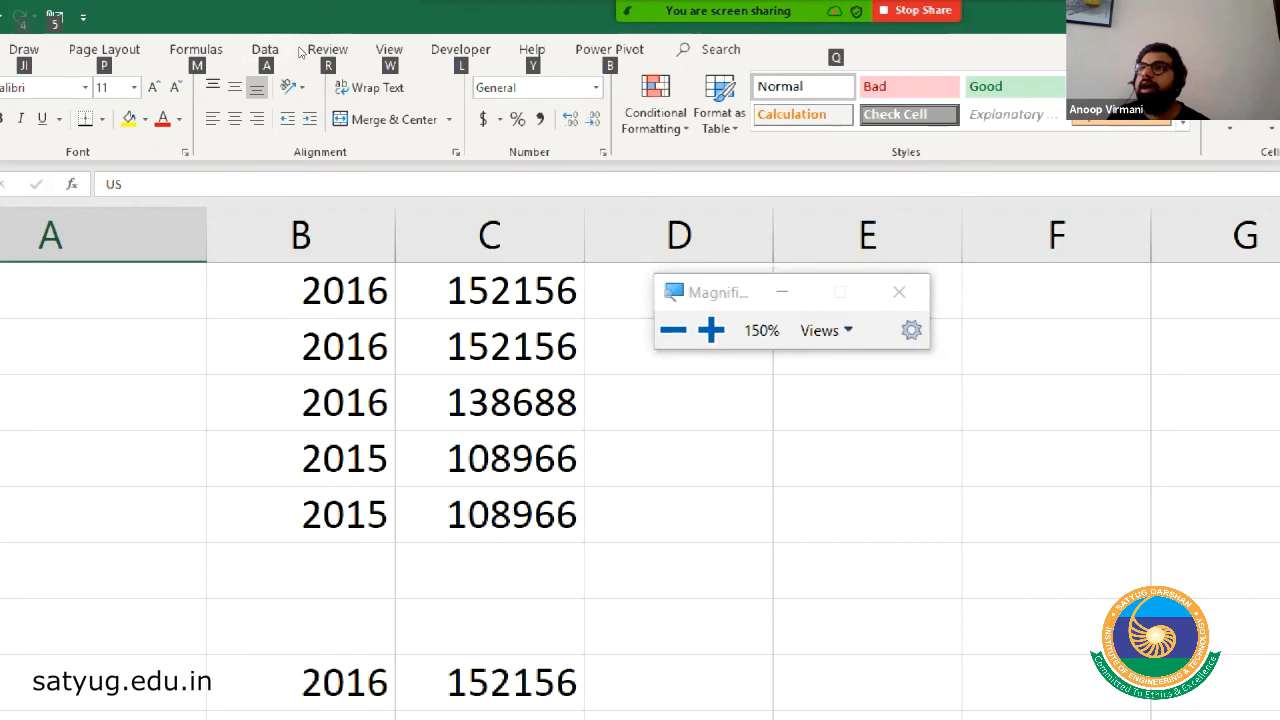
pyautogui.press('a')
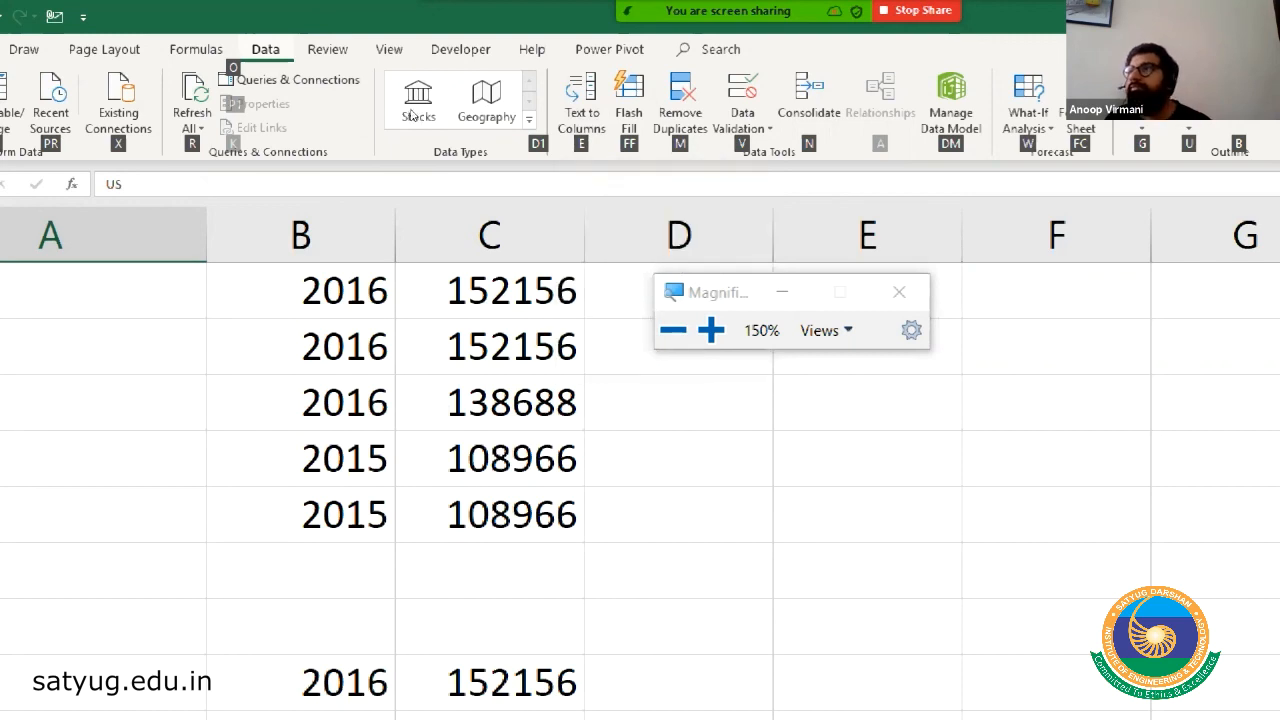
pyautogui.press('e')
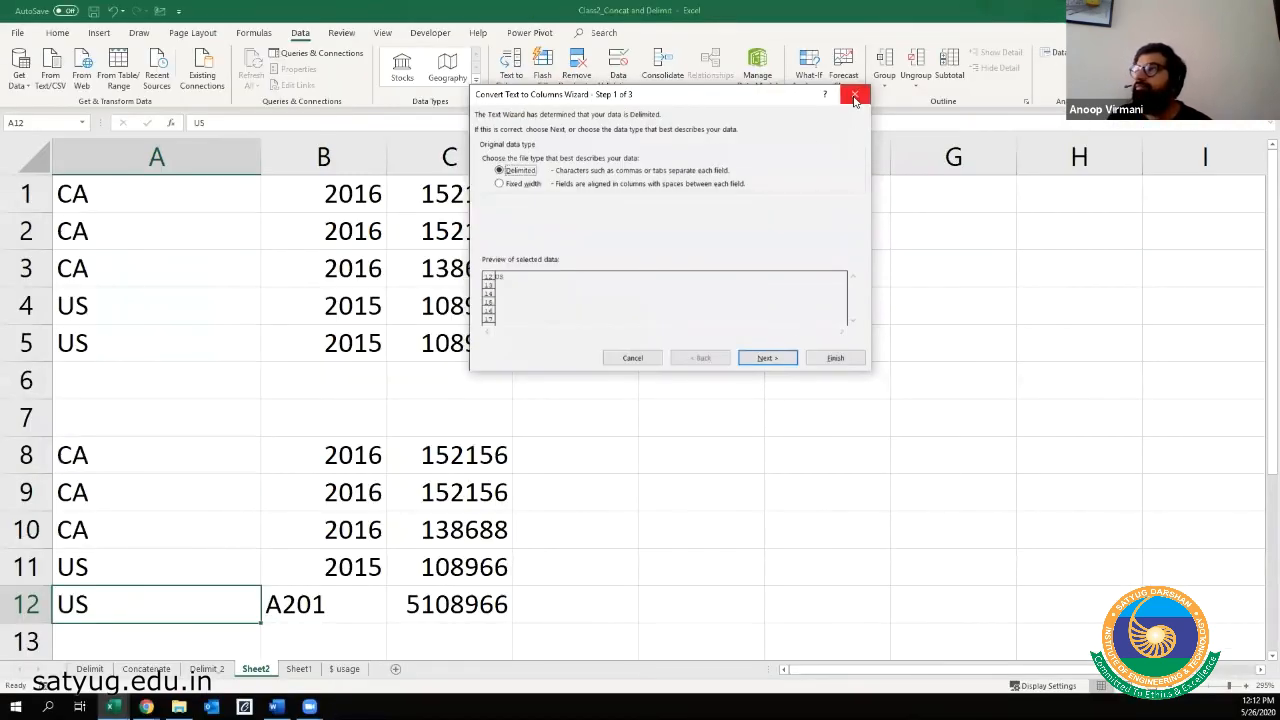
pyautogui.click(855, 94)
pyautogui.click(497, 281)
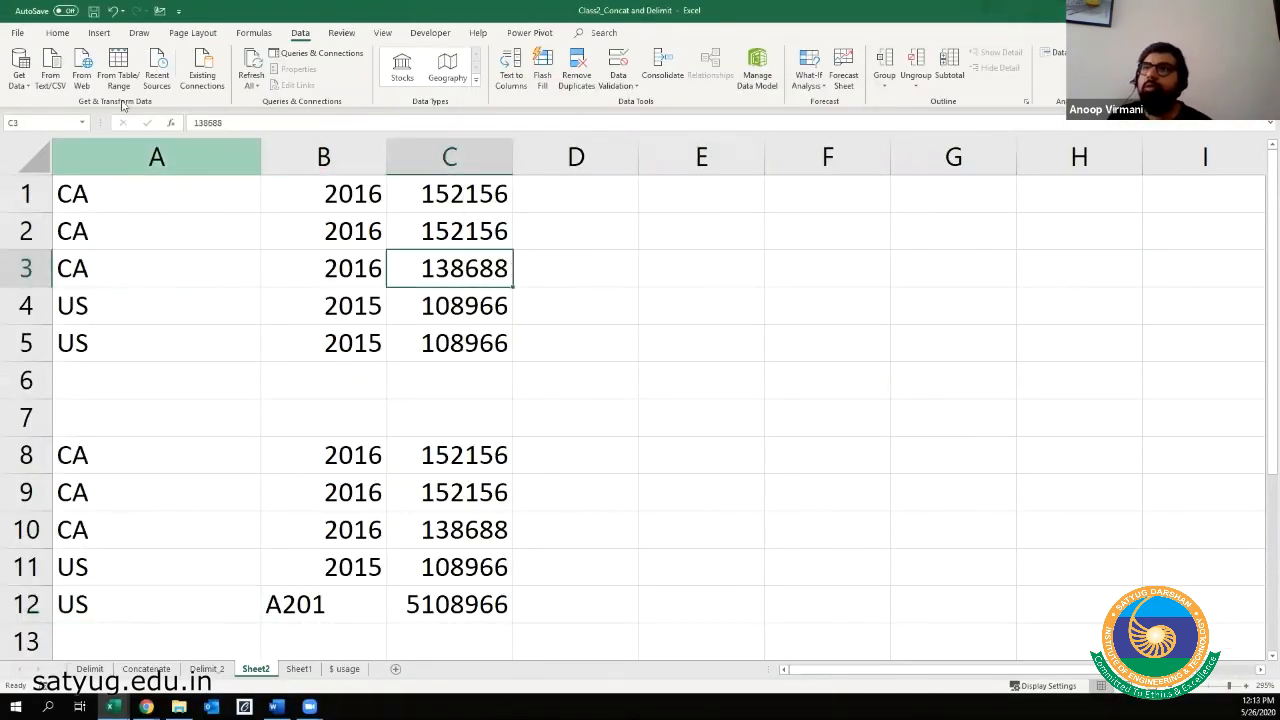
# - On the Concatenate sheet, apply All Borders to the First Name header in A2
pyautogui.click(62, 35)
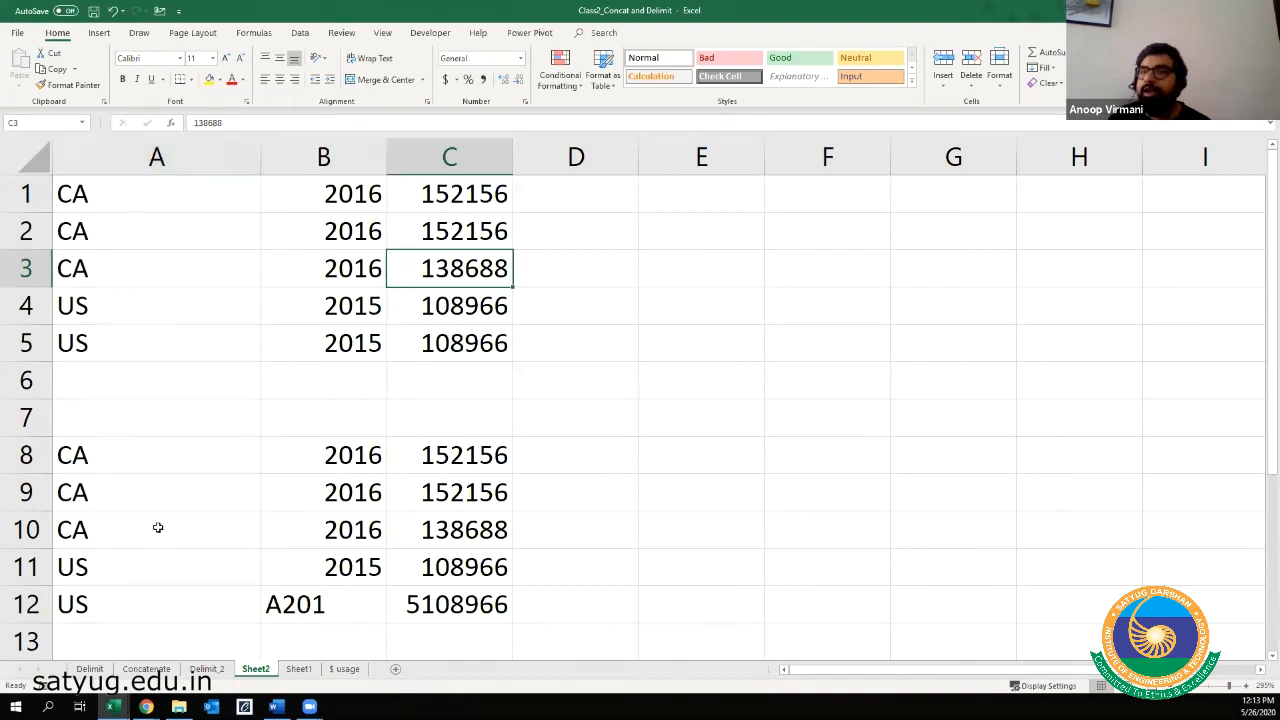
pyautogui.click(98, 668)
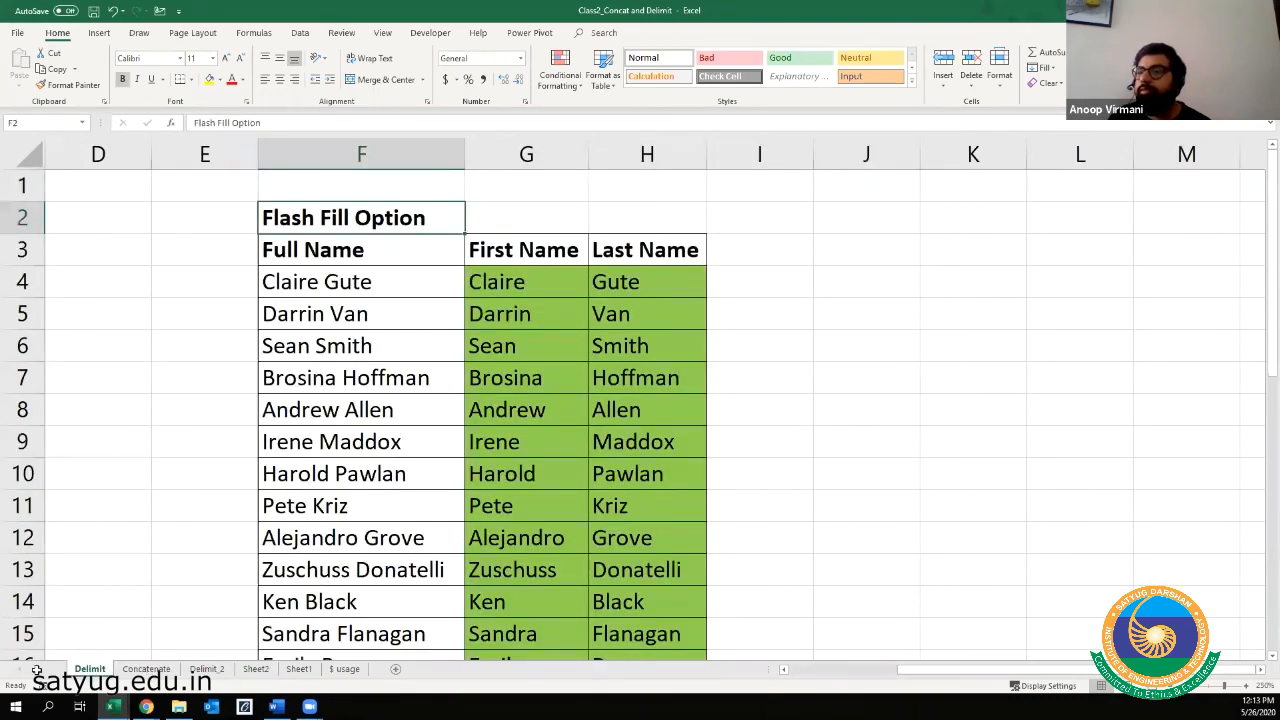
pyautogui.click(145, 669)
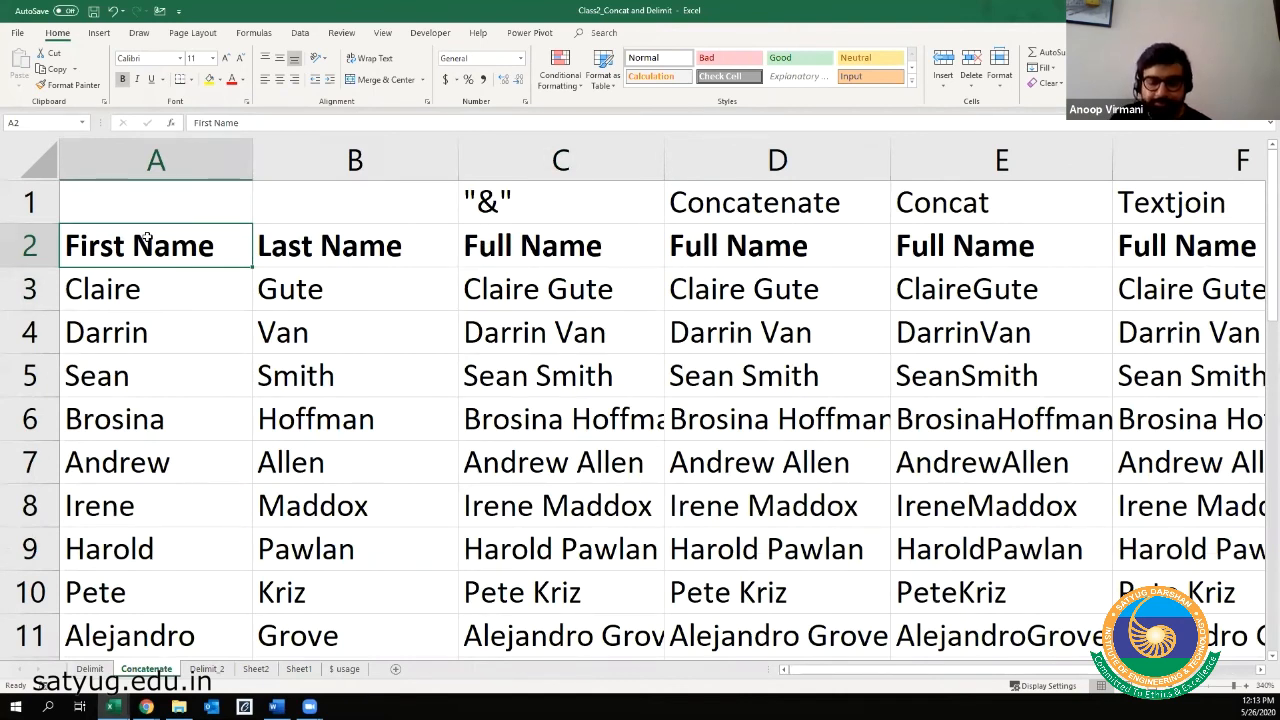
pyautogui.press('alt')
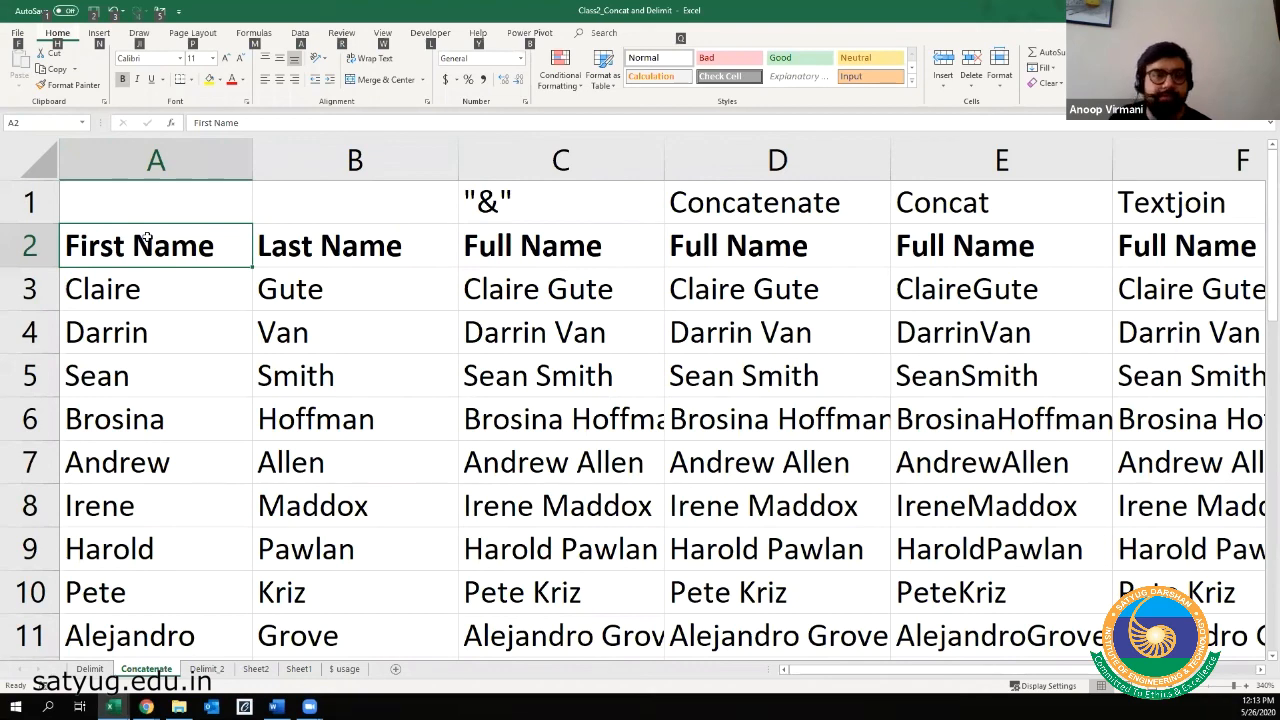
pyautogui.press('h')
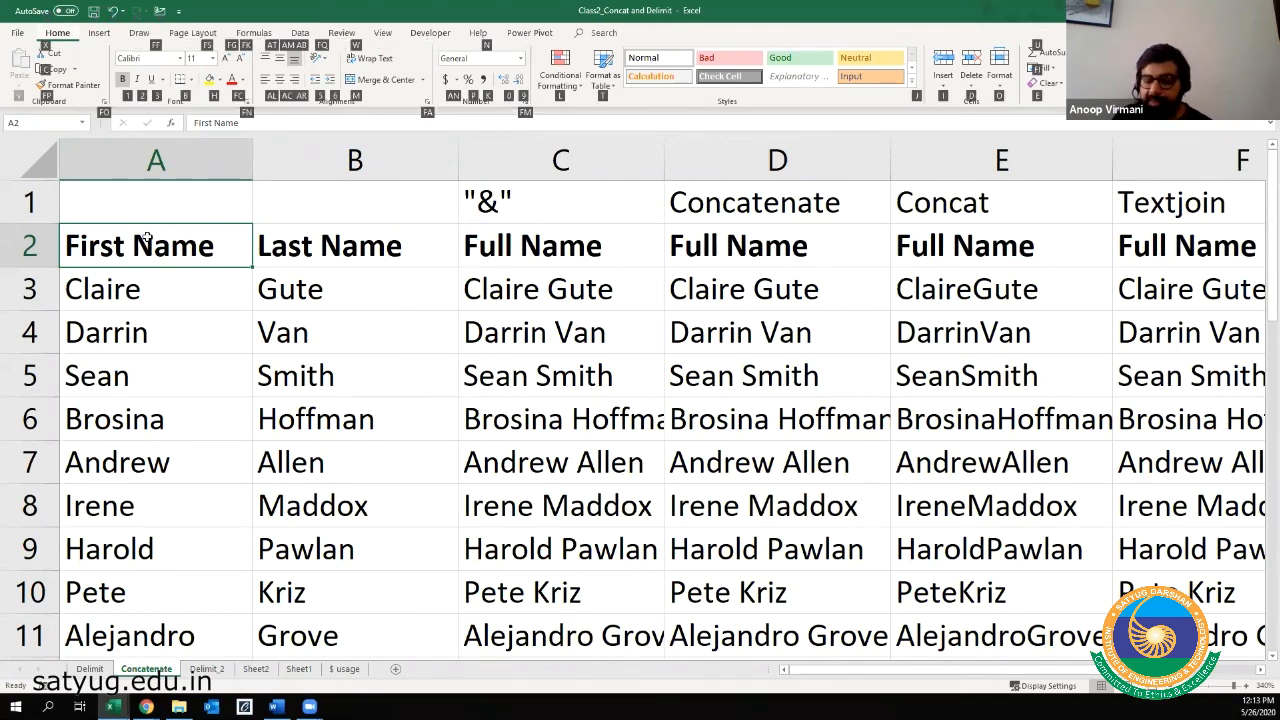
pyautogui.press('b')
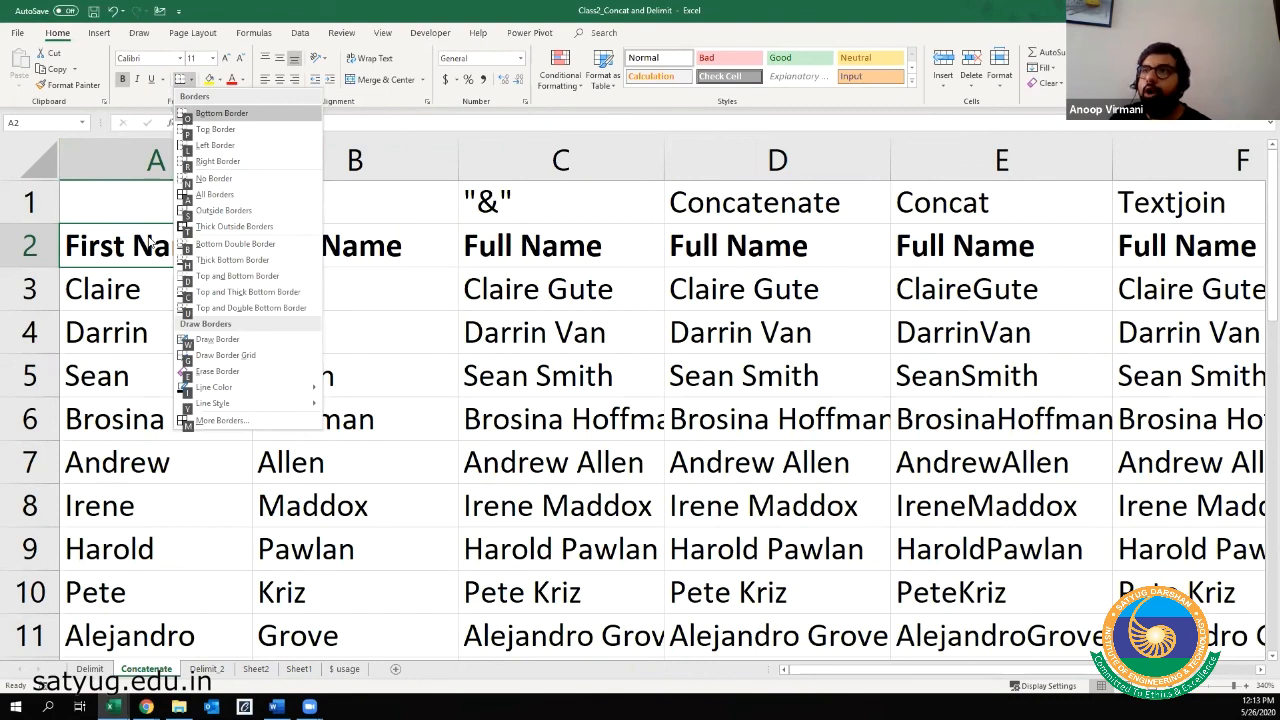
pyautogui.press('a')
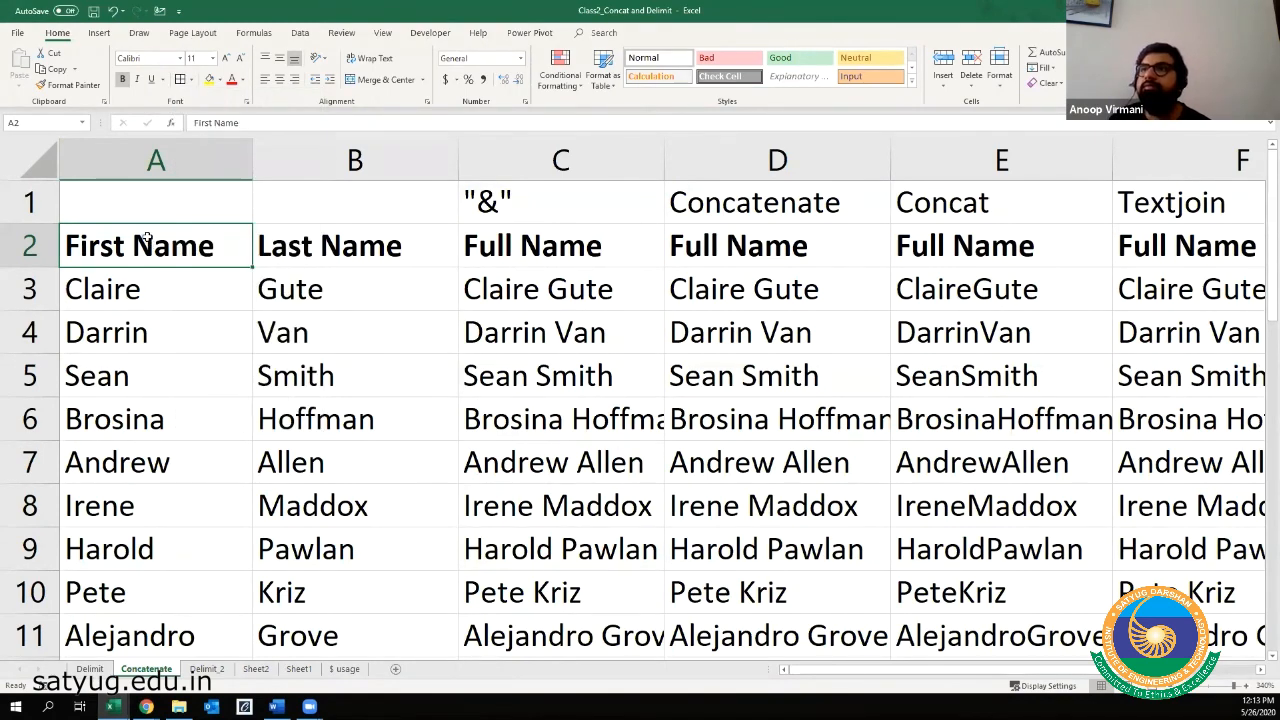
pyautogui.press('Down')
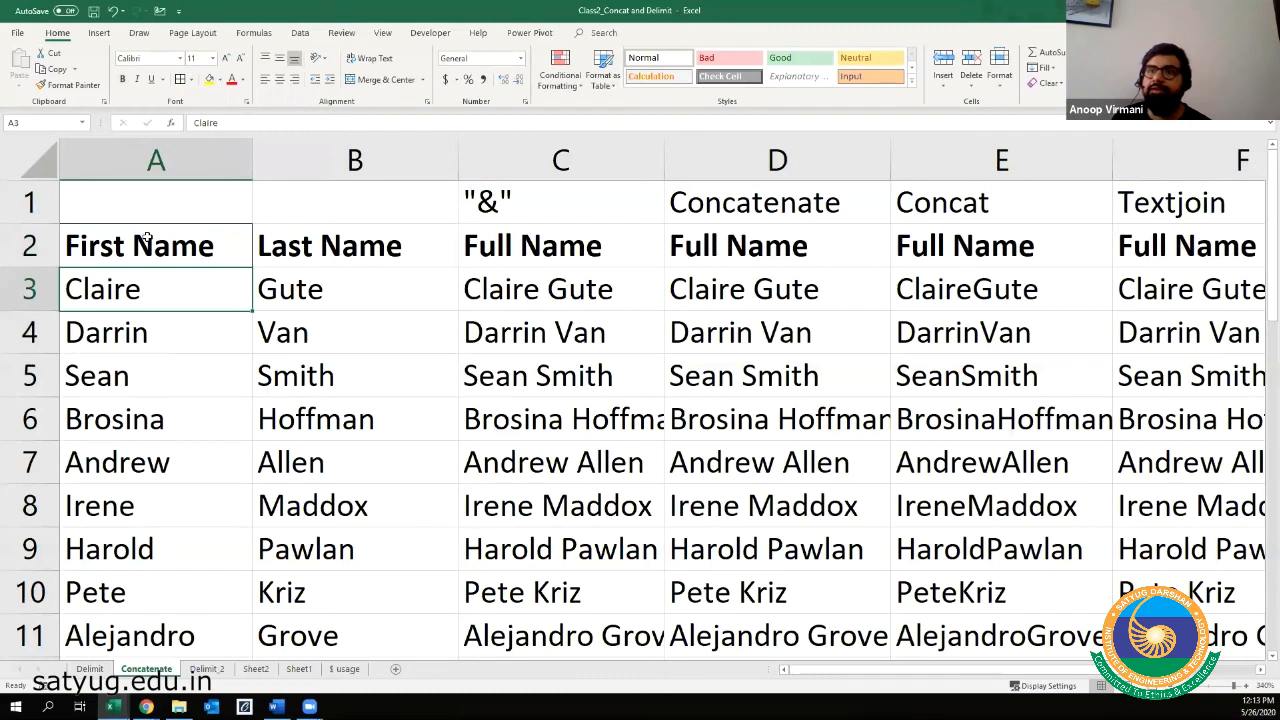
pyautogui.press('Up')
# - Bring up the border options for the Last Name header in B2, and dismiss them without applying a border
pyautogui.press('Right')
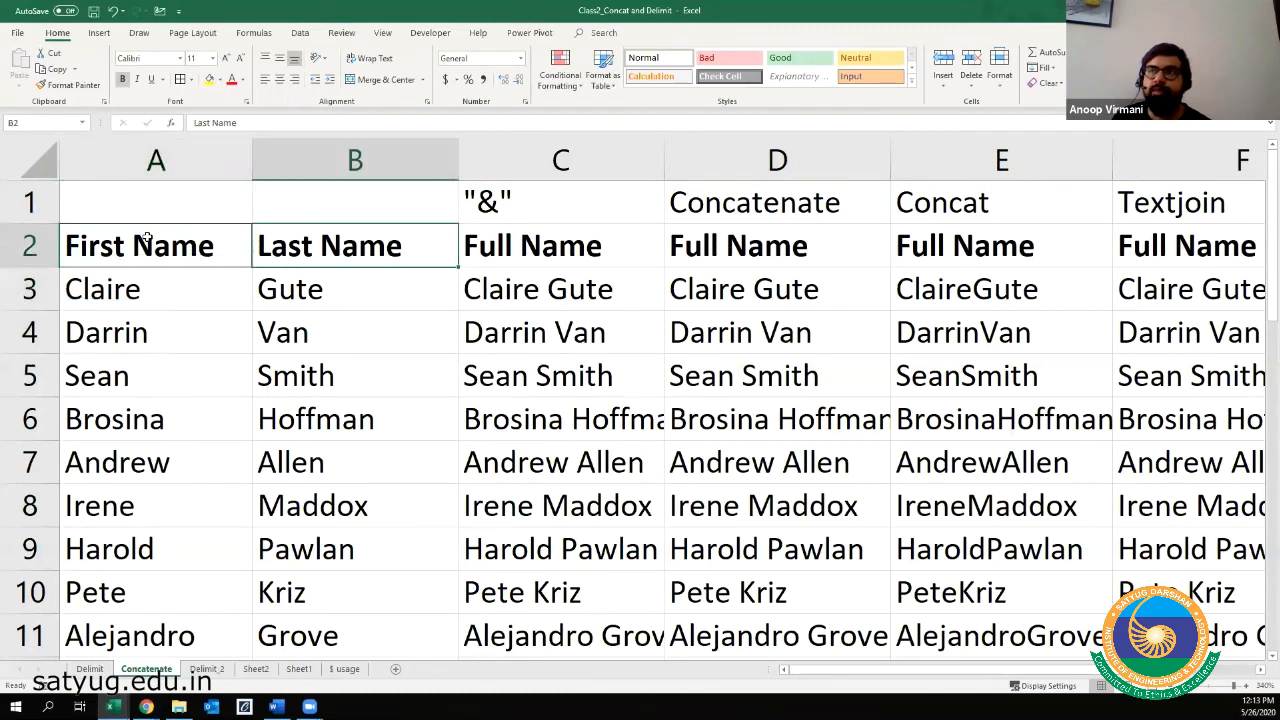
pyautogui.press('alt')
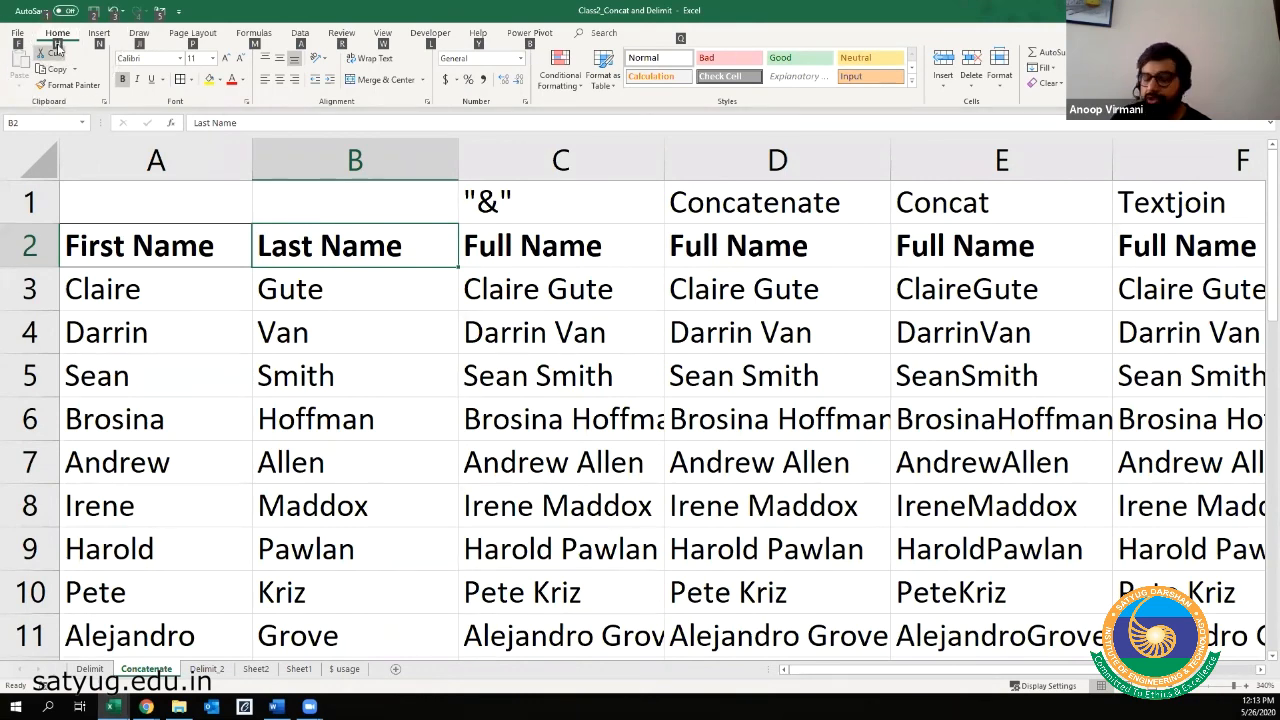
pyautogui.hotkey('alt', 'h')
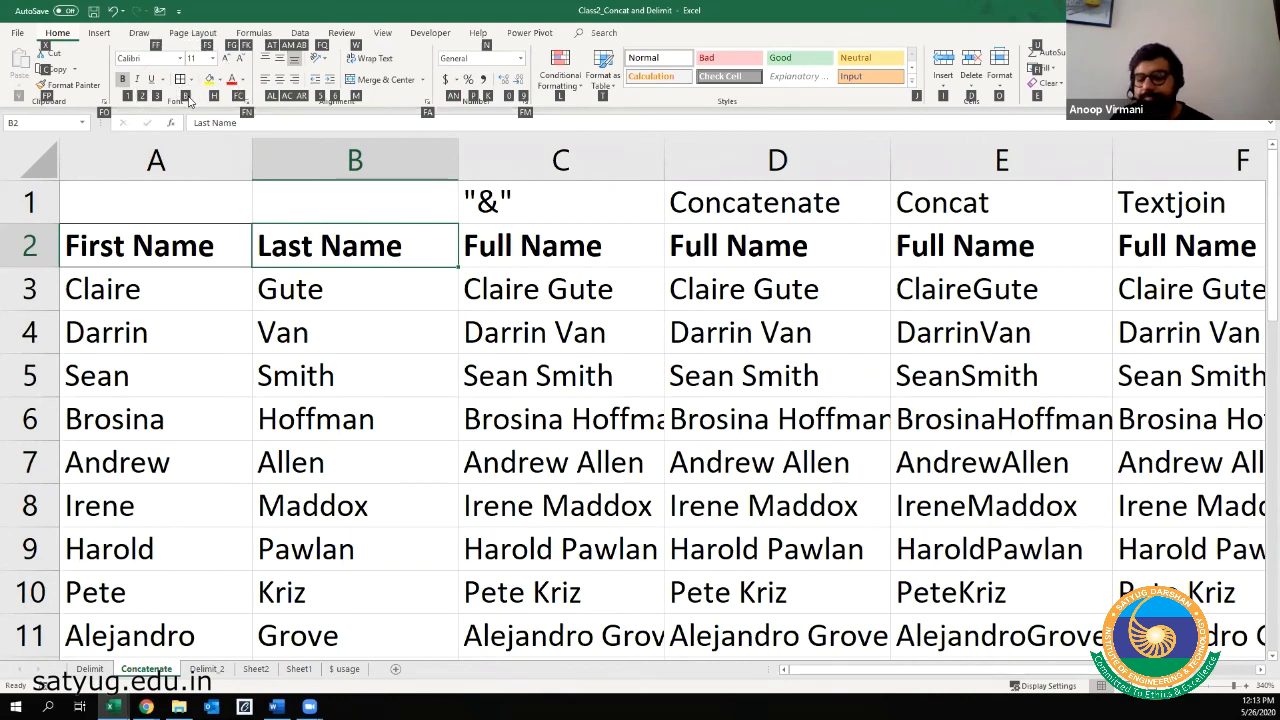
pyautogui.press('b')
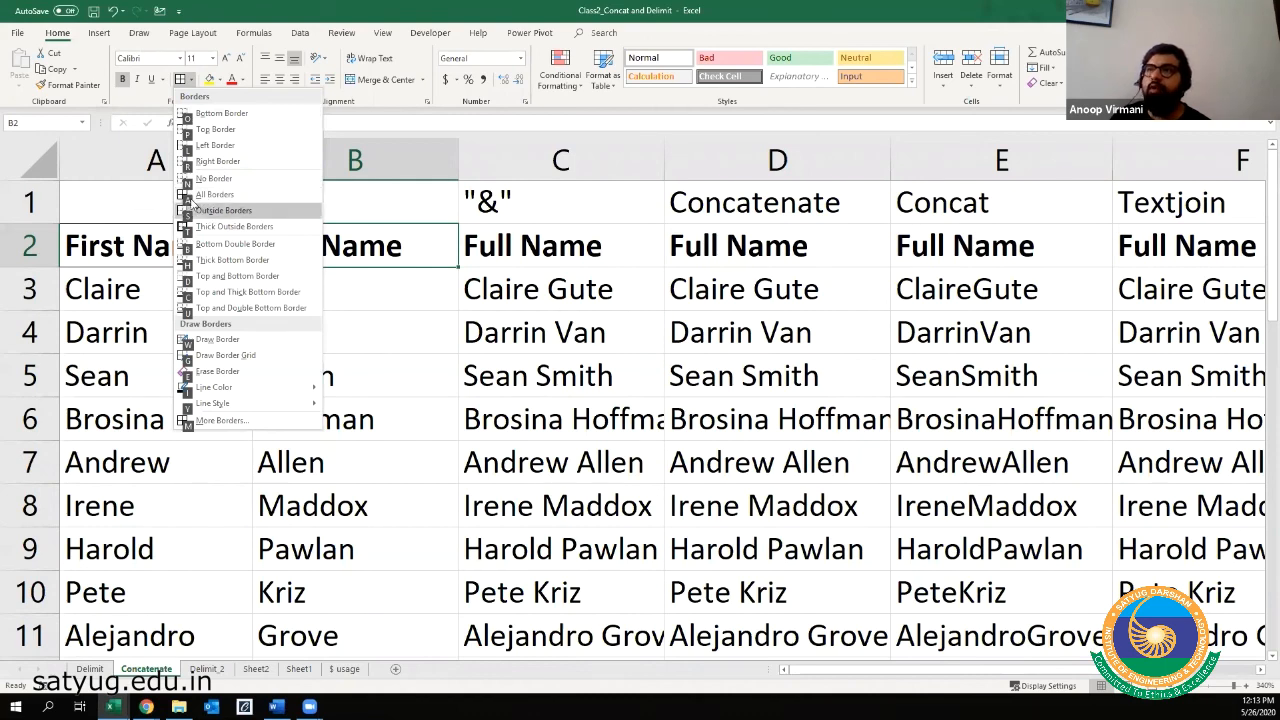
pyautogui.click(192, 198)
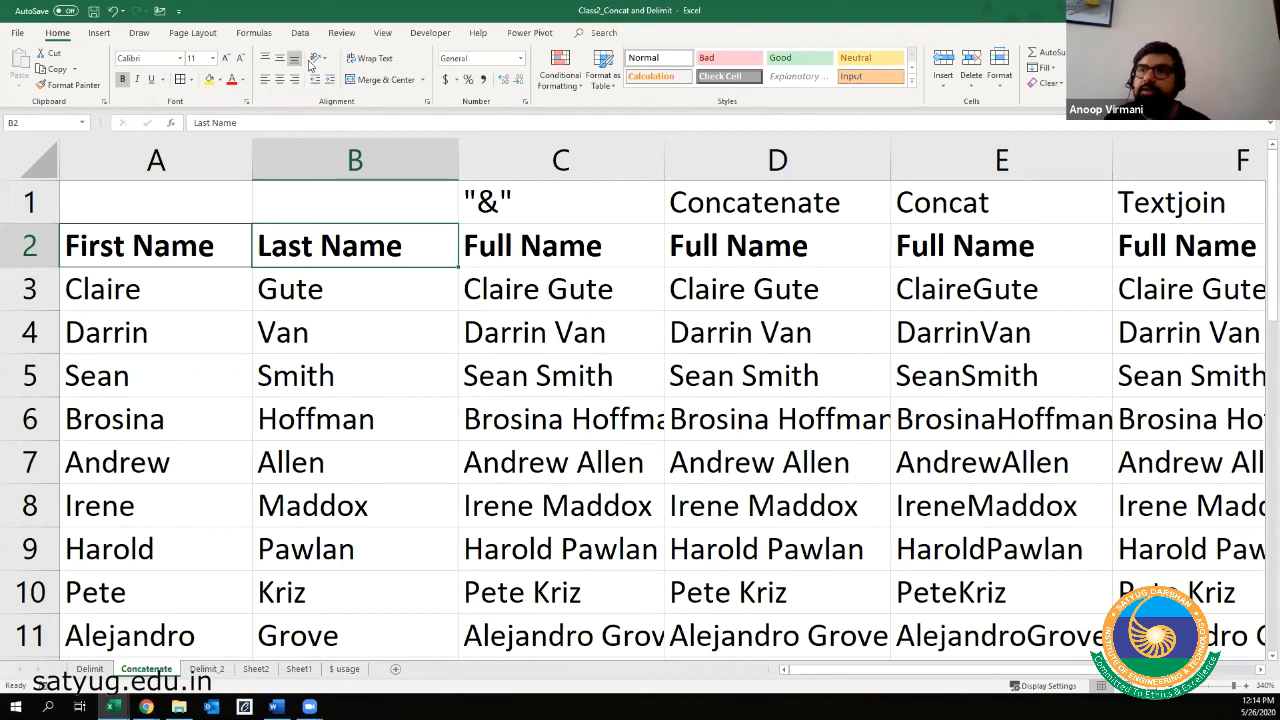
pyautogui.click(518, 208)
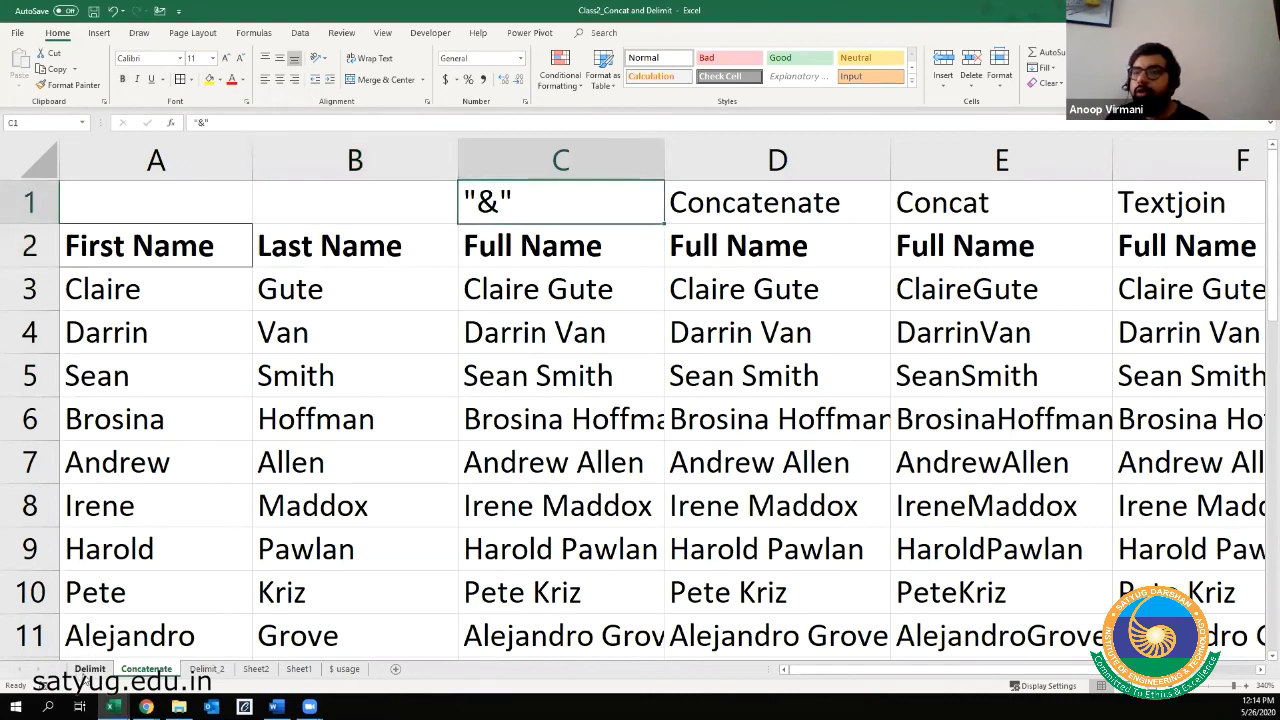
# - Return to the Delimit sheet and go to cell A1 above the Text to Columns table
pyautogui.click(89, 668)
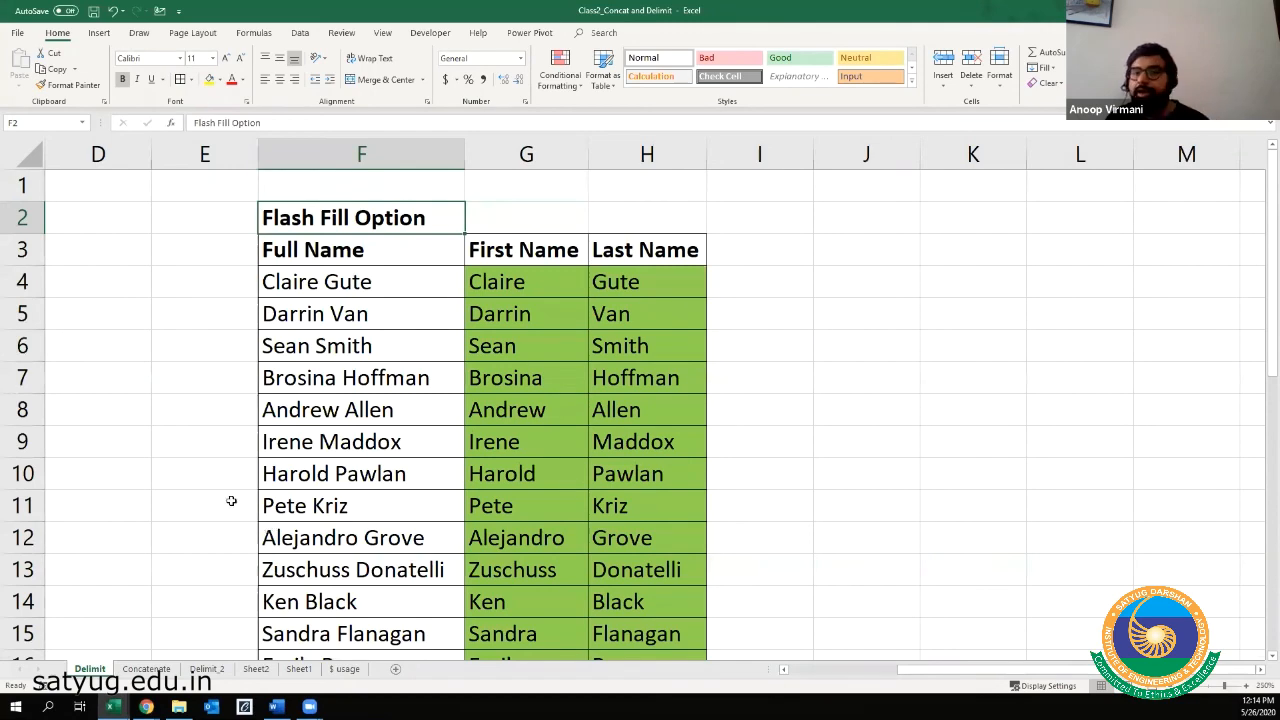
pyautogui.hscroll(-2, 203, 455)
pyautogui.scroll(-3, 203, 455)
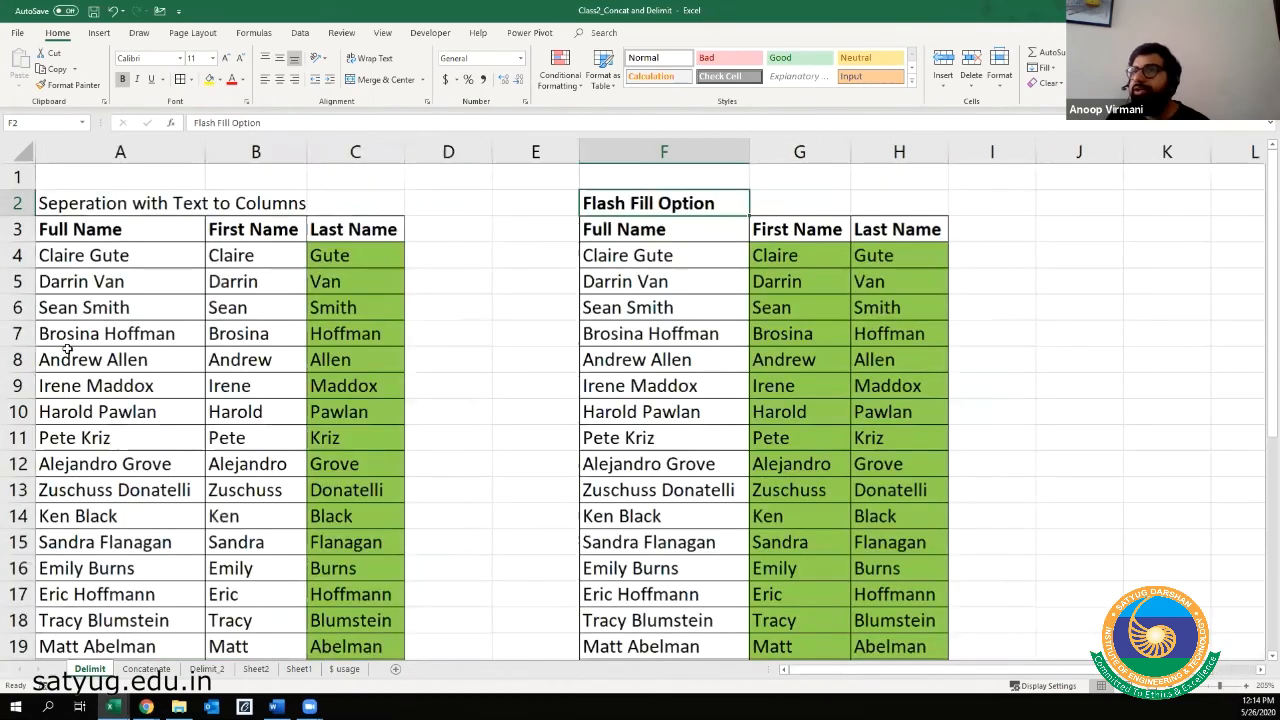
pyautogui.hotkey('ctrl', 'Left')
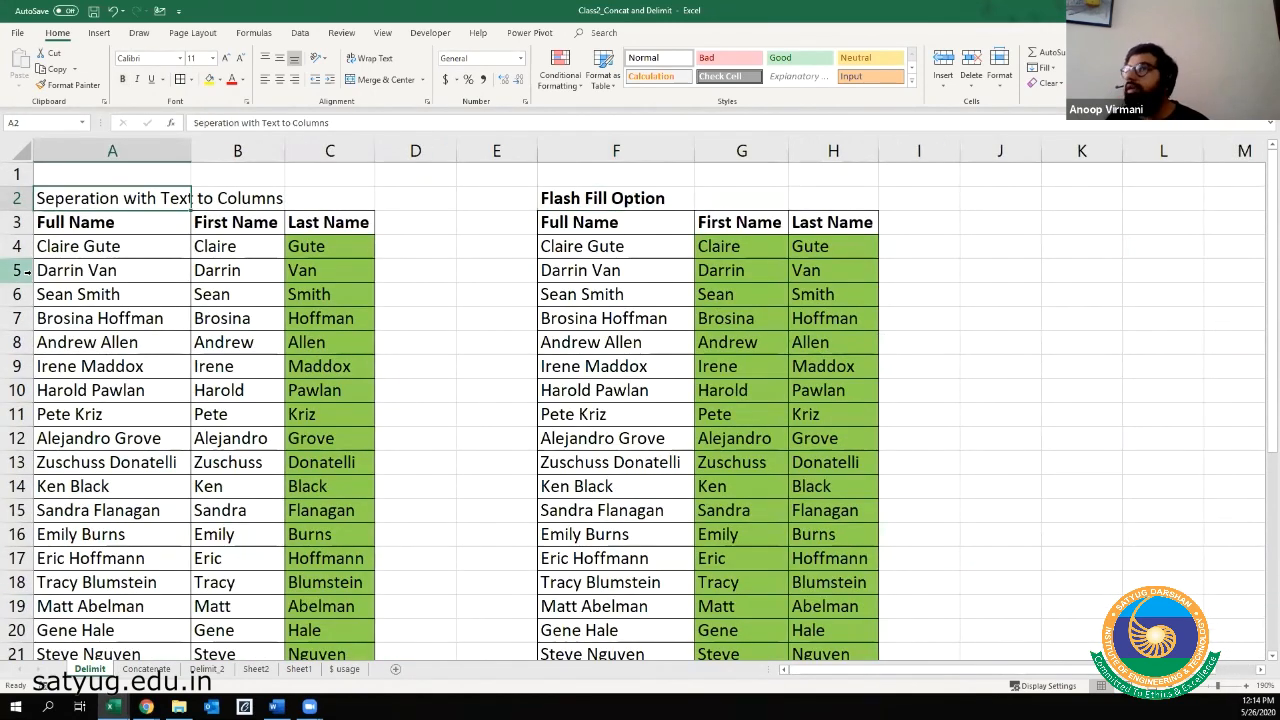
pyautogui.hotkey('ctrl', 'Up')
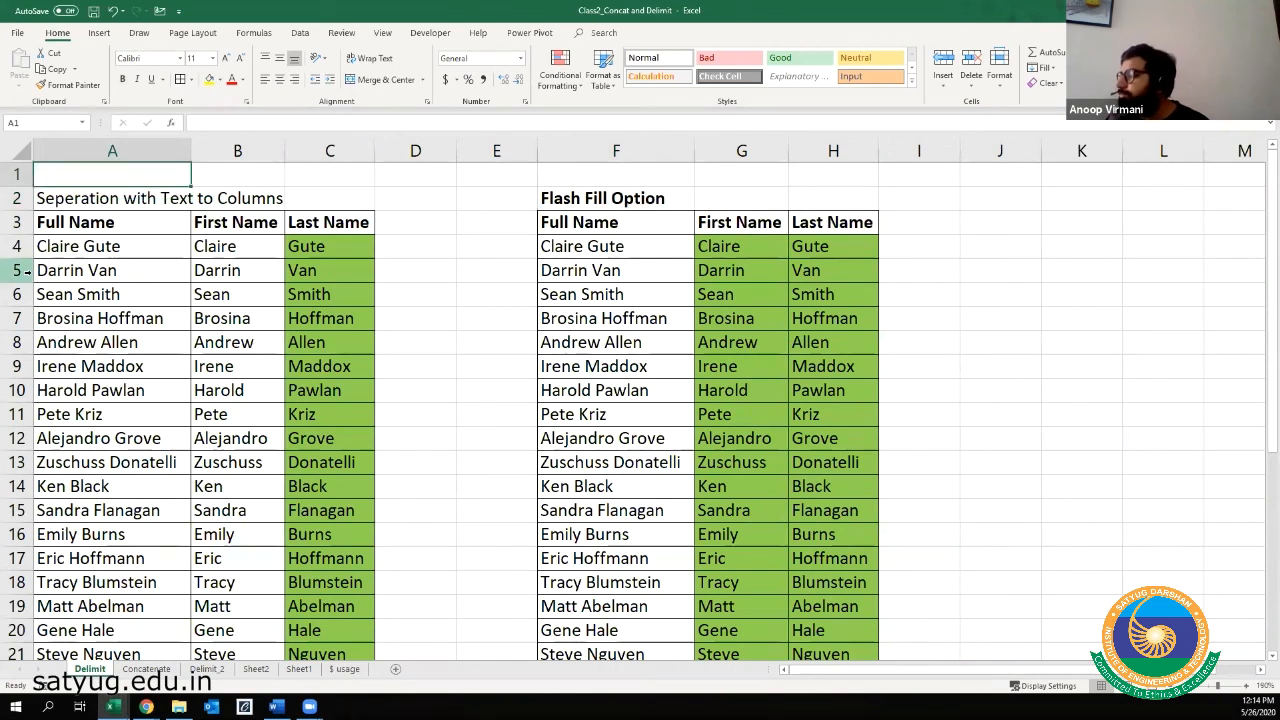